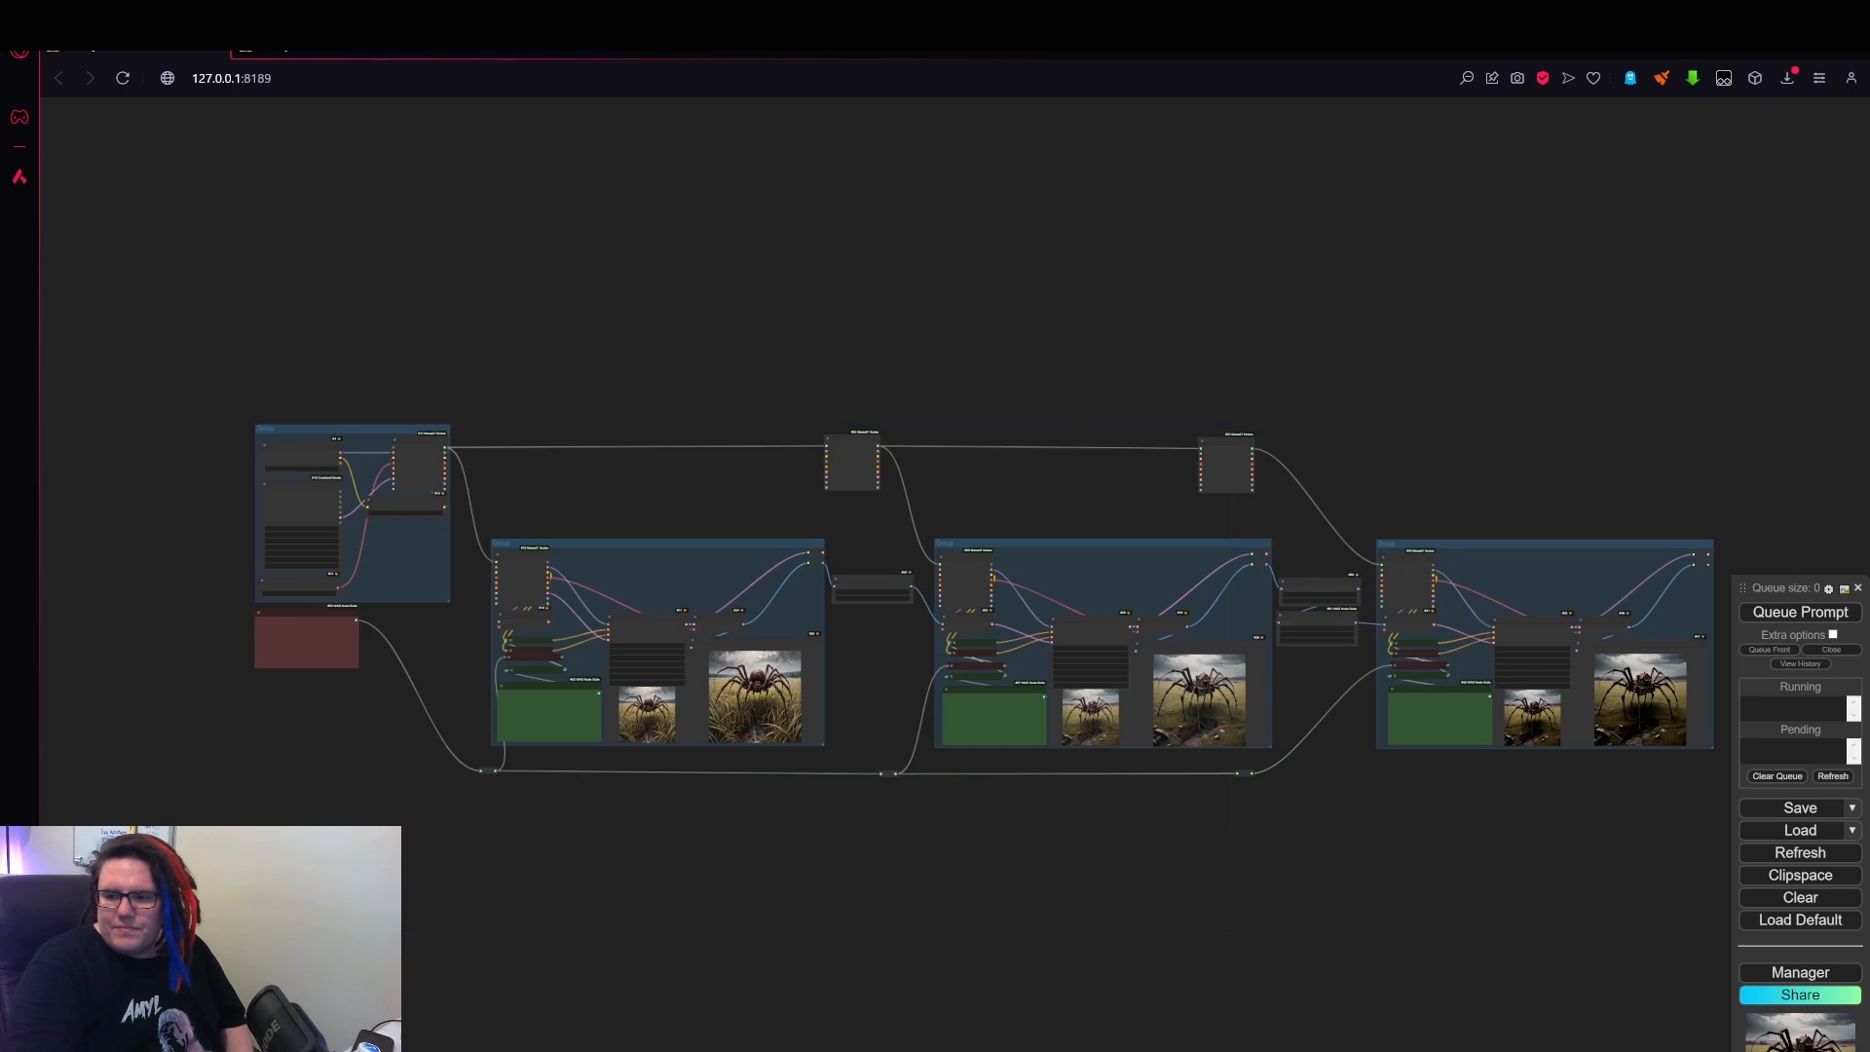
- Switch to Photoshop and sketch on a new layer a row with a dot connected through one small box to a large rectangle
{"action": "key", "text": "alt+Tab"}
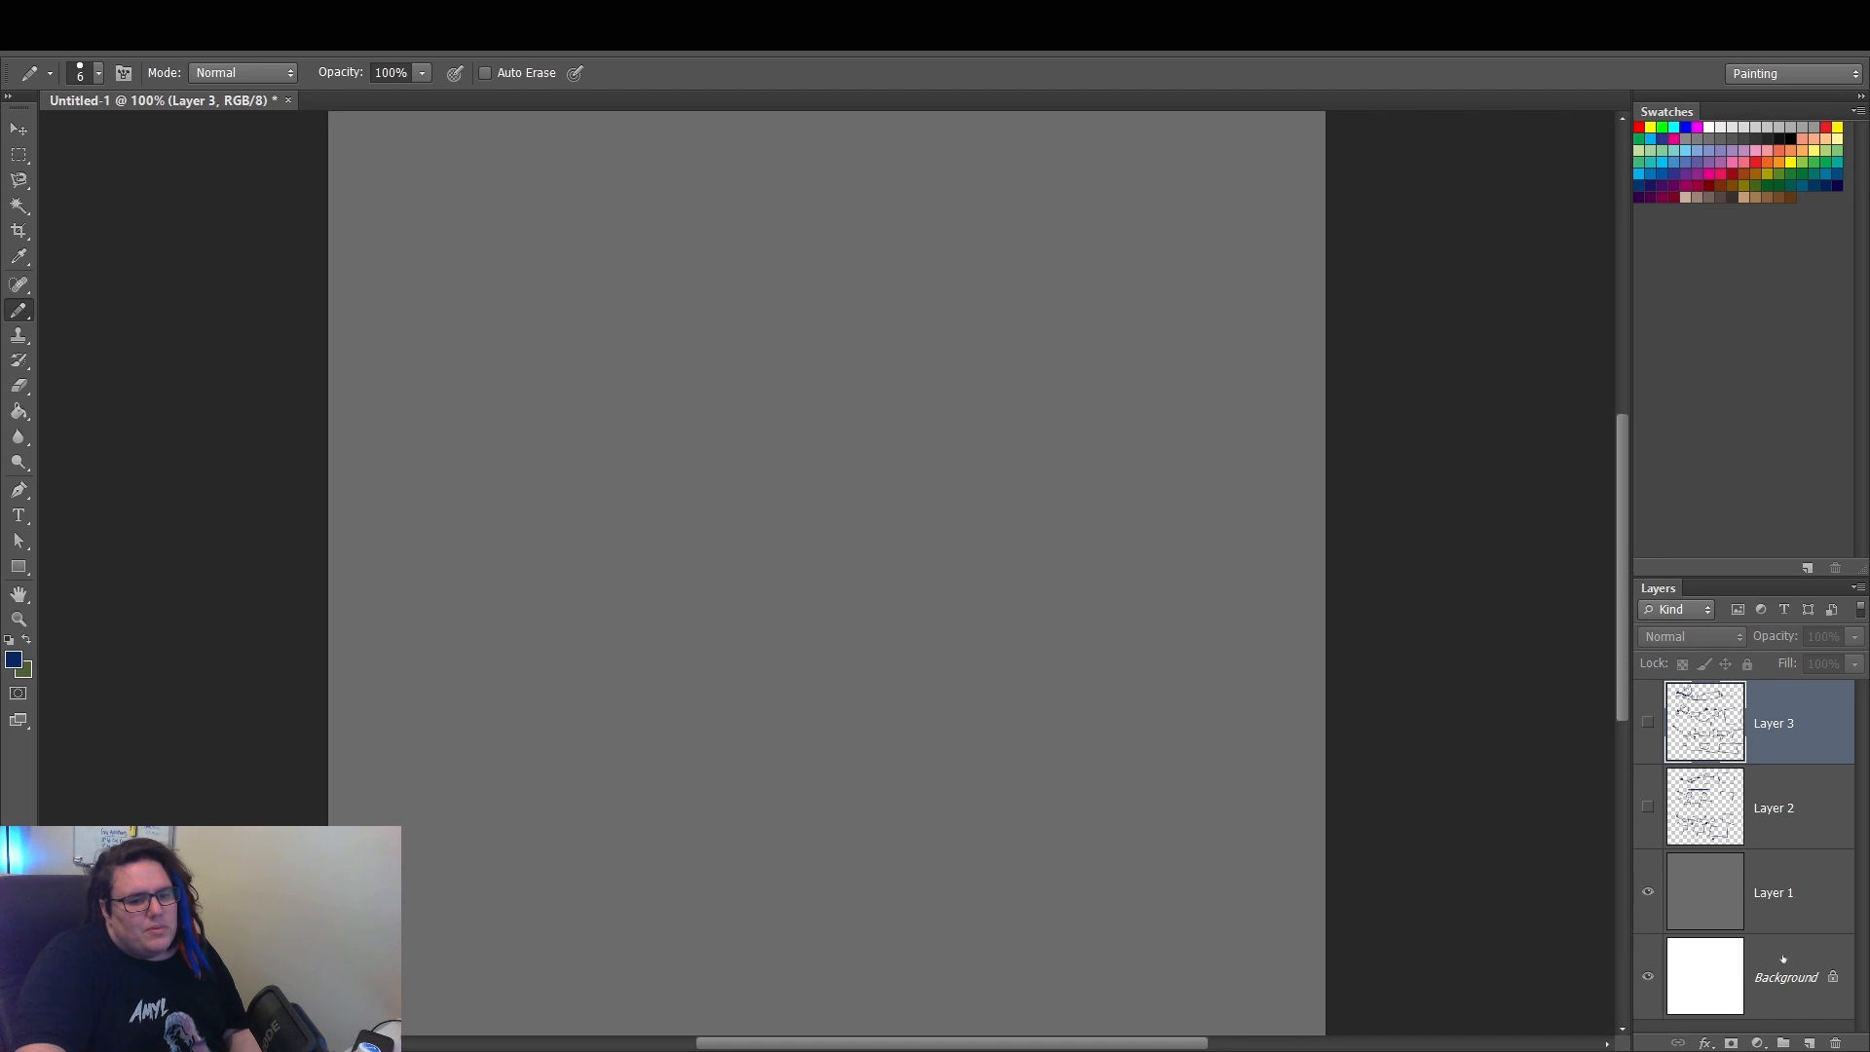
{"action": "left_click", "coordinate": [1809, 1043]}
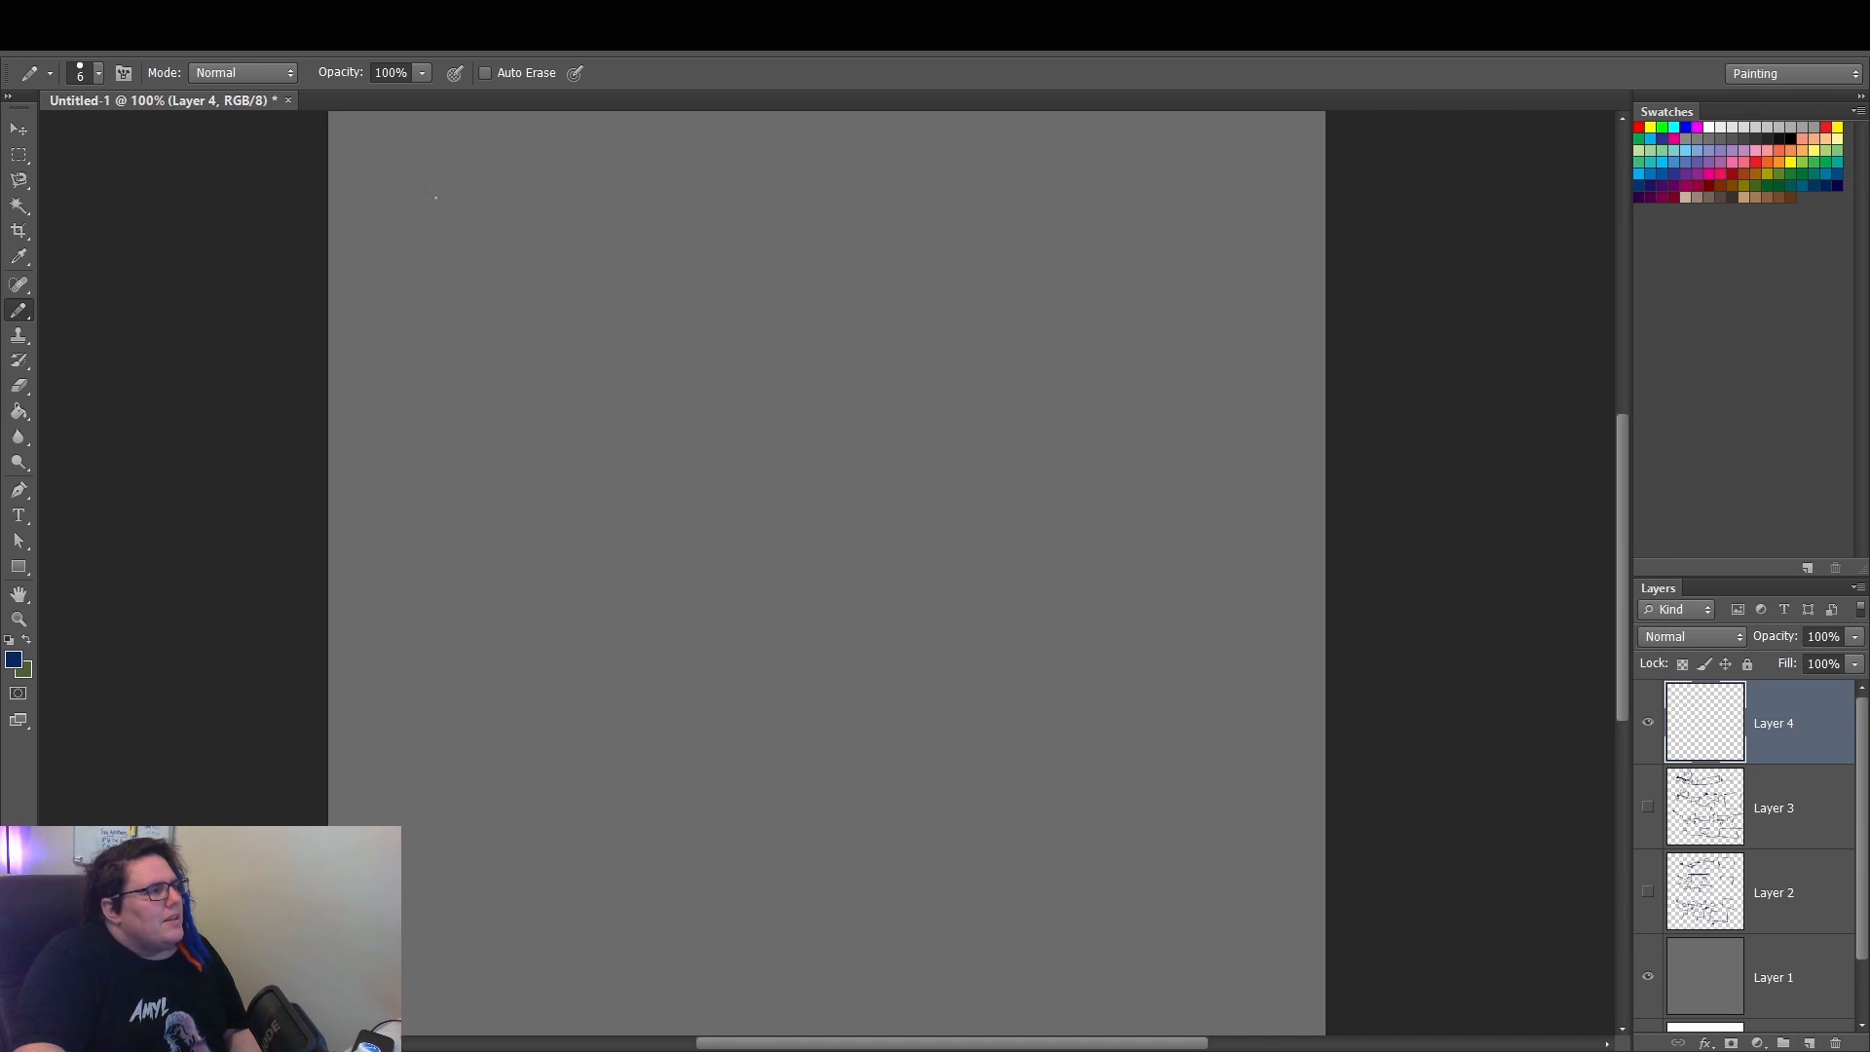
{"action": "mouse_move", "coordinate": [435, 198]}
{"action": "left_mouse_down"}
{"action": "mouse_move", "coordinate": [562, 230]}
{"action": "mouse_move", "coordinate": [572, 255]}
{"action": "mouse_move", "coordinate": [693, 225]}
{"action": "left_mouse_up"}
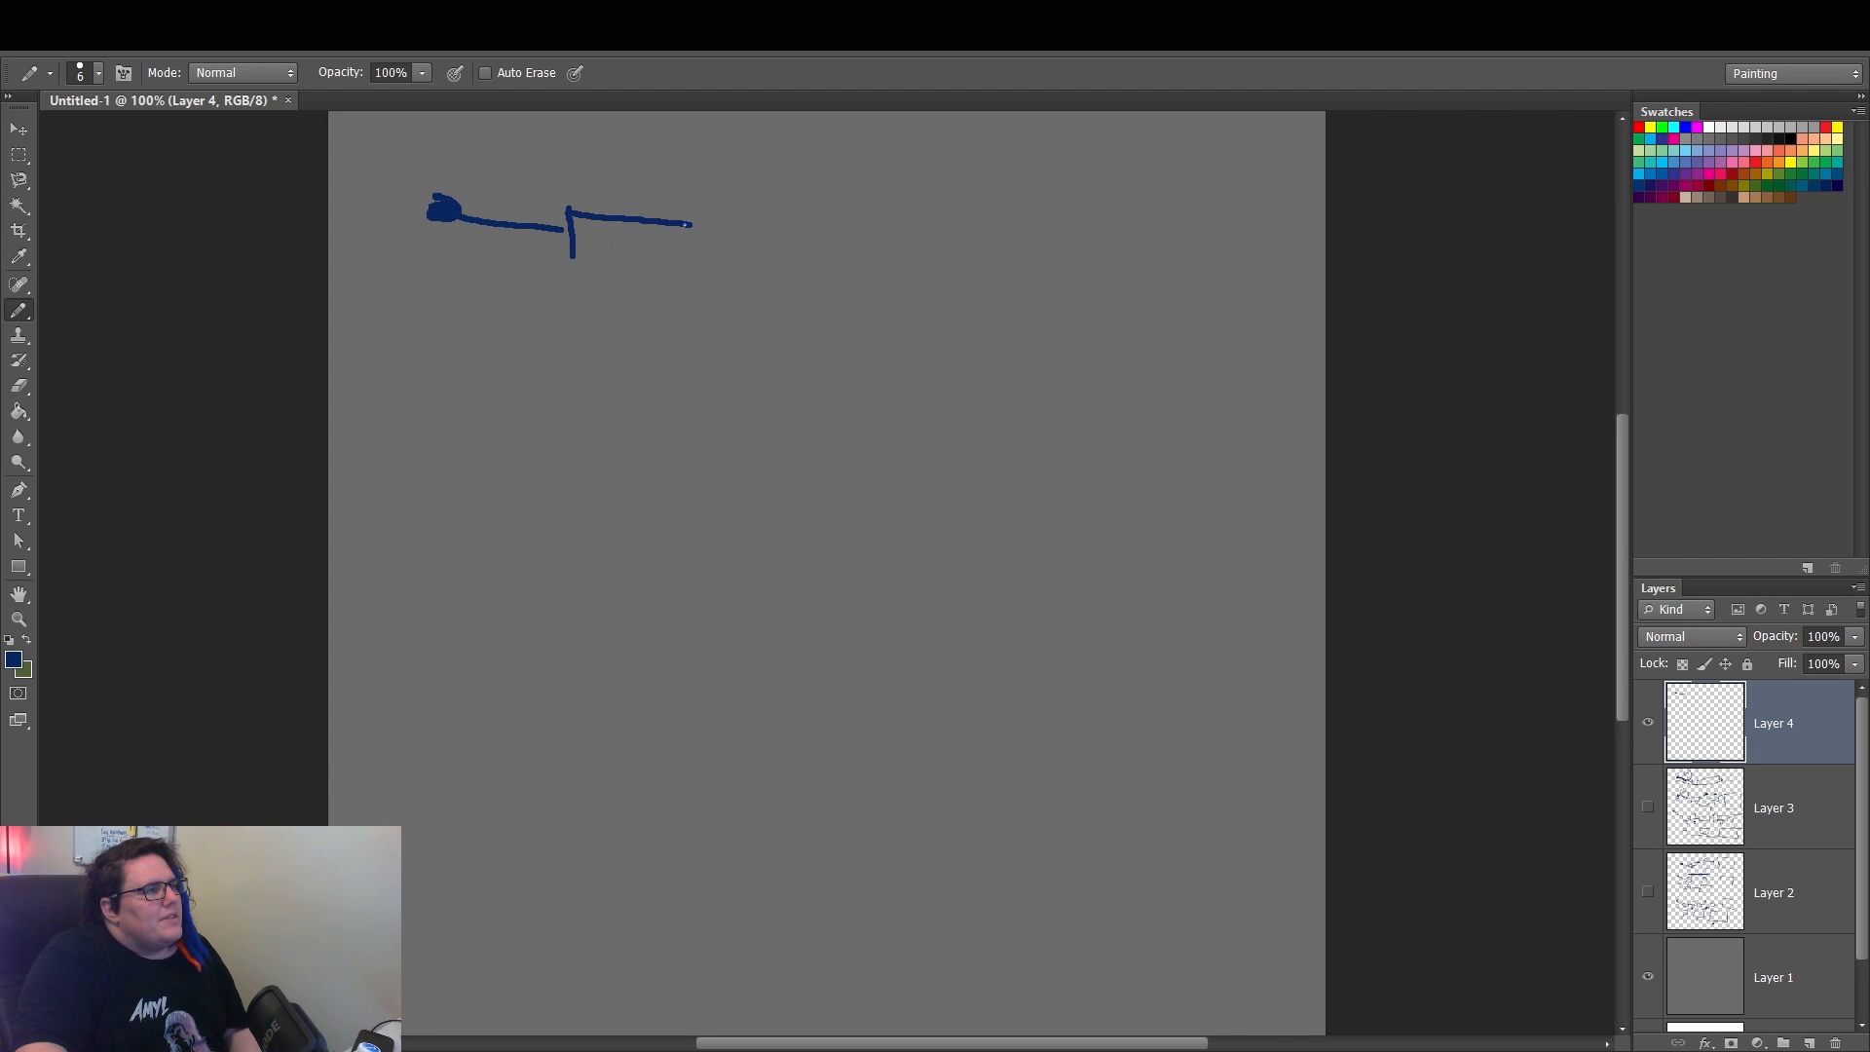
{"action": "left_click_drag", "start_coordinate": [572, 256], "coordinate": [631, 253]}
{"action": "mouse_move", "coordinate": [638, 216]}
{"action": "left_mouse_down"}
{"action": "mouse_move", "coordinate": [634, 255]}
{"action": "mouse_move", "coordinate": [692, 228]}
{"action": "mouse_move", "coordinate": [768, 229]}
{"action": "mouse_move", "coordinate": [777, 271]}
{"action": "left_mouse_up"}
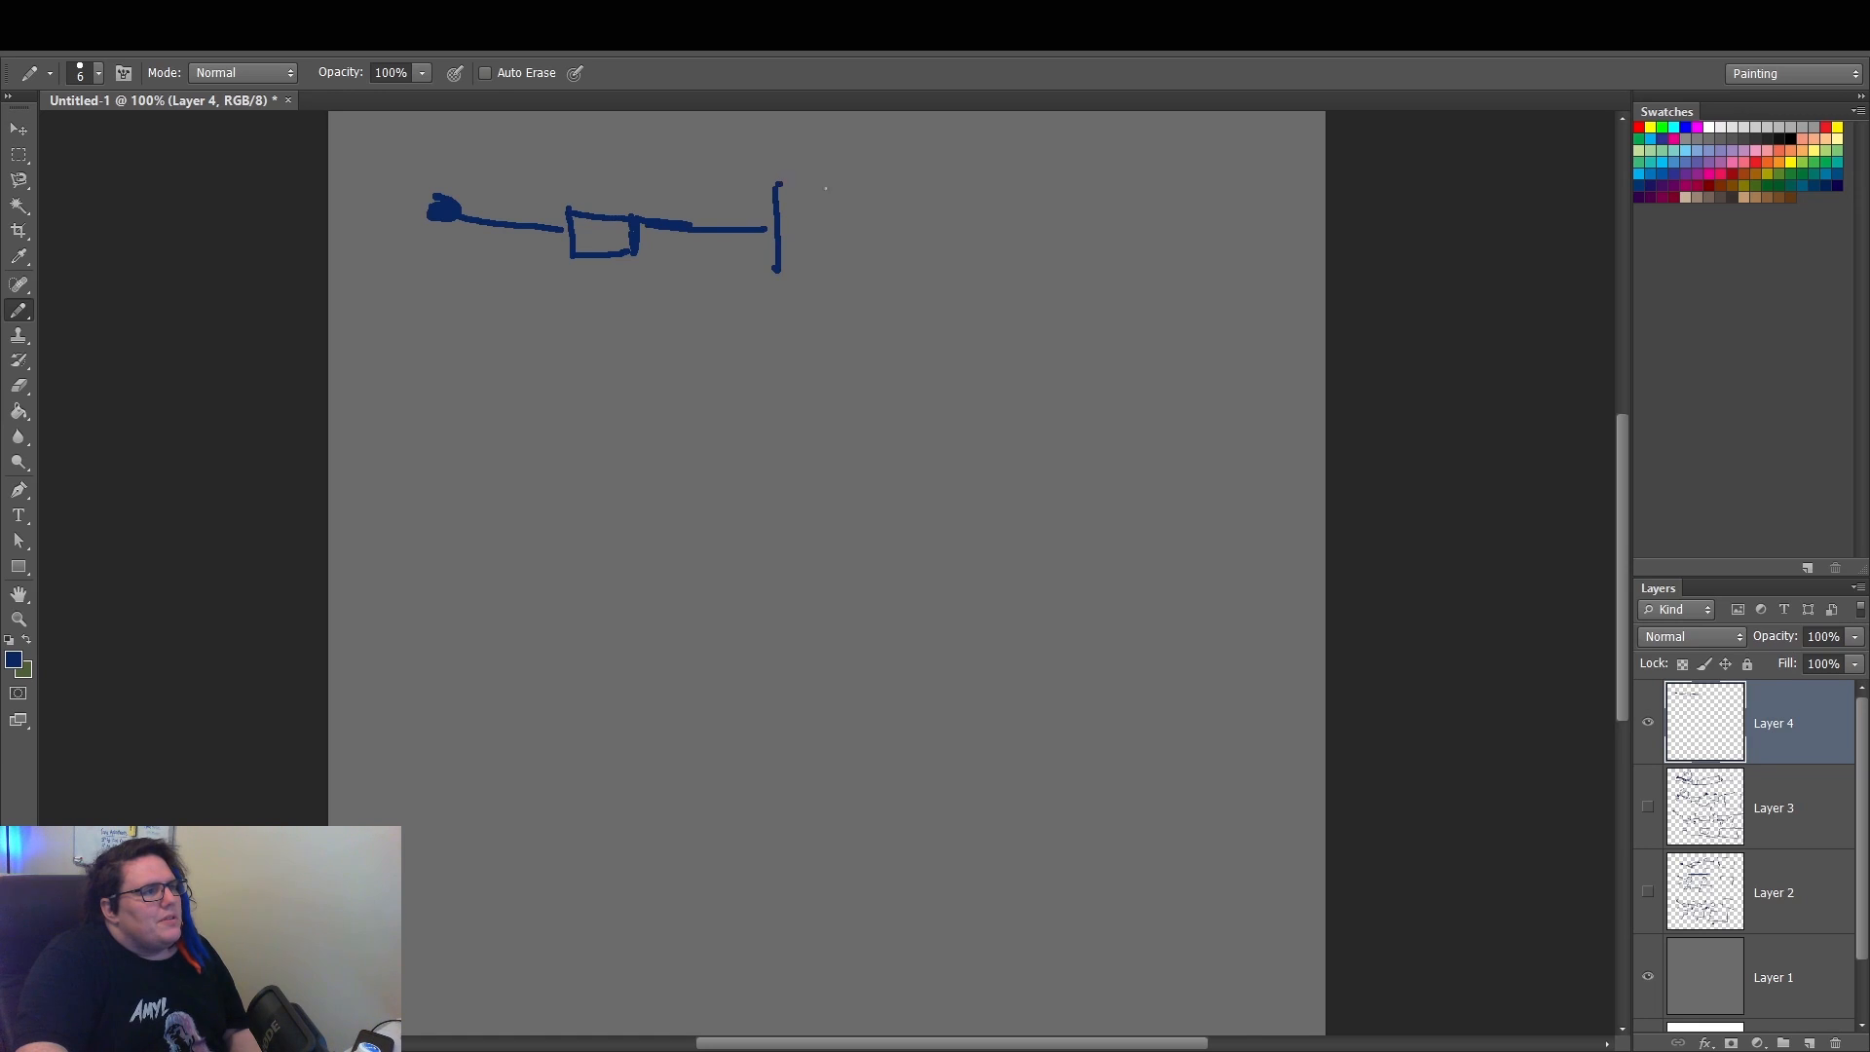
{"action": "mouse_move", "coordinate": [780, 183]}
{"action": "left_mouse_down"}
{"action": "mouse_move", "coordinate": [1037, 237]}
{"action": "mouse_move", "coordinate": [867, 297]}
{"action": "mouse_move", "coordinate": [777, 269]}
{"action": "left_mouse_up"}
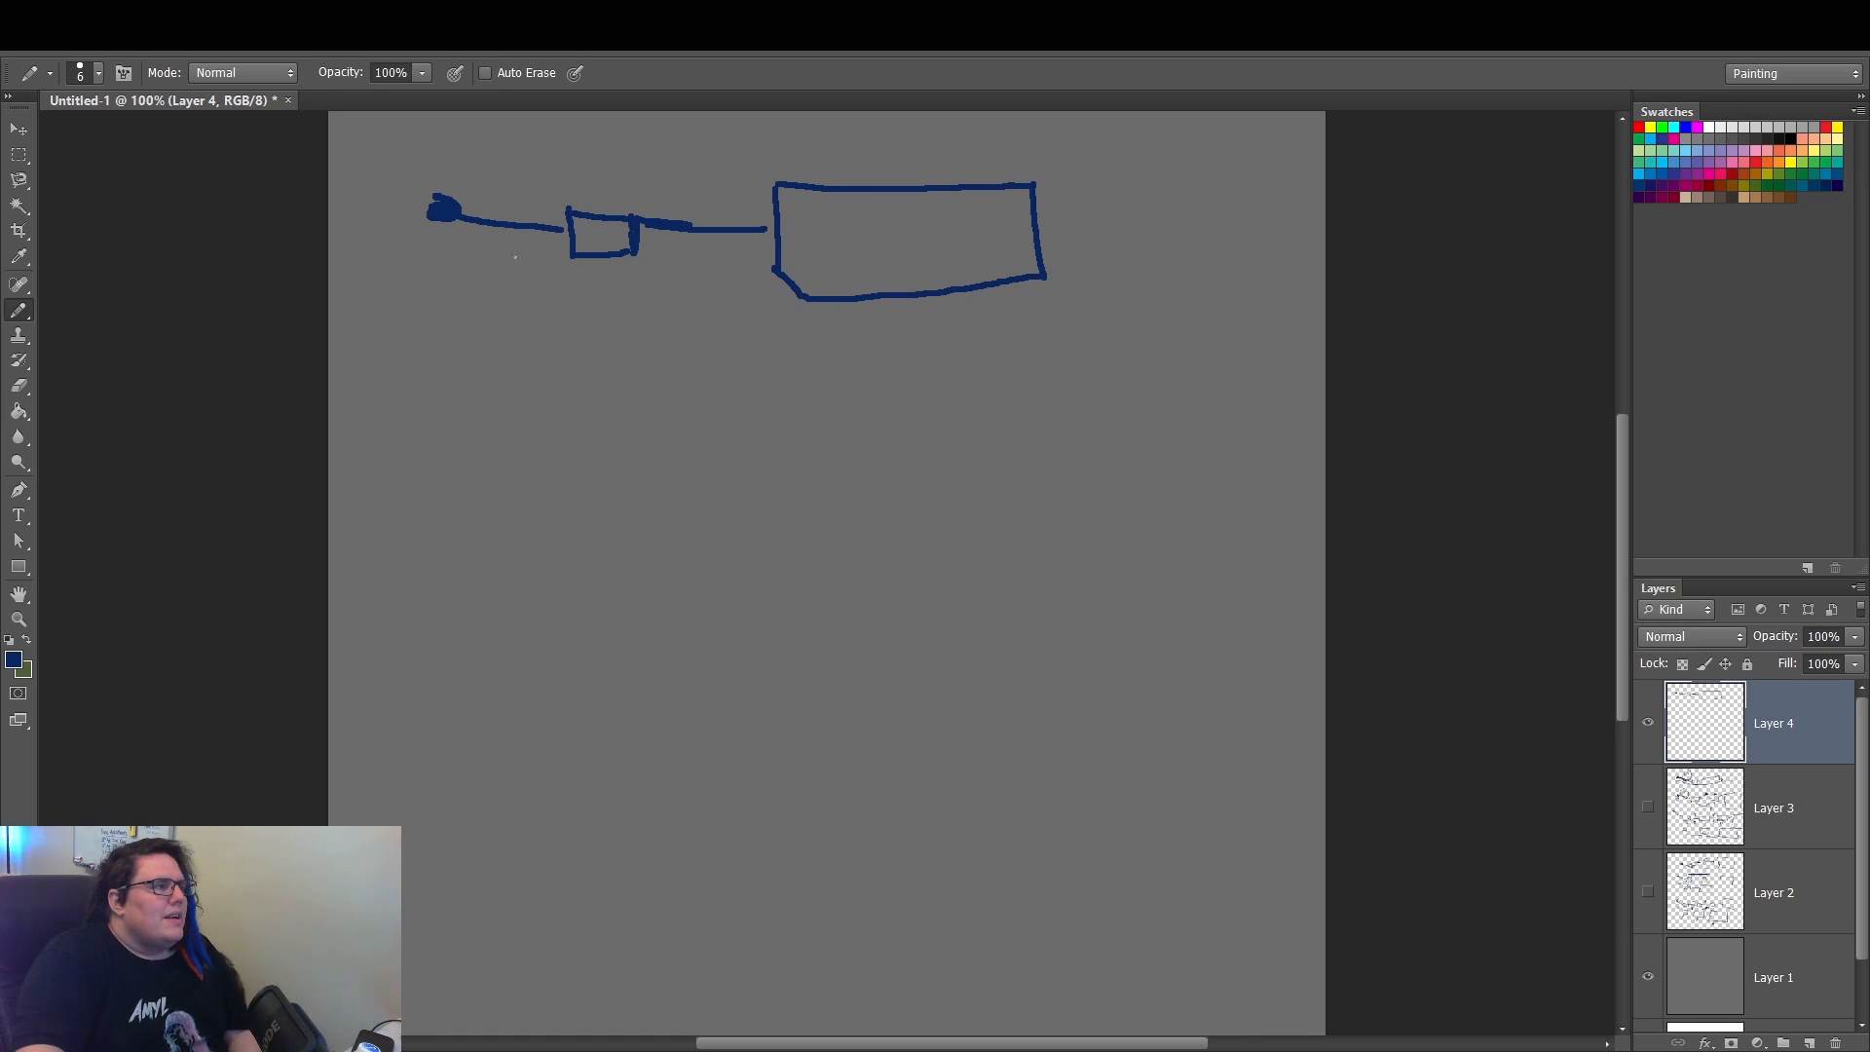
- Annotate the first row with a P under its first line, a small letter above the box and a 1 beneath it
{"action": "mouse_move", "coordinate": [491, 245]}
{"action": "left_mouse_down"}
{"action": "mouse_move", "coordinate": [491, 265]}
{"action": "mouse_move", "coordinate": [507, 244]}
{"action": "mouse_move", "coordinate": [457, 241]}
{"action": "mouse_move", "coordinate": [565, 244]}
{"action": "left_mouse_up"}
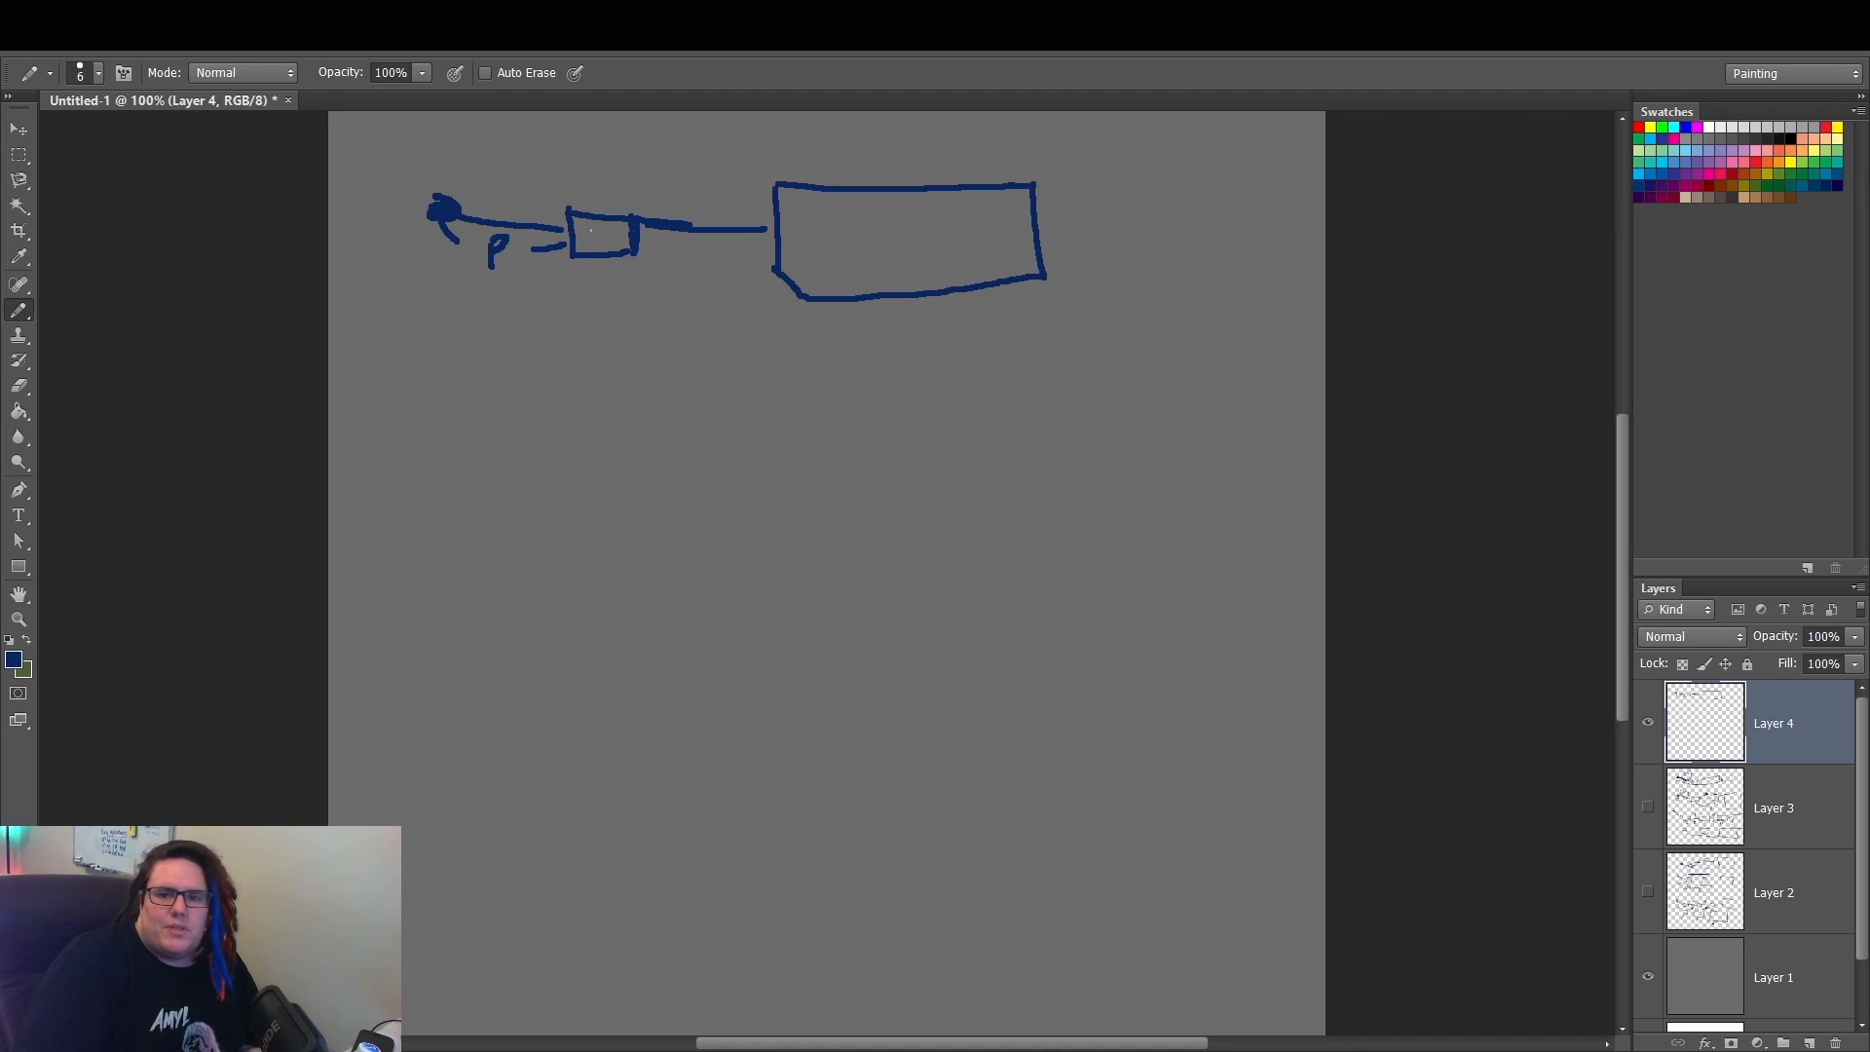
{"action": "mouse_move", "coordinate": [606, 199]}
{"action": "left_mouse_down"}
{"action": "mouse_move", "coordinate": [614, 185]}
{"action": "mouse_move", "coordinate": [600, 195]}
{"action": "left_mouse_up"}
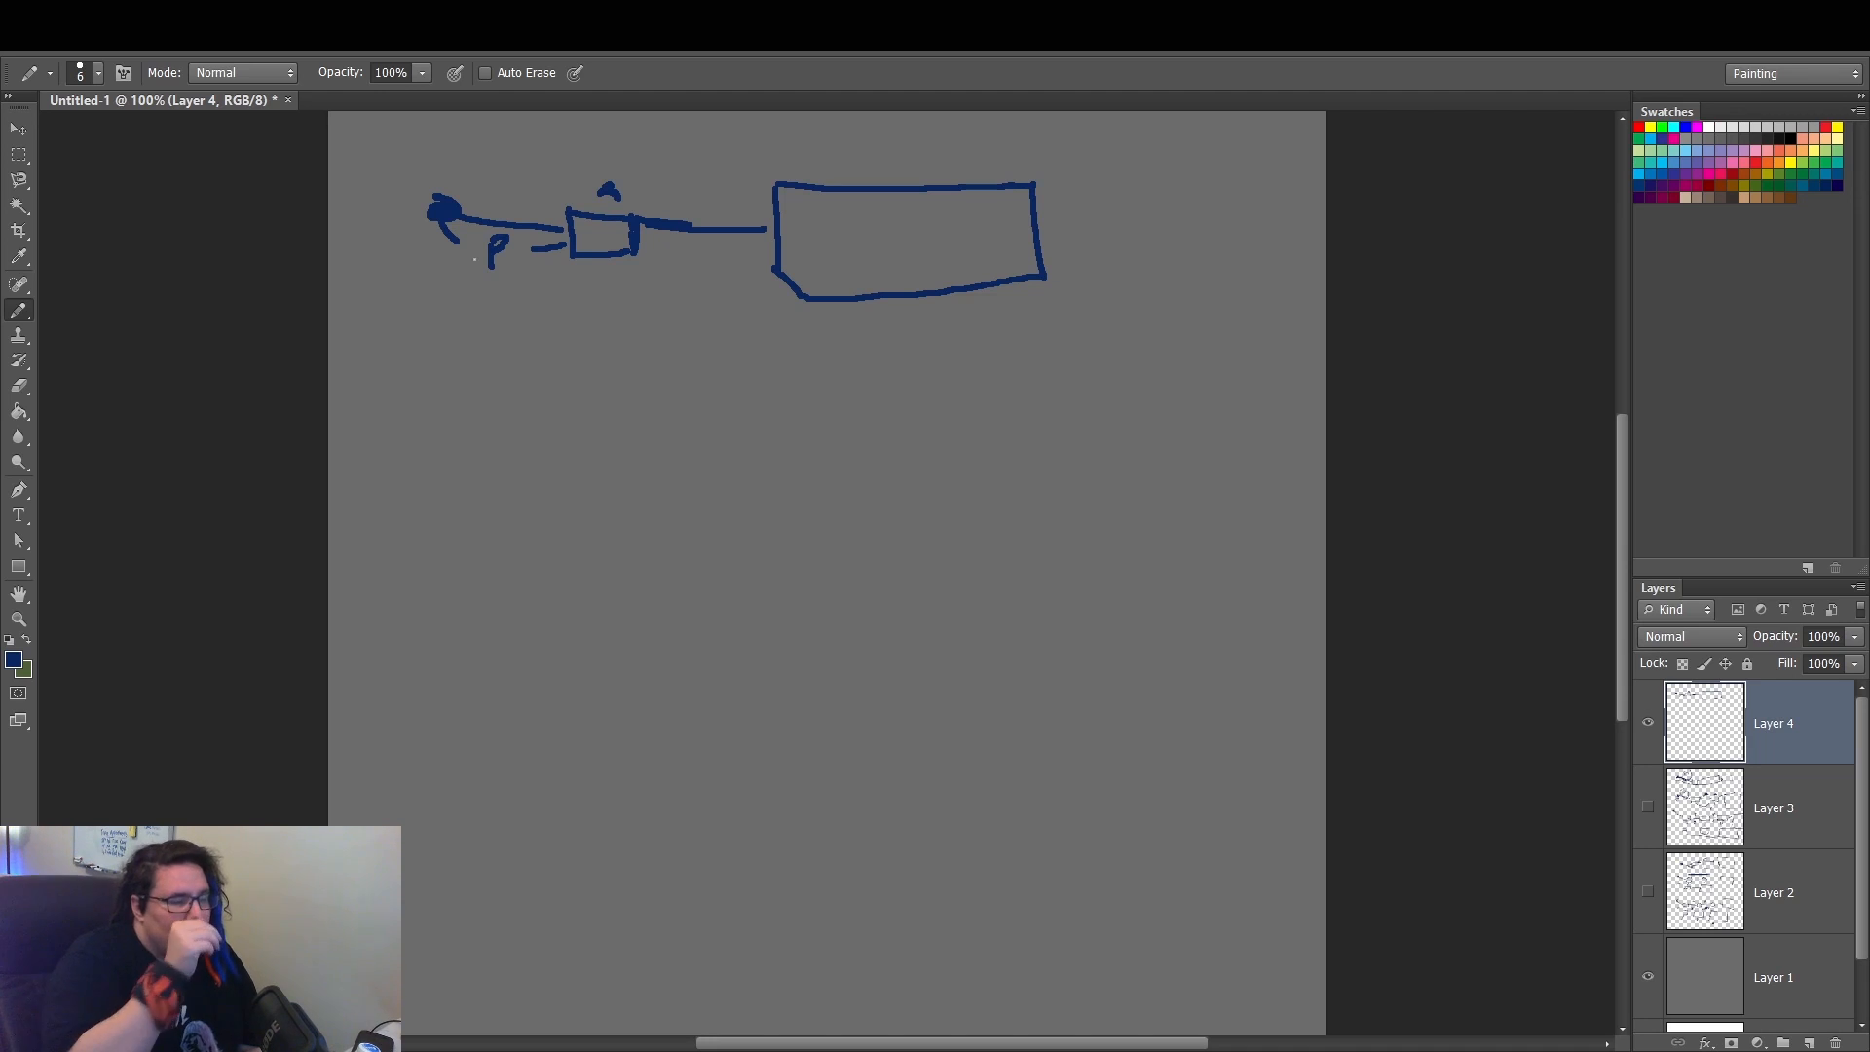
{"action": "mouse_move", "coordinate": [601, 265]}
{"action": "left_mouse_down"}
{"action": "mouse_move", "coordinate": [596, 337]}
{"action": "mouse_move", "coordinate": [628, 337]}
{"action": "left_mouse_up"}
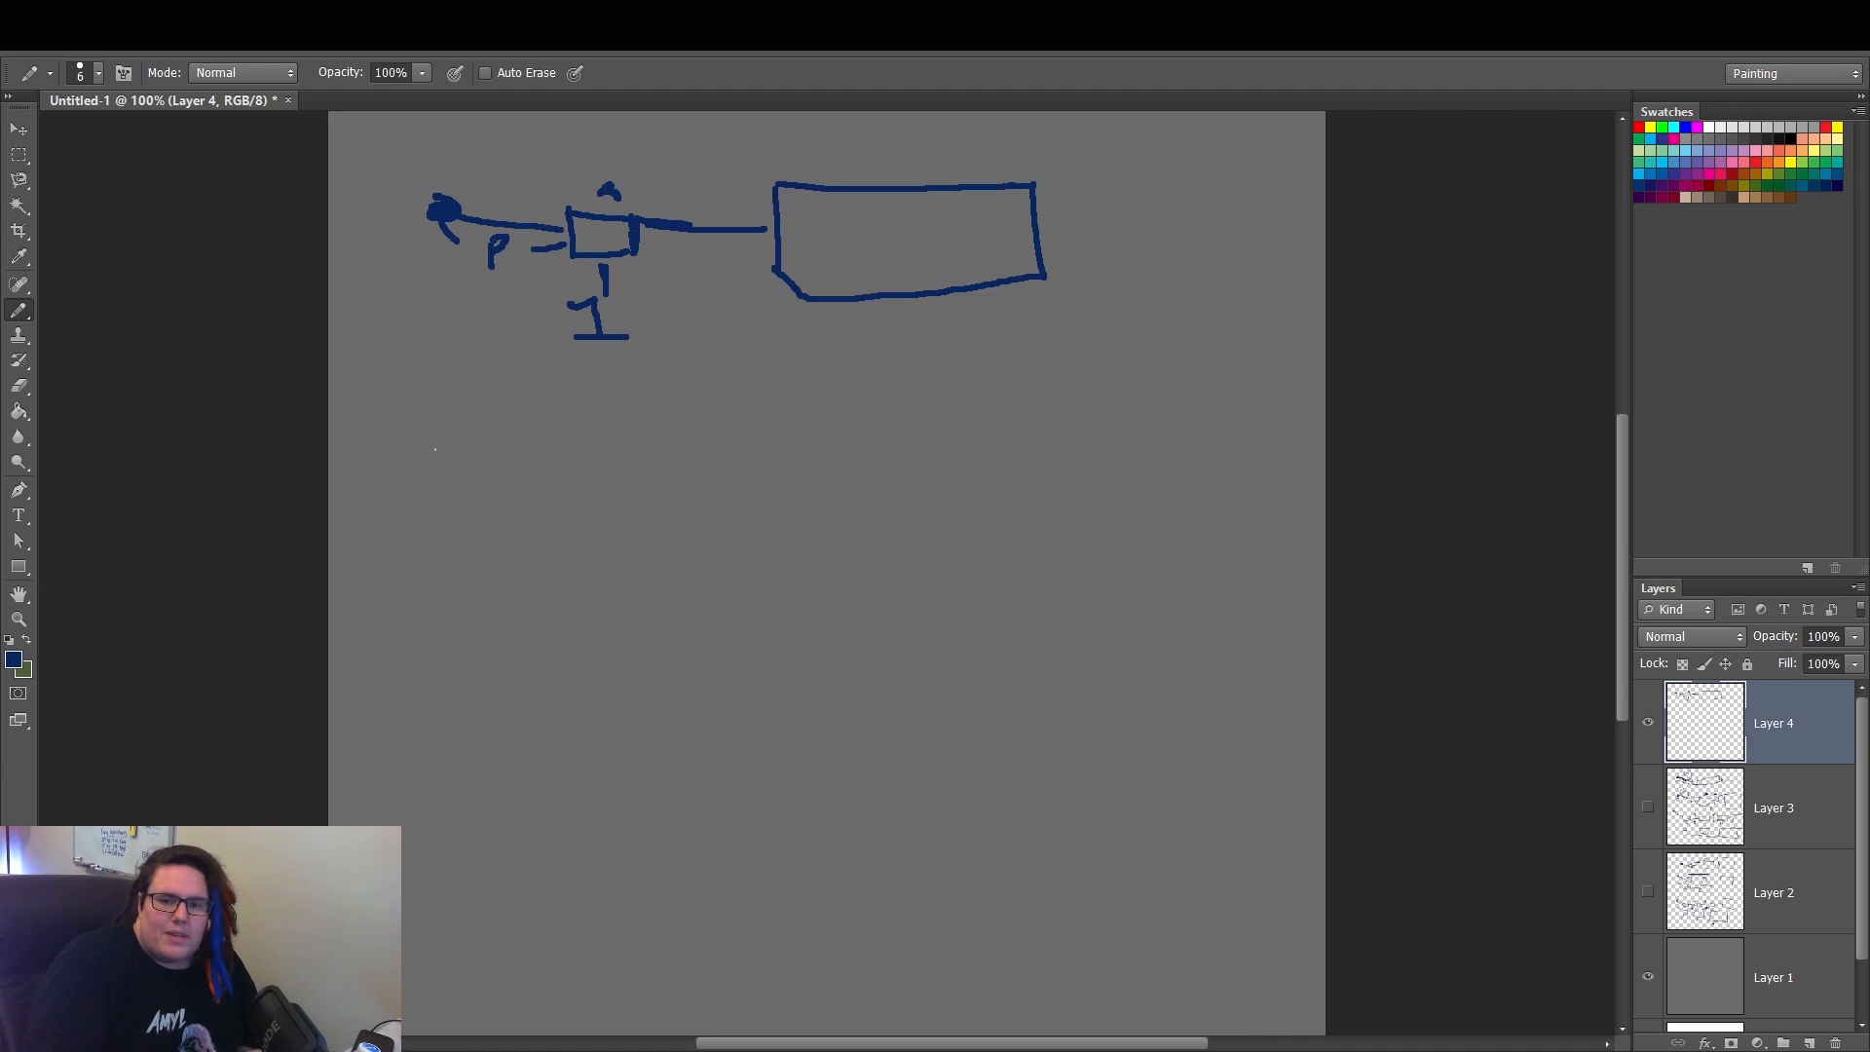
- Sketch a second row below, with a dot connected through two small boxes to a large rectangle
{"action": "mouse_move", "coordinate": [440, 419]}
{"action": "left_mouse_down"}
{"action": "mouse_move", "coordinate": [440, 440]}
{"action": "mouse_move", "coordinate": [569, 495]}
{"action": "mouse_move", "coordinate": [580, 523]}
{"action": "mouse_move", "coordinate": [641, 479]}
{"action": "mouse_move", "coordinate": [593, 521]}
{"action": "mouse_move", "coordinate": [780, 498]}
{"action": "mouse_move", "coordinate": [783, 528]}
{"action": "left_mouse_up"}
{"action": "mouse_move", "coordinate": [786, 487]}
{"action": "left_mouse_down"}
{"action": "mouse_move", "coordinate": [834, 481]}
{"action": "mouse_move", "coordinate": [848, 538]}
{"action": "mouse_move", "coordinate": [787, 523]}
{"action": "mouse_move", "coordinate": [983, 499]}
{"action": "mouse_move", "coordinate": [998, 558]}
{"action": "left_mouse_up"}
{"action": "mouse_move", "coordinate": [991, 454]}
{"action": "left_mouse_down"}
{"action": "mouse_move", "coordinate": [1256, 555]}
{"action": "mouse_move", "coordinate": [989, 552]}
{"action": "left_mouse_up"}
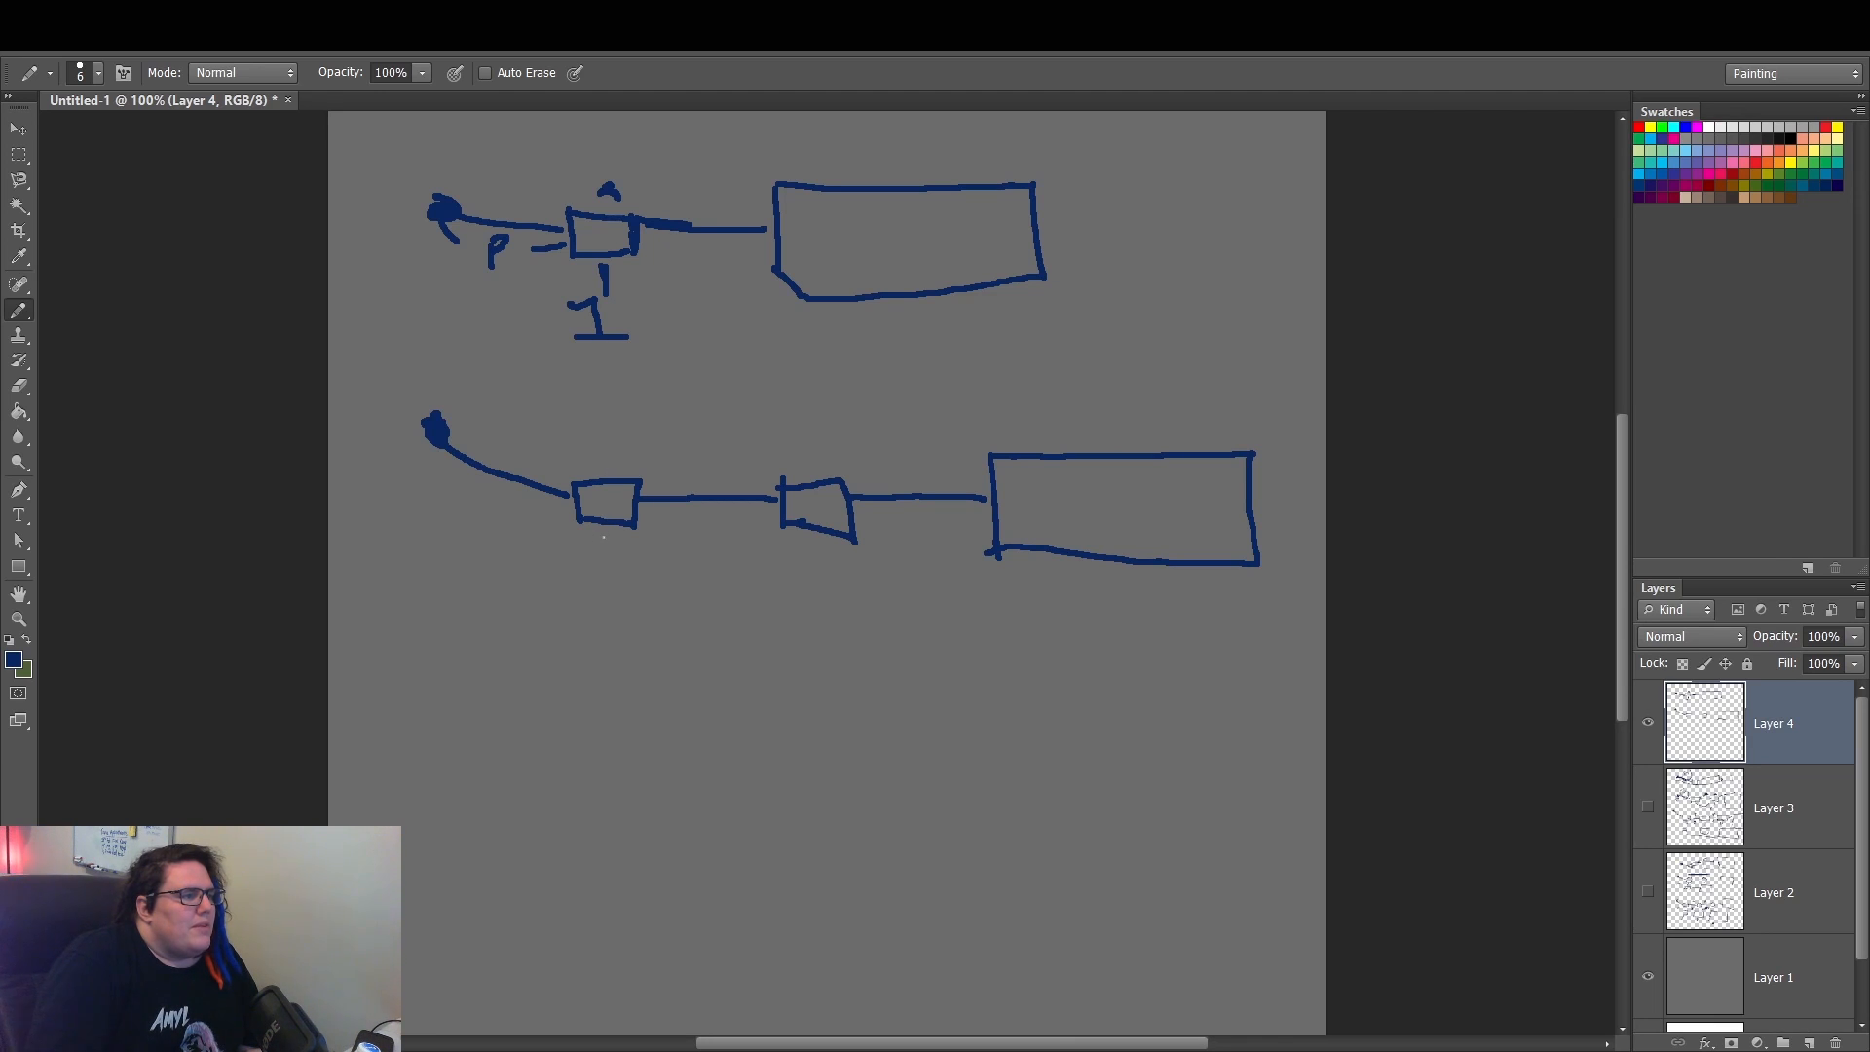
- Number the second row's boxes 1 and 2, and annotate its lines with an upward arrow, a bridging bracket and a P
{"action": "left_click_drag", "start_coordinate": [604, 533], "coordinate": [609, 559]}
{"action": "left_click_drag", "start_coordinate": [812, 546], "coordinate": [846, 568]}
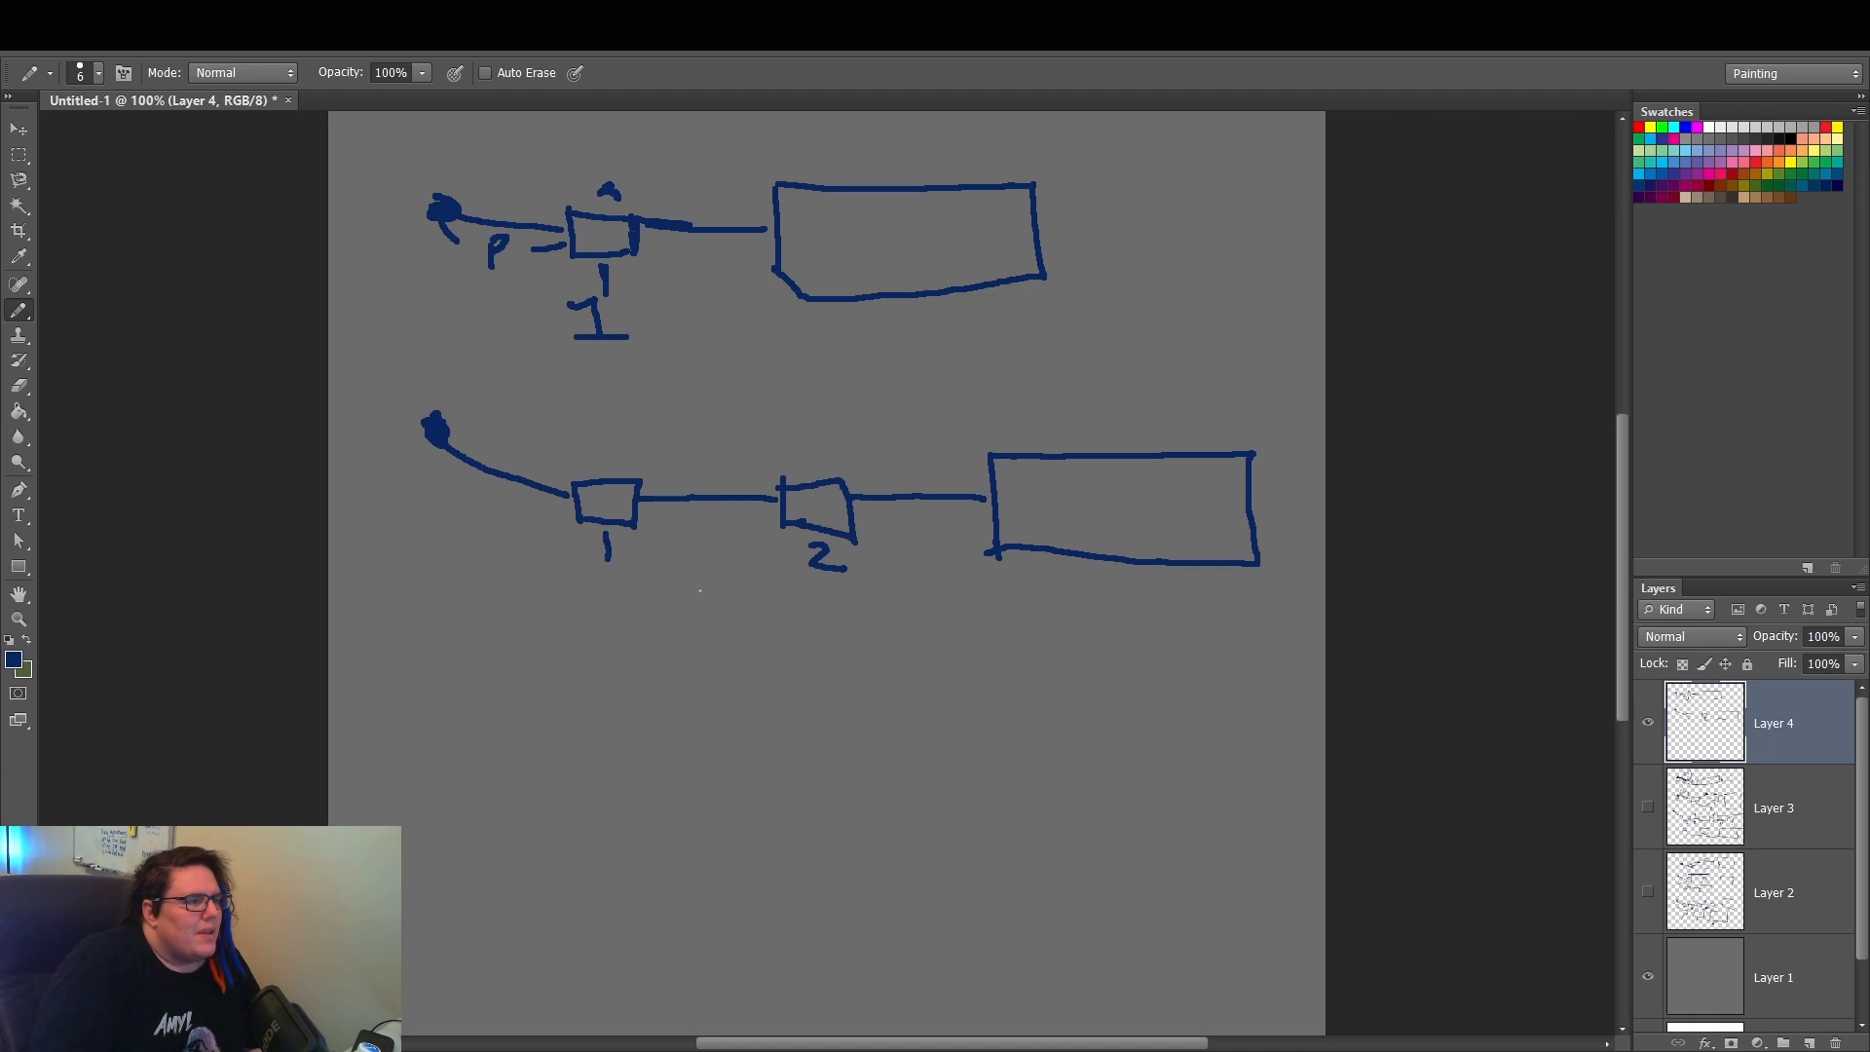
{"action": "left_click_drag", "start_coordinate": [701, 587], "coordinate": [710, 525]}
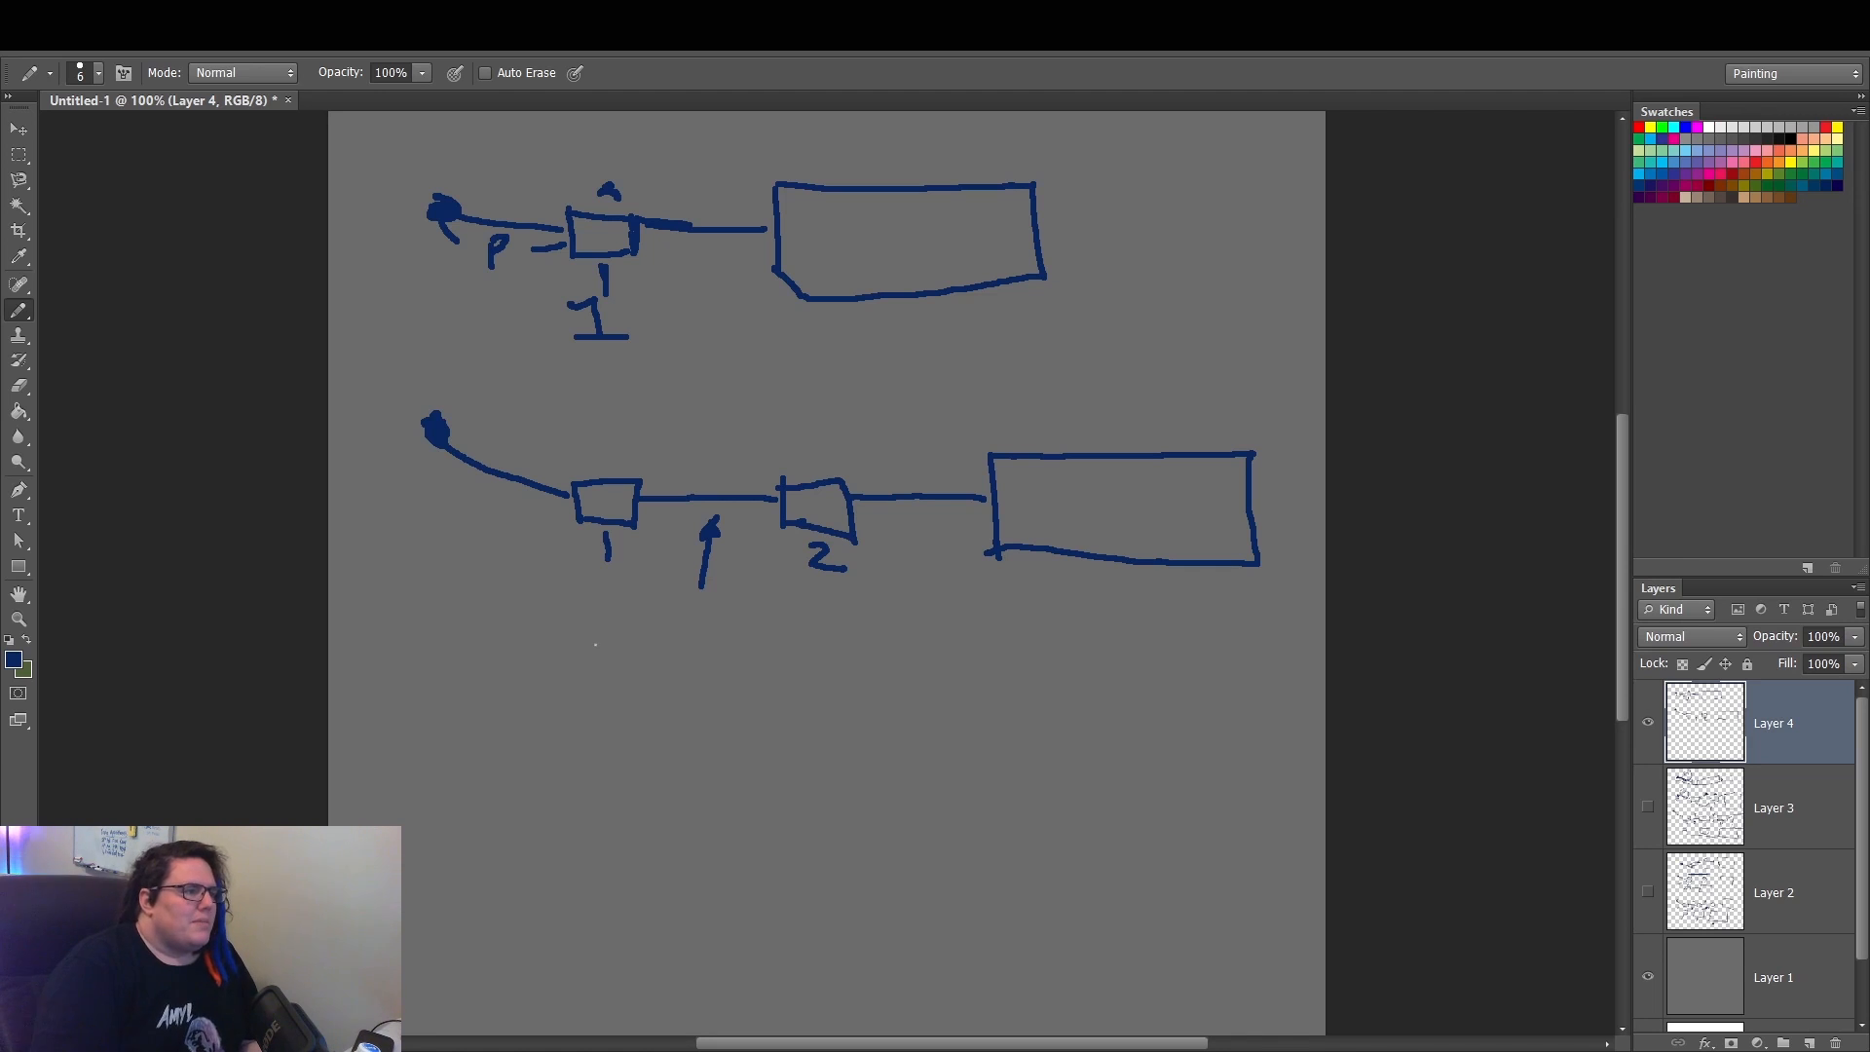
{"action": "mouse_move", "coordinate": [647, 480]}
{"action": "left_mouse_down"}
{"action": "mouse_move", "coordinate": [708, 405]}
{"action": "mouse_move", "coordinate": [759, 417]}
{"action": "mouse_move", "coordinate": [774, 467]}
{"action": "left_mouse_up"}
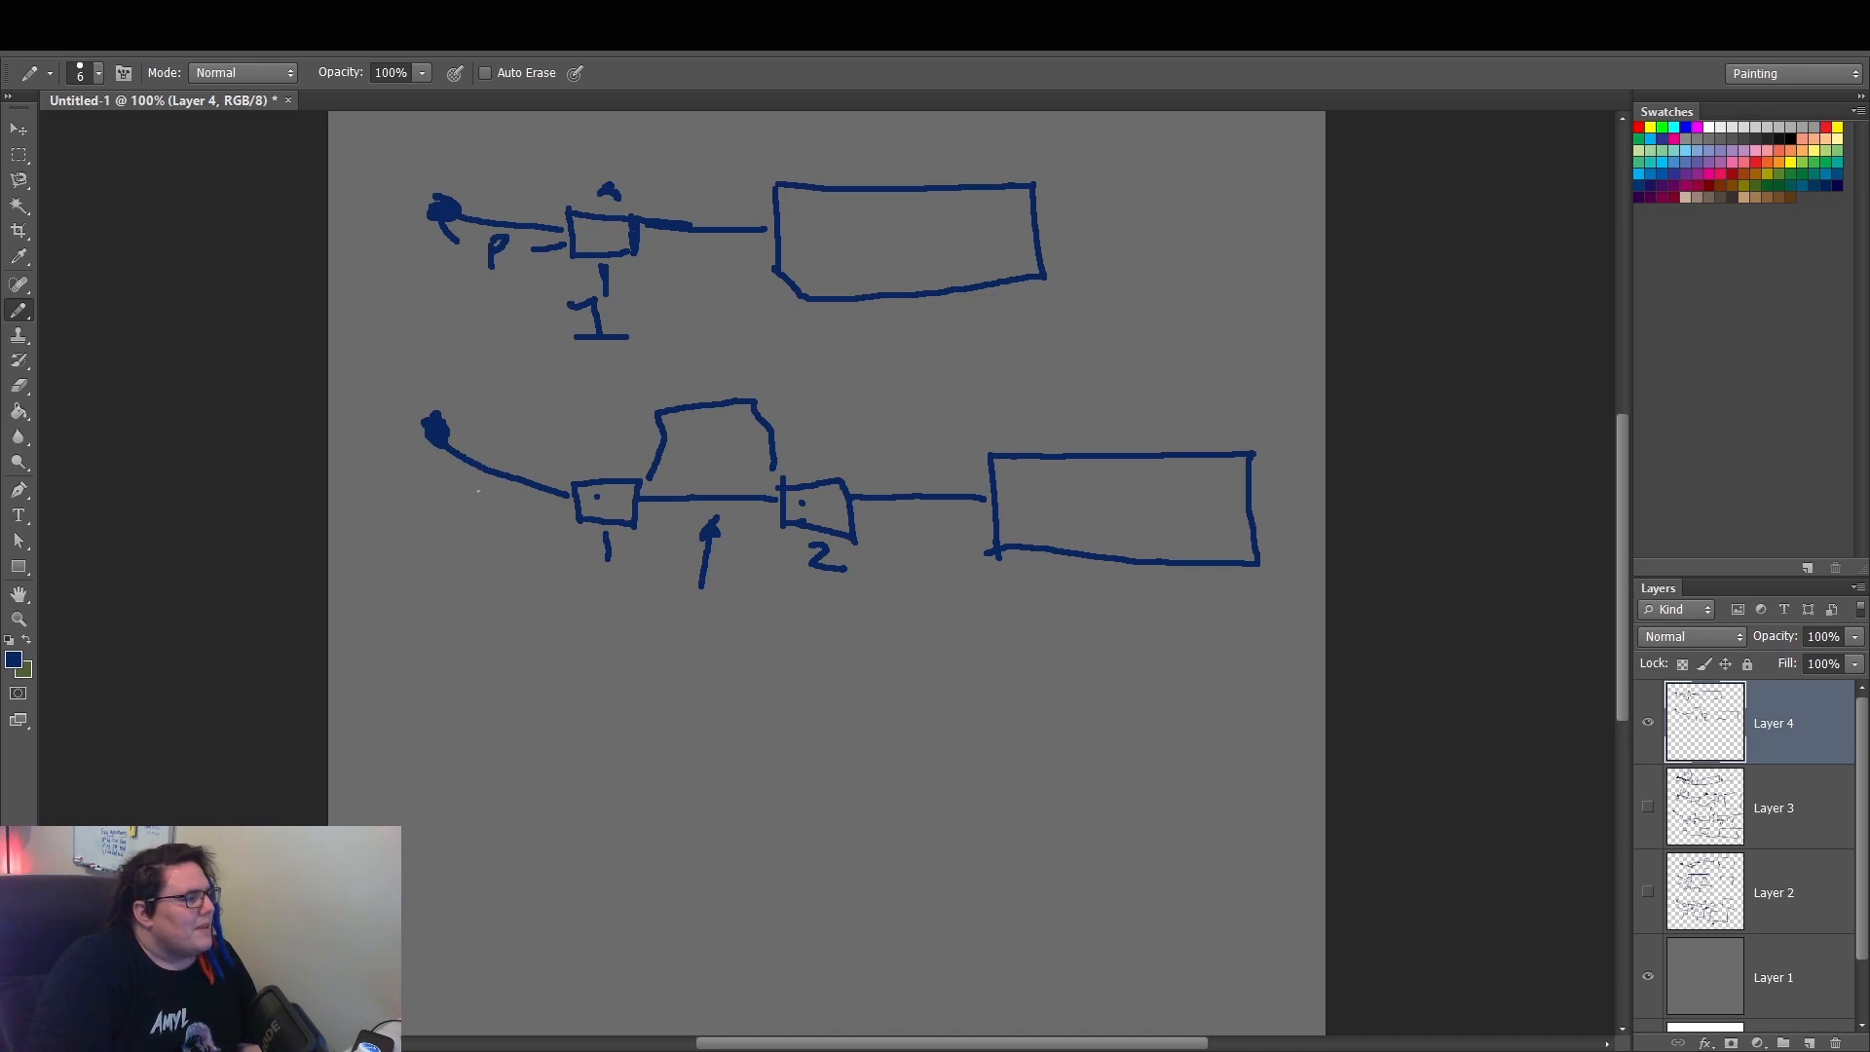
{"action": "mouse_move", "coordinate": [466, 491]}
{"action": "left_mouse_down"}
{"action": "mouse_move", "coordinate": [456, 523]}
{"action": "mouse_move", "coordinate": [468, 501]}
{"action": "left_mouse_up"}
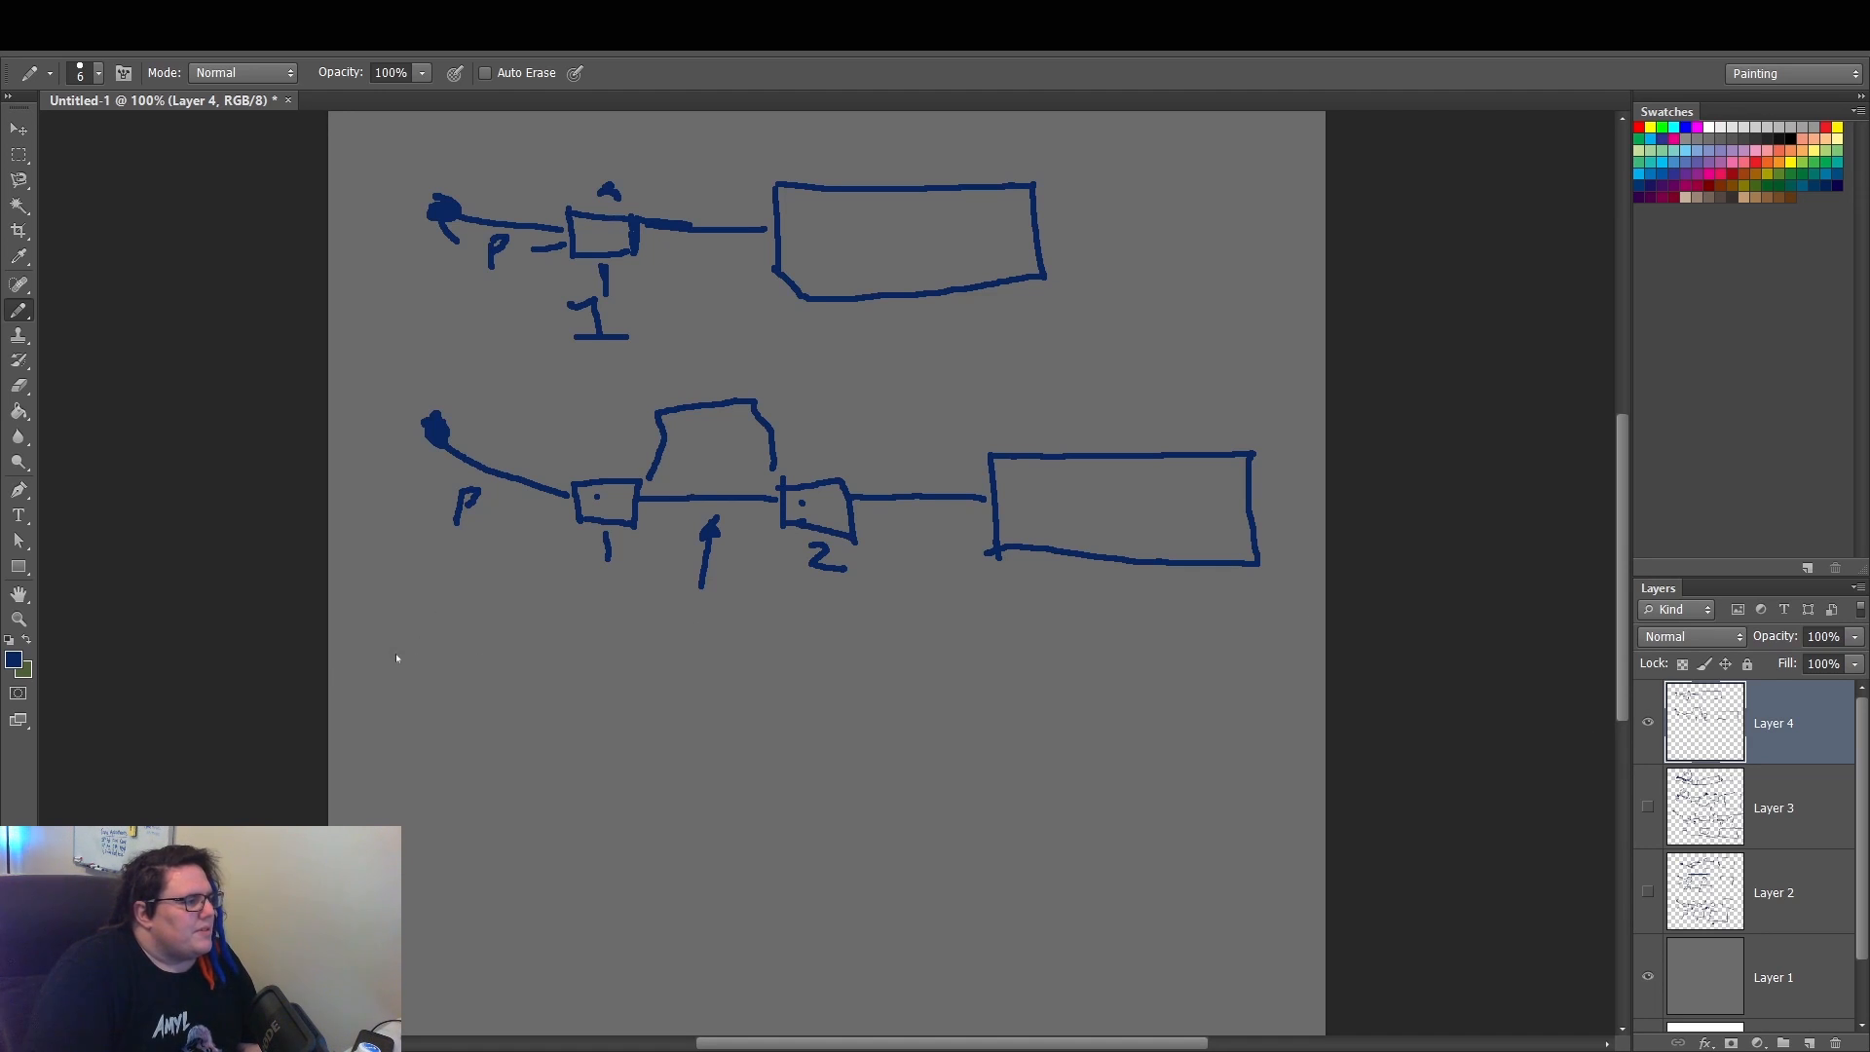
- Sketch a third row with a dot connected through three small boxes to a large rectangle, undoing a trial arrow under the third box
{"action": "mouse_move", "coordinate": [398, 655]}
{"action": "left_mouse_down"}
{"action": "mouse_move", "coordinate": [532, 707]}
{"action": "mouse_move", "coordinate": [535, 677]}
{"action": "mouse_move", "coordinate": [586, 679]}
{"action": "mouse_move", "coordinate": [599, 702]}
{"action": "mouse_move", "coordinate": [559, 716]}
{"action": "mouse_move", "coordinate": [738, 691]}
{"action": "mouse_move", "coordinate": [739, 710]}
{"action": "mouse_move", "coordinate": [796, 682]}
{"action": "mouse_move", "coordinate": [794, 715]}
{"action": "mouse_move", "coordinate": [745, 725]}
{"action": "mouse_move", "coordinate": [932, 697]}
{"action": "mouse_move", "coordinate": [942, 726]}
{"action": "mouse_move", "coordinate": [1067, 691]}
{"action": "mouse_move", "coordinate": [1042, 739]}
{"action": "left_mouse_up"}
{"action": "mouse_move", "coordinate": [1009, 691]}
{"action": "left_mouse_down"}
{"action": "mouse_move", "coordinate": [1008, 732]}
{"action": "mouse_move", "coordinate": [940, 732]}
{"action": "left_mouse_up"}
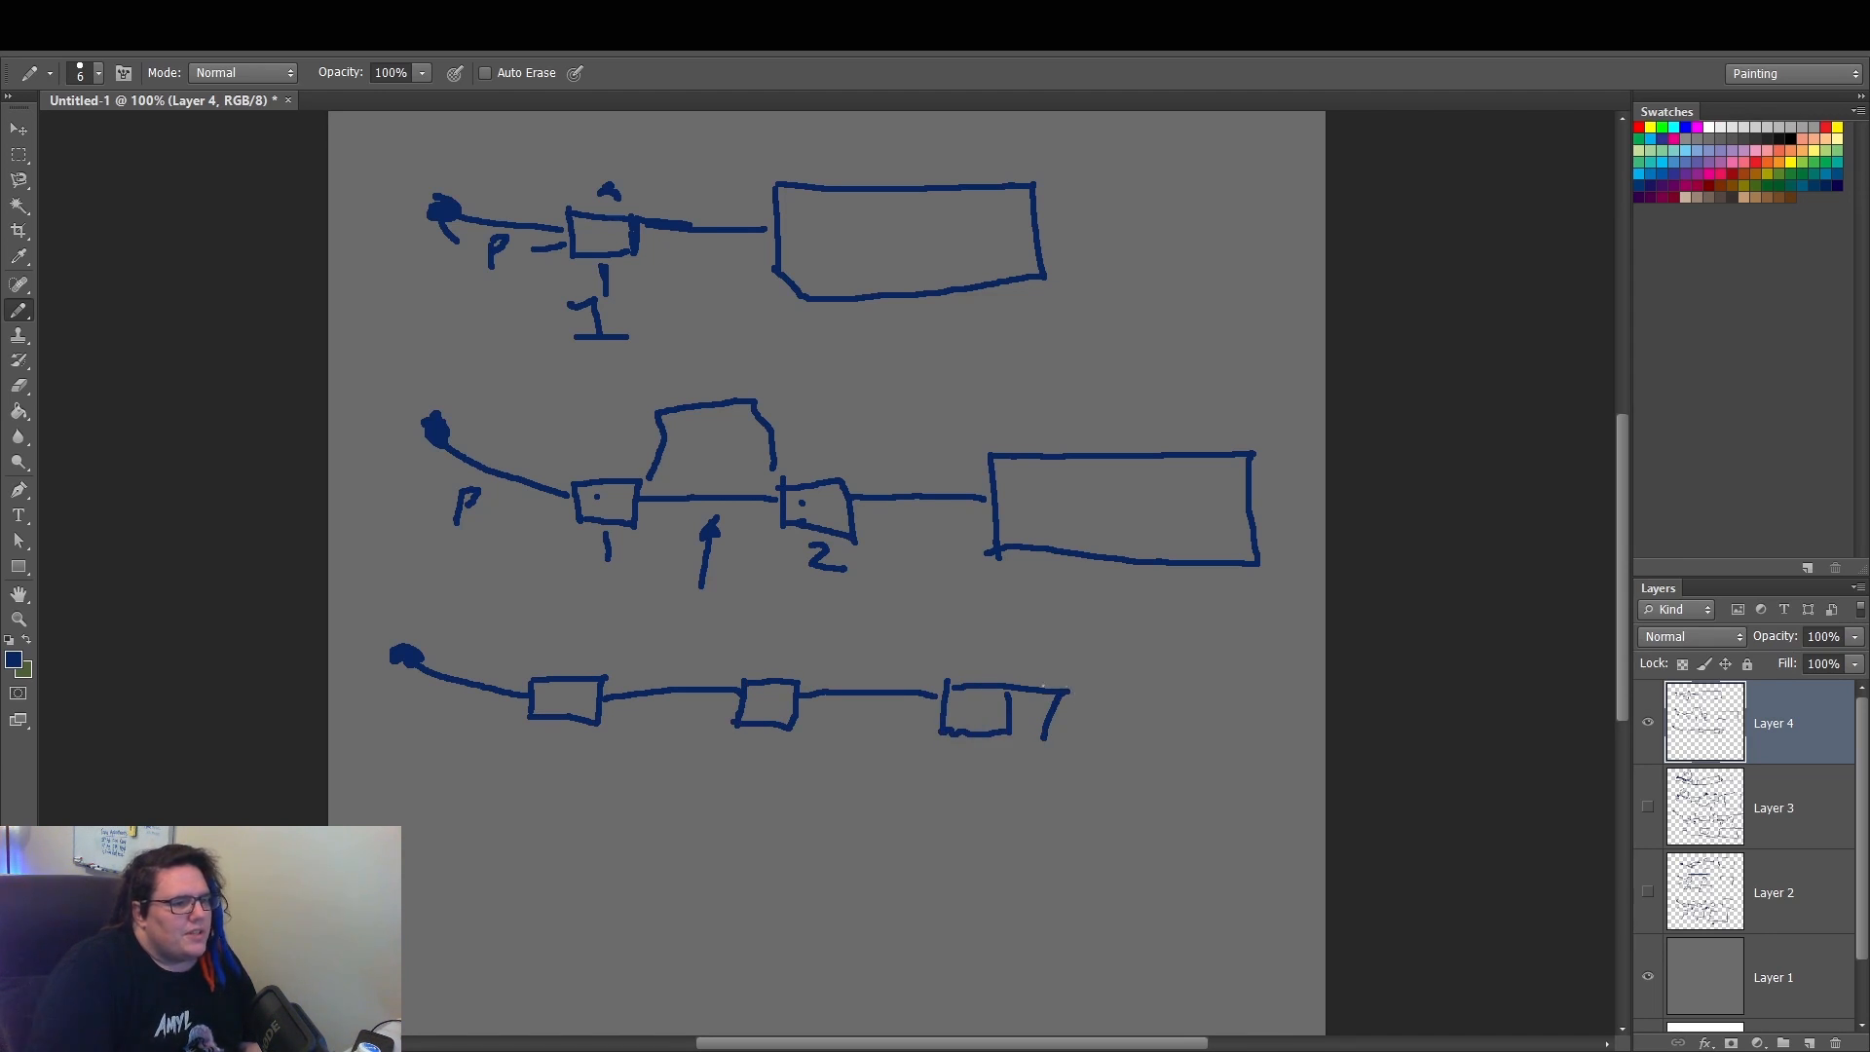
{"action": "mouse_move", "coordinate": [1067, 634]}
{"action": "left_mouse_down"}
{"action": "mouse_move", "coordinate": [1044, 760]}
{"action": "mouse_move", "coordinate": [1325, 781]}
{"action": "mouse_move", "coordinate": [1292, 628]}
{"action": "mouse_move", "coordinate": [1308, 797]}
{"action": "left_mouse_up"}
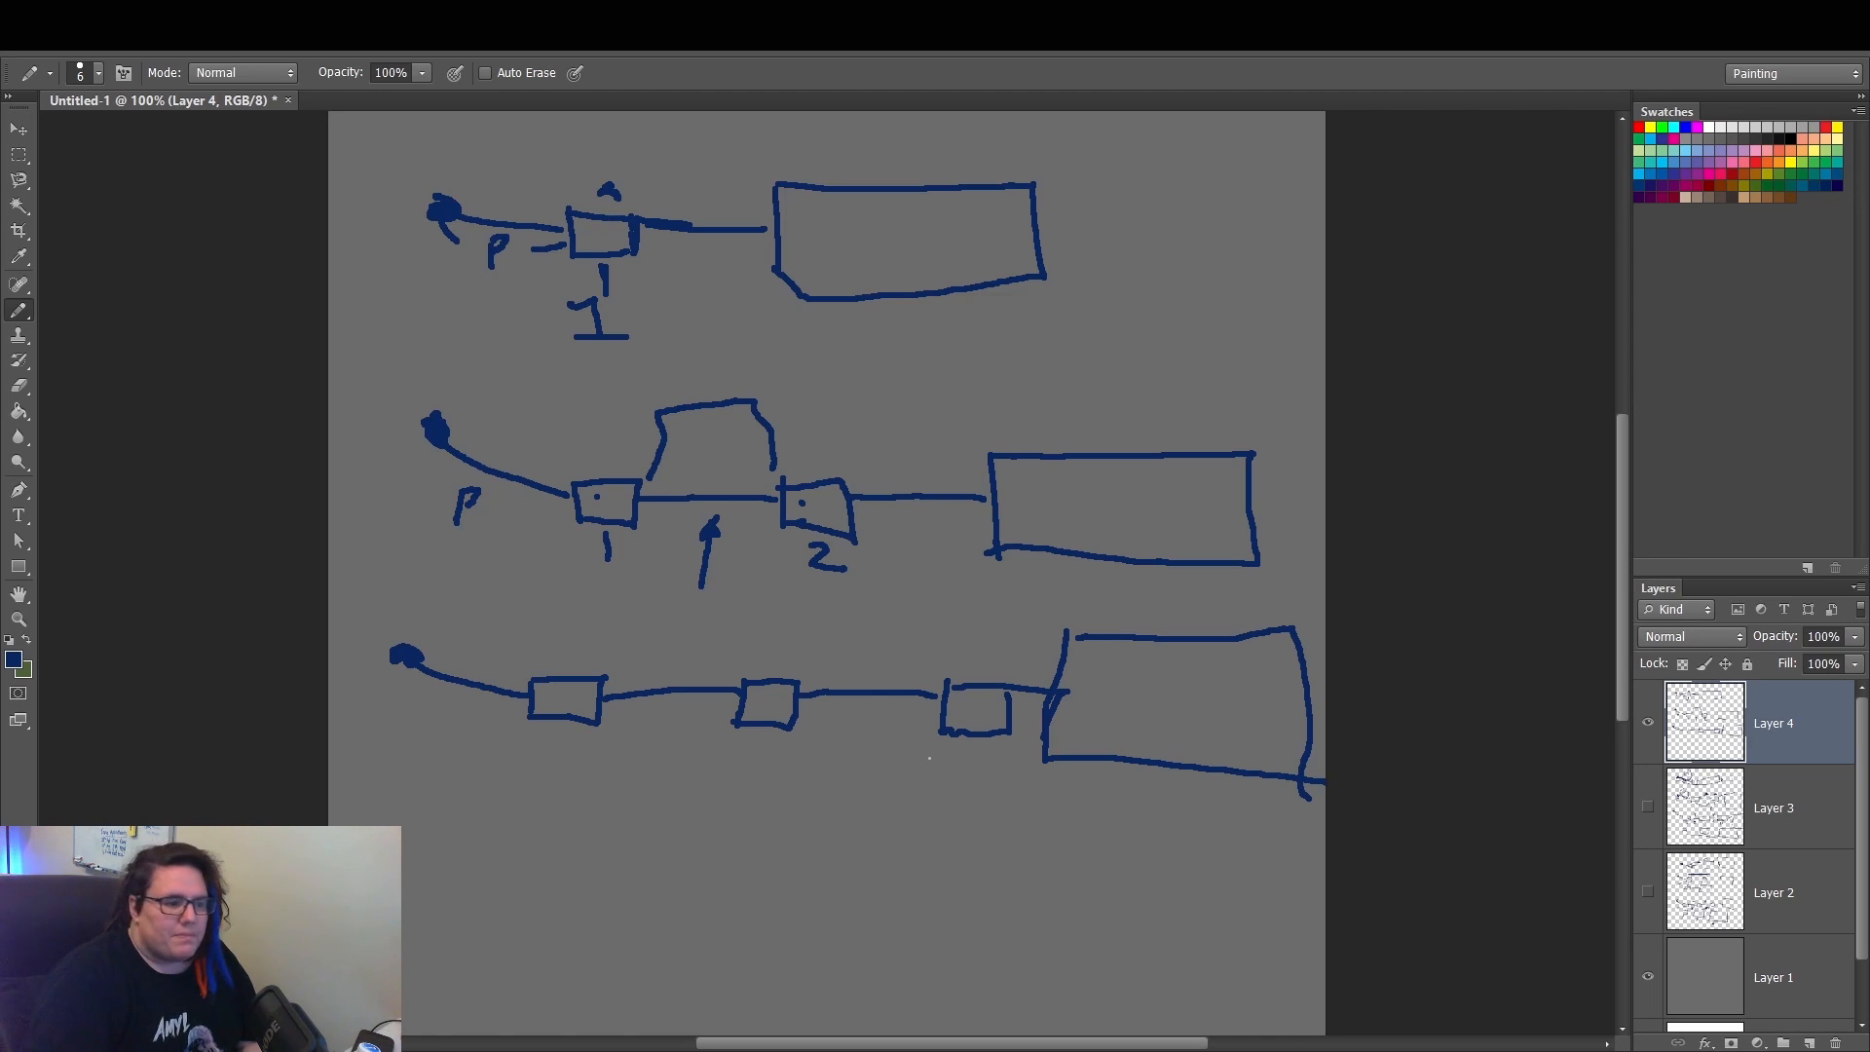
{"action": "left_click_drag", "start_coordinate": [944, 781], "coordinate": [970, 735]}
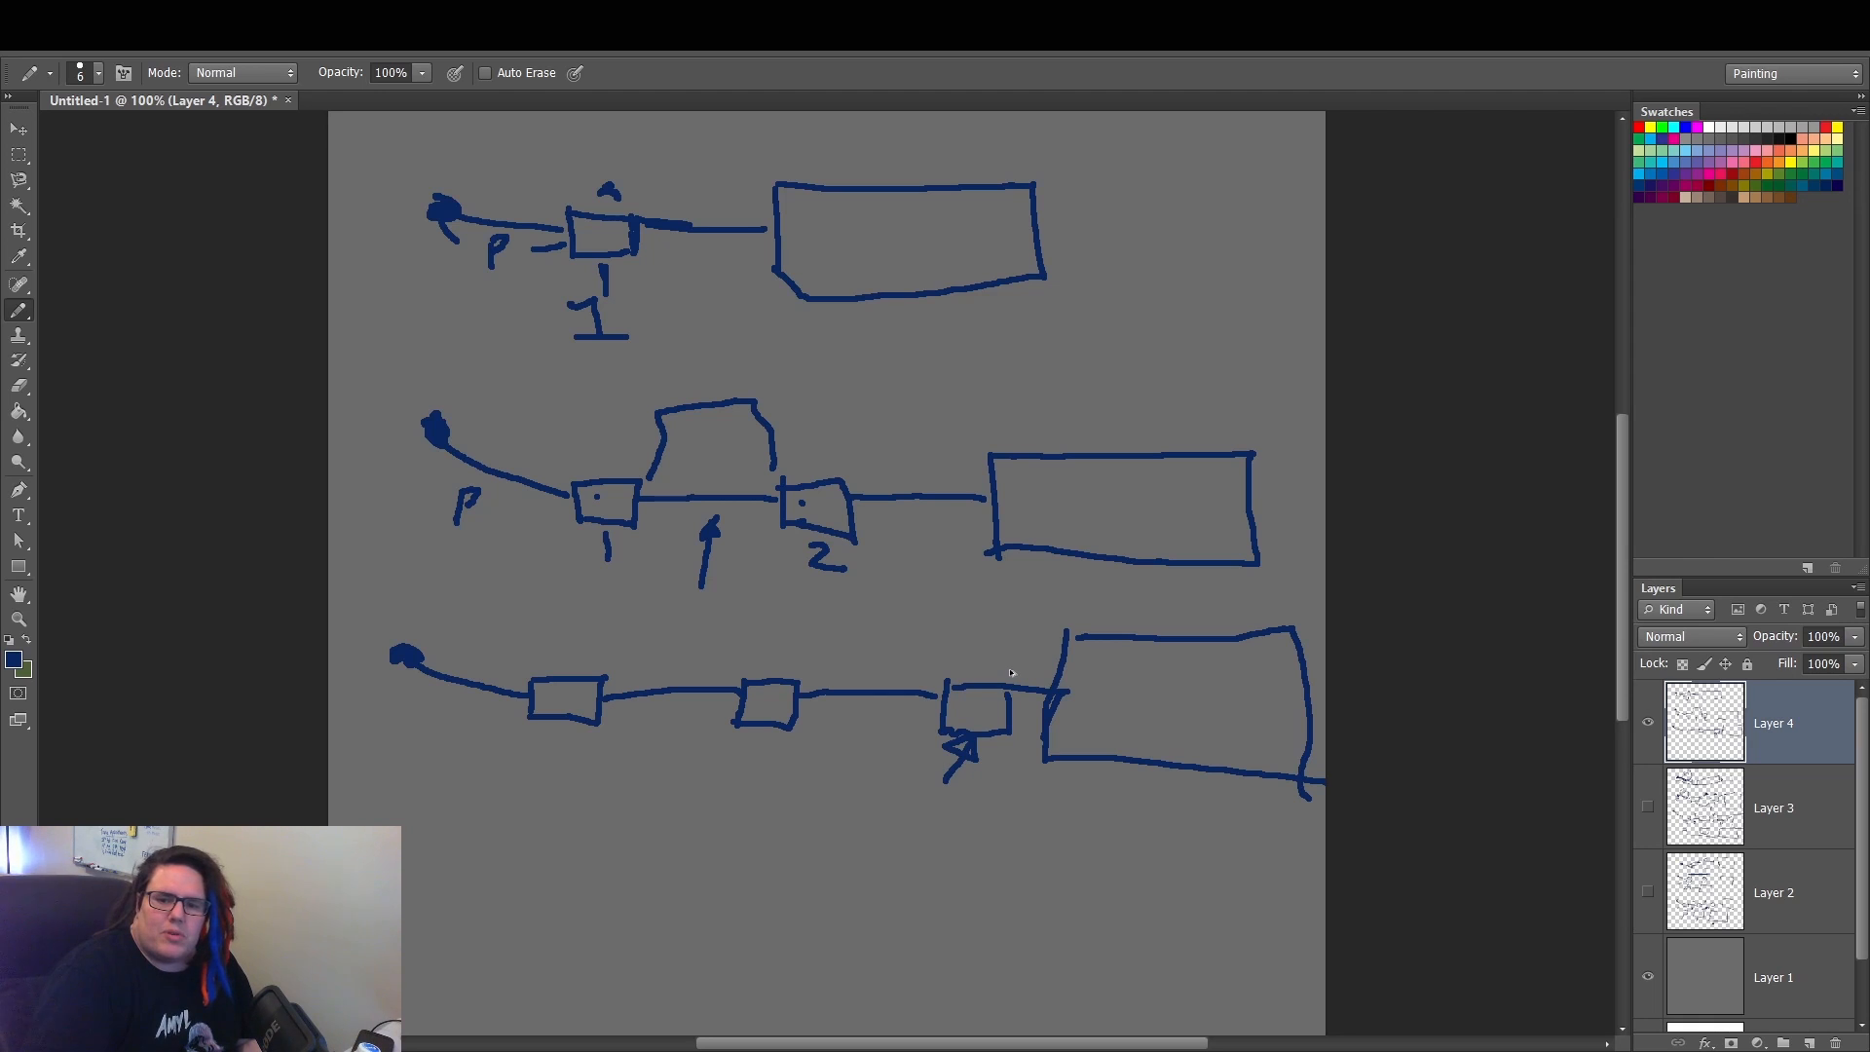
{"action": "key", "text": "ctrl+z"}
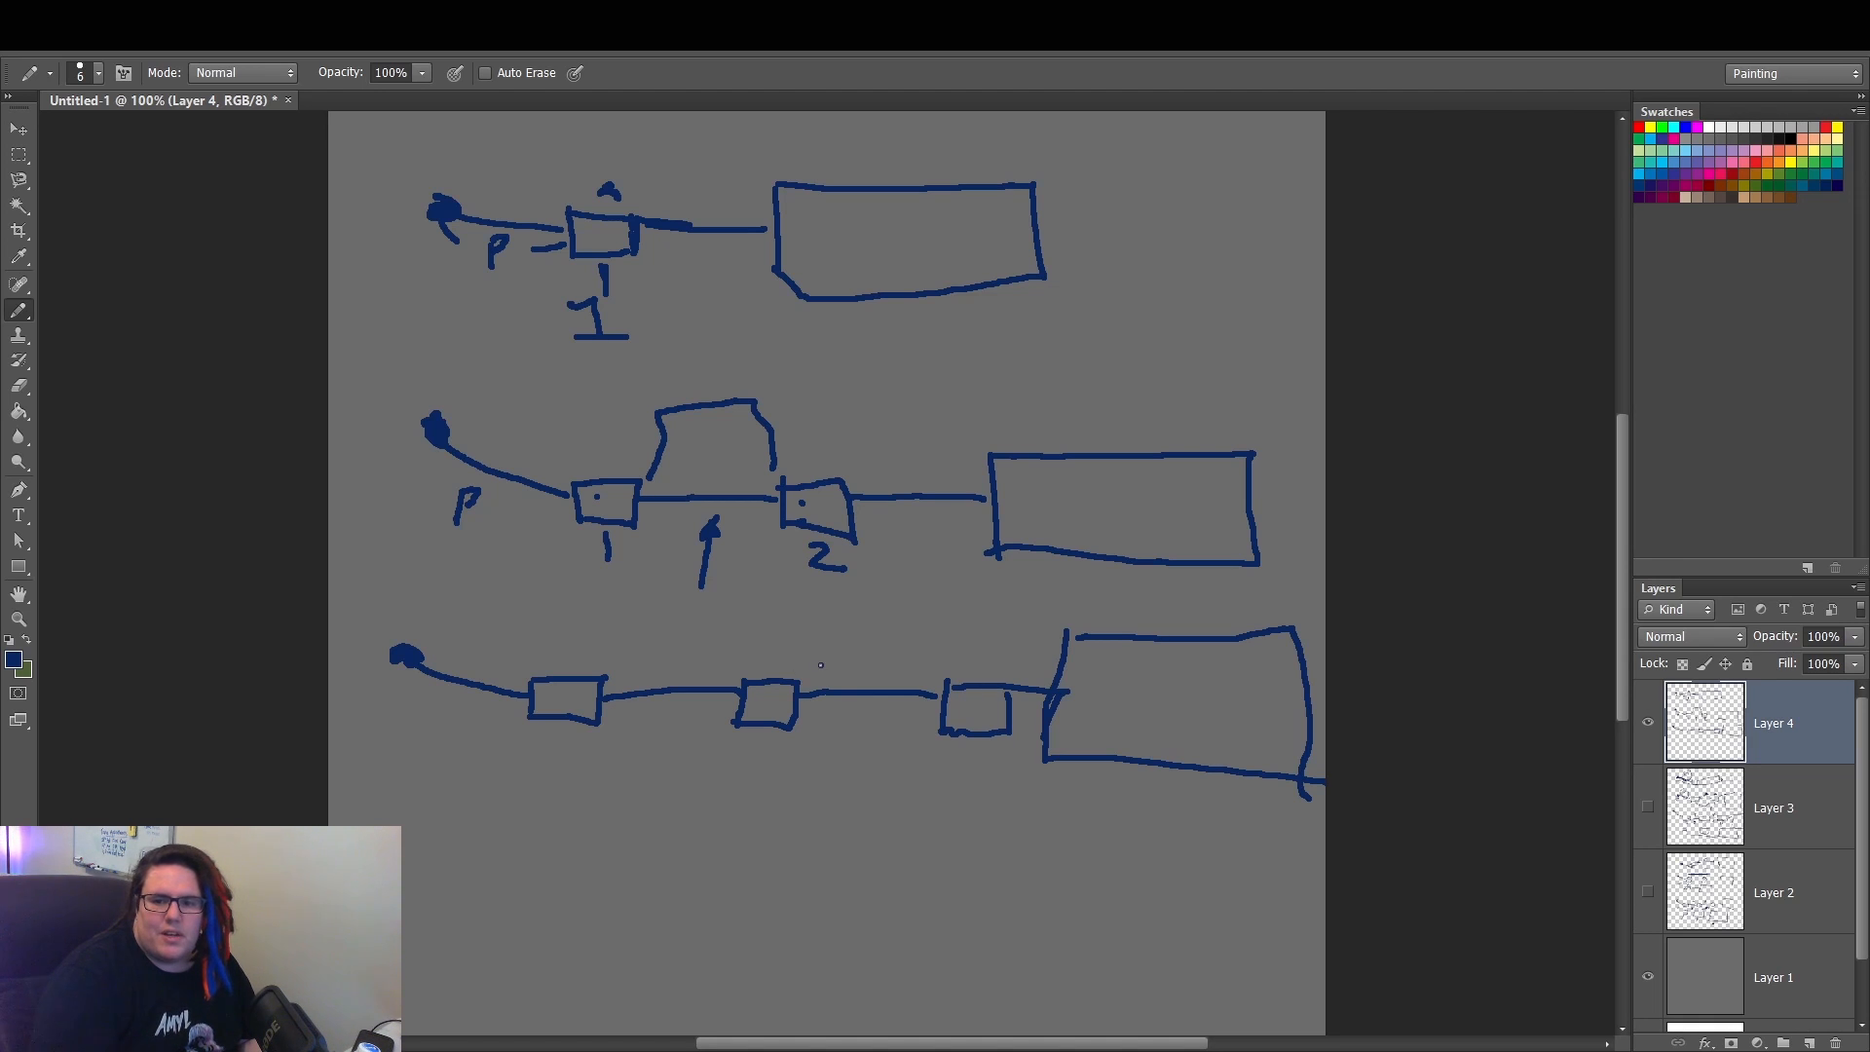
- Draw a short line above the third row's second link and letter its three boxes underneath, using P for the first and third
{"action": "left_click_drag", "start_coordinate": [827, 666], "coordinate": [908, 667]}
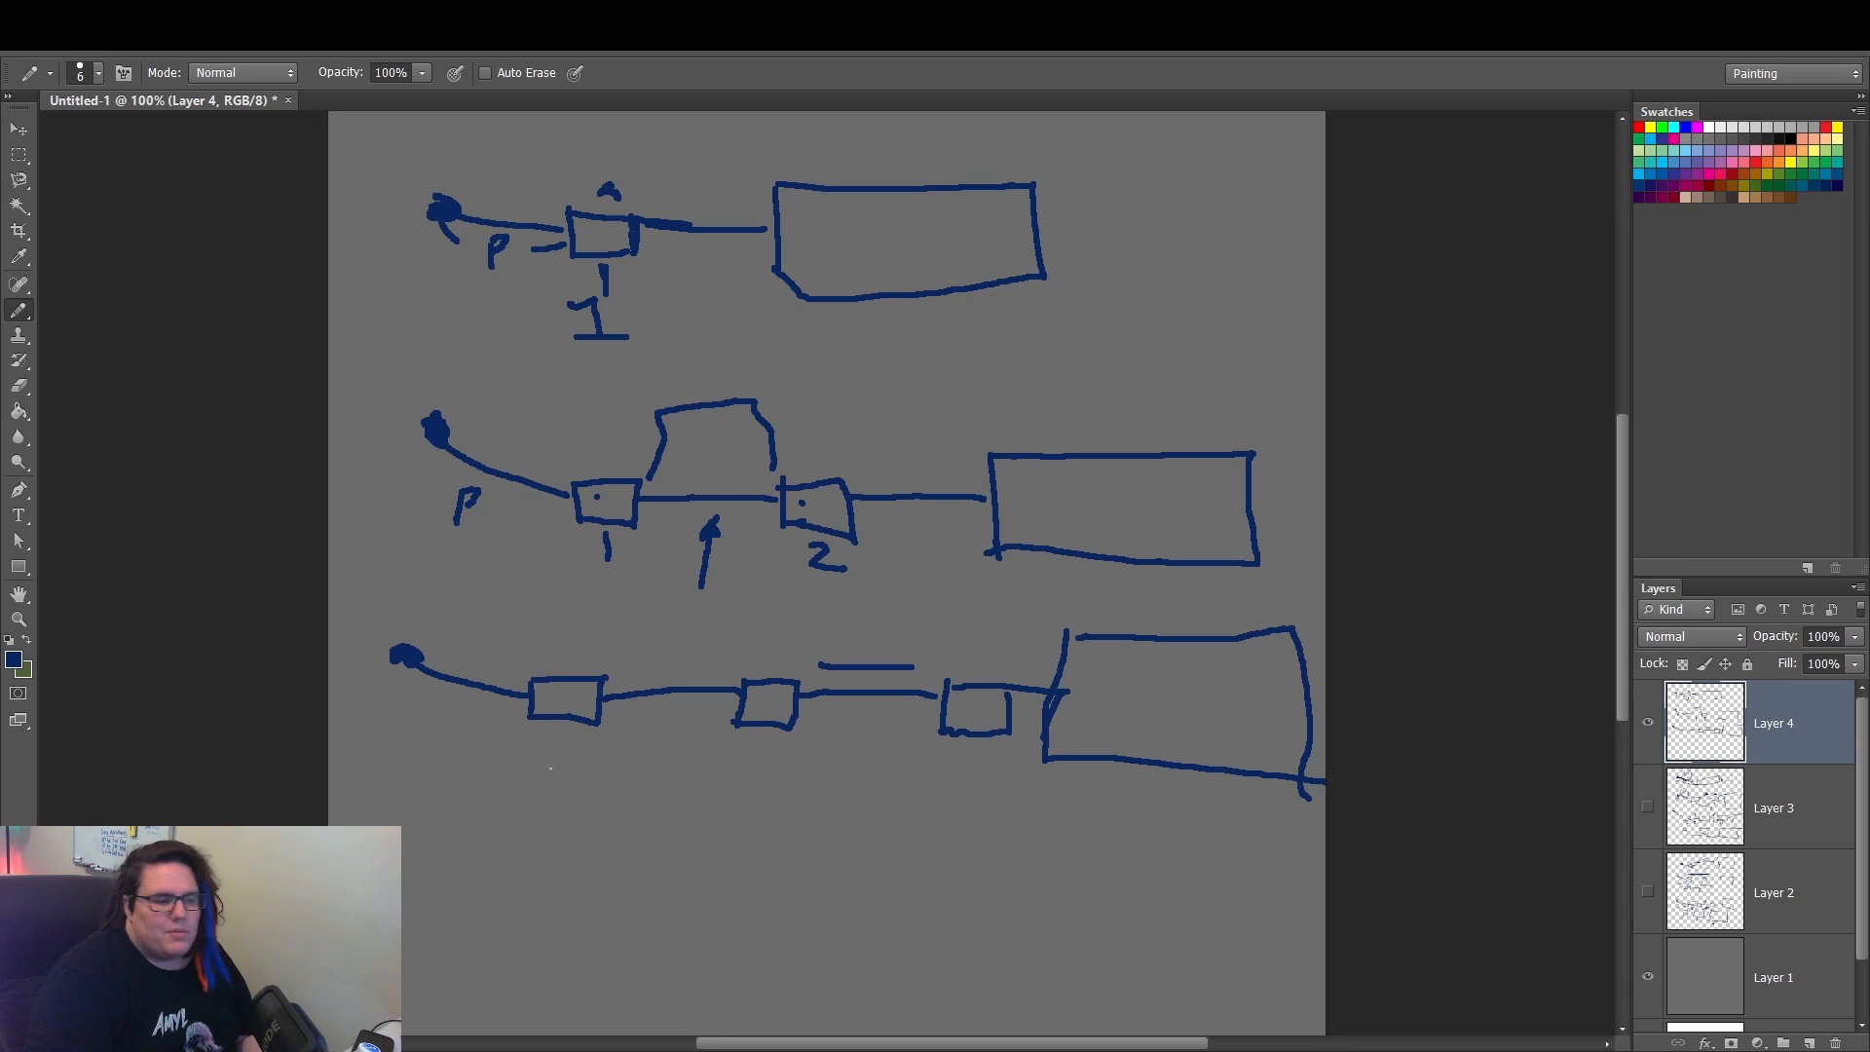
{"action": "left_click_drag", "start_coordinate": [551, 738], "coordinate": [557, 757]}
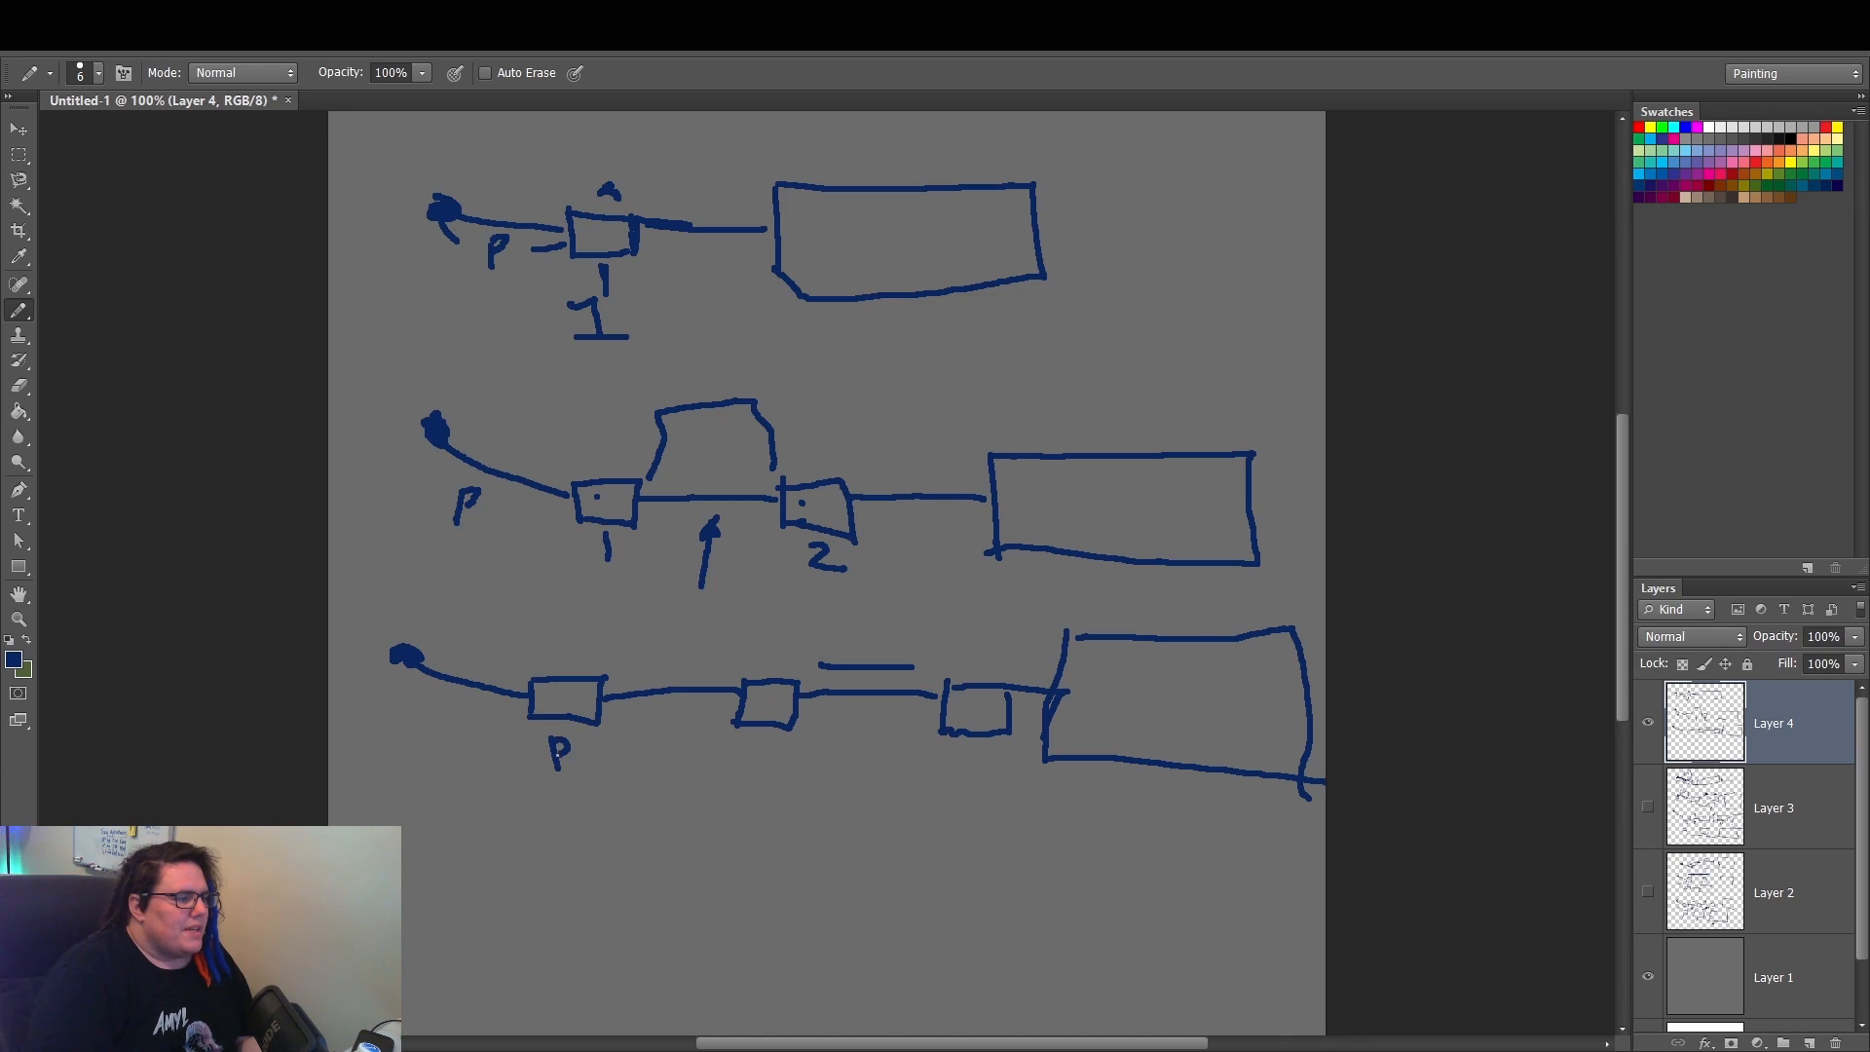
{"action": "mouse_move", "coordinate": [754, 742]}
{"action": "left_mouse_down"}
{"action": "mouse_move", "coordinate": [763, 767]}
{"action": "mouse_move", "coordinate": [766, 752]}
{"action": "left_mouse_up"}
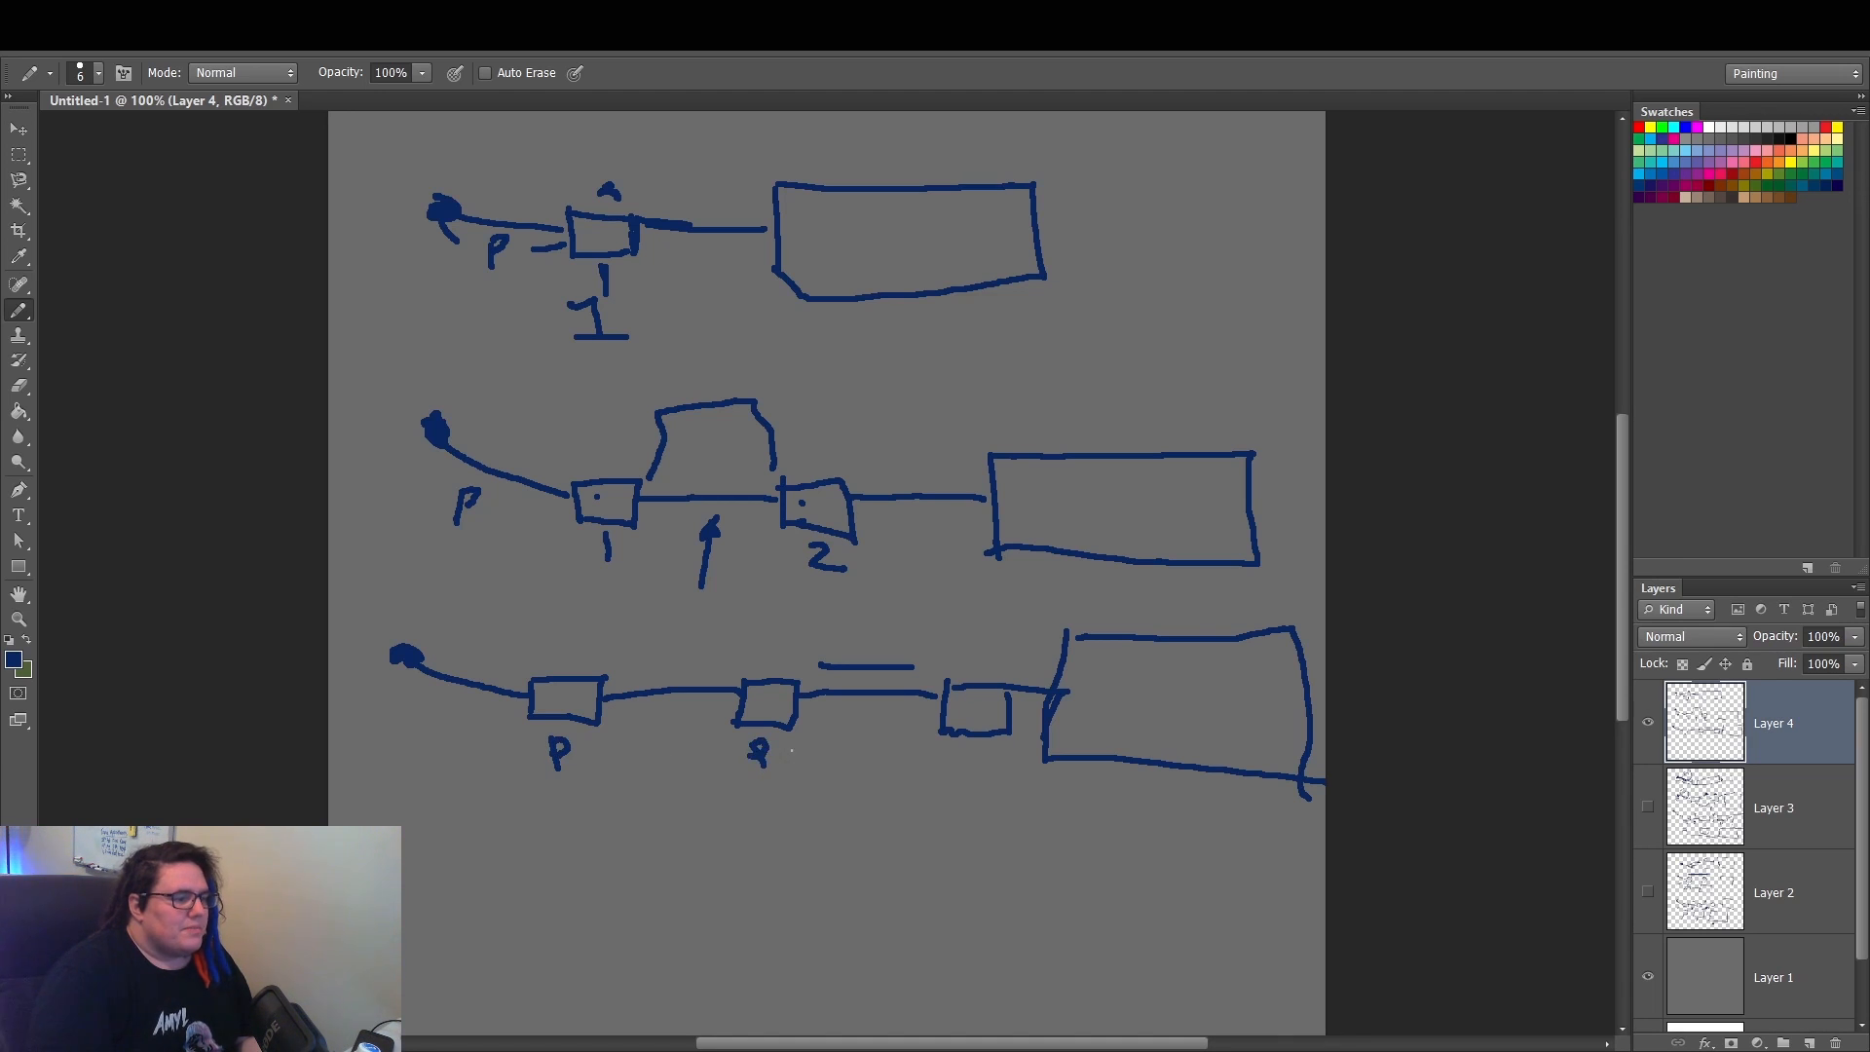
{"action": "mouse_move", "coordinate": [964, 752]}
{"action": "left_mouse_down"}
{"action": "mouse_move", "coordinate": [967, 776]}
{"action": "mouse_move", "coordinate": [980, 762]}
{"action": "left_mouse_up"}
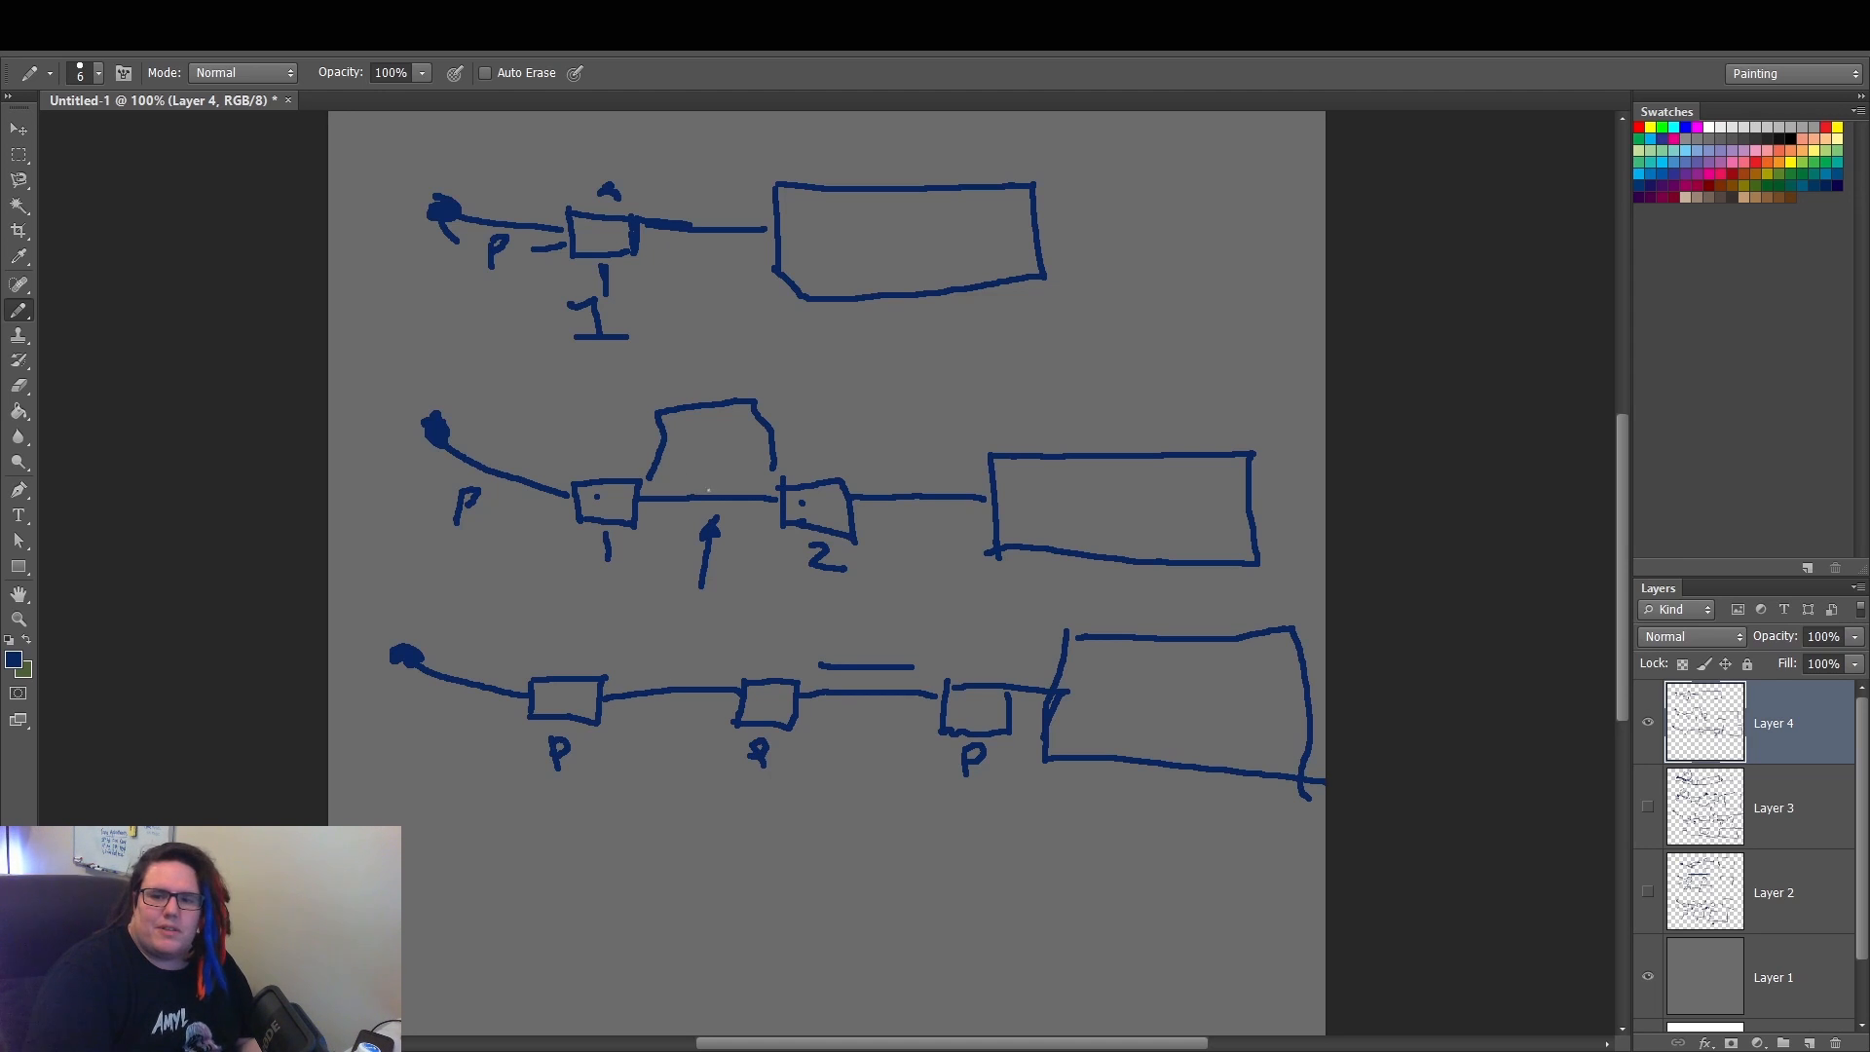
- Add arrows under the third row's two links and above its last box, plus short thick strokes above the two upper rows
{"action": "mouse_move", "coordinate": [666, 743]}
{"action": "left_mouse_down"}
{"action": "mouse_move", "coordinate": [672, 710]}
{"action": "mouse_move", "coordinate": [684, 733]}
{"action": "mouse_move", "coordinate": [673, 709]}
{"action": "left_mouse_up"}
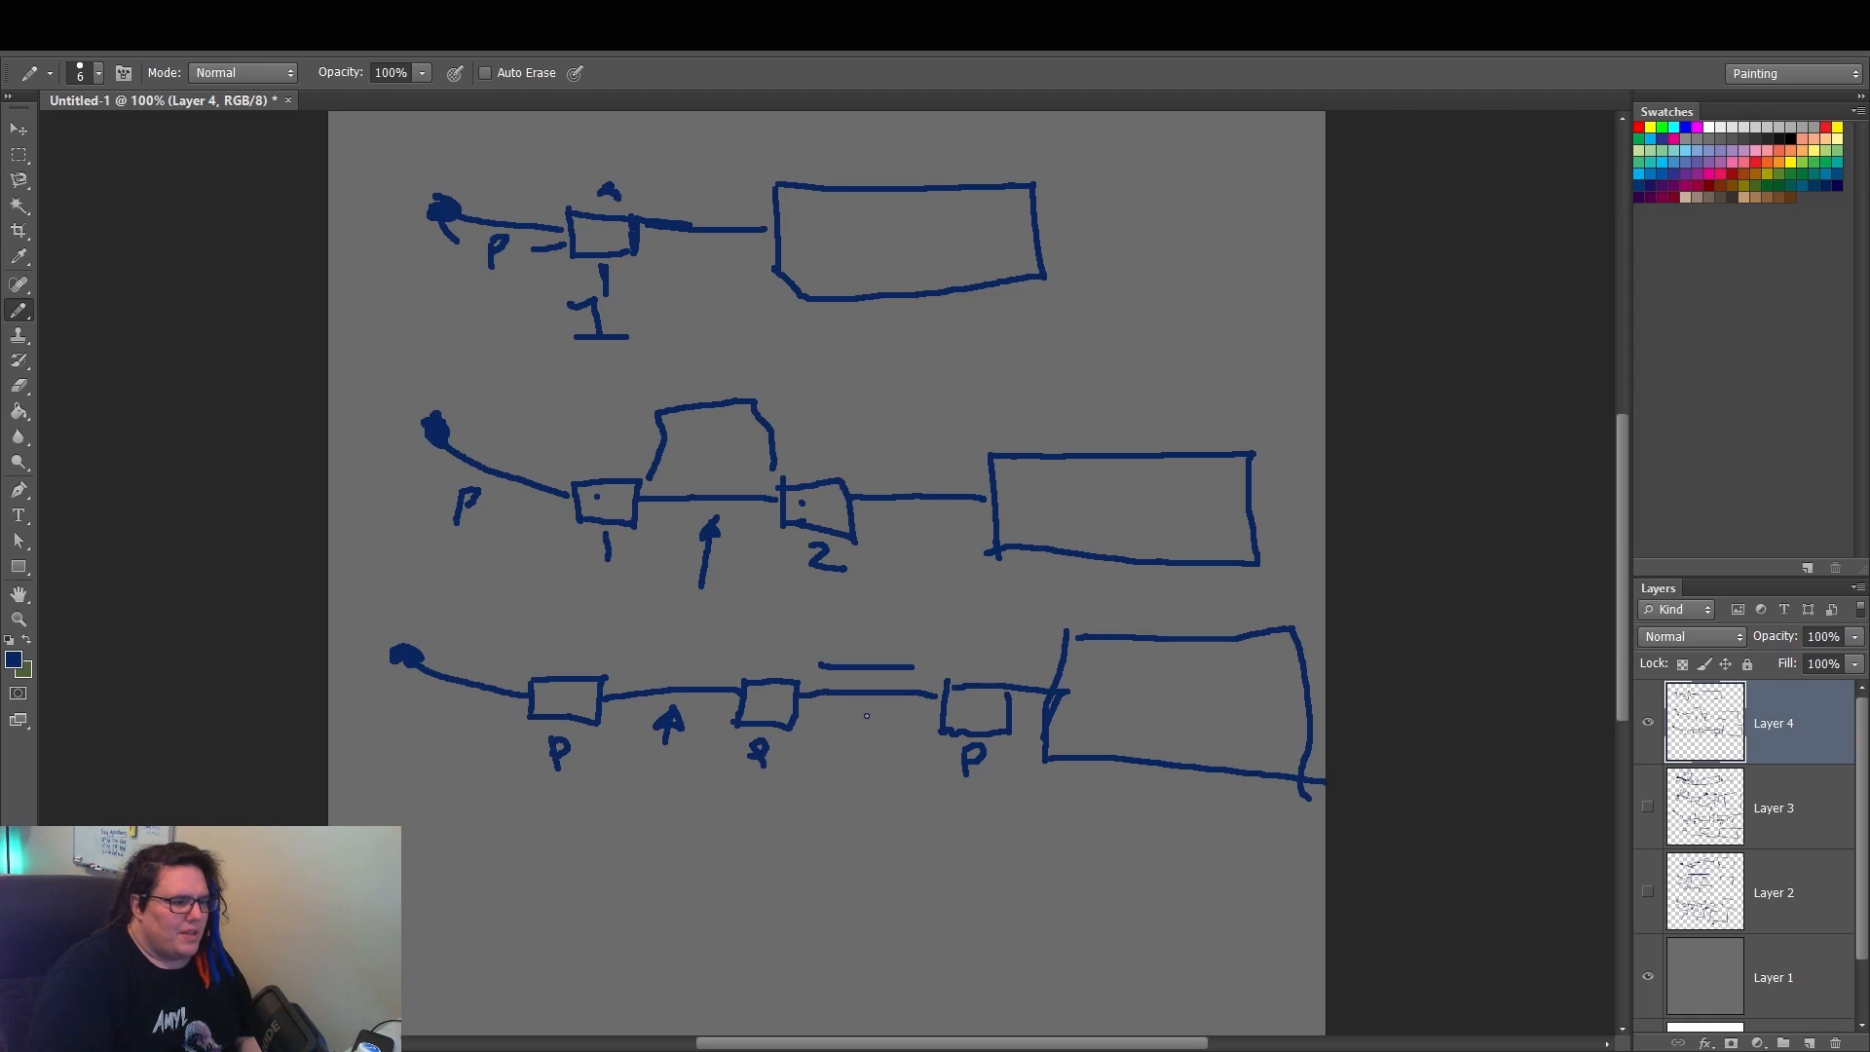
{"action": "mouse_move", "coordinate": [867, 715]}
{"action": "left_mouse_down"}
{"action": "mouse_move", "coordinate": [866, 750]}
{"action": "mouse_move", "coordinate": [879, 723]}
{"action": "left_mouse_up"}
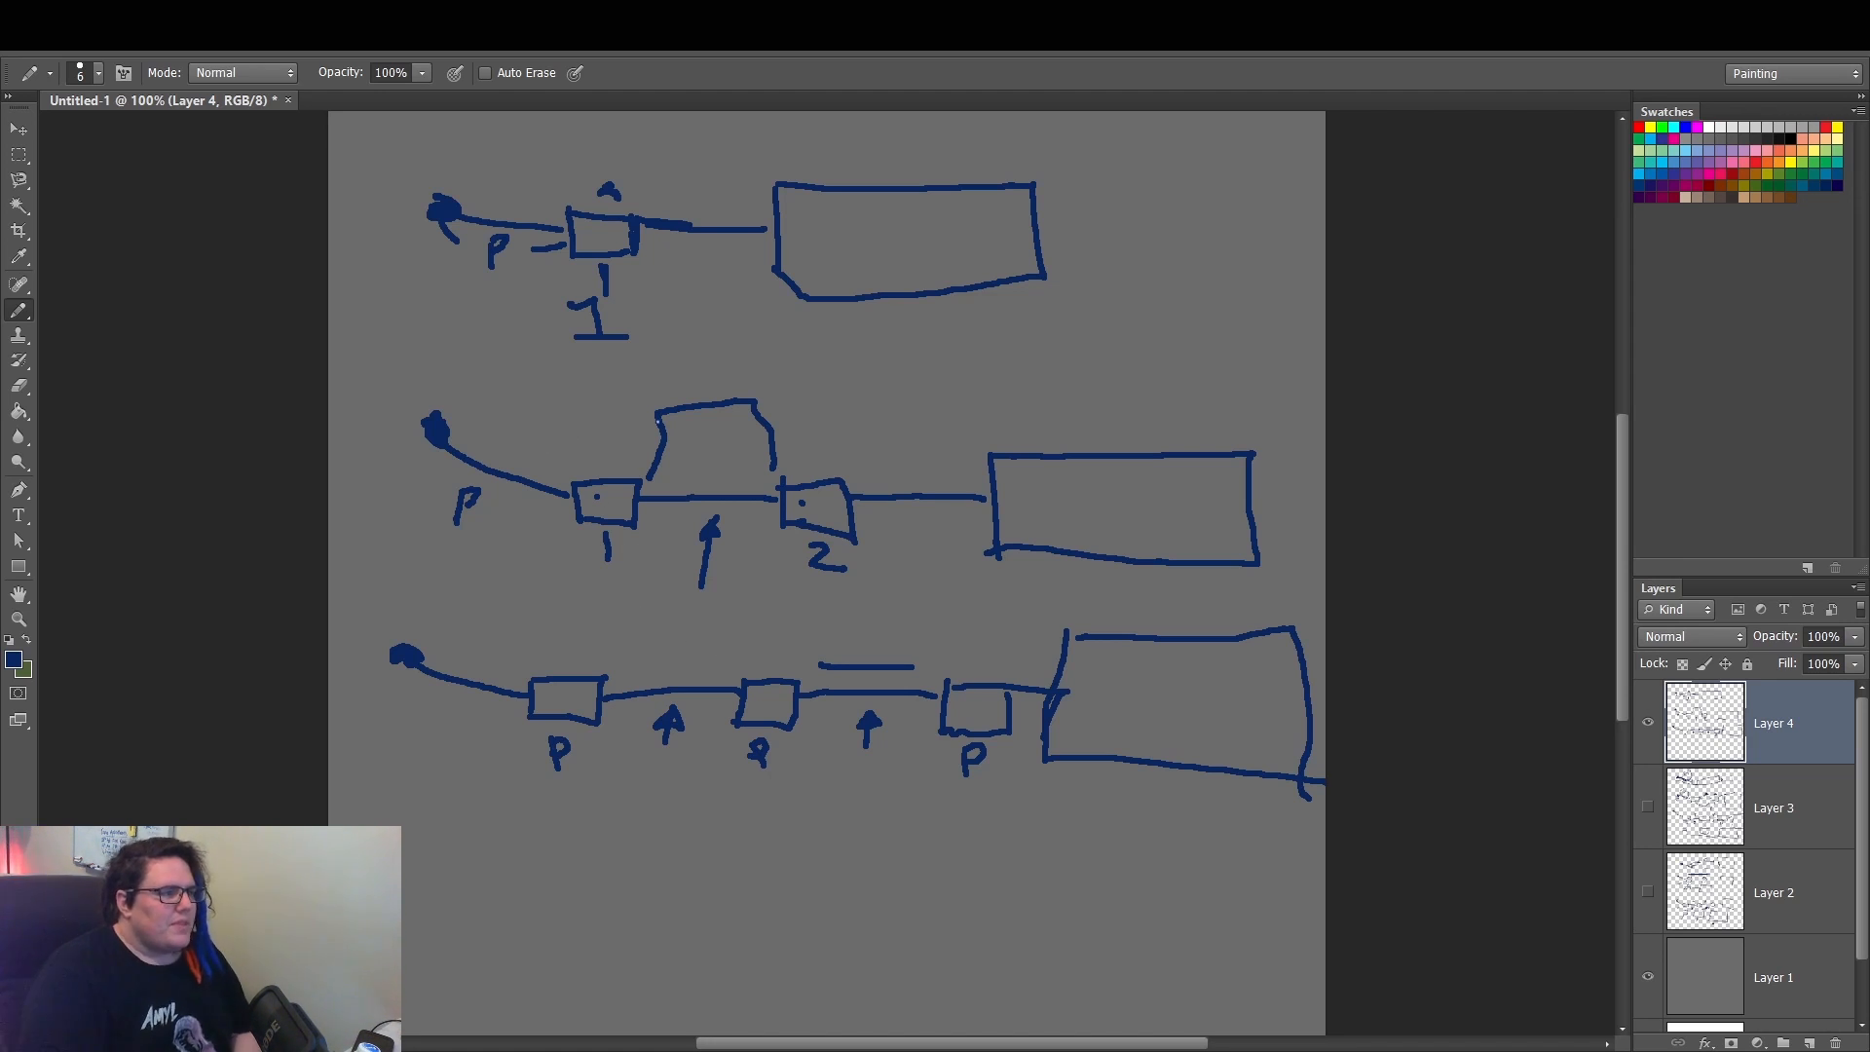
{"action": "left_click_drag", "start_coordinate": [1033, 653], "coordinate": [960, 639]}
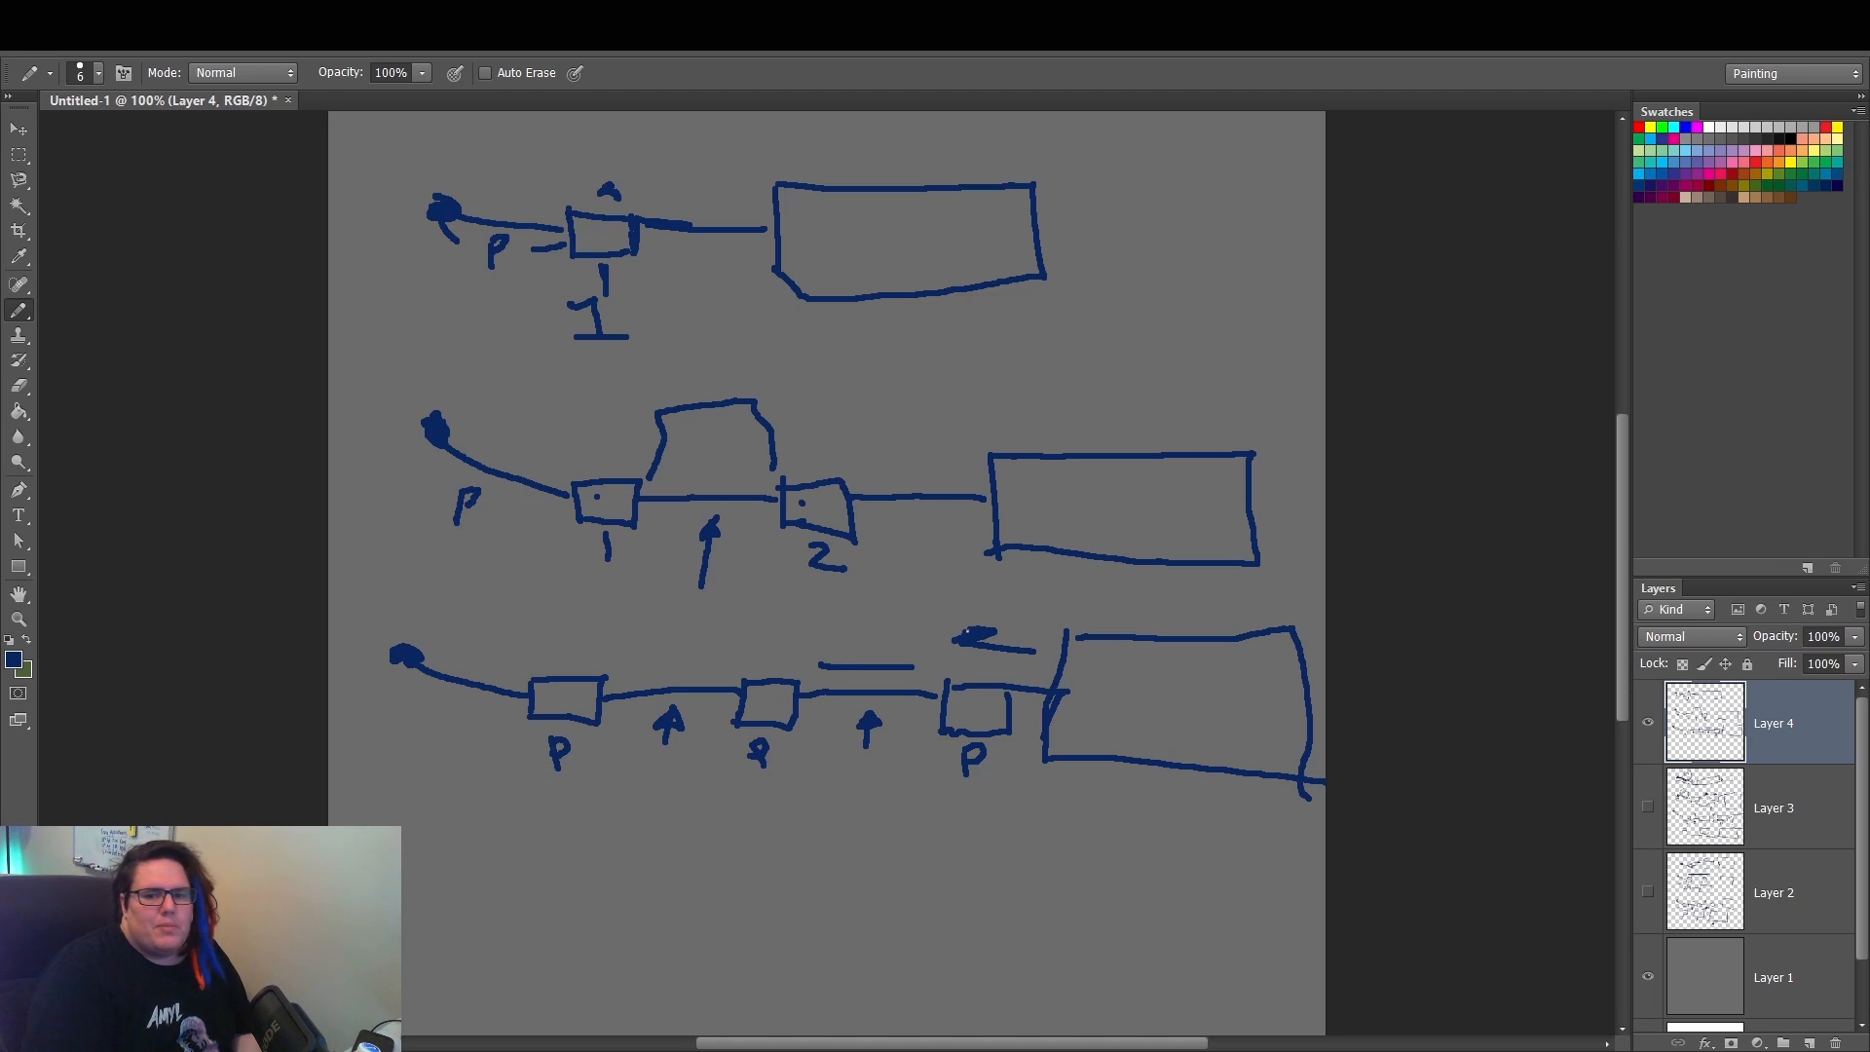
{"action": "mouse_move", "coordinate": [949, 392]}
{"action": "left_mouse_down"}
{"action": "mouse_move", "coordinate": [876, 399]}
{"action": "mouse_move", "coordinate": [953, 392]}
{"action": "mouse_move", "coordinate": [895, 402]}
{"action": "left_mouse_up"}
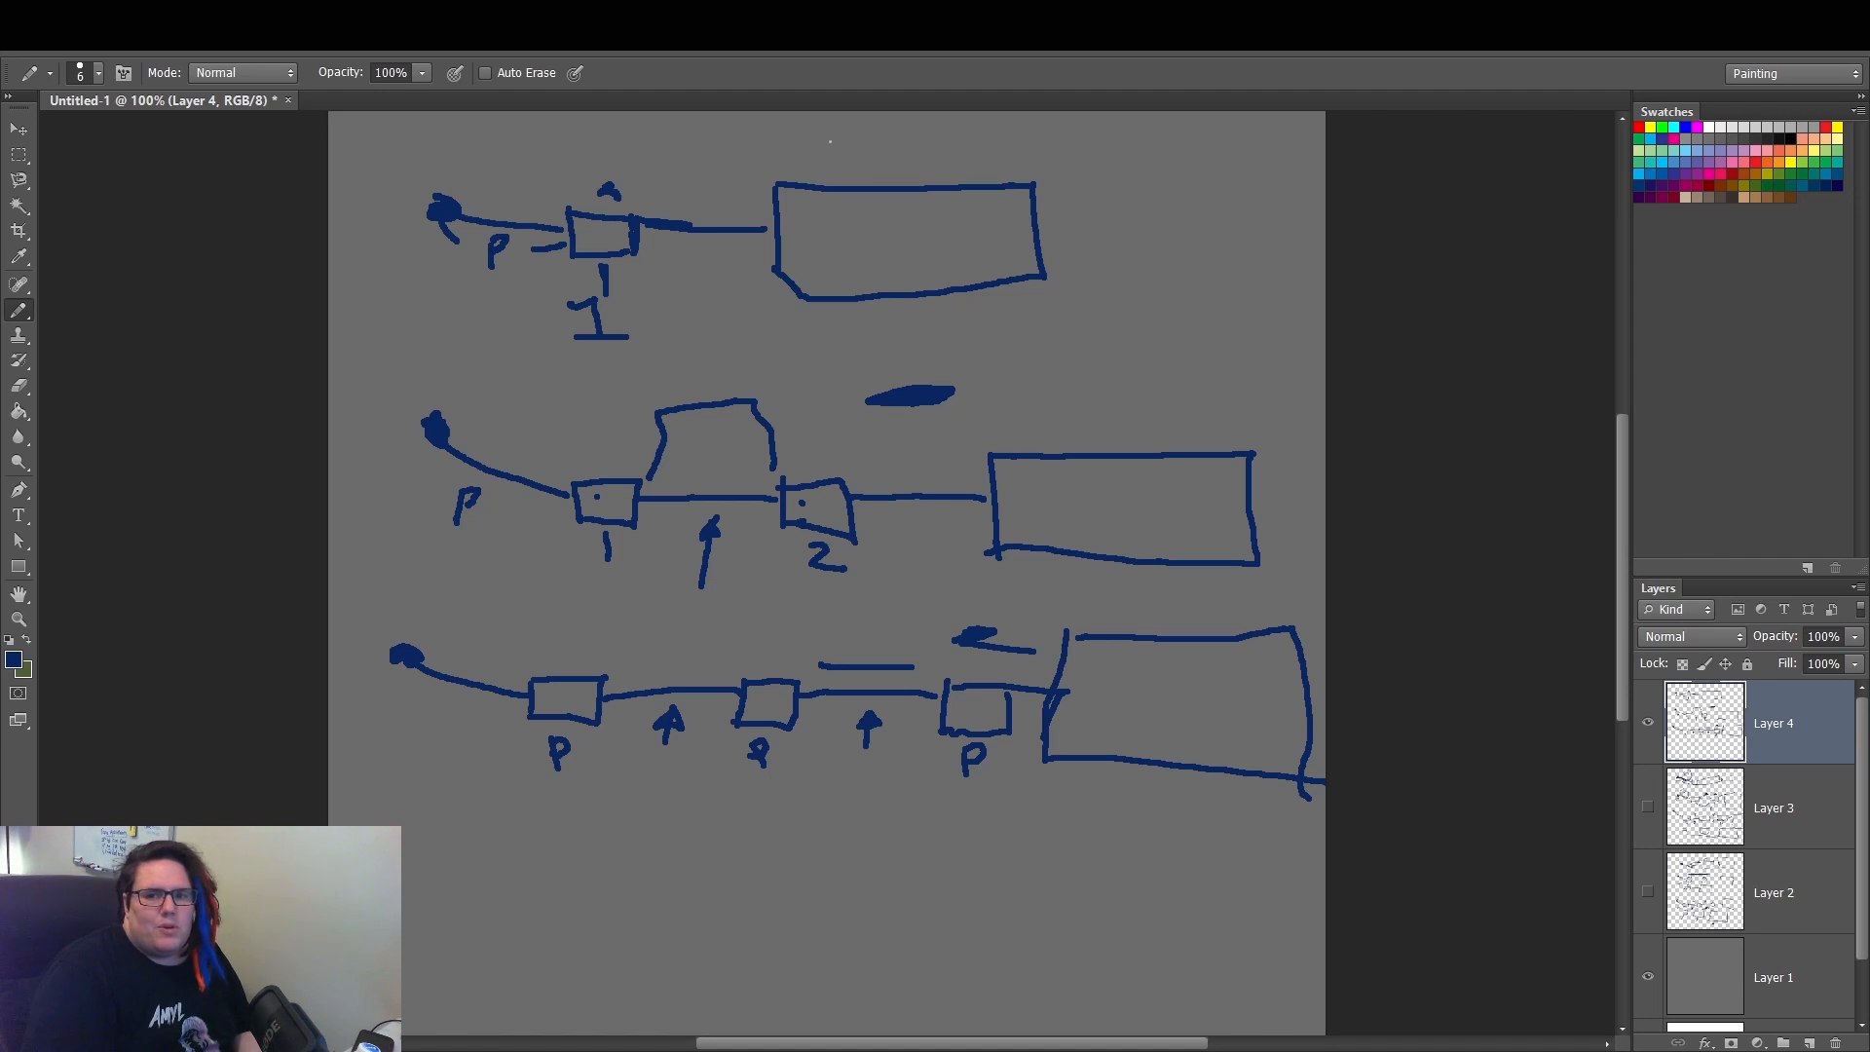
{"action": "left_click_drag", "start_coordinate": [830, 141], "coordinate": [880, 143]}
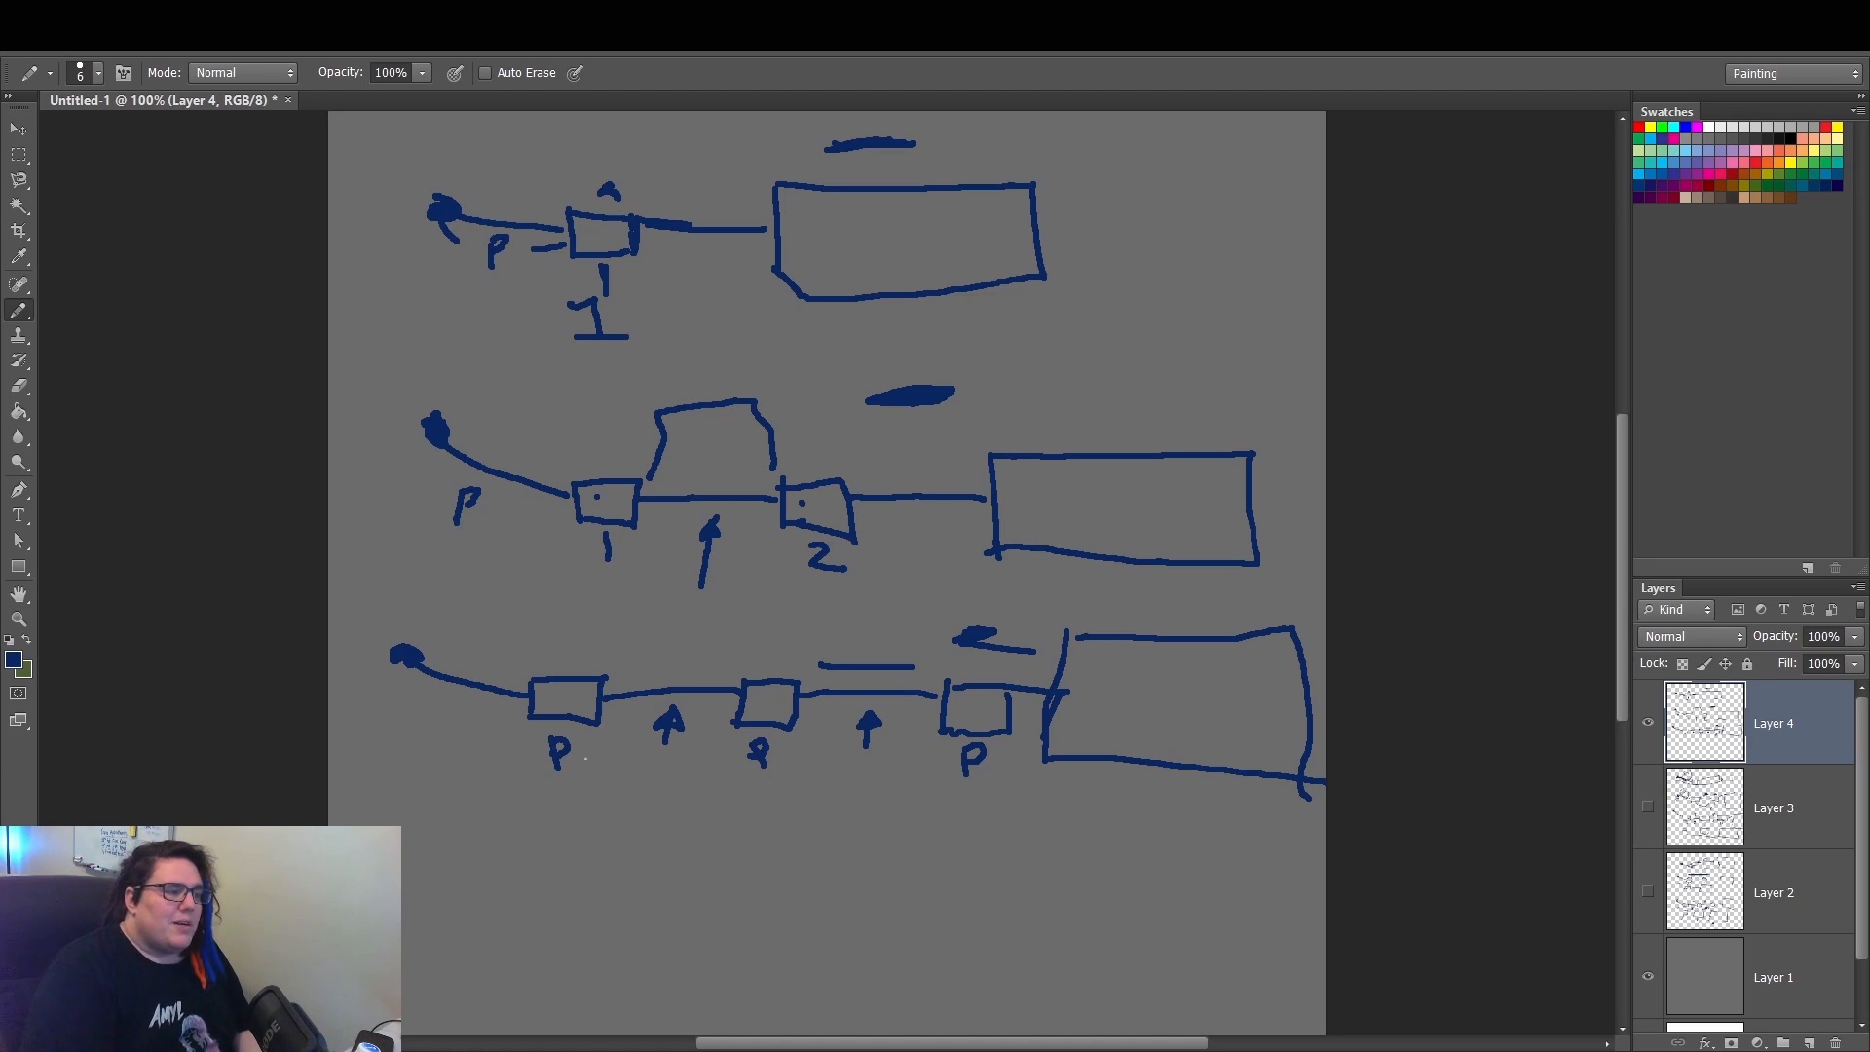
- Draw upward arrows beneath the third row's first two boxes, marked S and T, and link them with a horizontal arrow
{"action": "mouse_move", "coordinate": [549, 808]}
{"action": "left_mouse_down"}
{"action": "mouse_move", "coordinate": [546, 850]}
{"action": "mouse_move", "coordinate": [532, 828]}
{"action": "mouse_move", "coordinate": [561, 806]}
{"action": "mouse_move", "coordinate": [569, 826]}
{"action": "mouse_move", "coordinate": [524, 838]}
{"action": "mouse_move", "coordinate": [542, 874]}
{"action": "left_mouse_up"}
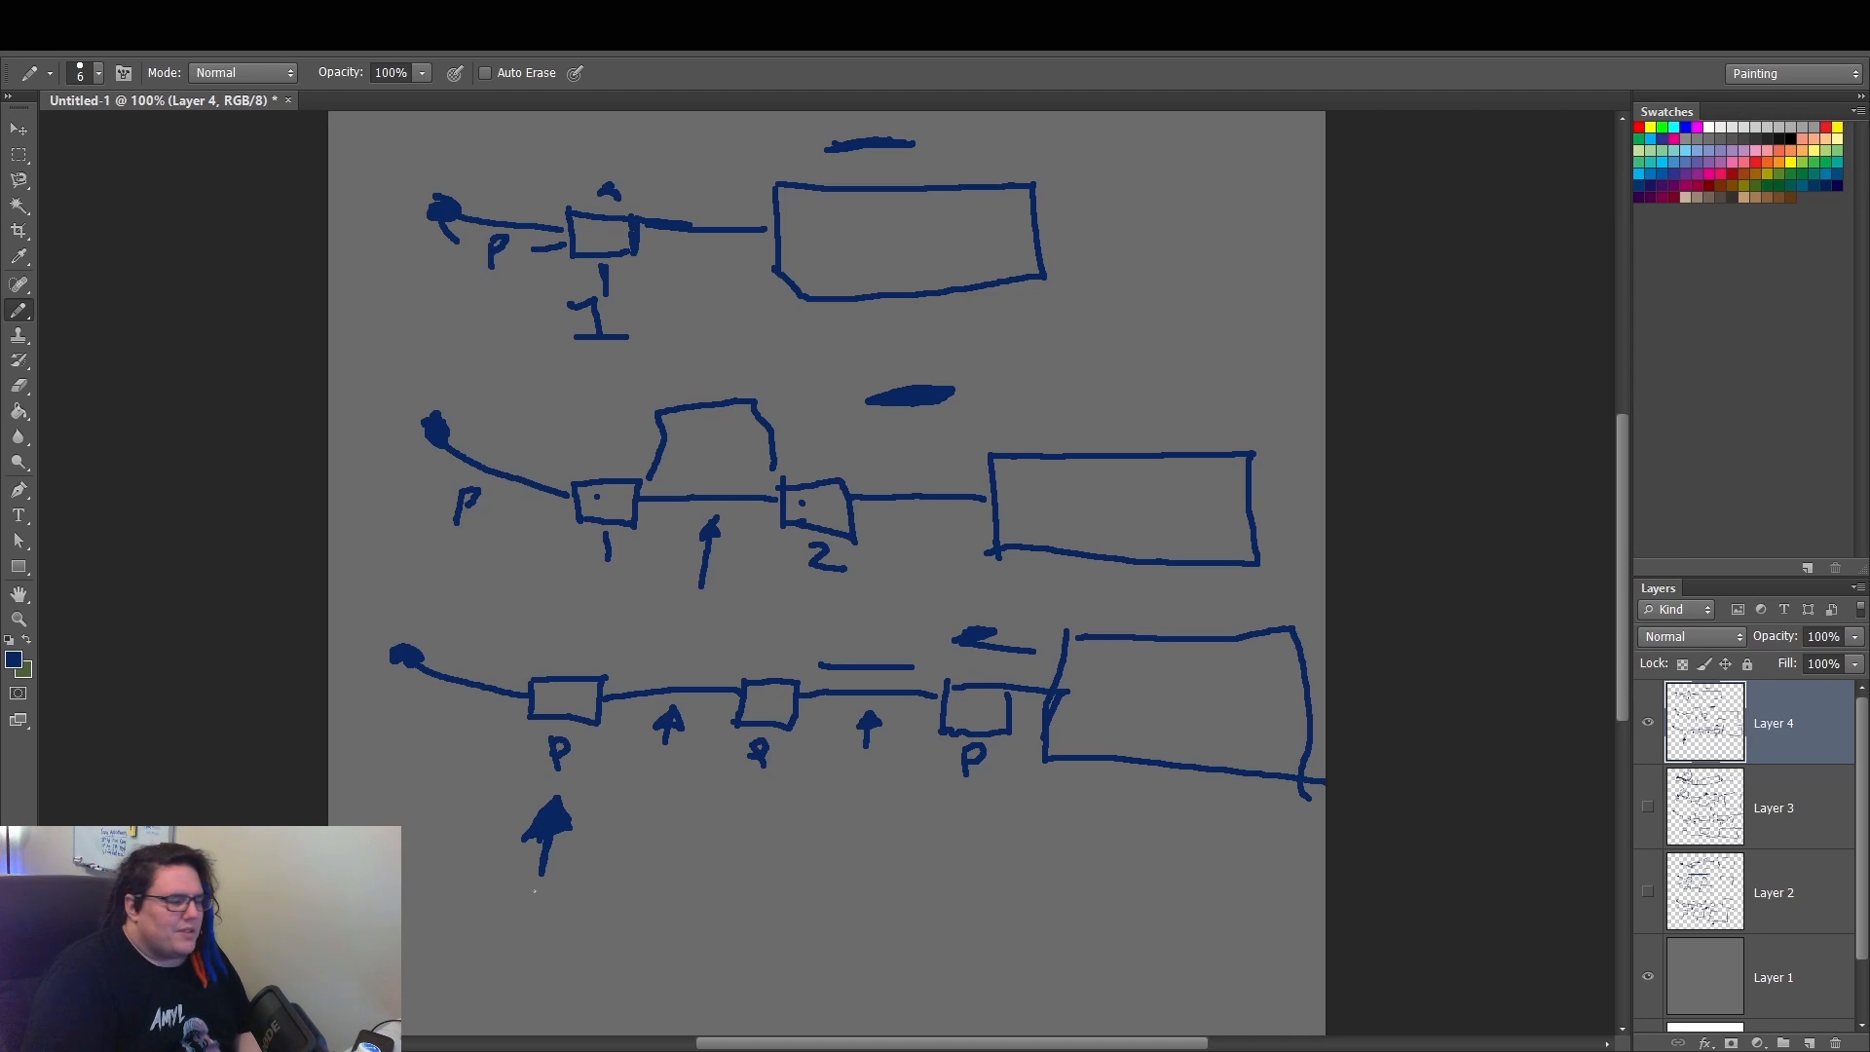
{"action": "mouse_move", "coordinate": [553, 886]}
{"action": "left_mouse_down"}
{"action": "mouse_move", "coordinate": [524, 891]}
{"action": "mouse_move", "coordinate": [511, 948]}
{"action": "left_mouse_up"}
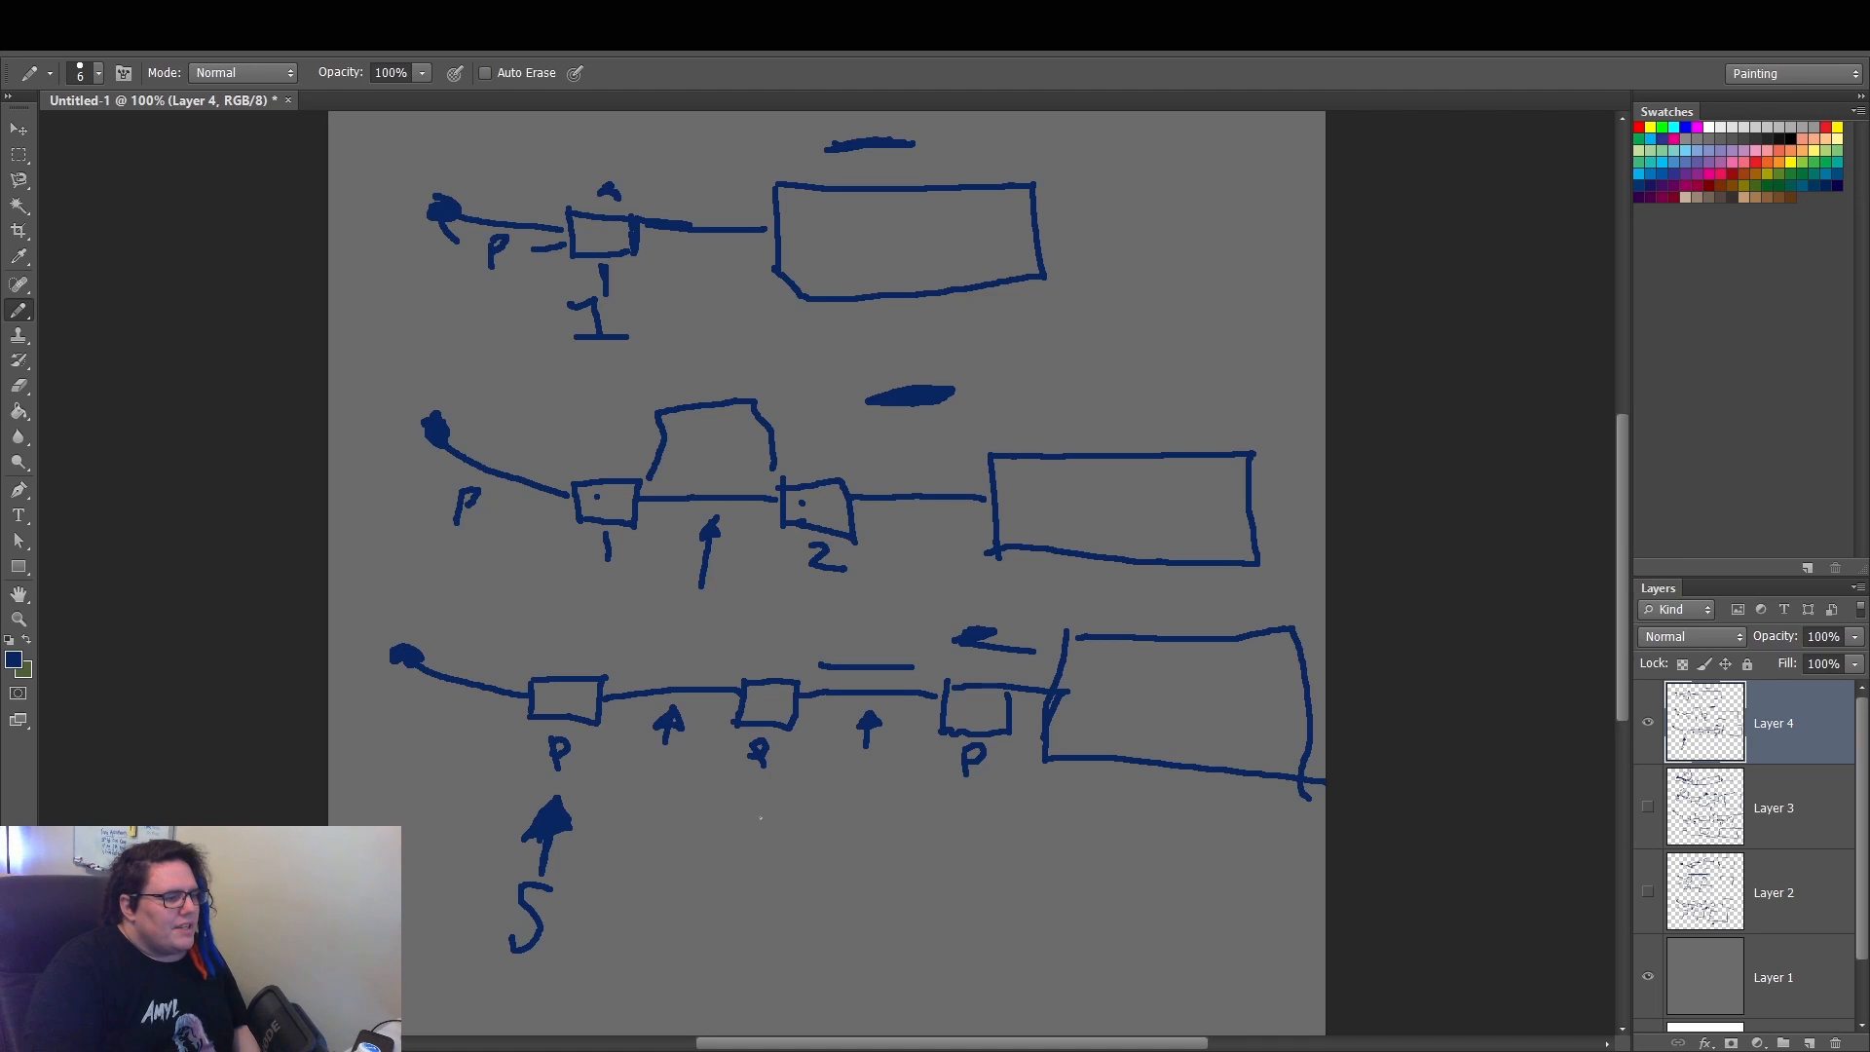
{"action": "mouse_move", "coordinate": [760, 810]}
{"action": "left_mouse_down"}
{"action": "mouse_move", "coordinate": [758, 888]}
{"action": "mouse_move", "coordinate": [777, 840]}
{"action": "mouse_move", "coordinate": [757, 808]}
{"action": "mouse_move", "coordinate": [743, 841]}
{"action": "mouse_move", "coordinate": [775, 818]}
{"action": "mouse_move", "coordinate": [785, 843]}
{"action": "mouse_move", "coordinate": [761, 850]}
{"action": "left_mouse_up"}
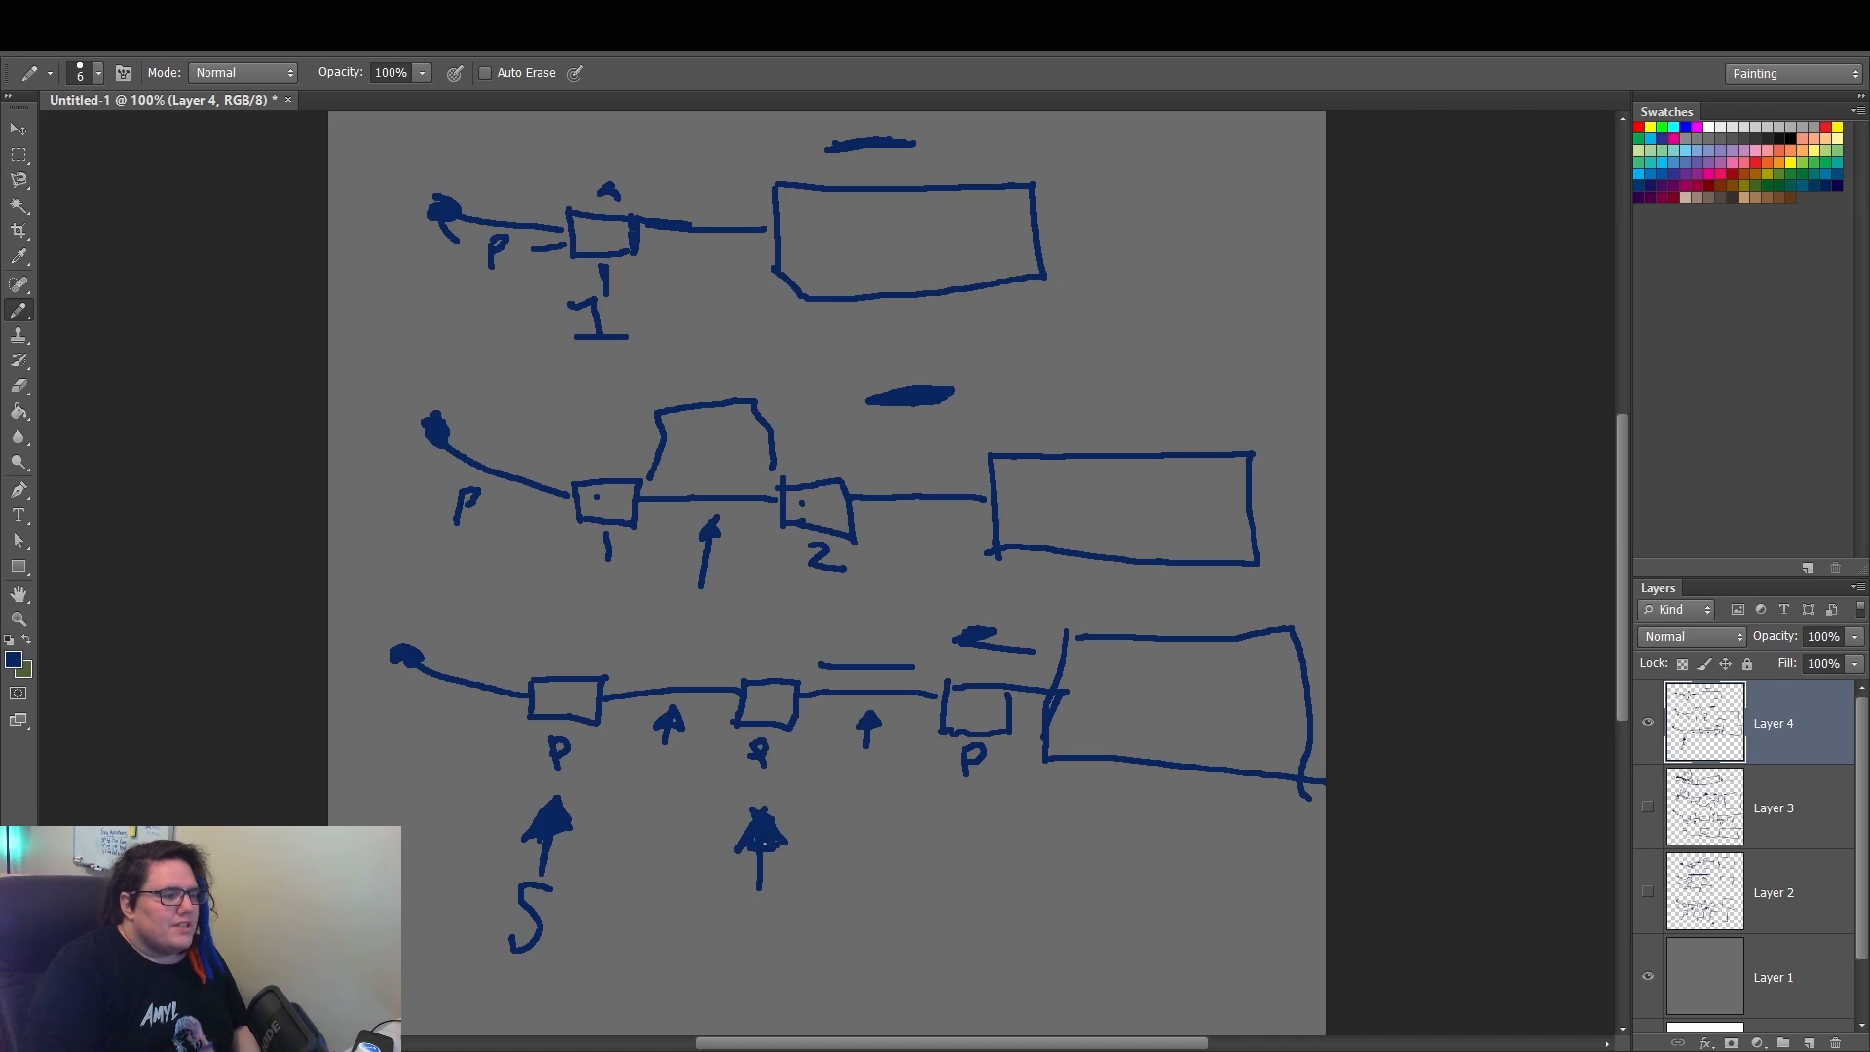
{"action": "mouse_move", "coordinate": [563, 863]}
{"action": "left_mouse_down"}
{"action": "mouse_move", "coordinate": [710, 861]}
{"action": "mouse_move", "coordinate": [692, 853]}
{"action": "mouse_move", "coordinate": [722, 867]}
{"action": "mouse_move", "coordinate": [715, 902]}
{"action": "mouse_move", "coordinate": [785, 901]}
{"action": "mouse_move", "coordinate": [752, 945]}
{"action": "mouse_move", "coordinate": [757, 908]}
{"action": "left_mouse_up"}
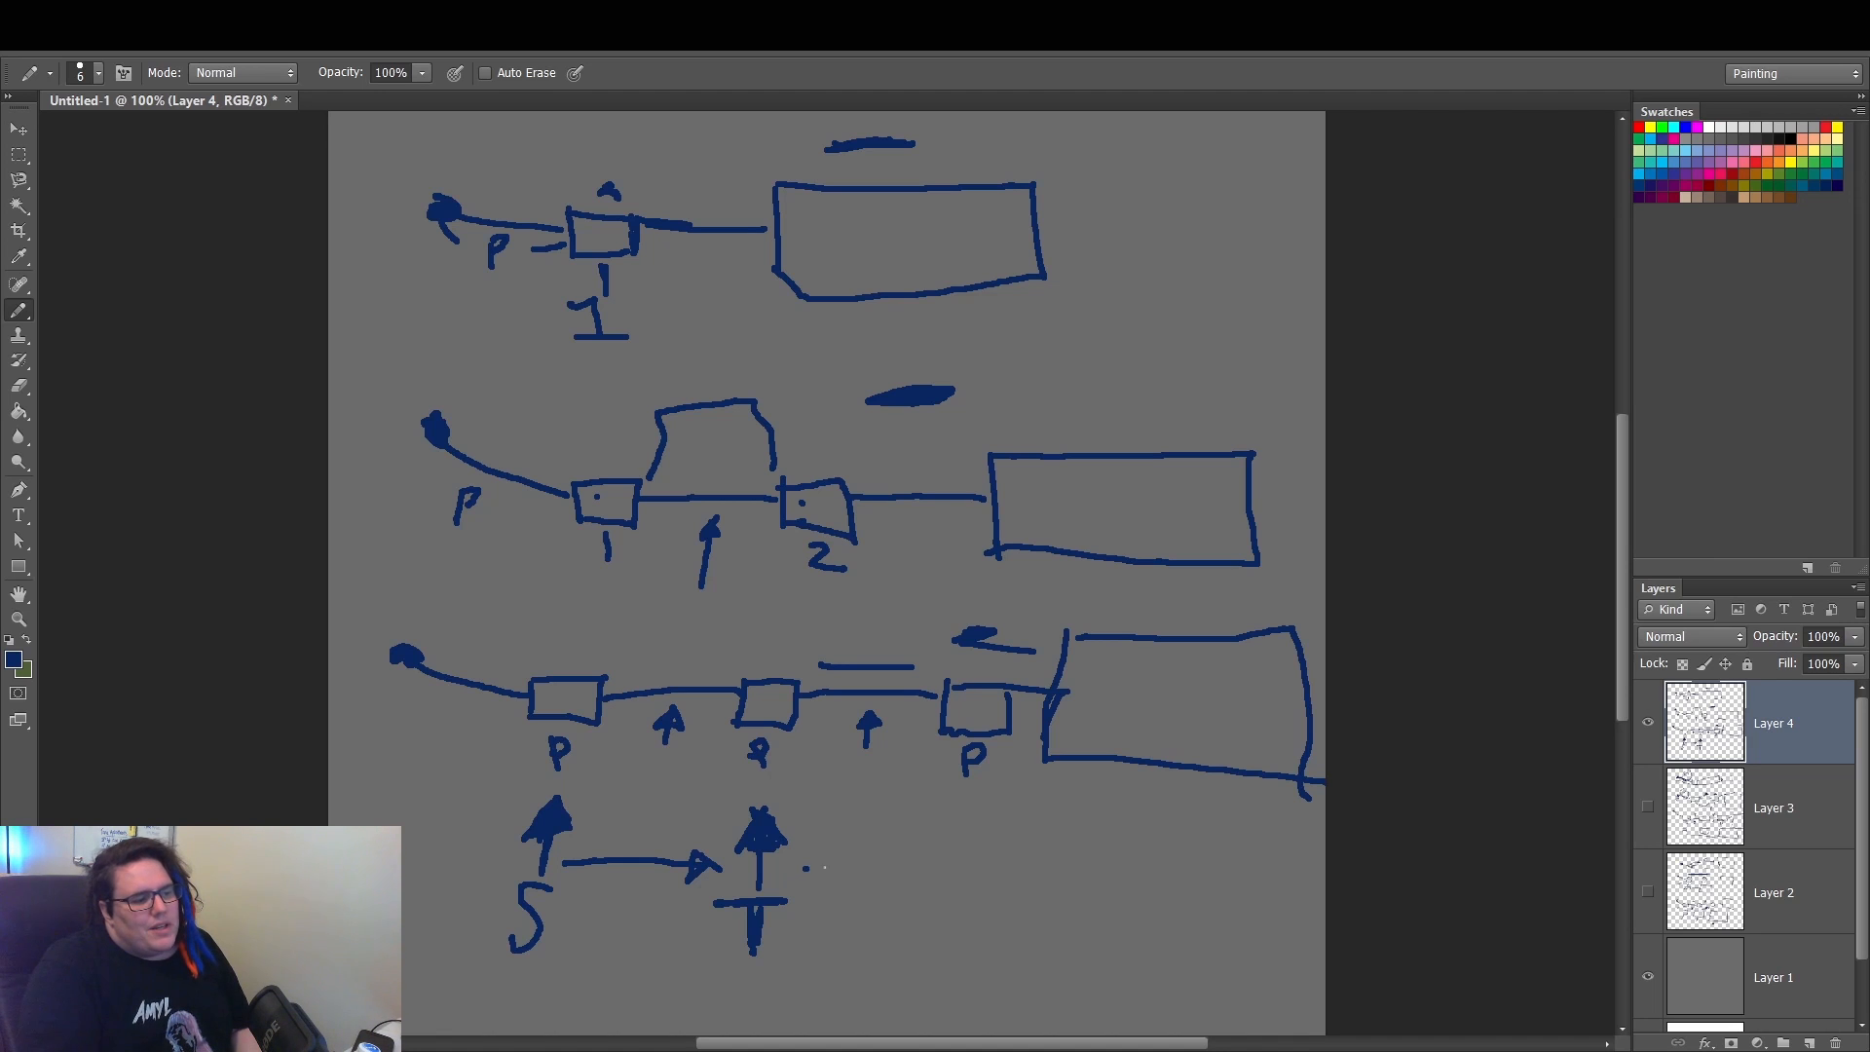
- Extend the arrow chain from T to an upward arrow beneath the third box, and underline the whole chain with a long bracket
{"action": "left_click_drag", "start_coordinate": [805, 867], "coordinate": [912, 857]}
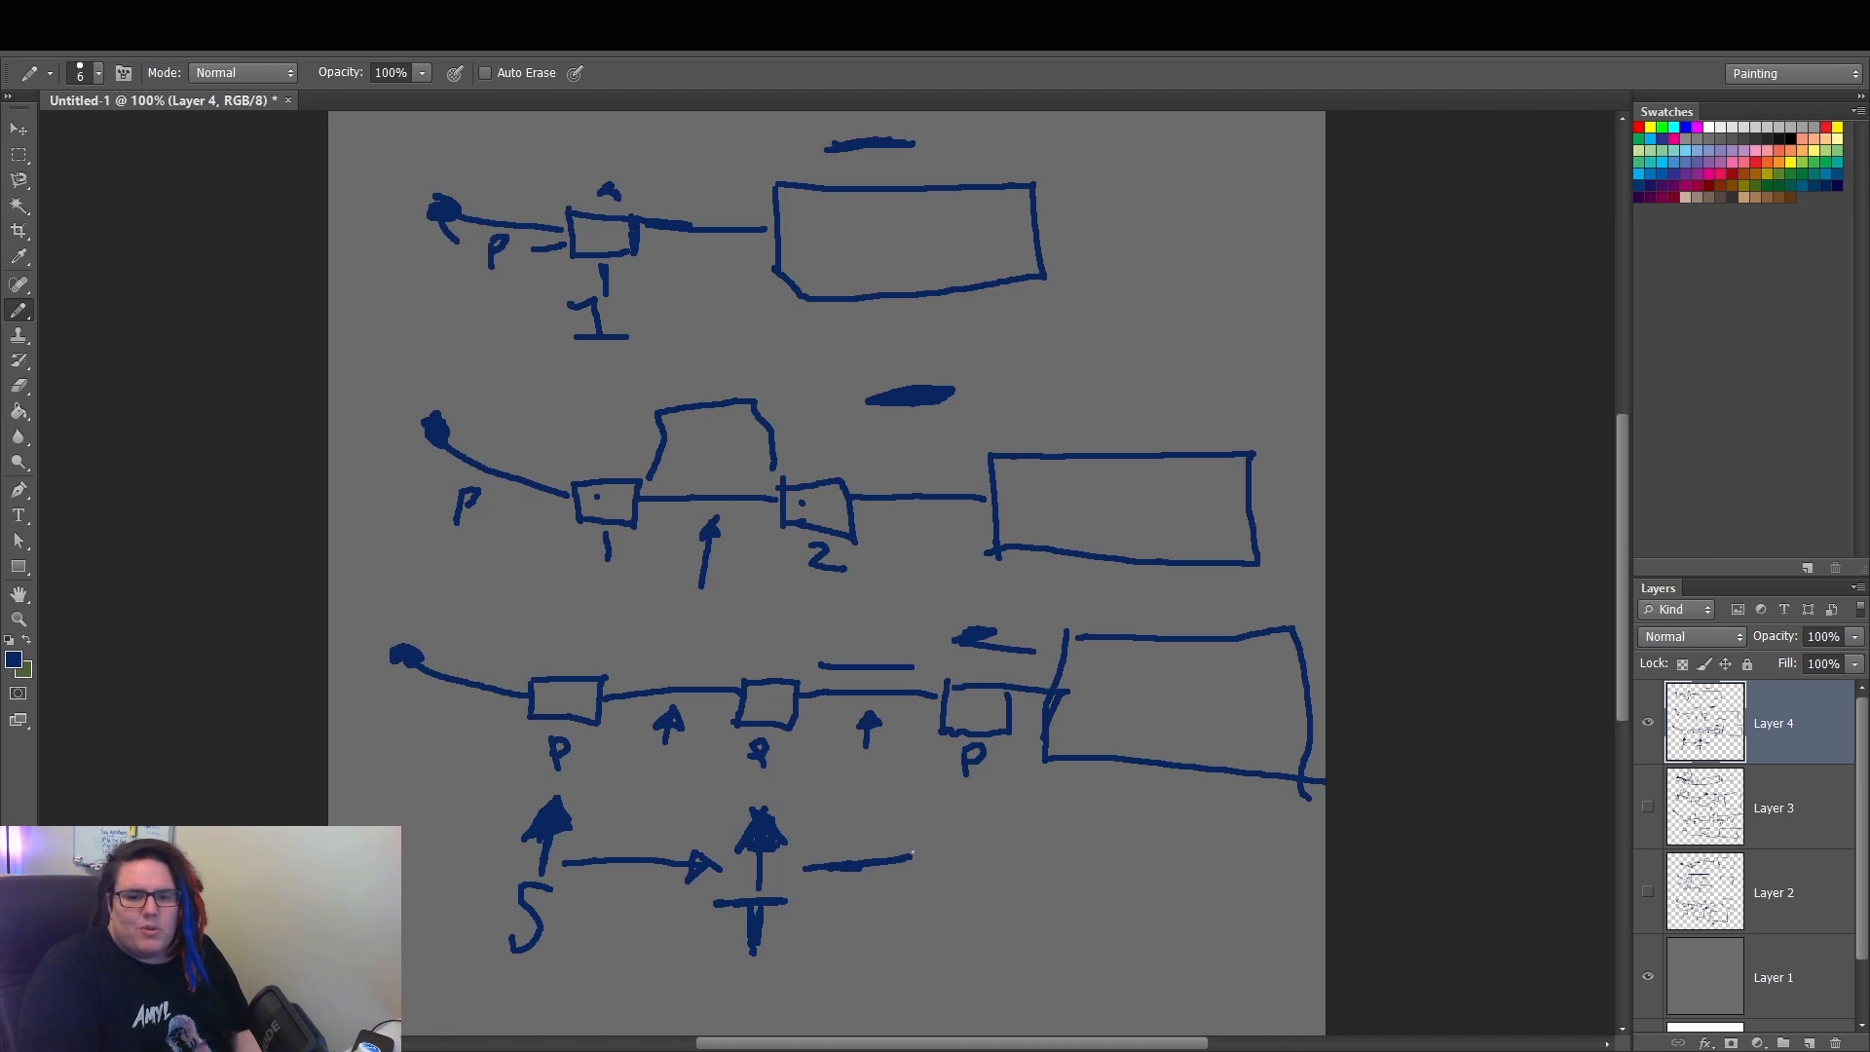
{"action": "mouse_move", "coordinate": [805, 868]}
{"action": "left_mouse_down"}
{"action": "mouse_move", "coordinate": [943, 853]}
{"action": "mouse_move", "coordinate": [928, 870]}
{"action": "mouse_move", "coordinate": [926, 842]}
{"action": "mouse_move", "coordinate": [976, 870]}
{"action": "left_mouse_up"}
{"action": "left_click_drag", "start_coordinate": [974, 805], "coordinate": [997, 834]}
{"action": "left_click_drag", "start_coordinate": [974, 808], "coordinate": [958, 836]}
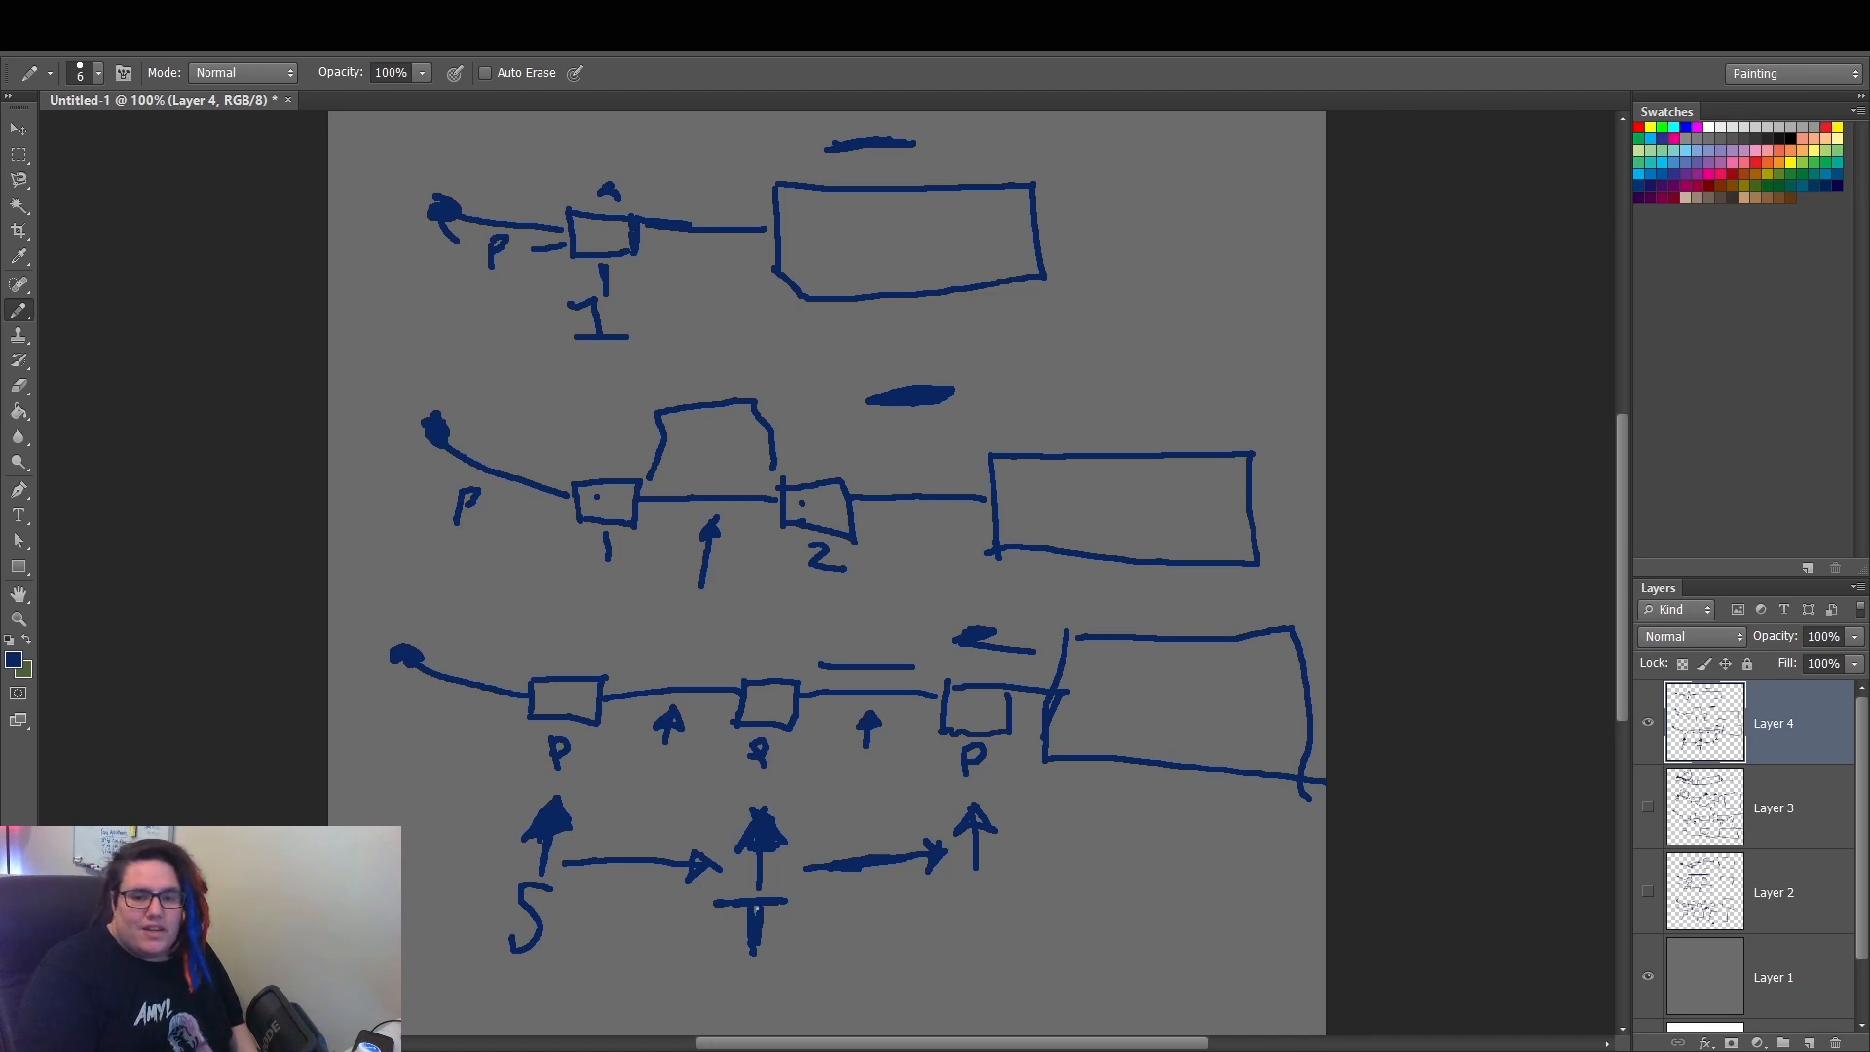
{"action": "mouse_move", "coordinate": [524, 986]}
{"action": "left_mouse_down"}
{"action": "mouse_move", "coordinate": [787, 994]}
{"action": "mouse_move", "coordinate": [1007, 966]}
{"action": "left_mouse_up"}
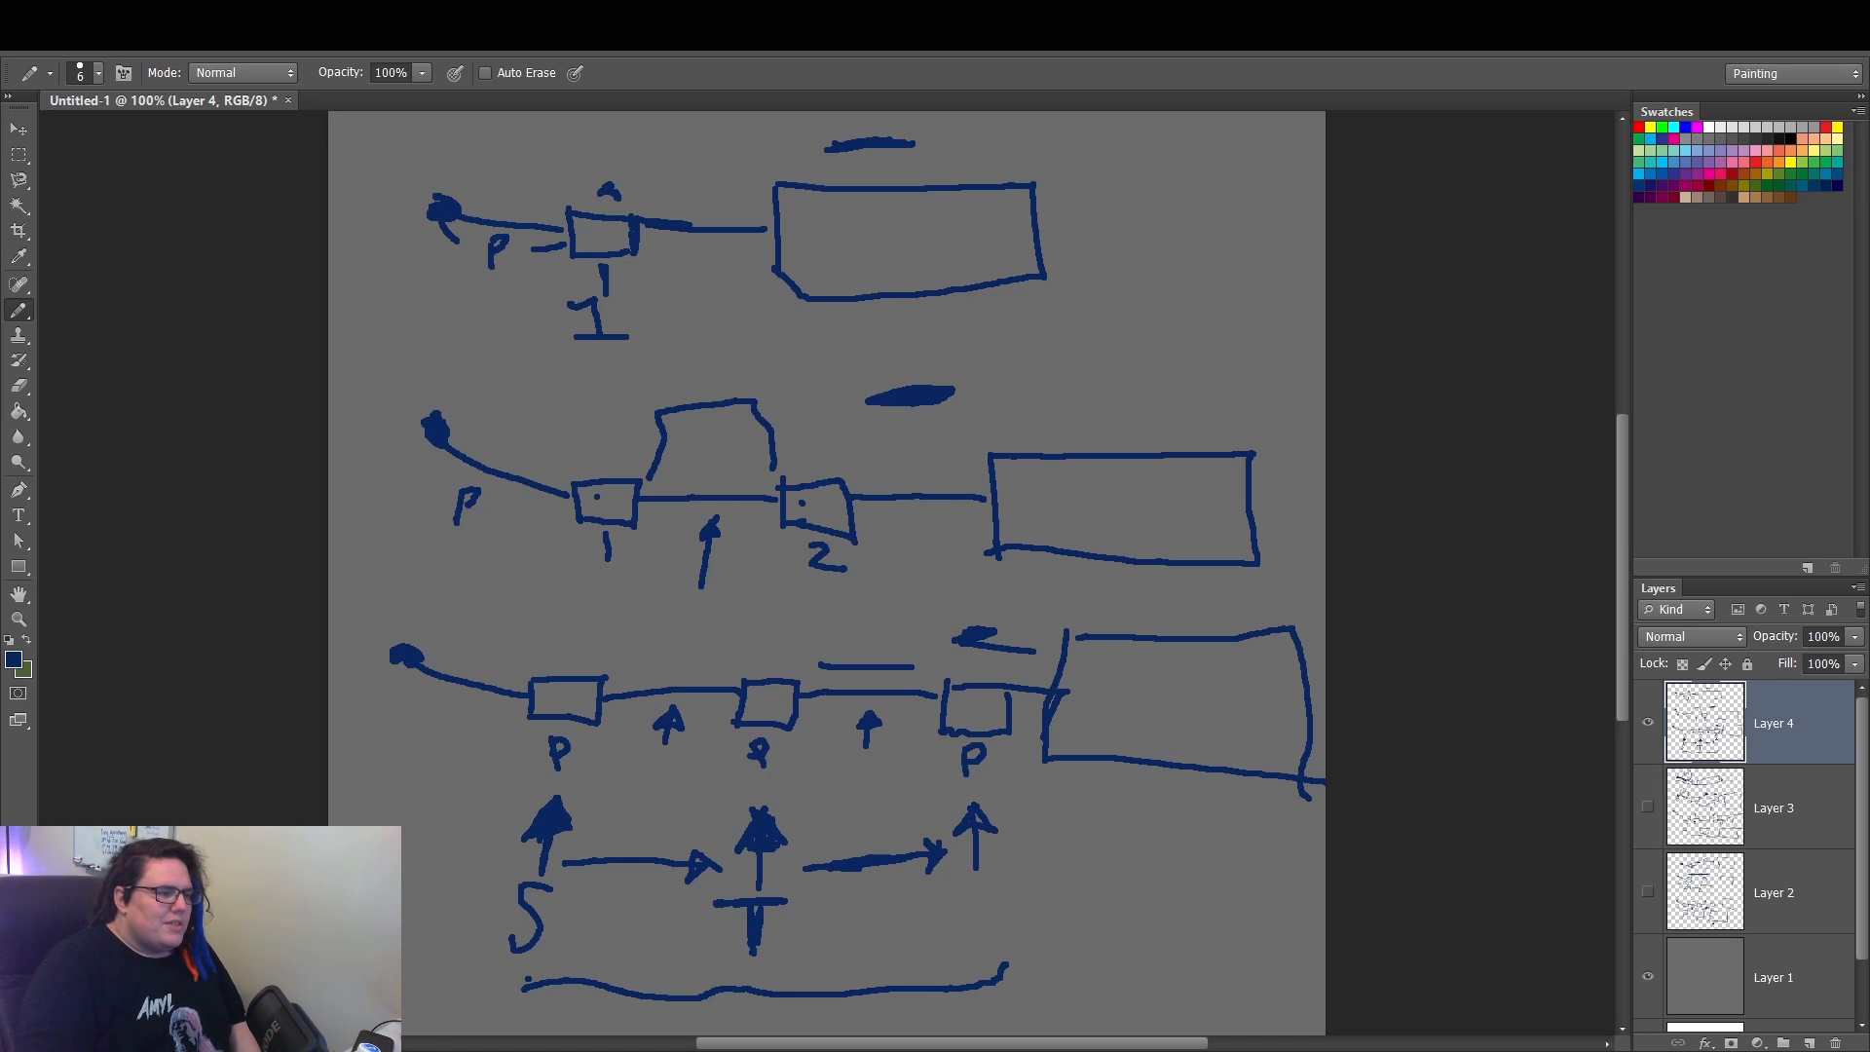
- Number the third row's small boxes with marks above each one, starting with 1 over the first
{"action": "left_click_drag", "start_coordinate": [574, 621], "coordinate": [579, 642]}
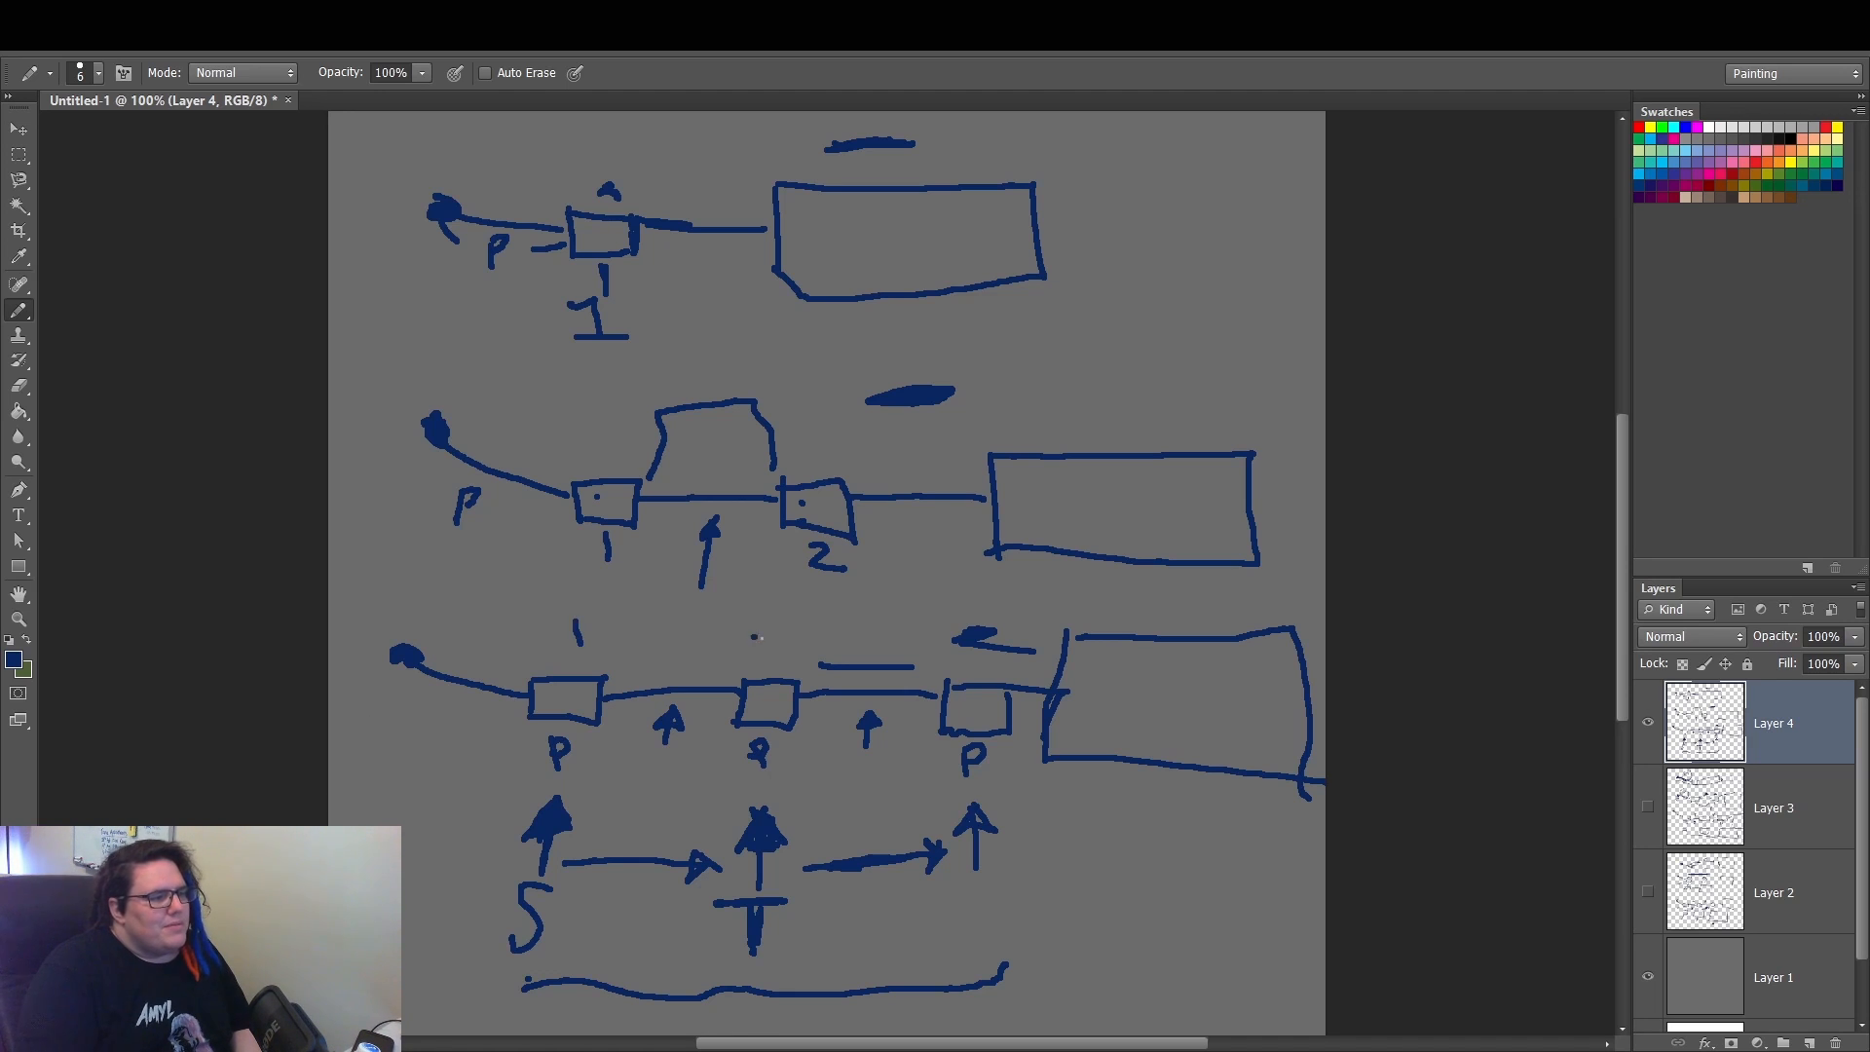
{"action": "left_click_drag", "start_coordinate": [756, 637], "coordinate": [758, 654]}
{"action": "left_click_drag", "start_coordinate": [995, 651], "coordinate": [984, 665]}
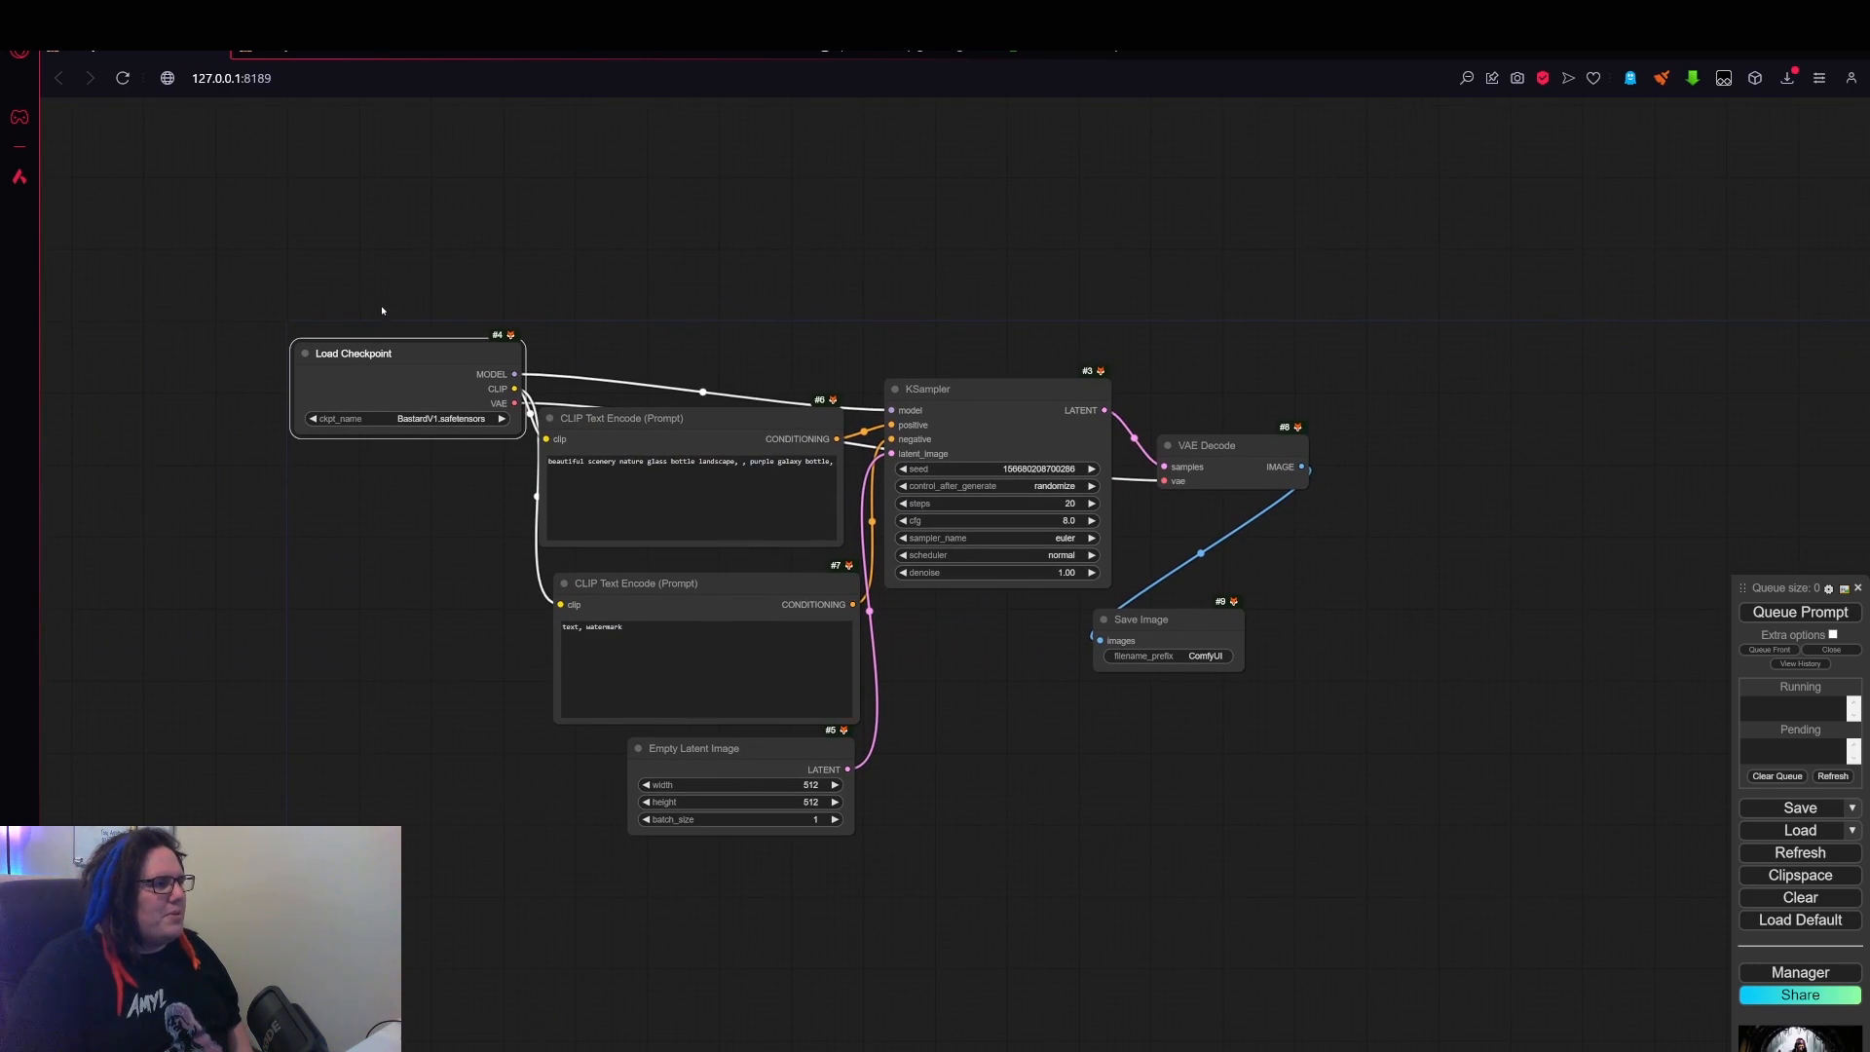
- Delete all of the default workflow's nodes except Load Checkpoint
{"action": "left_click_drag", "start_coordinate": [581, 274], "coordinate": [1551, 904]}
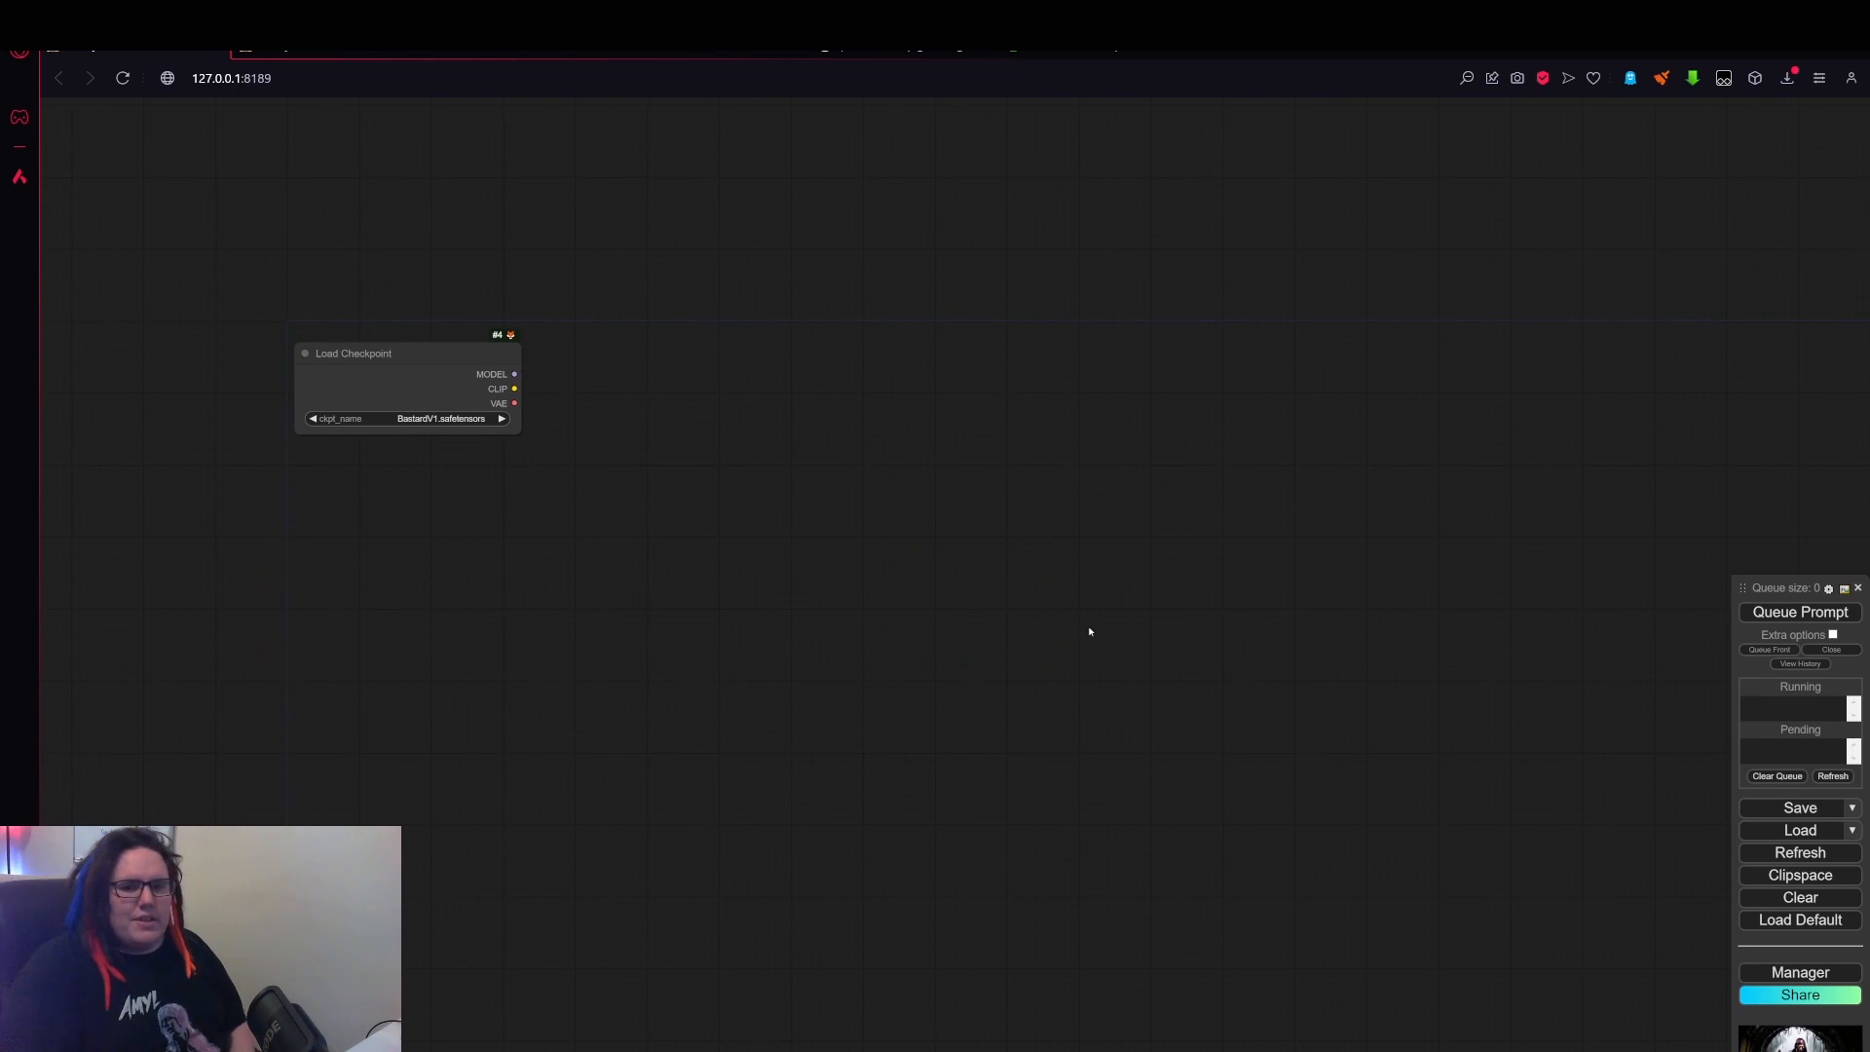
{"action": "left_click_drag", "start_coordinate": [844, 475], "coordinate": [1167, 580]}
{"action": "scroll", "coordinate": [1137, 521], "scroll_direction": "up", "scroll_amount": 4}
{"action": "left_click_drag", "start_coordinate": [1091, 458], "coordinate": [945, 422]}
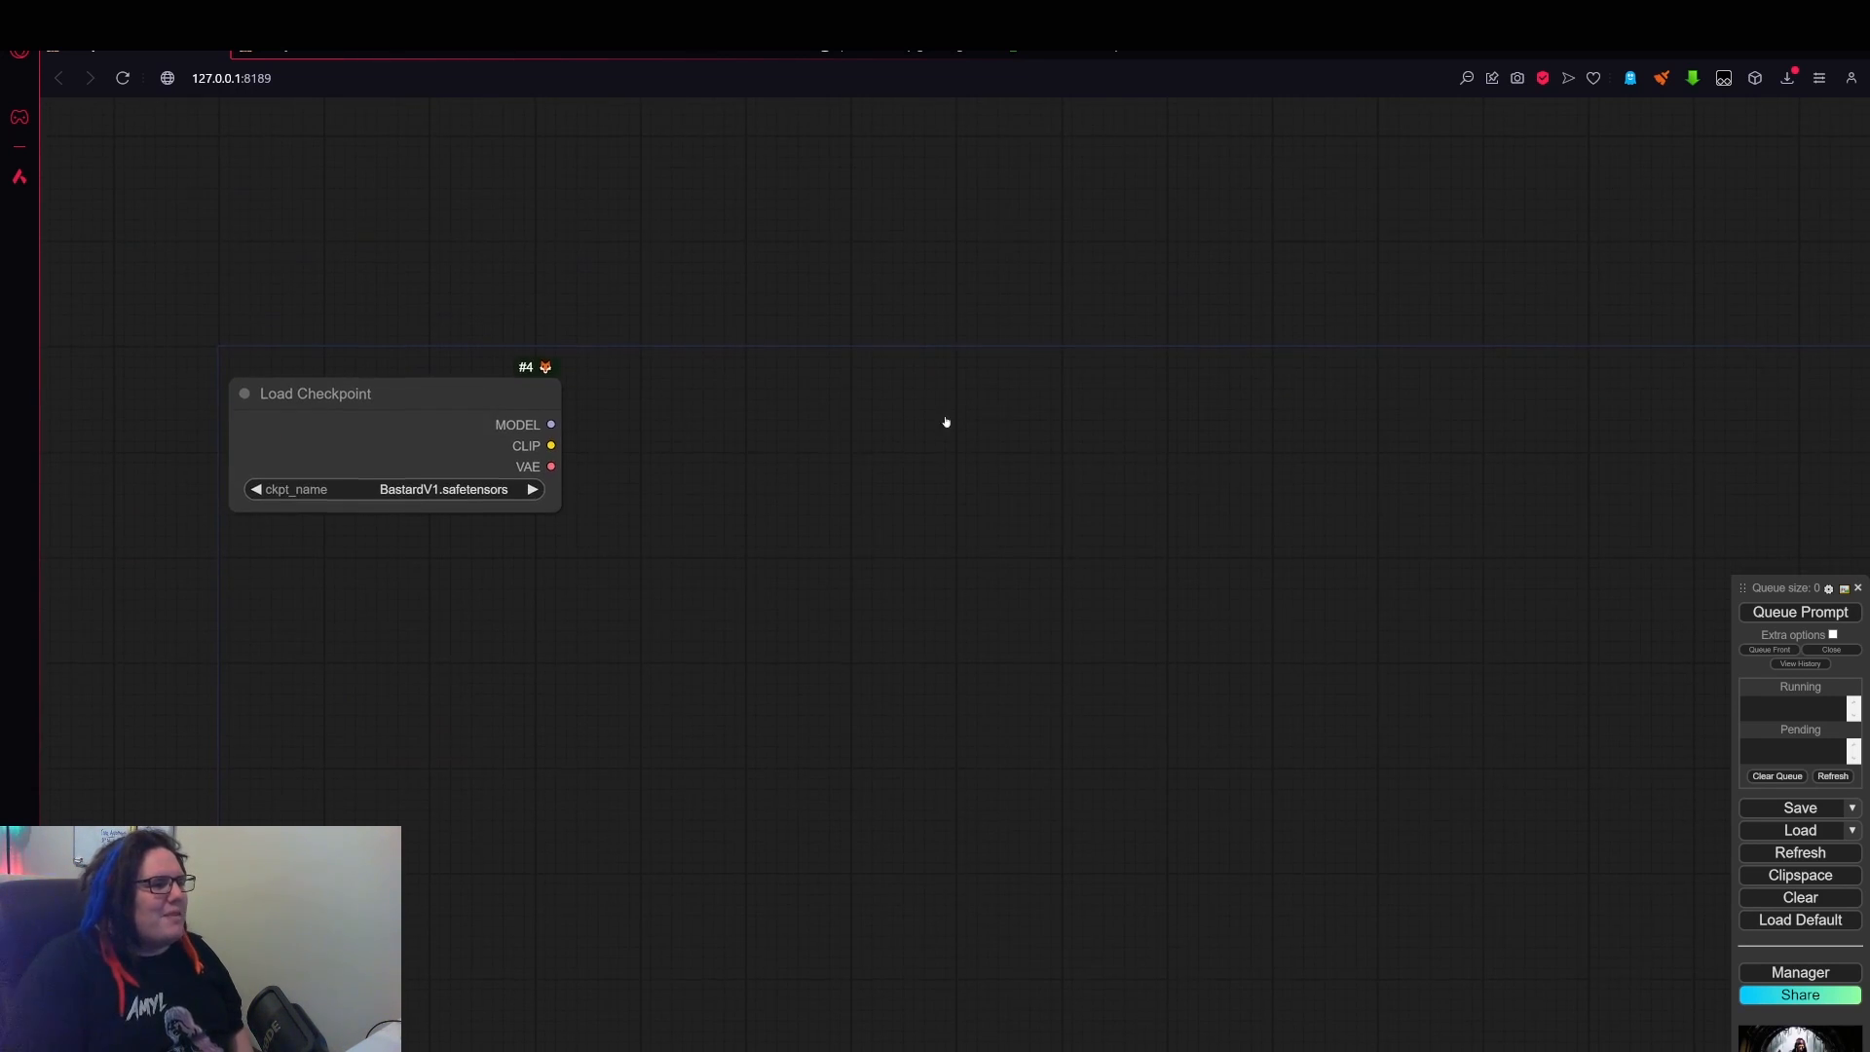
- Add the MarasIT Bus Node and place it beside Load Checkpoint, leaving a gap for the links
{"action": "double_click", "coordinate": [946, 422]}
{"action": "type", "text": "bus"}
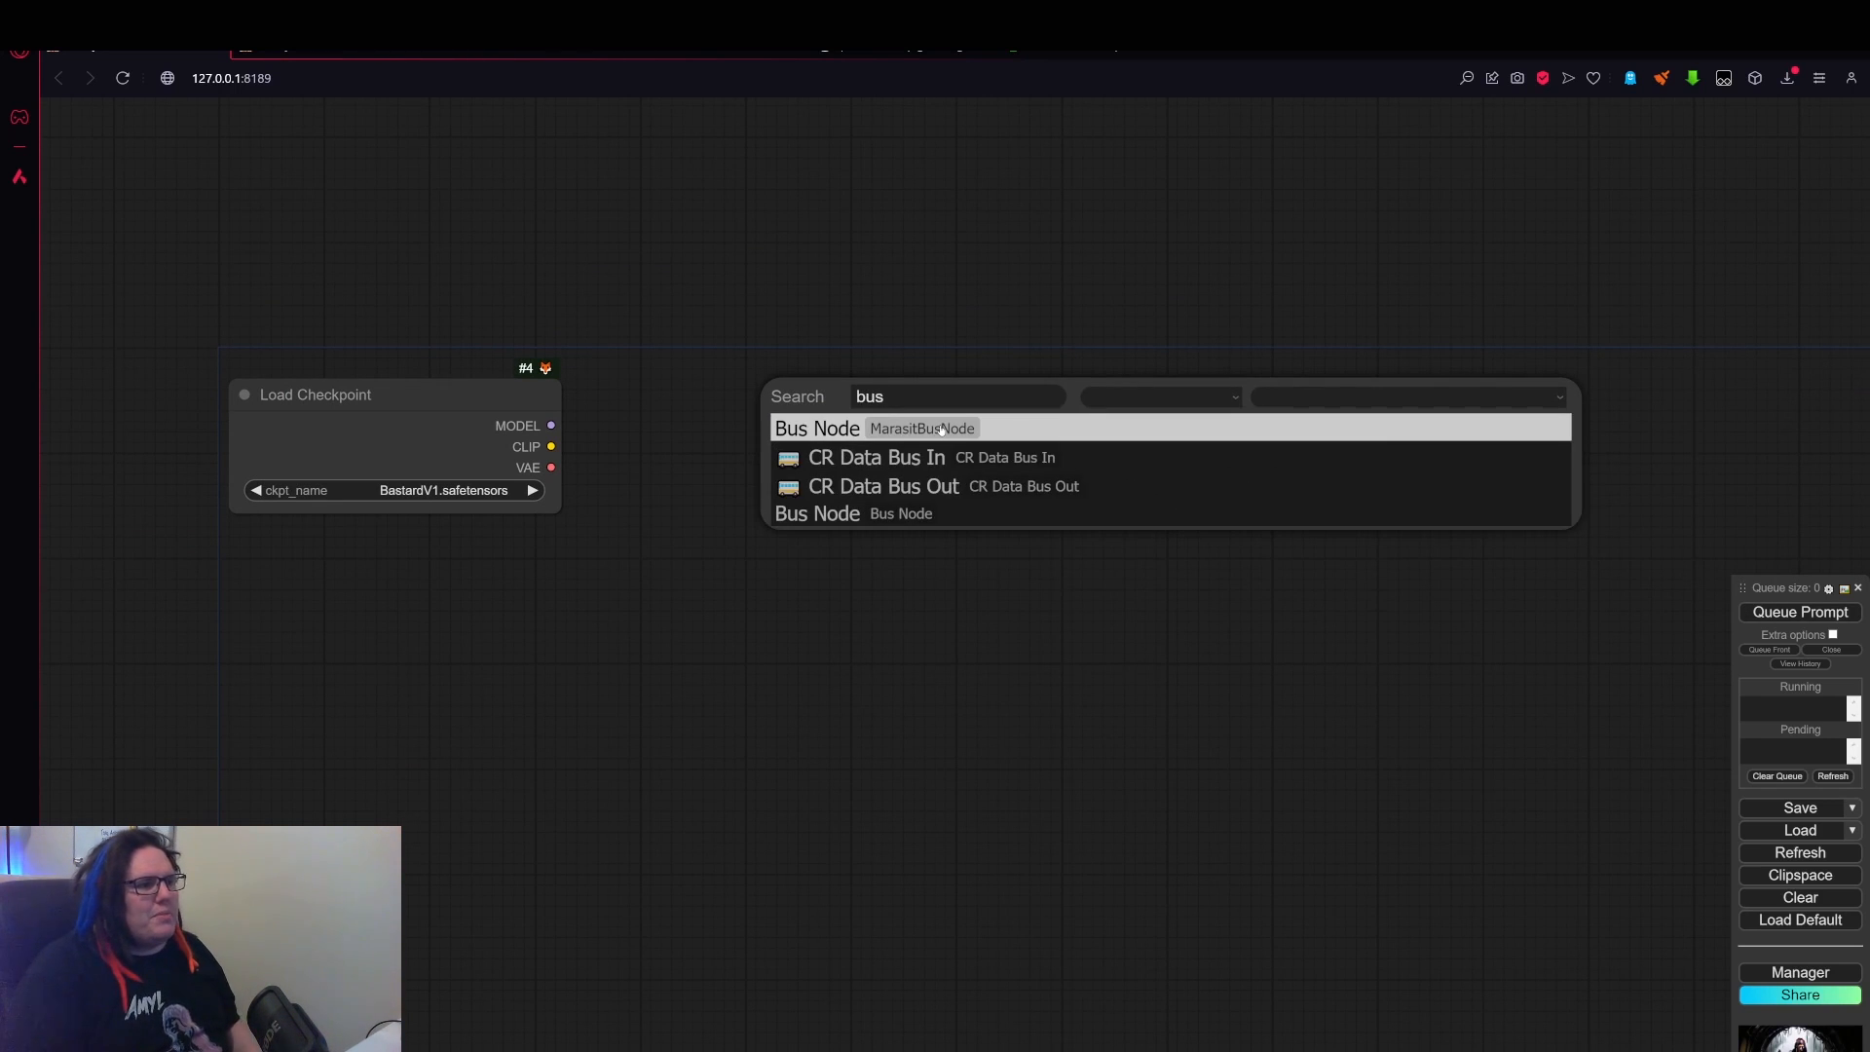
{"action": "left_click", "coordinate": [941, 429]}
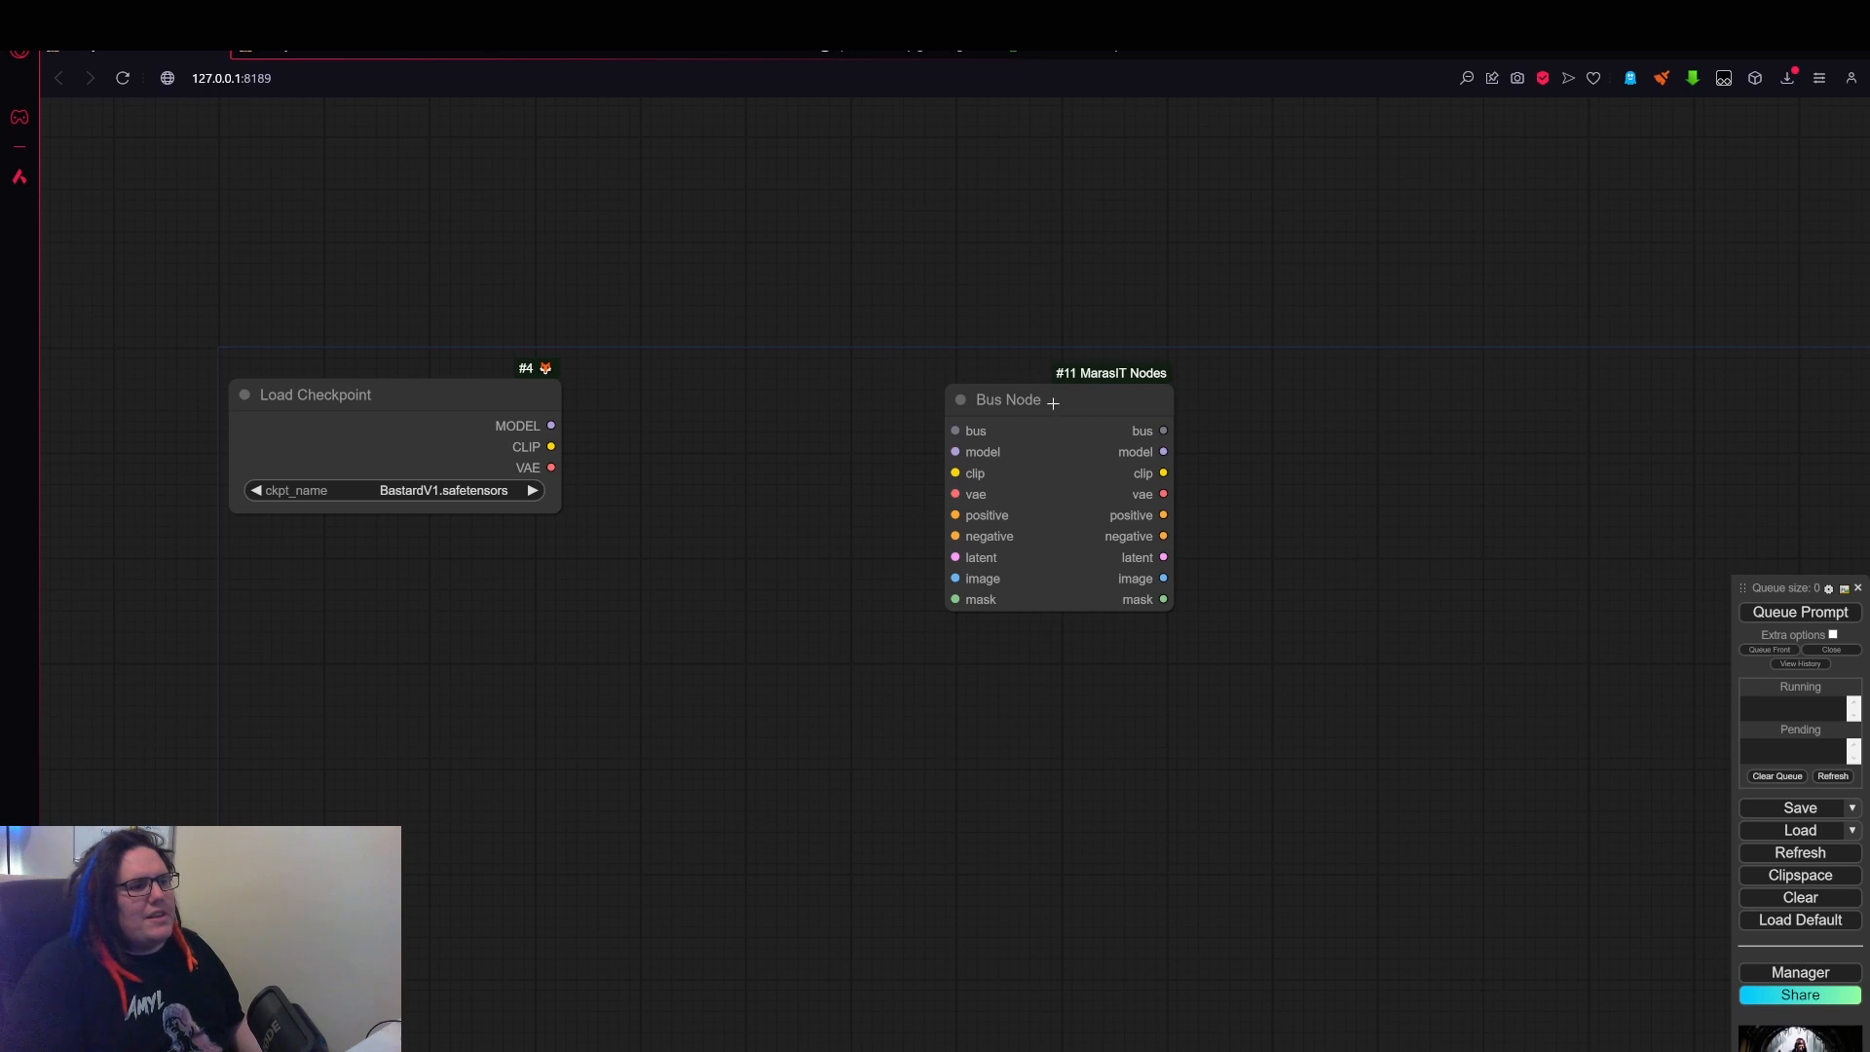
{"action": "left_click_drag", "start_coordinate": [1052, 407], "coordinate": [1055, 392]}
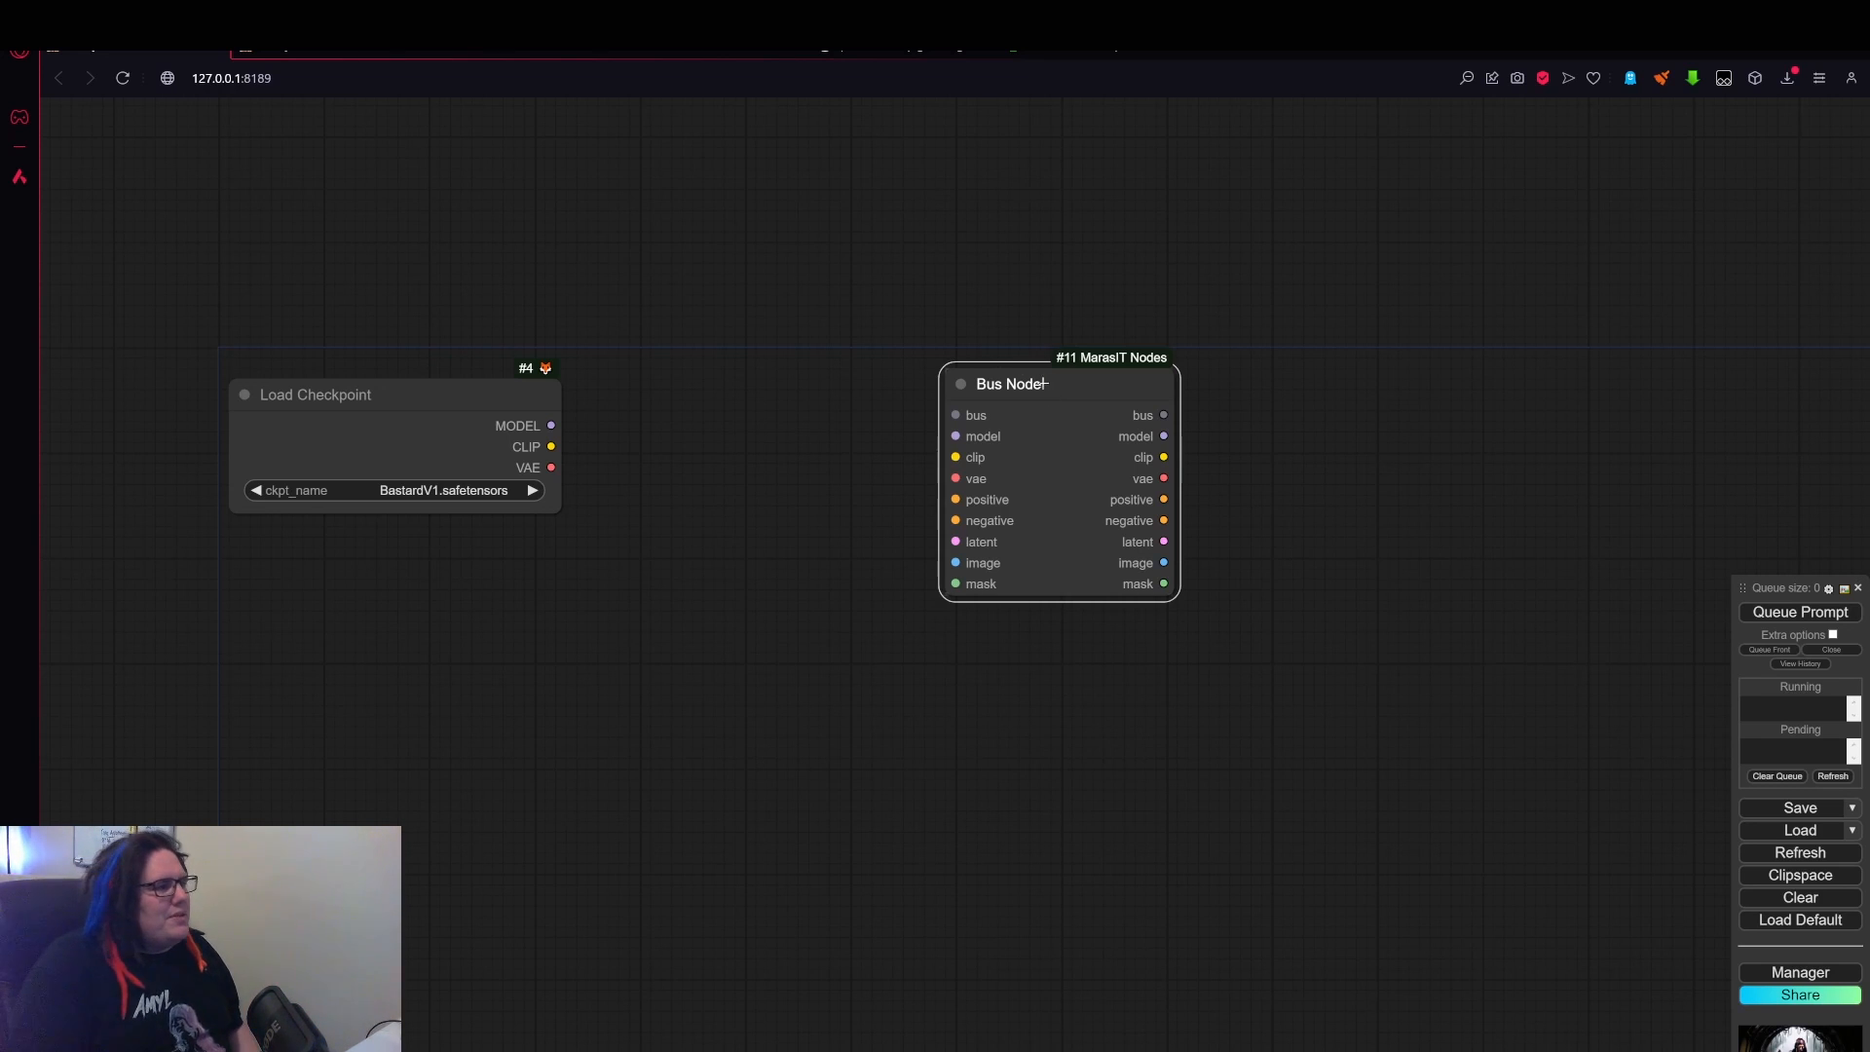
{"action": "left_click_drag", "start_coordinate": [1044, 384], "coordinate": [1096, 384]}
- Connect Load Checkpoint's MODEL, CLIP and VAE outputs to the matching model, clip and vae inputs of the Bus Node
{"action": "left_click", "coordinate": [482, 401]}
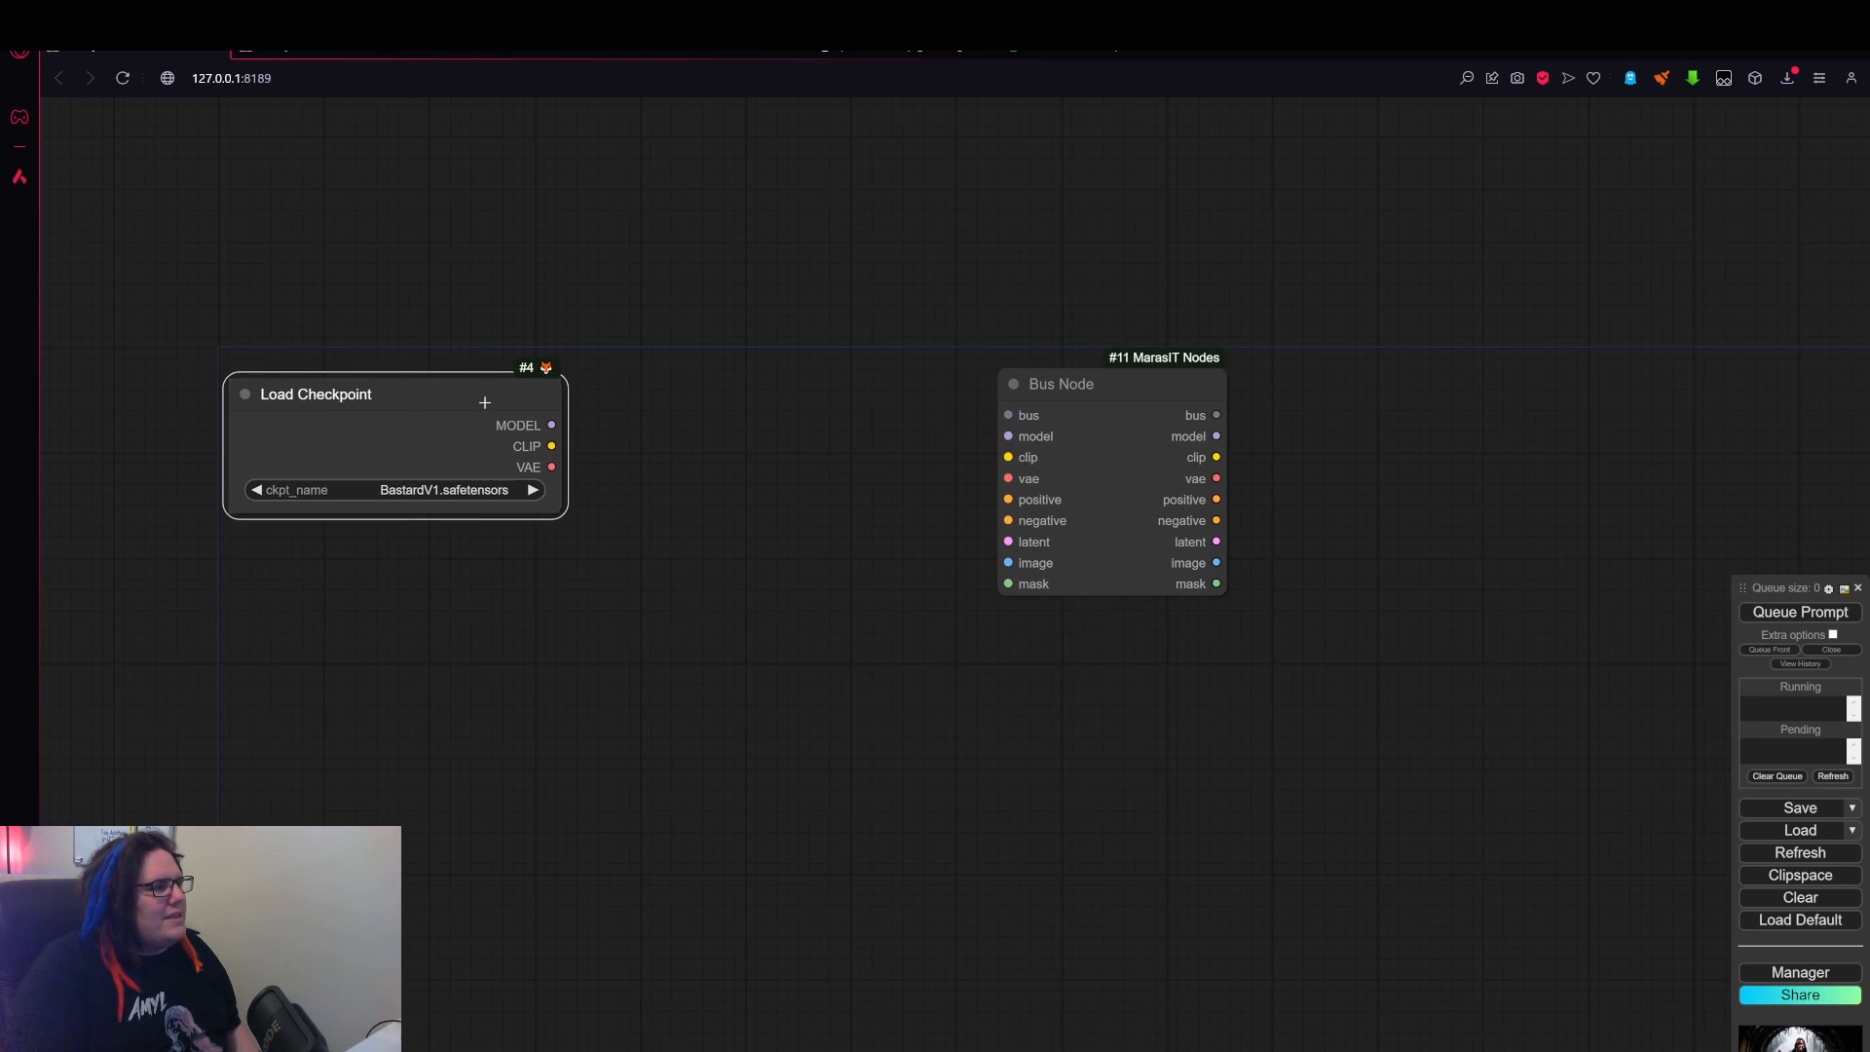
{"action": "left_click_drag", "start_coordinate": [550, 425], "coordinate": [1008, 436]}
{"action": "left_click_drag", "start_coordinate": [553, 446], "coordinate": [988, 454]}
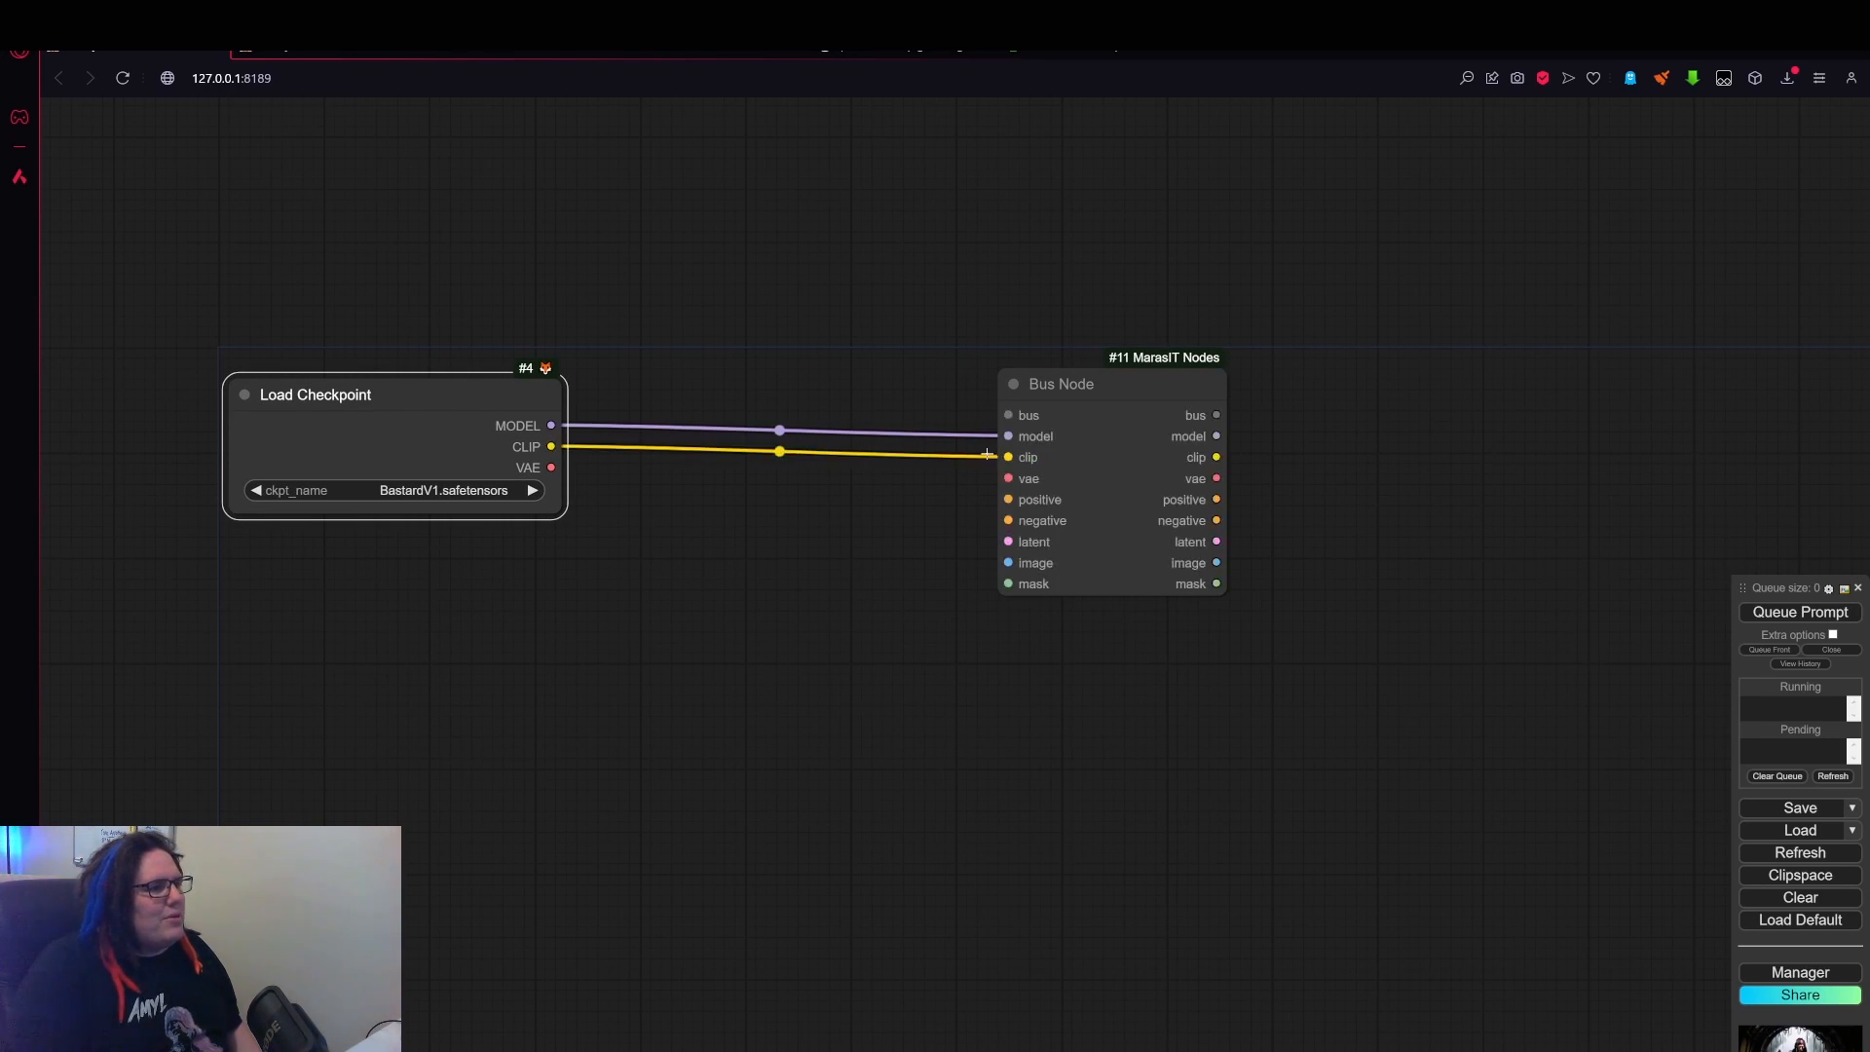
{"action": "left_click_drag", "start_coordinate": [551, 468], "coordinate": [1008, 479]}
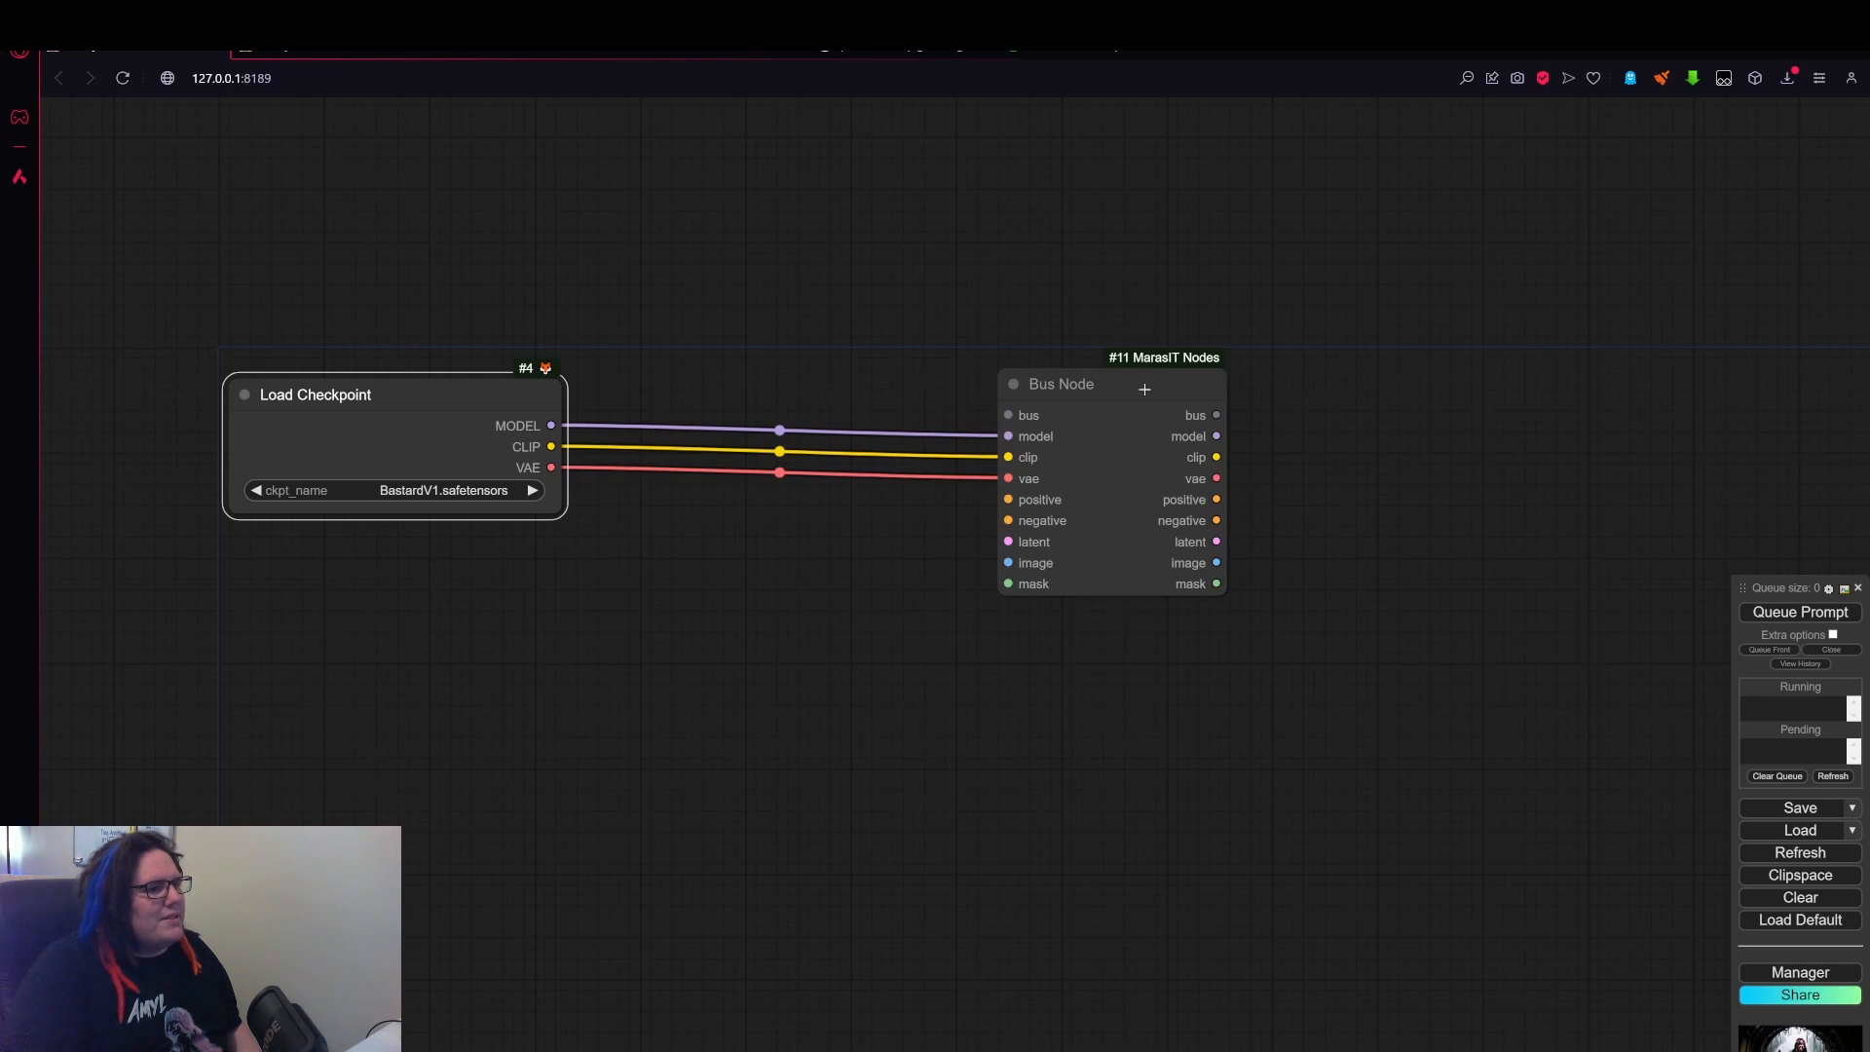
- Adjust the heights of the Bus Node and Load Checkpoint so the three links between them run level
{"action": "left_click_drag", "start_coordinate": [1142, 393], "coordinate": [1142, 372]}
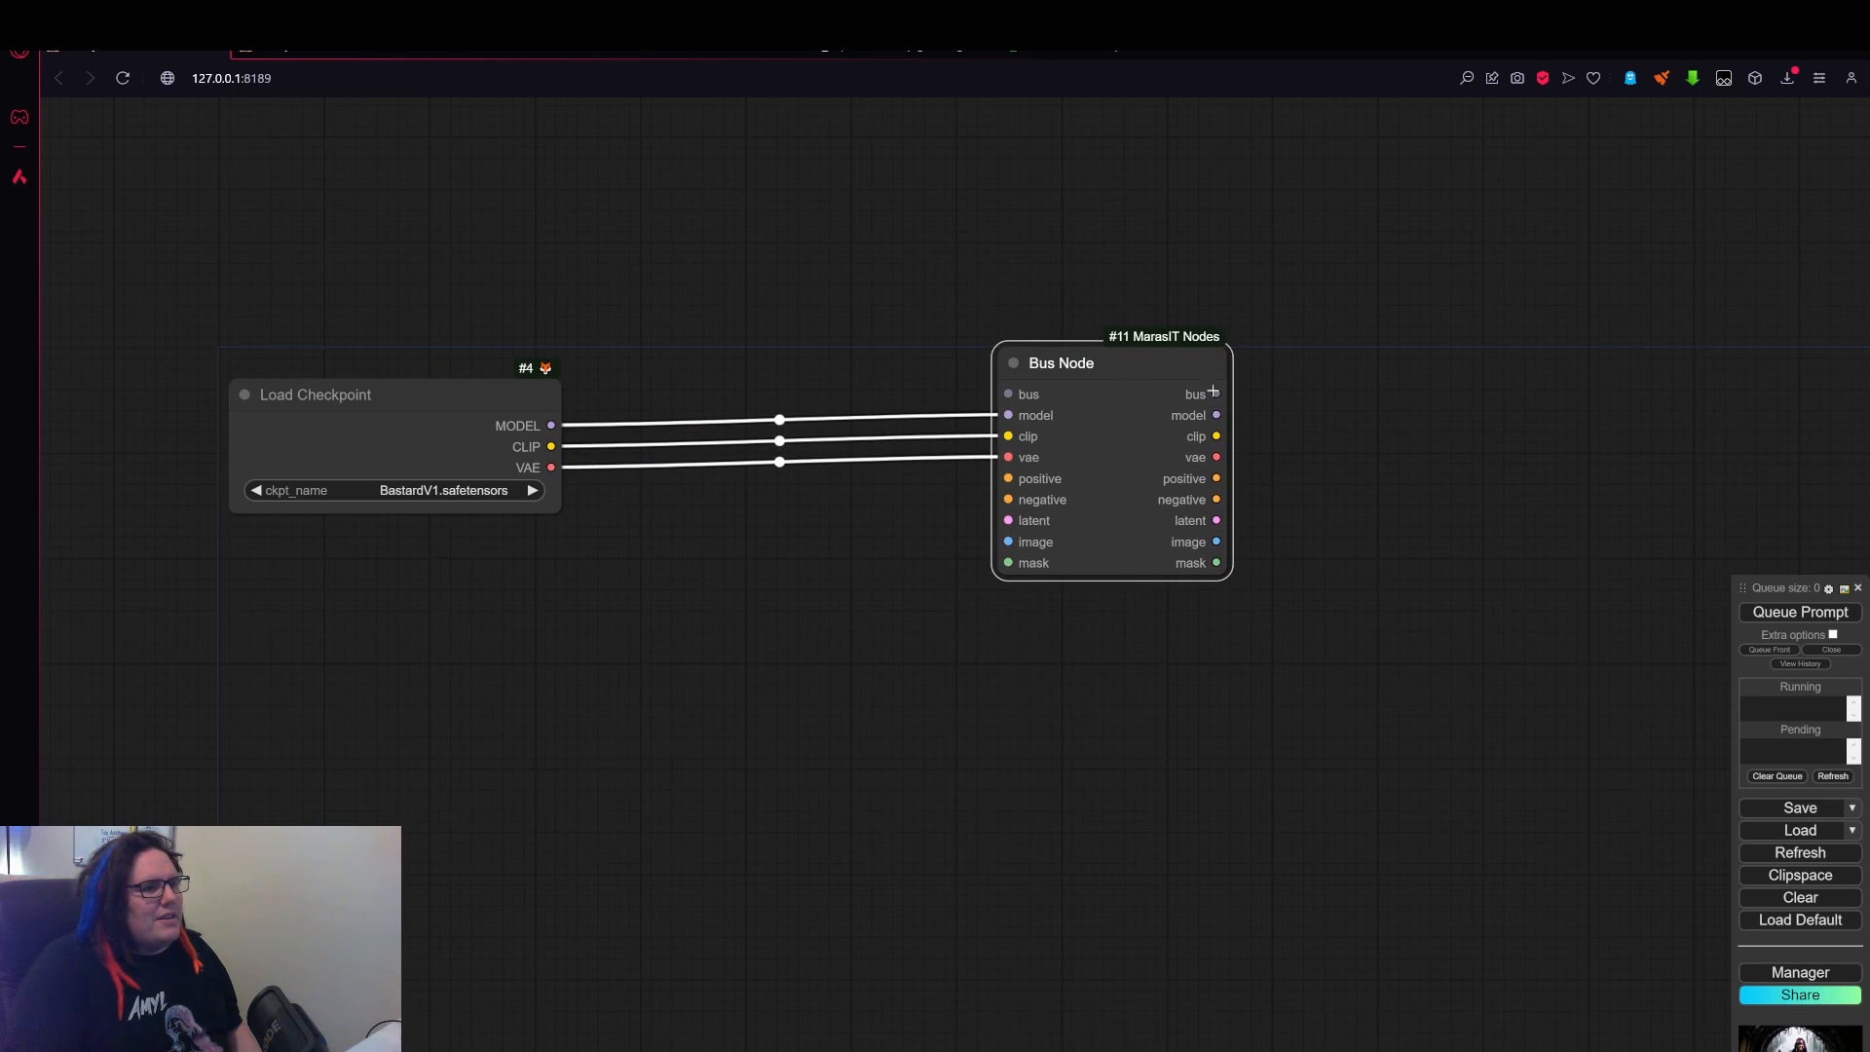
{"action": "left_click", "coordinate": [1332, 449]}
{"action": "scroll", "coordinate": [1325, 443], "scroll_direction": "down", "scroll_amount": 3}
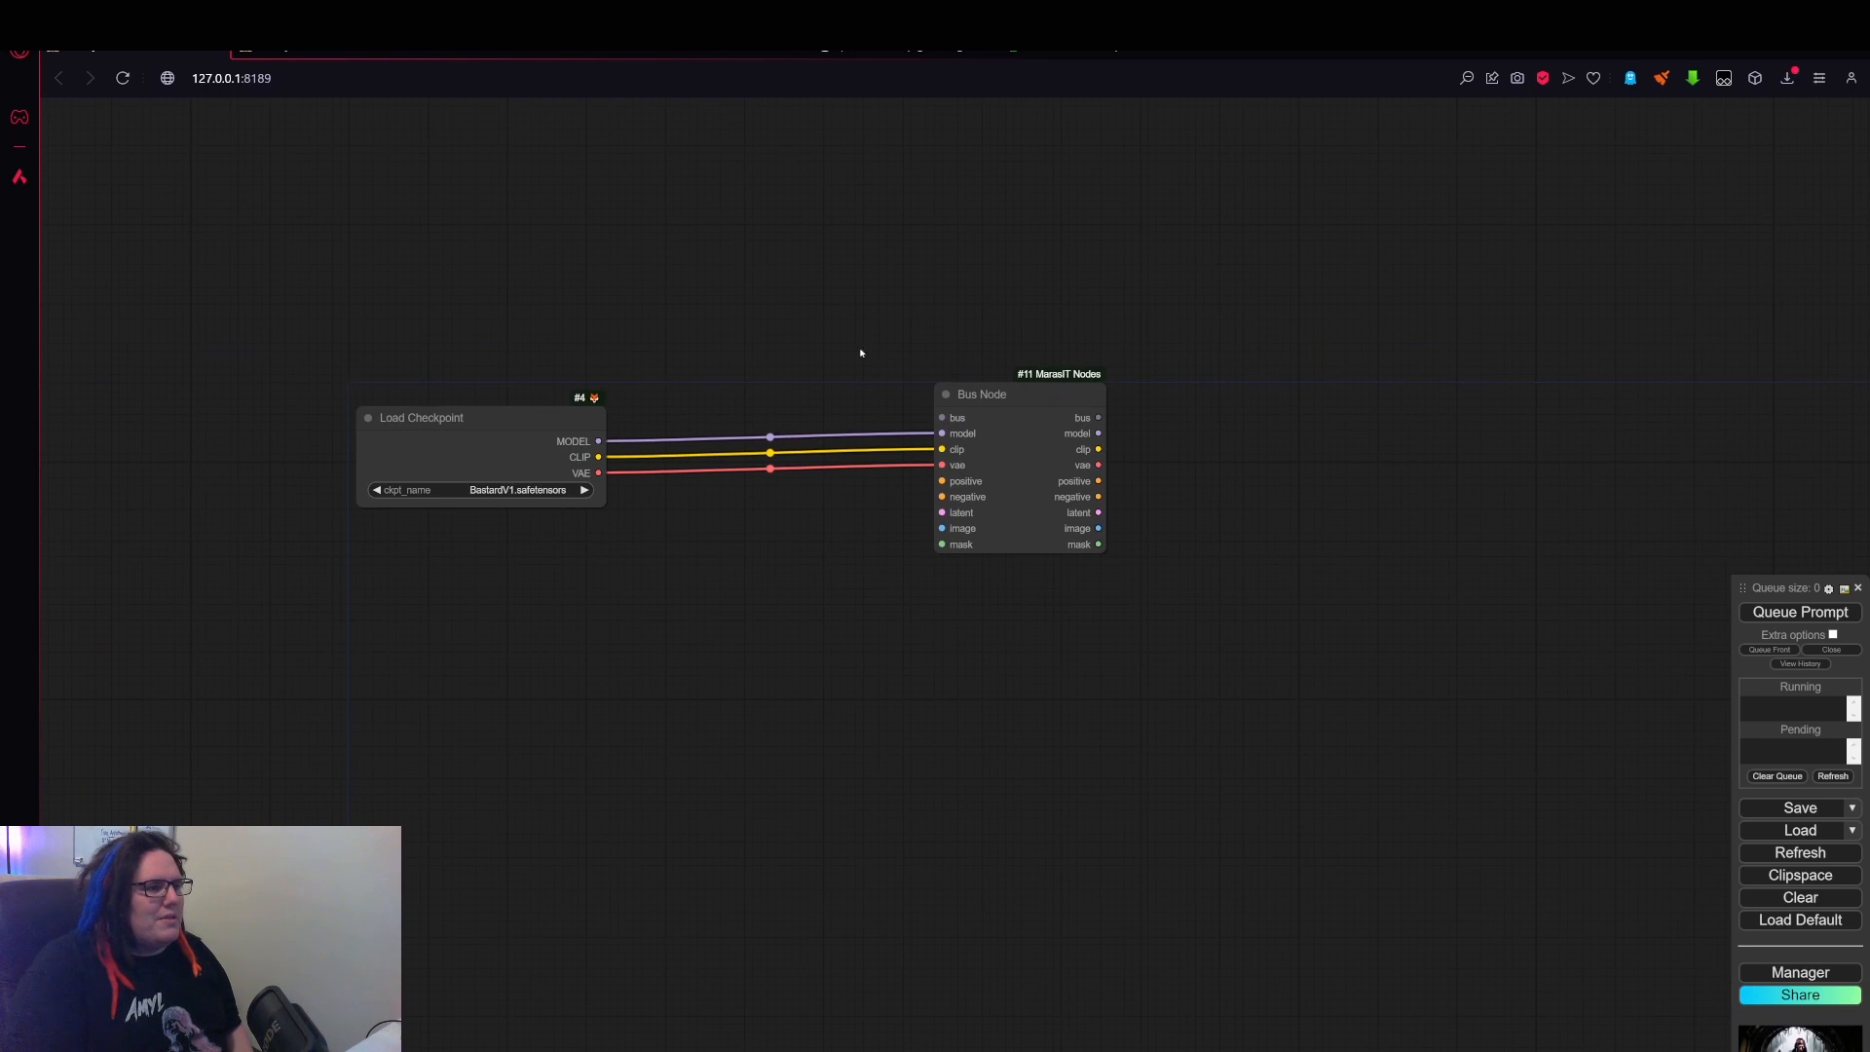
{"action": "left_click_drag", "start_coordinate": [1296, 425], "coordinate": [1476, 413]}
{"action": "scroll", "coordinate": [909, 426], "scroll_direction": "up", "scroll_amount": 2}
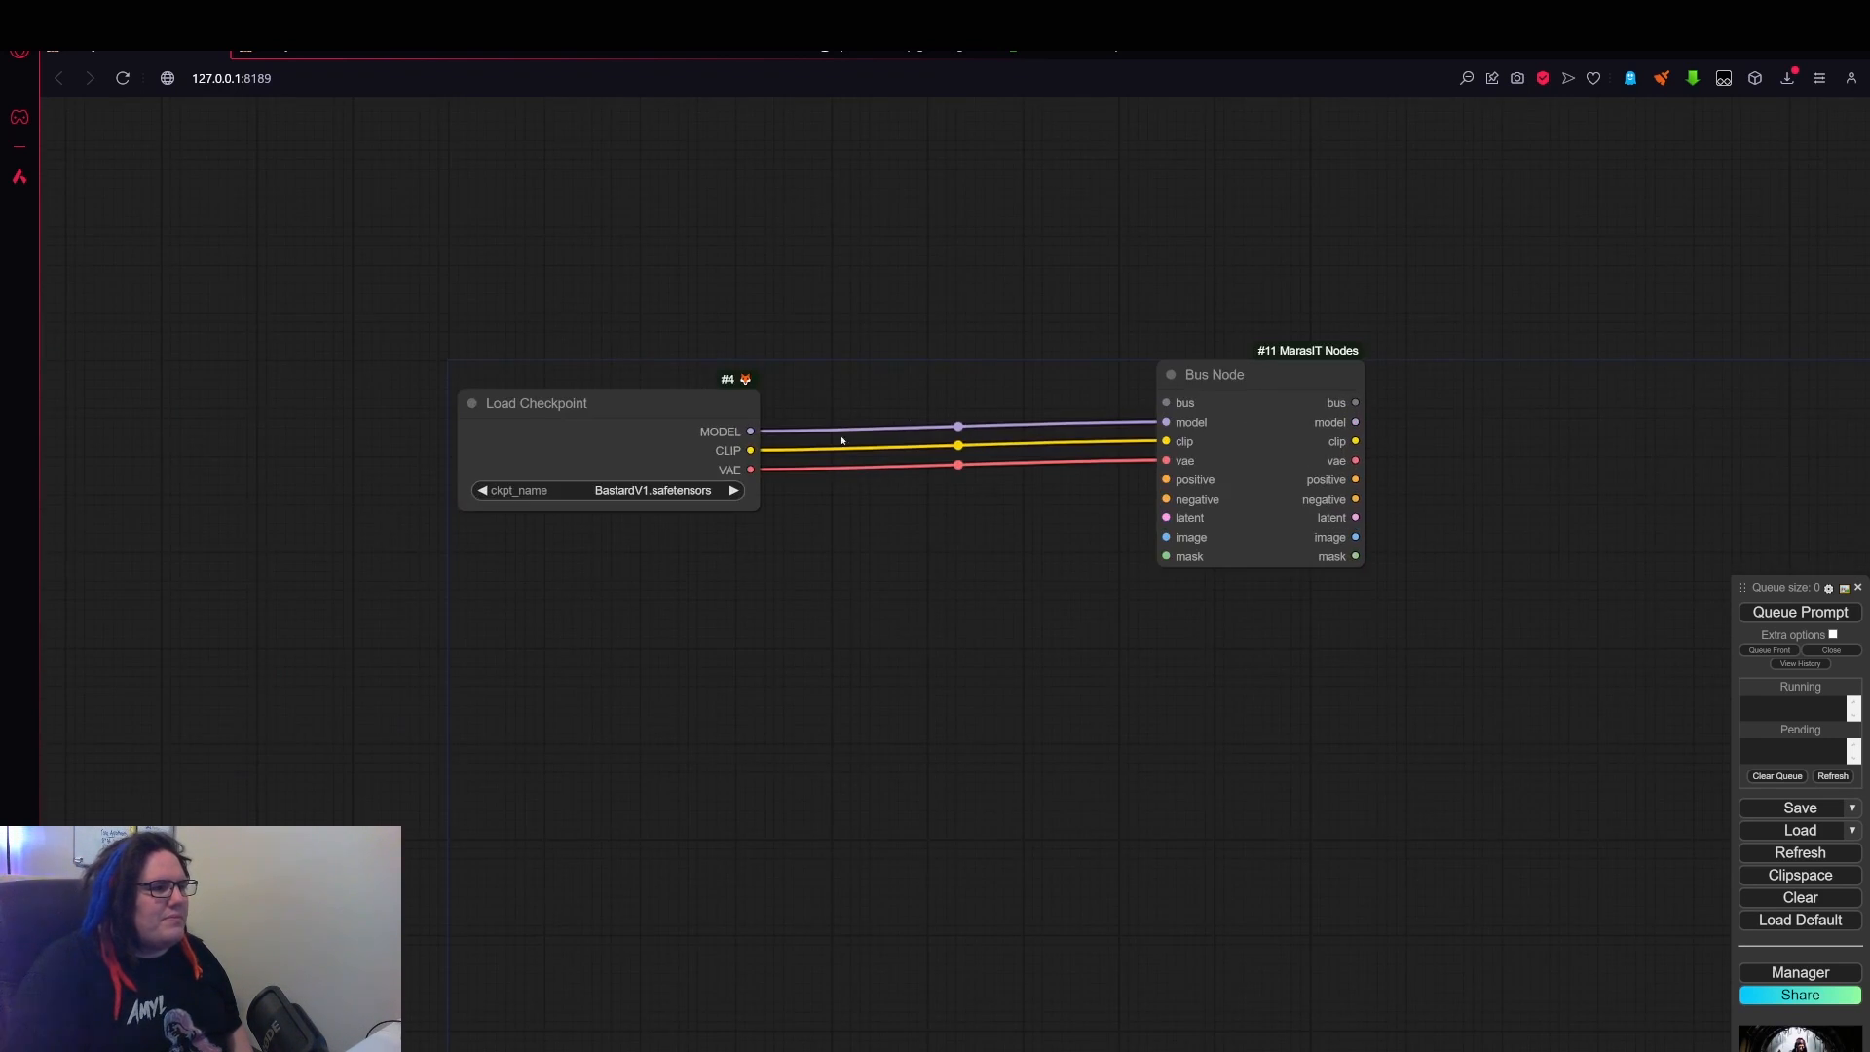
{"action": "left_click_drag", "start_coordinate": [774, 450], "coordinate": [840, 434]}
{"action": "left_click_drag", "start_coordinate": [776, 396], "coordinate": [777, 387]}
{"action": "scroll", "coordinate": [653, 397], "scroll_direction": "up", "scroll_amount": 4}
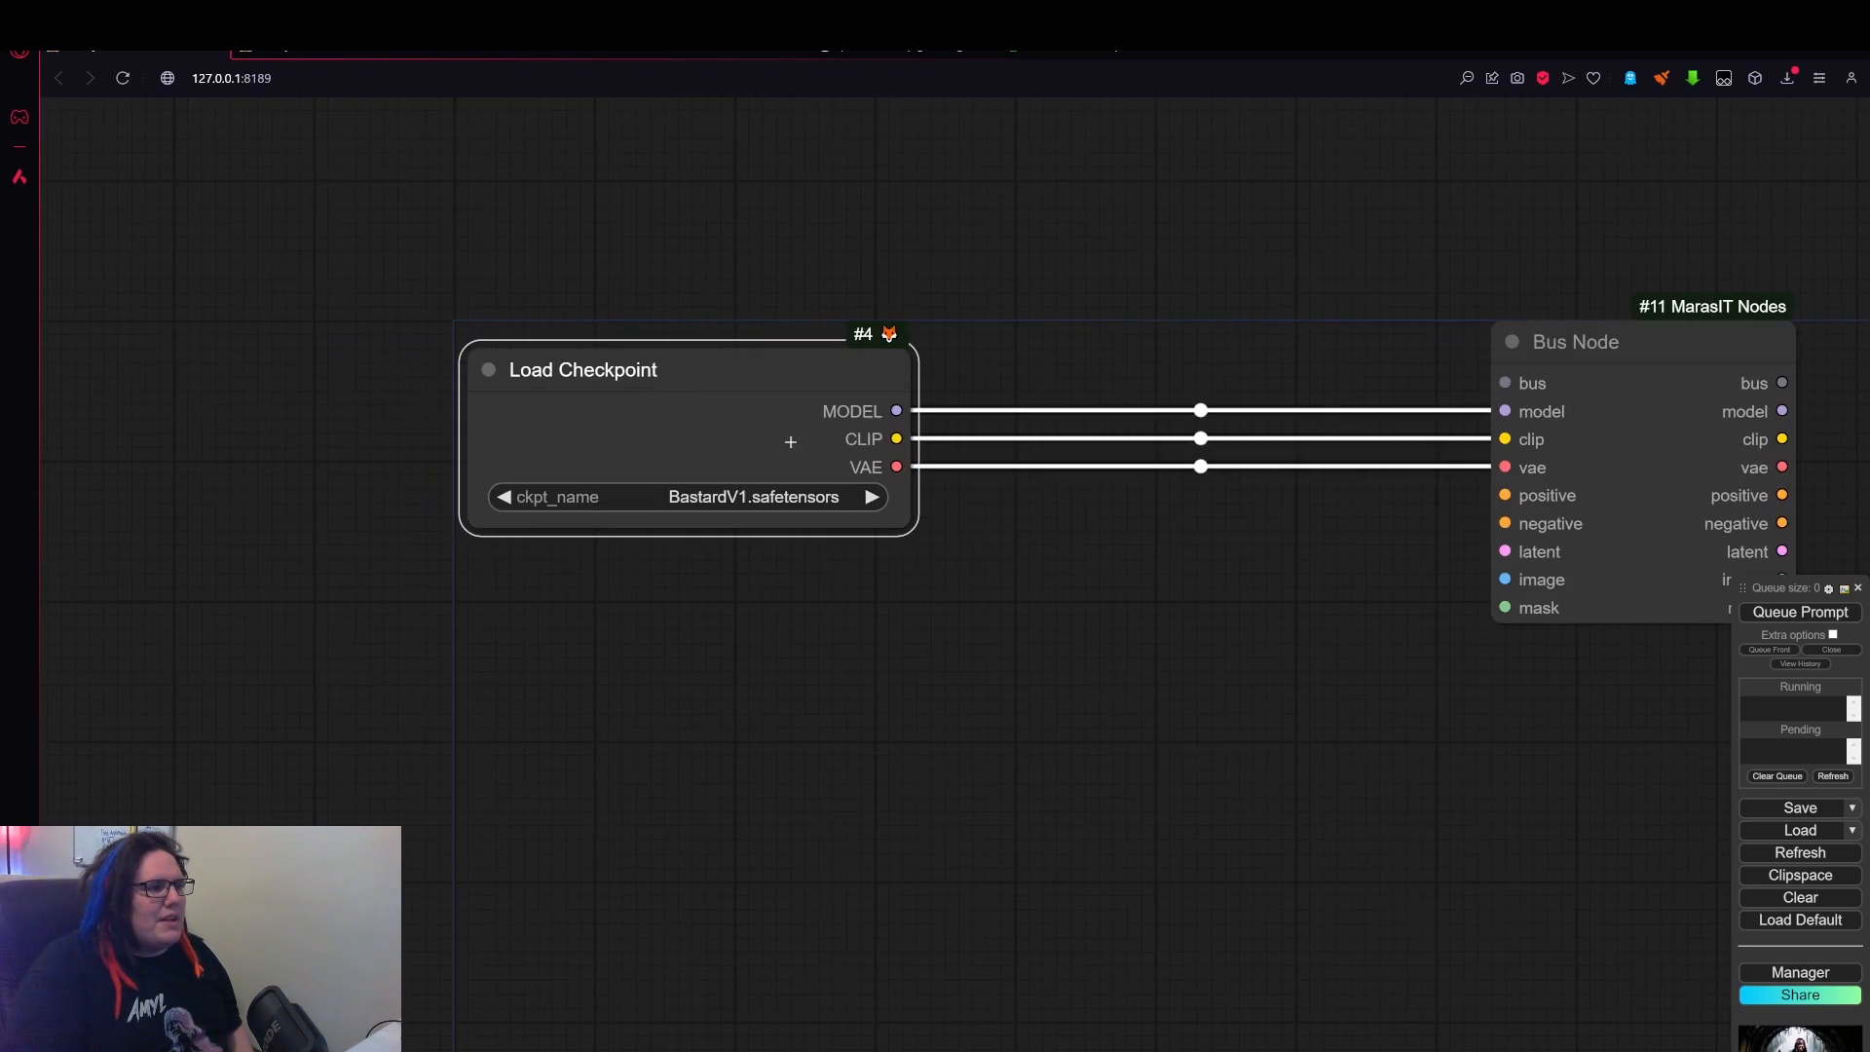
{"action": "scroll", "coordinate": [873, 493], "scroll_direction": "down", "scroll_amount": 2}
{"action": "left_click_drag", "start_coordinate": [1668, 385], "coordinate": [1310, 411]}
{"action": "scroll", "coordinate": [1310, 410], "scroll_direction": "down", "scroll_amount": 1}
{"action": "left_click", "coordinate": [1146, 412]}
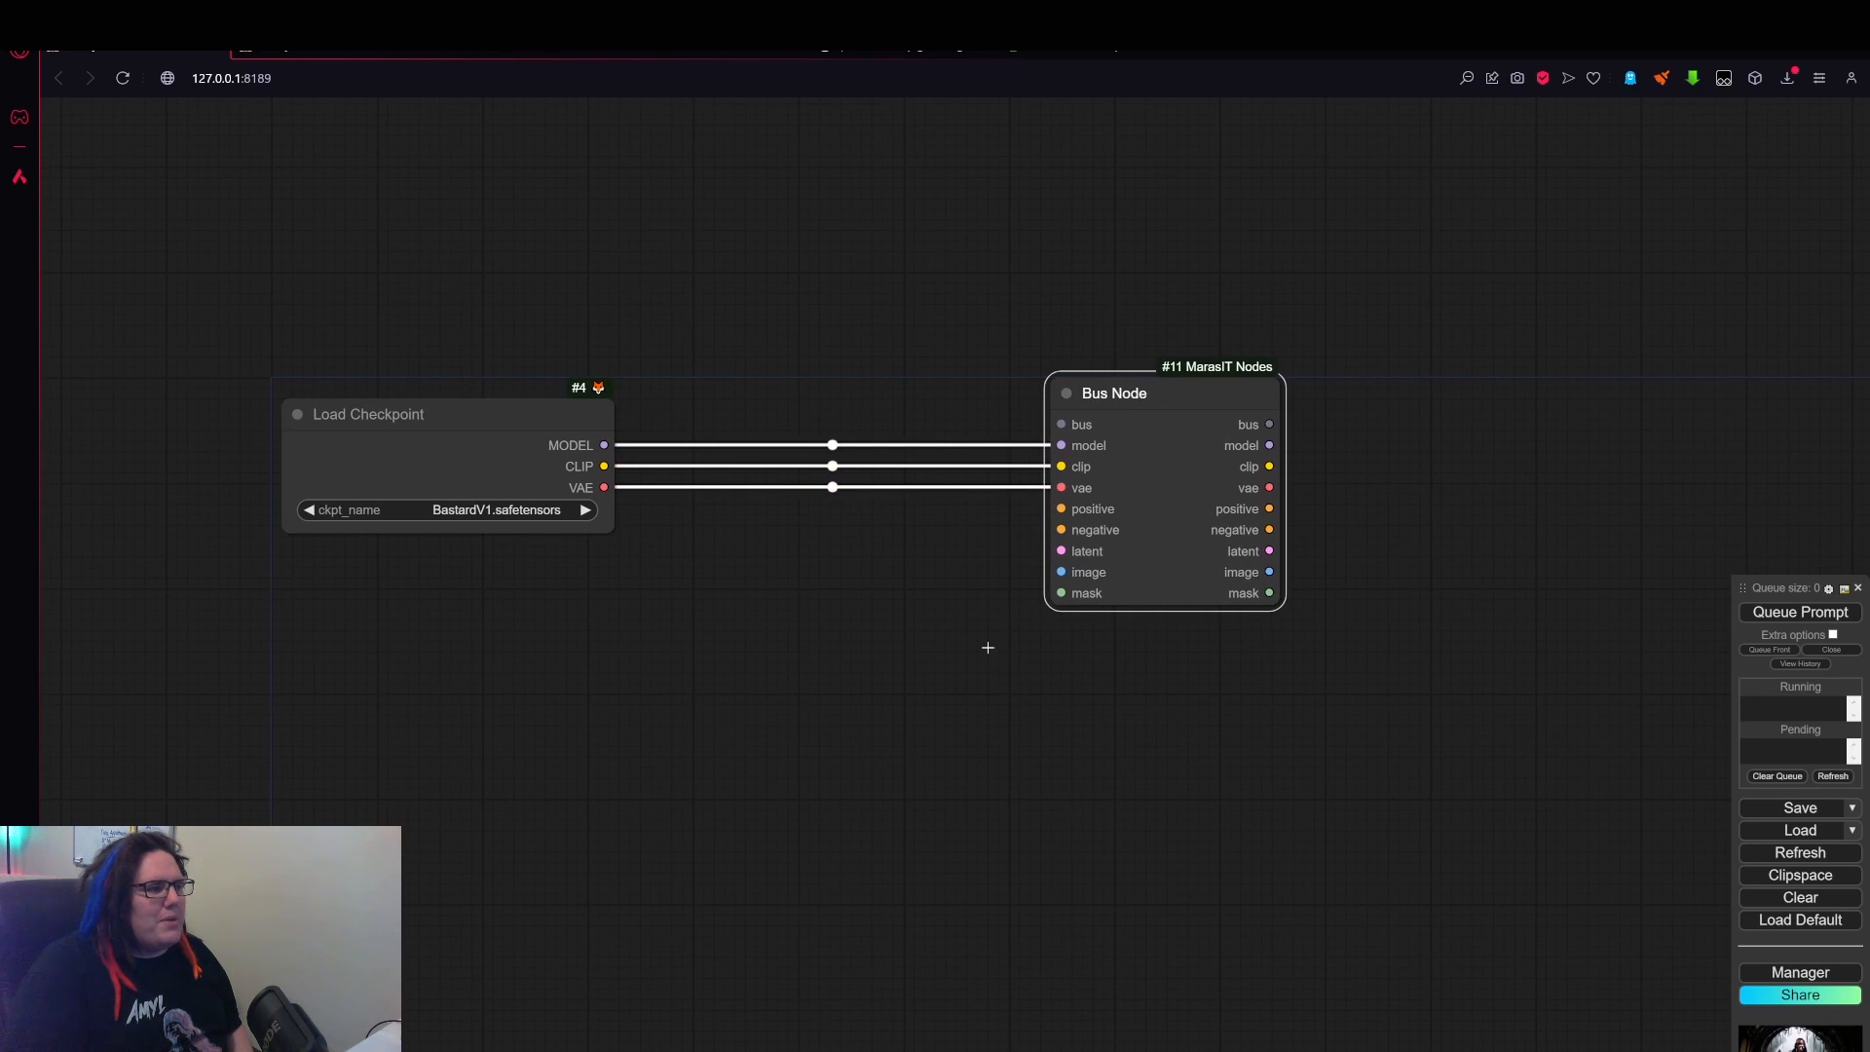
- Add a CR Aspect Ratio node and position it directly beneath Load Checkpoint
{"action": "left_click_drag", "start_coordinate": [556, 678], "coordinate": [831, 563]}
{"action": "double_click", "coordinate": [776, 508]}
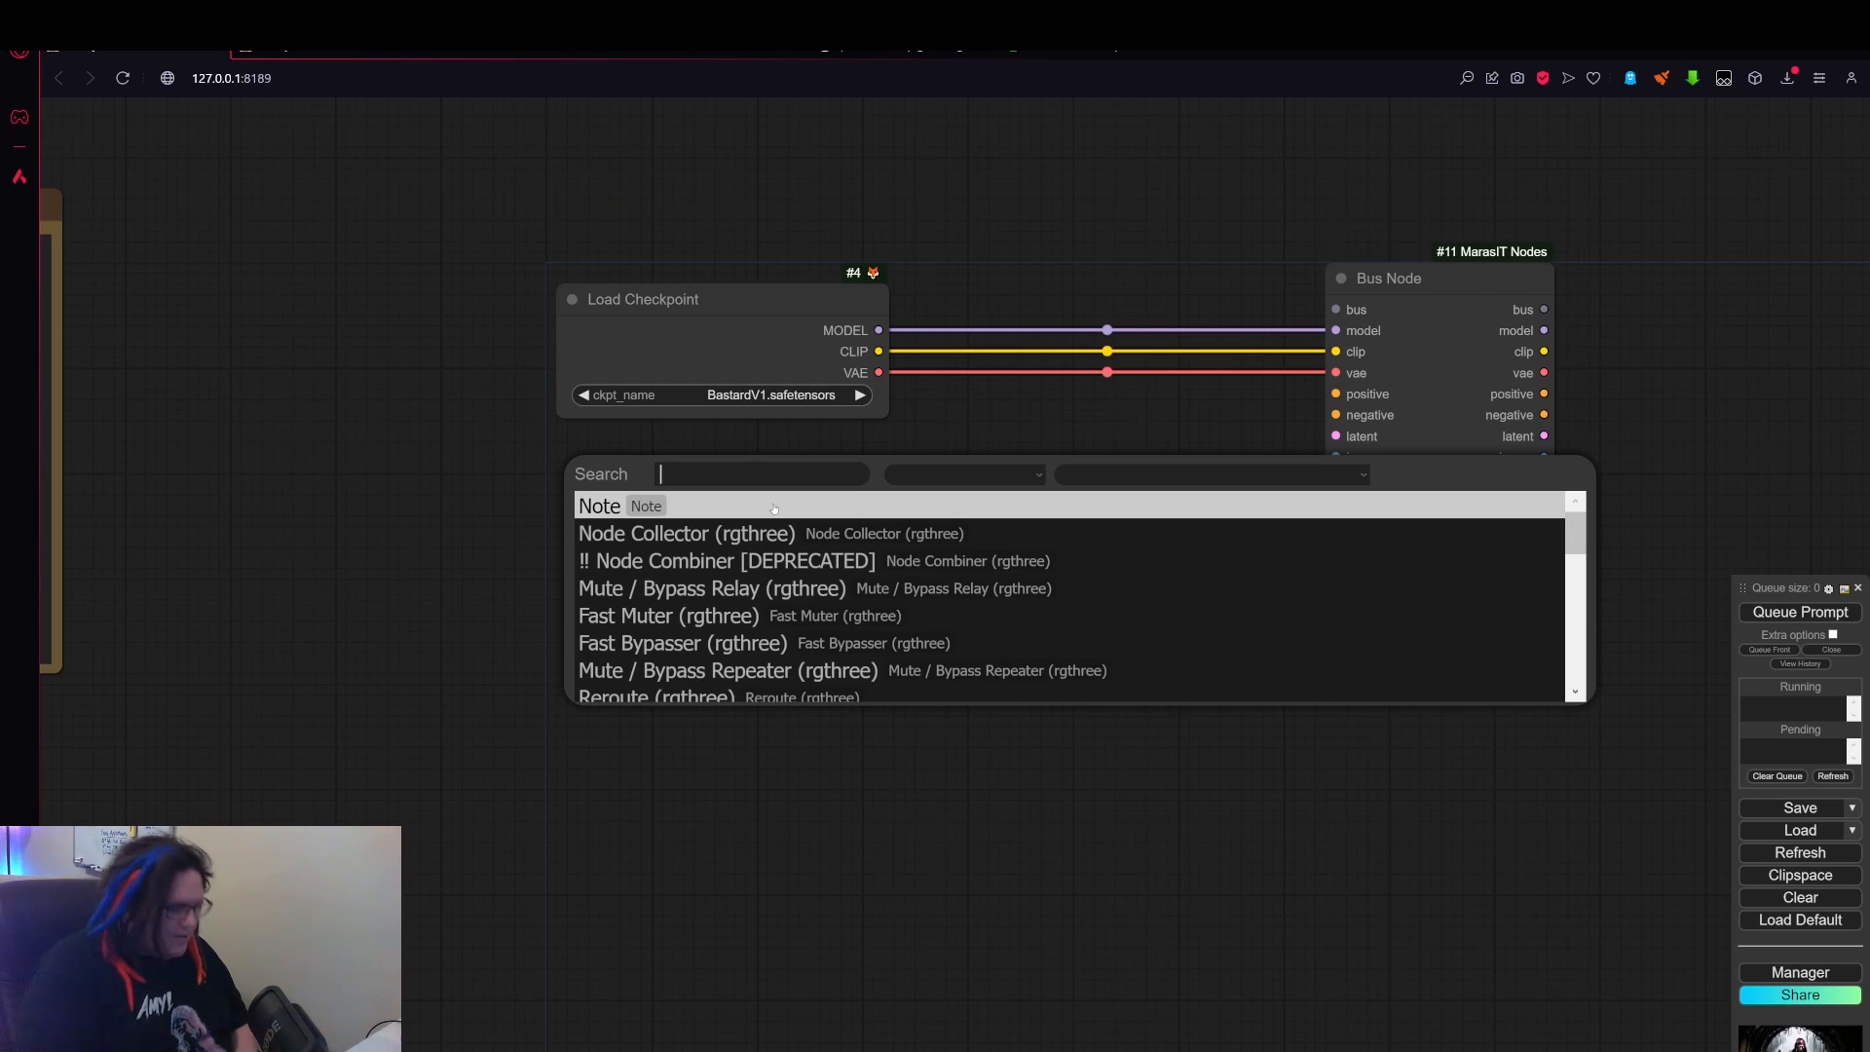
{"action": "type", "text": "ratio"}
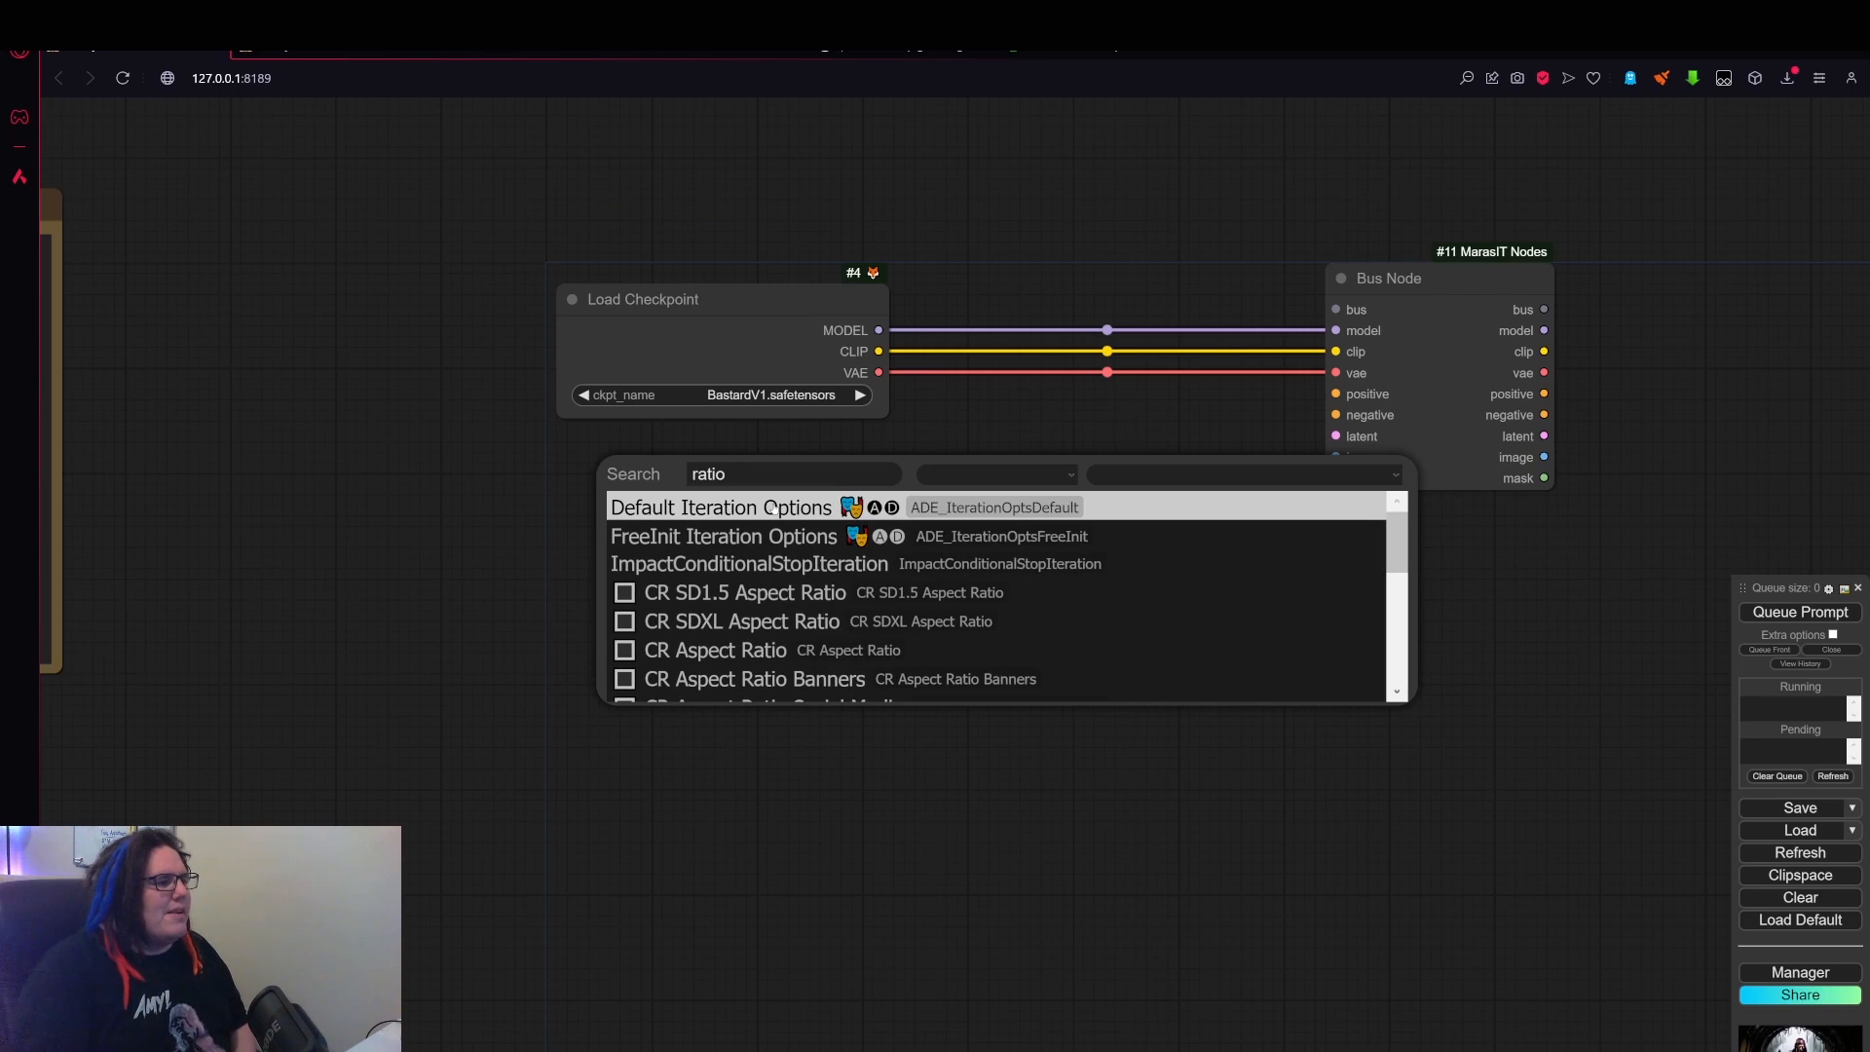
{"action": "left_click", "coordinate": [760, 654]}
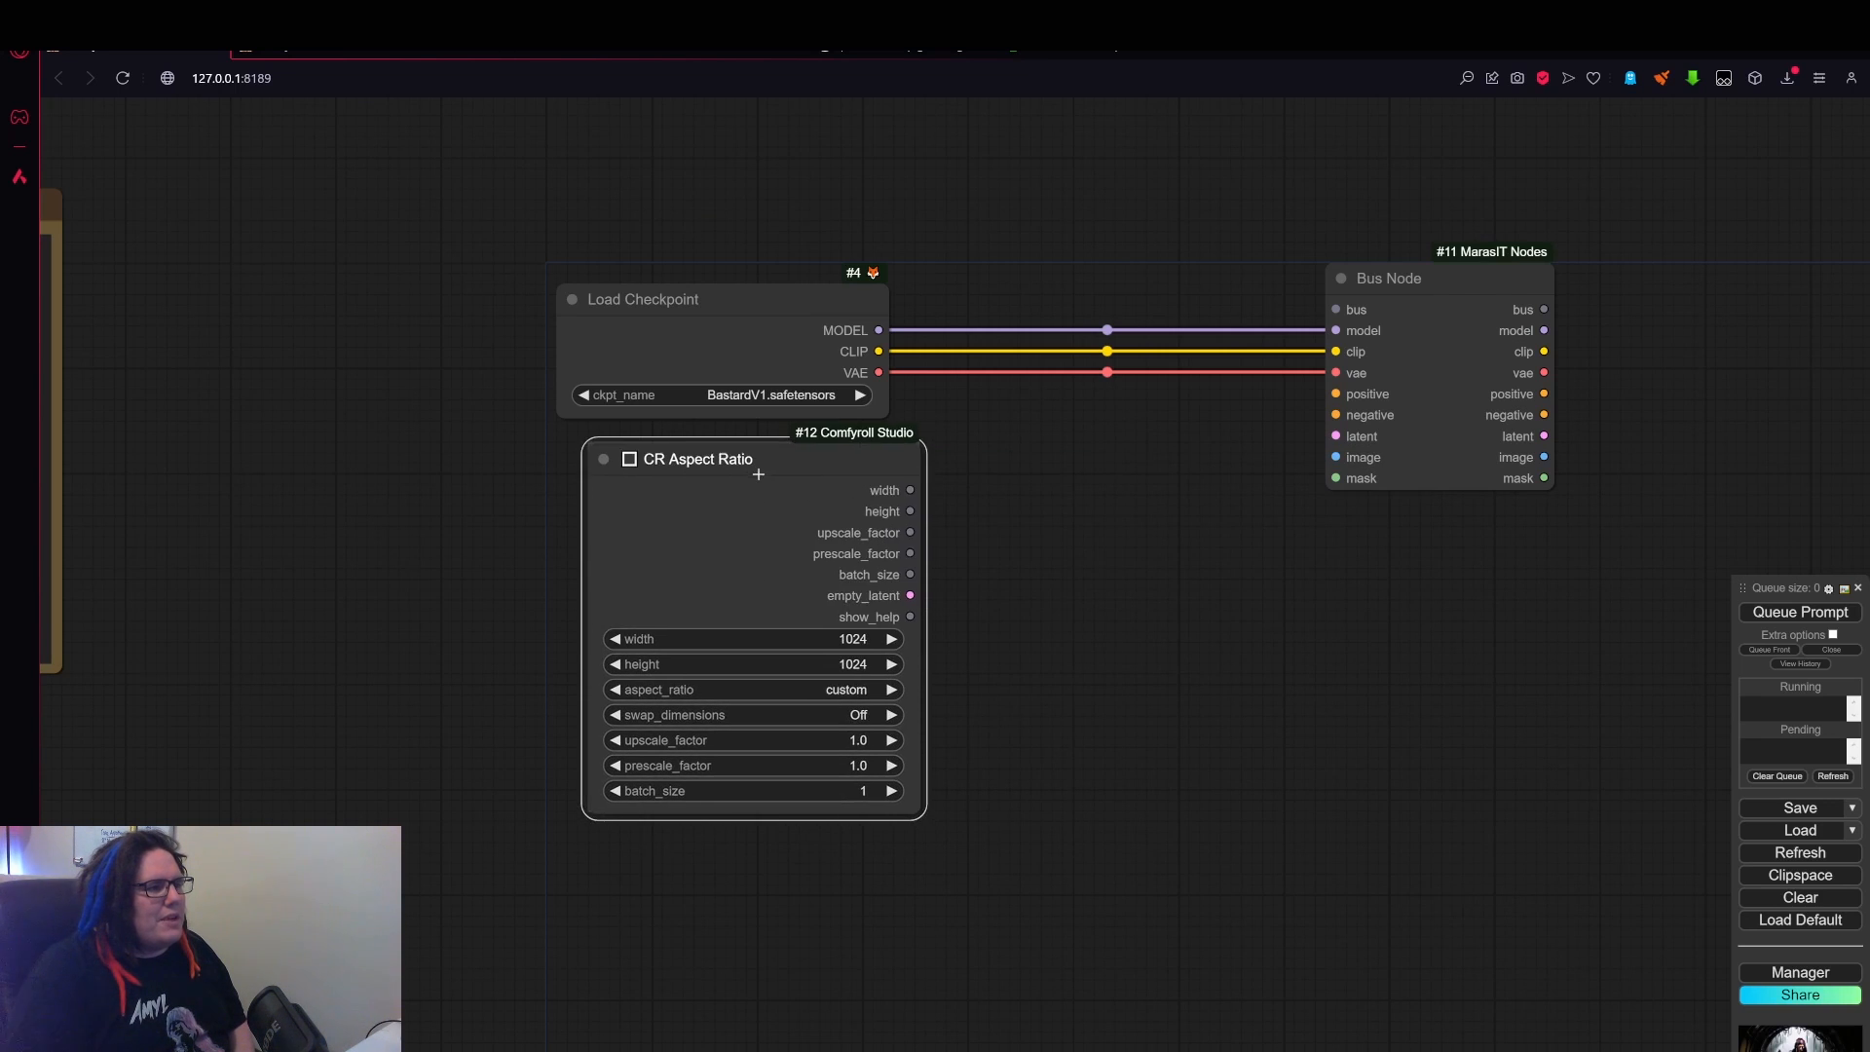
{"action": "left_click_drag", "start_coordinate": [758, 475], "coordinate": [741, 473]}
- Examine the CR Aspect Ratio node and its list of SD1.5 and SDXL aspect_ratio presets, keeping custom
{"action": "scroll", "coordinate": [1015, 614], "scroll_direction": "up", "scroll_amount": 3}
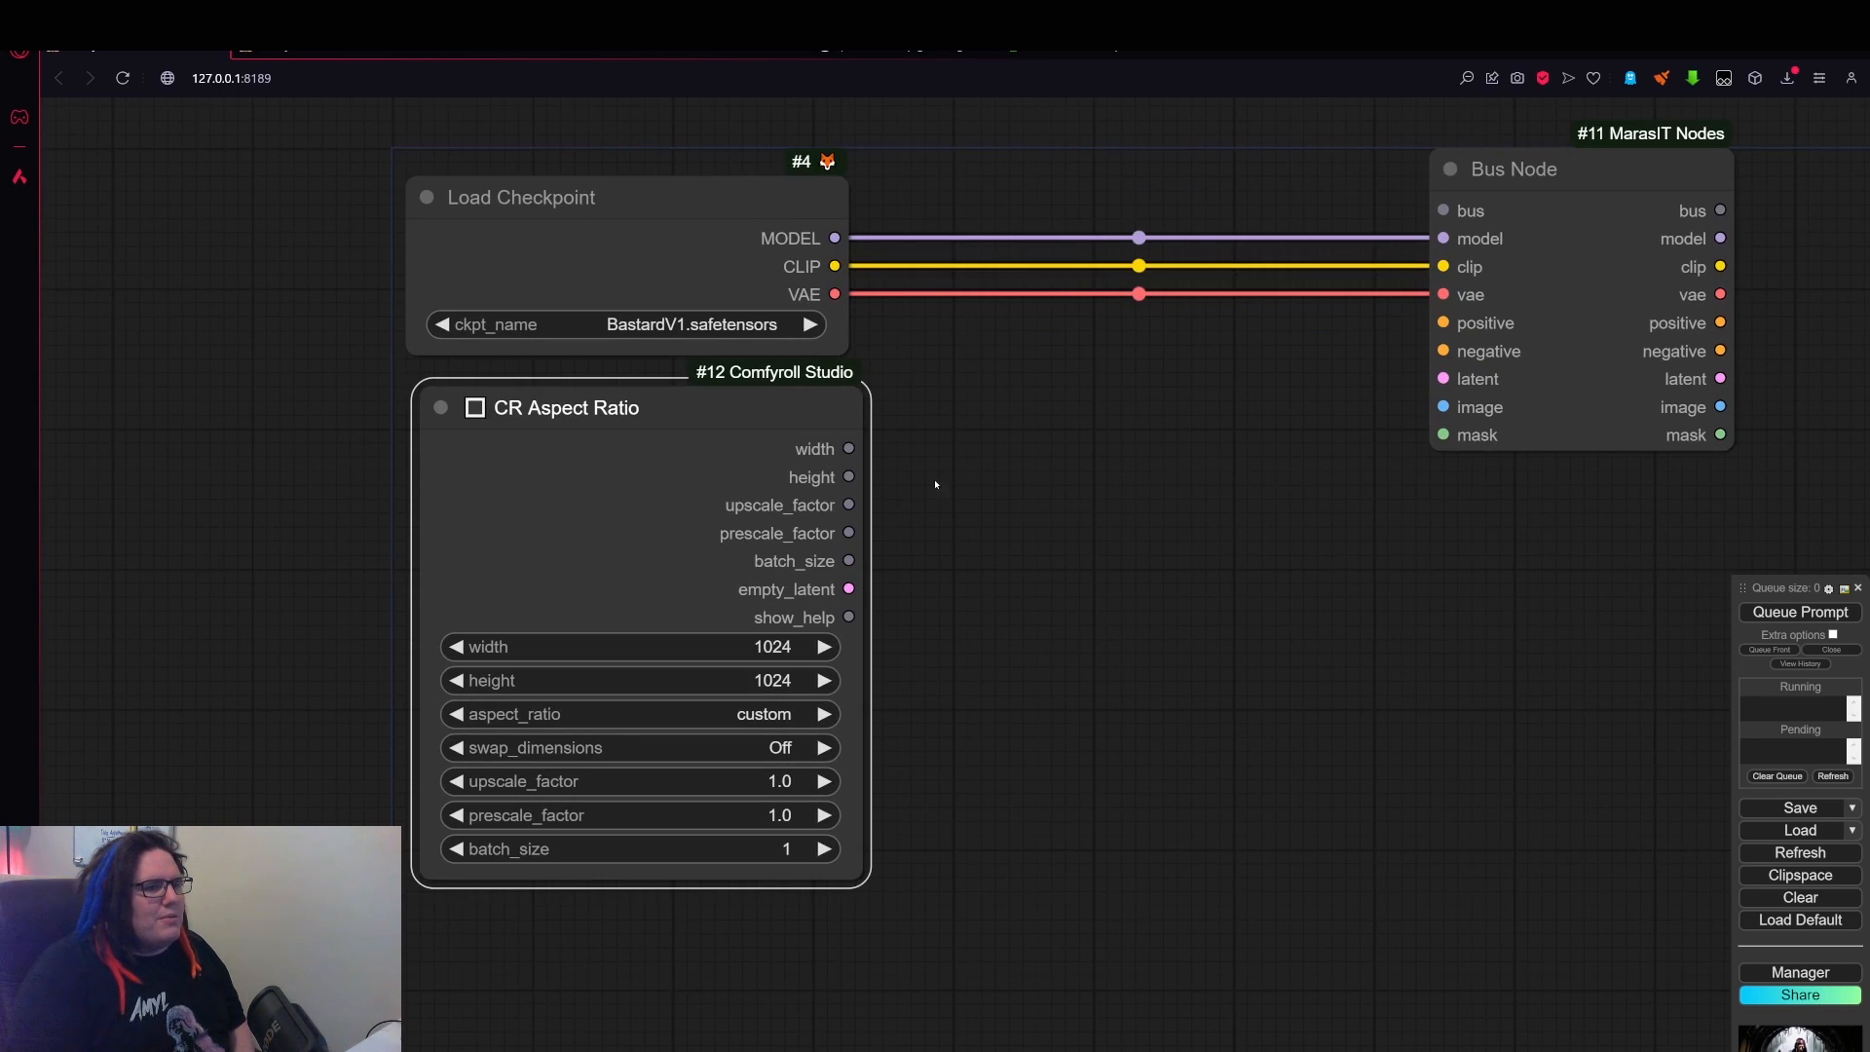
{"action": "scroll", "coordinate": [852, 467], "scroll_direction": "up", "scroll_amount": 4}
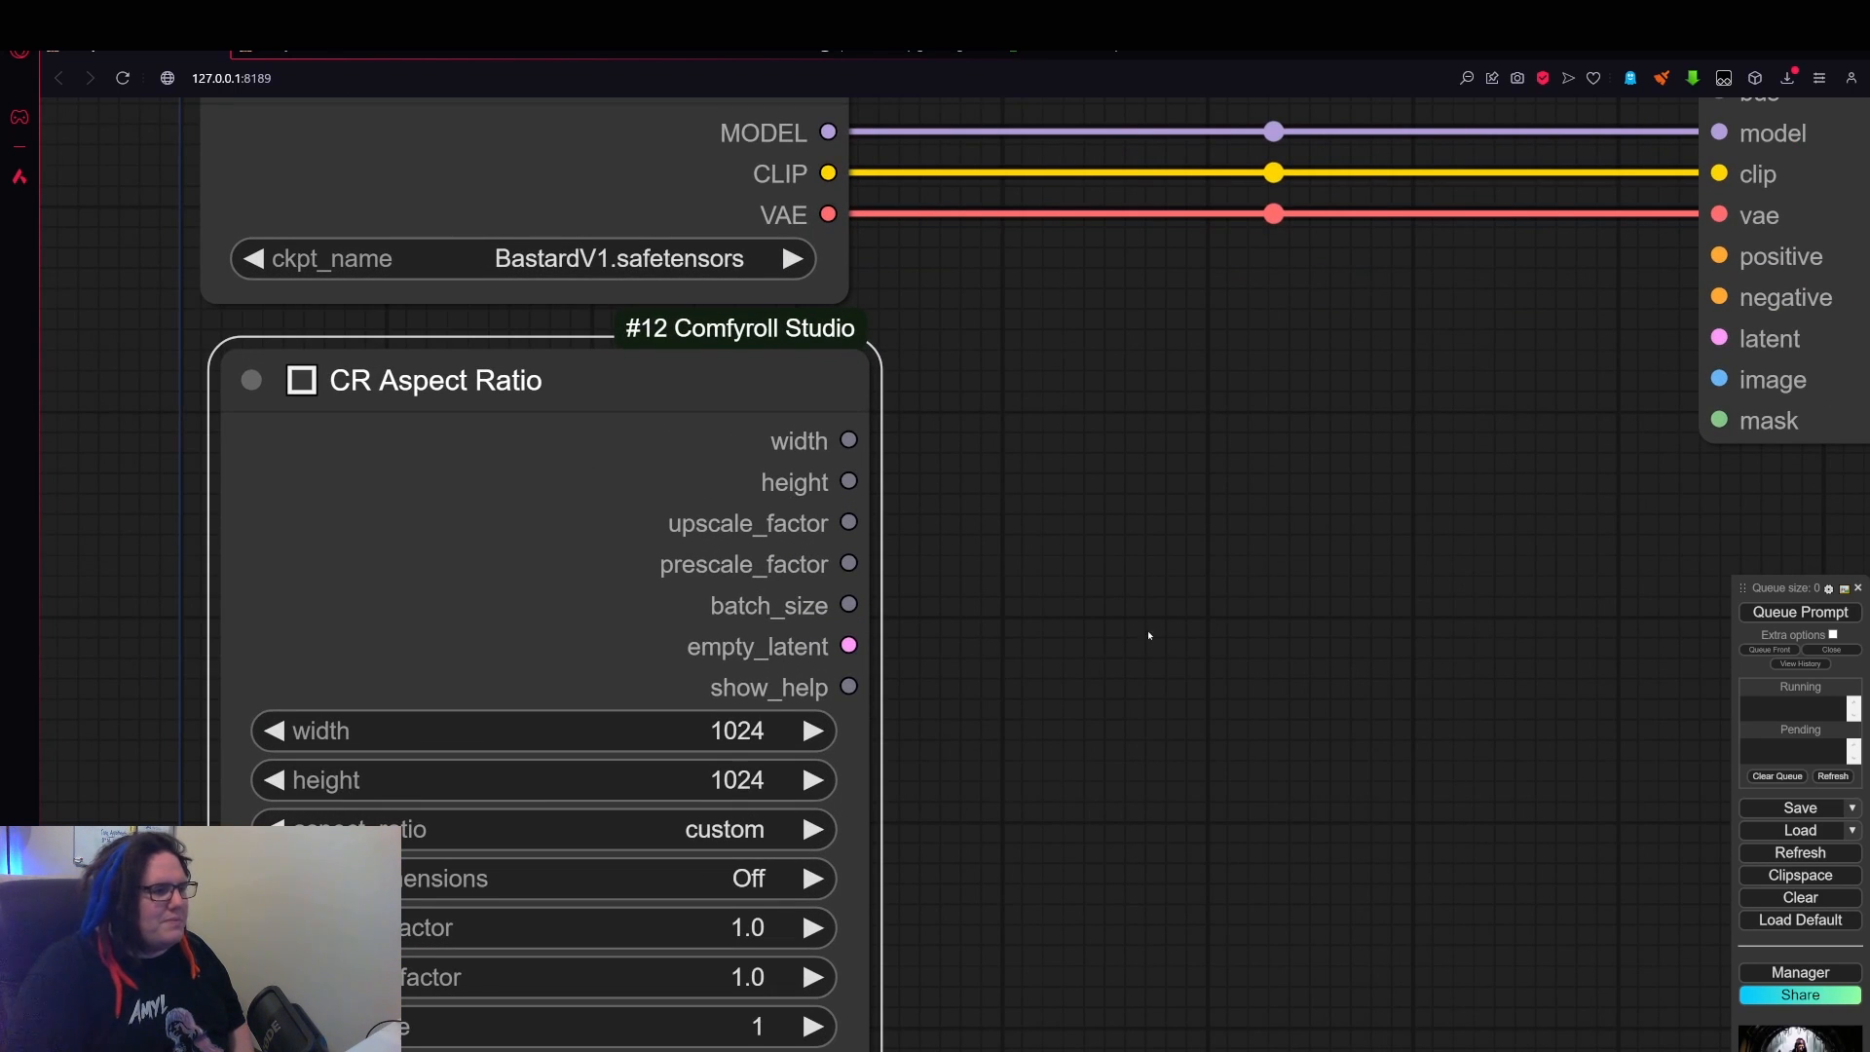
{"action": "left_click_drag", "start_coordinate": [1001, 575], "coordinate": [1029, 428]}
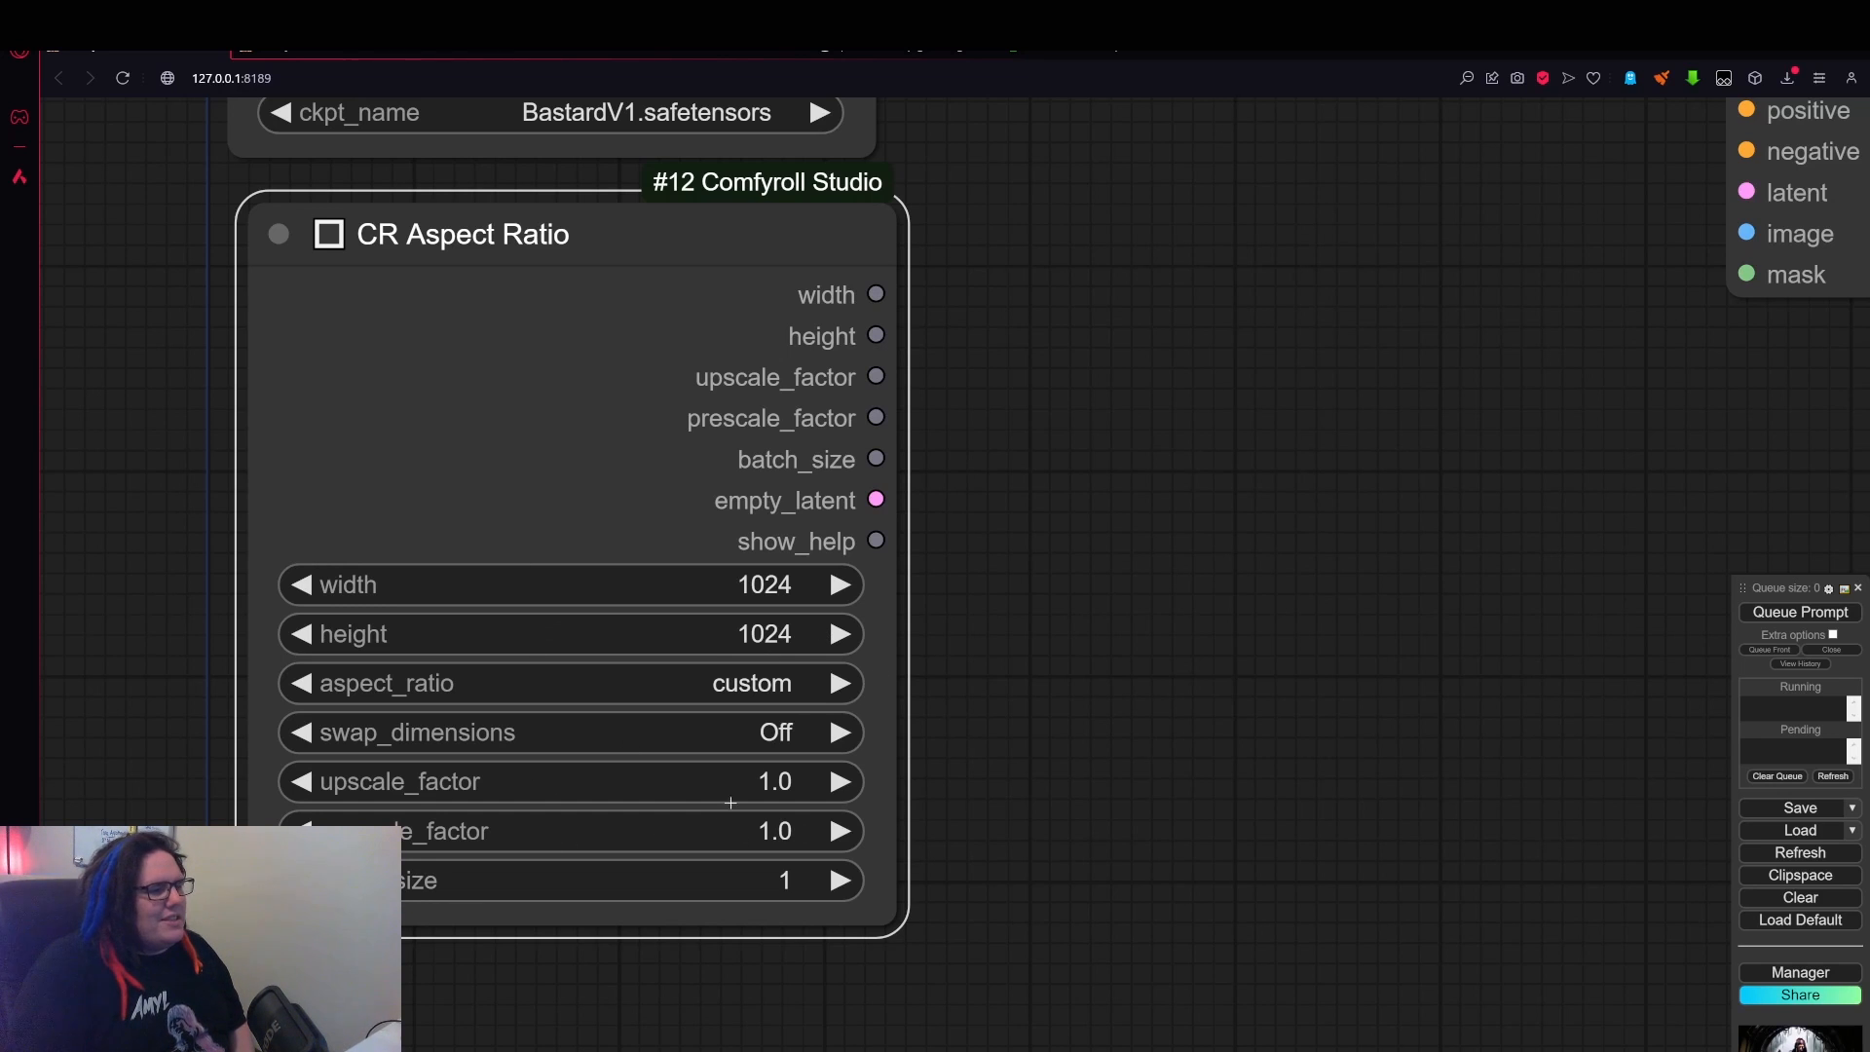
{"action": "left_click", "coordinate": [557, 691]}
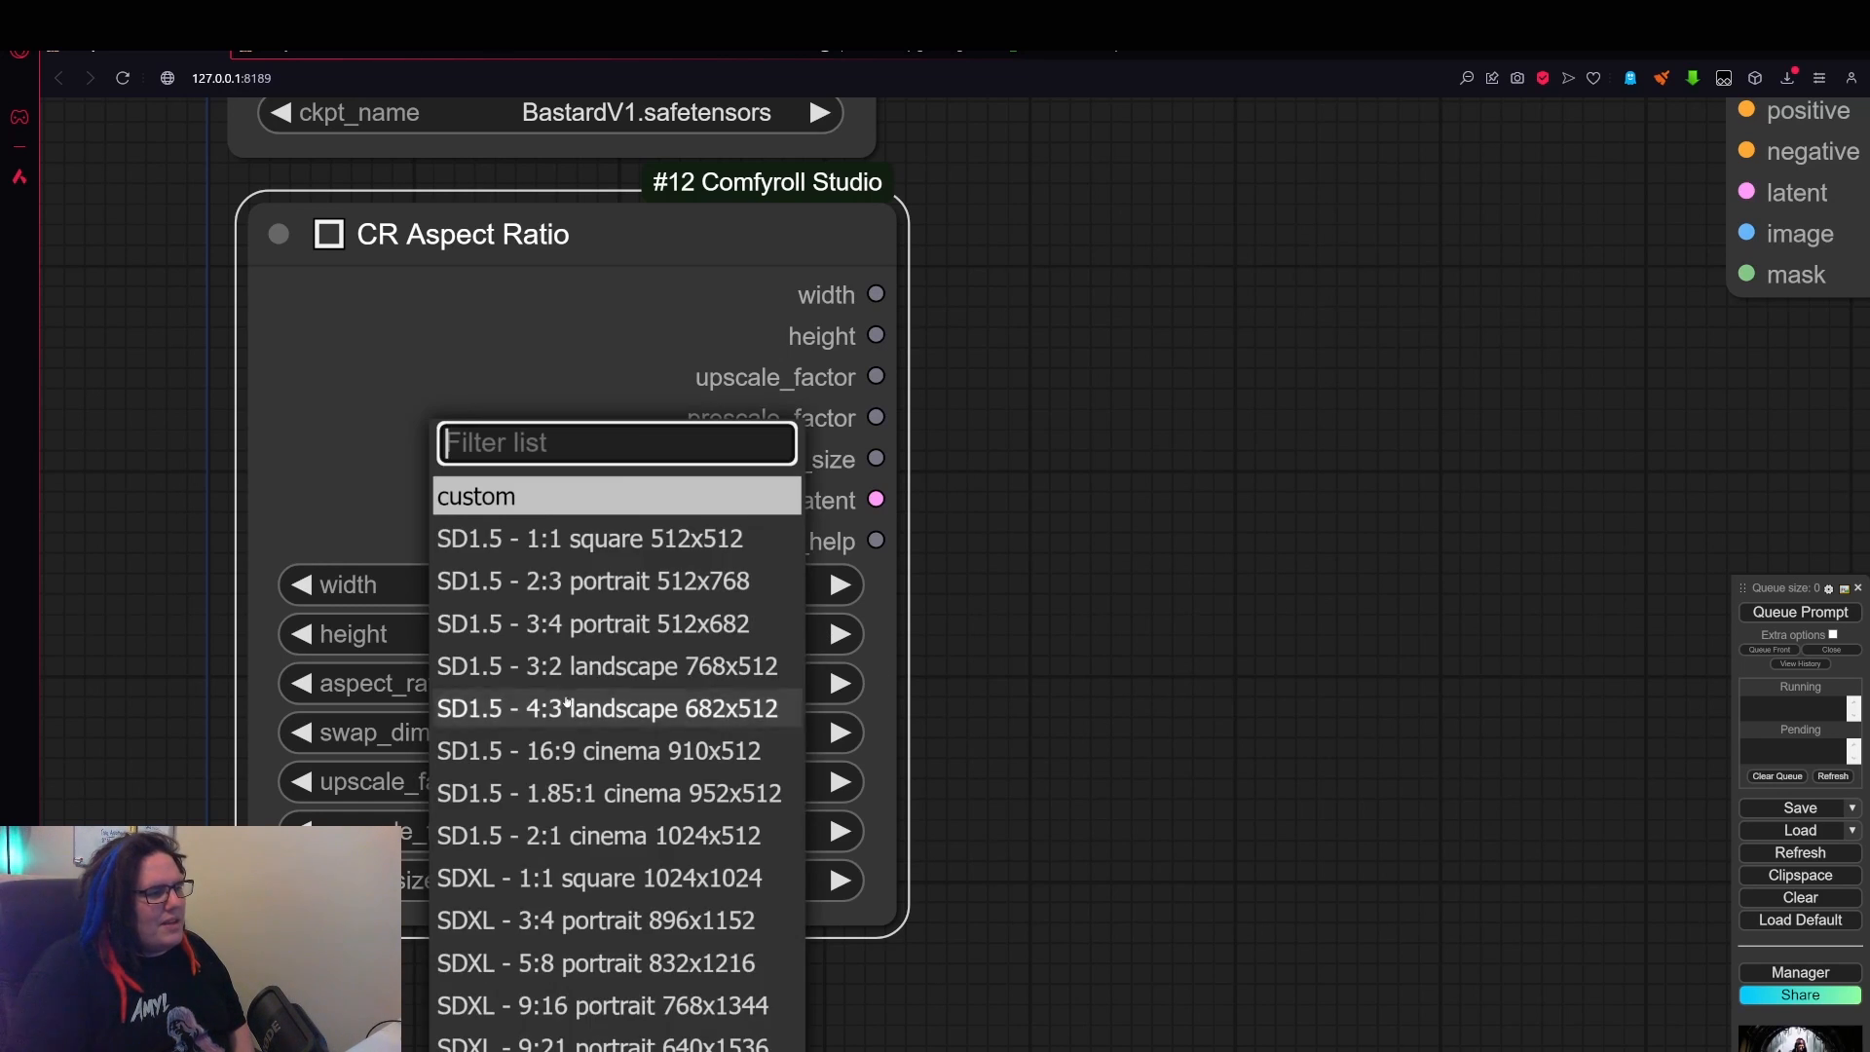
{"action": "scroll", "coordinate": [633, 964], "scroll_direction": "up", "scroll_amount": 1}
{"action": "scroll", "coordinate": [633, 925], "scroll_direction": "down", "scroll_amount": 3}
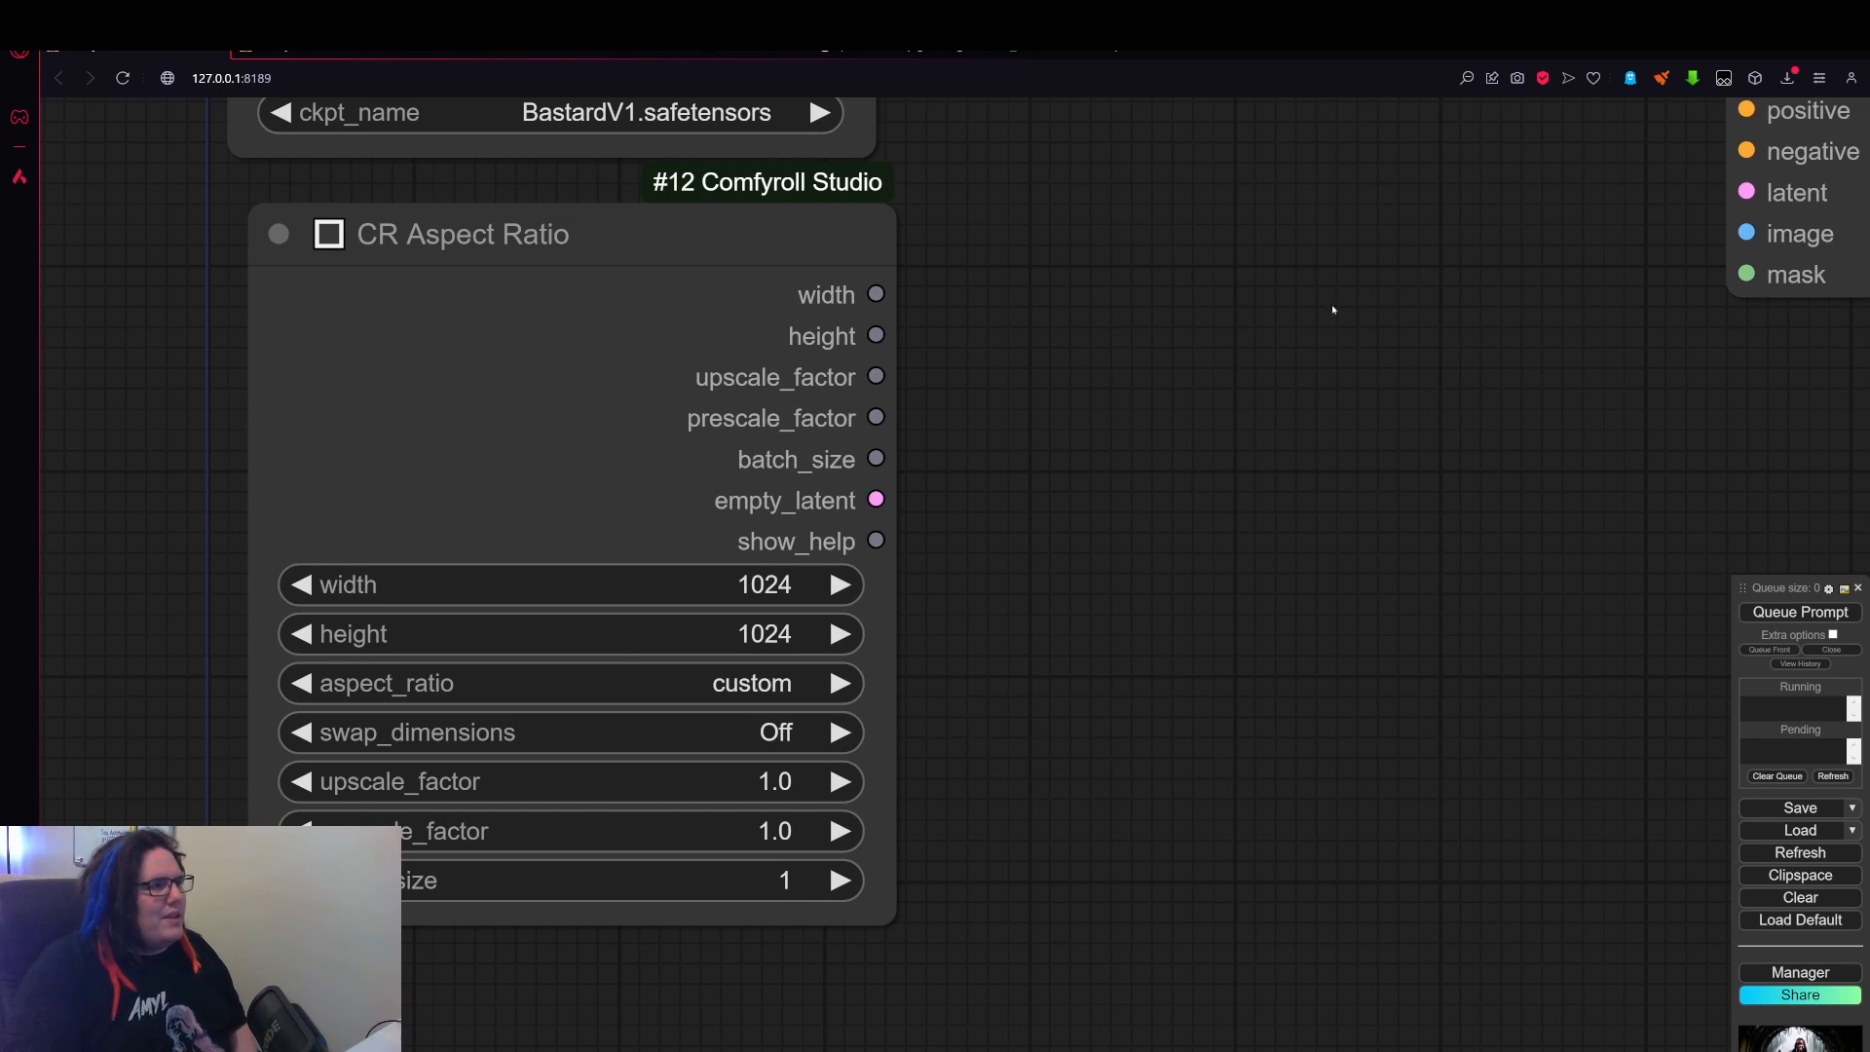
- Connect CR Aspect Ratio's empty_latent output to the Bus Node's latent input and move the Bus Node closer to the loader nodes
{"action": "scroll", "coordinate": [1331, 304], "scroll_direction": "down", "scroll_amount": 4}
{"action": "scroll", "coordinate": [998, 464], "scroll_direction": "down", "scroll_amount": 3}
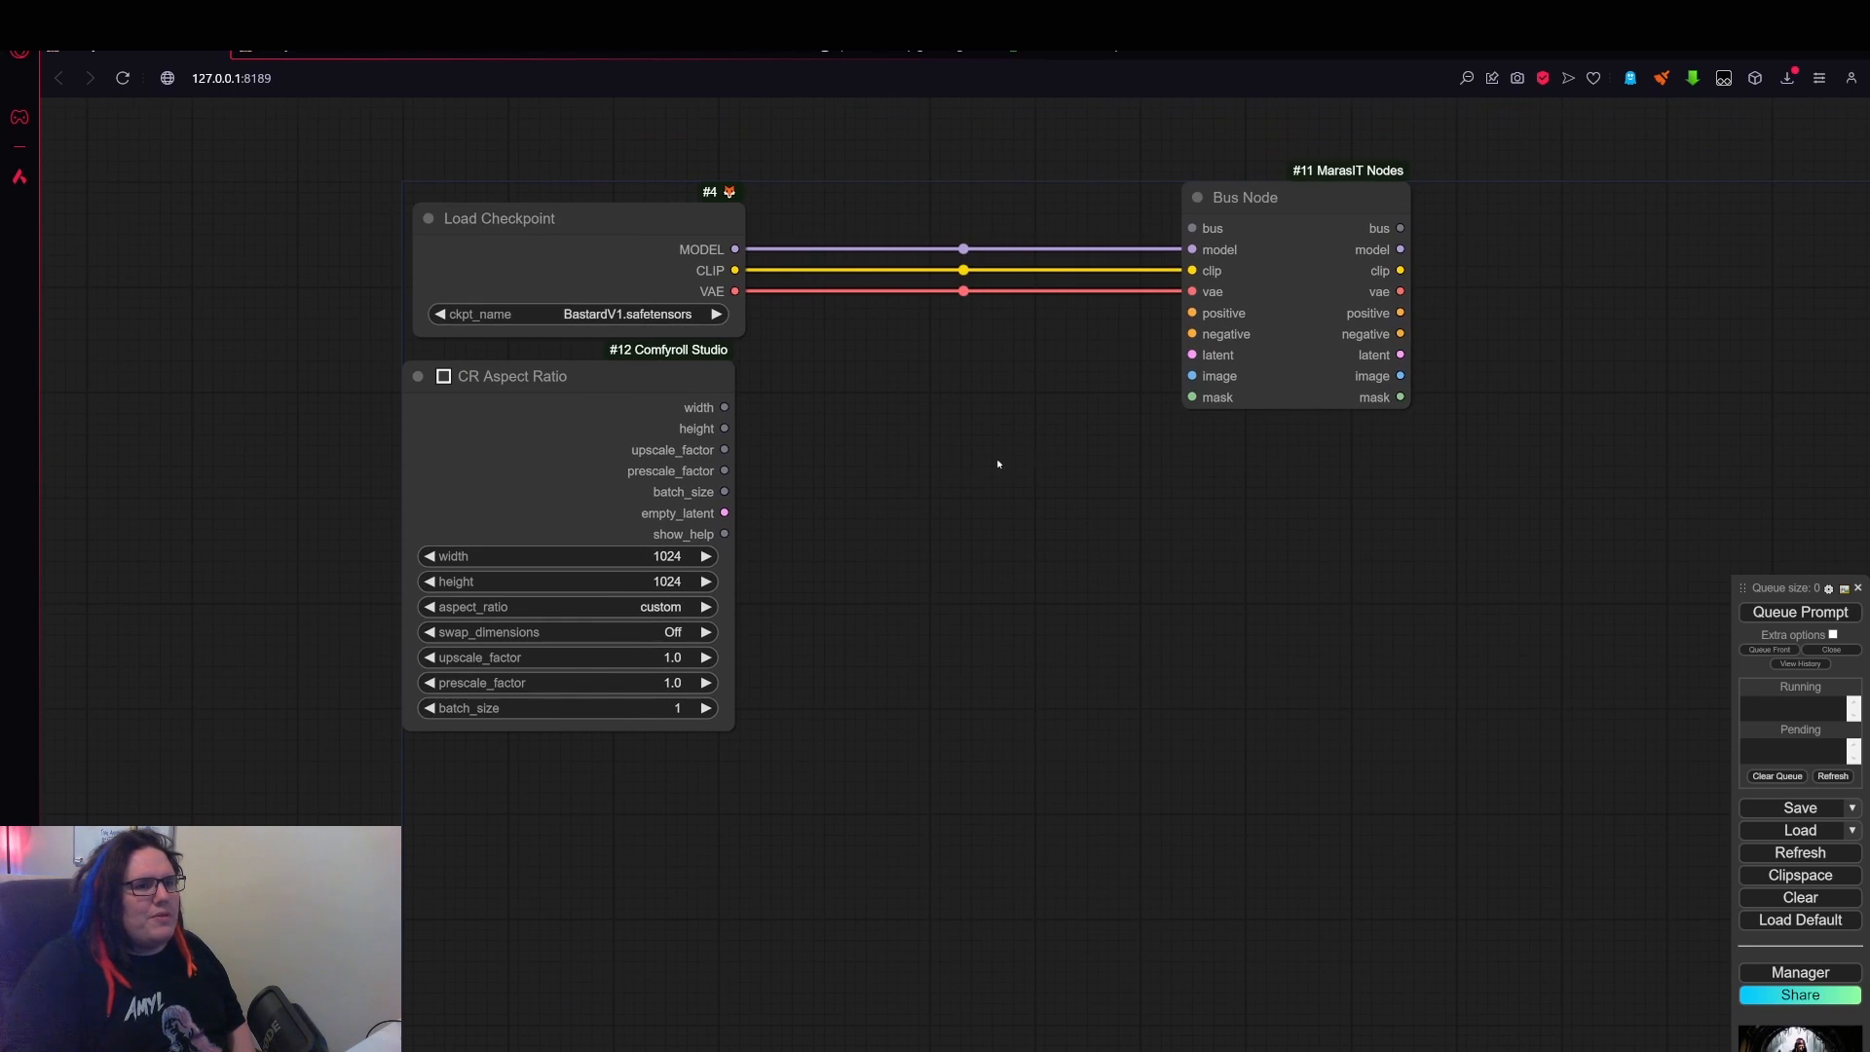
{"action": "left_click_drag", "start_coordinate": [859, 462], "coordinate": [855, 578]}
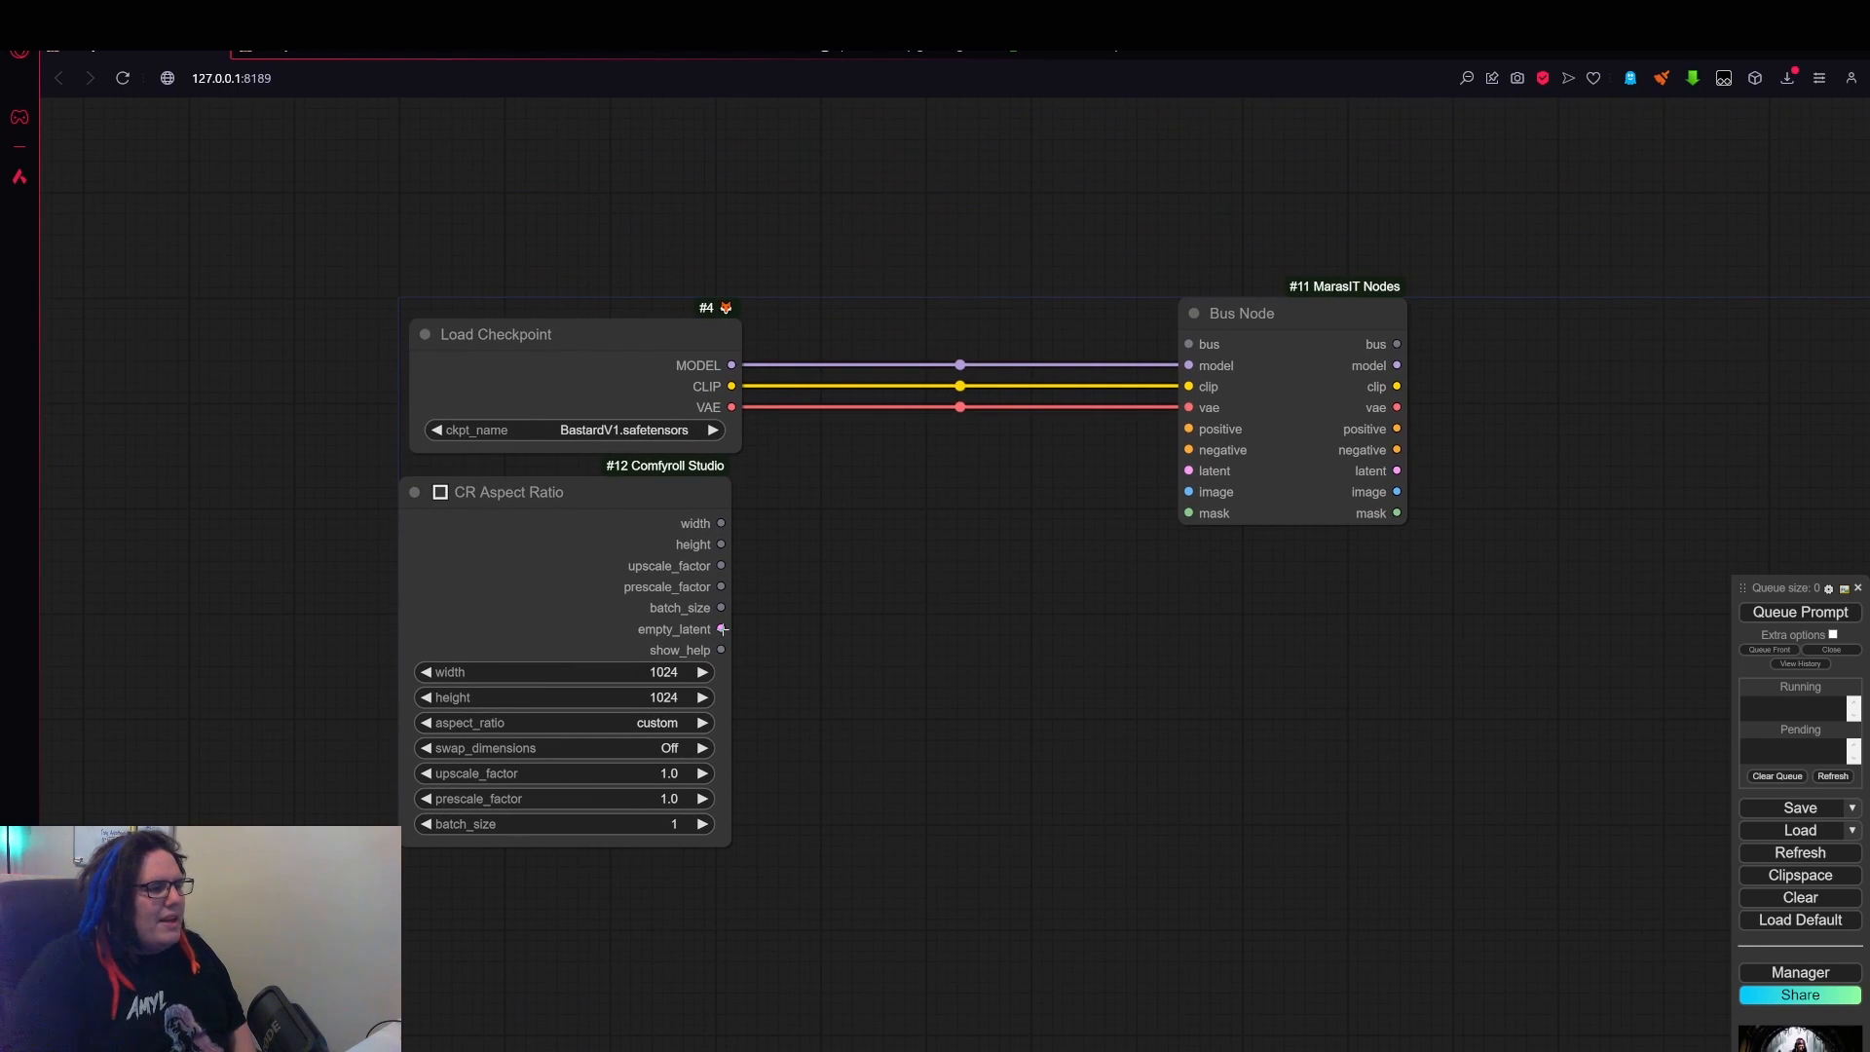
{"action": "left_click_drag", "start_coordinate": [721, 629], "coordinate": [1189, 471]}
{"action": "left_click_drag", "start_coordinate": [1292, 307], "coordinate": [1044, 307]}
{"action": "left_click_drag", "start_coordinate": [1019, 671], "coordinate": [1120, 676]}
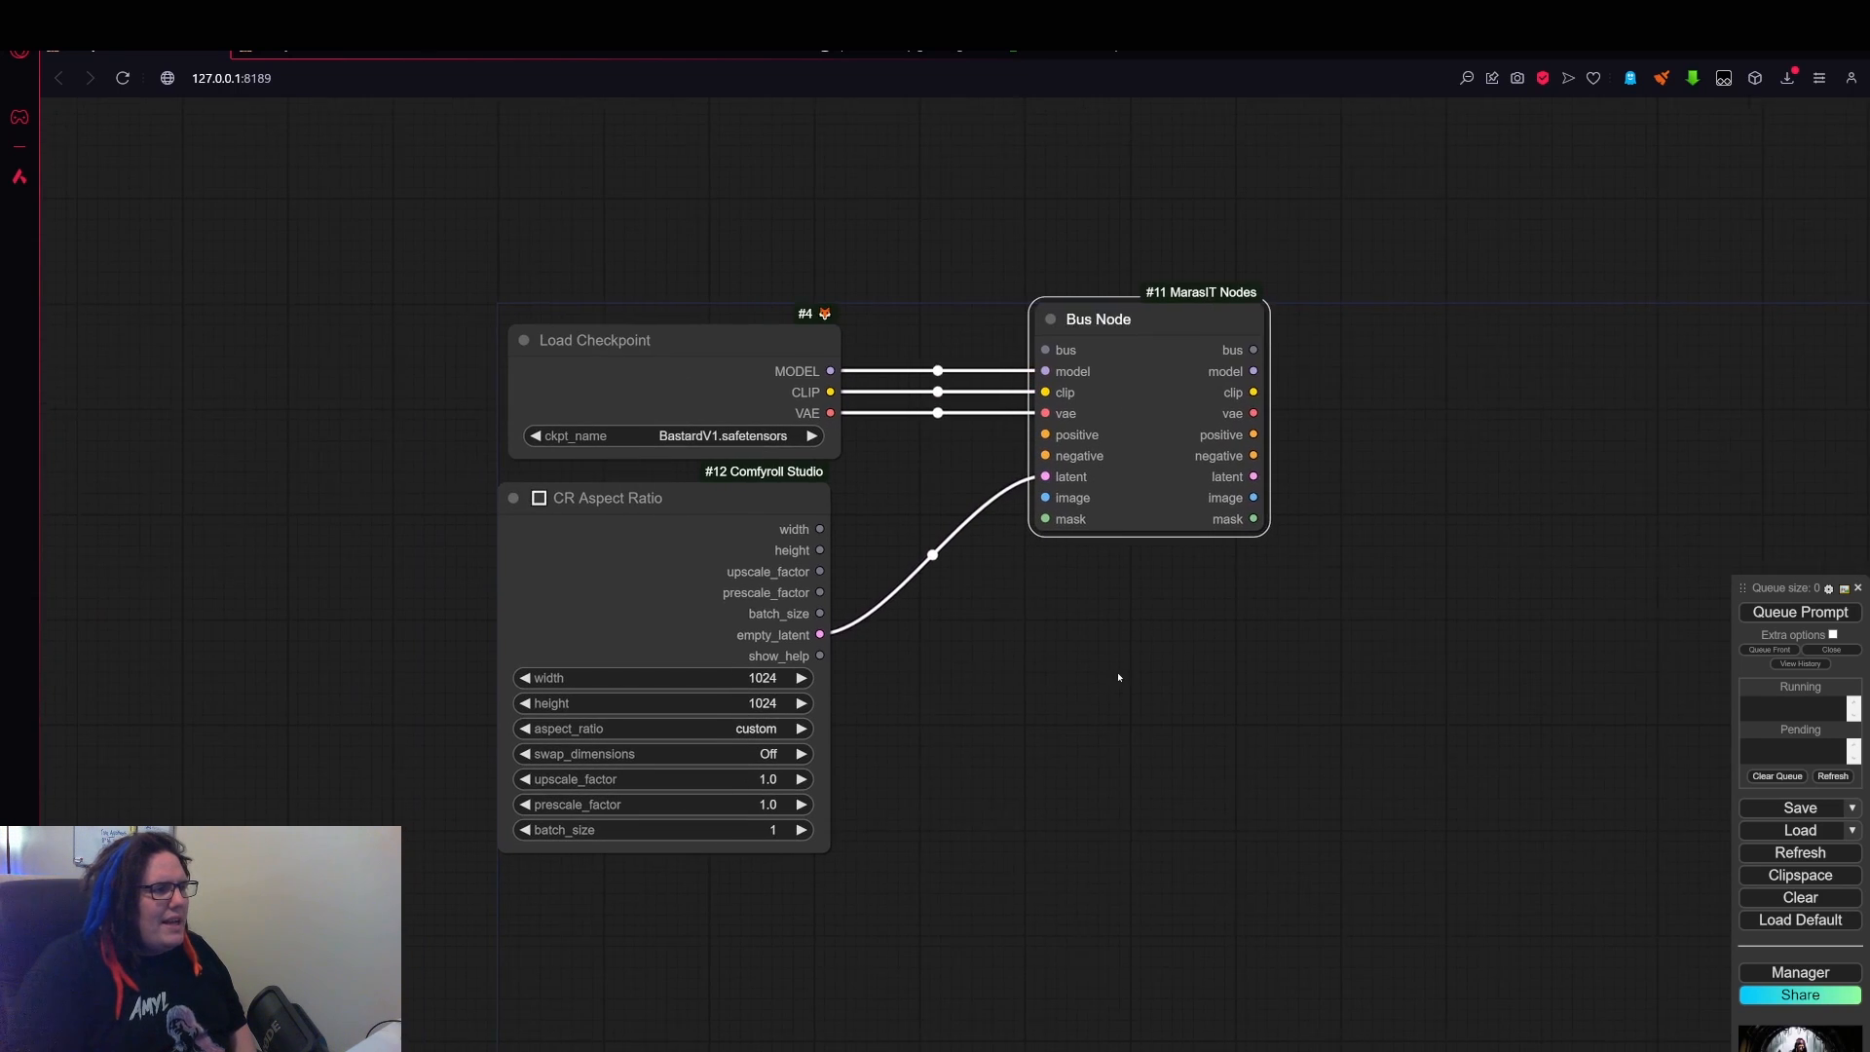
- Look through the checkpoint files available in Load Checkpoint, keeping BastardV1.safetensors
{"action": "scroll", "coordinate": [979, 586], "scroll_direction": "up", "scroll_amount": 2}
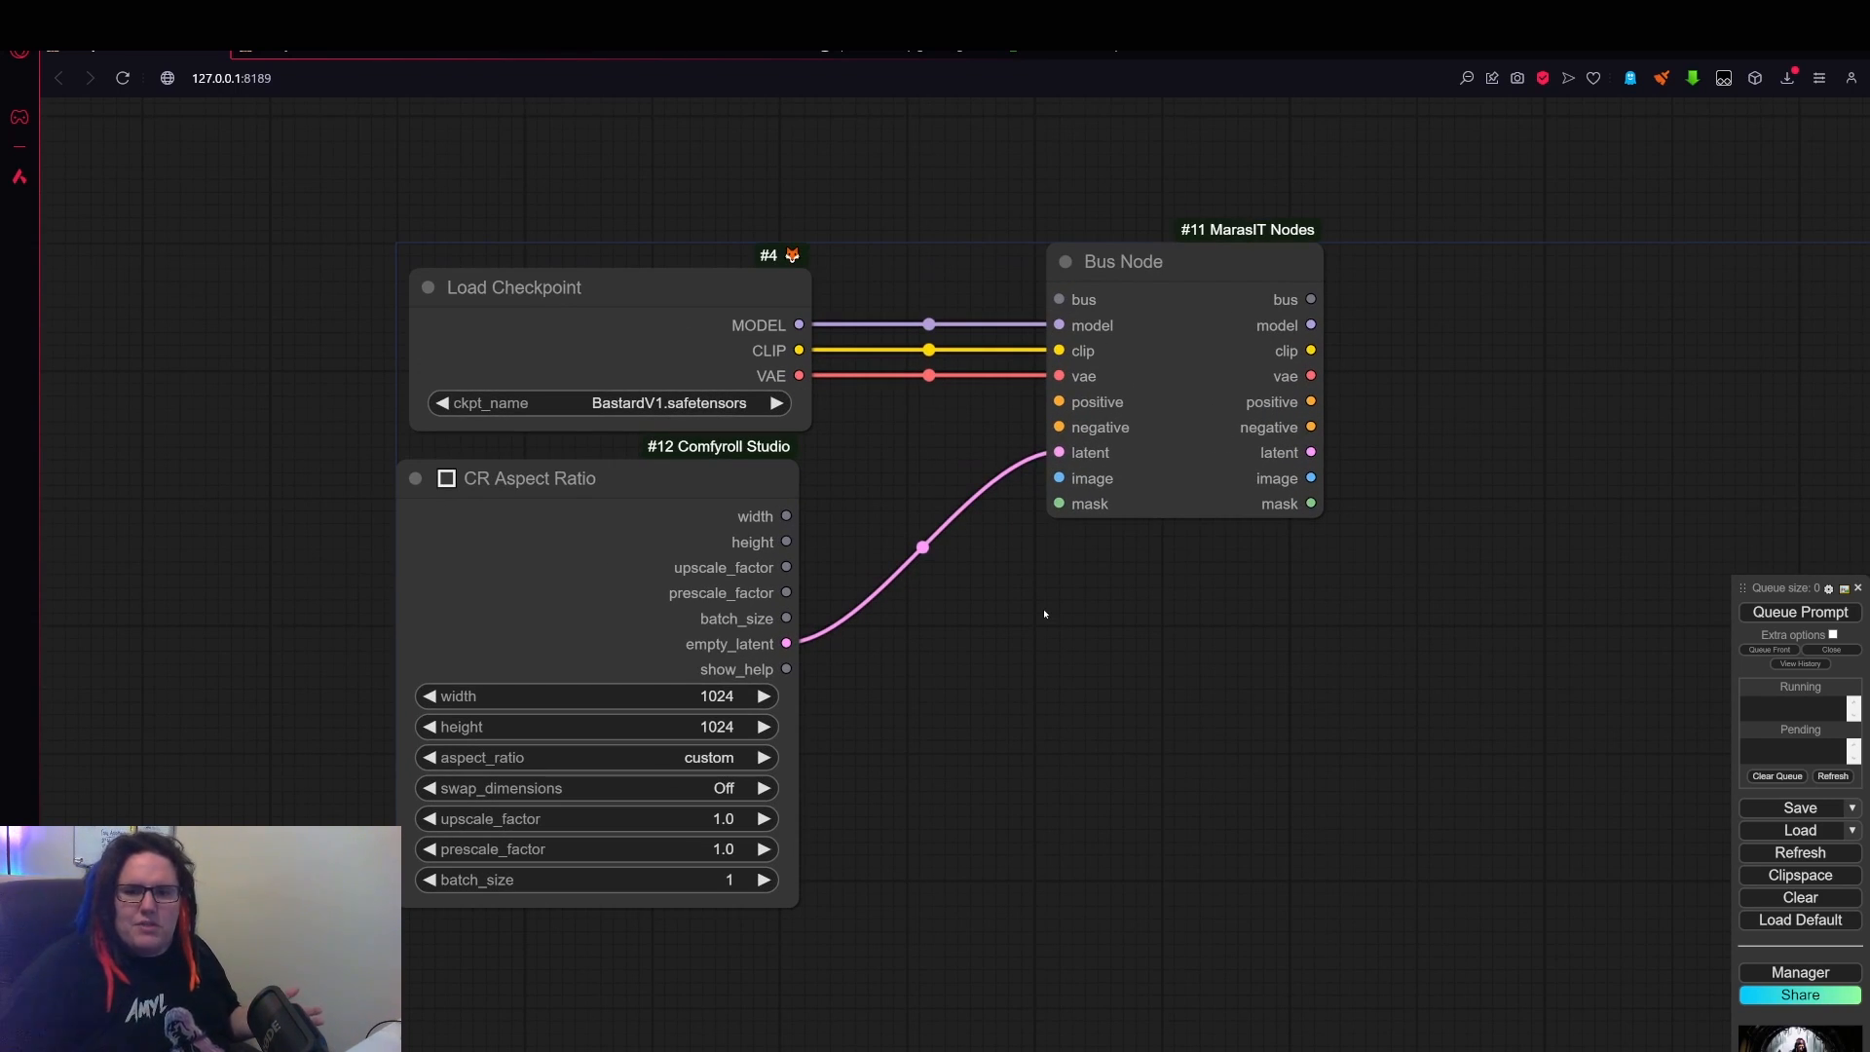
{"action": "left_click", "coordinate": [721, 403]}
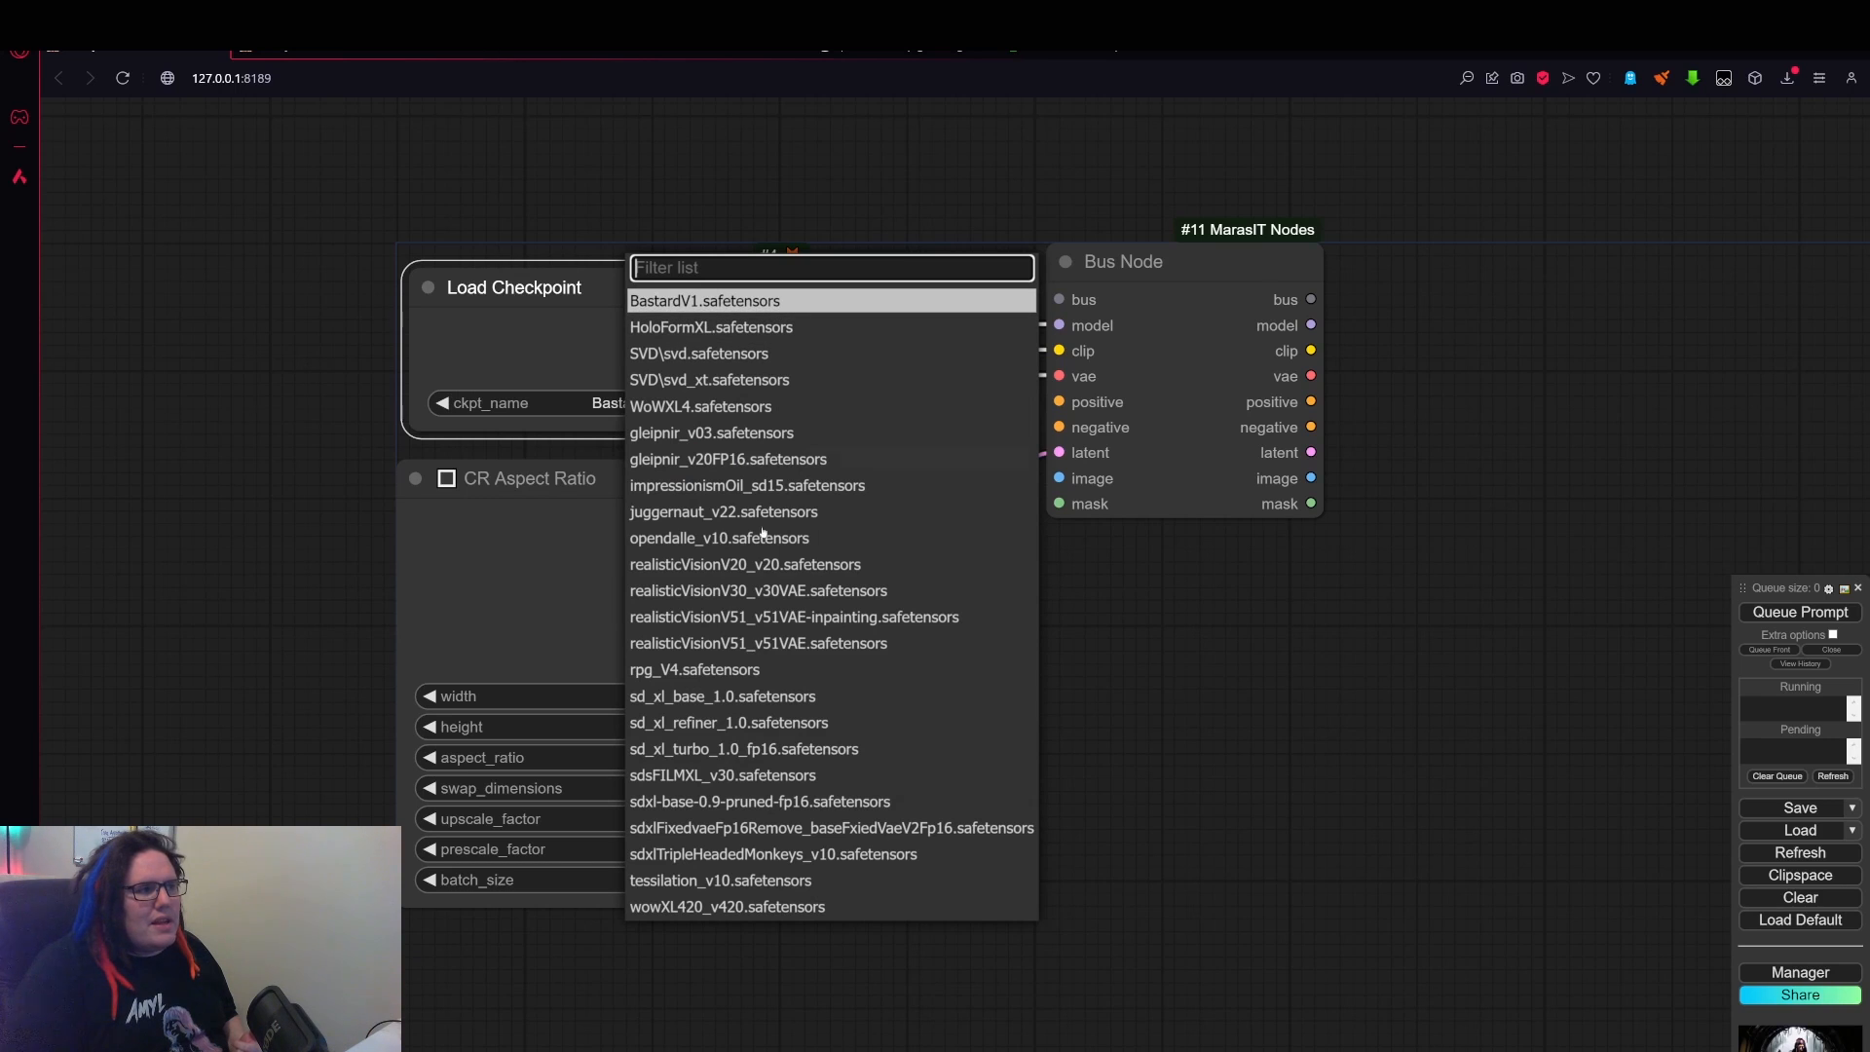
{"action": "left_click", "coordinate": [1224, 743]}
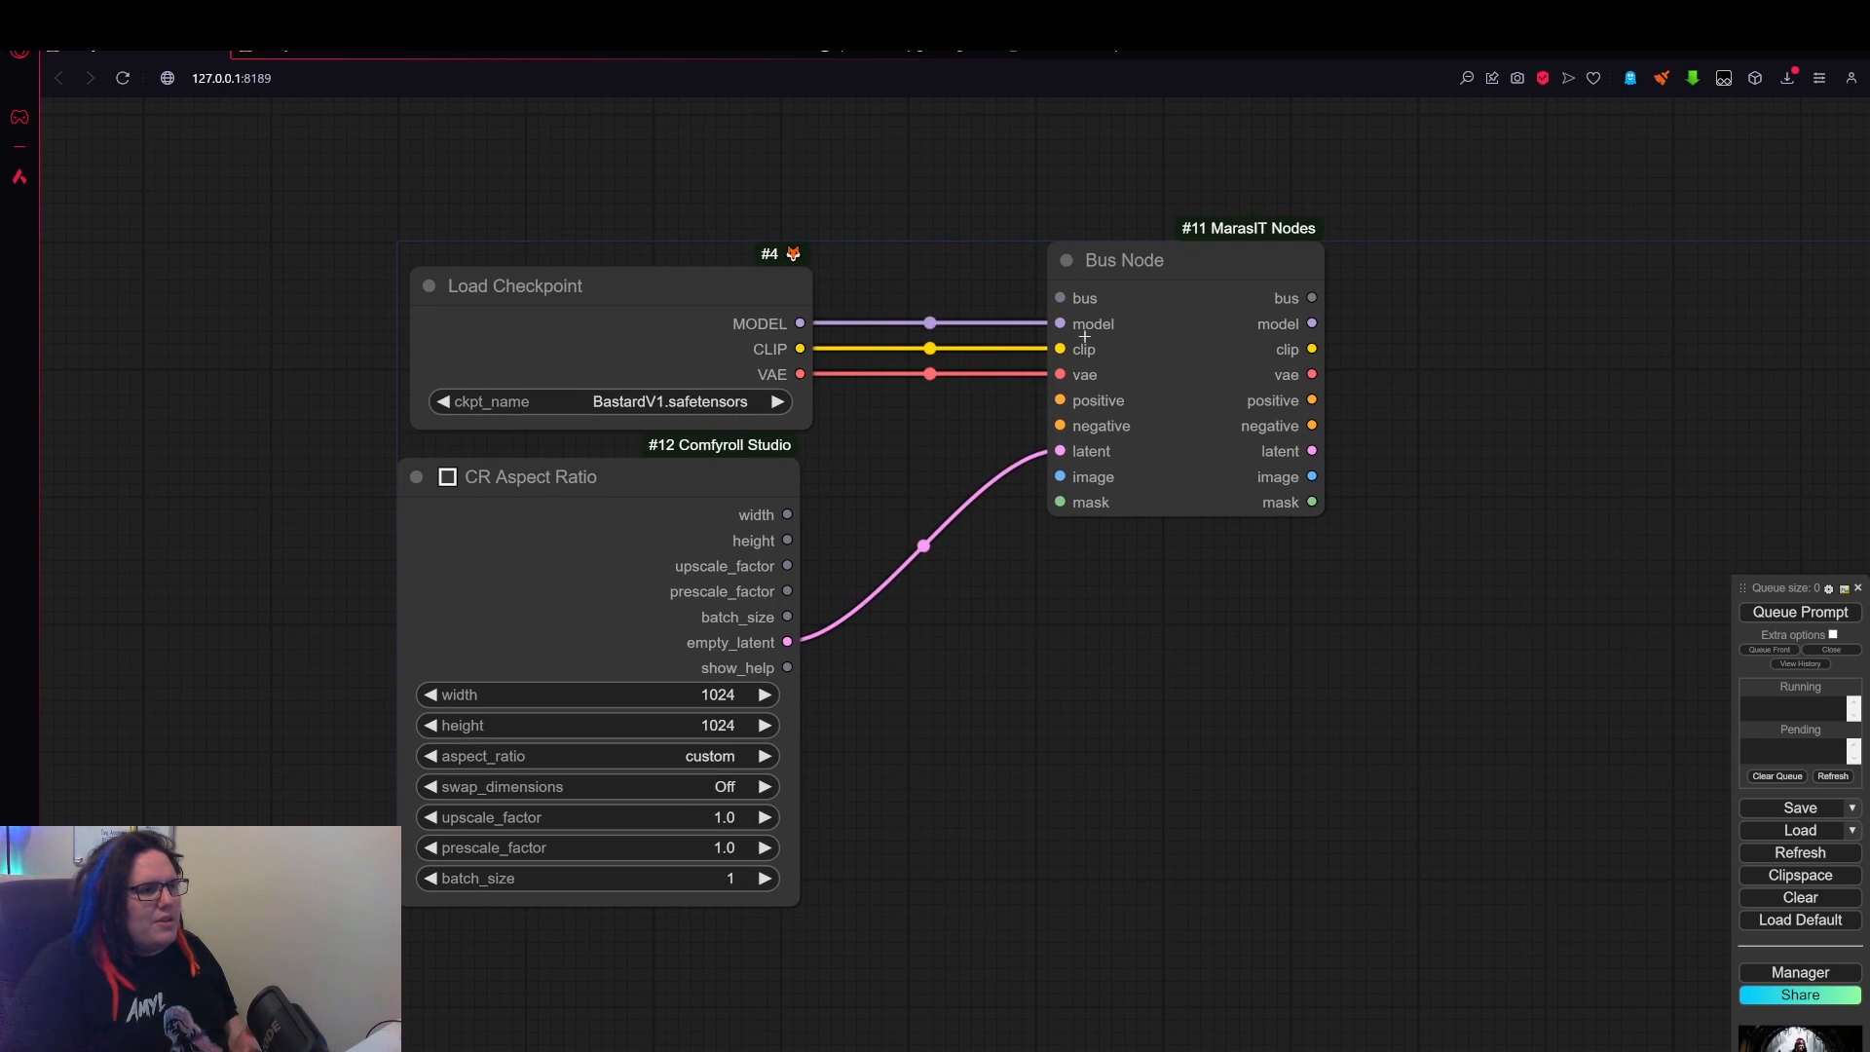
- Add a Load VAE node below the Bus Node and set its vae_name to sdxl_vae.safetensors
{"action": "double_click", "coordinate": [994, 582]}
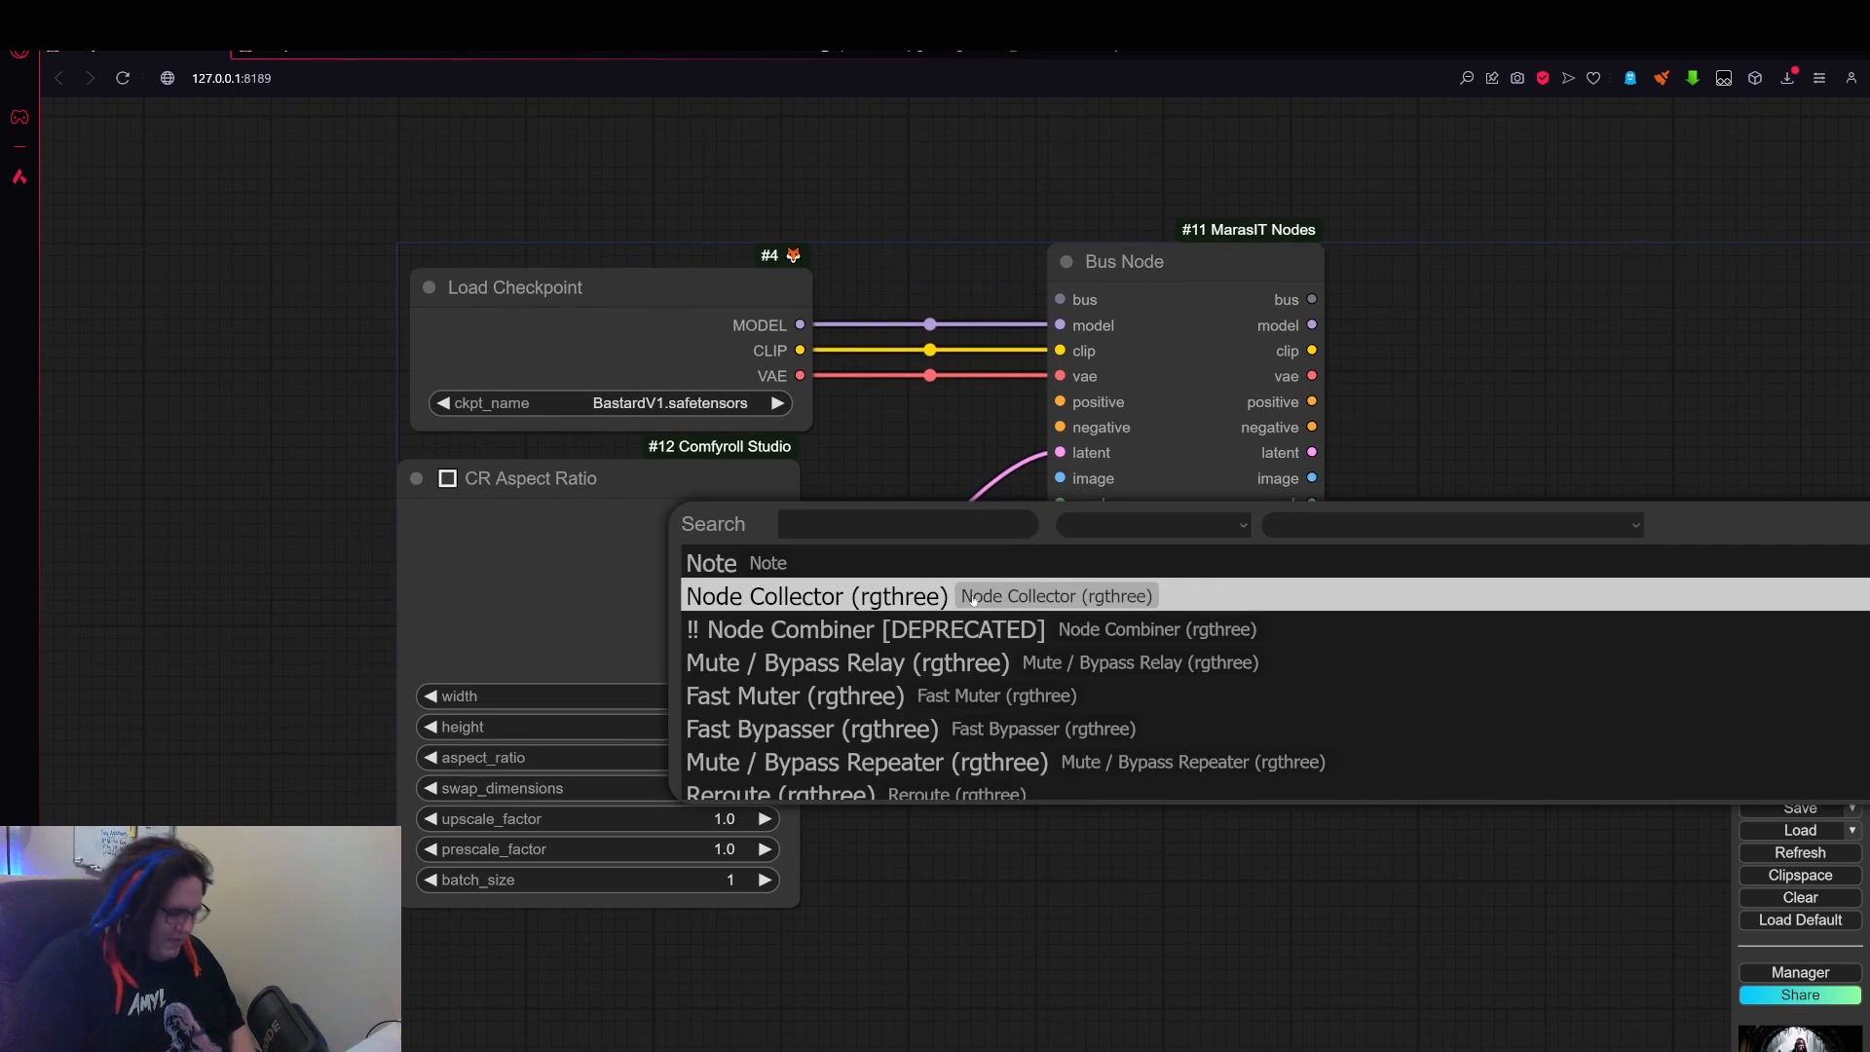
{"action": "type", "text": "vae"}
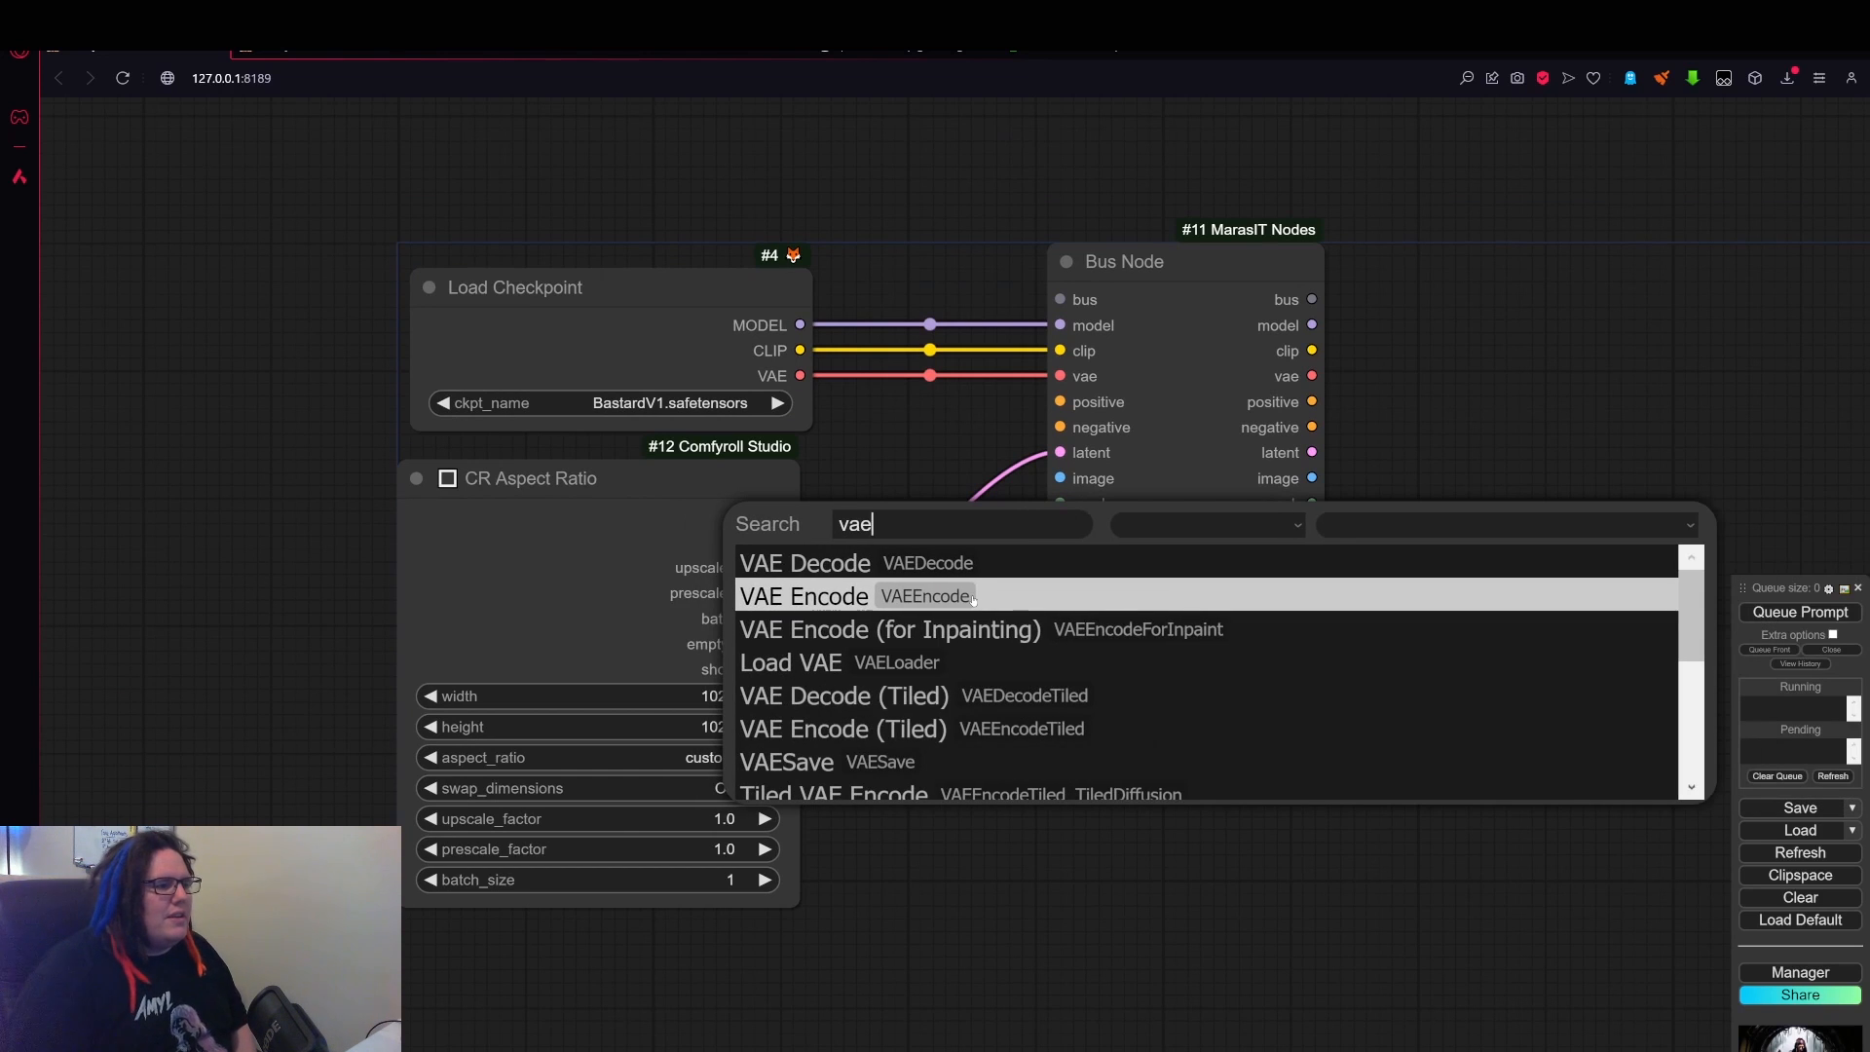
{"action": "left_click", "coordinate": [924, 672]}
{"action": "scroll", "coordinate": [1168, 588], "scroll_direction": "up", "scroll_amount": 1}
{"action": "left_click_drag", "start_coordinate": [1121, 571], "coordinate": [1000, 629]}
{"action": "left_click", "coordinate": [1136, 656]}
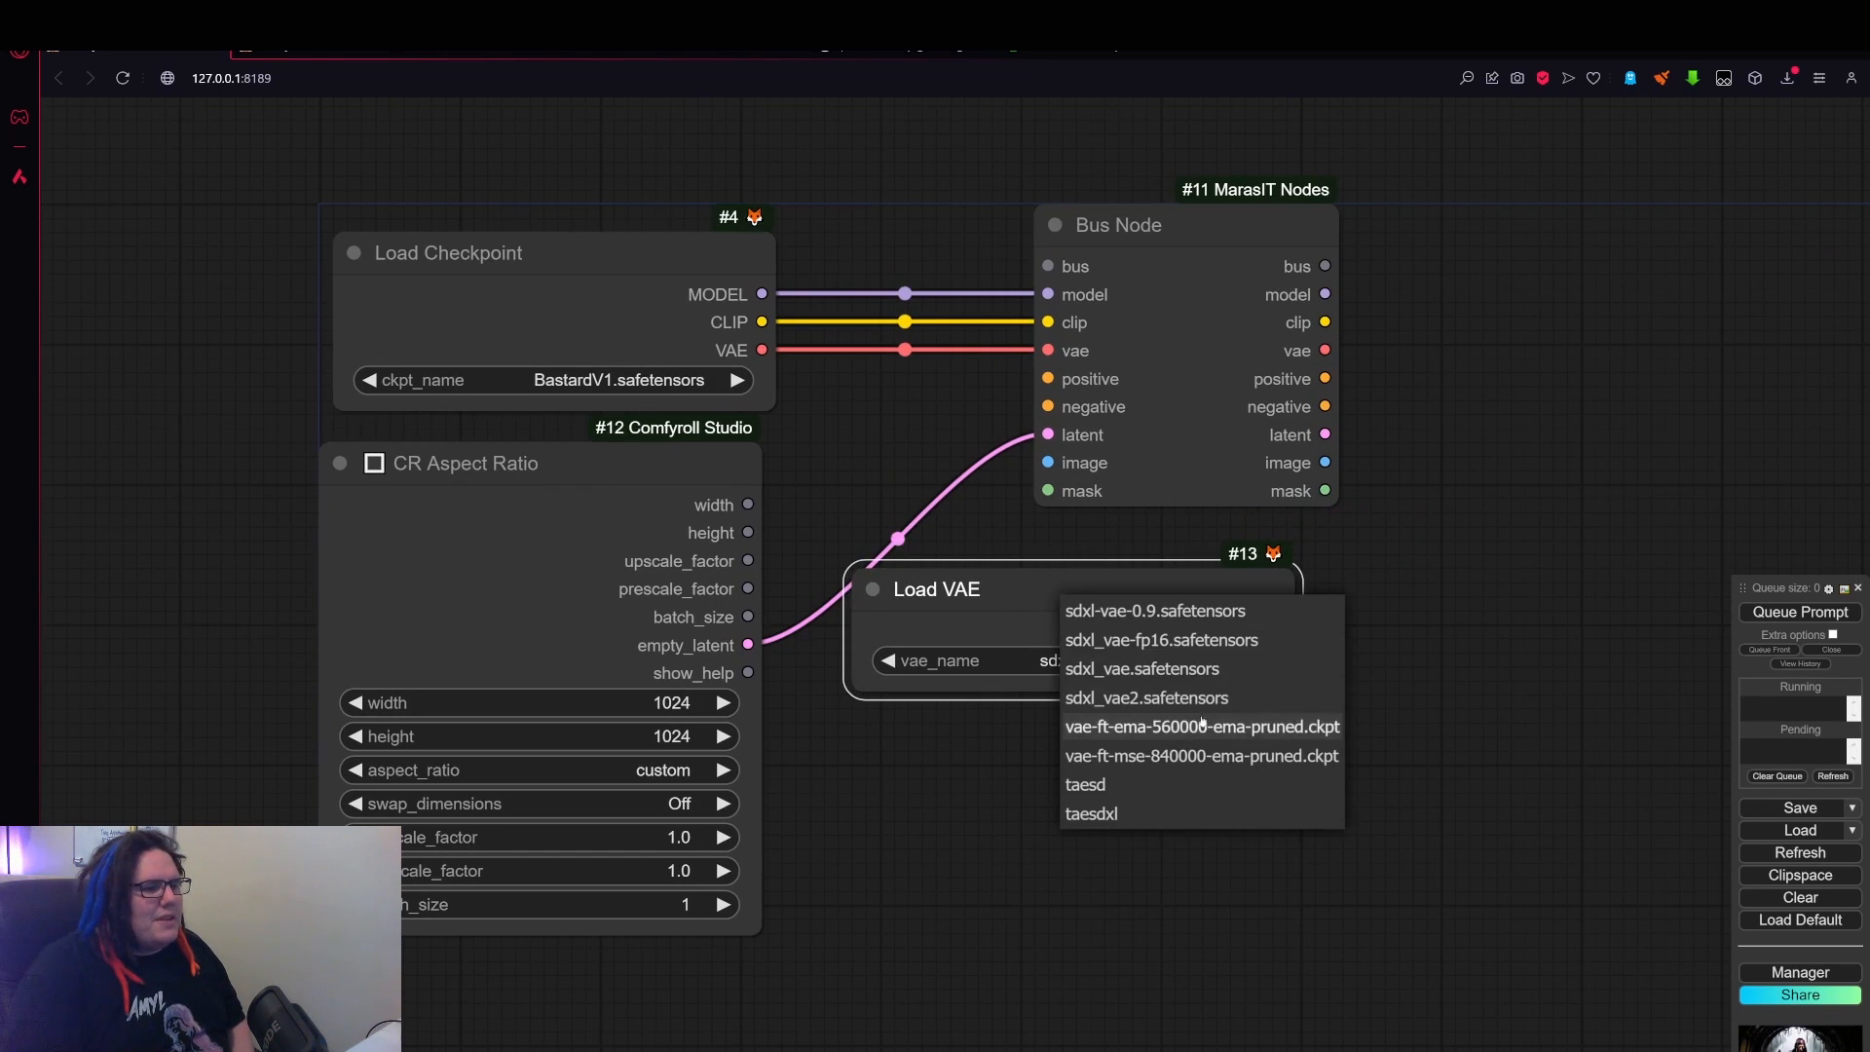
{"action": "left_click", "coordinate": [1203, 663]}
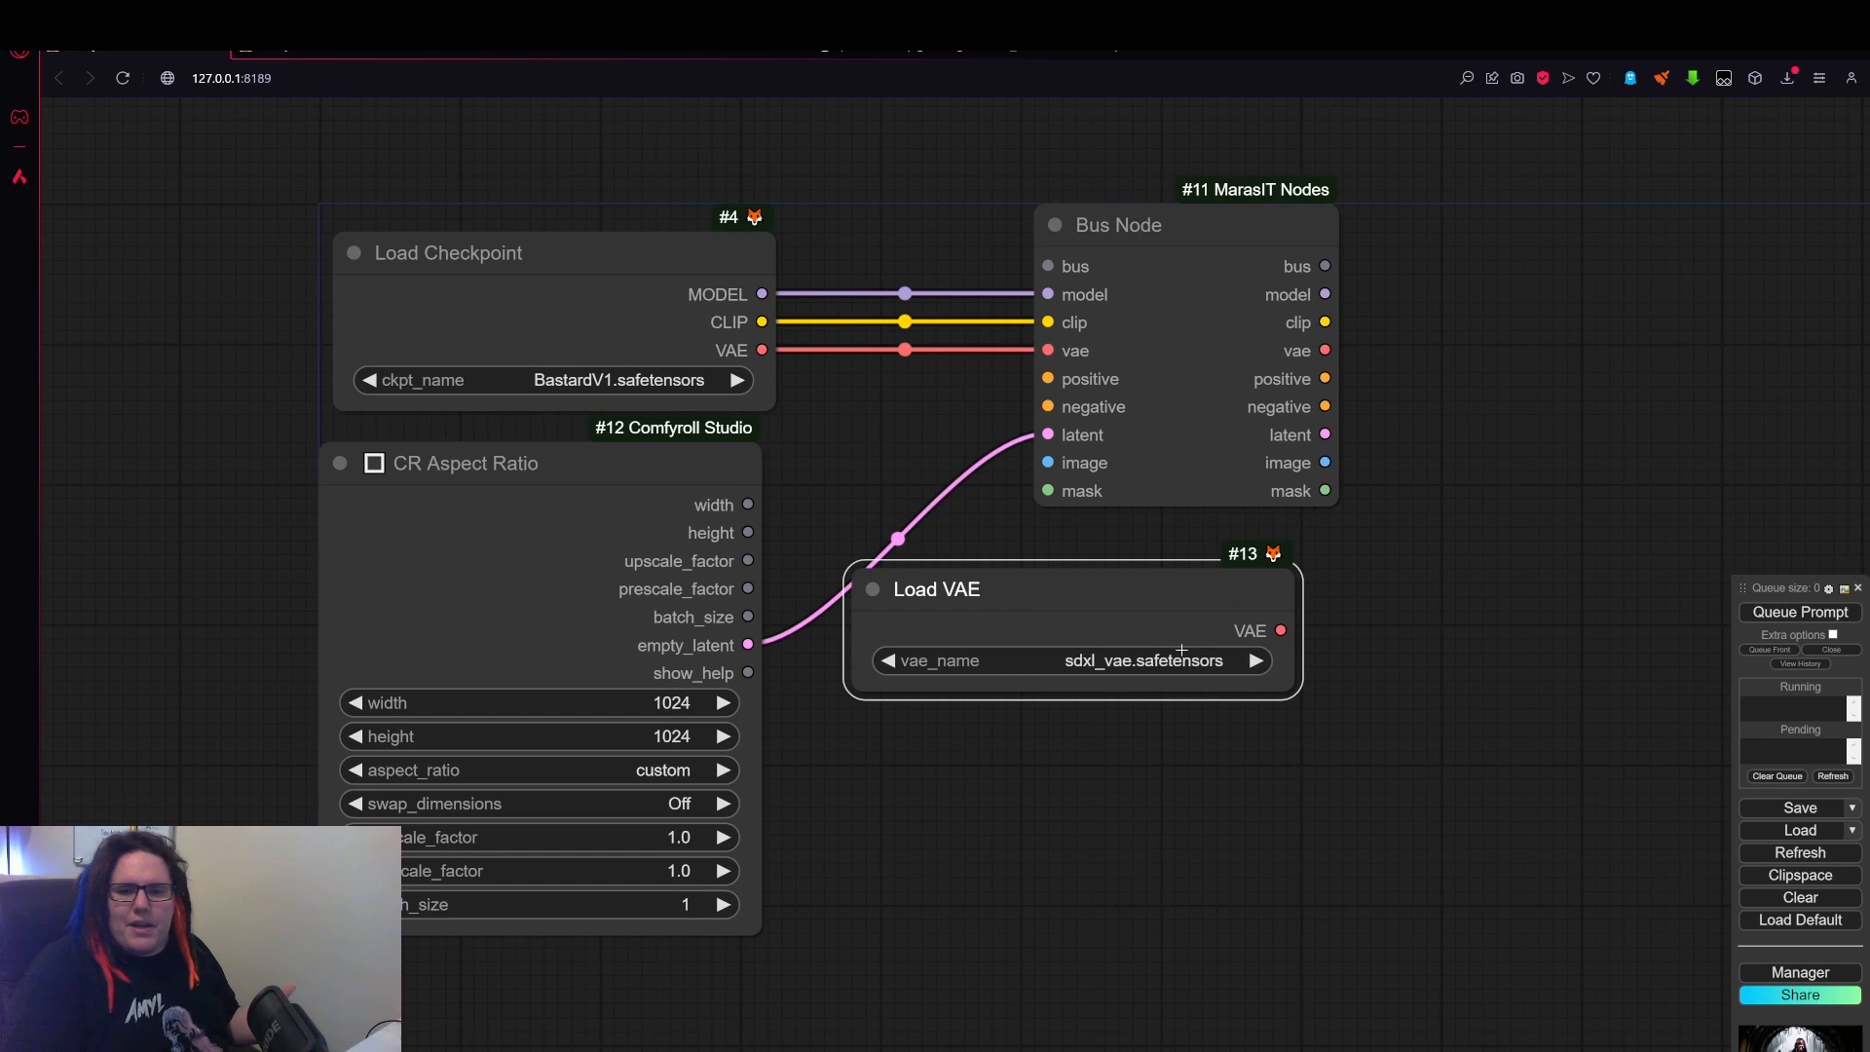
- Connect Load VAE to the Bus Node's vae input in place of the checkpoint's VAE, and stack Load VAE beneath CR Aspect Ratio
{"action": "scroll", "coordinate": [1188, 639], "scroll_direction": "down", "scroll_amount": 3}
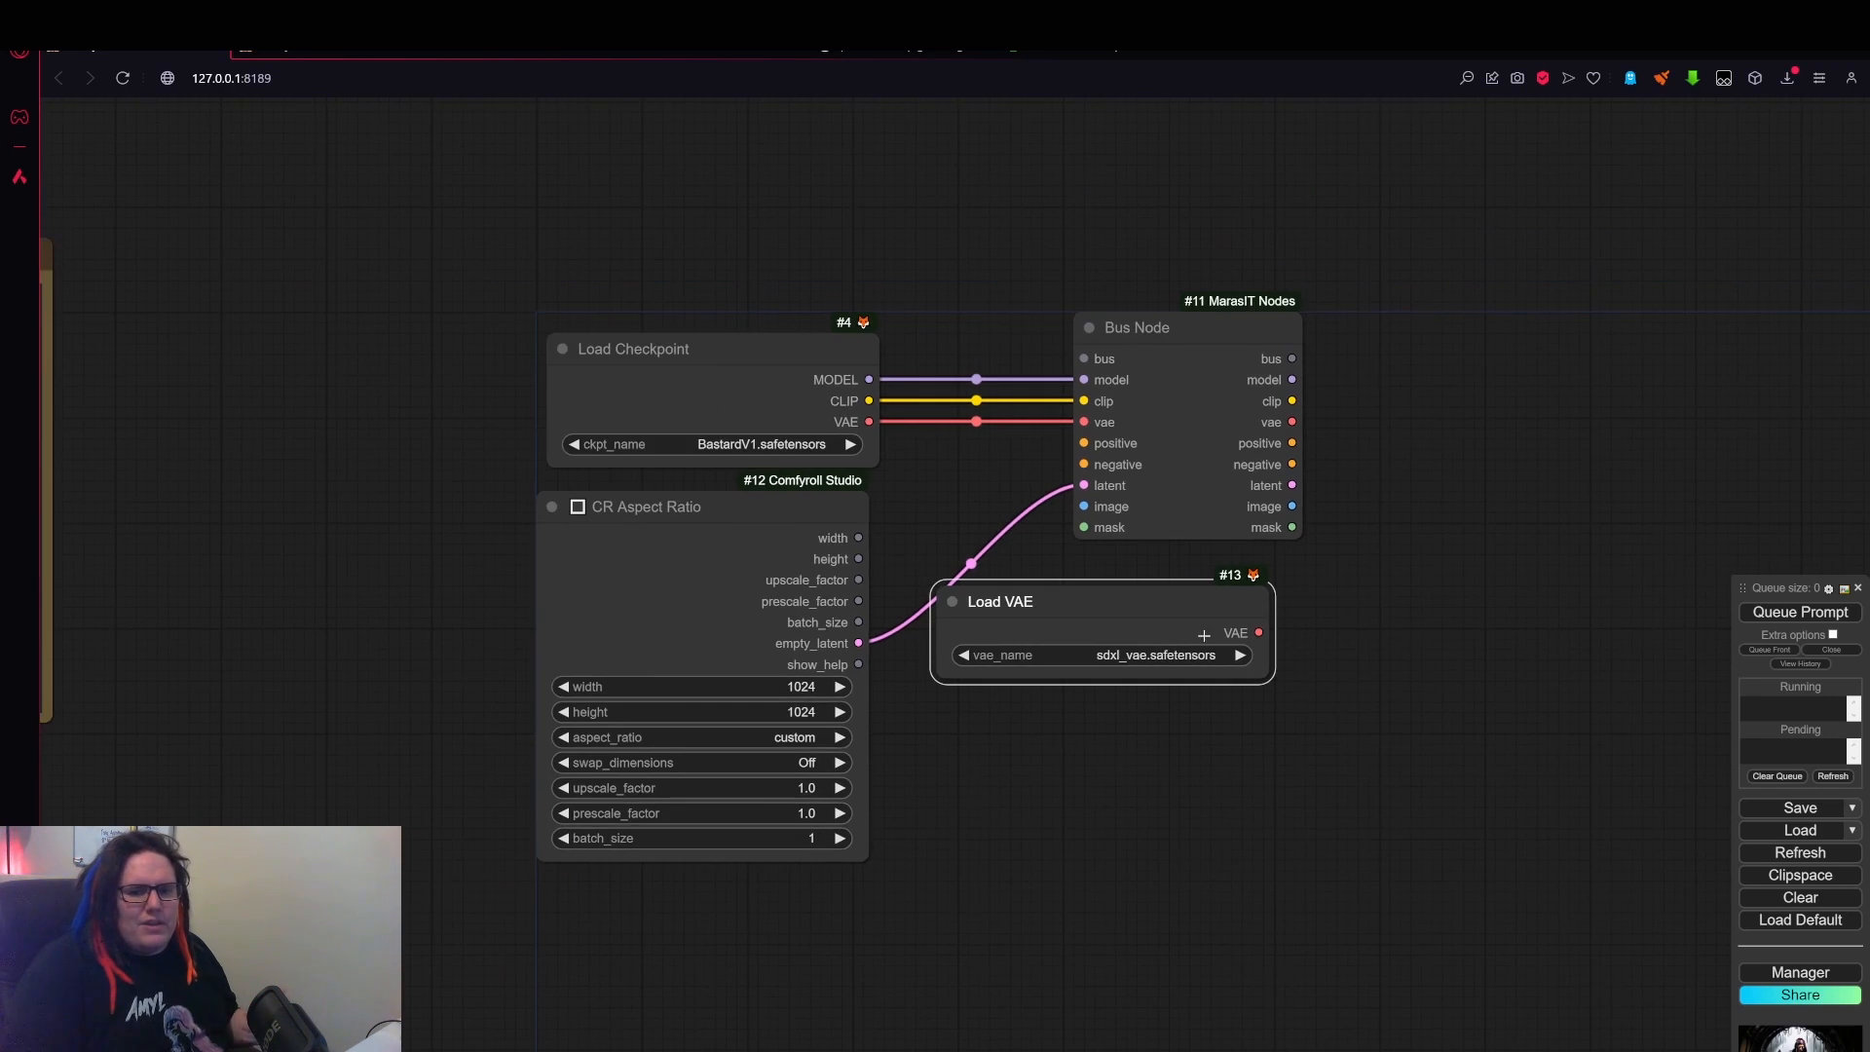
{"action": "left_click_drag", "start_coordinate": [1248, 750], "coordinate": [1338, 613]}
{"action": "left_click_drag", "start_coordinate": [1268, 473], "coordinate": [1164, 287]}
{"action": "left_click", "coordinate": [847, 201]}
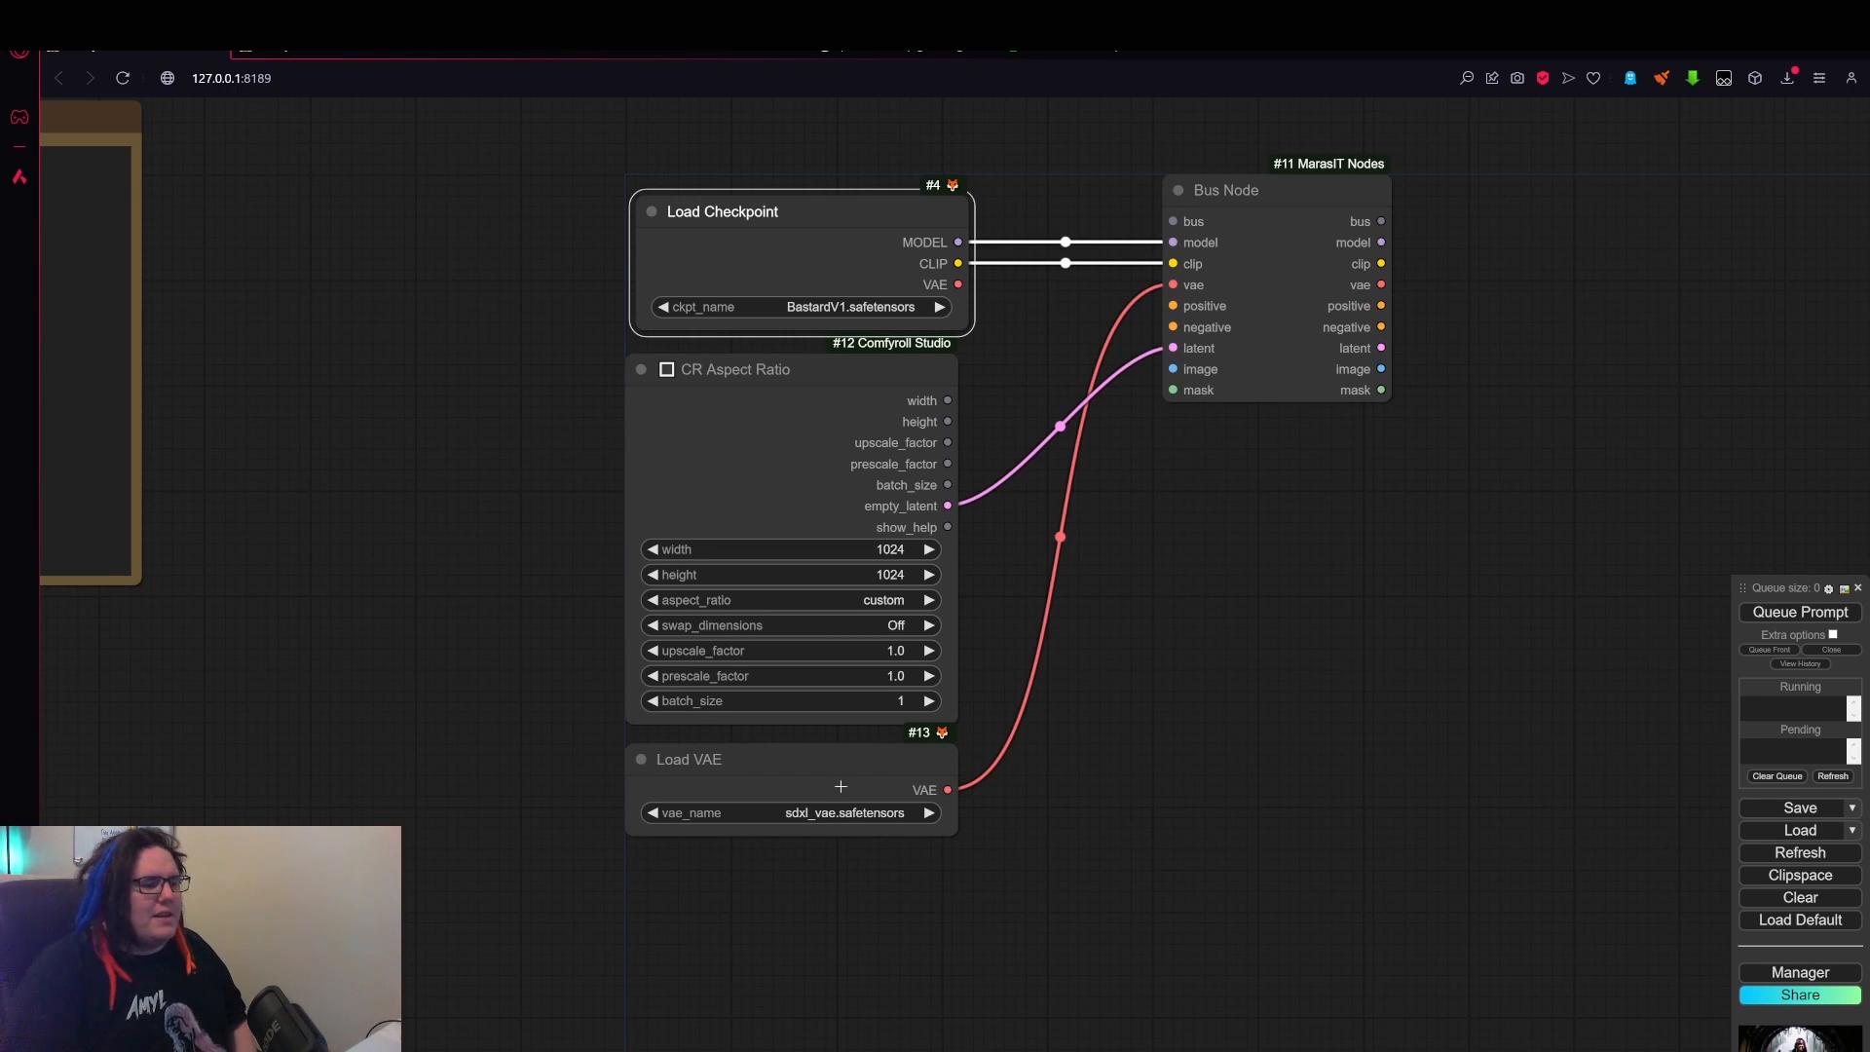
{"action": "scroll", "coordinate": [1071, 305], "scroll_direction": "up", "scroll_amount": 3}
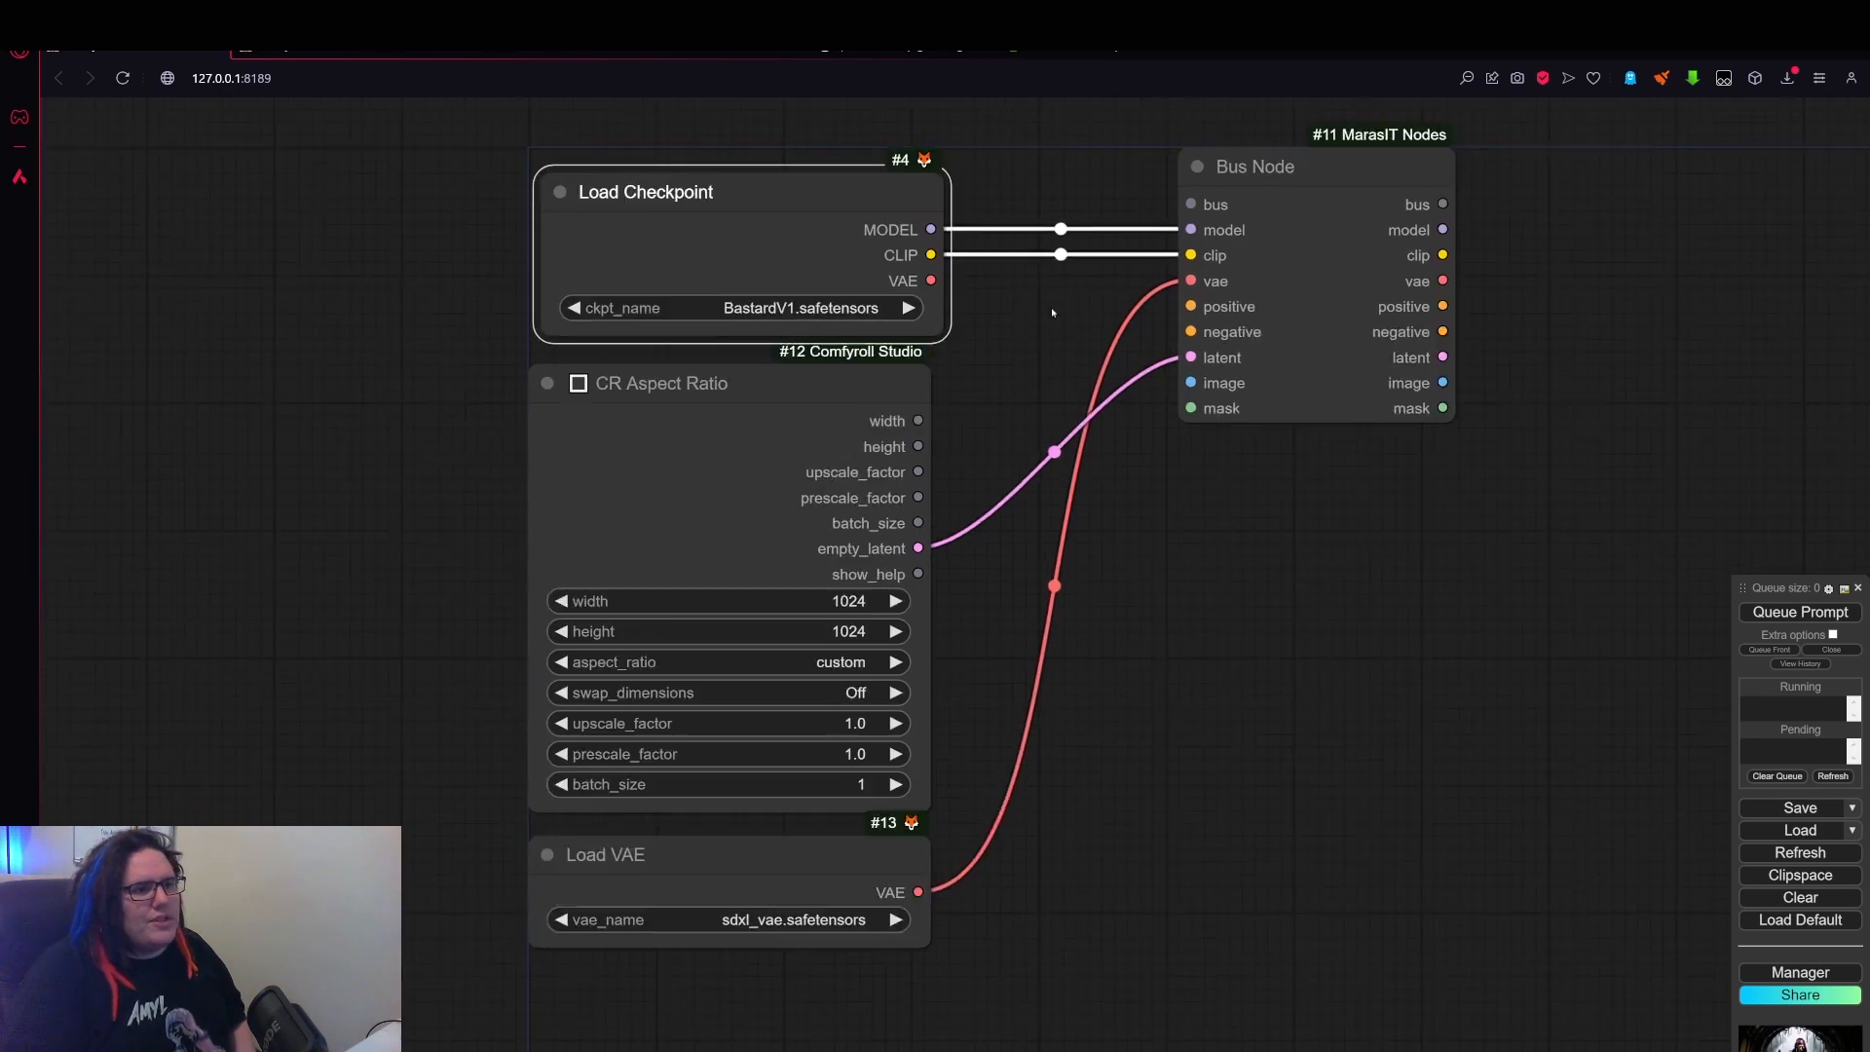
{"action": "left_click_drag", "start_coordinate": [1114, 629], "coordinate": [1106, 599]}
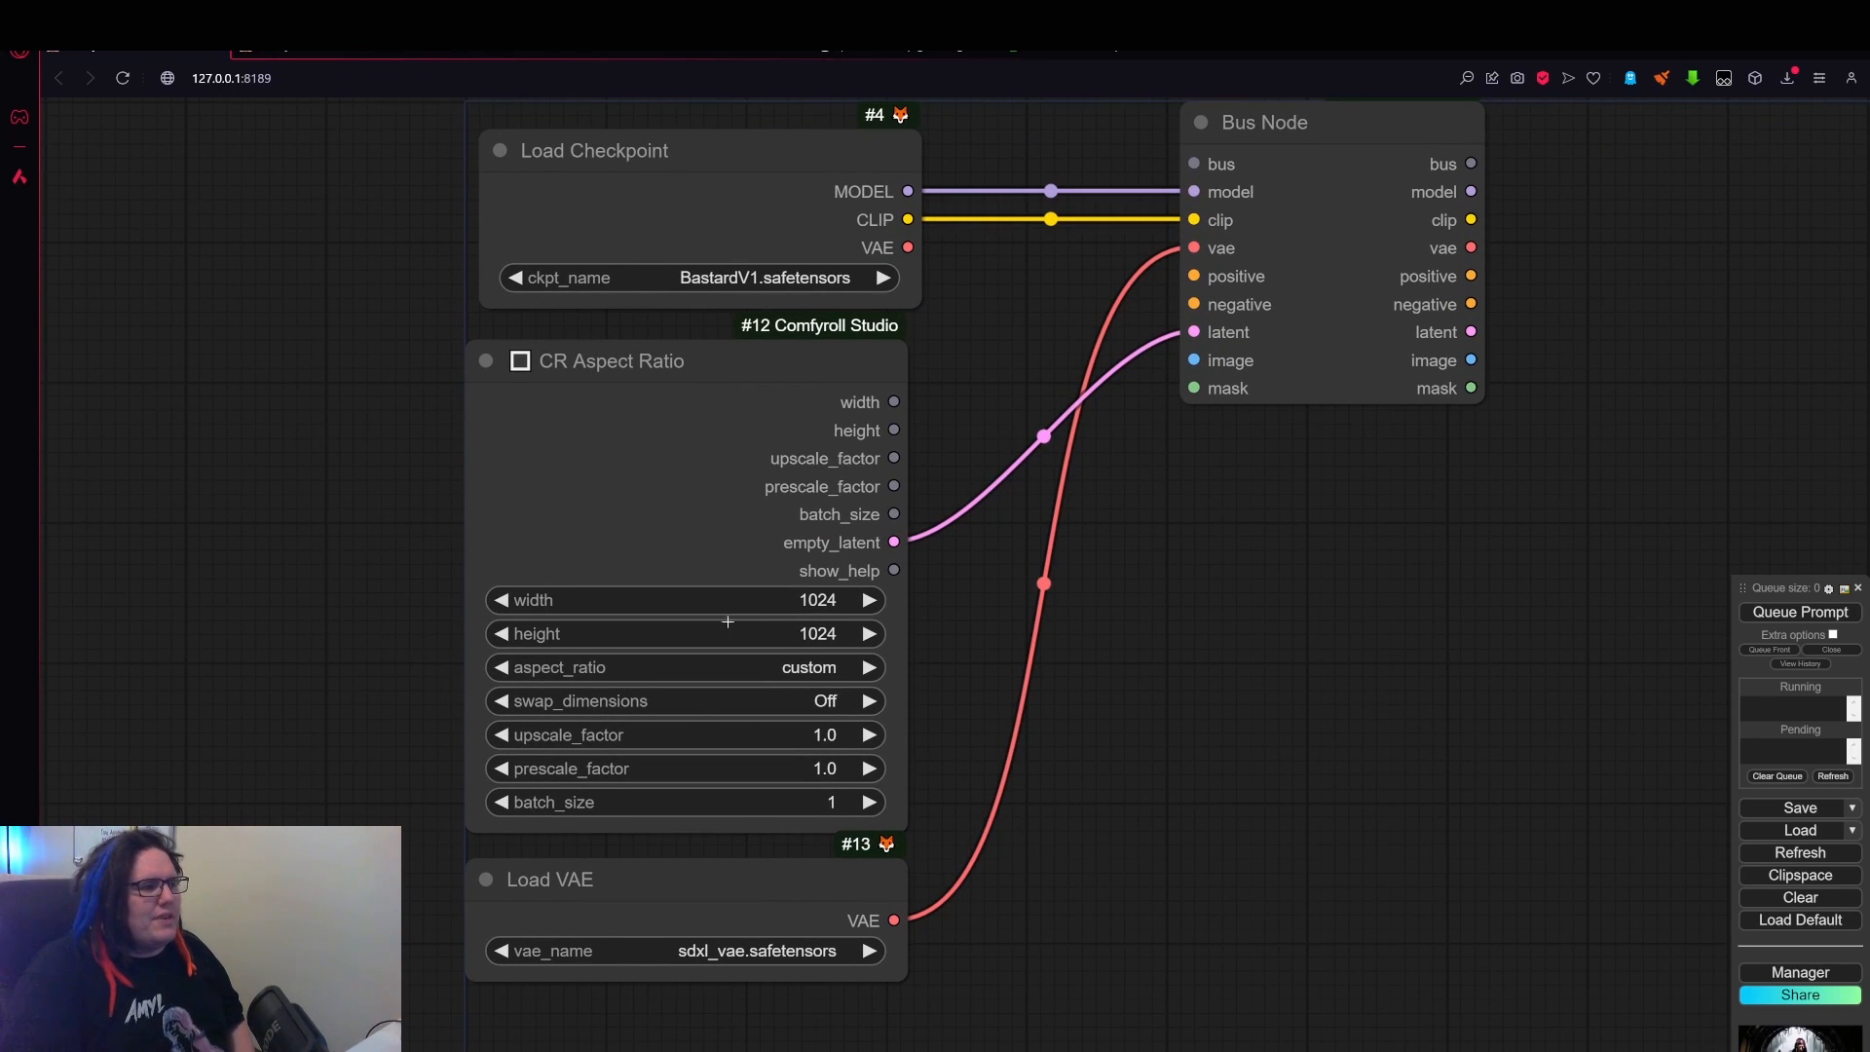
- Align the CR Aspect Ratio node directly beneath the Load Checkpoint node
{"action": "mouse_move", "coordinate": [681, 507]}
{"action": "left_mouse_down"}
{"action": "mouse_move", "coordinate": [725, 534]}
{"action": "mouse_move", "coordinate": [666, 478]}
{"action": "left_mouse_up"}
{"action": "left_click_drag", "start_coordinate": [577, 438], "coordinate": [662, 435]}
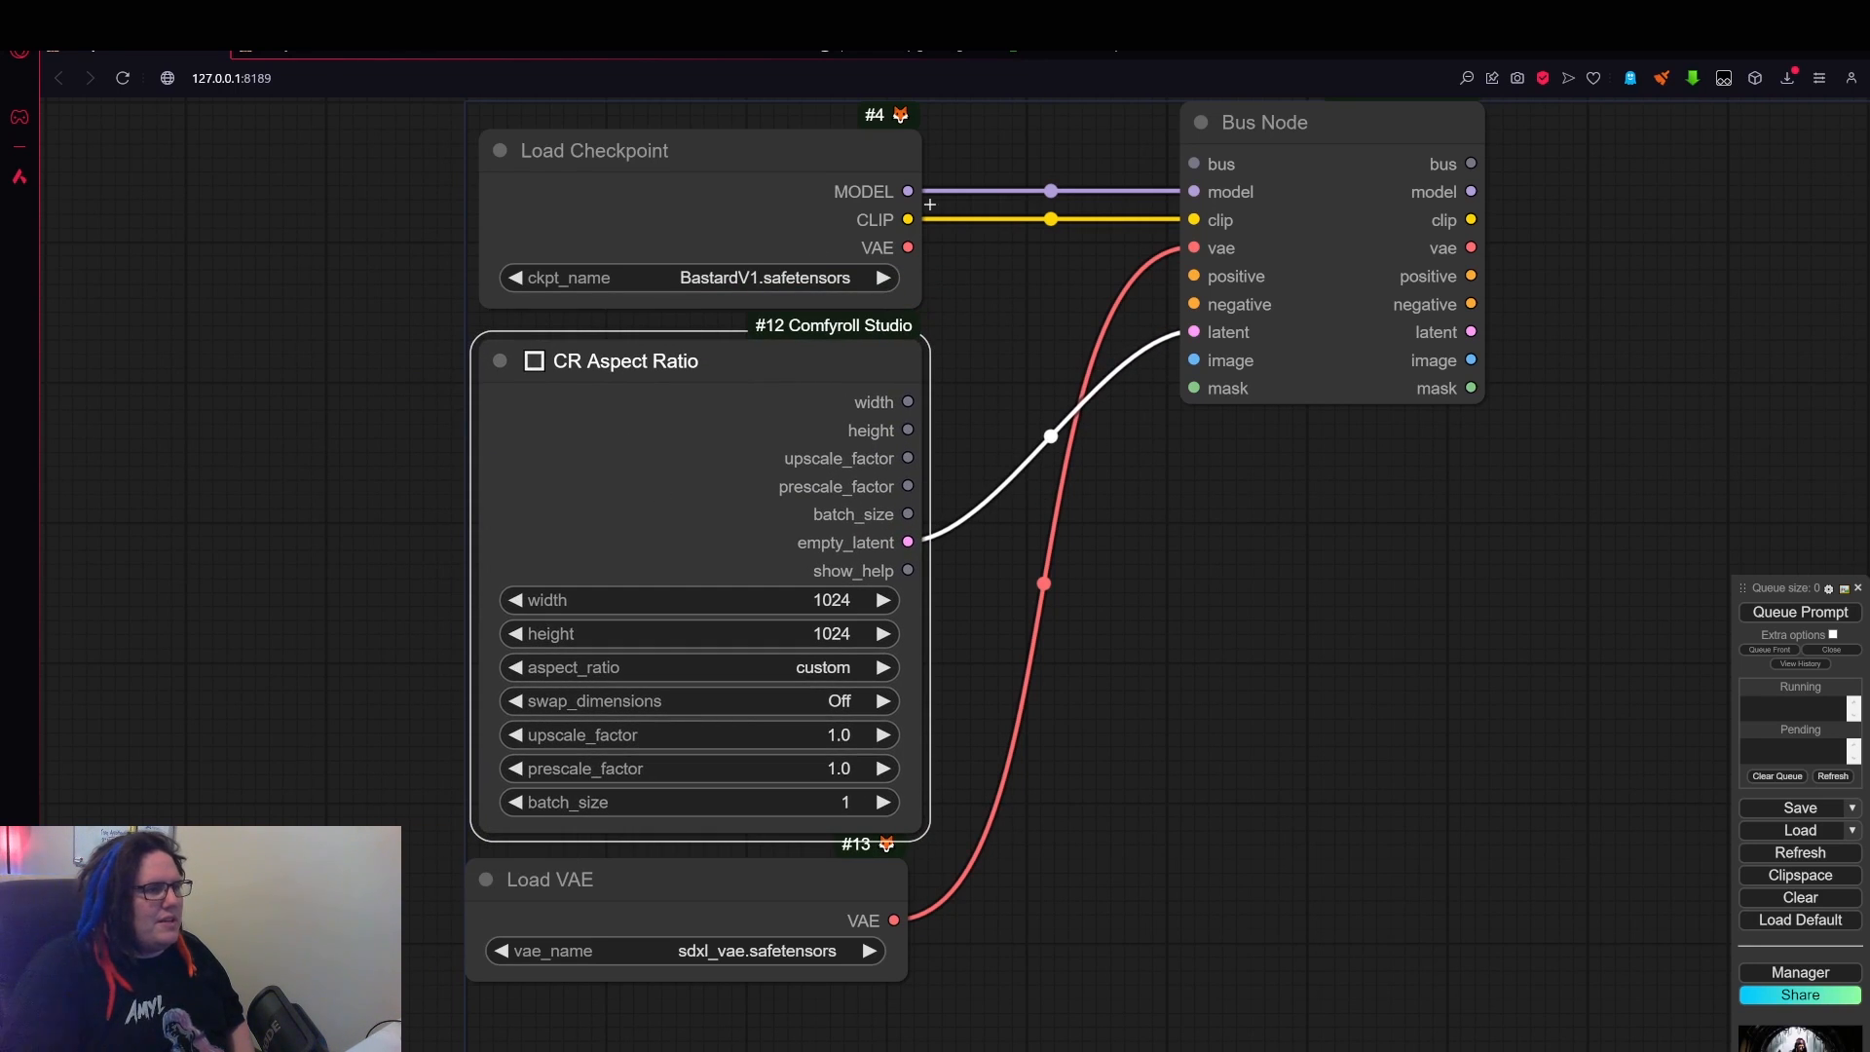
- Search for "clip" and add a CLIP Set Last Layer node below the Bus Node
{"action": "left_click_drag", "start_coordinate": [1352, 664], "coordinate": [1199, 664]}
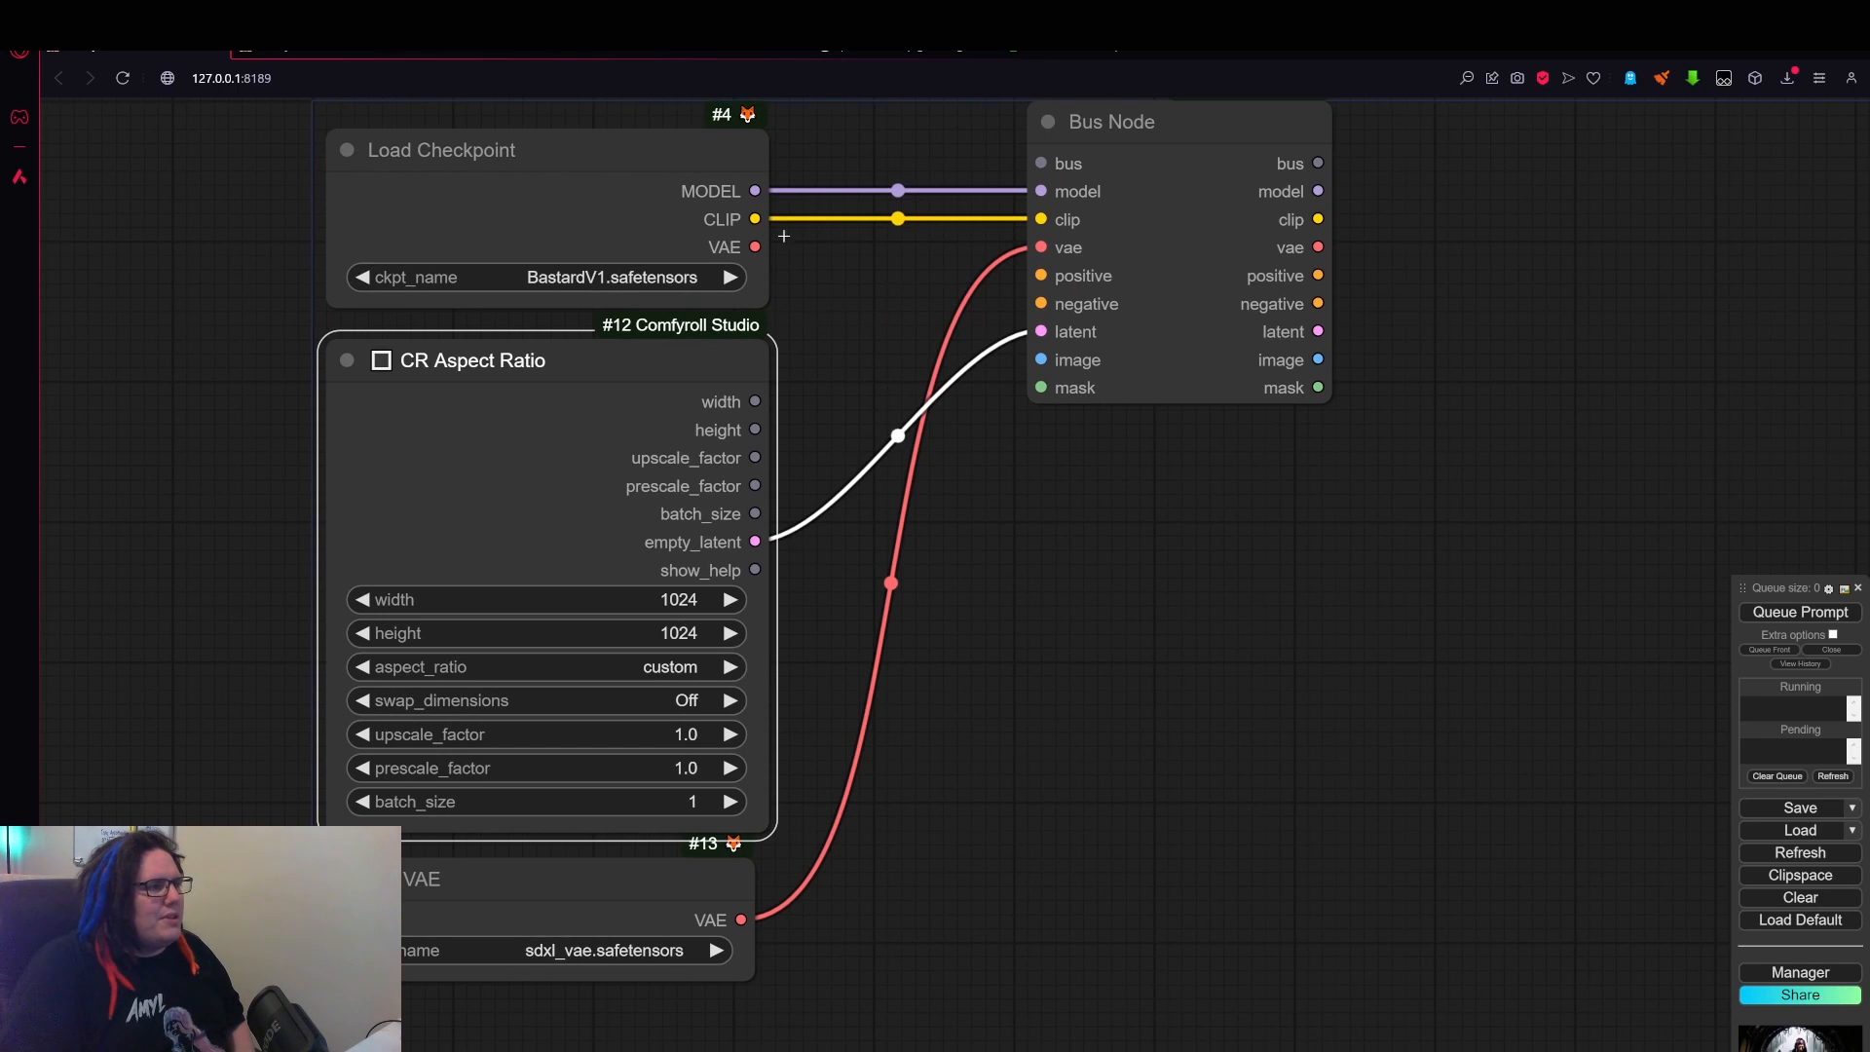
{"action": "double_click", "coordinate": [1007, 493]}
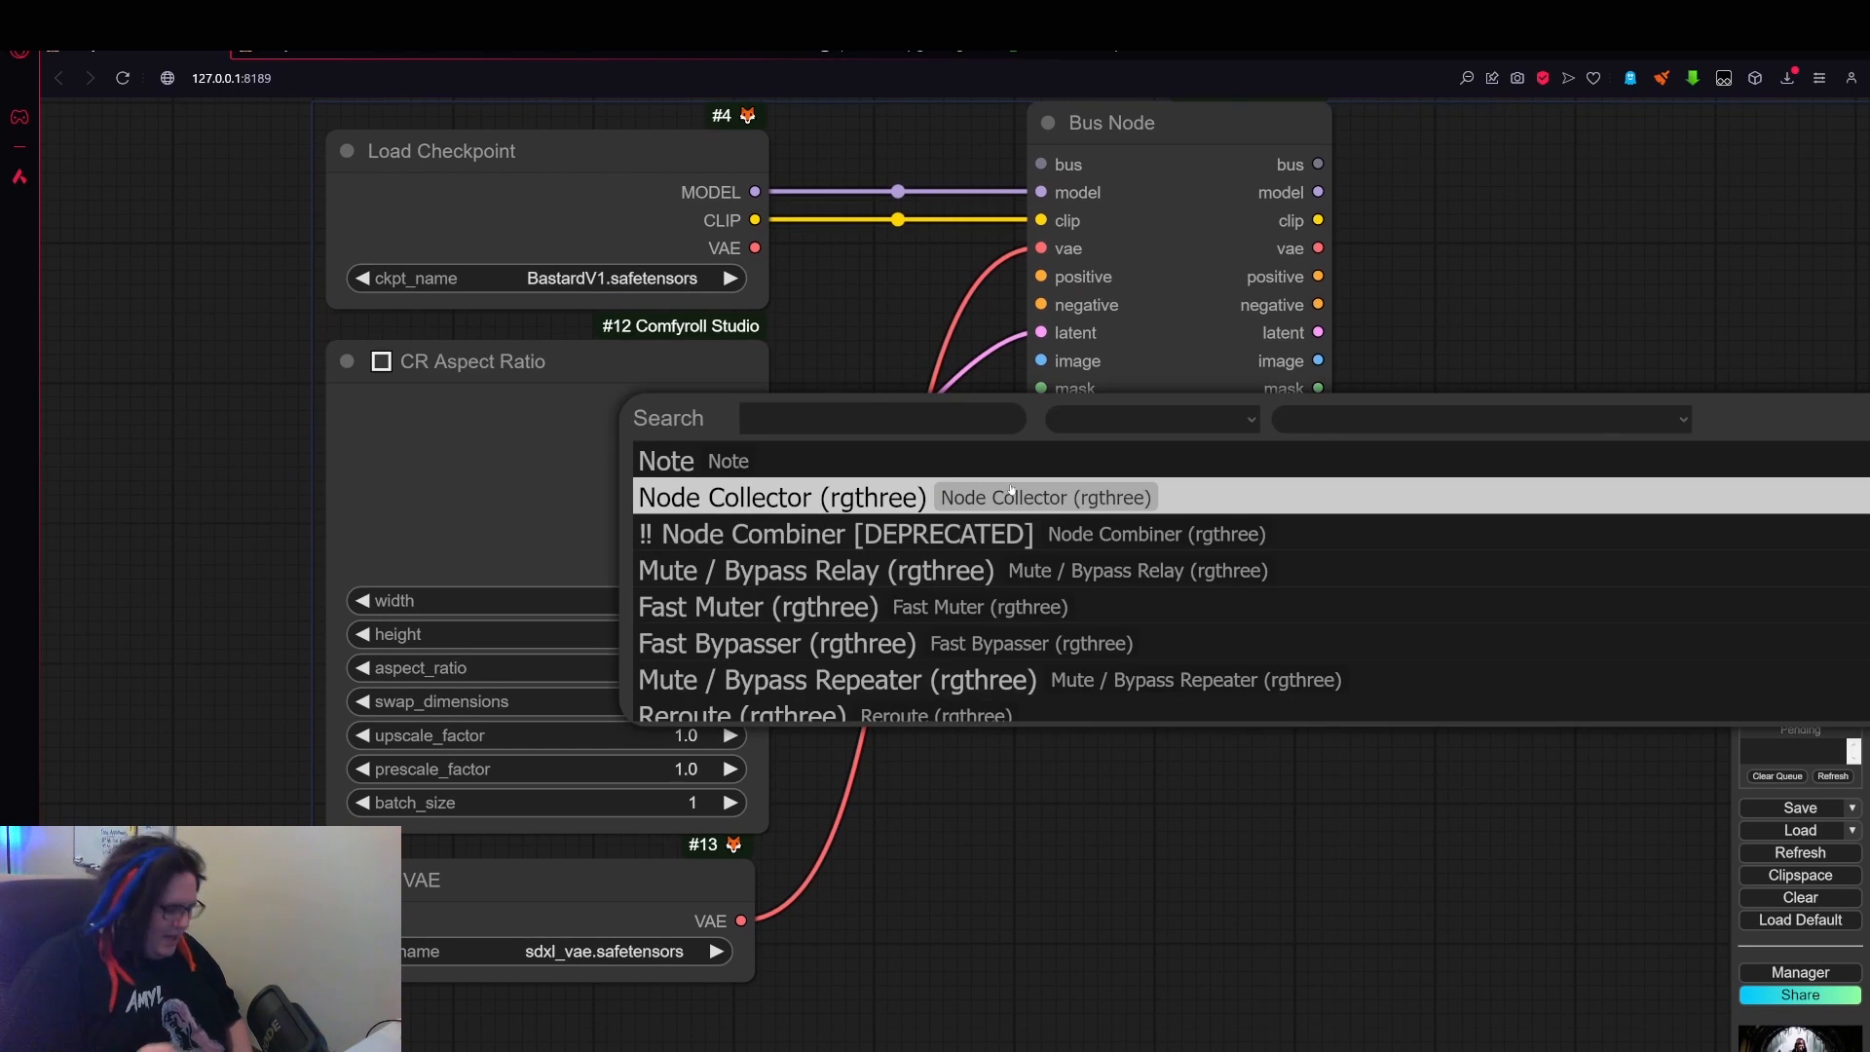
{"action": "type", "text": "slo"}
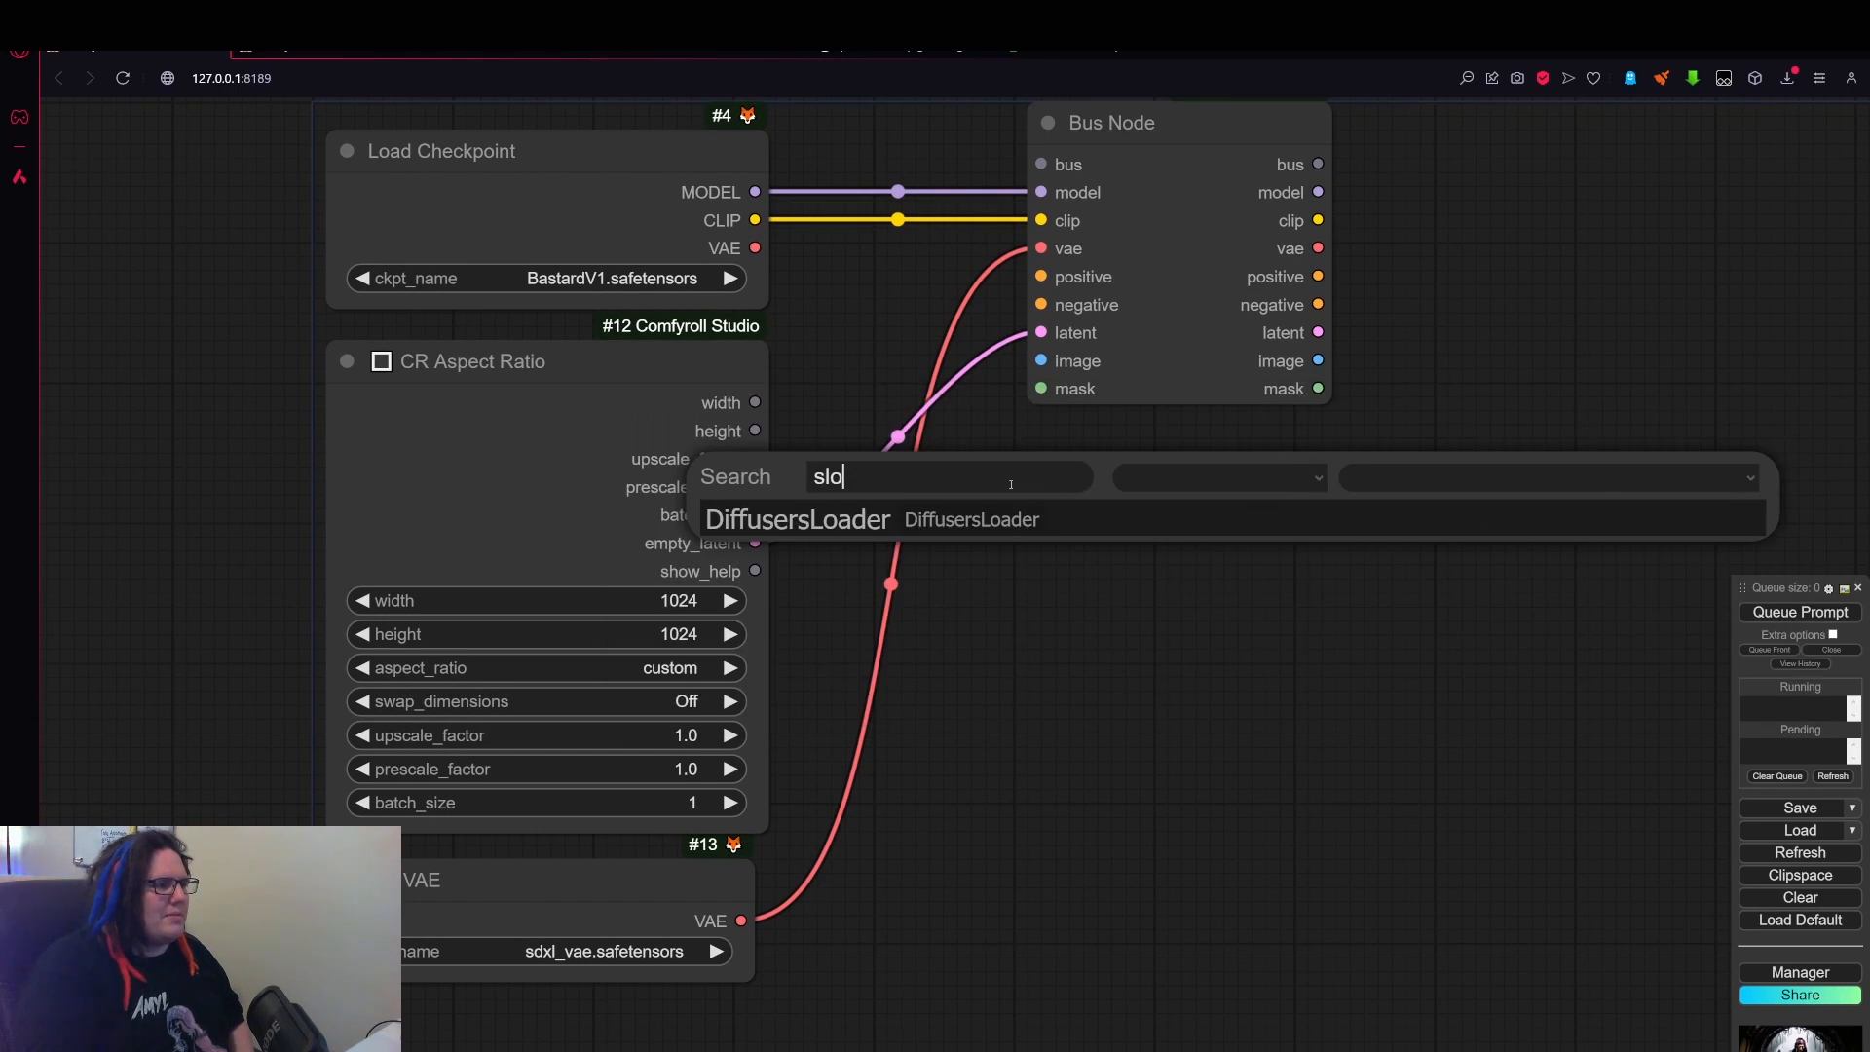
{"action": "key", "text": "BackSpace"}
{"action": "key", "text": "BackSpace"}
{"action": "type", "text": "k"}
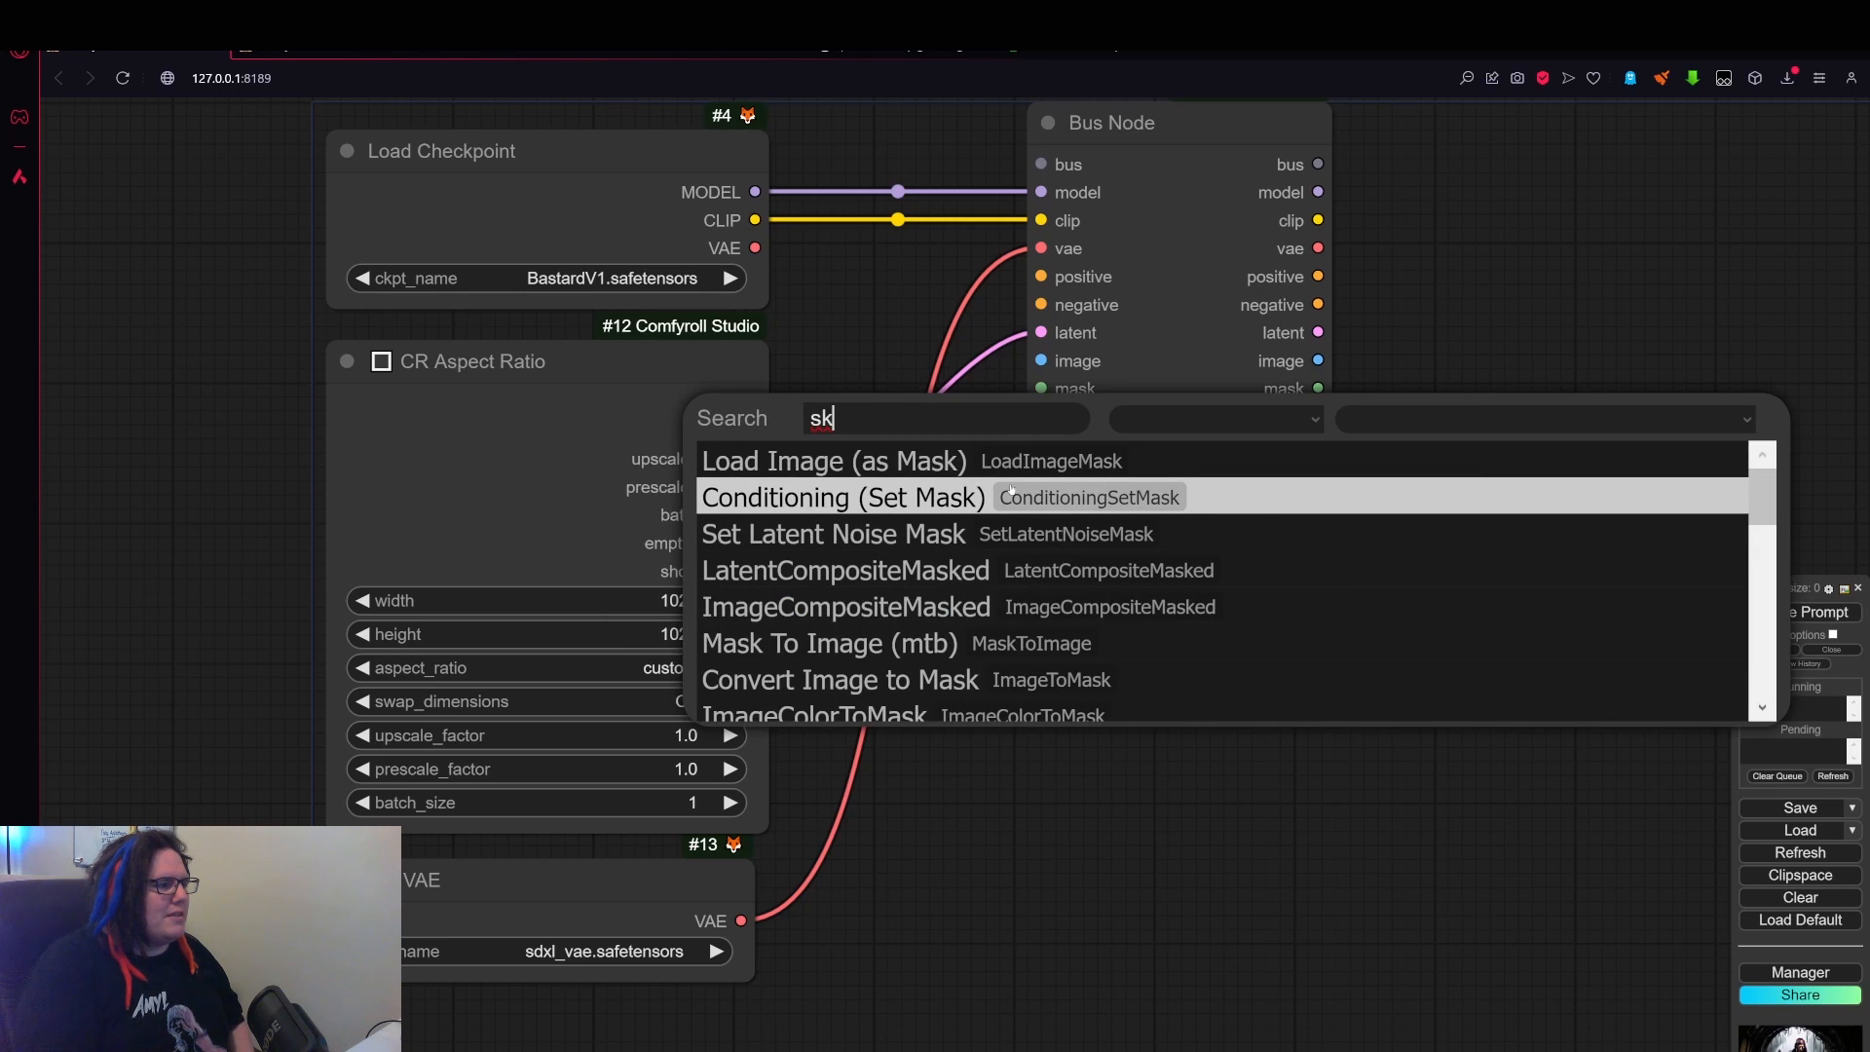
{"action": "key", "text": "BackSpace"}
{"action": "key", "text": "BackSpace"}
{"action": "type", "text": "c"}
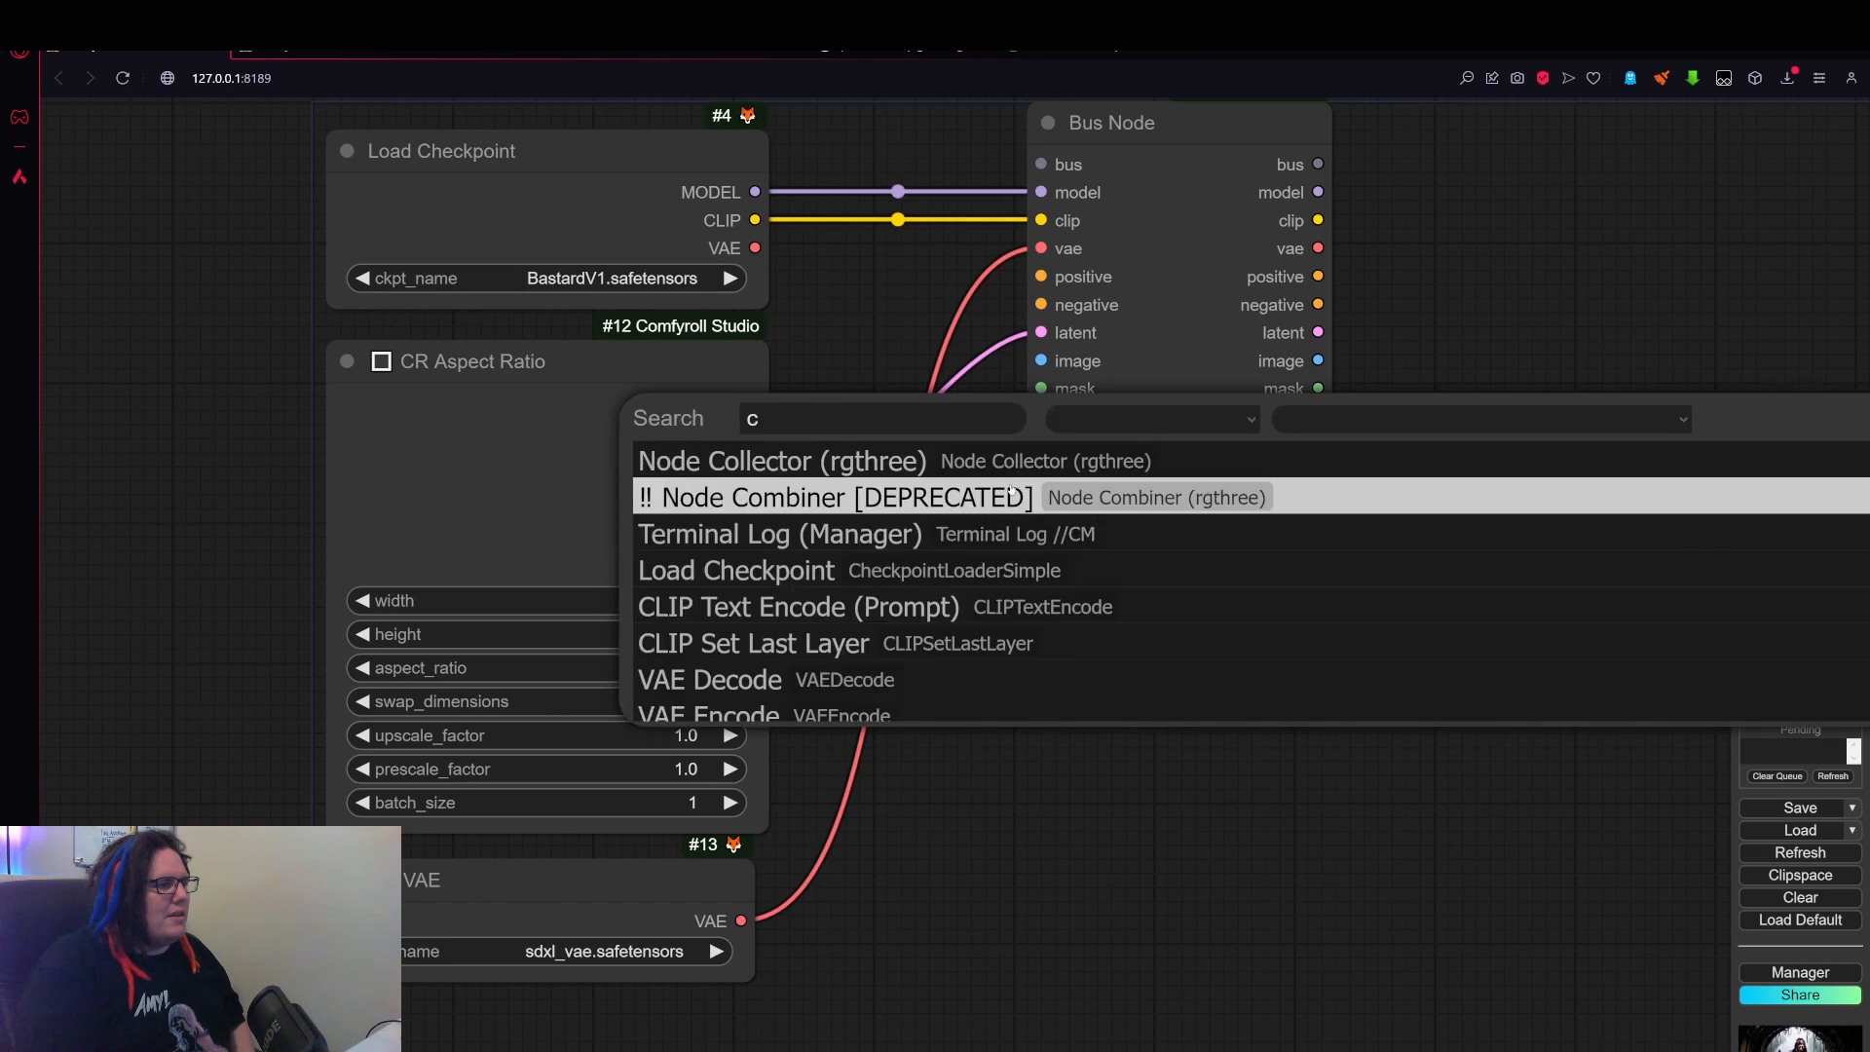
{"action": "type", "text": "lip"}
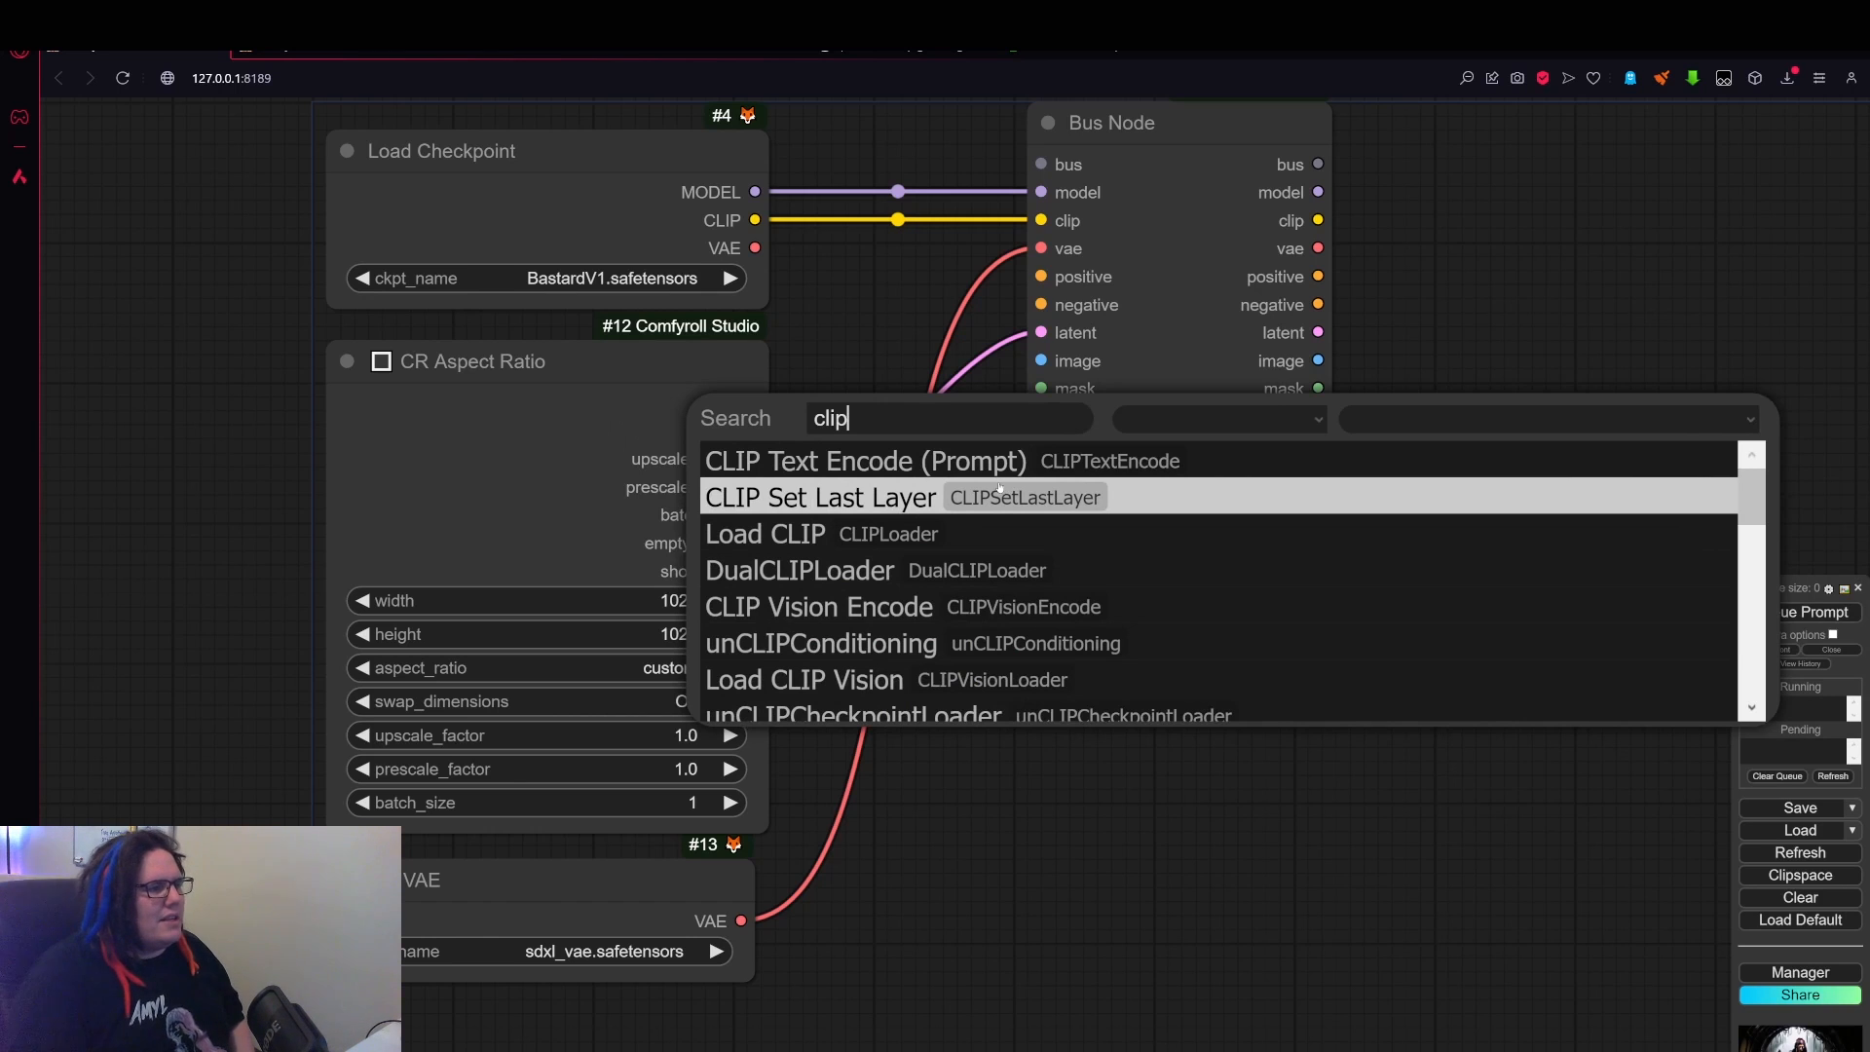
{"action": "left_click", "coordinate": [1008, 495]}
- Route the checkpoint's CLIP output through CLIP Set Last Layer and on to the Bus Node's clip input
{"action": "scroll", "coordinate": [1159, 541], "scroll_direction": "up", "scroll_amount": 4}
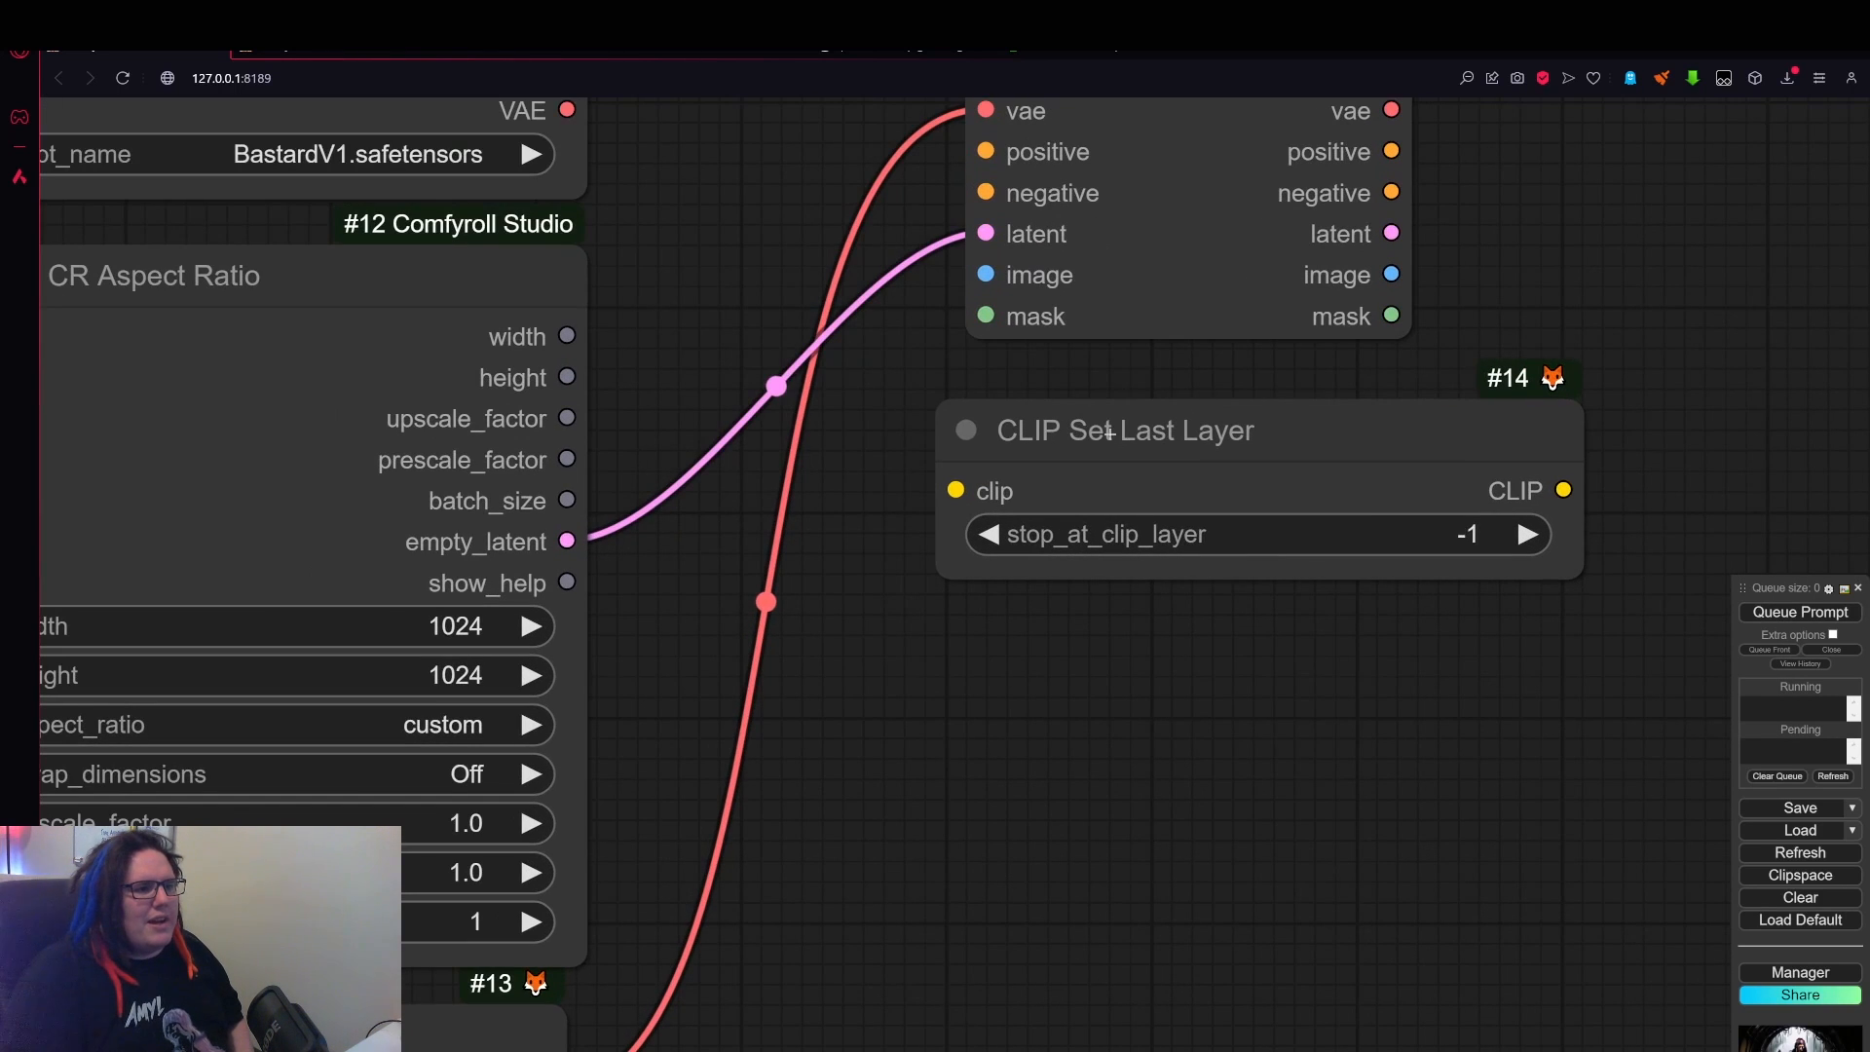
{"action": "scroll", "coordinate": [1261, 572], "scroll_direction": "down", "scroll_amount": 3}
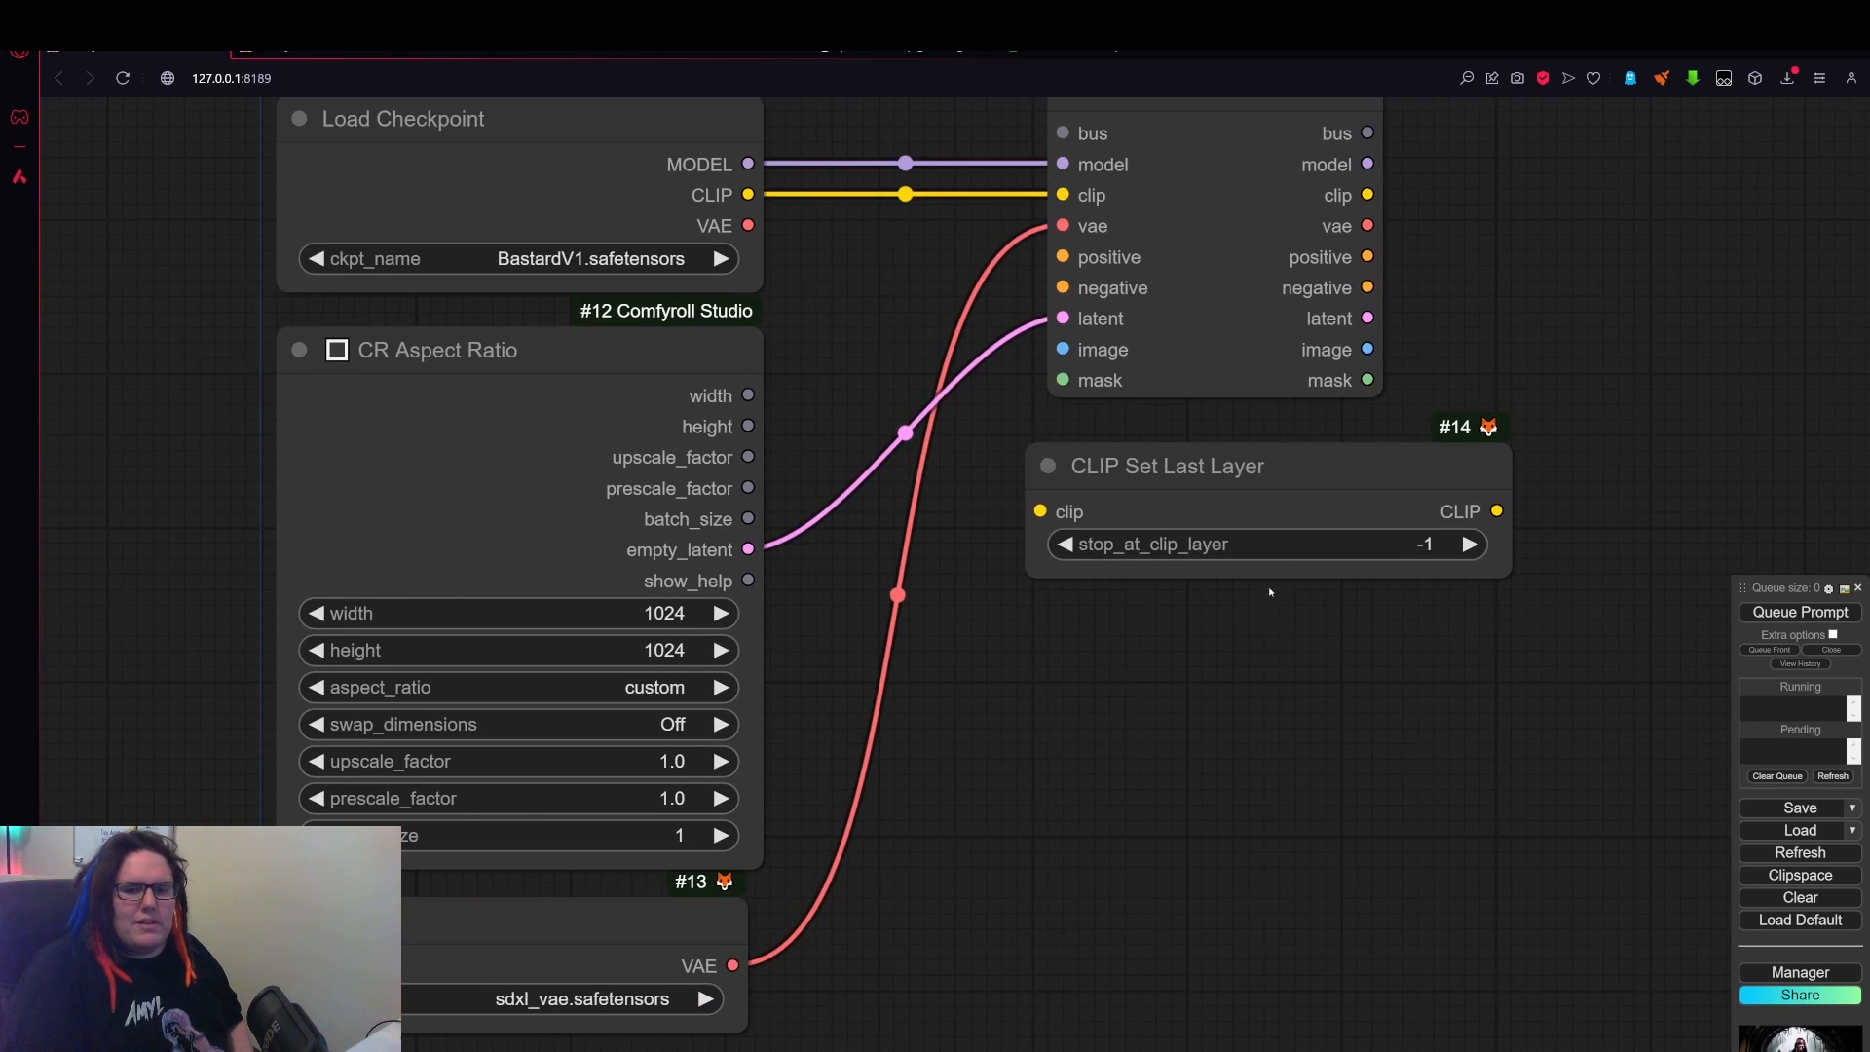
{"action": "scroll", "coordinate": [1193, 531], "scroll_direction": "down", "scroll_amount": 2}
{"action": "left_click_drag", "start_coordinate": [1259, 655], "coordinate": [1179, 793]}
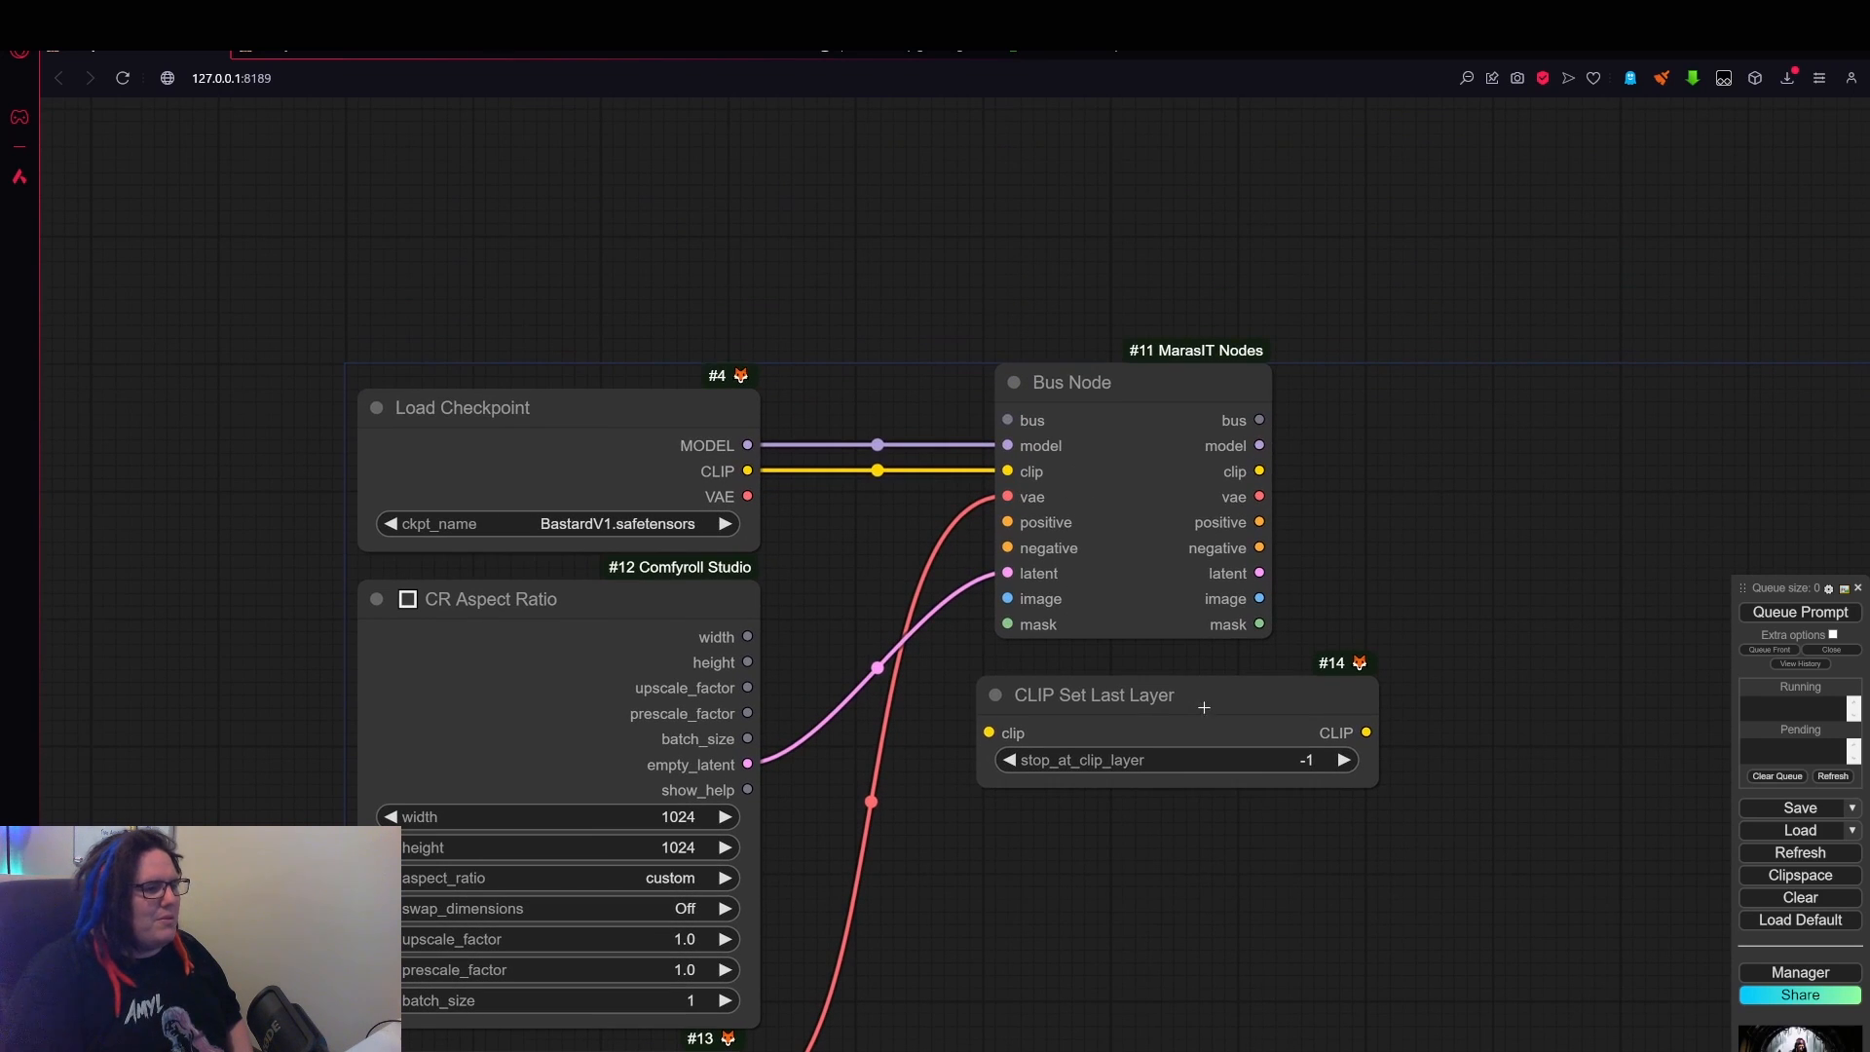
{"action": "left_click_drag", "start_coordinate": [1204, 707], "coordinate": [914, 272]}
{"action": "left_click_drag", "start_coordinate": [748, 471], "coordinate": [716, 304]}
{"action": "left_click_drag", "start_coordinate": [836, 268], "coordinate": [891, 706]}
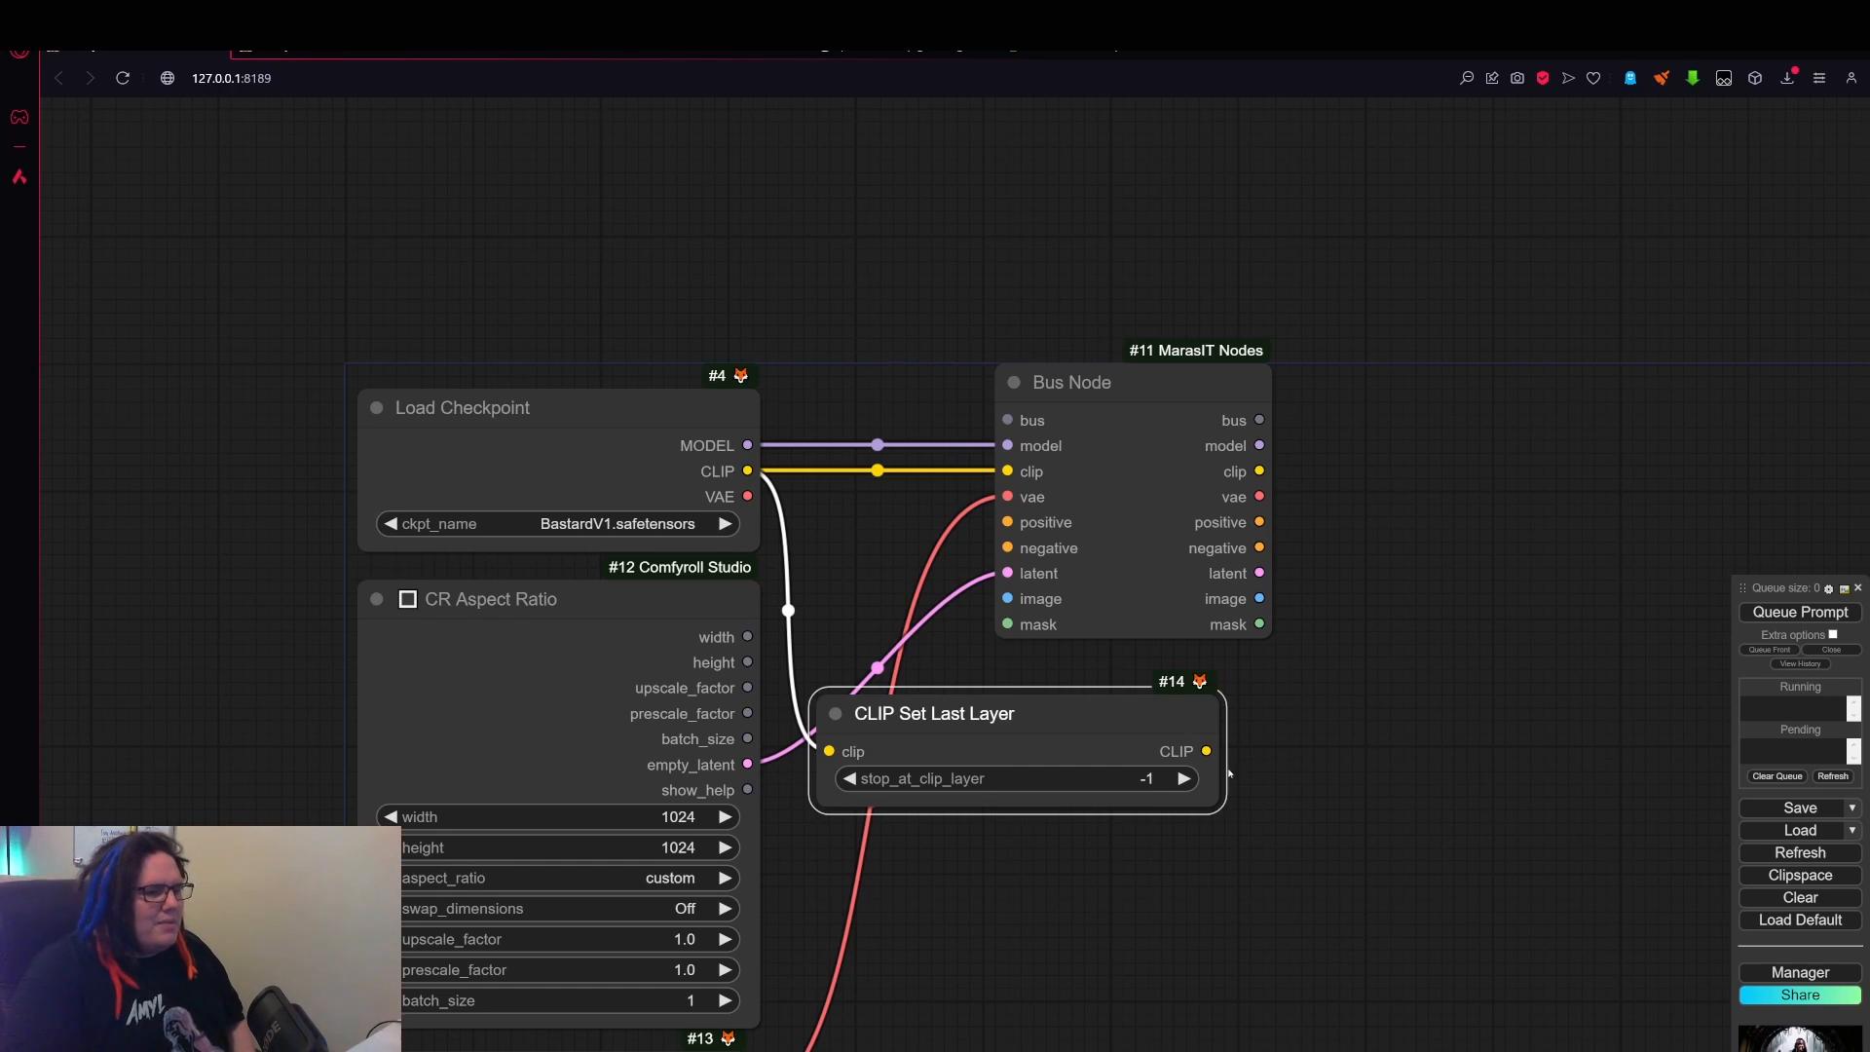
{"action": "left_click_drag", "start_coordinate": [1208, 753], "coordinate": [1009, 471]}
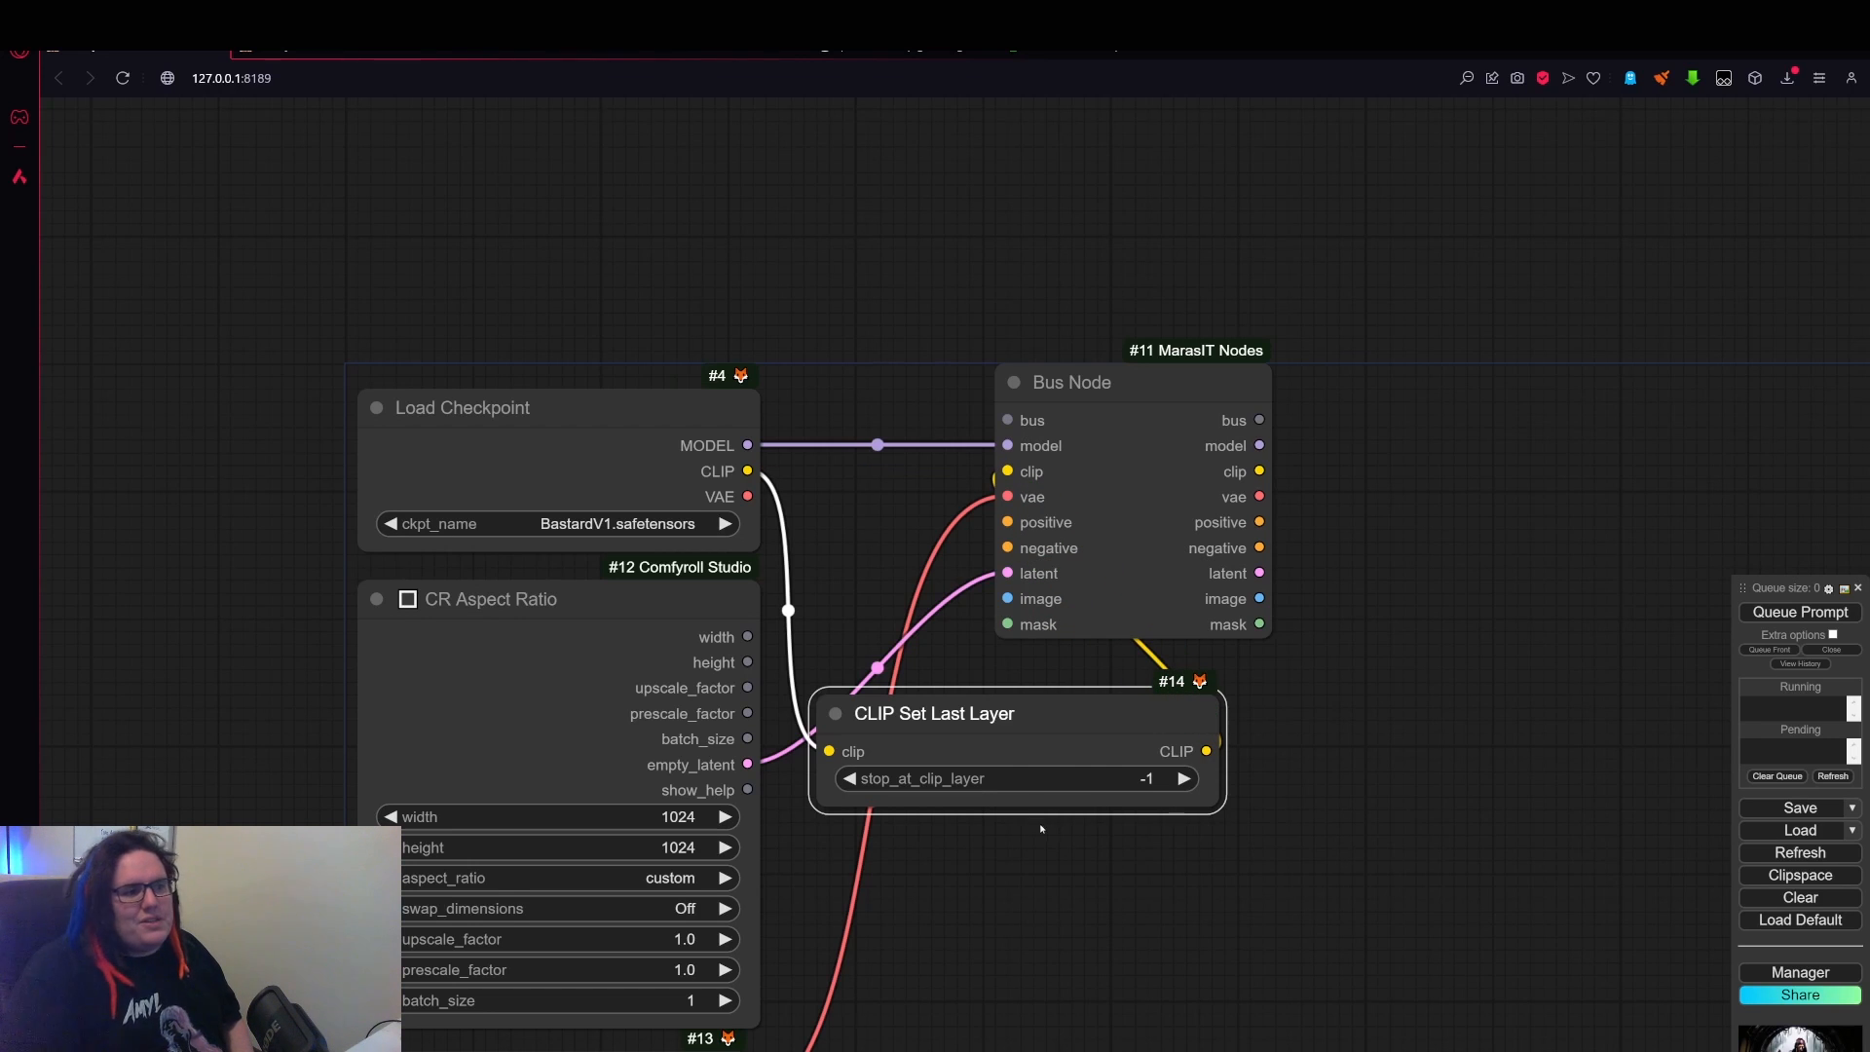
- Set stop_at_clip_layer to -2 and tuck the CLIP Set Last Layer node directly under the Bus Node
{"action": "left_click_drag", "start_coordinate": [1047, 732], "coordinate": [1022, 732]}
{"action": "left_click", "coordinate": [823, 776]}
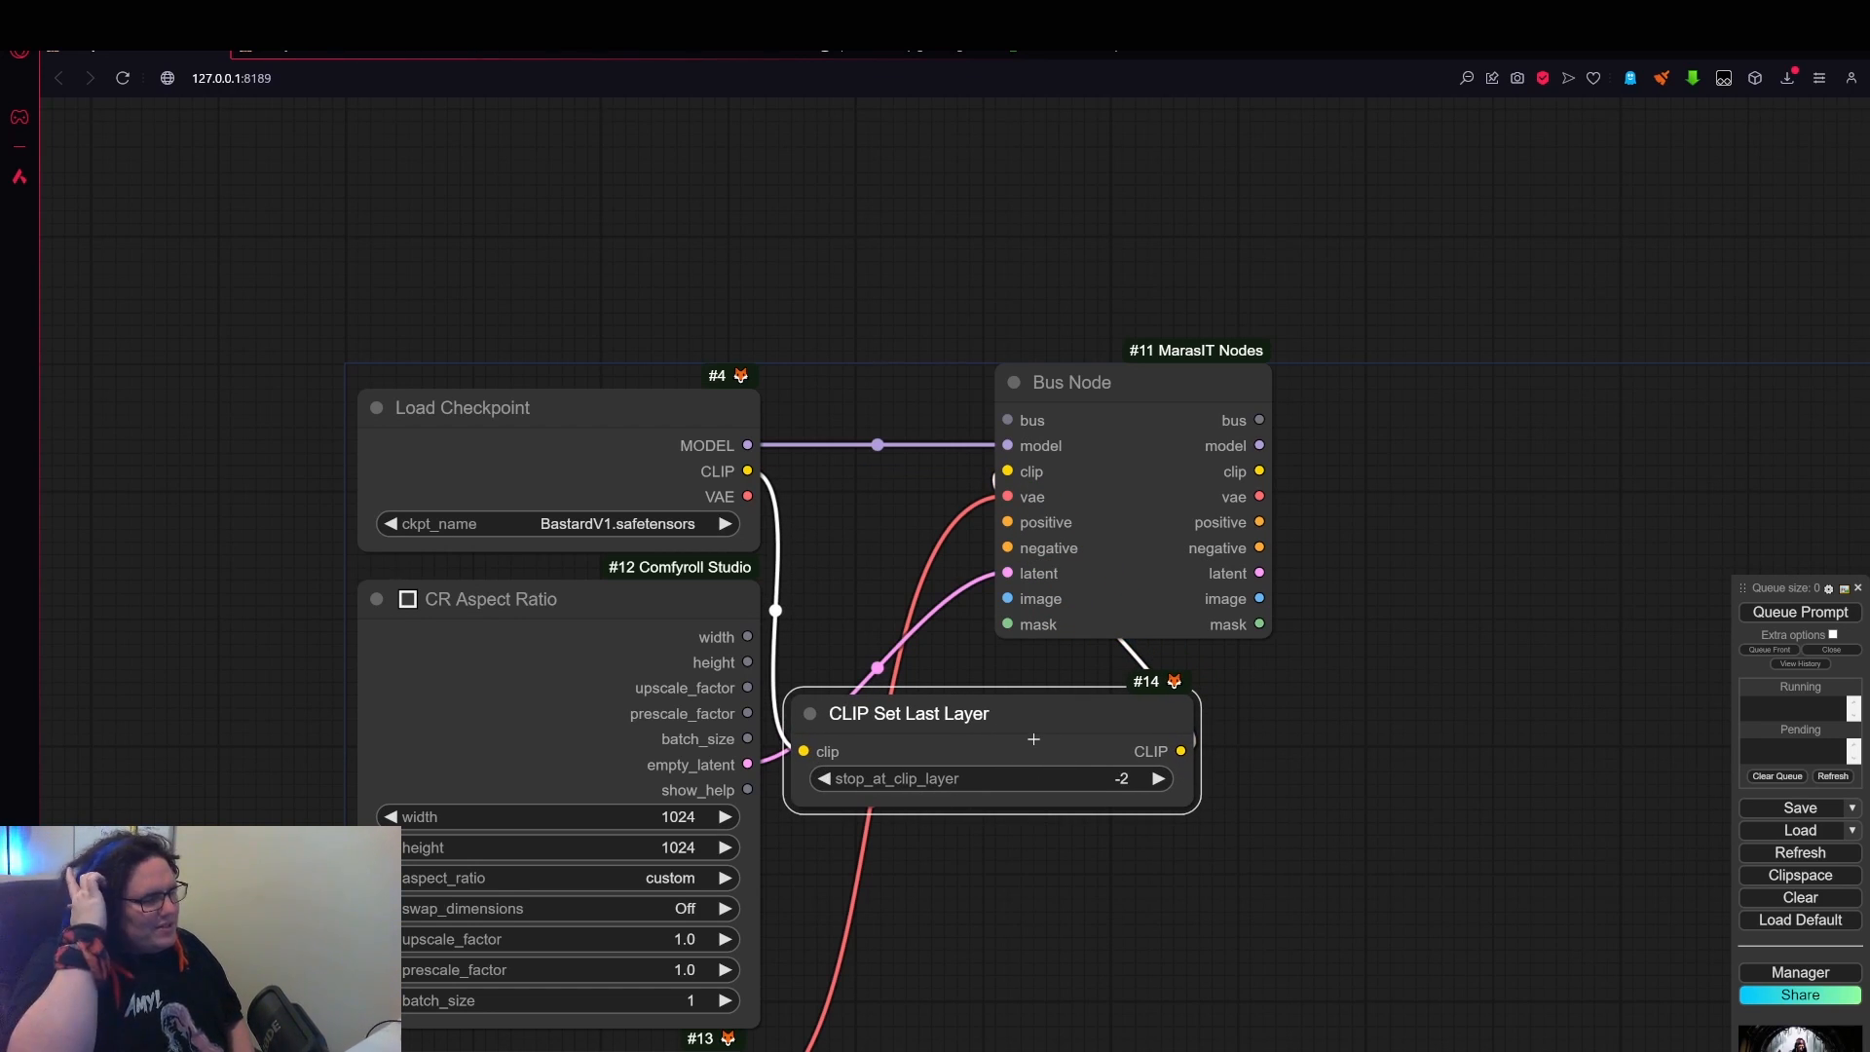
{"action": "left_click_drag", "start_coordinate": [1033, 739], "coordinate": [1114, 699]}
- Select the loader nodes, CLIP Set Last Layer and the Bus Node, and create a group around them
{"action": "scroll", "coordinate": [1200, 804], "scroll_direction": "down", "scroll_amount": 4}
{"action": "left_click_drag", "start_coordinate": [1126, 972], "coordinate": [1125, 964]}
{"action": "left_click_drag", "start_coordinate": [1115, 873], "coordinate": [1079, 785]}
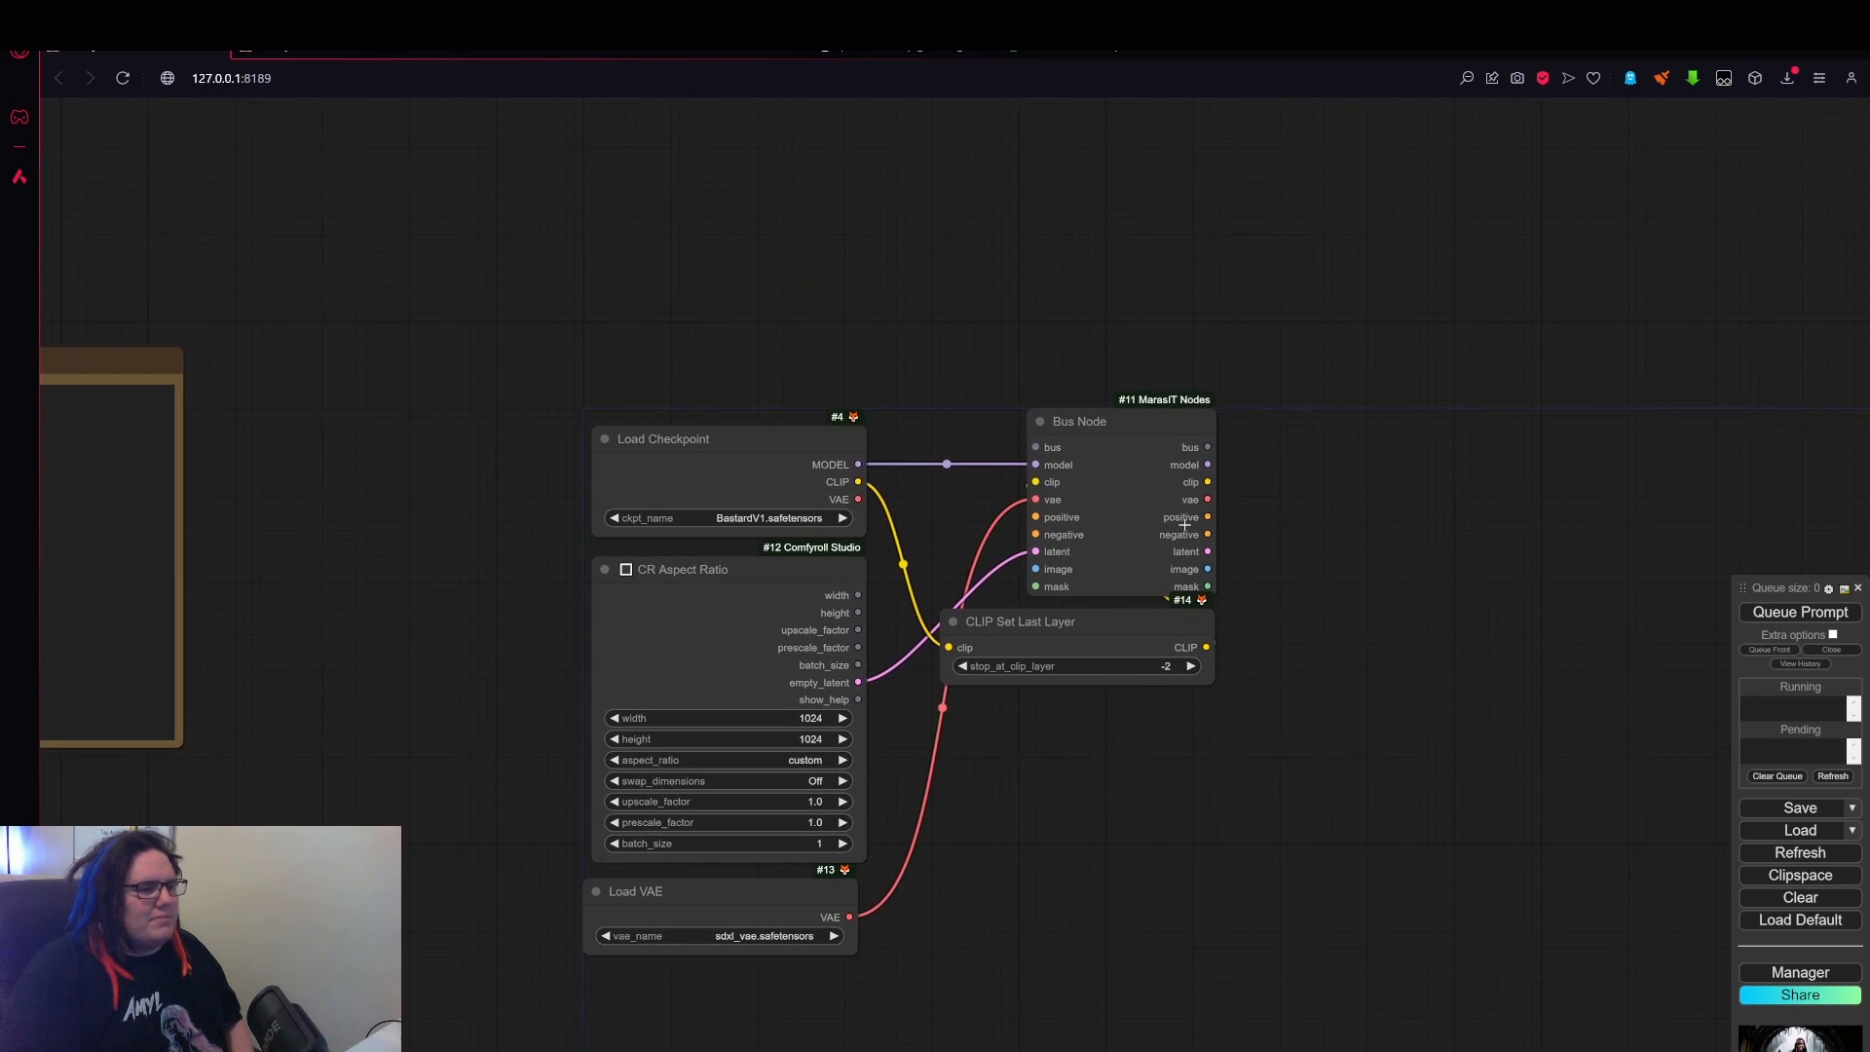
{"action": "left_click_drag", "start_coordinate": [1276, 697], "coordinate": [1208, 626]}
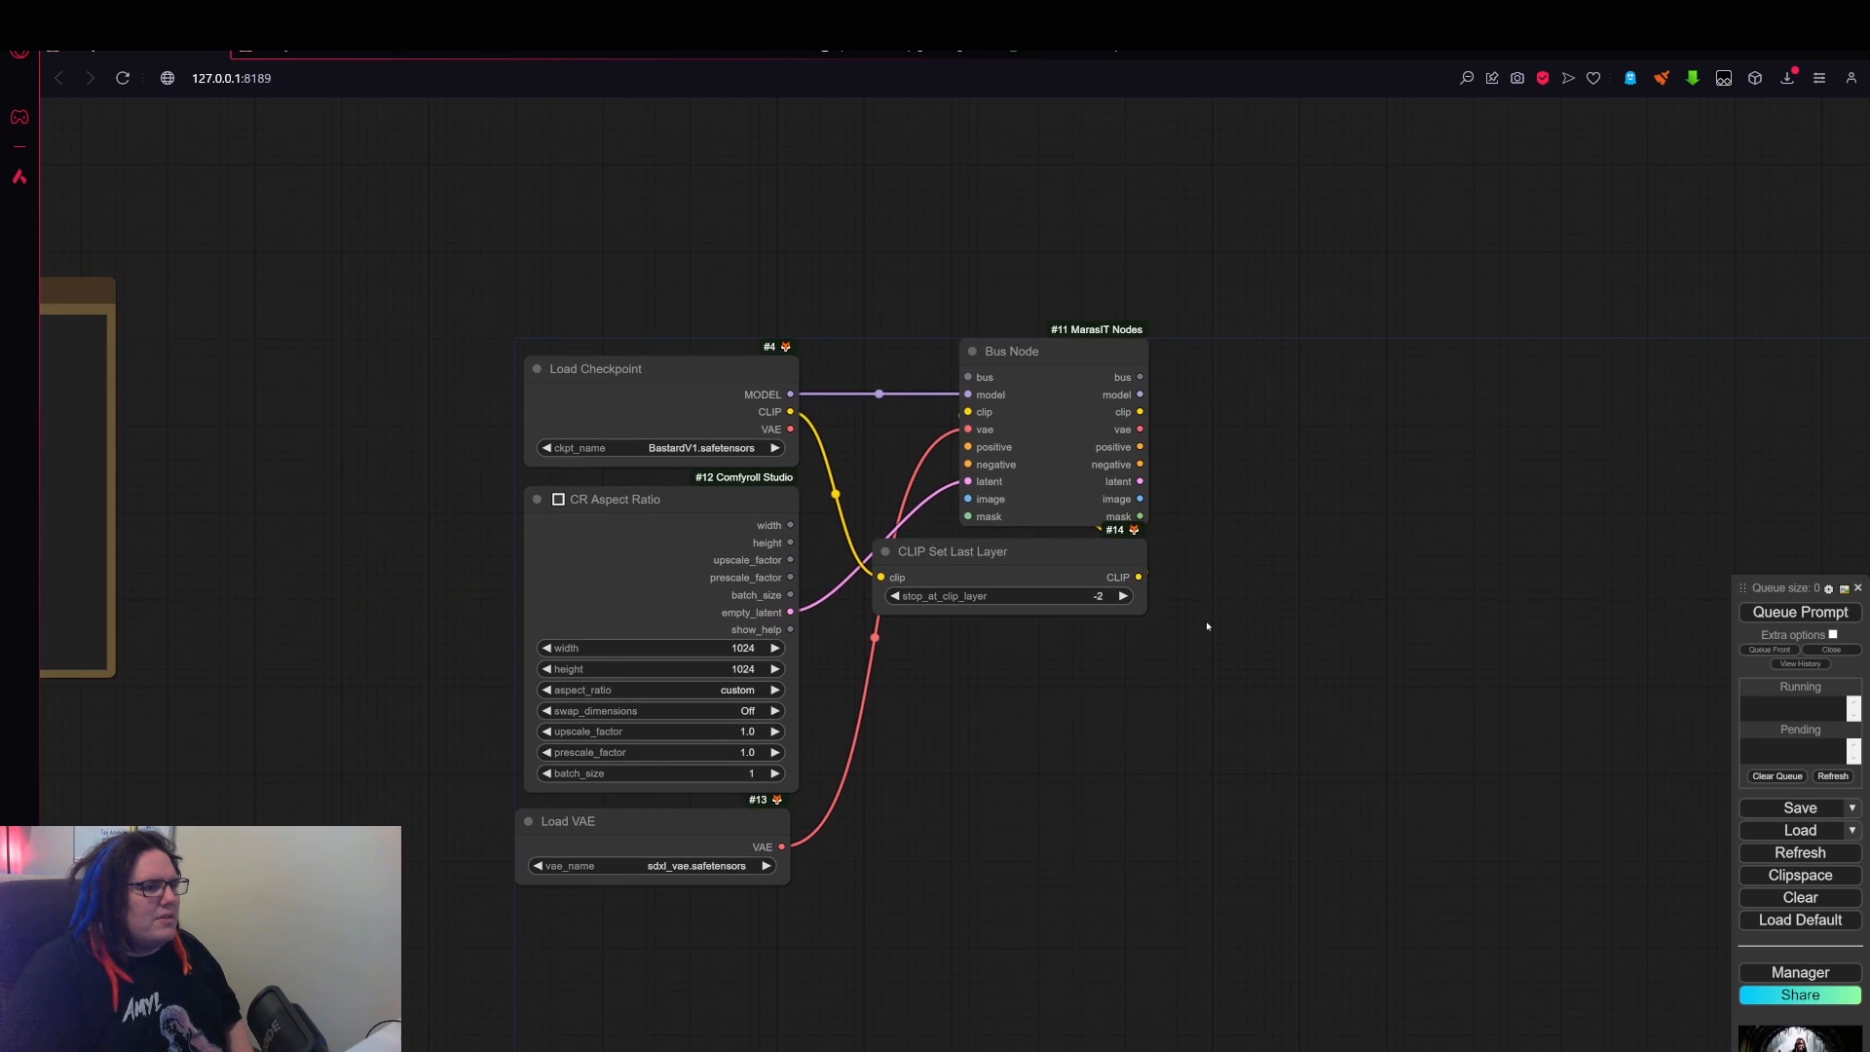
{"action": "scroll", "coordinate": [1378, 652], "scroll_direction": "down", "scroll_amount": 2}
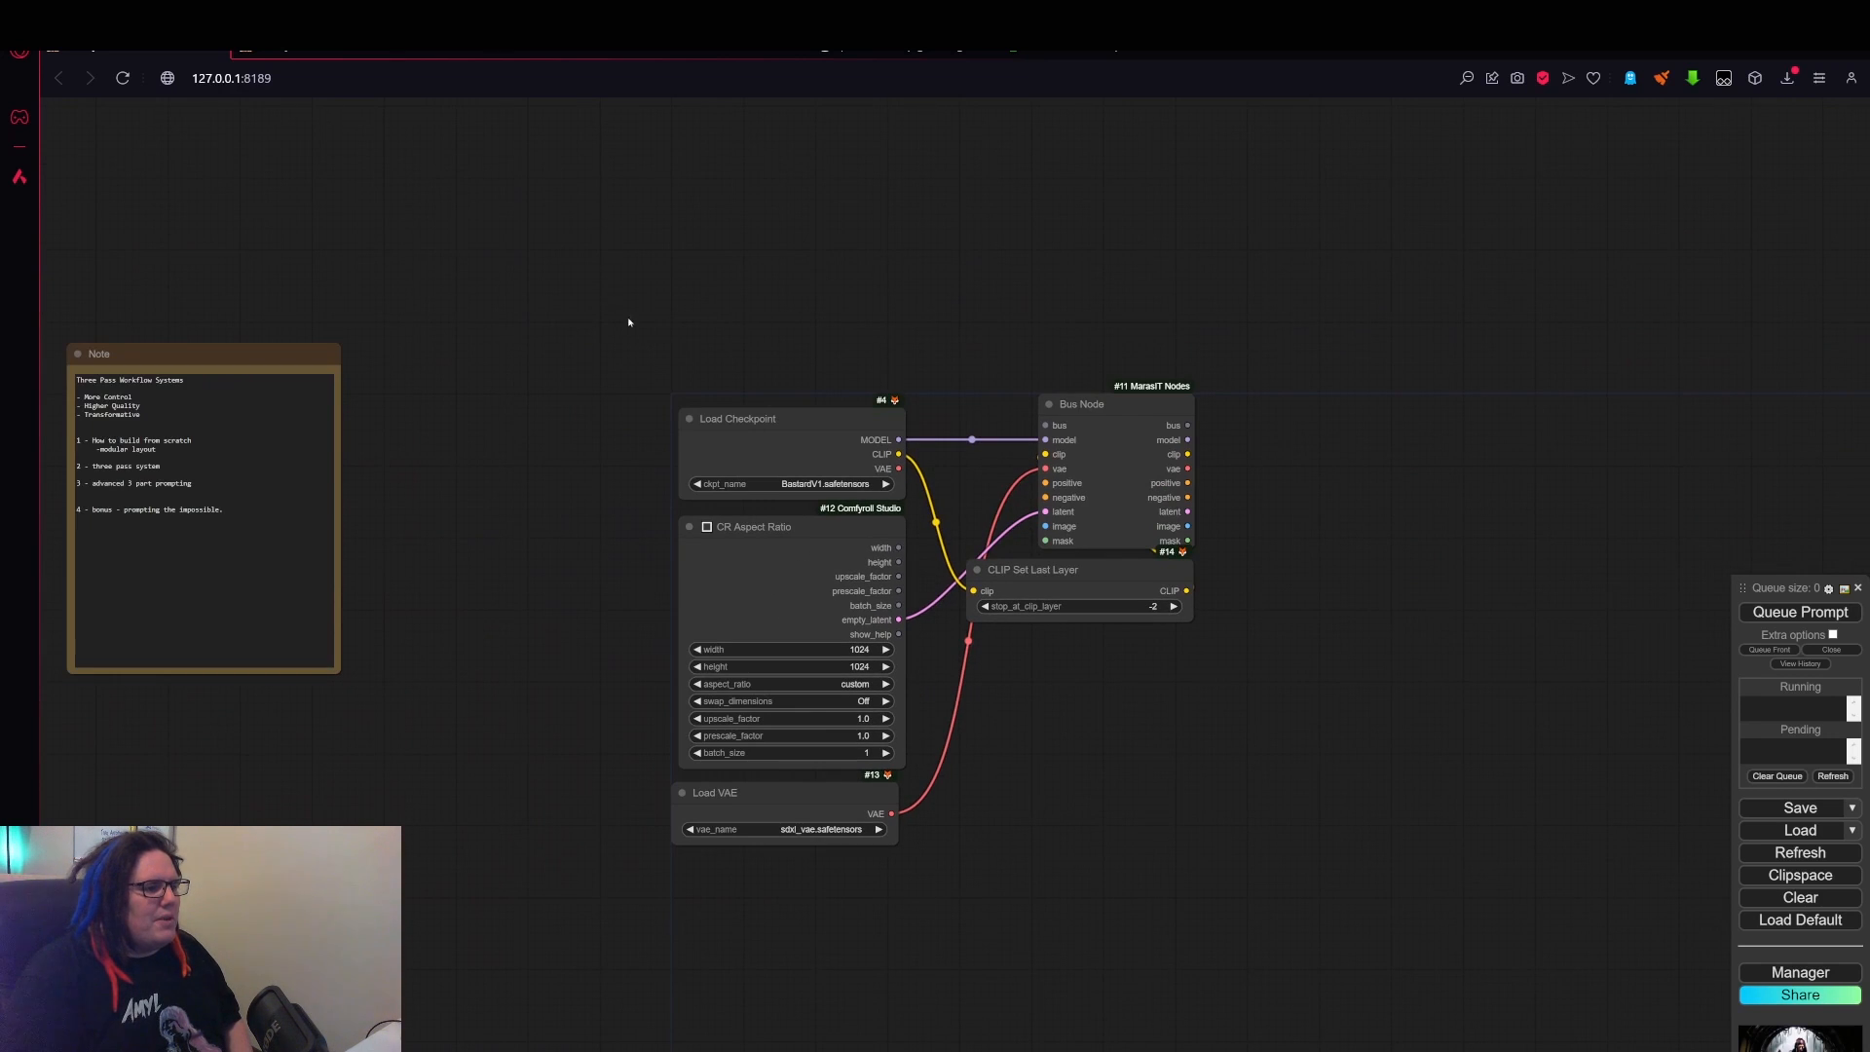
{"action": "left_click_drag", "start_coordinate": [629, 323], "coordinate": [1237, 857]}
{"action": "right_click", "coordinate": [1279, 622]}
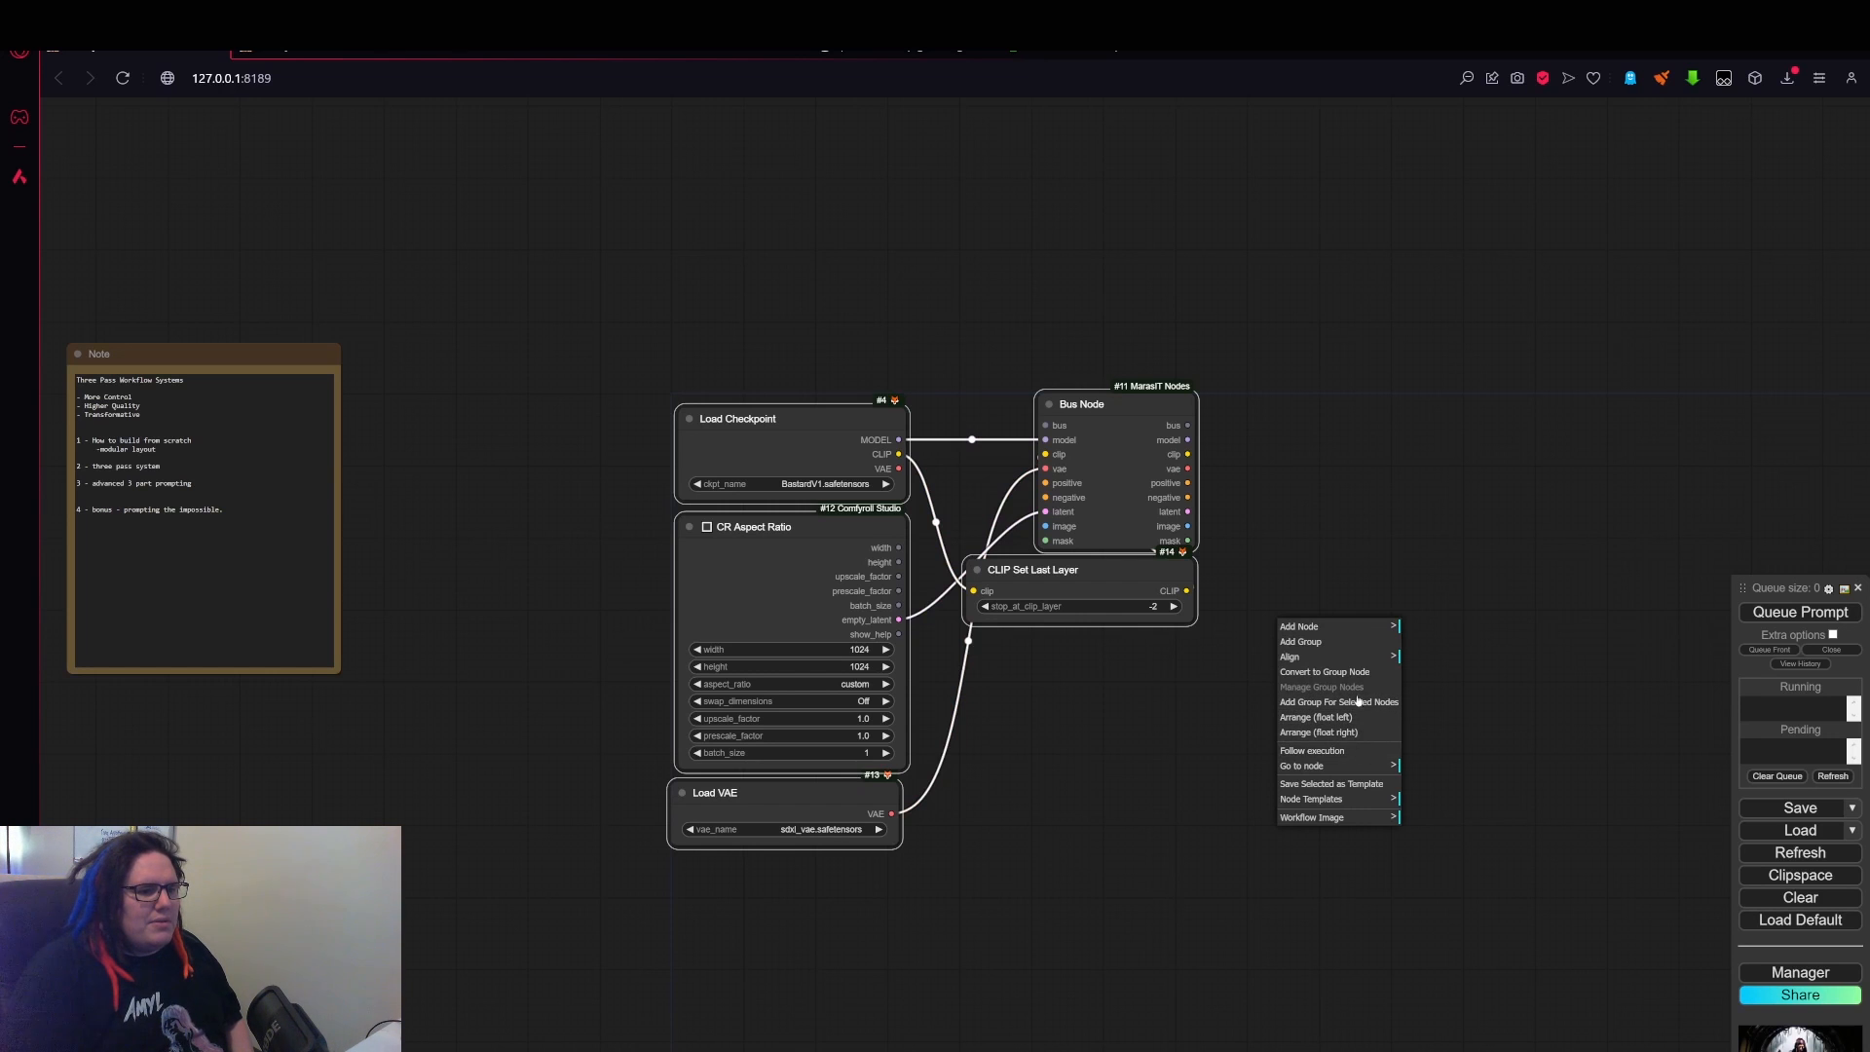
{"action": "scroll", "coordinate": [1359, 725], "scroll_direction": "up", "scroll_amount": 4}
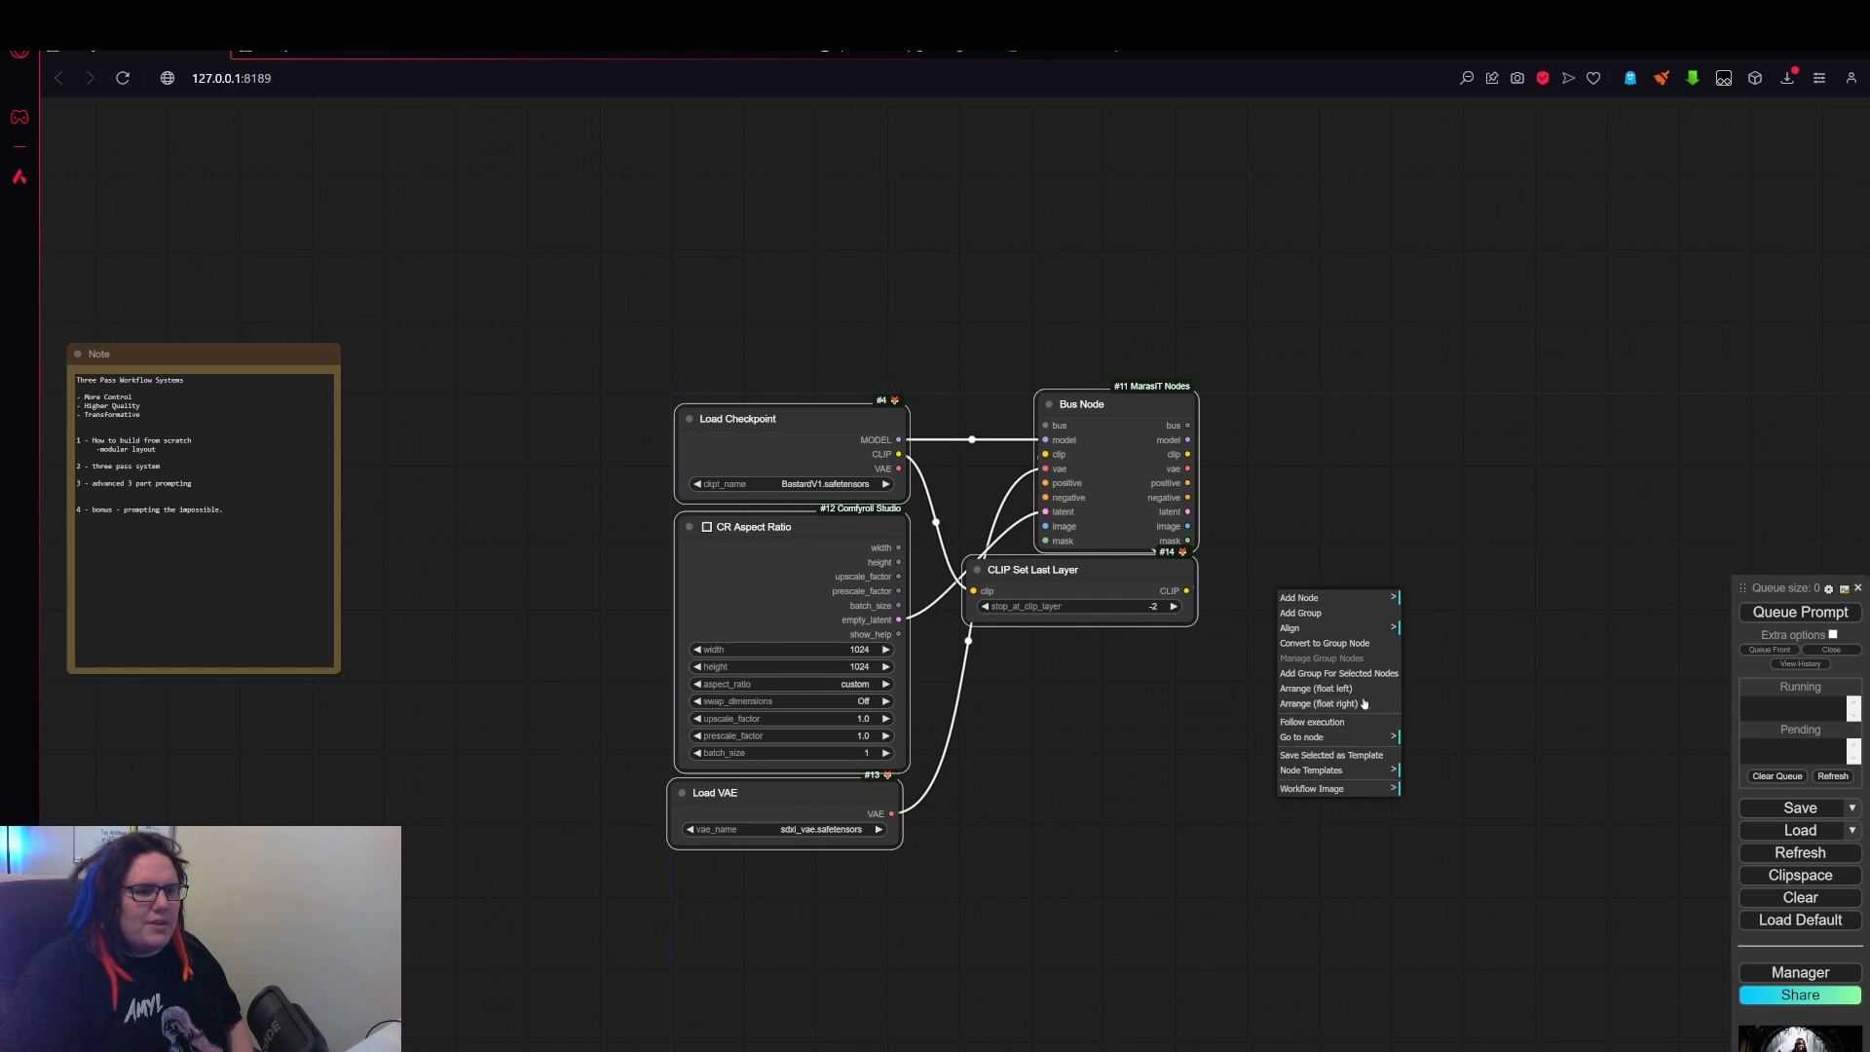
{"action": "left_click", "coordinate": [1351, 668]}
- Move the new group slightly down on the canvas together with all the nodes inside it
{"action": "scroll", "coordinate": [959, 541], "scroll_direction": "up", "scroll_amount": 6}
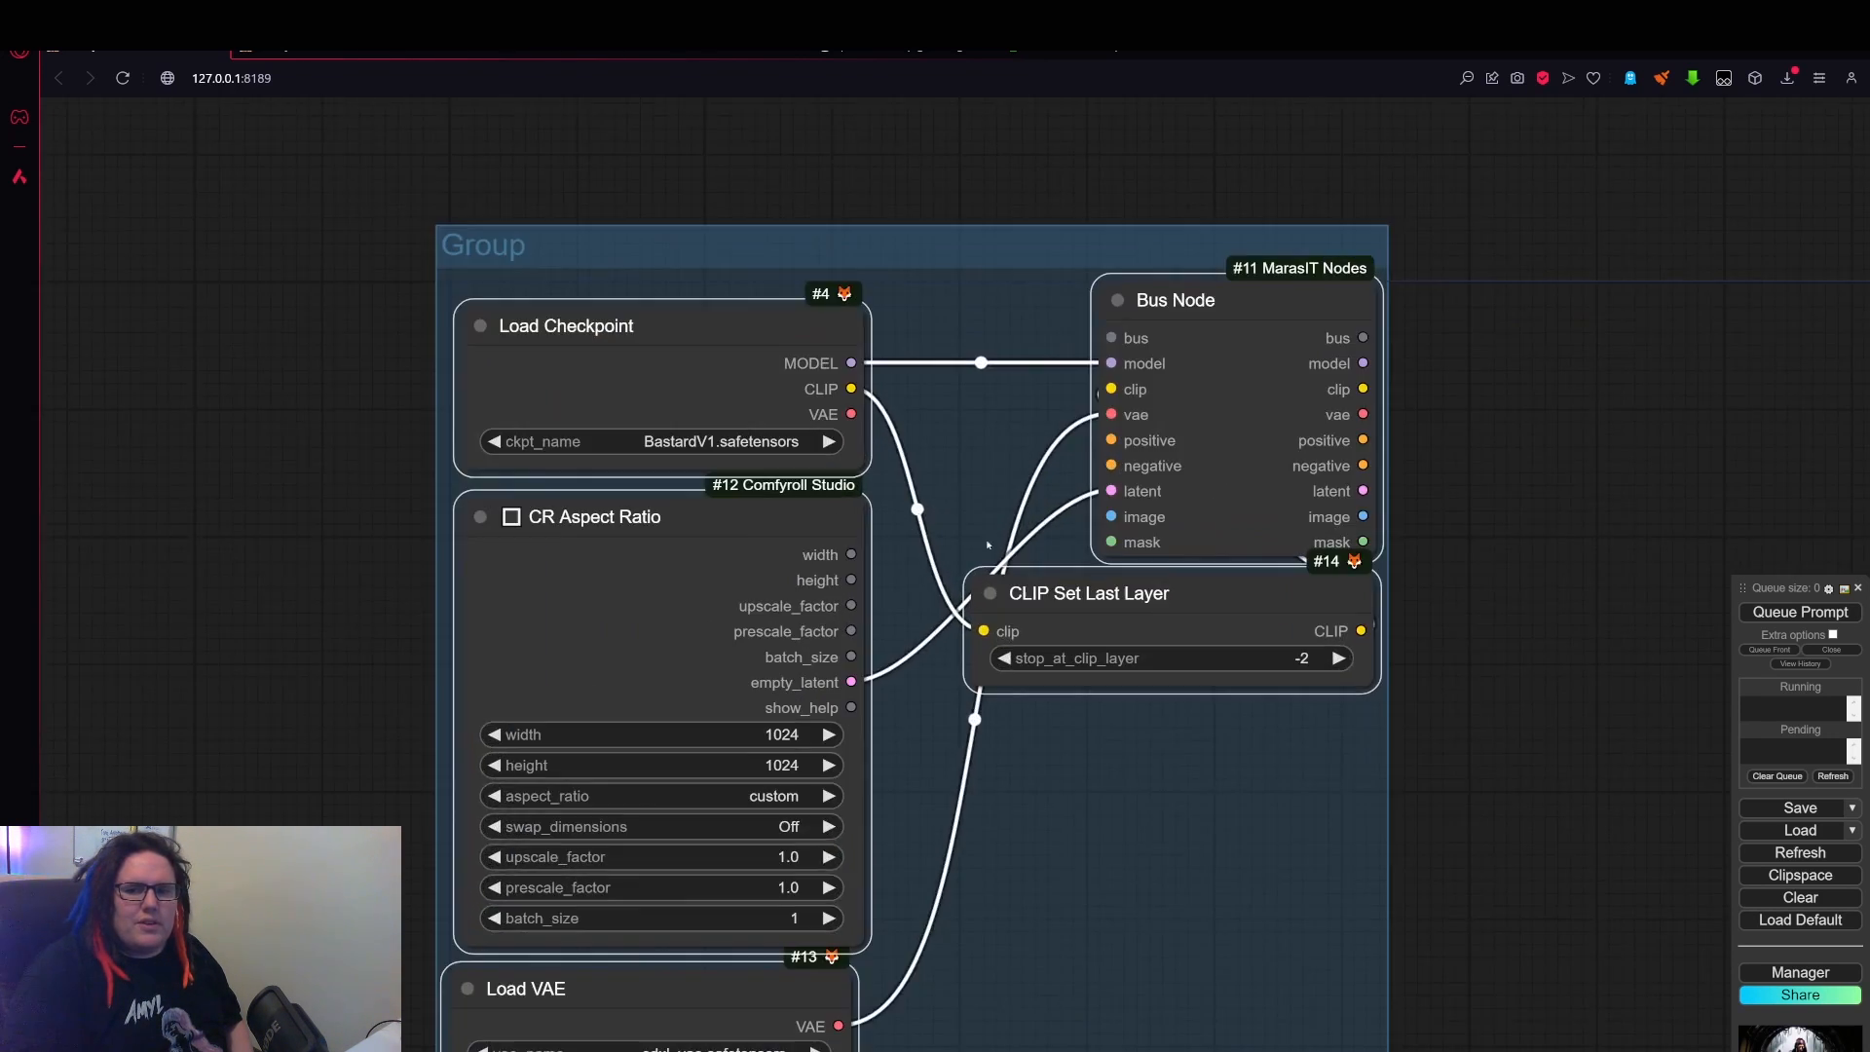
{"action": "scroll", "coordinate": [770, 547], "scroll_direction": "down", "scroll_amount": 3}
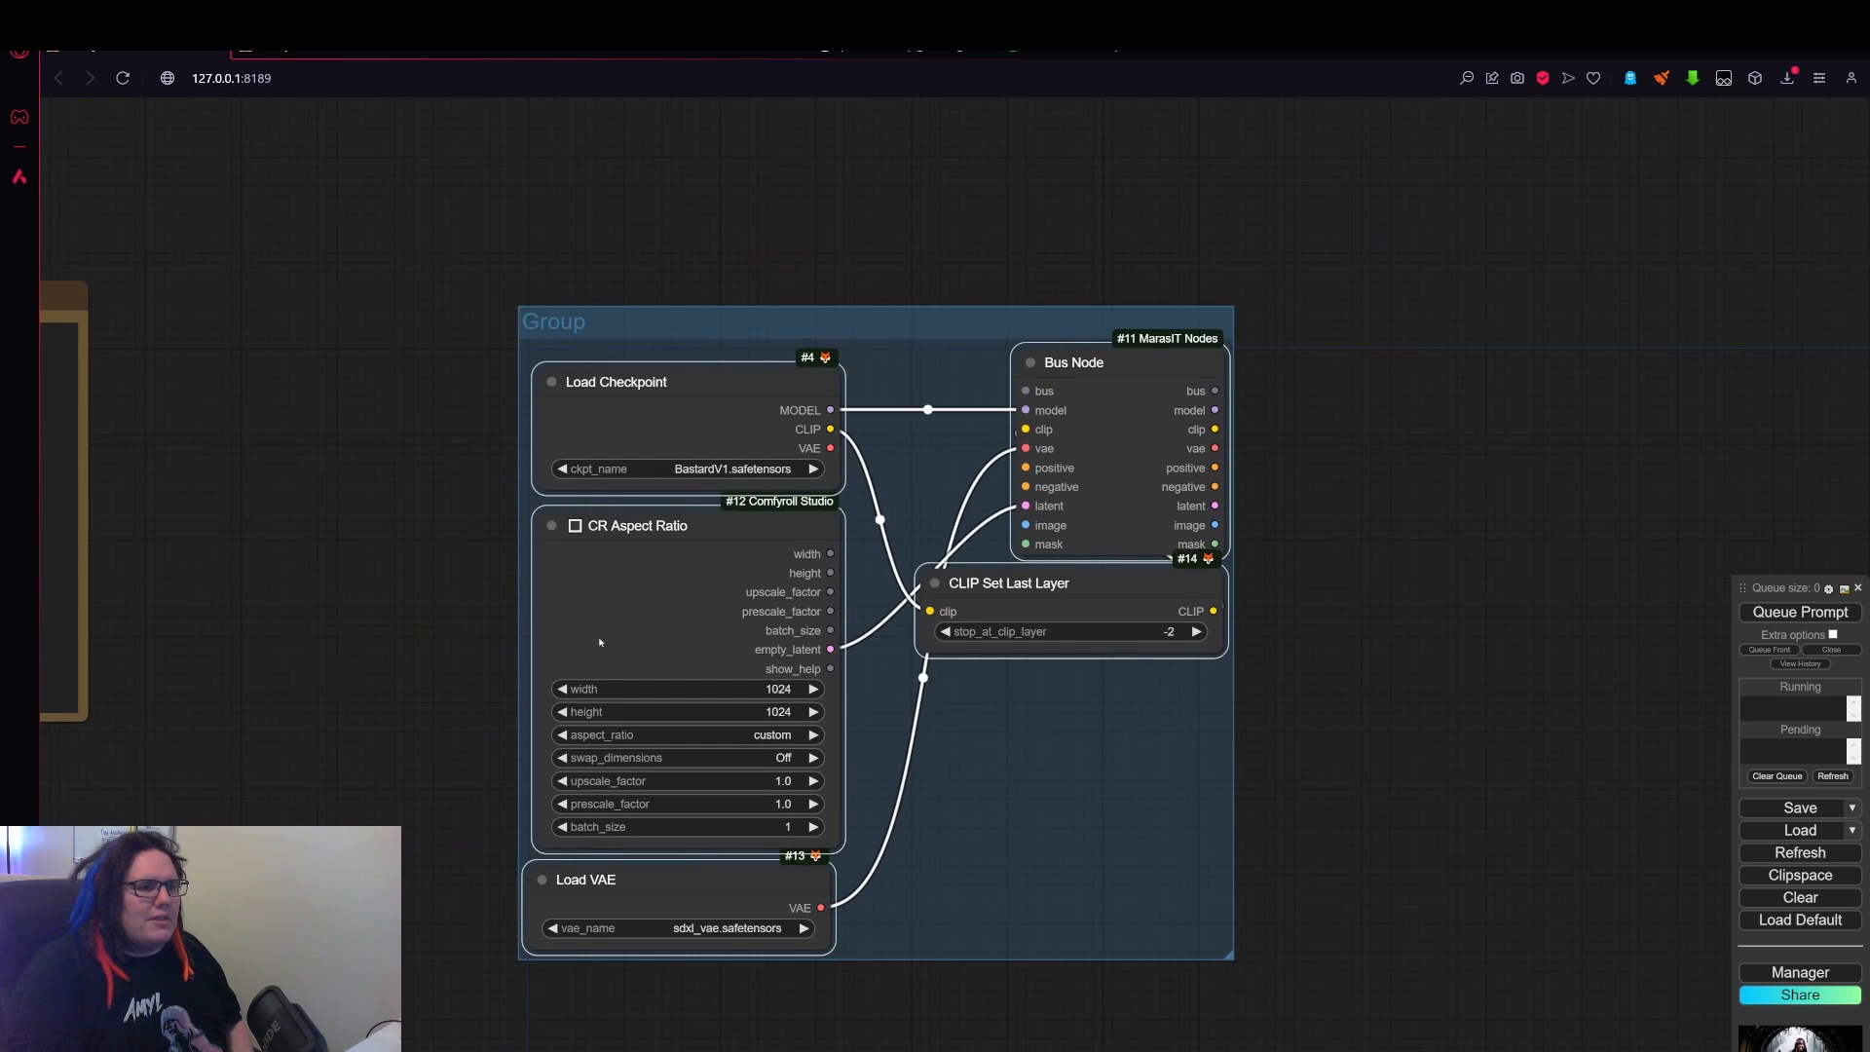
{"action": "scroll", "coordinate": [1327, 750], "scroll_direction": "down", "scroll_amount": 4}
{"action": "left_click_drag", "start_coordinate": [1339, 624], "coordinate": [1303, 605]}
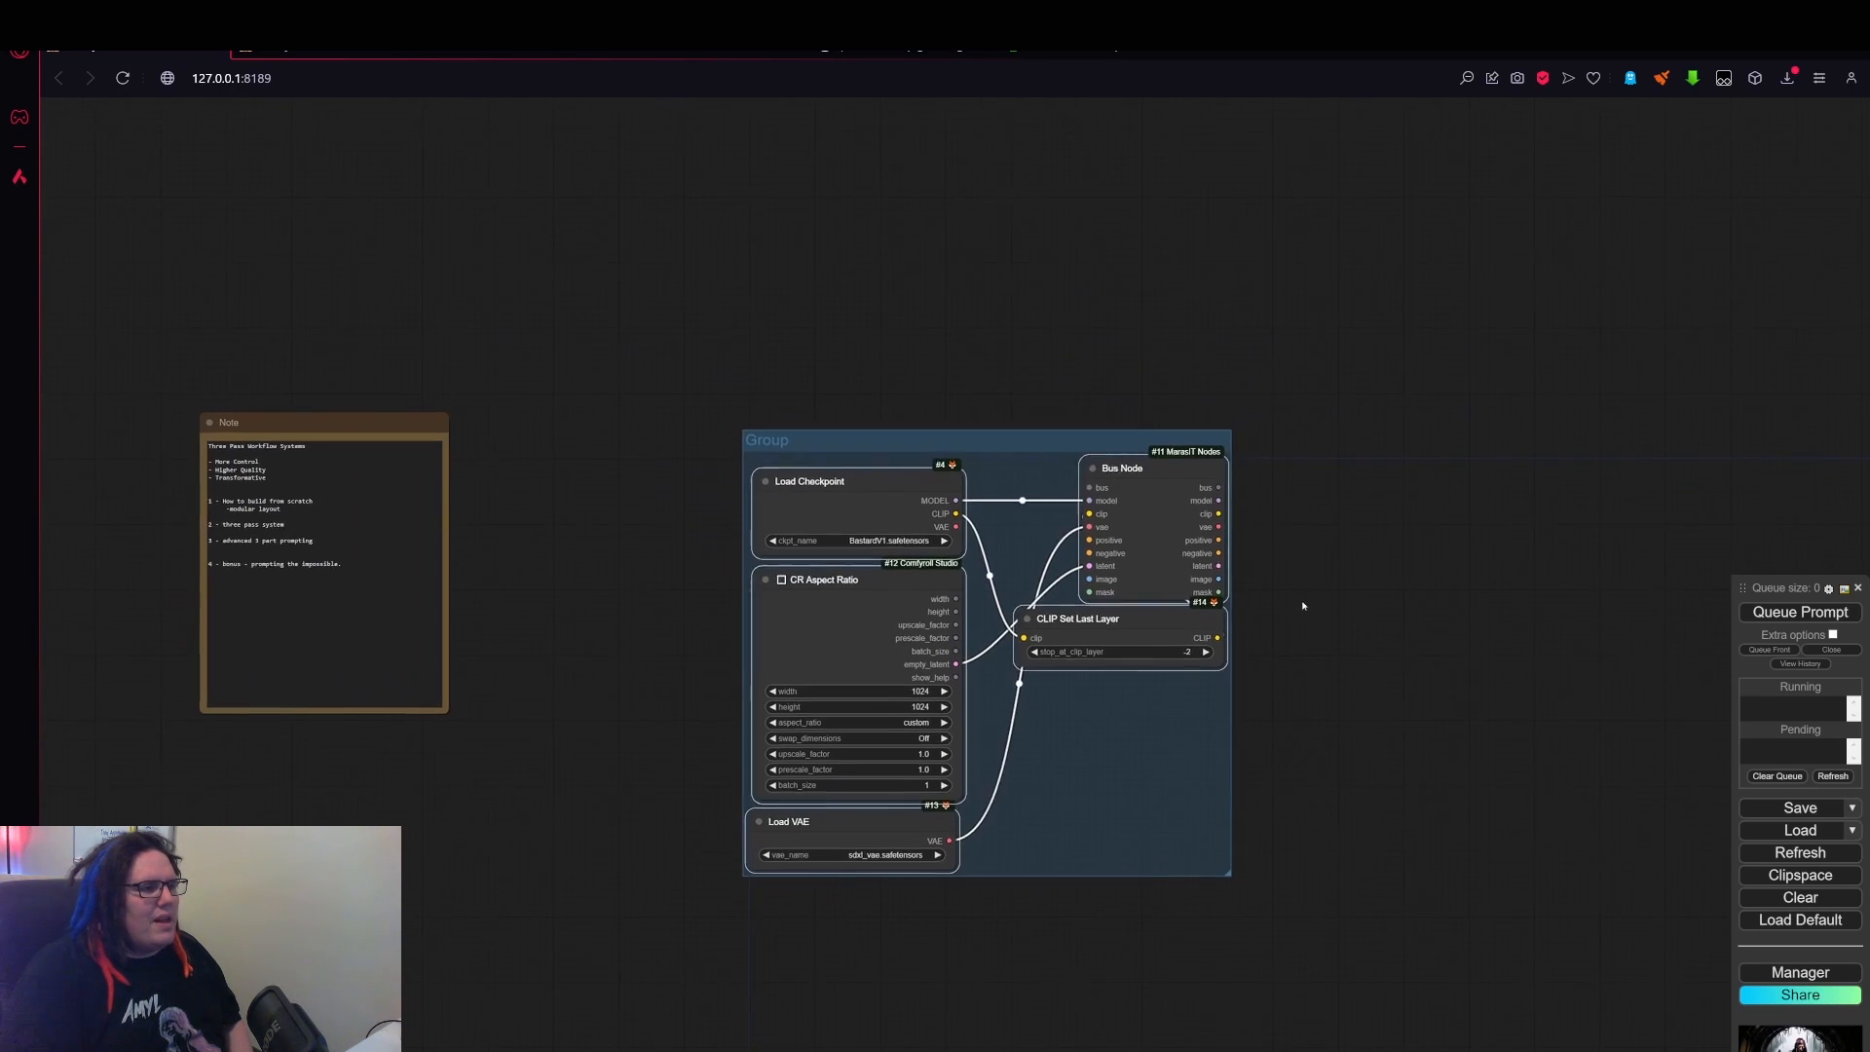
{"action": "left_click_drag", "start_coordinate": [900, 438], "coordinate": [888, 443]}
{"action": "mouse_move", "coordinate": [932, 474]}
{"action": "left_mouse_down"}
{"action": "mouse_move", "coordinate": [891, 436]}
{"action": "mouse_move", "coordinate": [932, 494]}
{"action": "mouse_move", "coordinate": [958, 411]}
{"action": "mouse_move", "coordinate": [944, 505]}
{"action": "mouse_move", "coordinate": [915, 468]}
{"action": "left_mouse_up"}
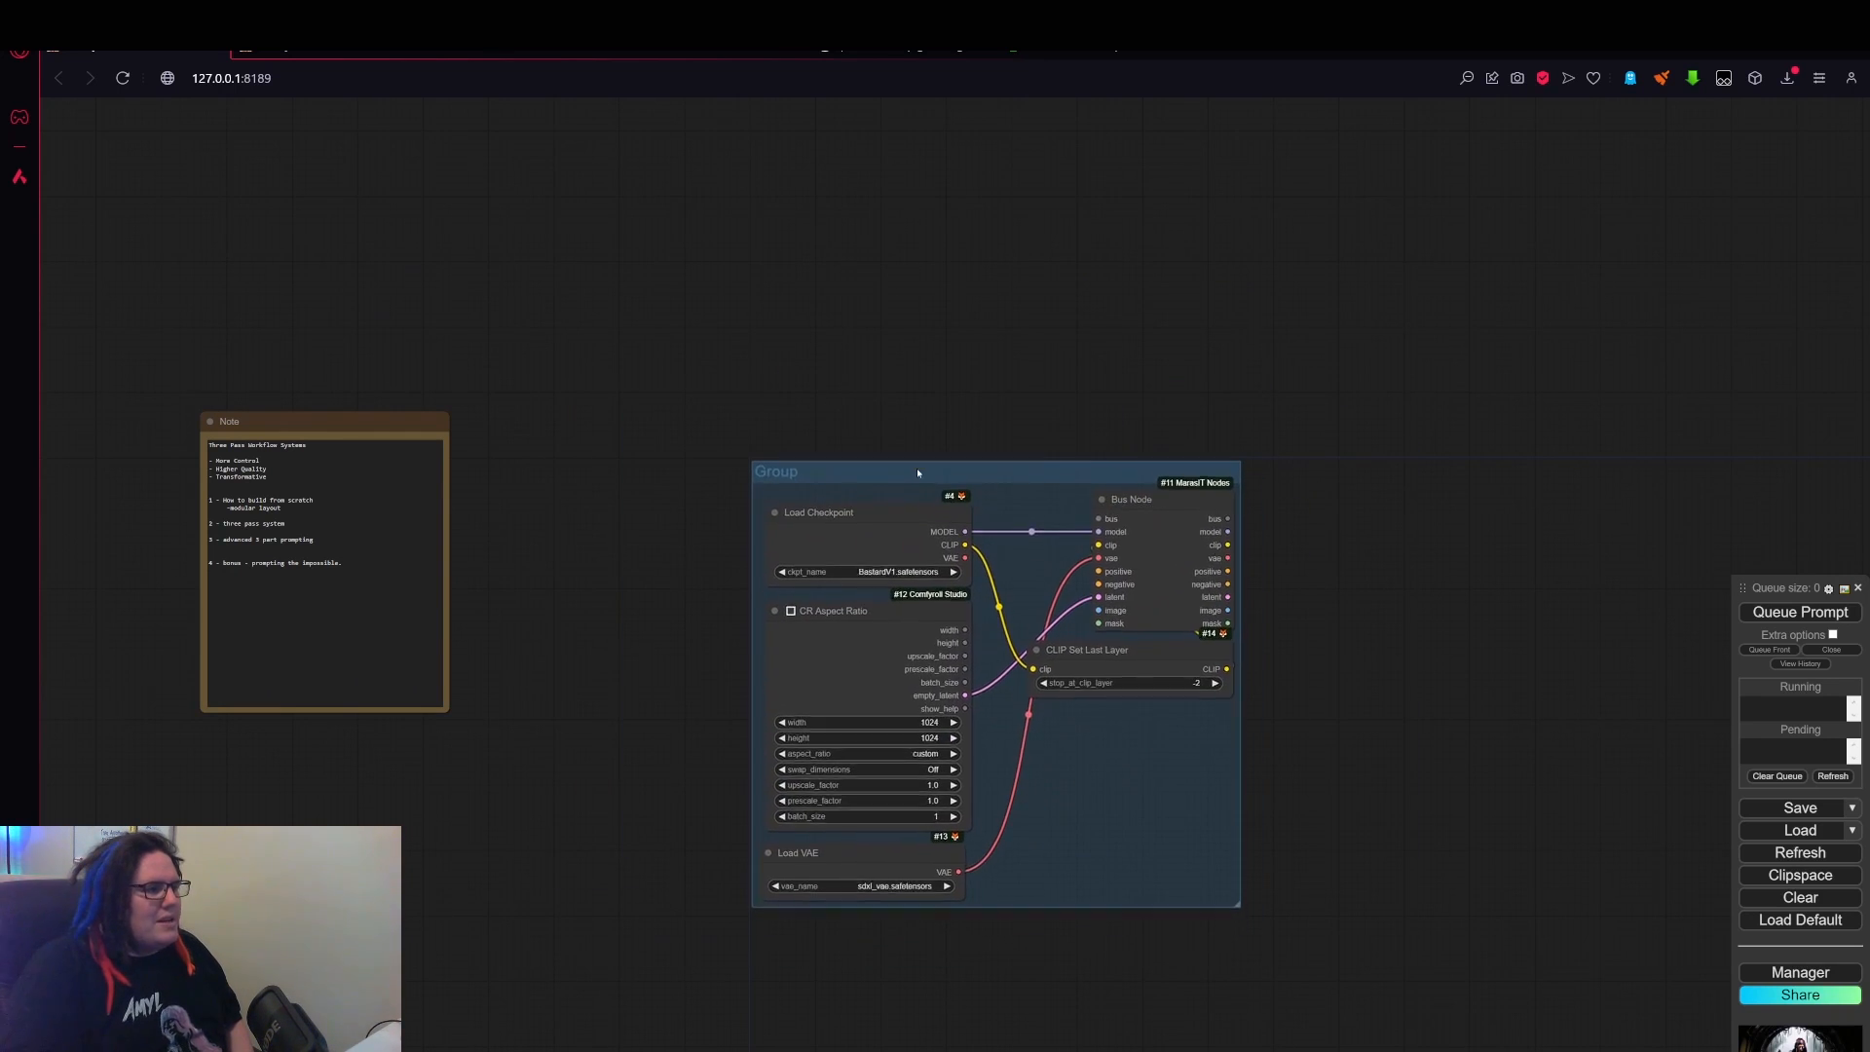
- Search for "ksam" and add a KSampler node in the empty canvas area to the right of the loader group
{"action": "left_click_drag", "start_coordinate": [1478, 631], "coordinate": [1297, 553]}
{"action": "left_click_drag", "start_coordinate": [1212, 539], "coordinate": [1157, 517]}
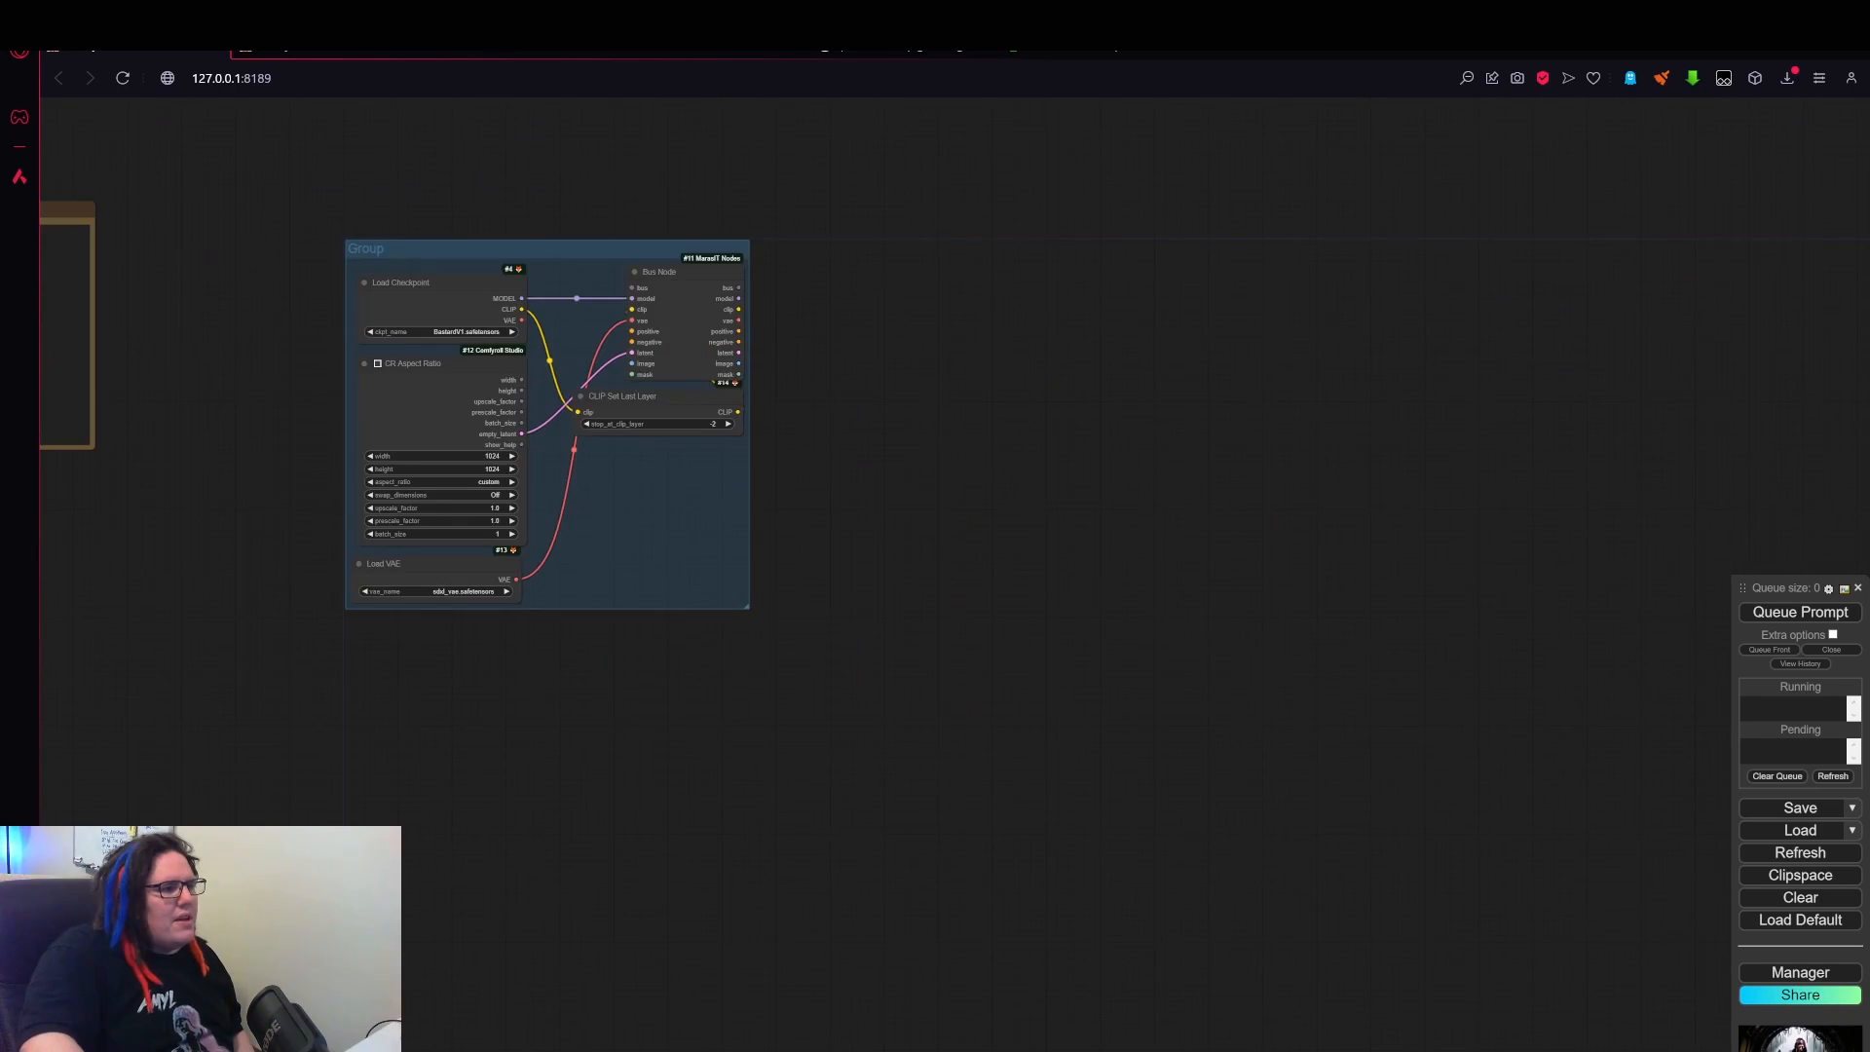
{"action": "scroll", "coordinate": [682, 536], "scroll_direction": "up", "scroll_amount": 5}
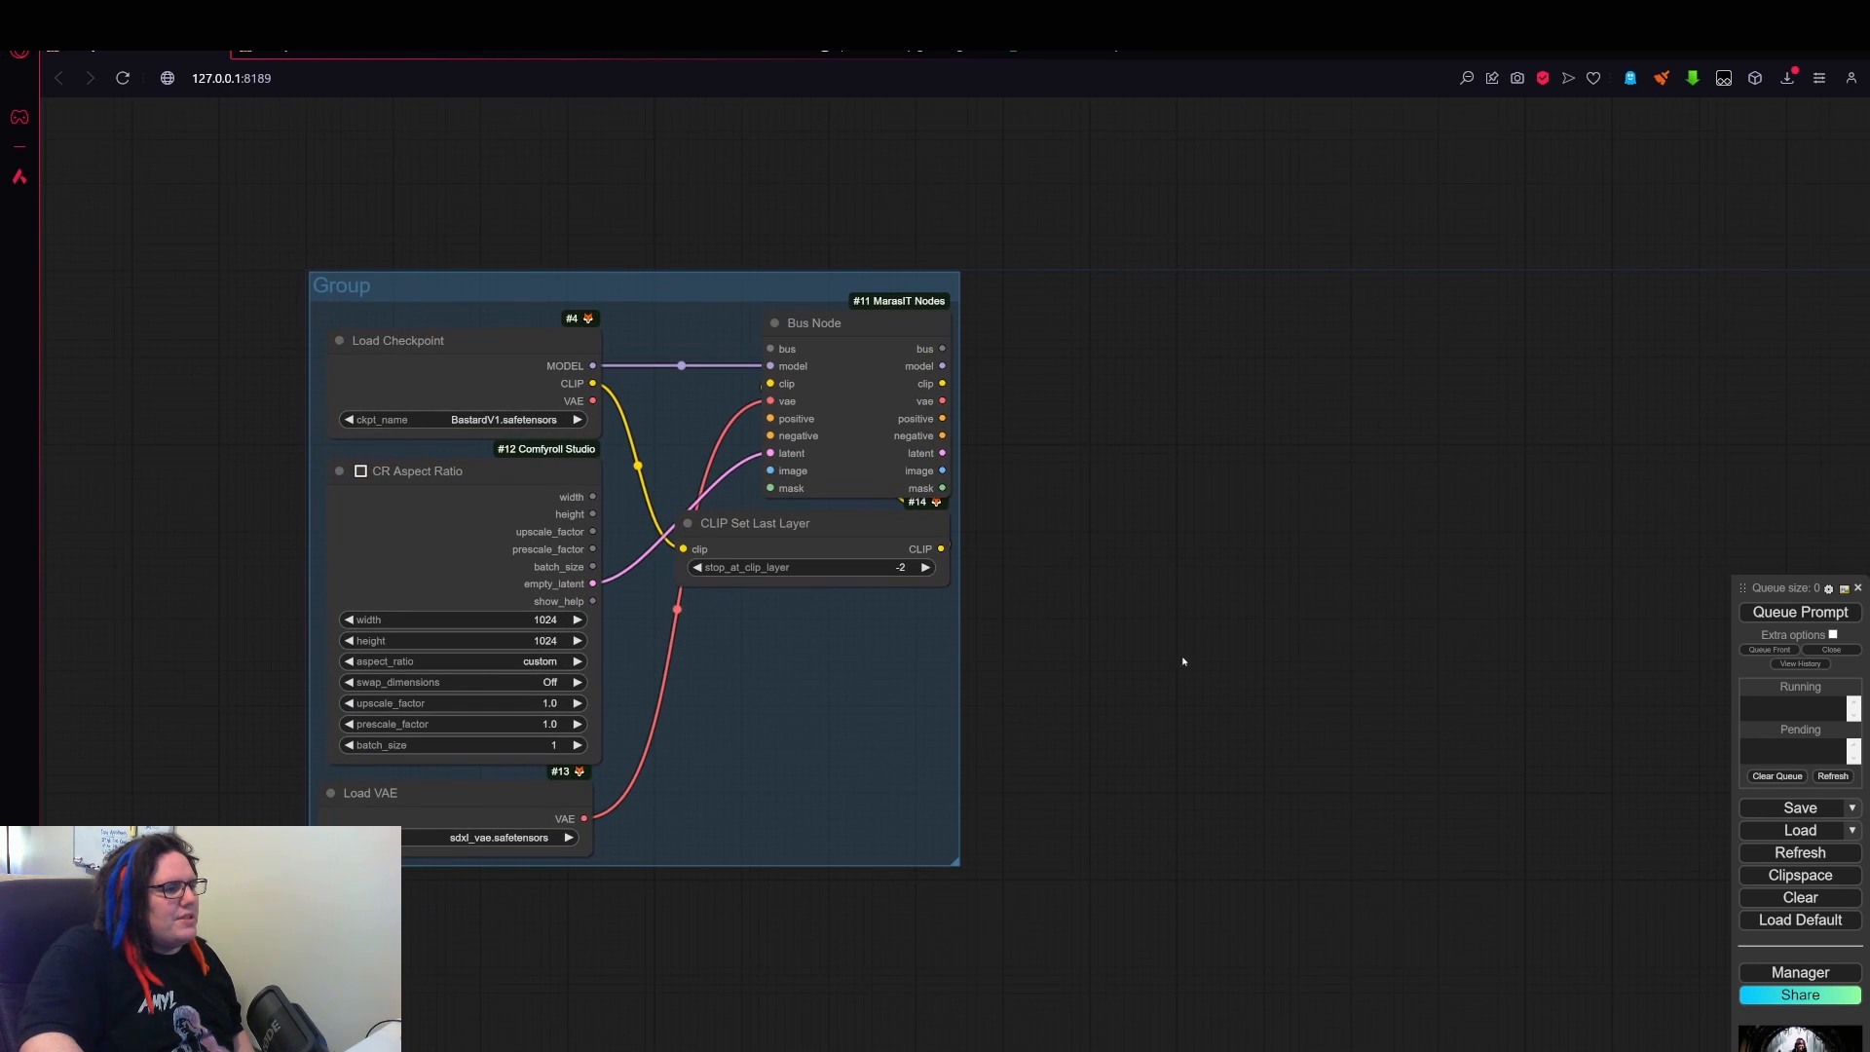
{"action": "left_click_drag", "start_coordinate": [1184, 662], "coordinate": [1032, 375]}
{"action": "left_click_drag", "start_coordinate": [1088, 447], "coordinate": [1000, 509]}
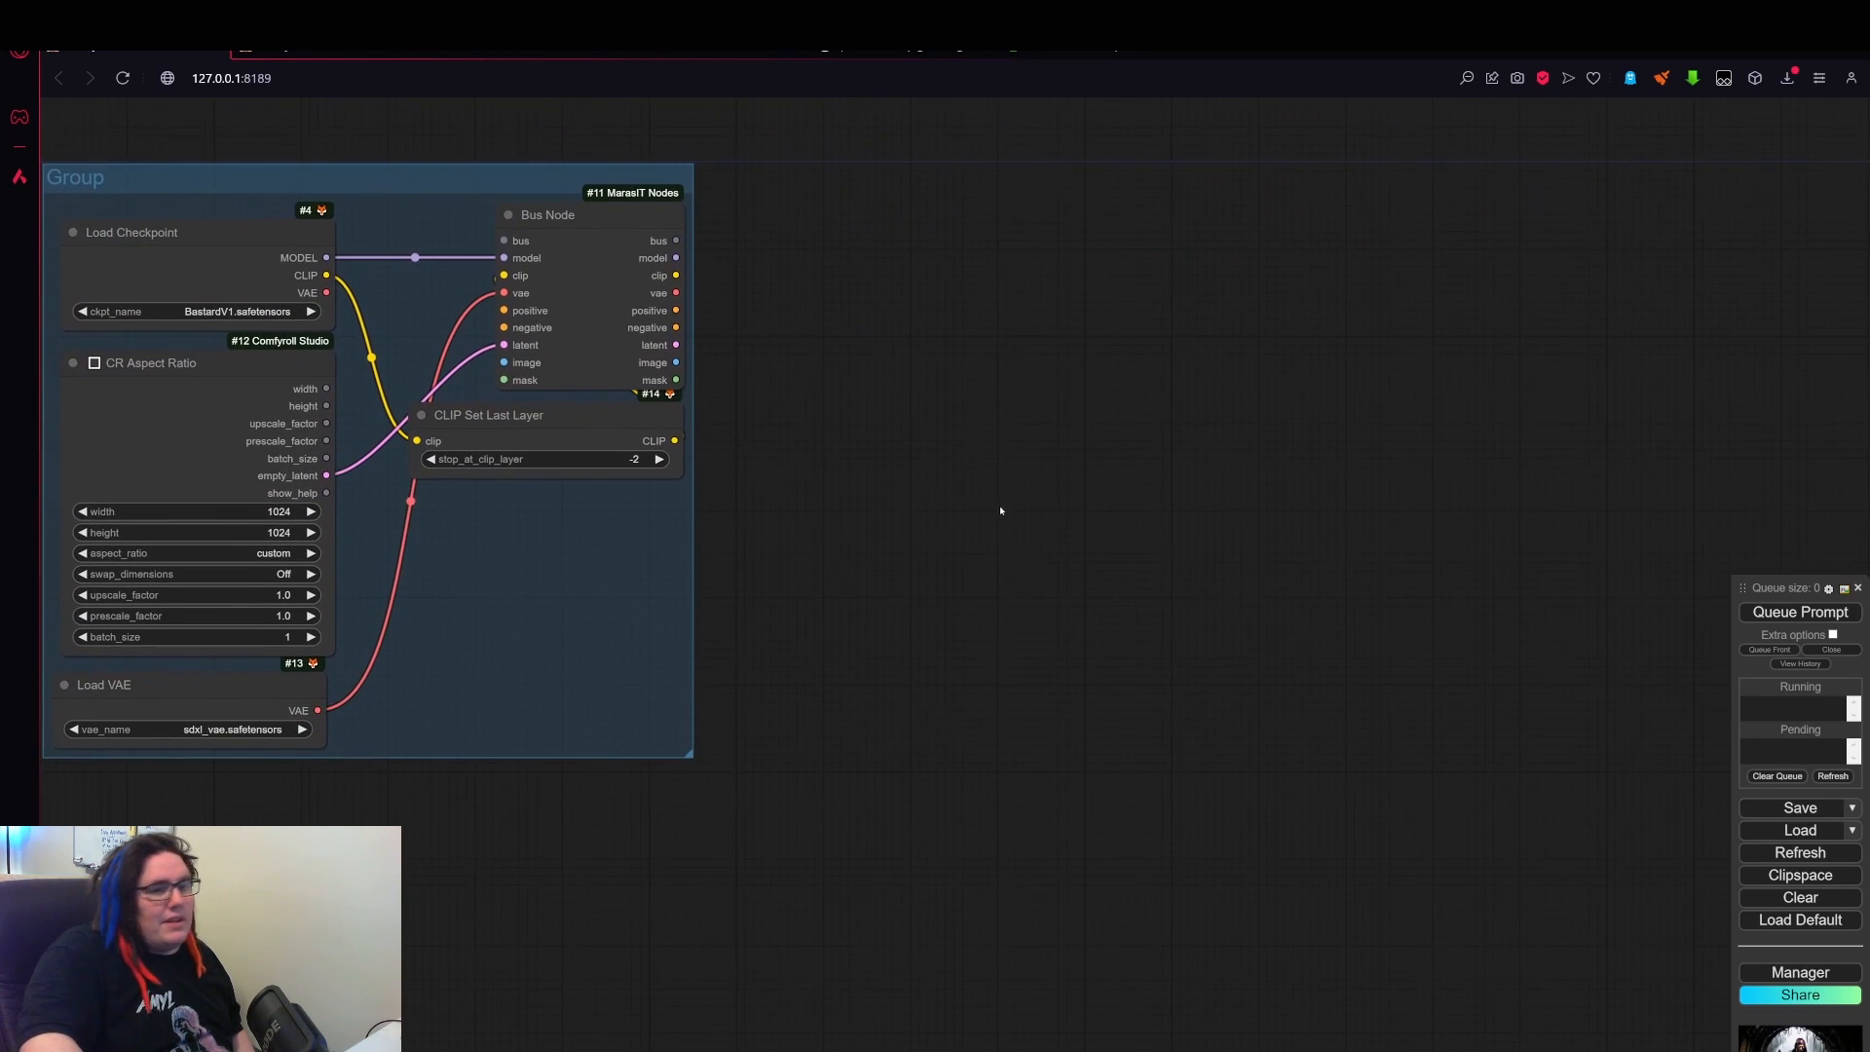
{"action": "double_click", "coordinate": [895, 432]}
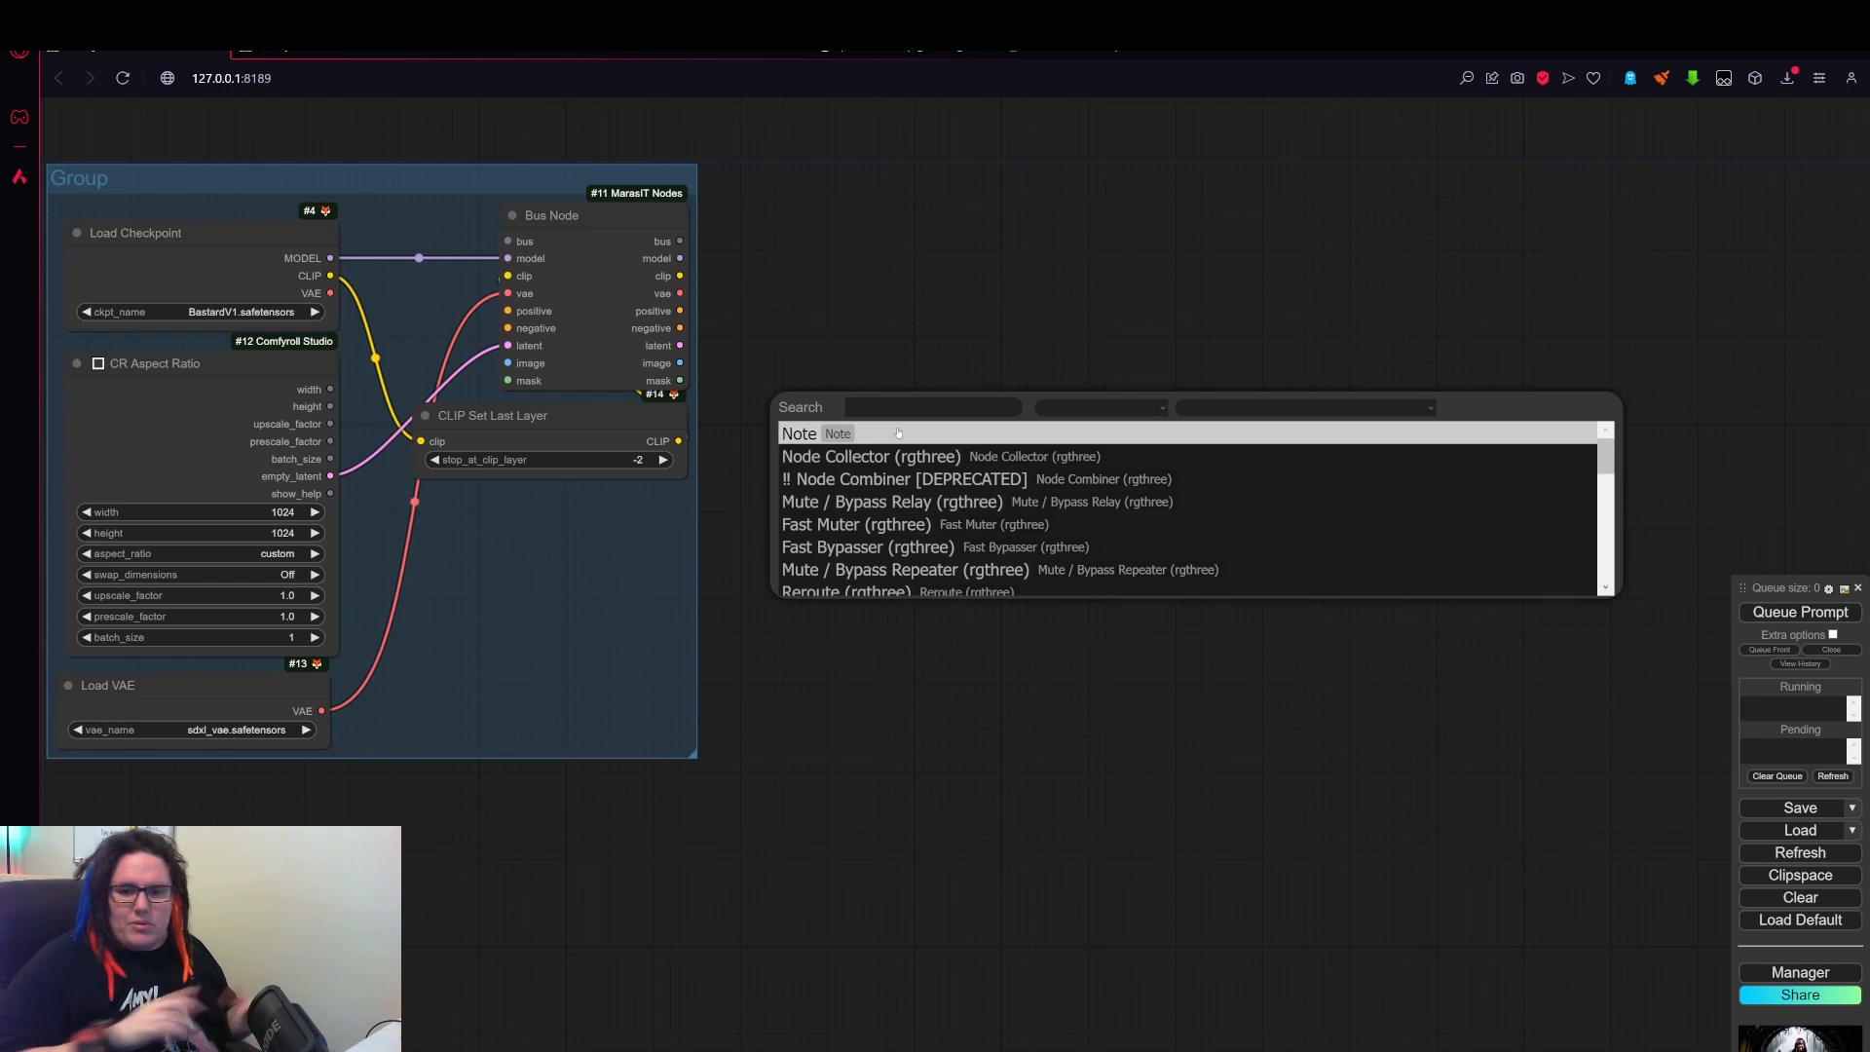
{"action": "type", "text": "ksam"}
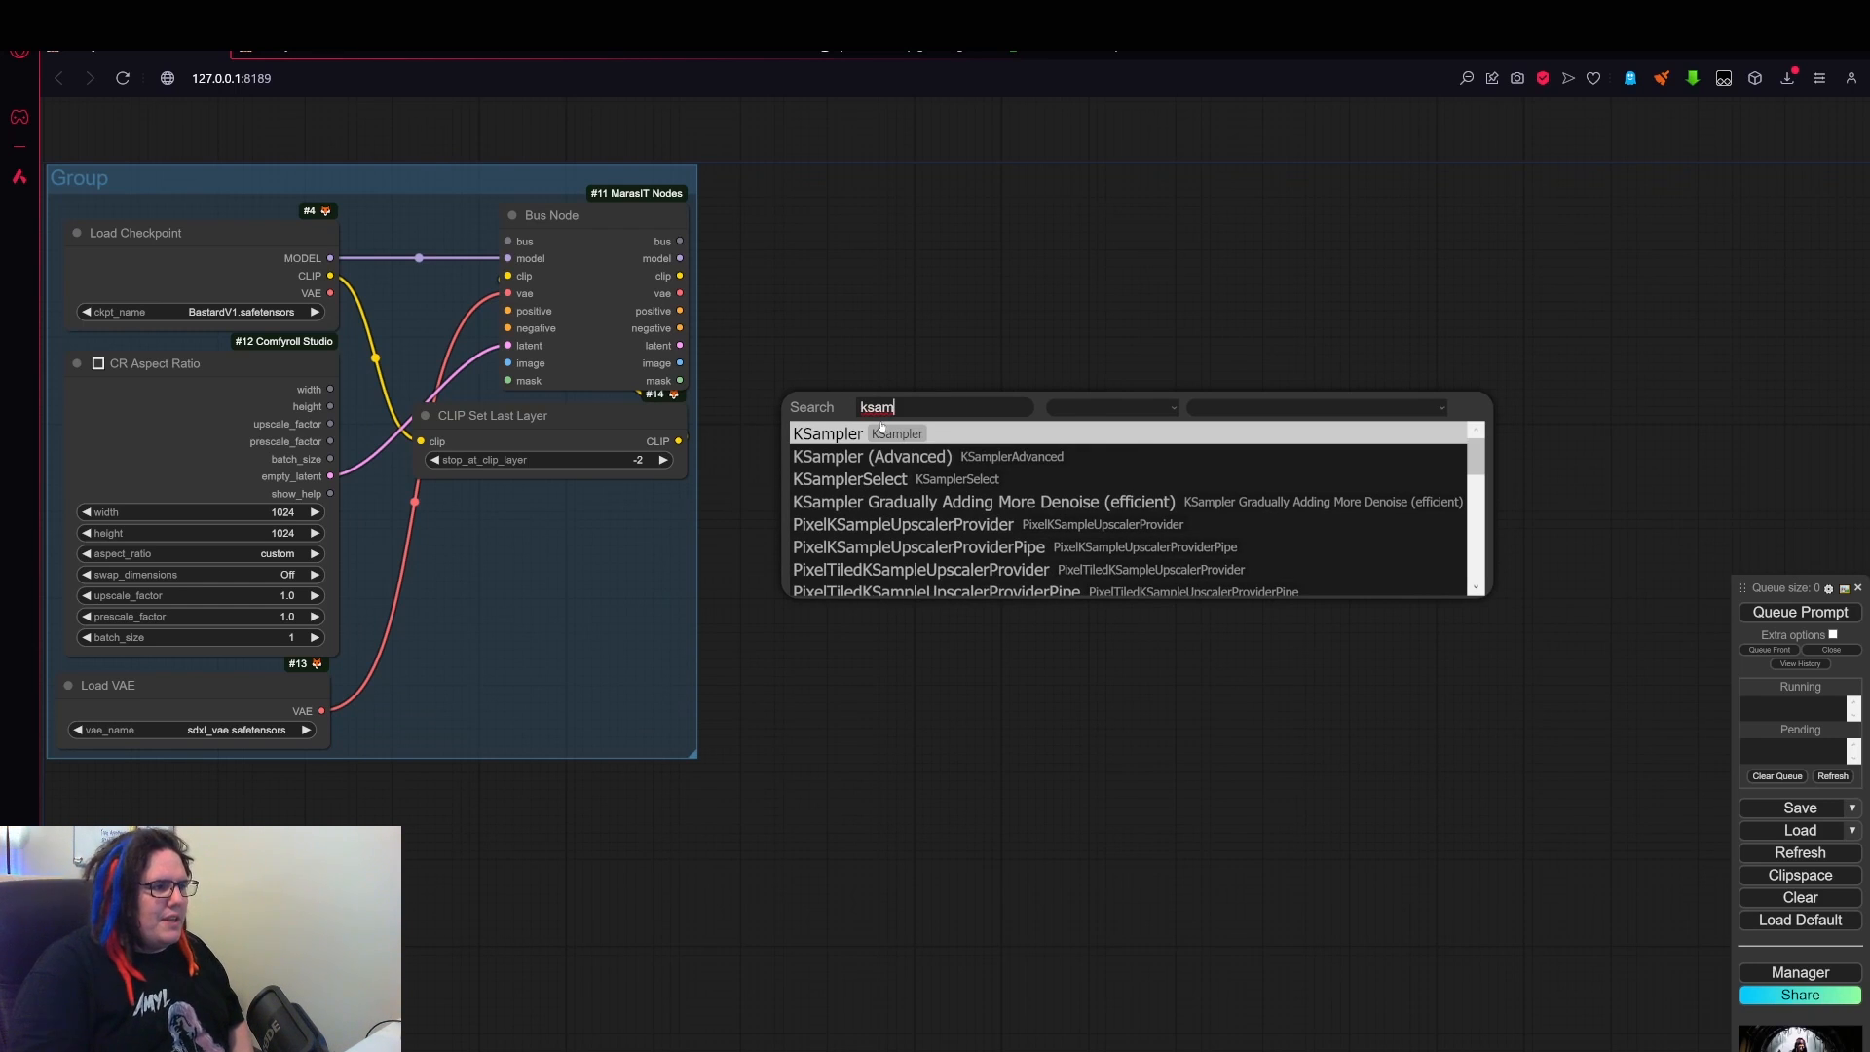
{"action": "left_click", "coordinate": [907, 424]}
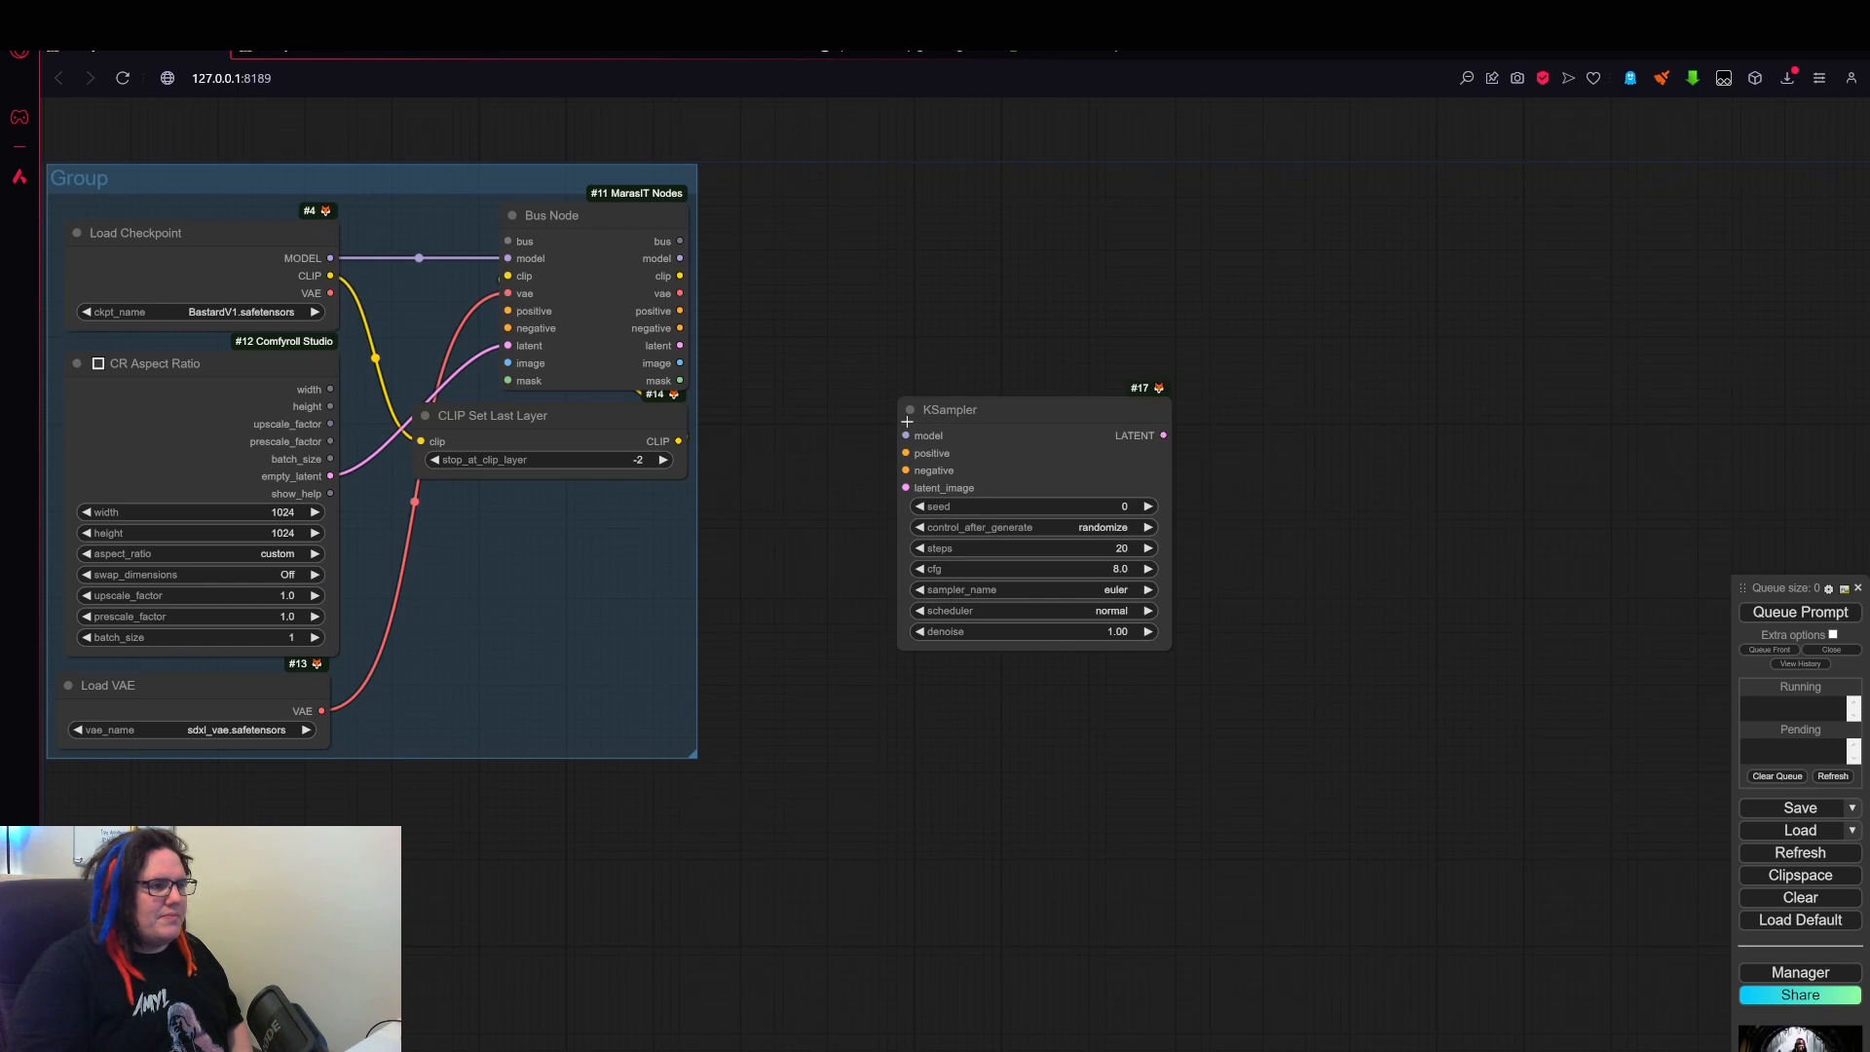
{"action": "left_click_drag", "start_coordinate": [1084, 436], "coordinate": [1266, 576]}
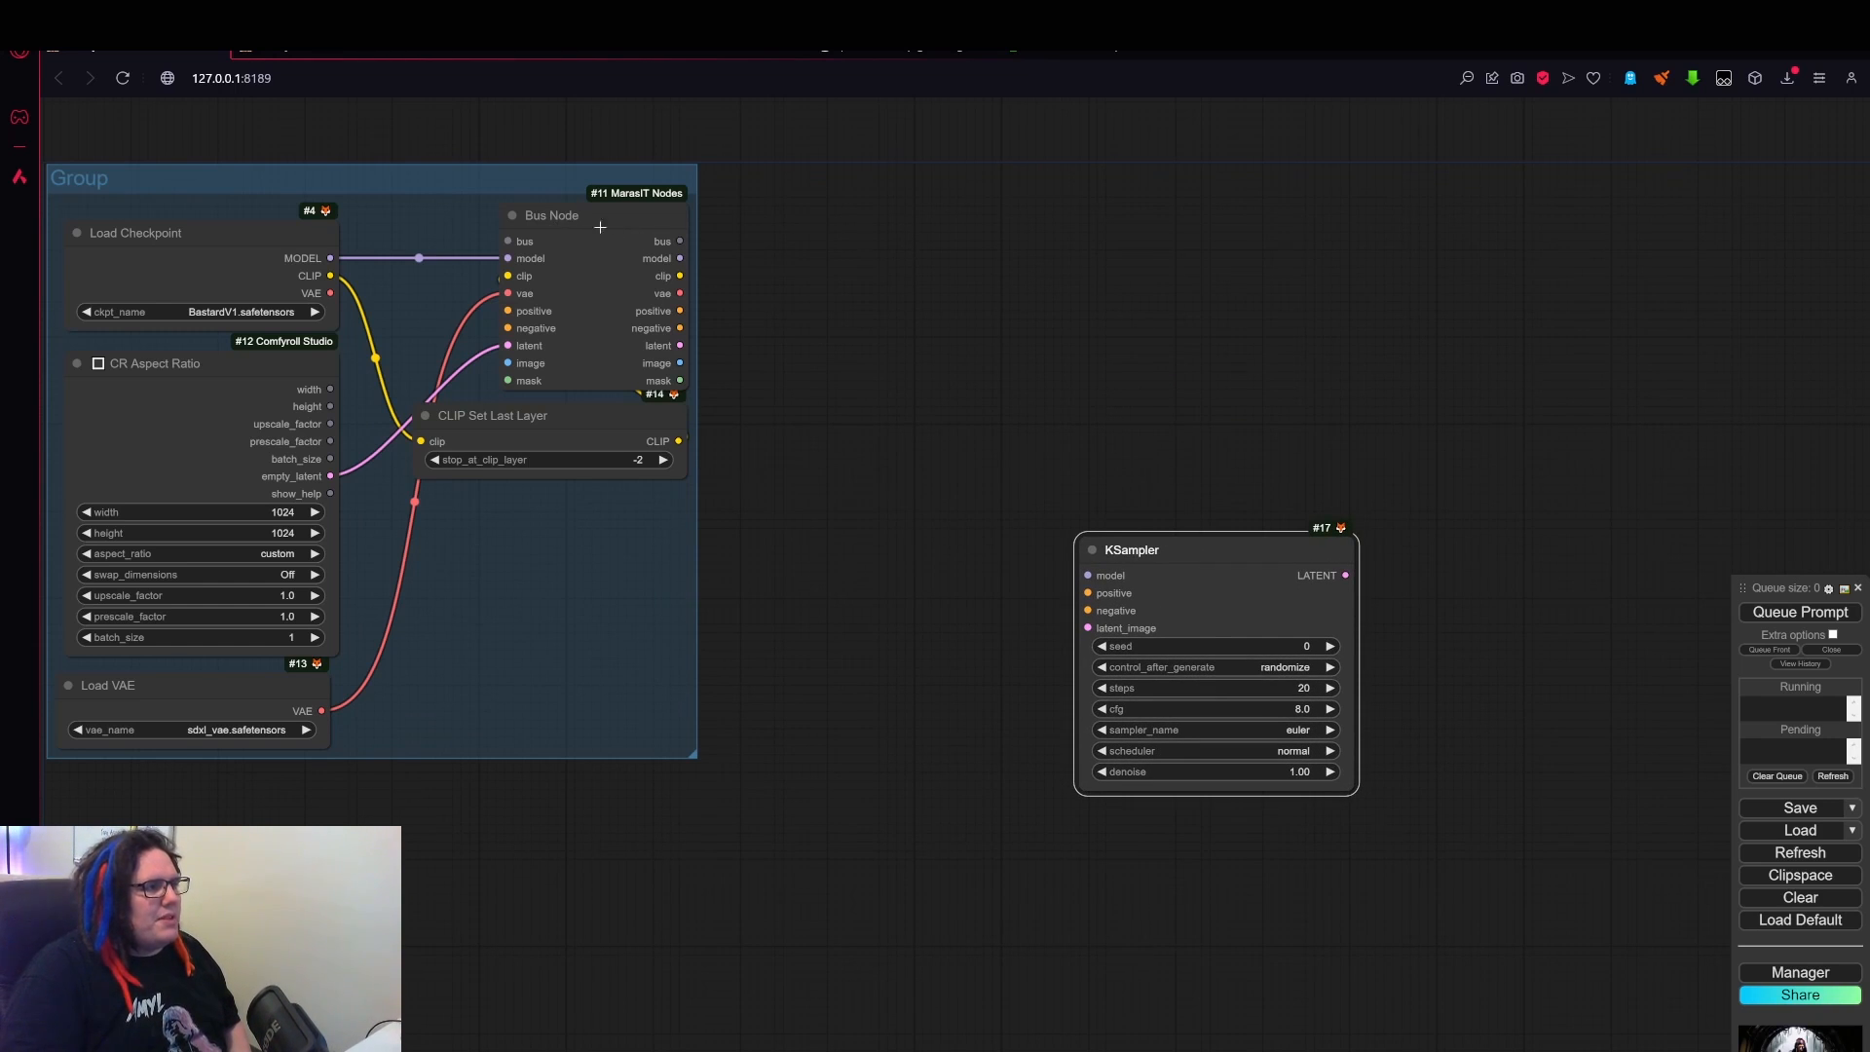
- Duplicate the Bus Node out of the group and place the copy just left of the KSampler
{"action": "left_click_drag", "start_coordinate": [589, 231], "coordinate": [1199, 211], "text": "alt"}
{"action": "mouse_move", "coordinate": [1440, 429]}
{"action": "left_mouse_down"}
{"action": "mouse_move", "coordinate": [1264, 406]}
{"action": "mouse_move", "coordinate": [961, 408]}
{"action": "left_mouse_up"}
{"action": "left_click_drag", "start_coordinate": [877, 542], "coordinate": [1086, 558]}
{"action": "left_click_drag", "start_coordinate": [728, 179], "coordinate": [684, 458]}
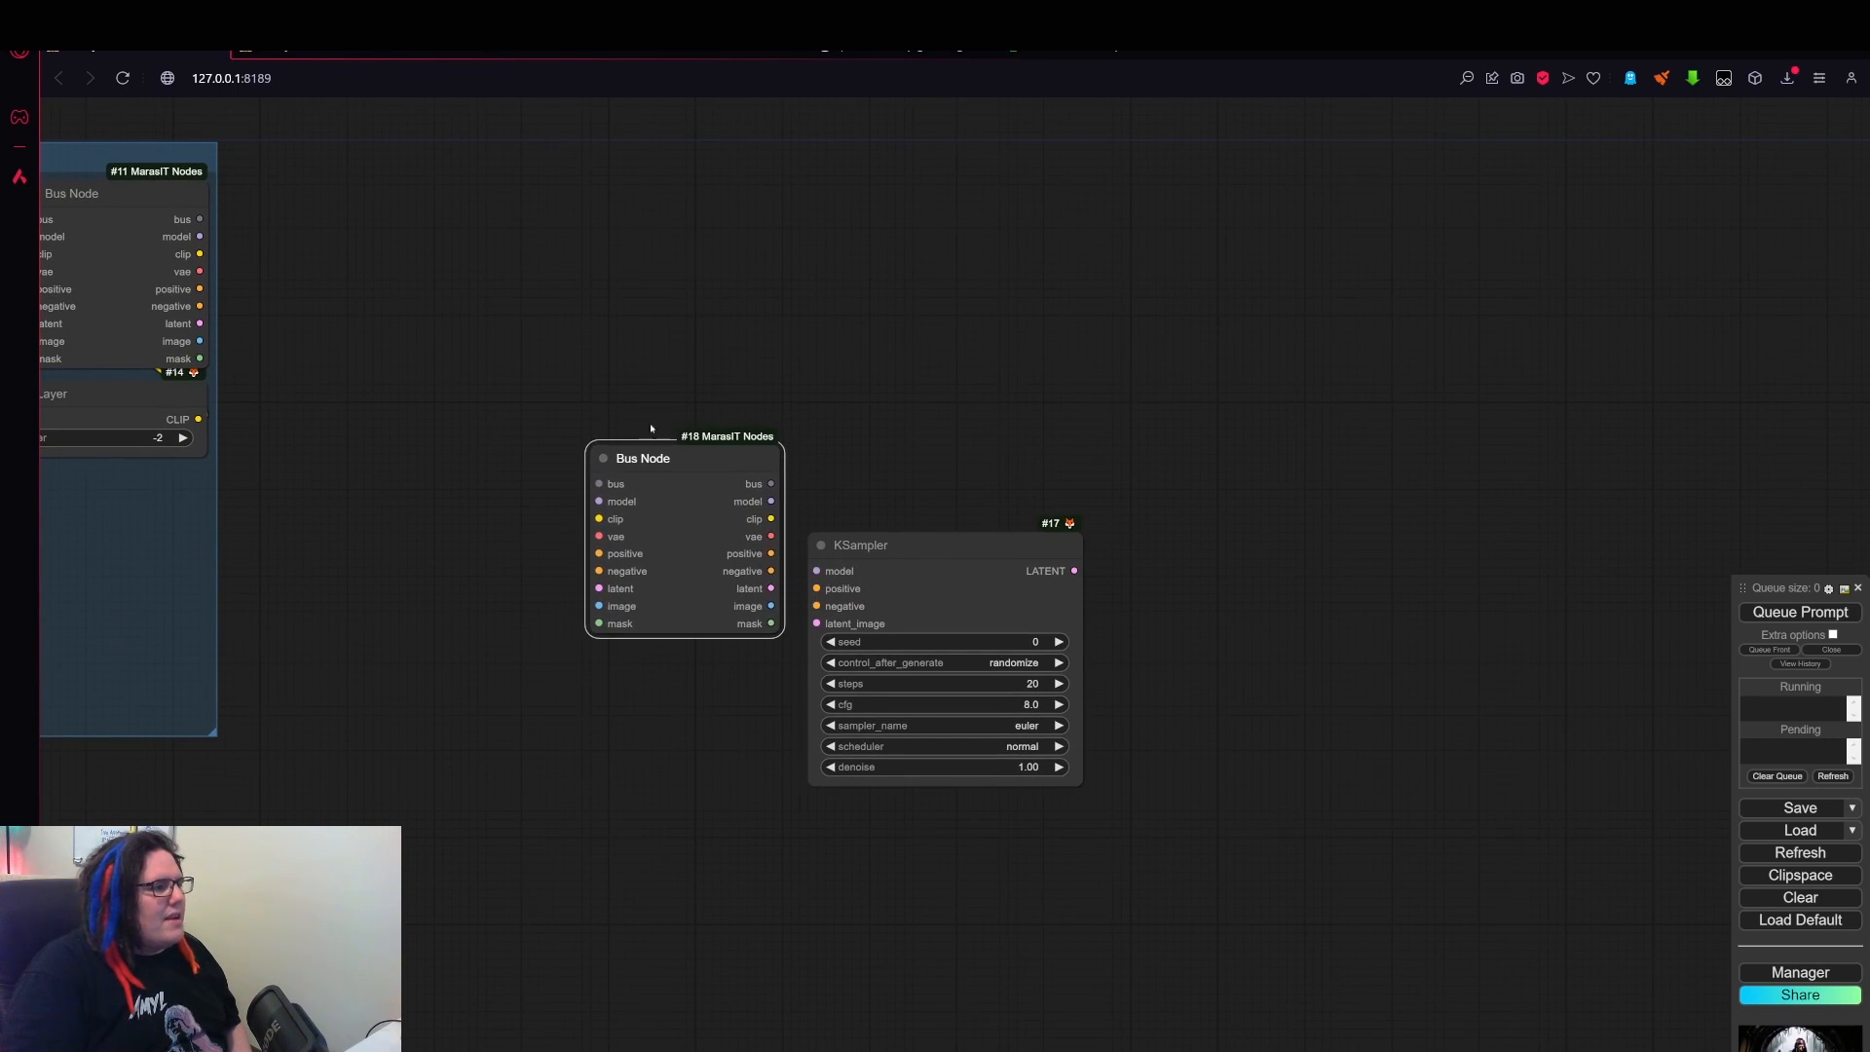
- Connect the grouped Bus Node's bus output to the bus input of the duplicated Bus Node
{"action": "left_click_drag", "start_coordinate": [356, 223], "coordinate": [592, 194]}
{"action": "left_click_drag", "start_coordinate": [435, 191], "coordinate": [833, 451]}
{"action": "scroll", "coordinate": [840, 456], "scroll_direction": "up", "scroll_amount": 3}
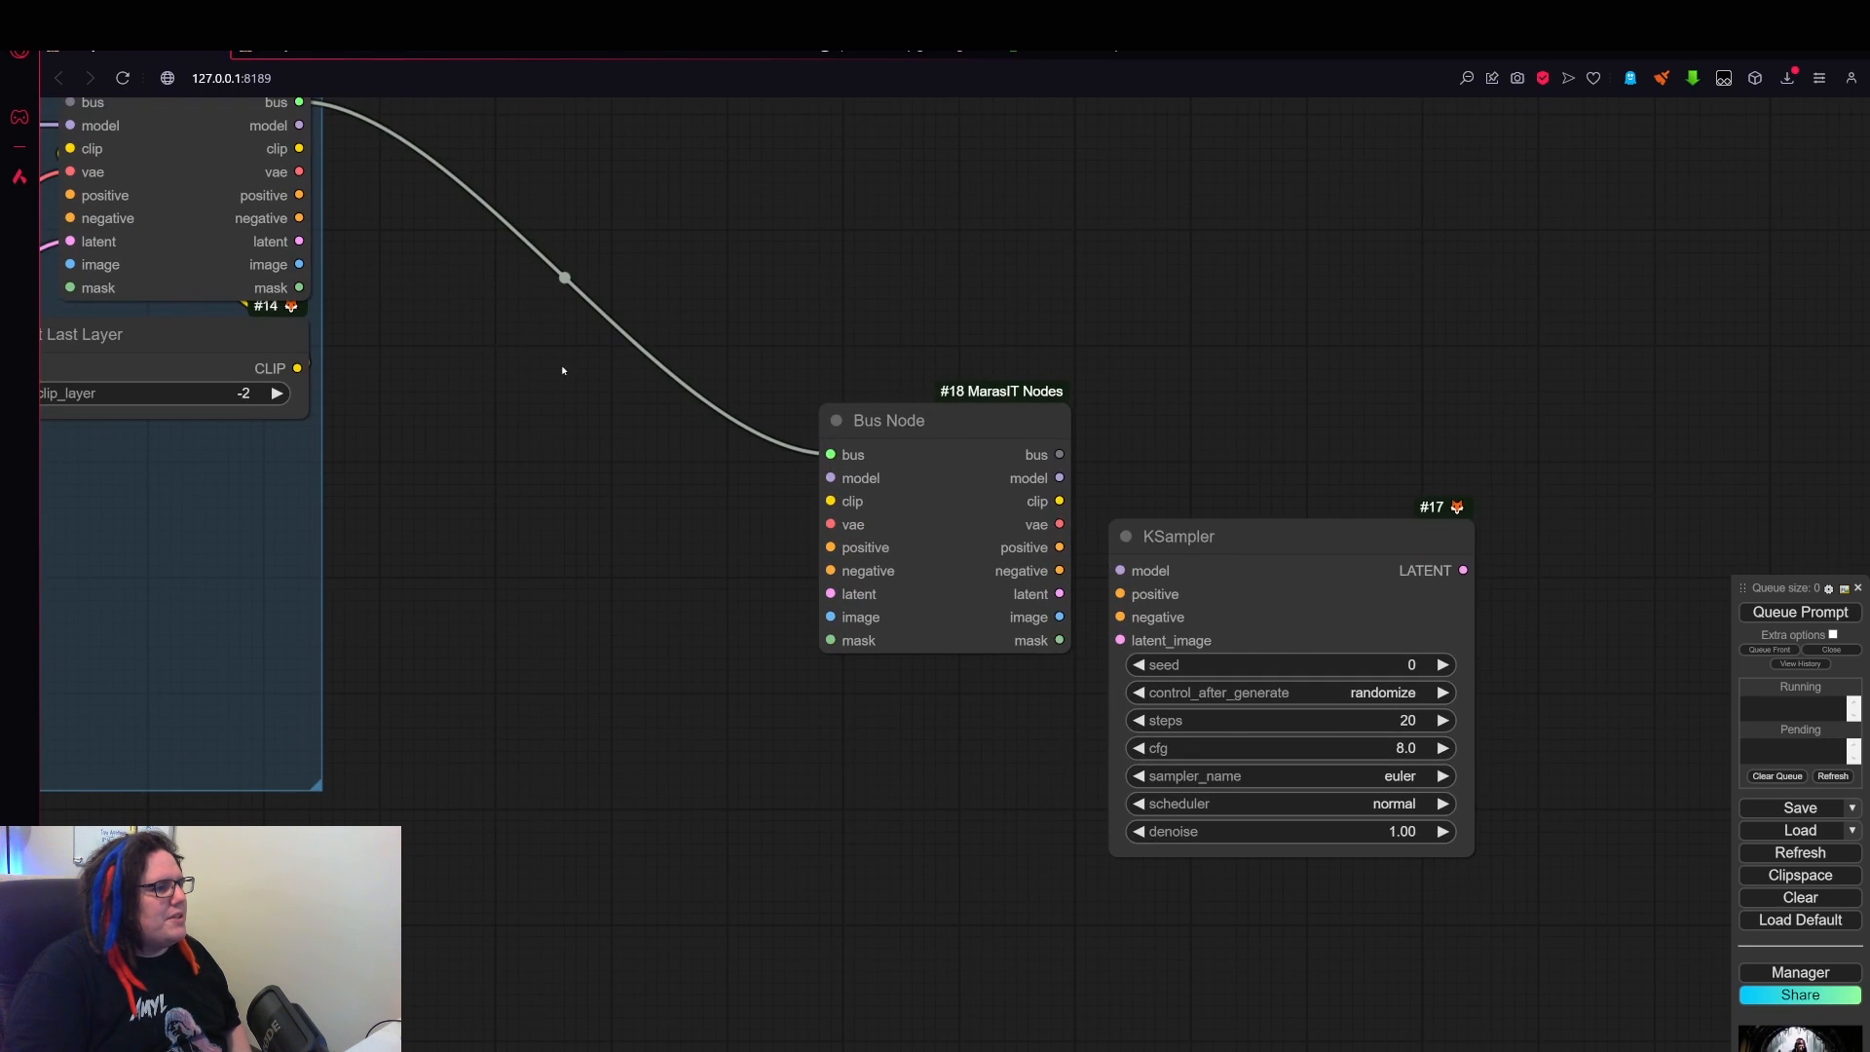
{"action": "left_click_drag", "start_coordinate": [562, 370], "coordinate": [796, 469]}
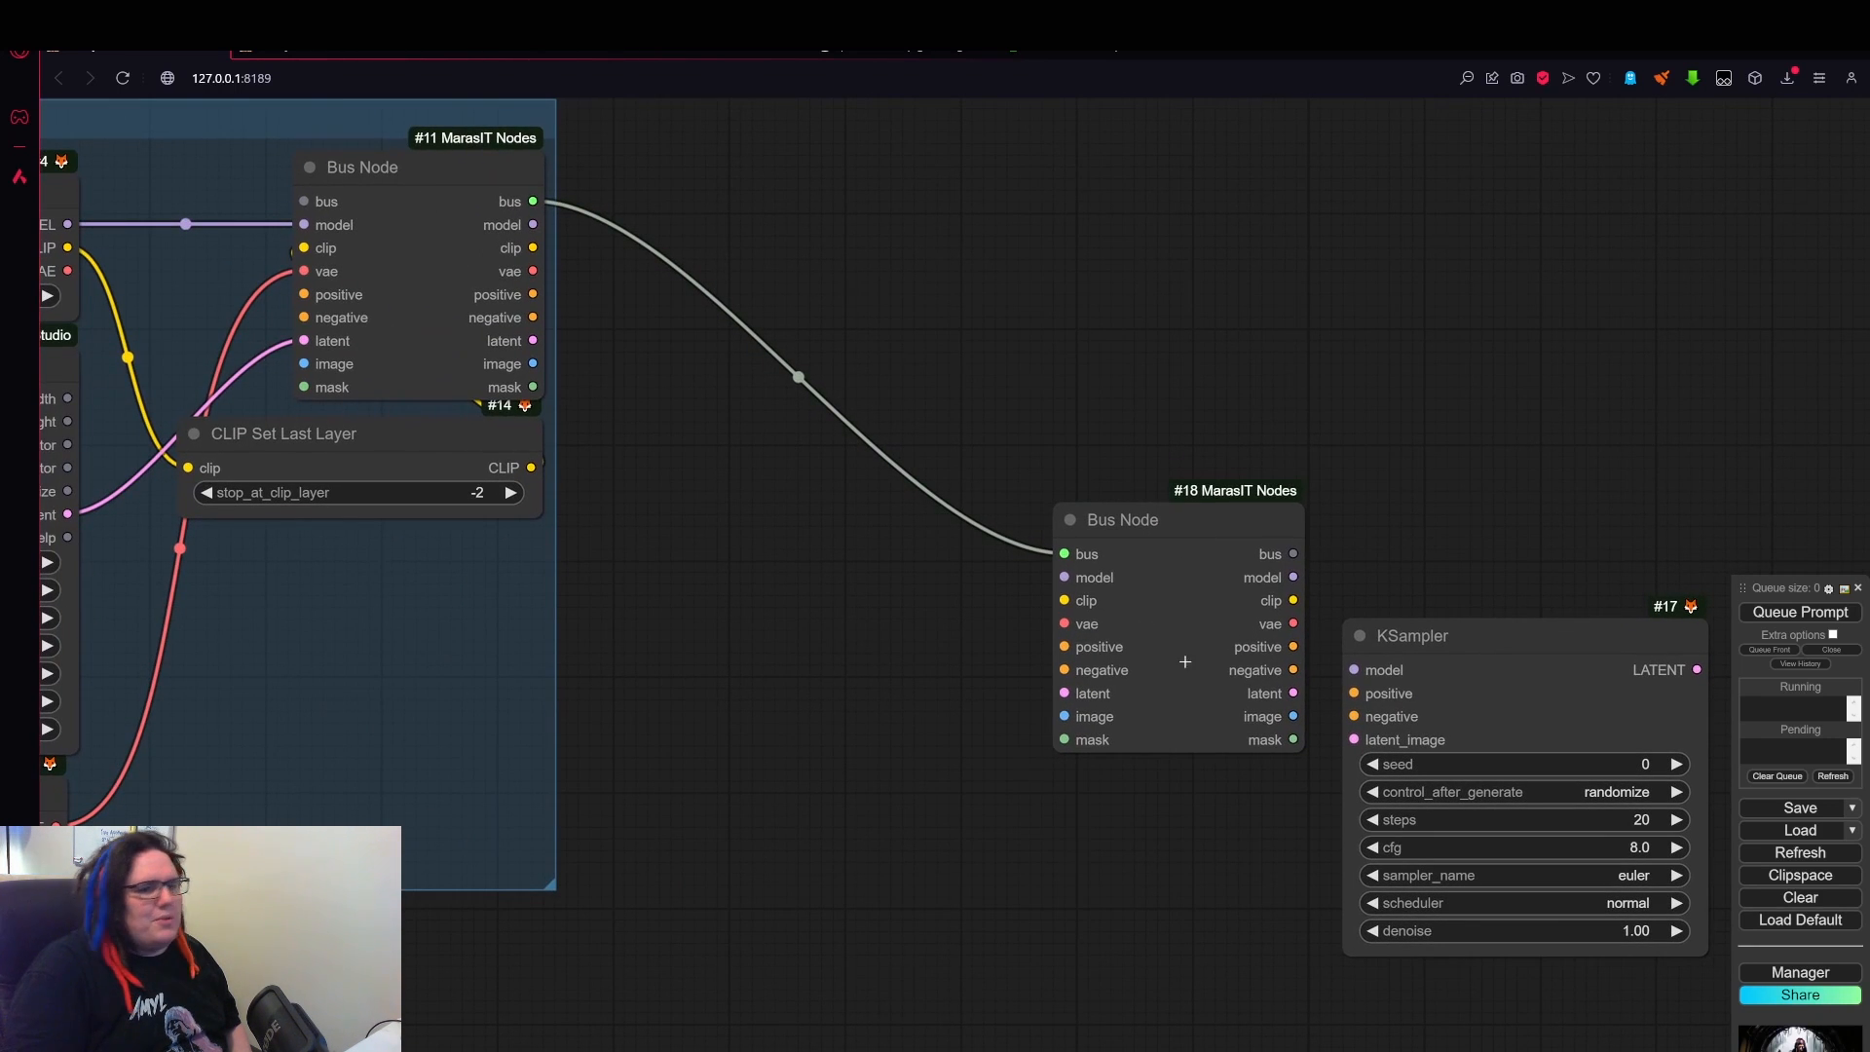
- Space the KSampler farther right of and below the duplicated Bus Node, leaving room between the two nodes
{"action": "left_click_drag", "start_coordinate": [1222, 676], "coordinate": [951, 503]}
{"action": "left_click_drag", "start_coordinate": [1202, 434], "coordinate": [1225, 562]}
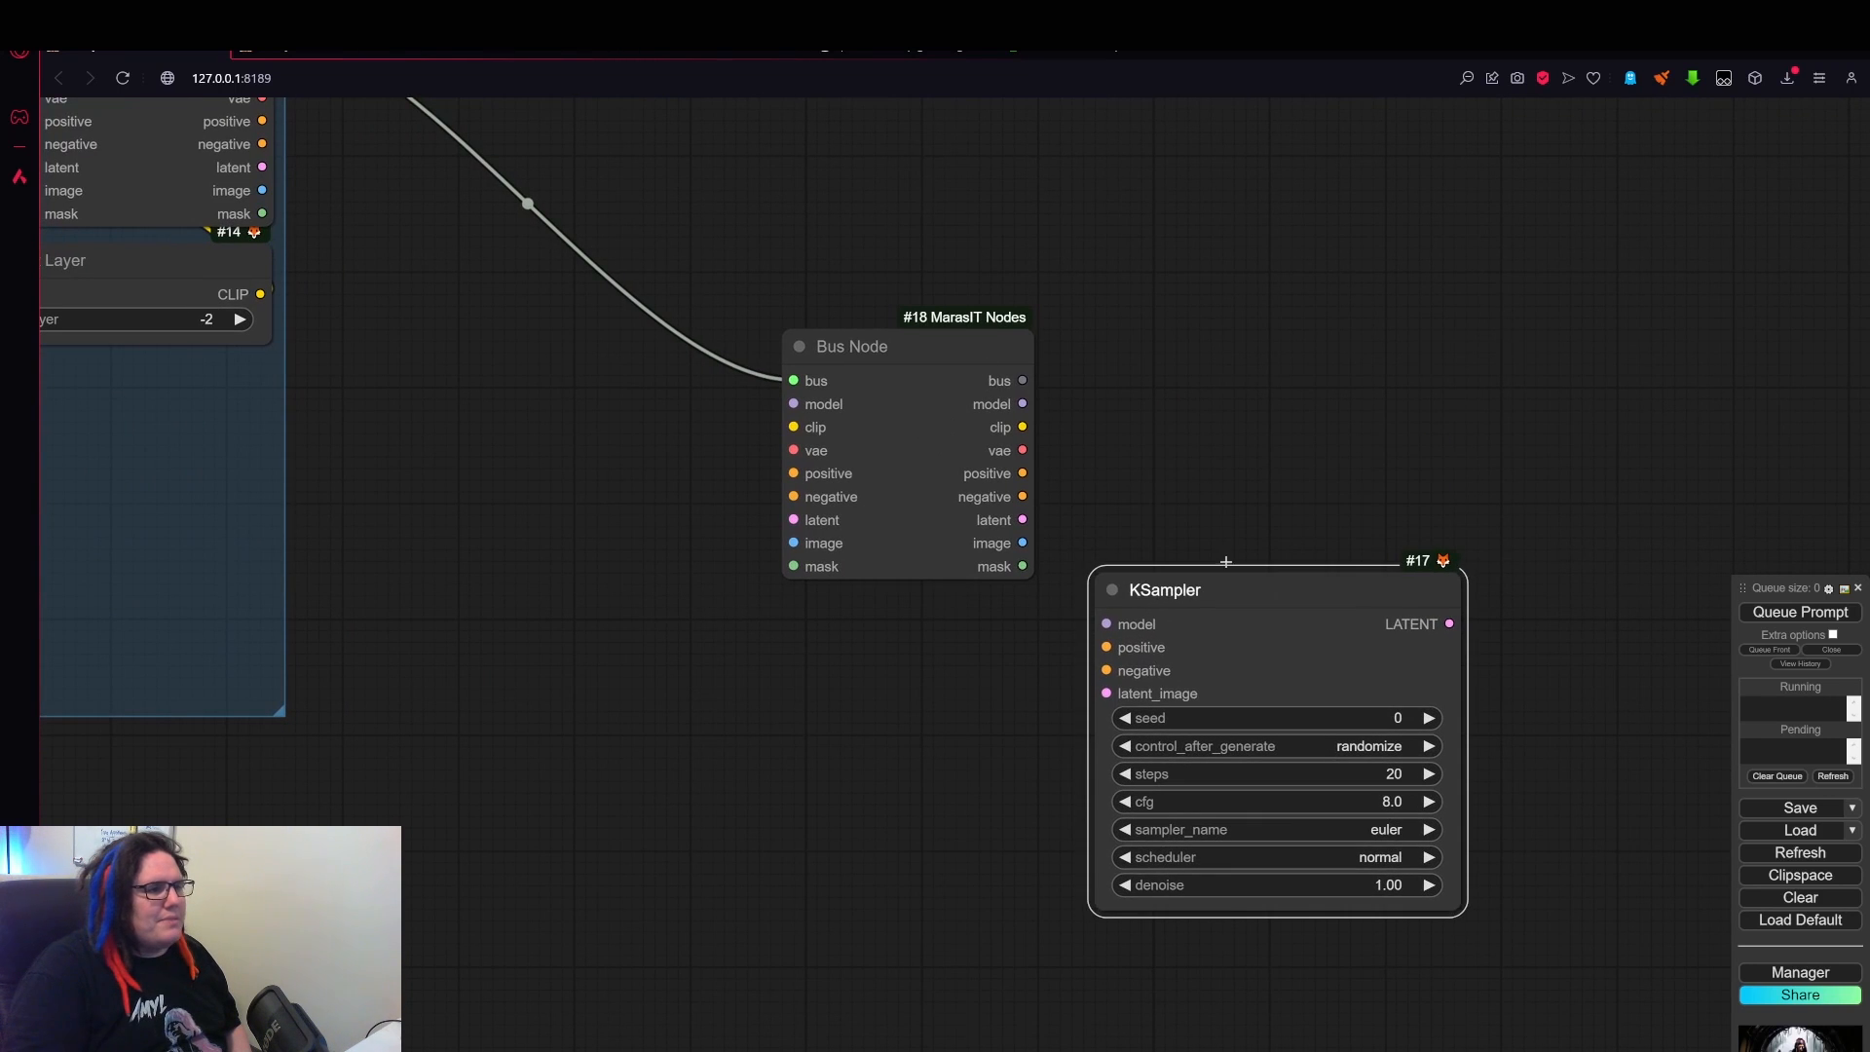
{"action": "mouse_move", "coordinate": [975, 369]}
{"action": "left_mouse_down"}
{"action": "mouse_move", "coordinate": [991, 445]}
{"action": "mouse_move", "coordinate": [1012, 383]}
{"action": "mouse_move", "coordinate": [982, 347]}
{"action": "mouse_move", "coordinate": [960, 403]}
{"action": "left_mouse_up"}
{"action": "left_click_drag", "start_coordinate": [1300, 593], "coordinate": [1364, 666]}
{"action": "left_click_drag", "start_coordinate": [1329, 536], "coordinate": [1218, 417]}
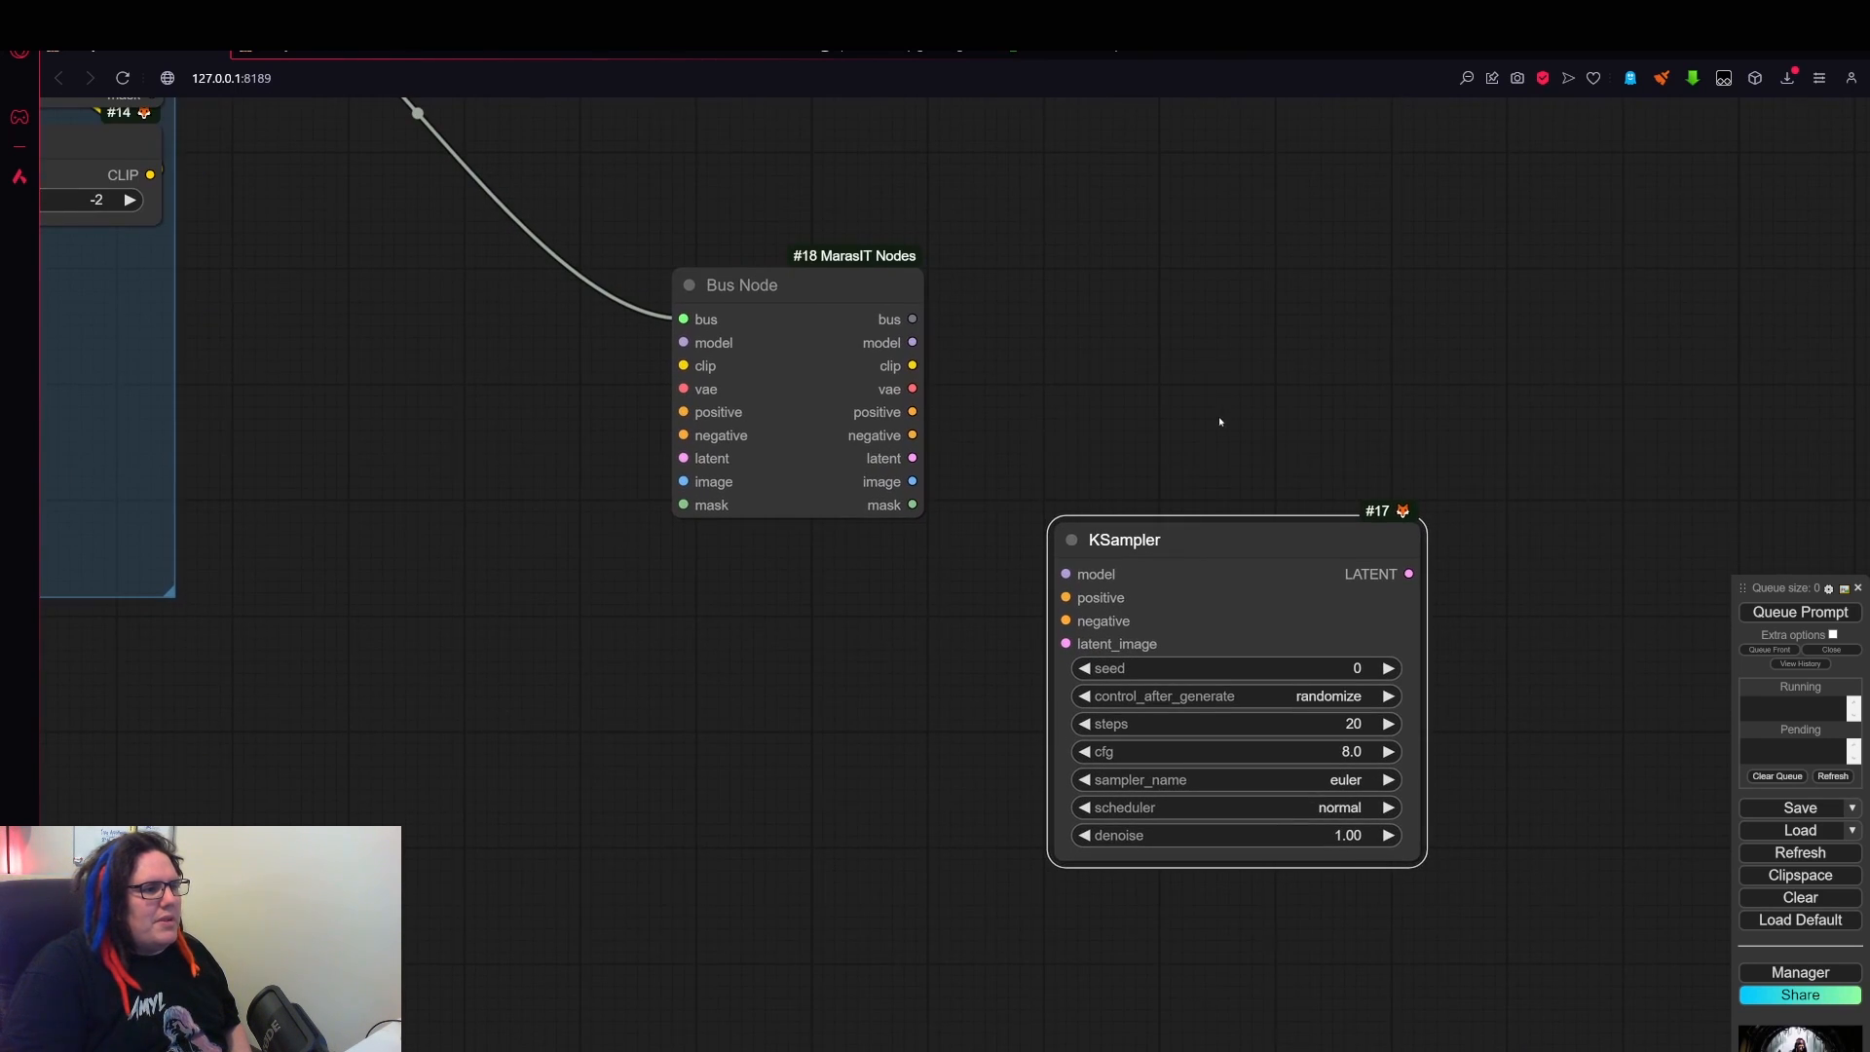
{"action": "left_click_drag", "start_coordinate": [903, 585], "coordinate": [931, 519]}
{"action": "scroll", "coordinate": [881, 471], "scroll_direction": "up", "scroll_amount": 2}
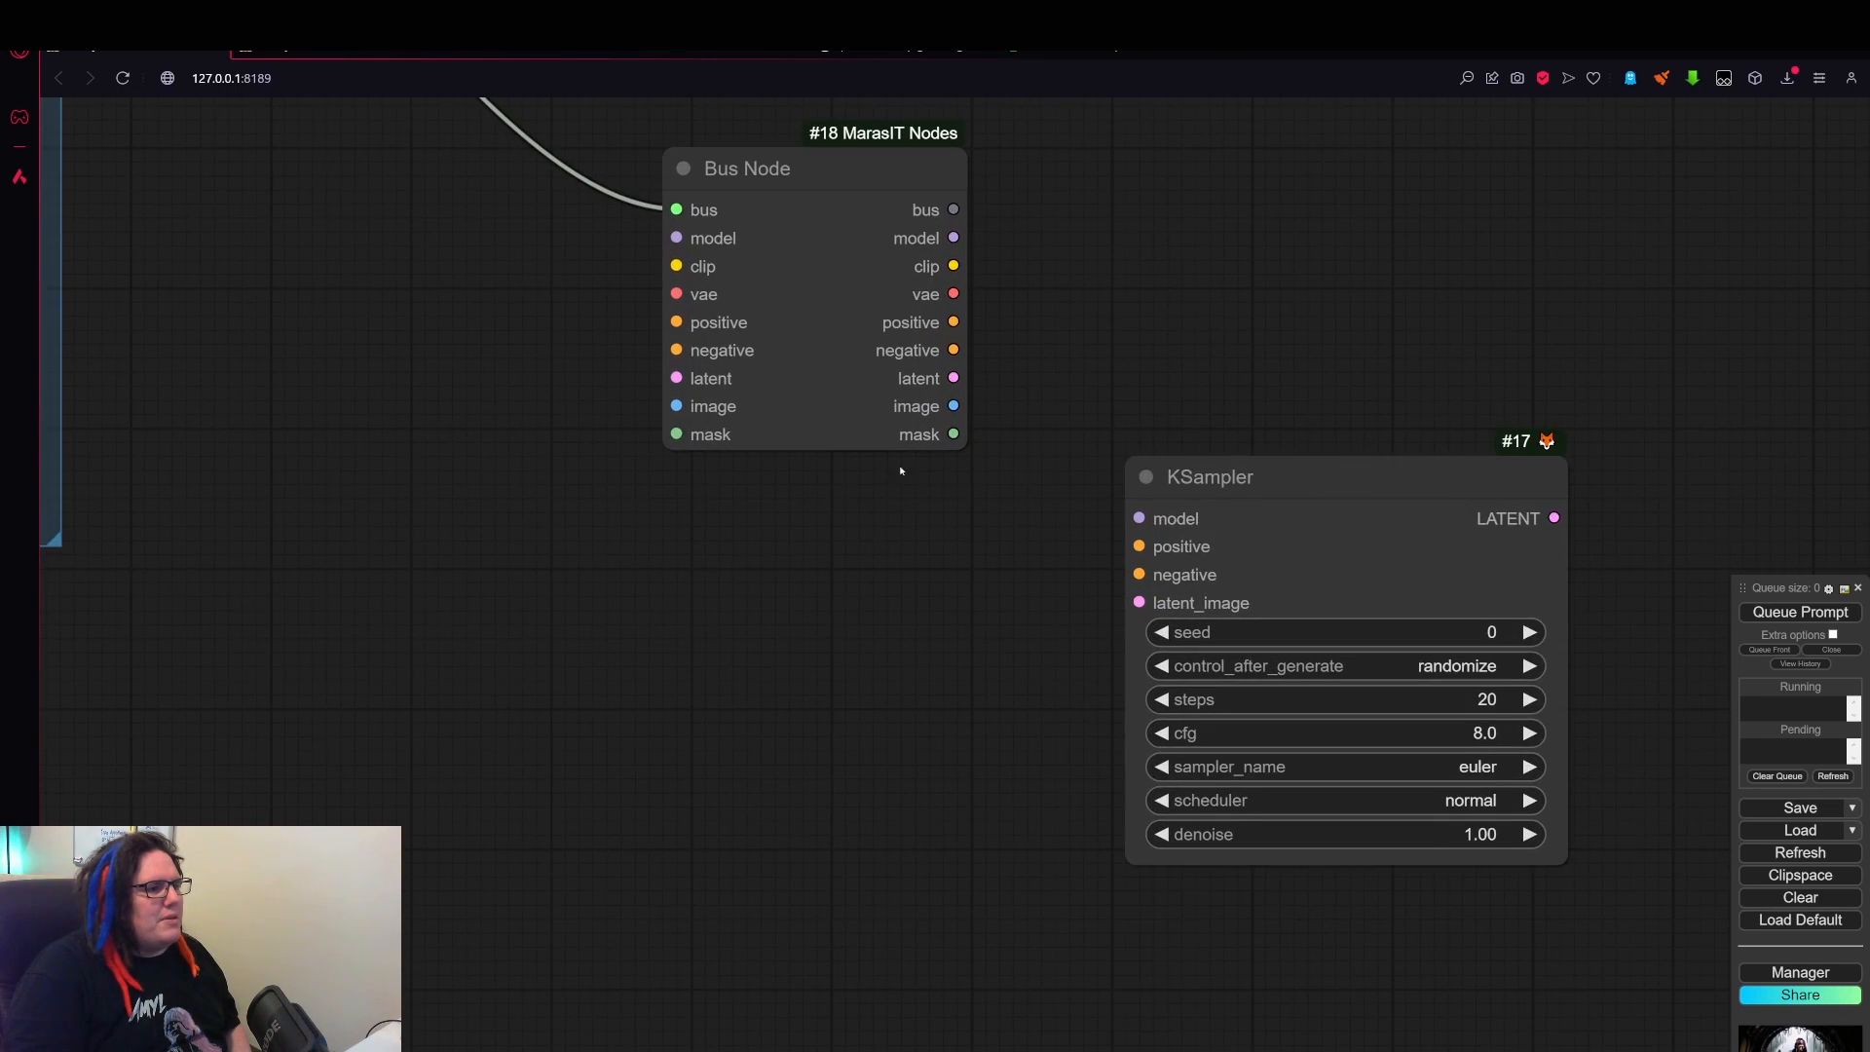
- Search for "vae" and add a VAE Encode node between the duplicated Bus Node and the KSampler, just below the Bus Node
{"action": "scroll", "coordinate": [902, 539], "scroll_direction": "down", "scroll_amount": 3}
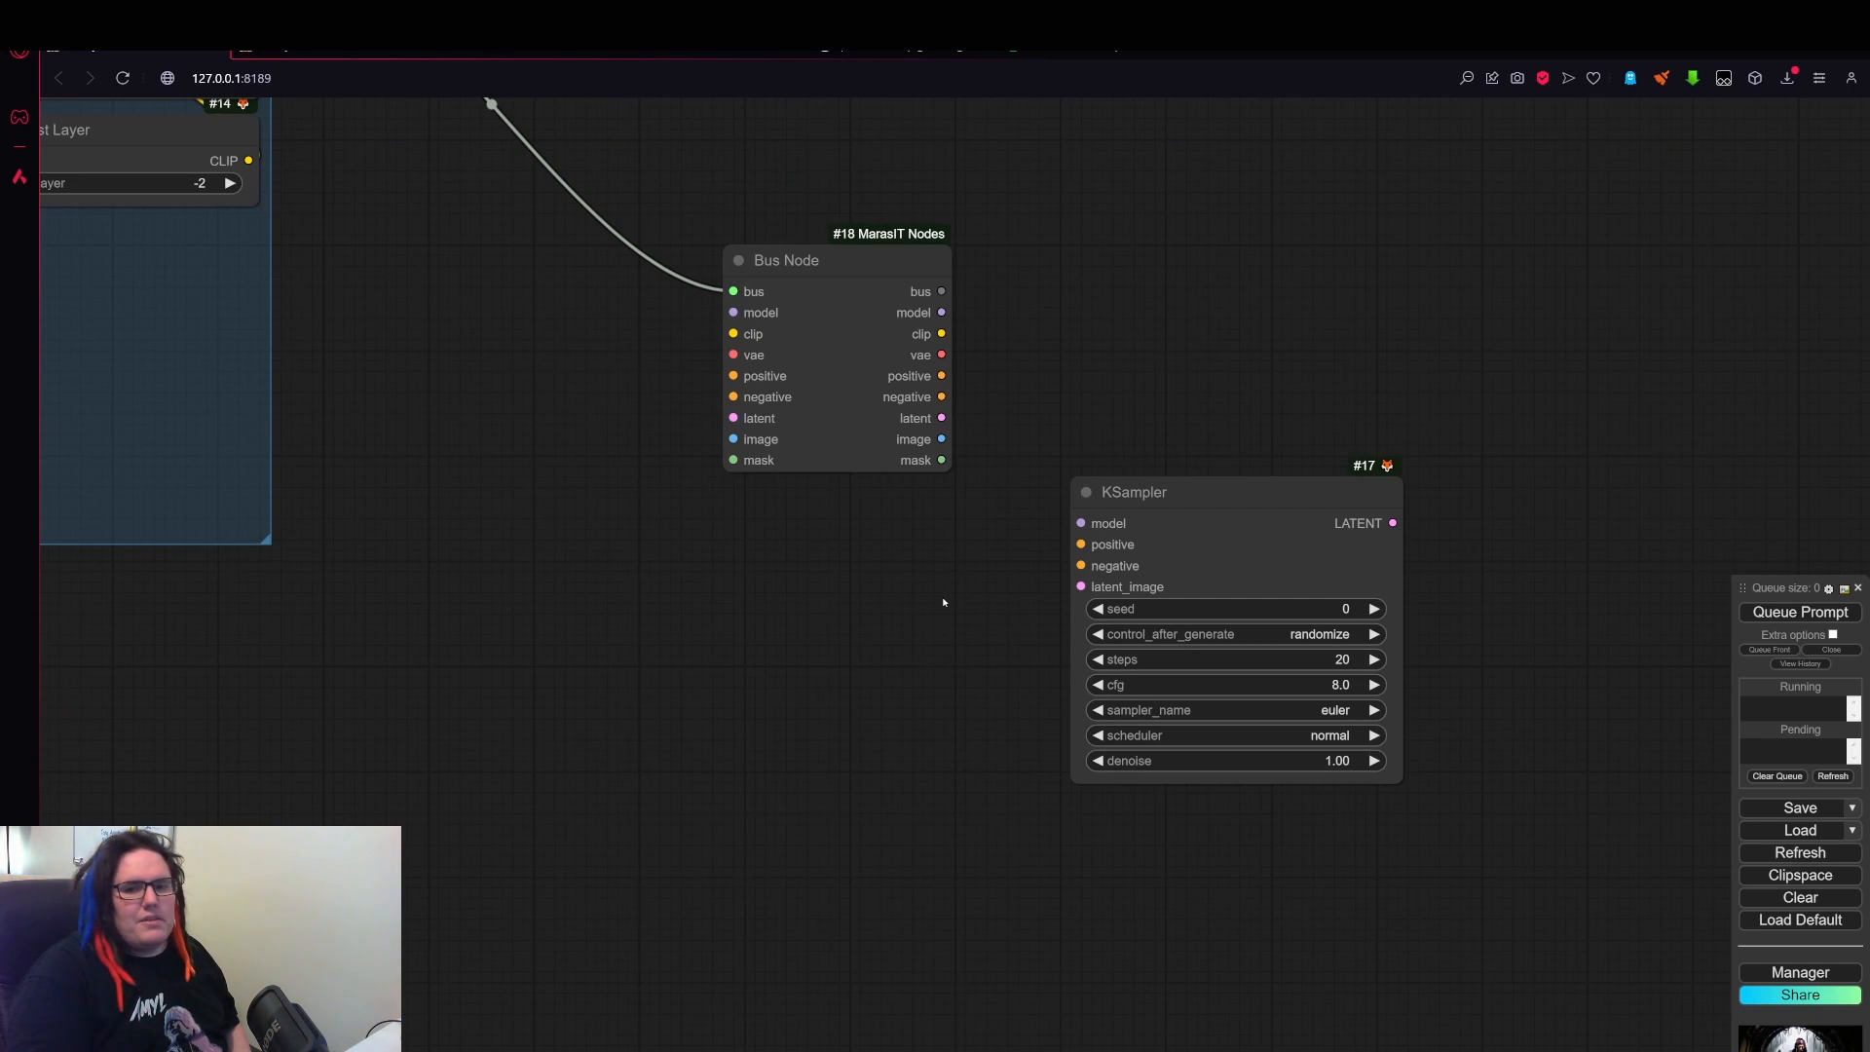
{"action": "double_click", "coordinate": [831, 523]}
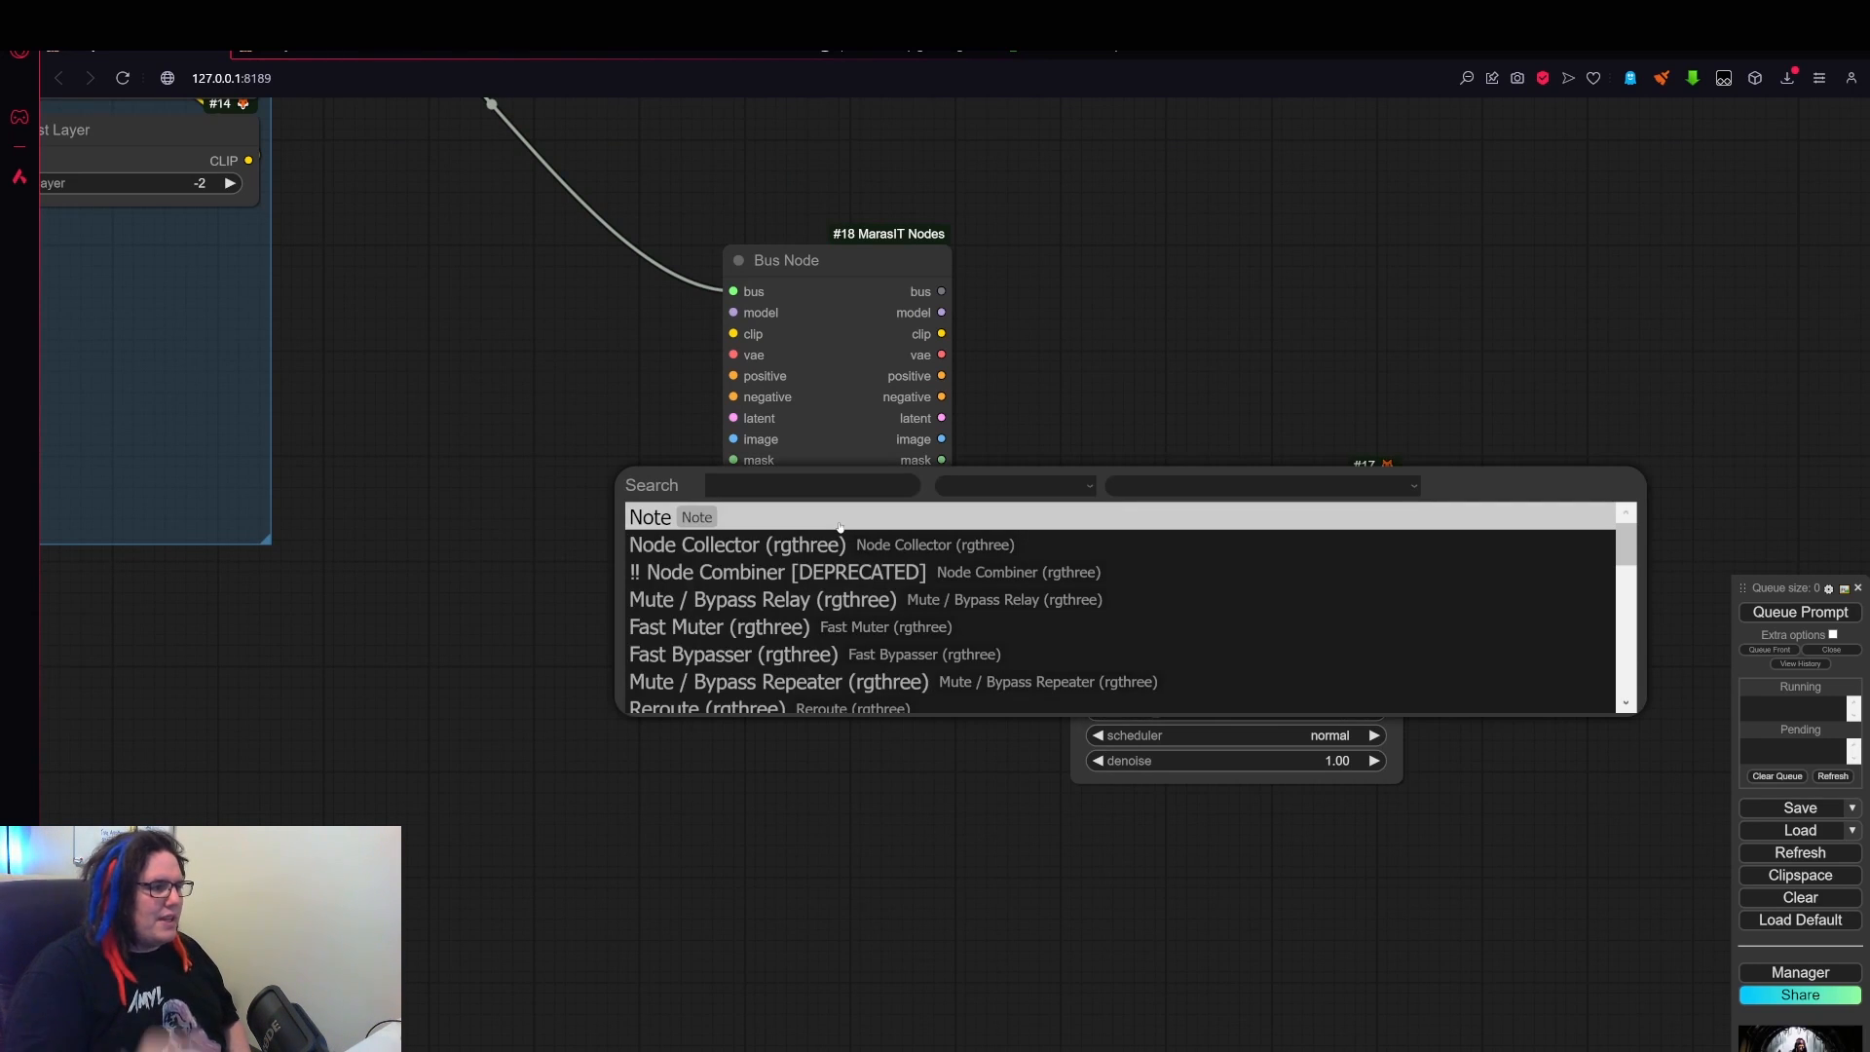
{"action": "type", "text": "vae"}
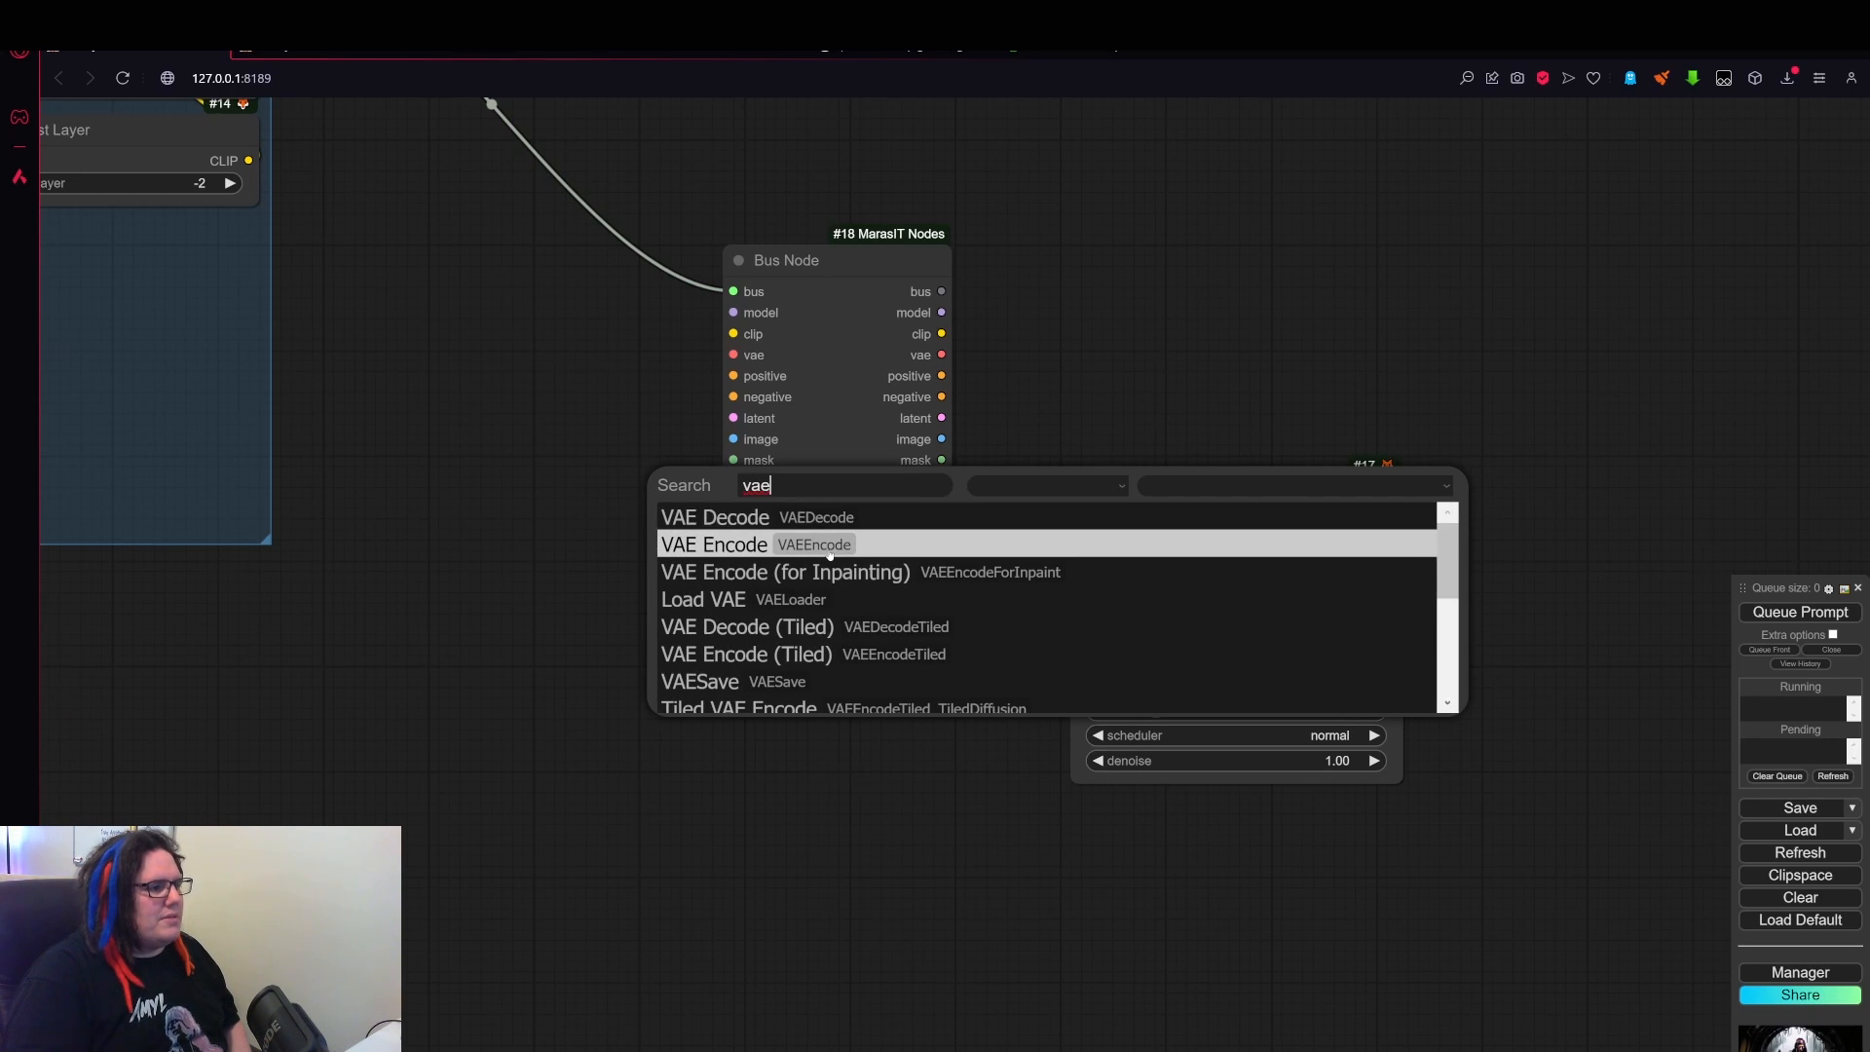
{"action": "left_click", "coordinate": [830, 548]}
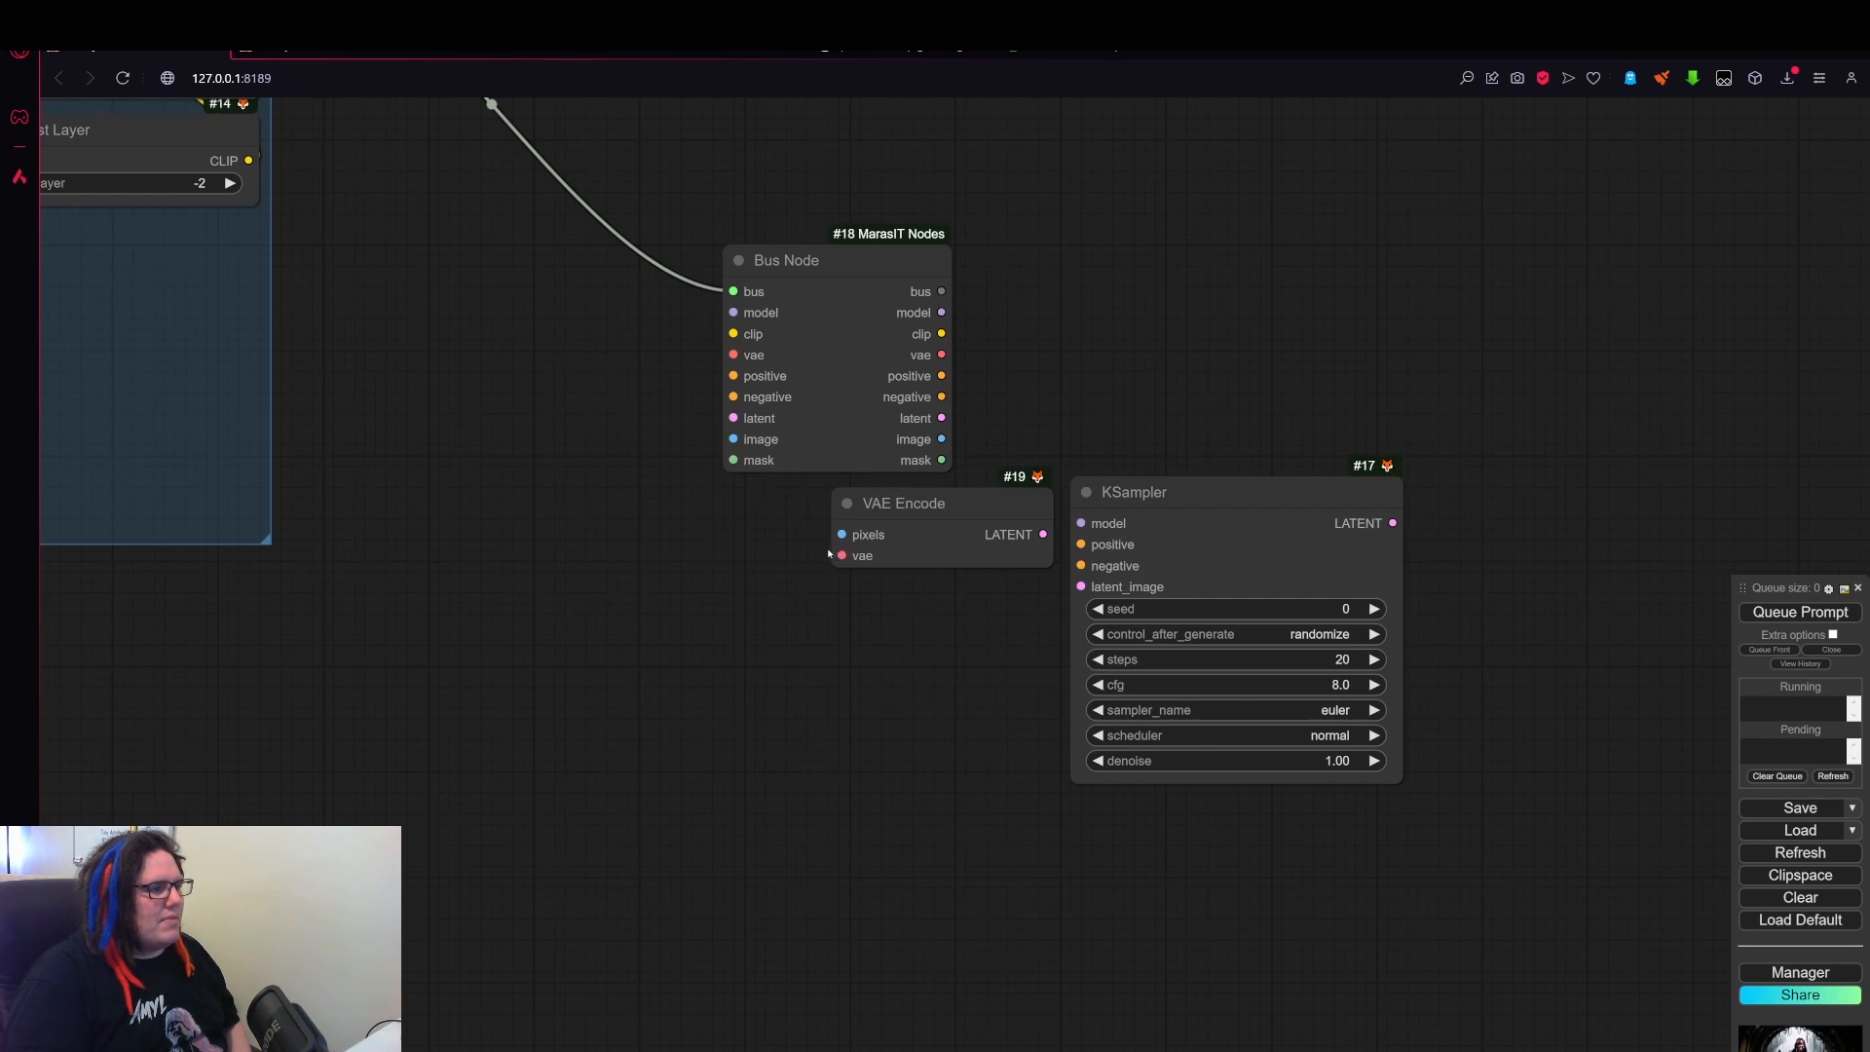
{"action": "left_click_drag", "start_coordinate": [979, 524], "coordinate": [916, 527]}
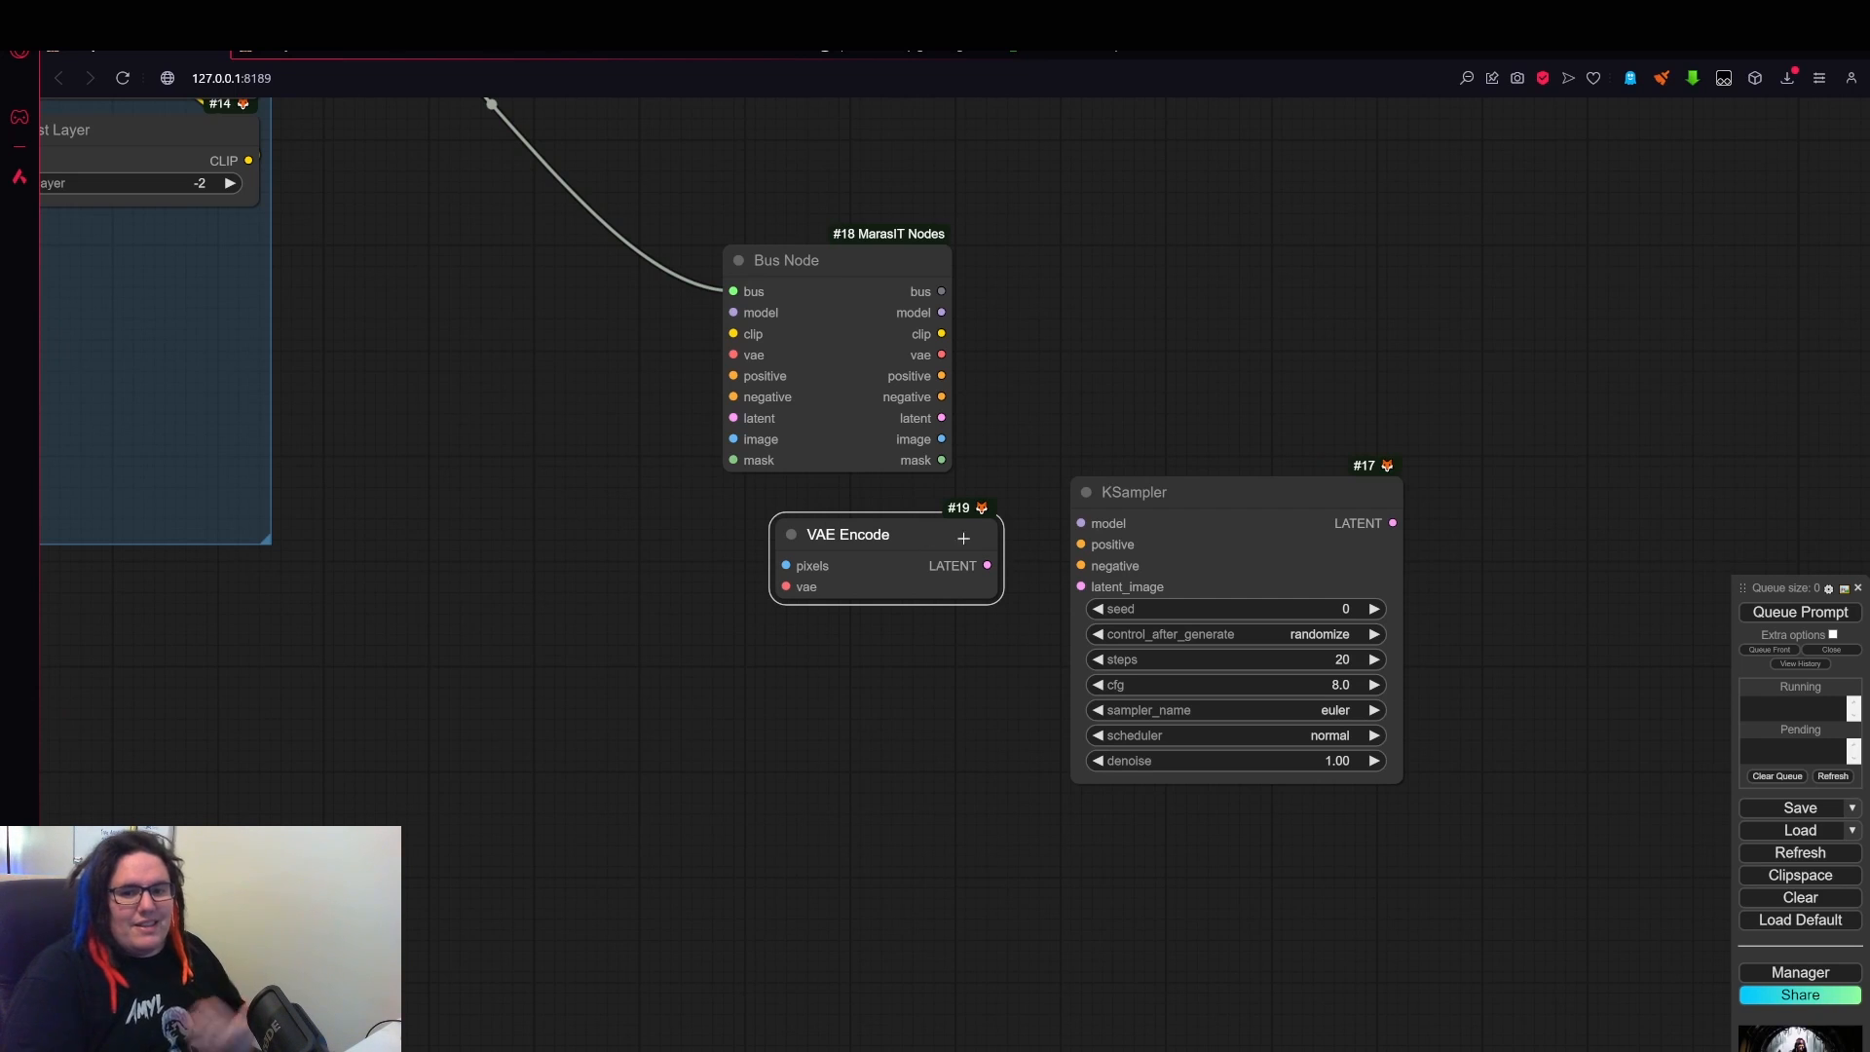
- Connect VAE Encode's LATENT output to the KSampler's latent_image input and its vae input to the Bus Node's vae output
{"action": "left_click_drag", "start_coordinate": [991, 561], "coordinate": [1081, 586]}
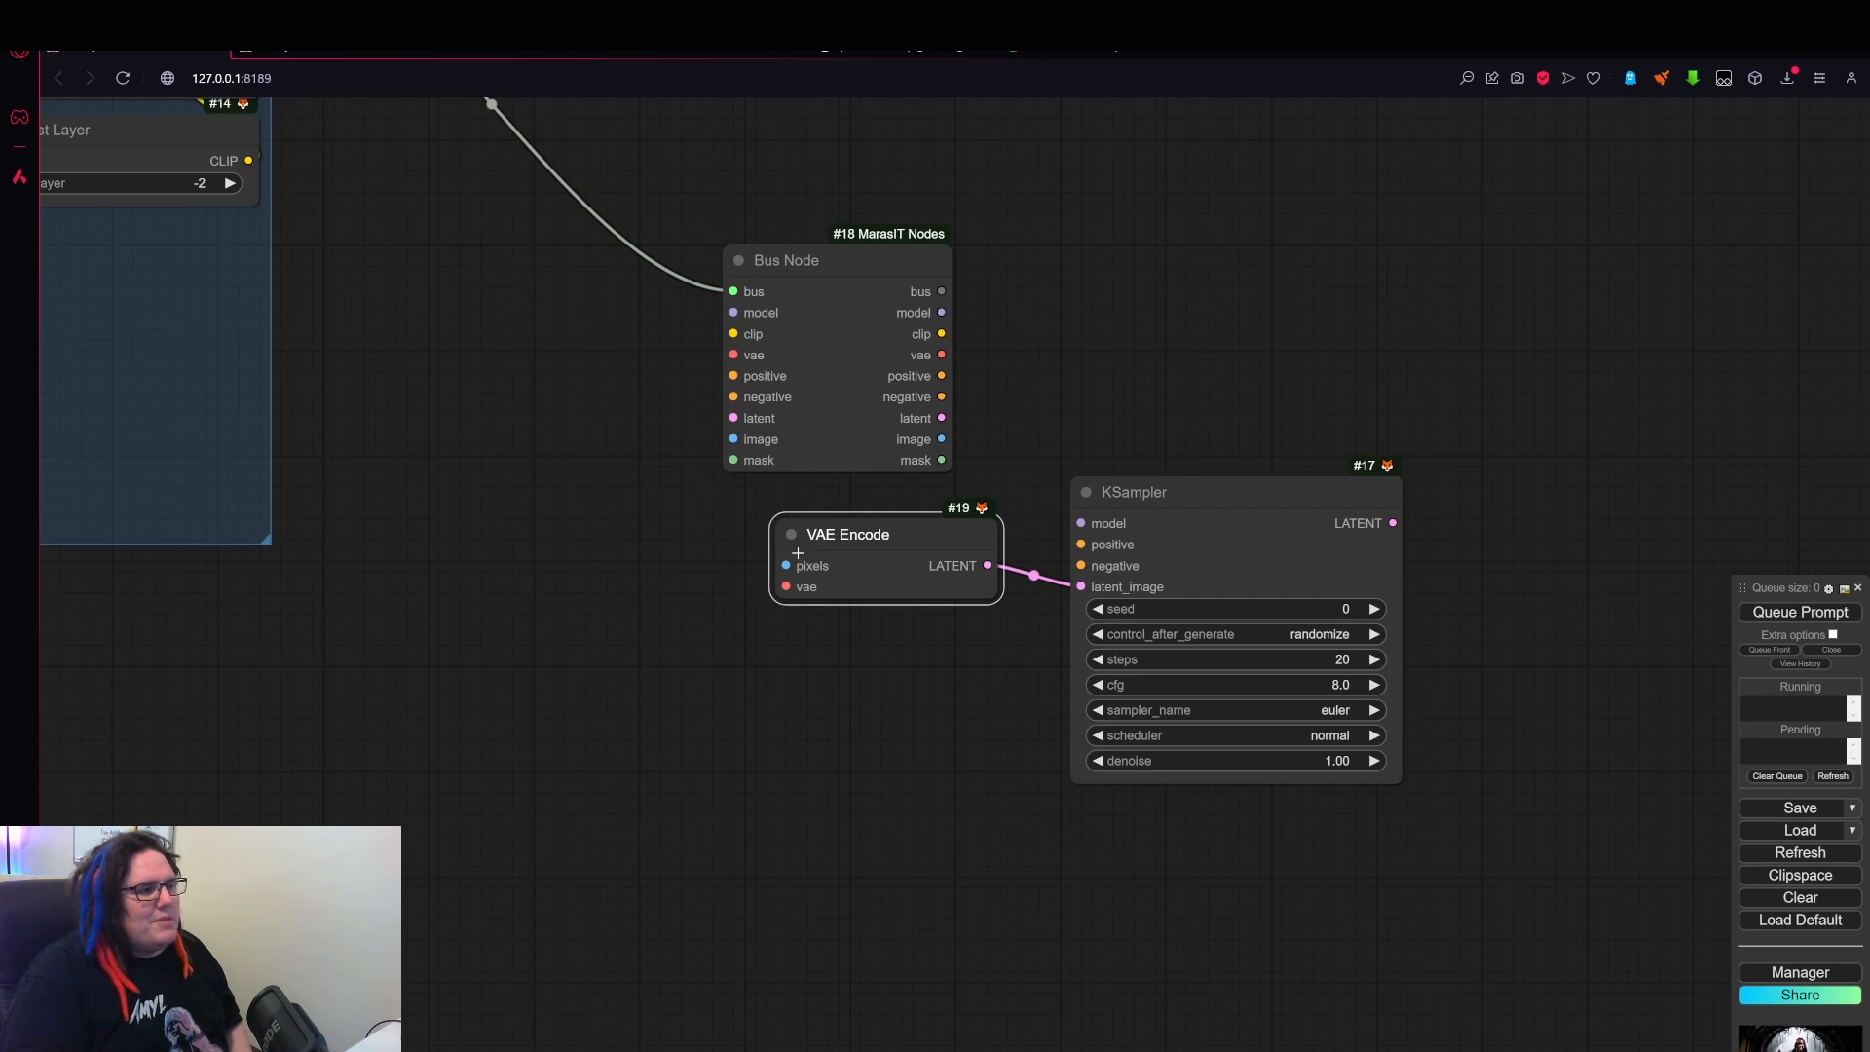
{"action": "left_click_drag", "start_coordinate": [786, 566], "coordinate": [942, 355]}
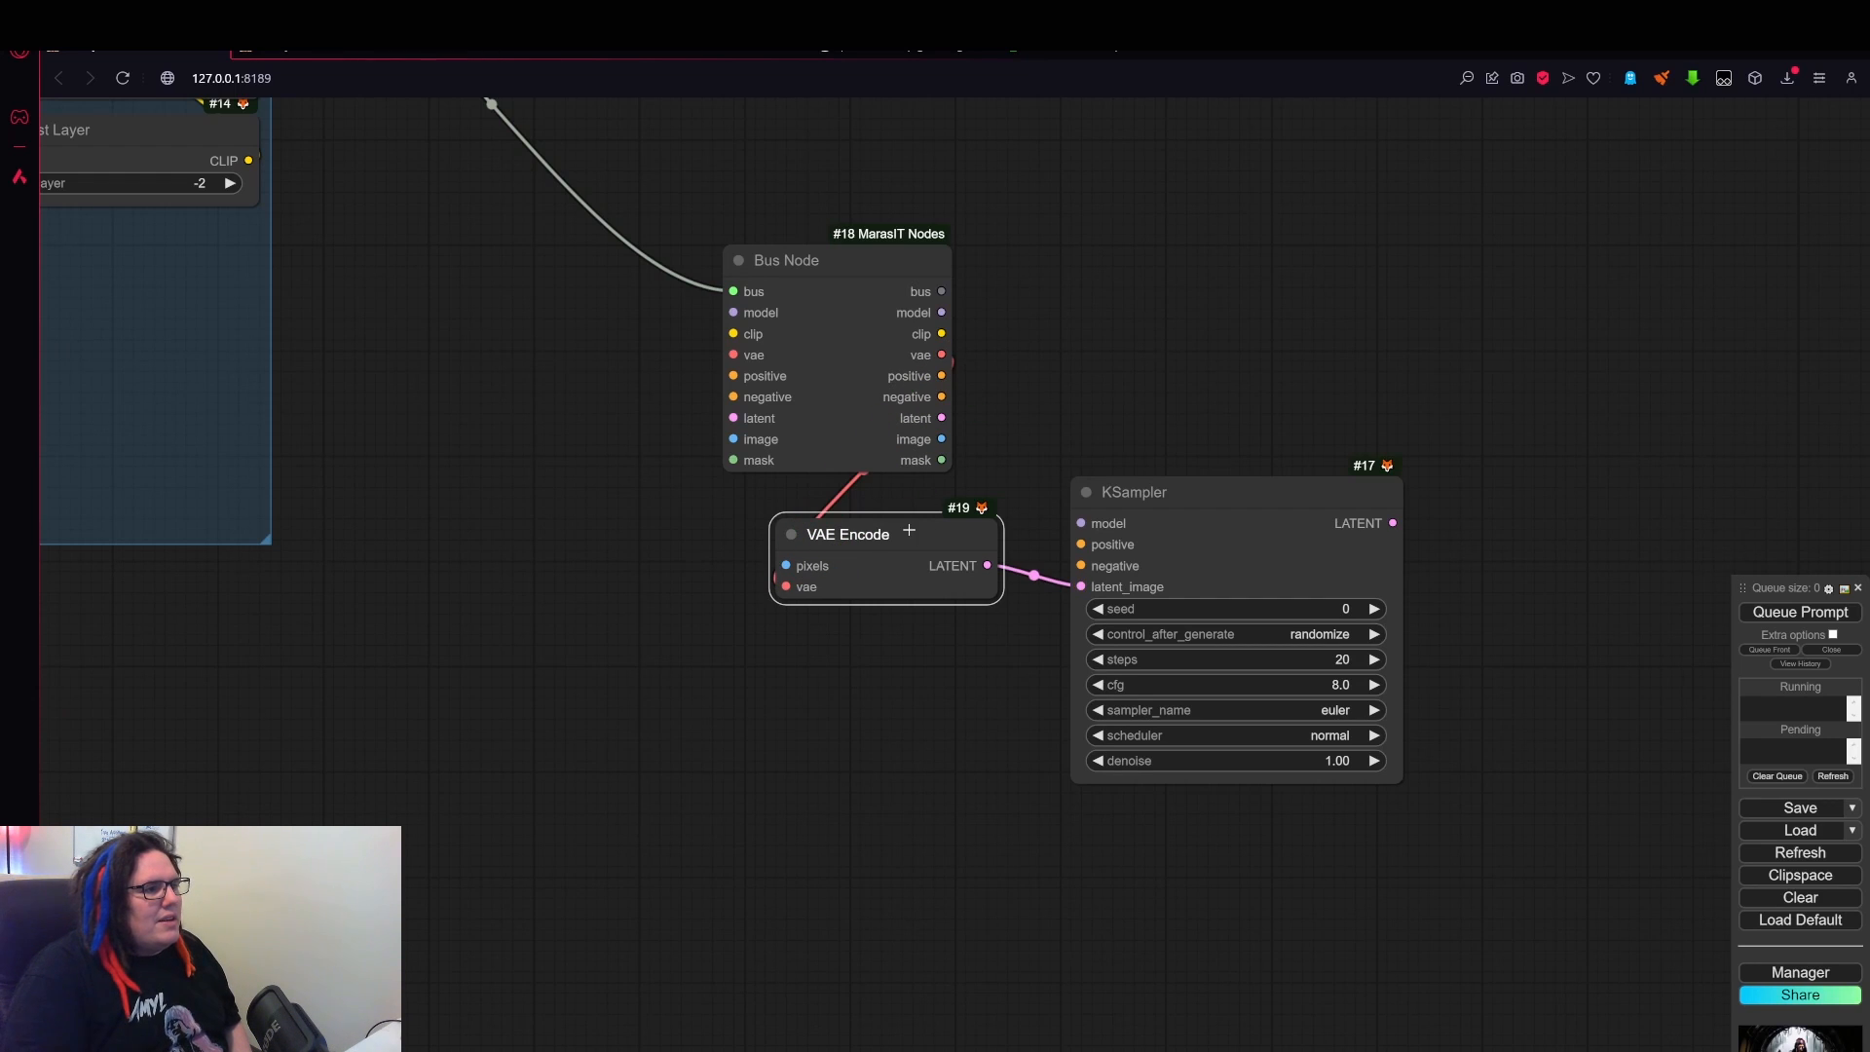
{"action": "left_click_drag", "start_coordinate": [909, 530], "coordinate": [920, 530]}
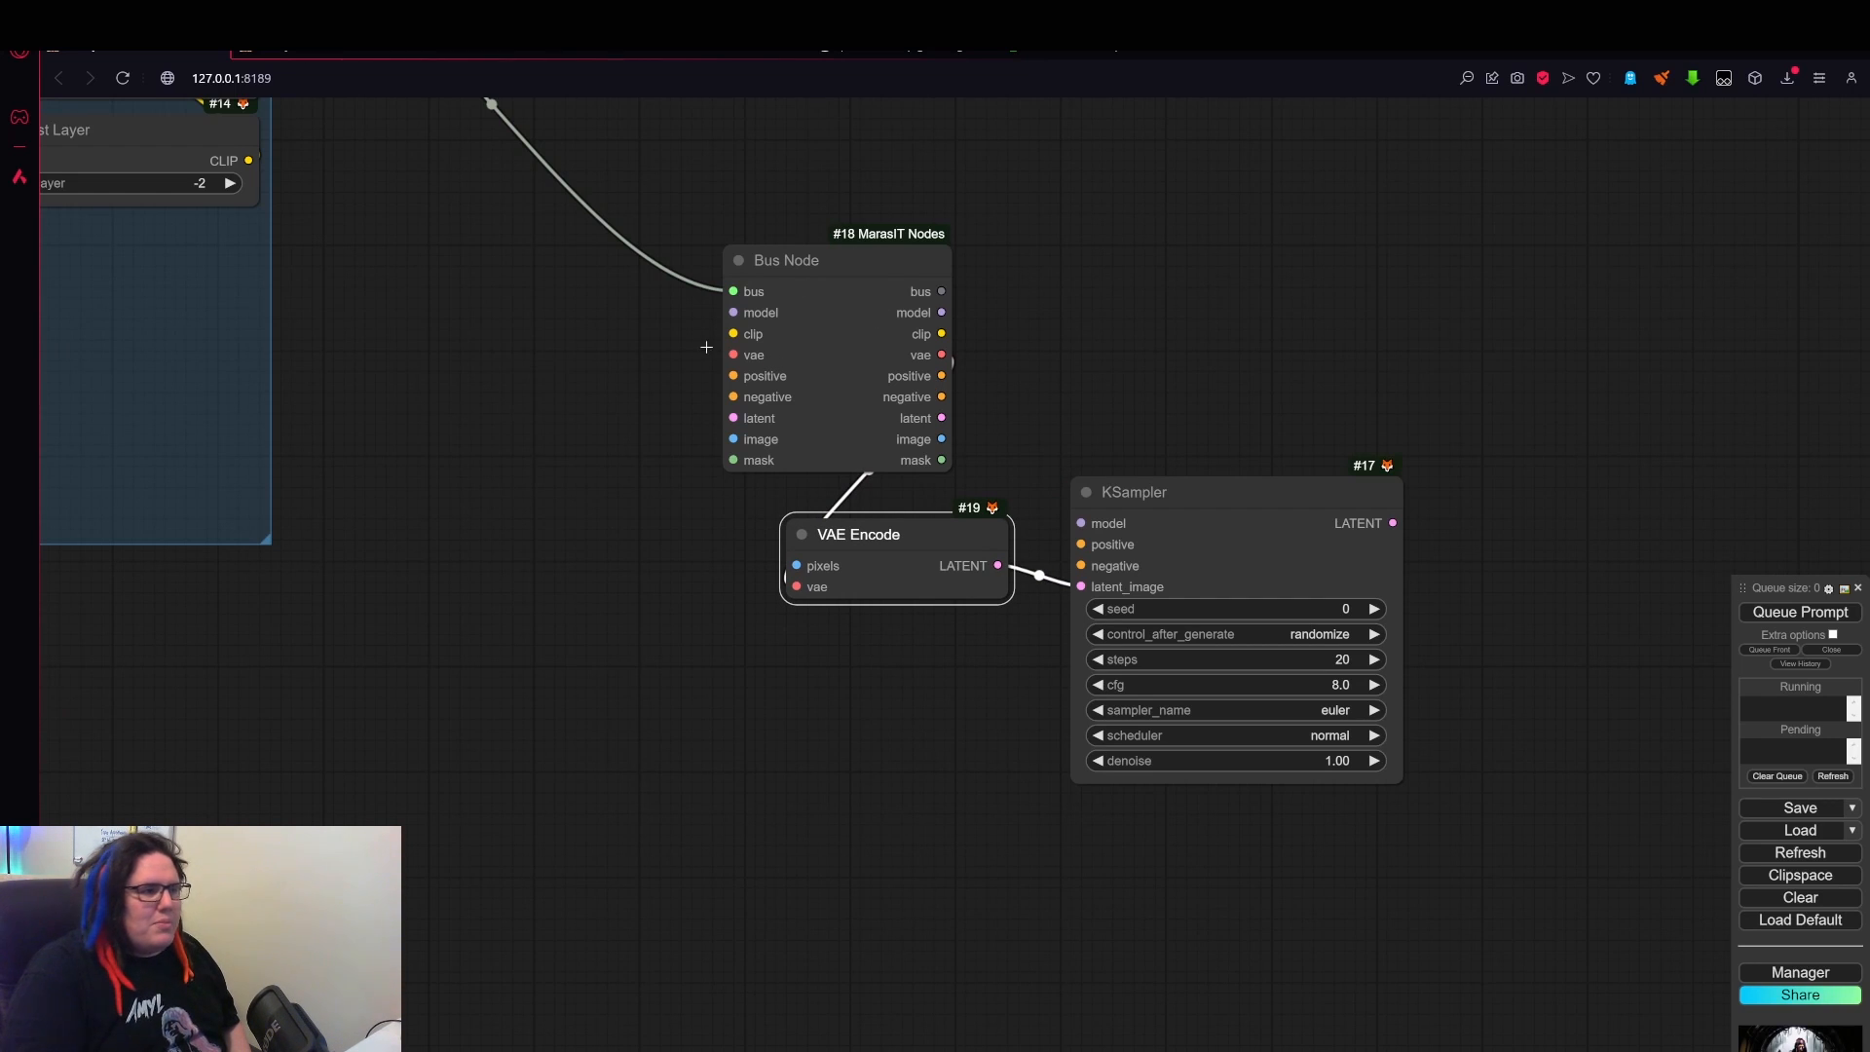
- Connect the duplicated Bus Node's model output to the KSampler's model input
{"action": "left_click", "coordinate": [820, 265]}
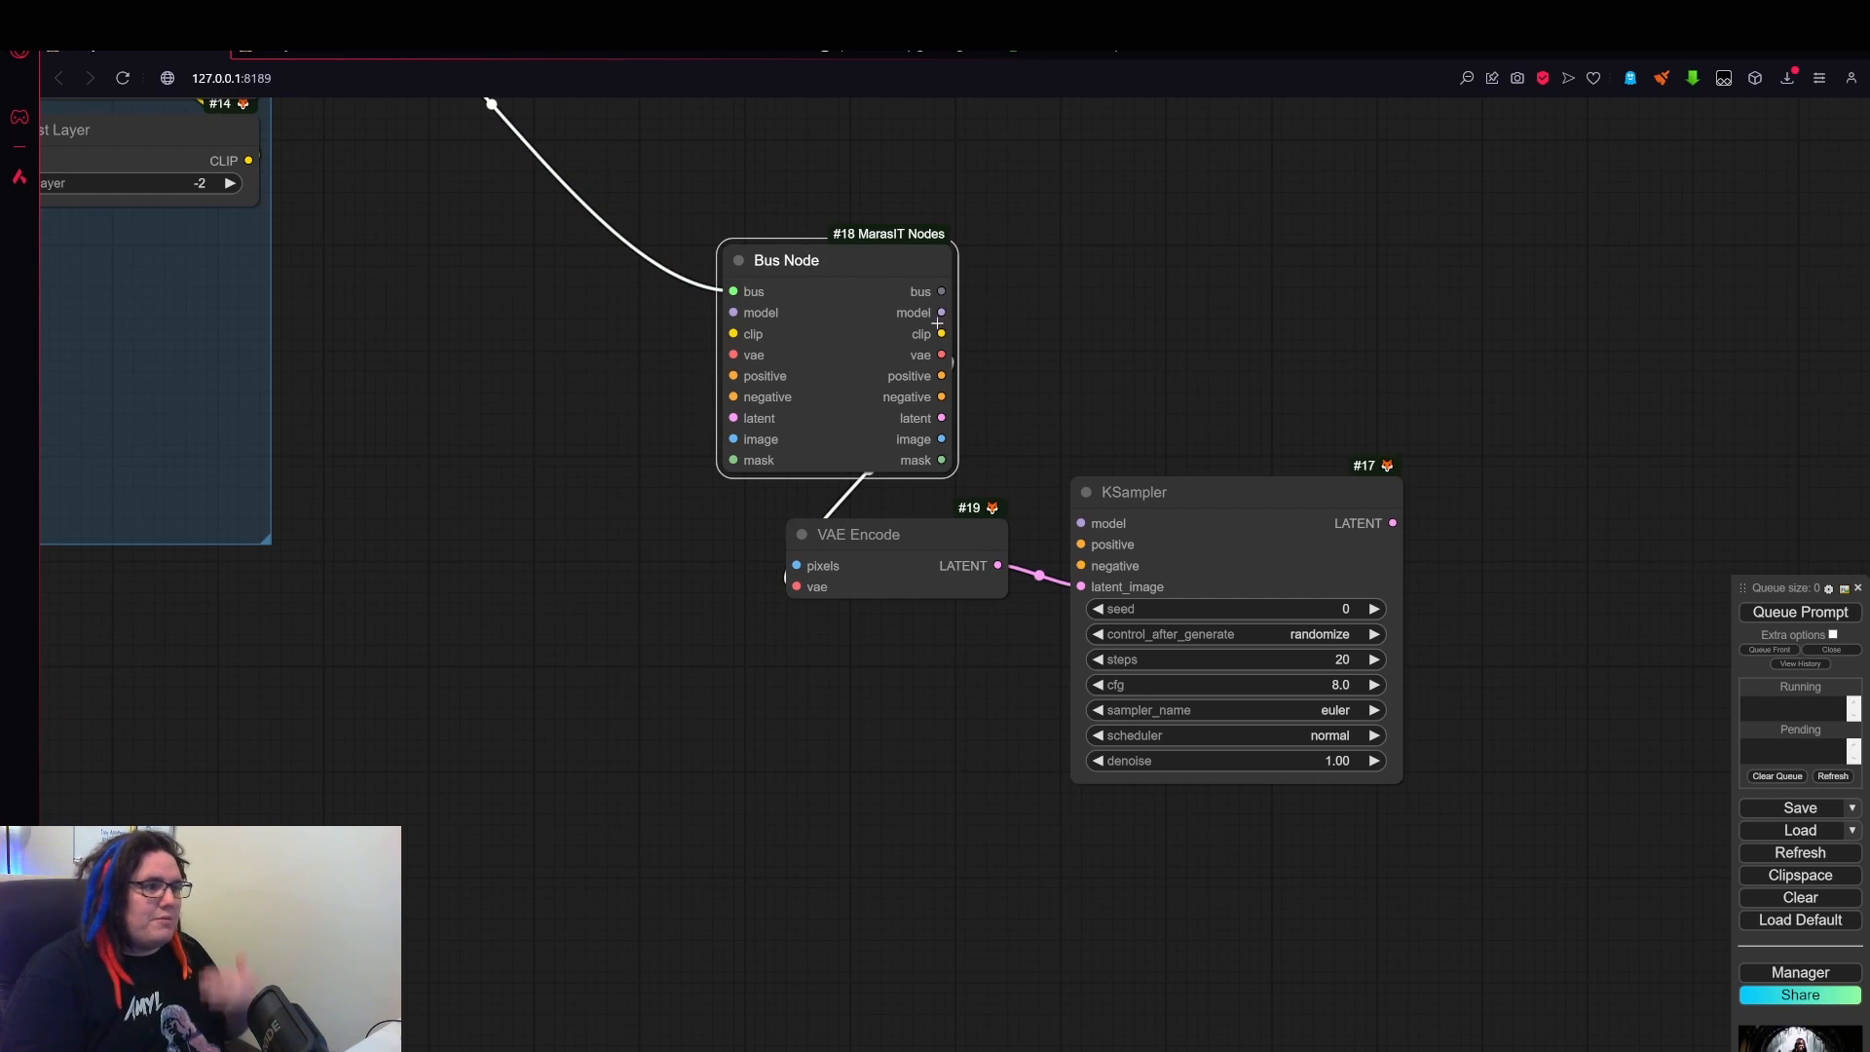
{"action": "scroll", "coordinate": [1159, 366], "scroll_direction": "down", "scroll_amount": 2}
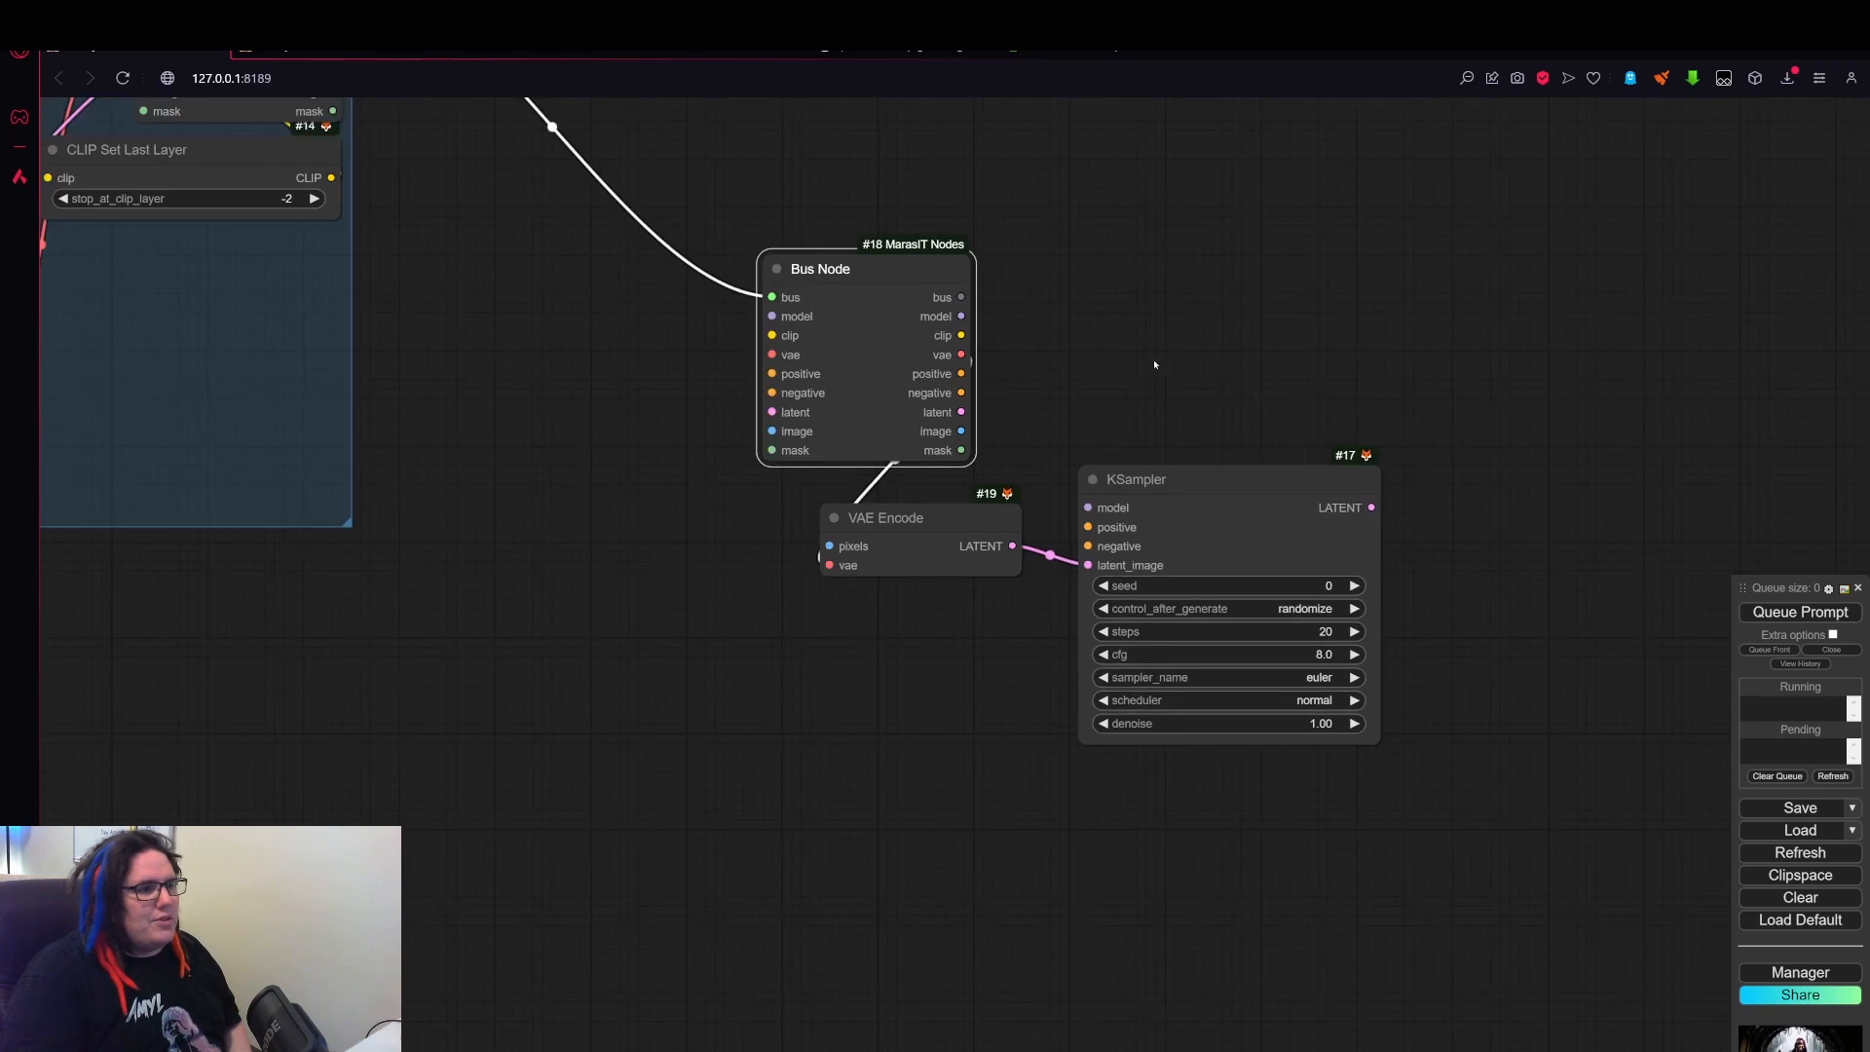
{"action": "left_click_drag", "start_coordinate": [1095, 401], "coordinate": [1058, 423]}
{"action": "mouse_move", "coordinate": [1088, 482]}
{"action": "left_mouse_down"}
{"action": "mouse_move", "coordinate": [1126, 478]}
{"action": "mouse_move", "coordinate": [1089, 490]}
{"action": "left_mouse_up"}
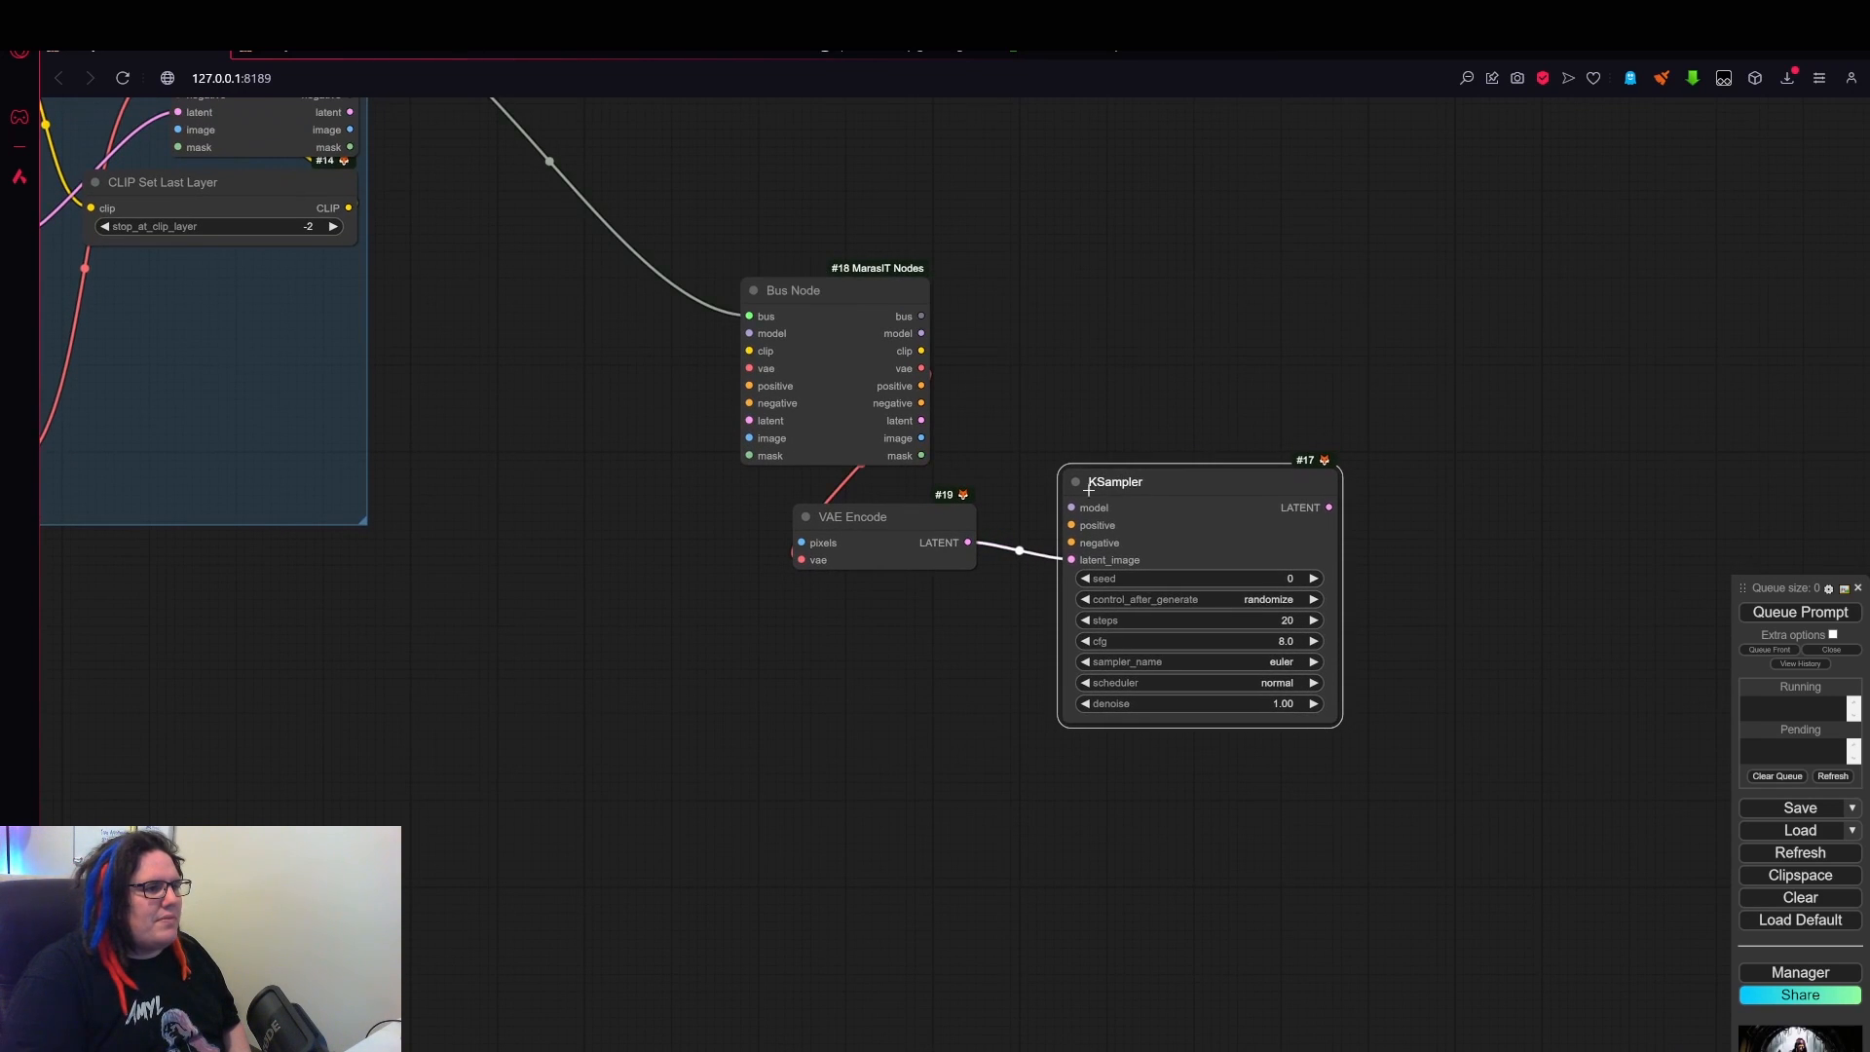
{"action": "scroll", "coordinate": [1063, 546], "scroll_direction": "up", "scroll_amount": 4}
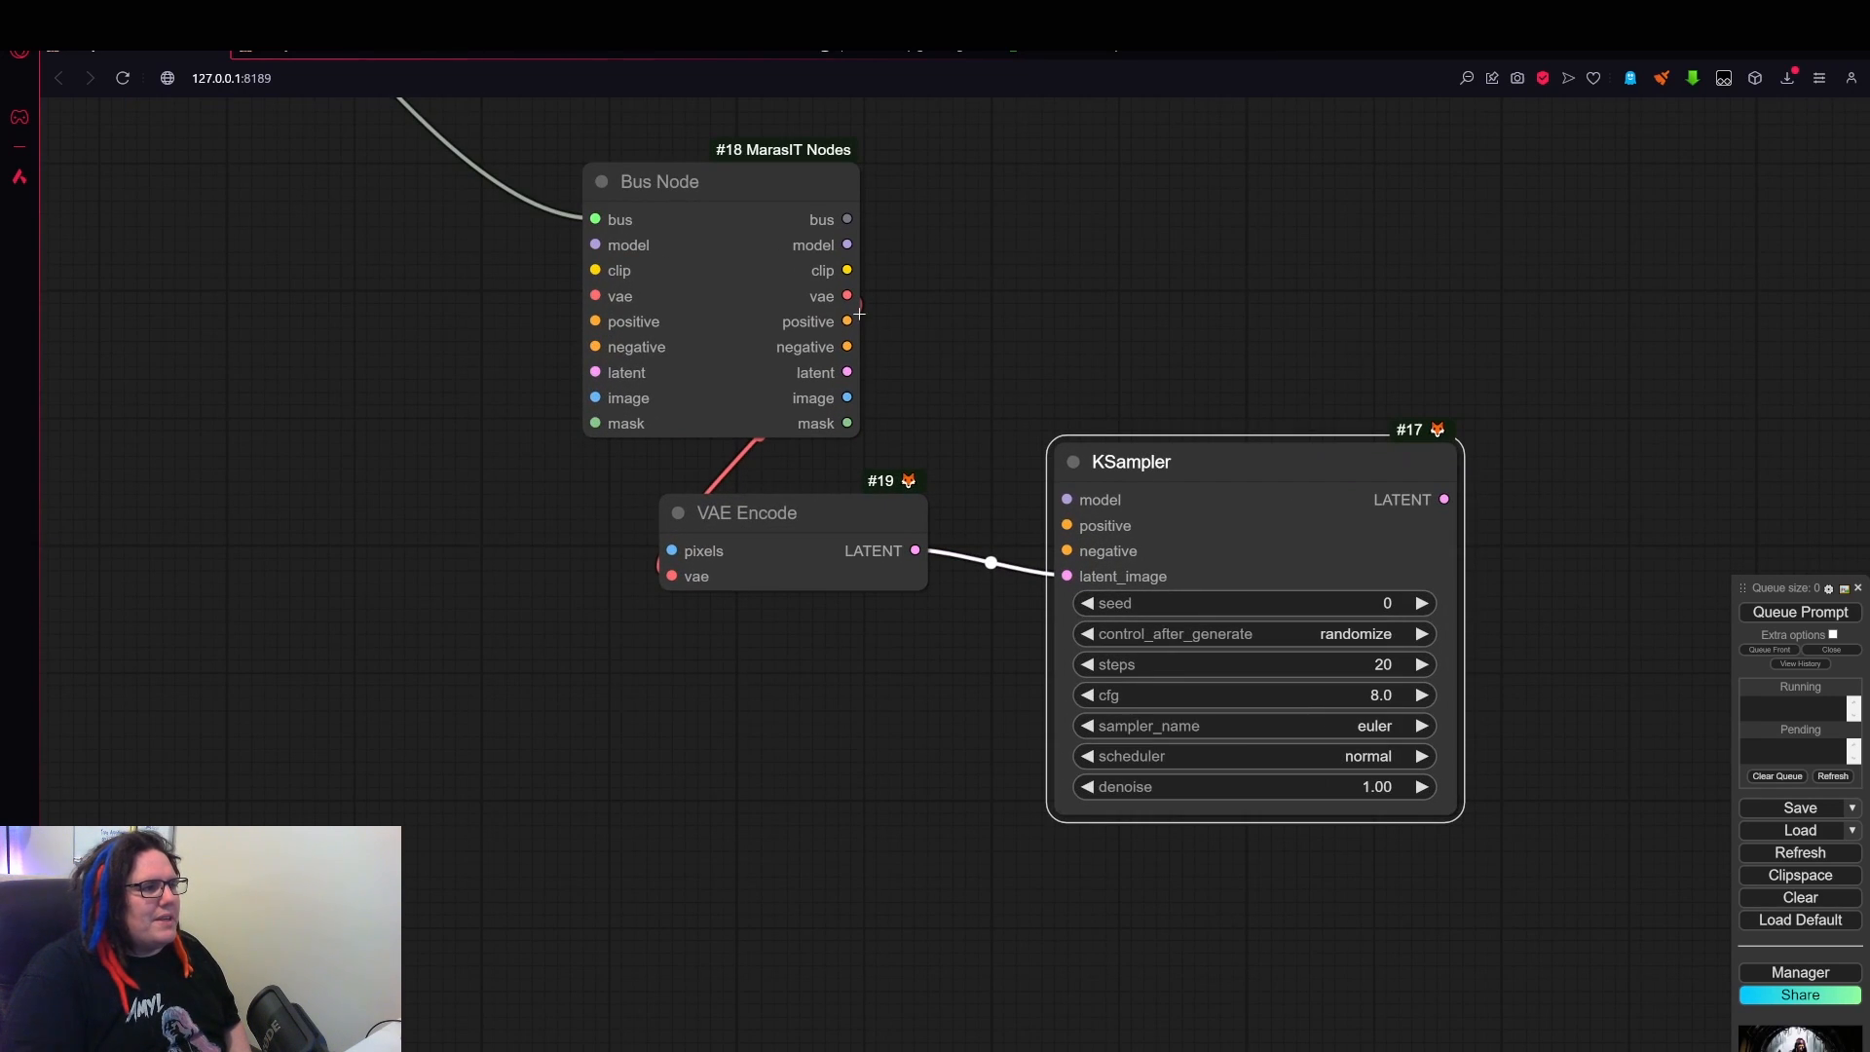
{"action": "scroll", "coordinate": [306, 522], "scroll_direction": "down", "scroll_amount": 3}
{"action": "left_click_drag", "start_coordinate": [687, 588], "coordinate": [1772, 828]}
{"action": "left_click_drag", "start_coordinate": [1373, 629], "coordinate": [208, 469]}
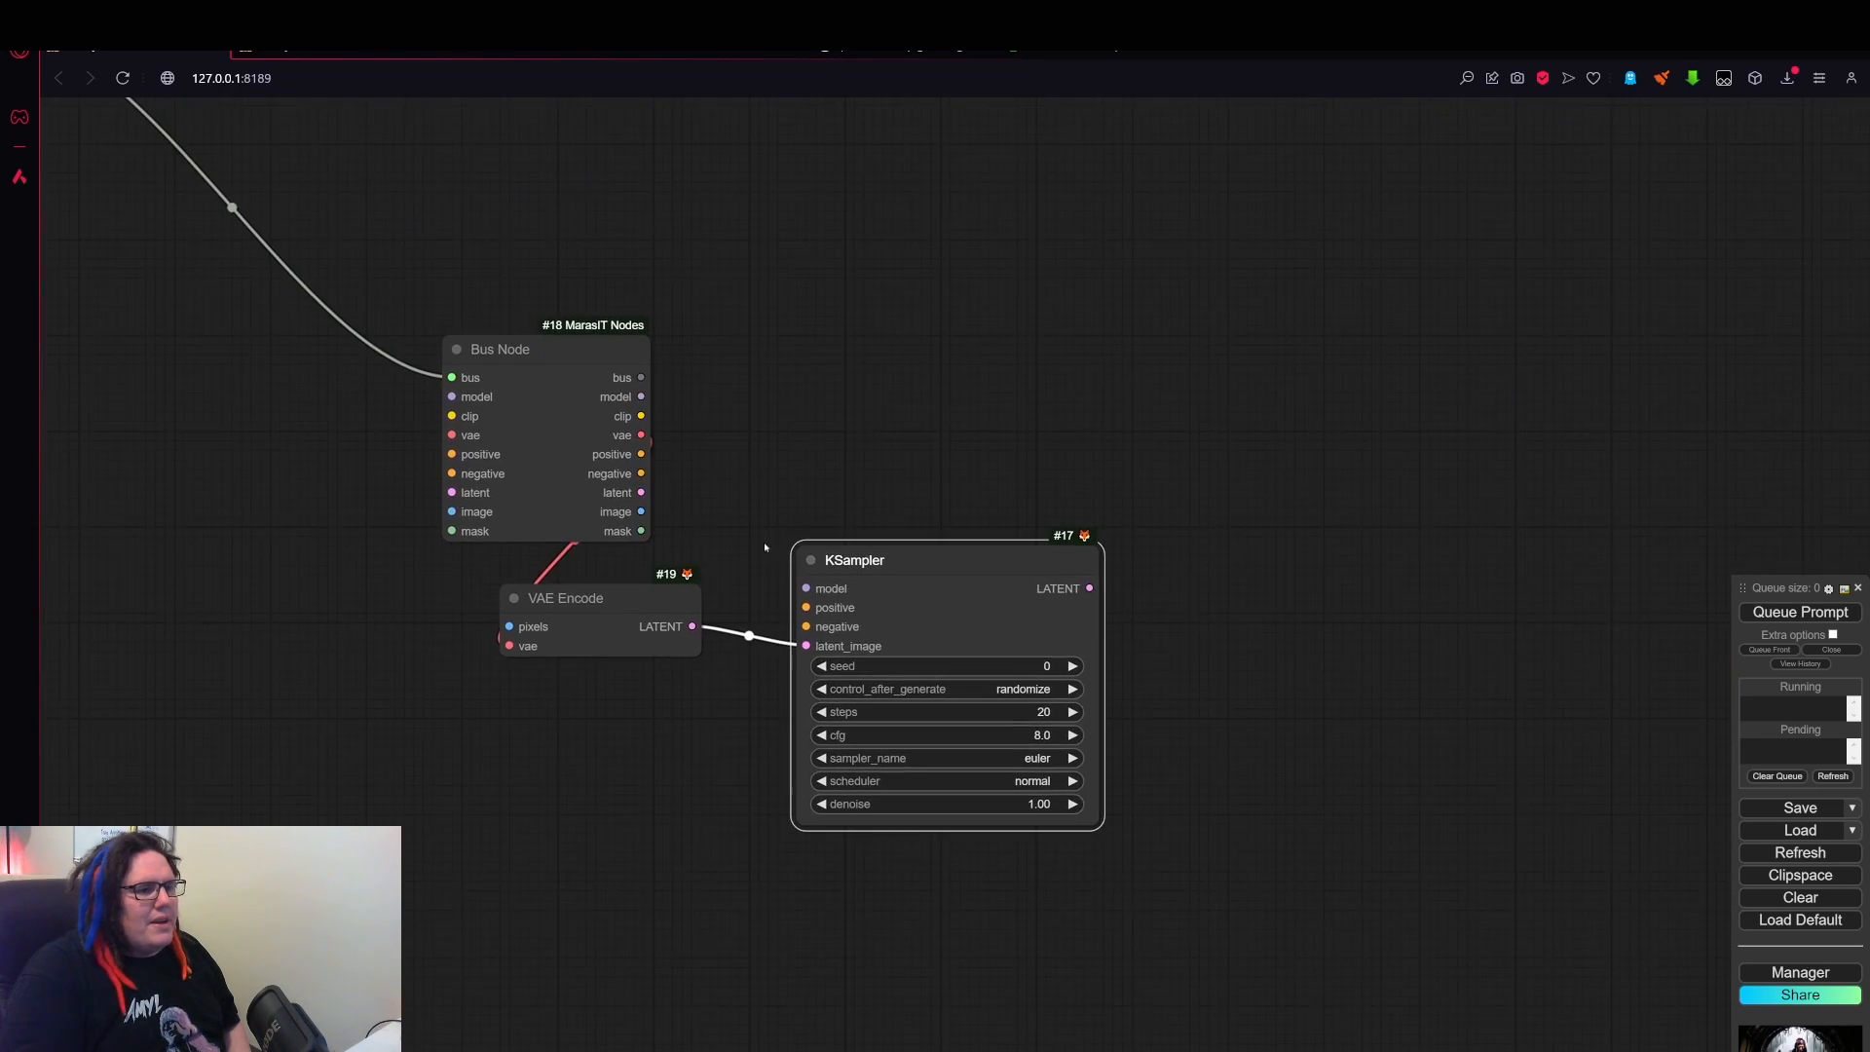
{"action": "scroll", "coordinate": [945, 435], "scroll_direction": "up", "scroll_amount": 1}
{"action": "left_click_drag", "start_coordinate": [945, 435], "coordinate": [1096, 301]}
{"action": "scroll", "coordinate": [1097, 301], "scroll_direction": "up", "scroll_amount": 2}
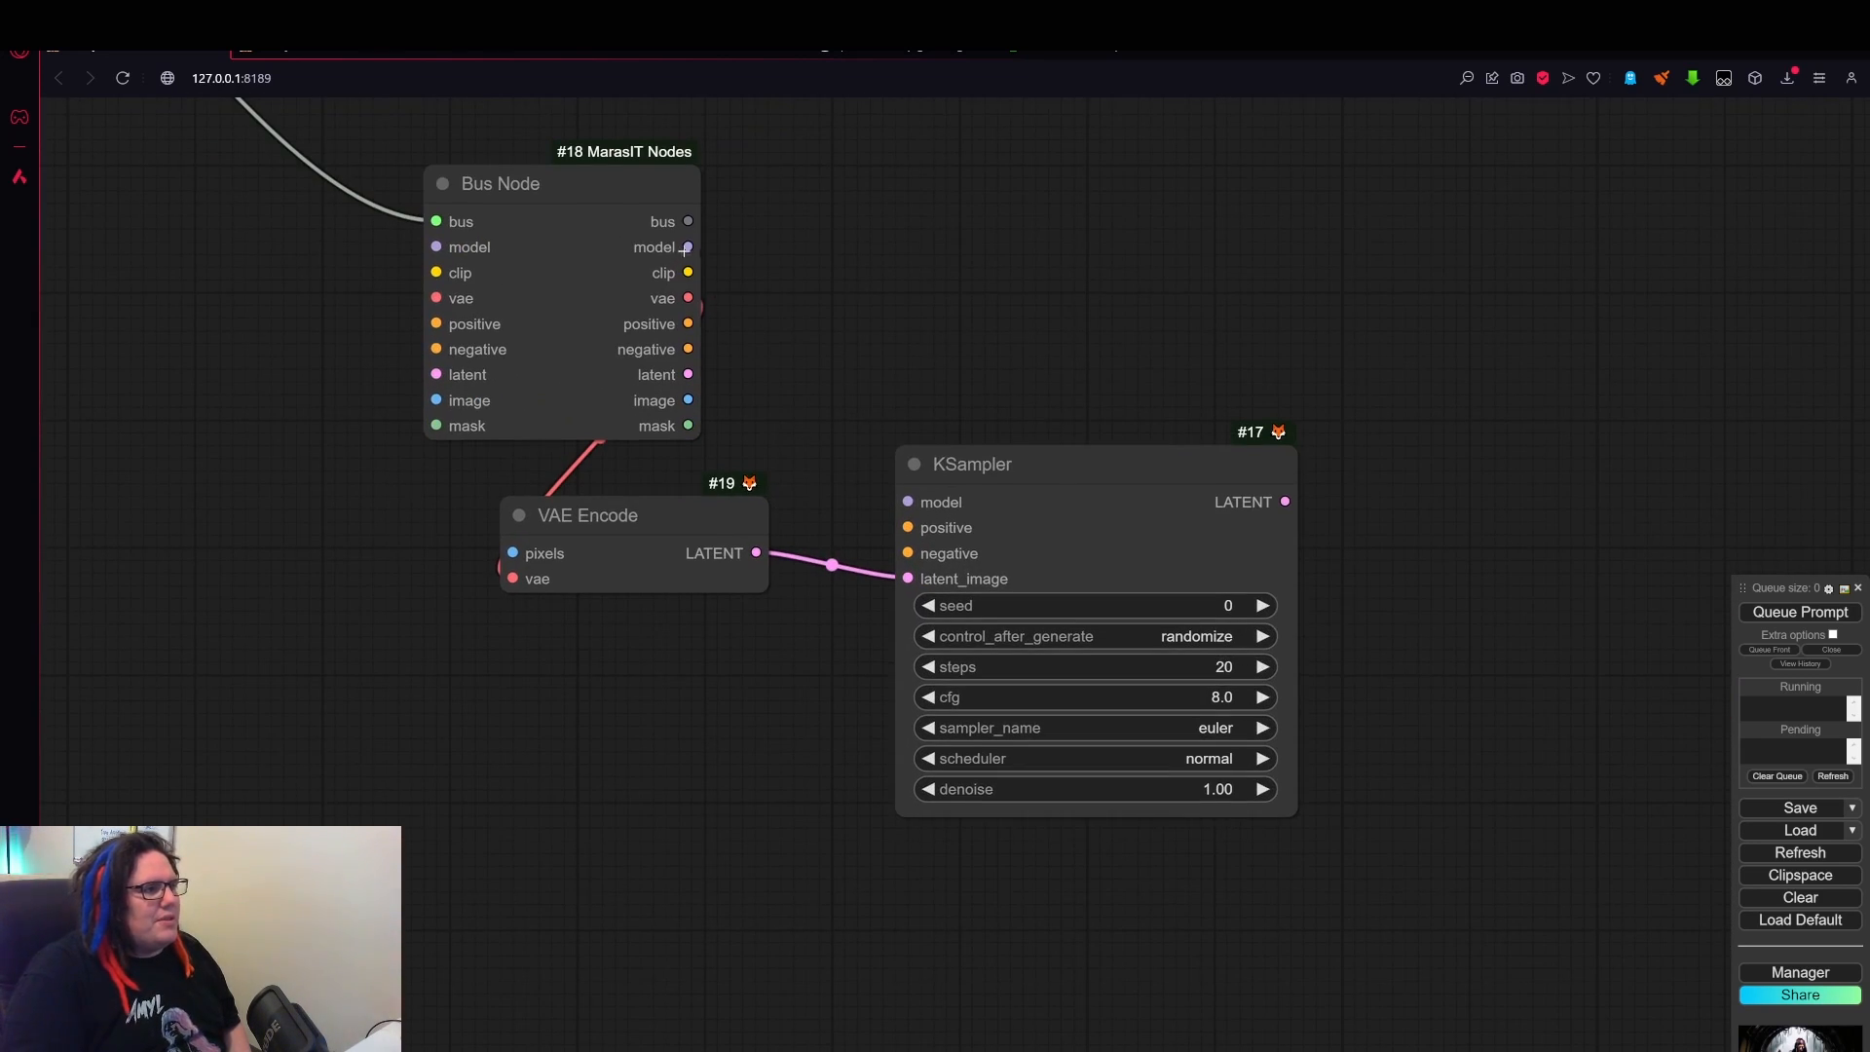
{"action": "left_click_drag", "start_coordinate": [688, 248], "coordinate": [908, 502]}
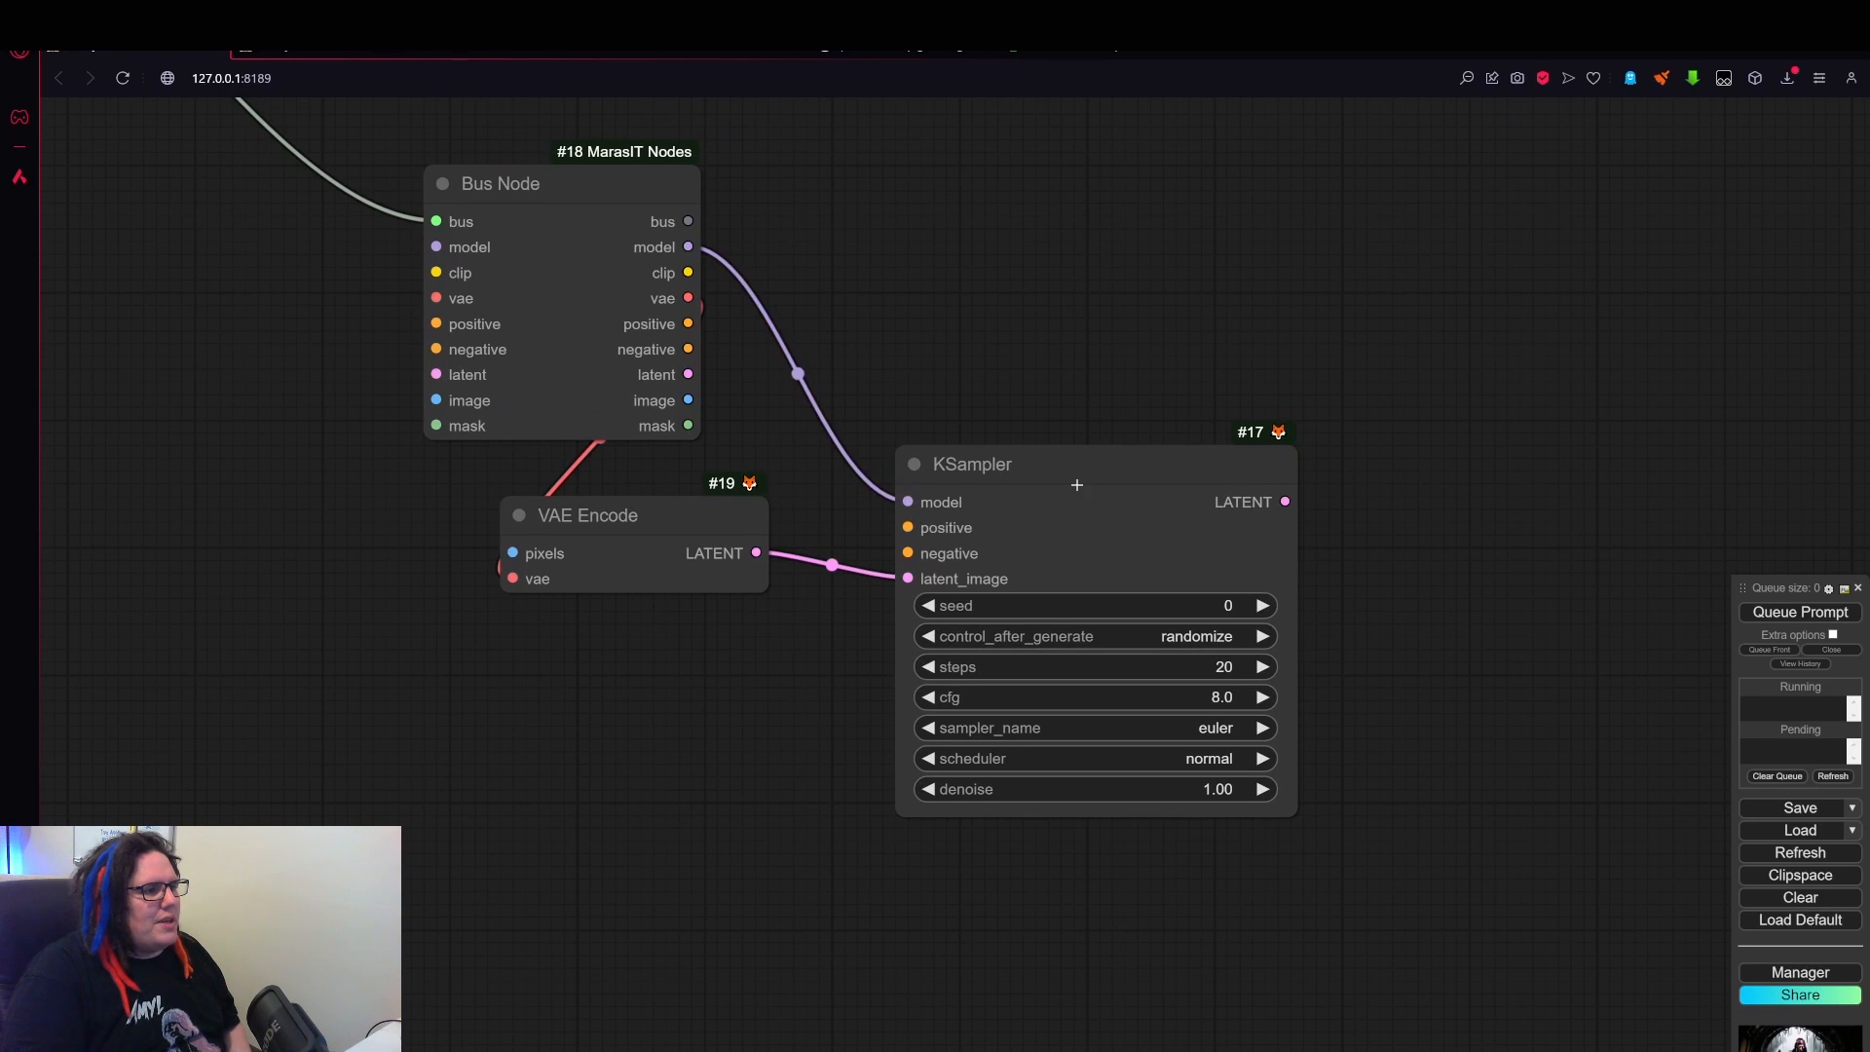
- Move the VAE Encode node up and slightly left so it sits directly beneath the Bus Node
{"action": "left_click", "coordinate": [1076, 484]}
{"action": "scroll", "coordinate": [659, 710], "scroll_direction": "down", "scroll_amount": 1}
{"action": "left_click_drag", "start_coordinate": [659, 710], "coordinate": [864, 610]}
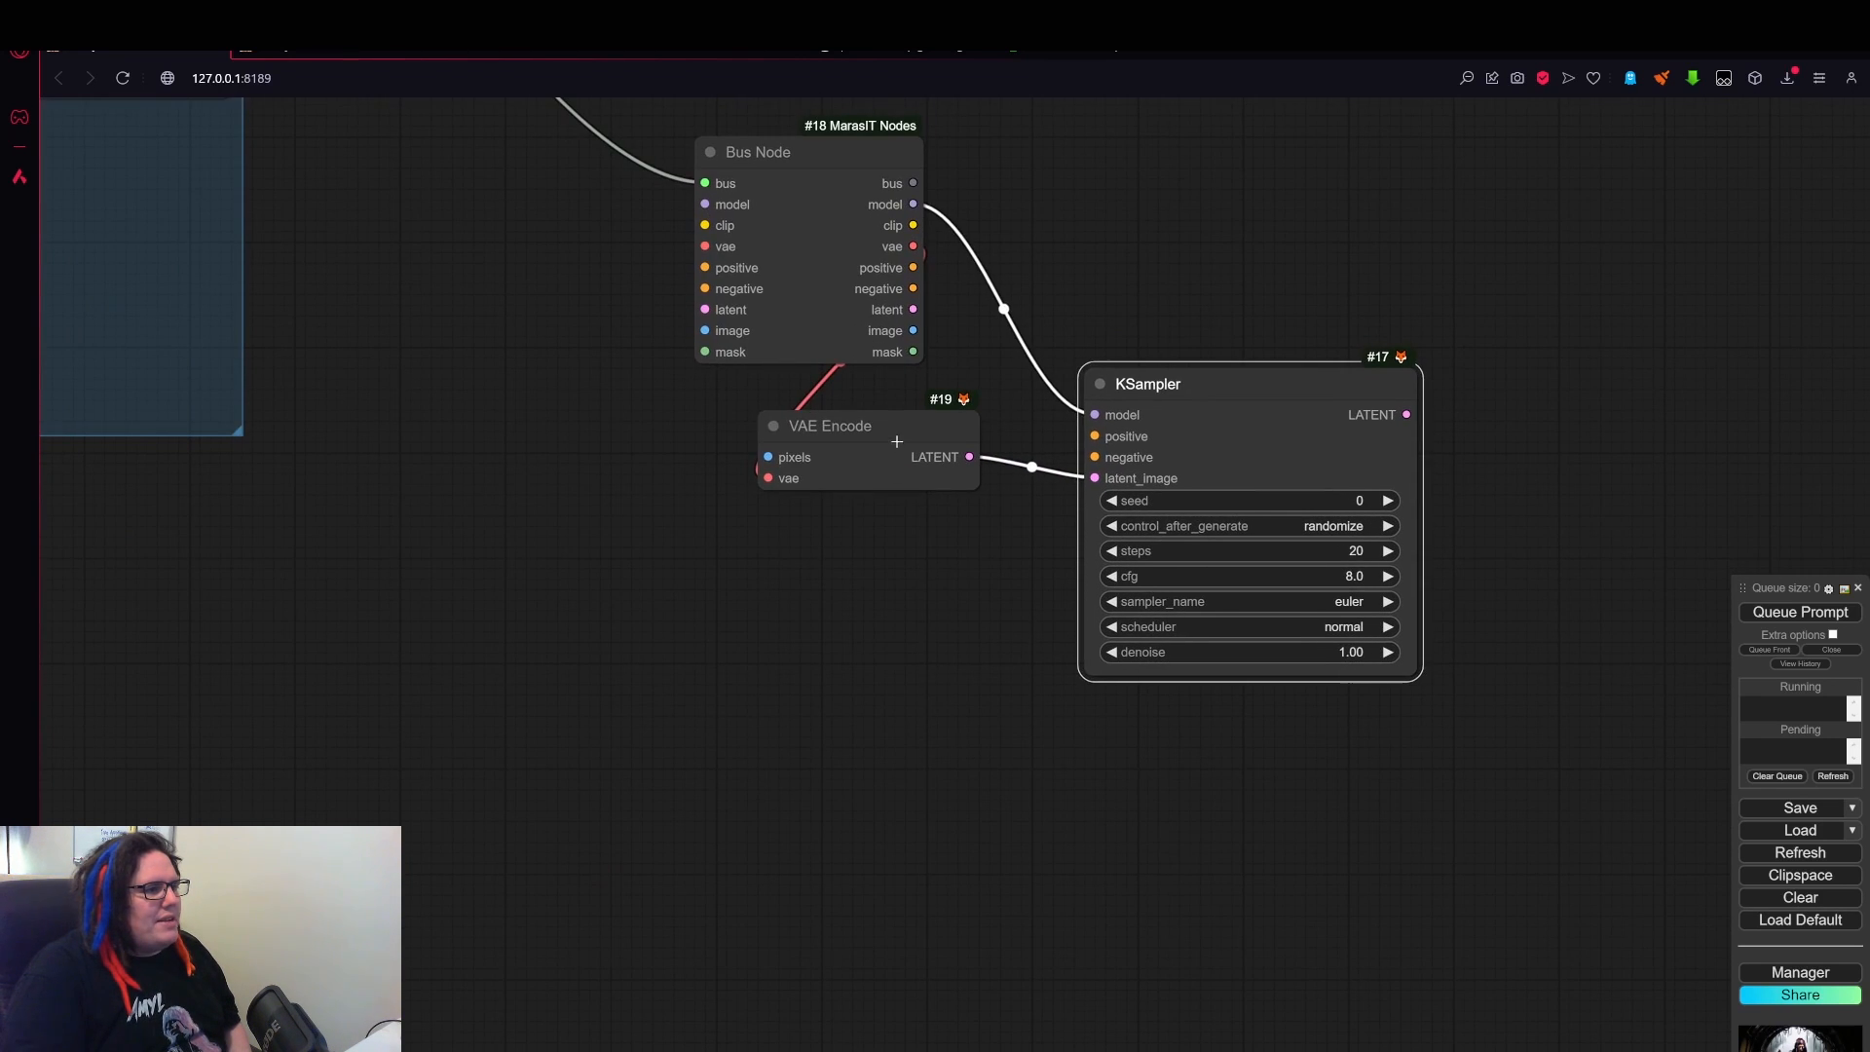
{"action": "left_click_drag", "start_coordinate": [897, 441], "coordinate": [876, 409]}
{"action": "left_click", "coordinate": [864, 547]}
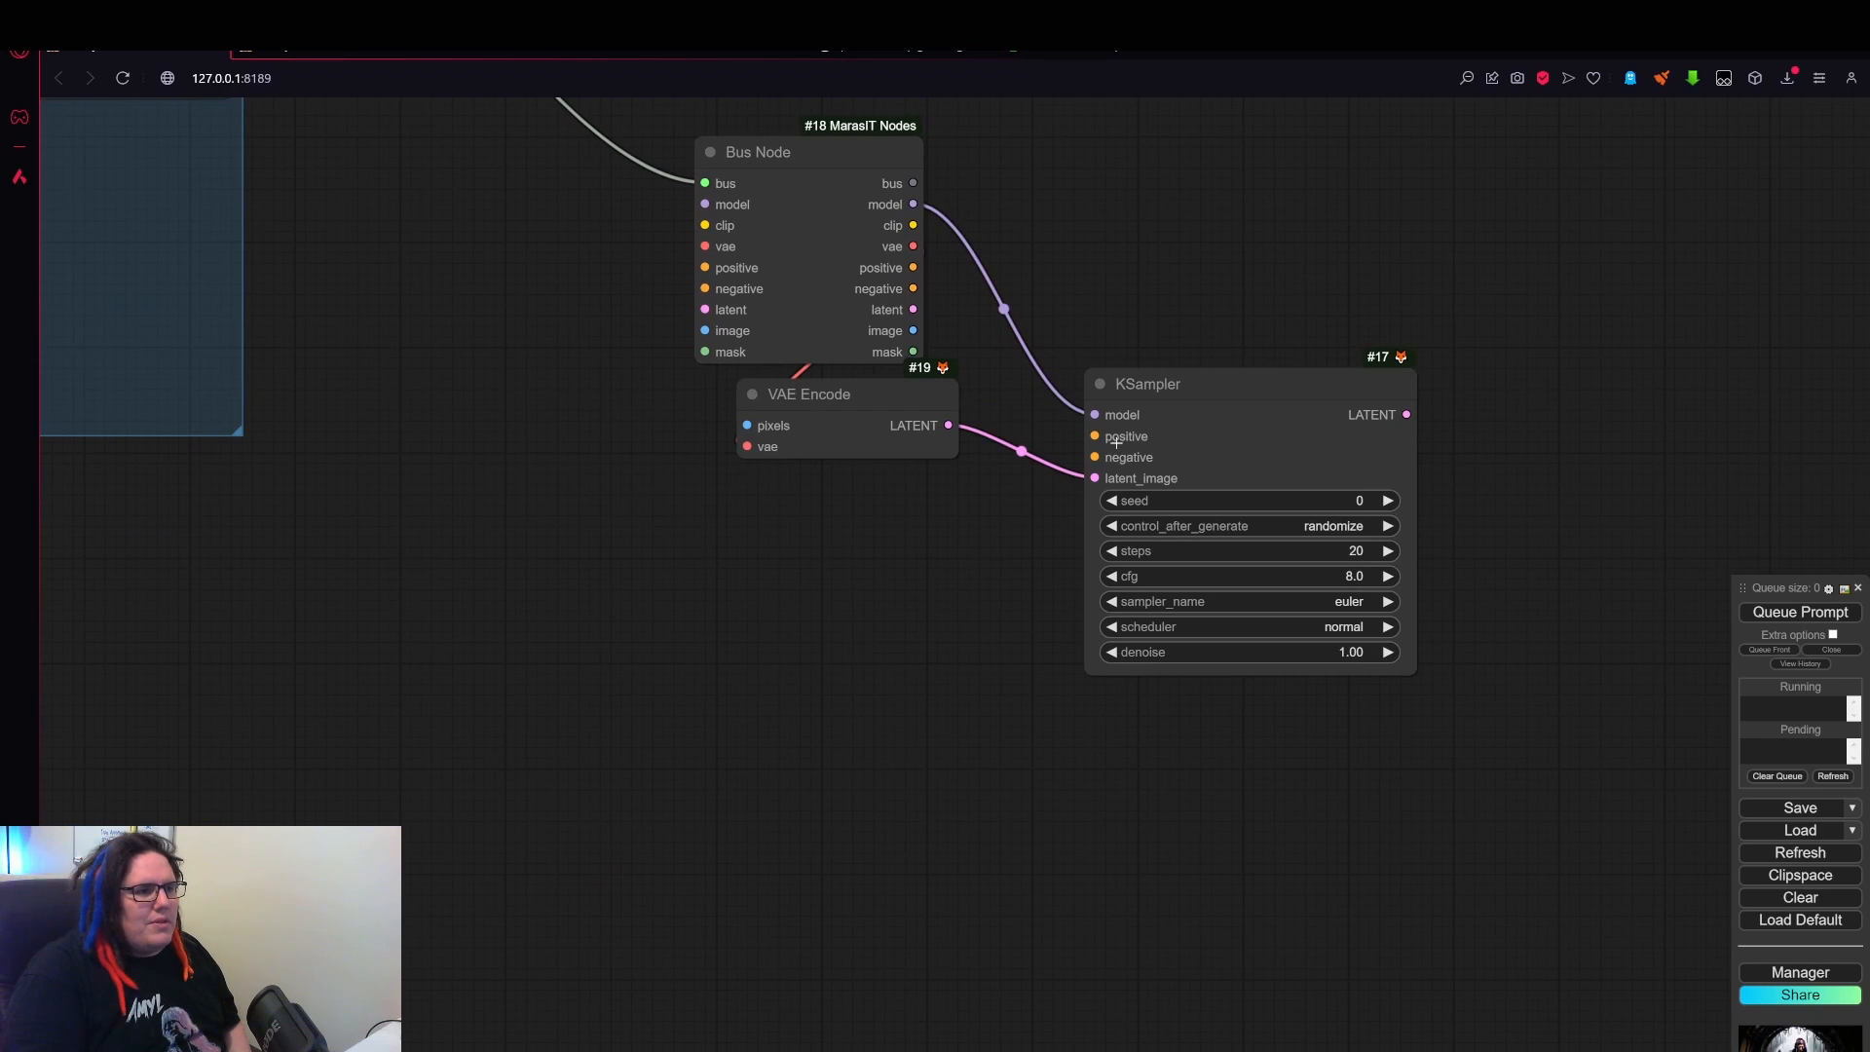
- Search for "clip", add a CLIPTextEncodeSDXL node, and place it below VAE Encode, clear of the KSampler
{"action": "double_click", "coordinate": [720, 523]}
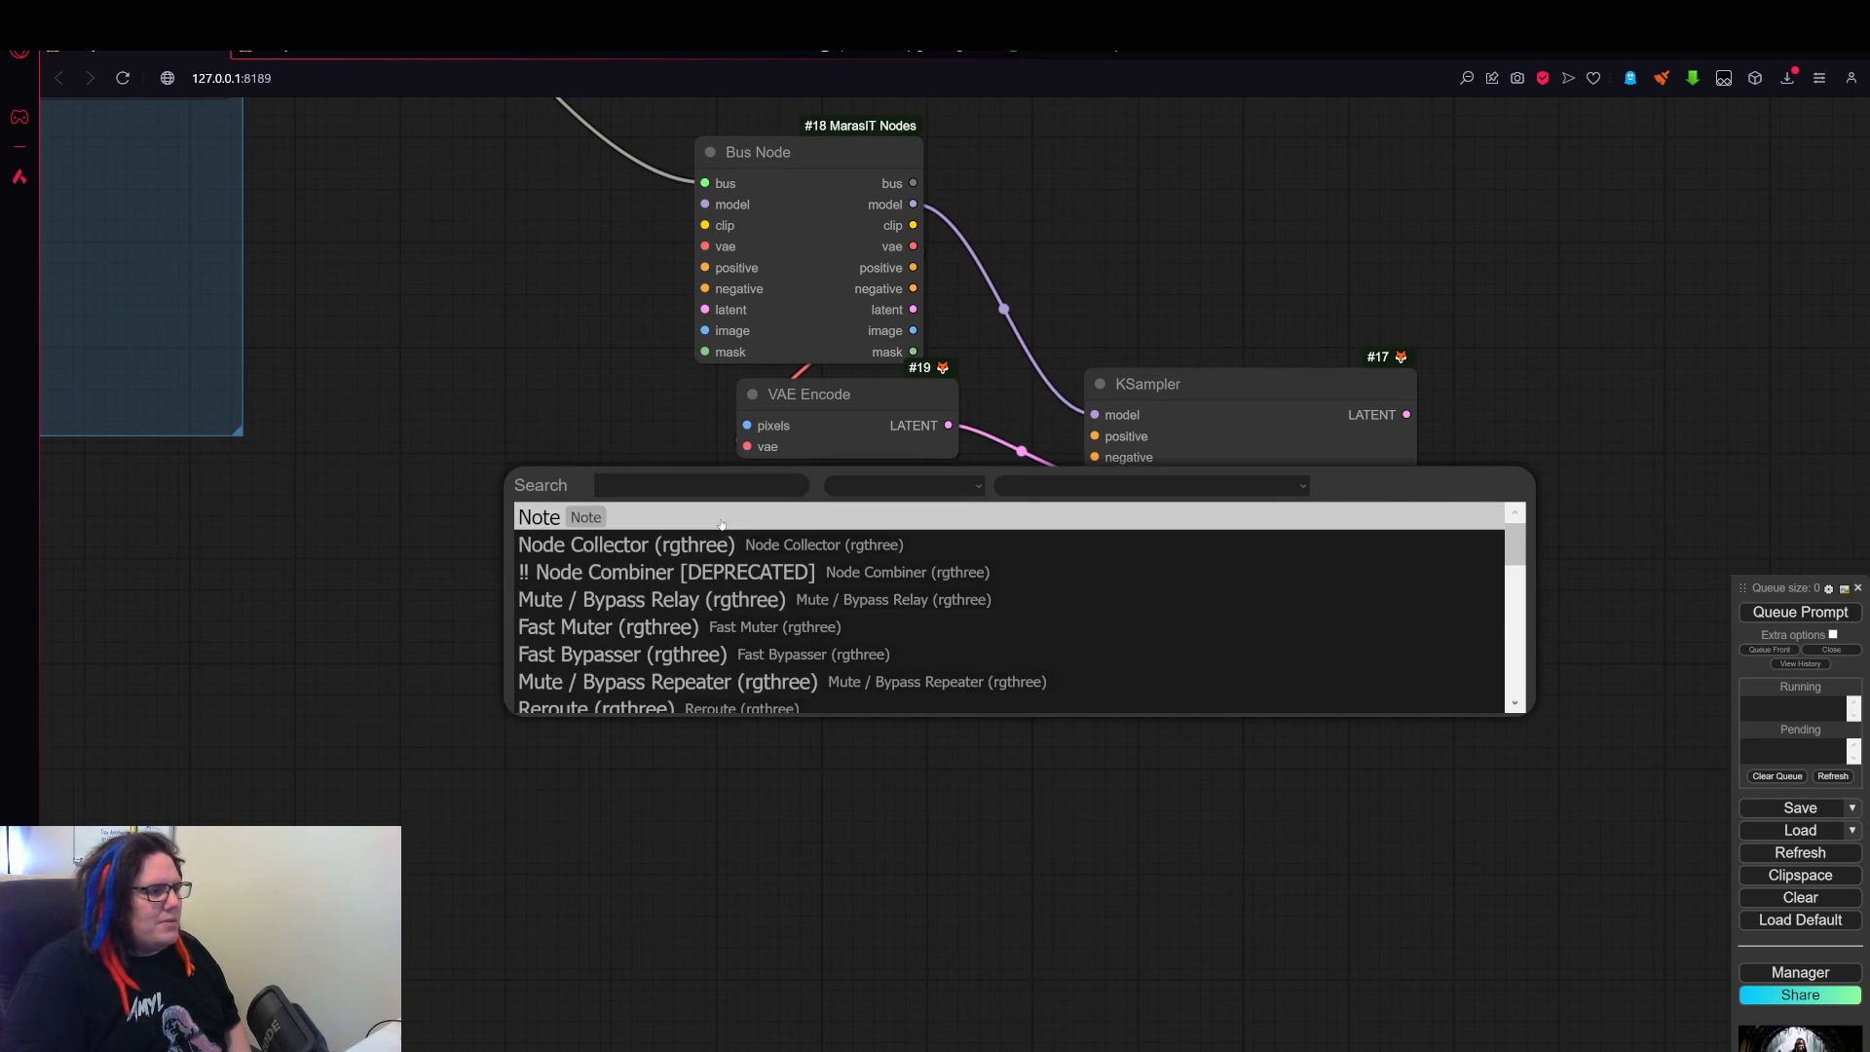
{"action": "type", "text": "clip"}
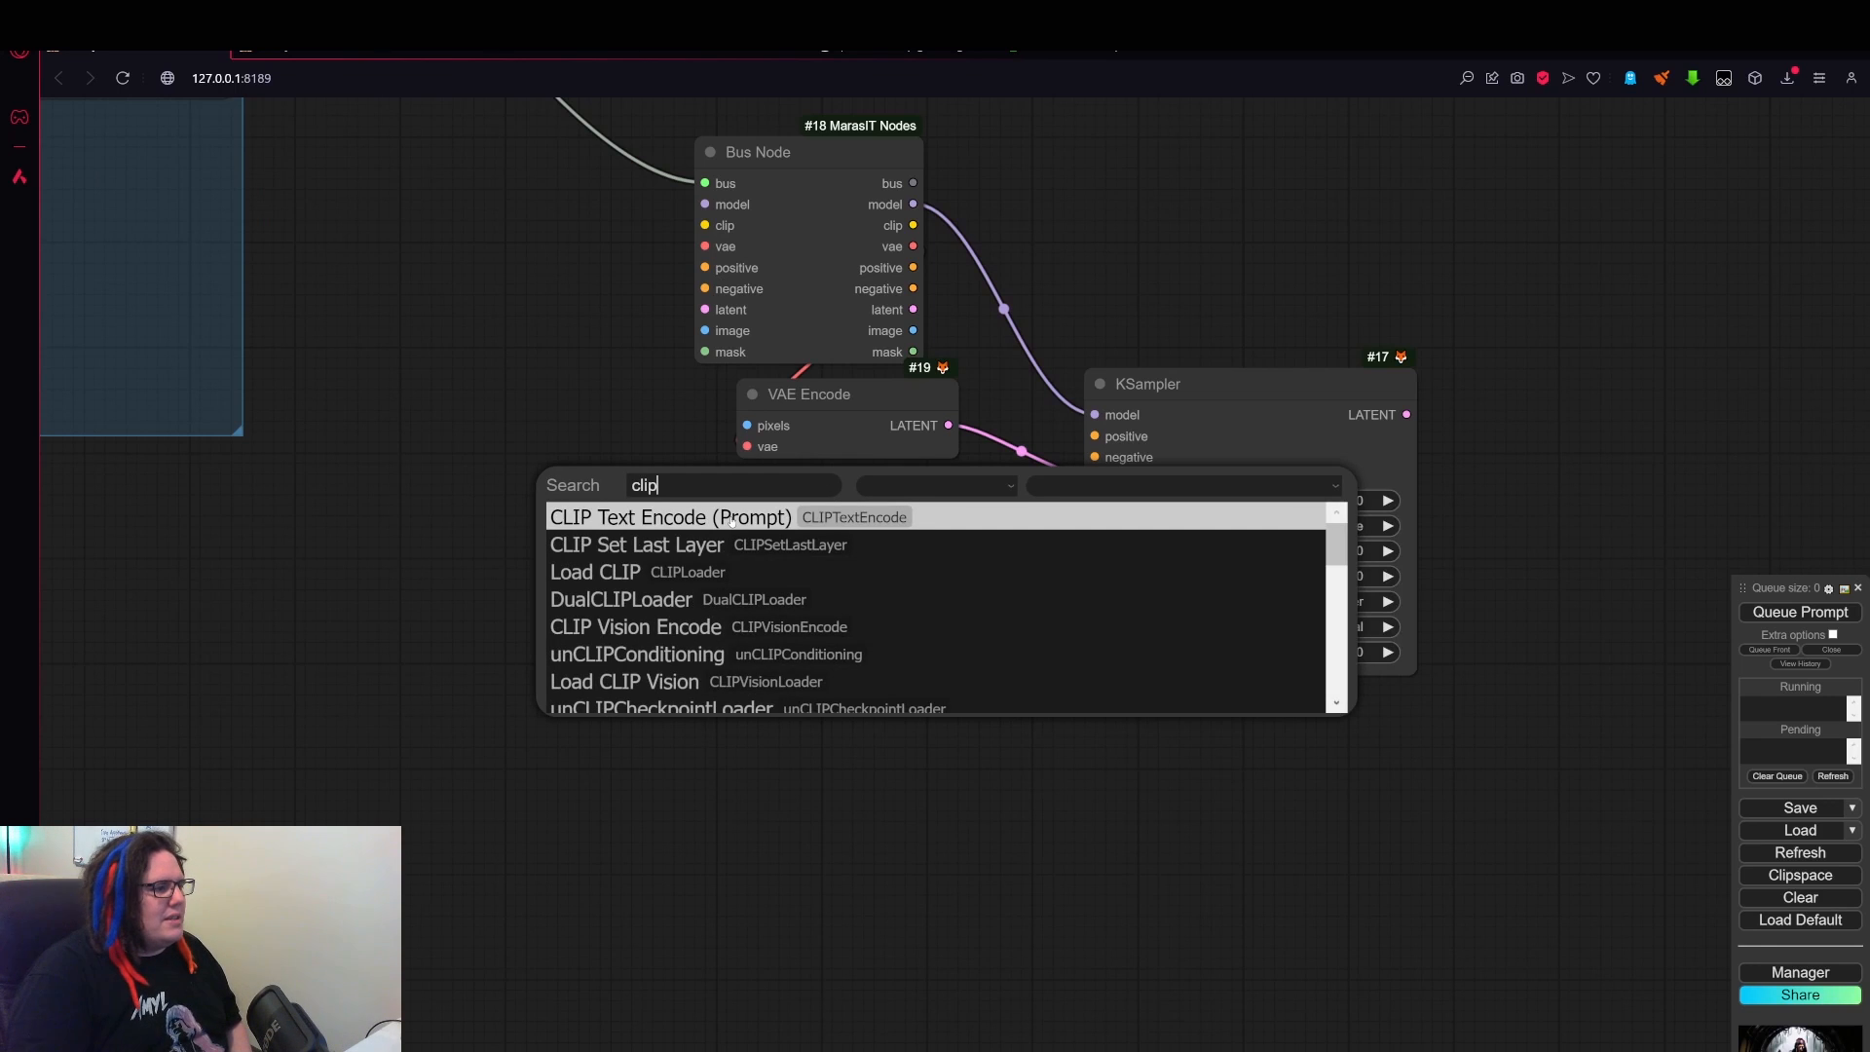
{"action": "scroll", "coordinate": [730, 521], "scroll_direction": "down", "scroll_amount": 5}
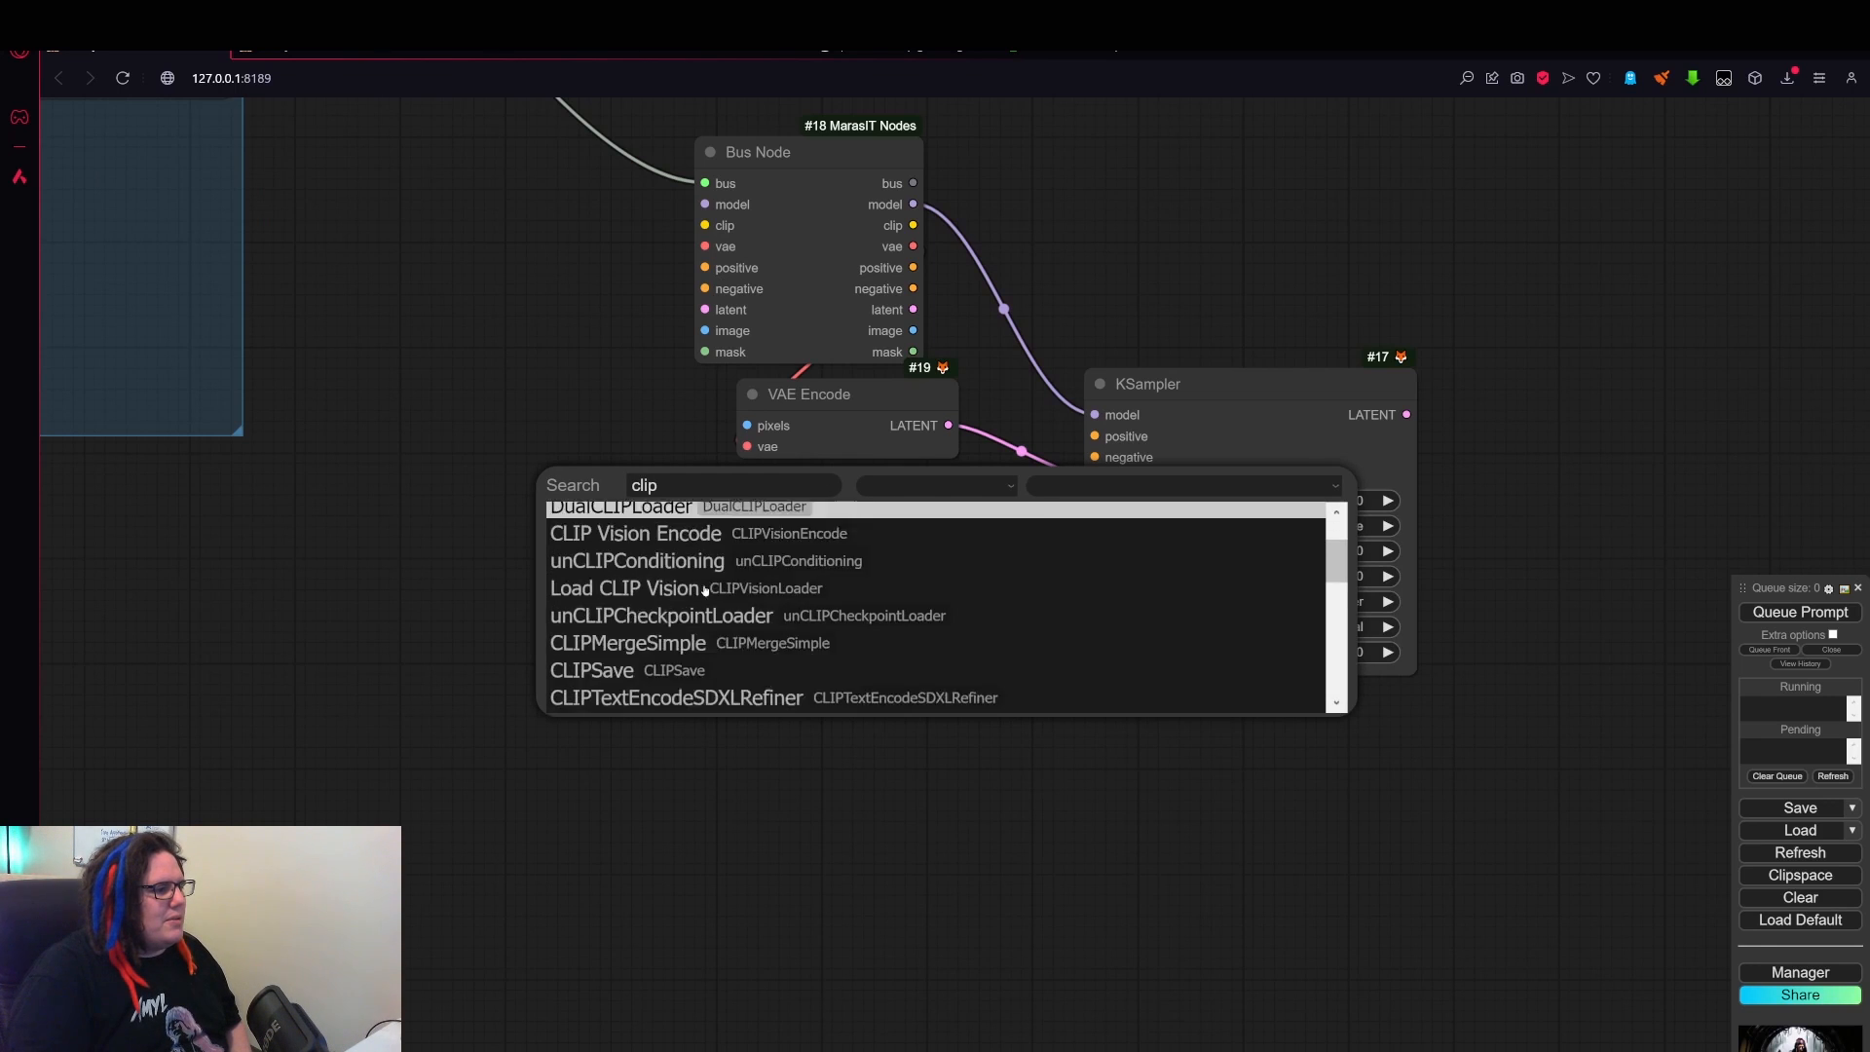
{"action": "left_click", "coordinate": [644, 539]}
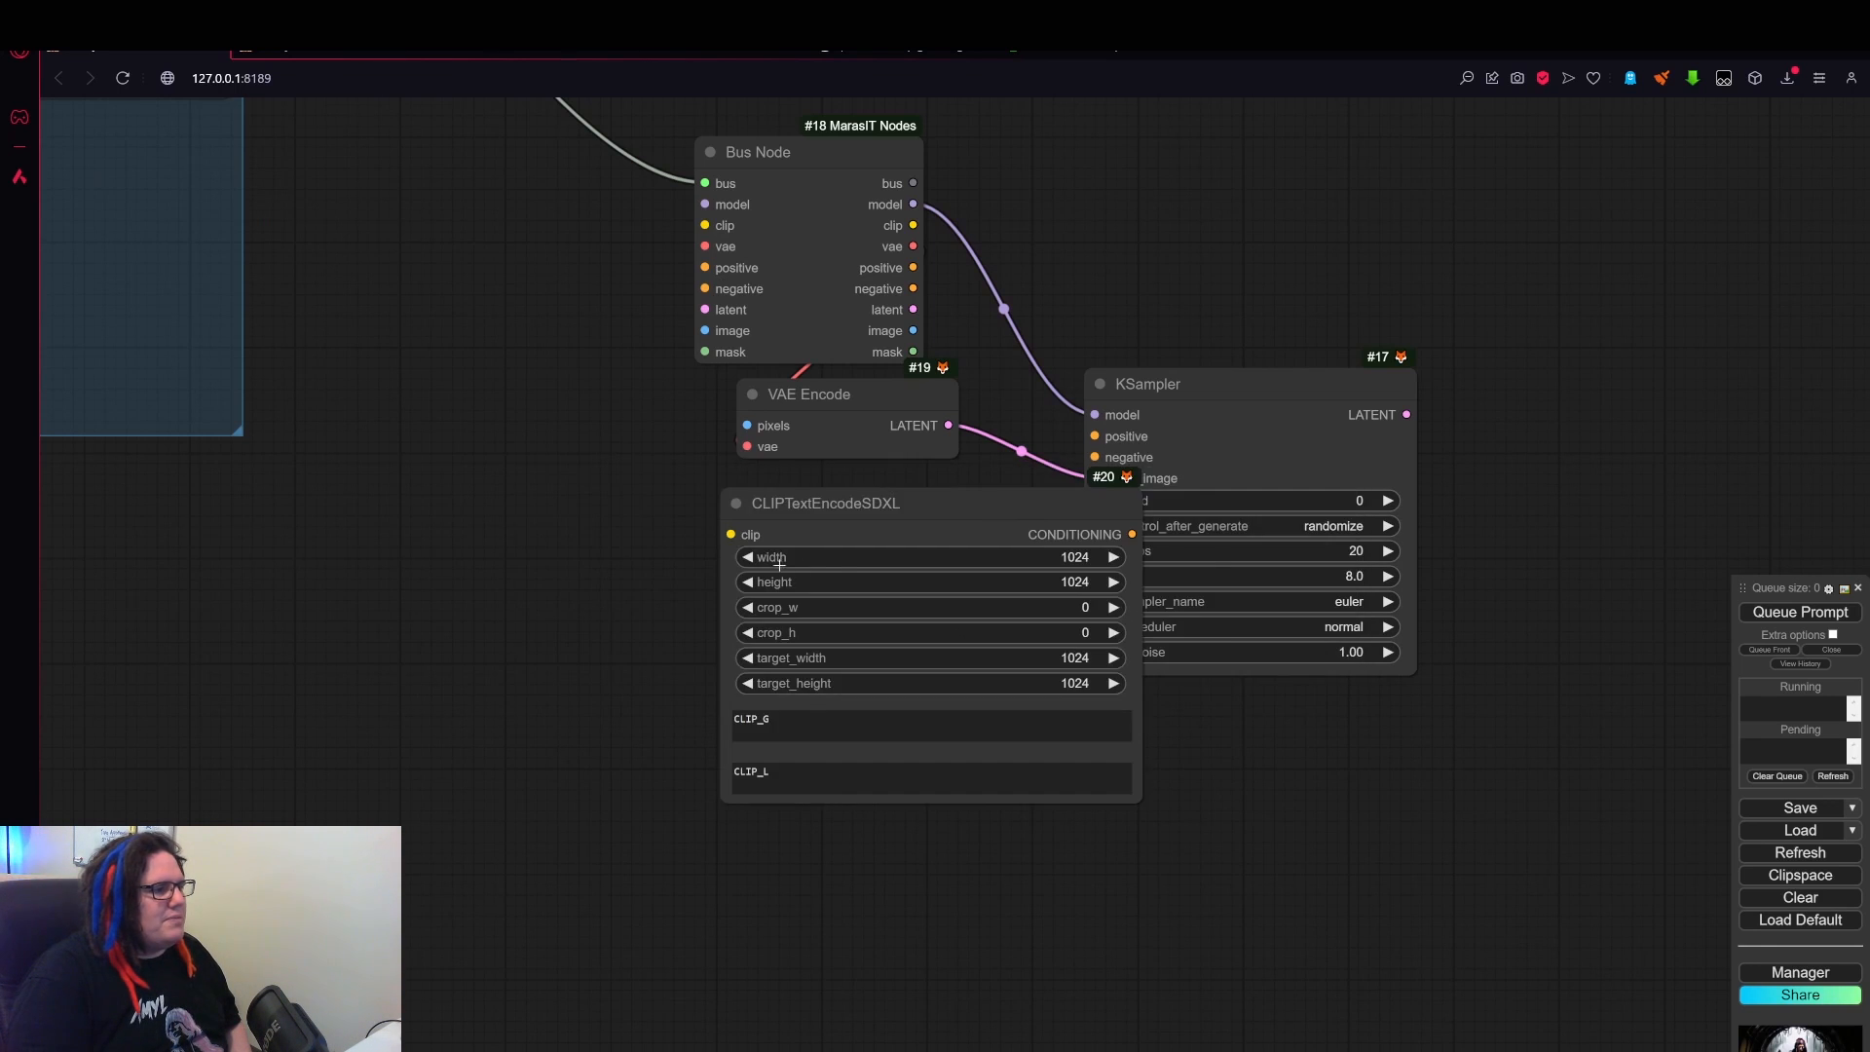
{"action": "scroll", "coordinate": [795, 566], "scroll_direction": "up", "scroll_amount": 2}
{"action": "left_click_drag", "start_coordinate": [911, 492], "coordinate": [832, 525]}
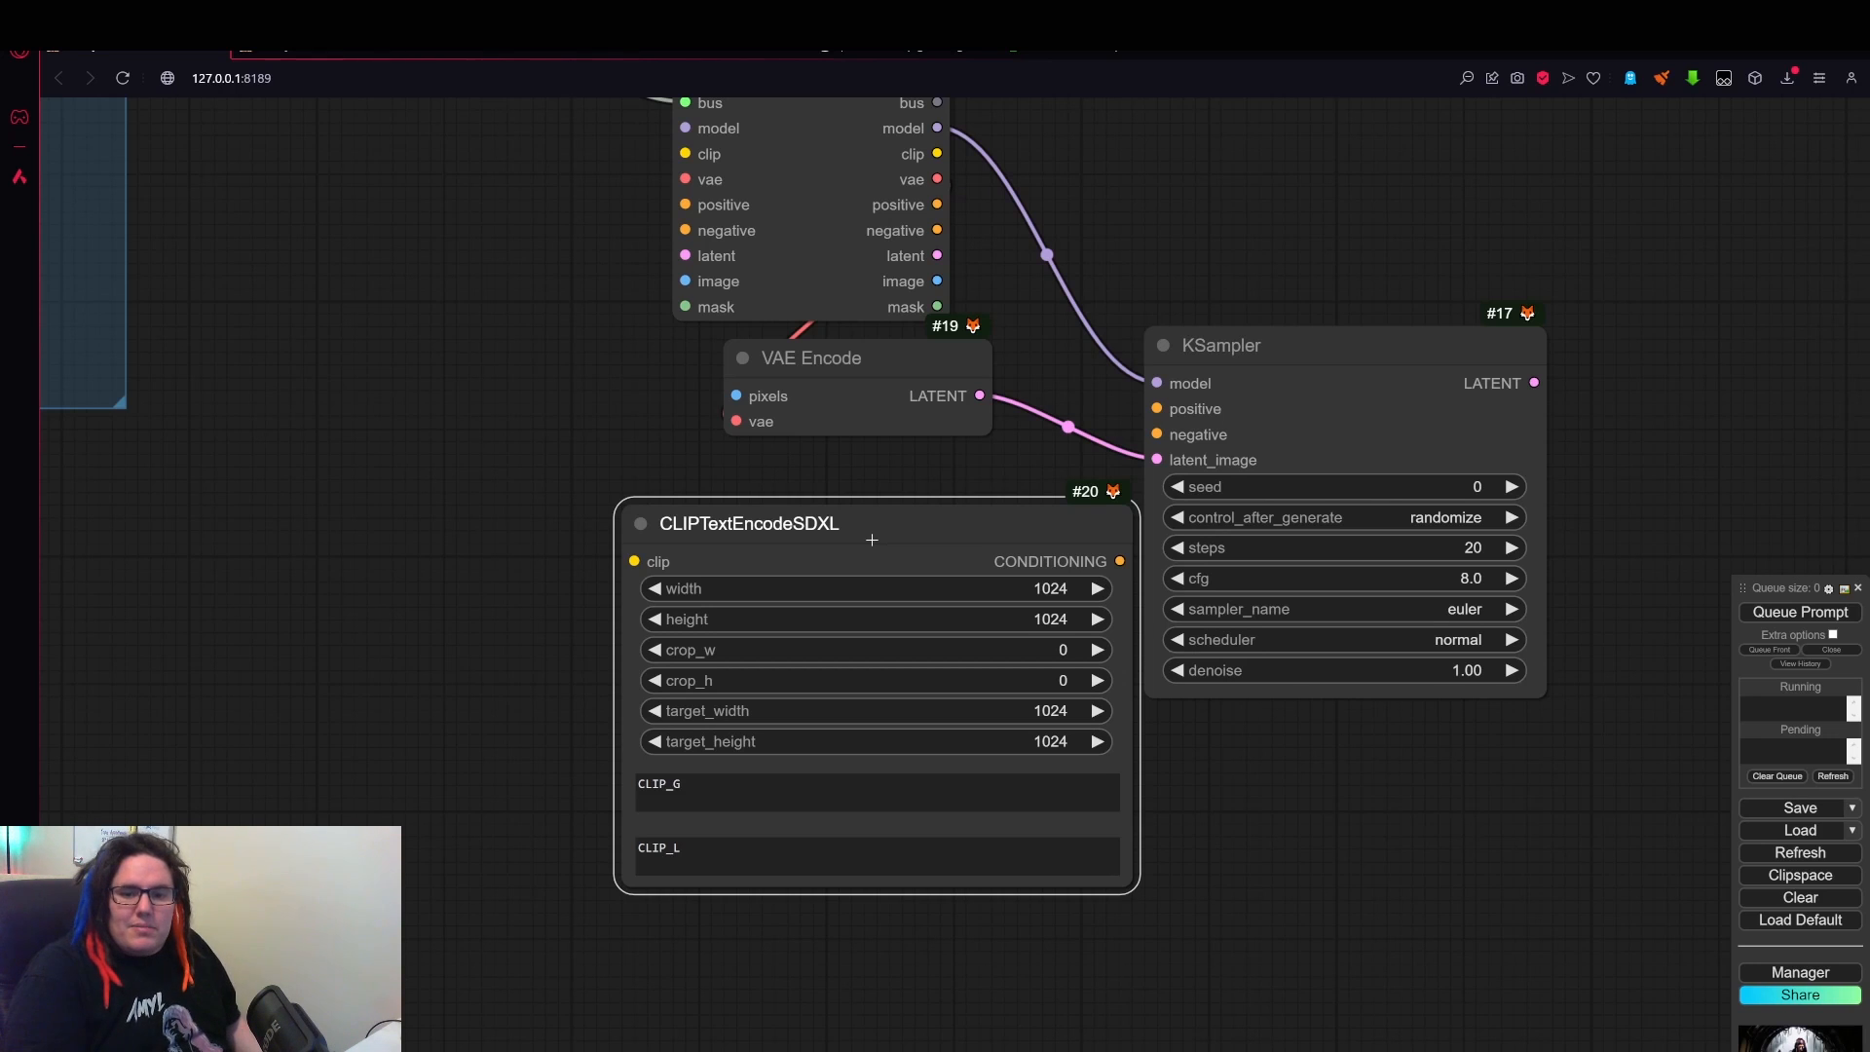
{"action": "mouse_move", "coordinate": [856, 534]}
{"action": "left_mouse_down"}
{"action": "mouse_move", "coordinate": [837, 481]}
{"action": "mouse_move", "coordinate": [855, 508]}
{"action": "mouse_move", "coordinate": [807, 536]}
{"action": "mouse_move", "coordinate": [832, 529]}
{"action": "left_mouse_up"}
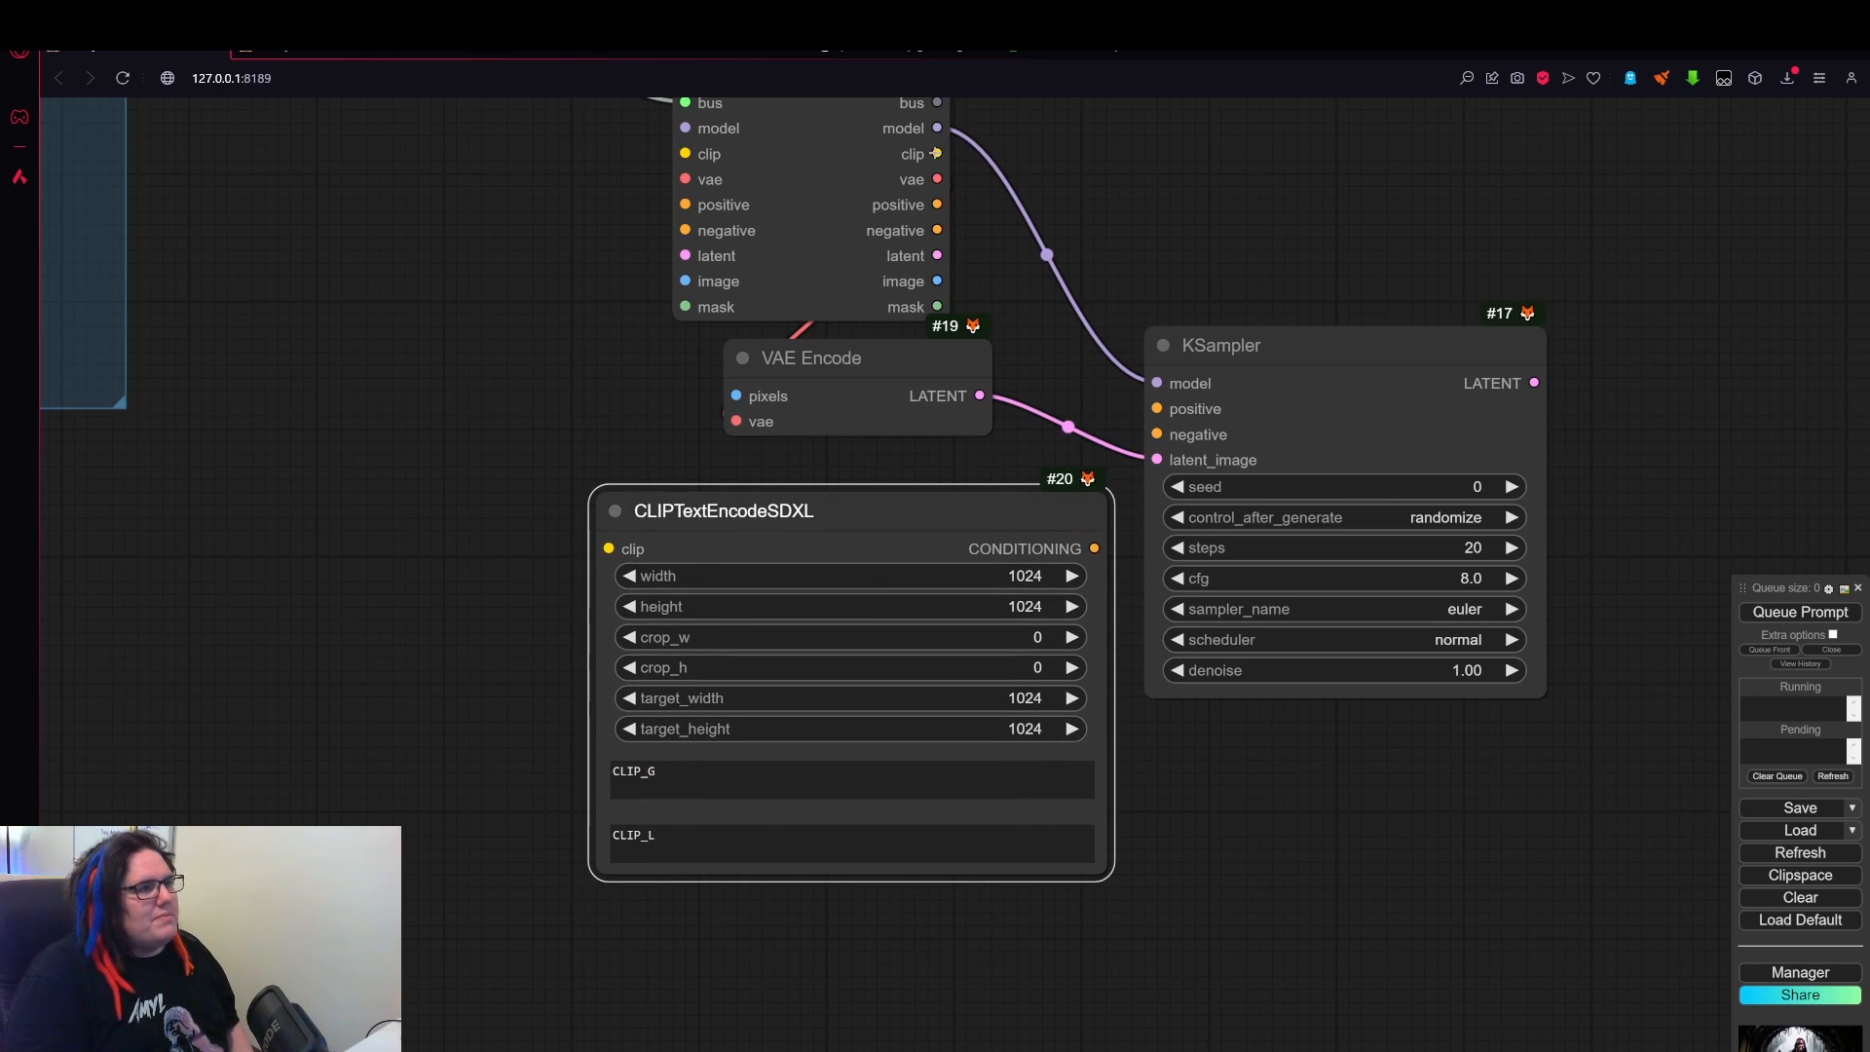
- Connect the Bus Node's clip output to CLIPTextEncodeSDXL, and space the KSampler farther right with the text encoder tucked under VAE Encode
{"action": "left_click_drag", "start_coordinate": [935, 153], "coordinate": [609, 548]}
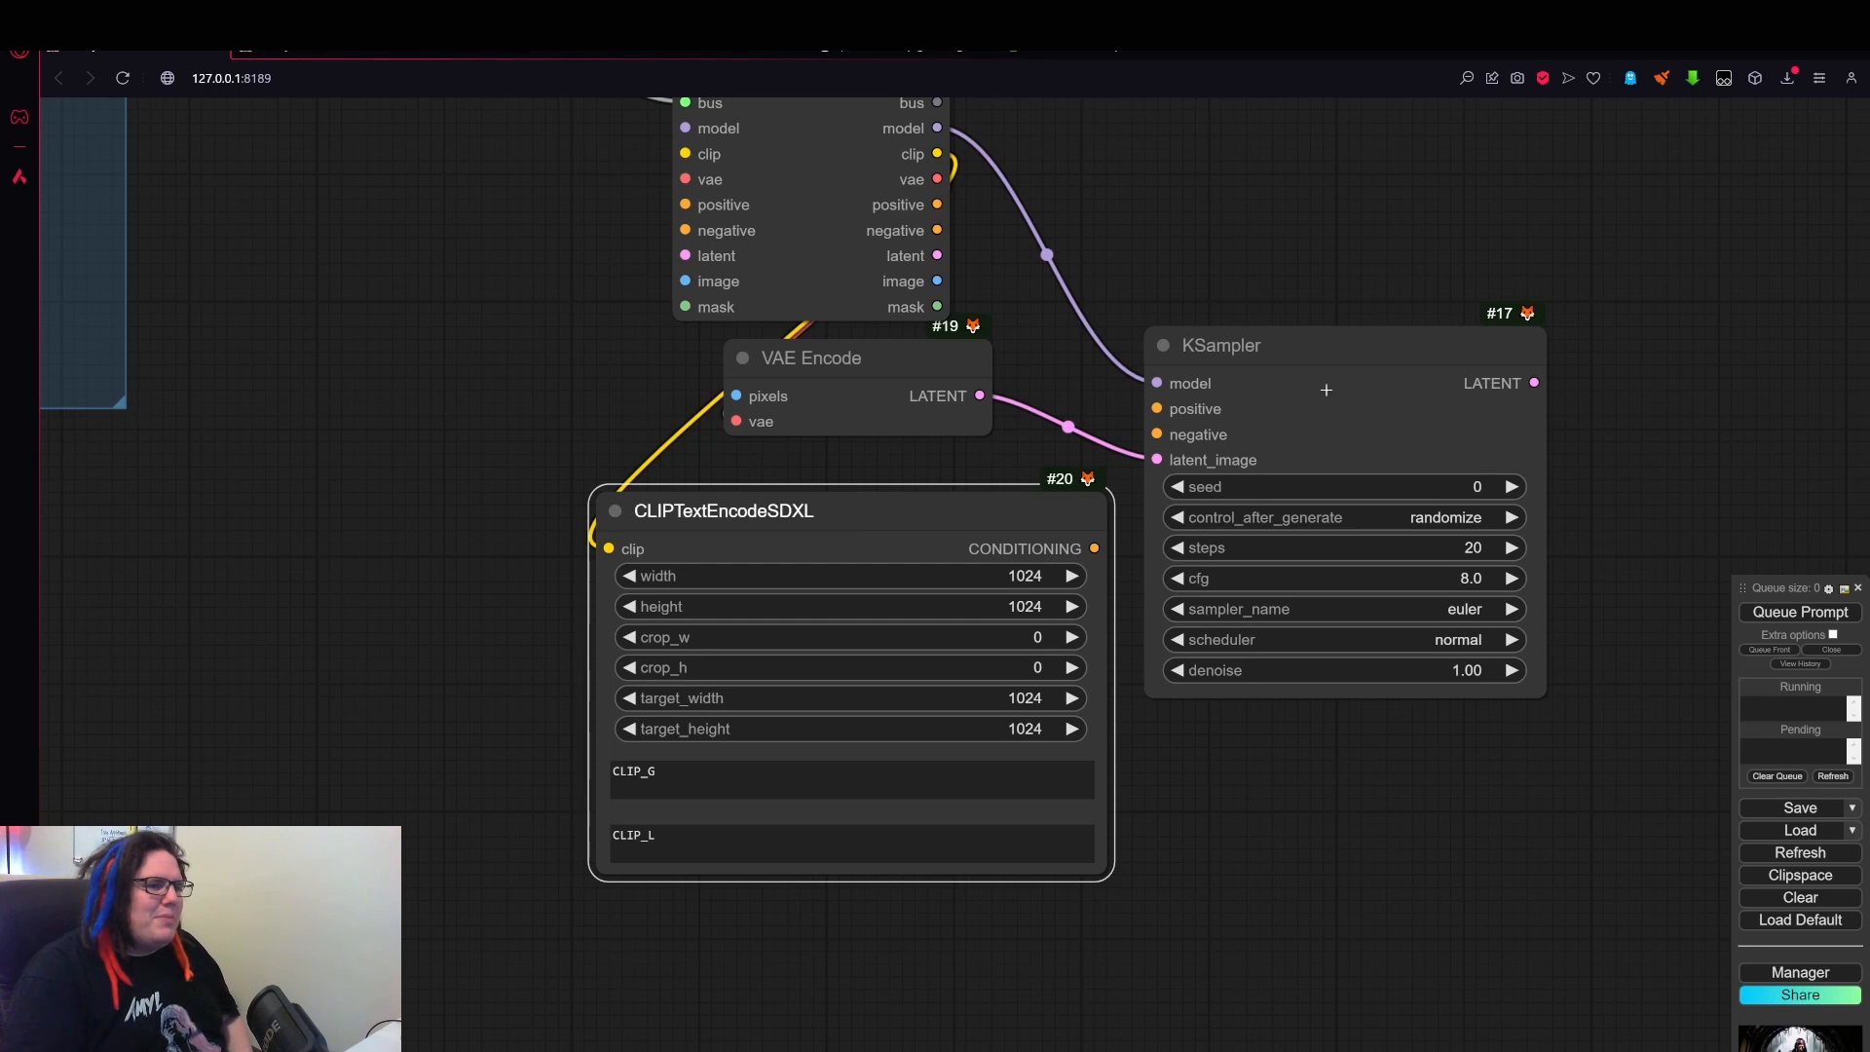
{"action": "left_click_drag", "start_coordinate": [1325, 390], "coordinate": [1466, 402]}
{"action": "left_click", "coordinate": [1023, 509]}
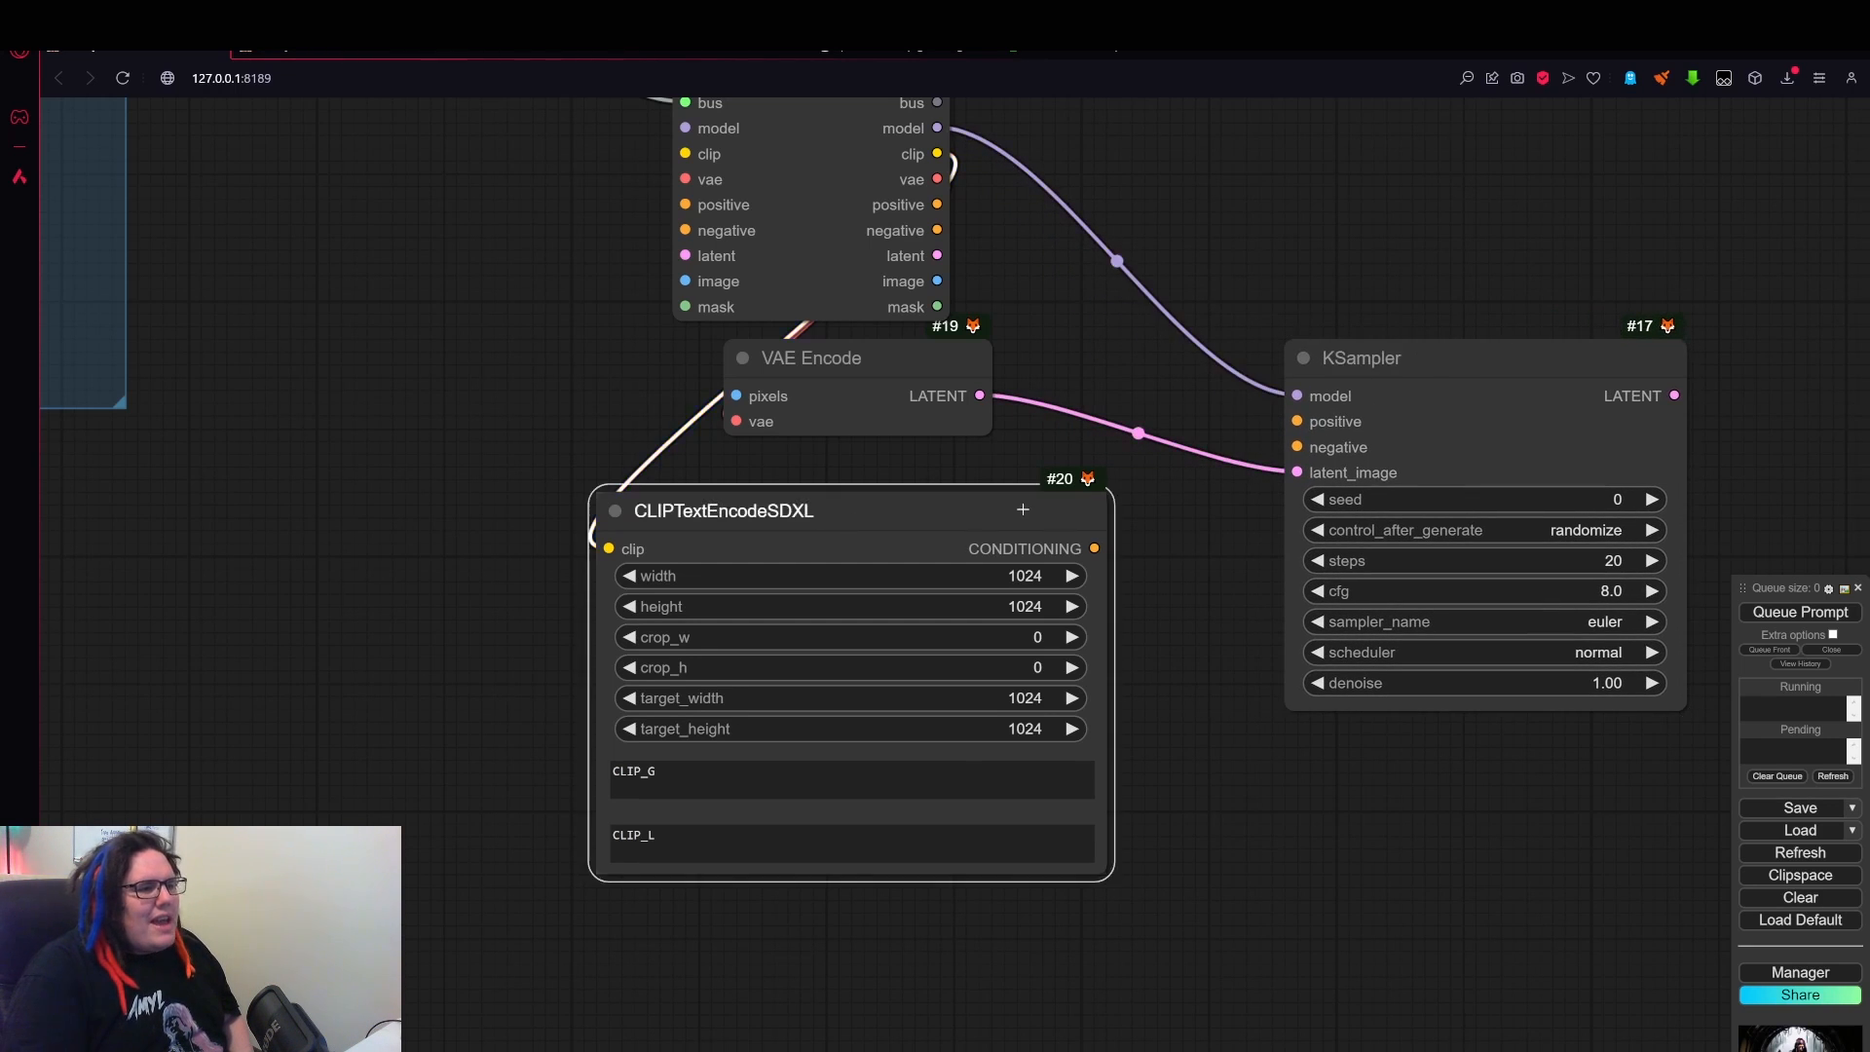
{"action": "left_click_drag", "start_coordinate": [1022, 509], "coordinate": [1087, 497]}
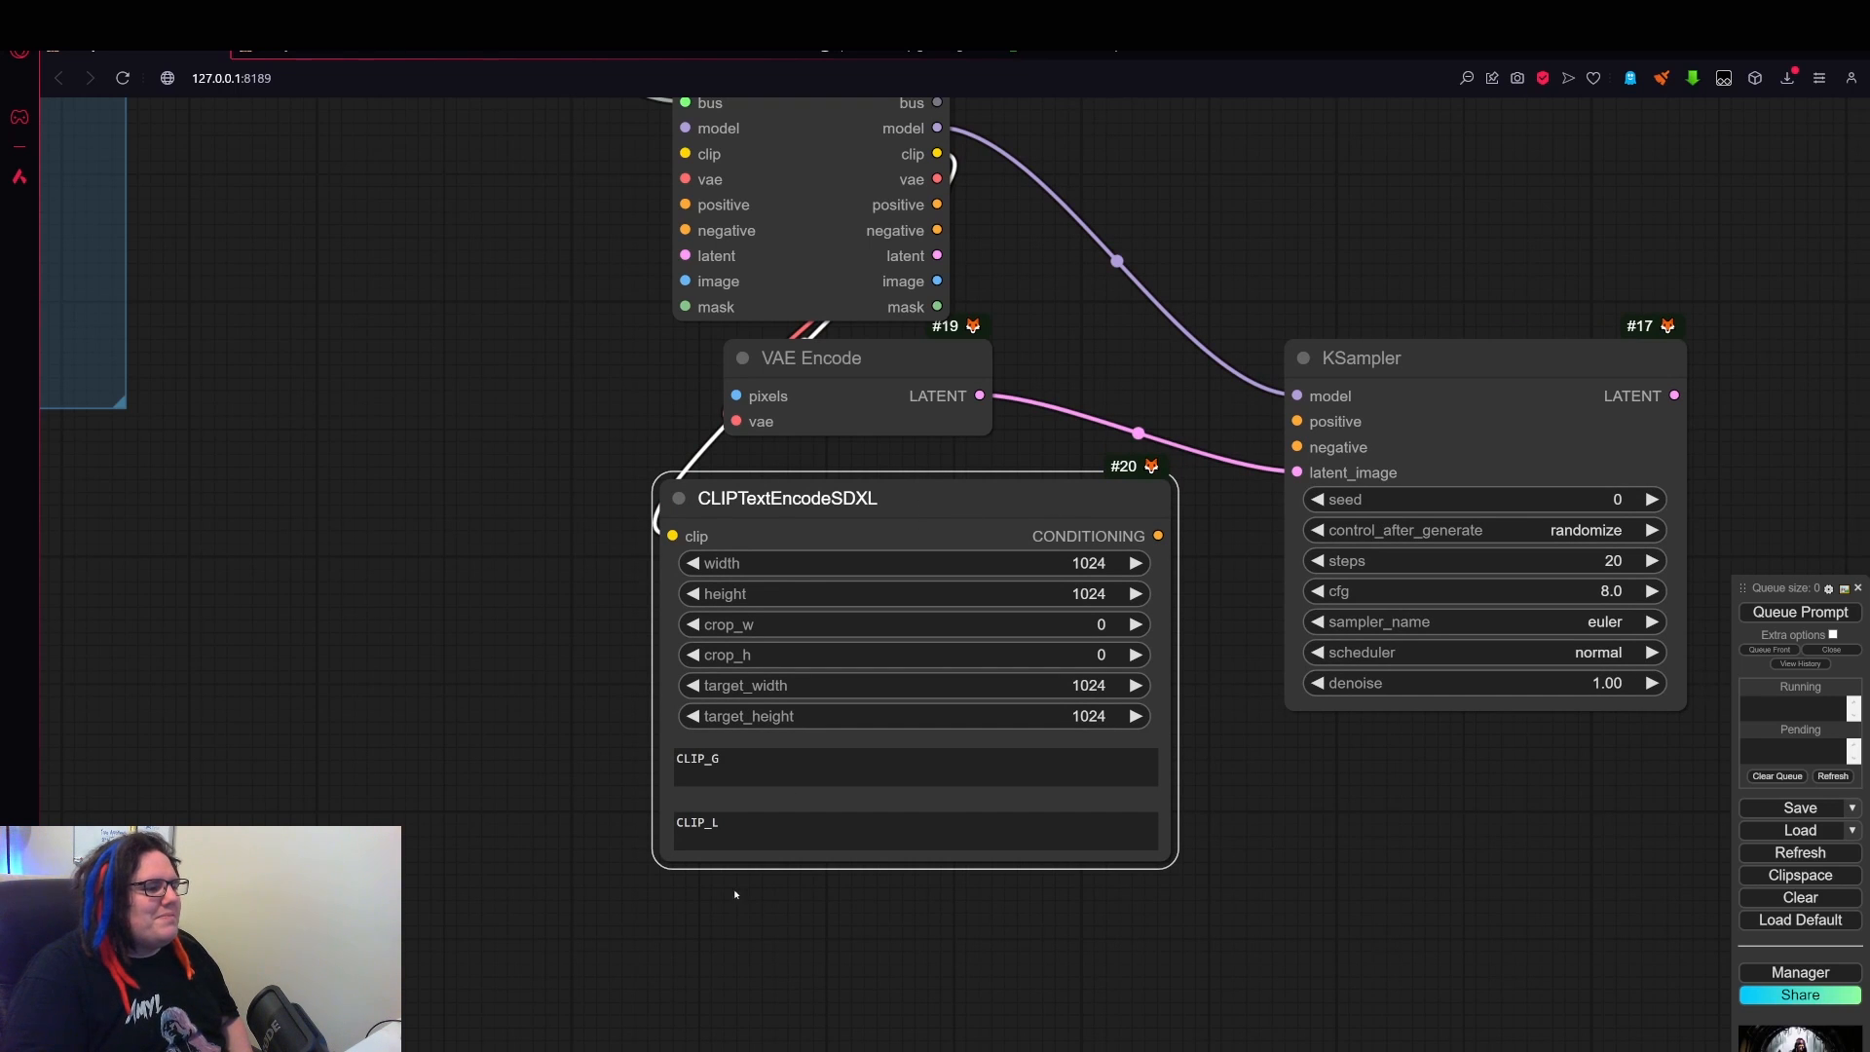
- Examine the CLIP_G and CLIP_L text fields of the CLIPTextEncodeSDXL node
{"action": "left_click_drag", "start_coordinate": [954, 966], "coordinate": [989, 766]}
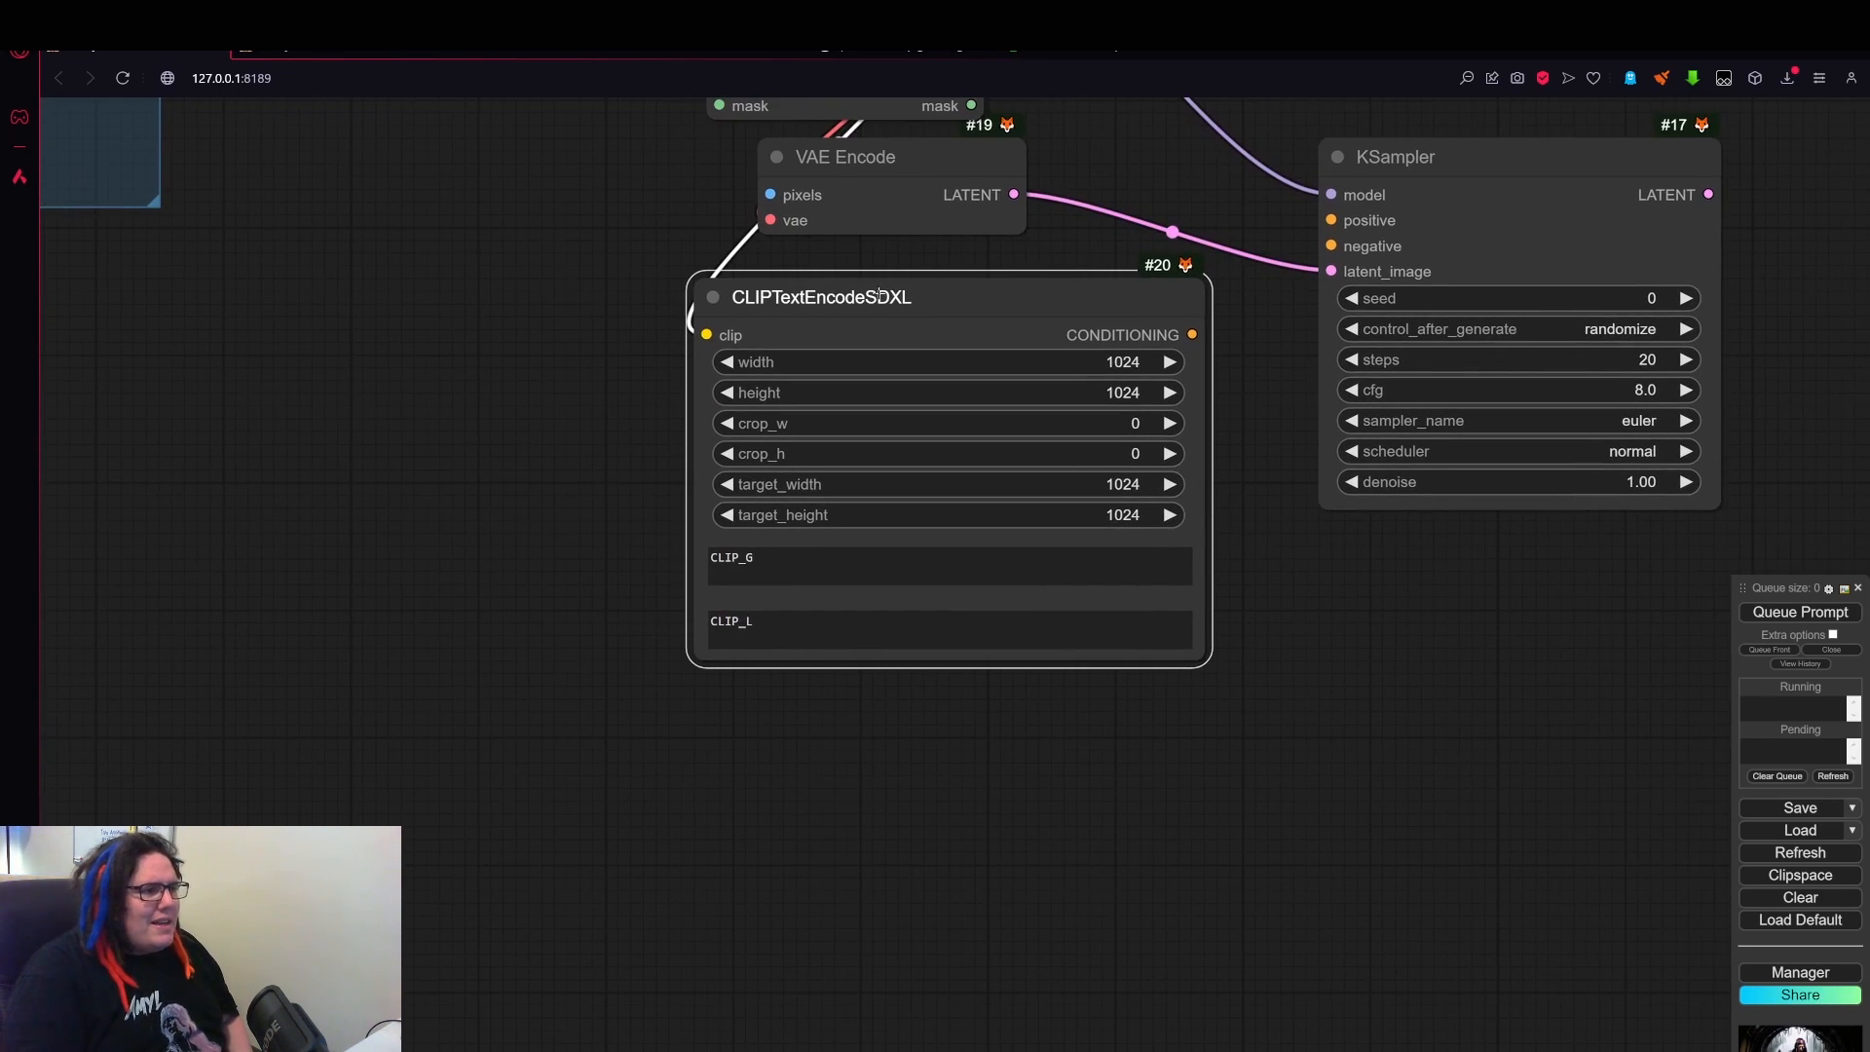
{"action": "left_click_drag", "start_coordinate": [562, 424], "coordinate": [604, 516]}
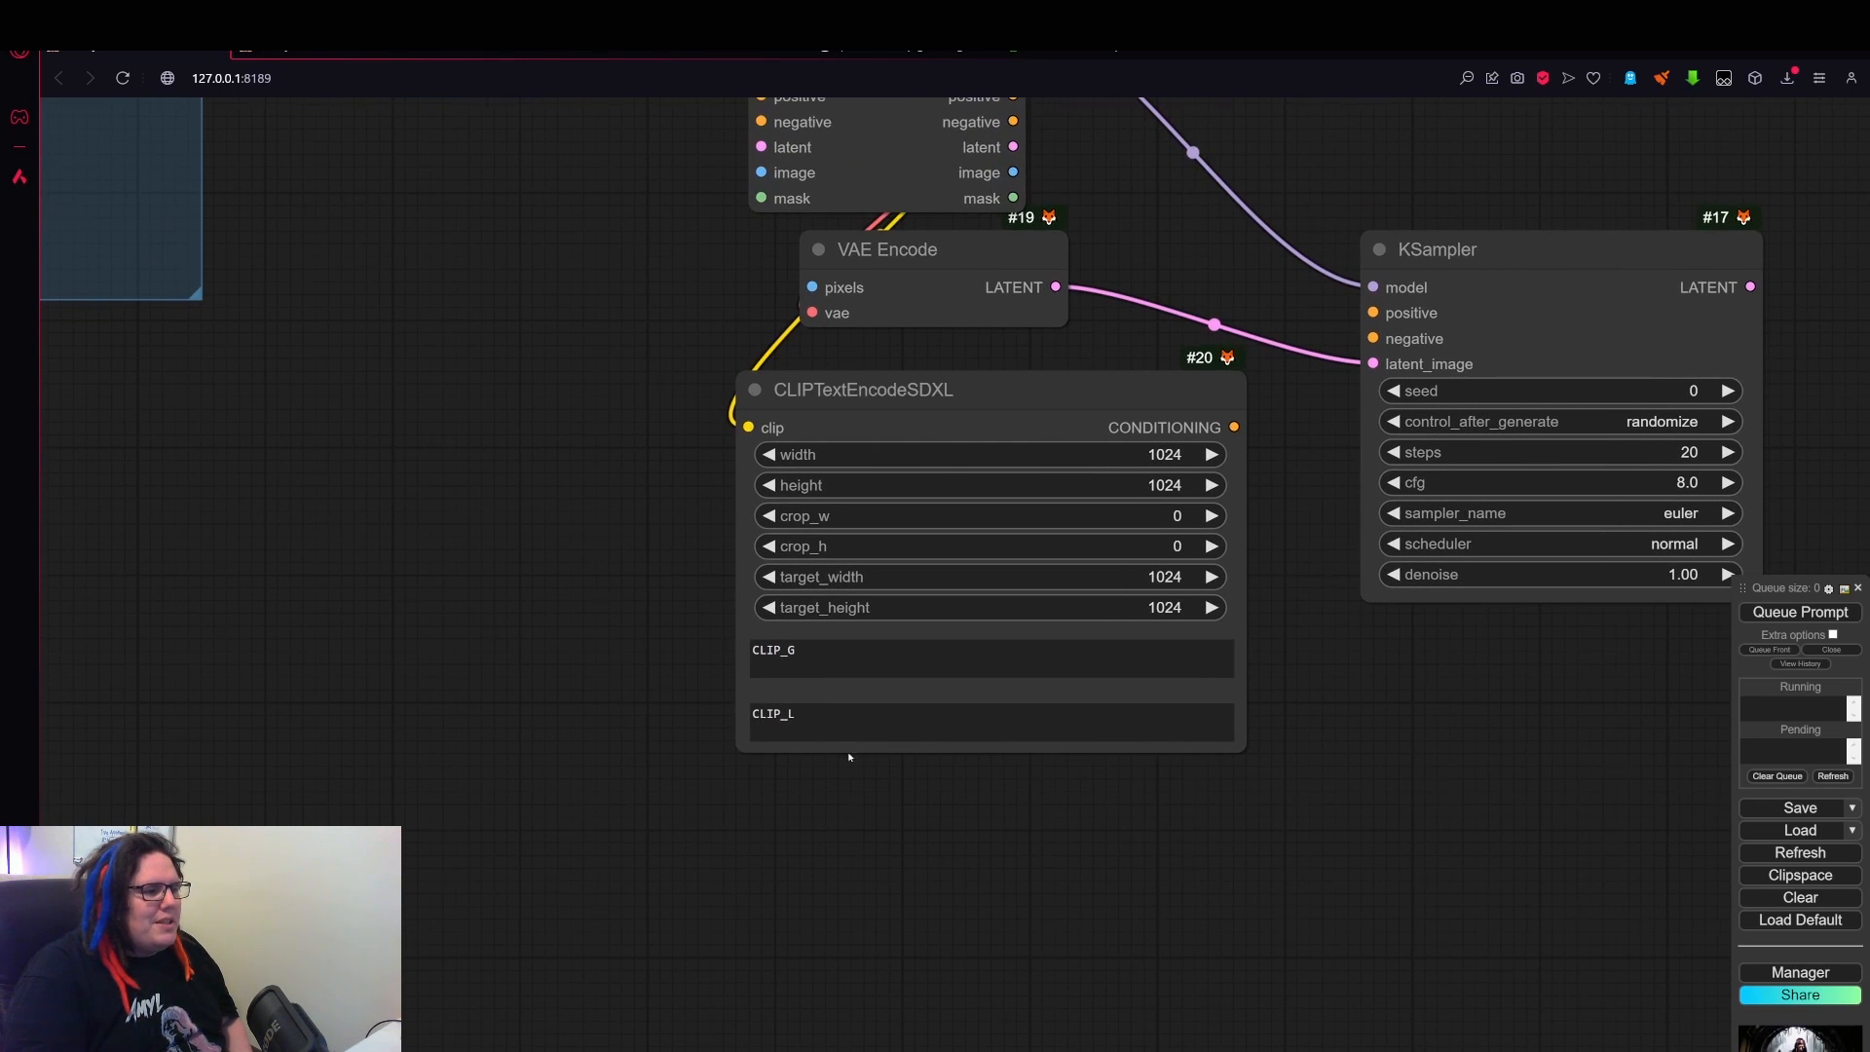
{"action": "scroll", "coordinate": [850, 757], "scroll_direction": "up", "scroll_amount": 3}
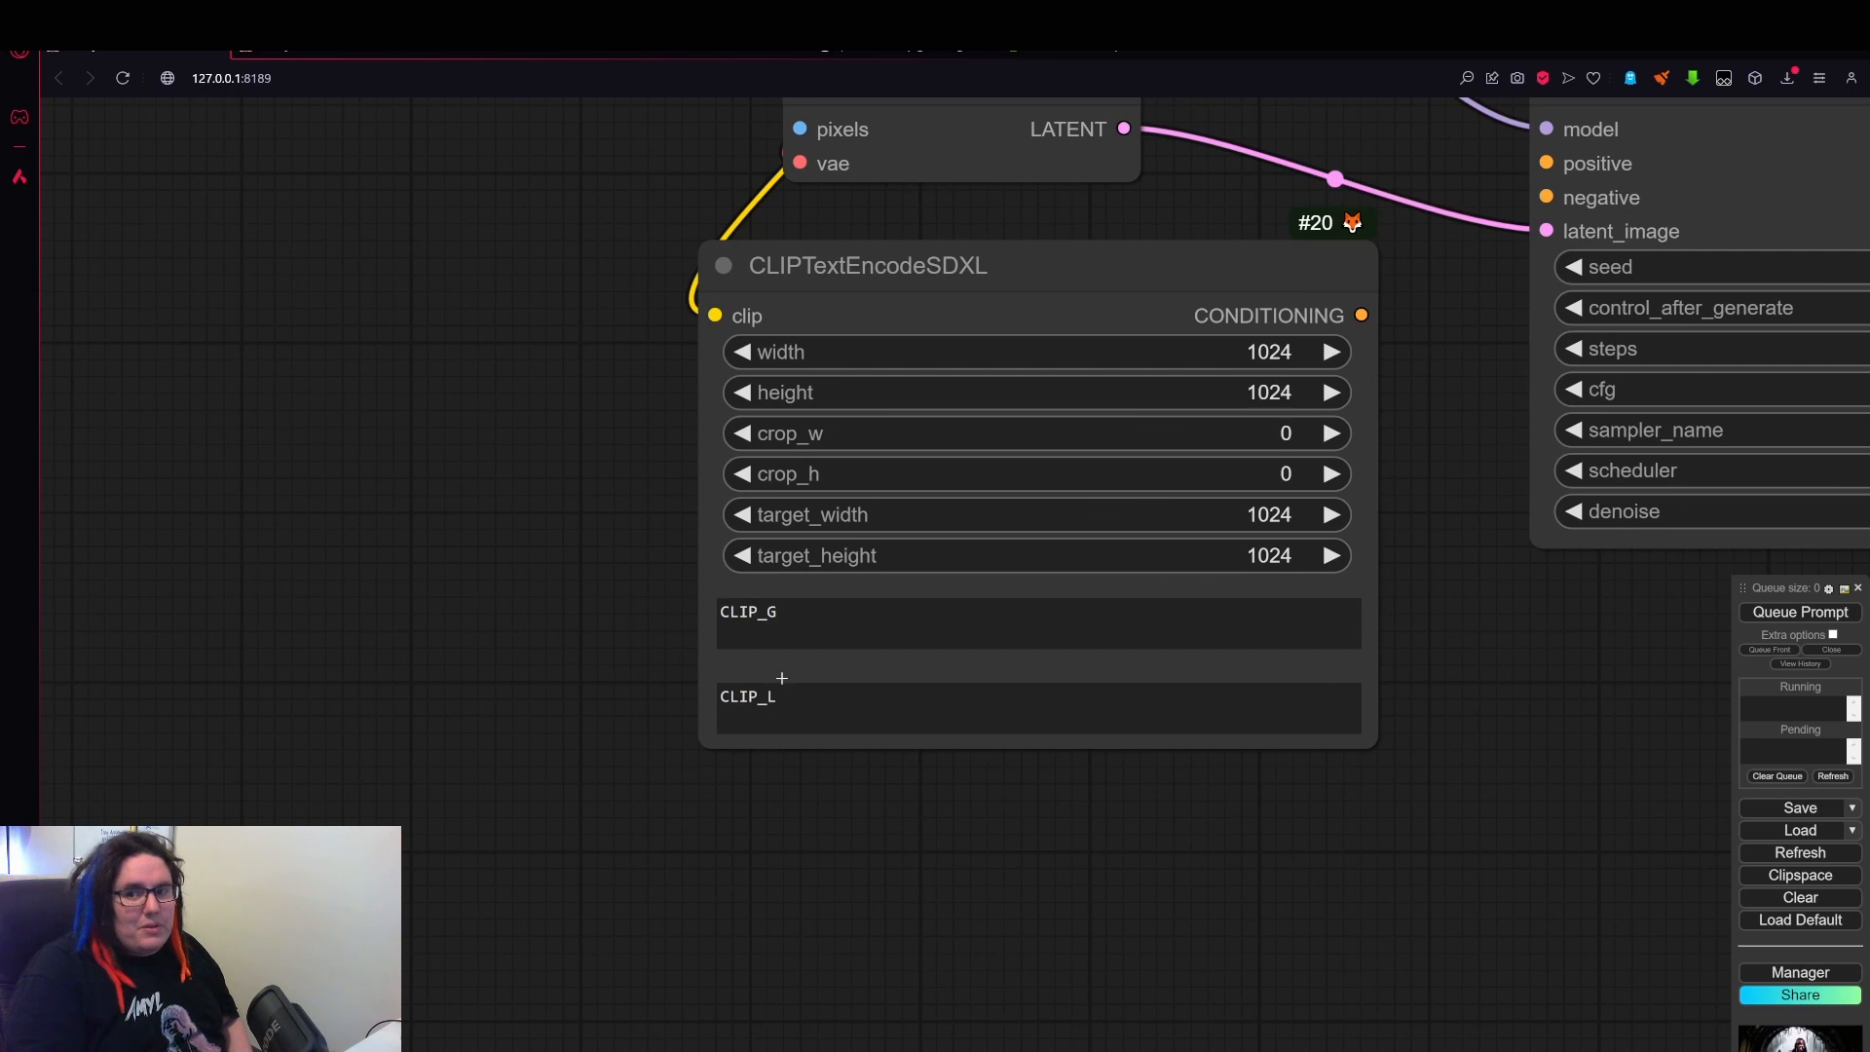
{"action": "left_click", "coordinate": [937, 635]}
{"action": "left_click", "coordinate": [981, 709]}
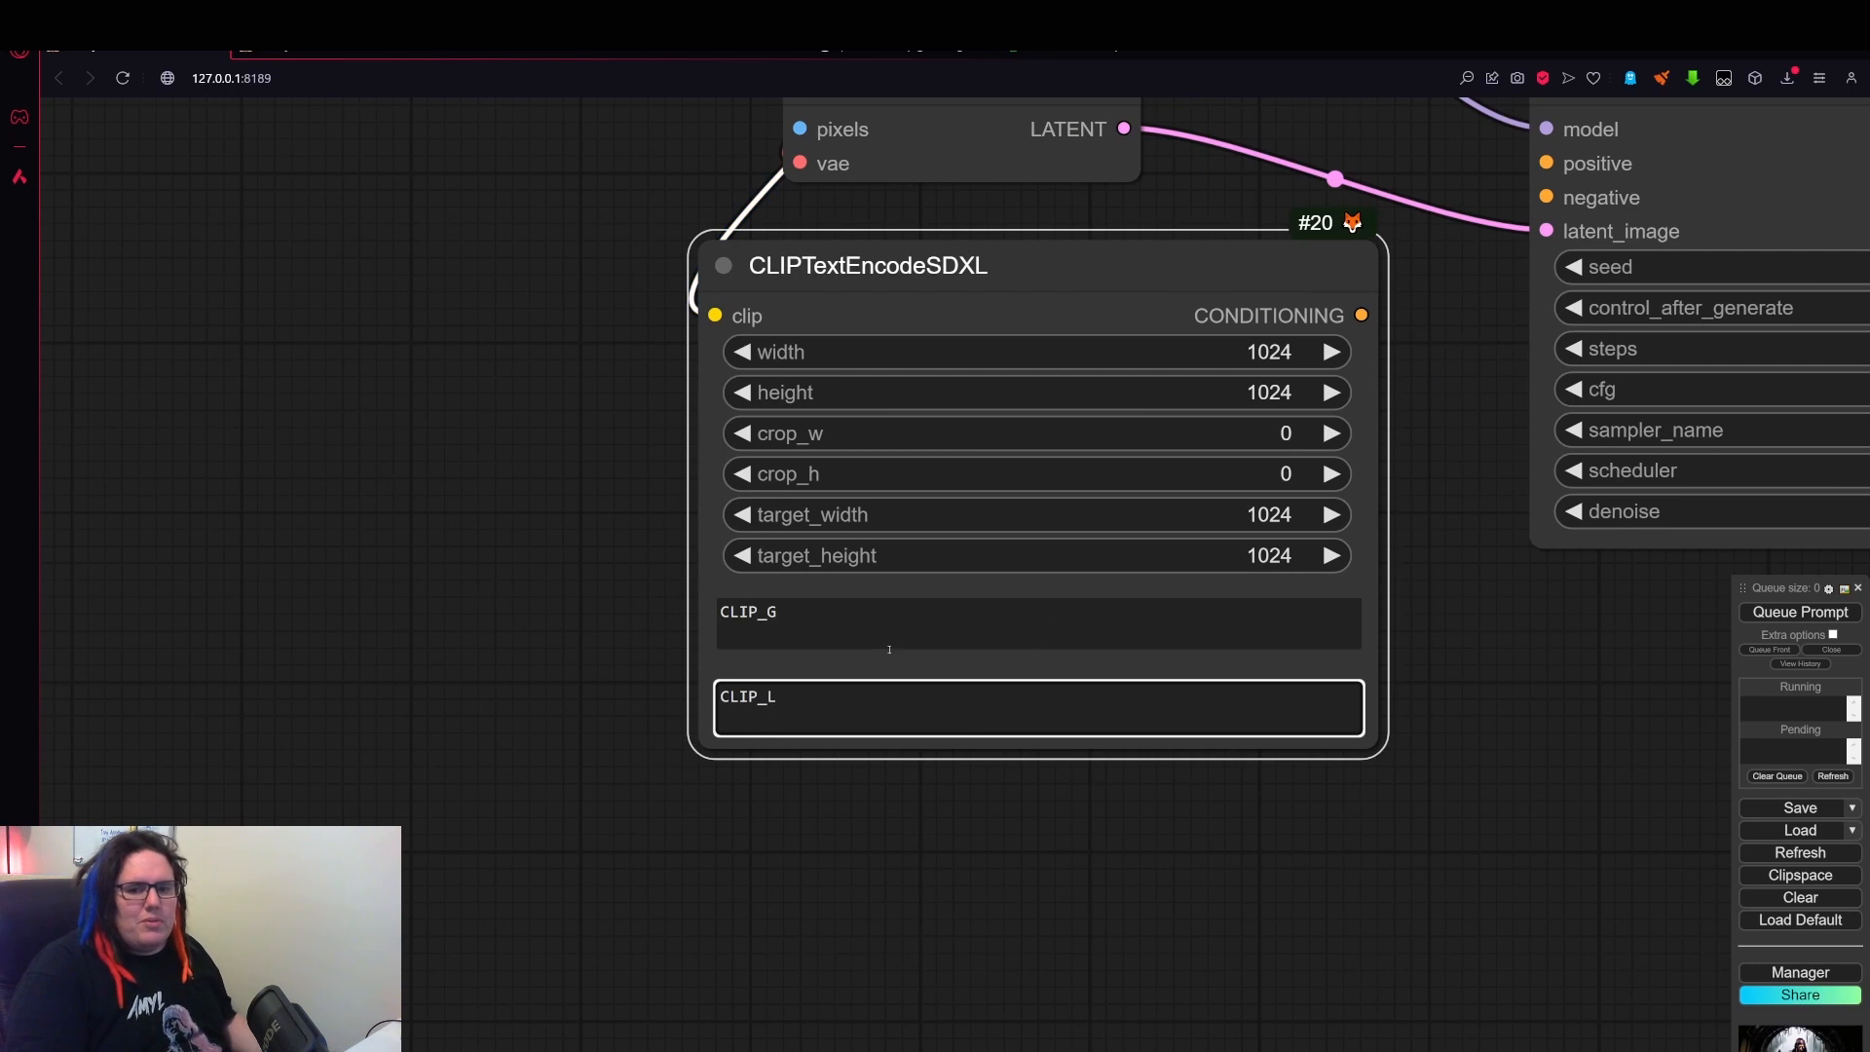
- Open the node search in the empty canvas area beside the CLIPTextEncodeSDXL node
{"action": "left_click_drag", "start_coordinate": [574, 696], "coordinate": [878, 676]}
{"action": "double_click", "coordinate": [731, 622]}
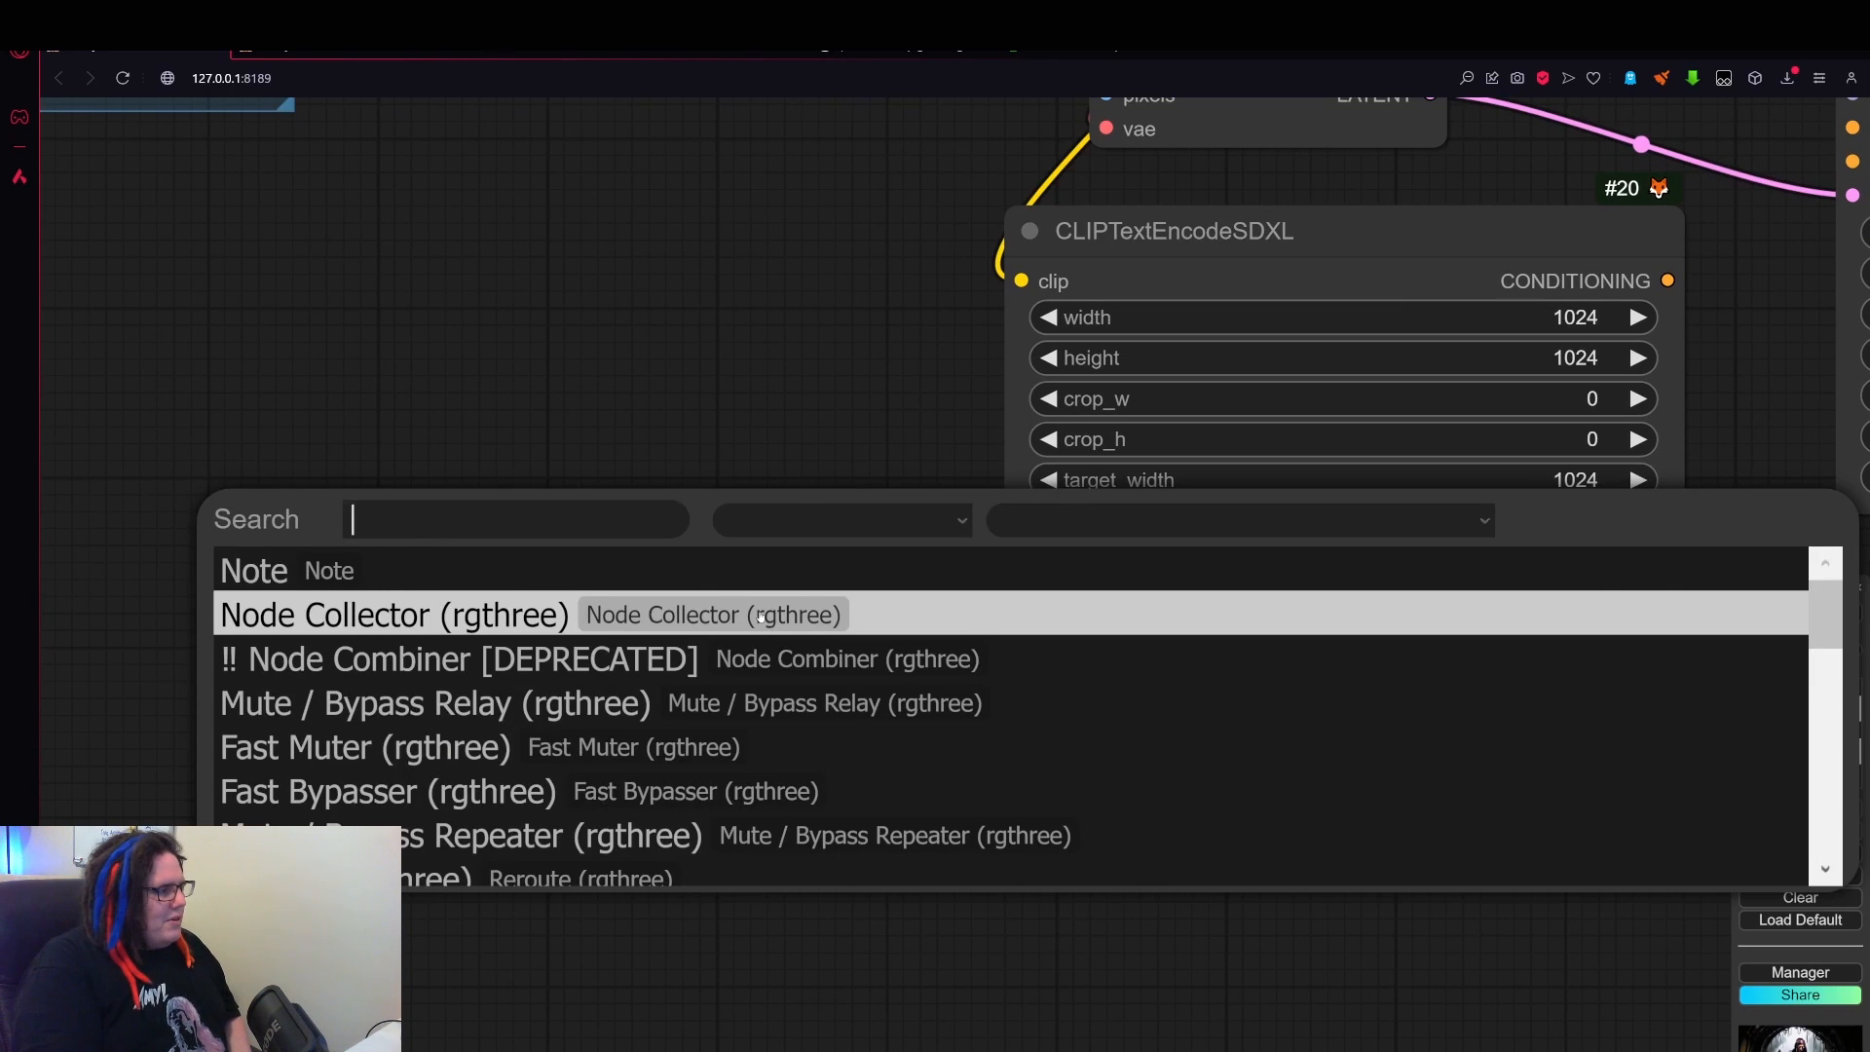
{"action": "type", "text": "k"}
{"action": "key", "text": "BackSpace"}
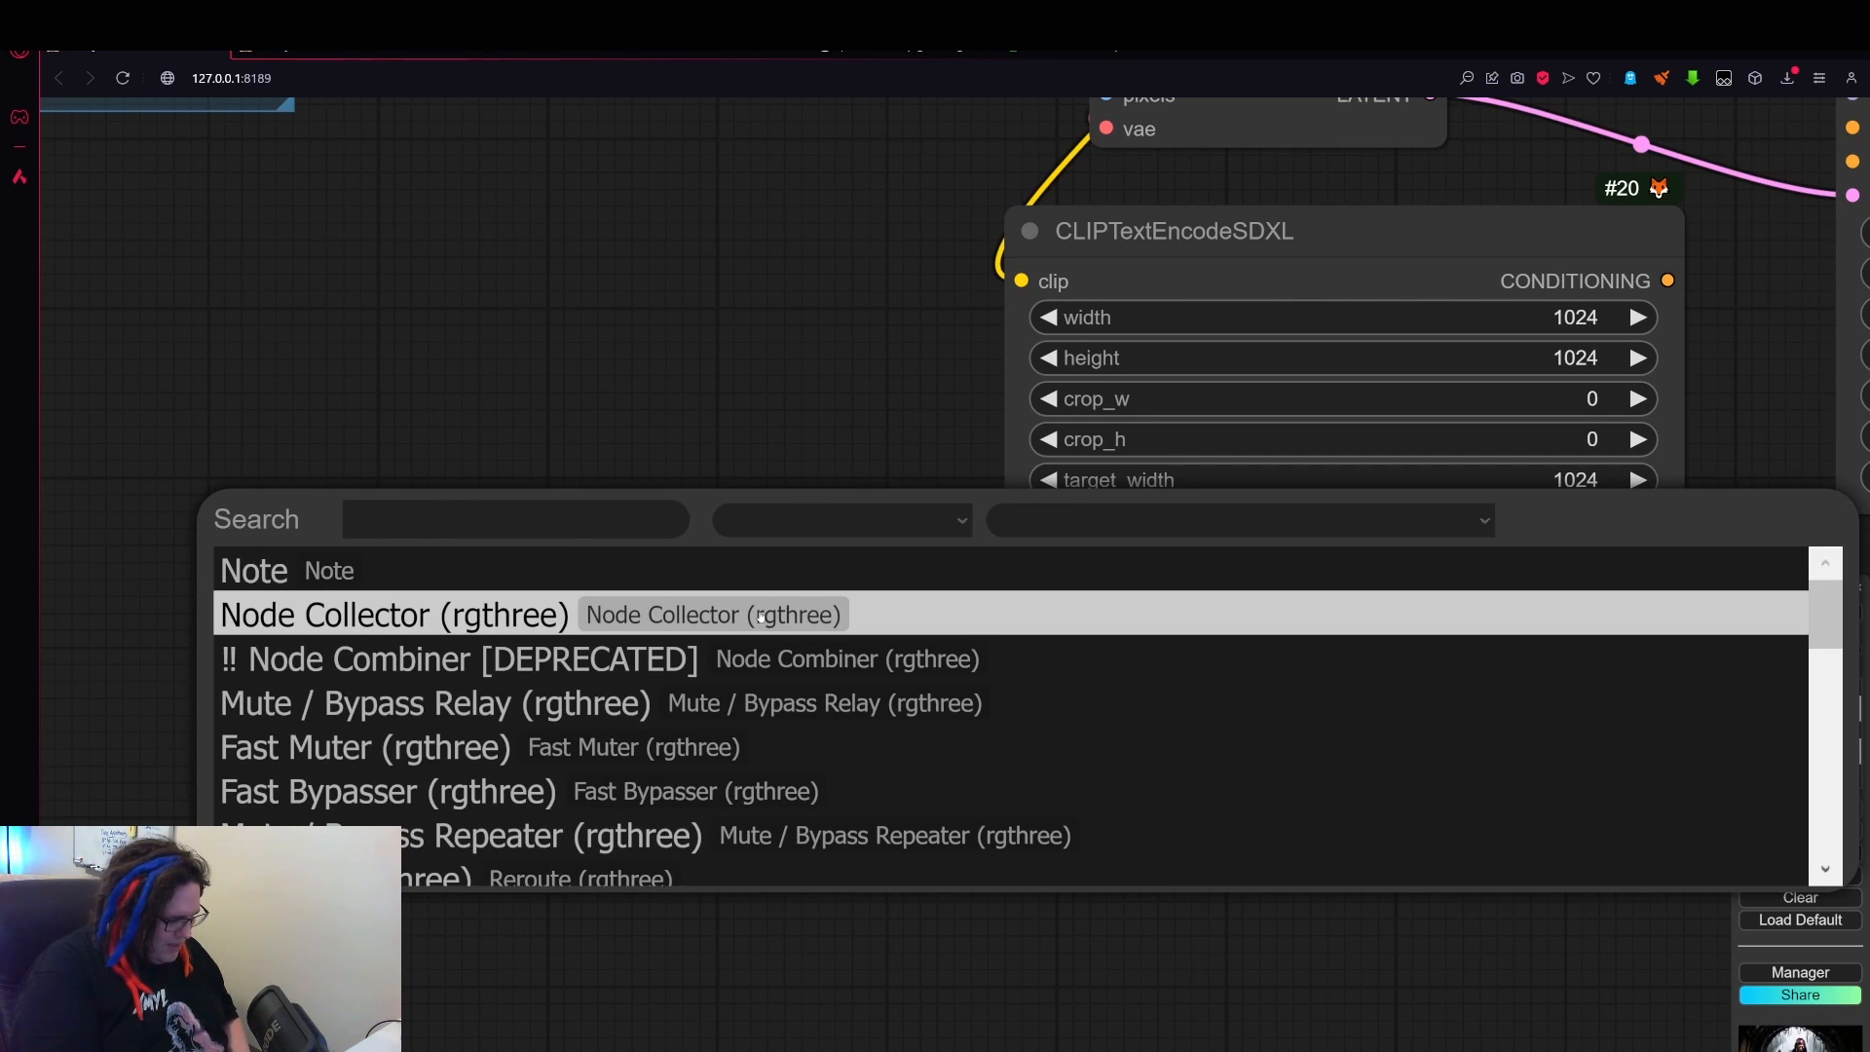
{"action": "type", "text": "prep"}
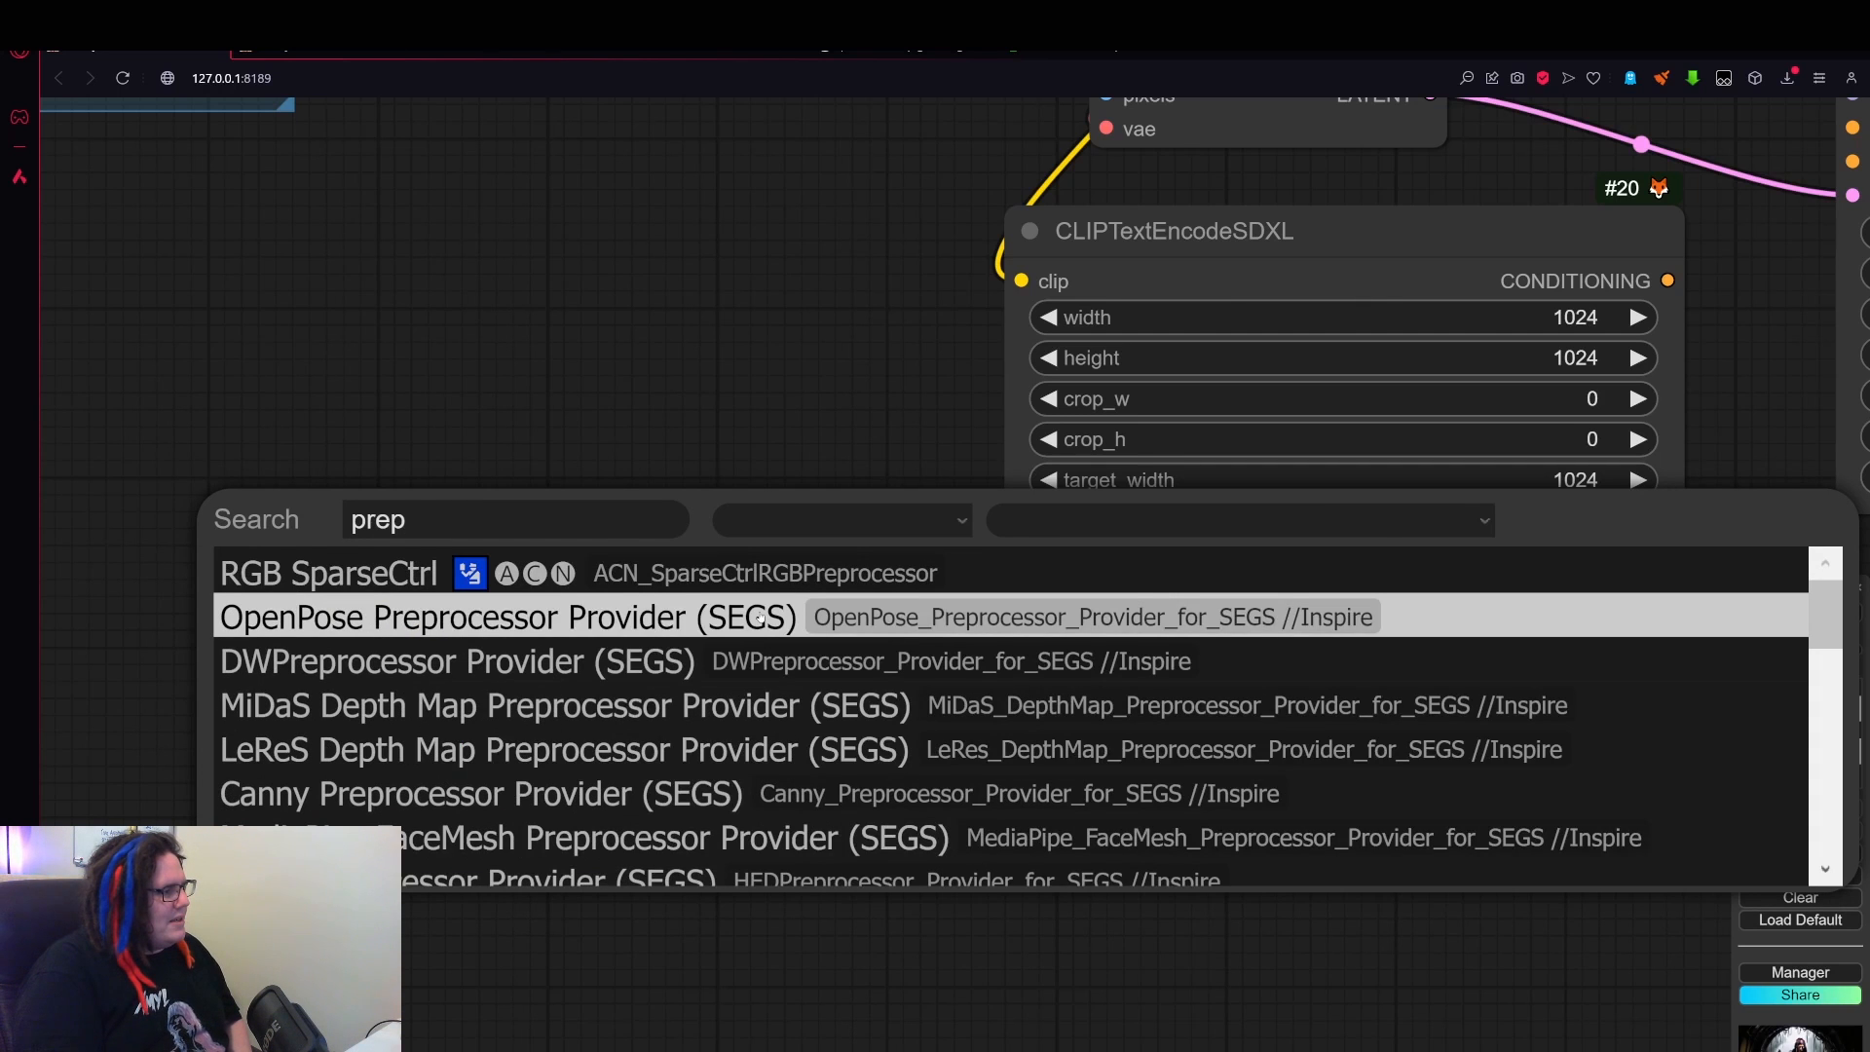
{"action": "type", "text": " s"}
{"action": "key", "text": "BackSpace"}
{"action": "key", "text": "BackSpace"}
{"action": "key", "text": "BackSpace"}
{"action": "key", "text": "BackSpace"}
{"action": "key", "text": "BackSpace"}
{"action": "key", "text": "BackSpace"}
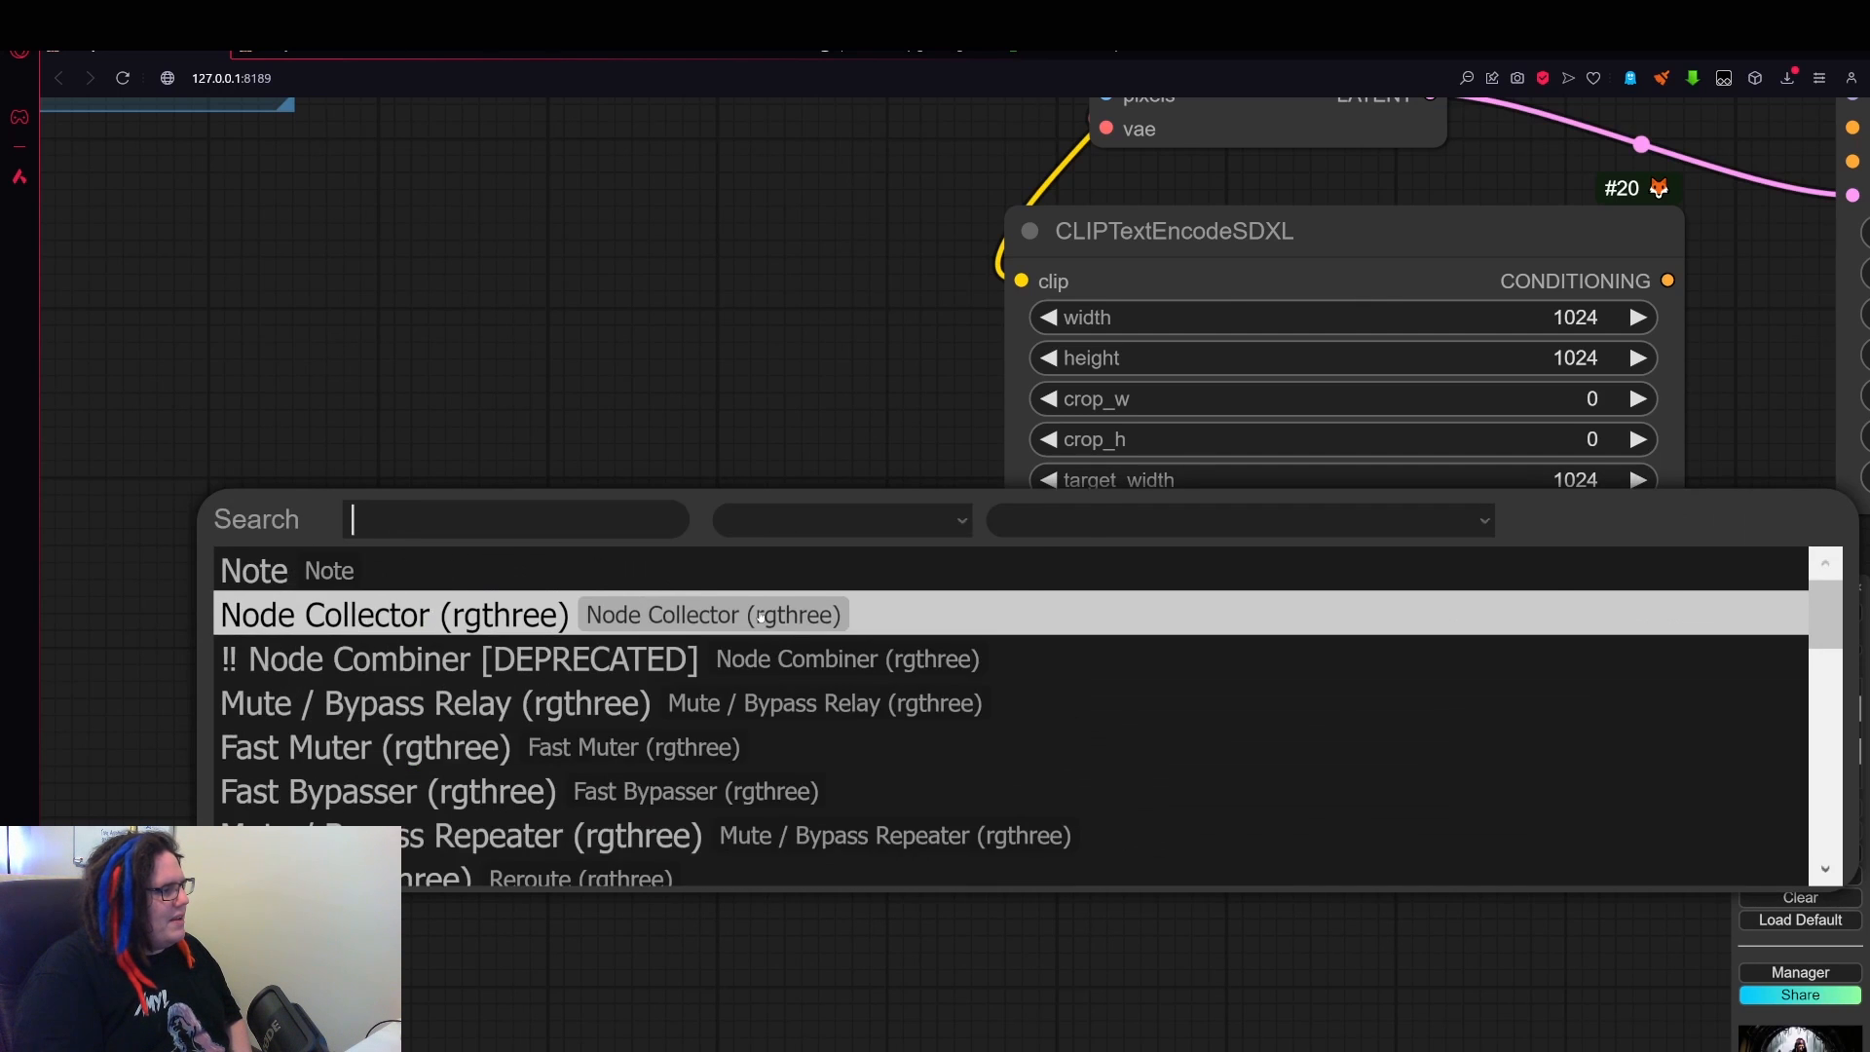
- Search for "sdxl p", add the SDXL Prompt Handling (JPS) node, and place it just left of CLIPTextEncodeSDXL
{"action": "type", "text": "sdxl p"}
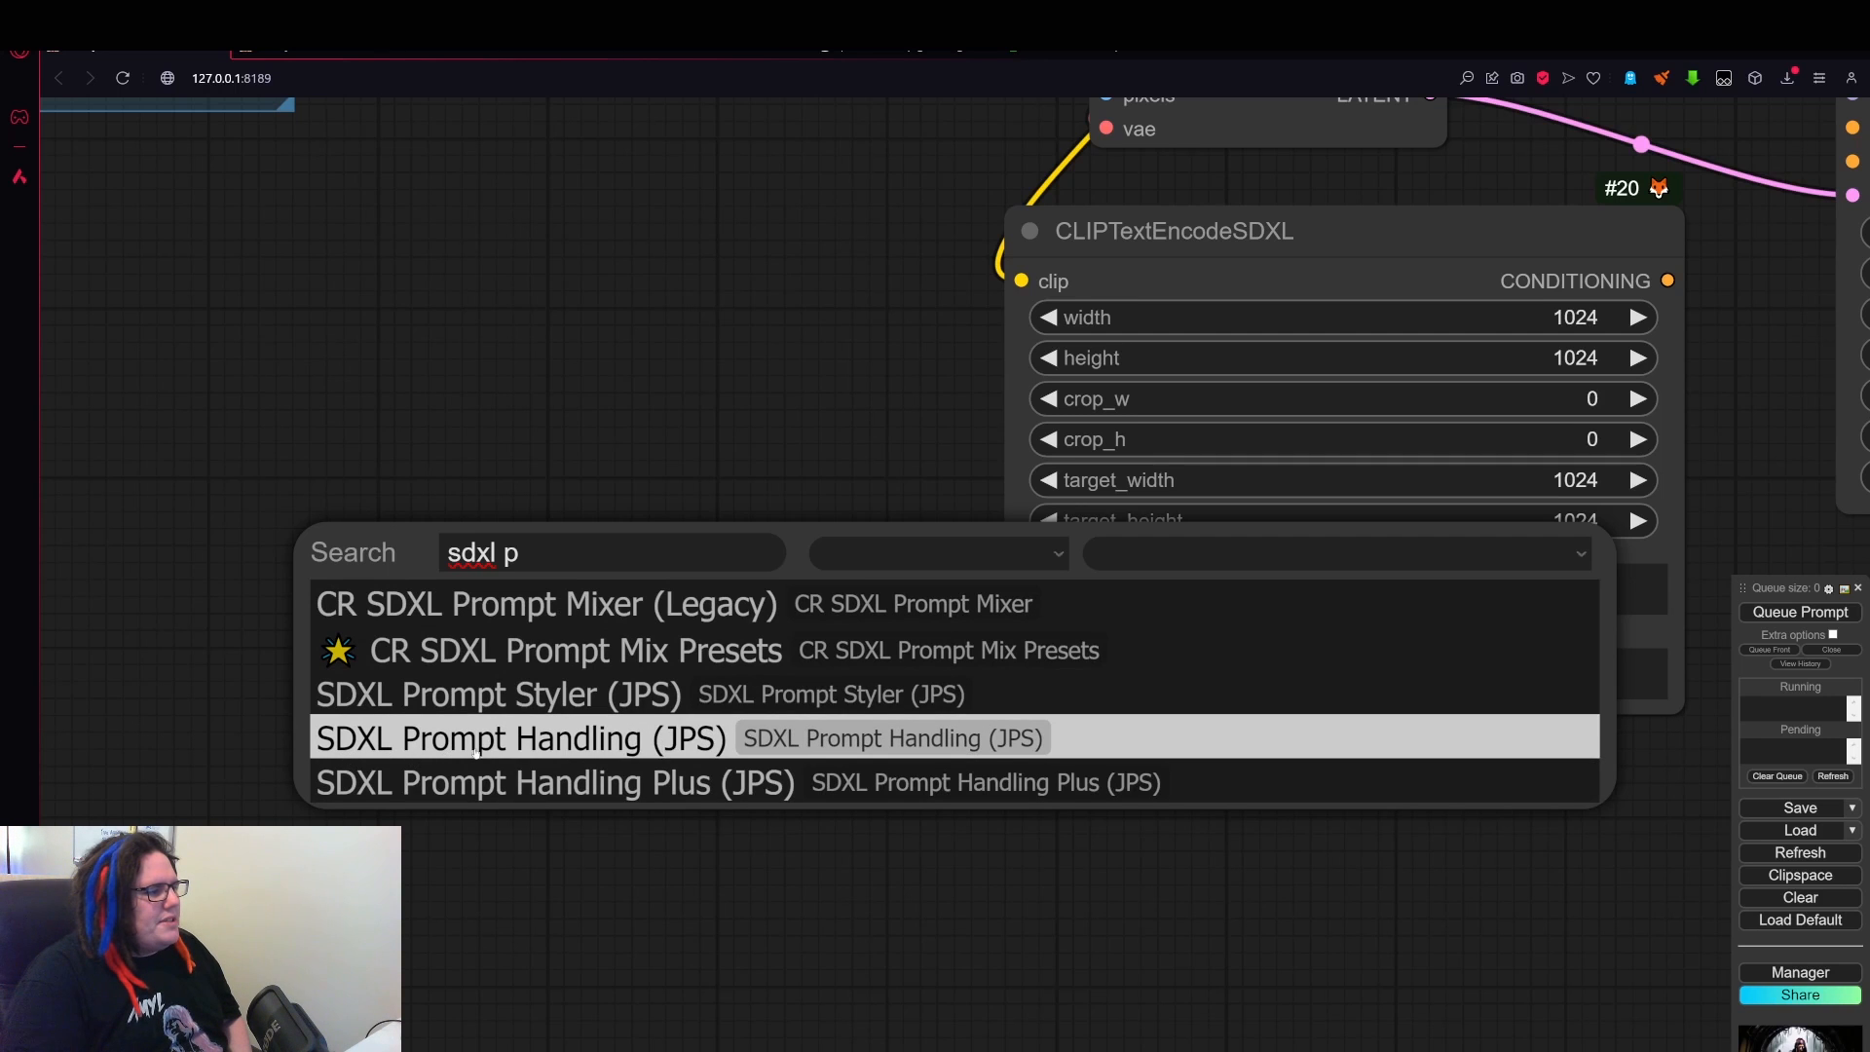
{"action": "left_click", "coordinate": [340, 758]}
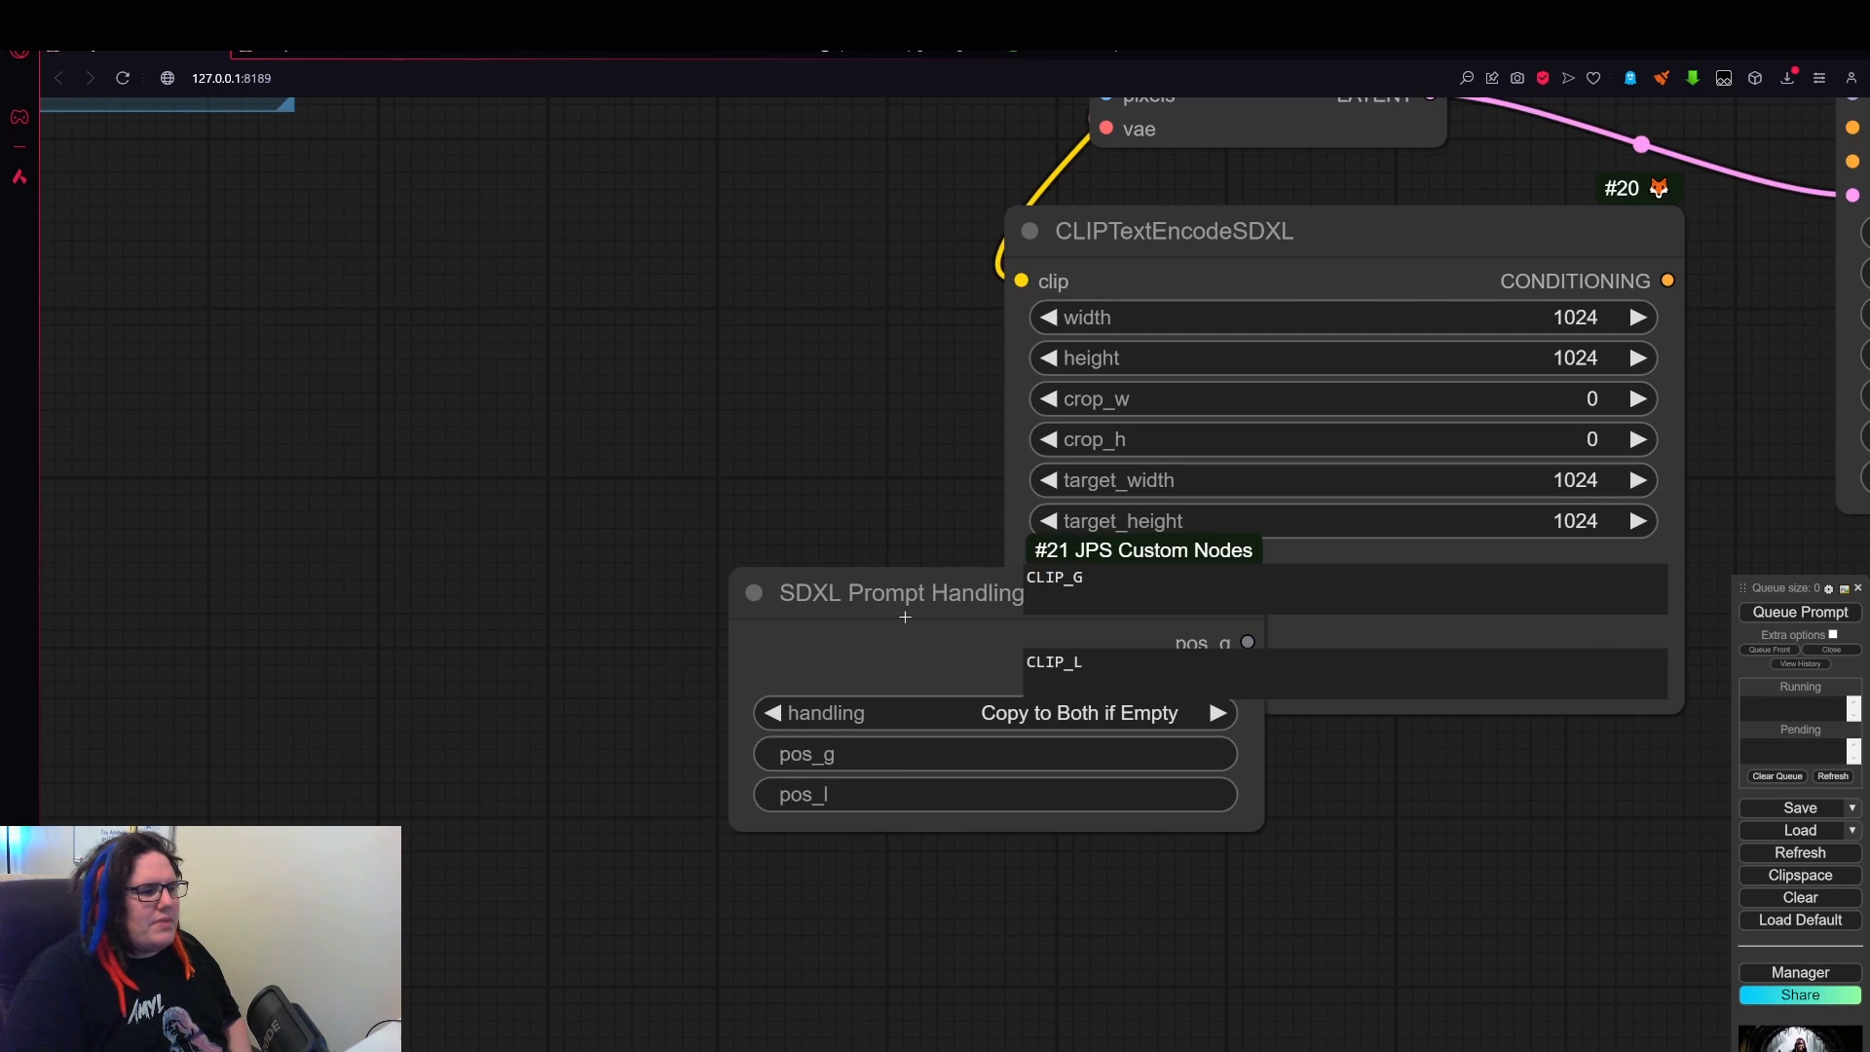
{"action": "left_click_drag", "start_coordinate": [906, 588], "coordinate": [721, 579]}
{"action": "scroll", "coordinate": [947, 655], "scroll_direction": "up", "scroll_amount": 3}
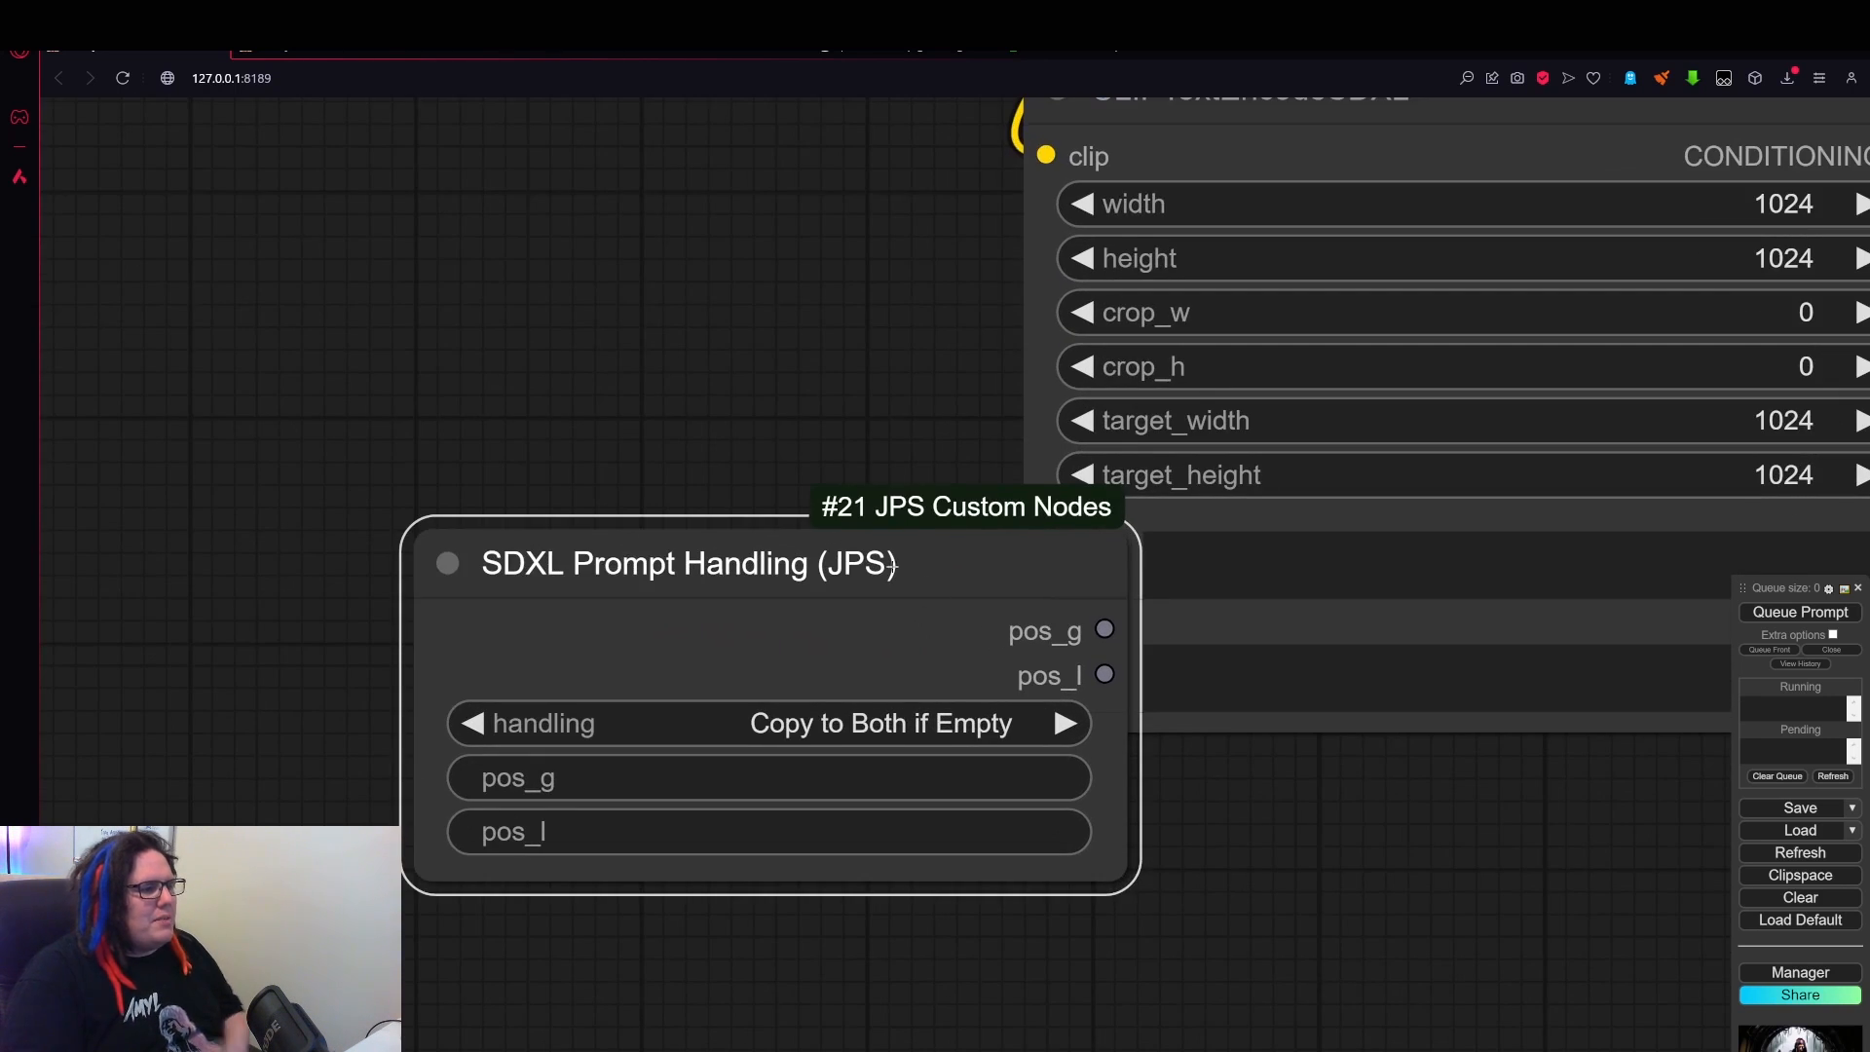
{"action": "left_click_drag", "start_coordinate": [927, 579], "coordinate": [797, 515]}
{"action": "scroll", "coordinate": [797, 516], "scroll_direction": "down", "scroll_amount": 3}
{"action": "scroll", "coordinate": [1136, 733], "scroll_direction": "down", "scroll_amount": 2}
{"action": "left_click_drag", "start_coordinate": [1119, 772], "coordinate": [1112, 828]}
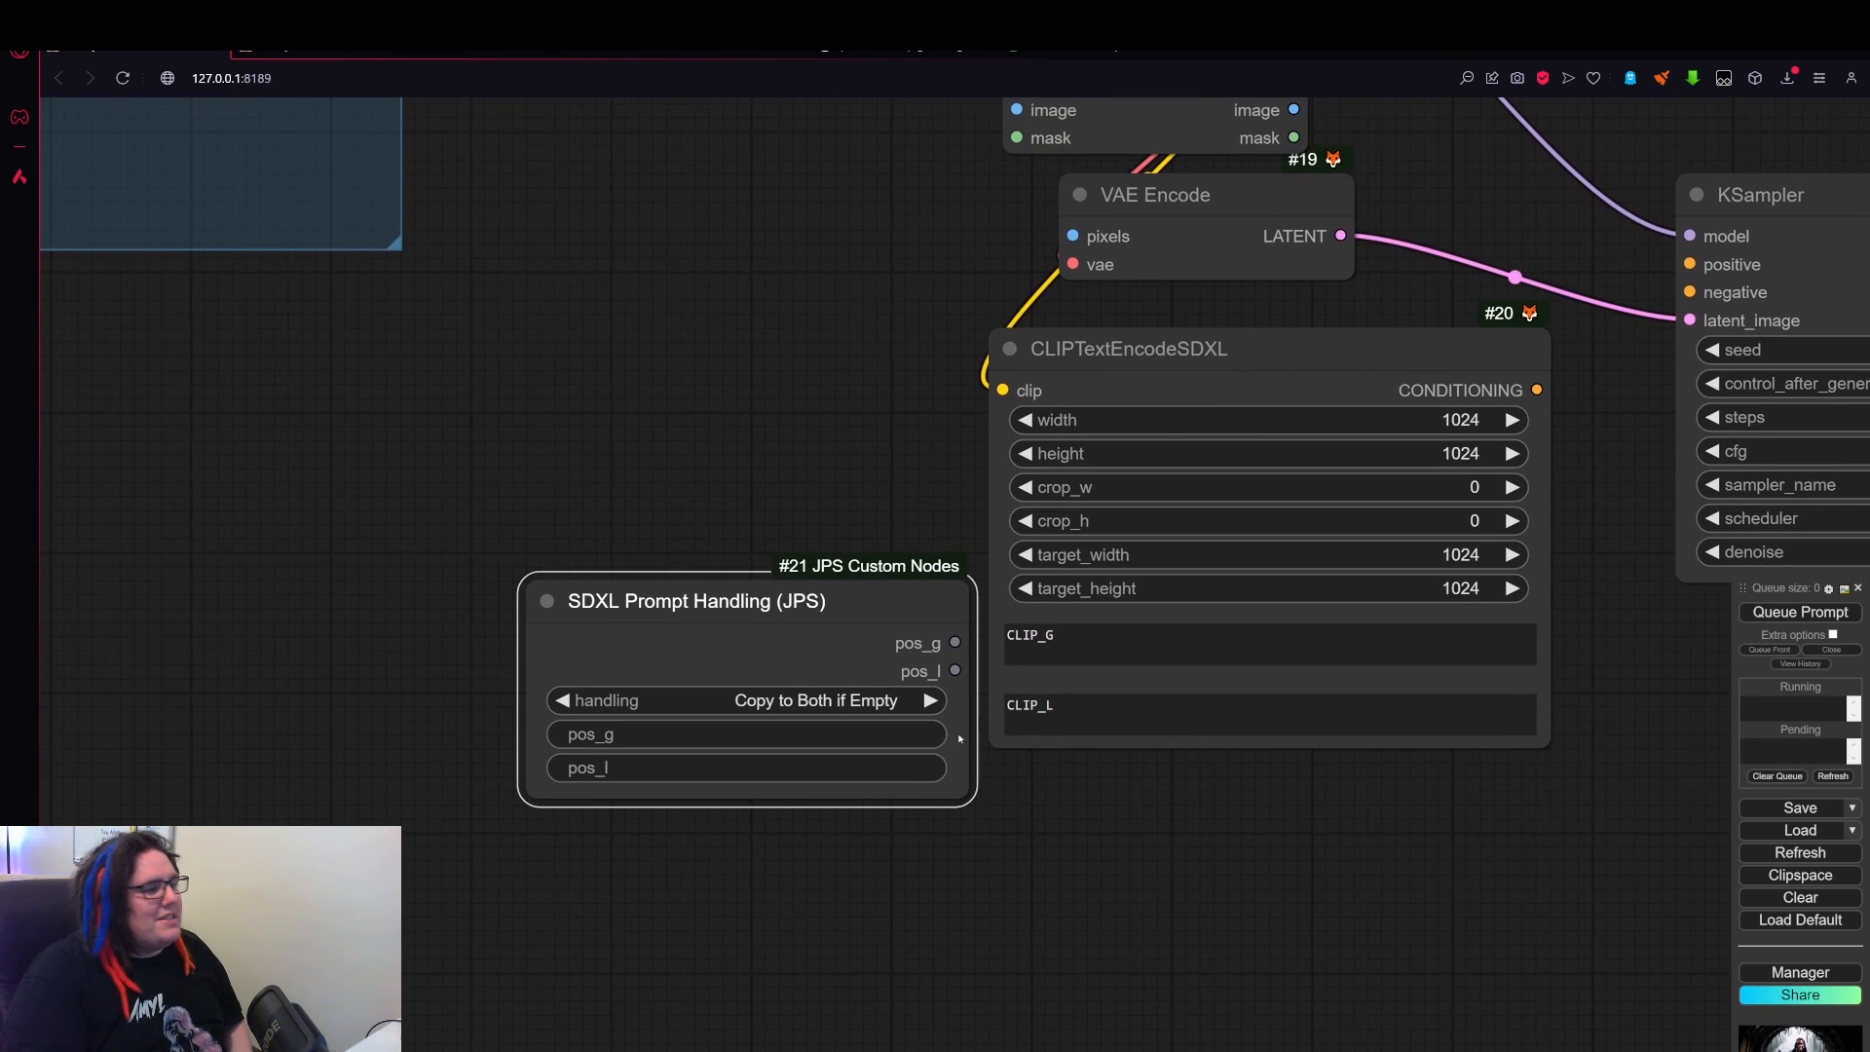
- Convert the pos_g field of the SDXL Prompt Handling node to an input, and review its available handling options
{"action": "right_click", "coordinate": [750, 626]}
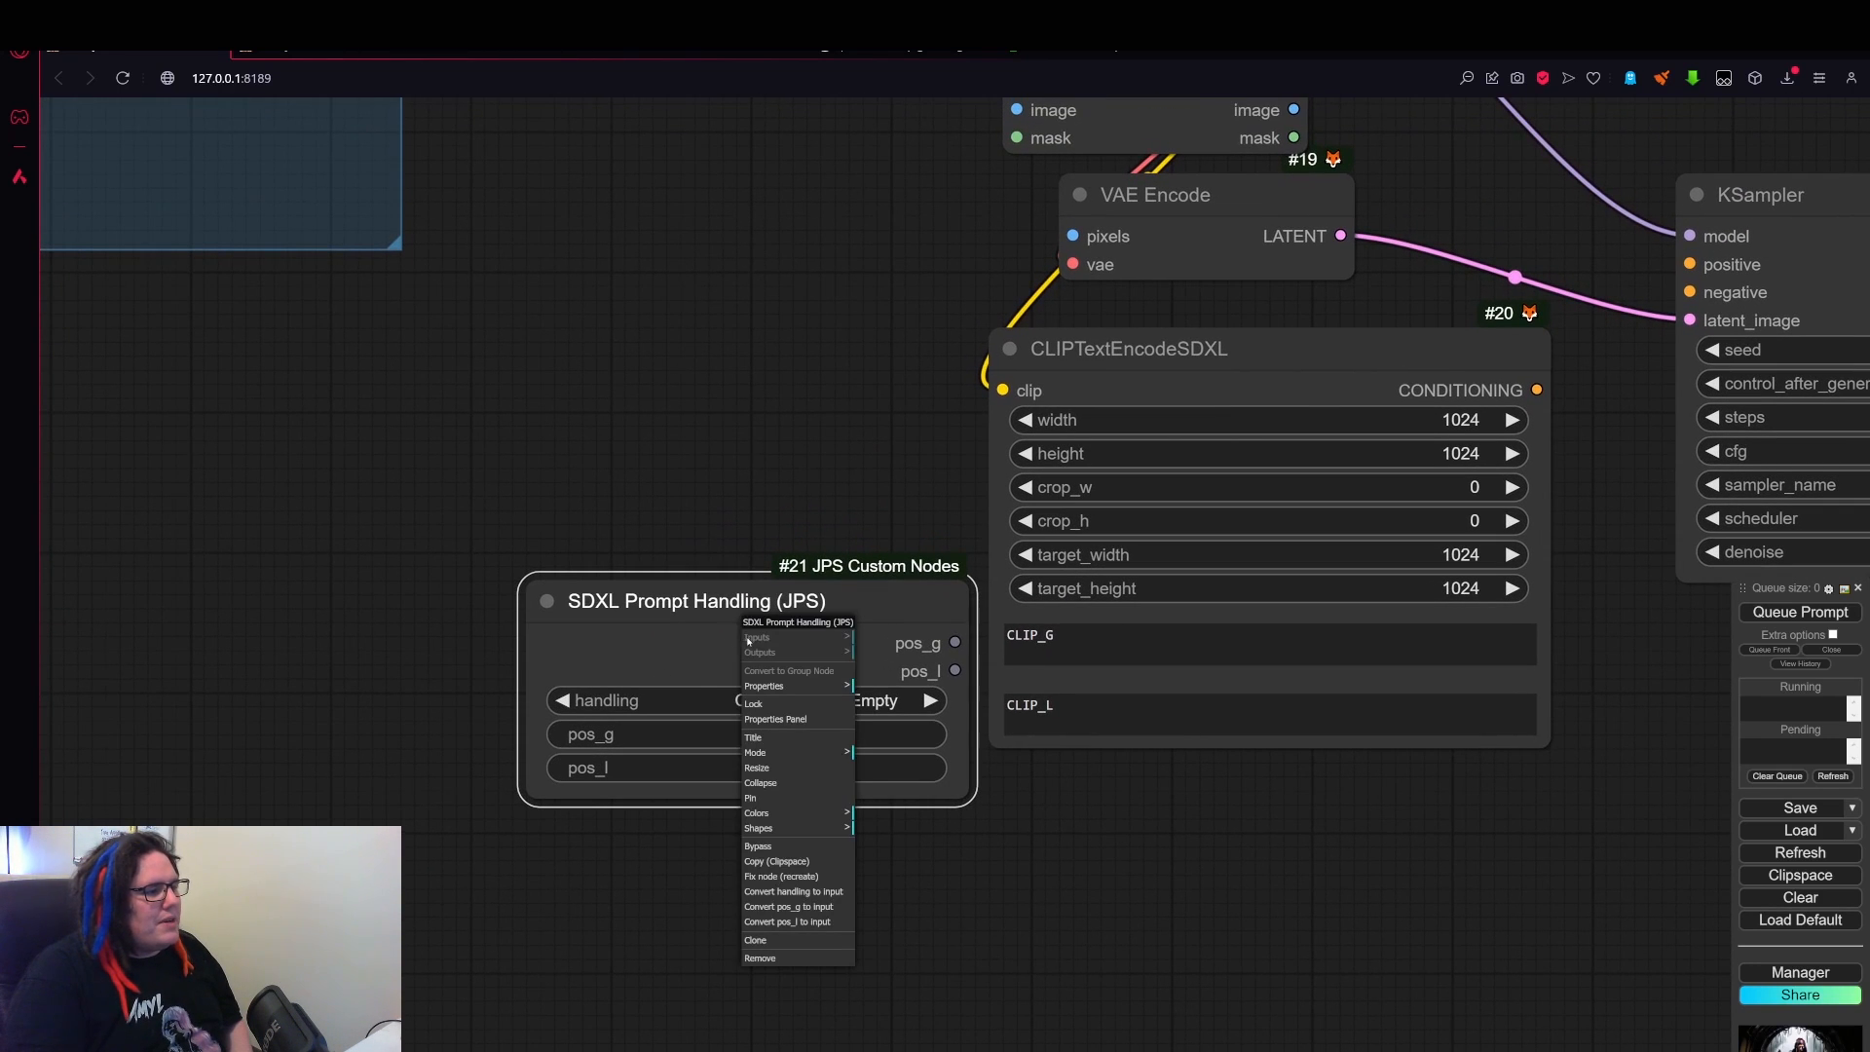
{"action": "left_click", "coordinate": [822, 908]}
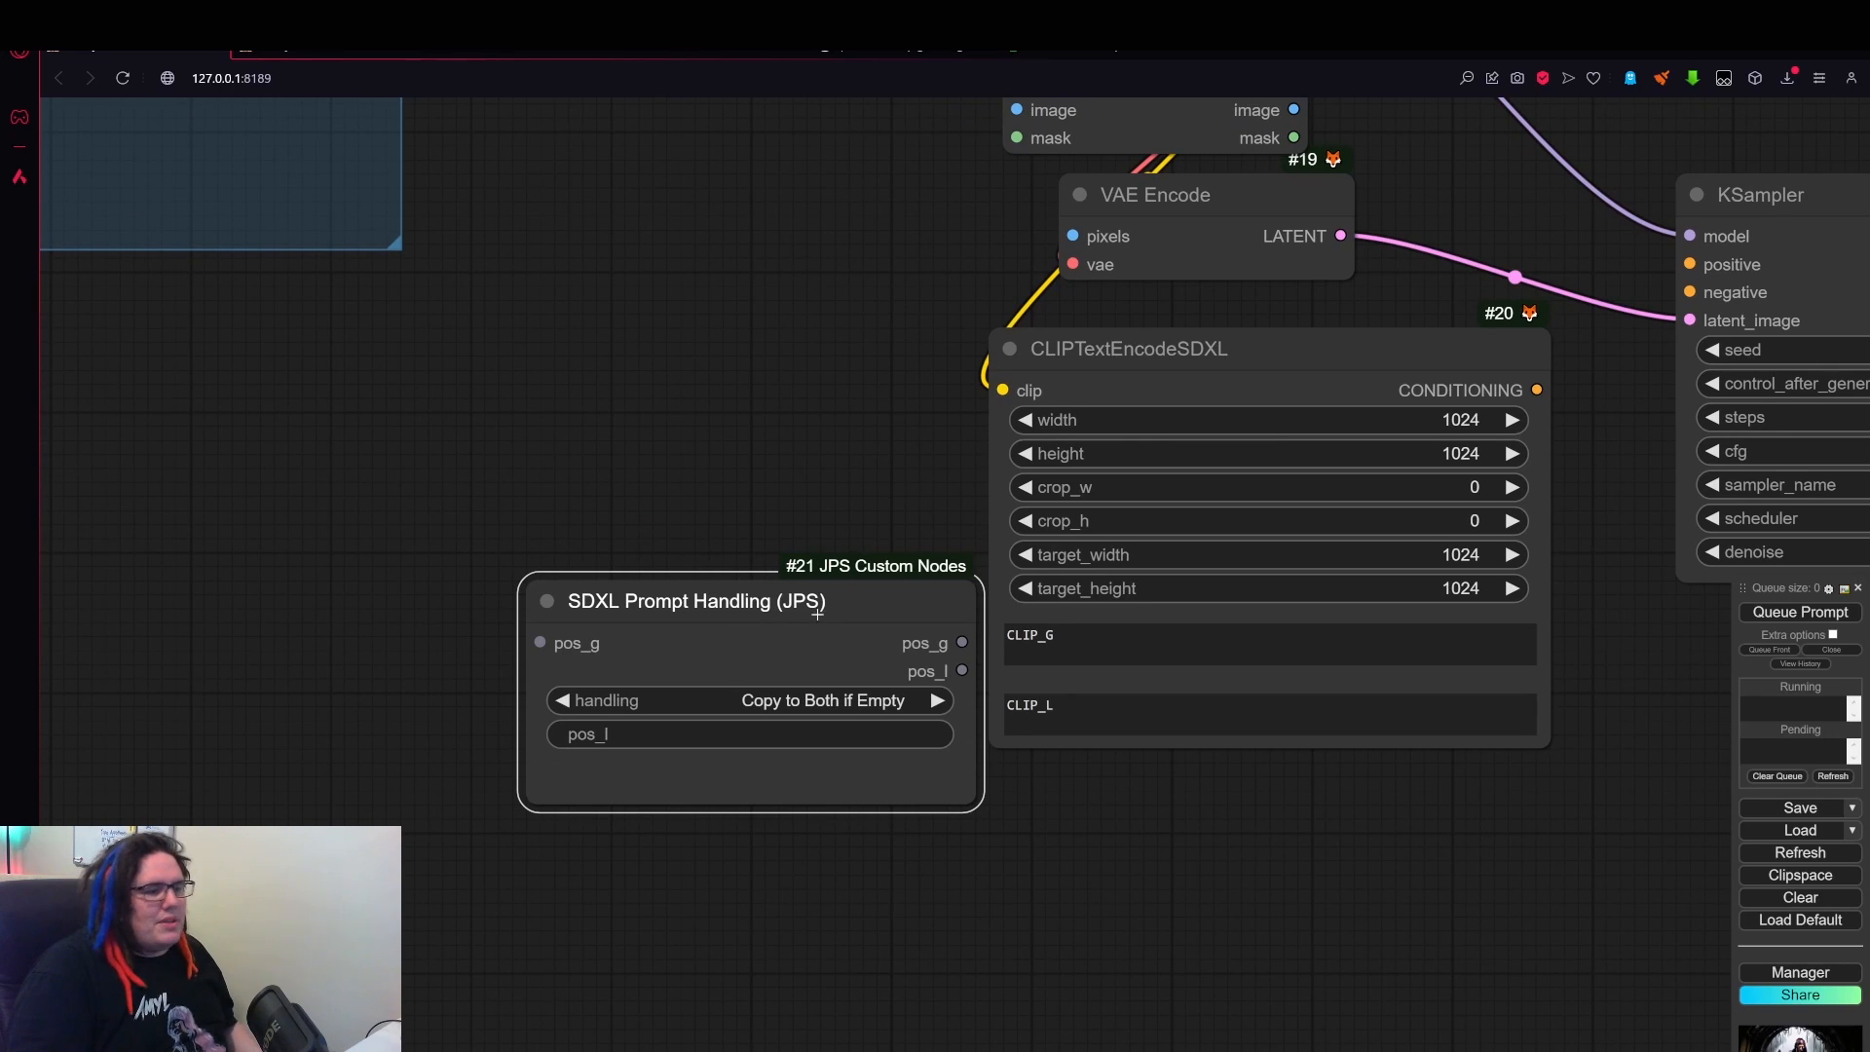
{"action": "mouse_move", "coordinate": [963, 642]}
{"action": "left_mouse_down"}
{"action": "mouse_move", "coordinate": [947, 494]}
{"action": "mouse_move", "coordinate": [950, 638]}
{"action": "left_mouse_up"}
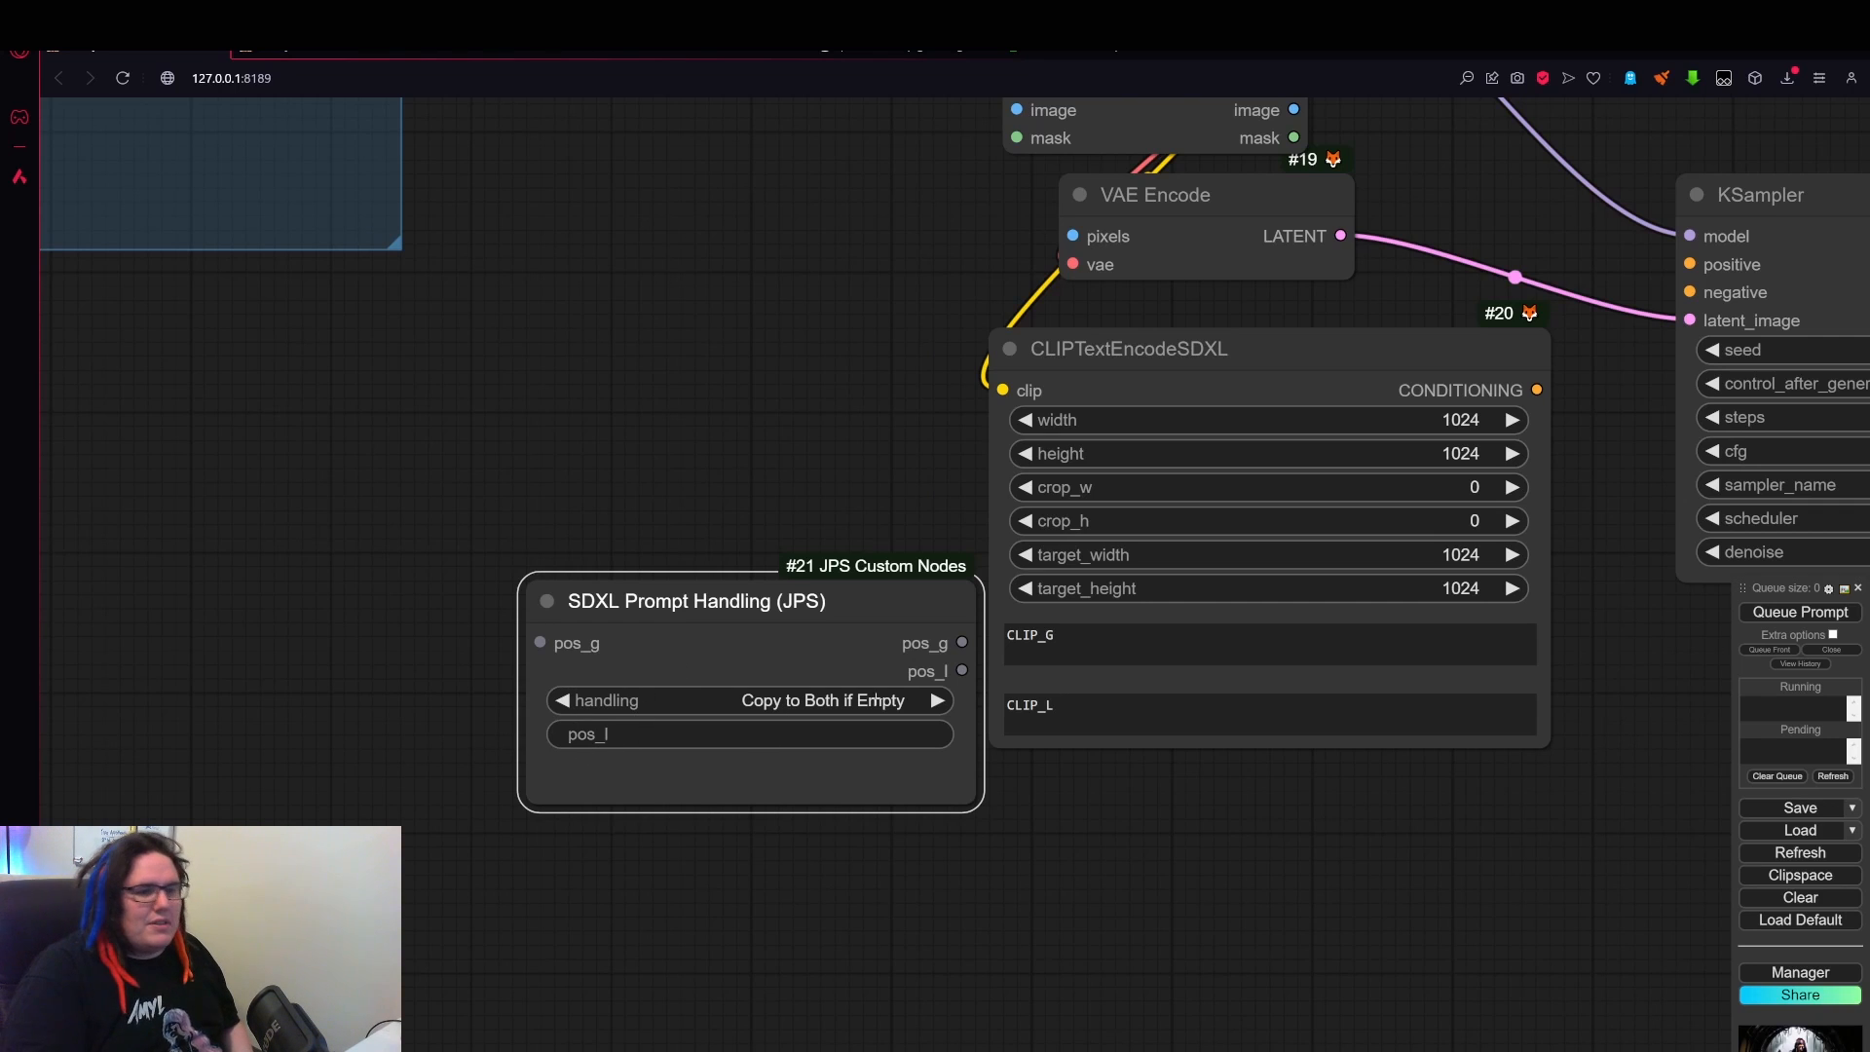
{"action": "left_click", "coordinate": [915, 703]}
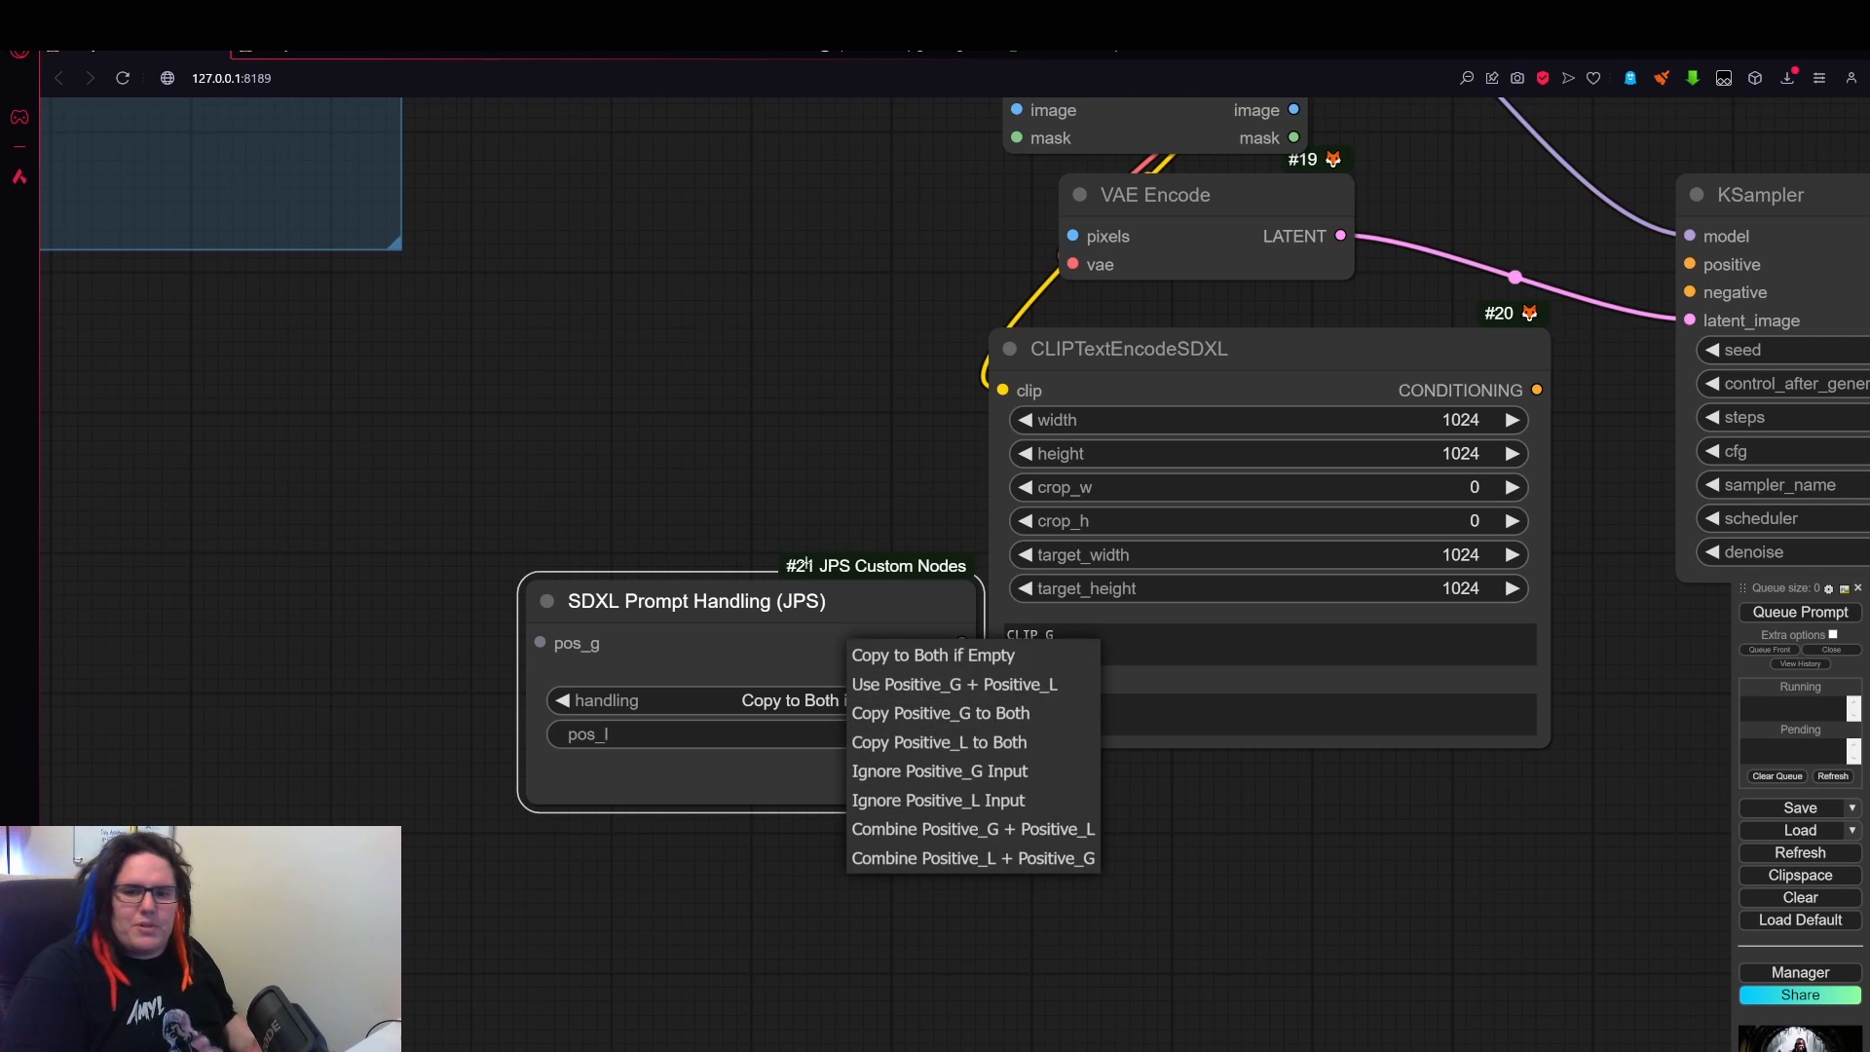
{"action": "left_click", "coordinate": [894, 554]}
- Convert the text_g and text_l fields of the CLIPTextEncodeSDXL node to inputs
{"action": "right_click", "coordinate": [1118, 590]}
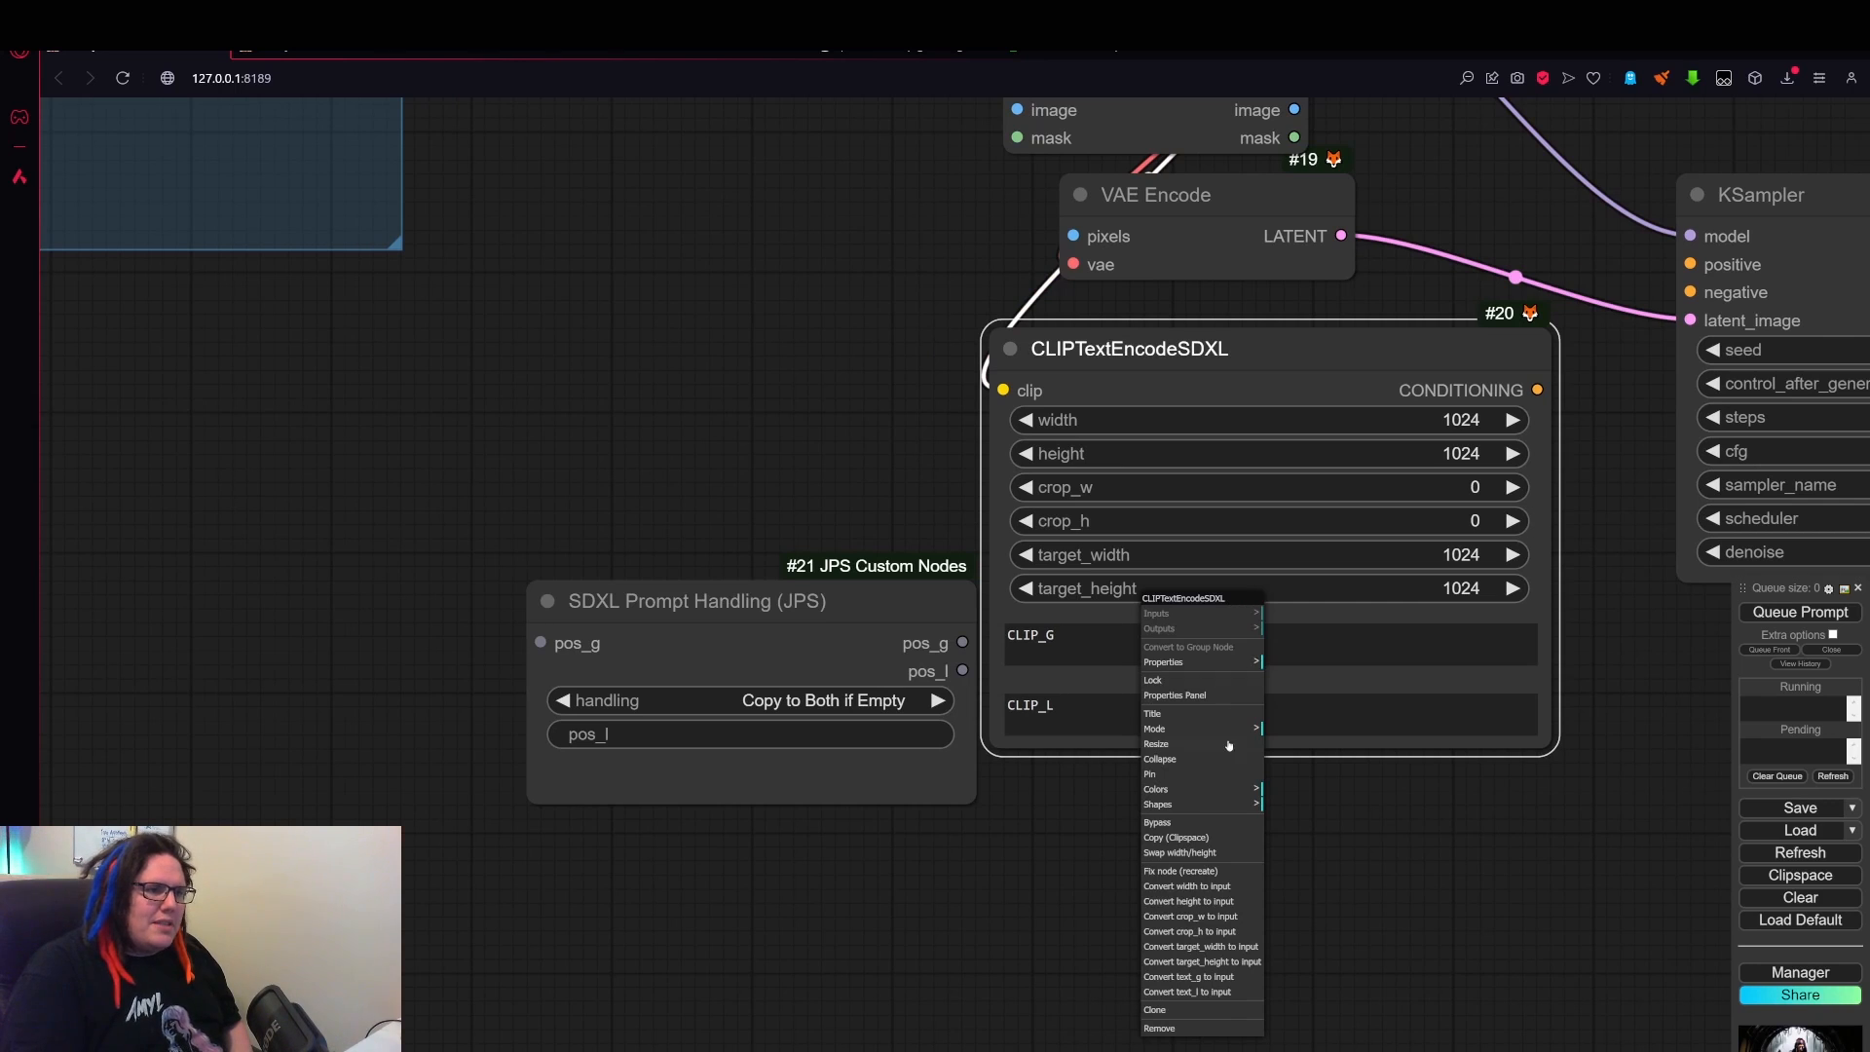
{"action": "left_click", "coordinate": [1190, 977]}
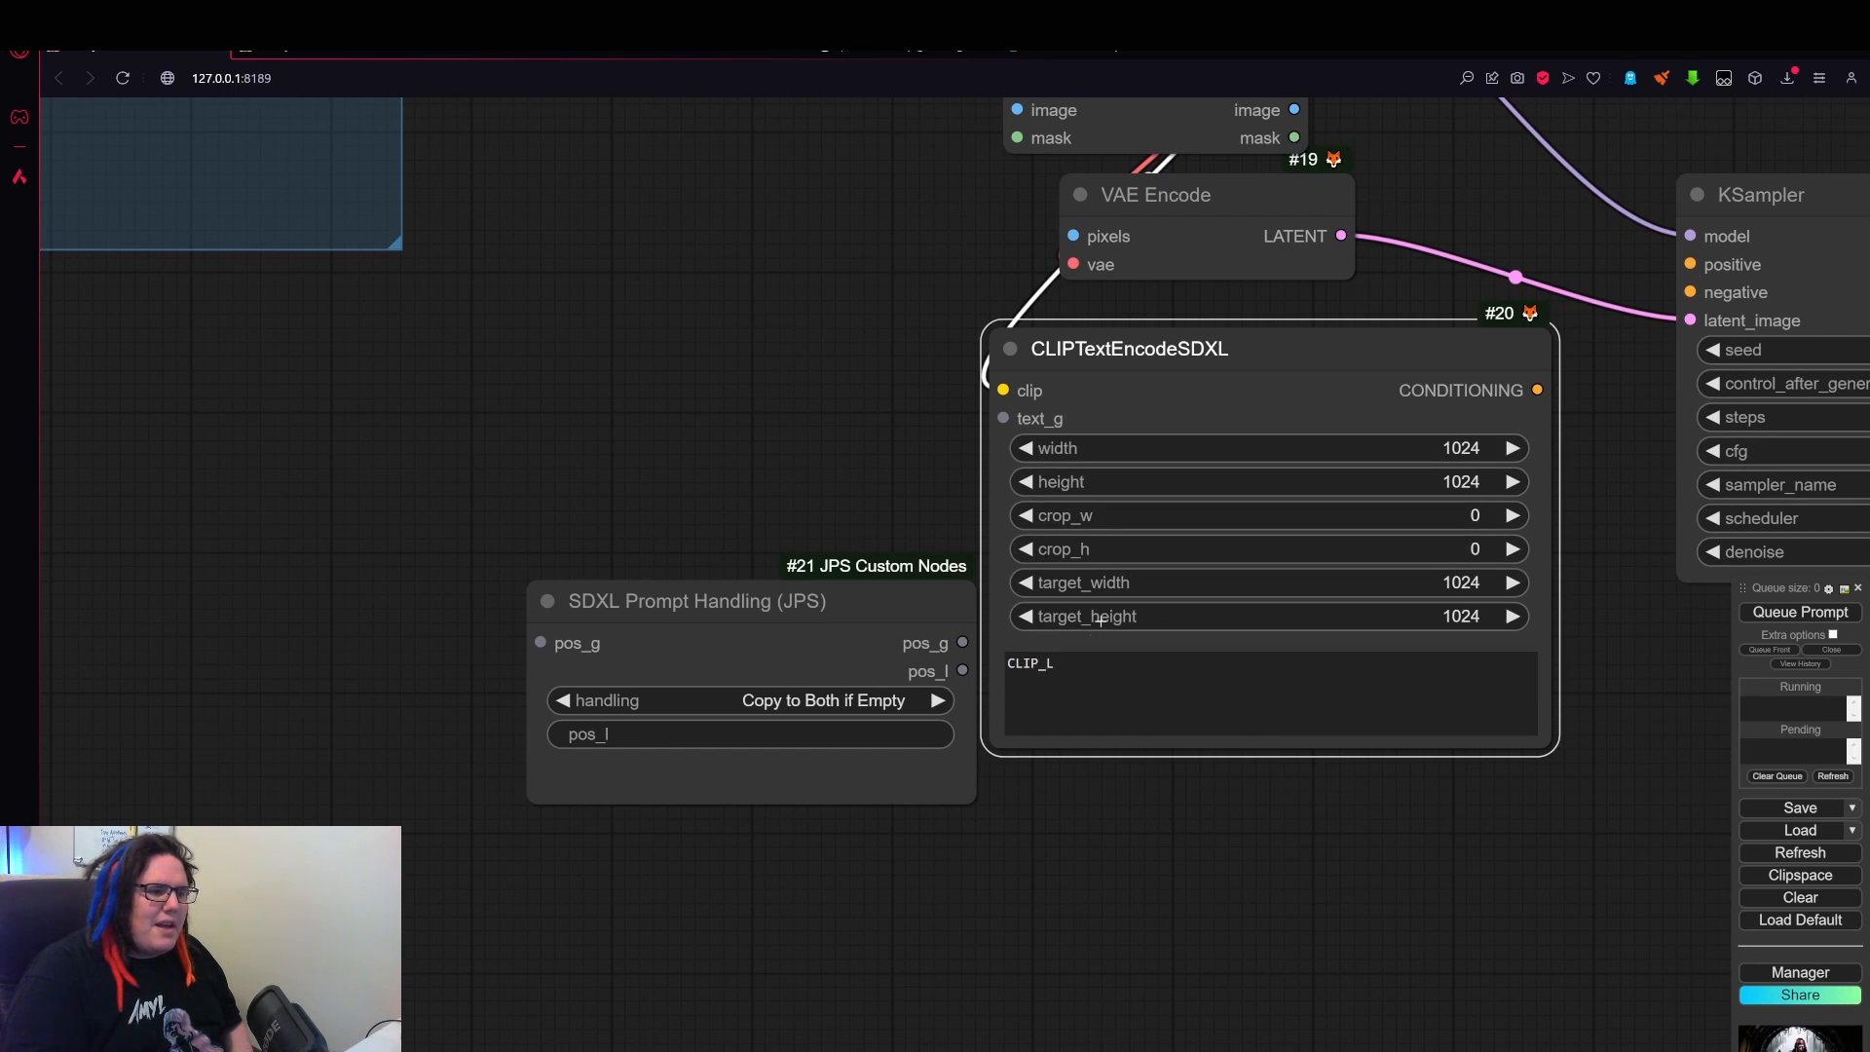
{"action": "right_click", "coordinate": [1132, 641]}
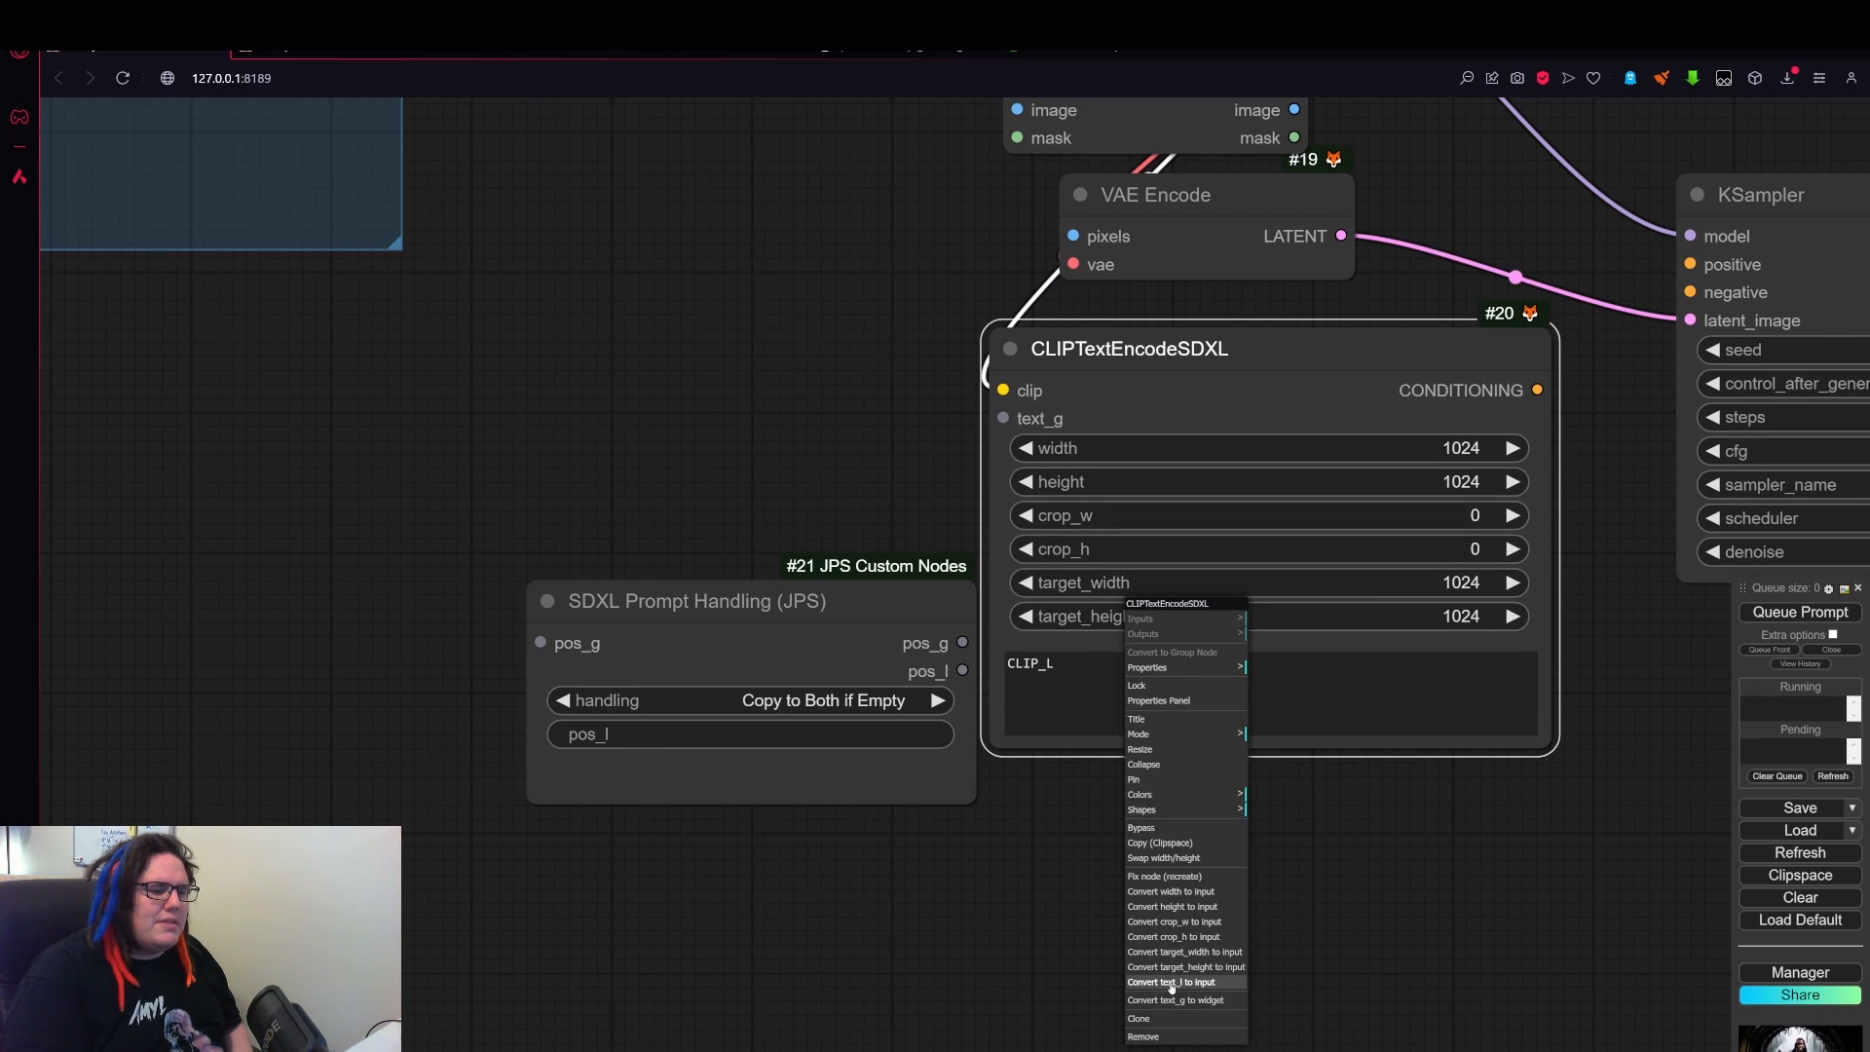
{"action": "left_click", "coordinate": [1171, 991]}
- Connect SDXL Prompt Handling's pos_g and pos_l outputs to text_g and text_l on CLIPTextEncodeSDXL
{"action": "left_click_drag", "start_coordinate": [947, 565], "coordinate": [918, 523]}
{"action": "left_click_drag", "start_coordinate": [935, 601], "coordinate": [1002, 418]}
{"action": "left_click_drag", "start_coordinate": [935, 619], "coordinate": [1005, 446]}
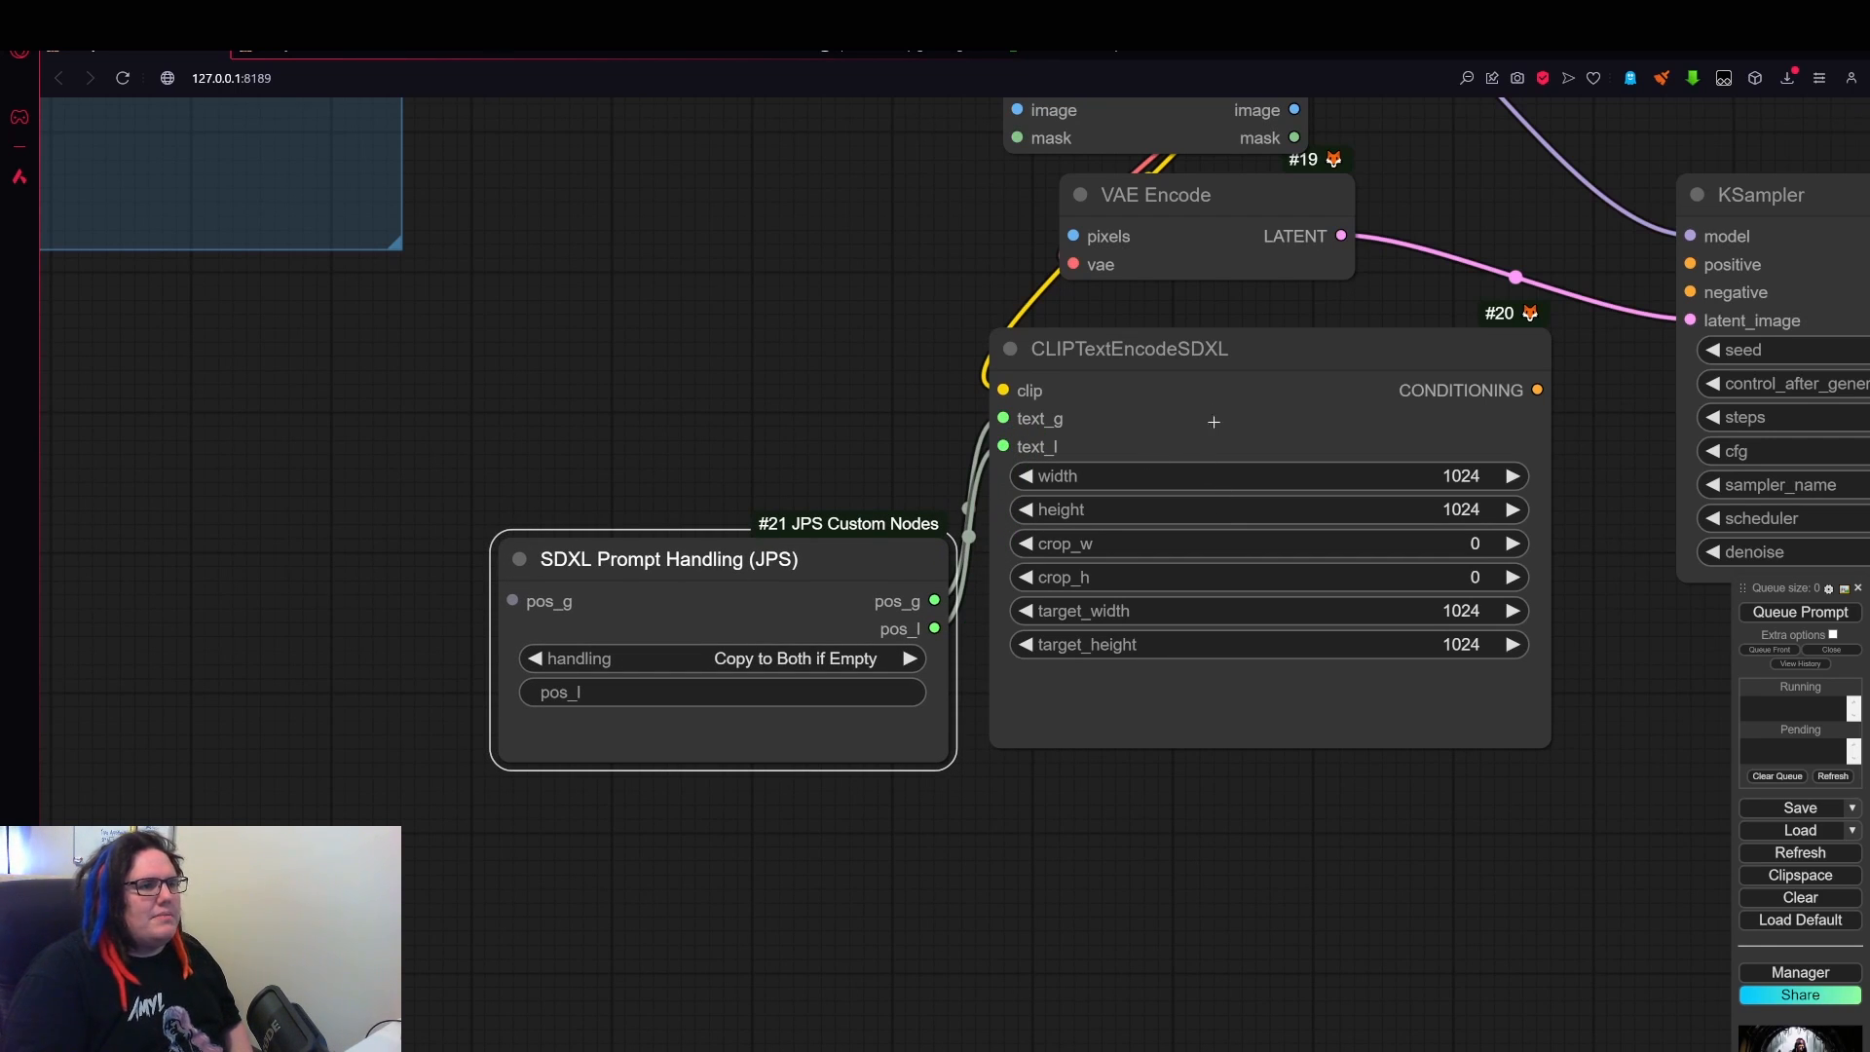
{"action": "right_click", "coordinate": [1313, 405]}
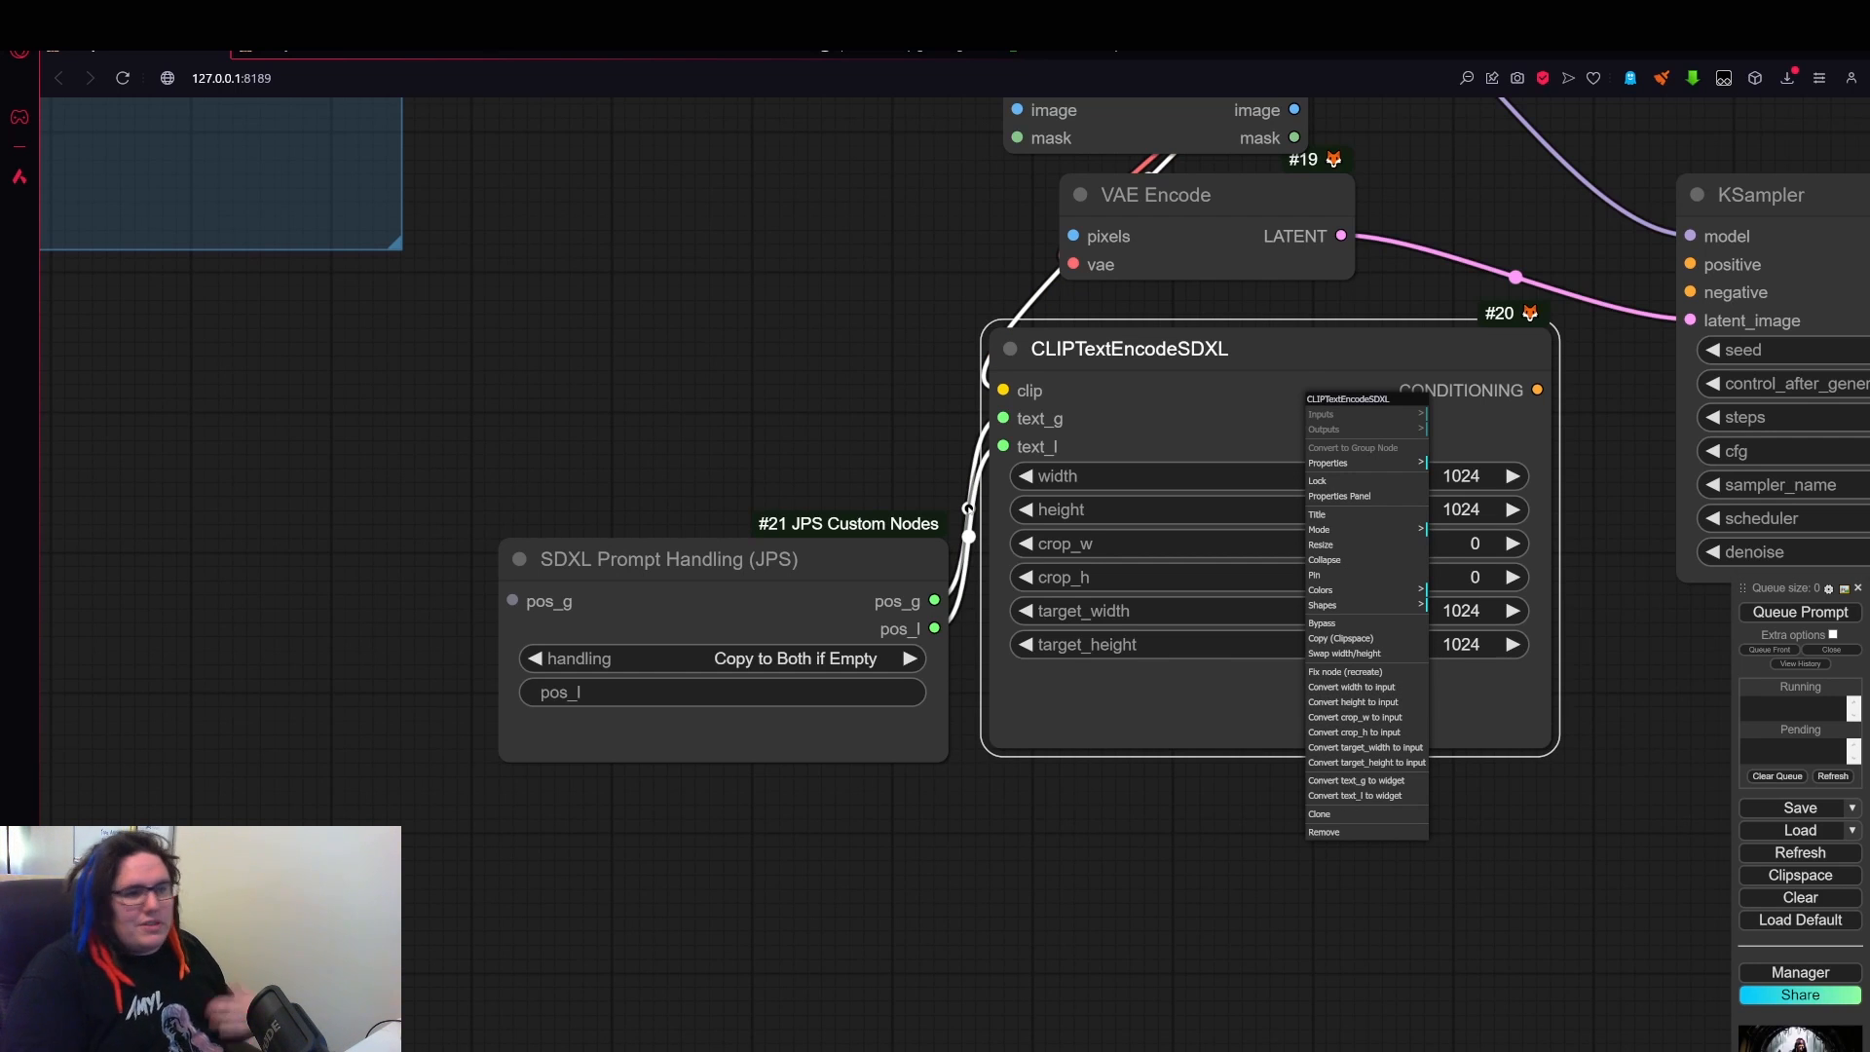
{"action": "left_click", "coordinate": [1130, 913]}
- Connect CLIPTextEncodeSDXL's conditioning to the KSampler's positive input, and space out the surrounding nodes with the KSampler farther right
{"action": "scroll", "coordinate": [1553, 513], "scroll_direction": "down", "scroll_amount": 2}
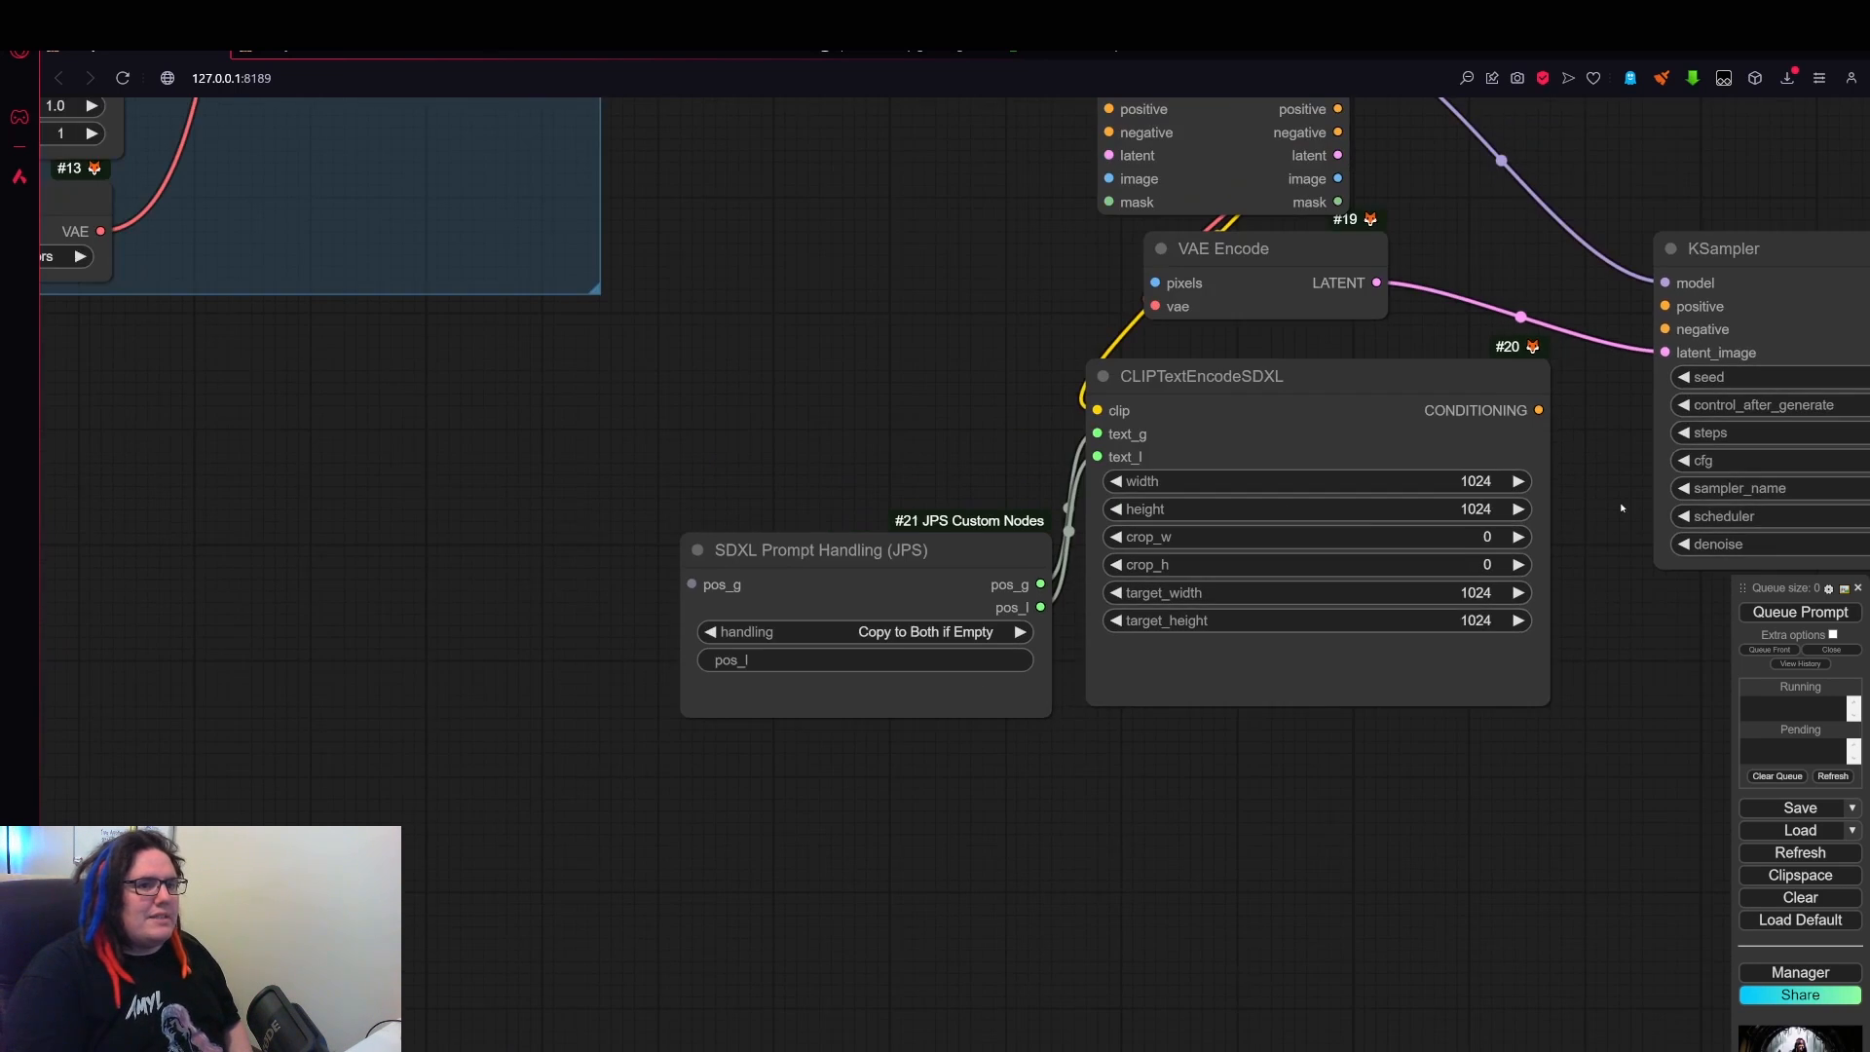
{"action": "left_click_drag", "start_coordinate": [1584, 538], "coordinate": [1166, 730]}
{"action": "left_click_drag", "start_coordinate": [912, 597], "coordinate": [981, 585]}
{"action": "left_click_drag", "start_coordinate": [446, 720], "coordinate": [528, 581]}
{"action": "left_click_drag", "start_coordinate": [1192, 588], "coordinate": [1263, 492]}
{"action": "left_click_drag", "start_coordinate": [1429, 446], "coordinate": [1522, 445]}
{"action": "left_click_drag", "start_coordinate": [1048, 558], "coordinate": [1052, 582]}
{"action": "left_click_drag", "start_coordinate": [918, 475], "coordinate": [876, 474]}
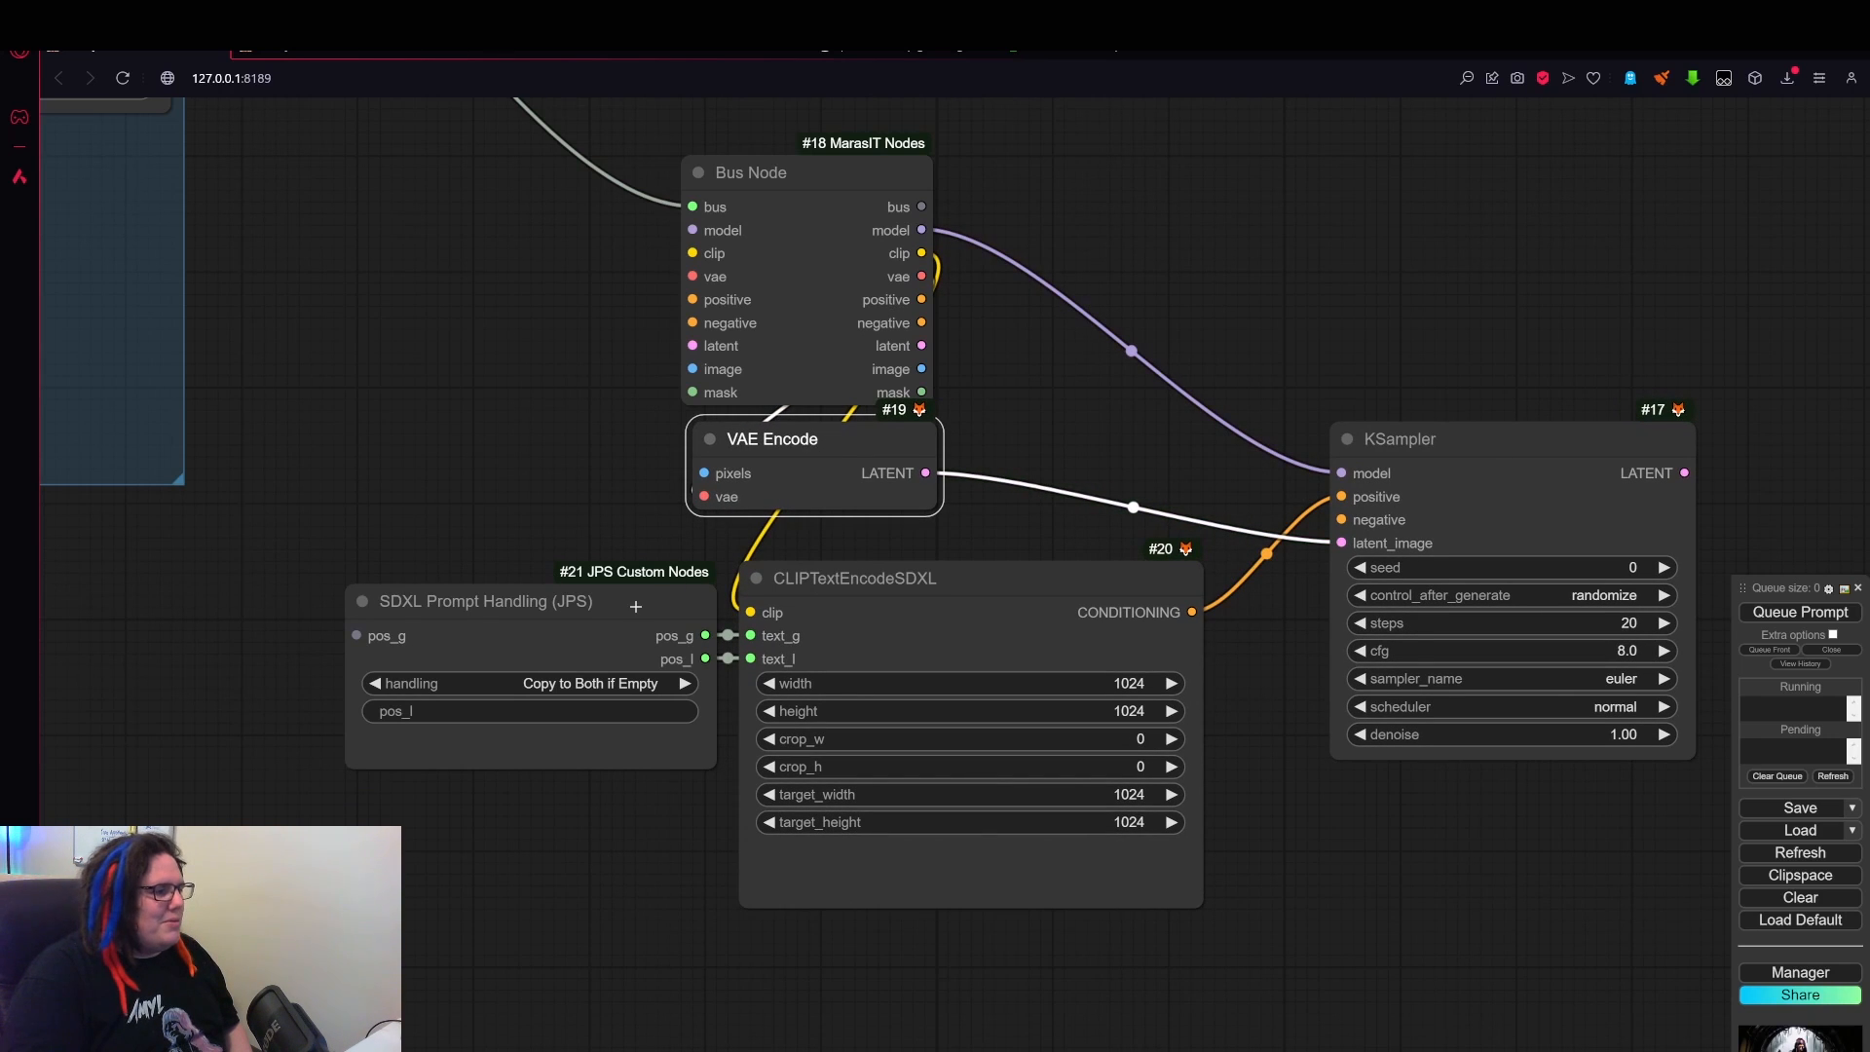
- Move the SDXL Prompt Handling node directly beneath the CLIPTextEncodeSDXL node
{"action": "left_click_drag", "start_coordinate": [533, 494], "coordinate": [750, 509]}
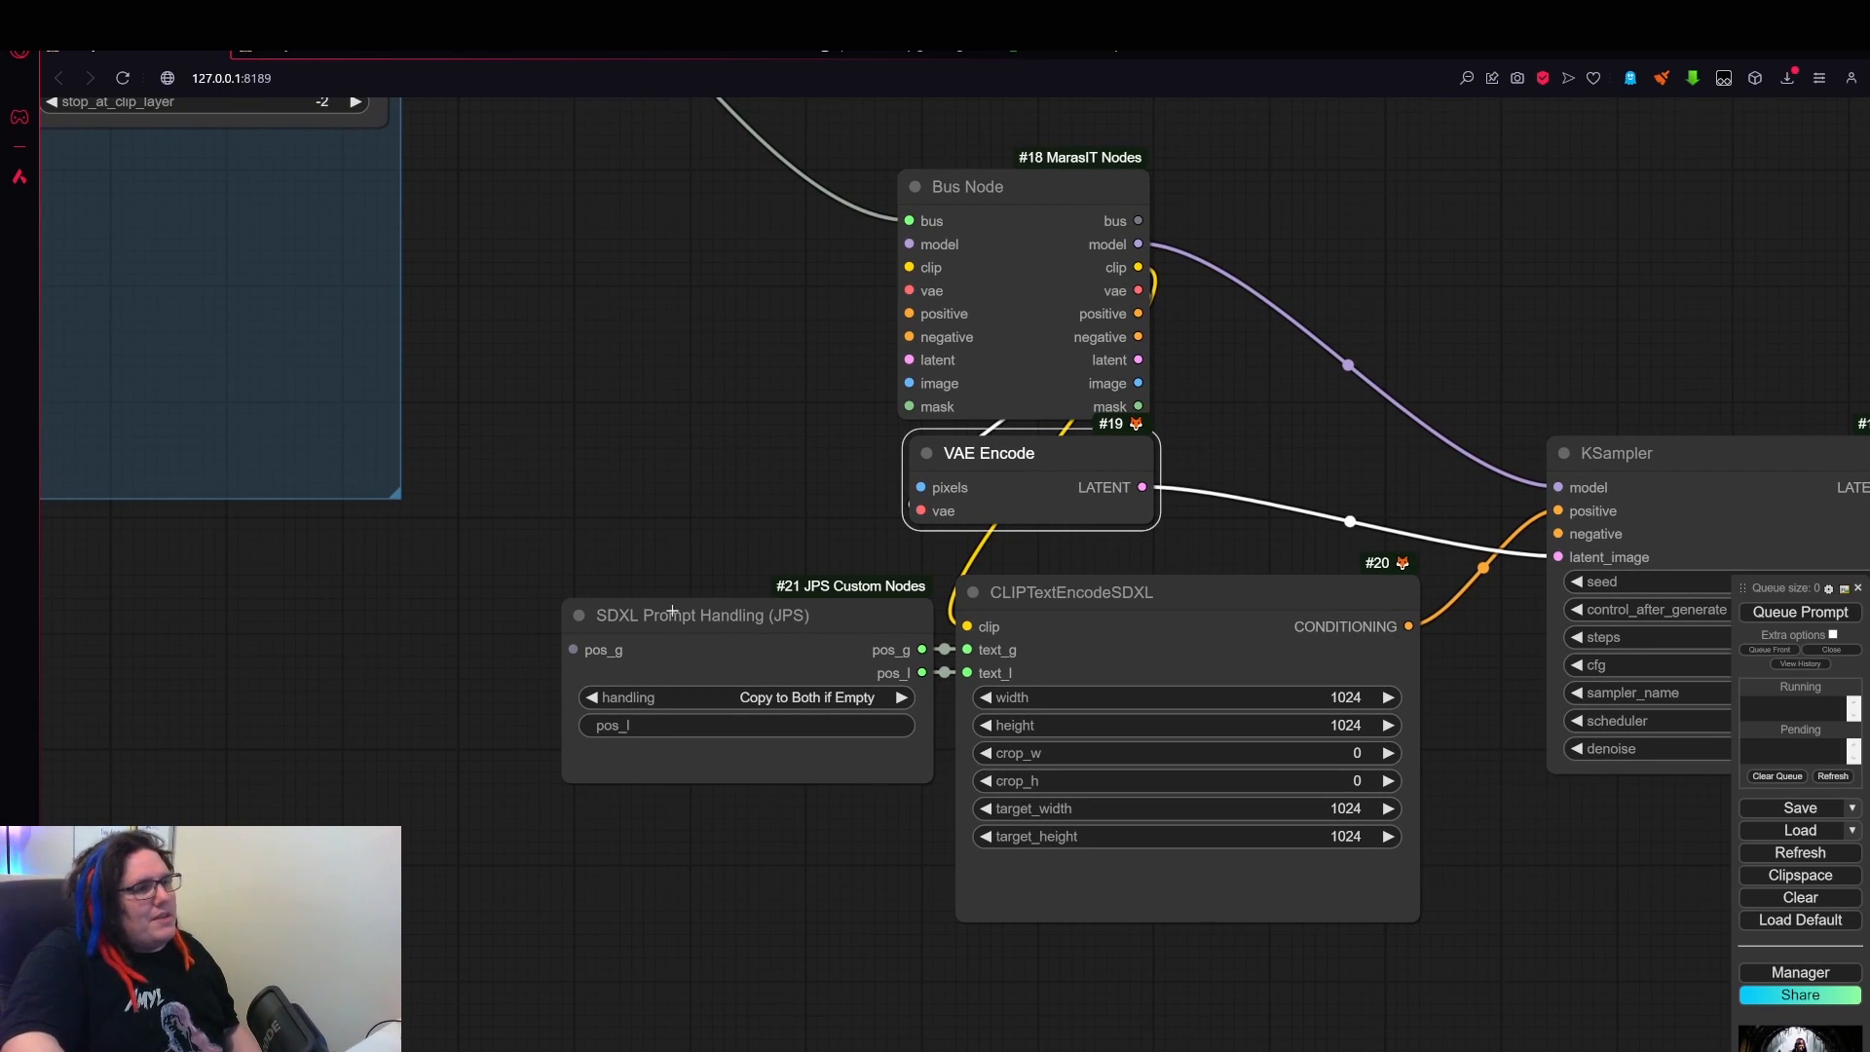
{"action": "mouse_move", "coordinate": [722, 626]}
{"action": "left_mouse_down"}
{"action": "mouse_move", "coordinate": [731, 877]}
{"action": "mouse_move", "coordinate": [722, 637]}
{"action": "left_mouse_up"}
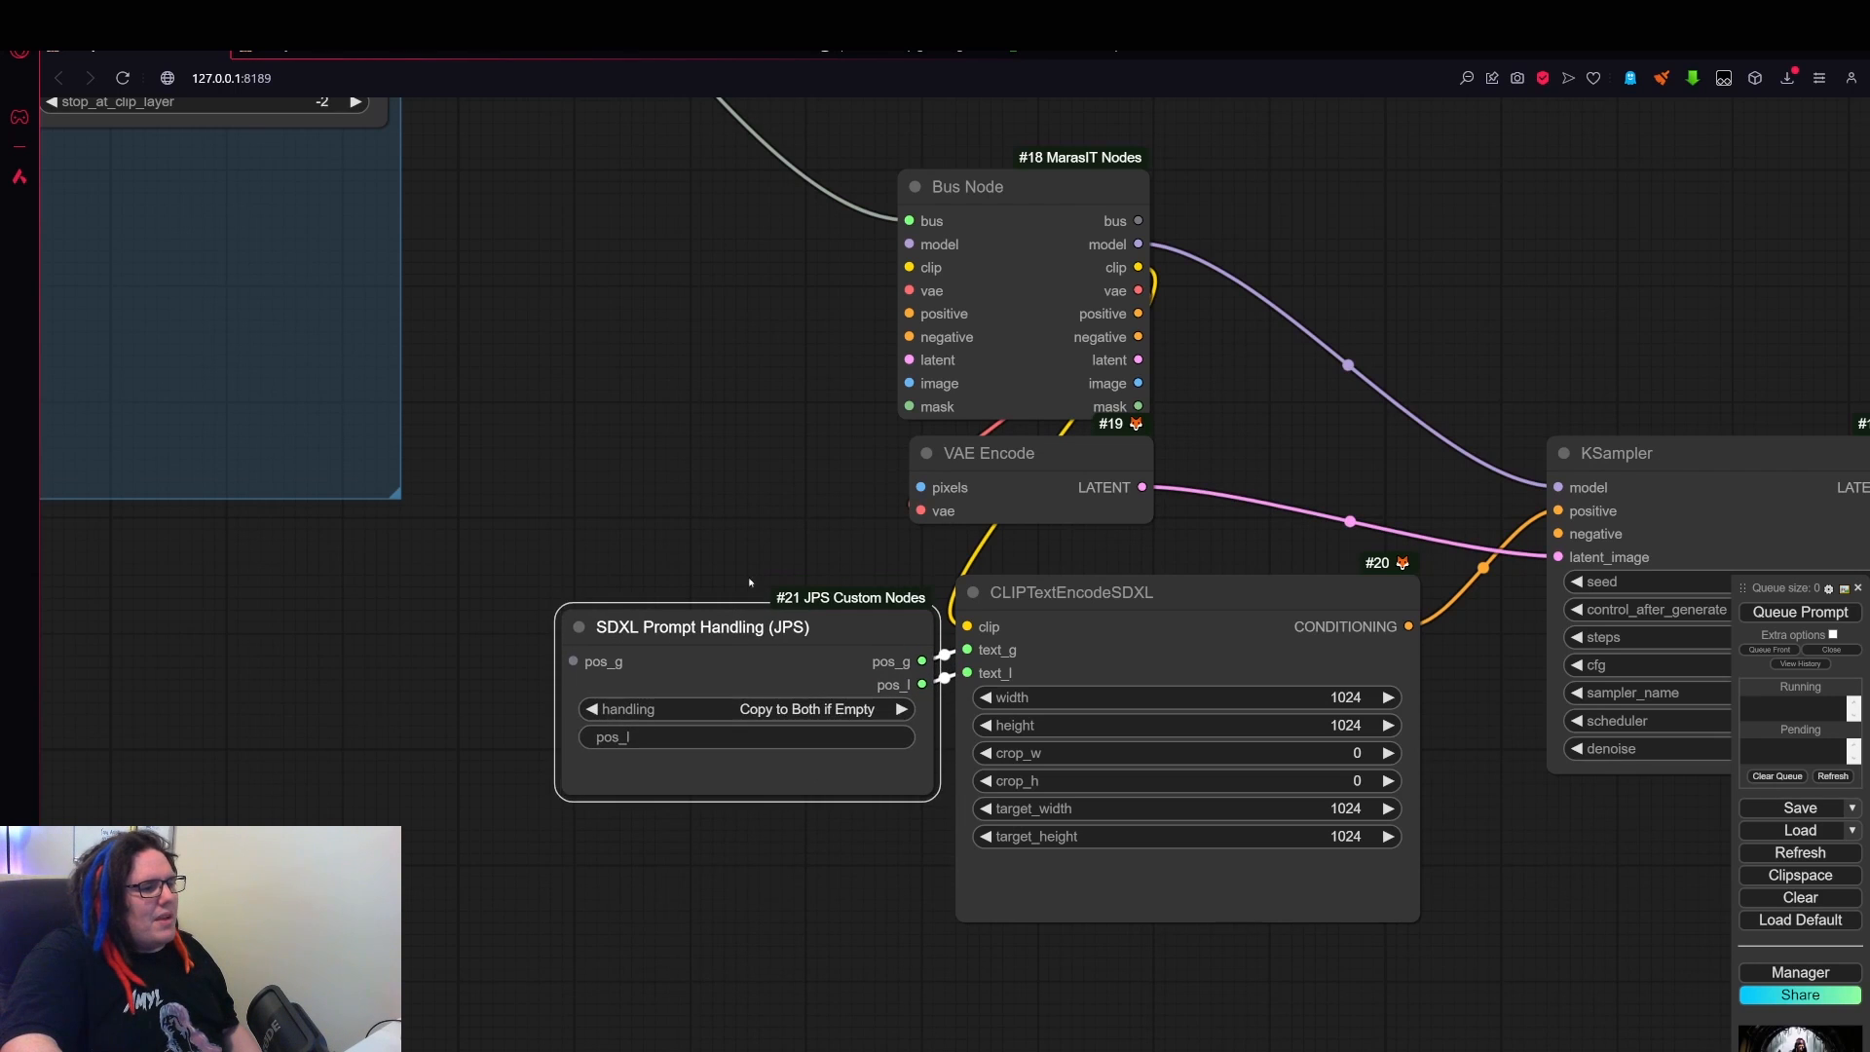
{"action": "left_click_drag", "start_coordinate": [739, 570], "coordinate": [596, 392]}
{"action": "left_click_drag", "start_coordinate": [644, 474], "coordinate": [1048, 800]}
{"action": "left_click_drag", "start_coordinate": [1435, 774], "coordinate": [1304, 726]}
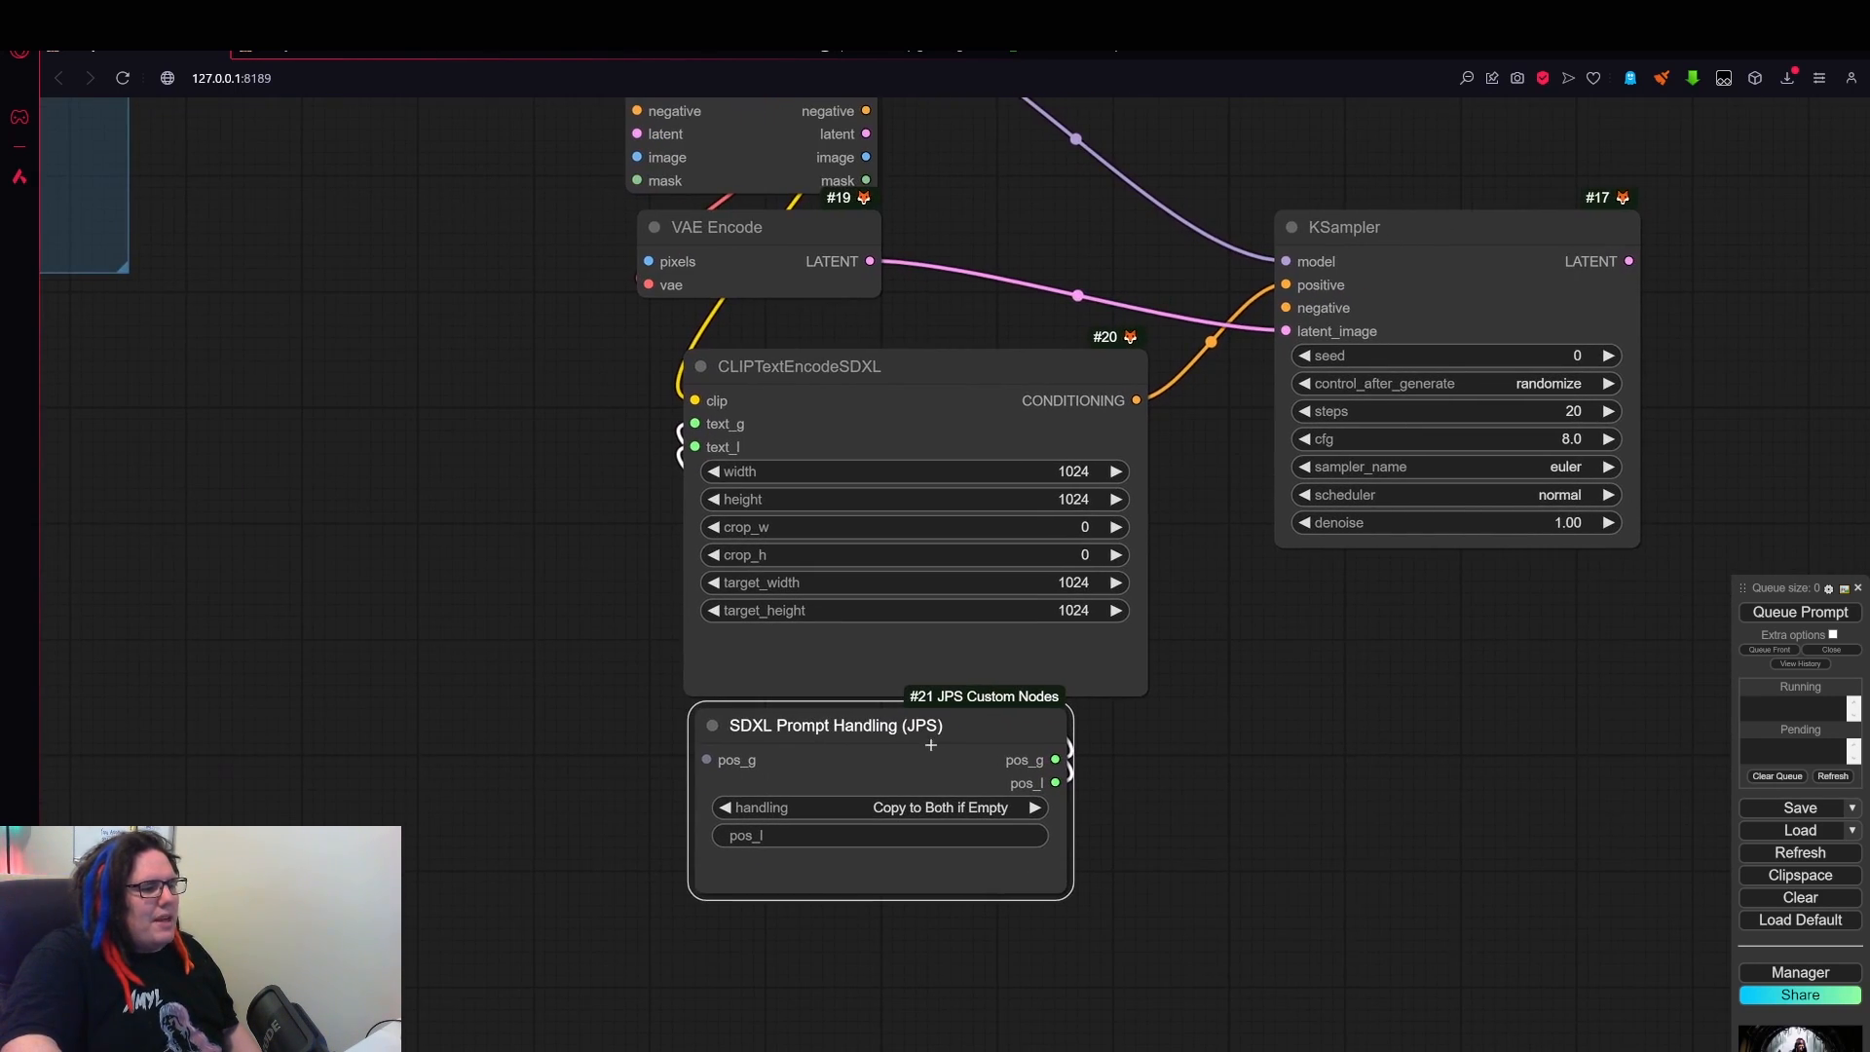
{"action": "left_click_drag", "start_coordinate": [930, 746], "coordinate": [897, 713]}
- Duplicate the CLIPTextEncodeSDXL and SDXL Prompt Handling nodes together, placing the copies below the originals
{"action": "left_click", "coordinate": [876, 434]}
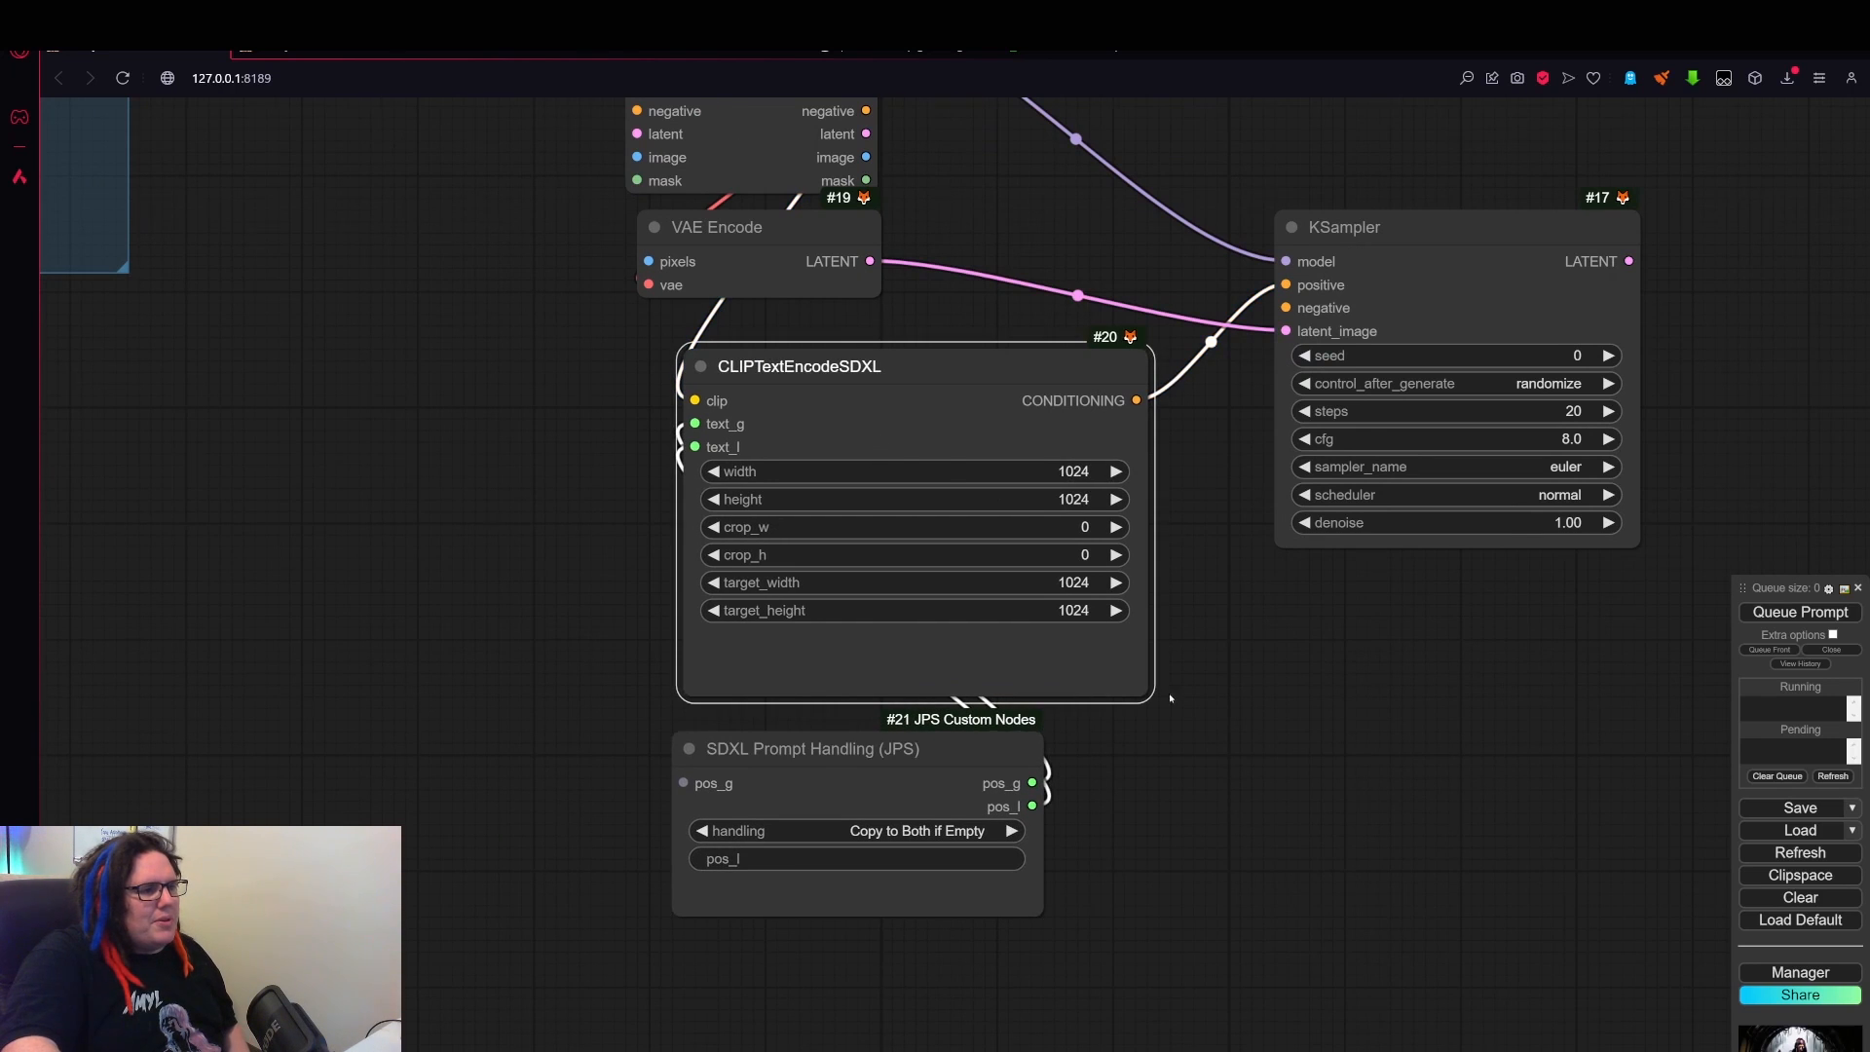
{"action": "scroll", "coordinate": [832, 416], "scroll_direction": "down", "scroll_amount": 2}
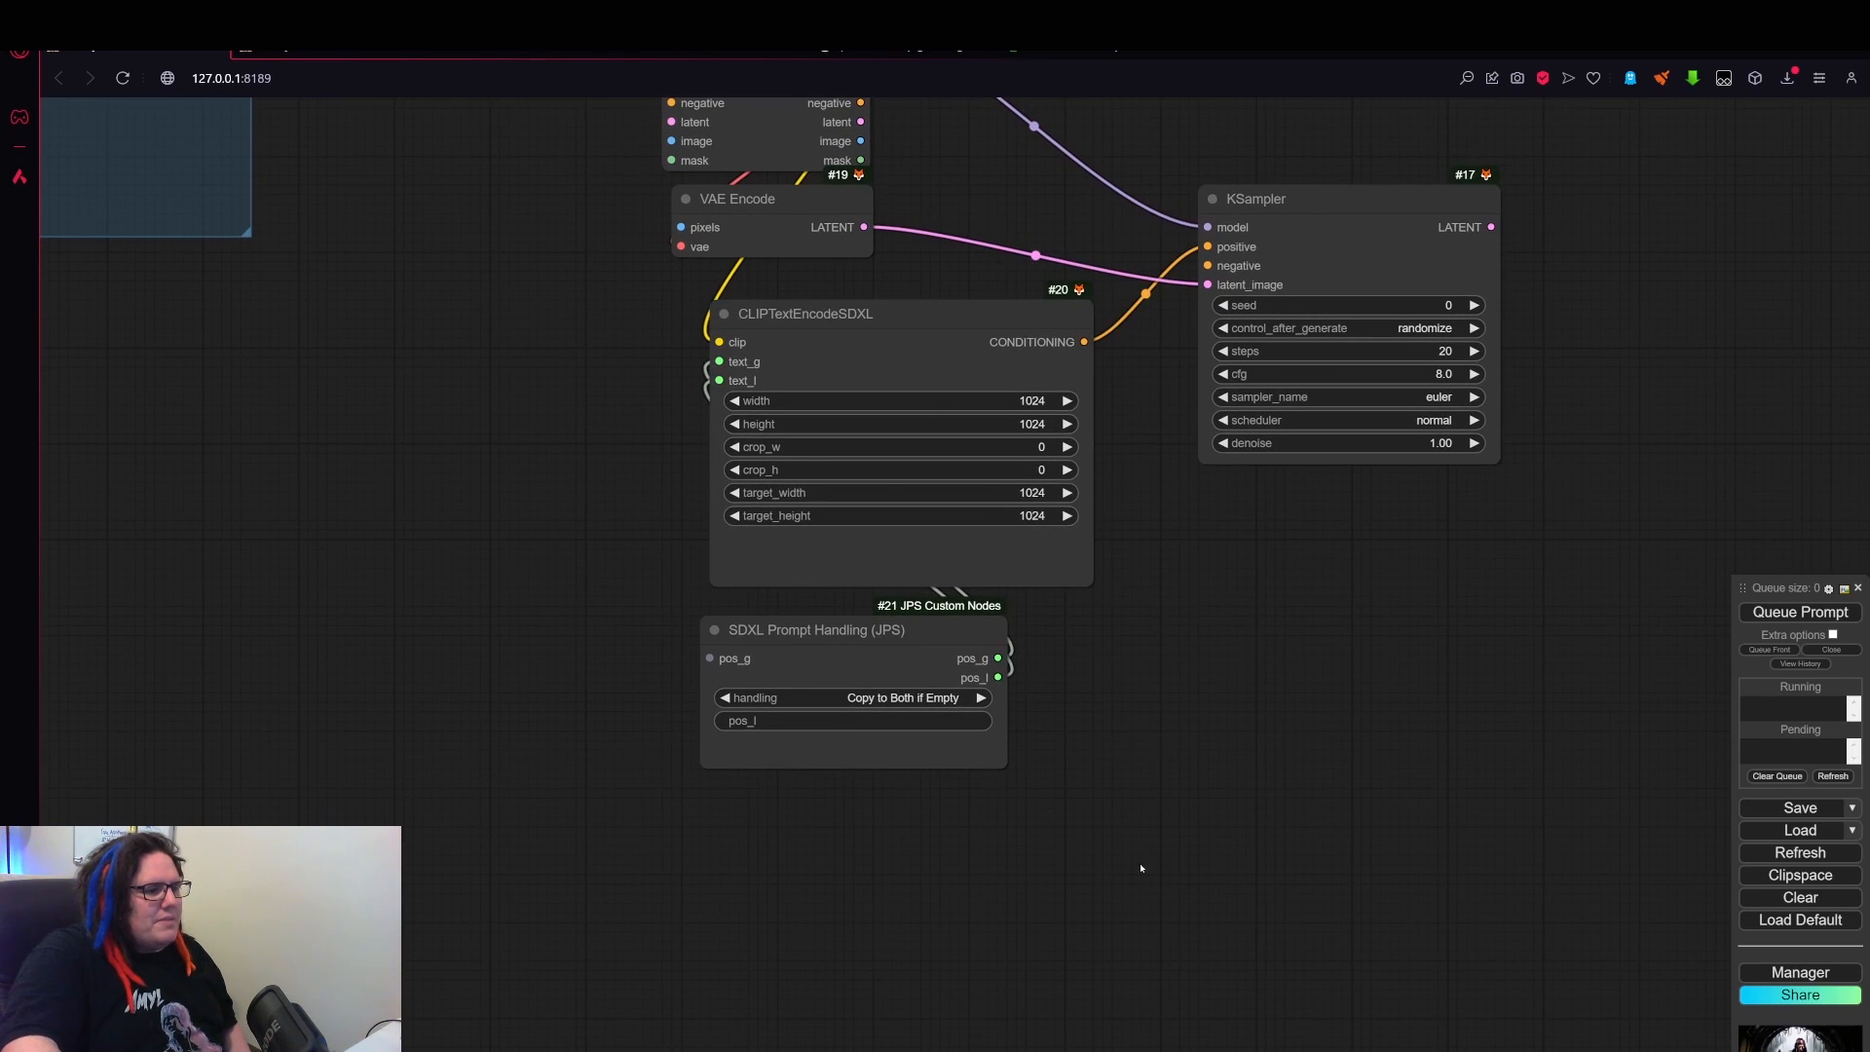
{"action": "left_click_drag", "start_coordinate": [1069, 906], "coordinate": [813, 340]}
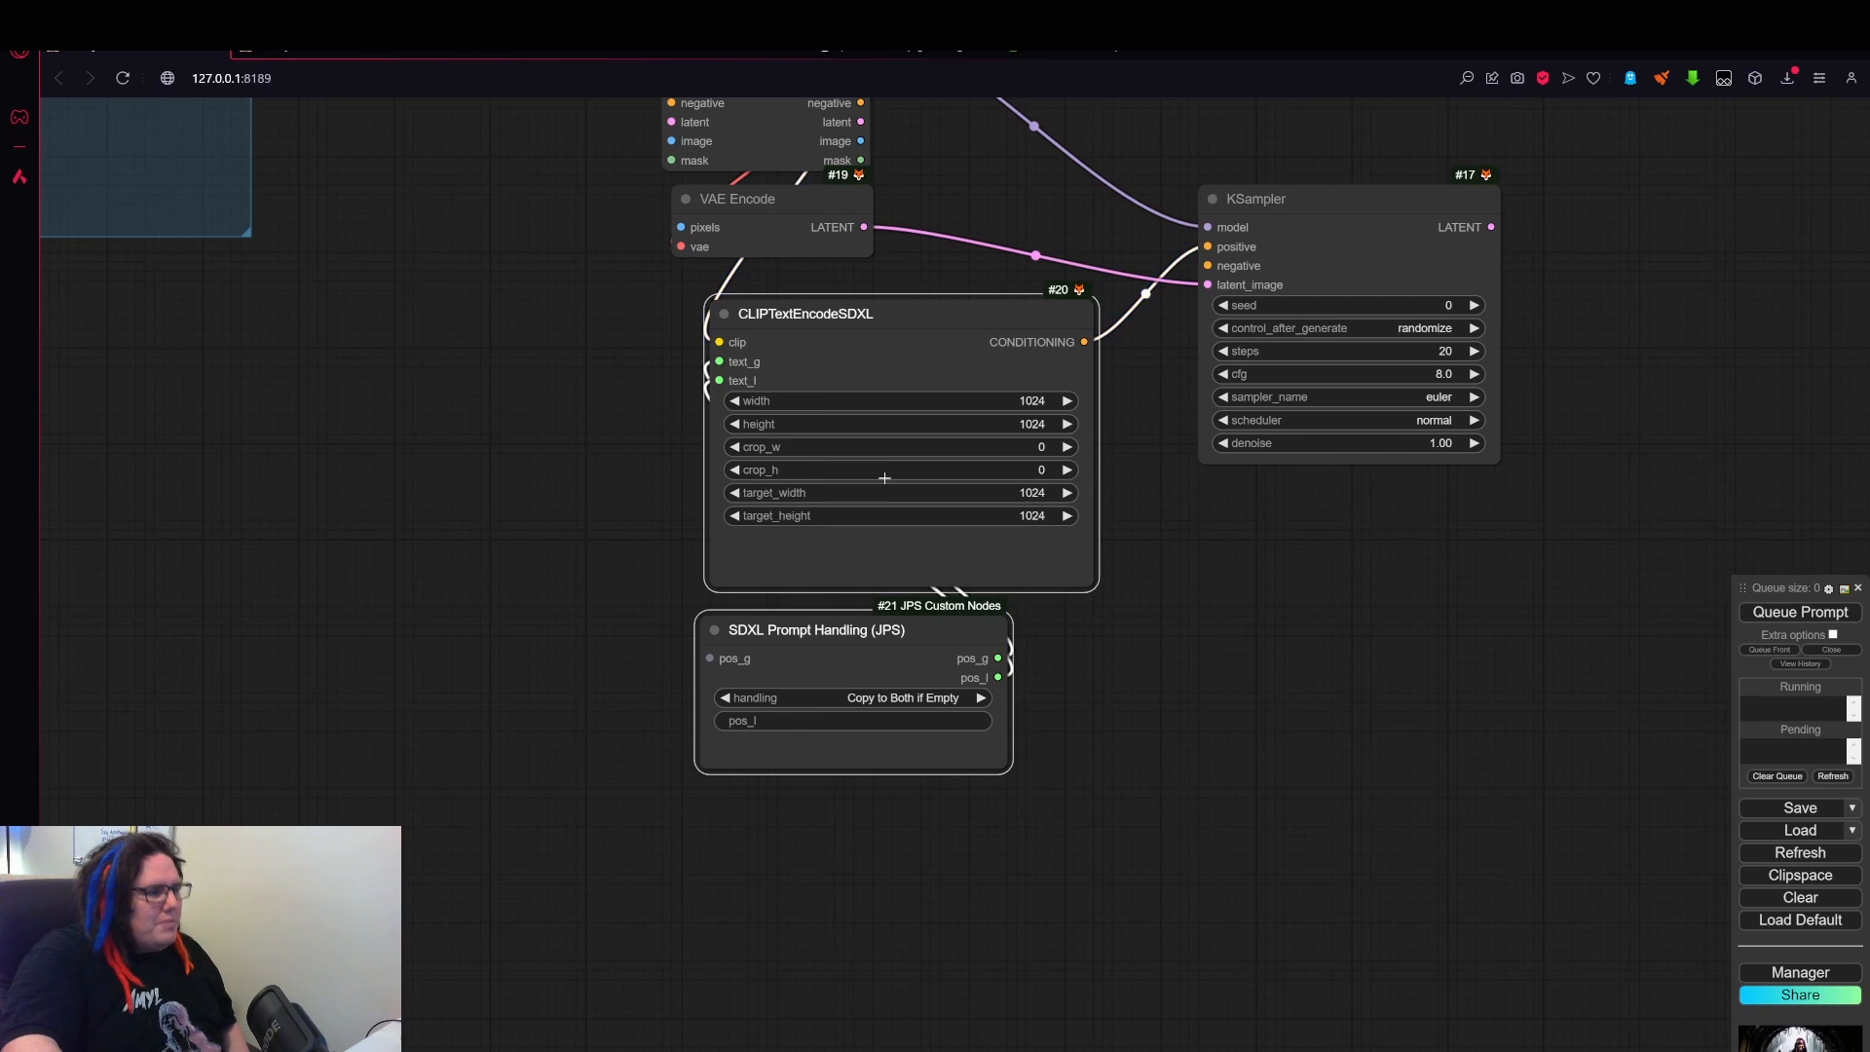
{"action": "key", "text": "ctrl+v"}
{"action": "left_click_drag", "start_coordinate": [1362, 723], "coordinate": [1347, 384]}
- Color the duplicated CLIPTextEncodeSDXL and SDXL Prompt Handling nodes red
{"action": "scroll", "coordinate": [1265, 504], "scroll_direction": "down", "scroll_amount": 2}
{"action": "right_click", "coordinate": [1033, 502]}
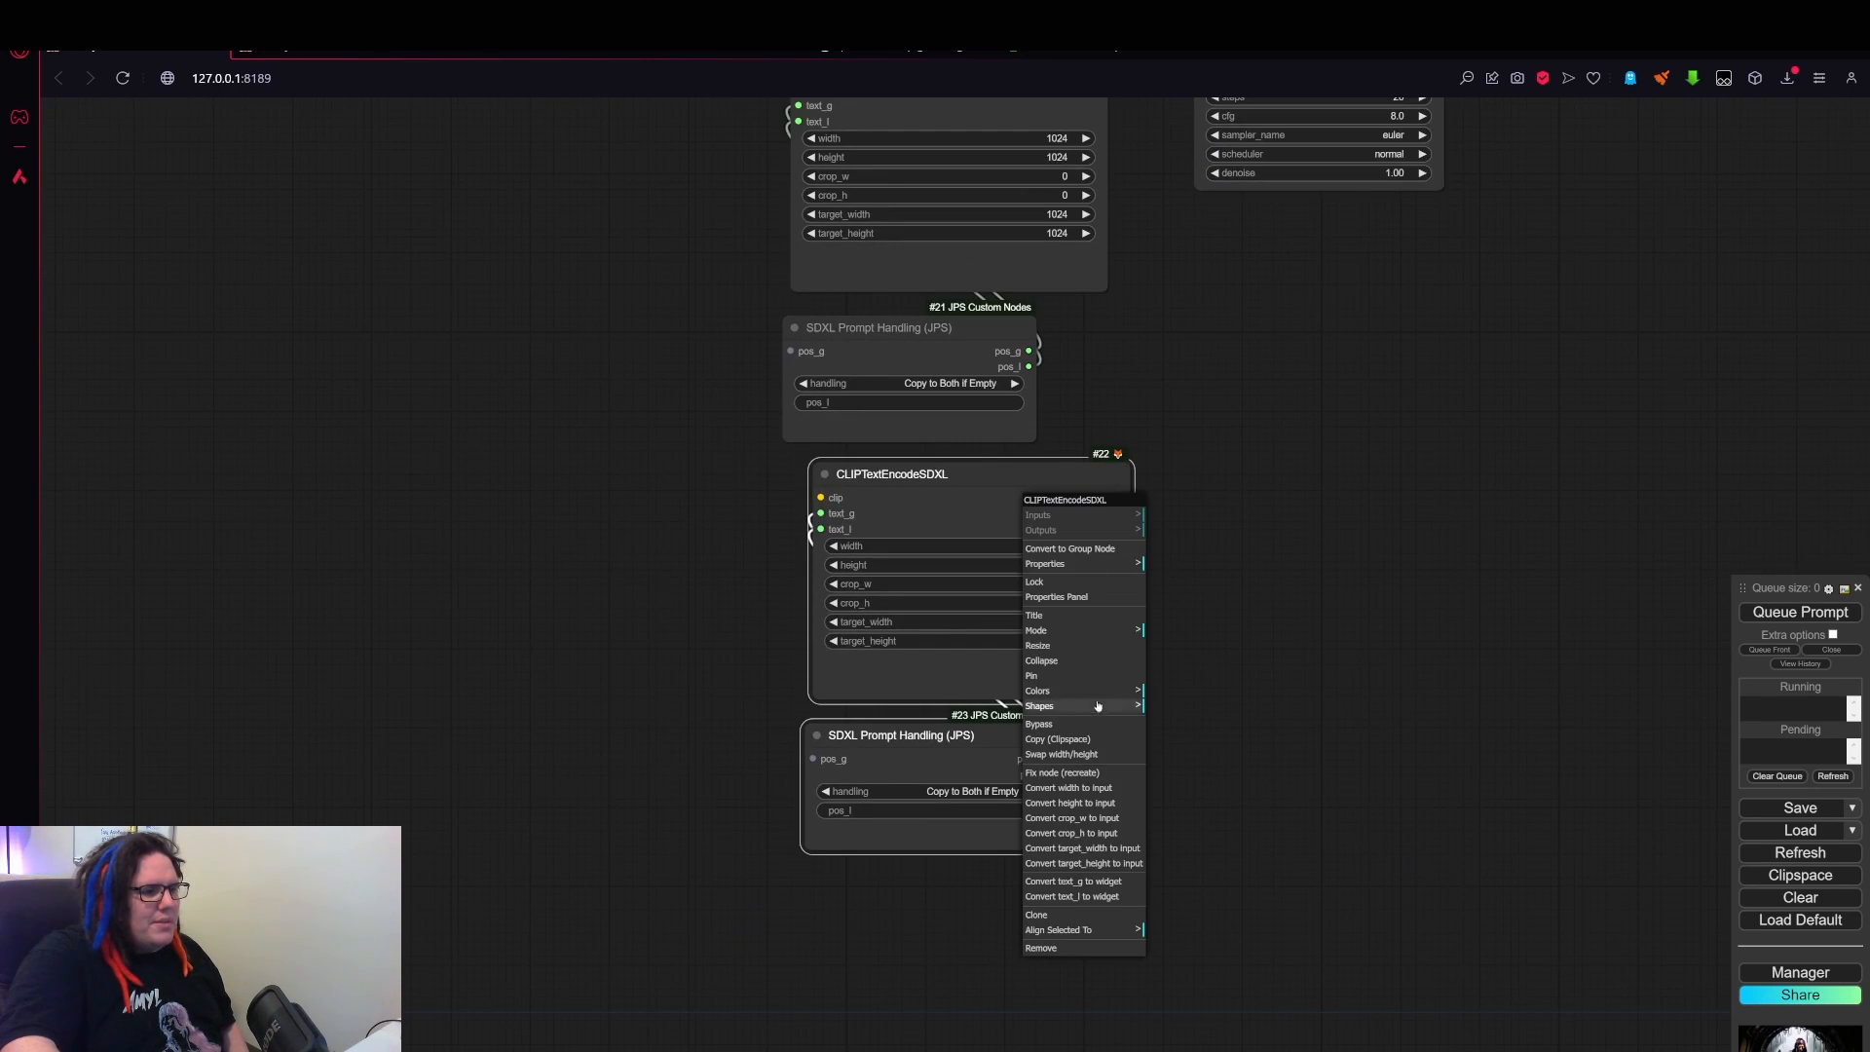
{"action": "left_click", "coordinate": [1039, 691]}
{"action": "left_click", "coordinate": [1163, 701]}
- Color the original CLIPTextEncodeSDXL and SDXL Prompt Handling nodes green
{"action": "left_click_drag", "start_coordinate": [1319, 444], "coordinate": [1319, 660]}
{"action": "left_click_drag", "start_coordinate": [1178, 585], "coordinate": [917, 295]}
{"action": "right_click", "coordinate": [917, 295]}
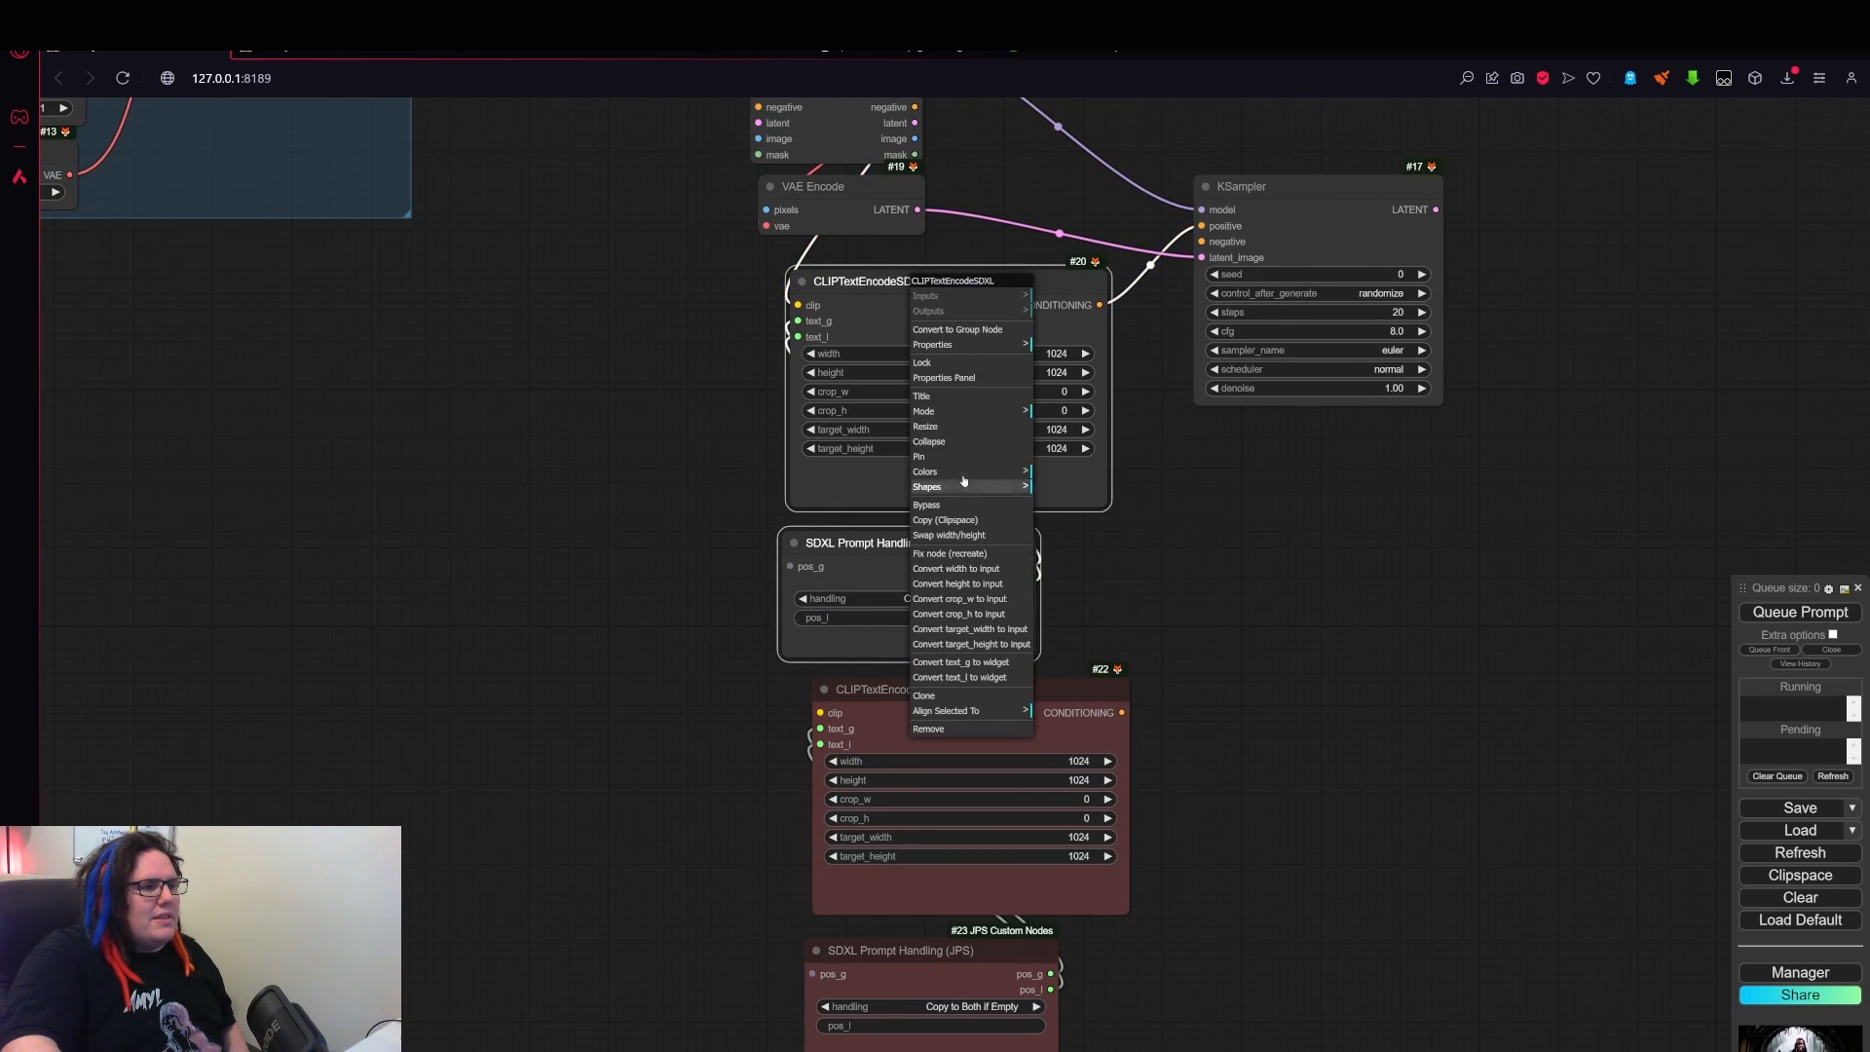
{"action": "left_click", "coordinate": [994, 474]}
{"action": "left_click", "coordinate": [1085, 515]}
{"action": "scroll", "coordinate": [1091, 513], "scroll_direction": "down", "scroll_amount": 2}
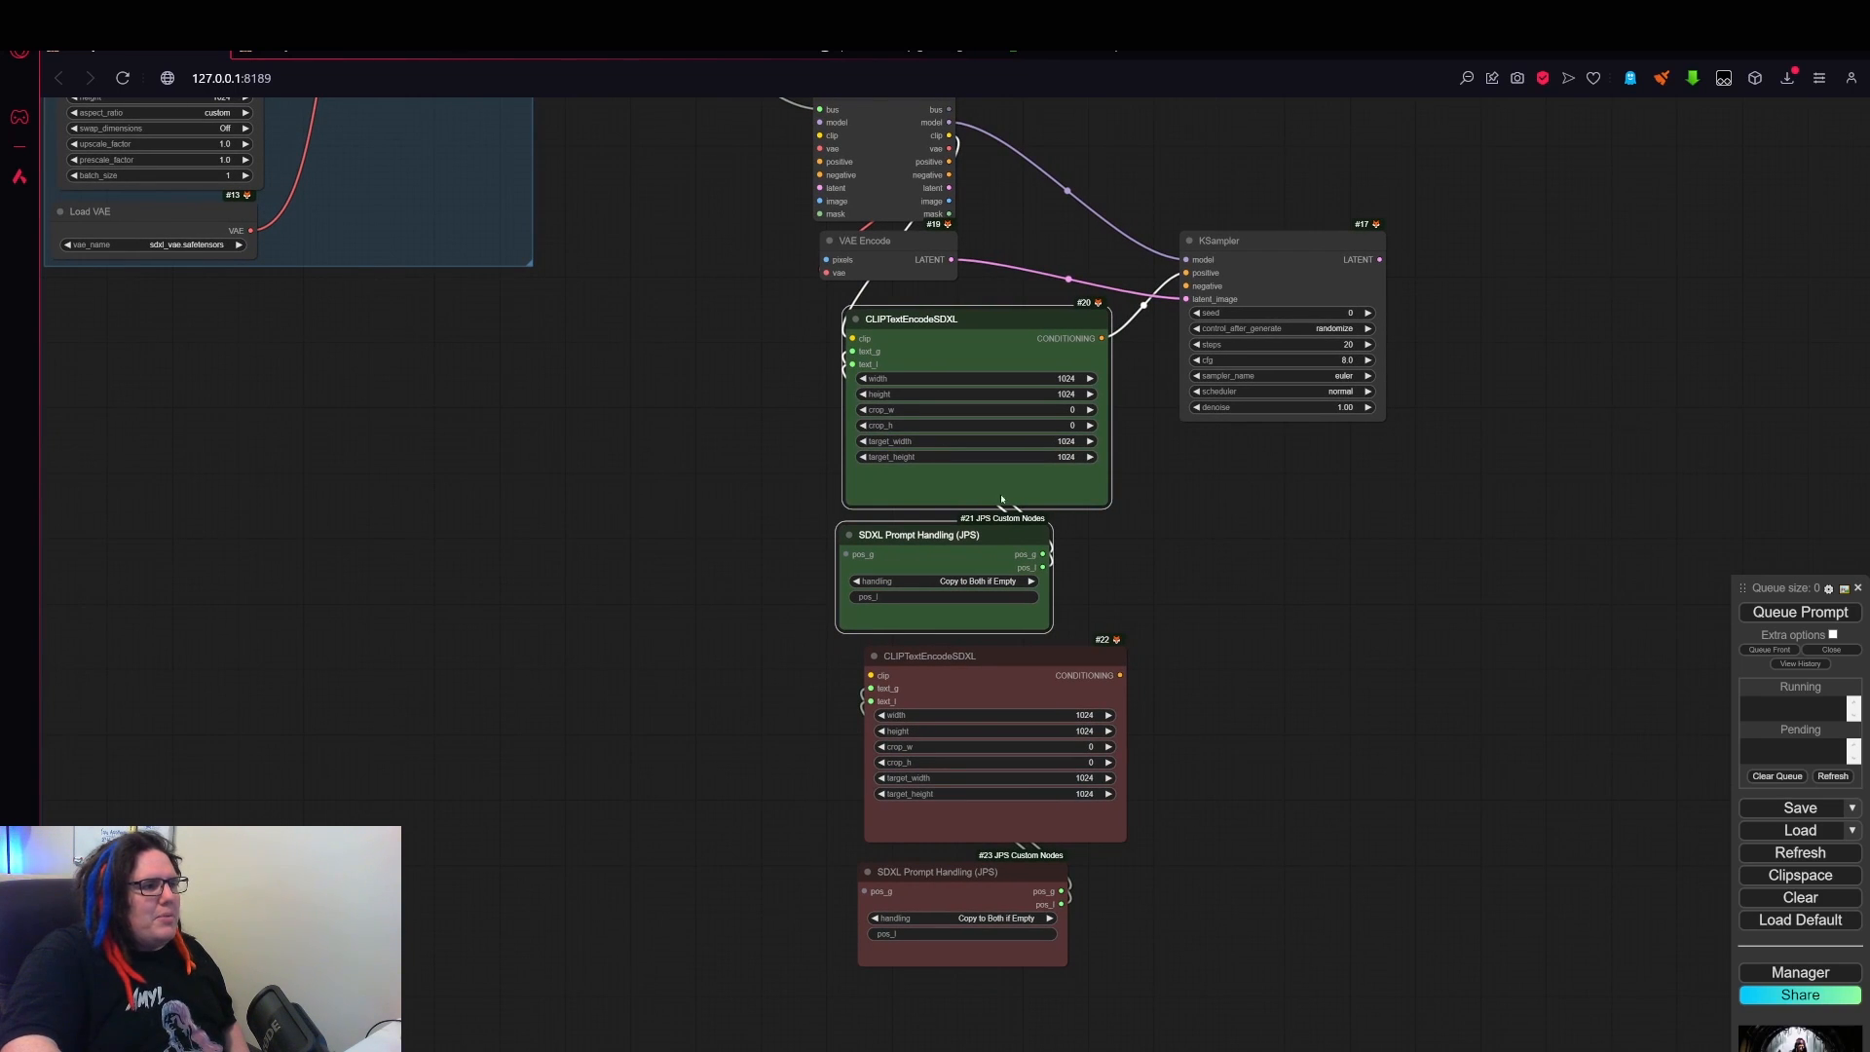
- Collapse the green CLIPTextEncodeSDXL node under VAE Encode, and move the green SDXL Prompt Handling node up beneath it
{"action": "left_click", "coordinate": [856, 319]}
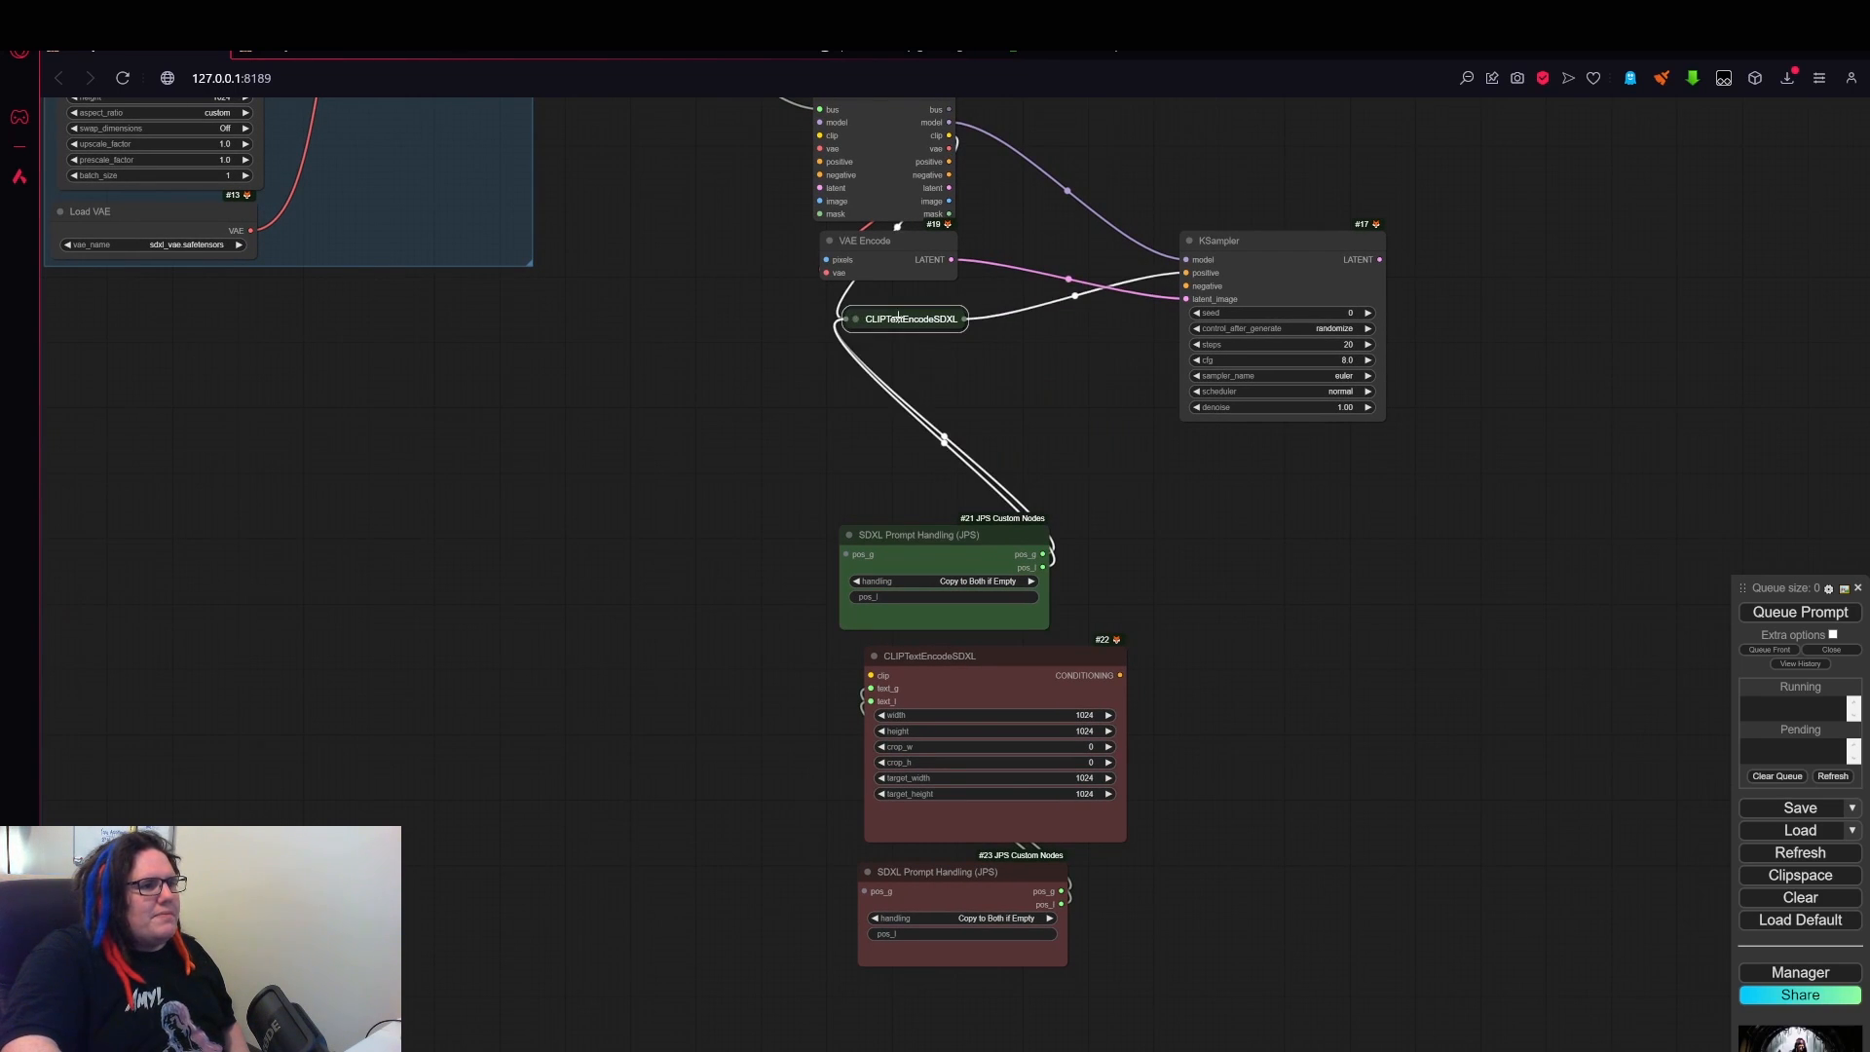
{"action": "left_click_drag", "start_coordinate": [908, 307], "coordinate": [908, 295]}
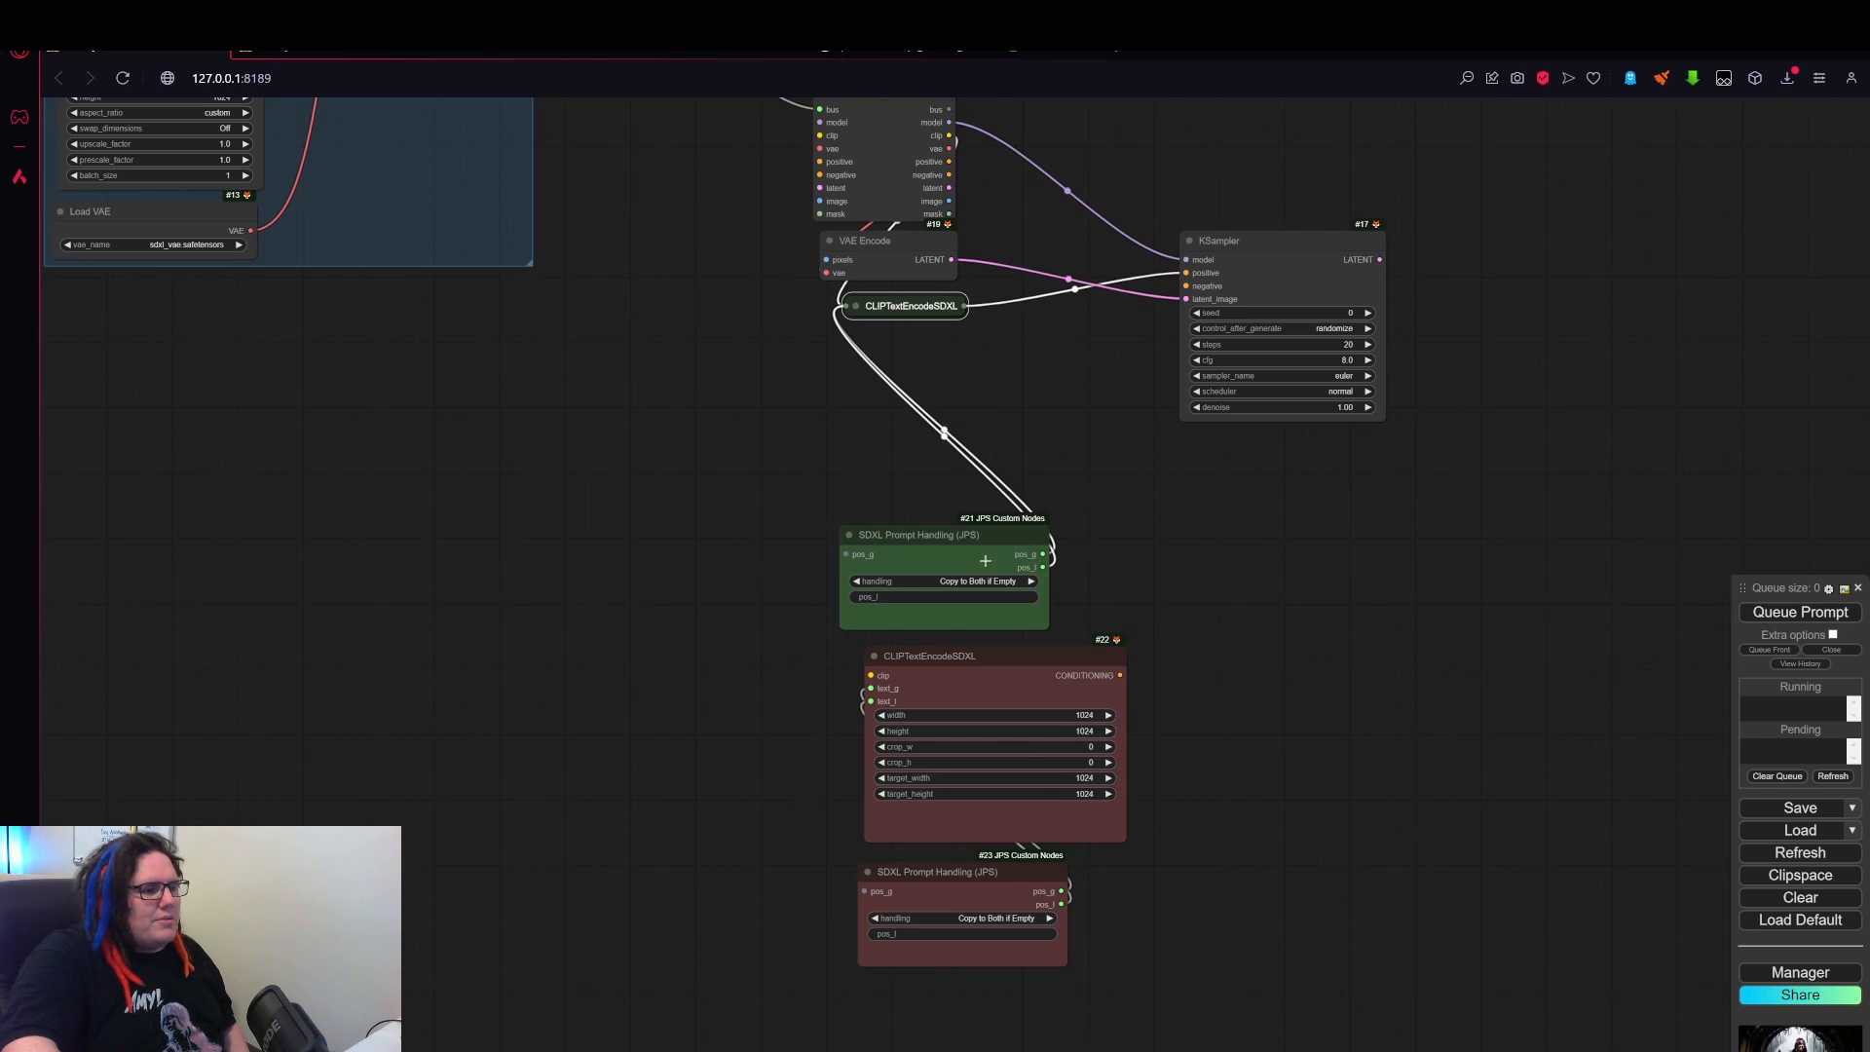
{"action": "left_click_drag", "start_coordinate": [985, 561], "coordinate": [940, 386]}
- Connect the red CLIPTextEncodeSDXL's conditioning output to the KSampler's negative input, and collapse the red encoder
{"action": "left_click", "coordinate": [874, 655]}
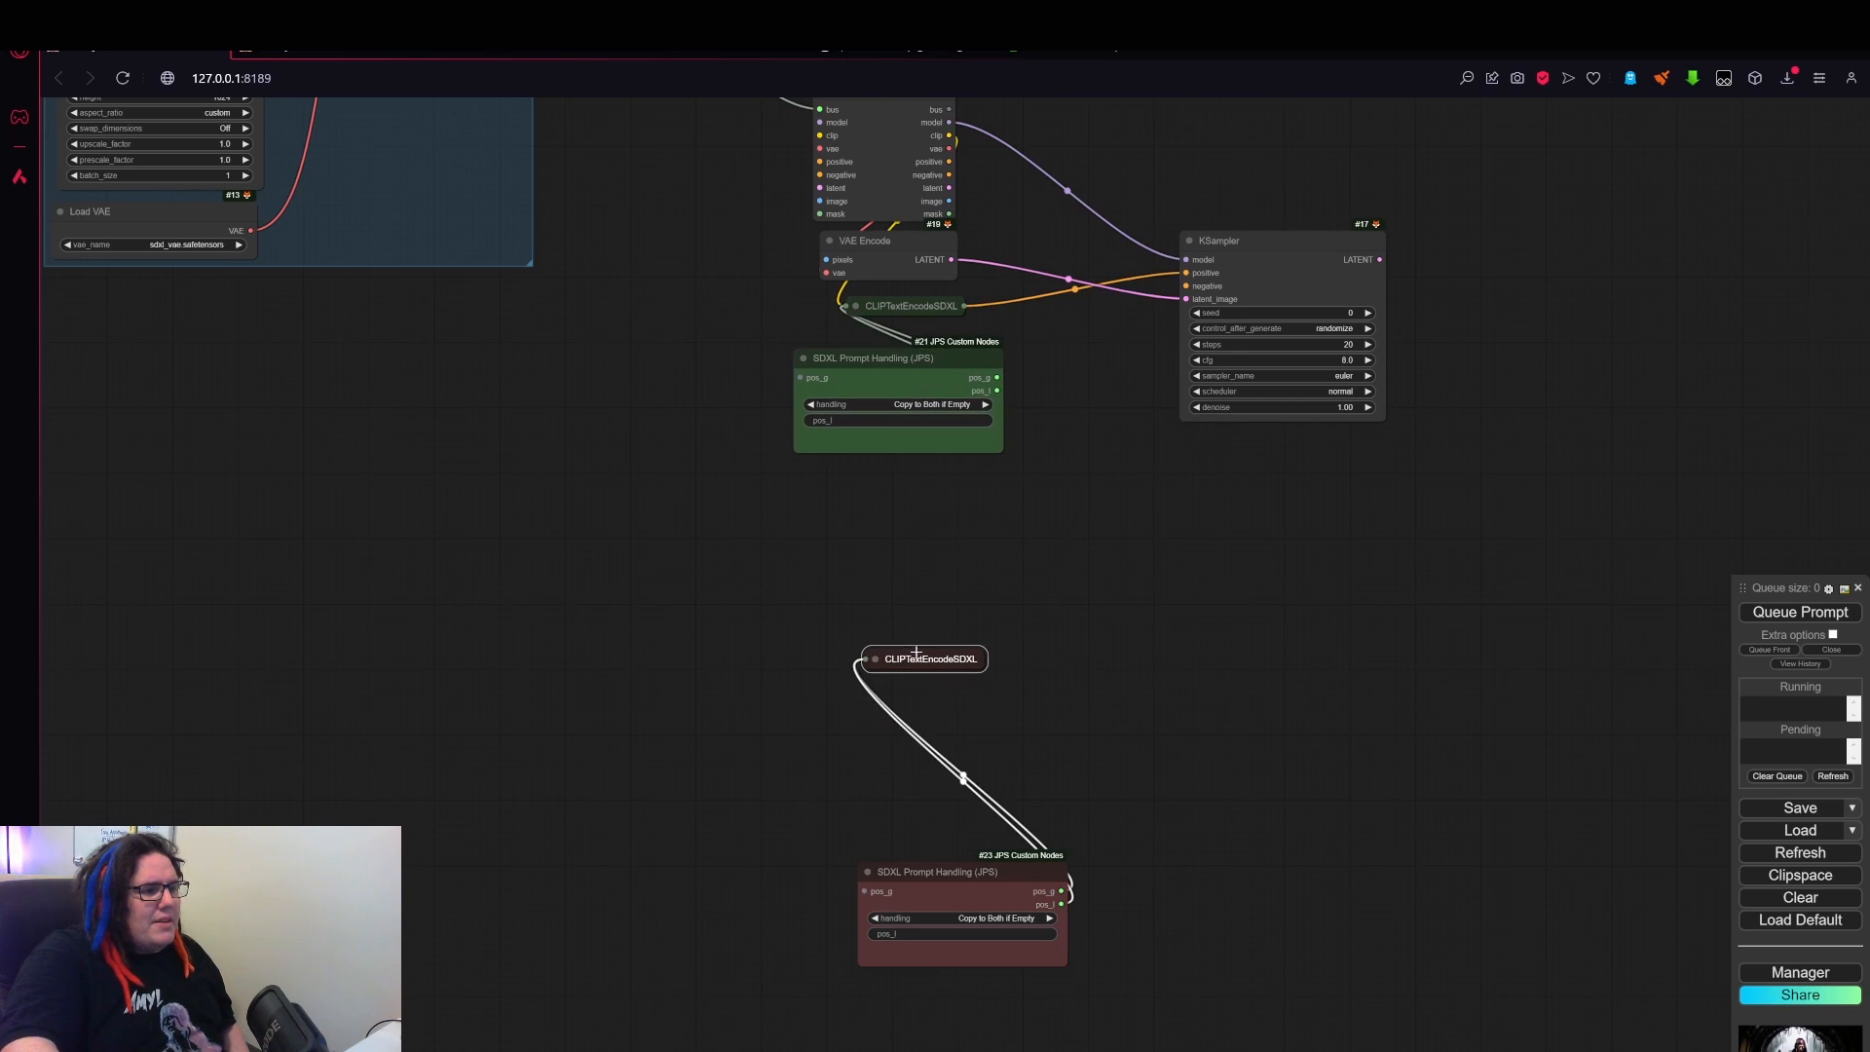
{"action": "left_click", "coordinate": [875, 659]}
{"action": "left_click_drag", "start_coordinate": [1122, 677], "coordinate": [1187, 287]}
{"action": "left_click", "coordinate": [875, 658]}
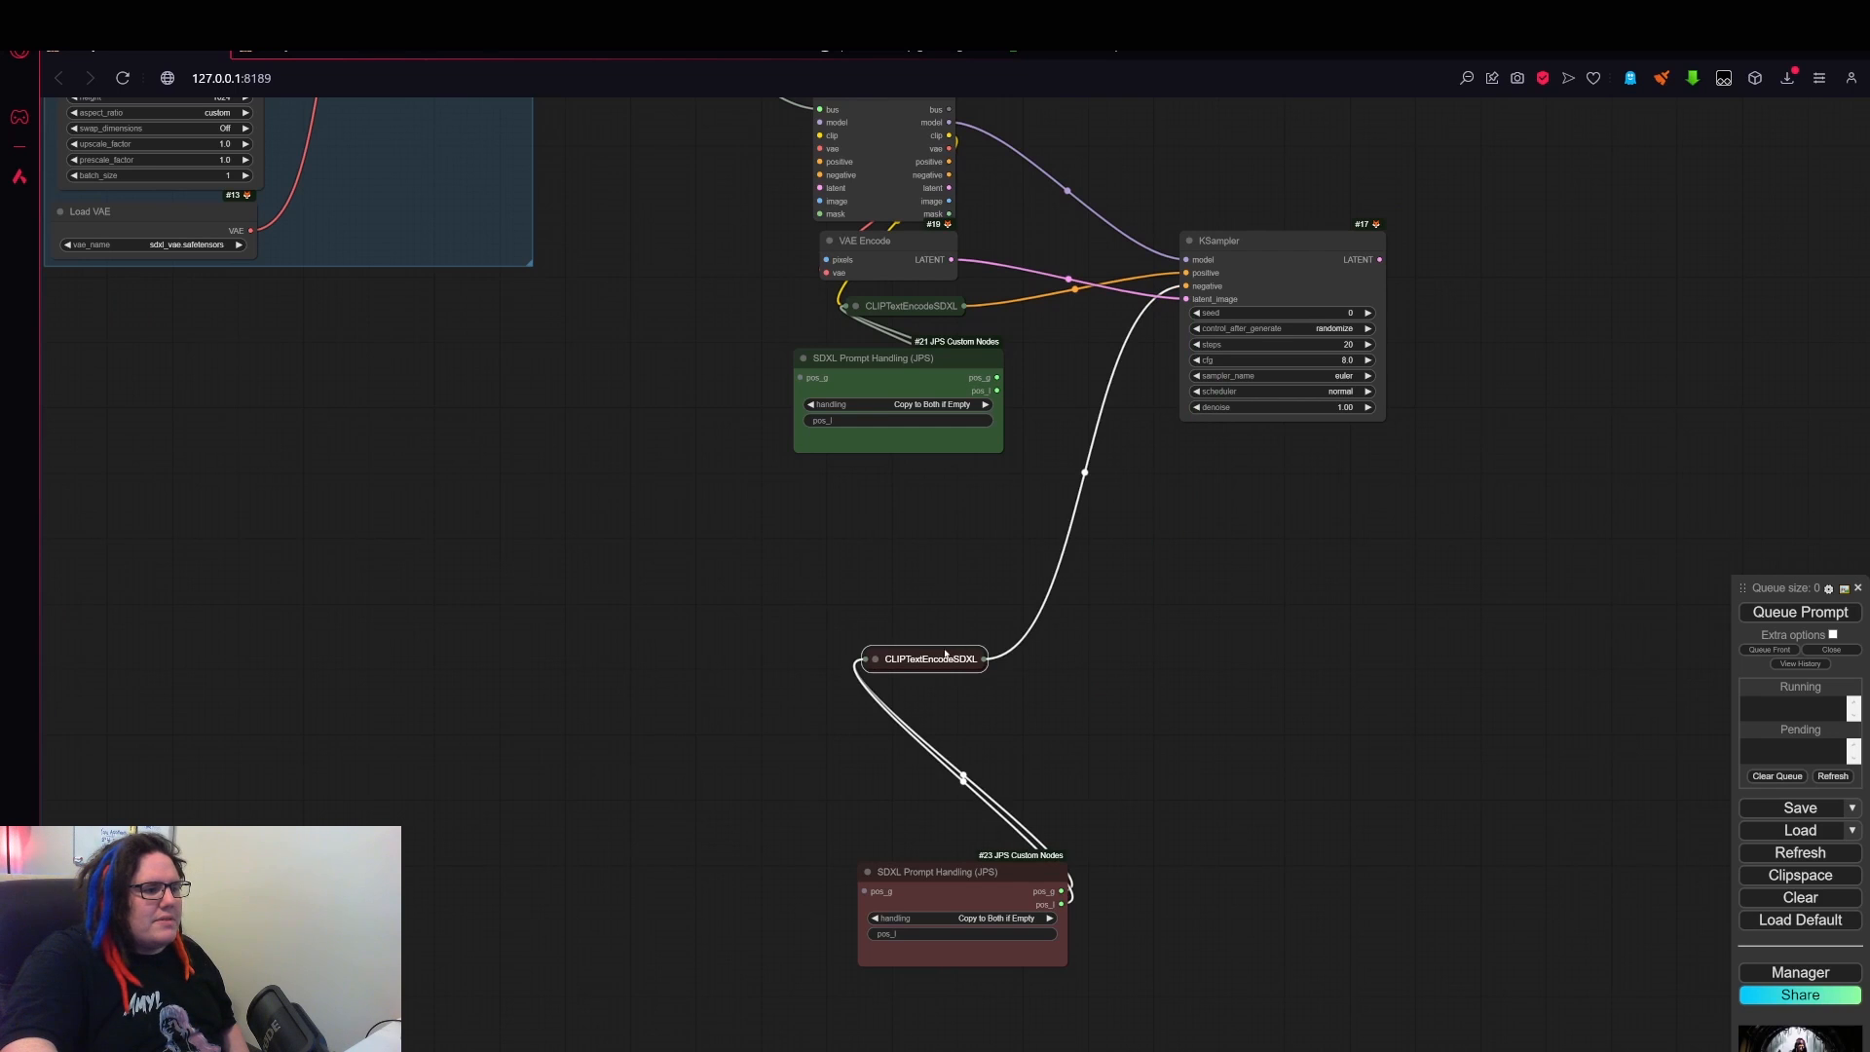
- Connect the Bus Node's clip output to the red CLIPTextEncodeSDXL, and tuck the collapsed encoder under the green one
{"action": "left_click", "coordinate": [875, 658]}
{"action": "left_click_drag", "start_coordinate": [947, 135], "coordinate": [916, 326]}
{"action": "left_click", "coordinate": [860, 658]}
{"action": "left_click", "coordinate": [876, 656]}
- Move the red SDXL Prompt Handling node up so it sits beneath the green one
{"action": "left_click_drag", "start_coordinate": [966, 889], "coordinate": [903, 483]}
{"action": "scroll", "coordinate": [862, 477], "scroll_direction": "up", "scroll_amount": 5}
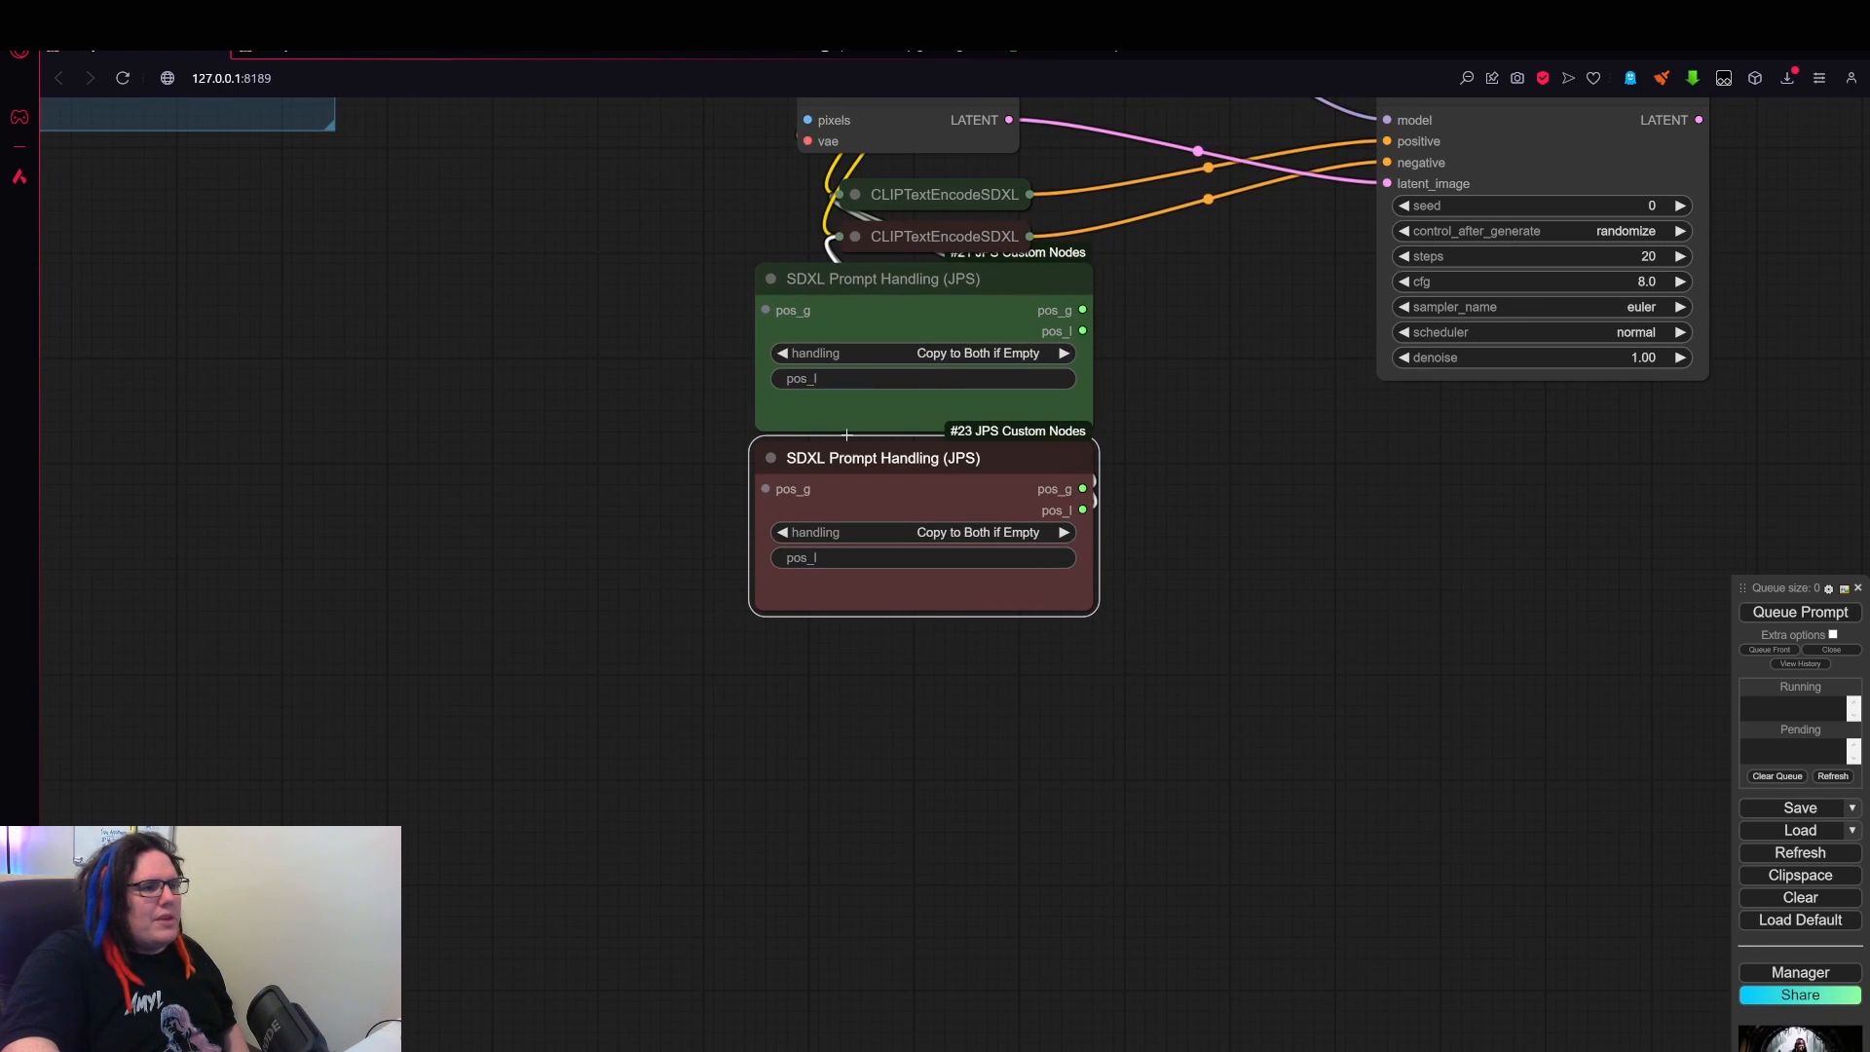
{"action": "scroll", "coordinate": [1178, 668], "scroll_direction": "down", "scroll_amount": 3}
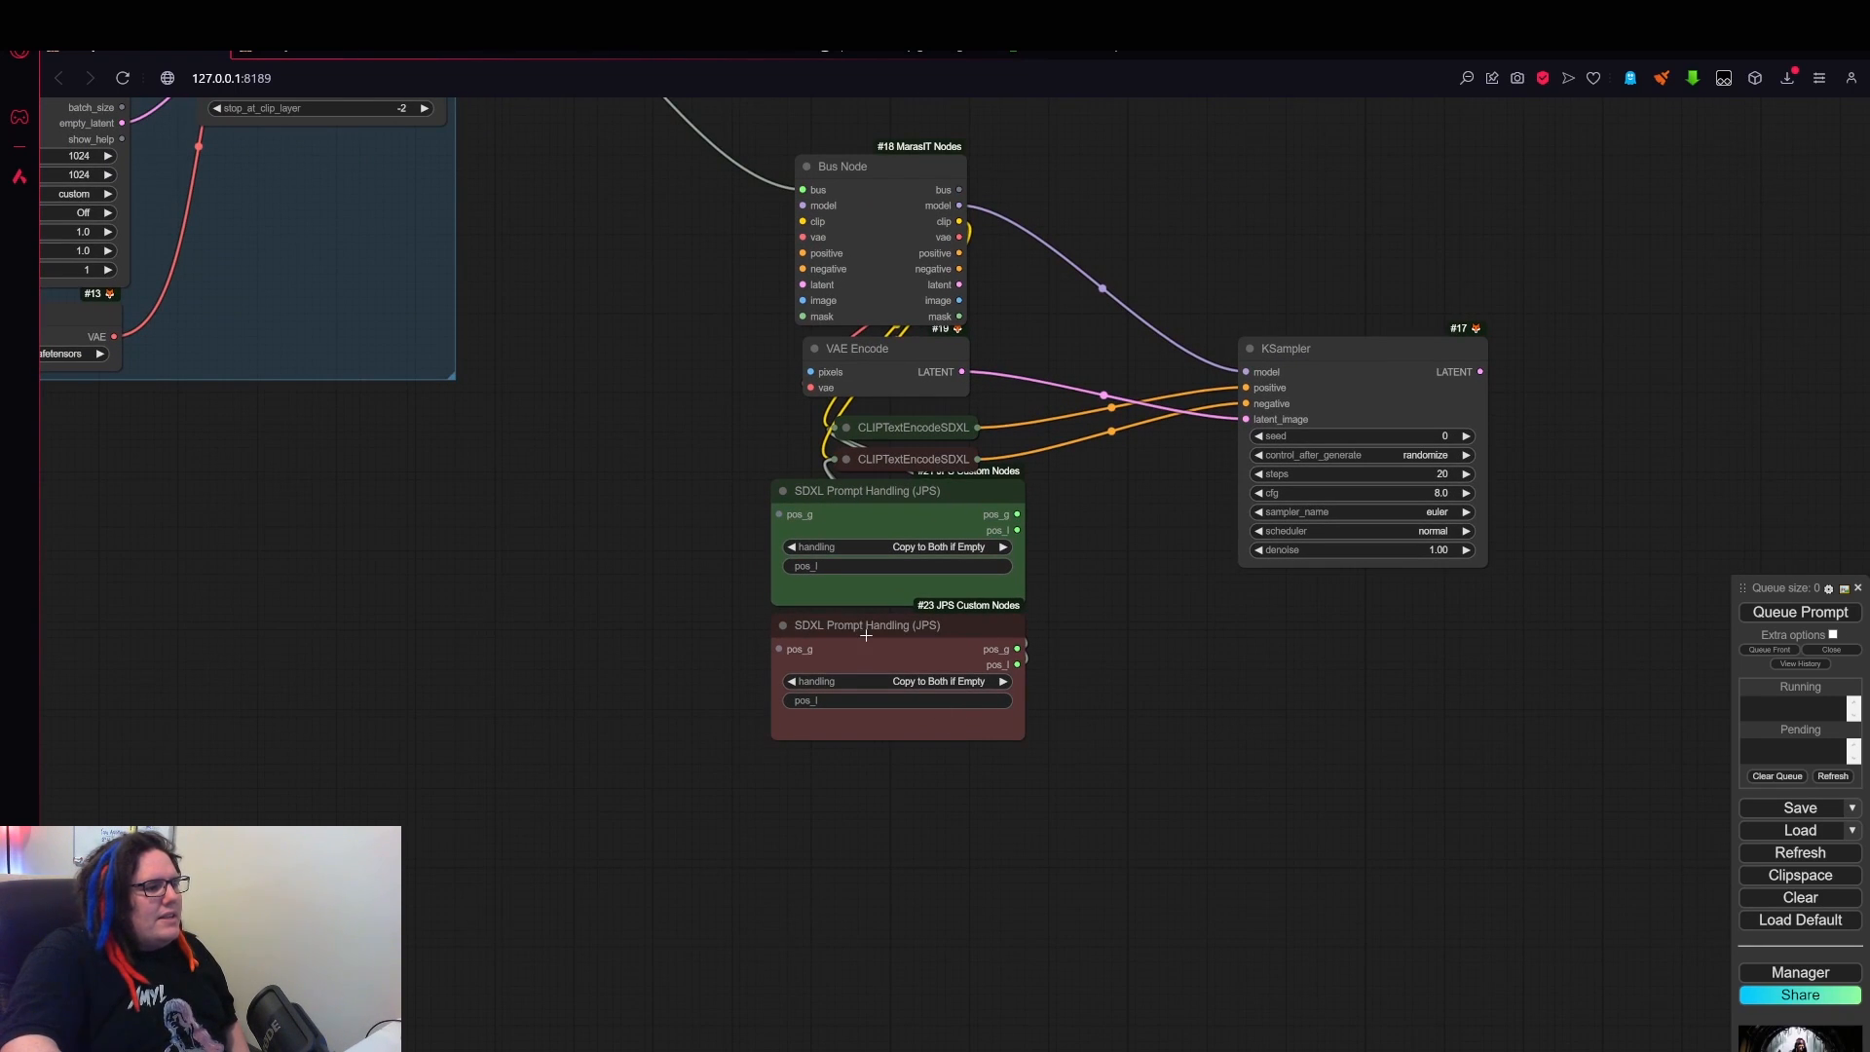
{"action": "left_click_drag", "start_coordinate": [867, 633], "coordinate": [882, 641]}
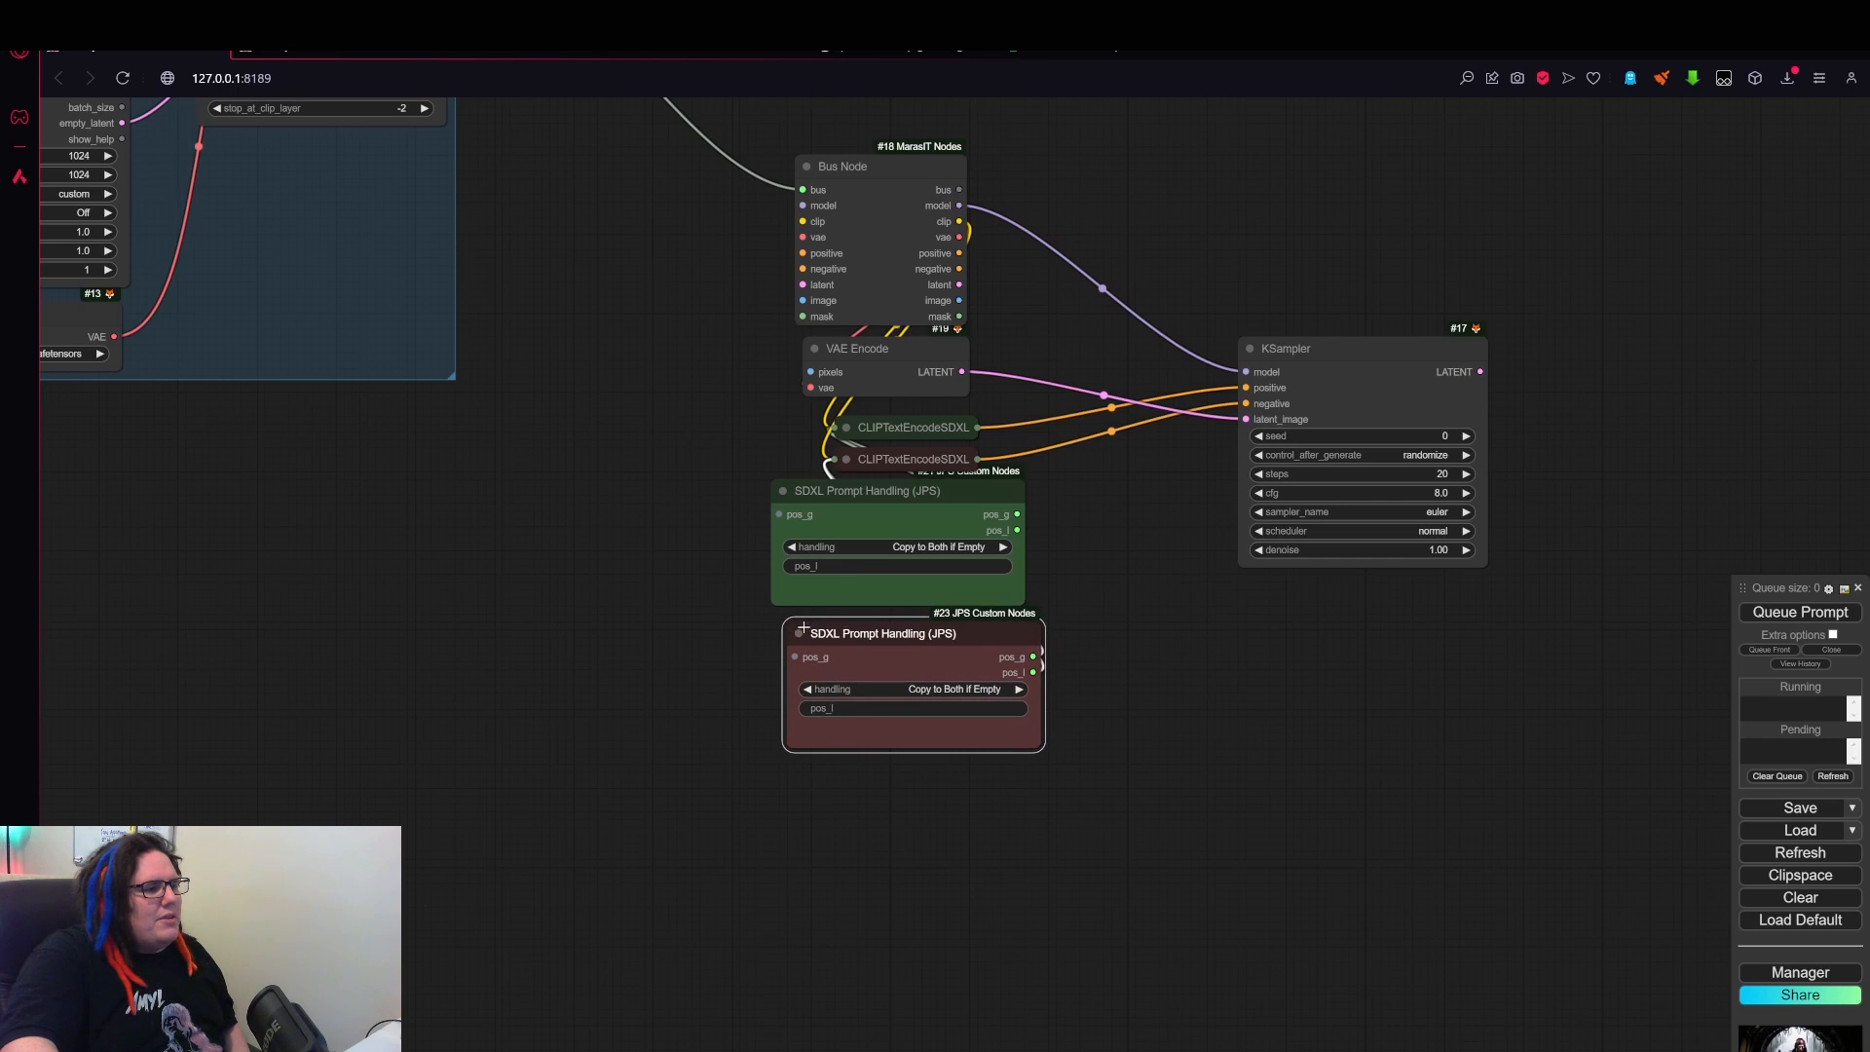
- Align the green and red SDXL Prompt Handling nodes under the collapsed encoders, and move the KSampler closer to them
{"action": "left_click_drag", "start_coordinate": [839, 490], "coordinate": [903, 491]}
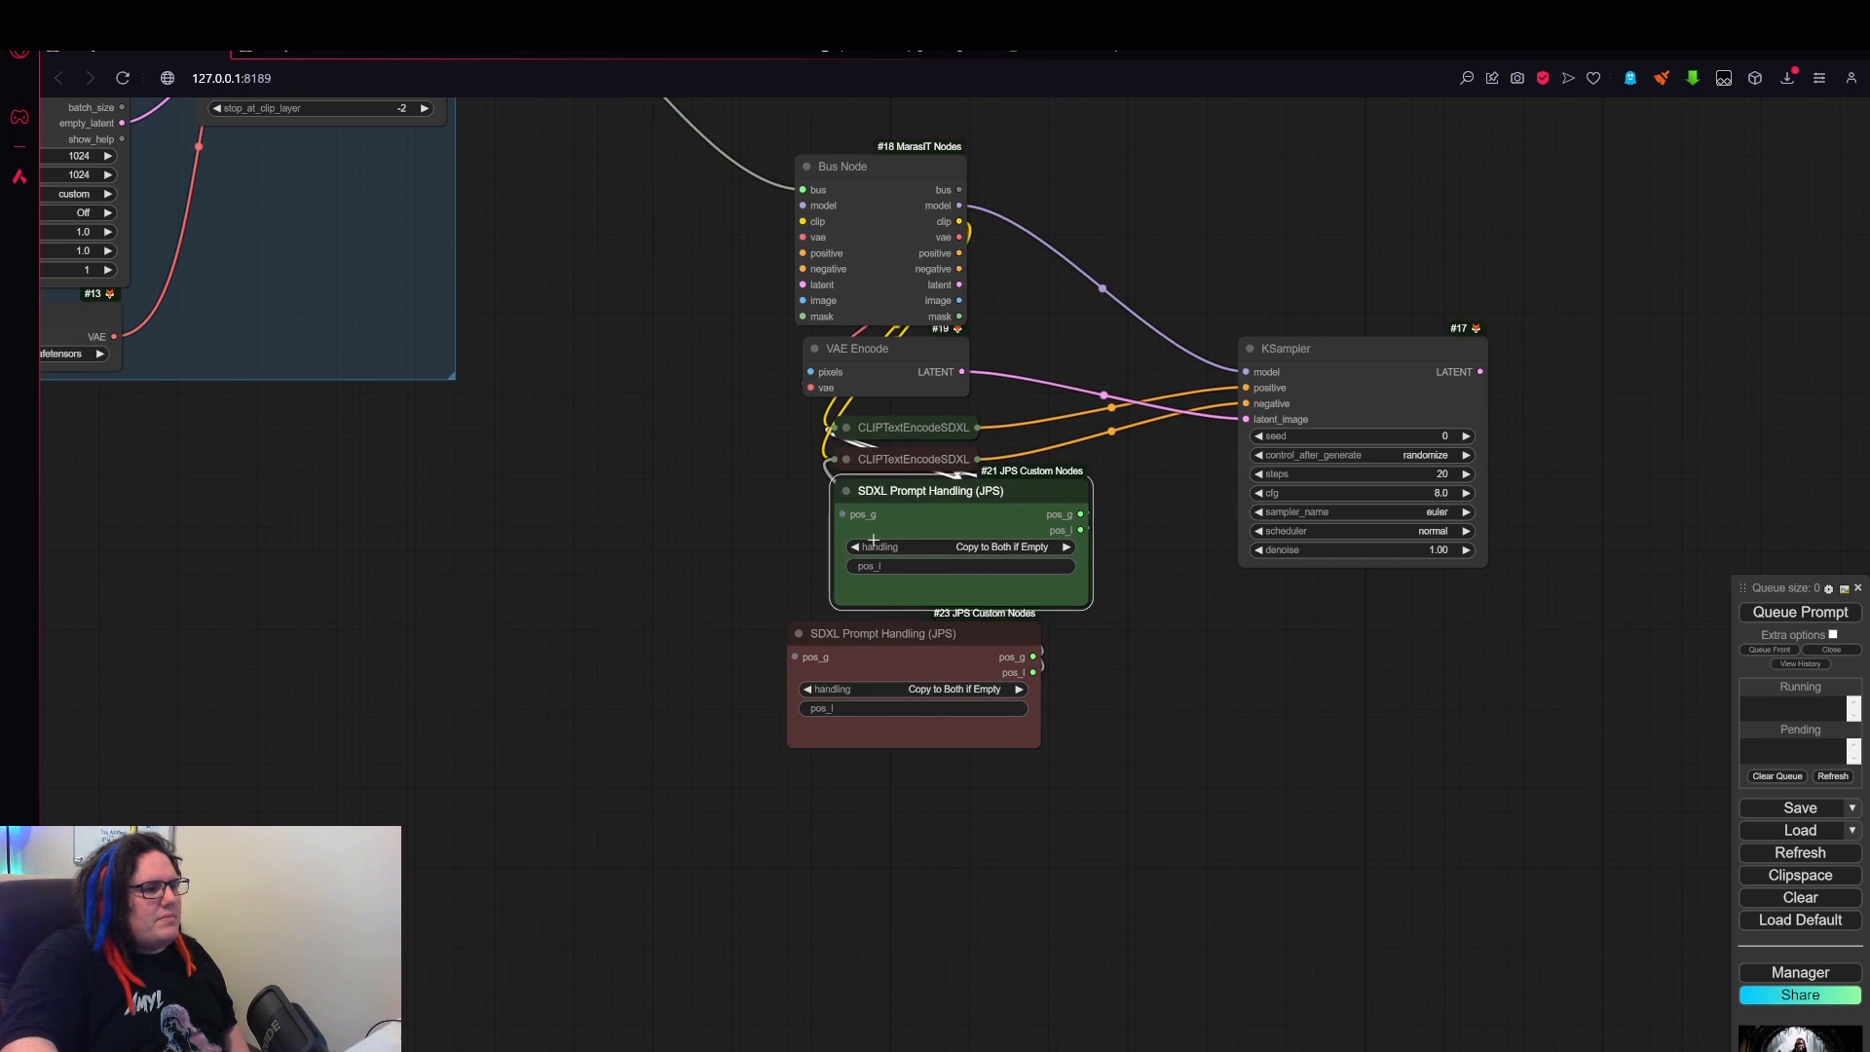
{"action": "left_click_drag", "start_coordinate": [909, 638], "coordinate": [951, 631]}
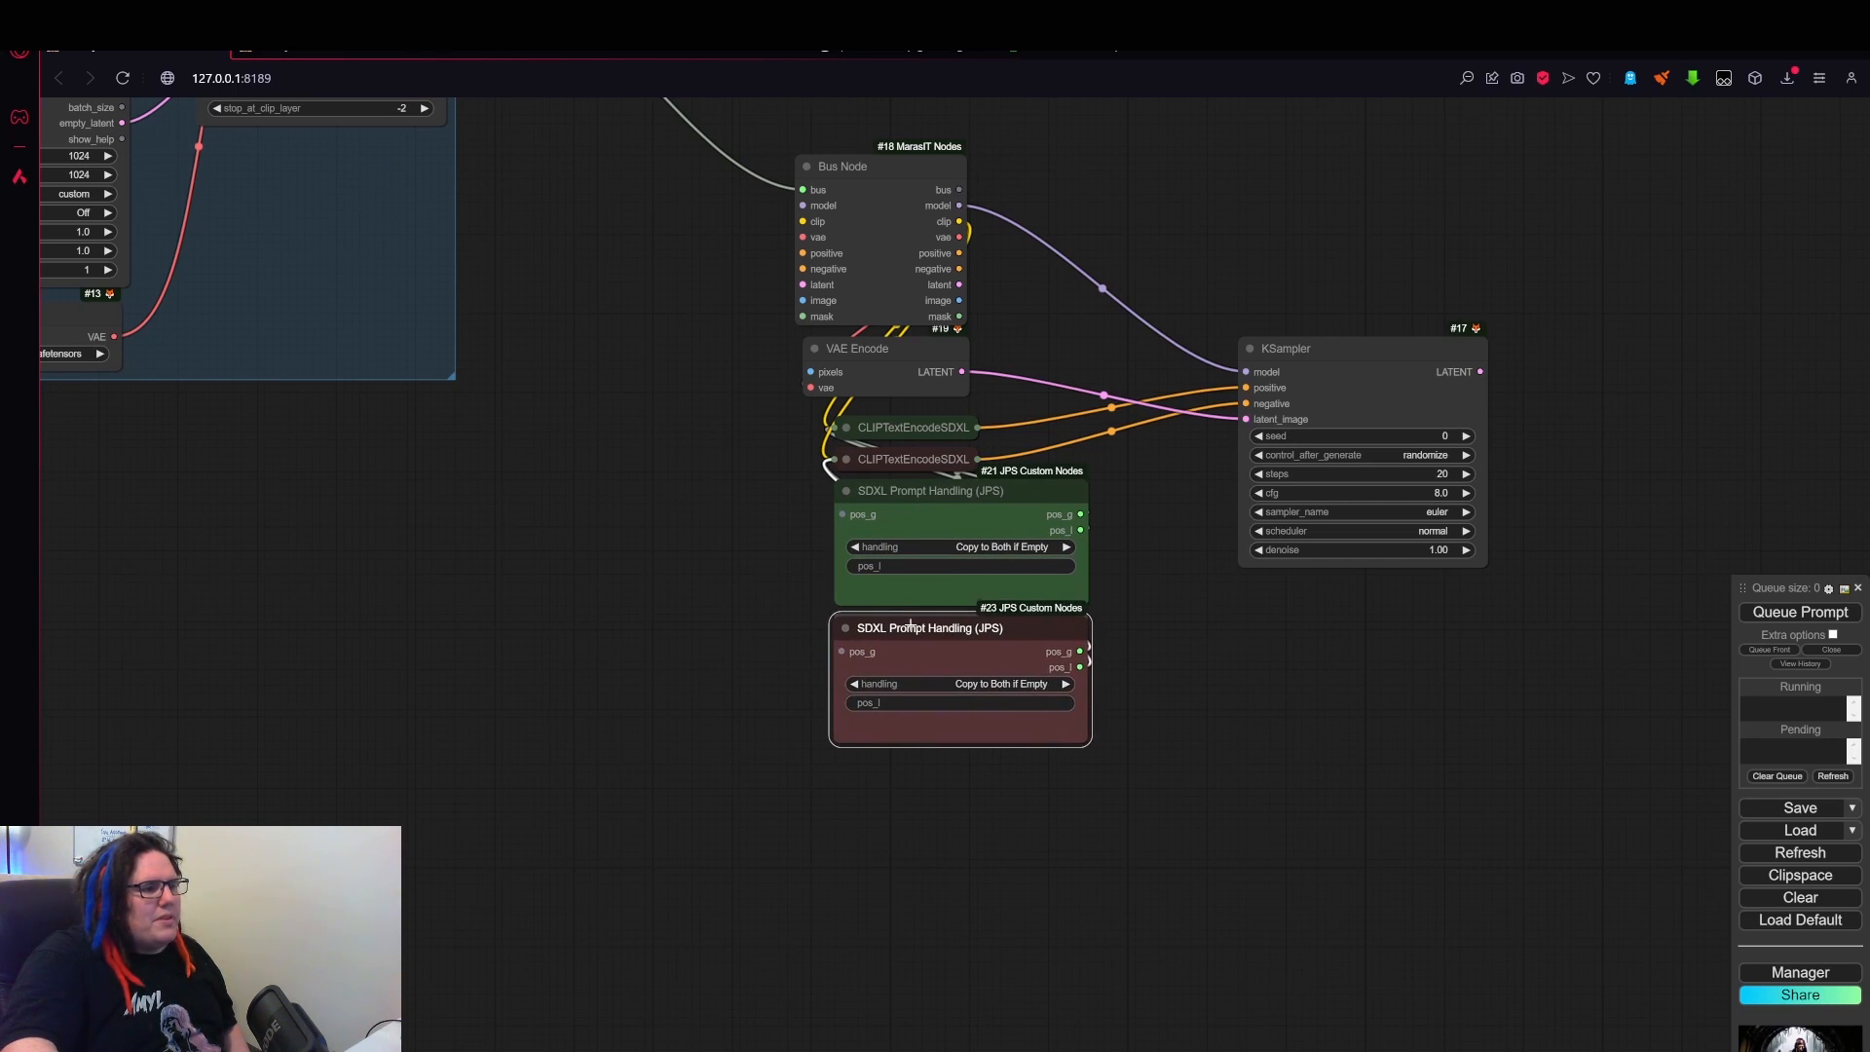
{"action": "scroll", "coordinate": [1354, 700], "scroll_direction": "down", "scroll_amount": 2}
{"action": "left_click_drag", "start_coordinate": [1354, 700], "coordinate": [1163, 783]}
{"action": "left_click_drag", "start_coordinate": [1160, 484], "coordinate": [1073, 487]}
{"action": "scroll", "coordinate": [1076, 574], "scroll_direction": "down", "scroll_amount": 3}
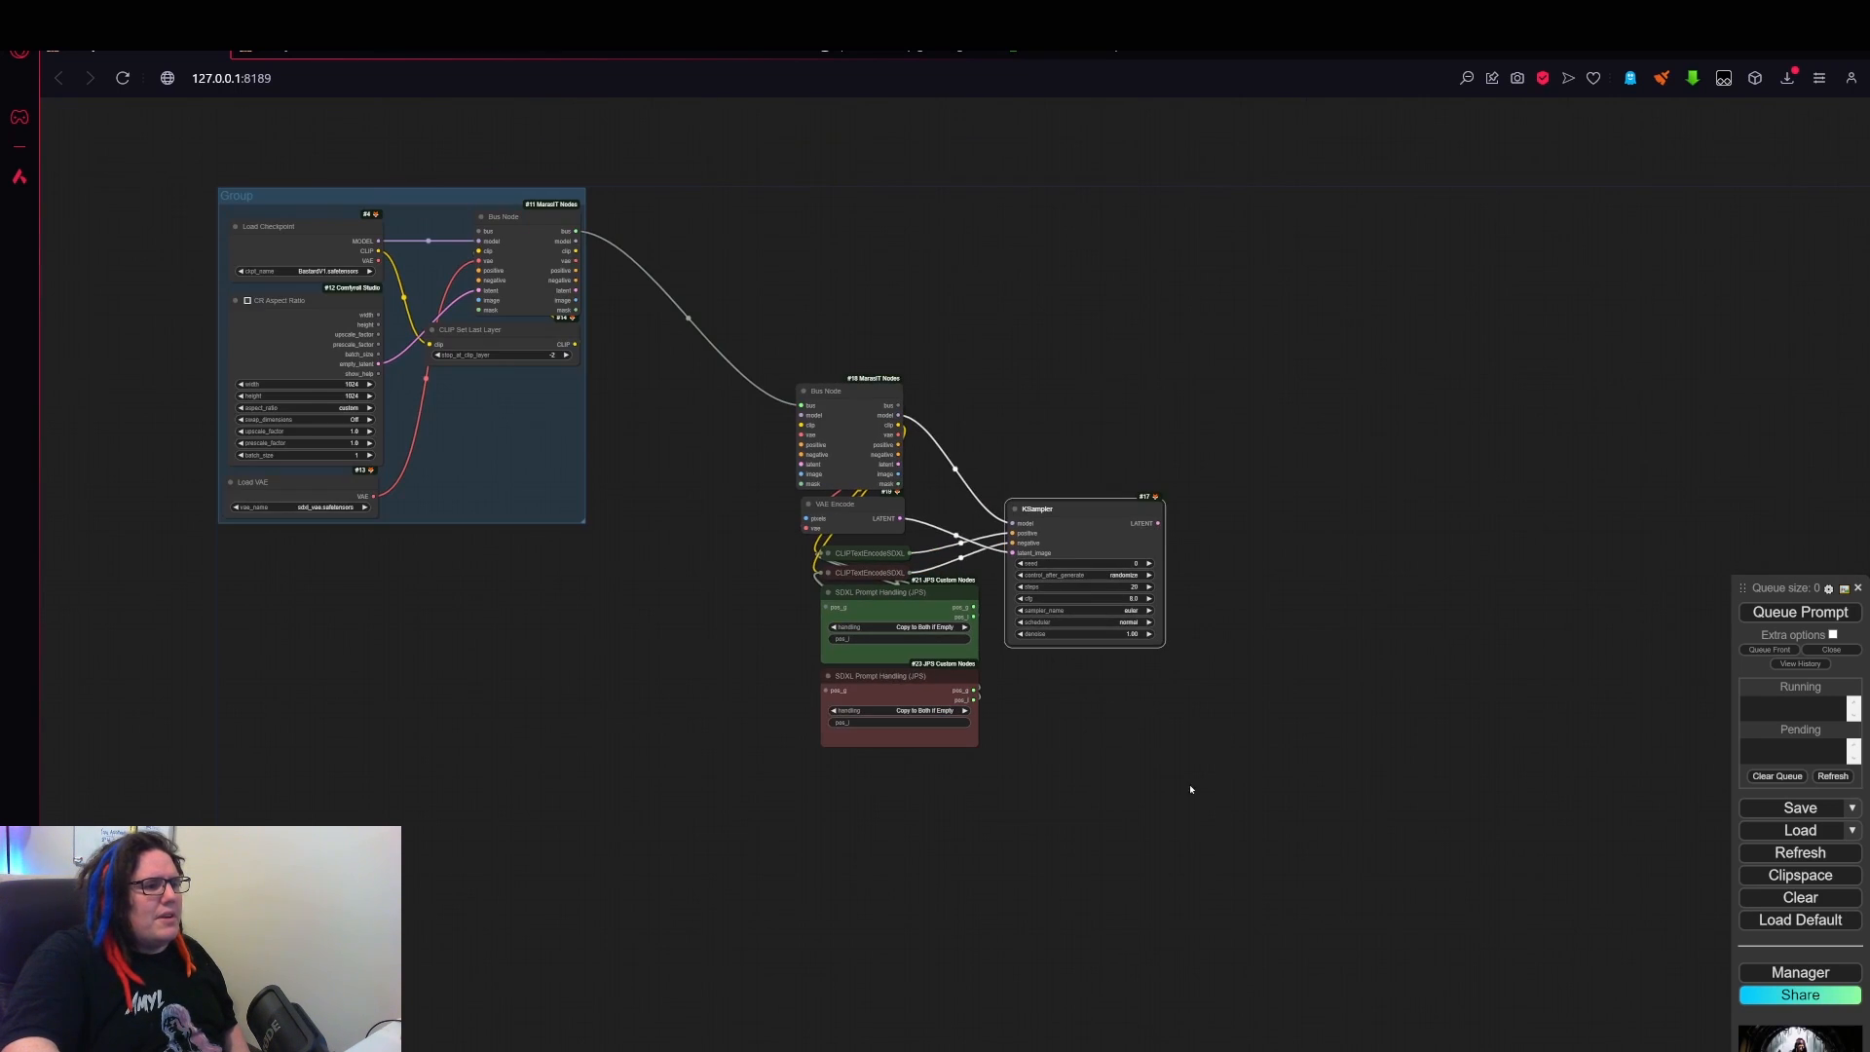
{"action": "left_click_drag", "start_coordinate": [1292, 596], "coordinate": [1183, 541]}
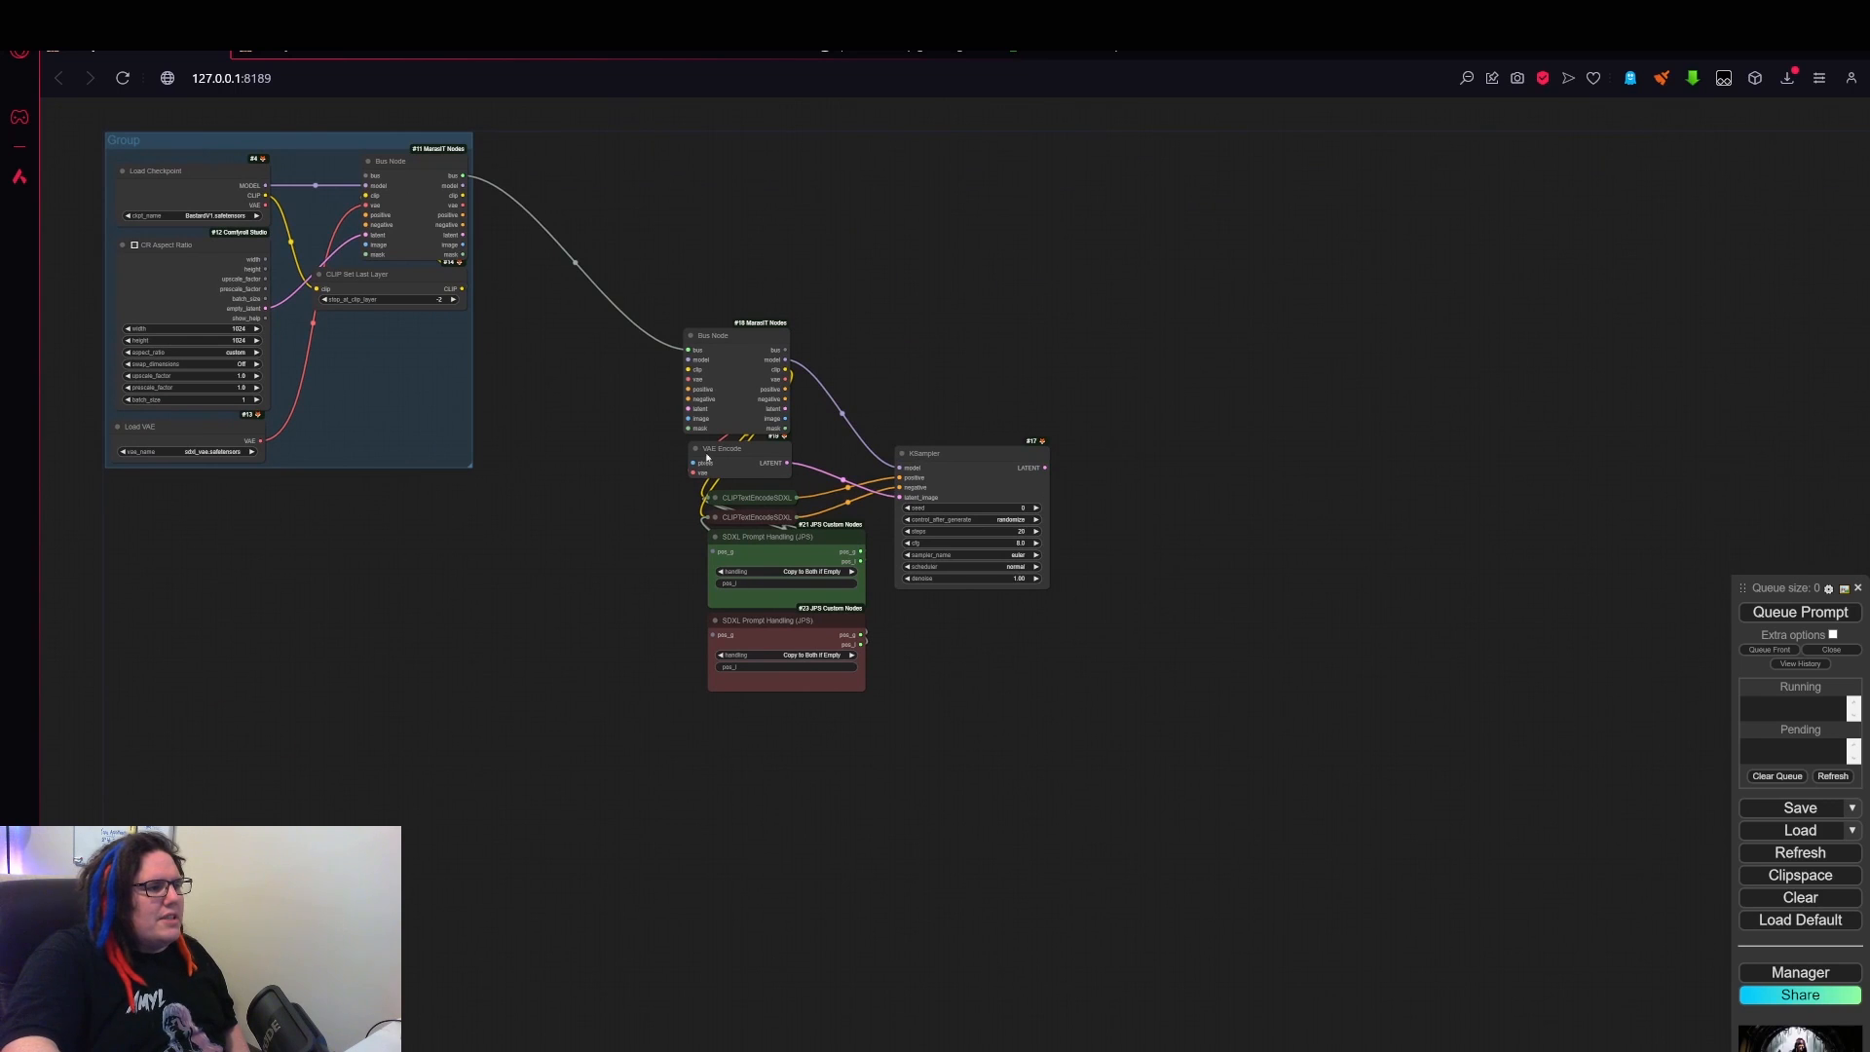
- Add a VAE Decode node from the KSampler's LATENT output, and connect the Bus Node's vae output to it
{"action": "scroll", "coordinate": [1078, 459], "scroll_direction": "up", "scroll_amount": 4}
{"action": "left_click_drag", "start_coordinate": [1034, 470], "coordinate": [1151, 484]}
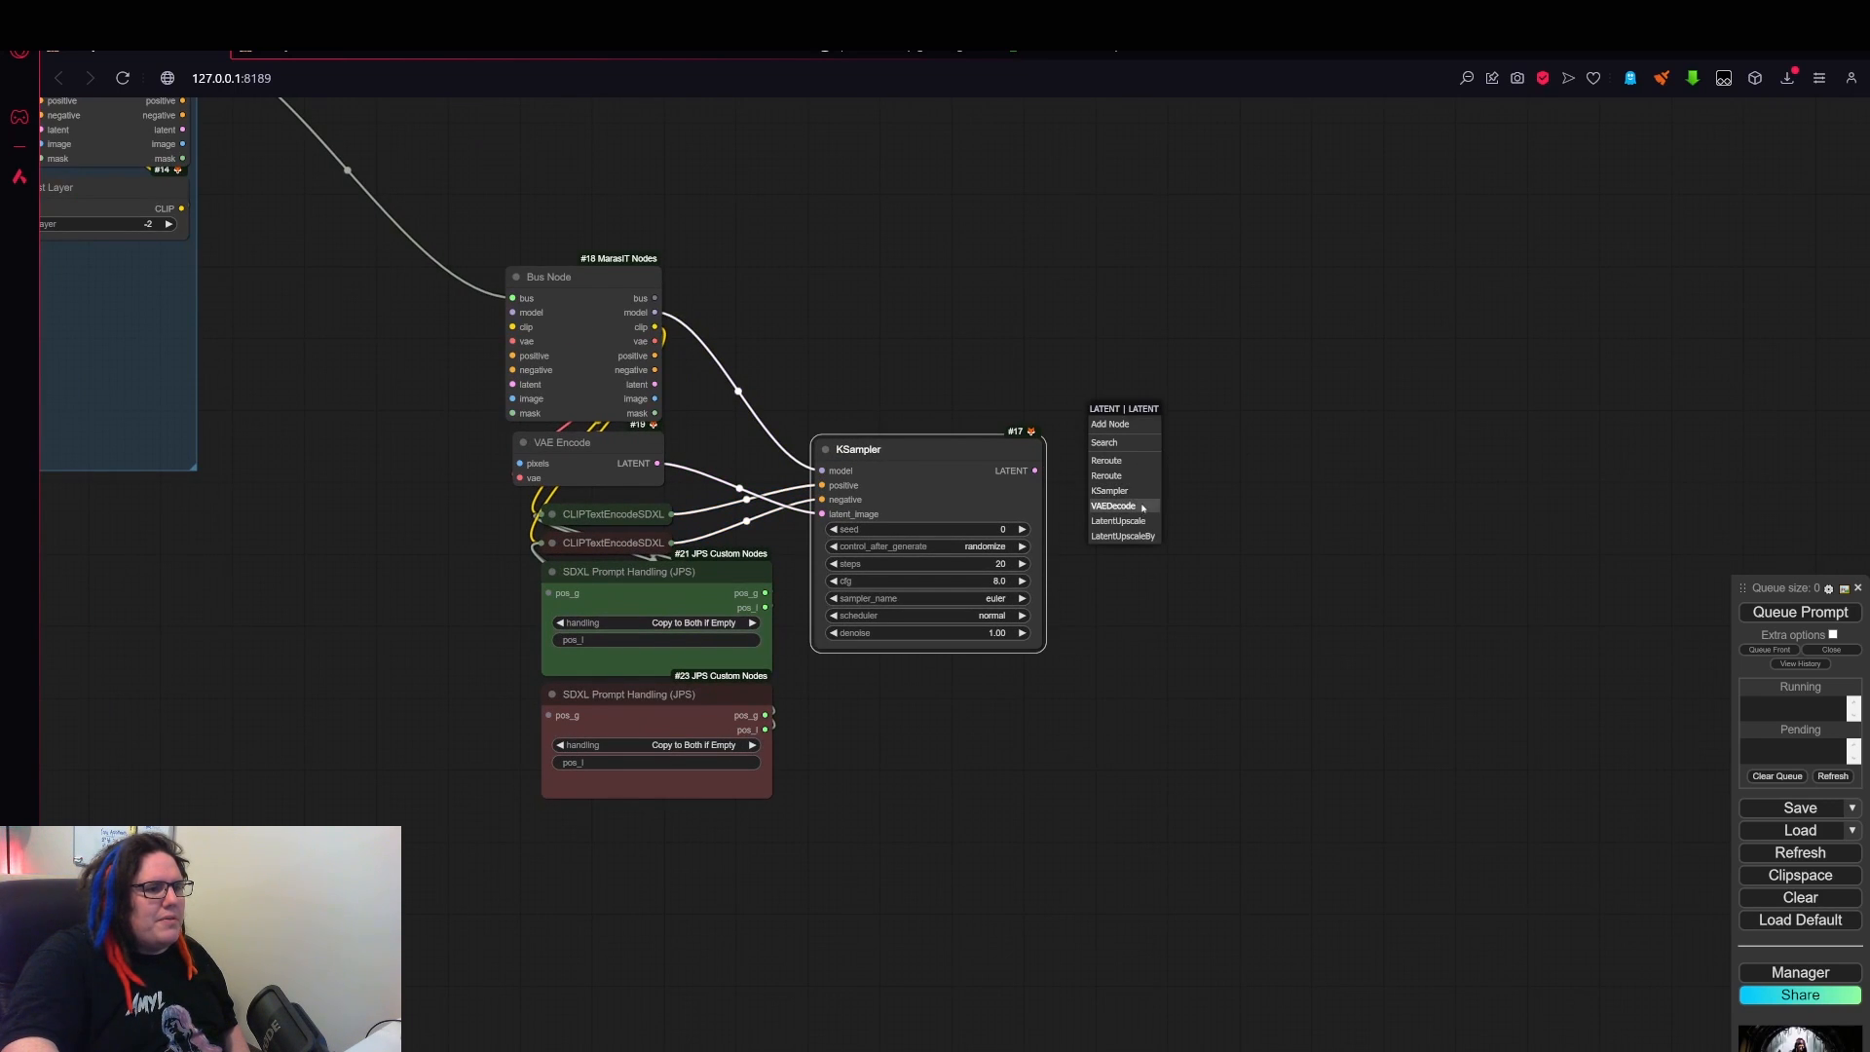
{"action": "left_click", "coordinate": [1116, 505]}
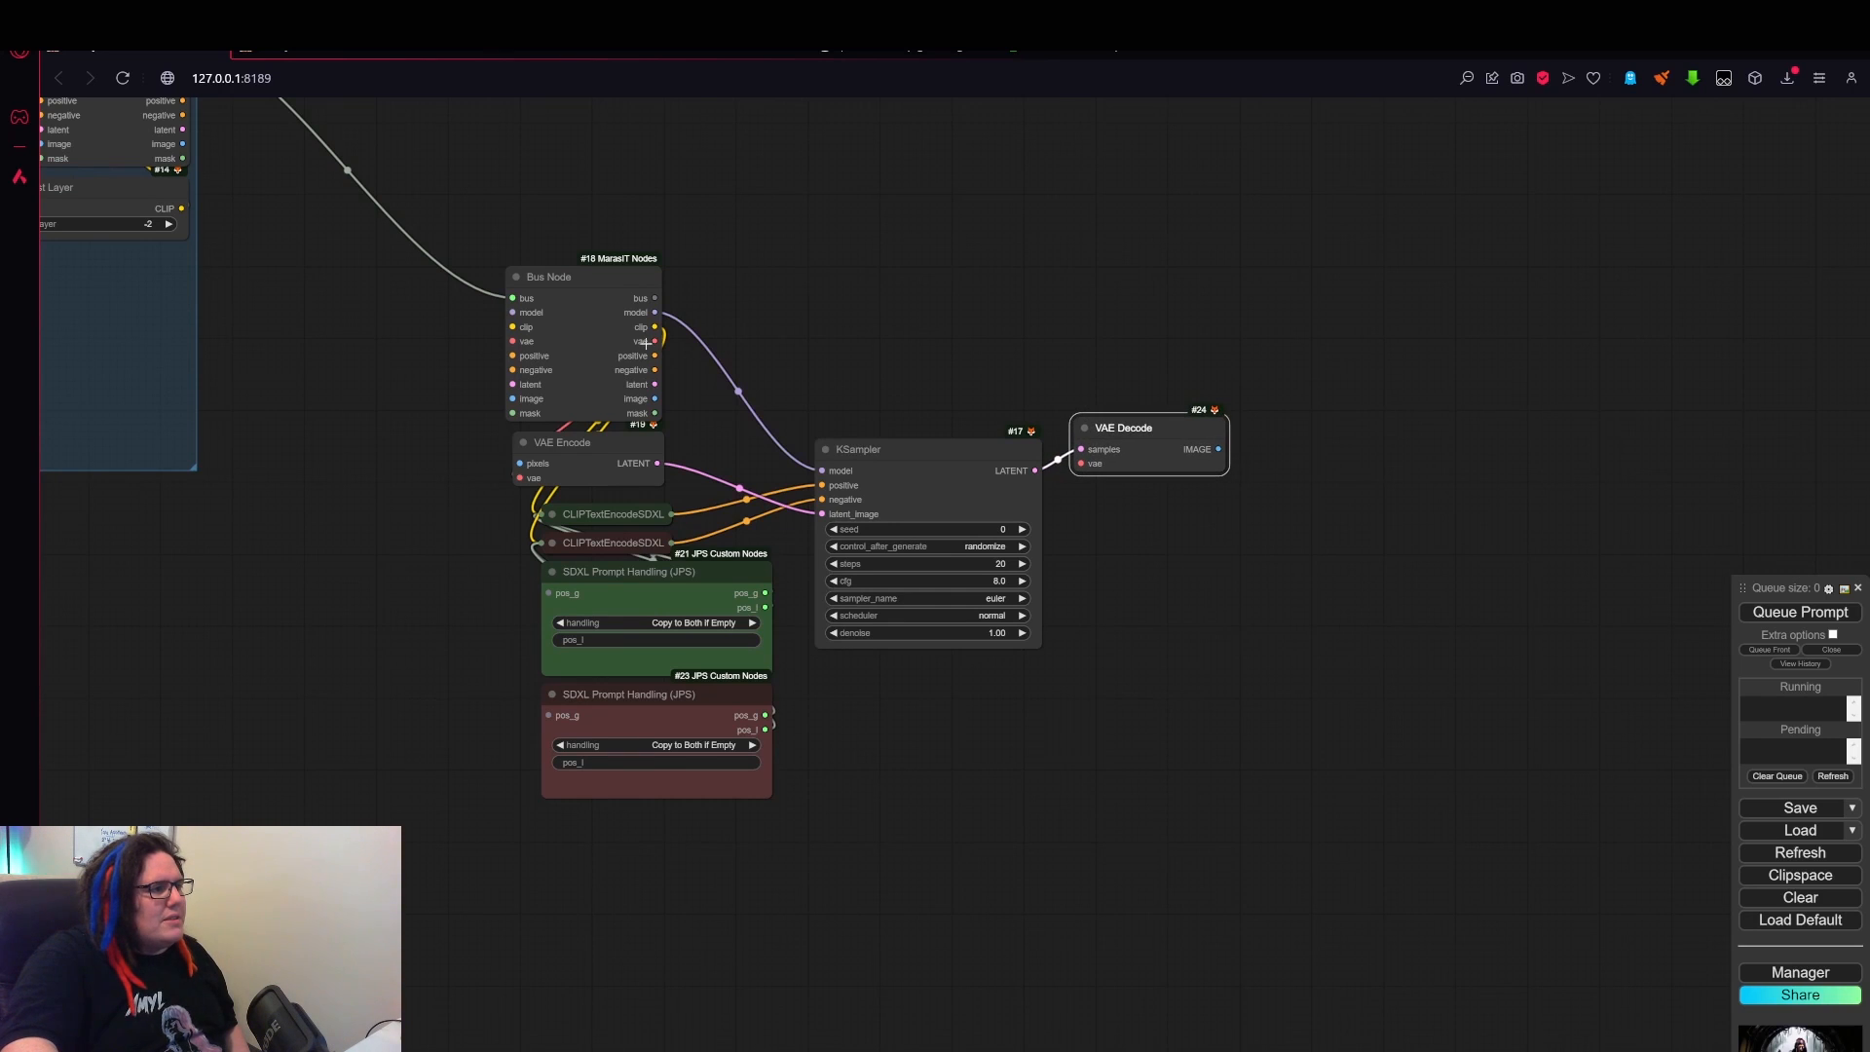
{"action": "left_click_drag", "start_coordinate": [655, 341], "coordinate": [1103, 535]}
- Add a Preview Image node from the VAE Decode's IMAGE output, and enlarge it directly beneath VAE Decode
{"action": "left_click", "coordinate": [1147, 674]}
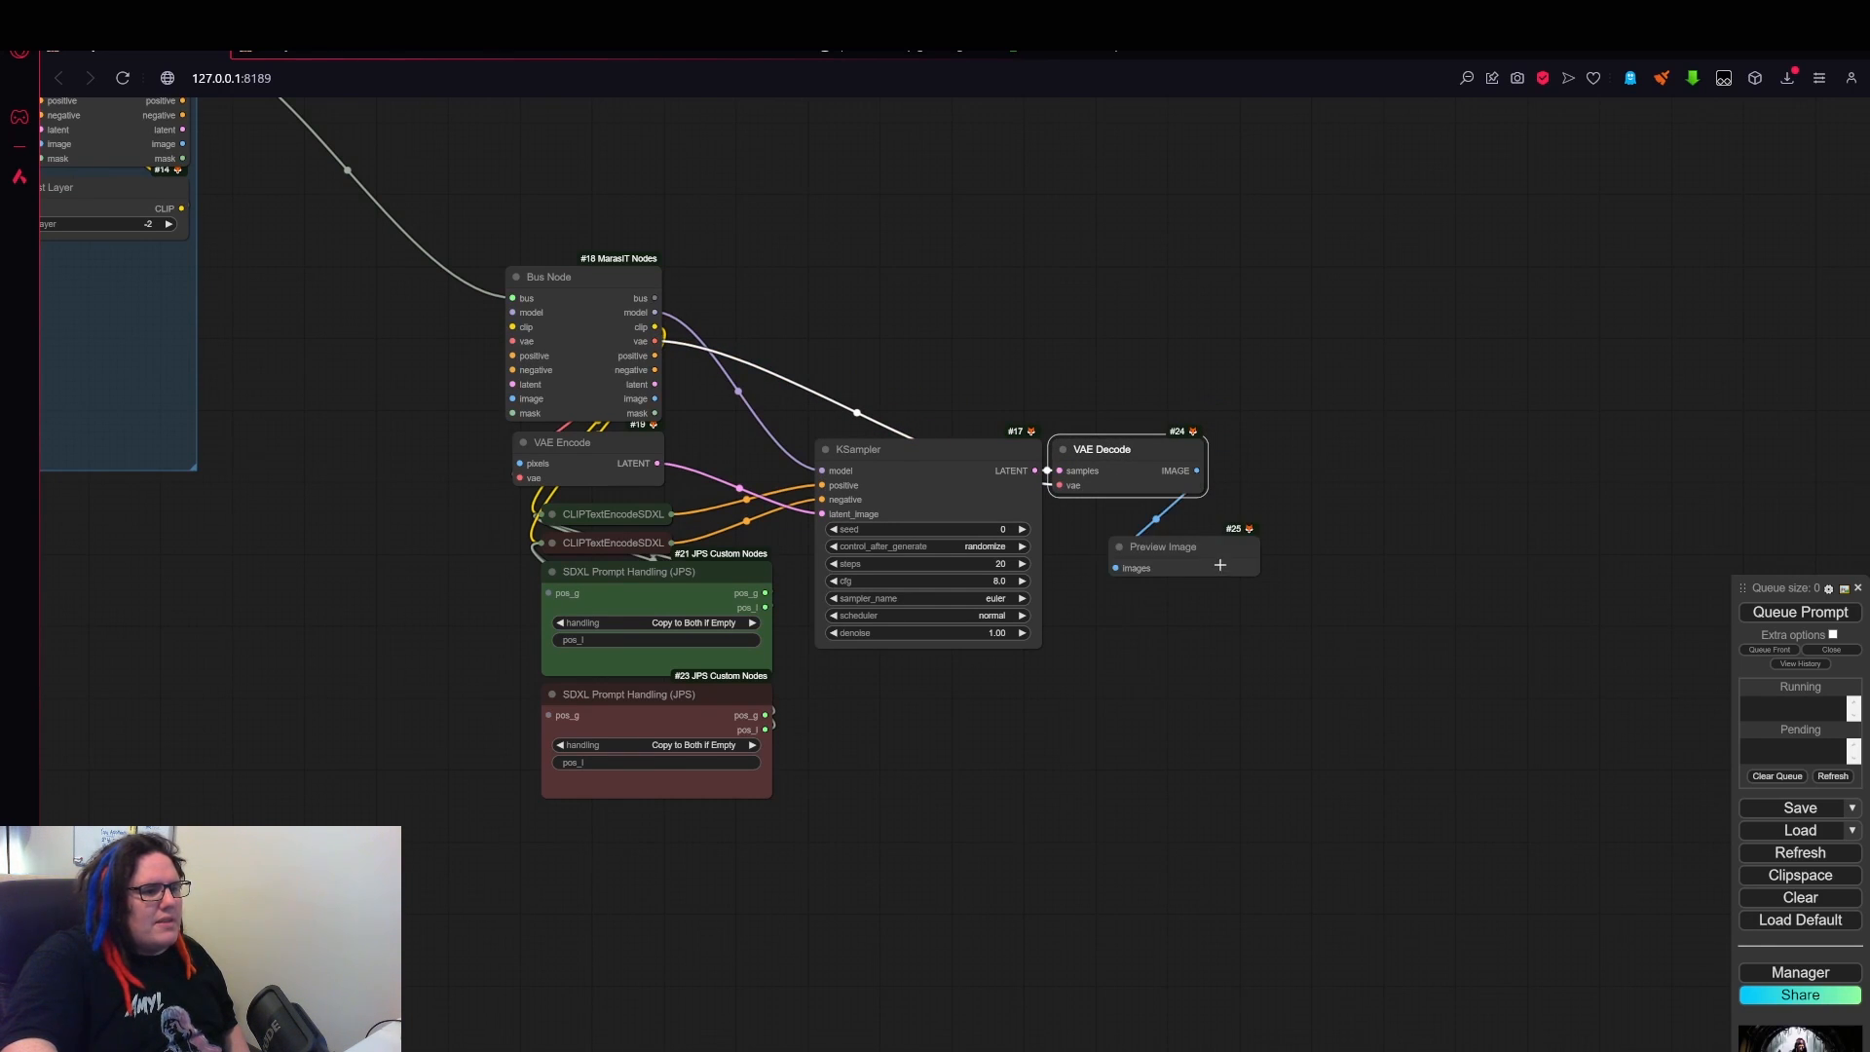
{"action": "scroll", "coordinate": [1192, 541], "scroll_direction": "down", "scroll_amount": 3}
{"action": "left_click_drag", "start_coordinate": [1203, 547], "coordinate": [1360, 746]}
- Create a group around the second Bus Node, VAE Encode, prompt nodes, KSampler, VAE Decode and Preview Image
{"action": "left_click_drag", "start_coordinate": [1095, 638], "coordinate": [1449, 835]}
{"action": "right_click", "coordinate": [1442, 733]}
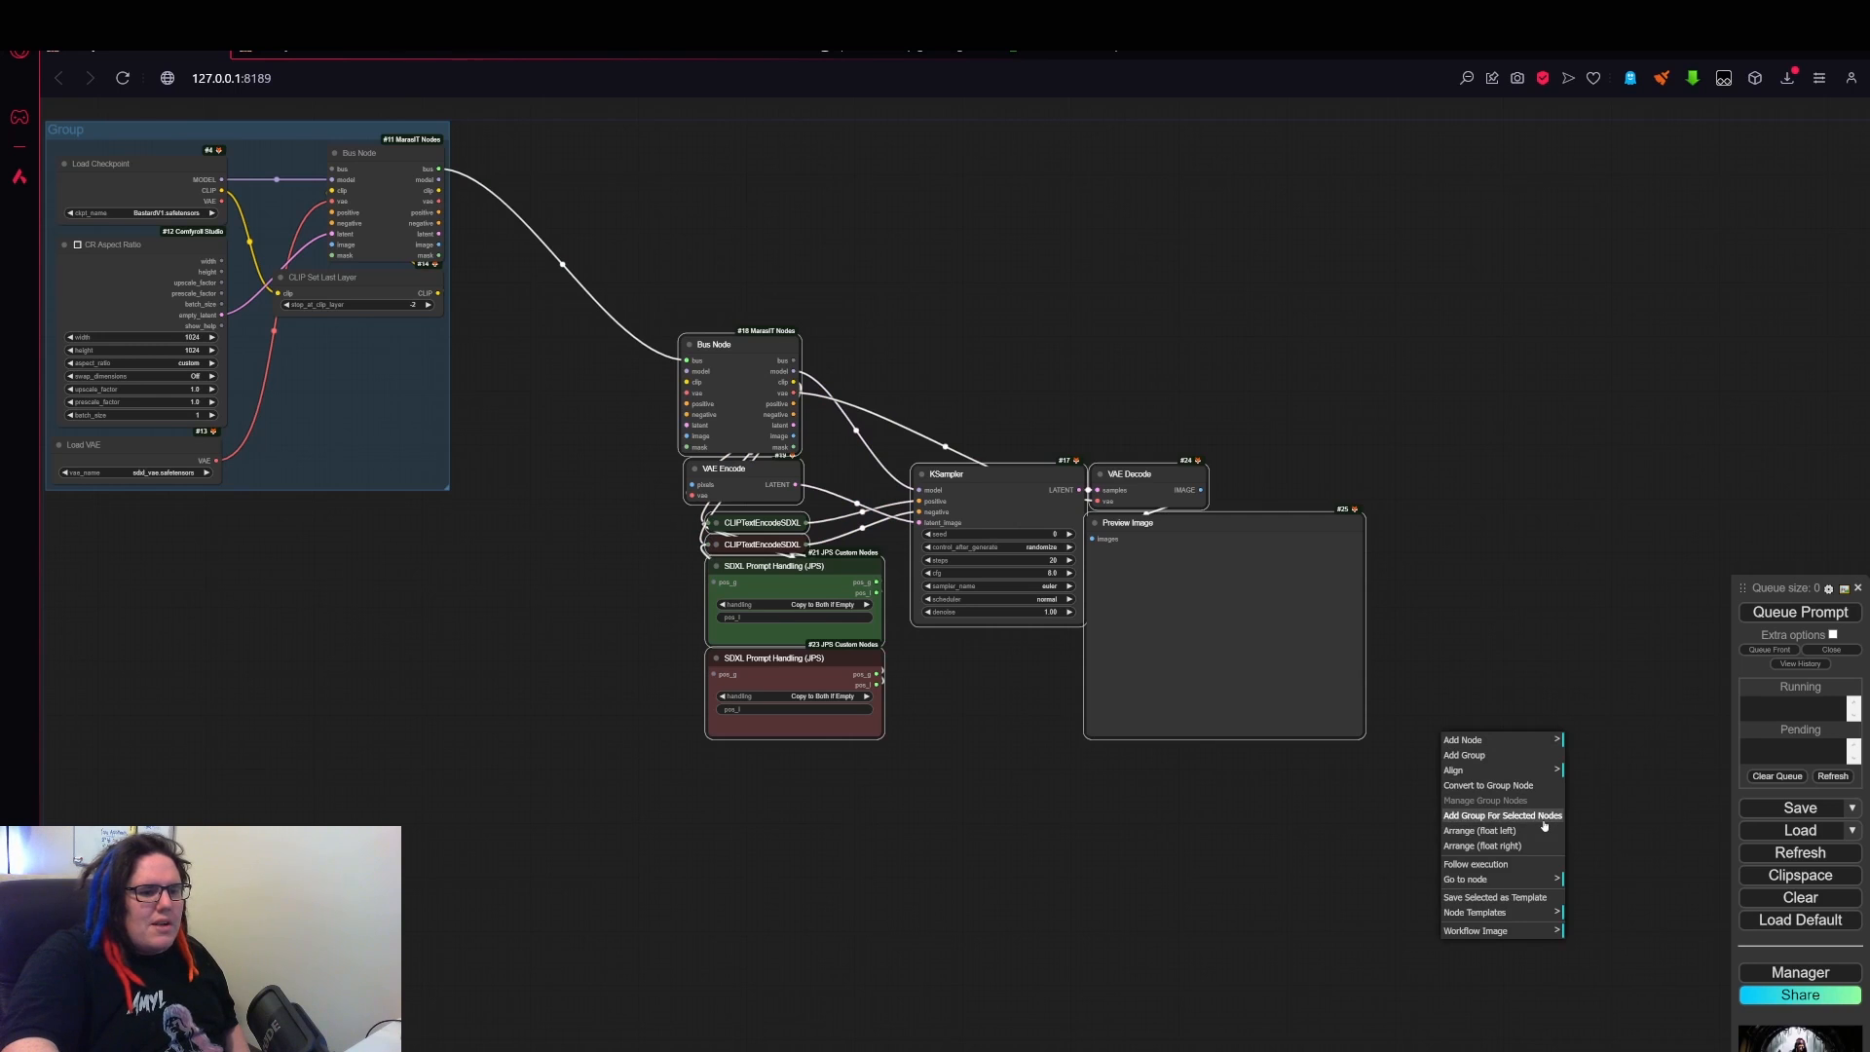
{"action": "left_click", "coordinate": [1536, 815]}
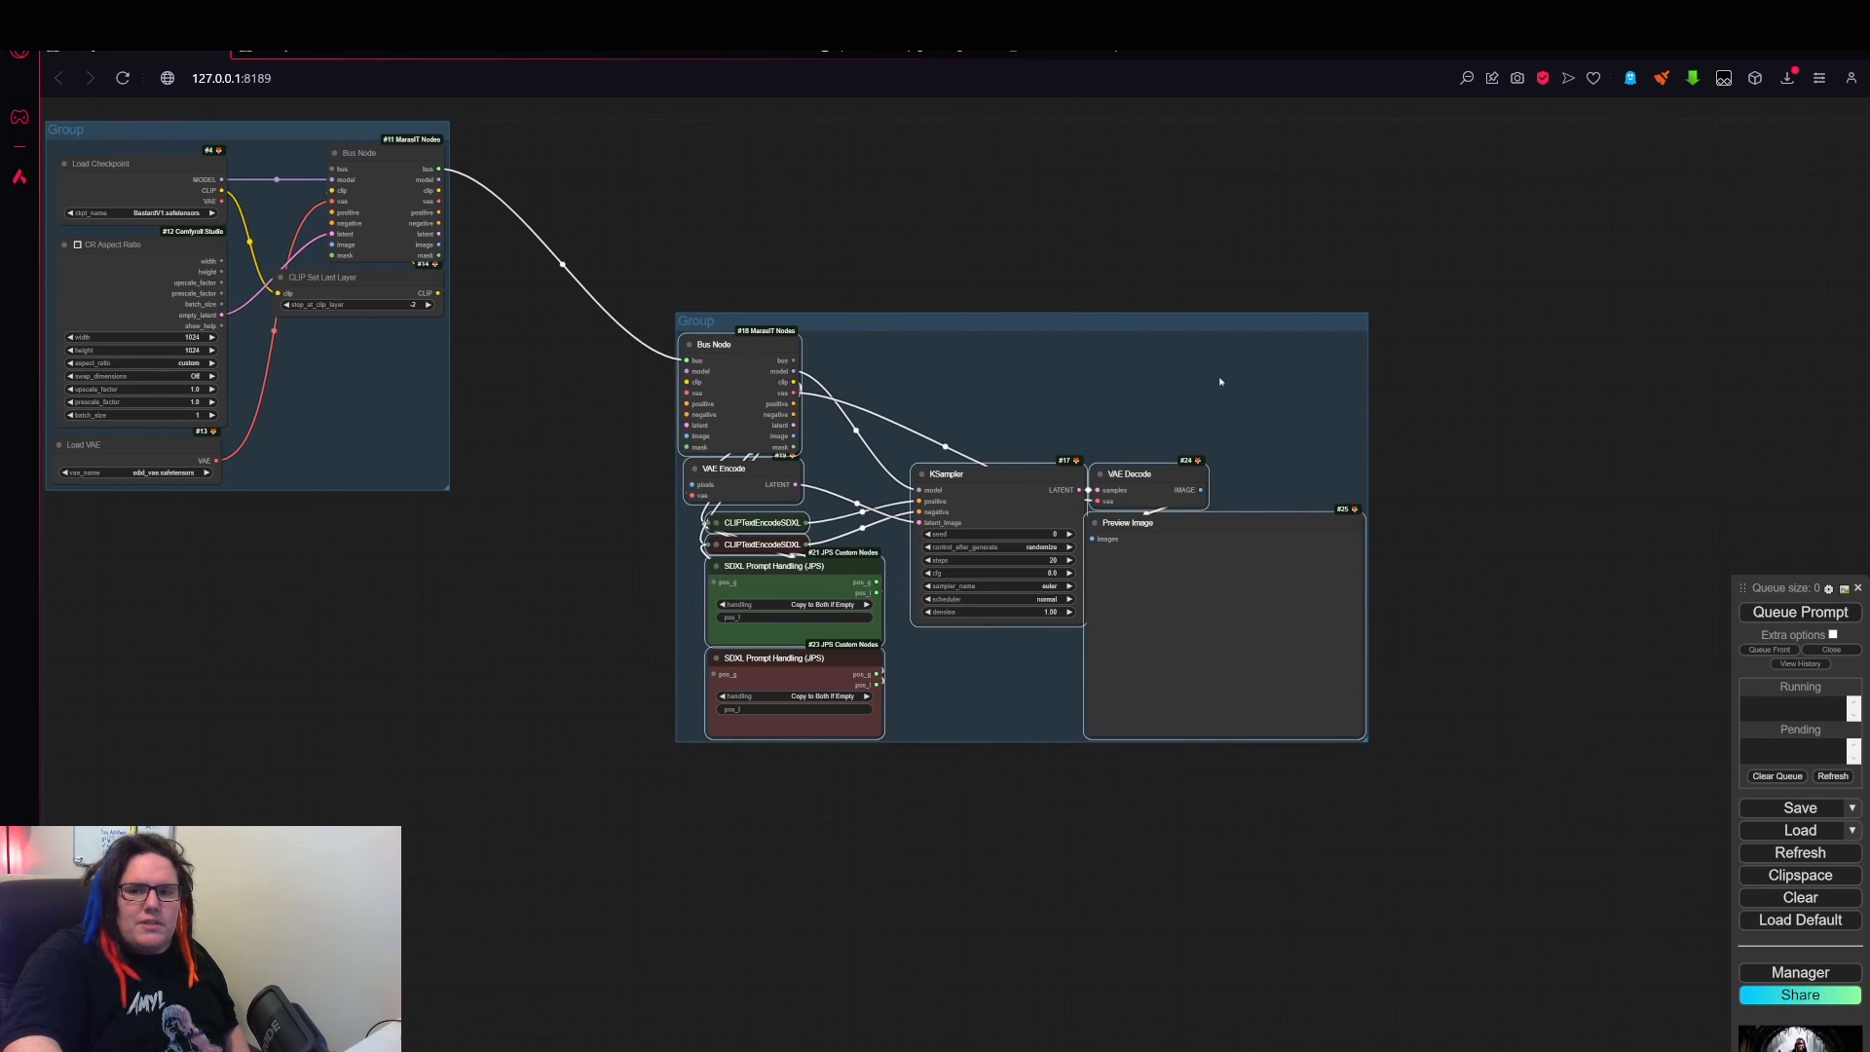
- Add two Reroute nodes at the group's upper right corner, fed by VAE Decode's IMAGE and the KSampler's LATENT outputs
{"action": "scroll", "coordinate": [1125, 330], "scroll_direction": "up", "scroll_amount": 4}
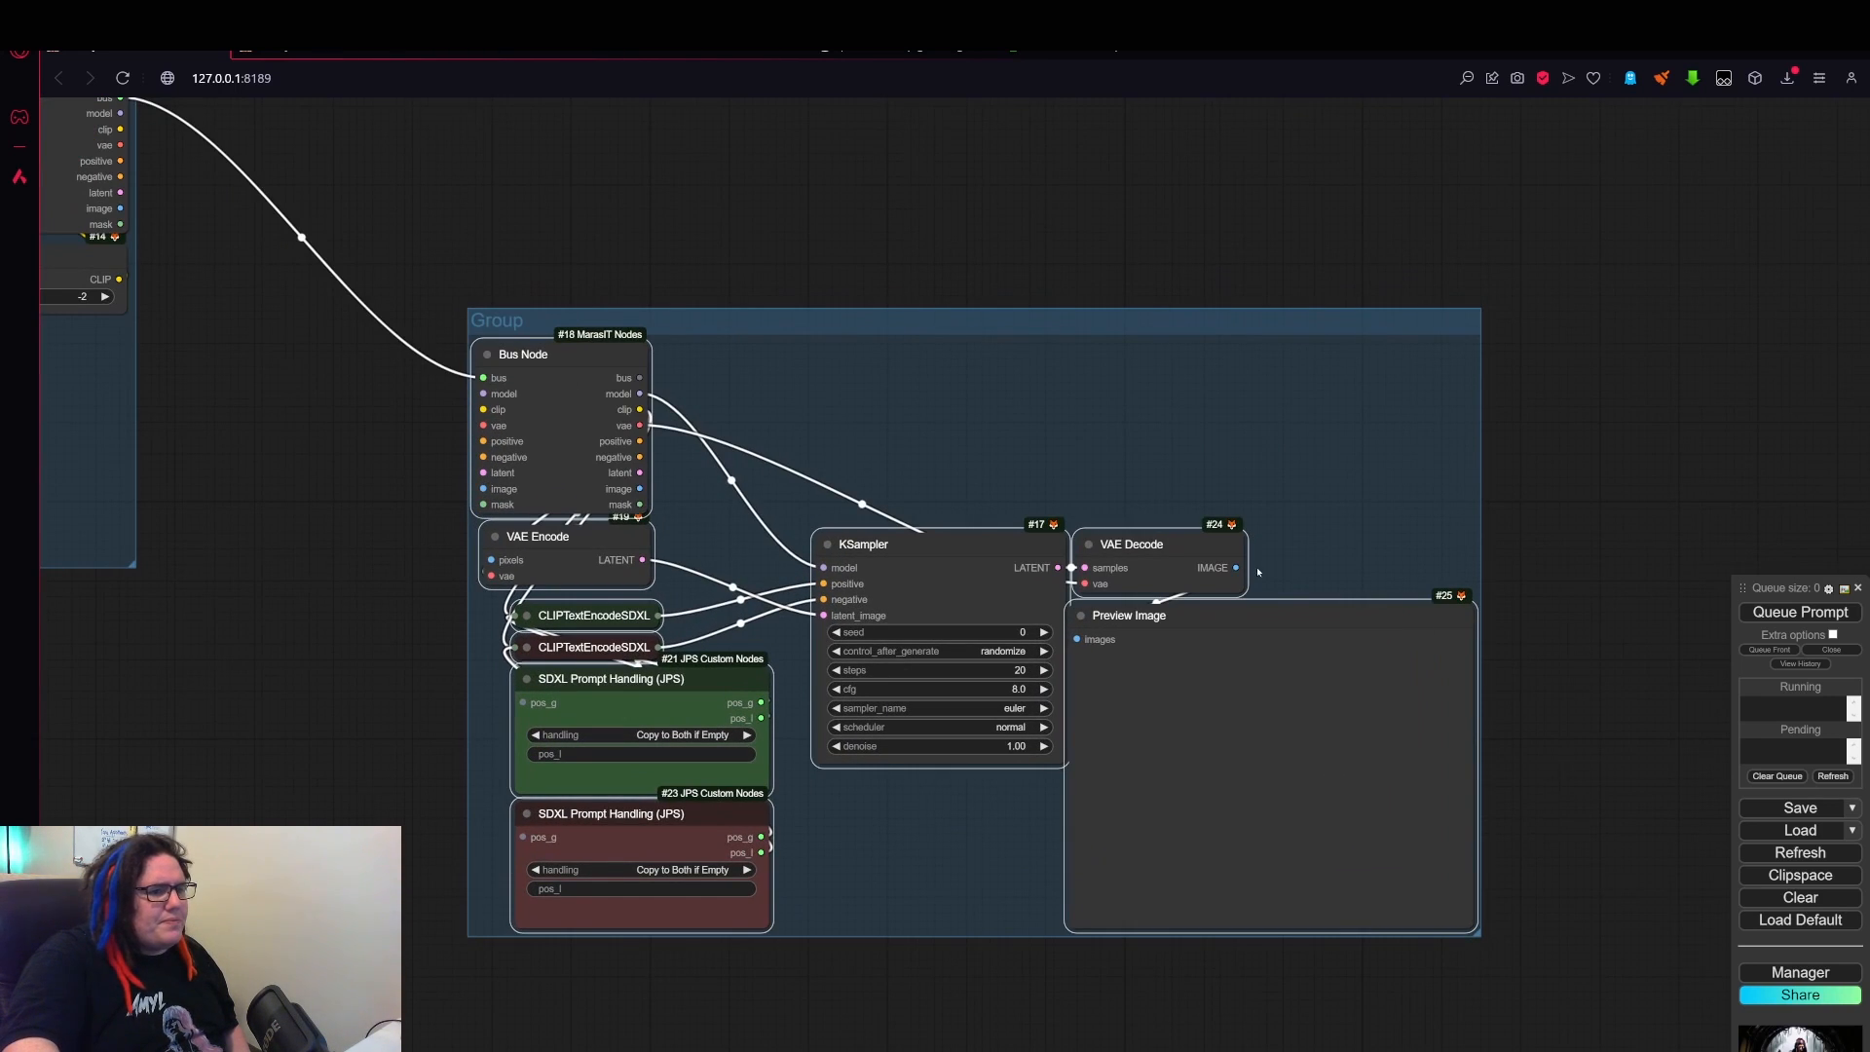
{"action": "left_click_drag", "start_coordinate": [1239, 571], "coordinate": [1422, 354]}
{"action": "left_click", "coordinate": [1446, 409]}
{"action": "scroll", "coordinate": [1480, 351], "scroll_direction": "up", "scroll_amount": 4}
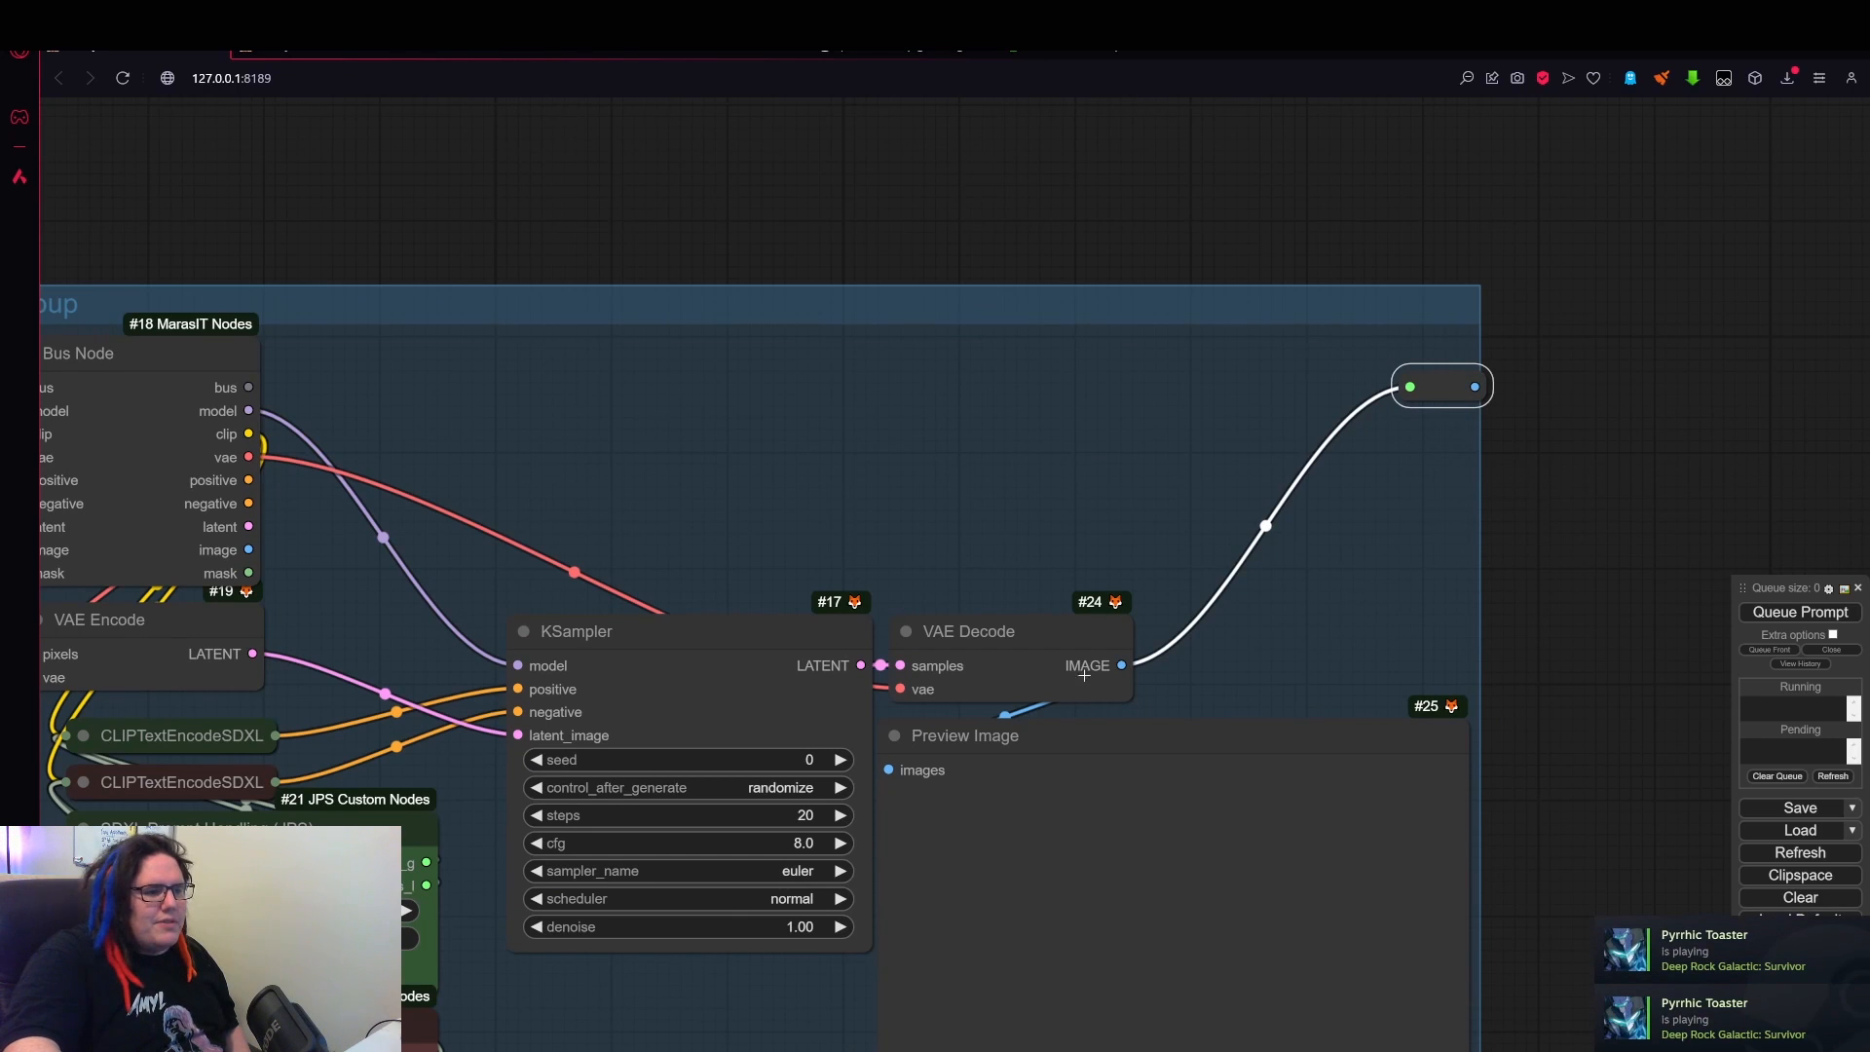
{"action": "left_click_drag", "start_coordinate": [861, 666], "coordinate": [1404, 382]}
{"action": "left_click", "coordinate": [1413, 381]}
{"action": "scroll", "coordinate": [1398, 358], "scroll_direction": "up", "scroll_amount": 5}
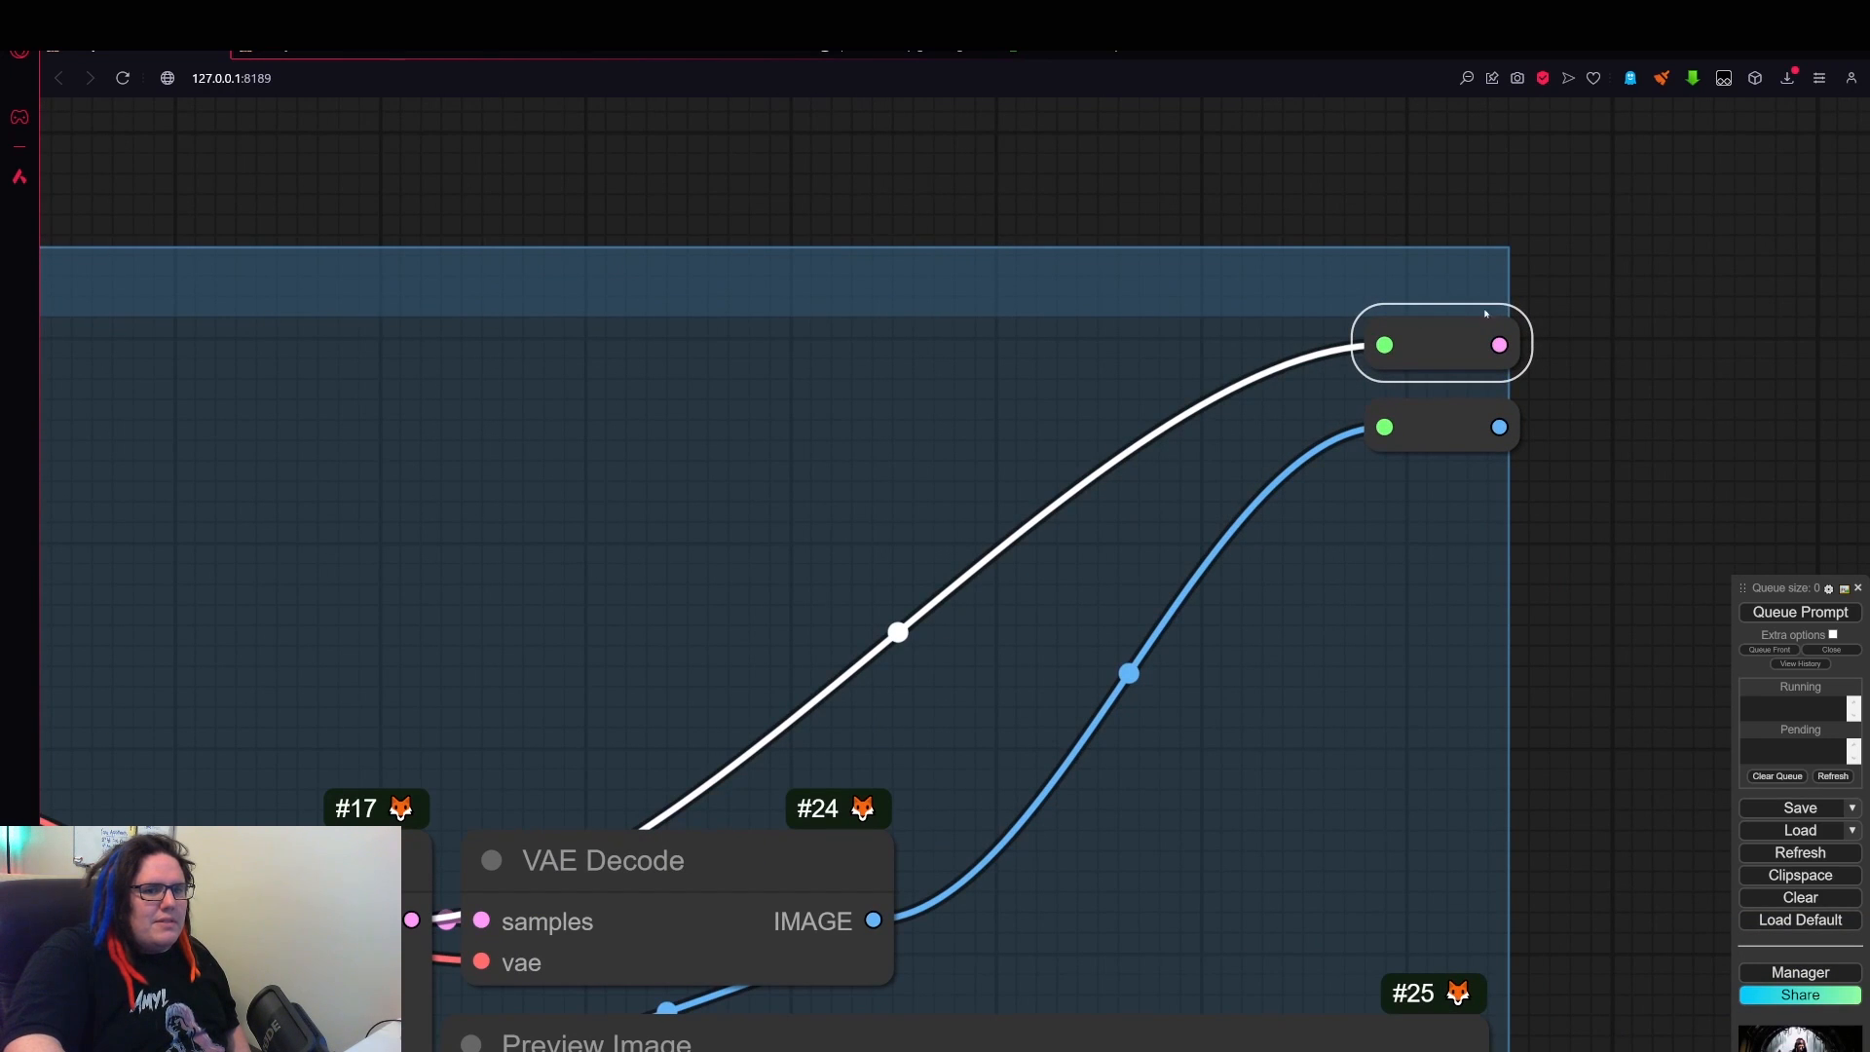
{"action": "scroll", "coordinate": [1325, 487], "scroll_direction": "down", "scroll_amount": 3}
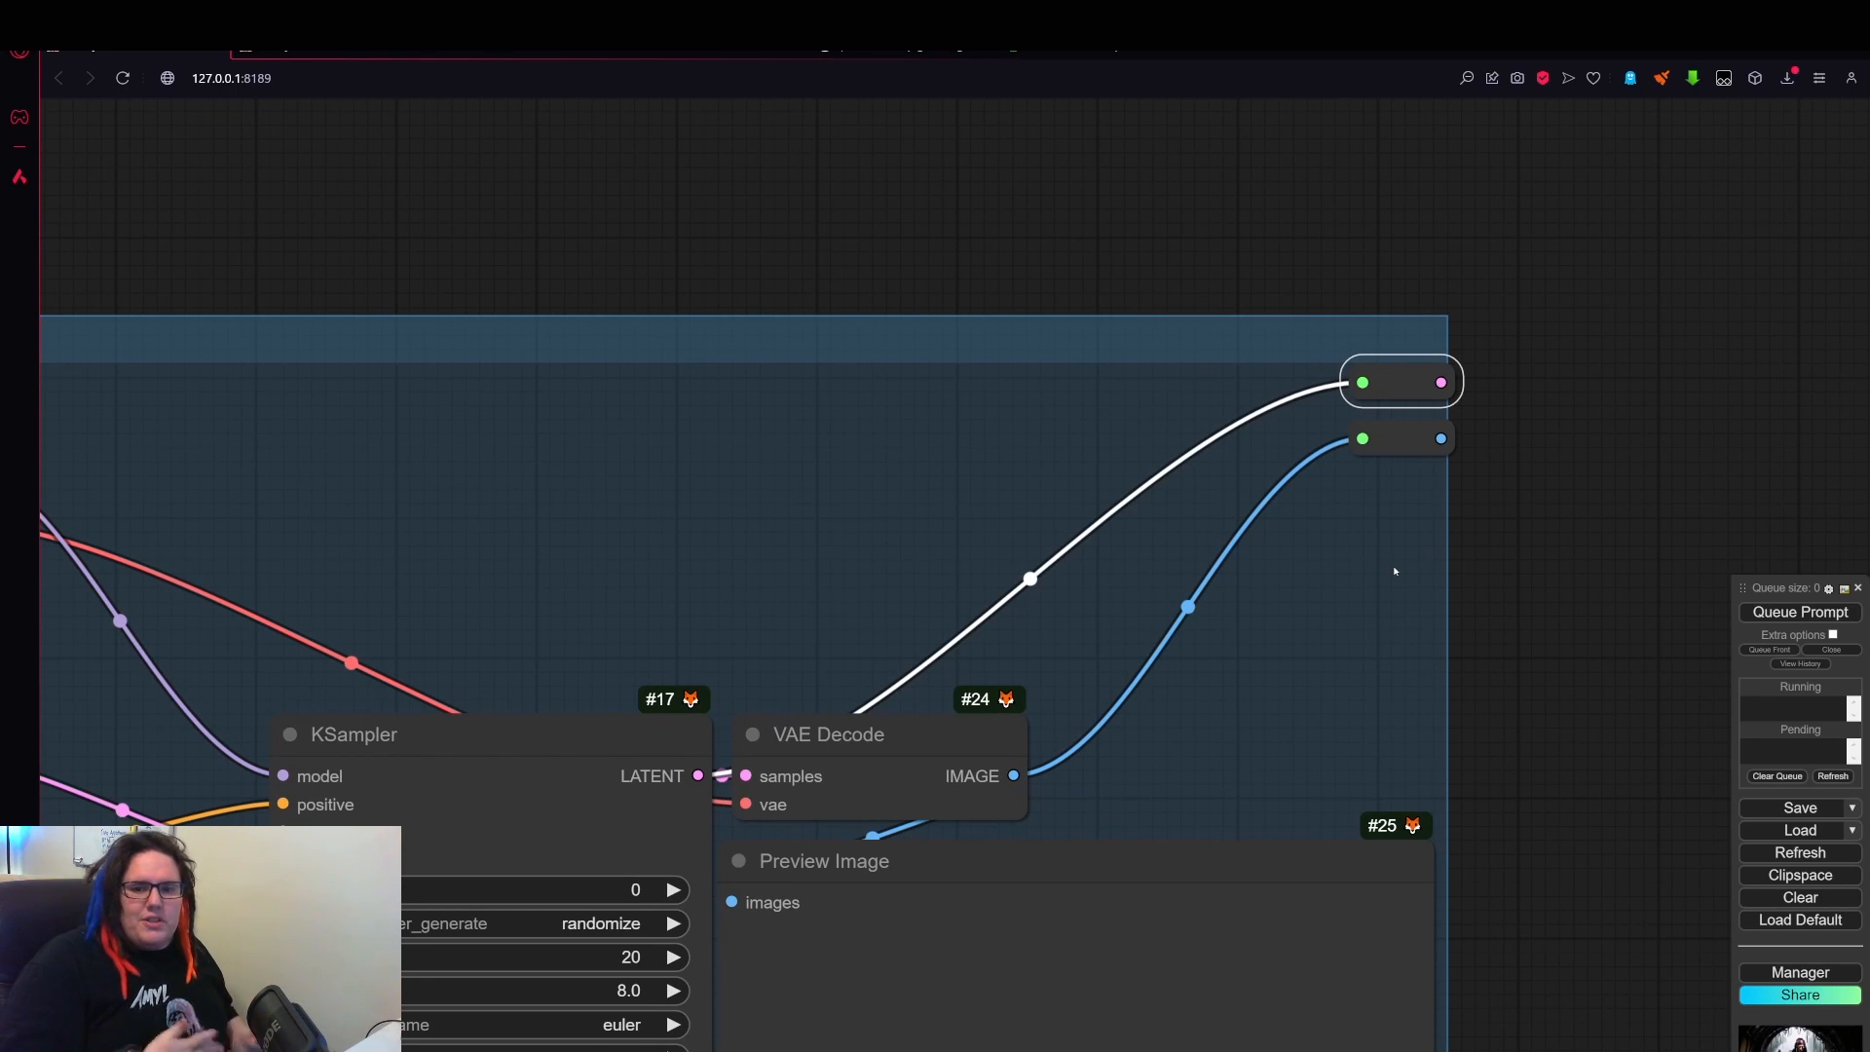
- Connect the group's Bus Node latent output to the KSampler's latent_image input in place of VAE Encode
{"action": "scroll", "coordinate": [1053, 255], "scroll_direction": "down", "scroll_amount": 5}
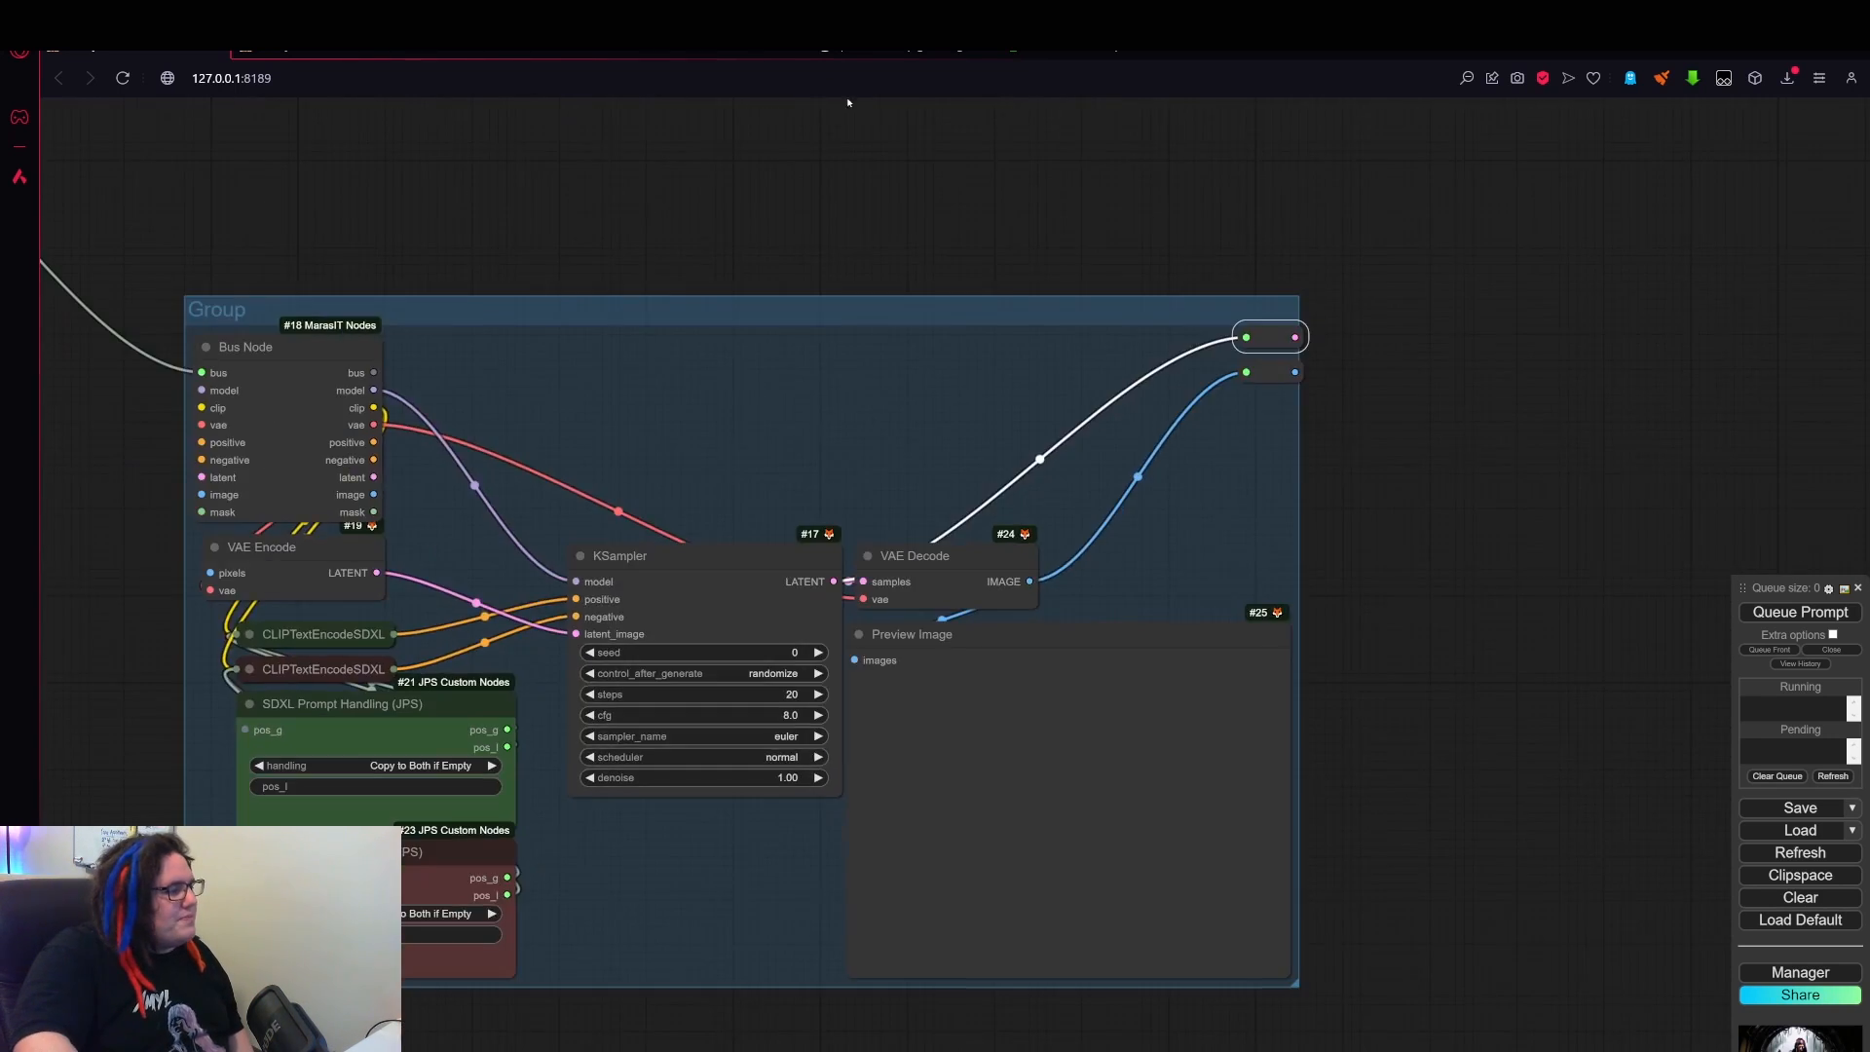
{"action": "left_click_drag", "start_coordinate": [336, 175], "coordinate": [539, 173]}
{"action": "scroll", "coordinate": [536, 172], "scroll_direction": "down", "scroll_amount": 1}
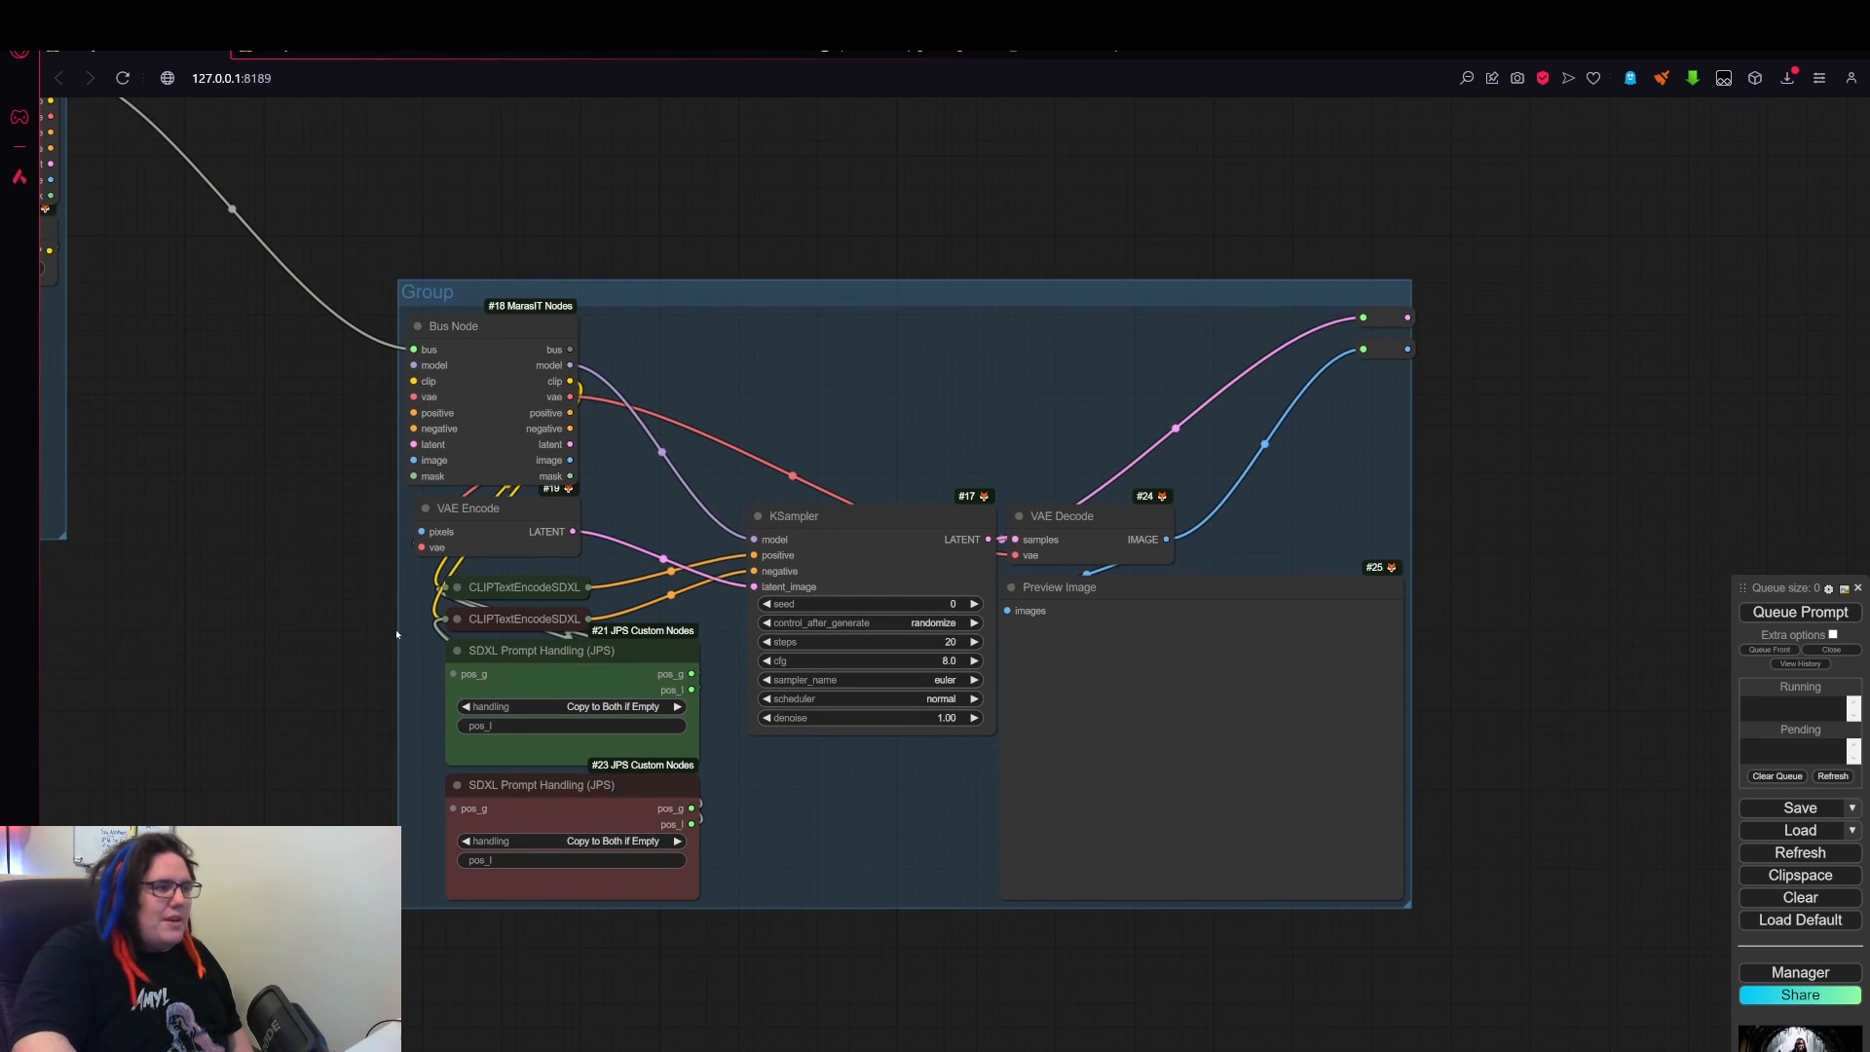
{"action": "scroll", "coordinate": [324, 575], "scroll_direction": "down", "scroll_amount": 4}
{"action": "left_click_drag", "start_coordinate": [360, 586], "coordinate": [792, 582]}
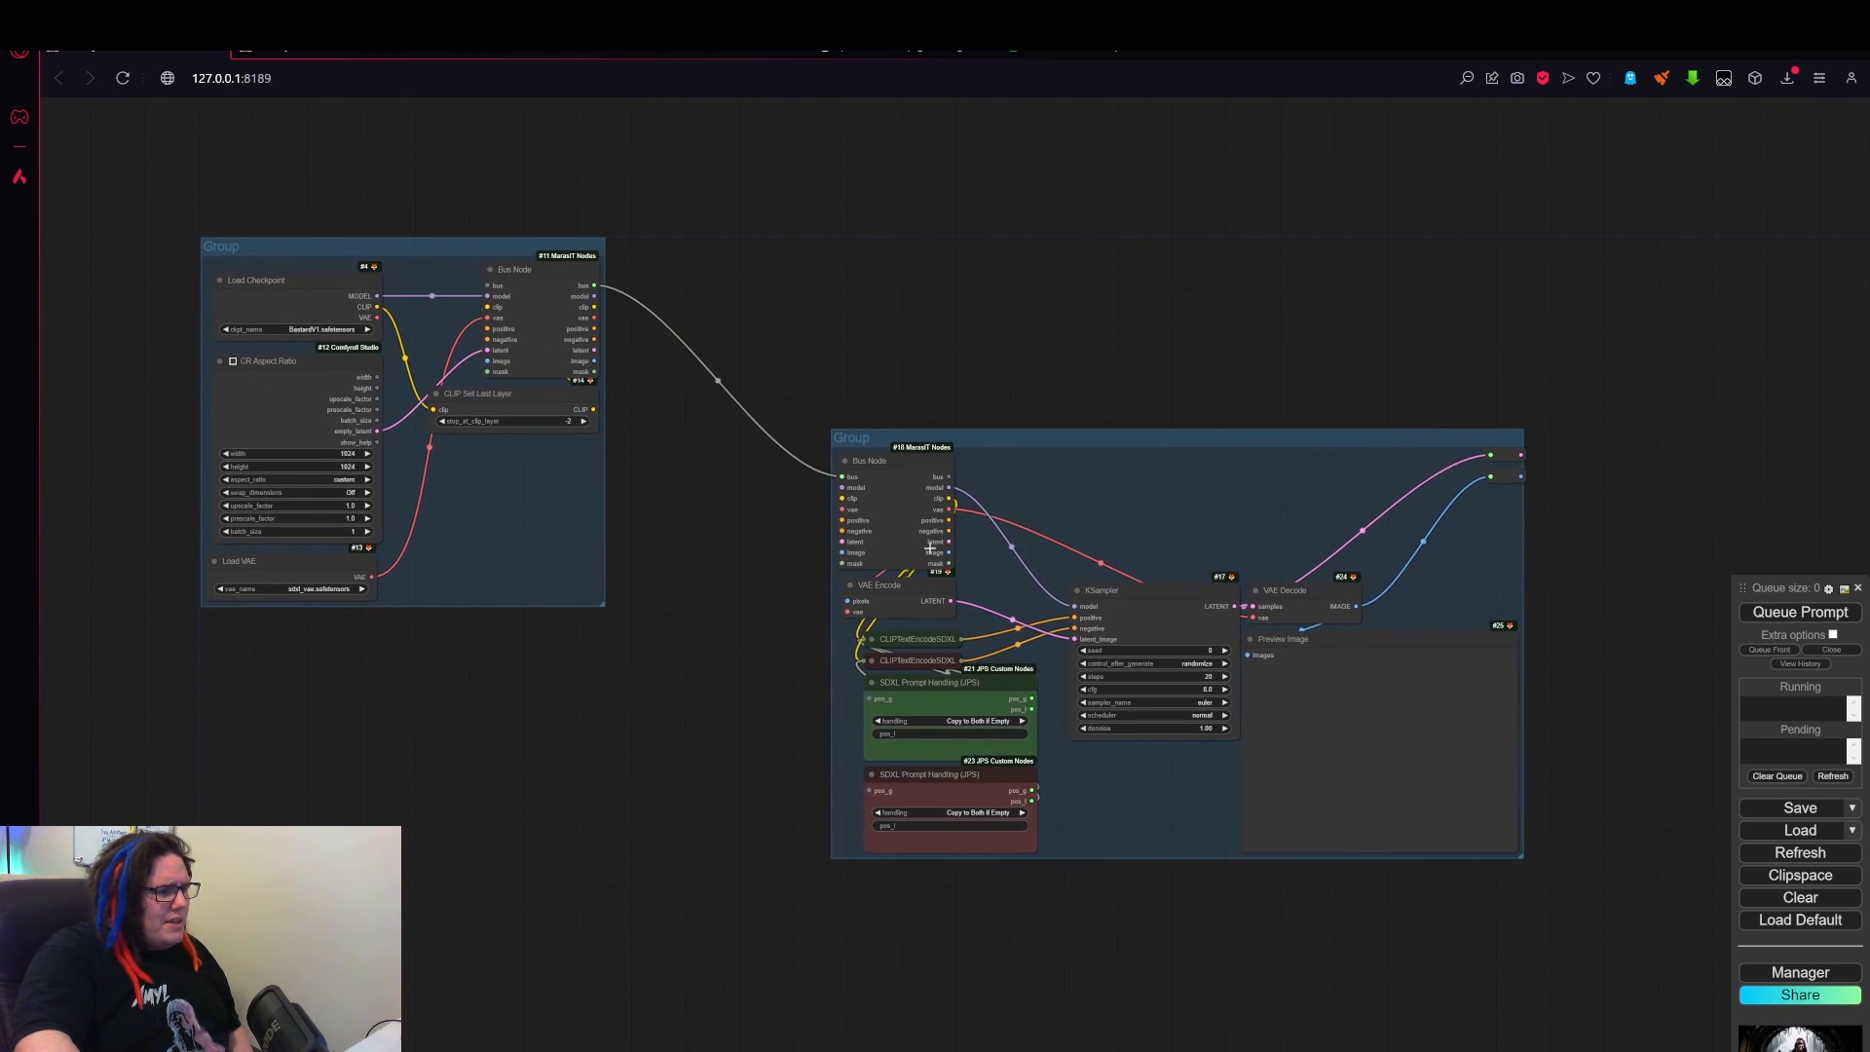
{"action": "scroll", "coordinate": [966, 554], "scroll_direction": "up", "scroll_amount": 6}
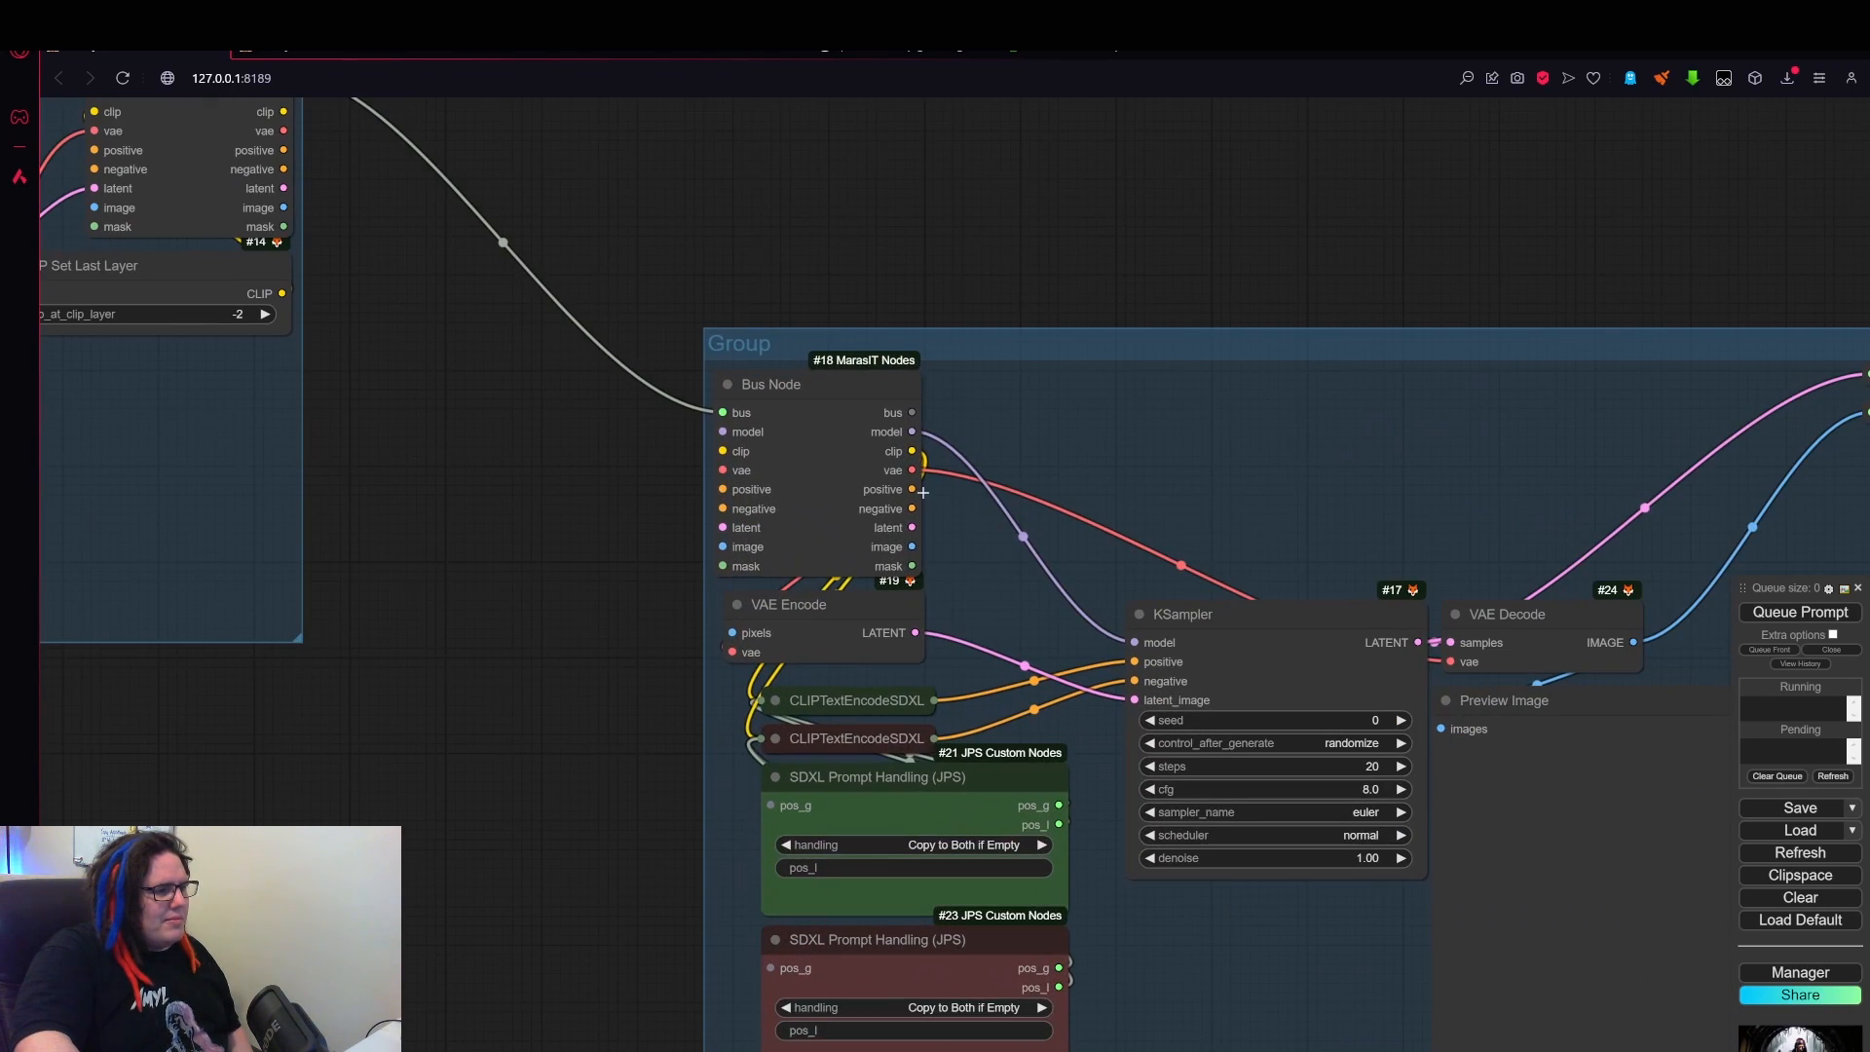
{"action": "left_click_drag", "start_coordinate": [906, 527], "coordinate": [1135, 700]}
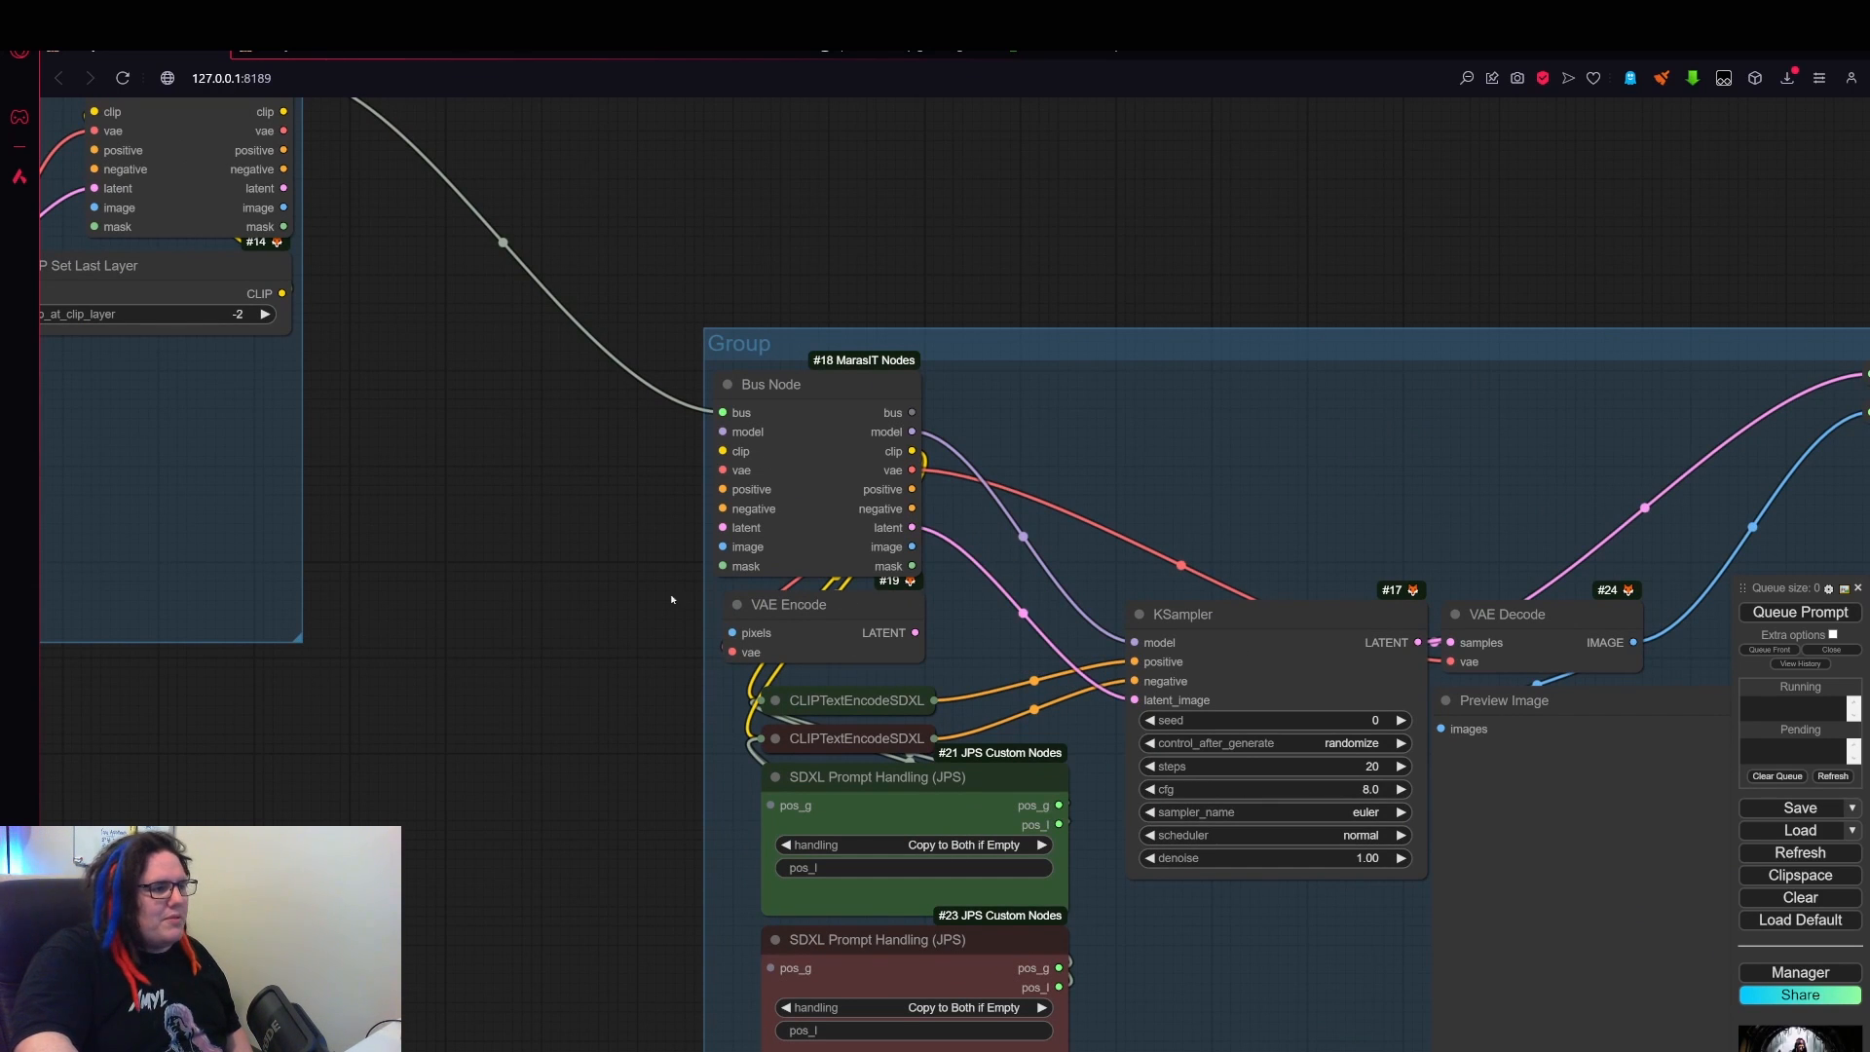
- Copy all nodes of the KSampler group and paste two duplicates in a row beside it
{"action": "scroll", "coordinate": [935, 179], "scroll_direction": "down", "scroll_amount": 5}
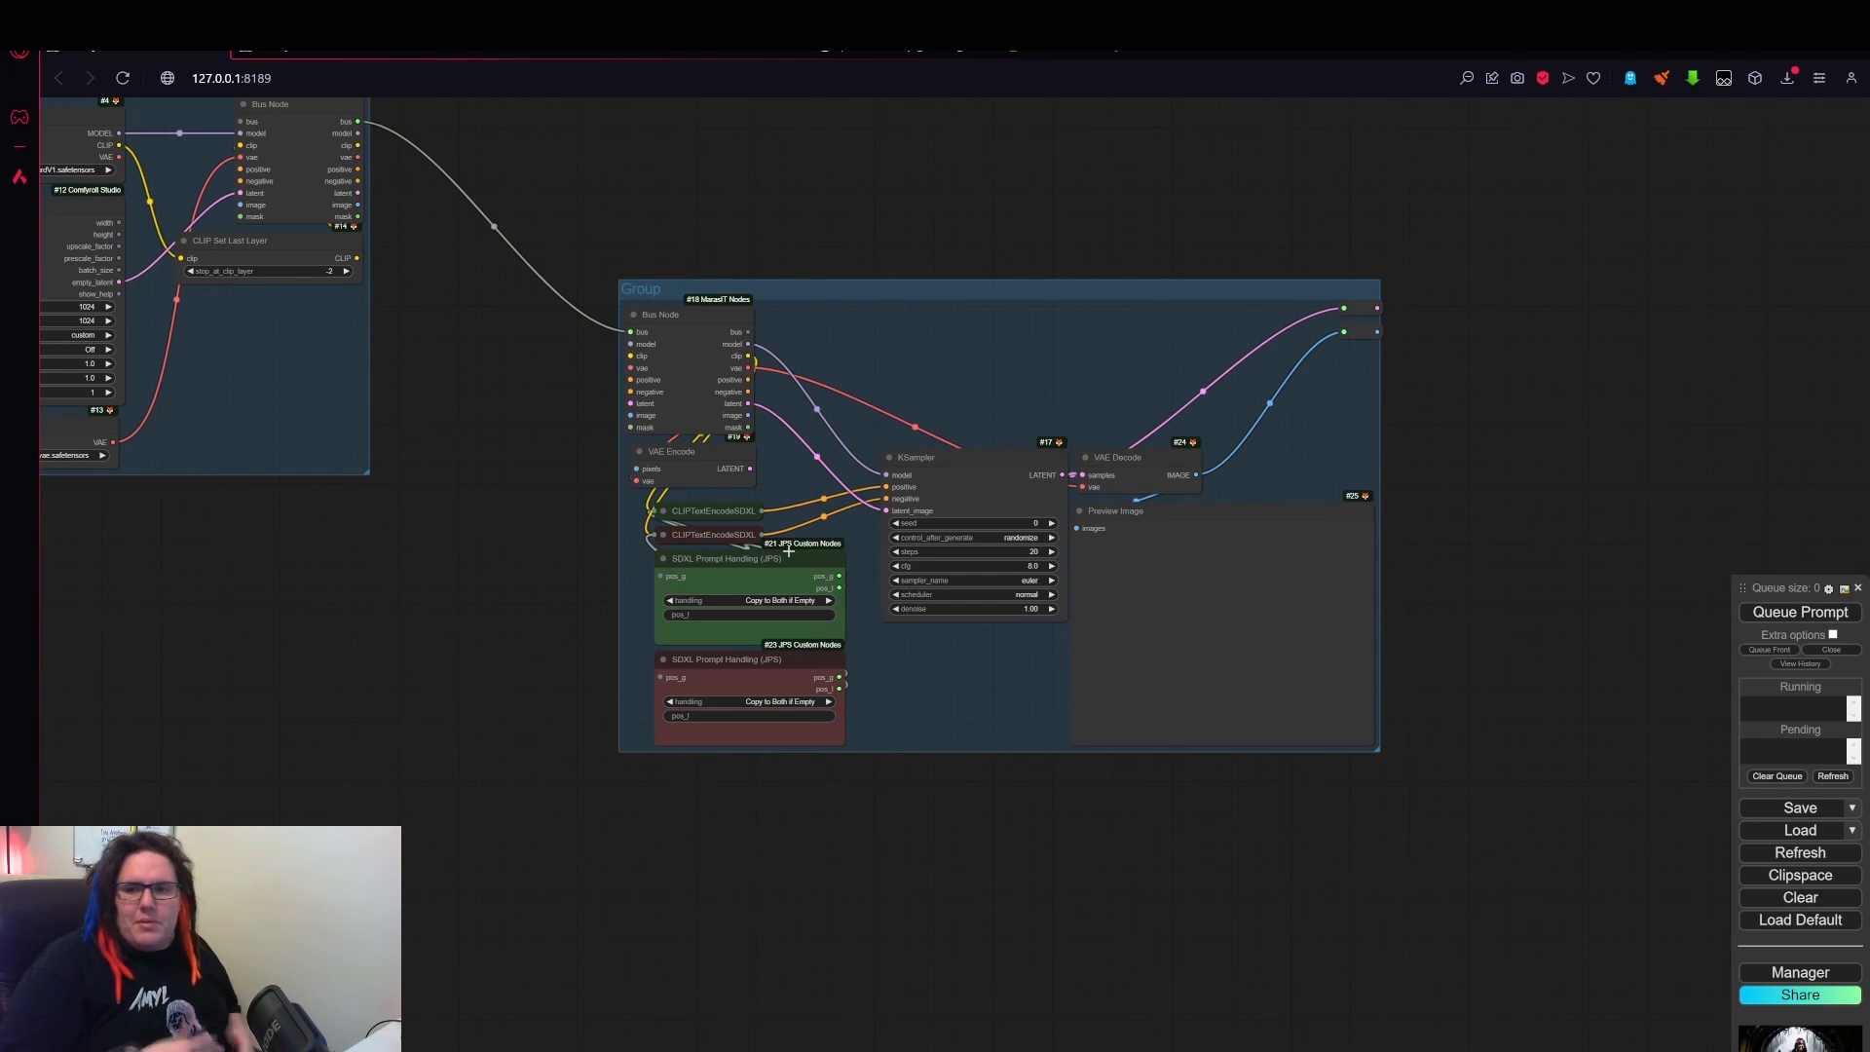
{"action": "scroll", "coordinate": [491, 475], "scroll_direction": "down", "scroll_amount": 2}
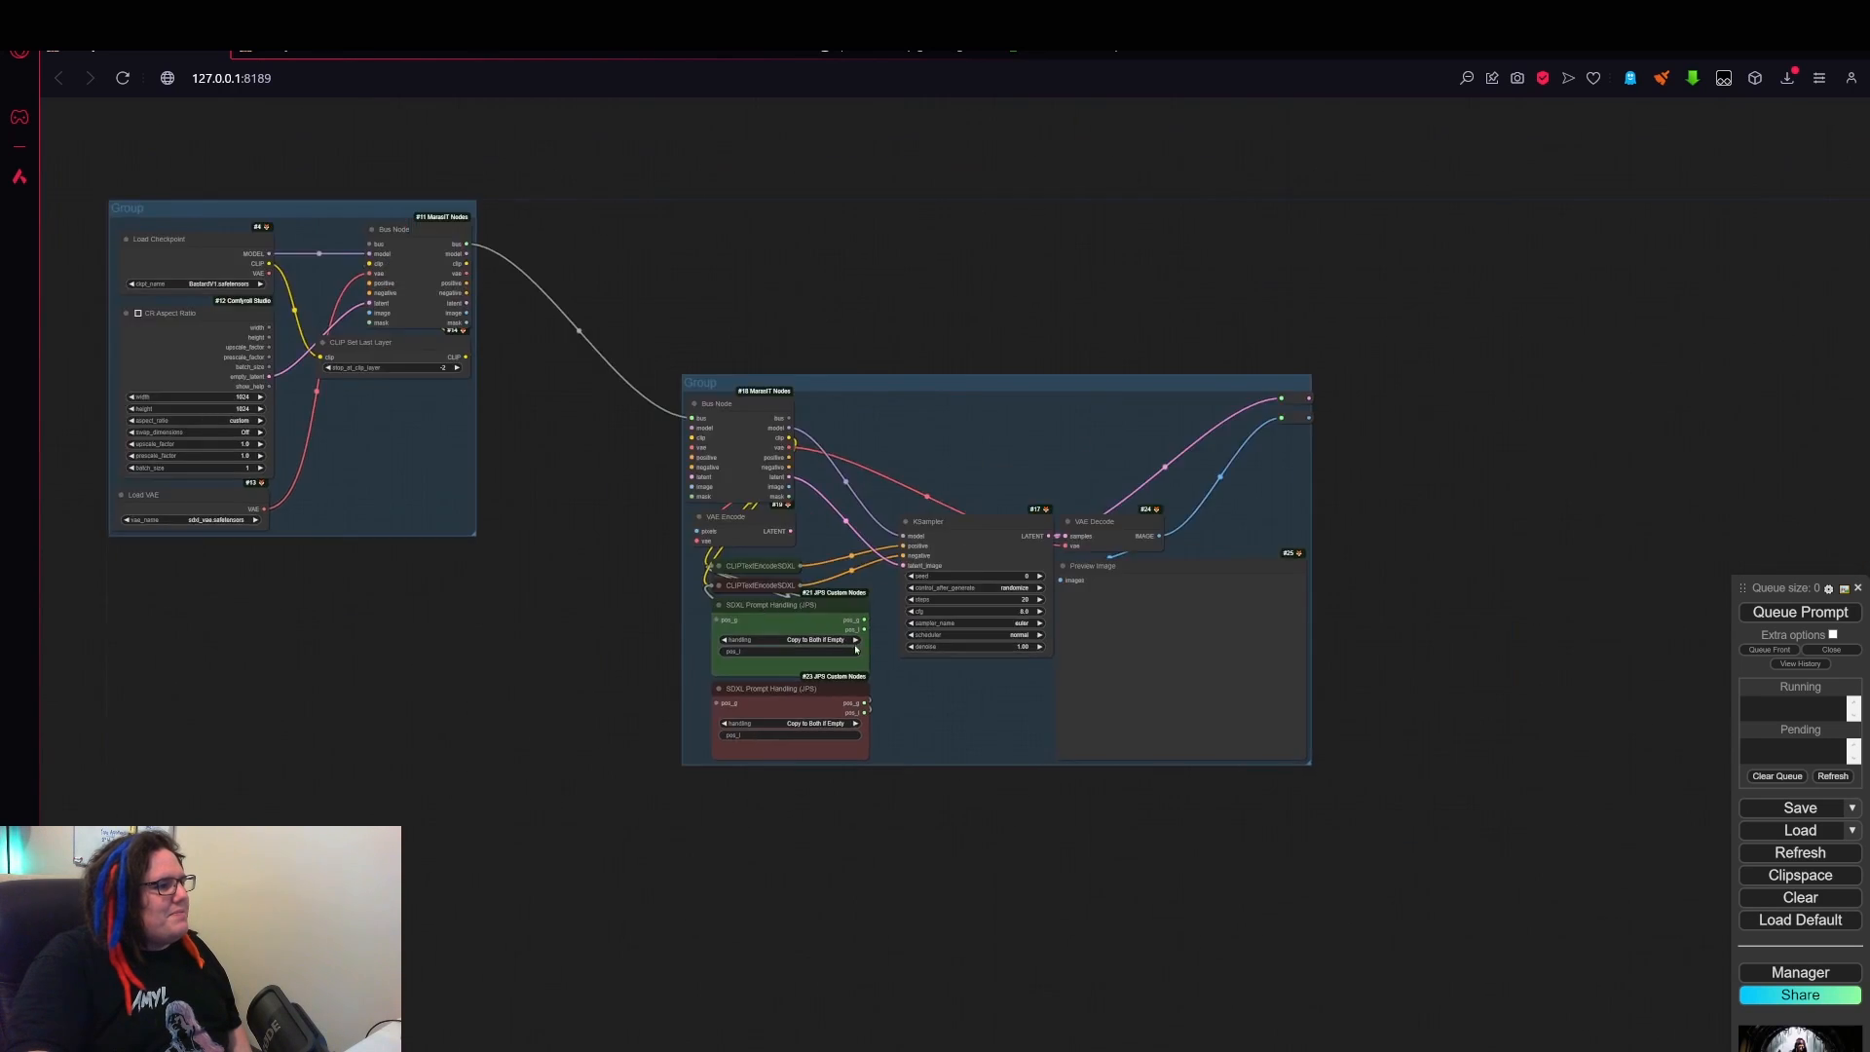
{"action": "left_click_drag", "start_coordinate": [927, 421], "coordinate": [1162, 536]}
{"action": "scroll", "coordinate": [1140, 527], "scroll_direction": "down", "scroll_amount": 2}
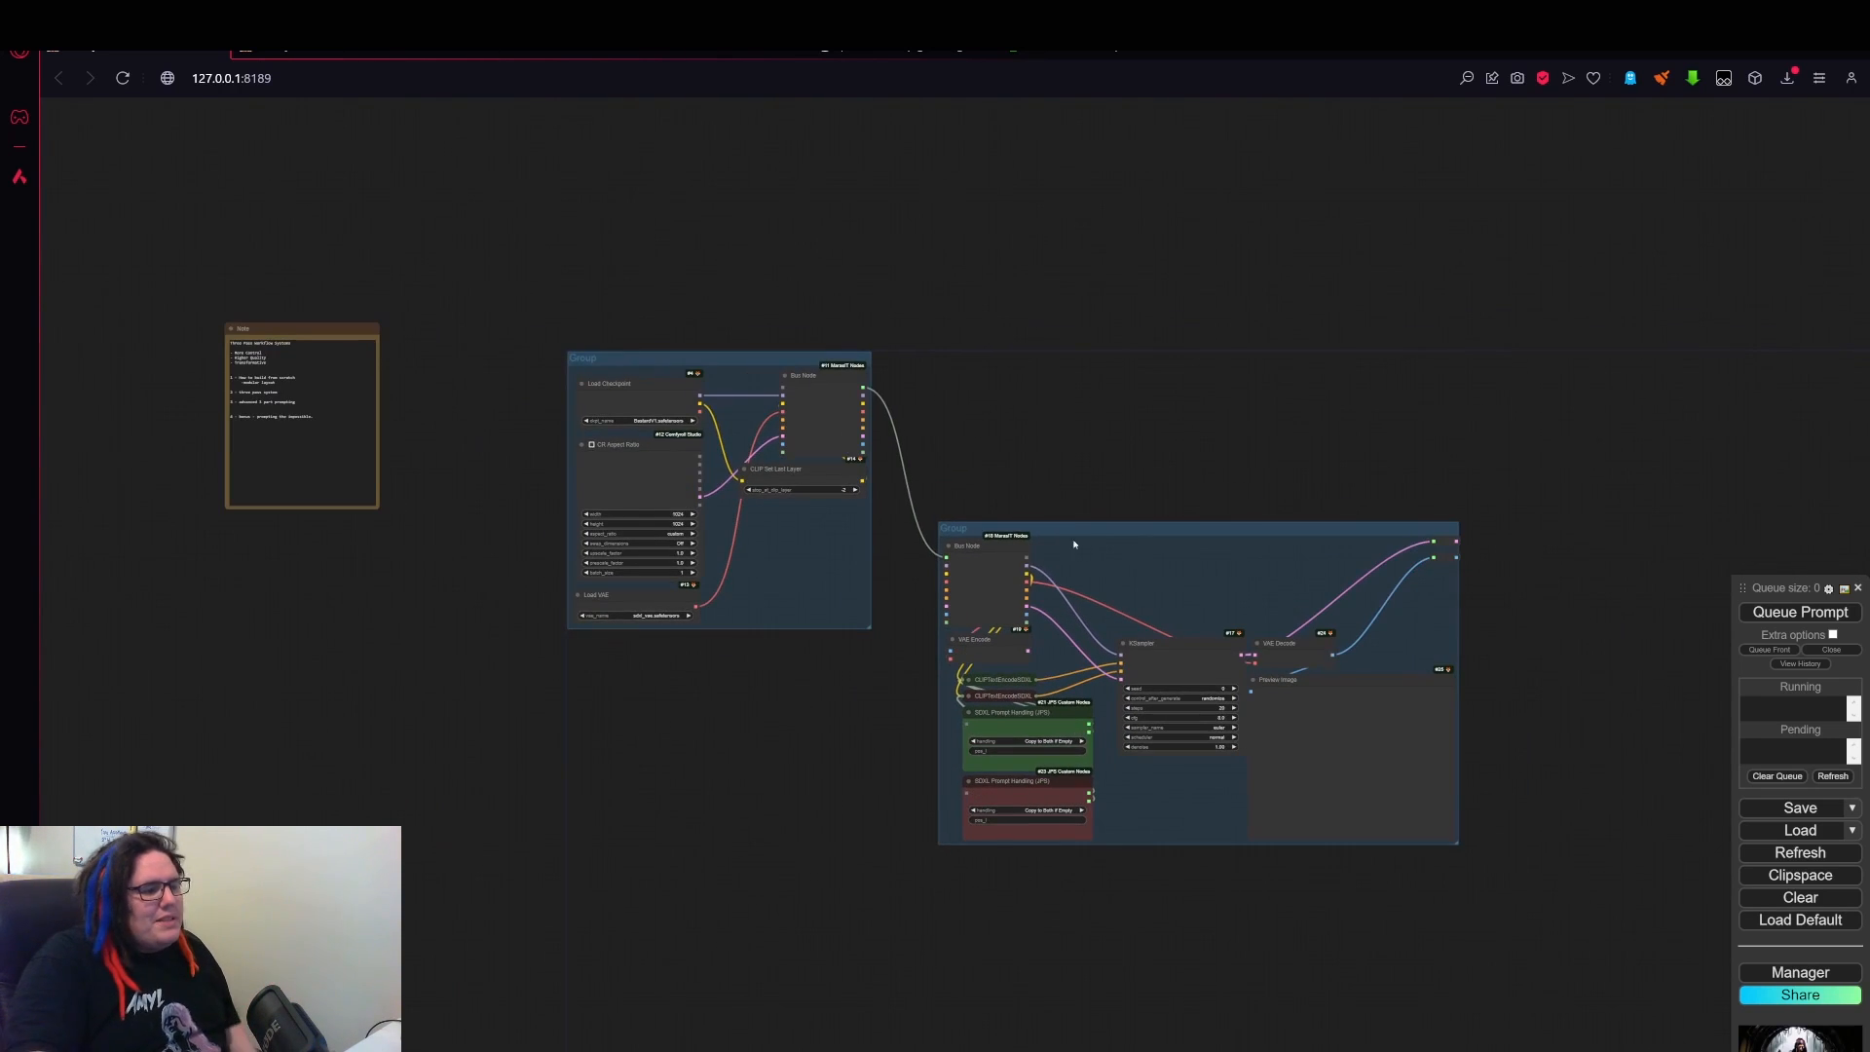
{"action": "left_click_drag", "start_coordinate": [966, 384], "coordinate": [730, 337]}
{"action": "left_click_drag", "start_coordinate": [880, 550], "coordinate": [1280, 902]}
{"action": "left_click_drag", "start_coordinate": [1077, 758], "coordinate": [1416, 691]}
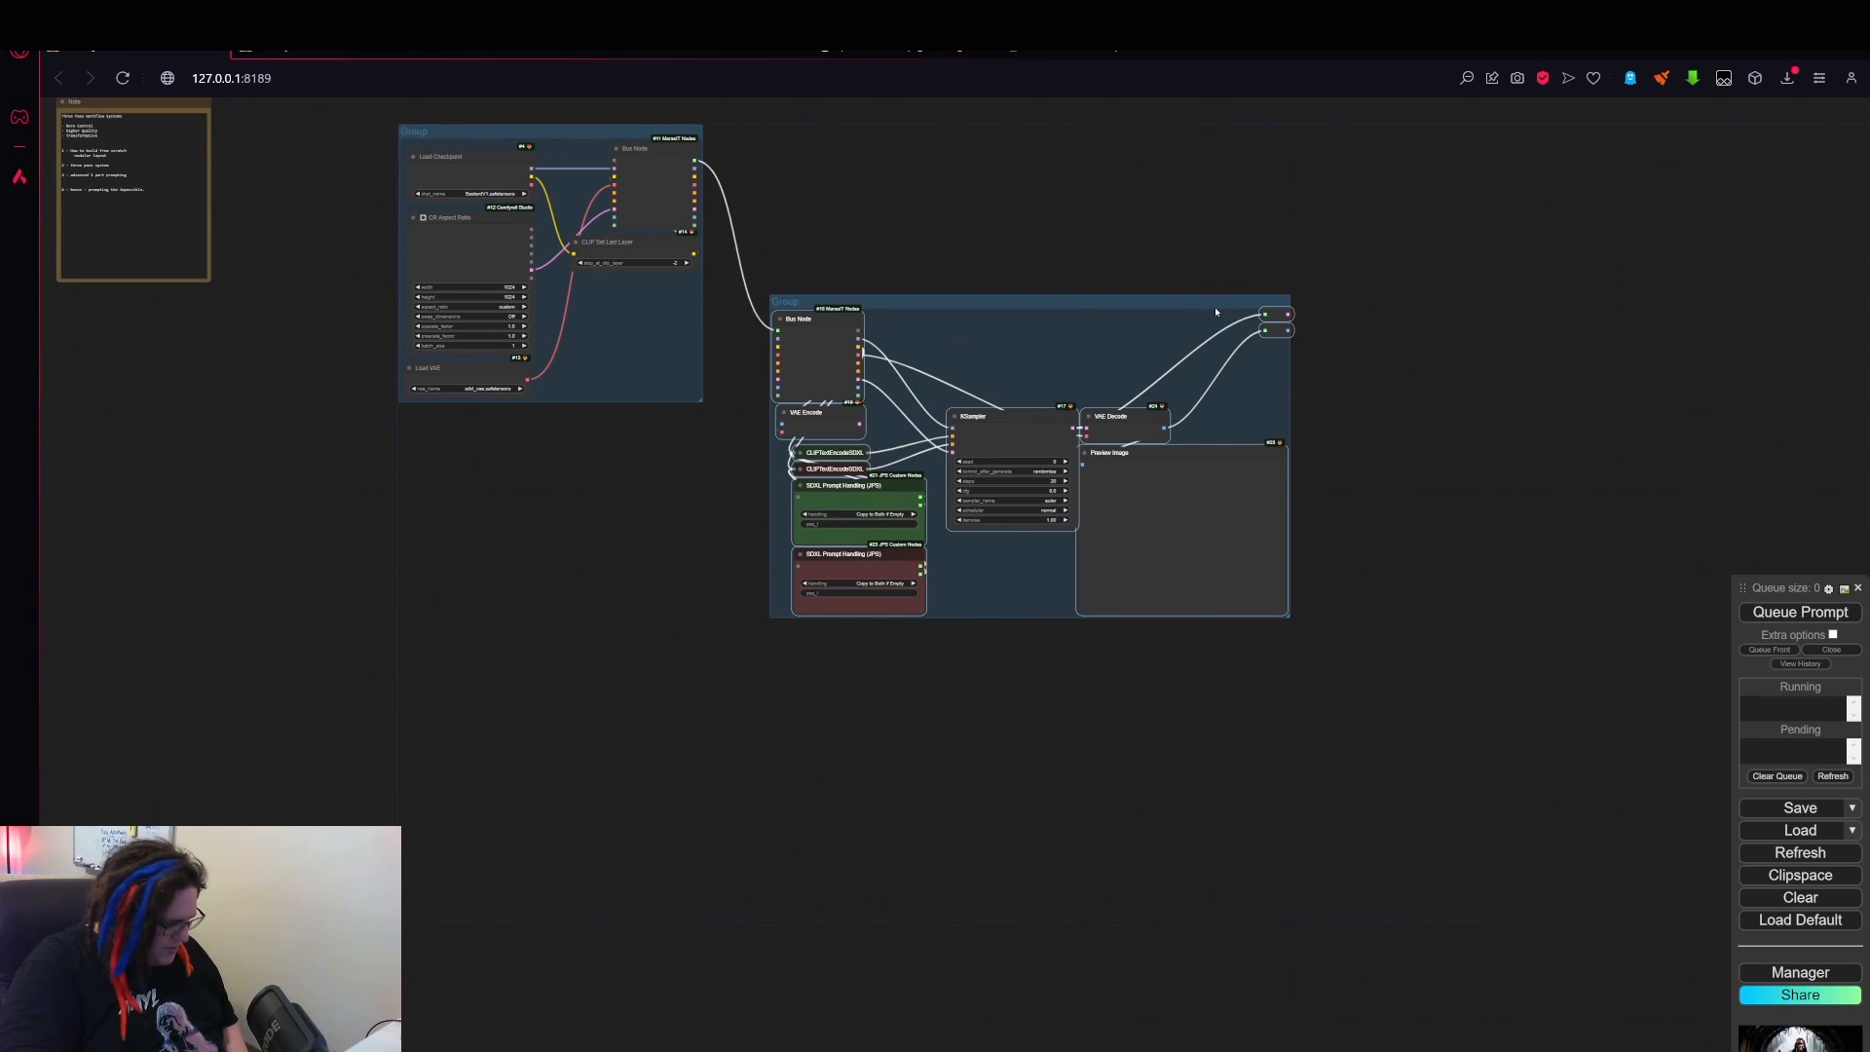
{"action": "key", "text": "ctrl+v"}
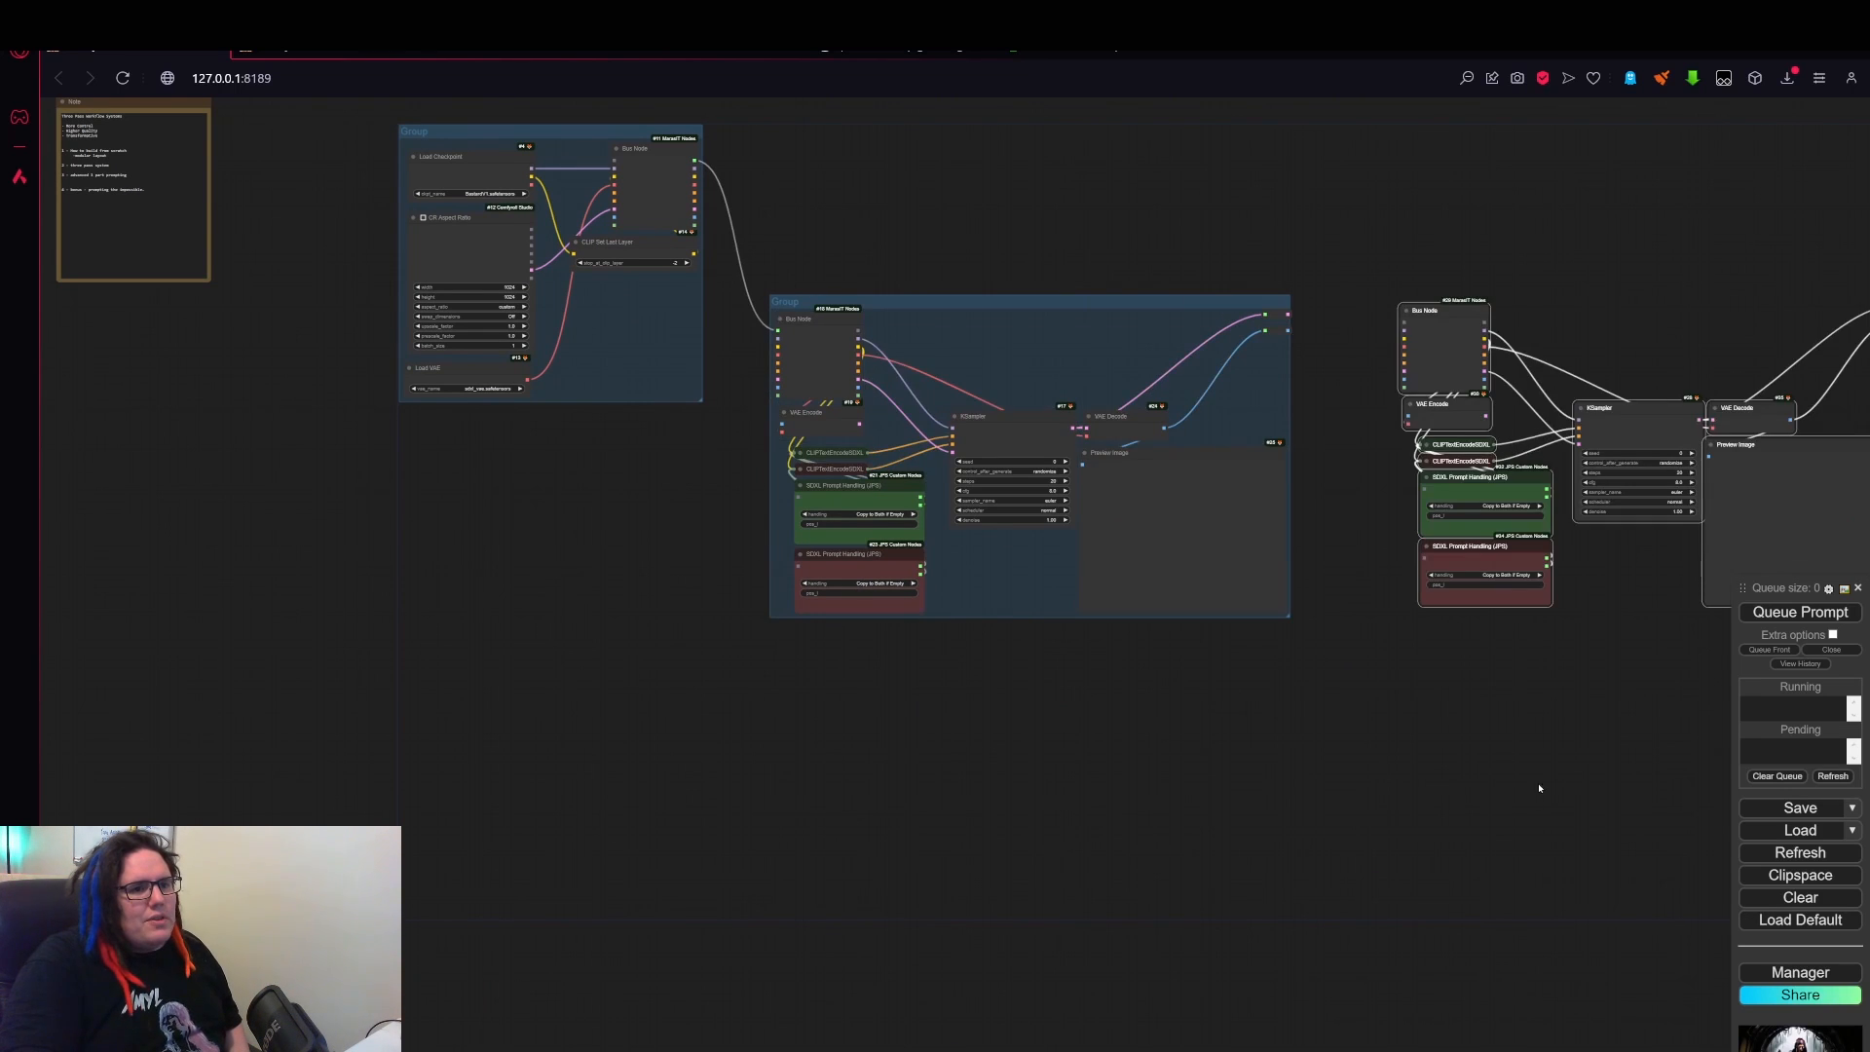
{"action": "left_click_drag", "start_coordinate": [1539, 787], "coordinate": [1101, 593]}
{"action": "key", "text": "ctrl+v"}
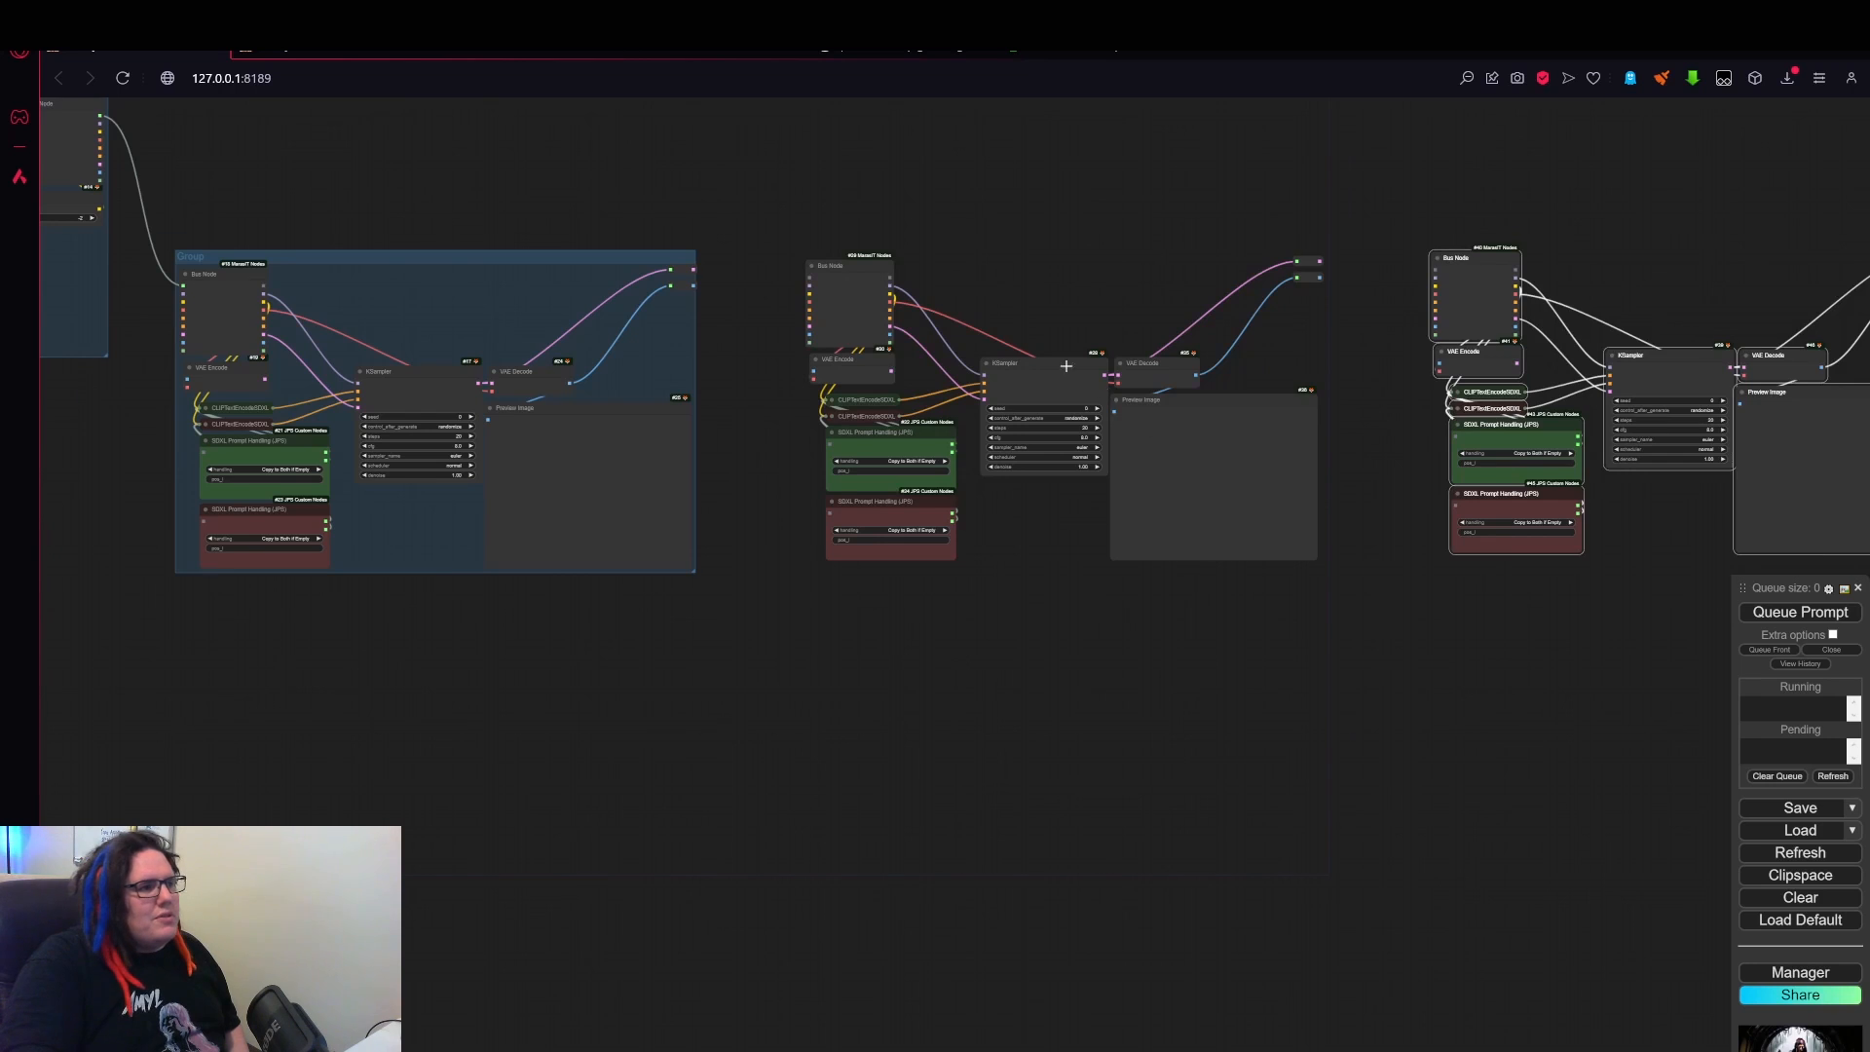
- Create a group around all nodes of the first pasted KSampler copy
{"action": "scroll", "coordinate": [910, 207], "scroll_direction": "up", "scroll_amount": 5}
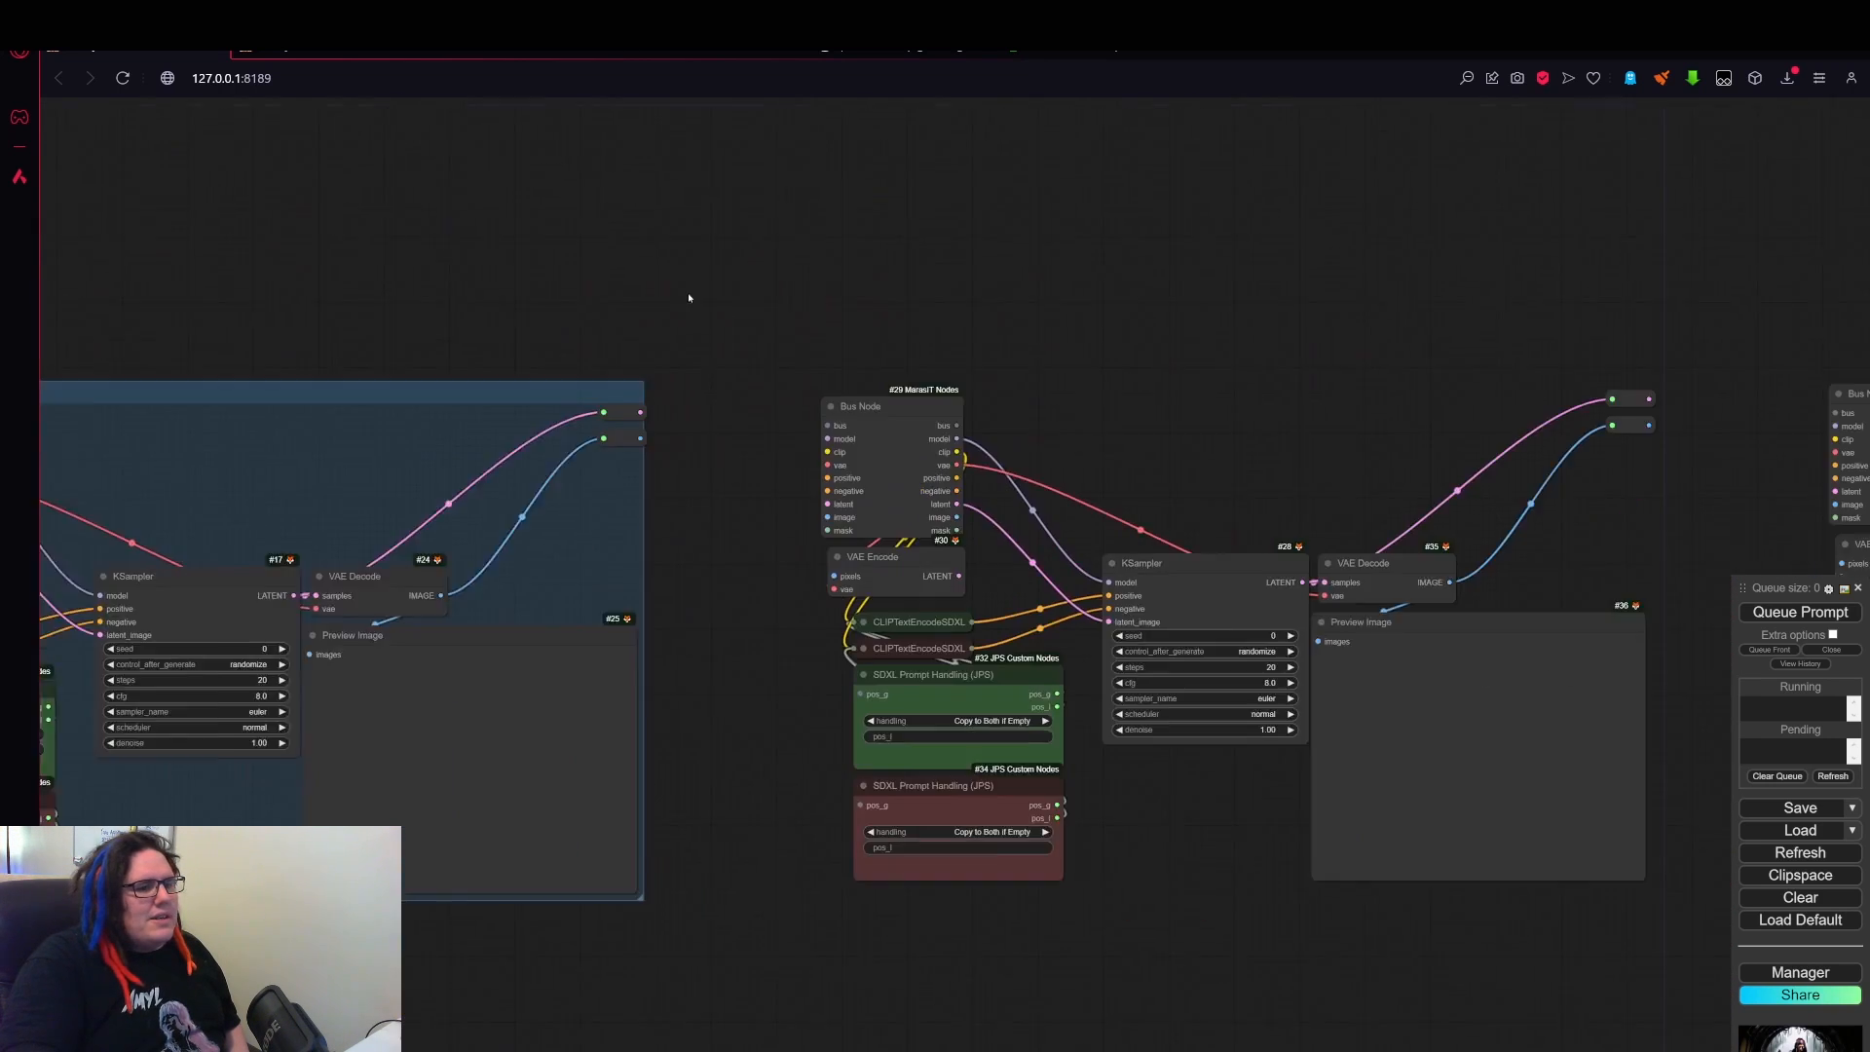
{"action": "scroll", "coordinate": [688, 297], "scroll_direction": "down", "scroll_amount": 2}
{"action": "left_click_drag", "start_coordinate": [618, 259], "coordinate": [1348, 719]}
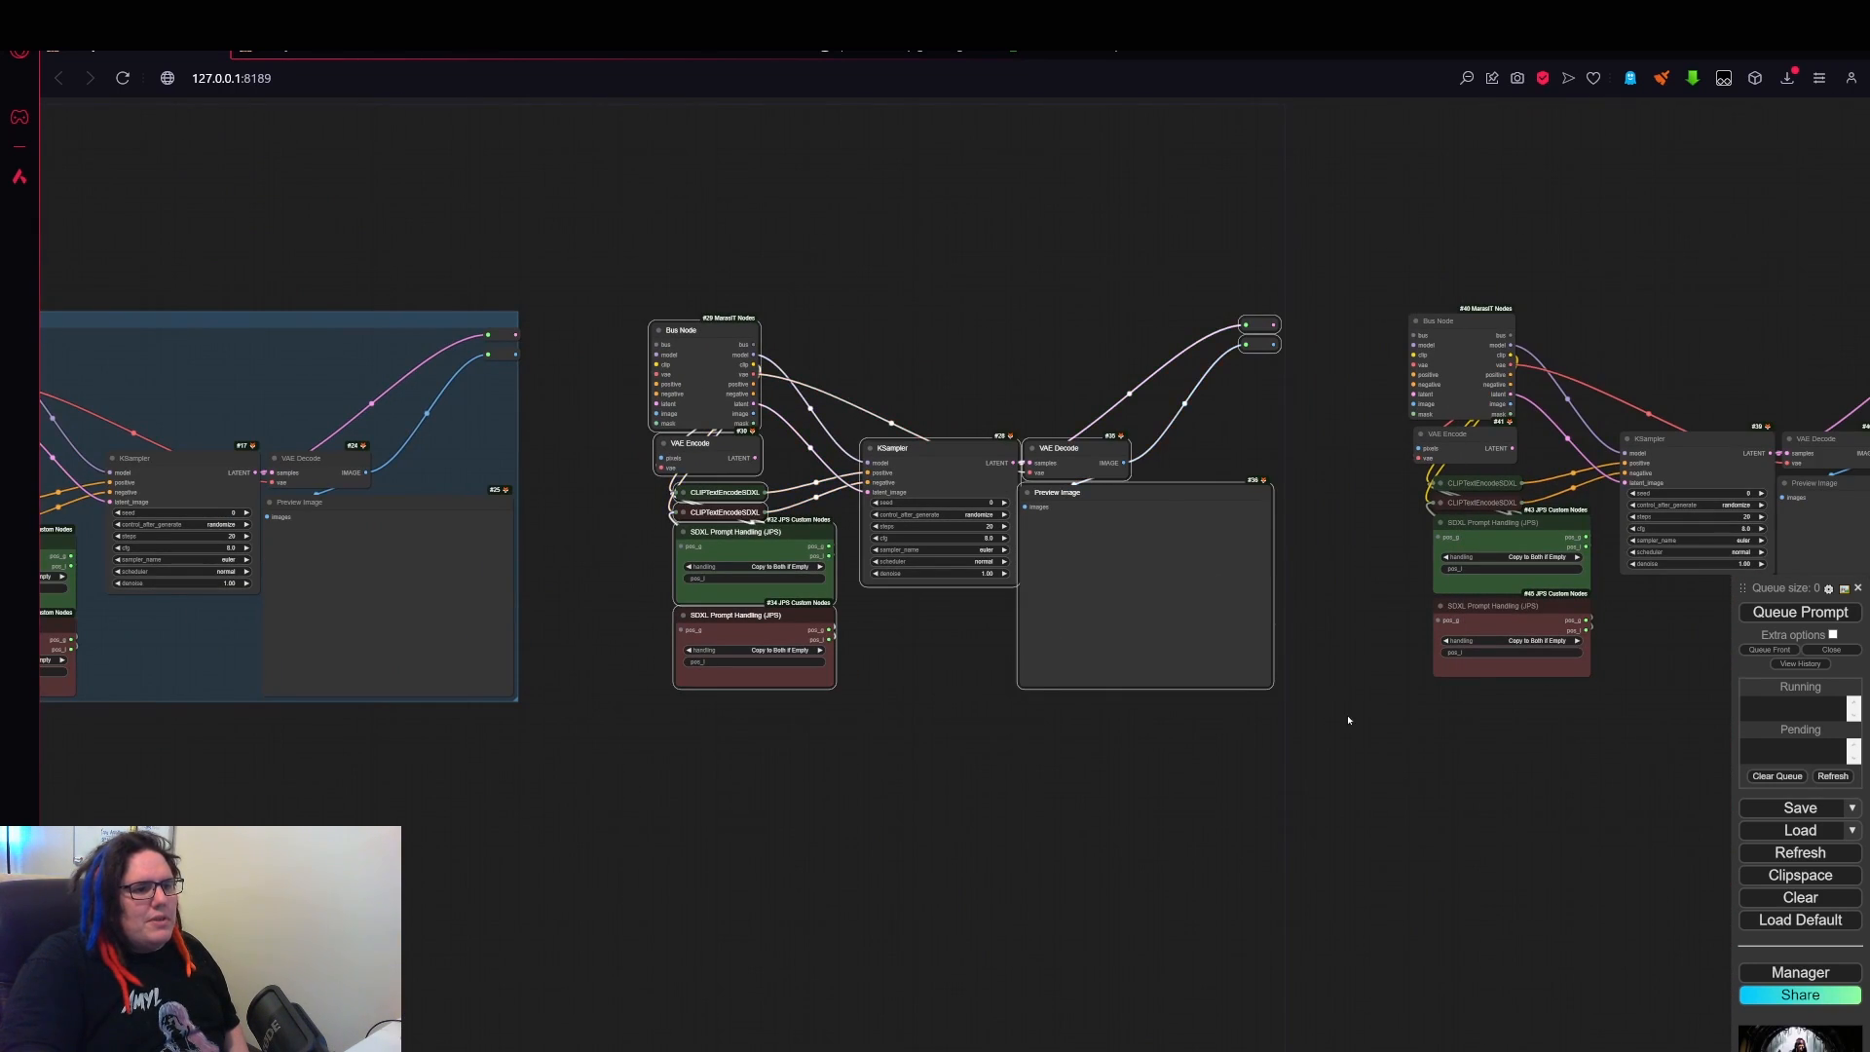
{"action": "right_click", "coordinate": [1348, 720]}
{"action": "left_click", "coordinate": [1438, 795]}
- Create a group around all nodes of the second pasted KSampler copy
{"action": "left_click_drag", "start_coordinate": [1465, 719], "coordinate": [933, 598]}
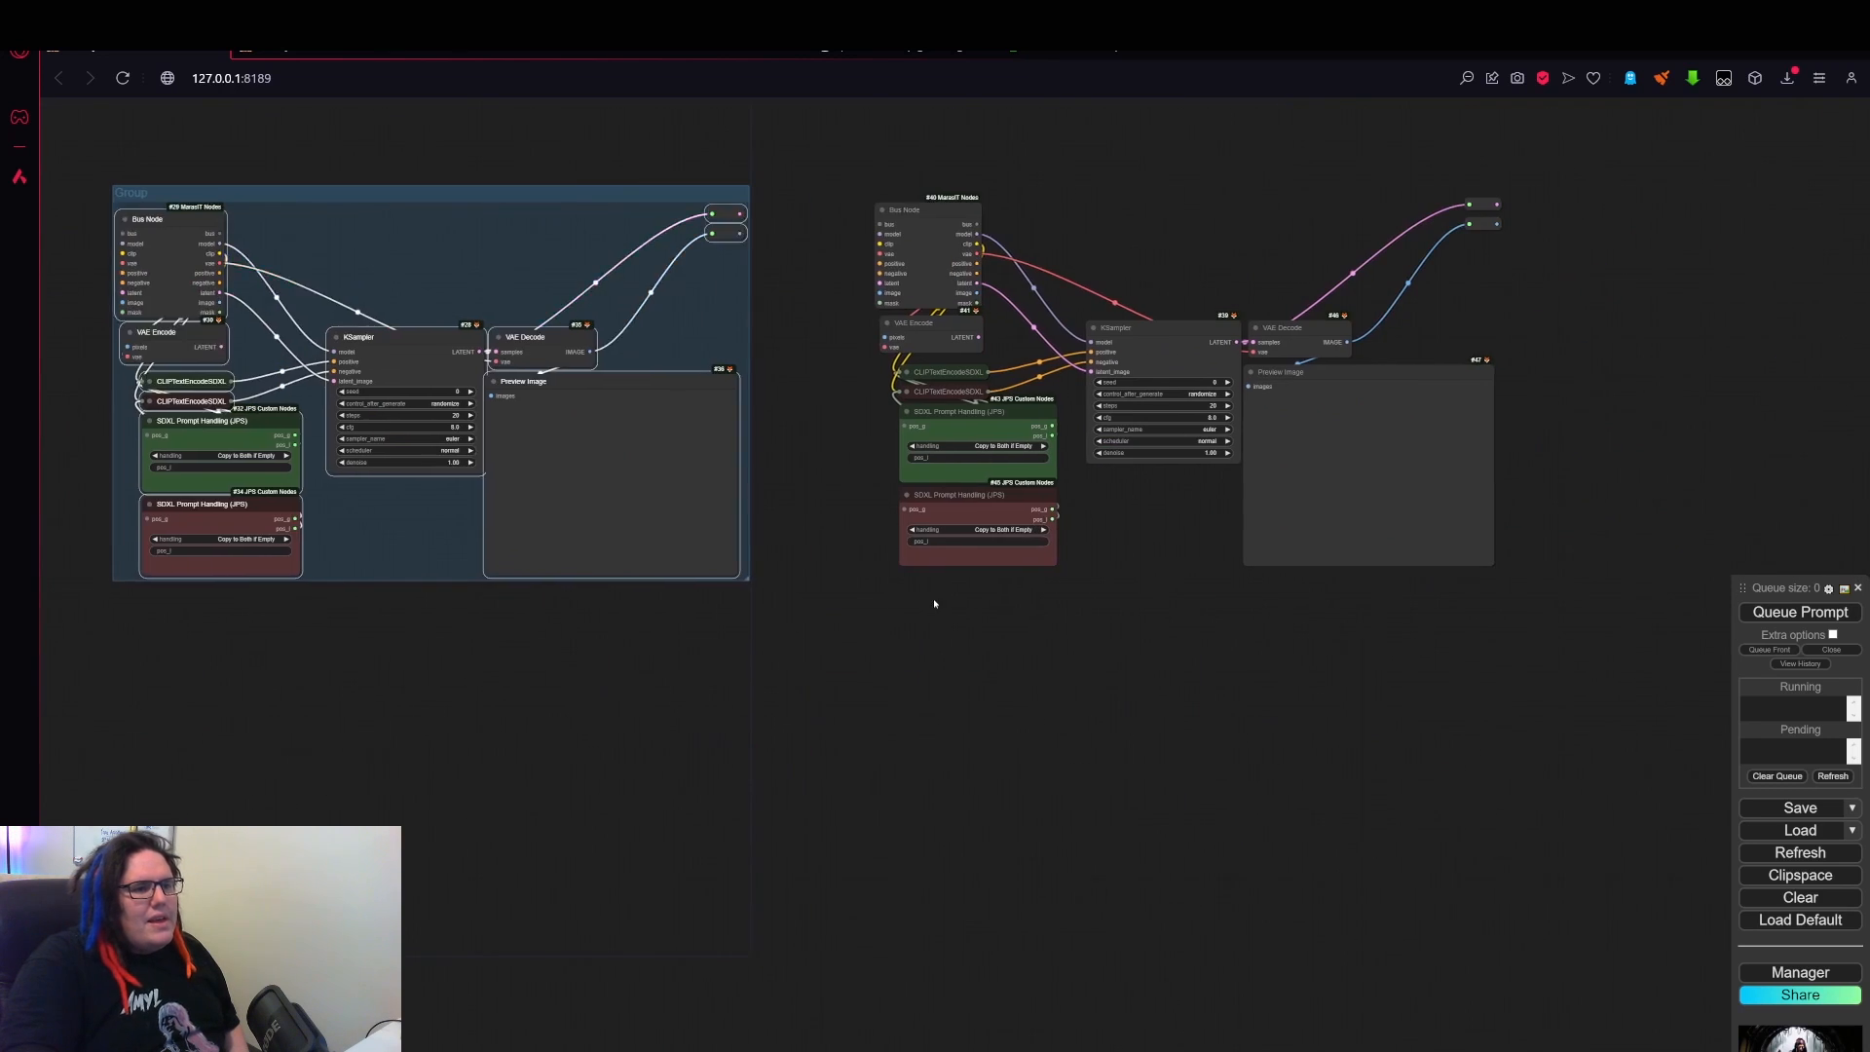
{"action": "left_click_drag", "start_coordinate": [862, 144], "coordinate": [1541, 662]}
{"action": "right_click", "coordinate": [1520, 455]}
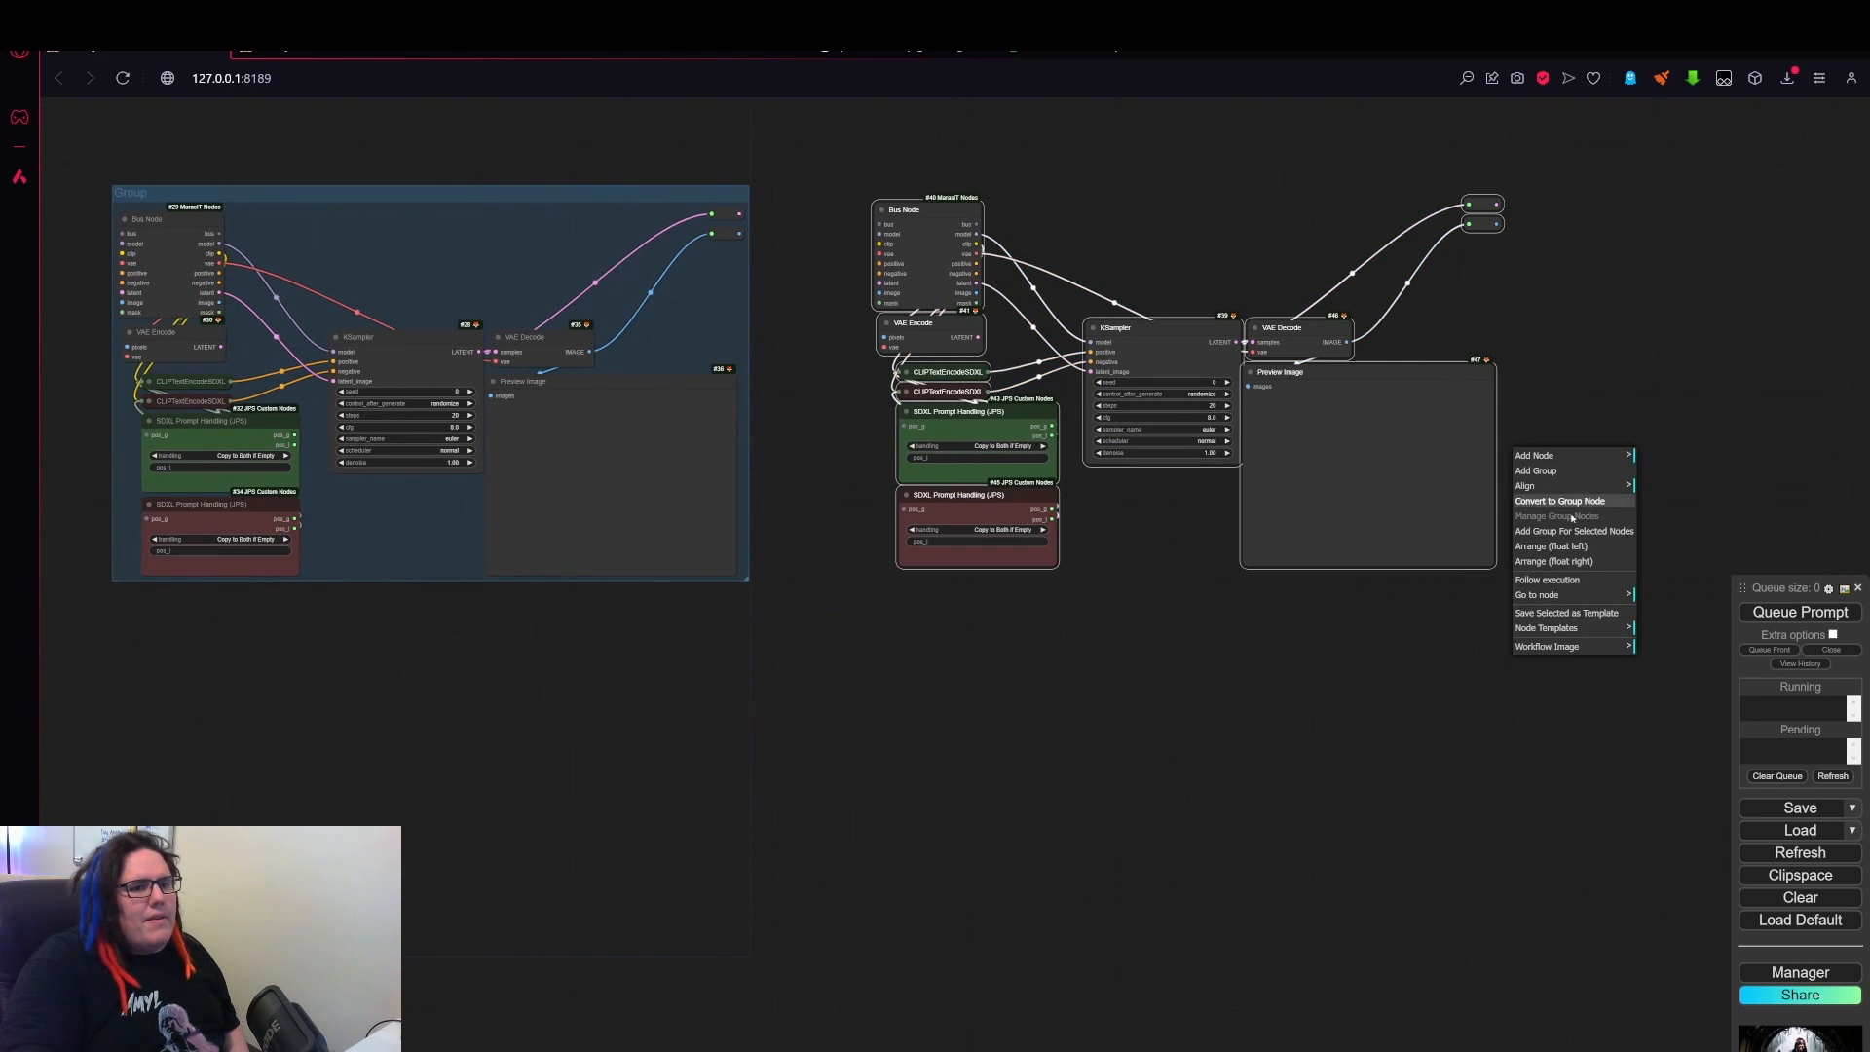
{"action": "left_click", "coordinate": [1589, 531]}
{"action": "left_click_drag", "start_coordinate": [848, 806], "coordinate": [1025, 880]}
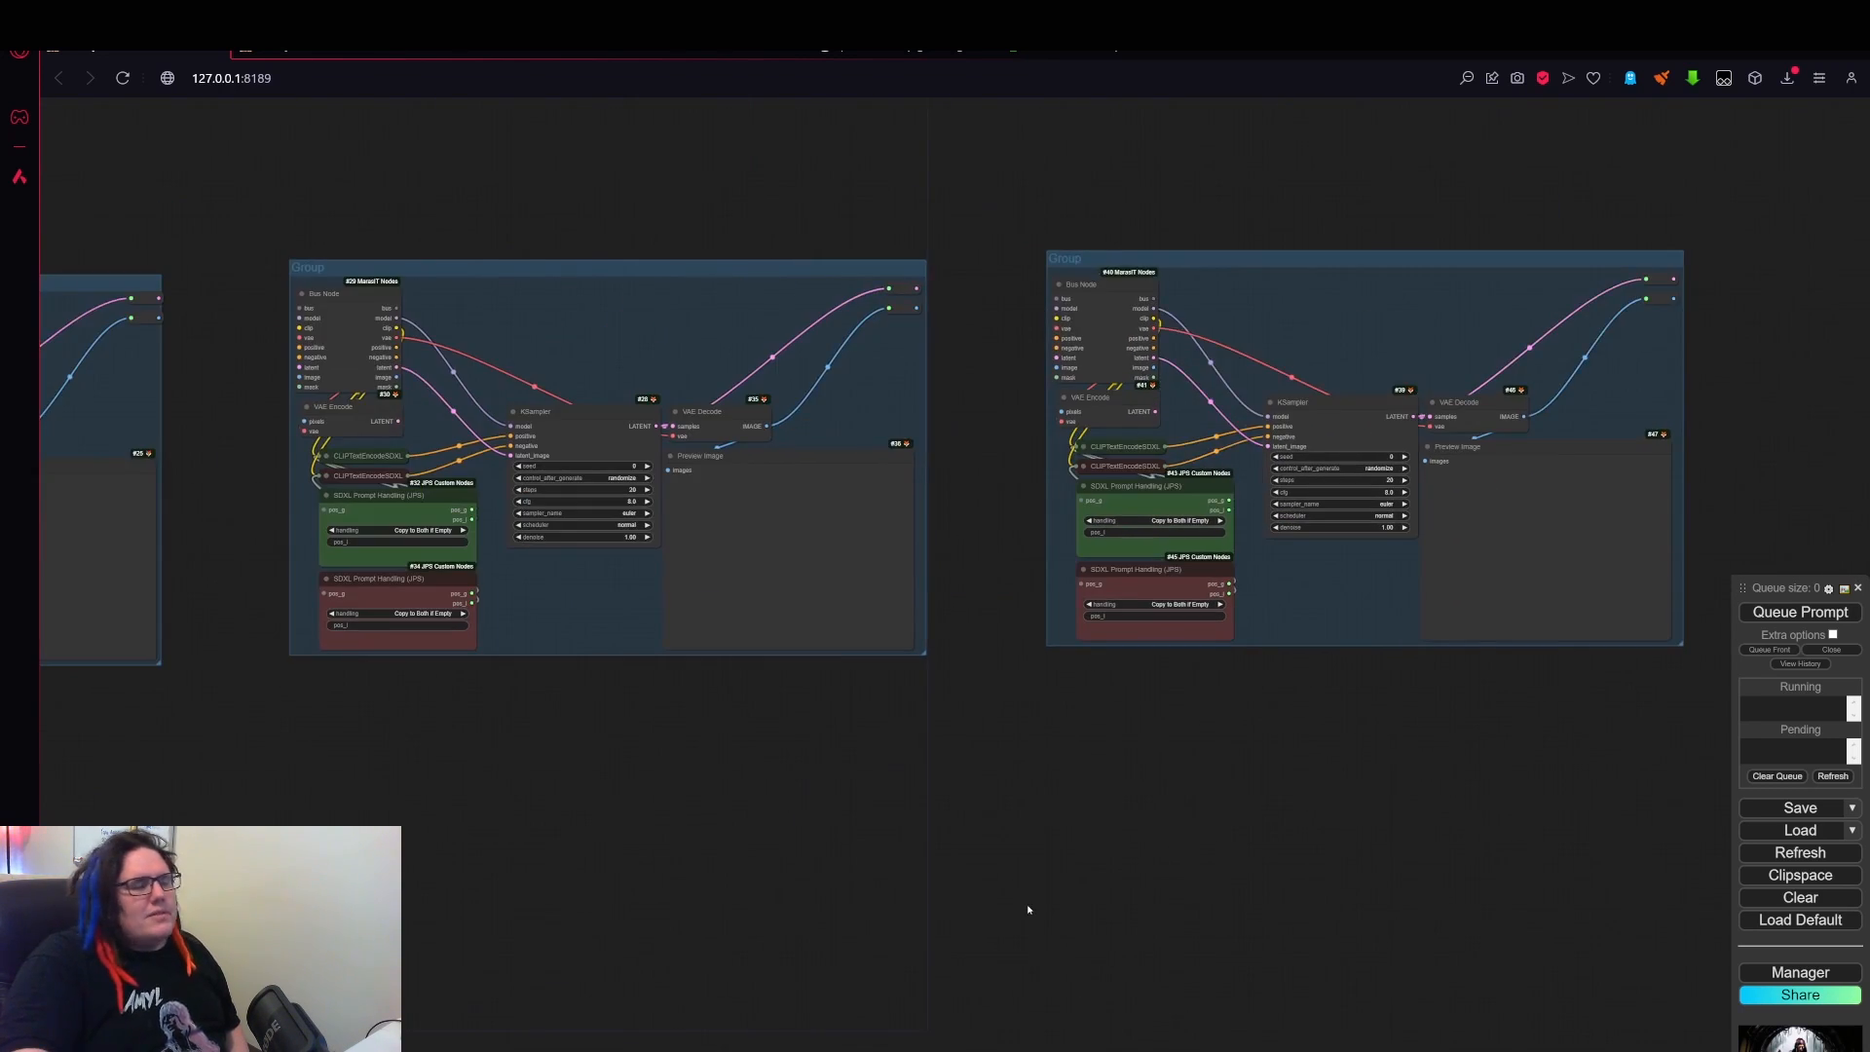
- Move the two duplicated groups closer to the first KSampler group so all three passes form a row
{"action": "scroll", "coordinate": [988, 745], "scroll_direction": "down", "scroll_amount": 3}
{"action": "left_click_drag", "start_coordinate": [944, 806], "coordinate": [1561, 826]}
{"action": "left_click_drag", "start_coordinate": [1240, 408], "coordinate": [1206, 412]}
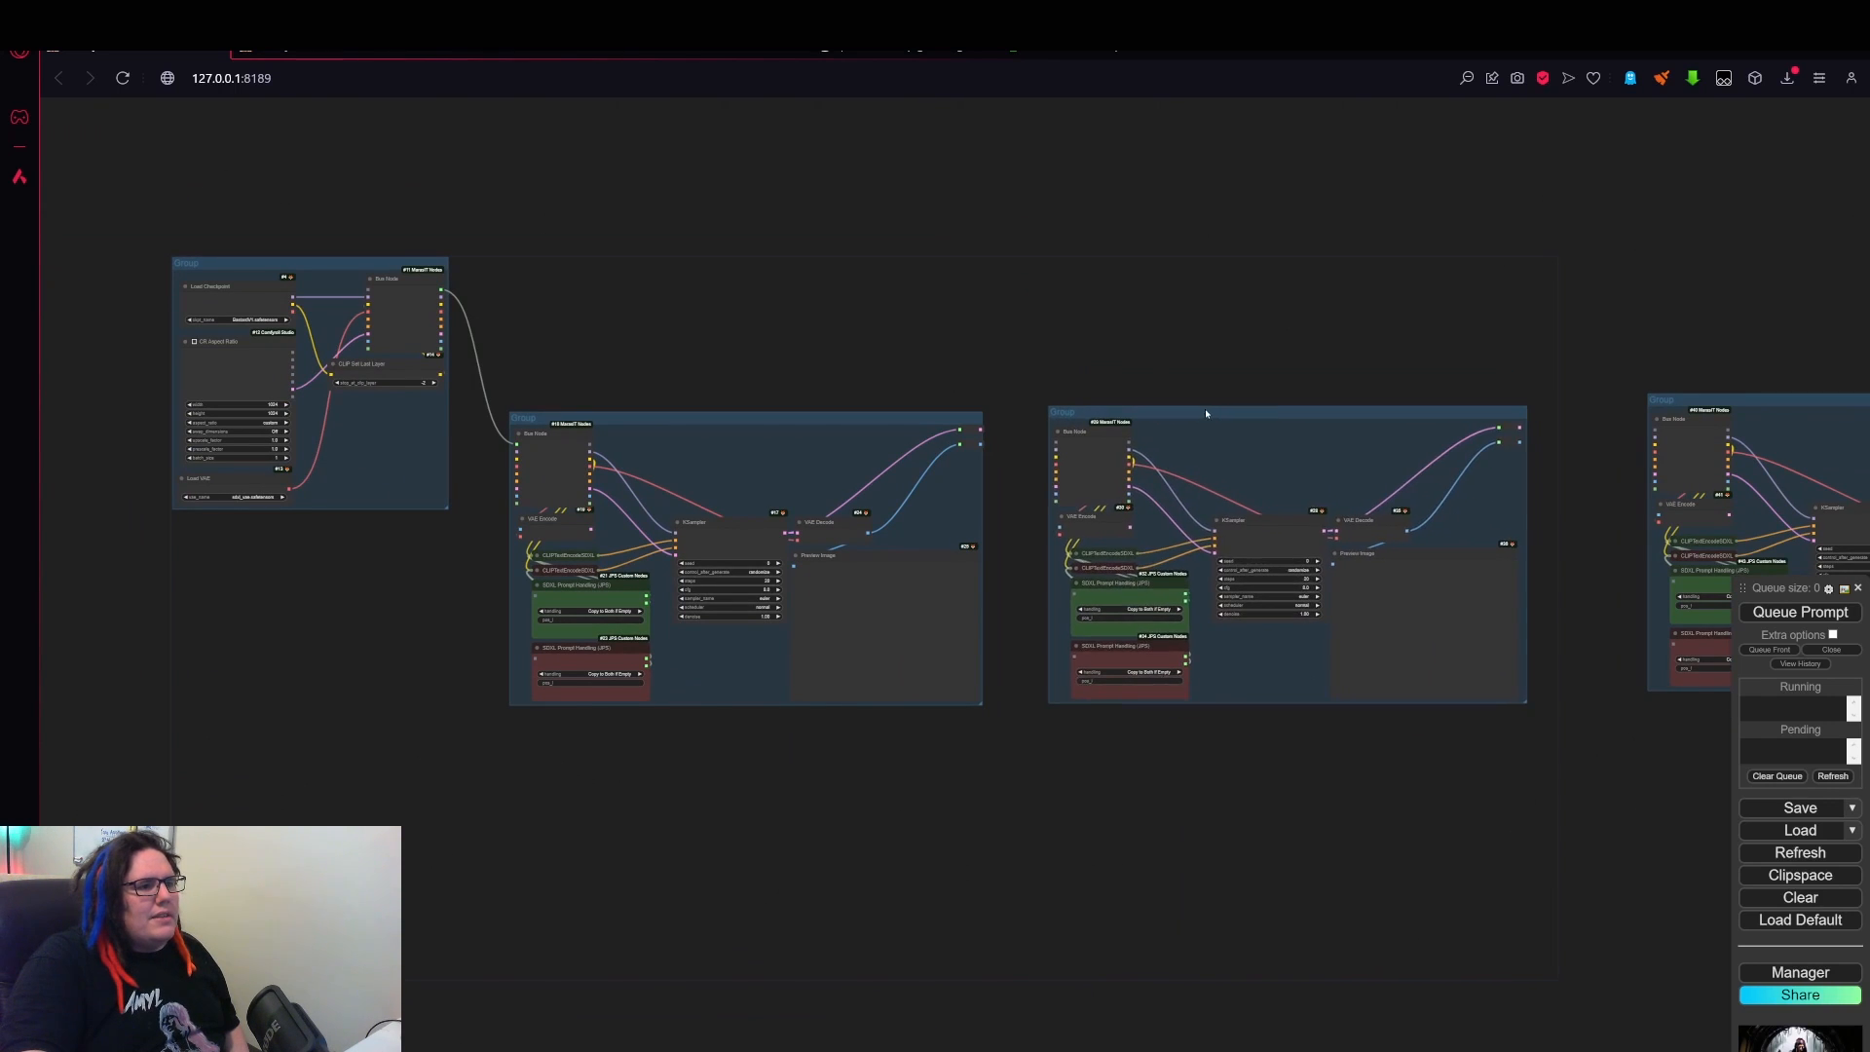
{"action": "left_click_drag", "start_coordinate": [1809, 393], "coordinate": [1731, 398]}
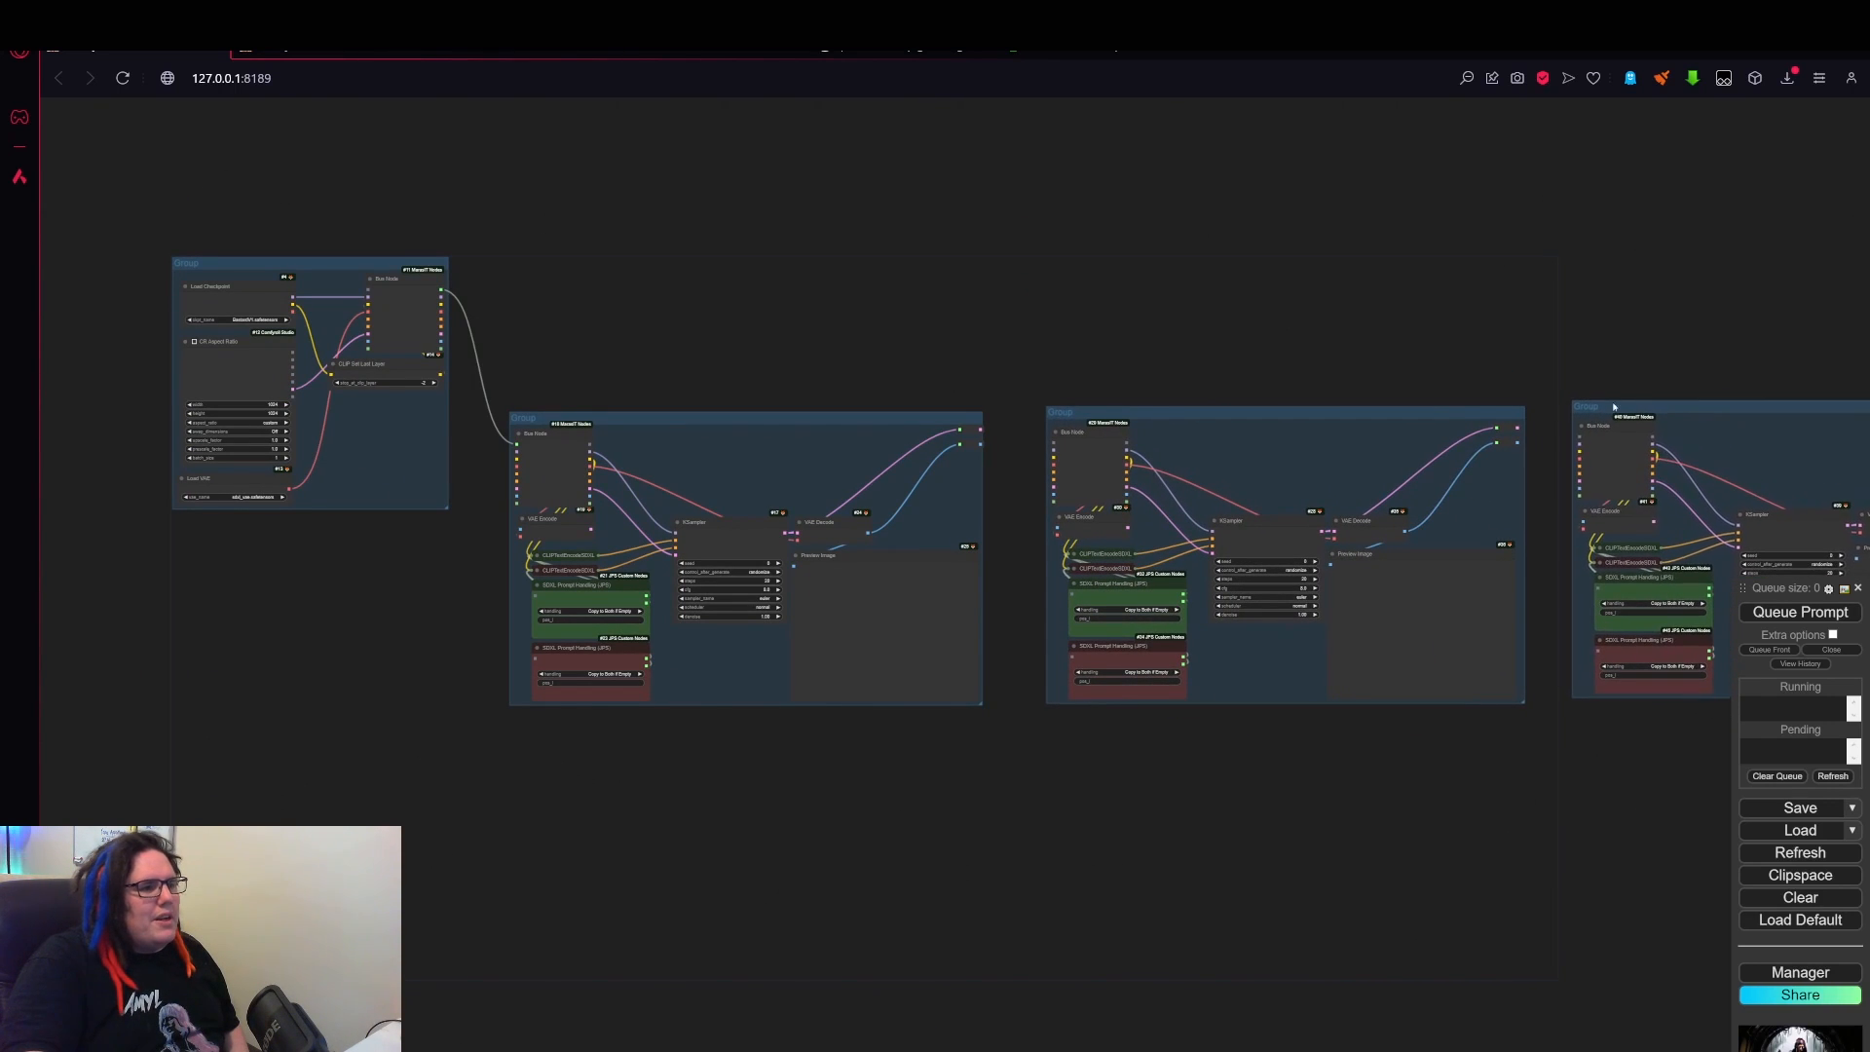
- Duplicate the loader group's Bus Node above the first pass group, and connect the original's bus output to the copy's bus input
{"action": "left_click_drag", "start_coordinate": [995, 309], "coordinate": [961, 305]}
{"action": "scroll", "coordinate": [672, 390], "scroll_direction": "up", "scroll_amount": 2}
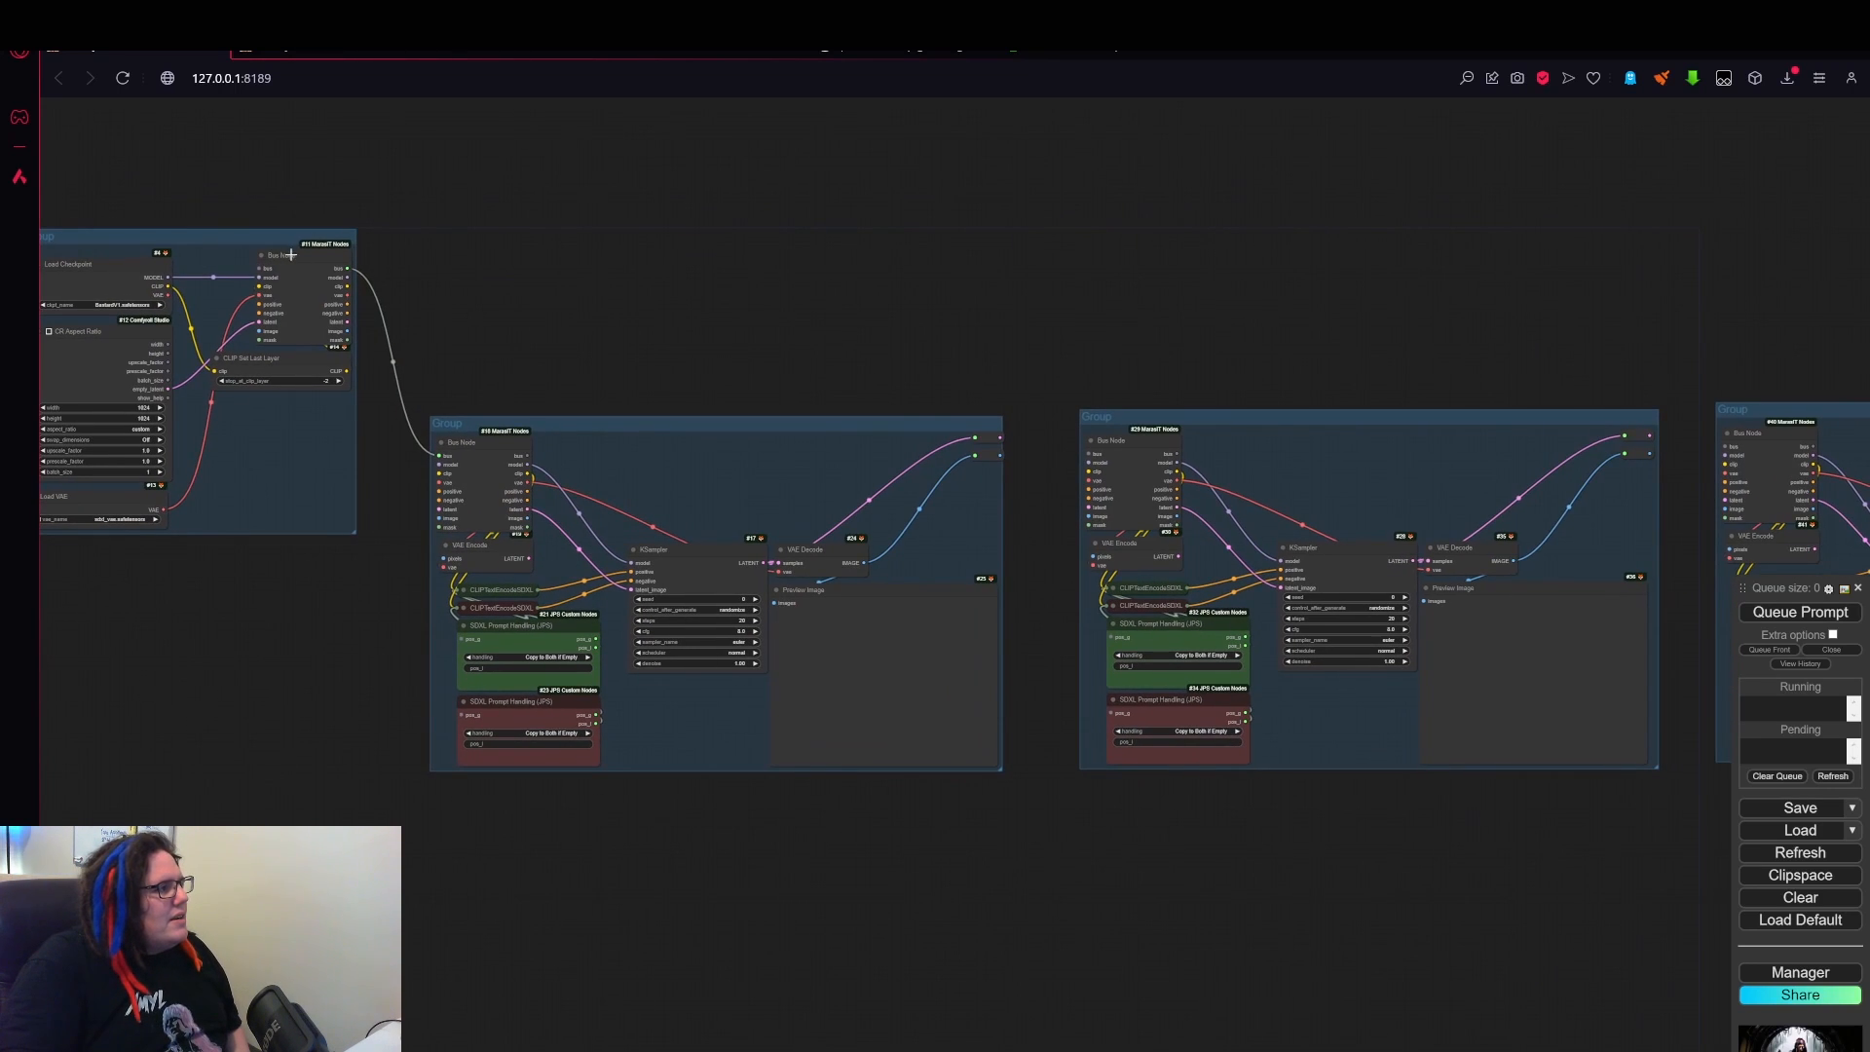
{"action": "left_click_drag", "start_coordinate": [290, 254], "coordinate": [906, 279]}
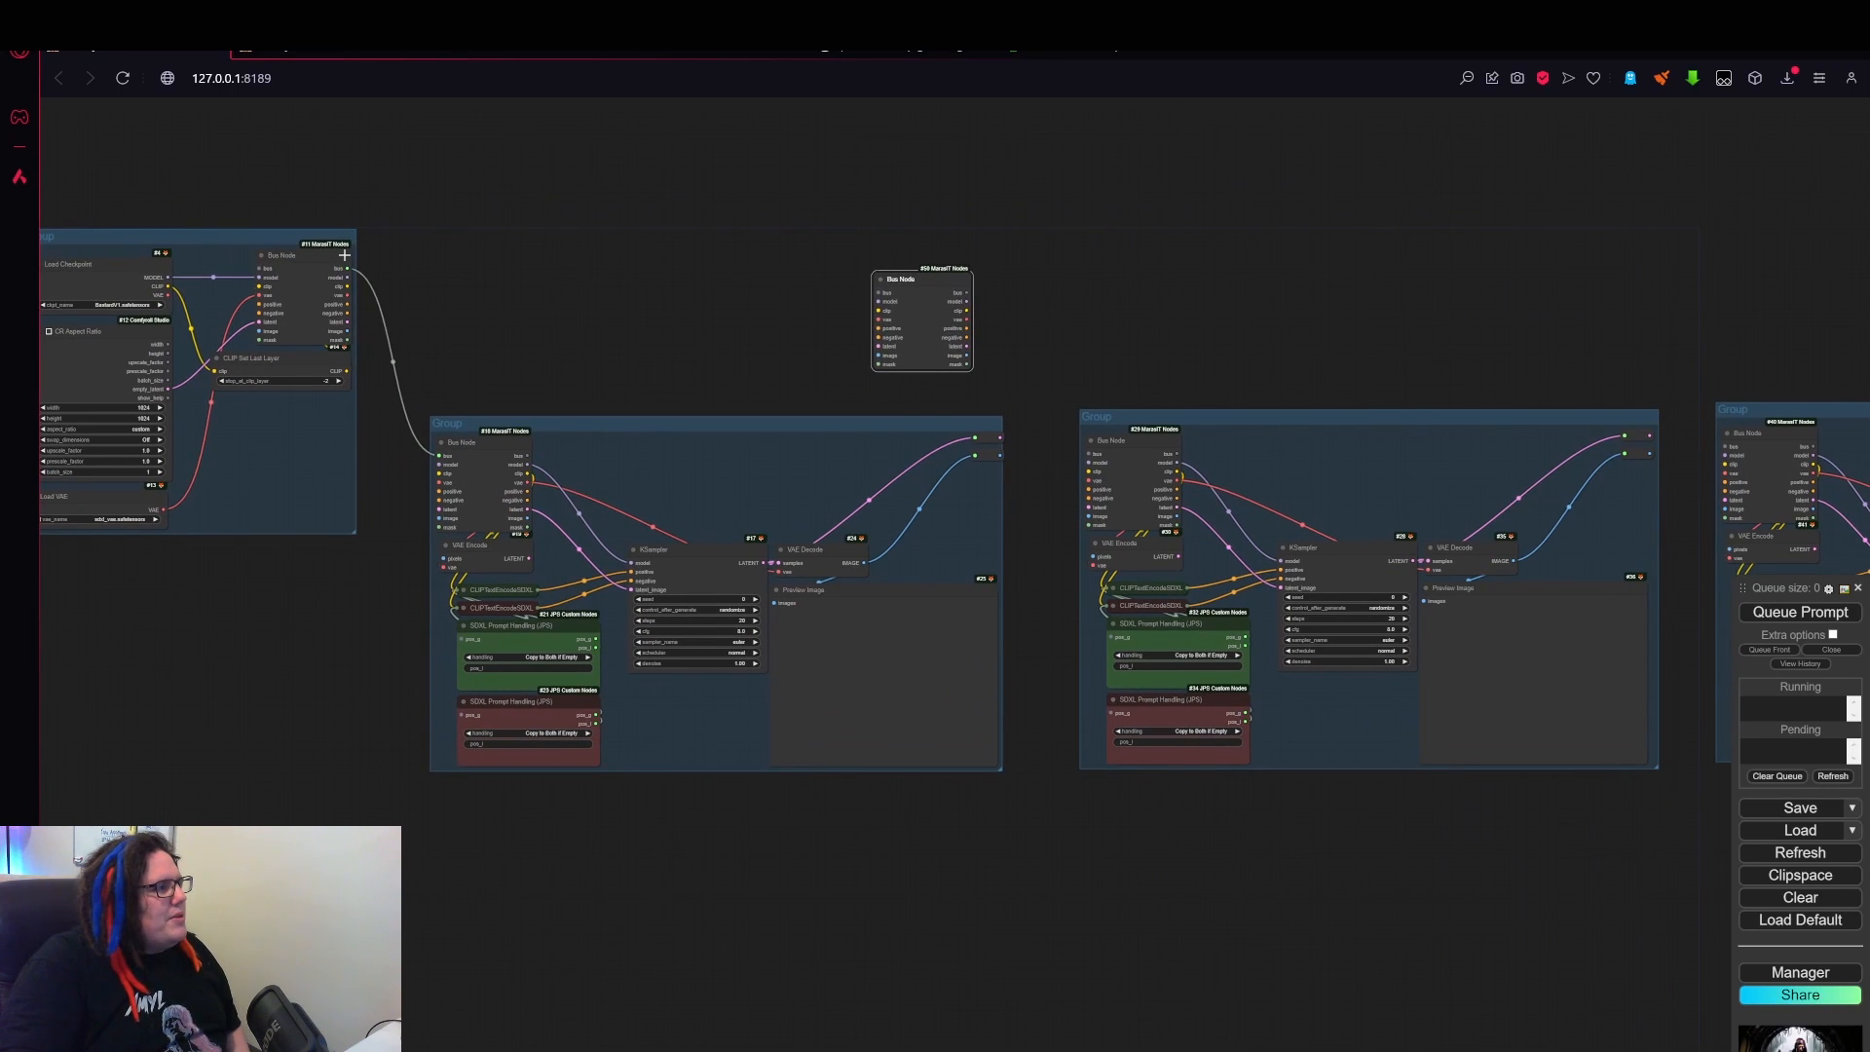
{"action": "left_click_drag", "start_coordinate": [347, 268], "coordinate": [878, 291]}
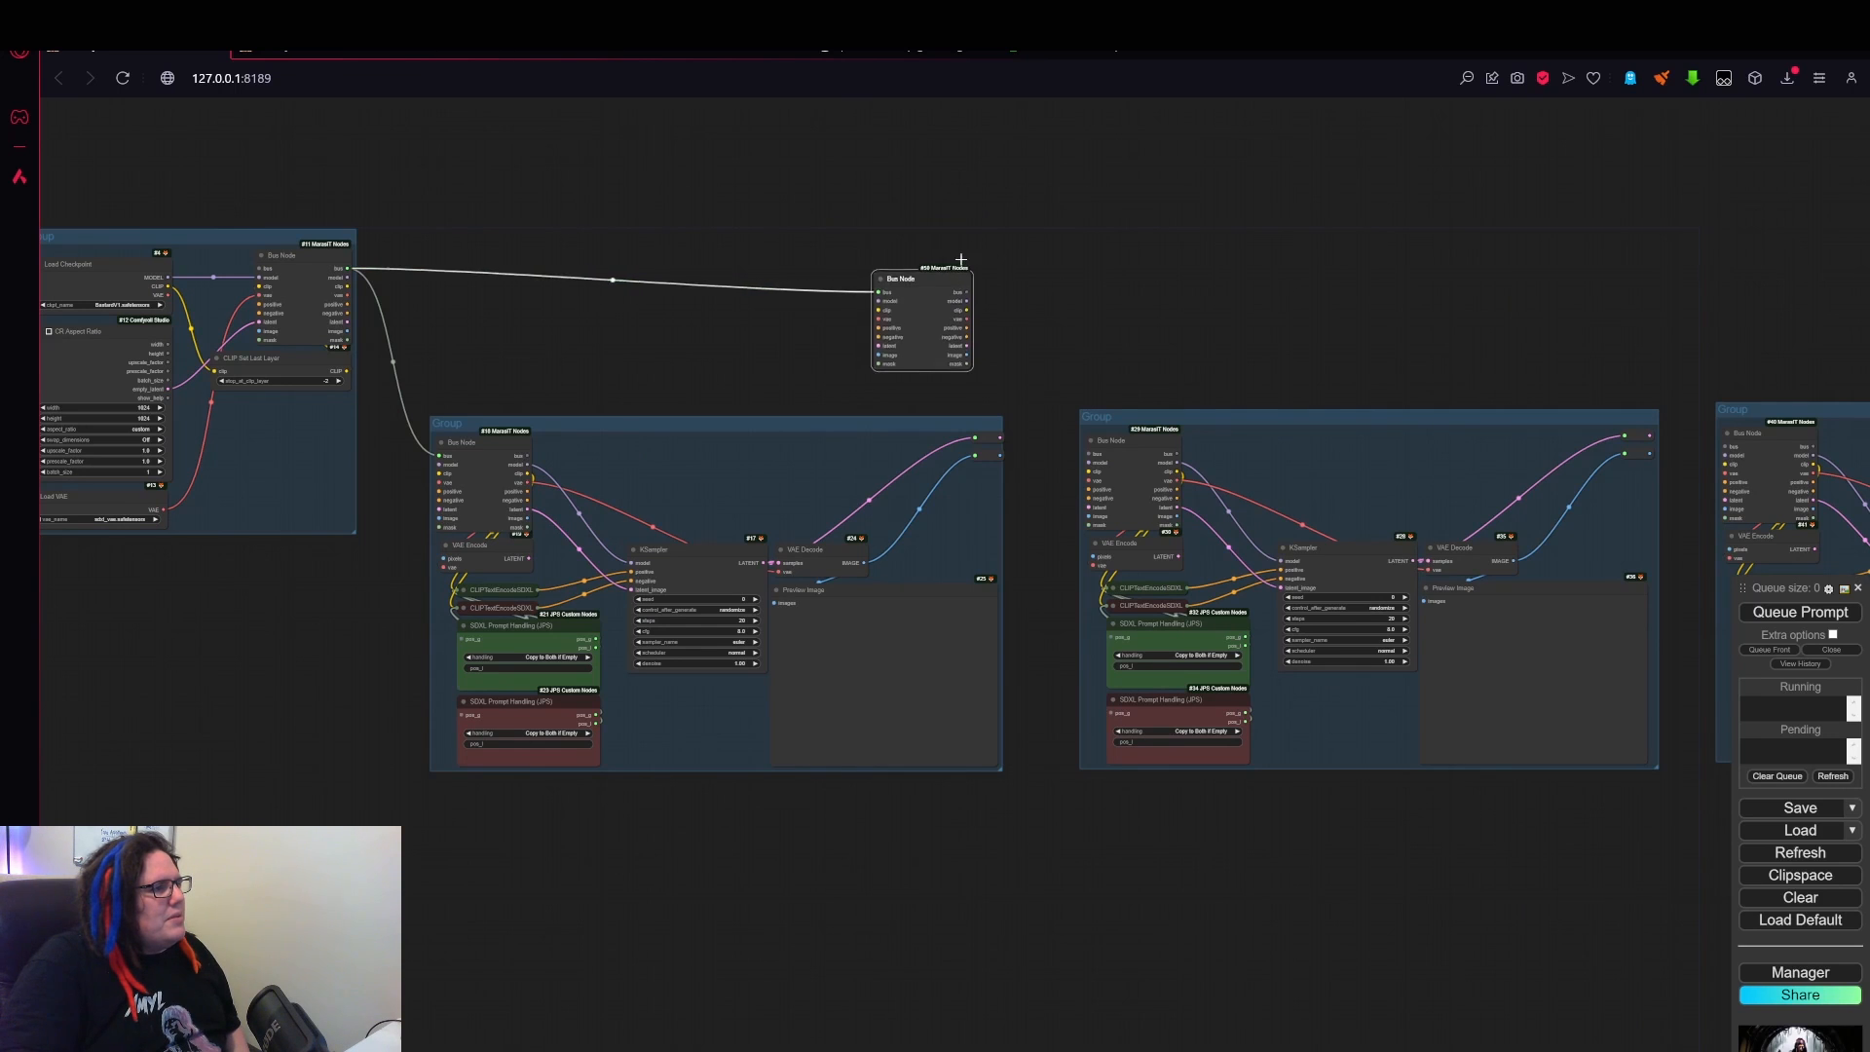
- Place another Bus Node copy before the third group, chain it from the previous copy, and link its bus output to that group's Bus Node
{"action": "left_click_drag", "start_coordinate": [995, 275], "coordinate": [1118, 287]}
{"action": "left_click", "coordinate": [460, 280]}
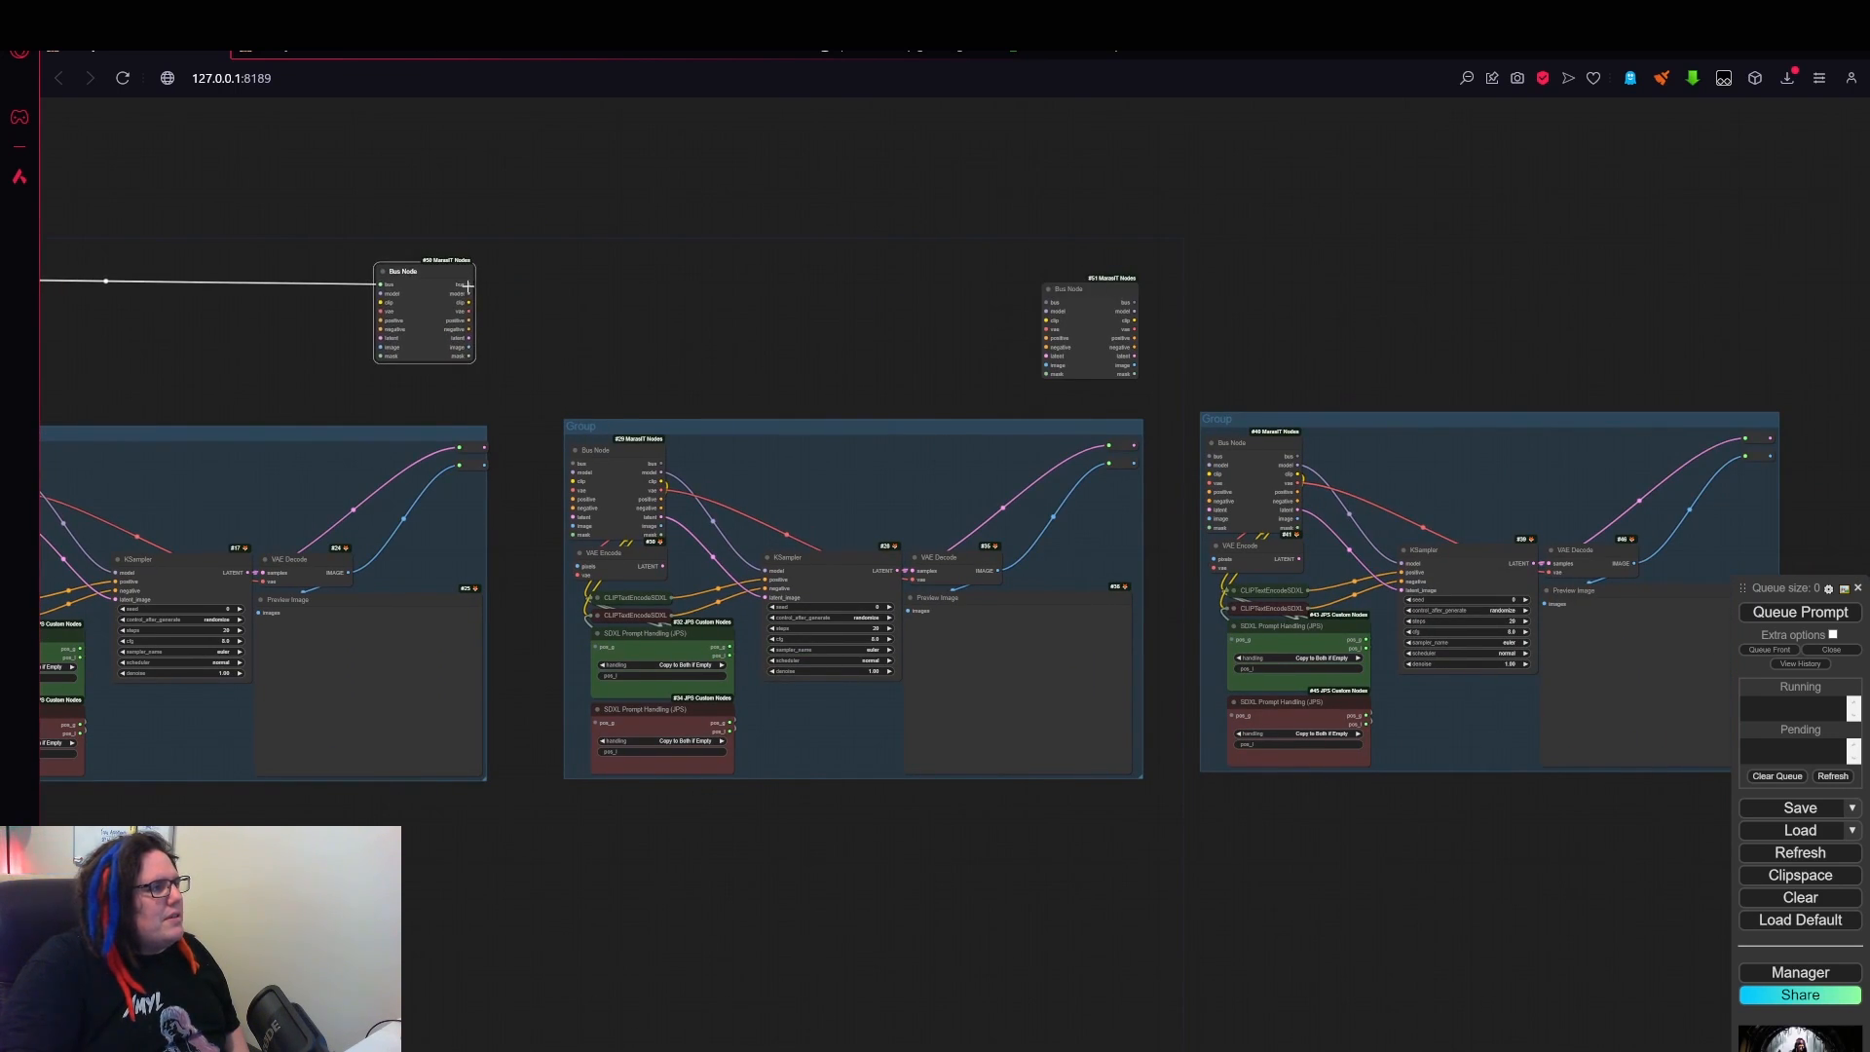
{"action": "left_click_drag", "start_coordinate": [468, 284], "coordinate": [1049, 302]}
{"action": "left_click_drag", "start_coordinate": [1105, 292], "coordinate": [1210, 455]}
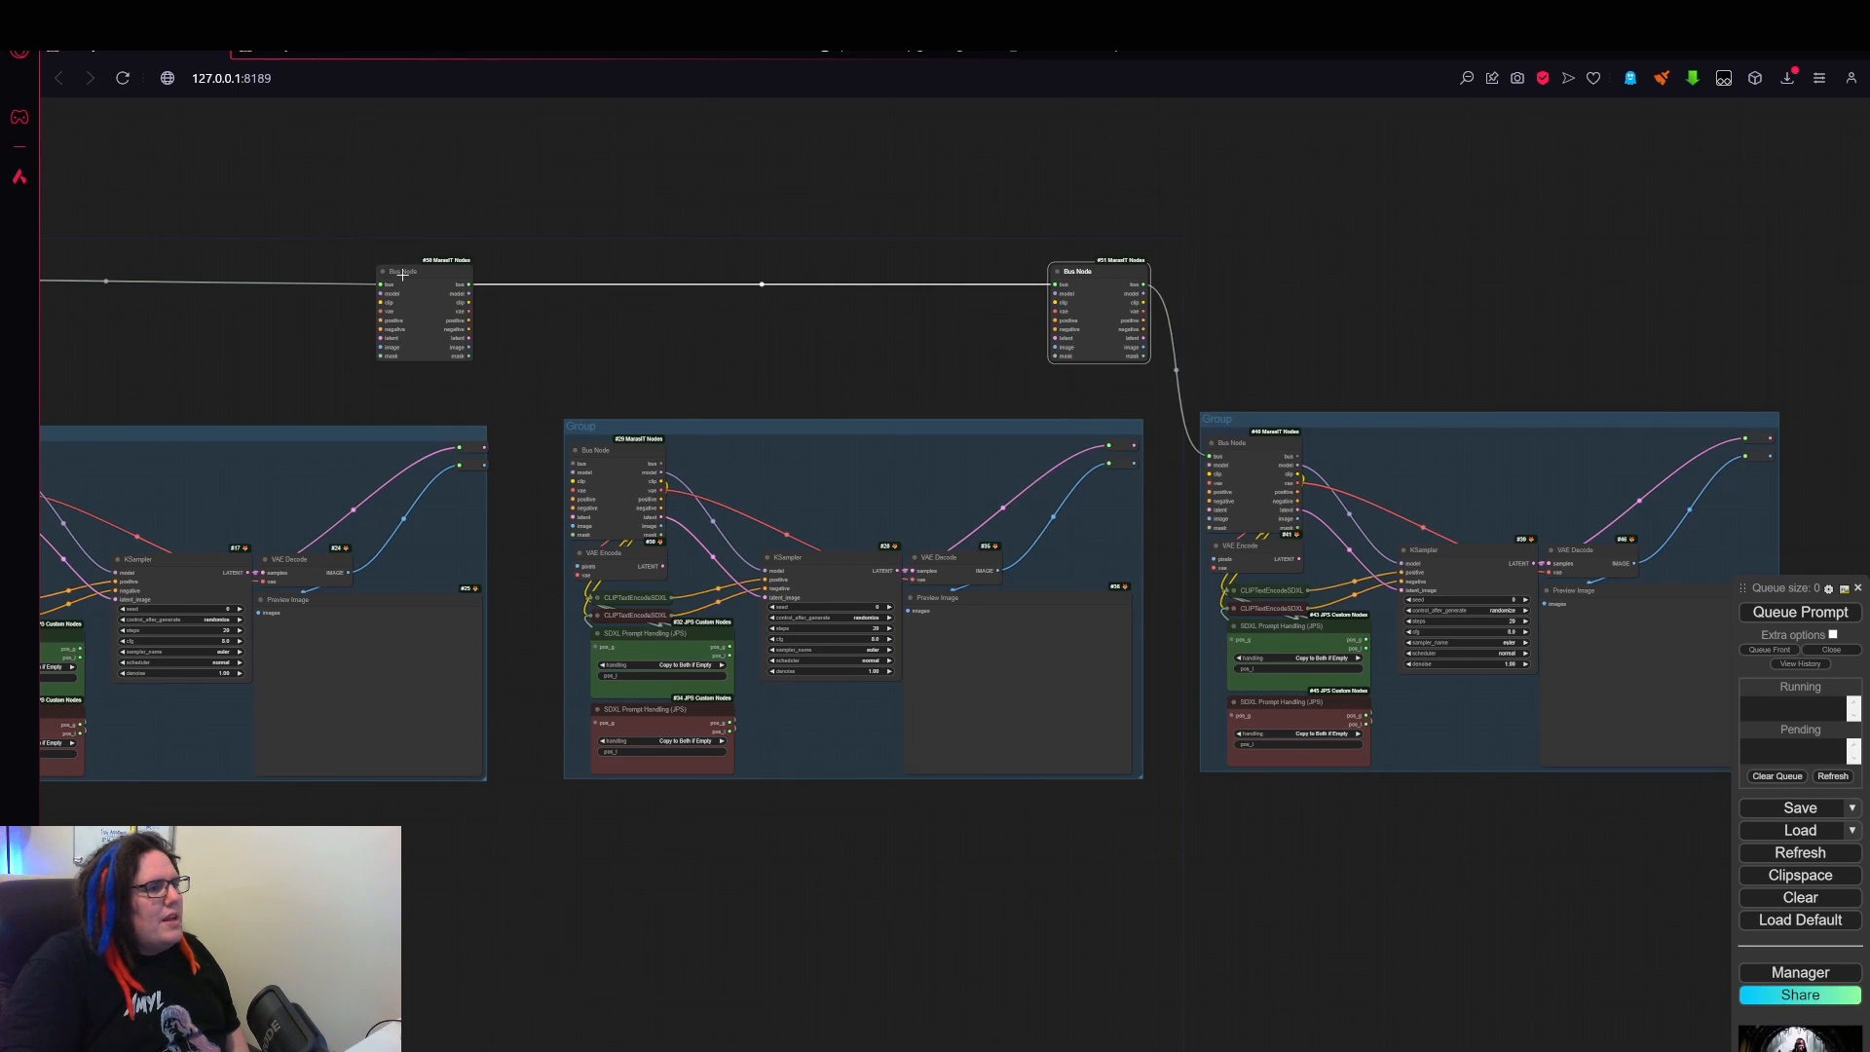
- Connect the bus output of the first copied Bus Node to the bus input of the second group's Bus Node
{"action": "left_click_drag", "start_coordinate": [468, 283], "coordinate": [539, 412]}
{"action": "left_click_drag", "start_coordinate": [575, 462], "coordinate": [576, 465]}
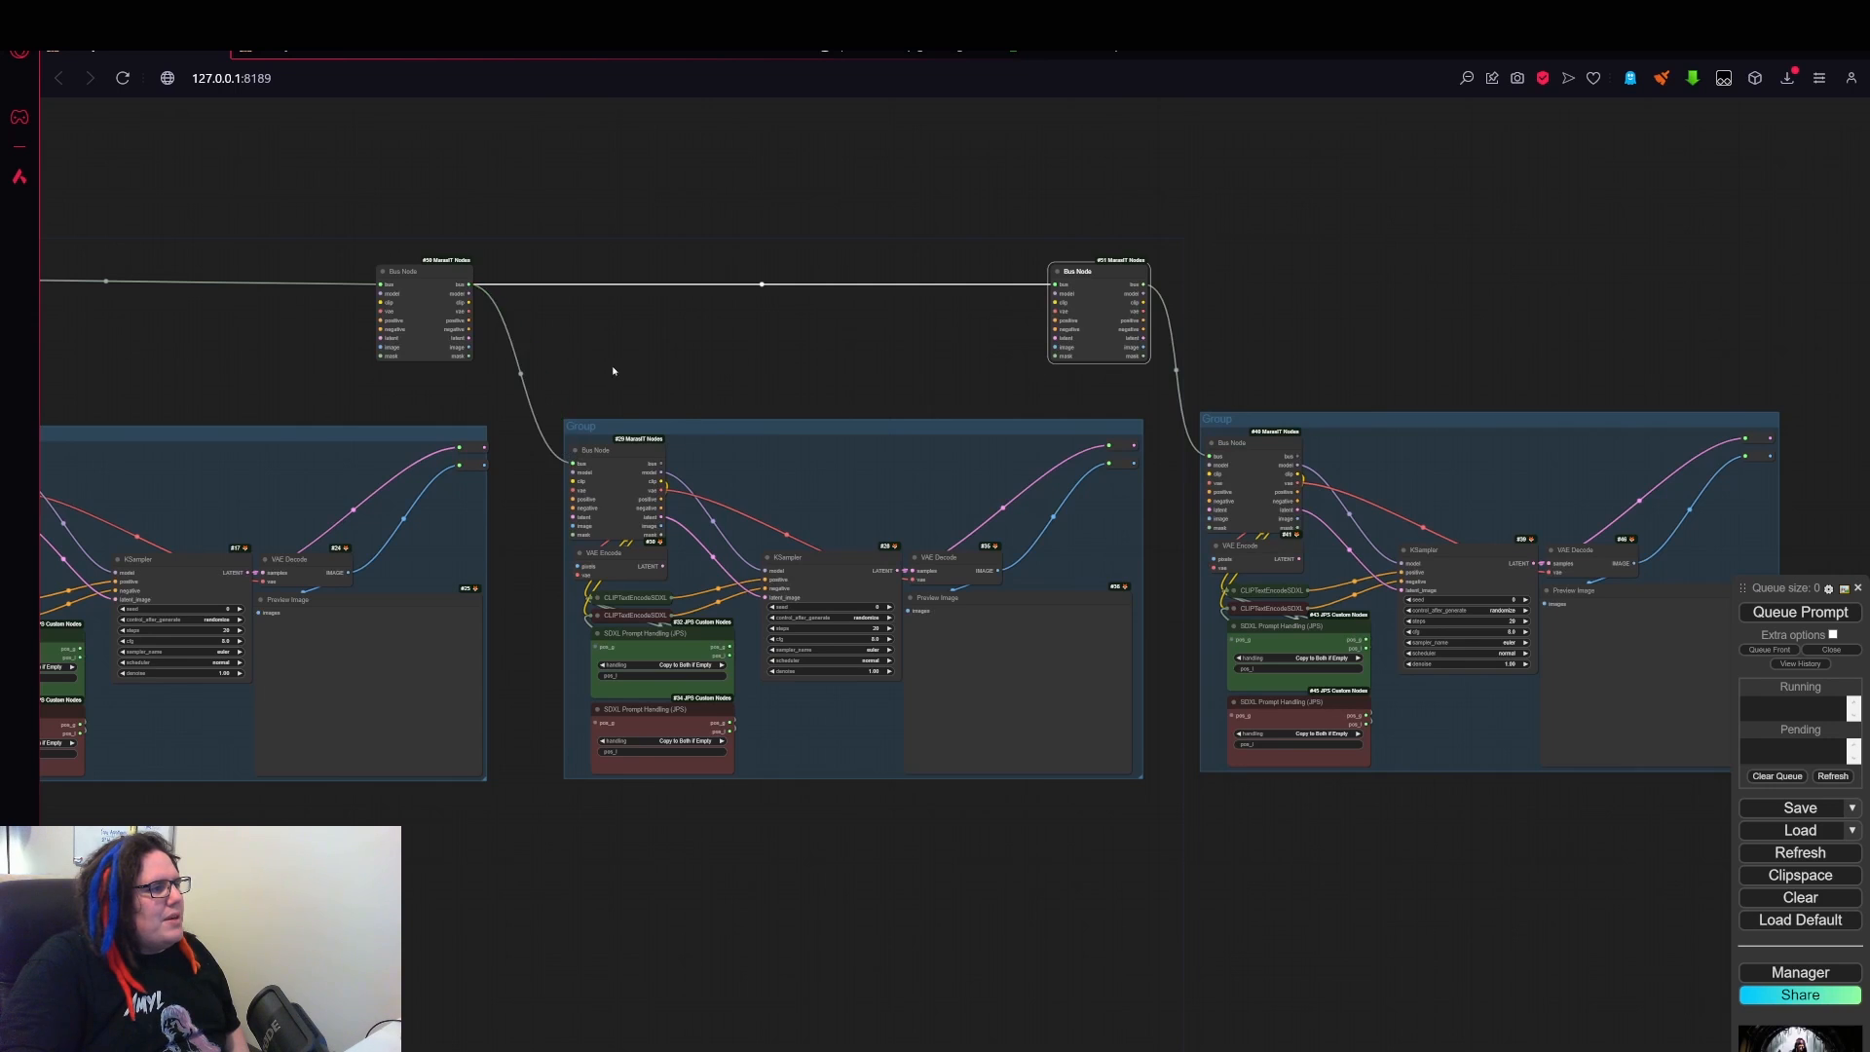
{"action": "left_click_drag", "start_coordinate": [613, 369], "coordinate": [819, 331]}
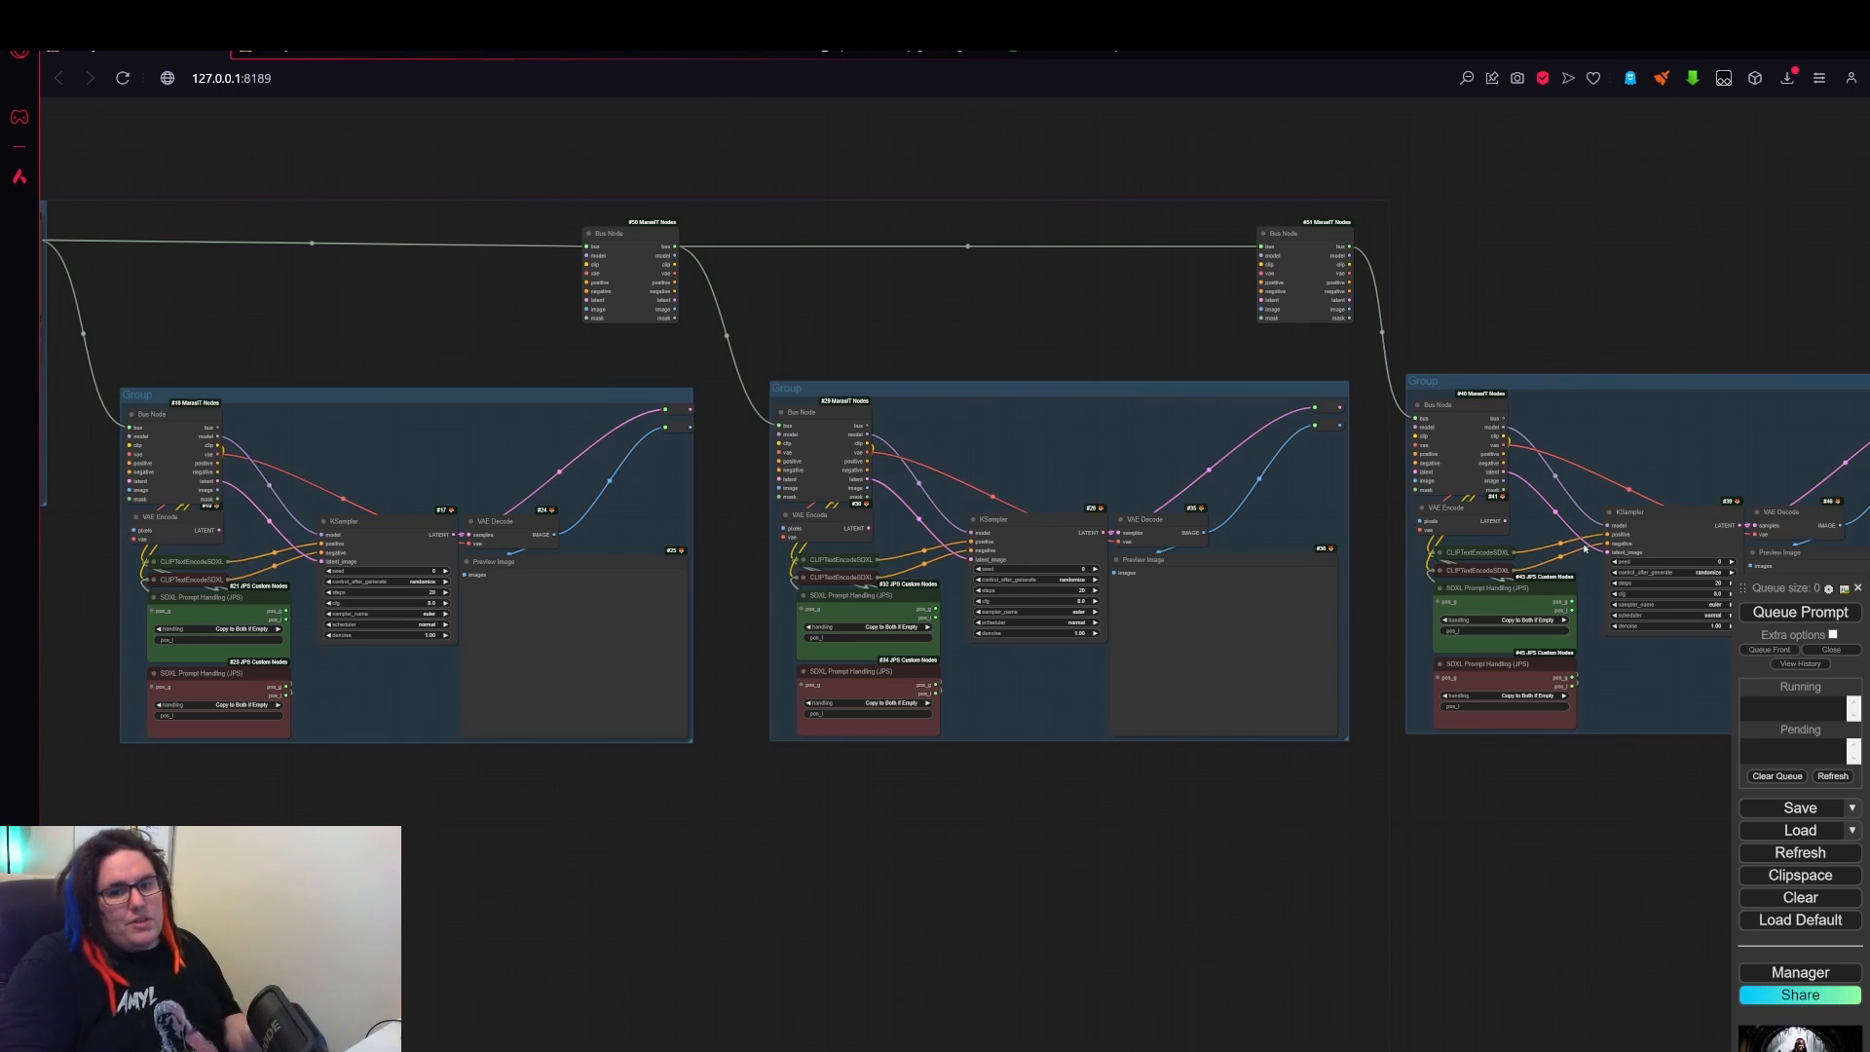
- Examine the chained Bus Nodes and the layout of the loader group and the KSampler groups
{"action": "scroll", "coordinate": [1010, 330], "scroll_direction": "down", "scroll_amount": 2}
{"action": "left_click_drag", "start_coordinate": [376, 312], "coordinate": [686, 338]}
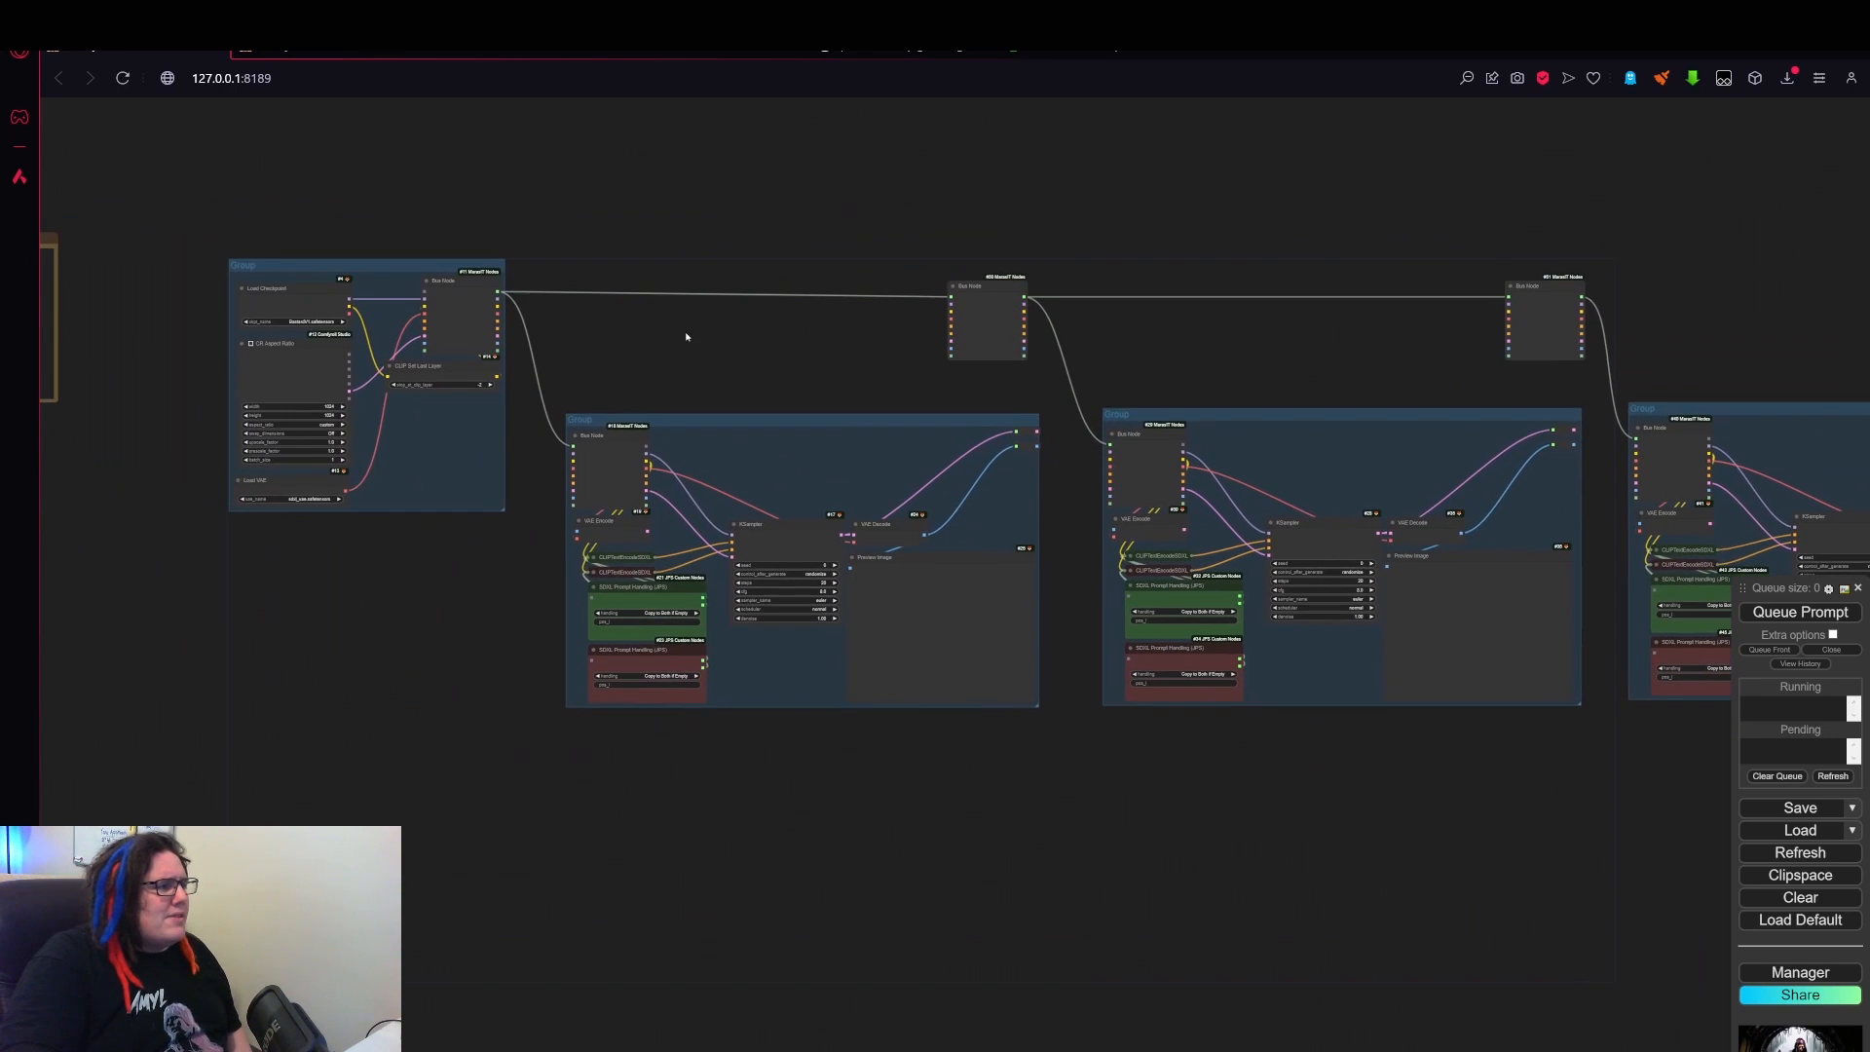
{"action": "scroll", "coordinate": [768, 341], "scroll_direction": "up", "scroll_amount": 2}
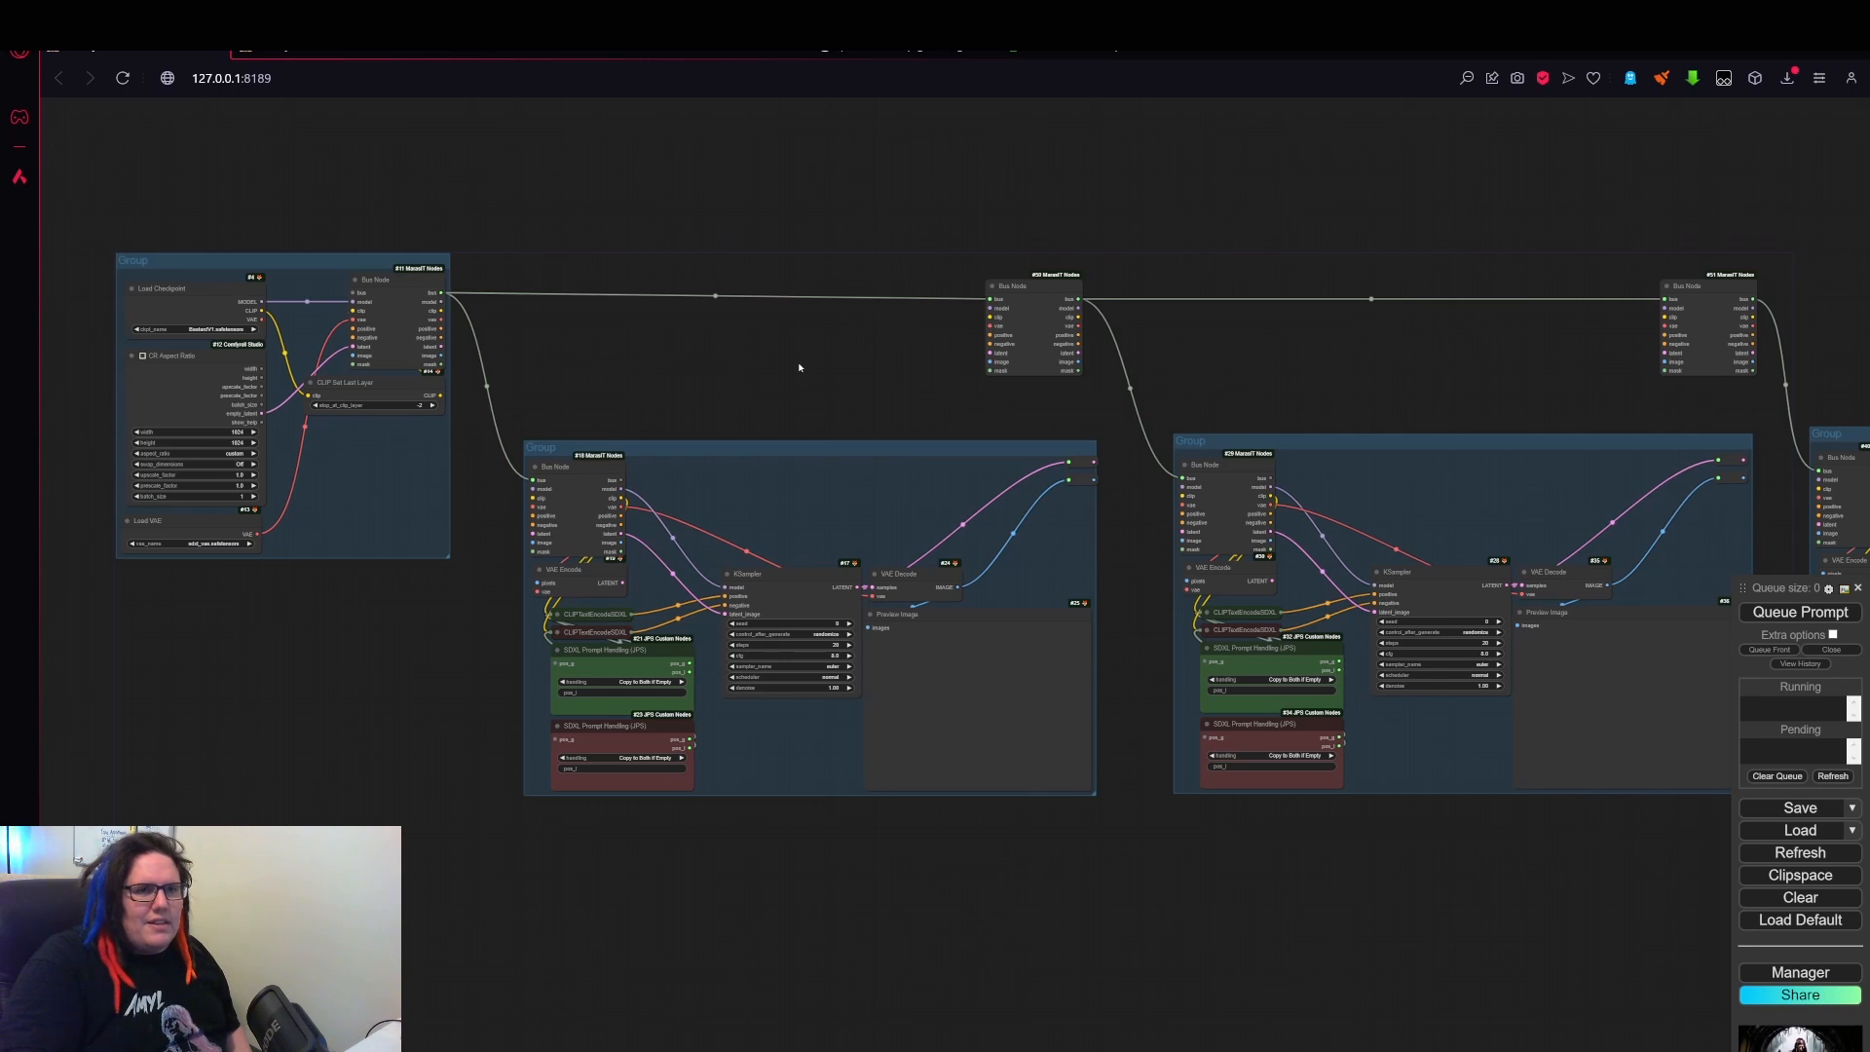
{"action": "left_click_drag", "start_coordinate": [695, 374], "coordinate": [834, 342]}
{"action": "scroll", "coordinate": [1044, 394], "scroll_direction": "down", "scroll_amount": 2}
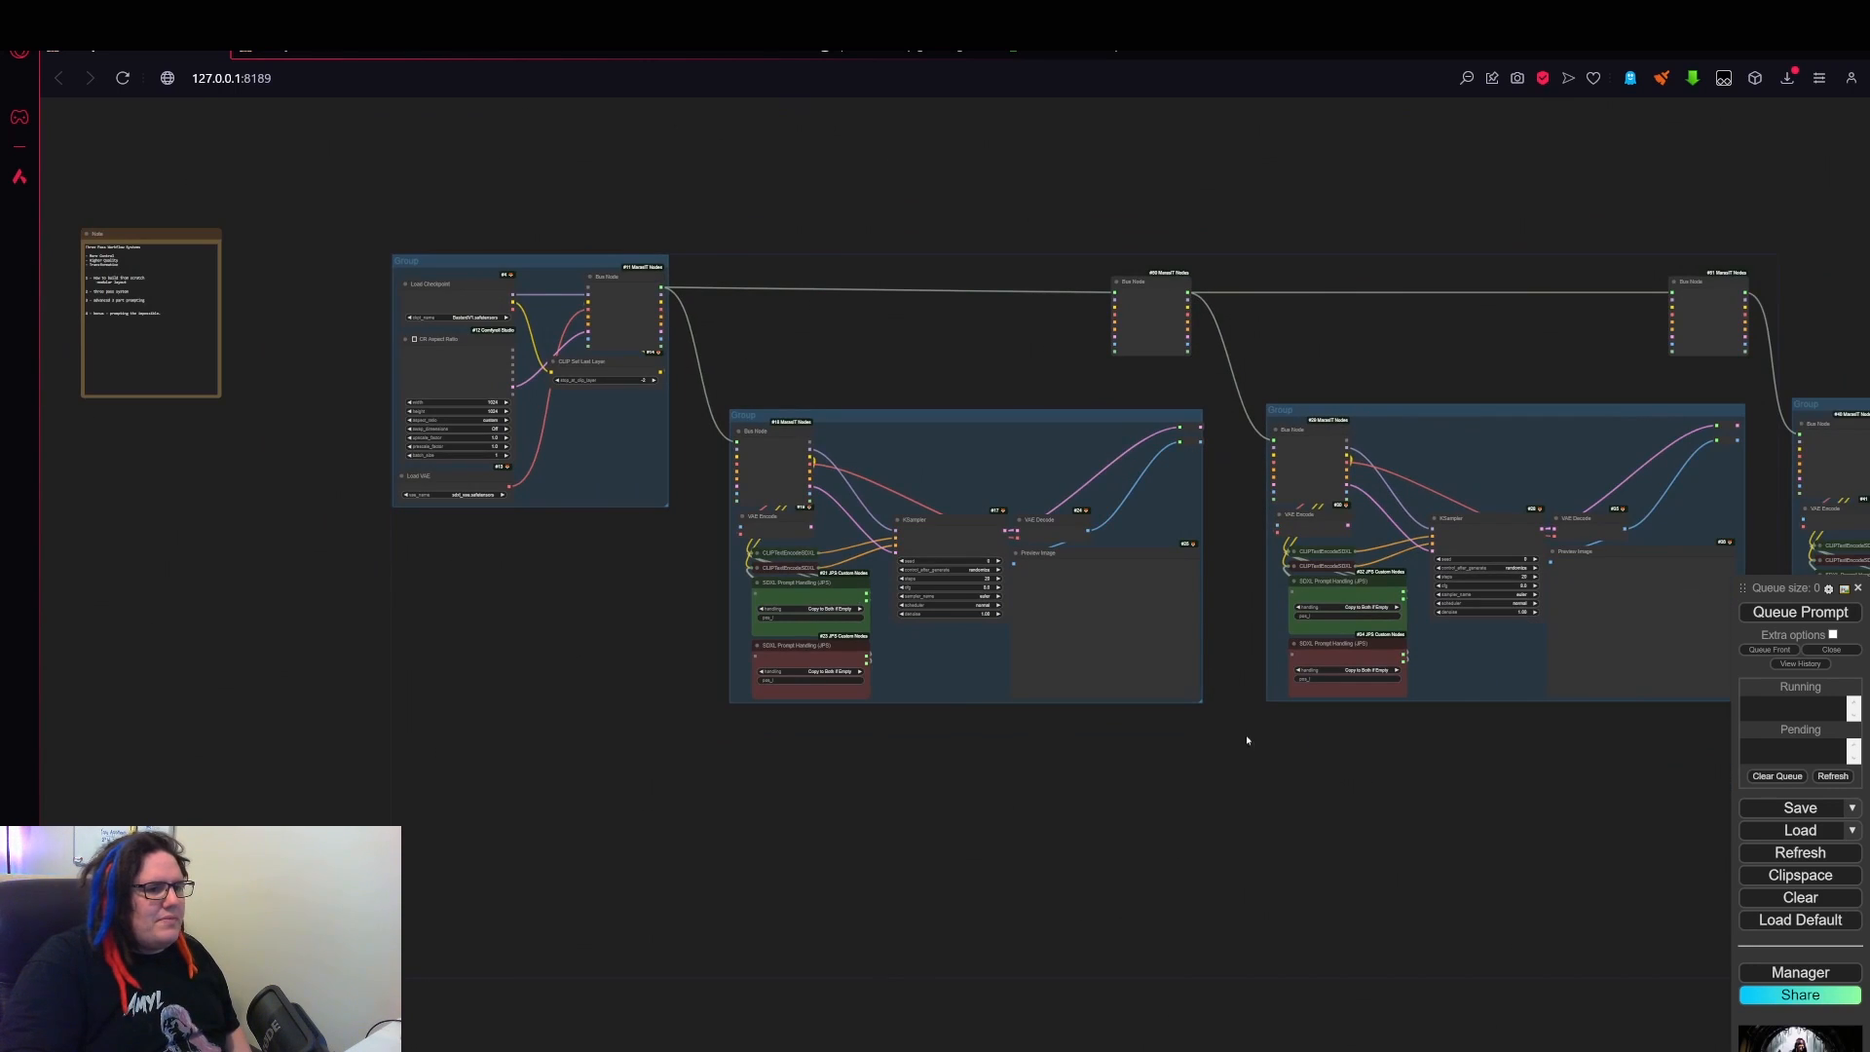
{"action": "left_click_drag", "start_coordinate": [1063, 840], "coordinate": [935, 844]}
{"action": "scroll", "coordinate": [997, 851], "scroll_direction": "up", "scroll_amount": 4}
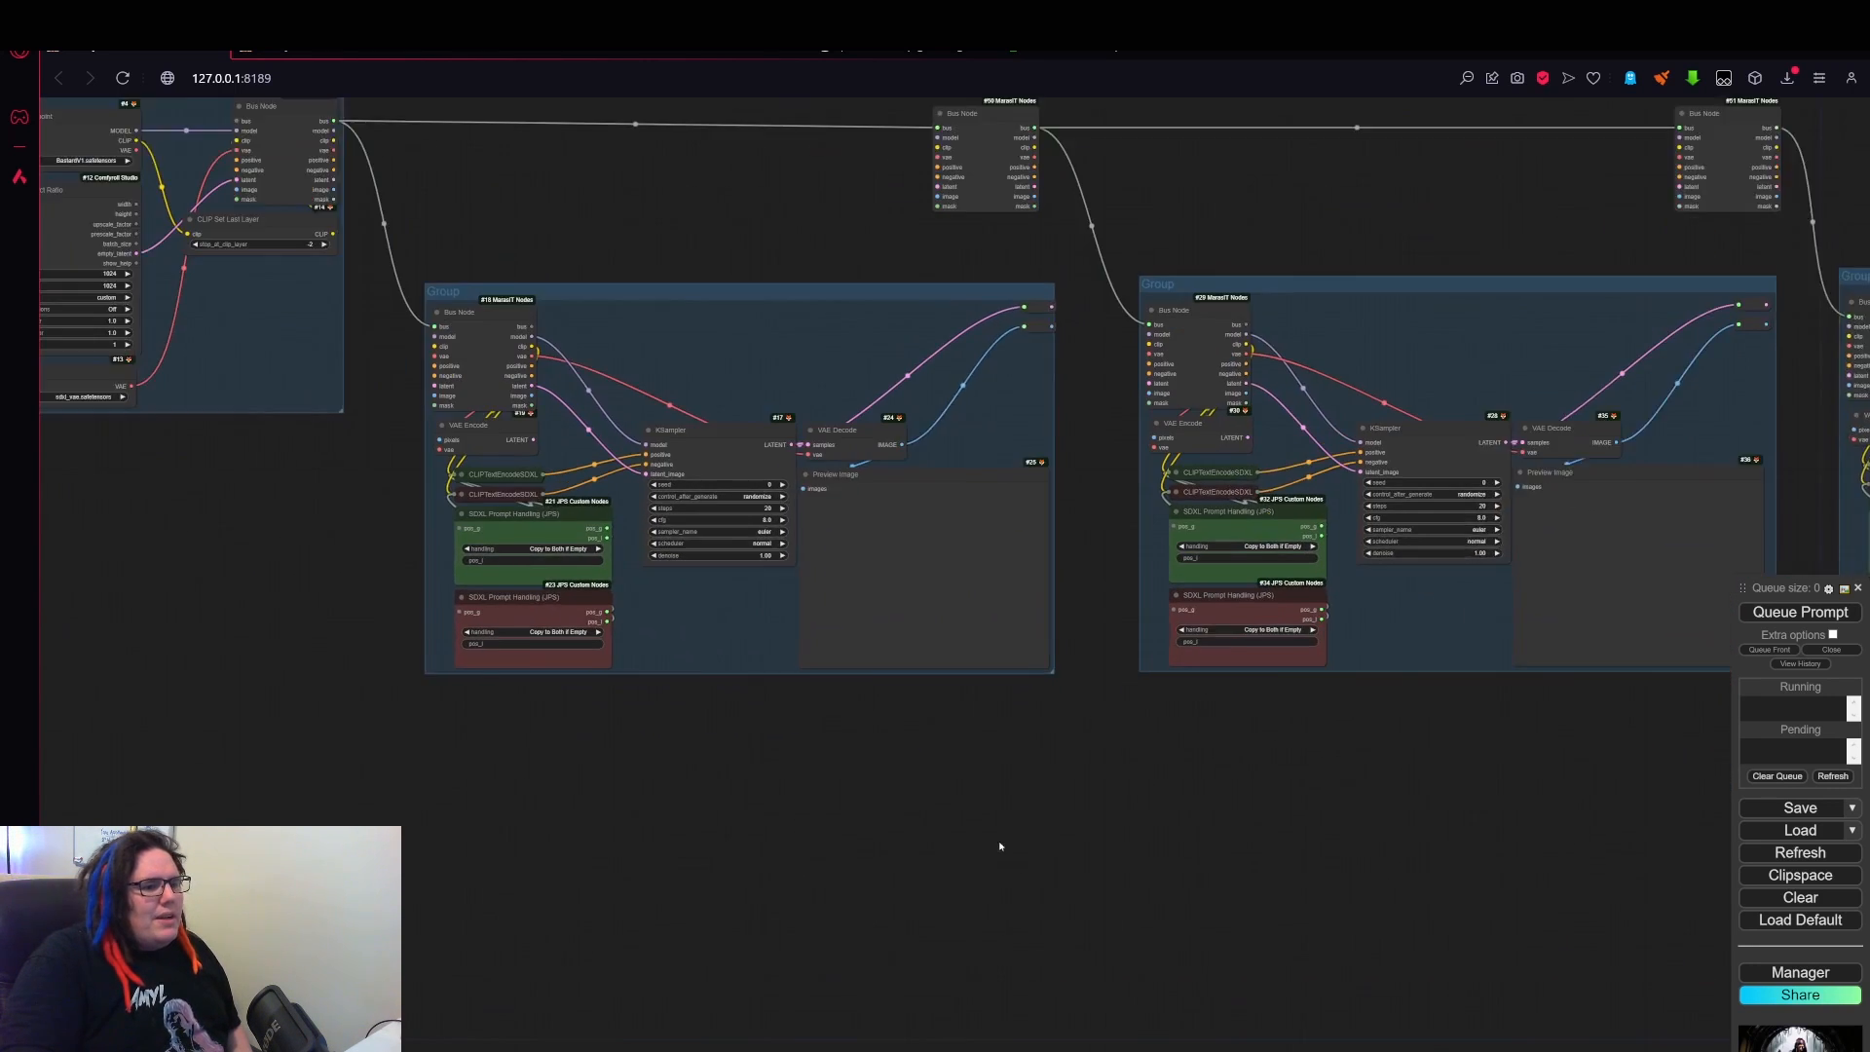
{"action": "left_click_drag", "start_coordinate": [1232, 892], "coordinate": [383, 619]}
{"action": "scroll", "coordinate": [1032, 895], "scroll_direction": "down", "scroll_amount": 2}
{"action": "left_click_drag", "start_coordinate": [1069, 877], "coordinate": [1172, 817]}
{"action": "scroll", "coordinate": [634, 589], "scroll_direction": "up", "scroll_amount": 5}
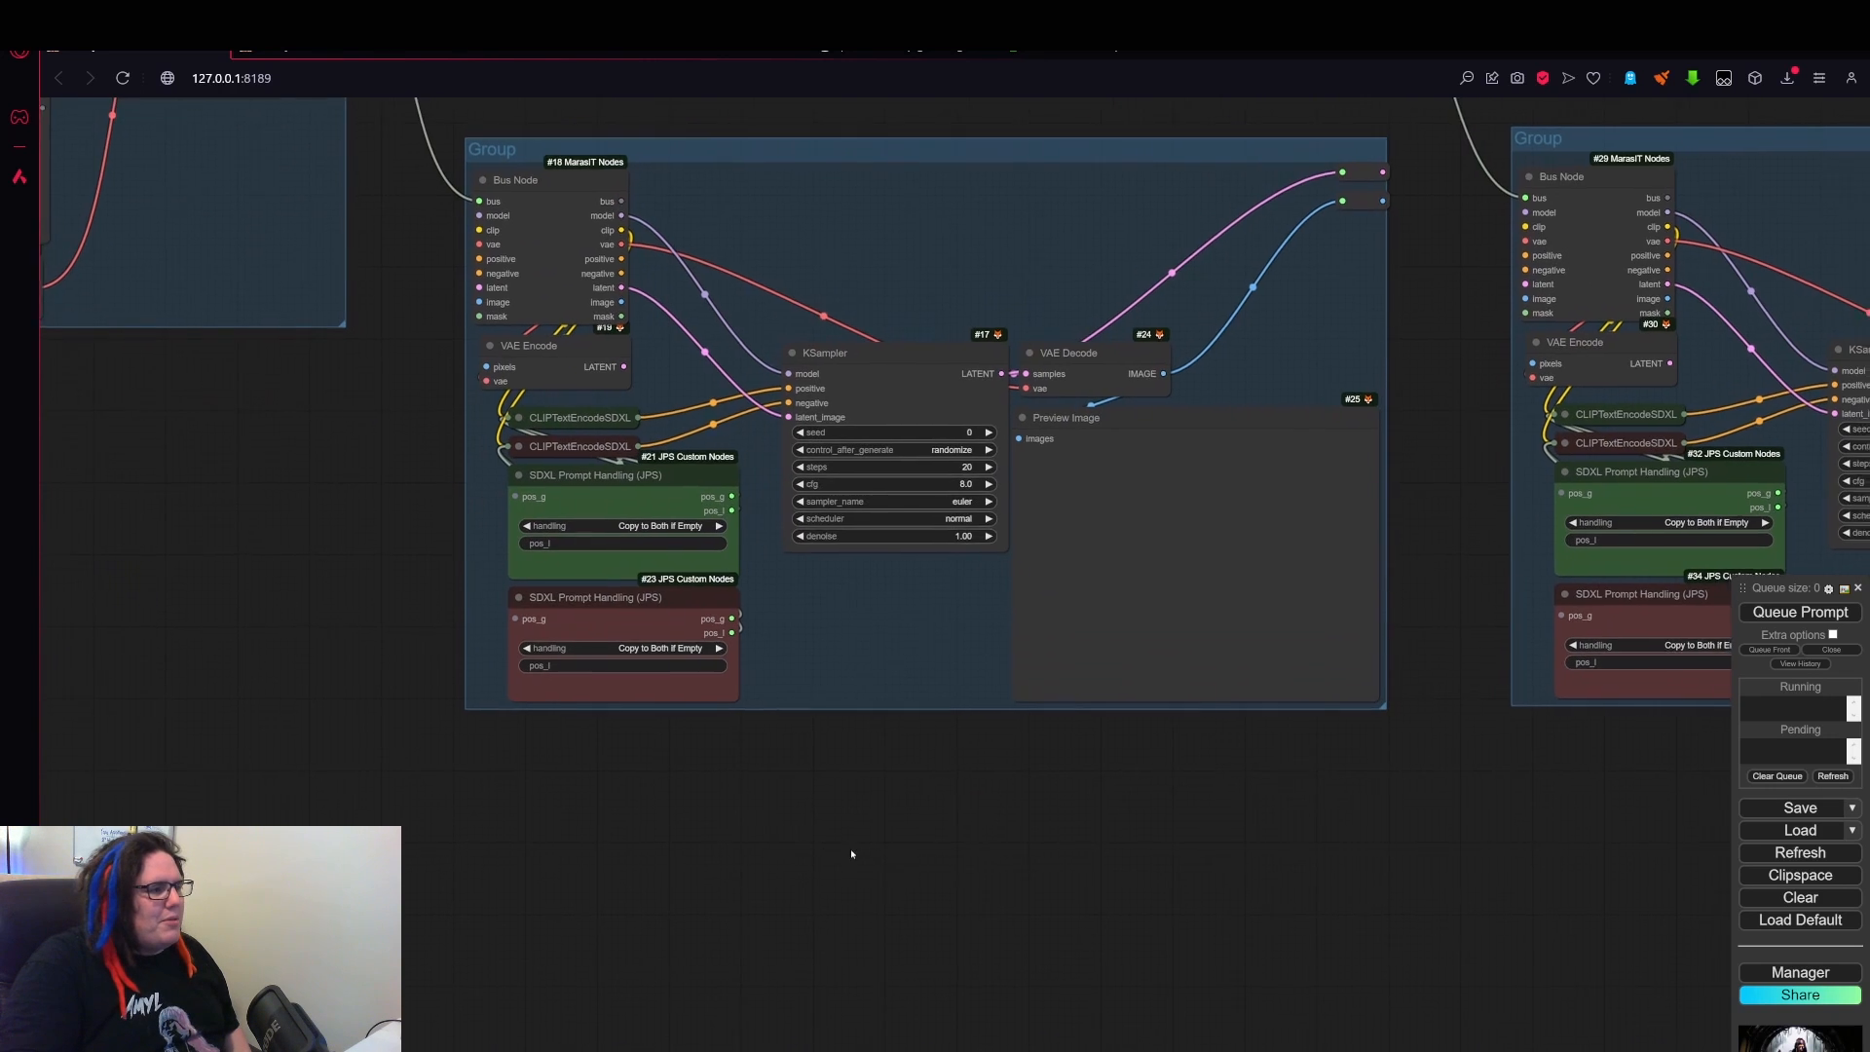
{"action": "left_click_drag", "start_coordinate": [501, 818], "coordinate": [863, 787]}
{"action": "scroll", "coordinate": [863, 787], "scroll_direction": "down", "scroll_amount": 4}
{"action": "left_click_drag", "start_coordinate": [800, 851], "coordinate": [715, 786]}
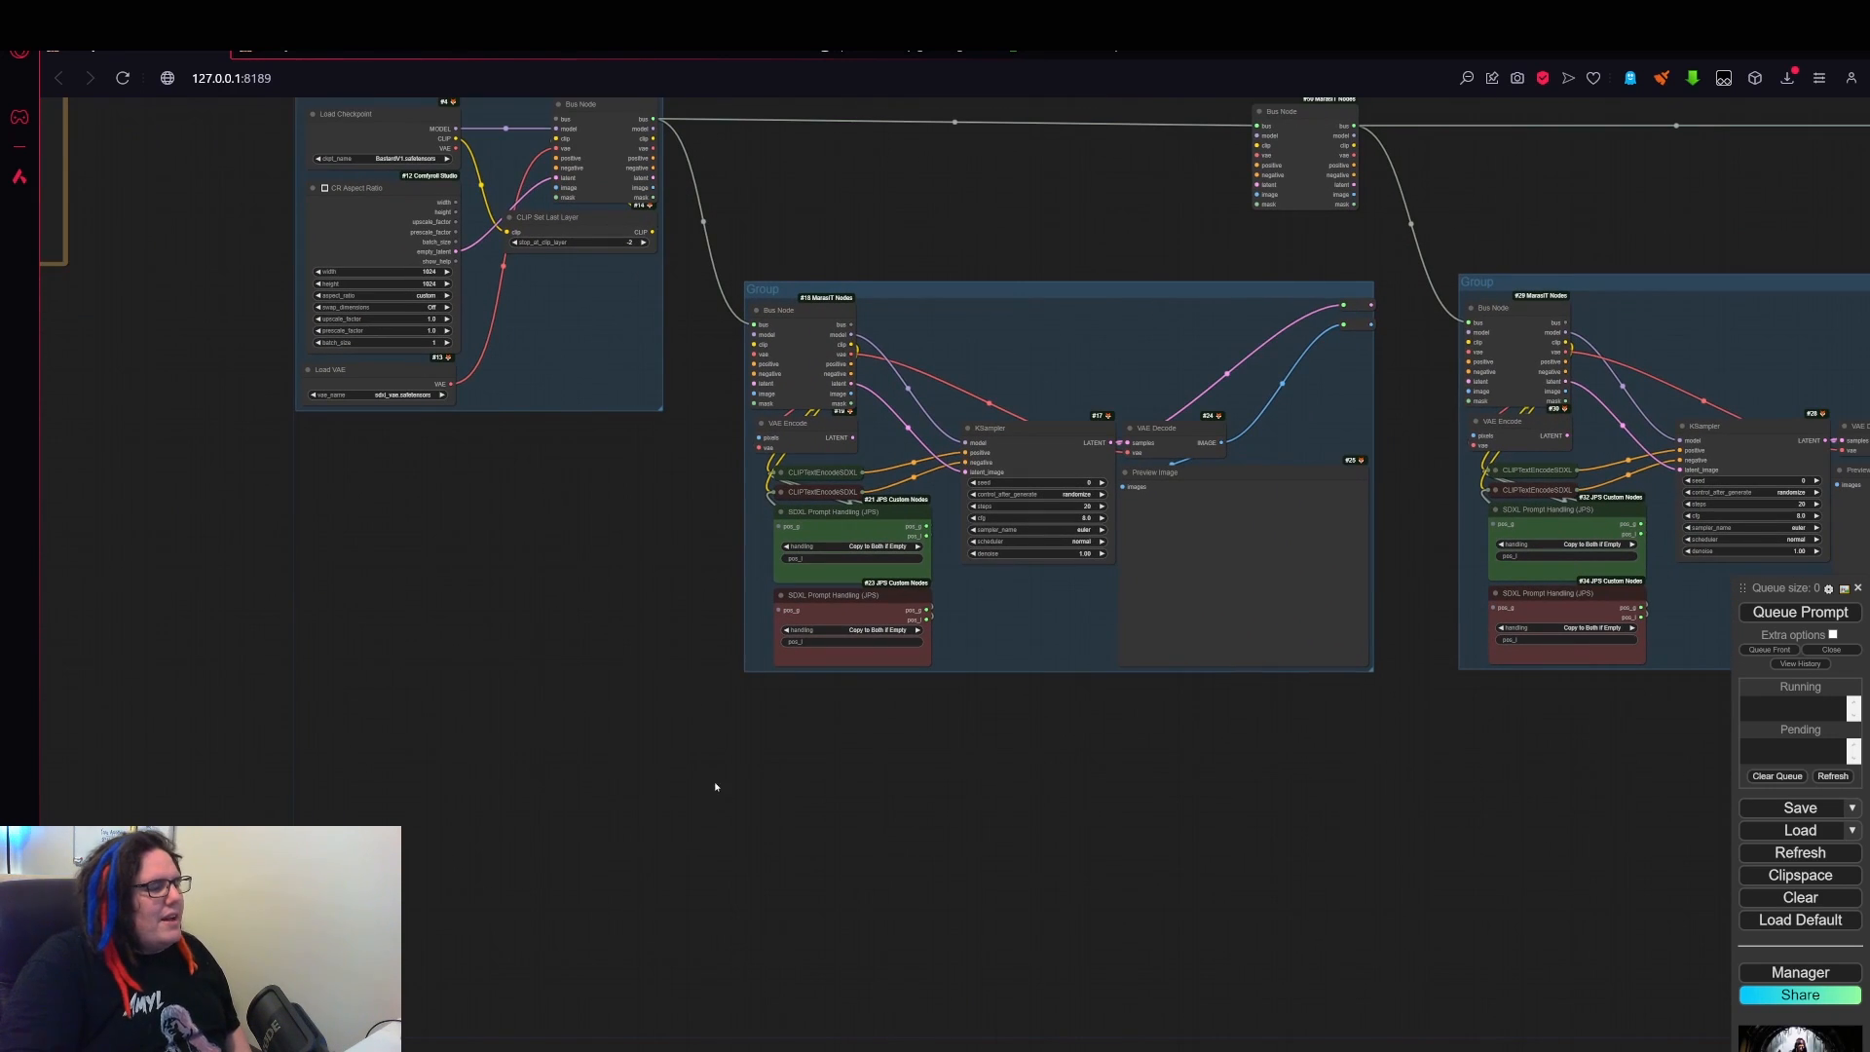
- Search the nodes for "multi" and add a Text Multiline node just below the loader group
{"action": "double_click", "coordinate": [470, 552]}
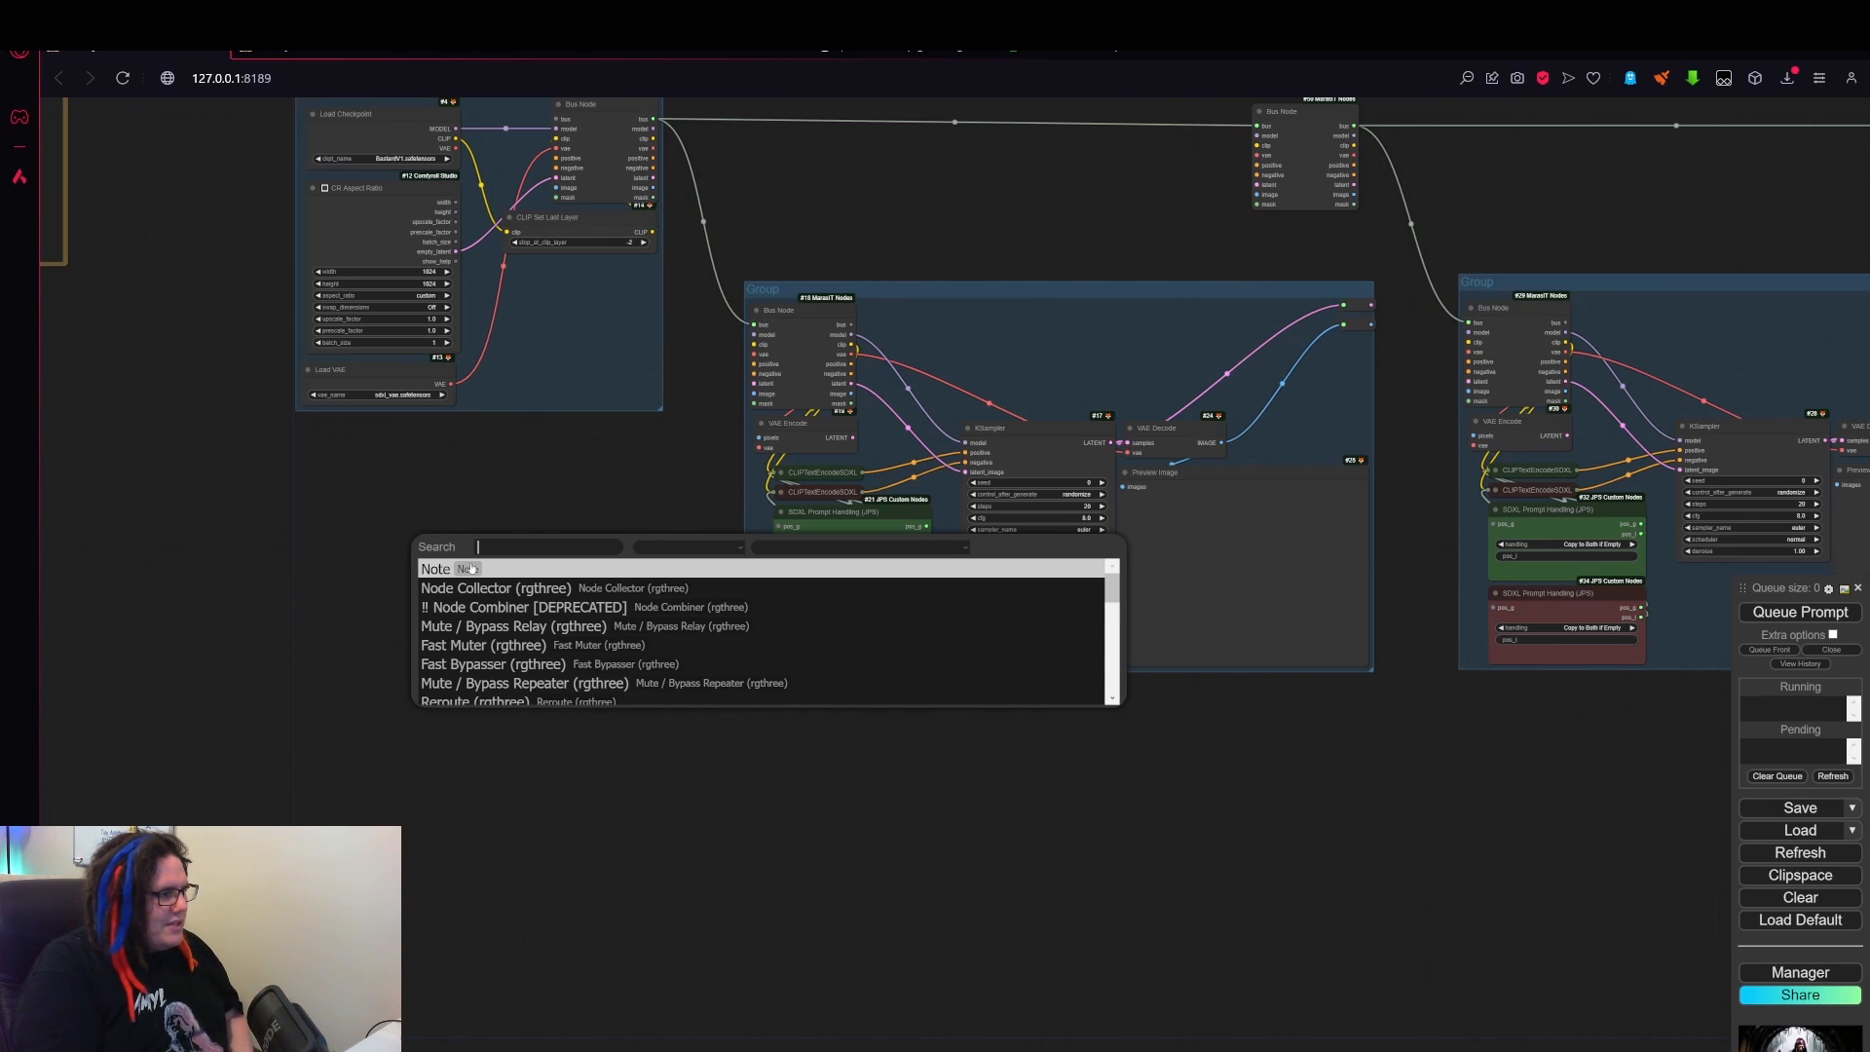
{"action": "type", "text": "multi"}
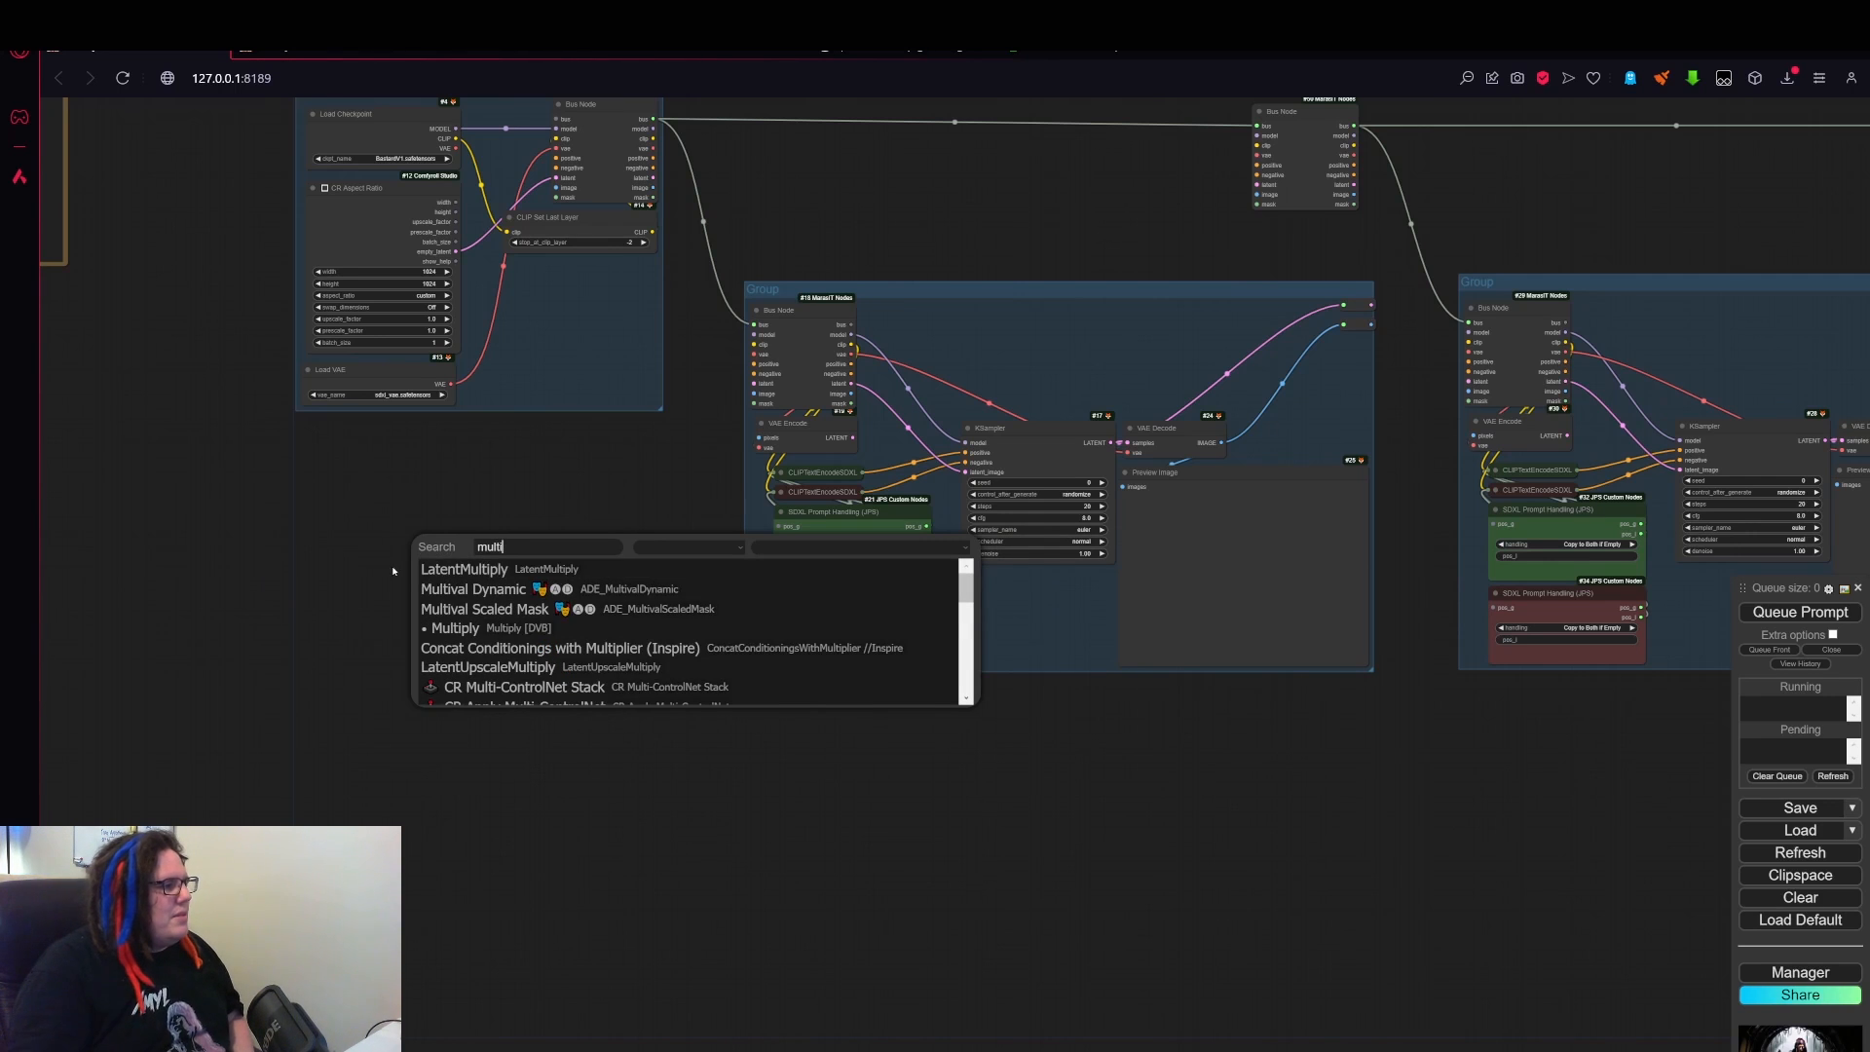
{"action": "scroll", "coordinate": [506, 643], "scroll_direction": "down", "scroll_amount": 5}
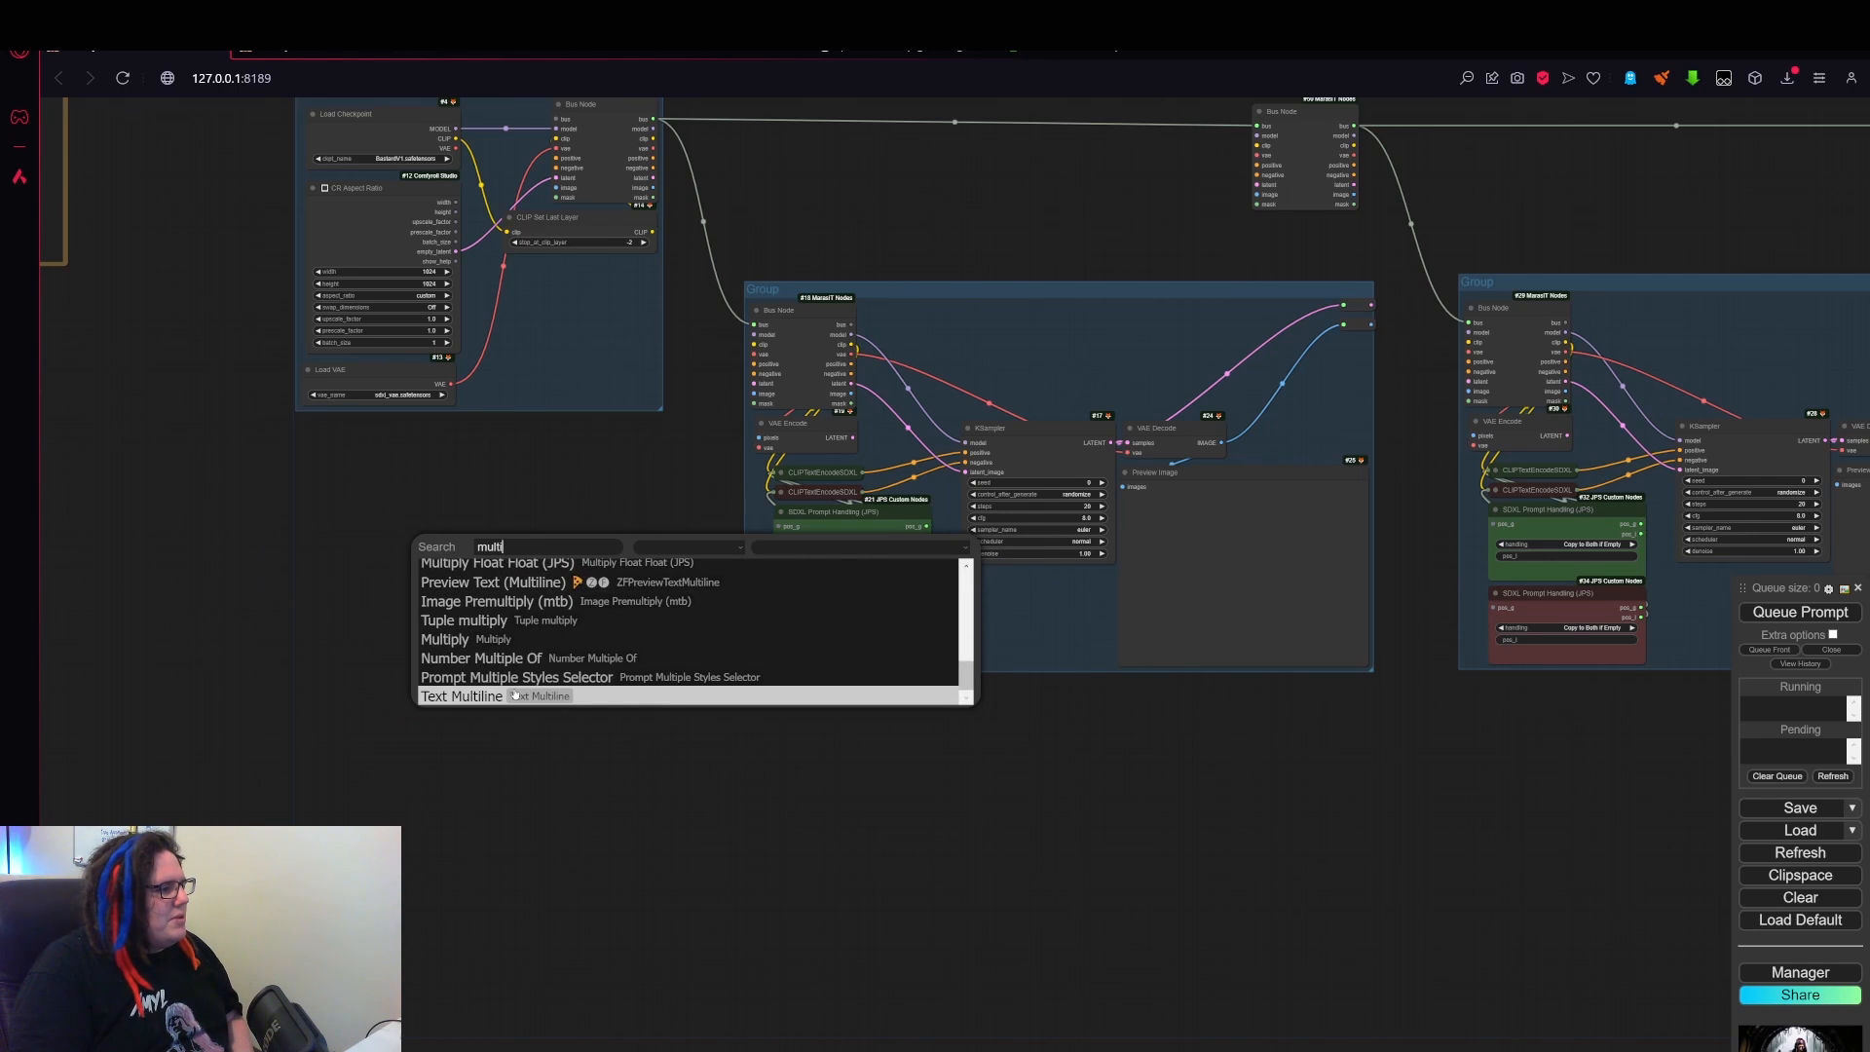
{"action": "left_click", "coordinate": [483, 695]}
{"action": "scroll", "coordinate": [663, 545], "scroll_direction": "up", "scroll_amount": 2}
{"action": "left_click_drag", "start_coordinate": [589, 534], "coordinate": [452, 442]}
{"action": "scroll", "coordinate": [740, 546], "scroll_direction": "up", "scroll_amount": 3}
{"action": "scroll", "coordinate": [701, 539], "scroll_direction": "down", "scroll_amount": 5}
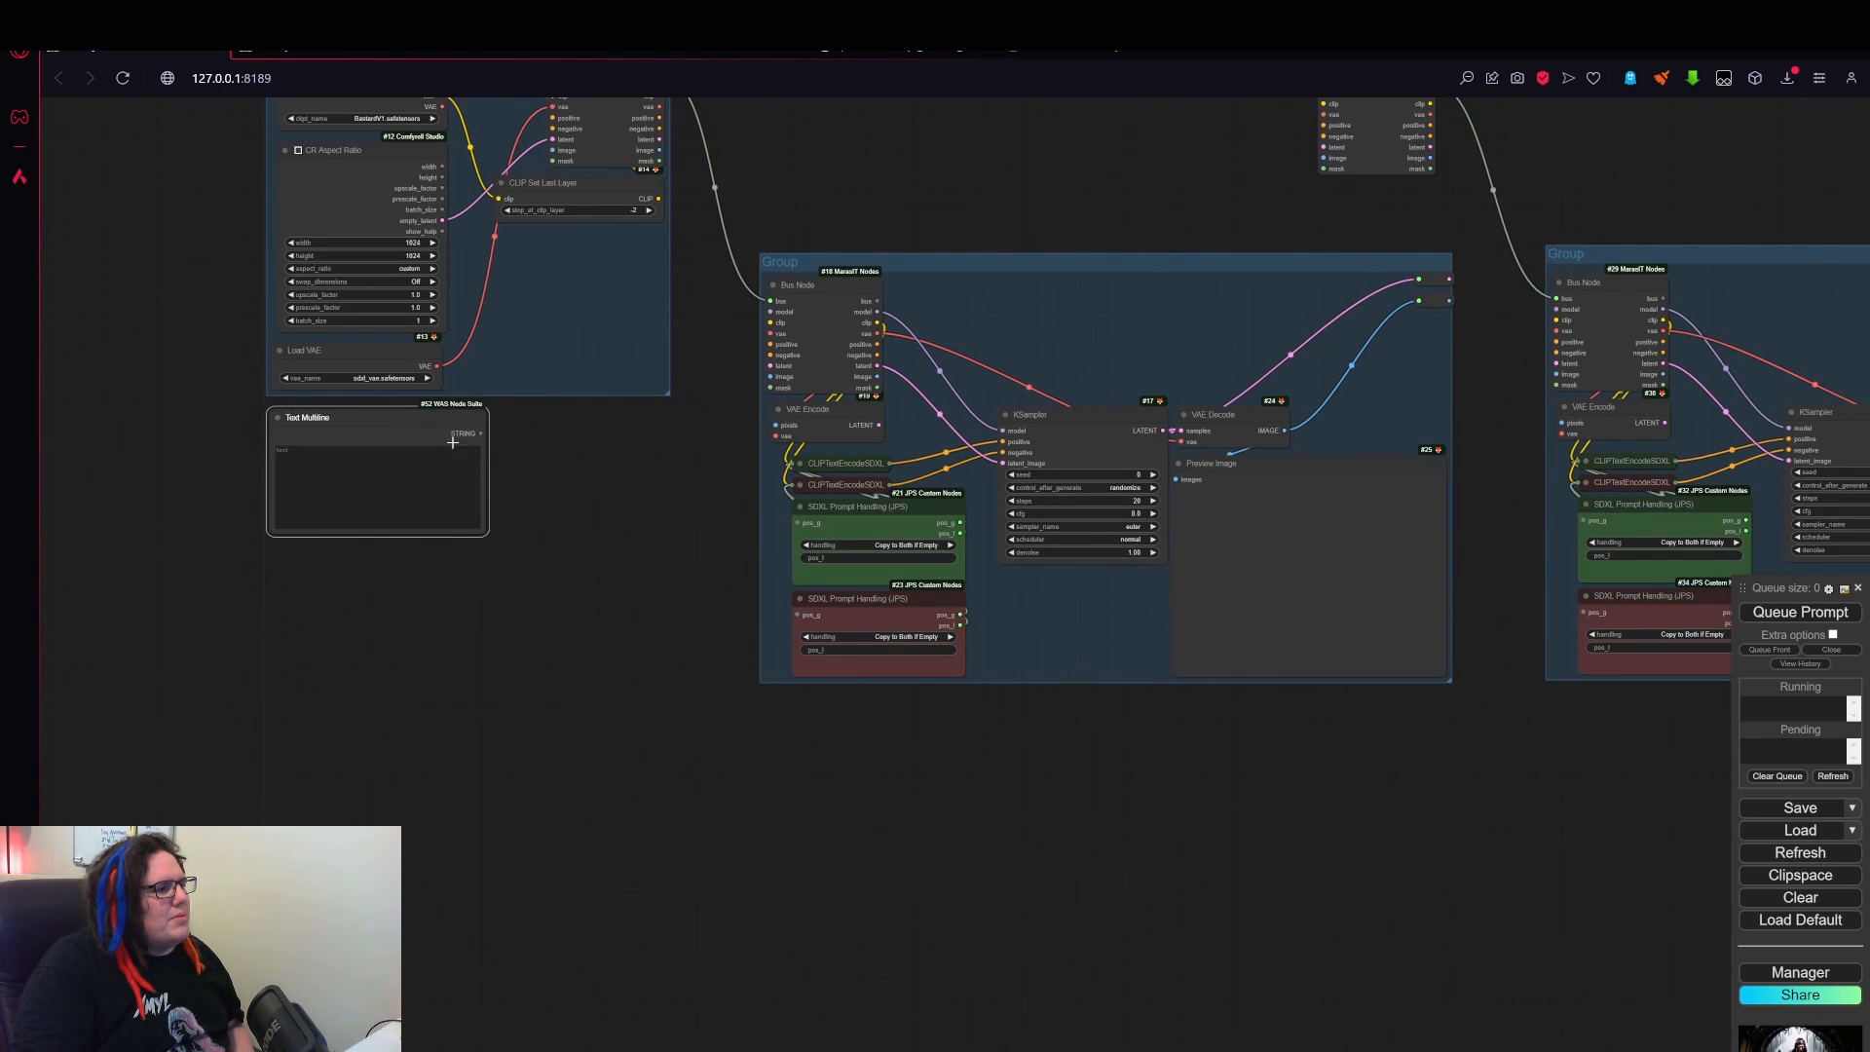
{"action": "scroll", "coordinate": [513, 442], "scroll_direction": "up", "scroll_amount": 3}
{"action": "scroll", "coordinate": [461, 446], "scroll_direction": "down", "scroll_amount": 2}
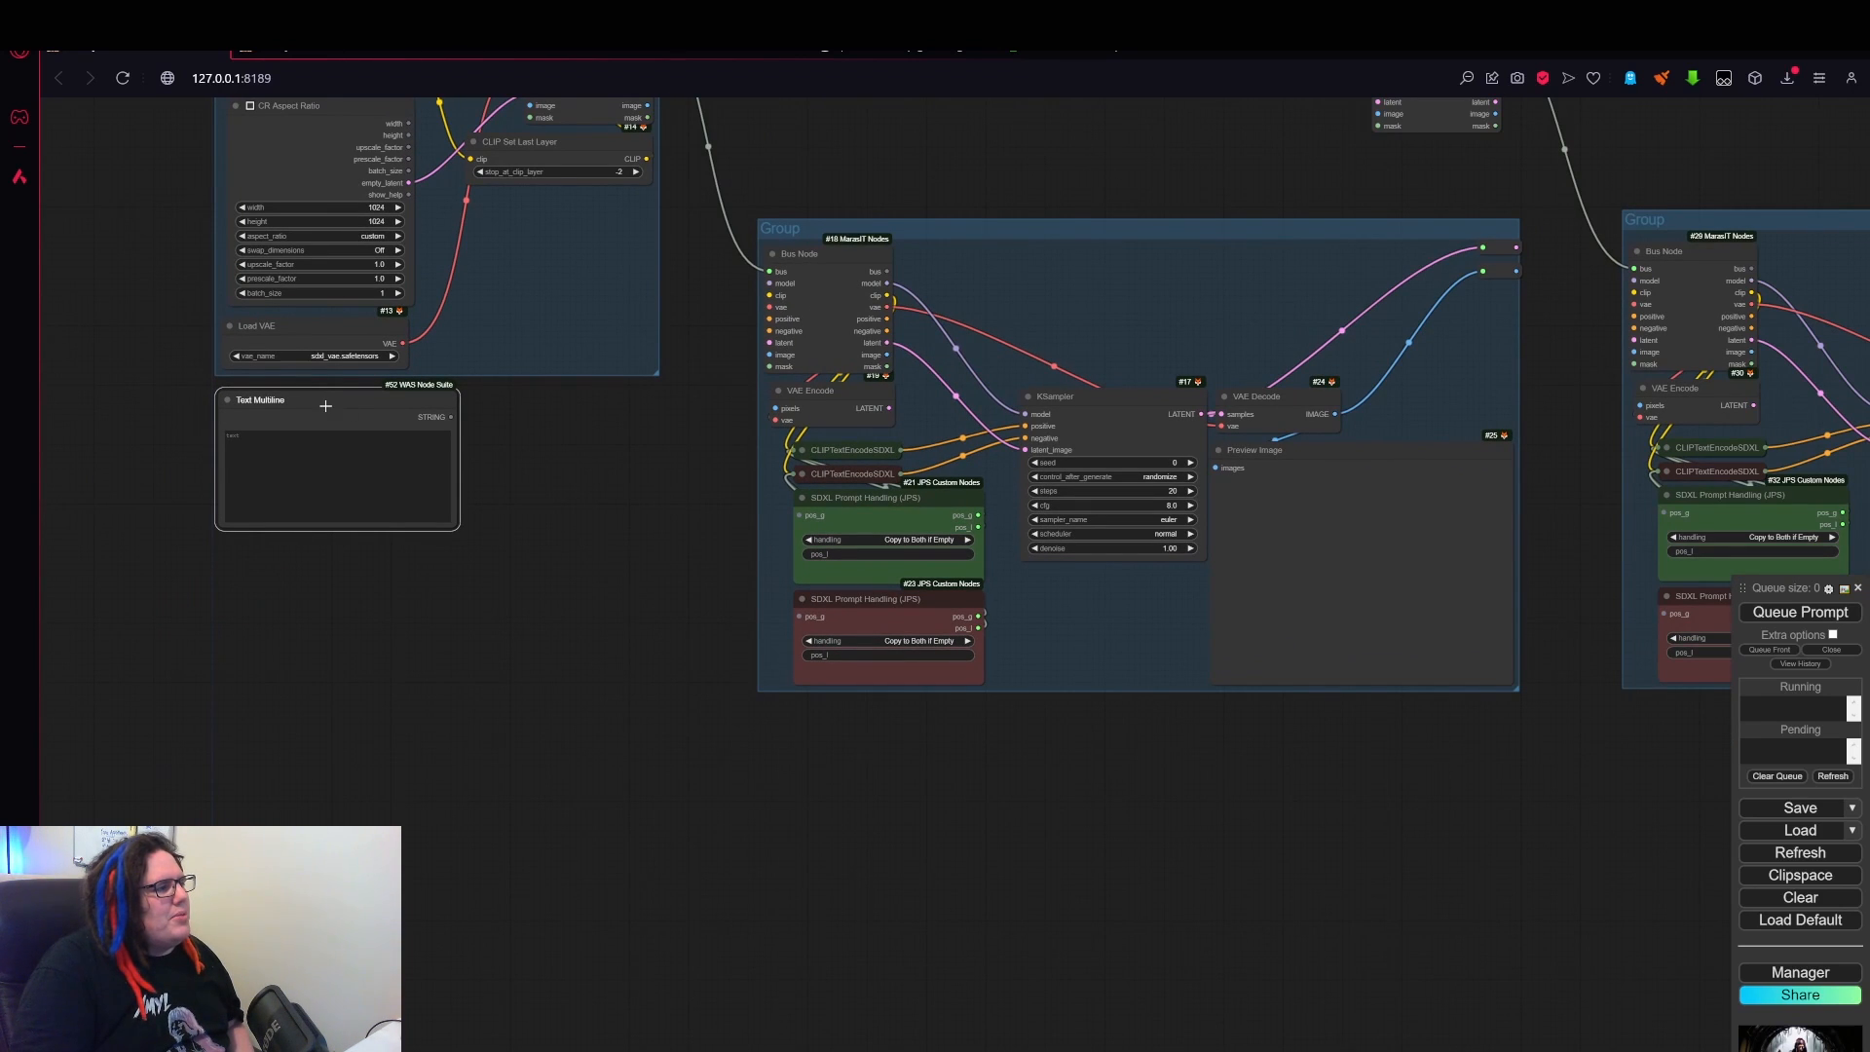
- Try placing the Text Multiline node over the prompt nodes inside the first KSampler group, and undo the move
{"action": "left_click_drag", "start_coordinate": [325, 405], "coordinate": [873, 517]}
{"action": "left_click_drag", "start_coordinate": [1217, 695], "coordinate": [706, 692]}
{"action": "left_click_drag", "start_coordinate": [1315, 834], "coordinate": [1026, 789]}
{"action": "left_click_drag", "start_coordinate": [675, 672], "coordinate": [1428, 666]}
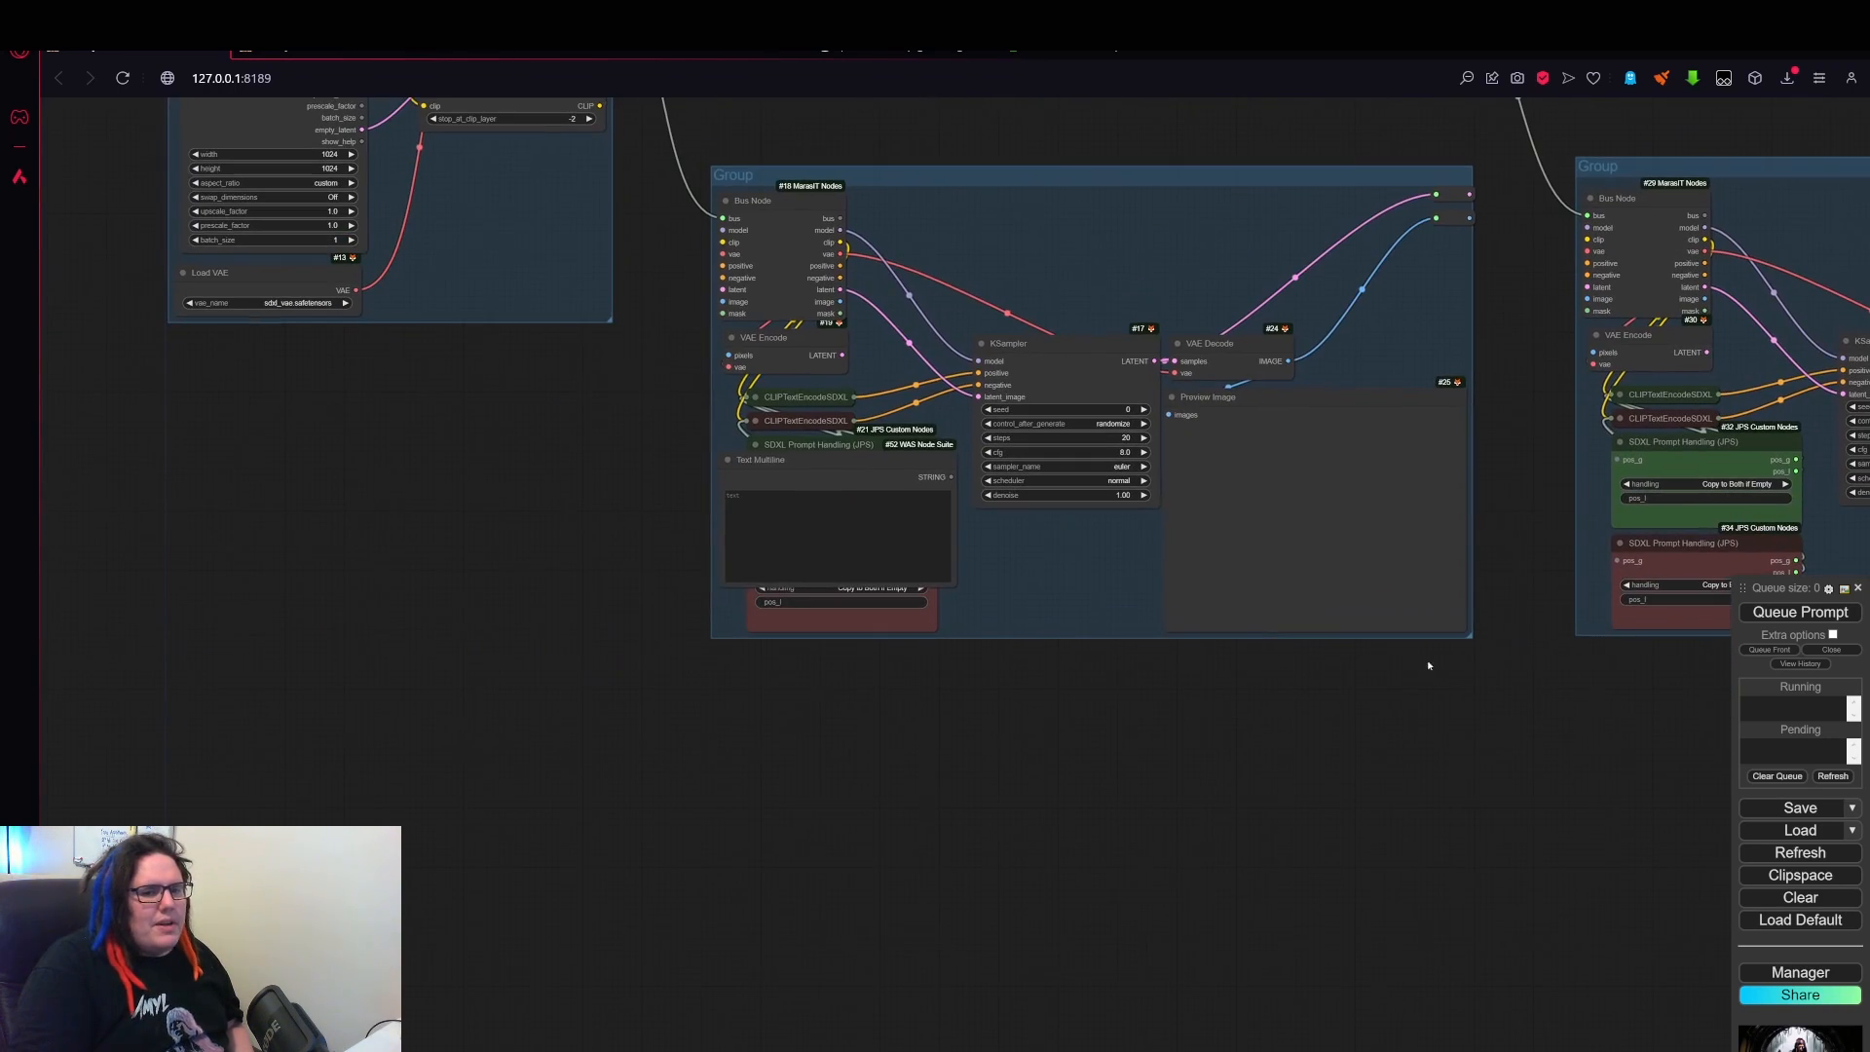
{"action": "key", "text": "ctrl+z"}
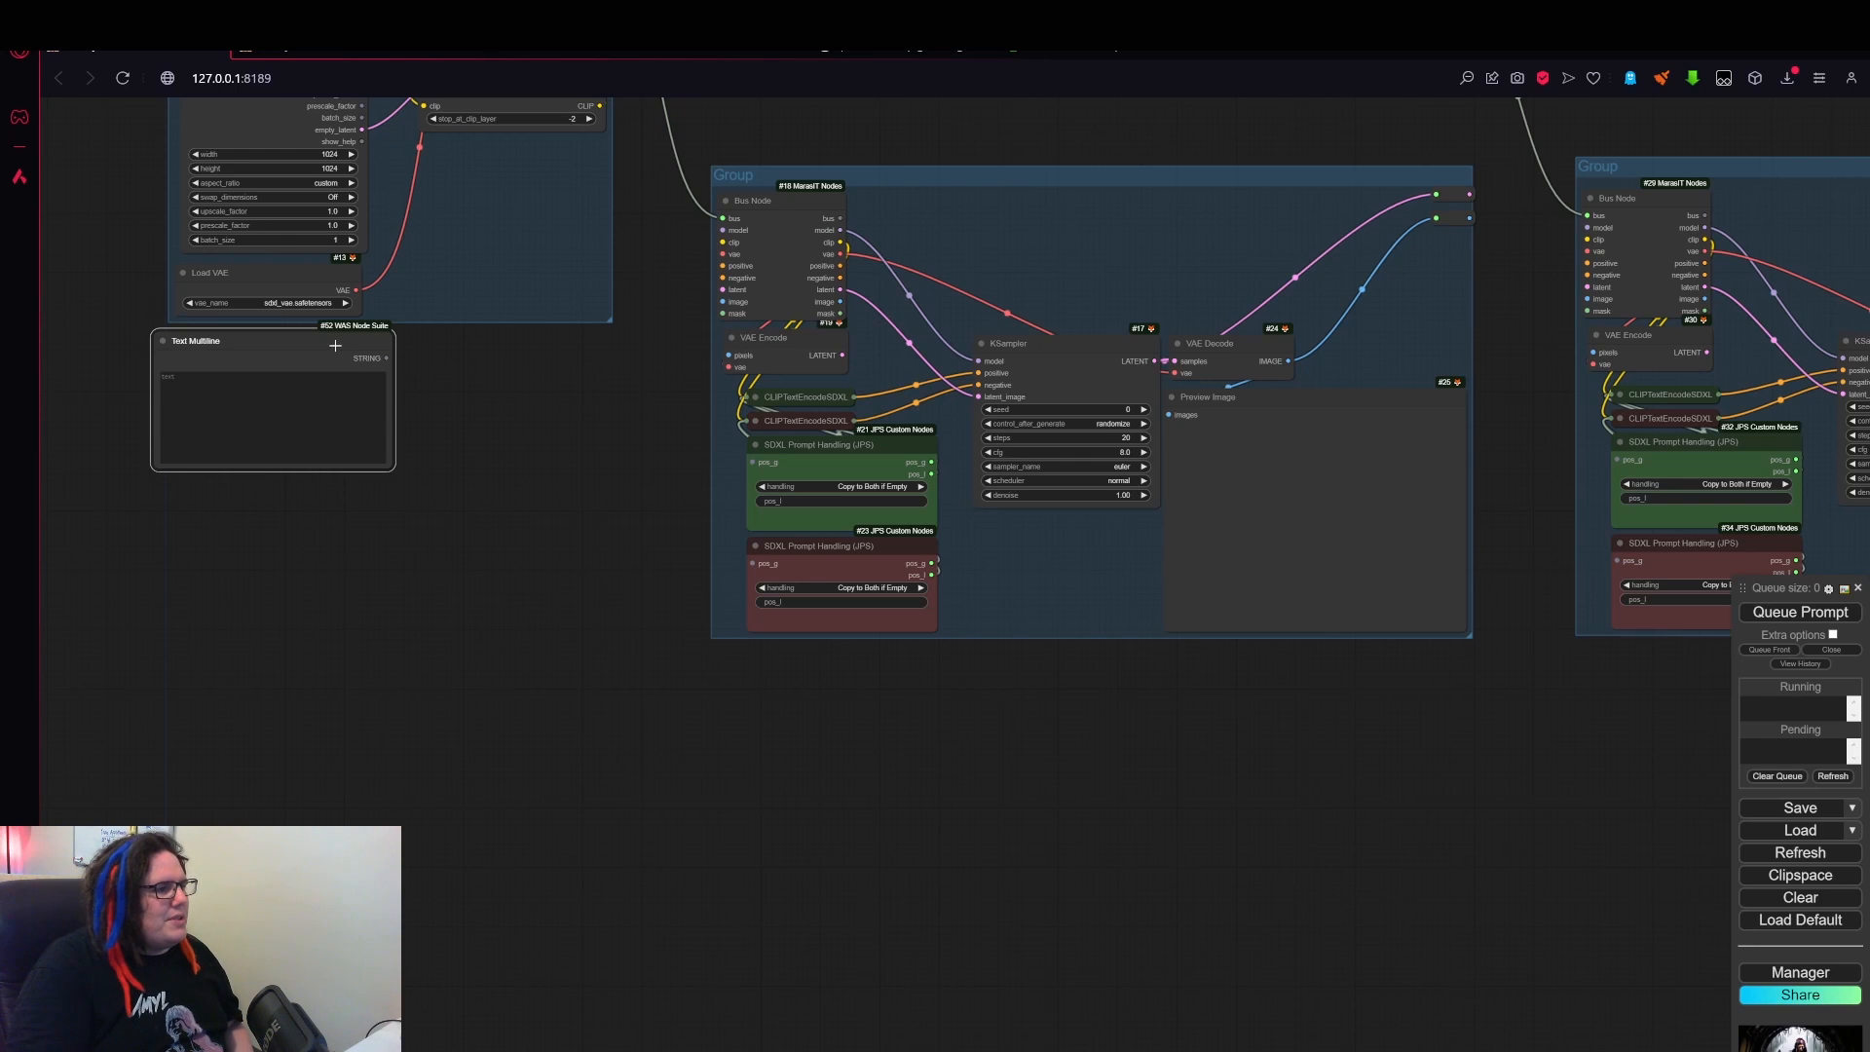
- Place the Text Multiline node beside the first KSampler group and connect it and a duplicate to the green and red prompt nodes' pos_g inputs
{"action": "left_click_drag", "start_coordinate": [335, 344], "coordinate": [554, 531]}
{"action": "left_click_drag", "start_coordinate": [959, 844], "coordinate": [929, 913]}
{"action": "left_click_drag", "start_coordinate": [419, 610], "coordinate": [555, 551]}
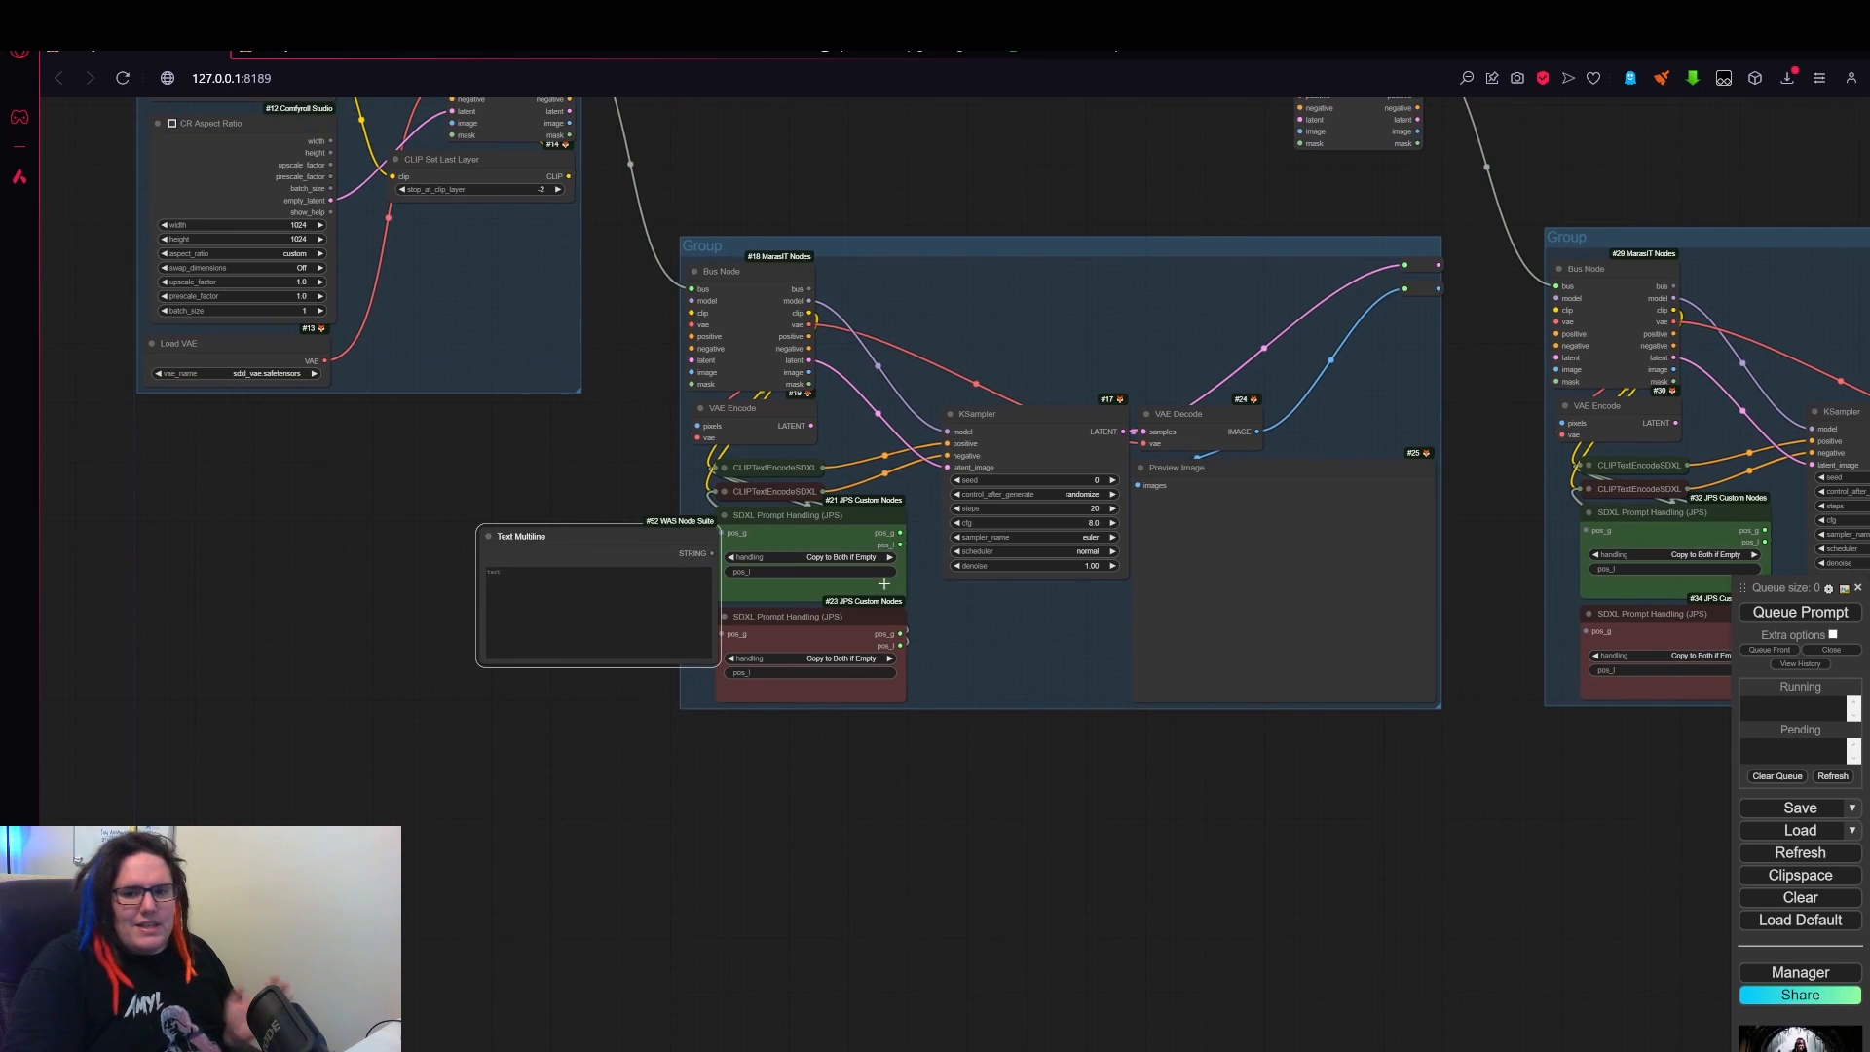
{"action": "scroll", "coordinate": [883, 584], "scroll_direction": "down", "scroll_amount": 3}
{"action": "scroll", "coordinate": [759, 569], "scroll_direction": "up", "scroll_amount": 10}
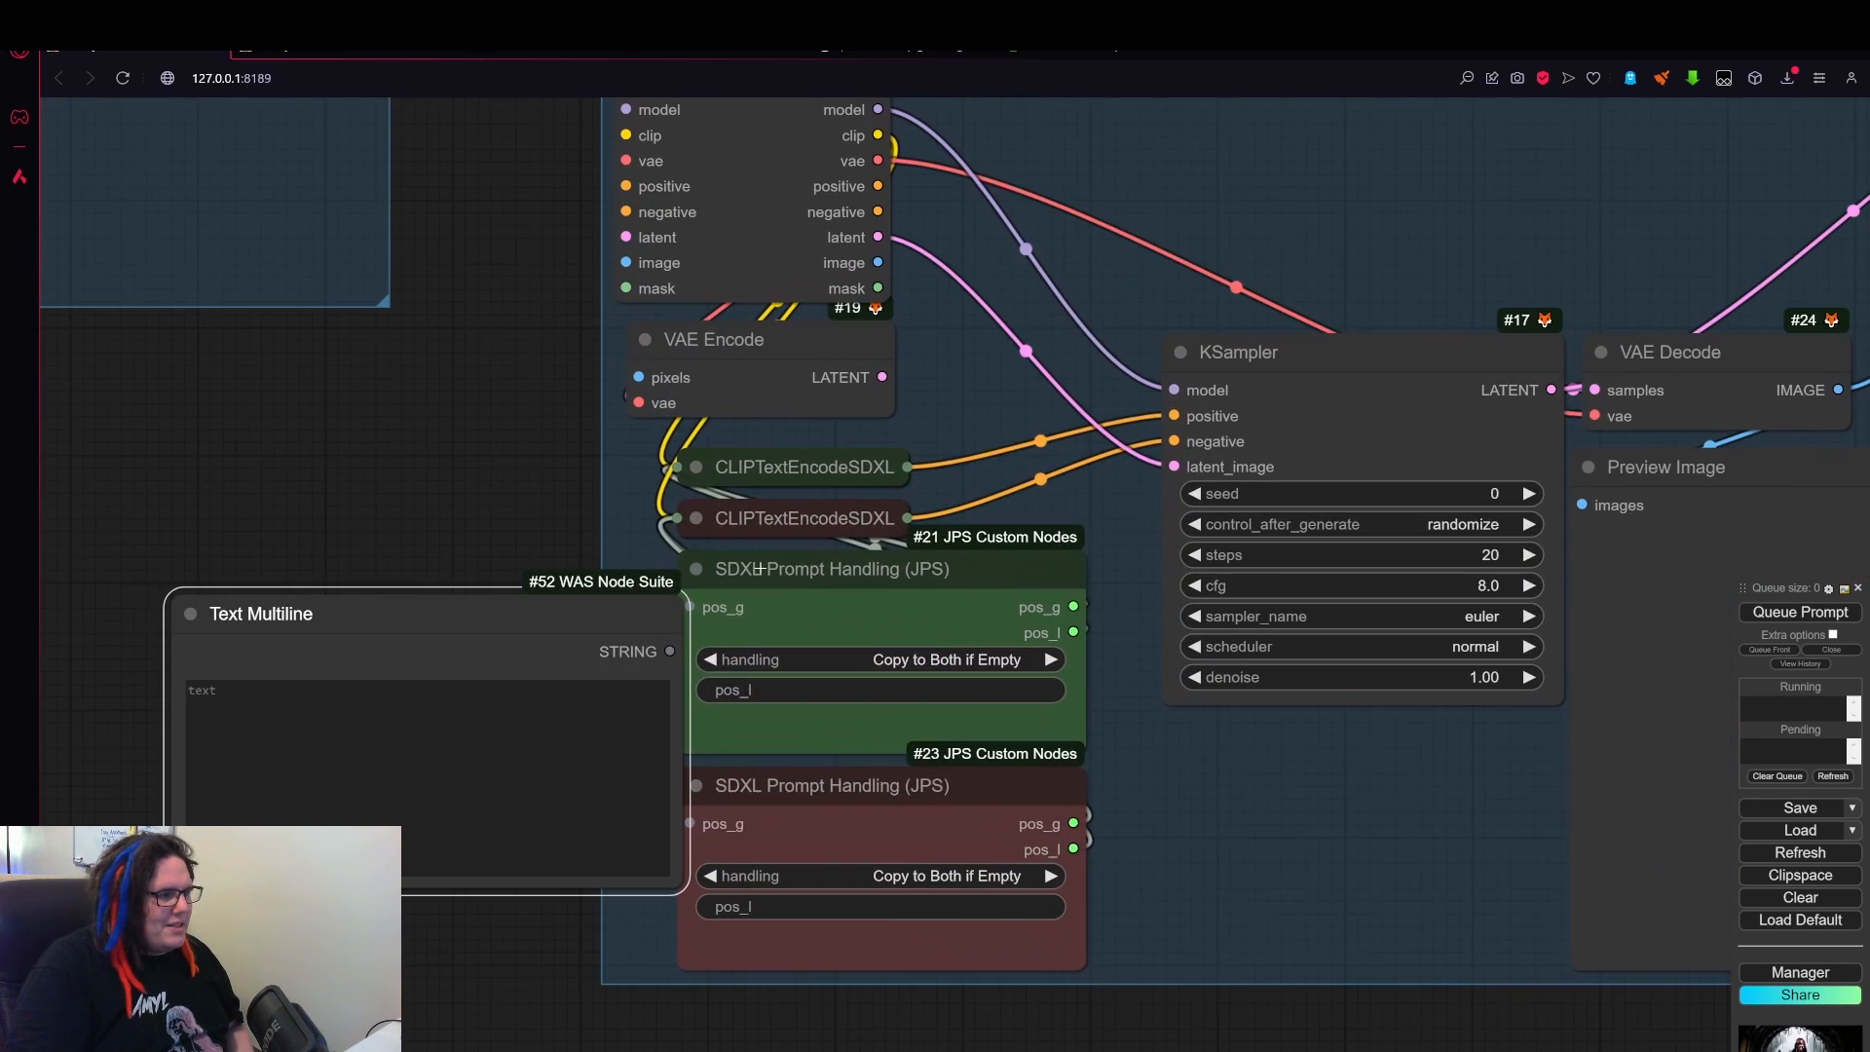
{"action": "scroll", "coordinate": [888, 618], "scroll_direction": "down", "scroll_amount": 4}
{"action": "left_click_drag", "start_coordinate": [635, 608], "coordinate": [565, 617]}
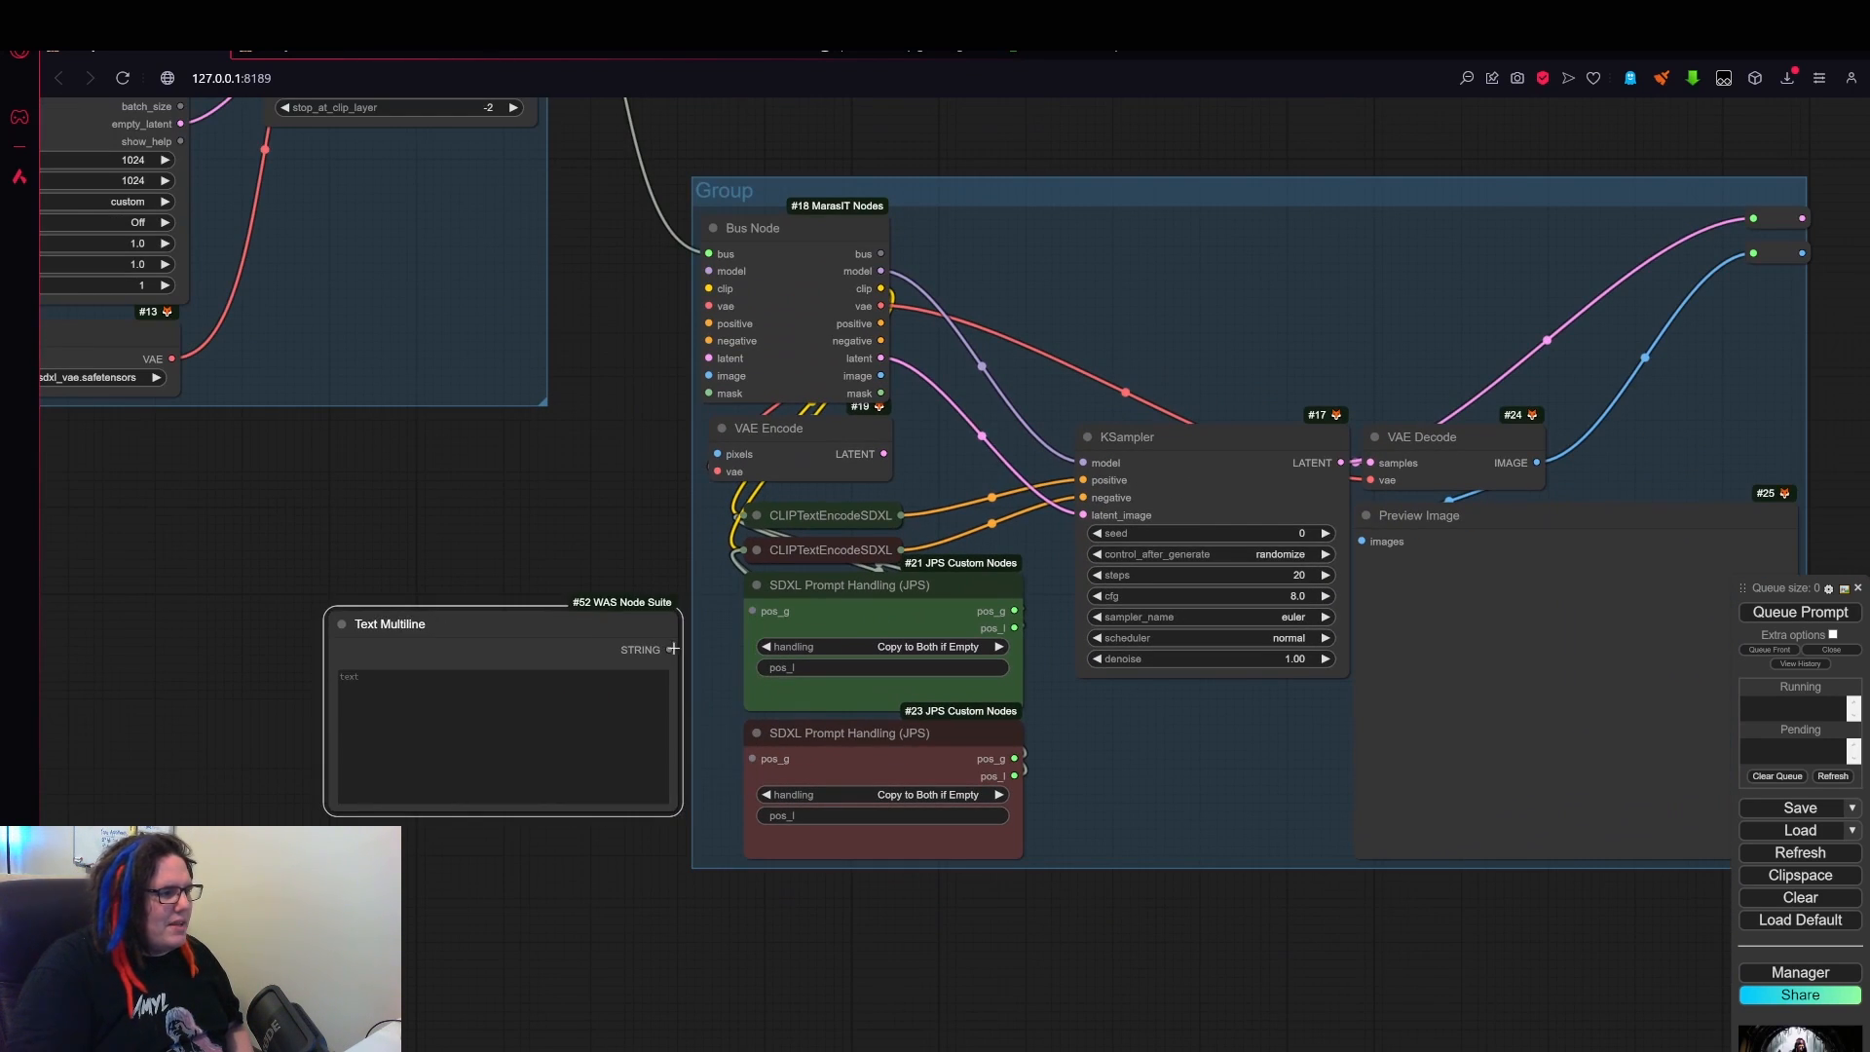
{"action": "mouse_move", "coordinate": [752, 610]}
{"action": "left_mouse_down"}
{"action": "mouse_move", "coordinate": [685, 647]}
{"action": "mouse_move", "coordinate": [609, 551]}
{"action": "mouse_move", "coordinate": [590, 814]}
{"action": "mouse_move", "coordinate": [606, 774]}
{"action": "mouse_move", "coordinate": [586, 770]}
{"action": "mouse_move", "coordinate": [753, 758]}
{"action": "left_mouse_up"}
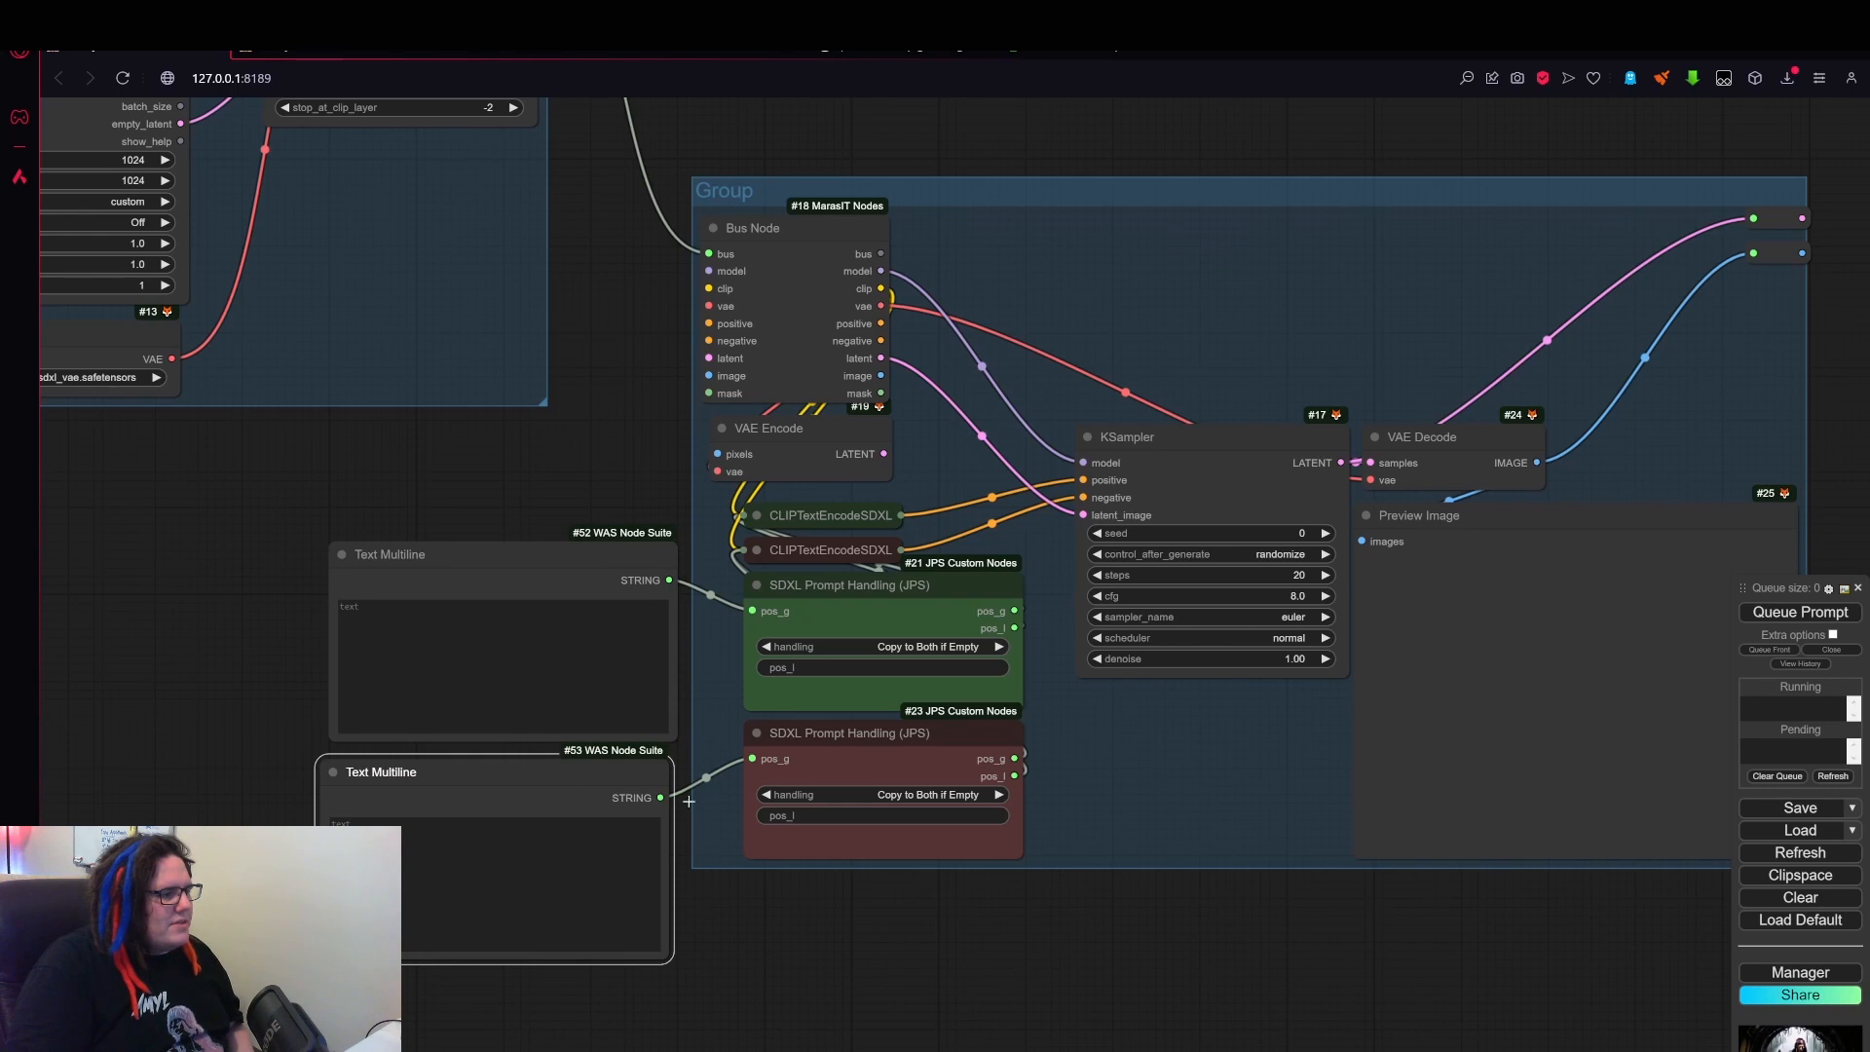
{"action": "left_click_drag", "start_coordinate": [776, 875], "coordinate": [853, 687]}
- Move the second Text Multiline node below the first group and route its string through a Reroute node to the red prompt node's pos_g input
{"action": "left_click_drag", "start_coordinate": [688, 592], "coordinate": [689, 854]}
{"action": "scroll", "coordinate": [738, 849], "scroll_direction": "down", "scroll_amount": 3}
{"action": "left_click_drag", "start_coordinate": [851, 803], "coordinate": [868, 645]}
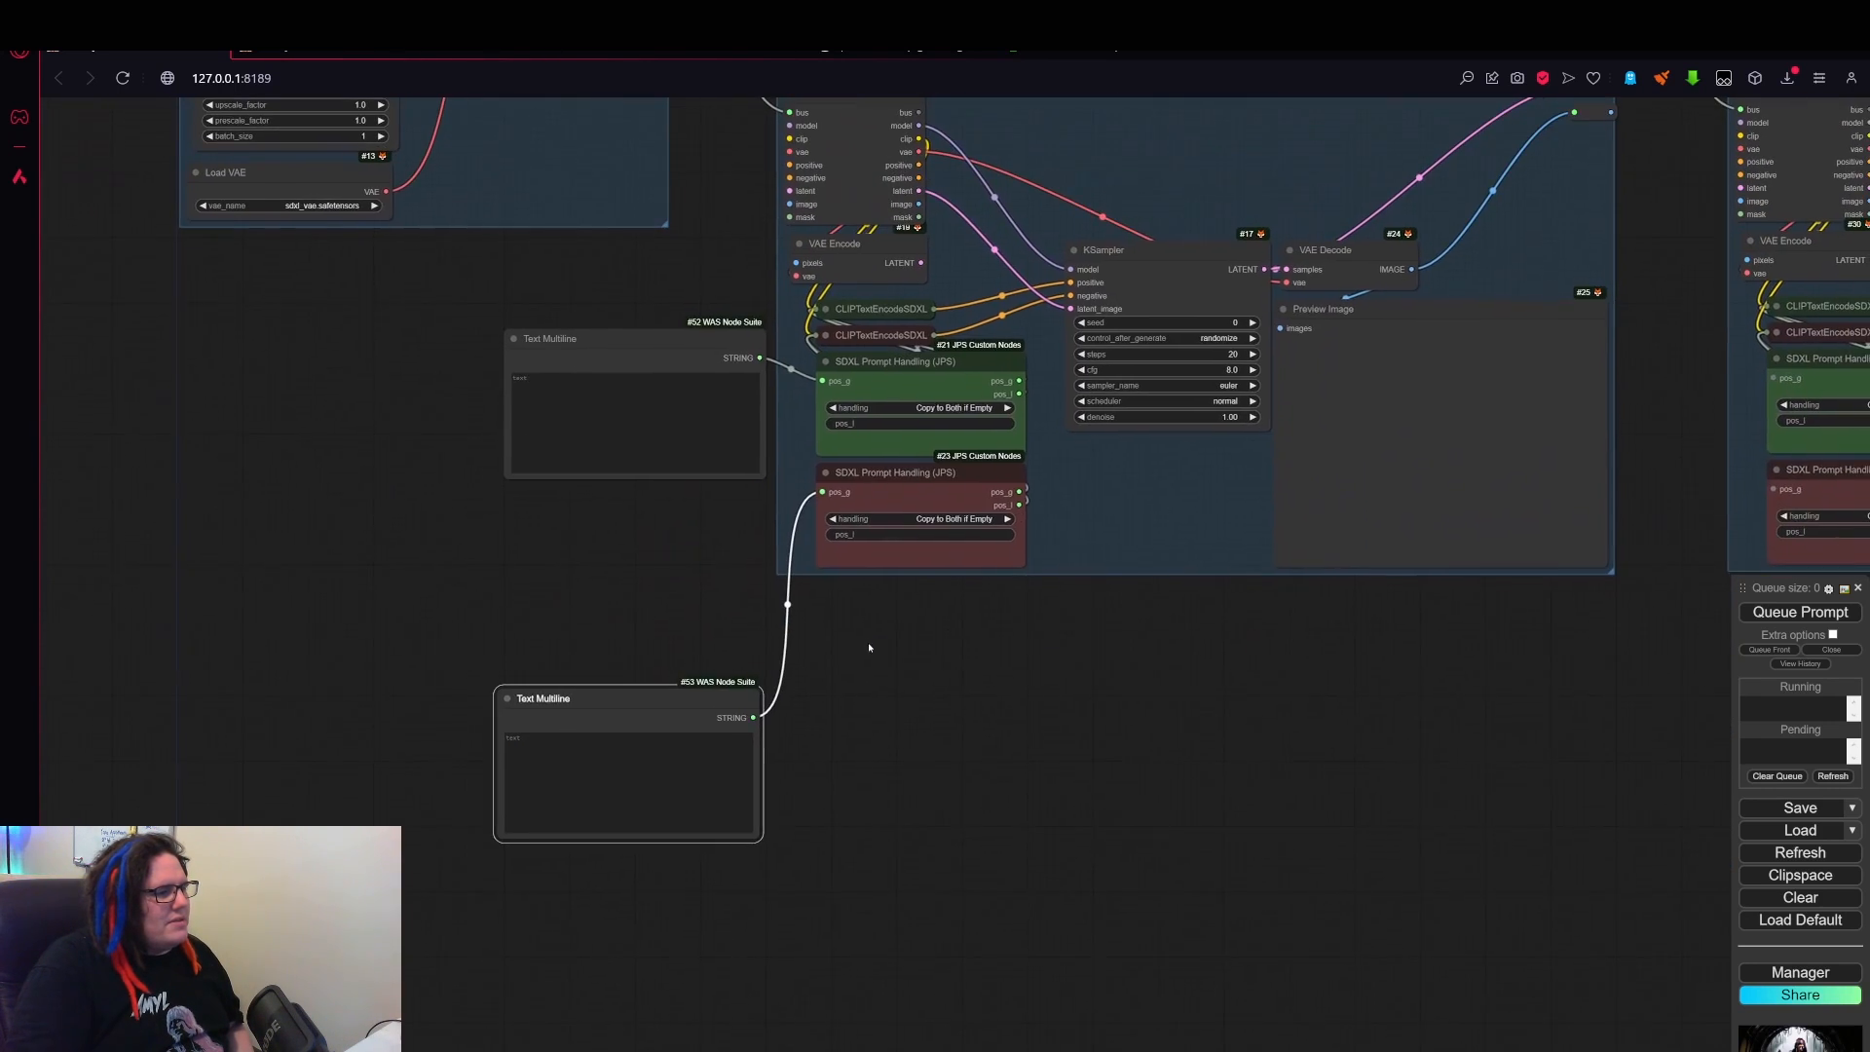
{"action": "left_click_drag", "start_coordinate": [753, 717], "coordinate": [565, 675]}
{"action": "left_click", "coordinate": [812, 758]}
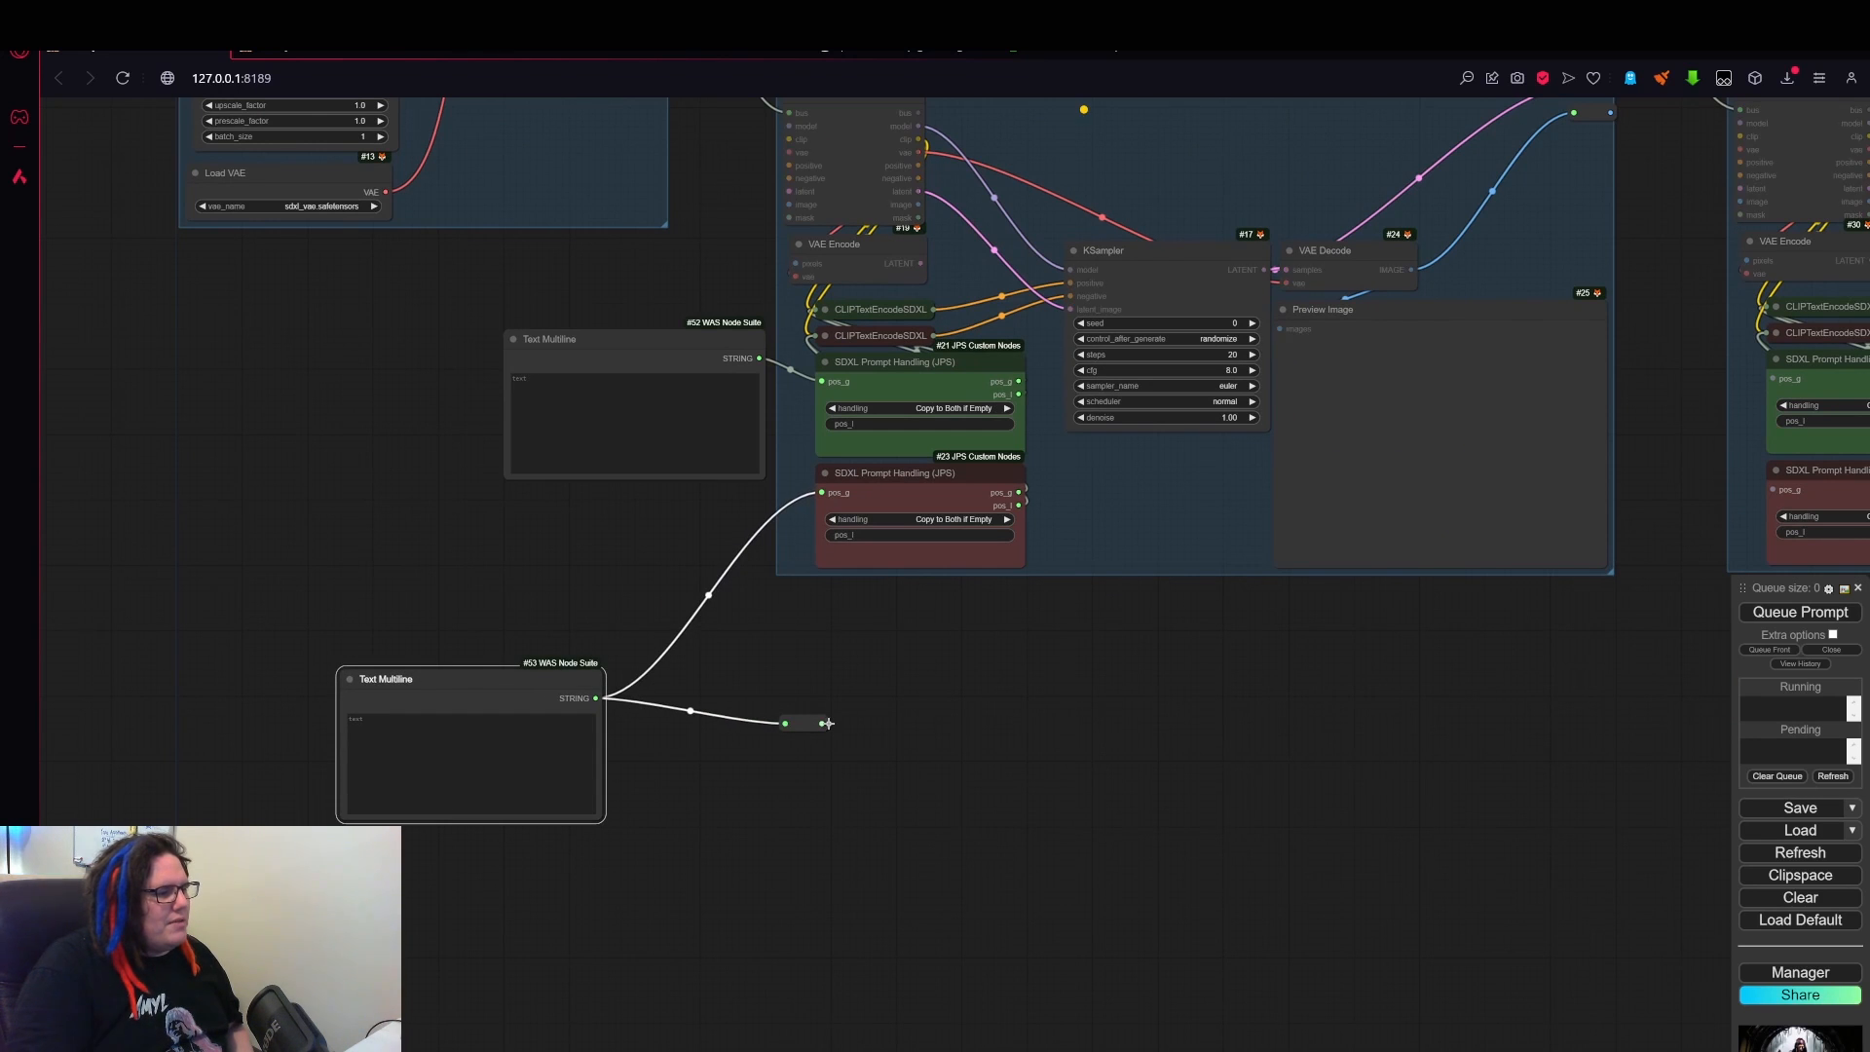
{"action": "left_click_drag", "start_coordinate": [822, 722], "coordinate": [823, 495]}
- Move the negative Text Multiline node directly under the loader group and color it red
{"action": "left_click_drag", "start_coordinate": [575, 672], "coordinate": [413, 231]}
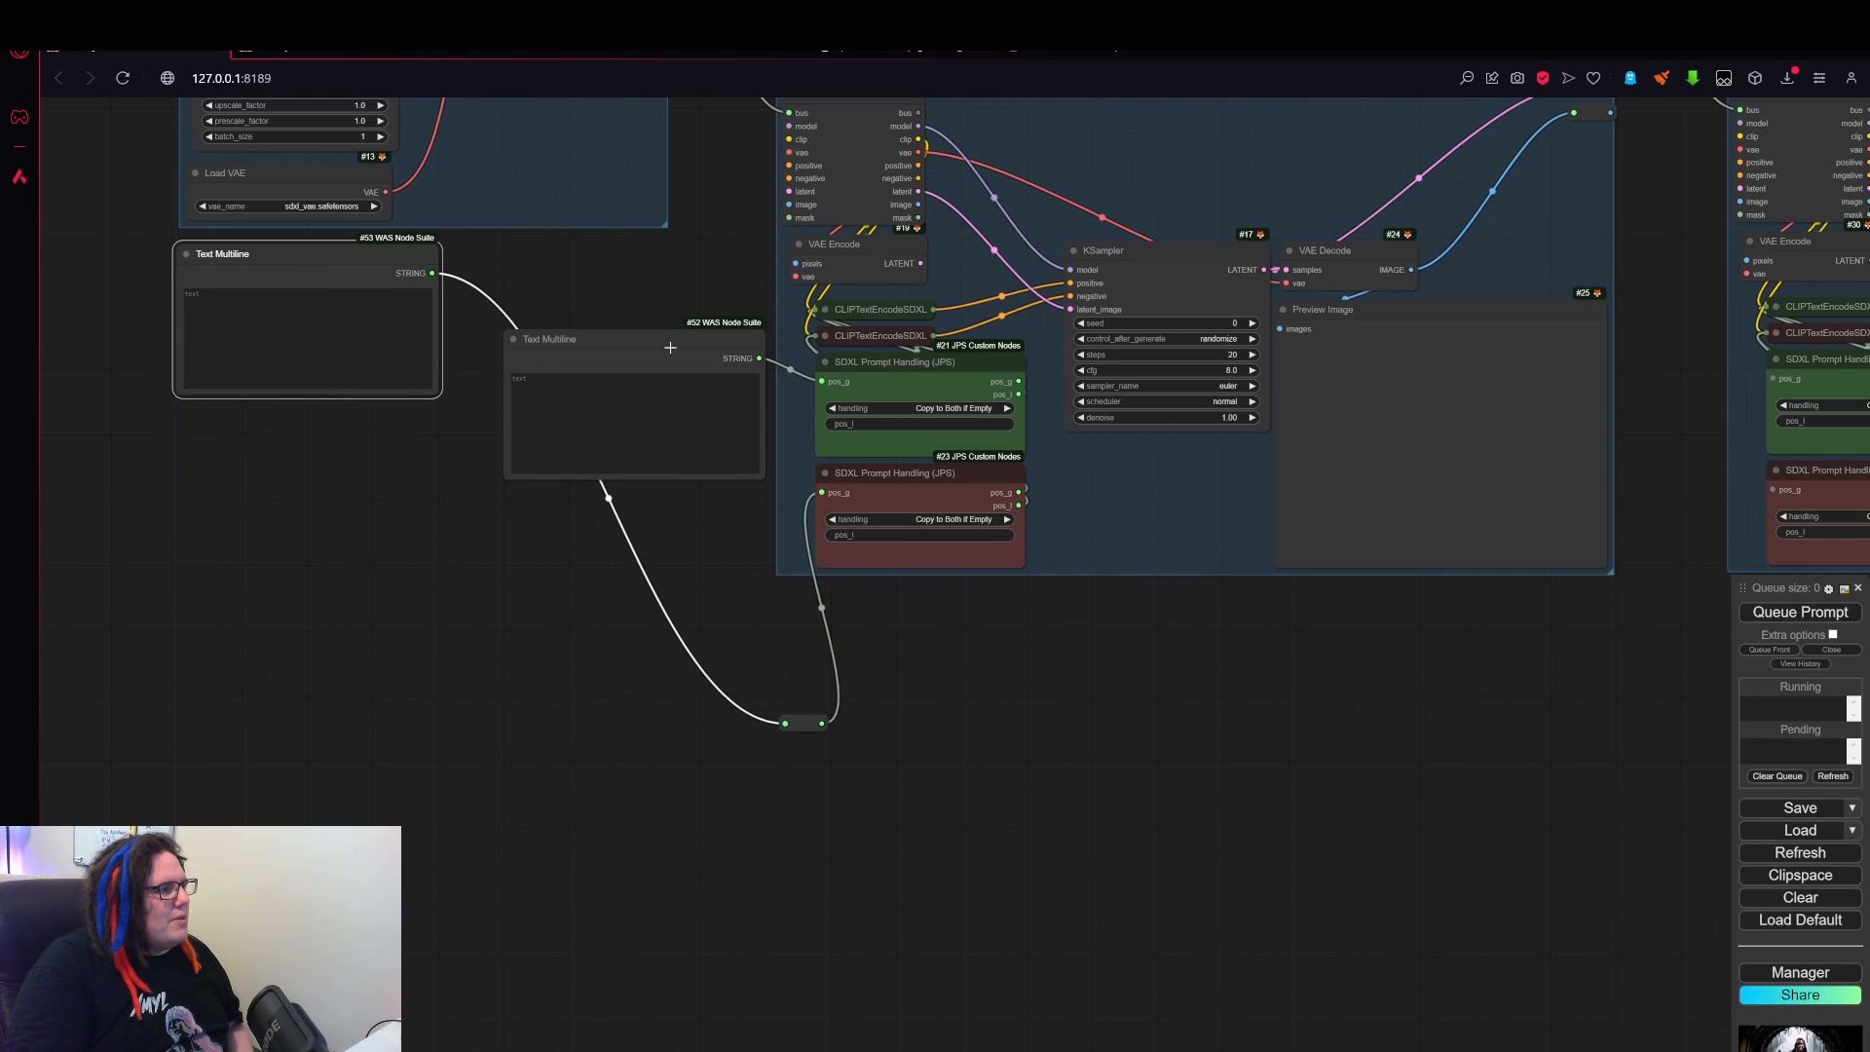
{"action": "right_click", "coordinate": [356, 255]}
{"action": "left_click", "coordinate": [386, 440]}
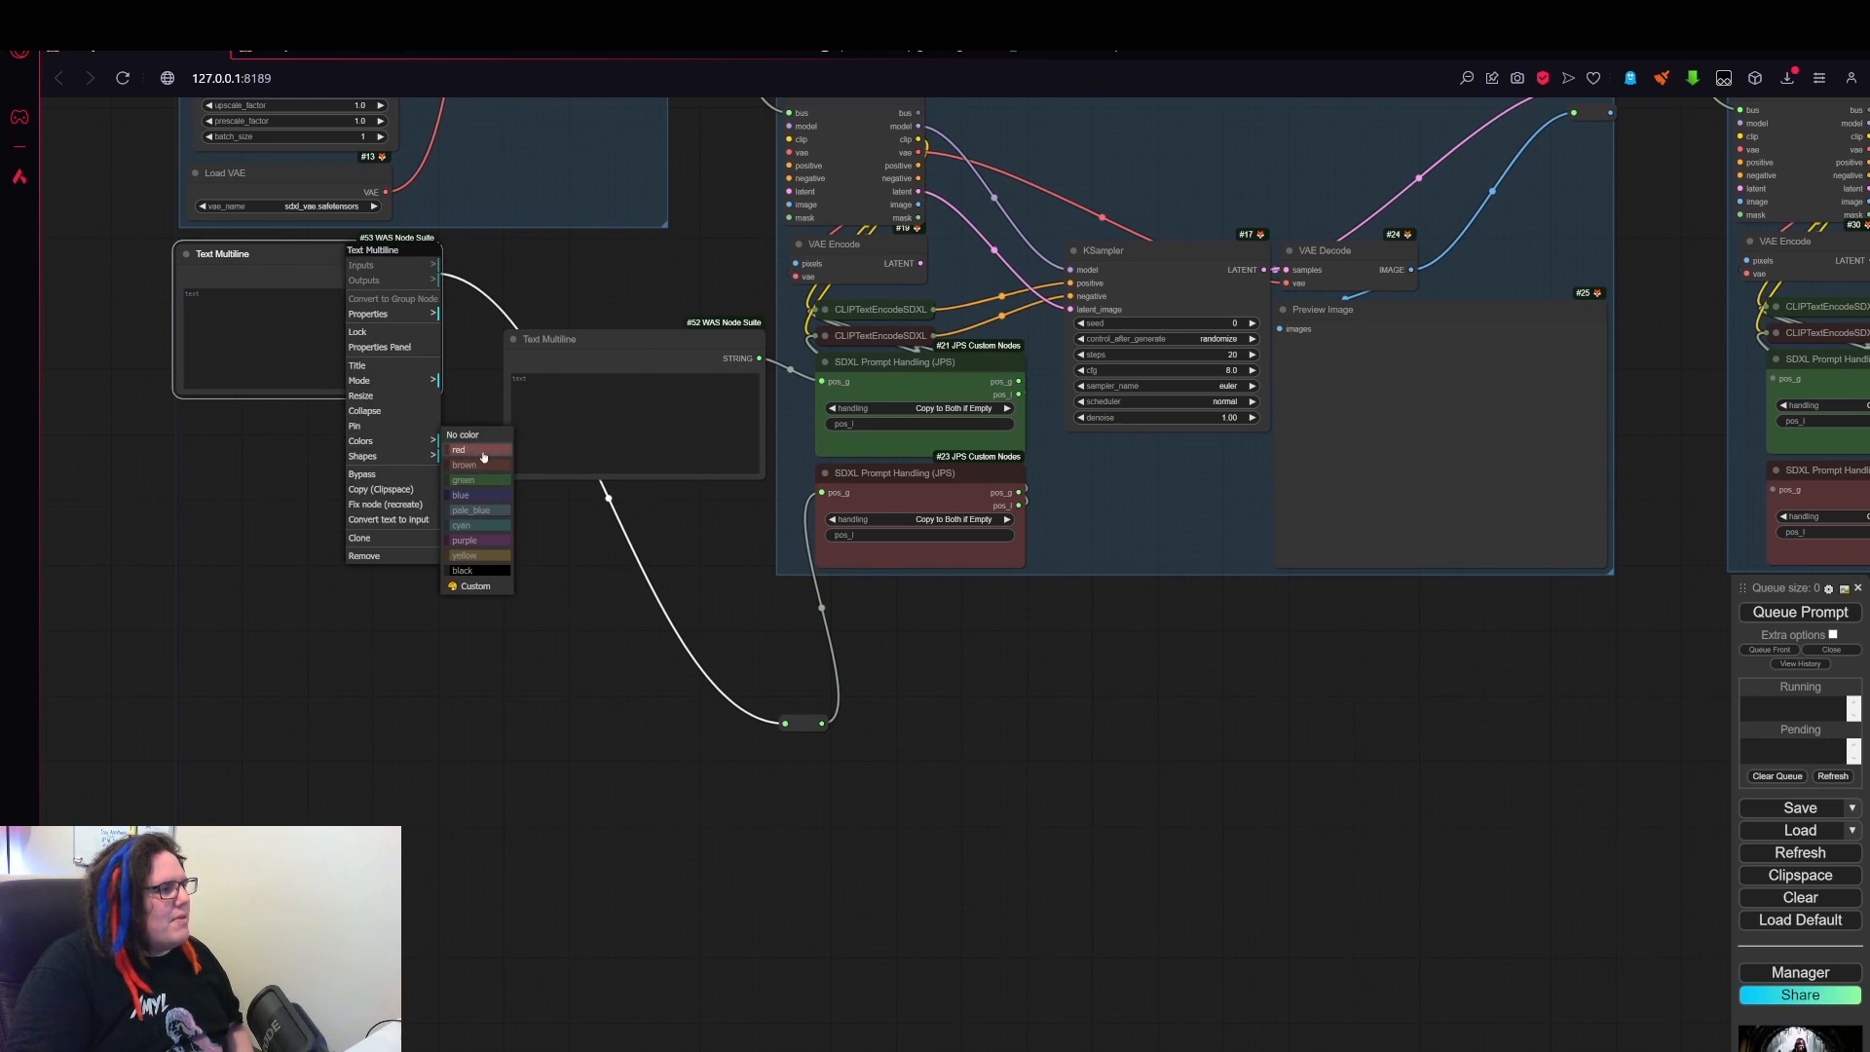
{"action": "left_click", "coordinate": [475, 454]}
- Collapse both SDXL Prompt Handling nodes under the first group's text encoders and place the positive Text Multiline node beneath them
{"action": "left_click_drag", "start_coordinate": [1030, 582], "coordinate": [912, 630]}
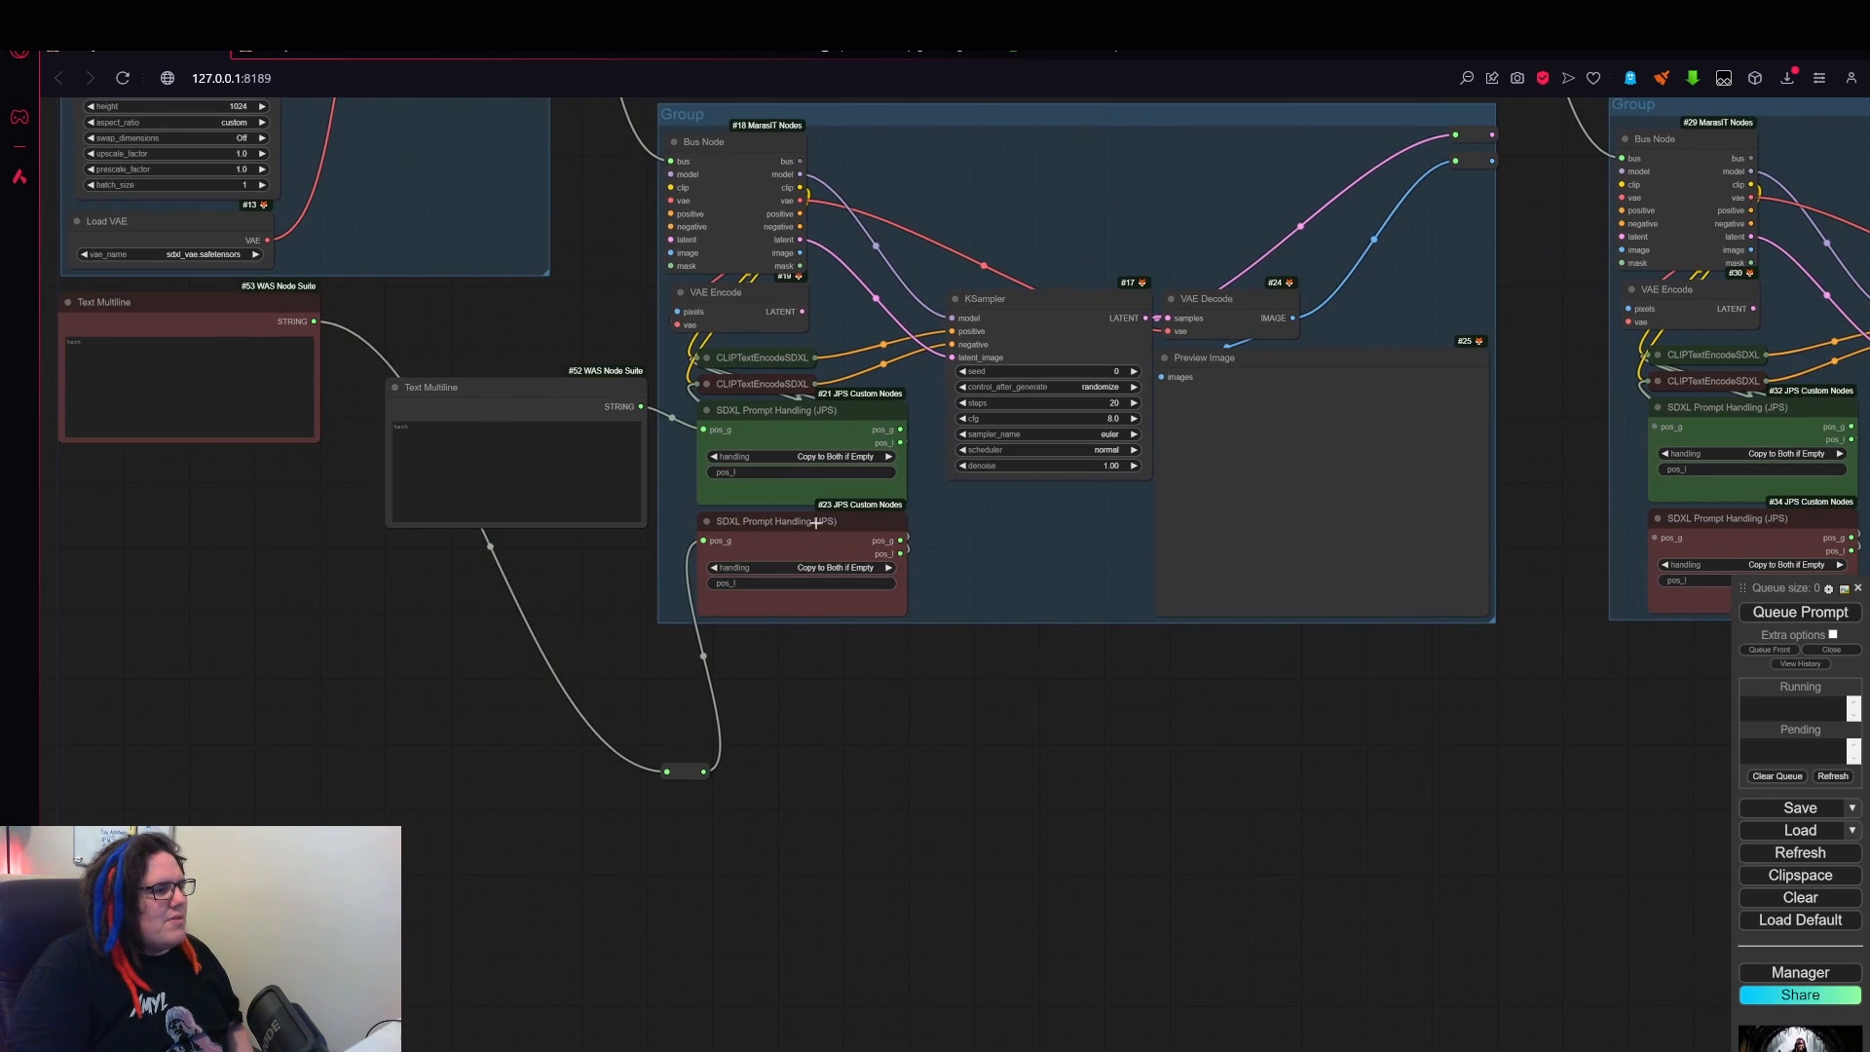
{"action": "left_click", "coordinate": [706, 521]}
{"action": "left_click_drag", "start_coordinate": [694, 519], "coordinate": [695, 402]}
{"action": "left_click_drag", "start_coordinate": [842, 421], "coordinate": [851, 457]}
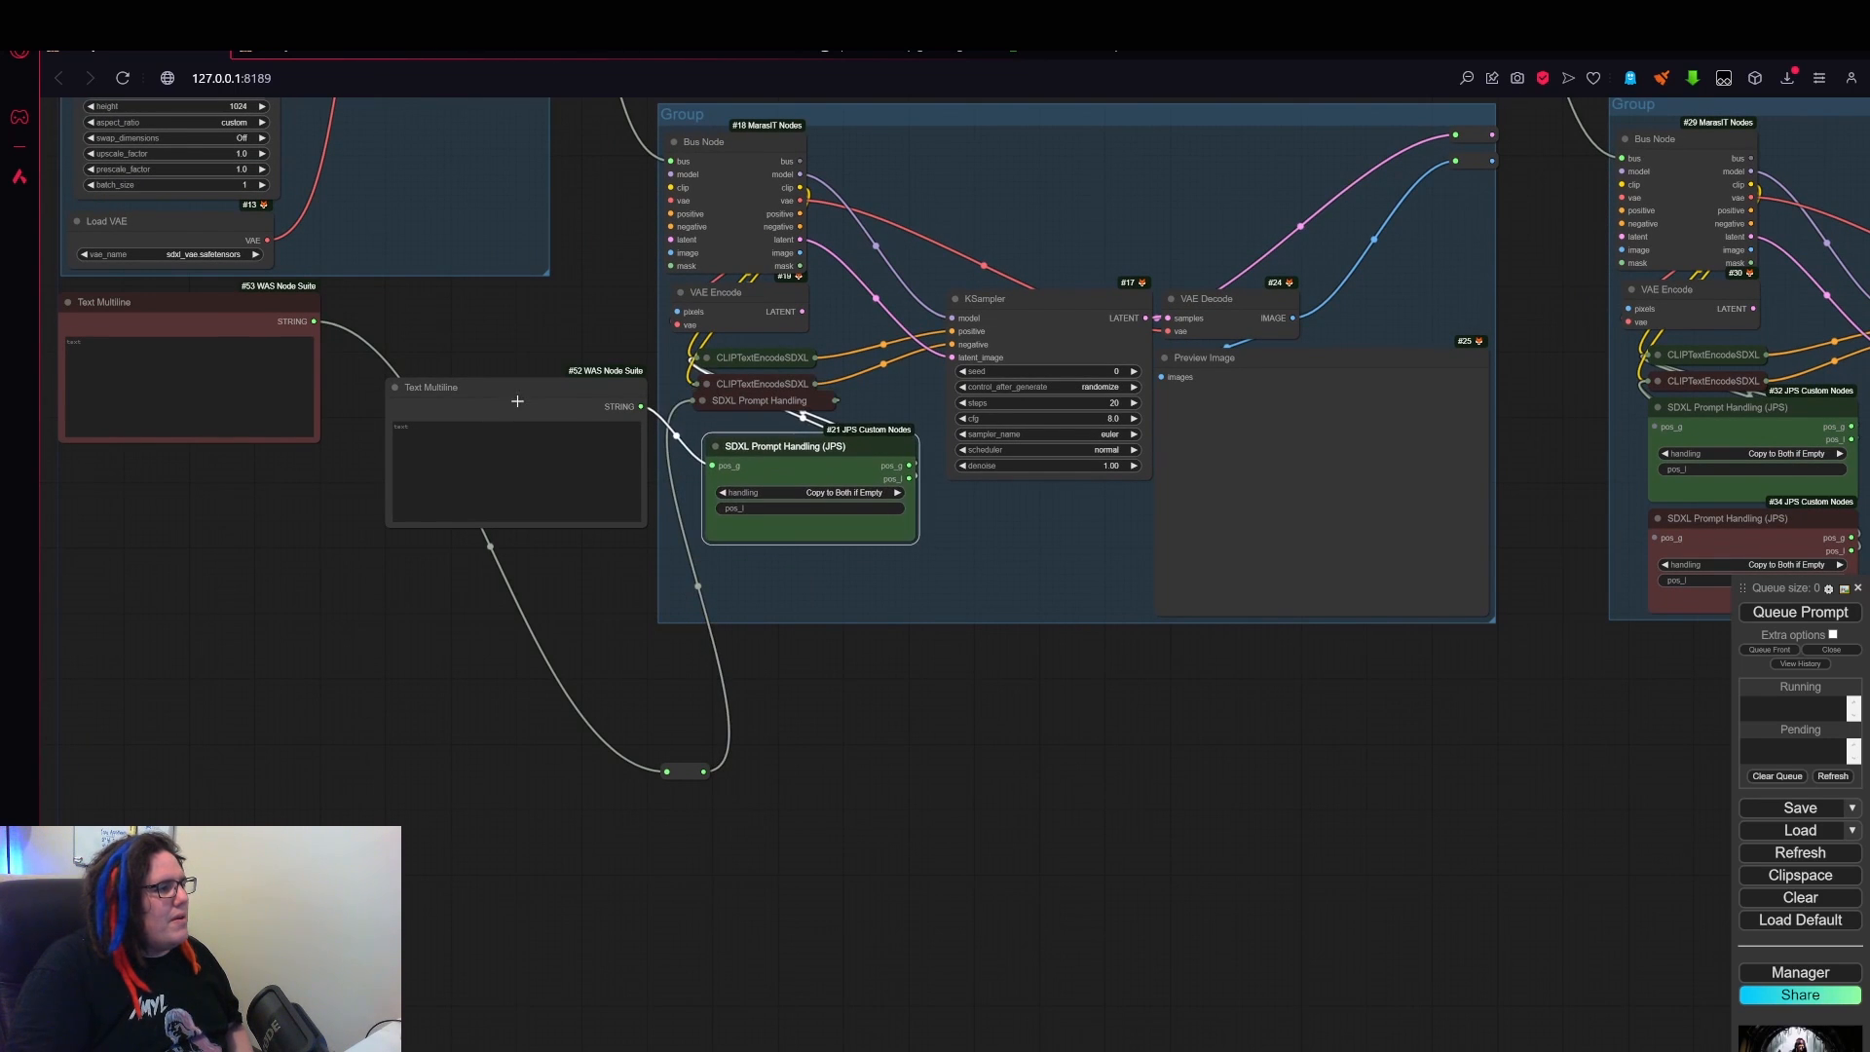
{"action": "left_click_drag", "start_coordinate": [530, 387], "coordinate": [767, 554]}
{"action": "left_click", "coordinate": [716, 447]}
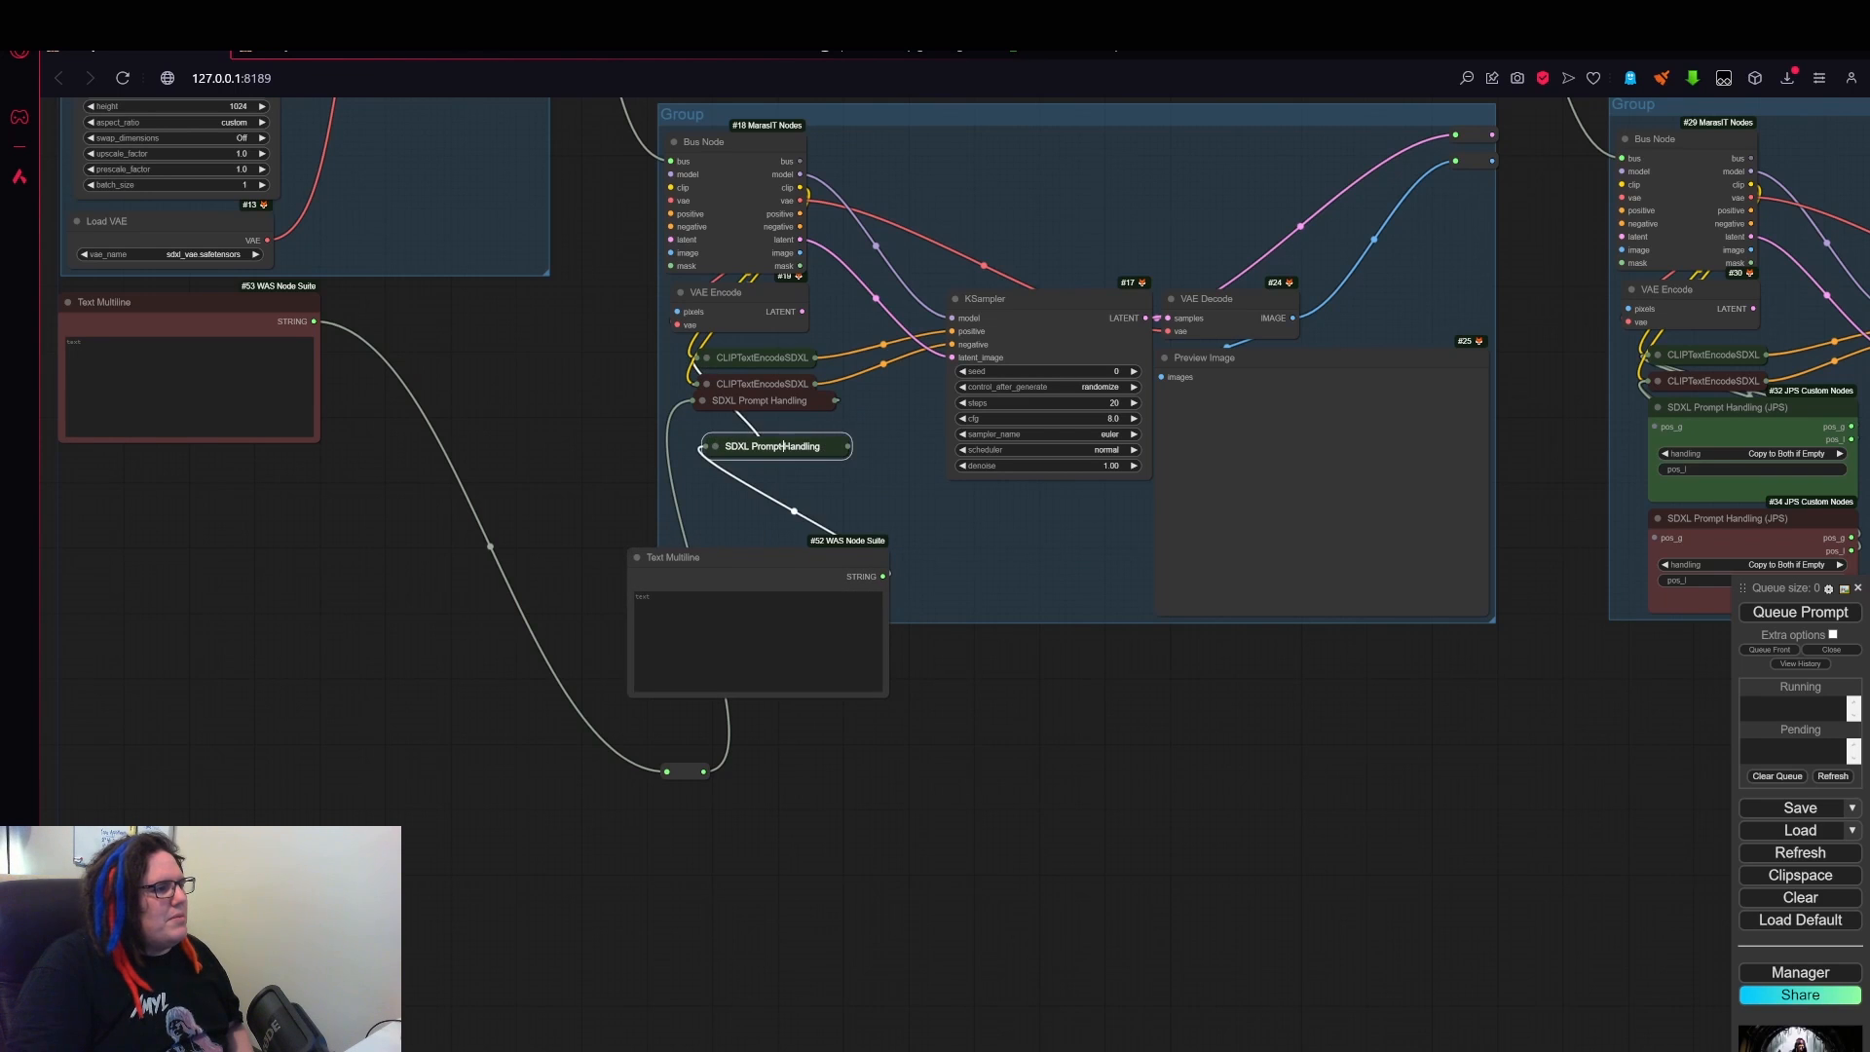
{"action": "left_click_drag", "start_coordinate": [725, 445], "coordinate": [718, 431]}
{"action": "left_click", "coordinate": [799, 618]}
{"action": "left_click_drag", "start_coordinate": [818, 551], "coordinate": [866, 467]}
- Chain a second Reroute node below the second group from the first one and connect it to that group's red prompt node's pos_g input
{"action": "scroll", "coordinate": [866, 467], "scroll_direction": "down", "scroll_amount": 3}
{"action": "left_click_drag", "start_coordinate": [728, 698], "coordinate": [1423, 628]}
{"action": "left_click", "coordinate": [1441, 682]}
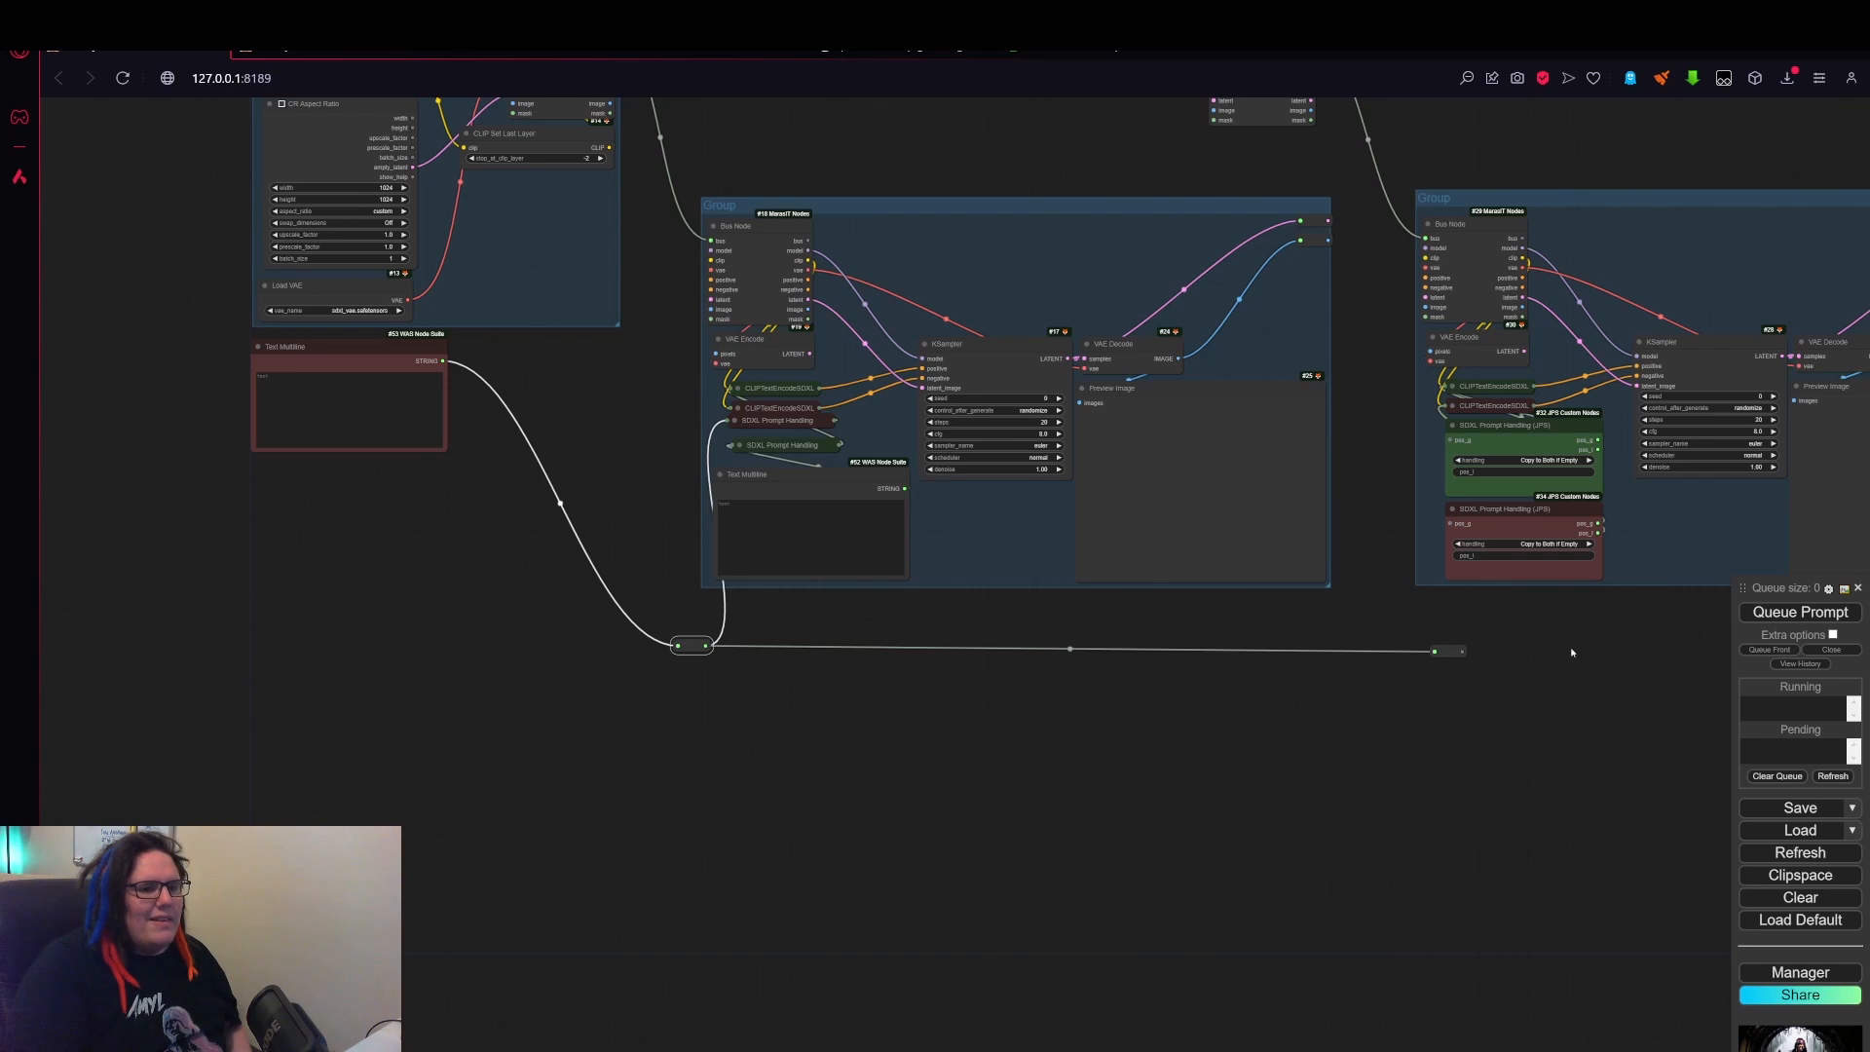
{"action": "left_click_drag", "start_coordinate": [1570, 652], "coordinate": [1250, 526]}
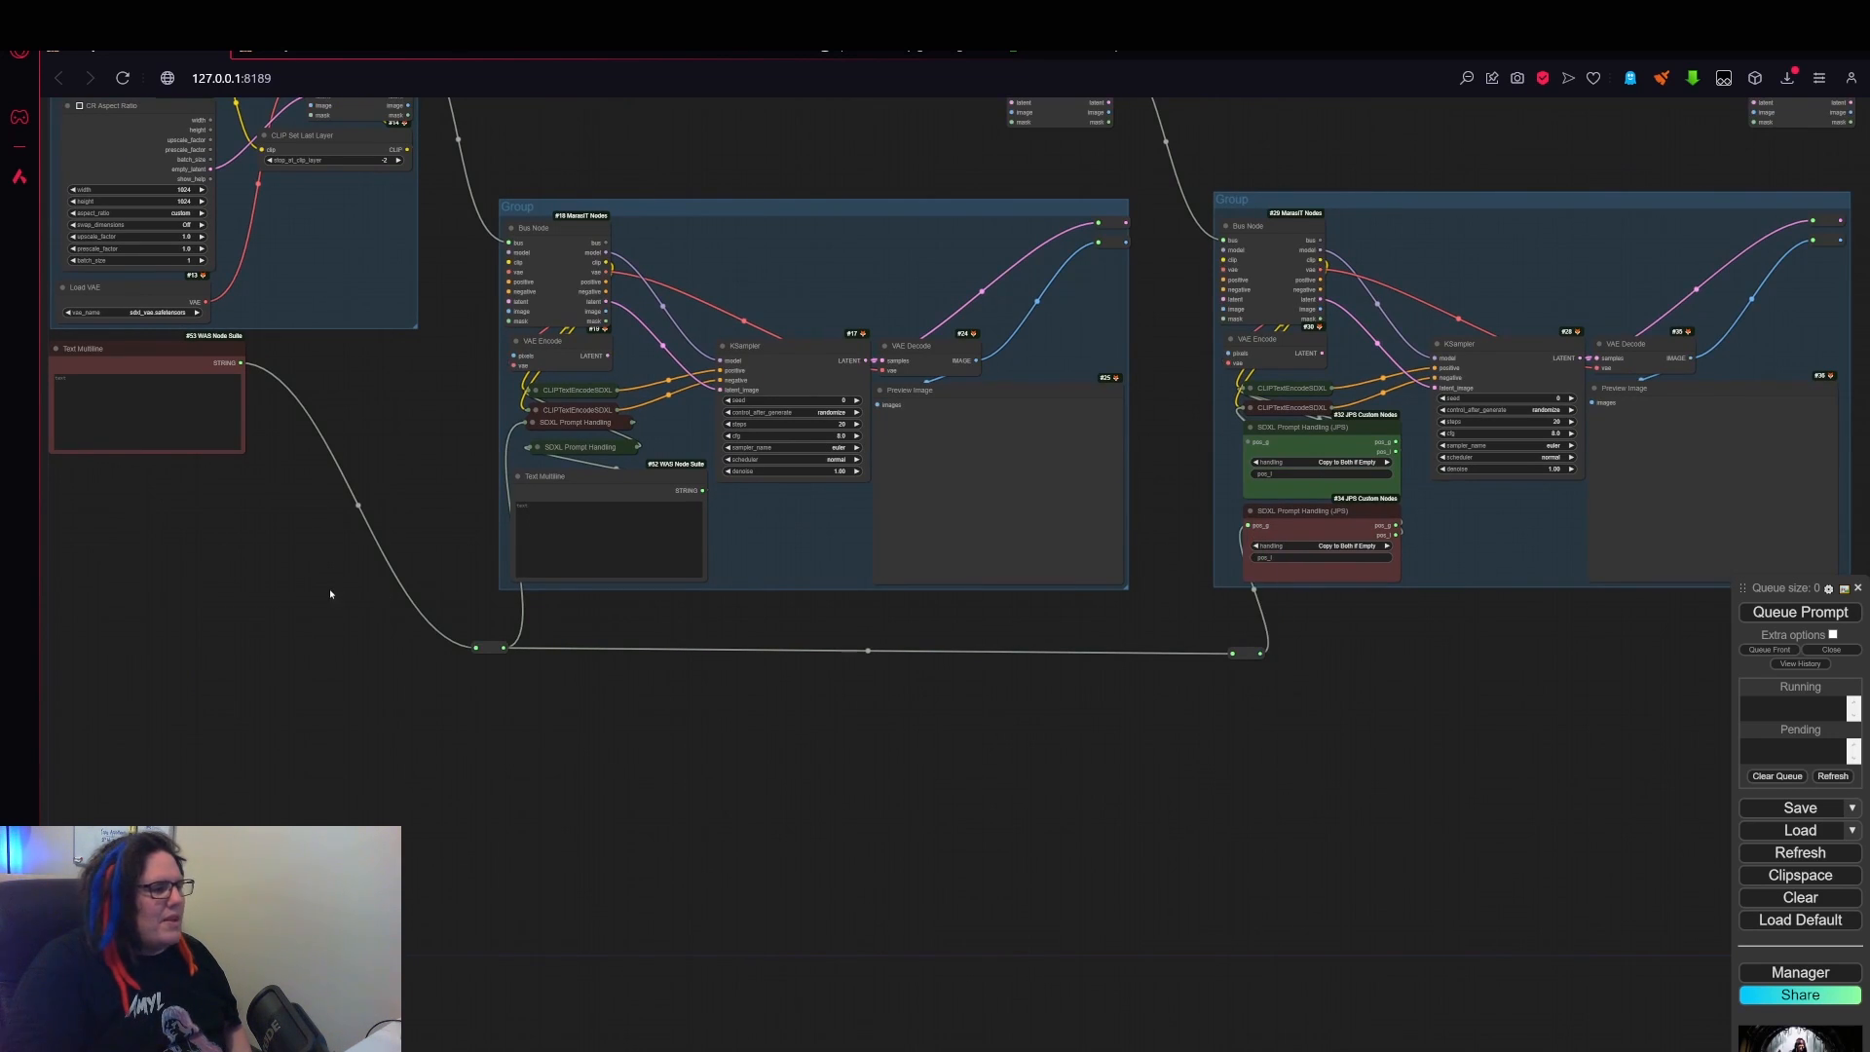
{"action": "left_click_drag", "start_coordinate": [263, 574], "coordinate": [438, 568]}
{"action": "left_click", "coordinate": [324, 359]}
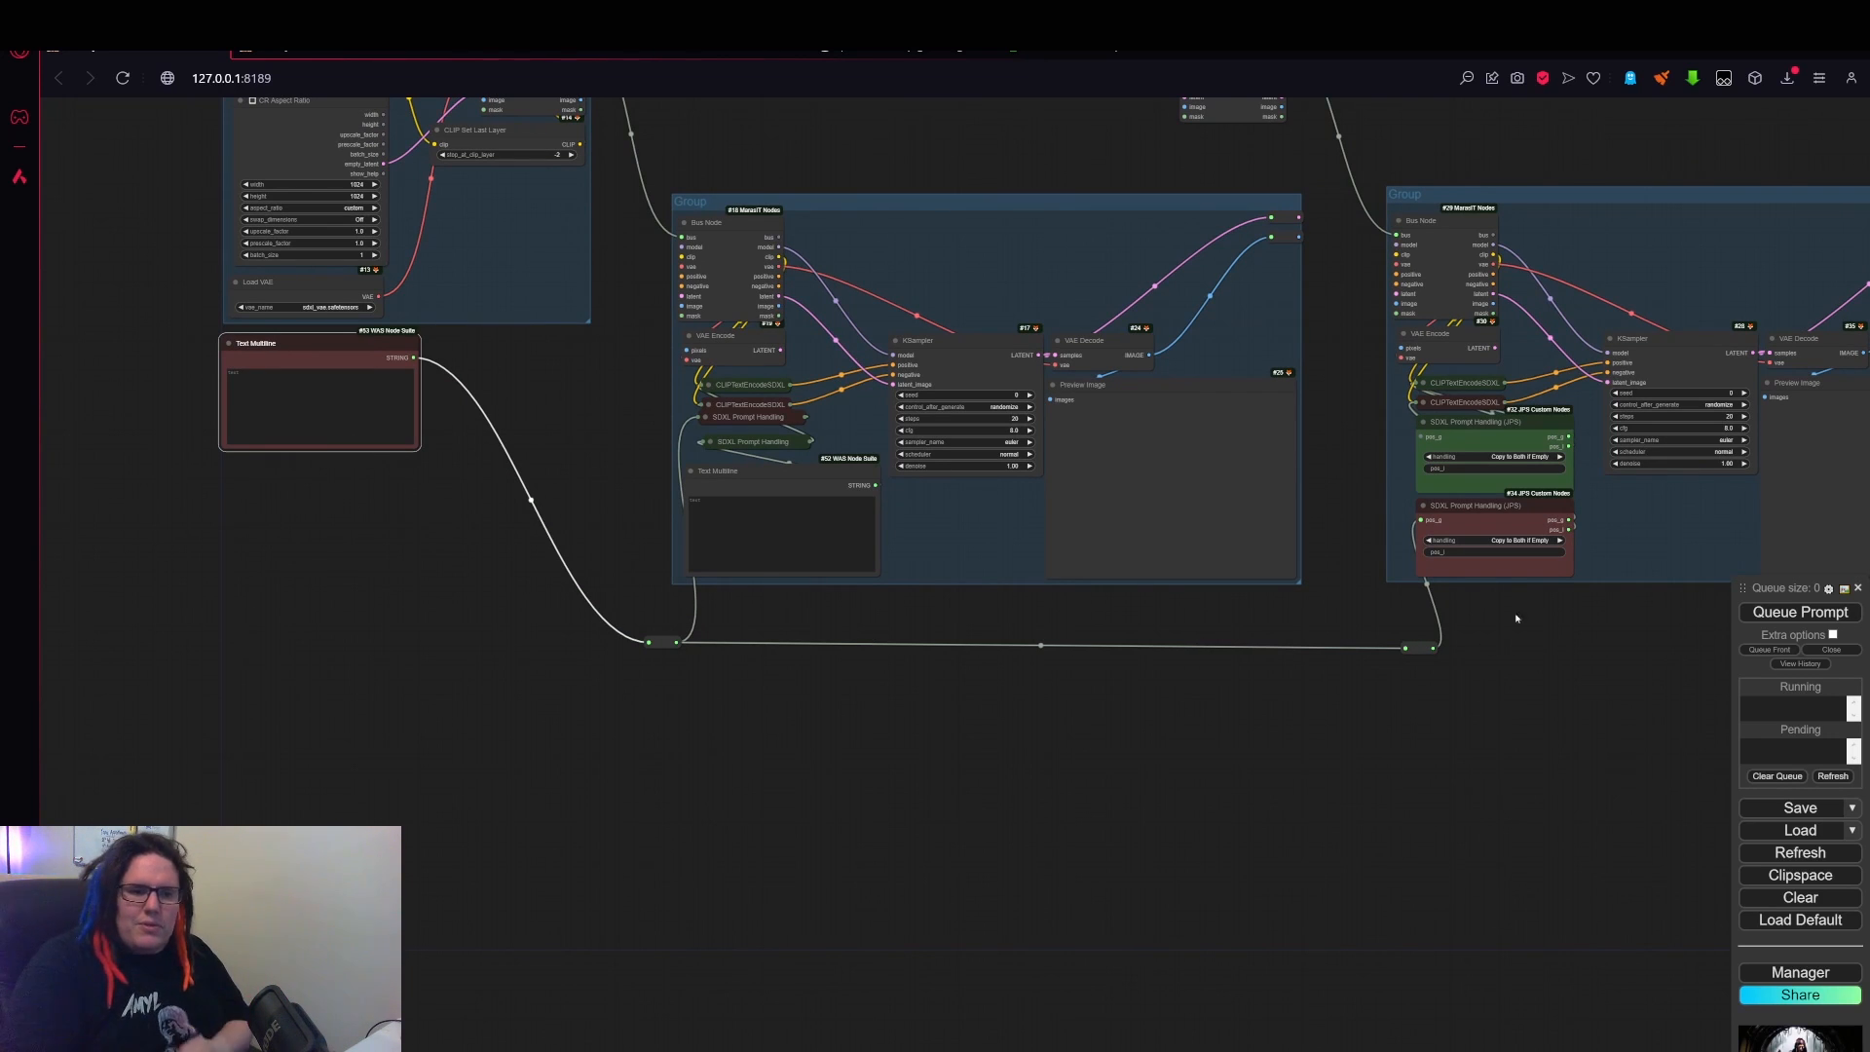
- Place a third Reroute node below the third group, chain it from the second, and connect it to that group's red prompt node's pos_g input
{"action": "left_click_drag", "start_coordinate": [1516, 617], "coordinate": [1016, 643]}
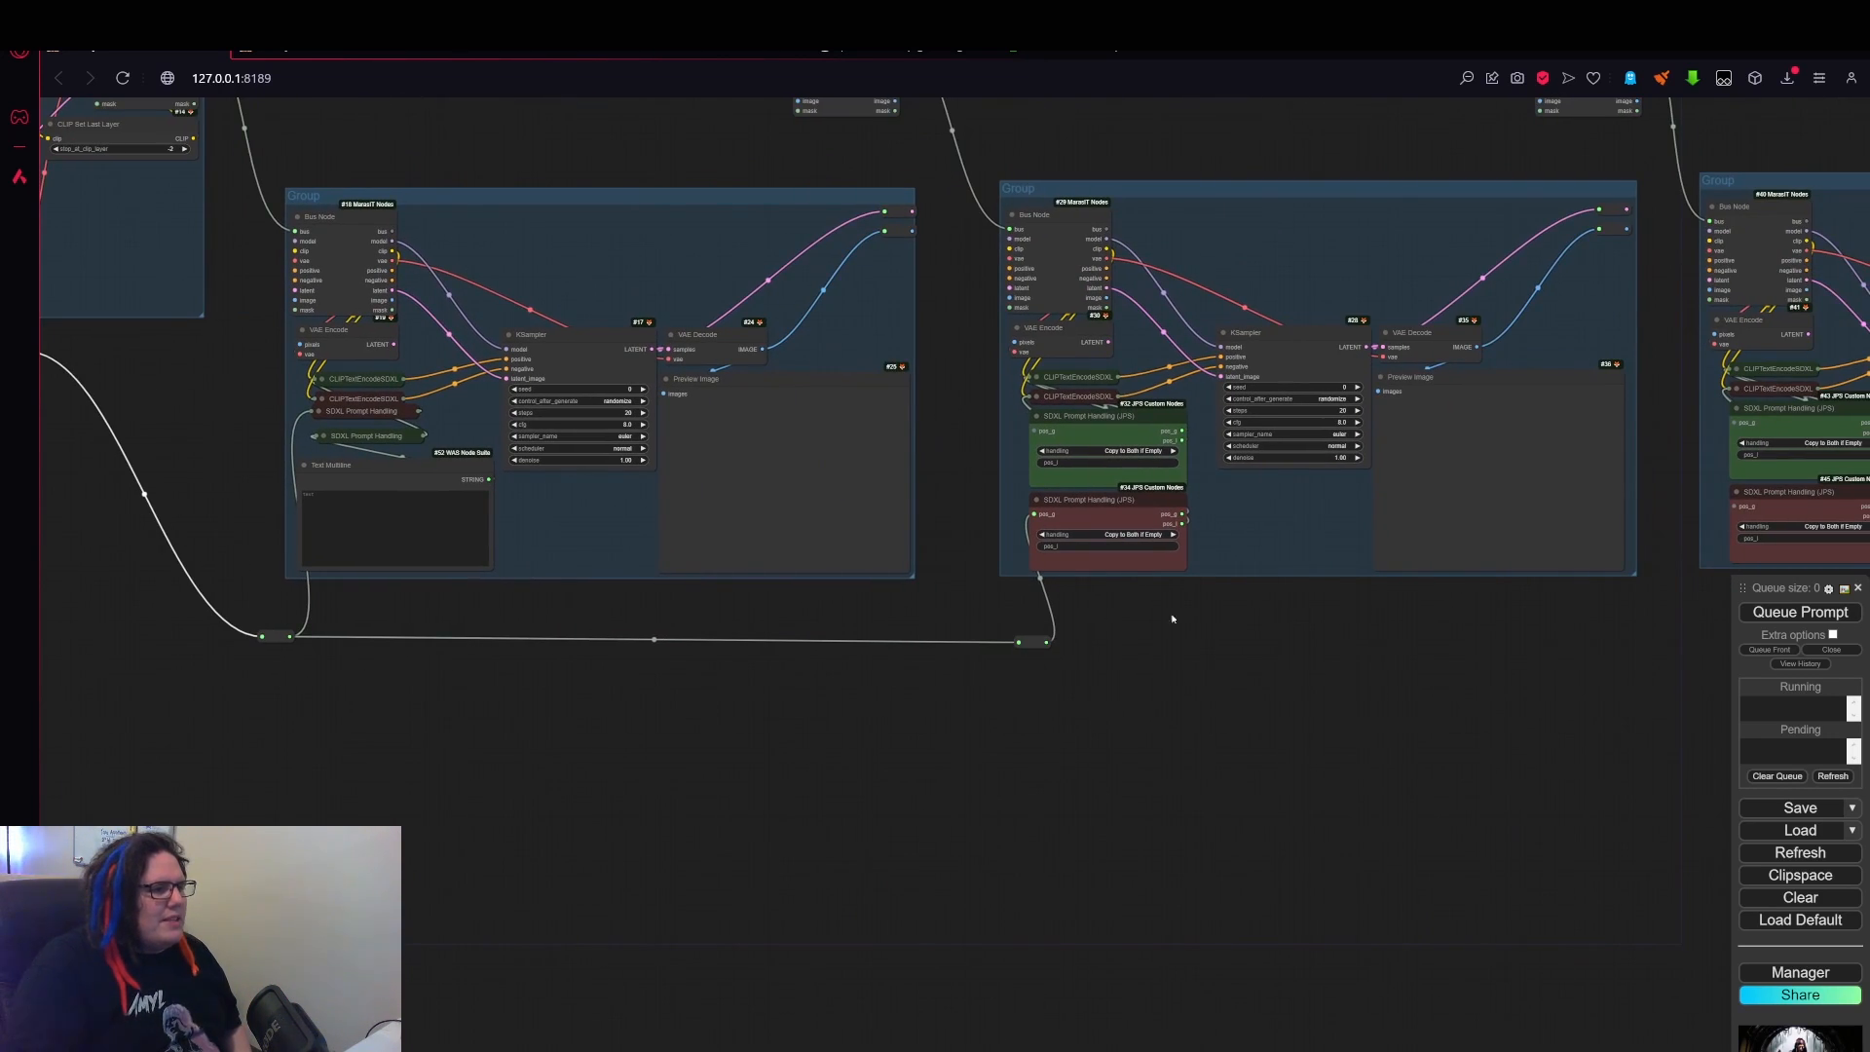
{"action": "mouse_move", "coordinate": [1152, 655]}
{"action": "left_mouse_down"}
{"action": "mouse_move", "coordinate": [756, 648]}
{"action": "mouse_move", "coordinate": [1374, 639]}
{"action": "left_mouse_up"}
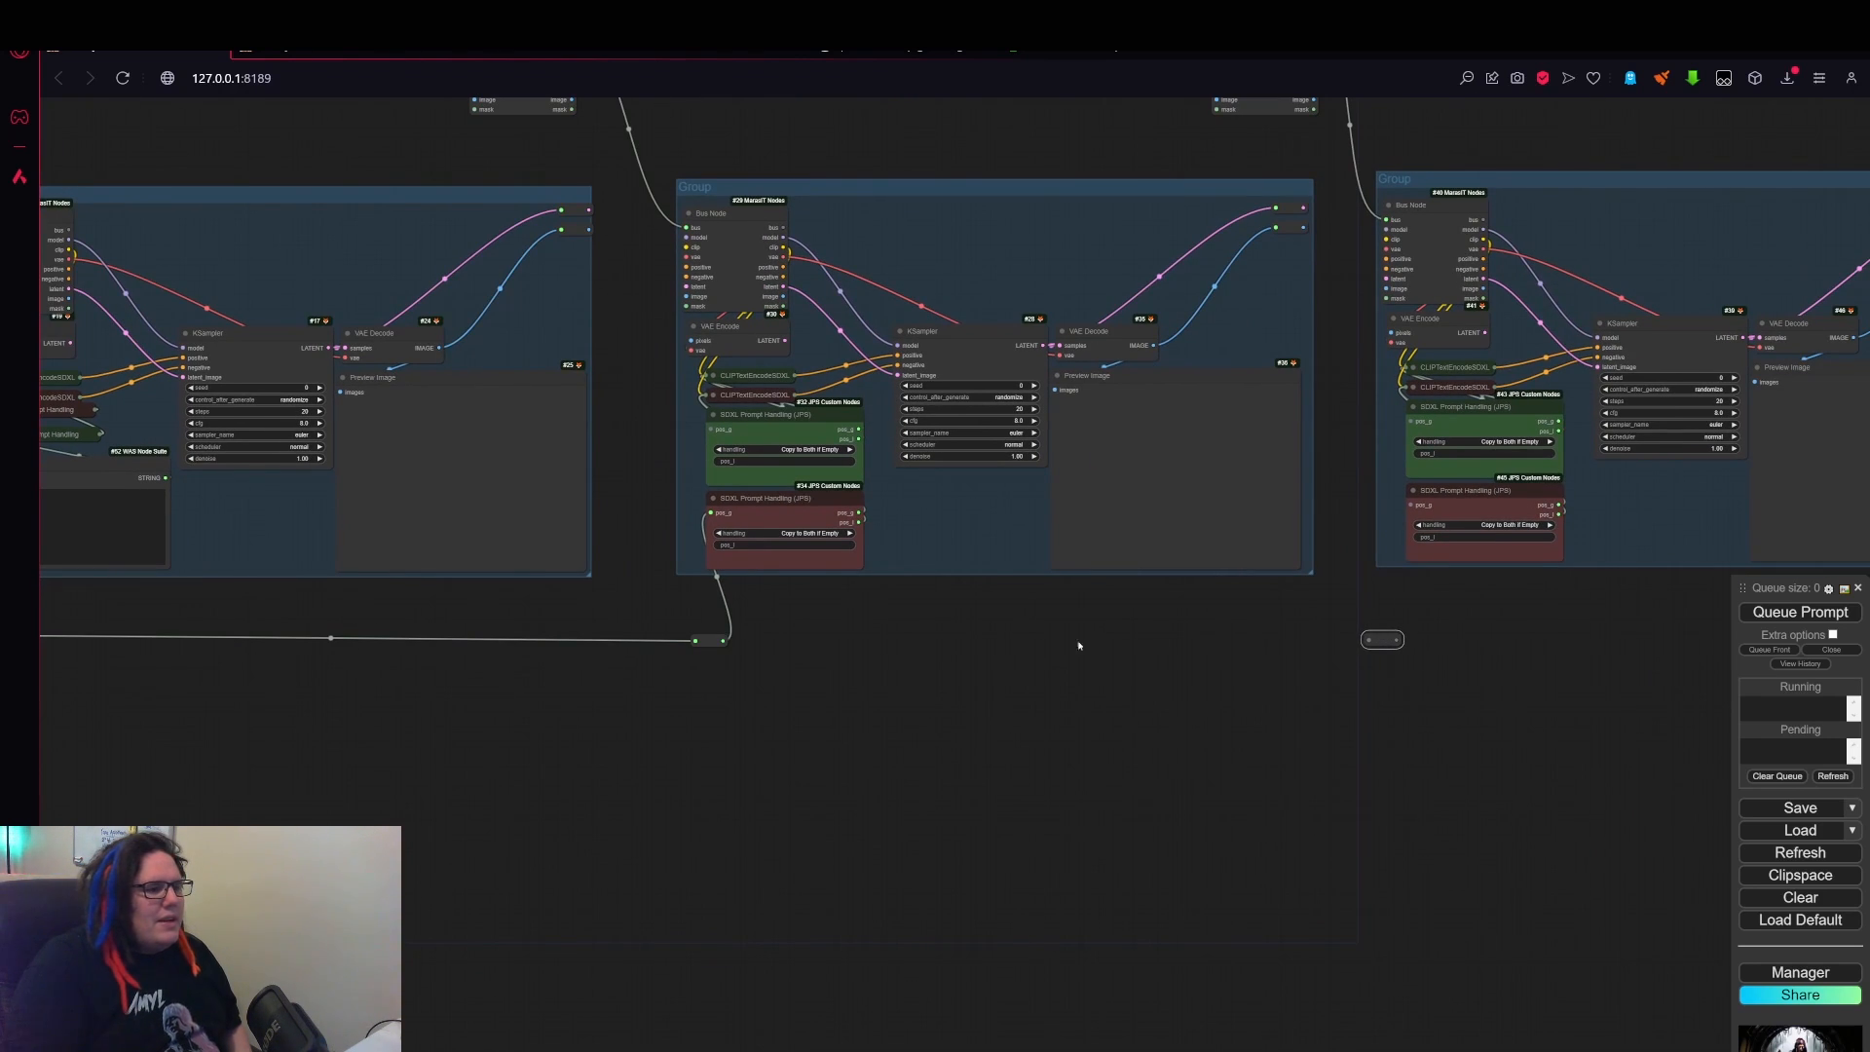
{"action": "mouse_move", "coordinate": [722, 639]}
{"action": "left_mouse_down"}
{"action": "mouse_move", "coordinate": [1402, 649]}
{"action": "mouse_move", "coordinate": [1412, 508]}
{"action": "left_mouse_up"}
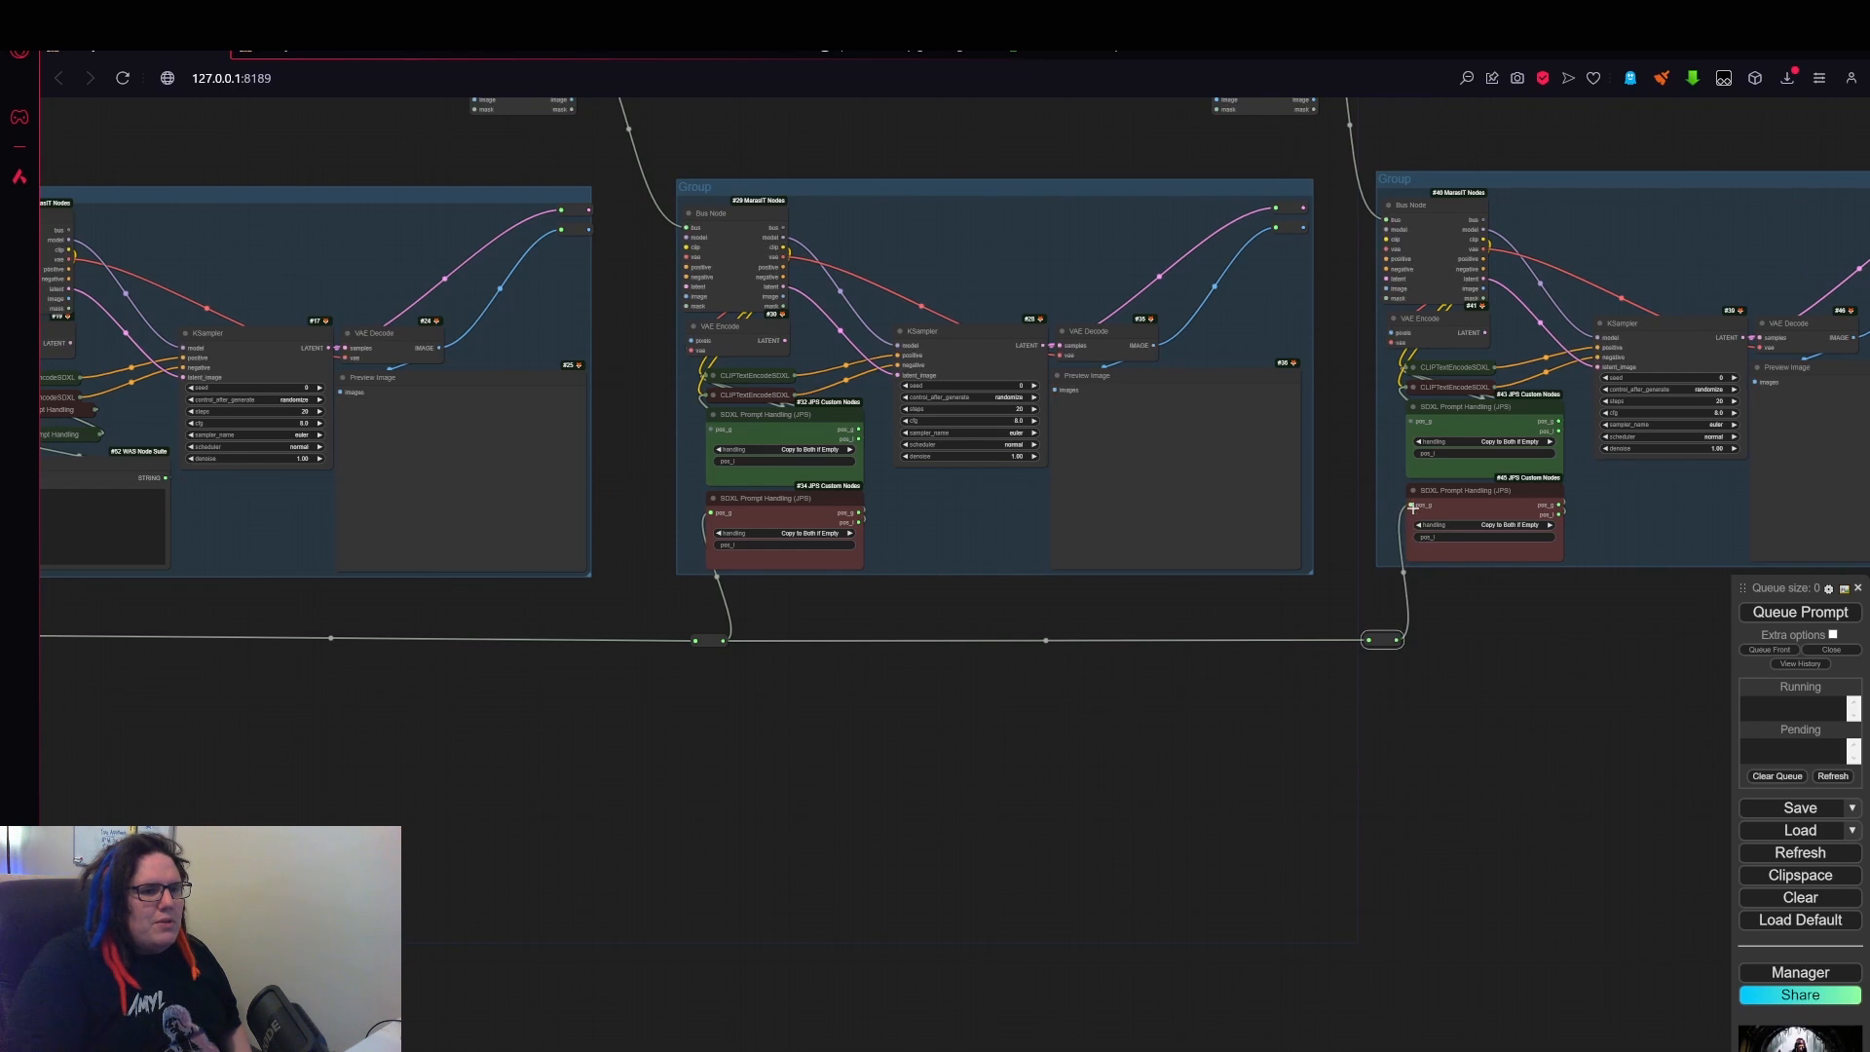
{"action": "scroll", "coordinate": [991, 717], "scroll_direction": "down", "scroll_amount": 4}
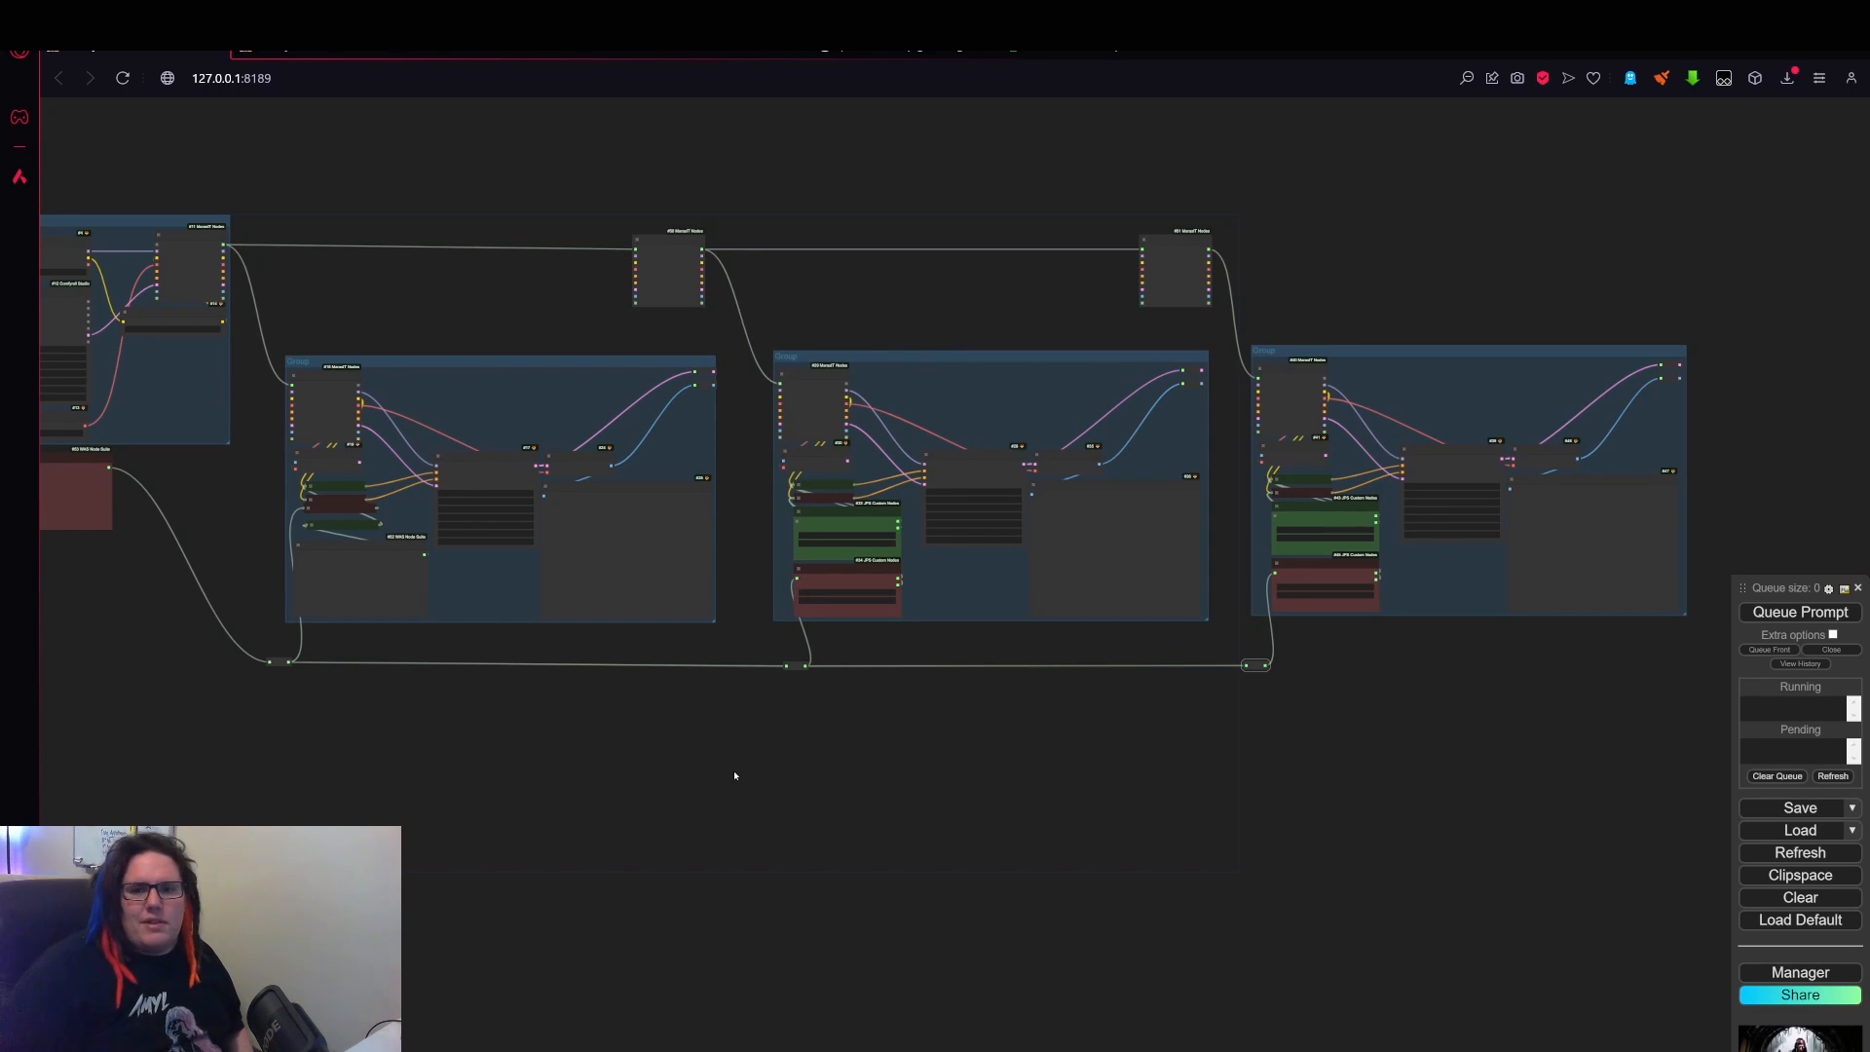
- Color the positive Text Multiline node in the first sampler group green
{"action": "scroll", "coordinate": [734, 775], "scroll_direction": "up", "scroll_amount": 4}
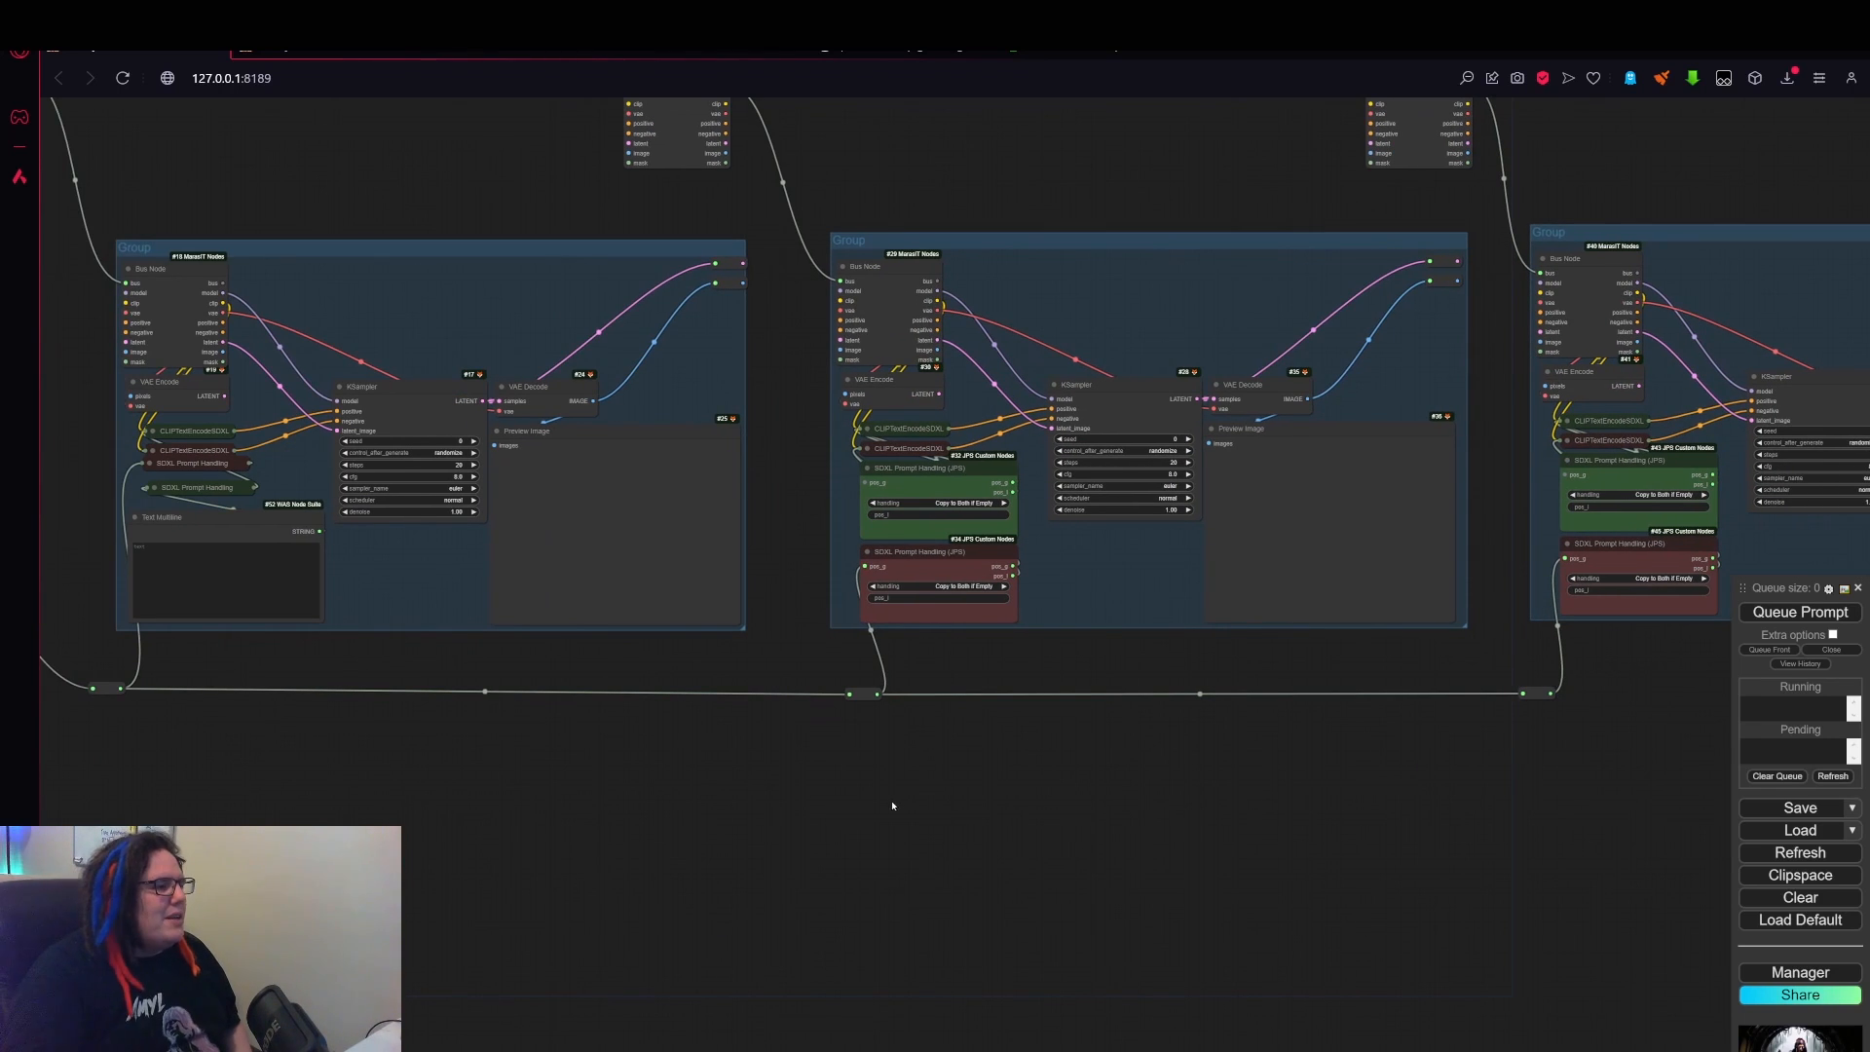
{"action": "left_click_drag", "start_coordinate": [751, 750], "coordinate": [960, 727]}
{"action": "left_click_drag", "start_coordinate": [517, 726], "coordinate": [1055, 772]}
{"action": "scroll", "coordinate": [914, 627], "scroll_direction": "up", "scroll_amount": 4}
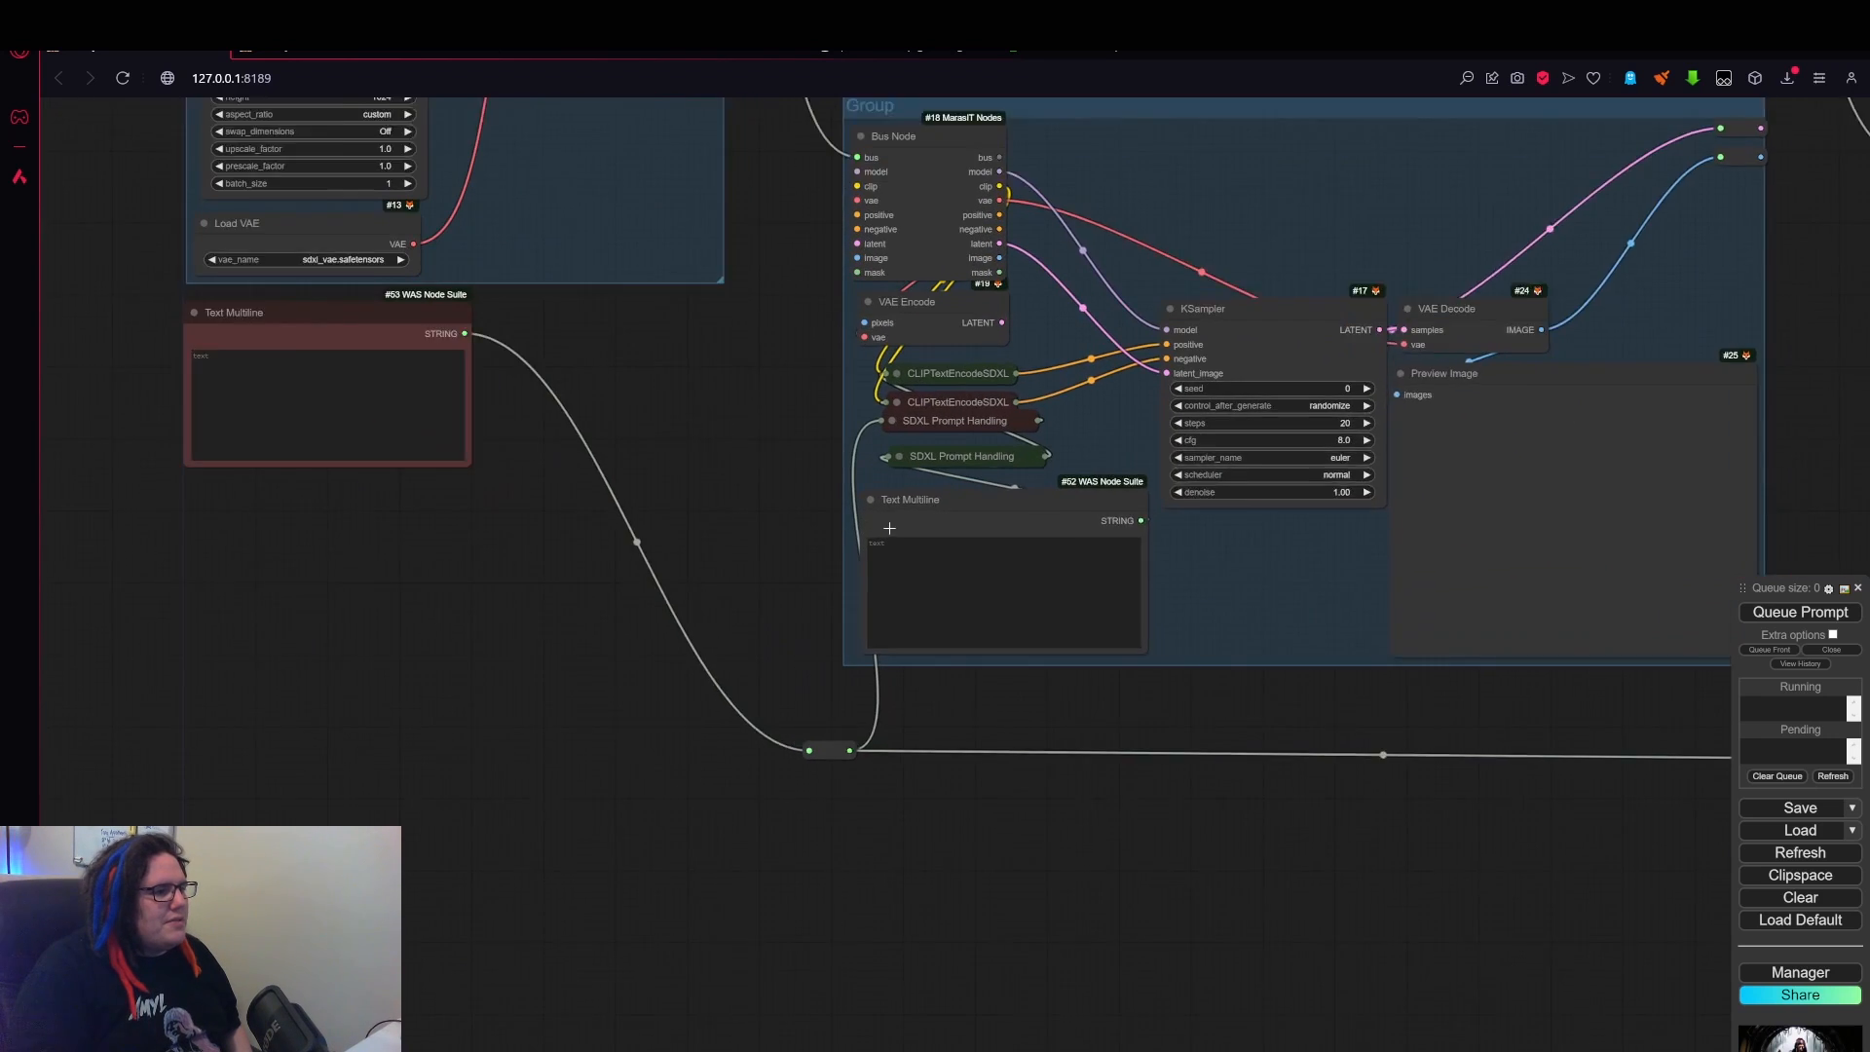
{"action": "scroll", "coordinate": [906, 524], "scroll_direction": "up", "scroll_amount": 3}
{"action": "right_click", "coordinate": [1052, 502]}
{"action": "left_click", "coordinate": [1066, 697]}
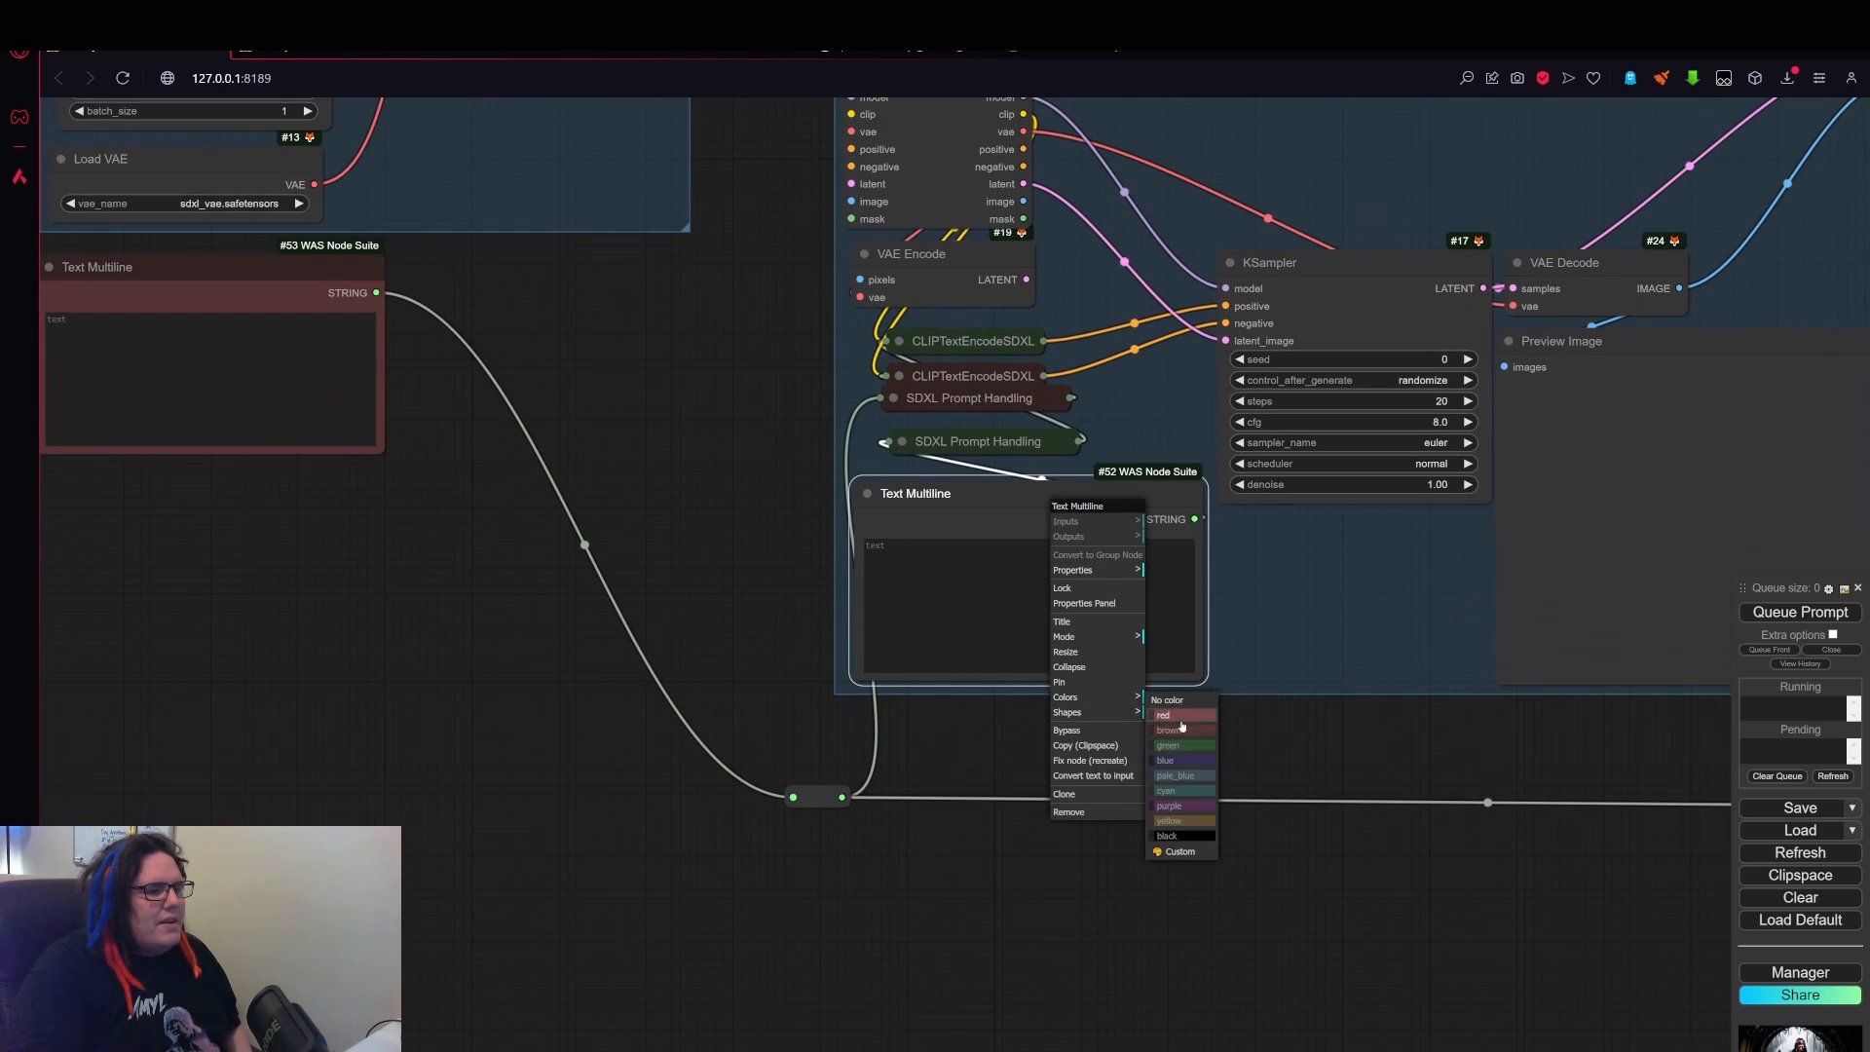
{"action": "left_click", "coordinate": [1169, 745]}
- Collapse the red SDXL Prompt Handling nodes in the second and third groups and tuck them directly under the text encoders
{"action": "scroll", "coordinate": [1151, 585], "scroll_direction": "down", "scroll_amount": 5}
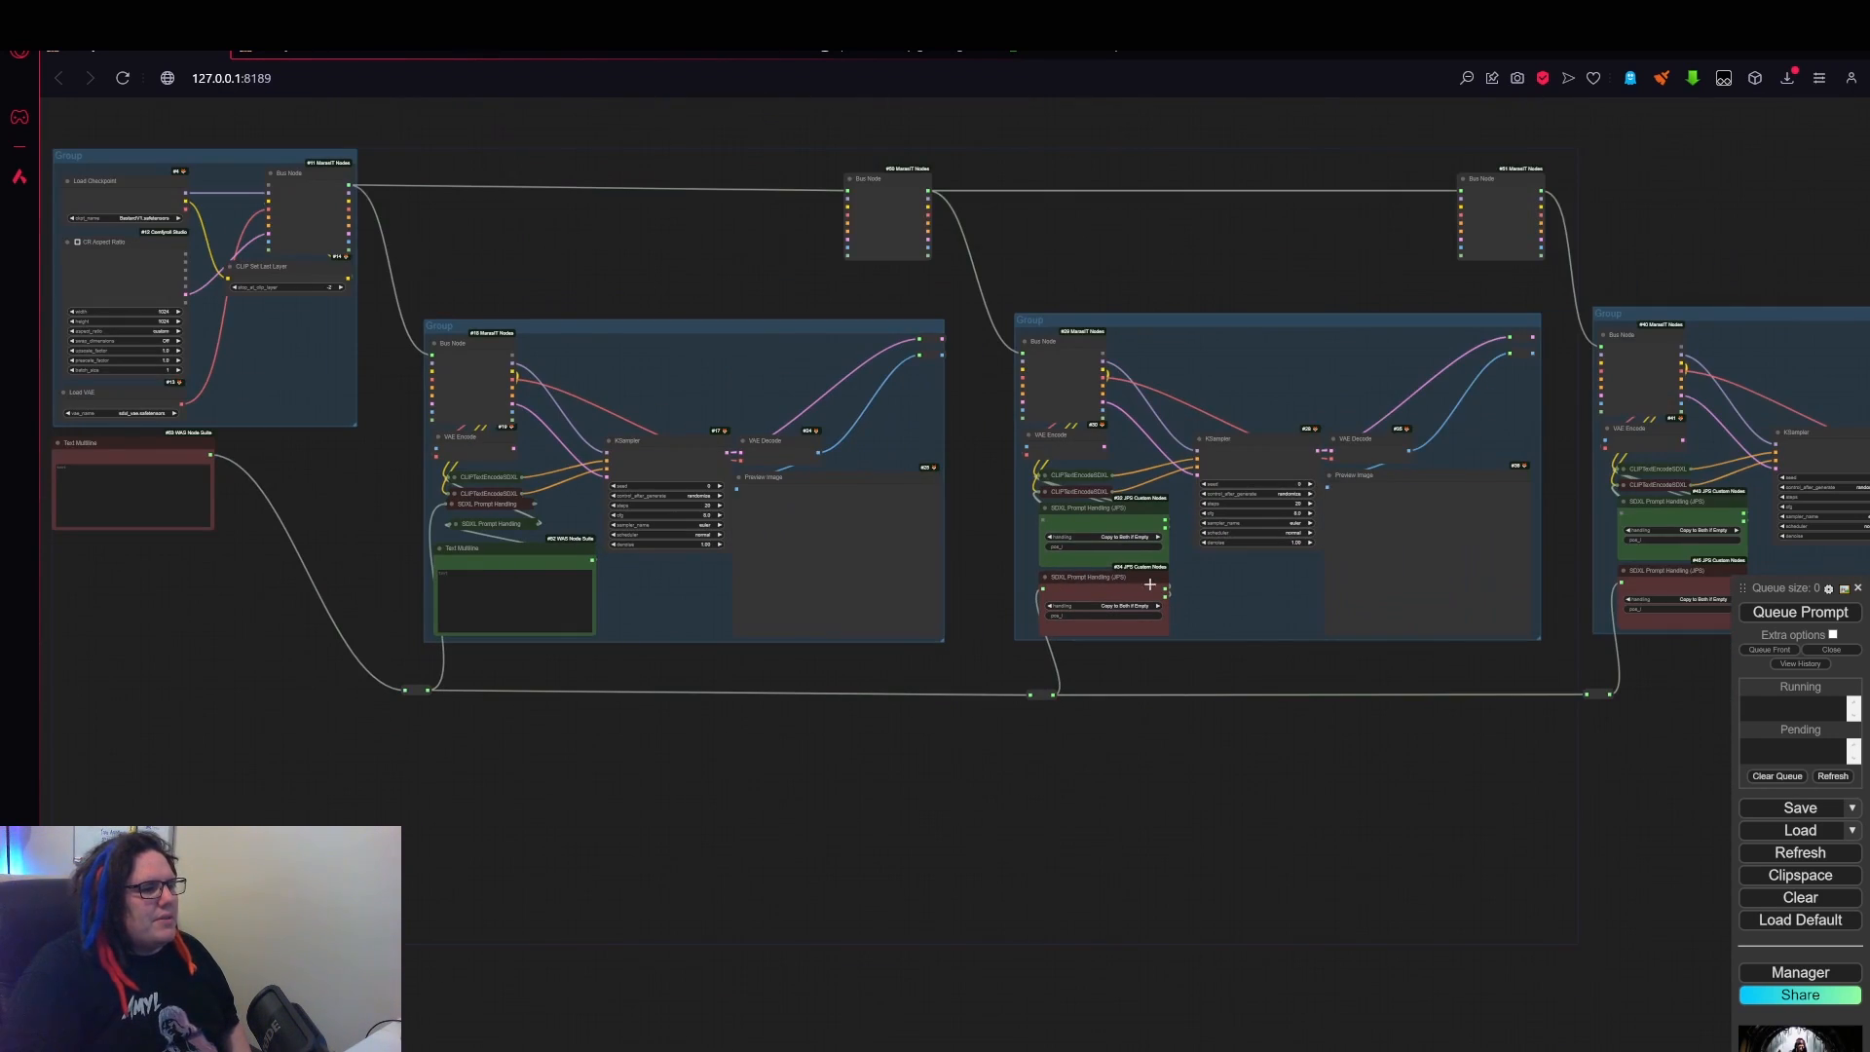
{"action": "left_click", "coordinate": [1058, 576]}
{"action": "left_click", "coordinate": [1640, 574]}
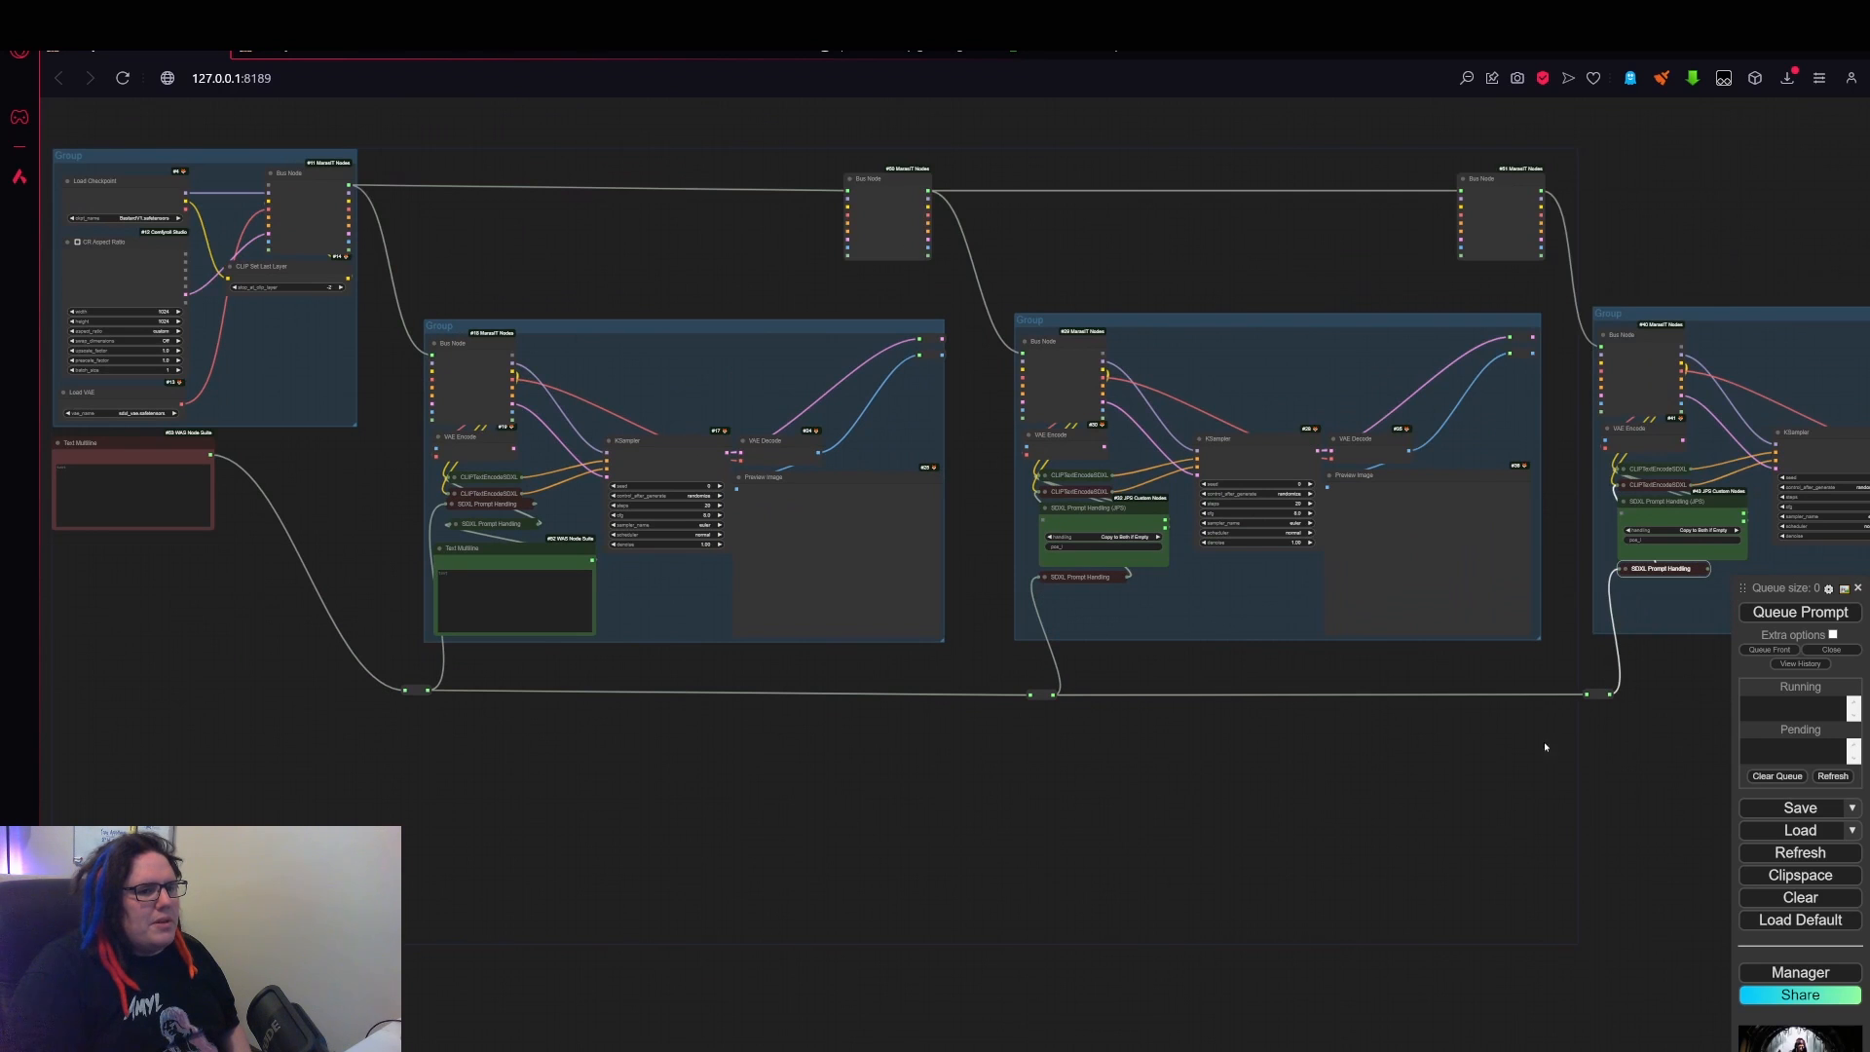
{"action": "mouse_move", "coordinate": [1088, 494]}
{"action": "left_mouse_down"}
{"action": "mouse_move", "coordinate": [1111, 579]}
{"action": "mouse_move", "coordinate": [1084, 509]}
{"action": "left_mouse_up"}
{"action": "left_click_drag", "start_coordinate": [1669, 504], "coordinate": [1695, 719]}
{"action": "left_click_drag", "start_coordinate": [1677, 638], "coordinate": [1671, 570]}
- Place the third group's green SDXL Prompt Handling node just beneath its collapsed red prompt node
{"action": "left_click_drag", "start_coordinate": [1269, 799], "coordinate": [745, 809]}
{"action": "scroll", "coordinate": [1153, 757], "scroll_direction": "up", "scroll_amount": 11}
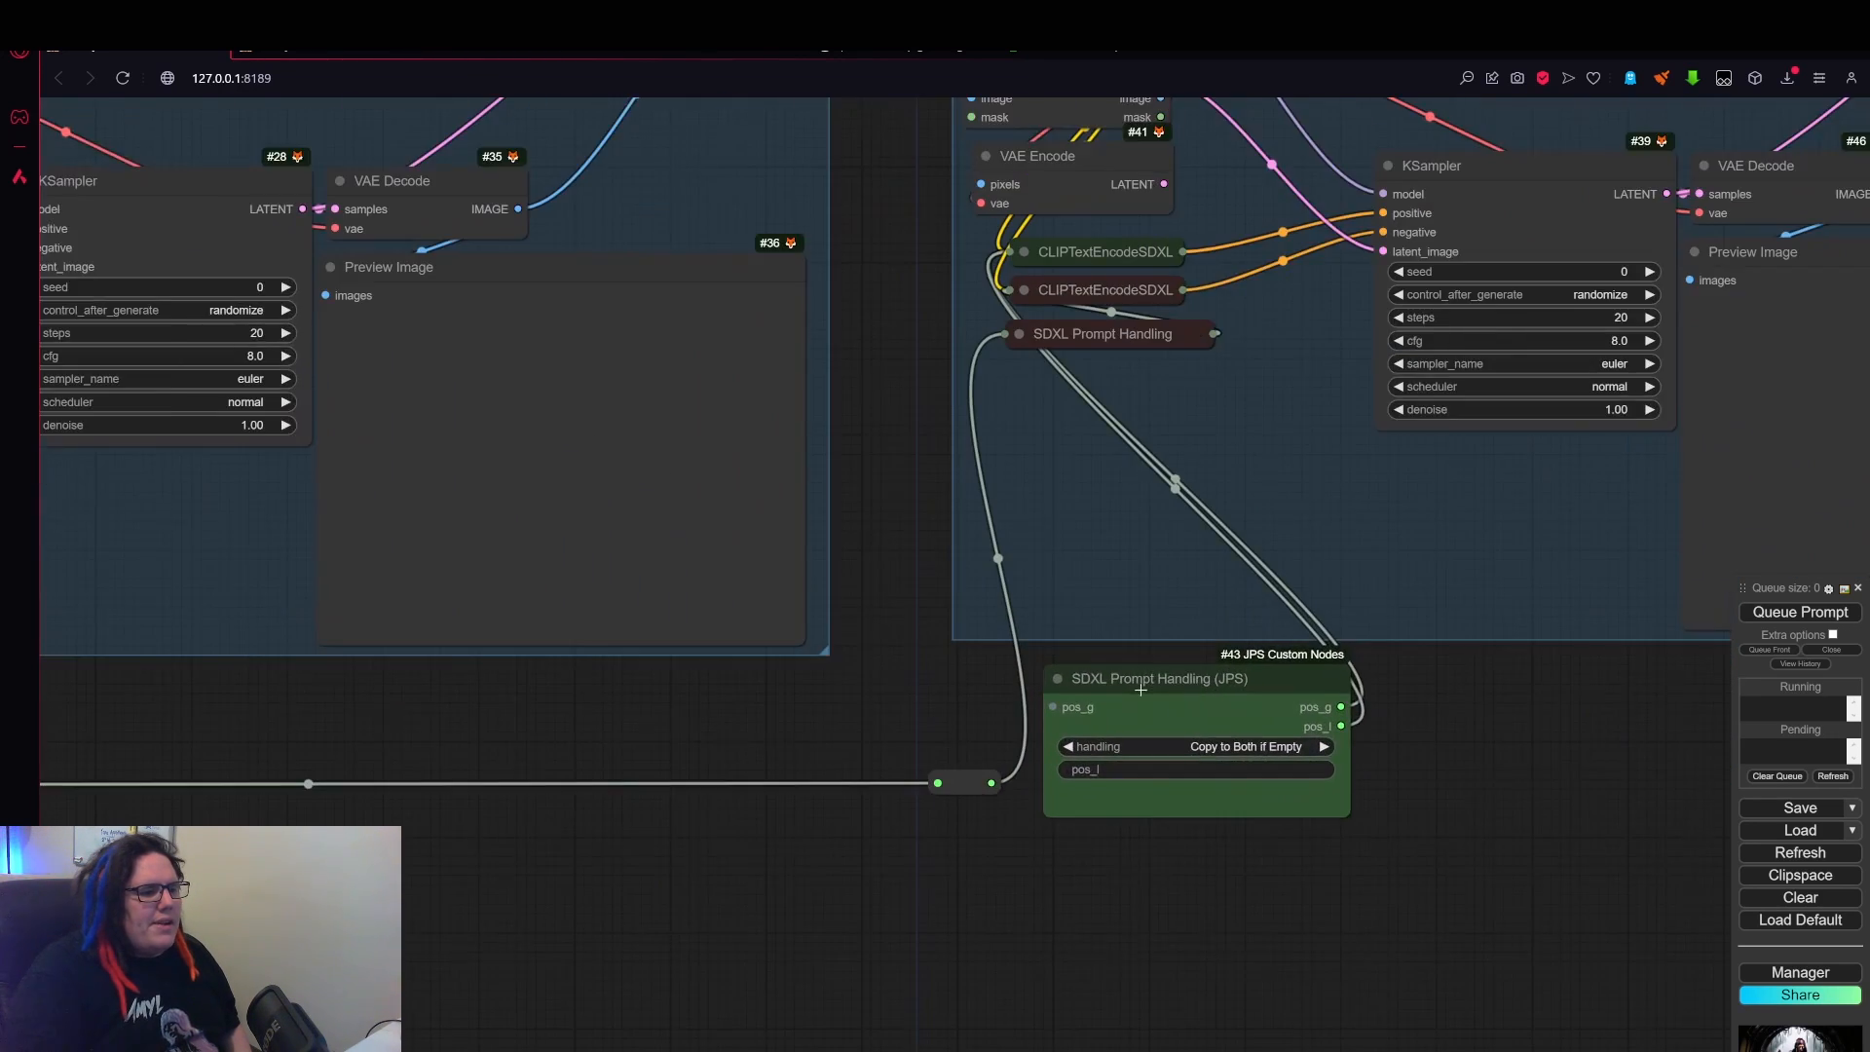
{"action": "left_click_drag", "start_coordinate": [1138, 679], "coordinate": [1078, 304]}
- Duplicate the first group's green Text Multiline node and place the copy below the second group
{"action": "scroll", "coordinate": [1130, 516], "scroll_direction": "down", "scroll_amount": 5}
{"action": "left_click_drag", "start_coordinate": [1071, 575], "coordinate": [1651, 506]}
{"action": "left_click_drag", "start_coordinate": [653, 684], "coordinate": [1287, 847]}
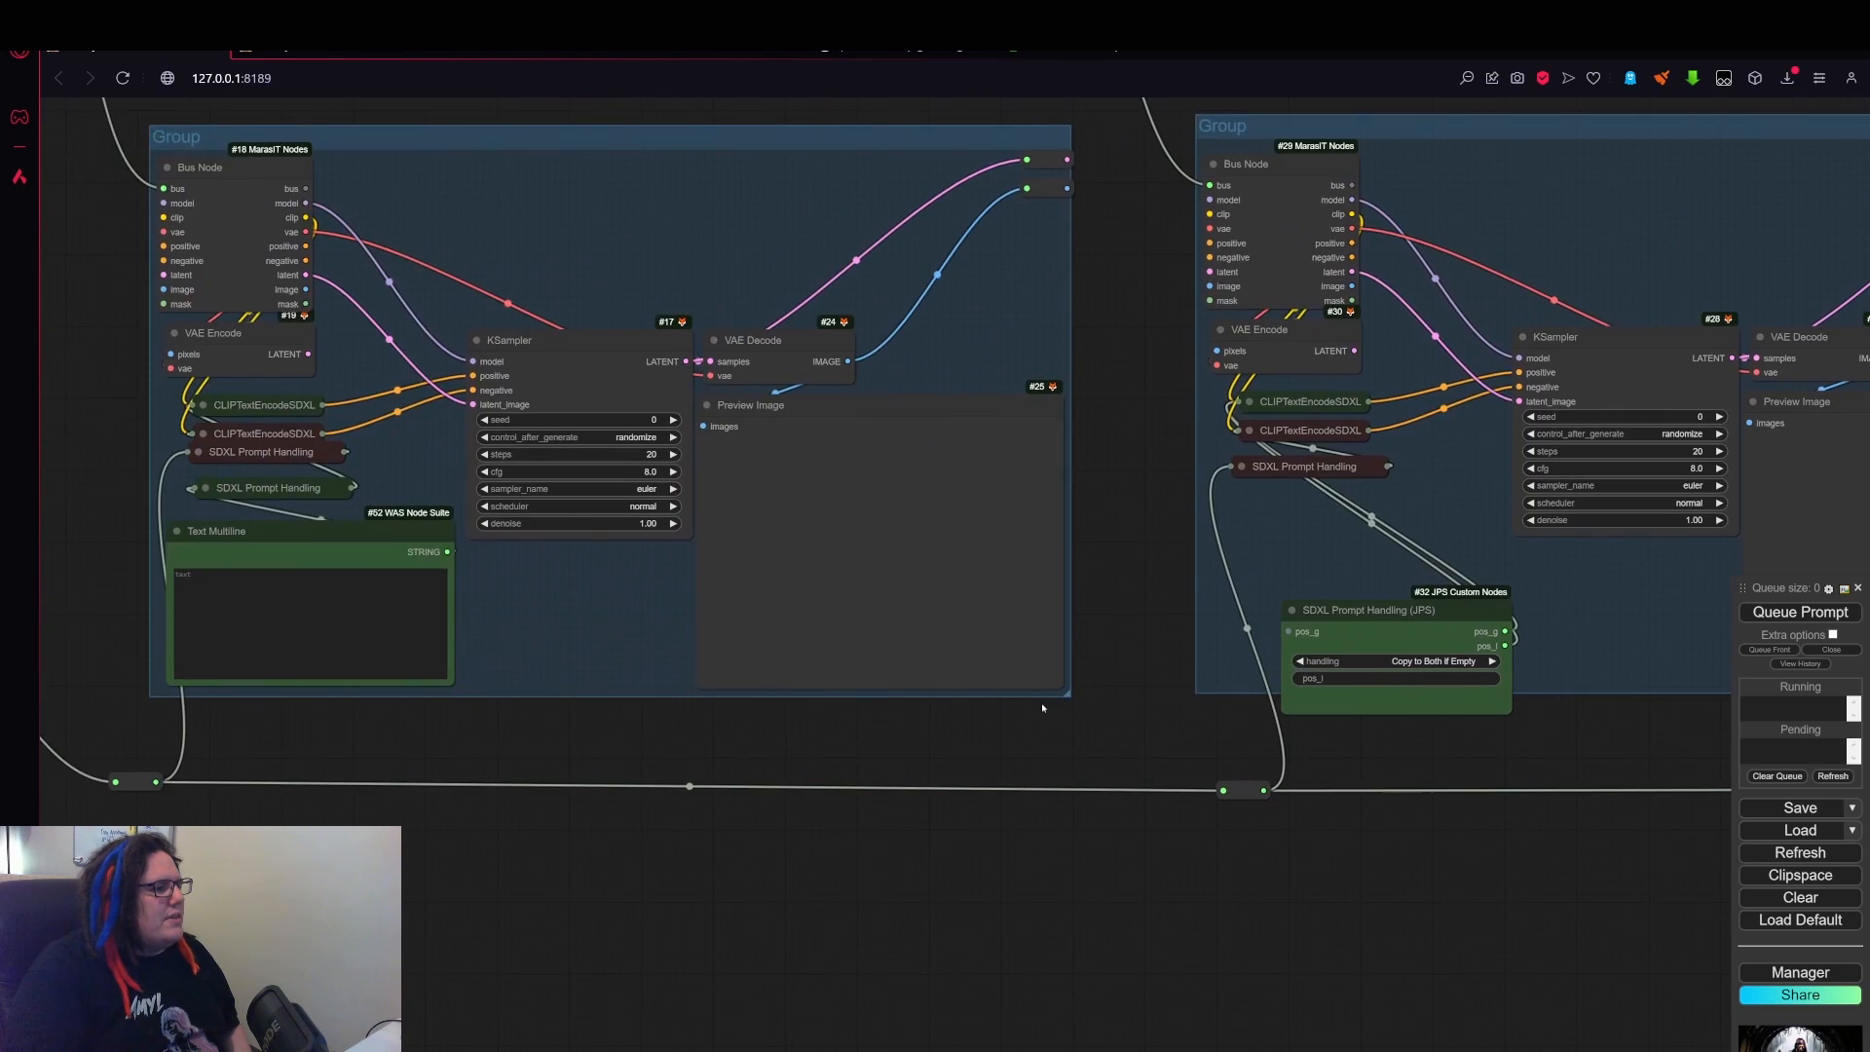
{"action": "scroll", "coordinate": [900, 586], "scroll_direction": "down", "scroll_amount": 4}
{"action": "left_click_drag", "start_coordinate": [466, 552], "coordinate": [1228, 771], "text": "alt"}
{"action": "scroll", "coordinate": [1224, 600], "scroll_direction": "up", "scroll_amount": 4}
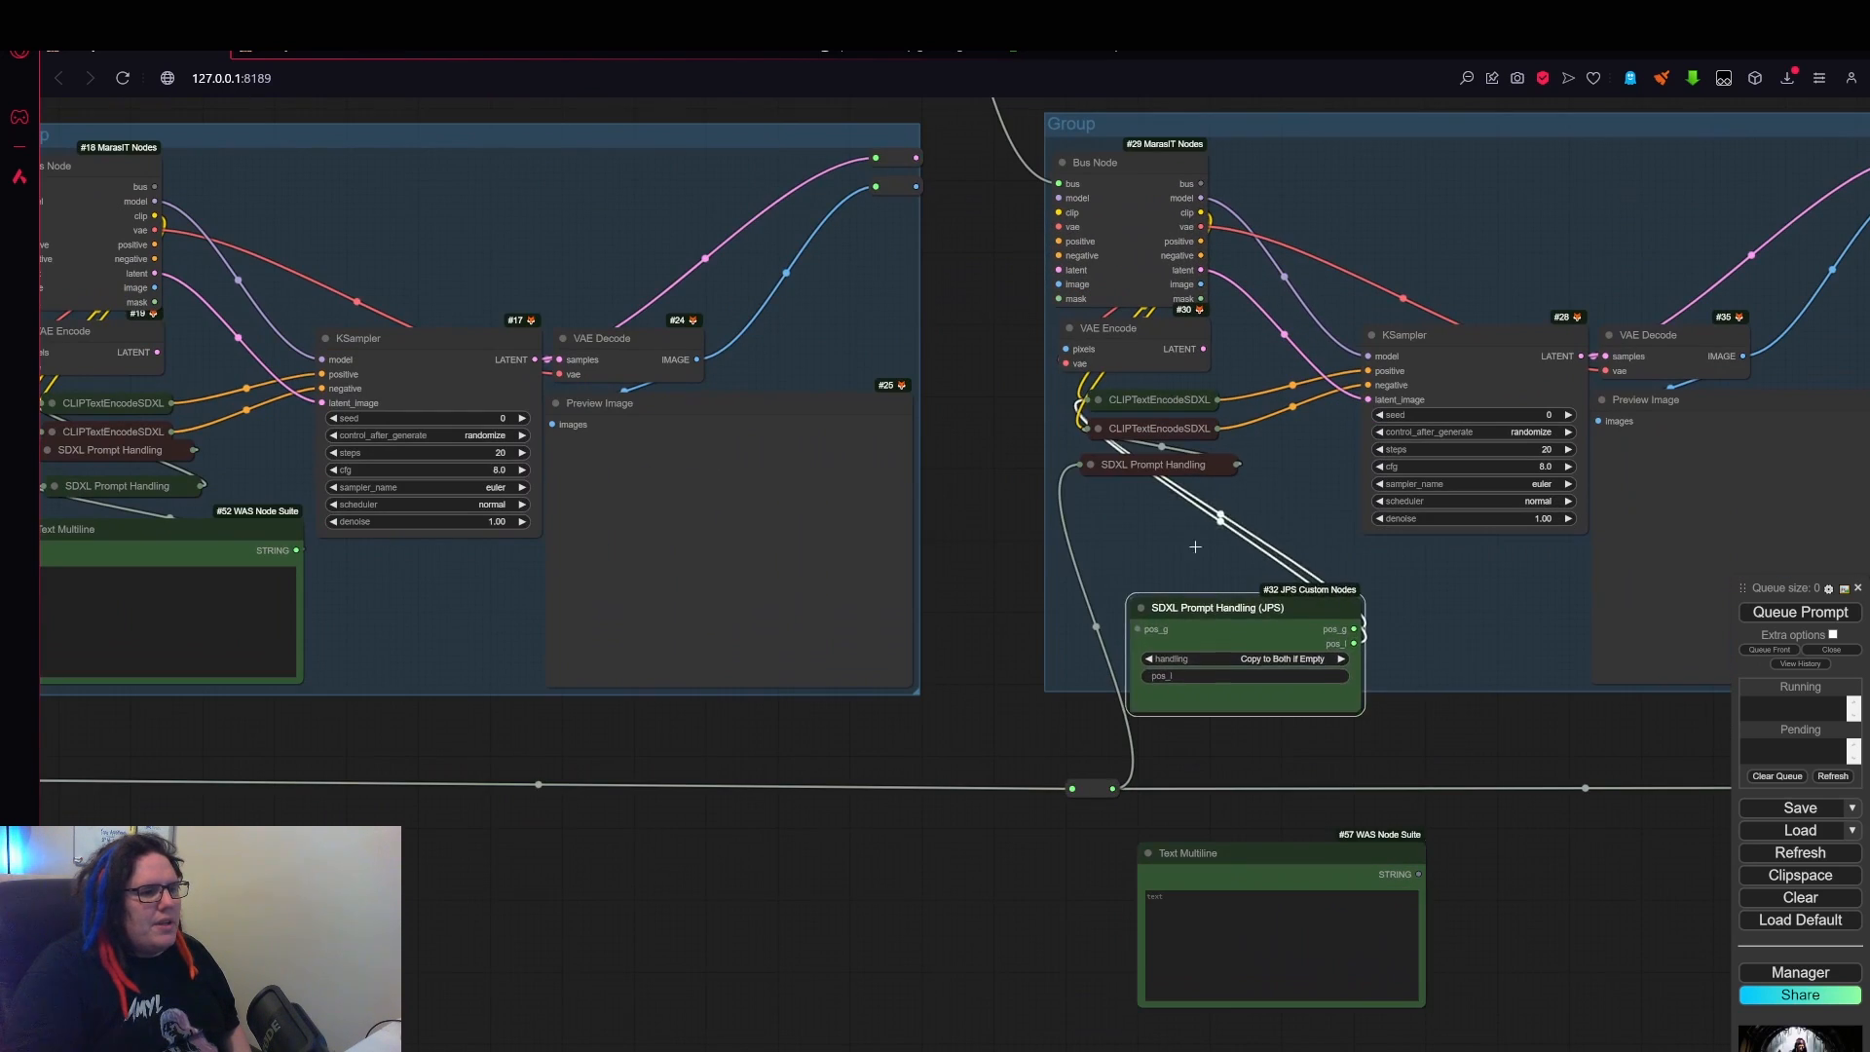
- Connect the copied Text Multiline to the second group's green prompt node's pos_g input, collapse that prompt node and place the text node beneath it
{"action": "mouse_move", "coordinate": [1220, 619]}
{"action": "left_mouse_down"}
{"action": "mouse_move", "coordinate": [1148, 492]}
{"action": "mouse_move", "coordinate": [1185, 518]}
{"action": "left_mouse_up"}
{"action": "left_click_drag", "start_coordinate": [1420, 876], "coordinate": [1102, 529]}
{"action": "left_click", "coordinate": [1105, 506]}
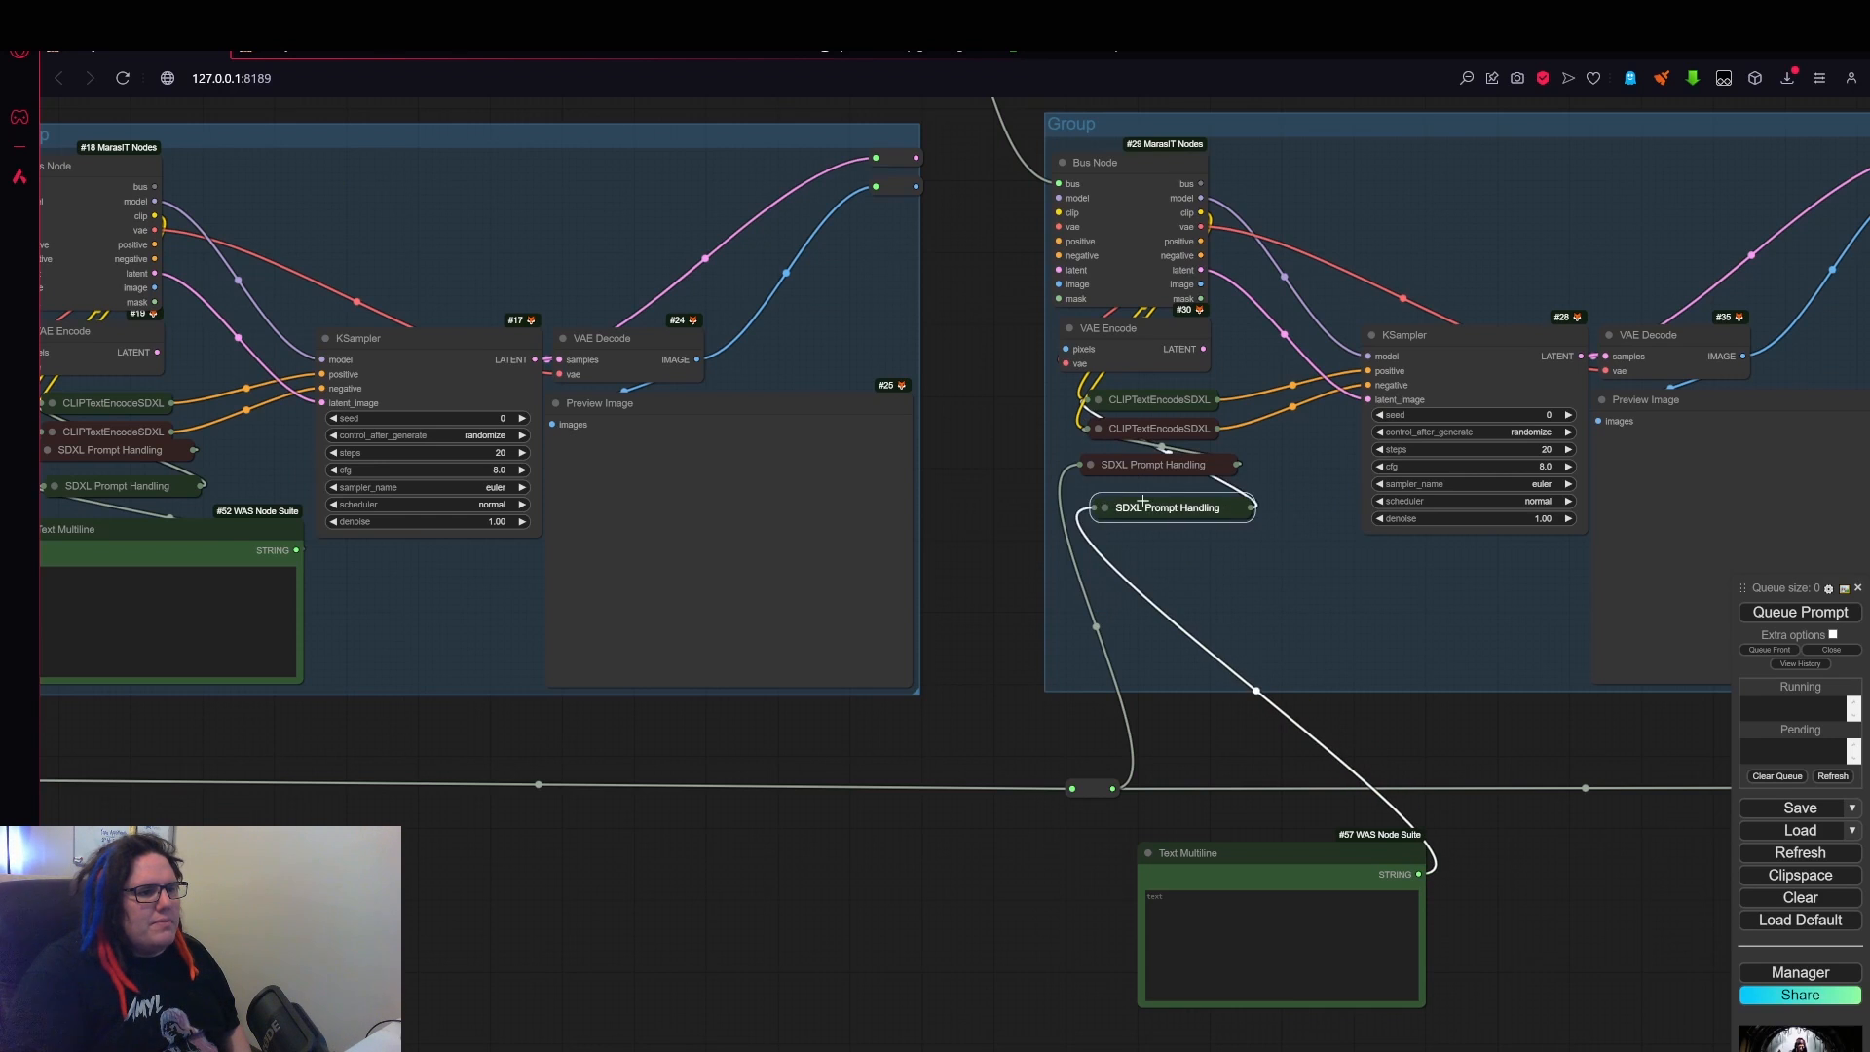
{"action": "left_click_drag", "start_coordinate": [1301, 853], "coordinate": [1222, 528]}
- Paste another green Text Multiline node, connect it to the third group's green prompt node's pos_g input, and place it under that collapsed node
{"action": "left_click_drag", "start_coordinate": [1420, 915], "coordinate": [843, 839]}
{"action": "scroll", "coordinate": [844, 838], "scroll_direction": "down", "scroll_amount": 4}
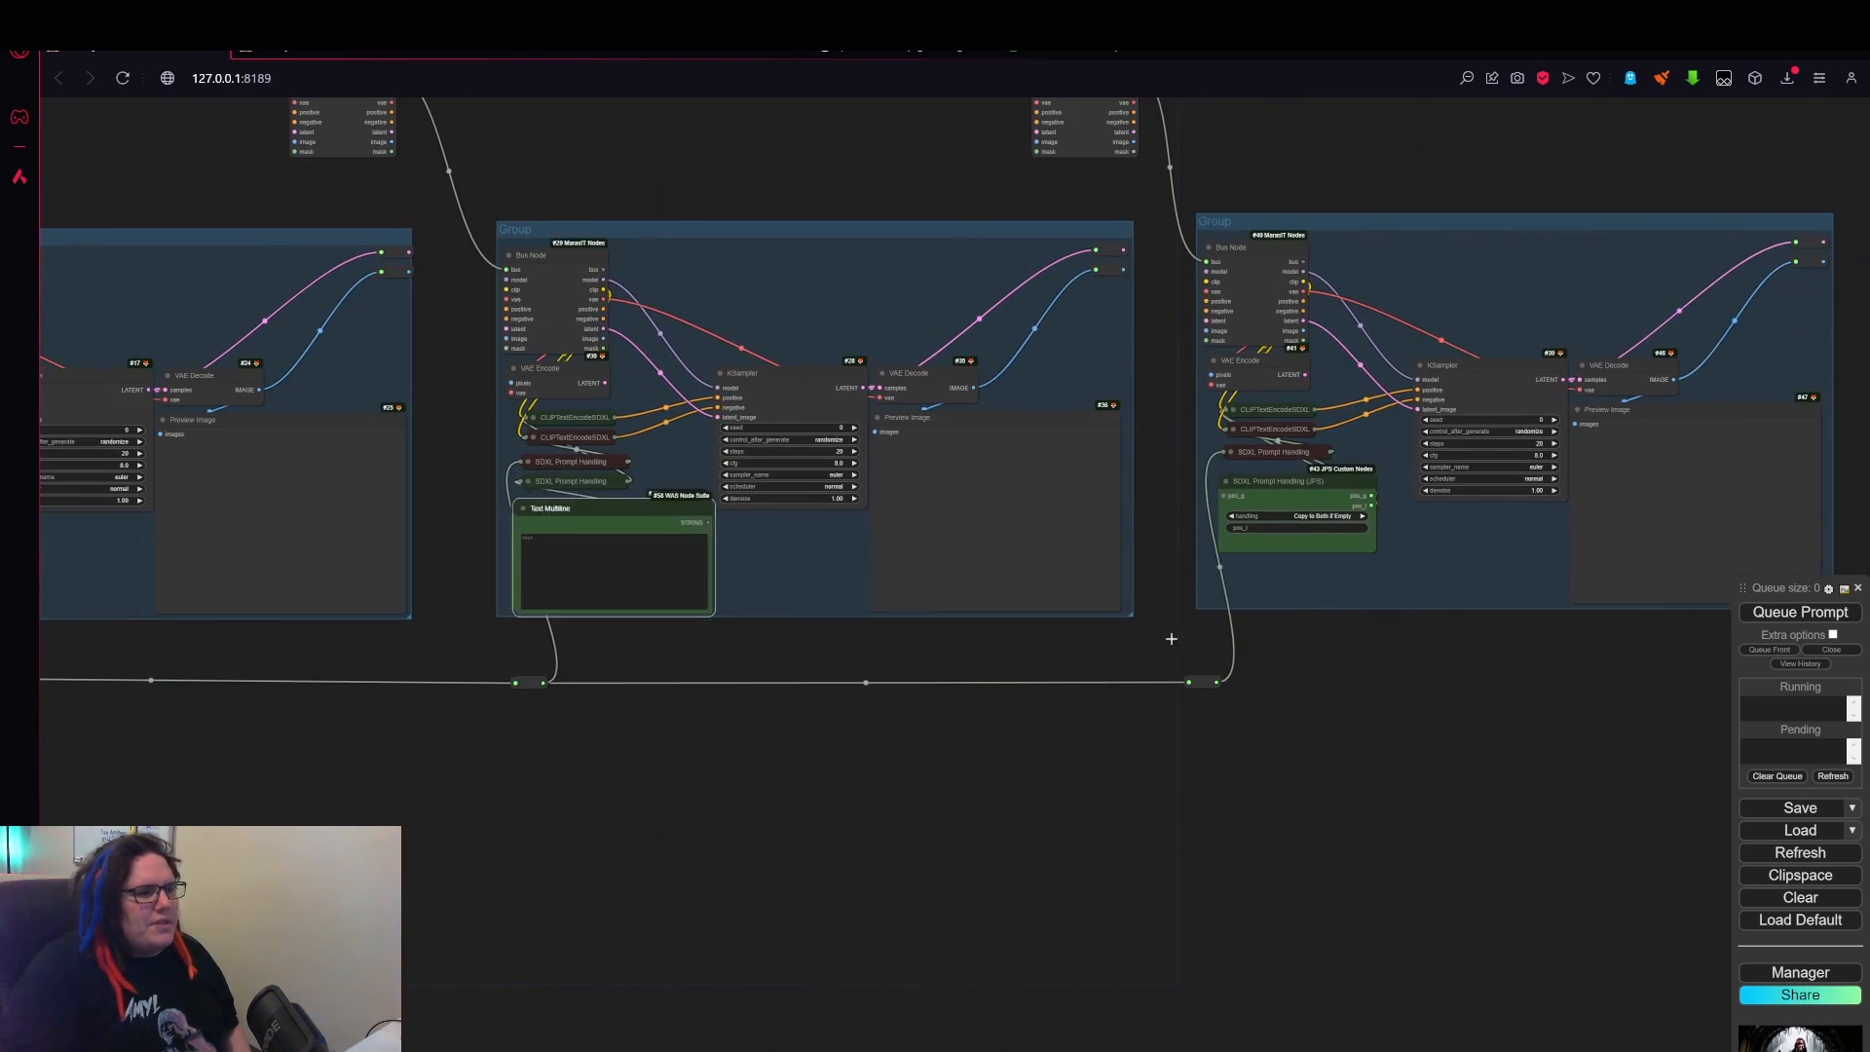
{"action": "key", "text": "ctrl+v"}
{"action": "scroll", "coordinate": [1463, 827], "scroll_direction": "up", "scroll_amount": 4}
{"action": "left_click_drag", "start_coordinate": [1389, 785], "coordinate": [1185, 490]}
{"action": "left_click", "coordinate": [1186, 473]}
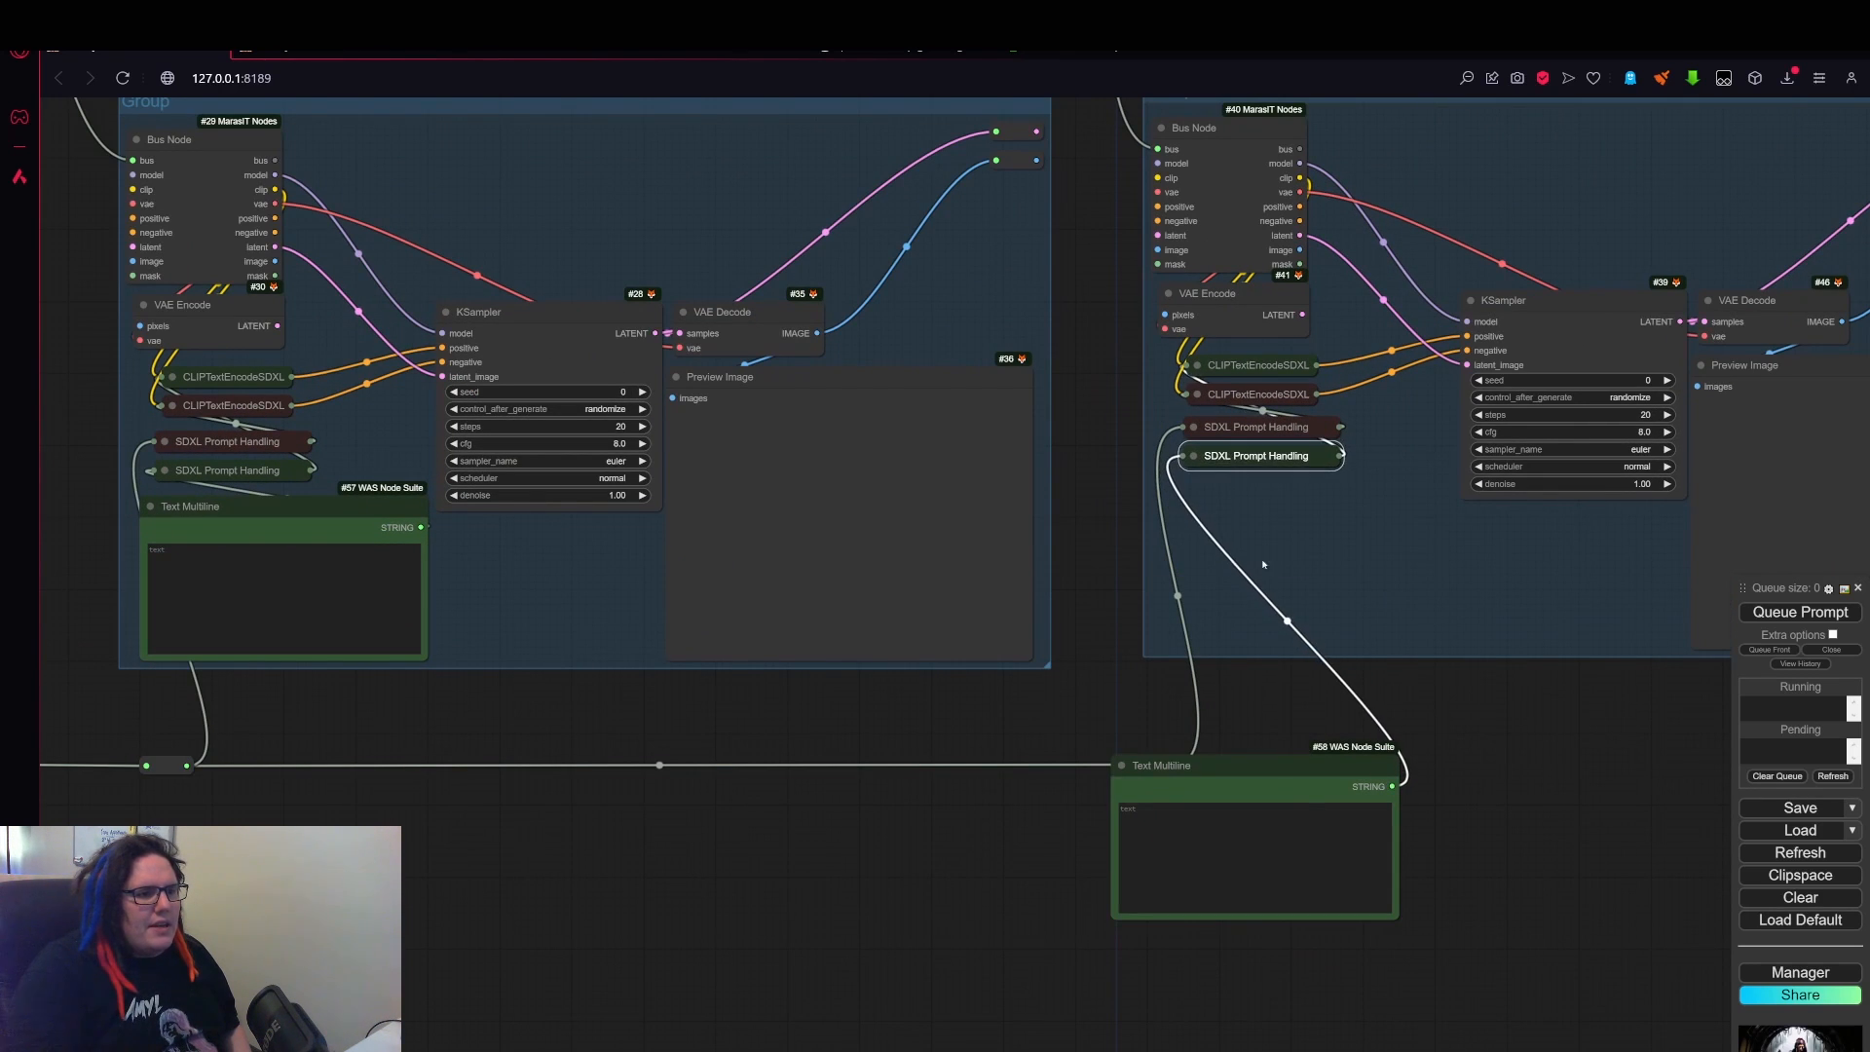
{"action": "left_click_drag", "start_coordinate": [1304, 769], "coordinate": [1367, 497]}
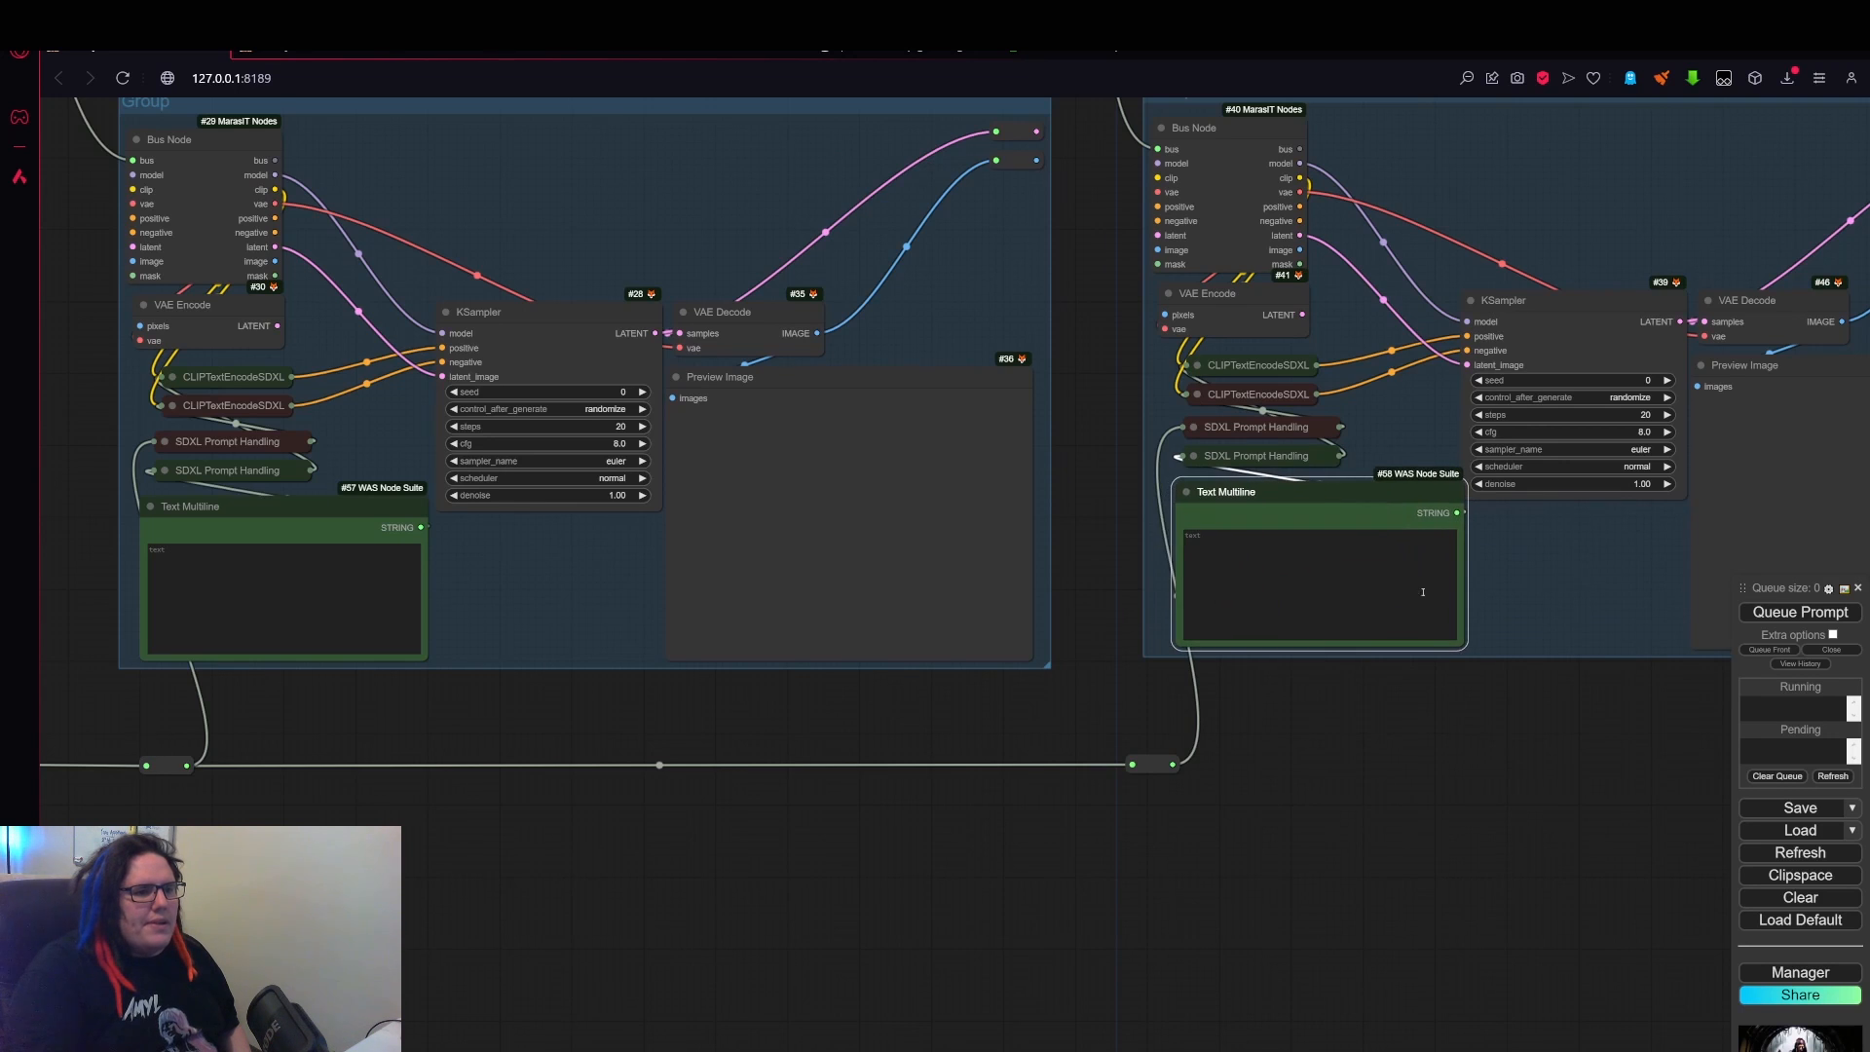
- Examine the overall three-pass layout, including the shared negative prompt routing and the positive text nodes
{"action": "scroll", "coordinate": [1461, 730], "scroll_direction": "down", "scroll_amount": 4}
{"action": "scroll", "coordinate": [897, 948], "scroll_direction": "down", "scroll_amount": 8}
{"action": "scroll", "coordinate": [944, 572], "scroll_direction": "up", "scroll_amount": 6}
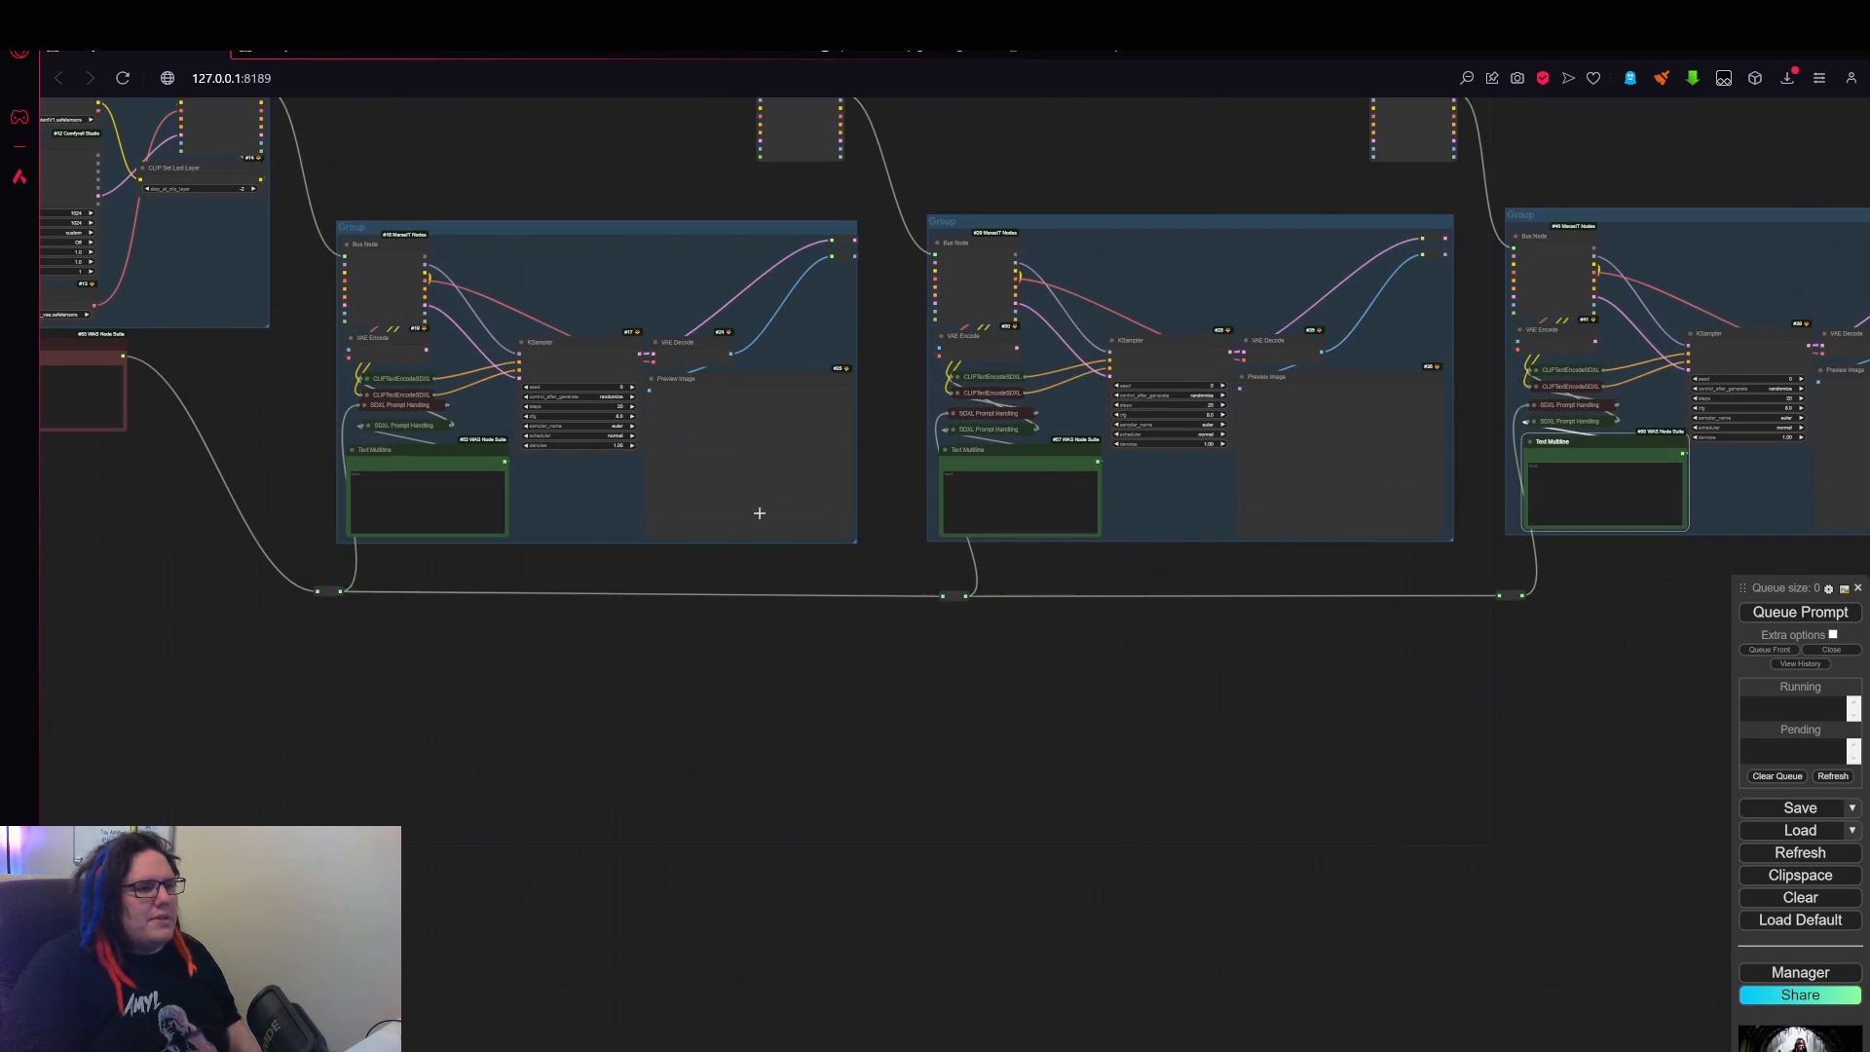
{"action": "left_click_drag", "start_coordinate": [825, 753], "coordinate": [983, 732]}
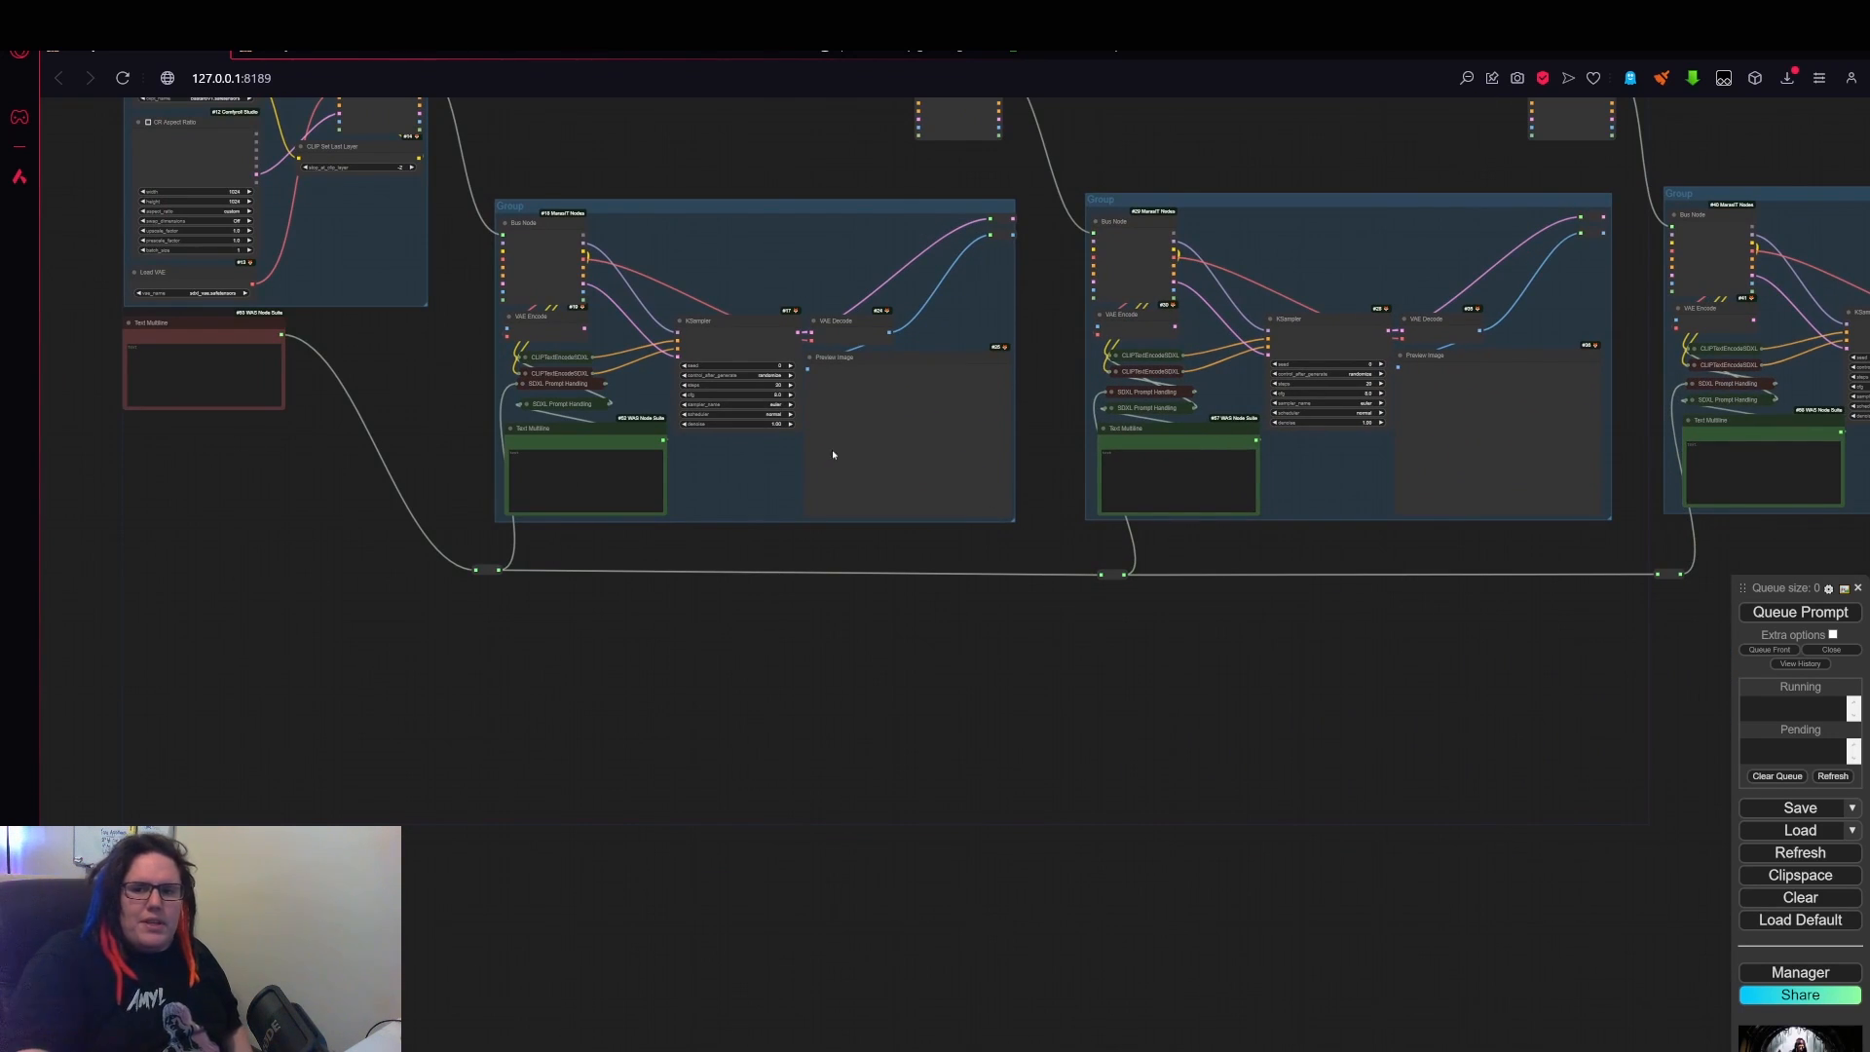
{"action": "scroll", "coordinate": [1289, 818], "scroll_direction": "down", "scroll_amount": 3}
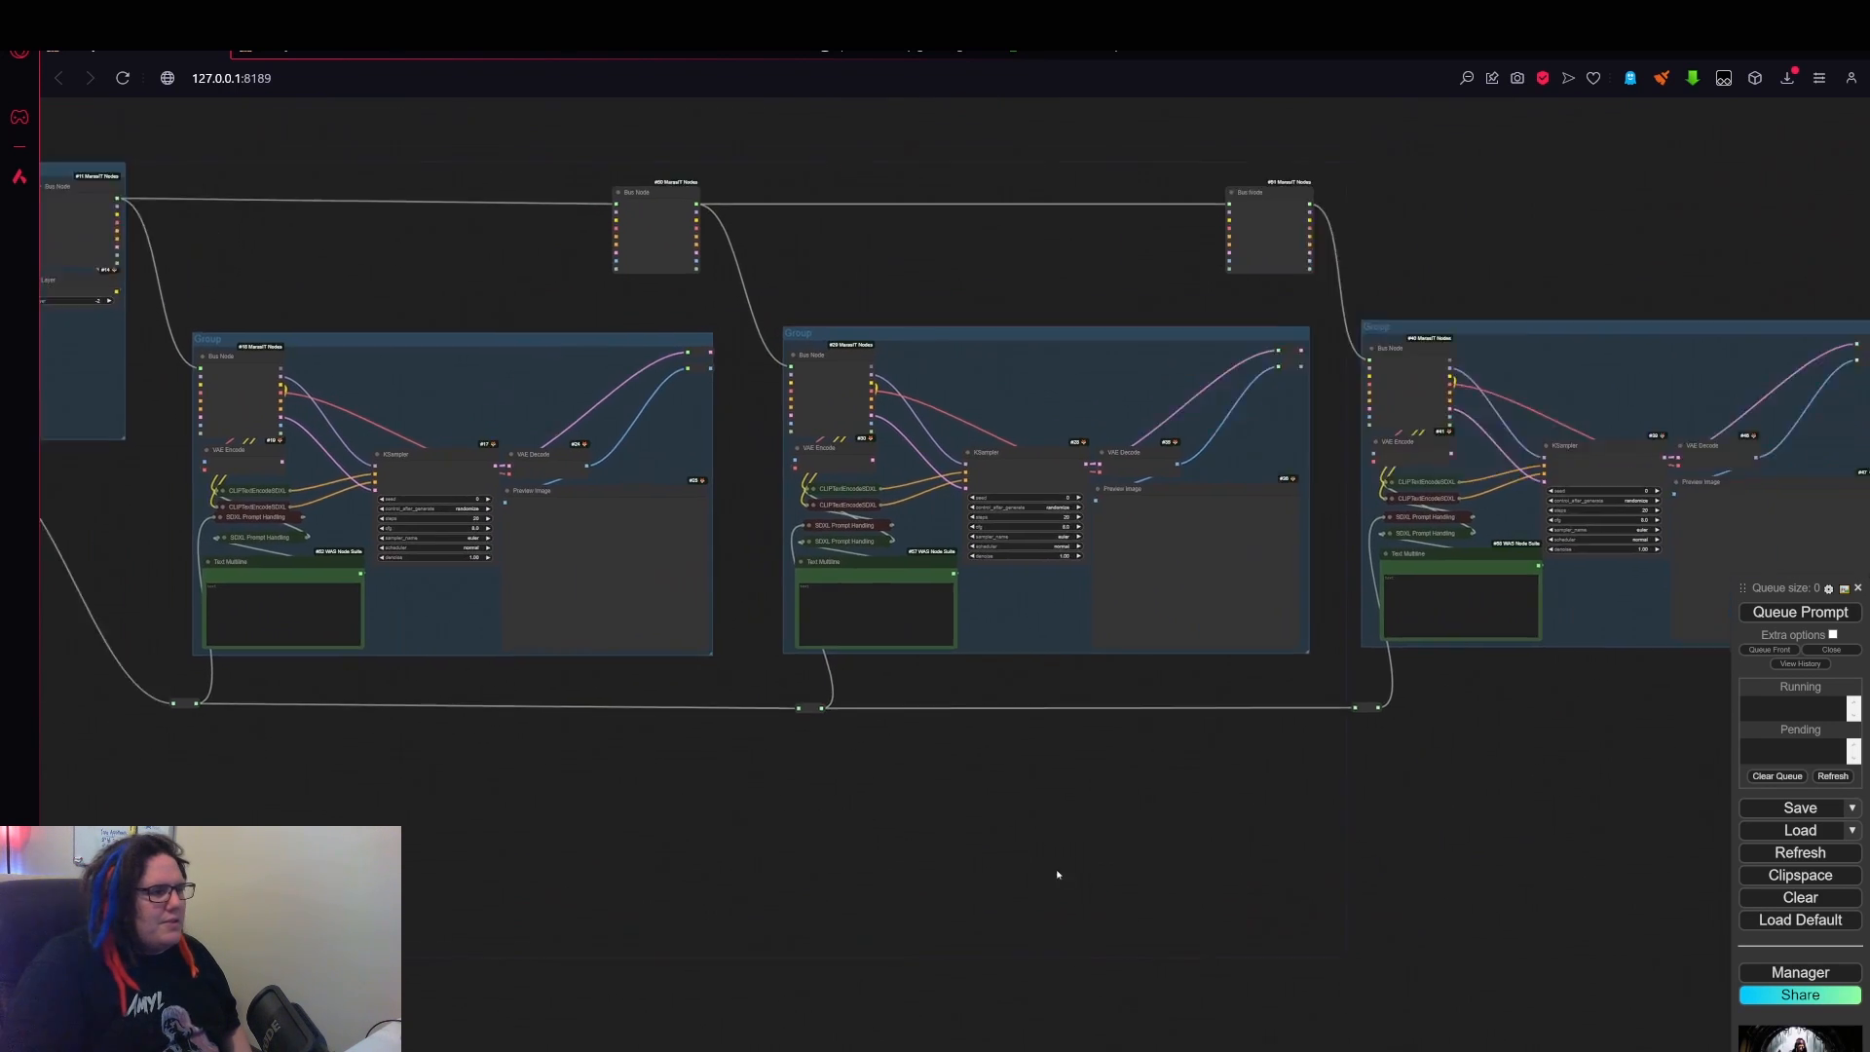
{"action": "left_click_drag", "start_coordinate": [1081, 233], "coordinate": [1248, 159]}
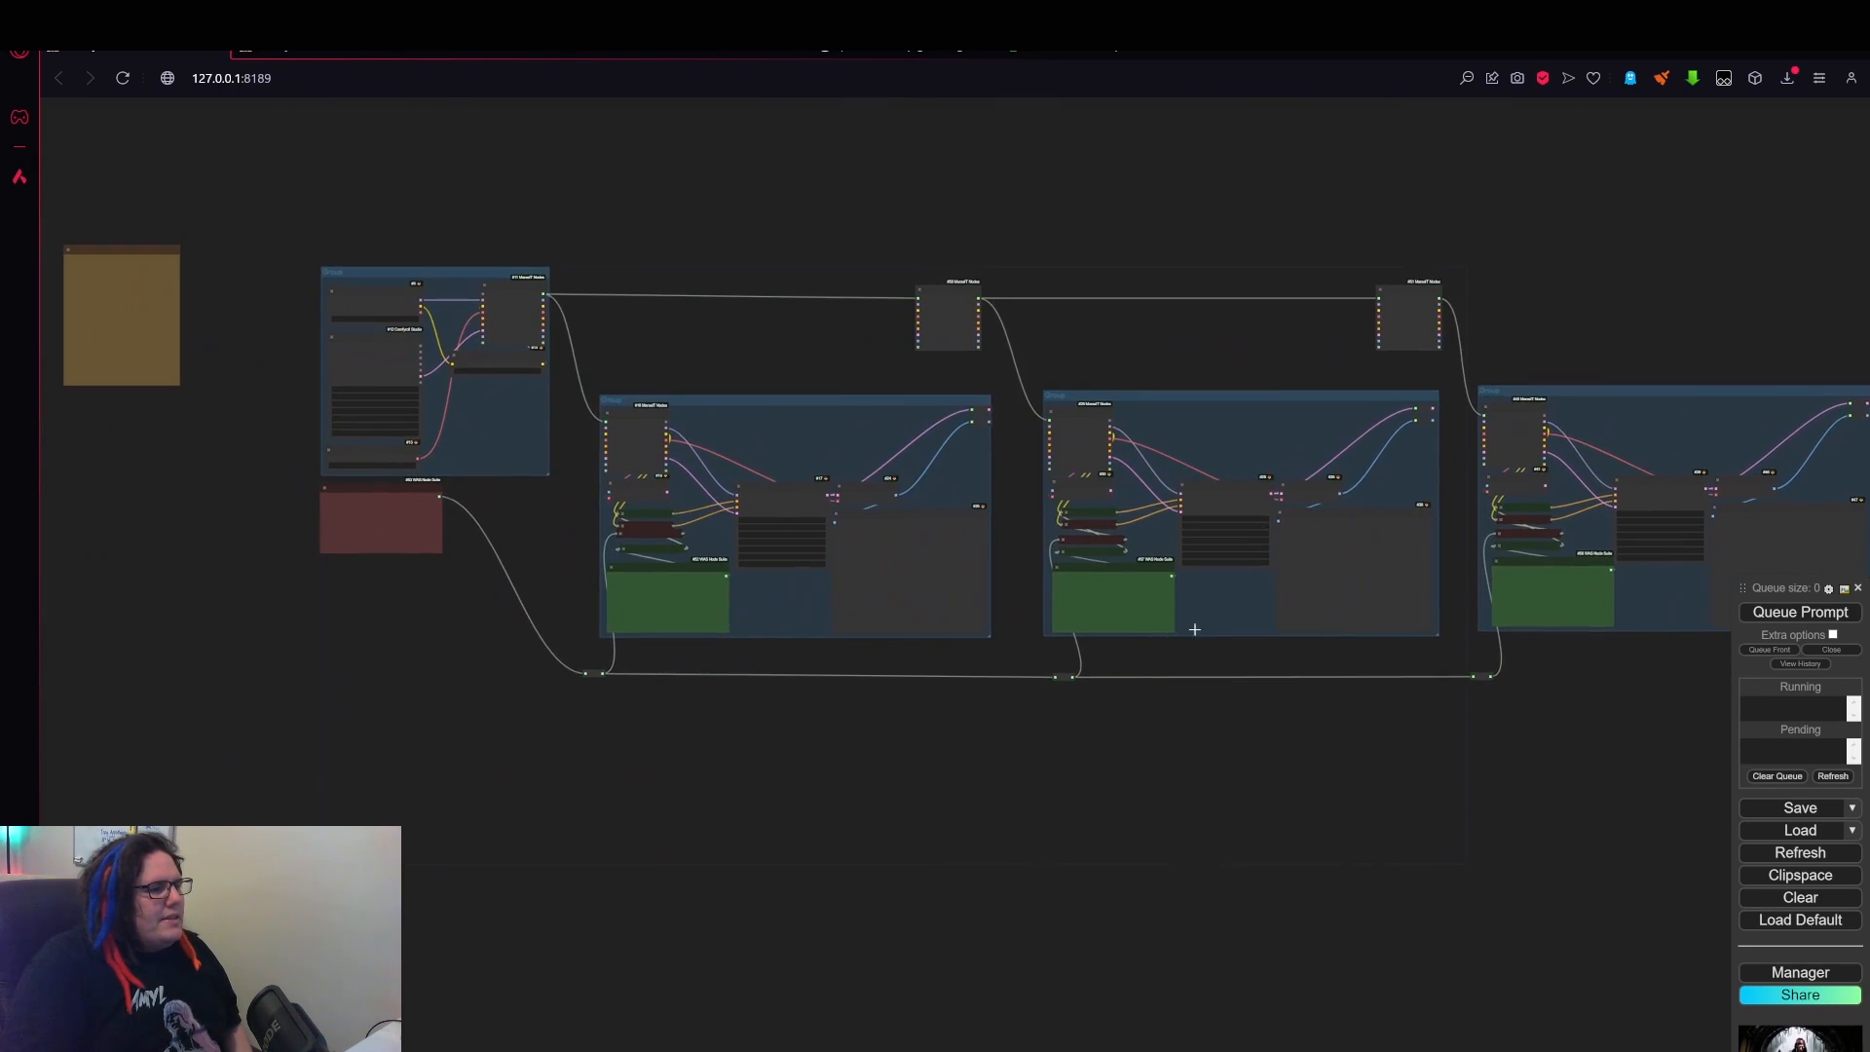
{"action": "scroll", "coordinate": [1030, 646], "scroll_direction": "up", "scroll_amount": 5}
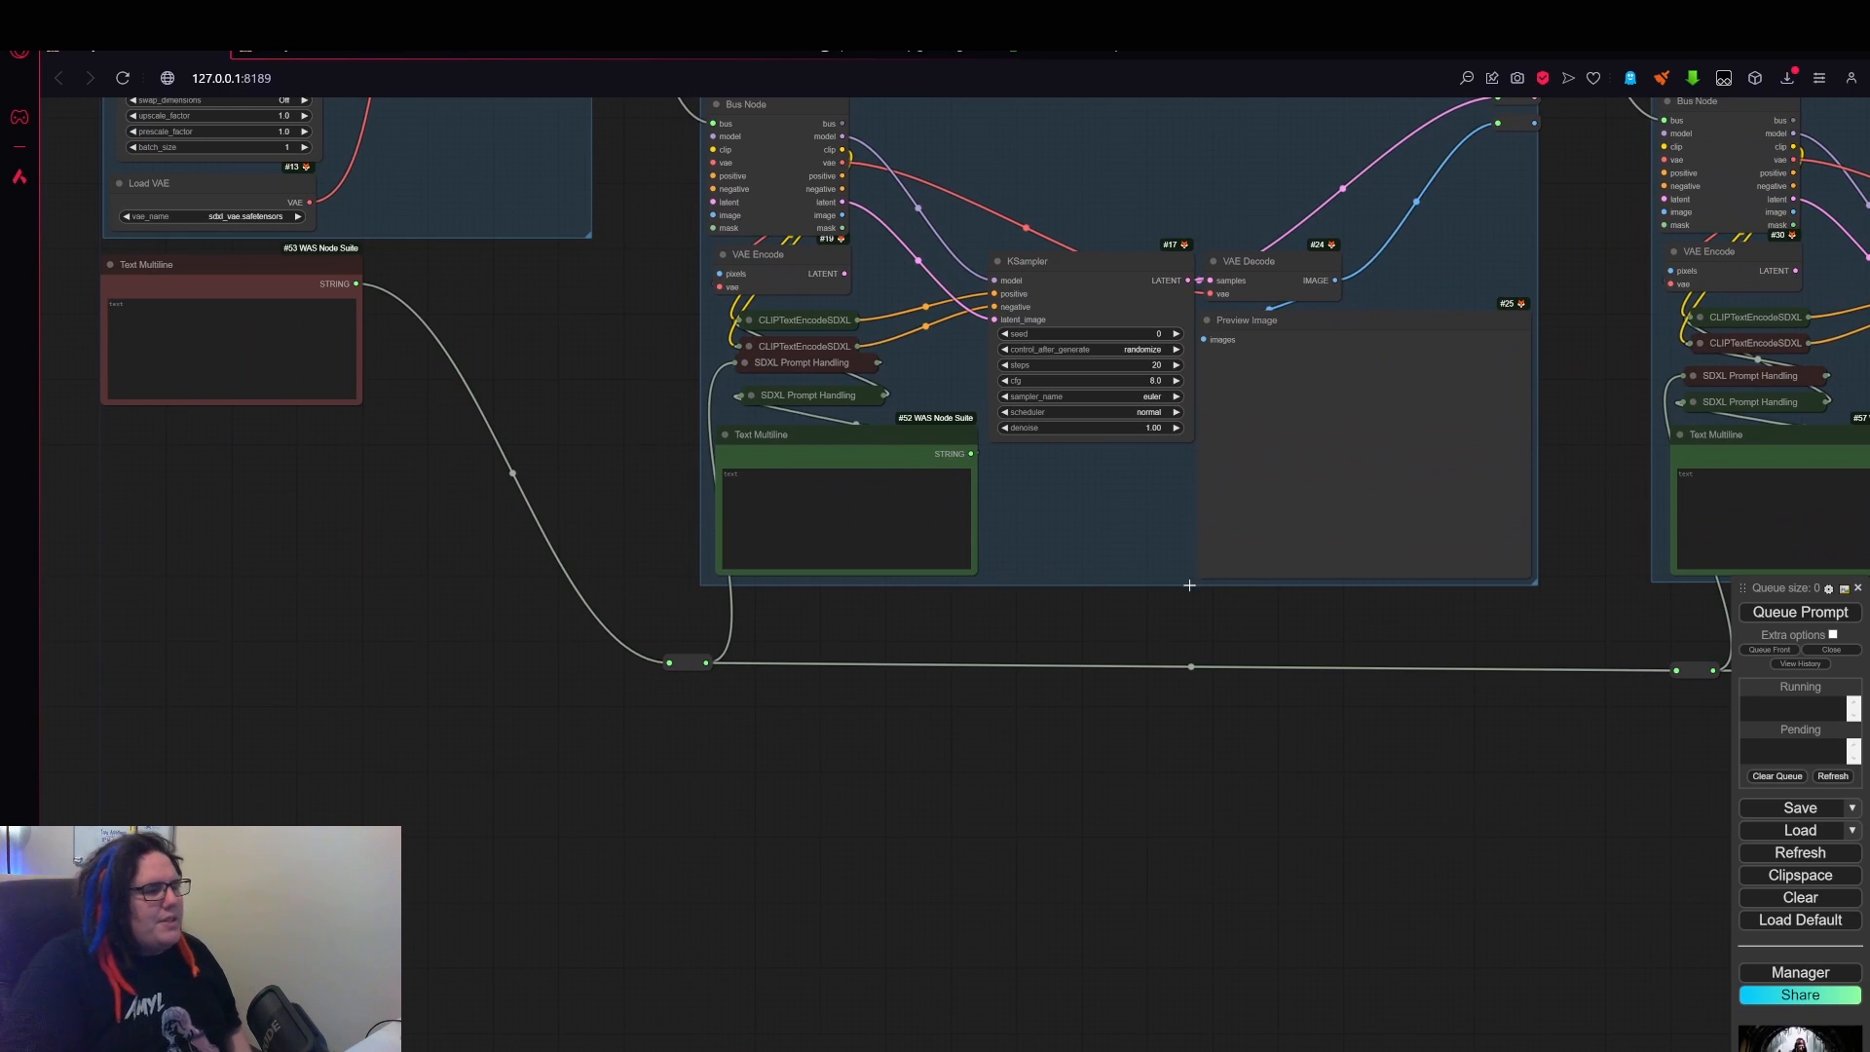
{"action": "scroll", "coordinate": [1118, 850], "scroll_direction": "down", "scroll_amount": 5}
{"action": "scroll", "coordinate": [1118, 850], "scroll_direction": "up", "scroll_amount": 3}
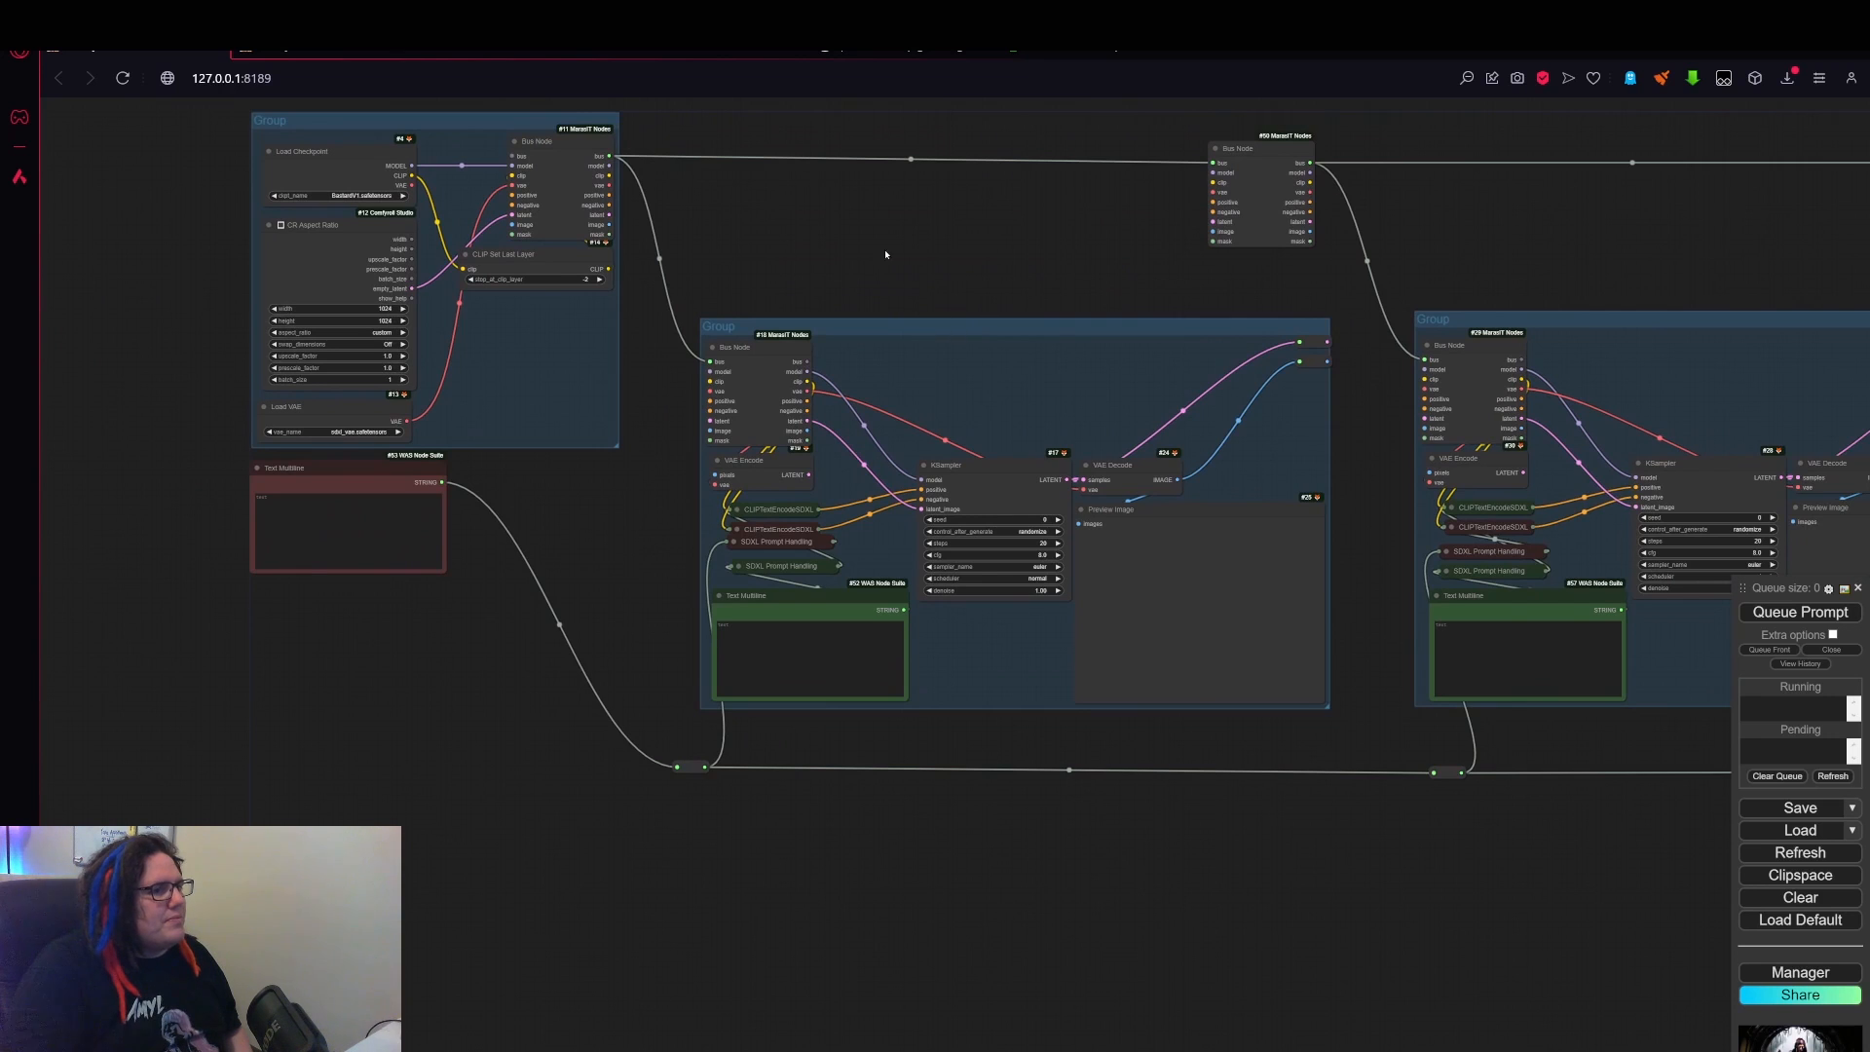
- Reposition the three sampler groups so they are level with each other and more evenly spaced
{"action": "left_click_drag", "start_coordinate": [886, 254], "coordinate": [662, 291]}
{"action": "mouse_move", "coordinate": [817, 373]}
{"action": "left_mouse_down"}
{"action": "mouse_move", "coordinate": [872, 352]}
{"action": "mouse_move", "coordinate": [800, 328]}
{"action": "mouse_move", "coordinate": [866, 355]}
{"action": "mouse_move", "coordinate": [866, 383]}
{"action": "mouse_move", "coordinate": [825, 404]}
{"action": "left_mouse_up"}
{"action": "left_click_drag", "start_coordinate": [832, 413], "coordinate": [833, 417]}
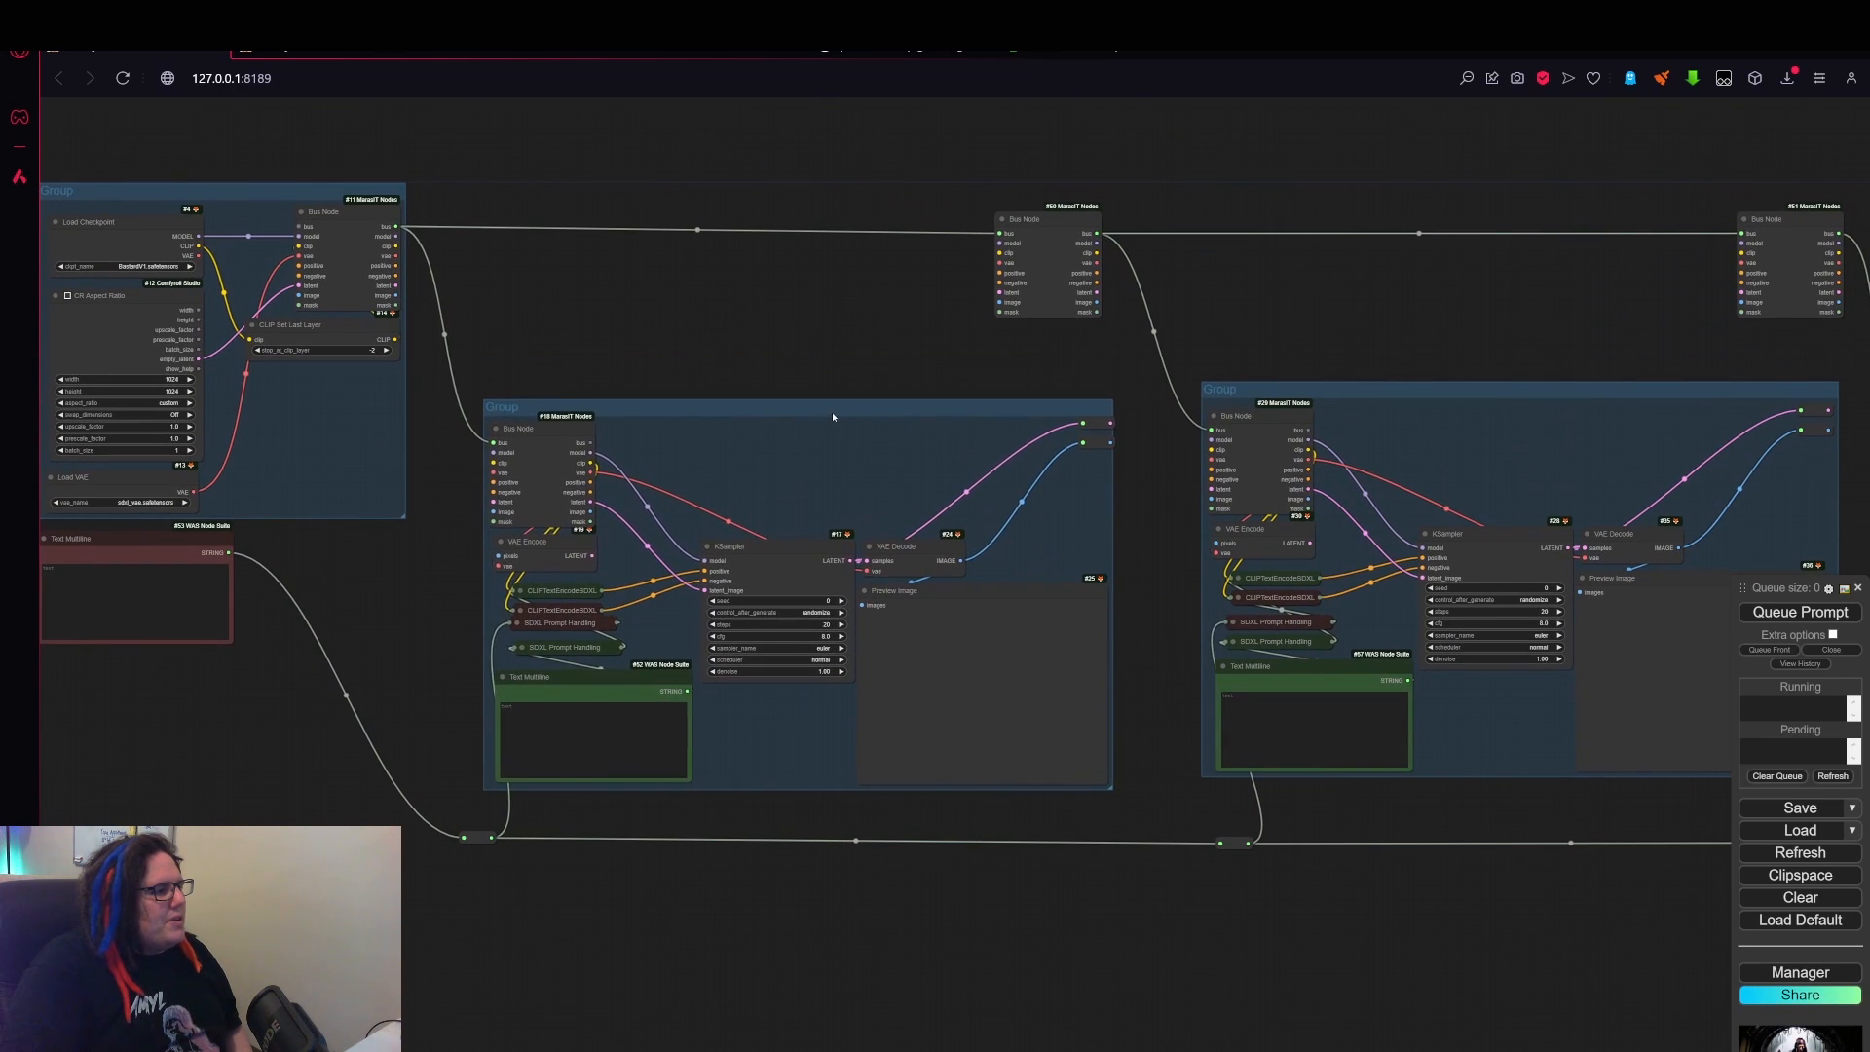
{"action": "scroll", "coordinate": [760, 360], "scroll_direction": "down", "scroll_amount": 5}
{"action": "scroll", "coordinate": [723, 355], "scroll_direction": "up", "scroll_amount": 3}
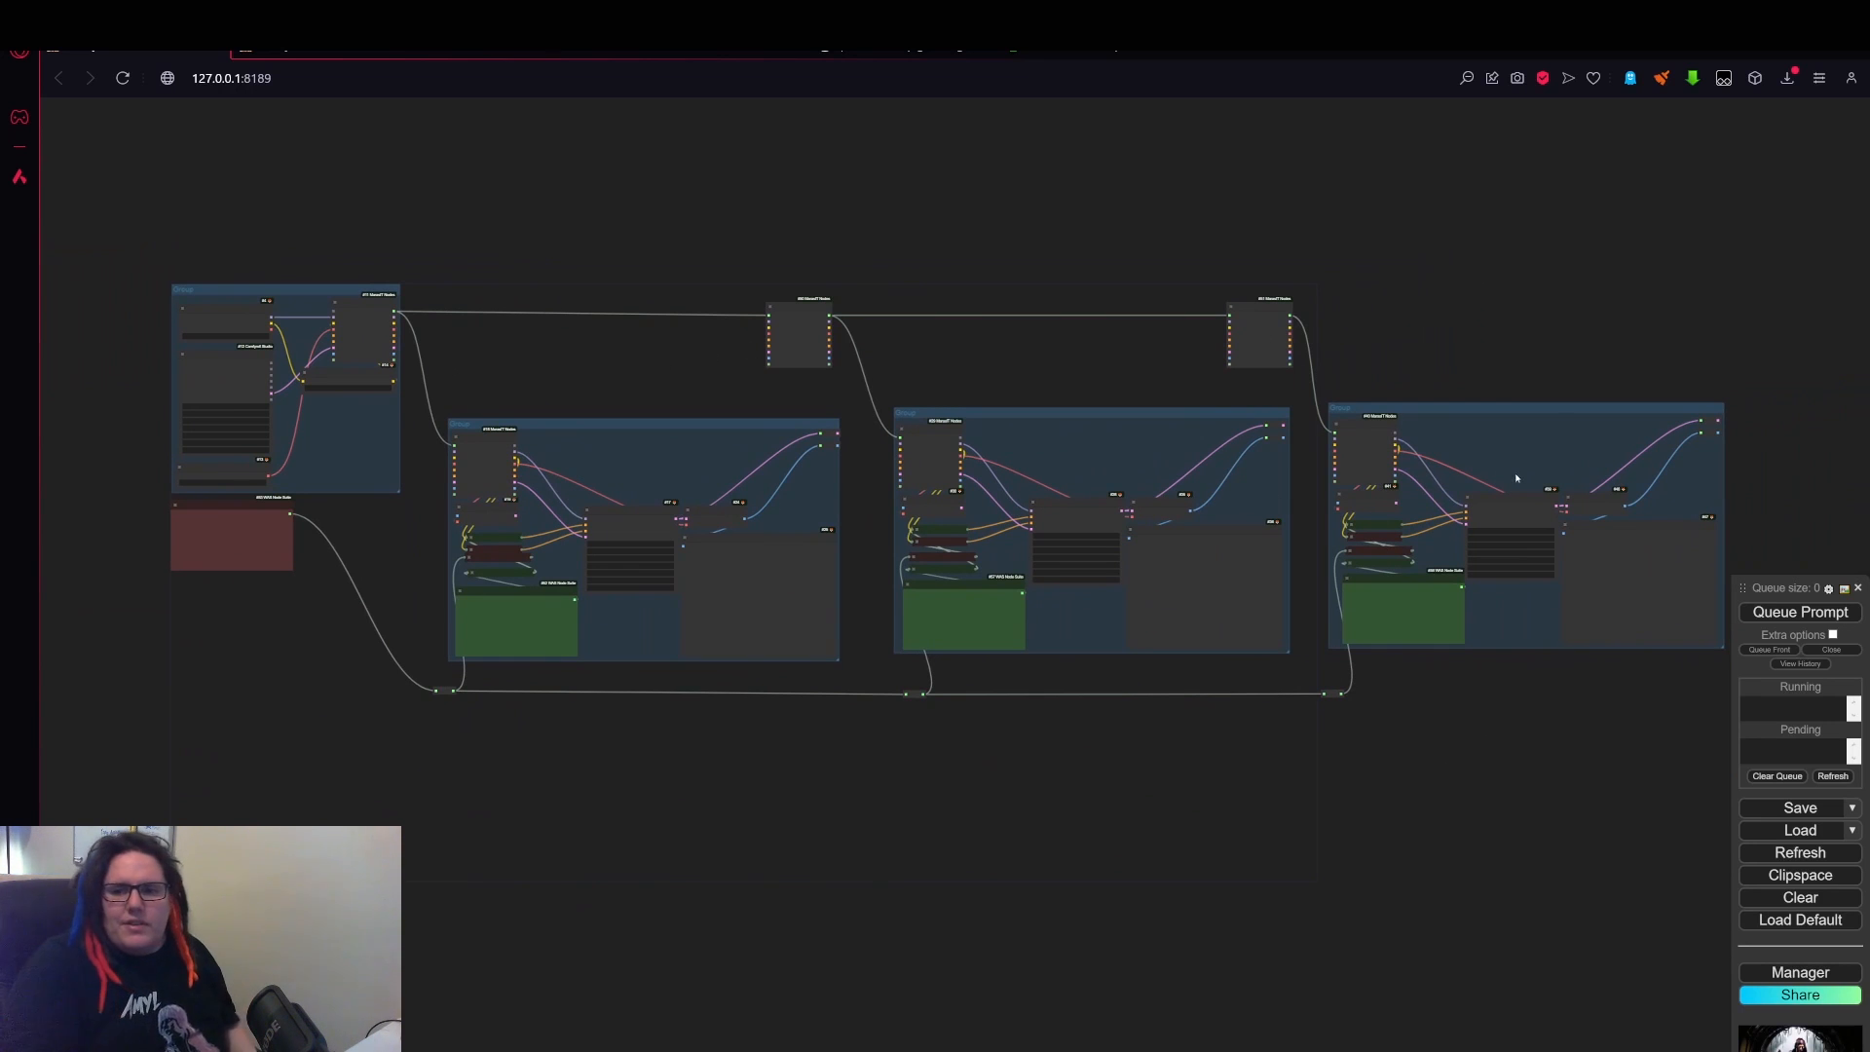
{"action": "scroll", "coordinate": [1516, 478], "scroll_direction": "up", "scroll_amount": 3}
{"action": "scroll", "coordinate": [1351, 422], "scroll_direction": "down", "scroll_amount": 2}
{"action": "left_click_drag", "start_coordinate": [1411, 394], "coordinate": [1469, 413]}
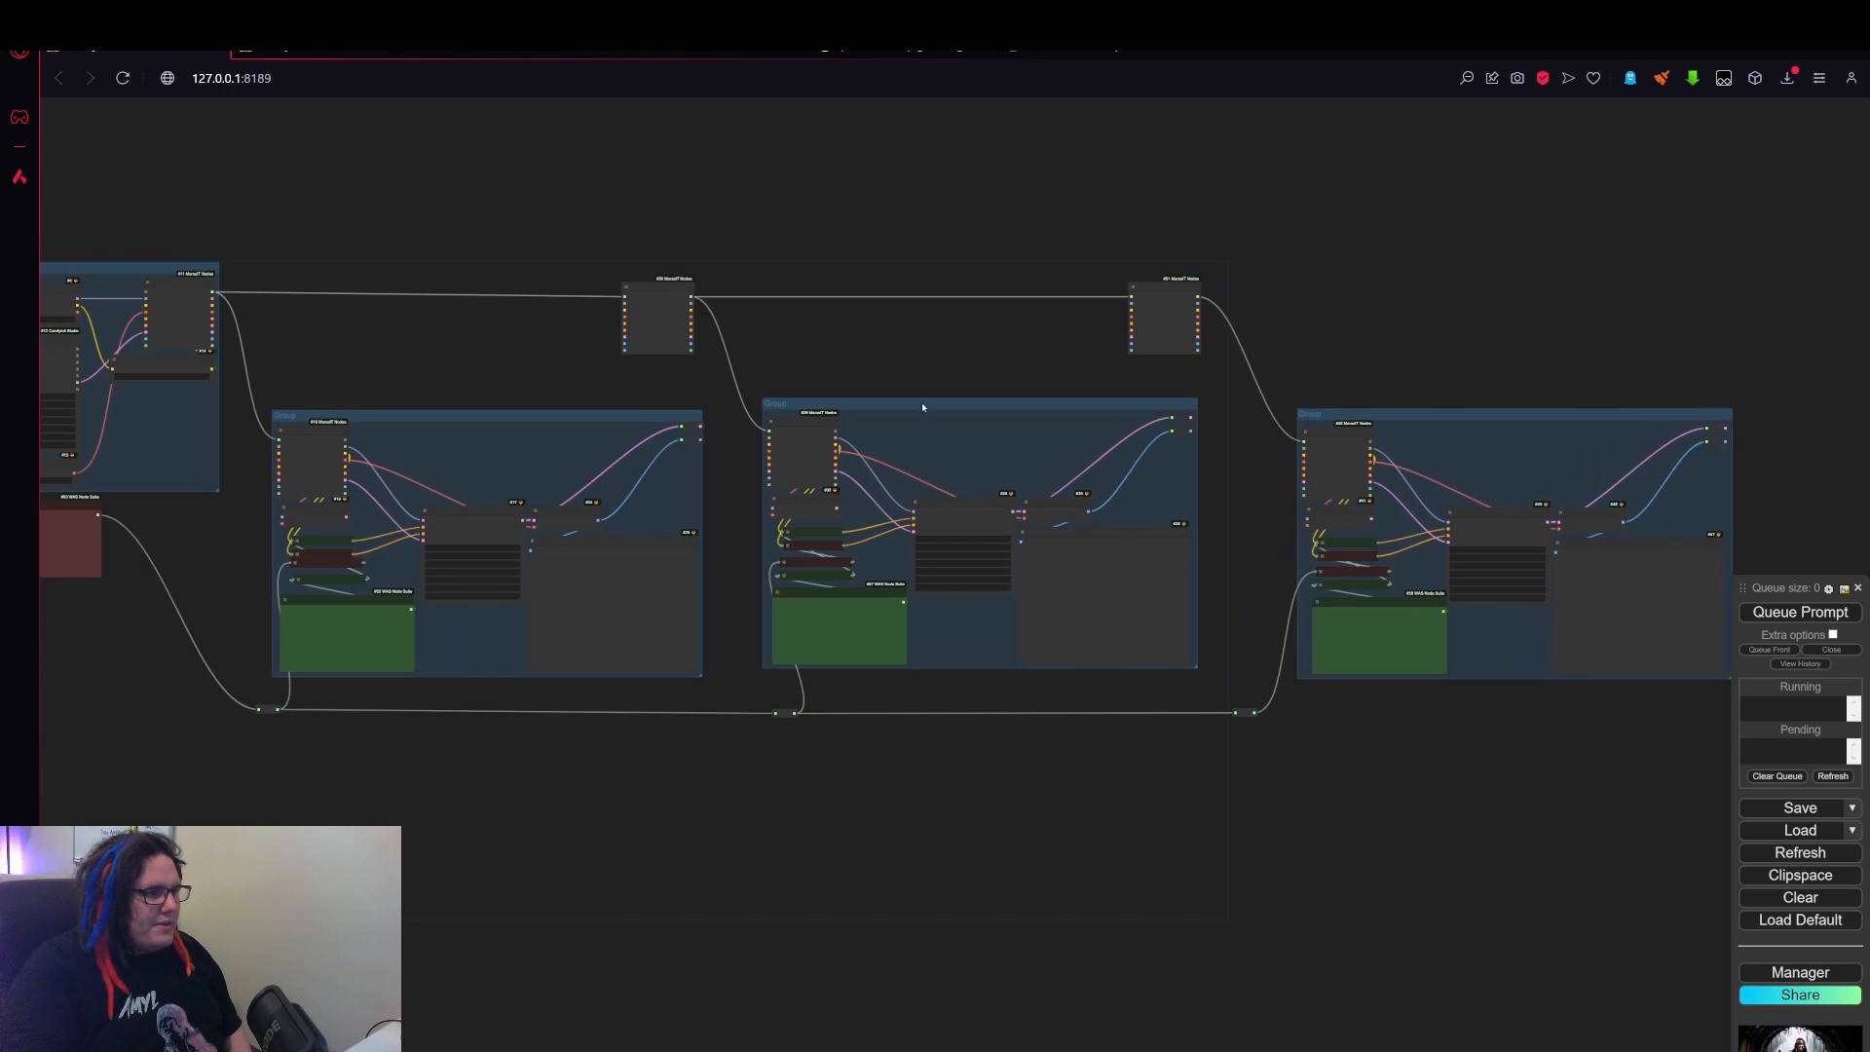
{"action": "left_click_drag", "start_coordinate": [923, 407], "coordinate": [970, 416]}
- Shift the two upper chained Bus Nodes closer to the second and third groups they feed
{"action": "left_click", "coordinate": [1169, 294]}
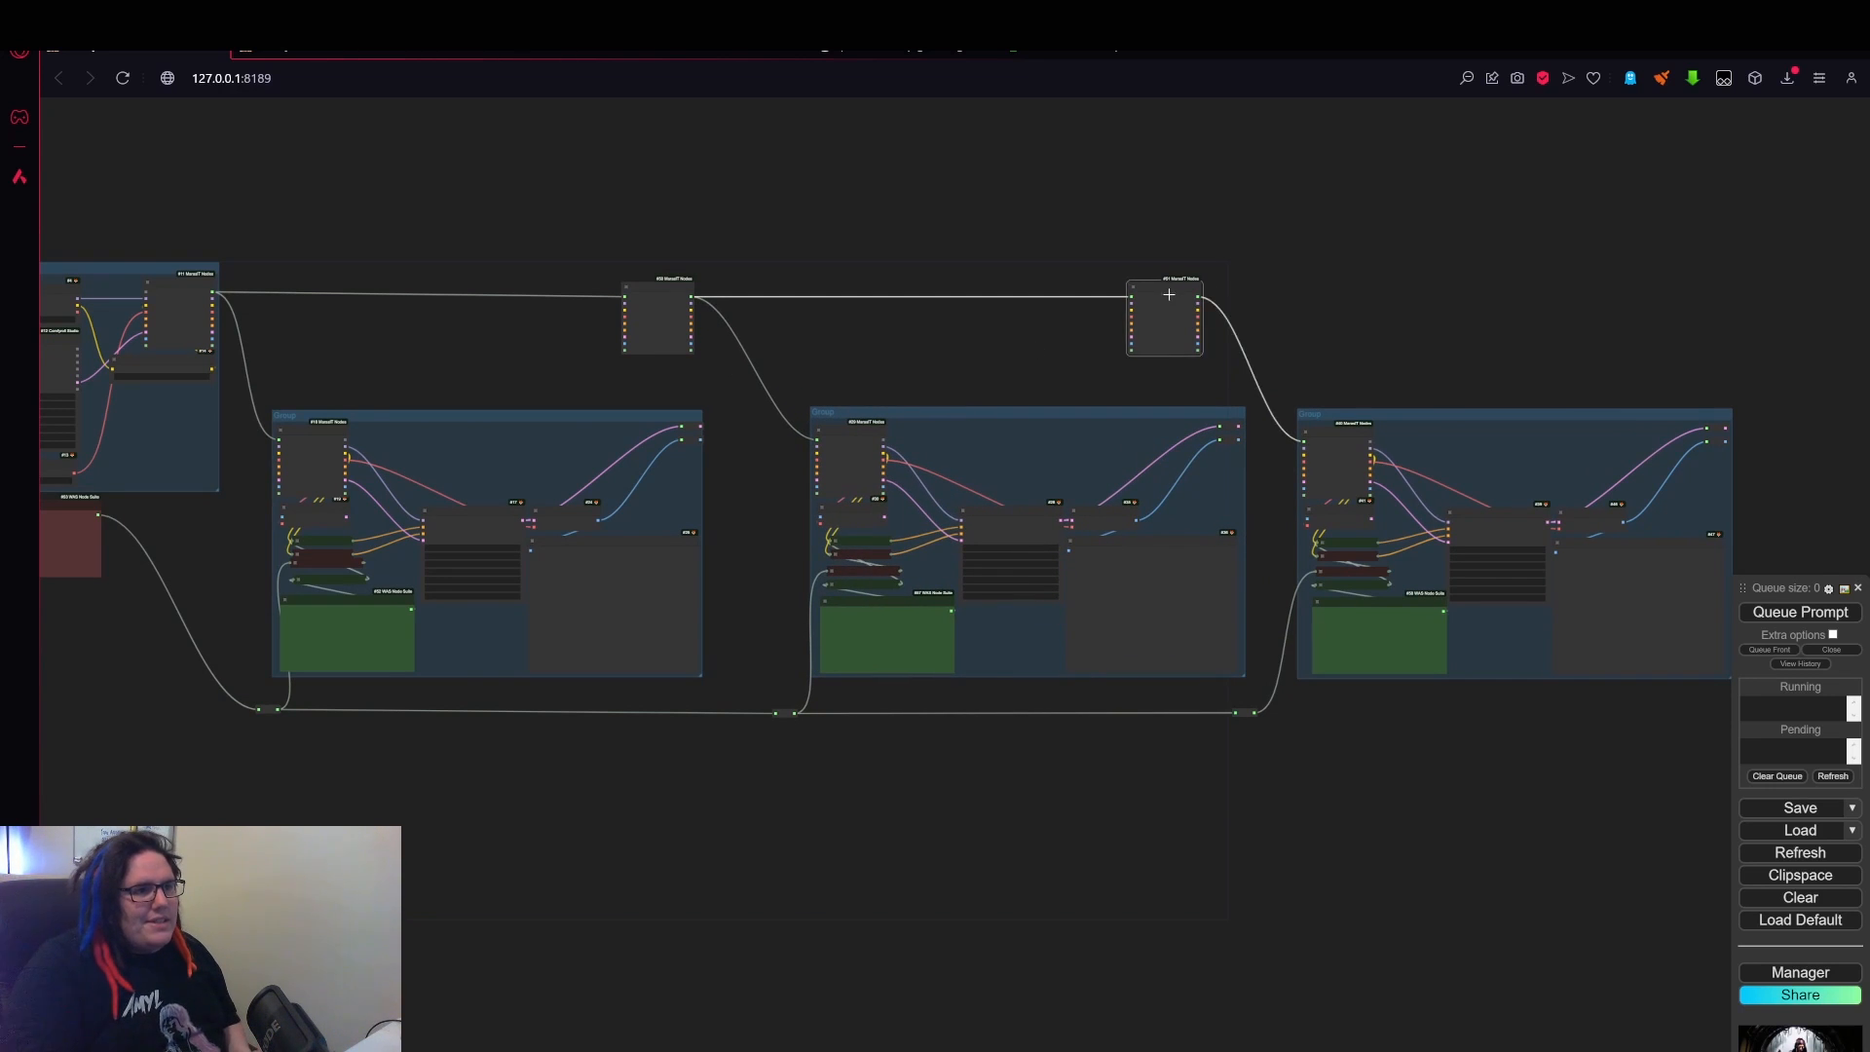
{"action": "left_click_drag", "start_coordinate": [1169, 294], "coordinate": [1226, 290]}
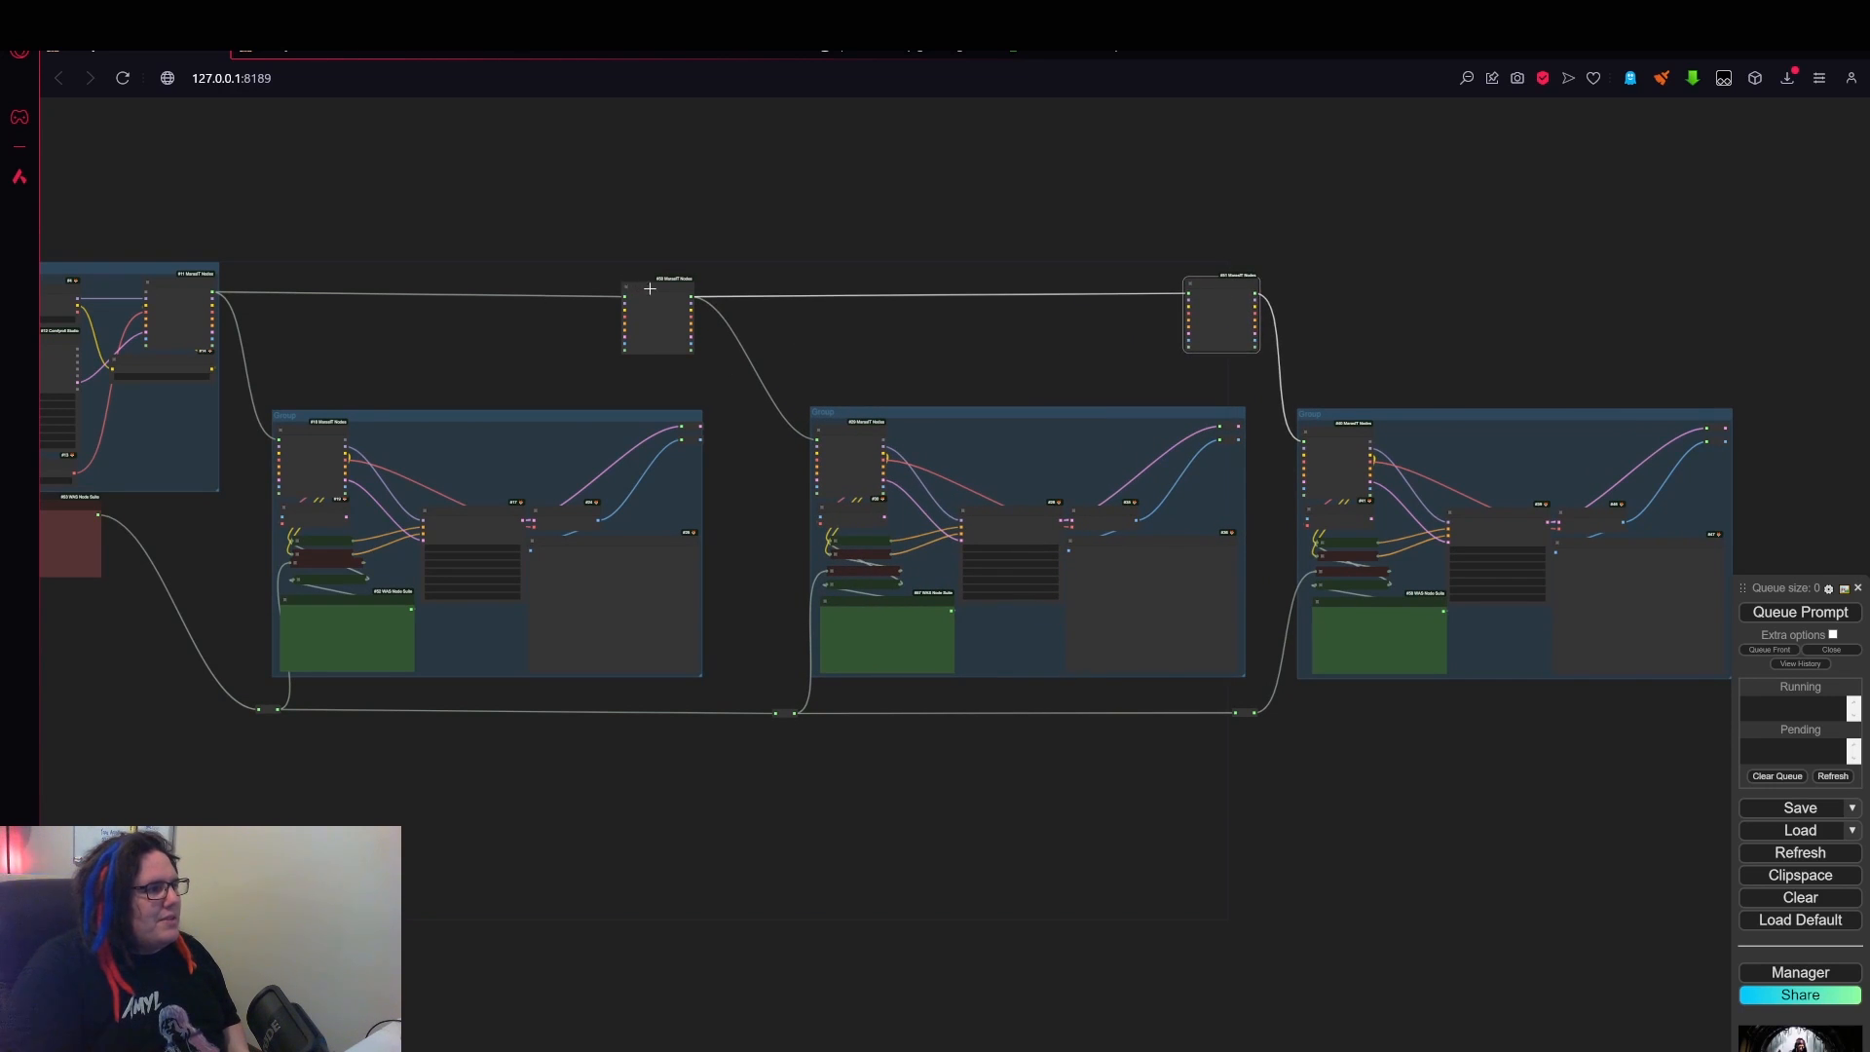
{"action": "left_click_drag", "start_coordinate": [650, 288], "coordinate": [719, 289]}
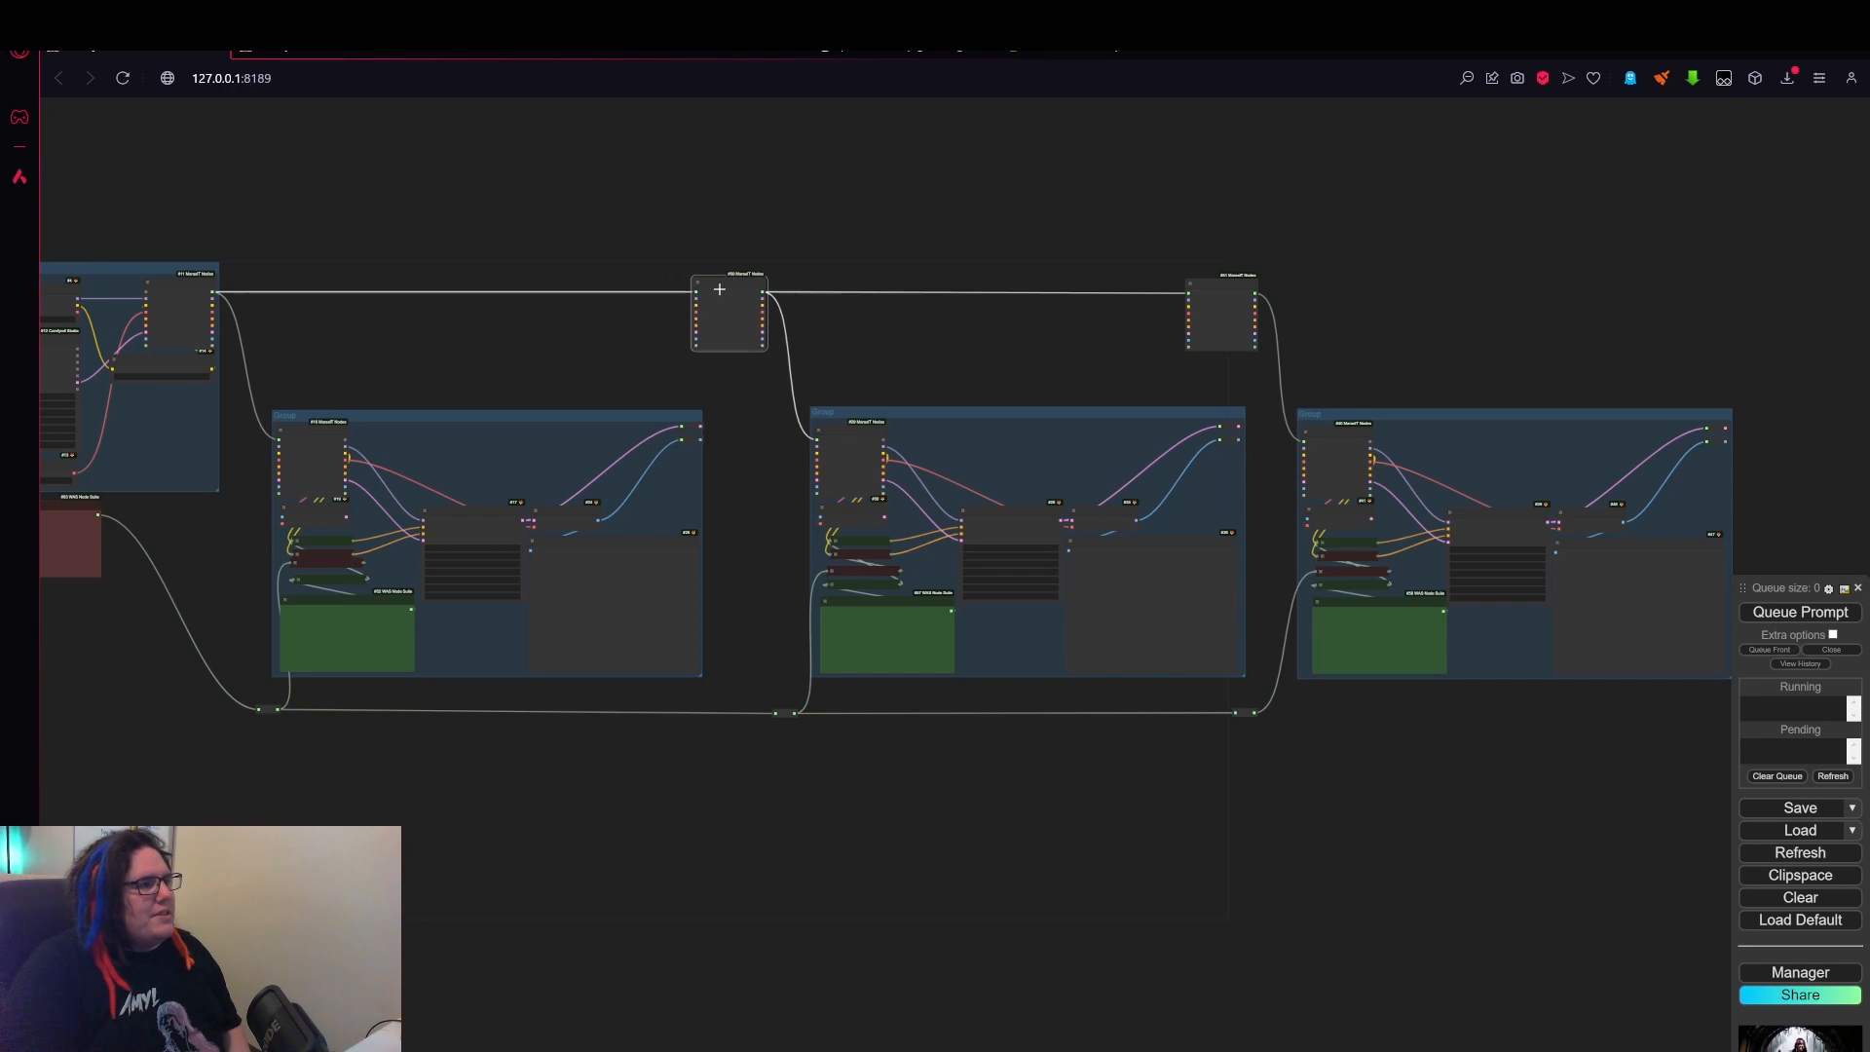
- Add an Upscale Image By node between the first and second sampler groups
{"action": "scroll", "coordinate": [751, 423], "scroll_direction": "up", "scroll_amount": 5}
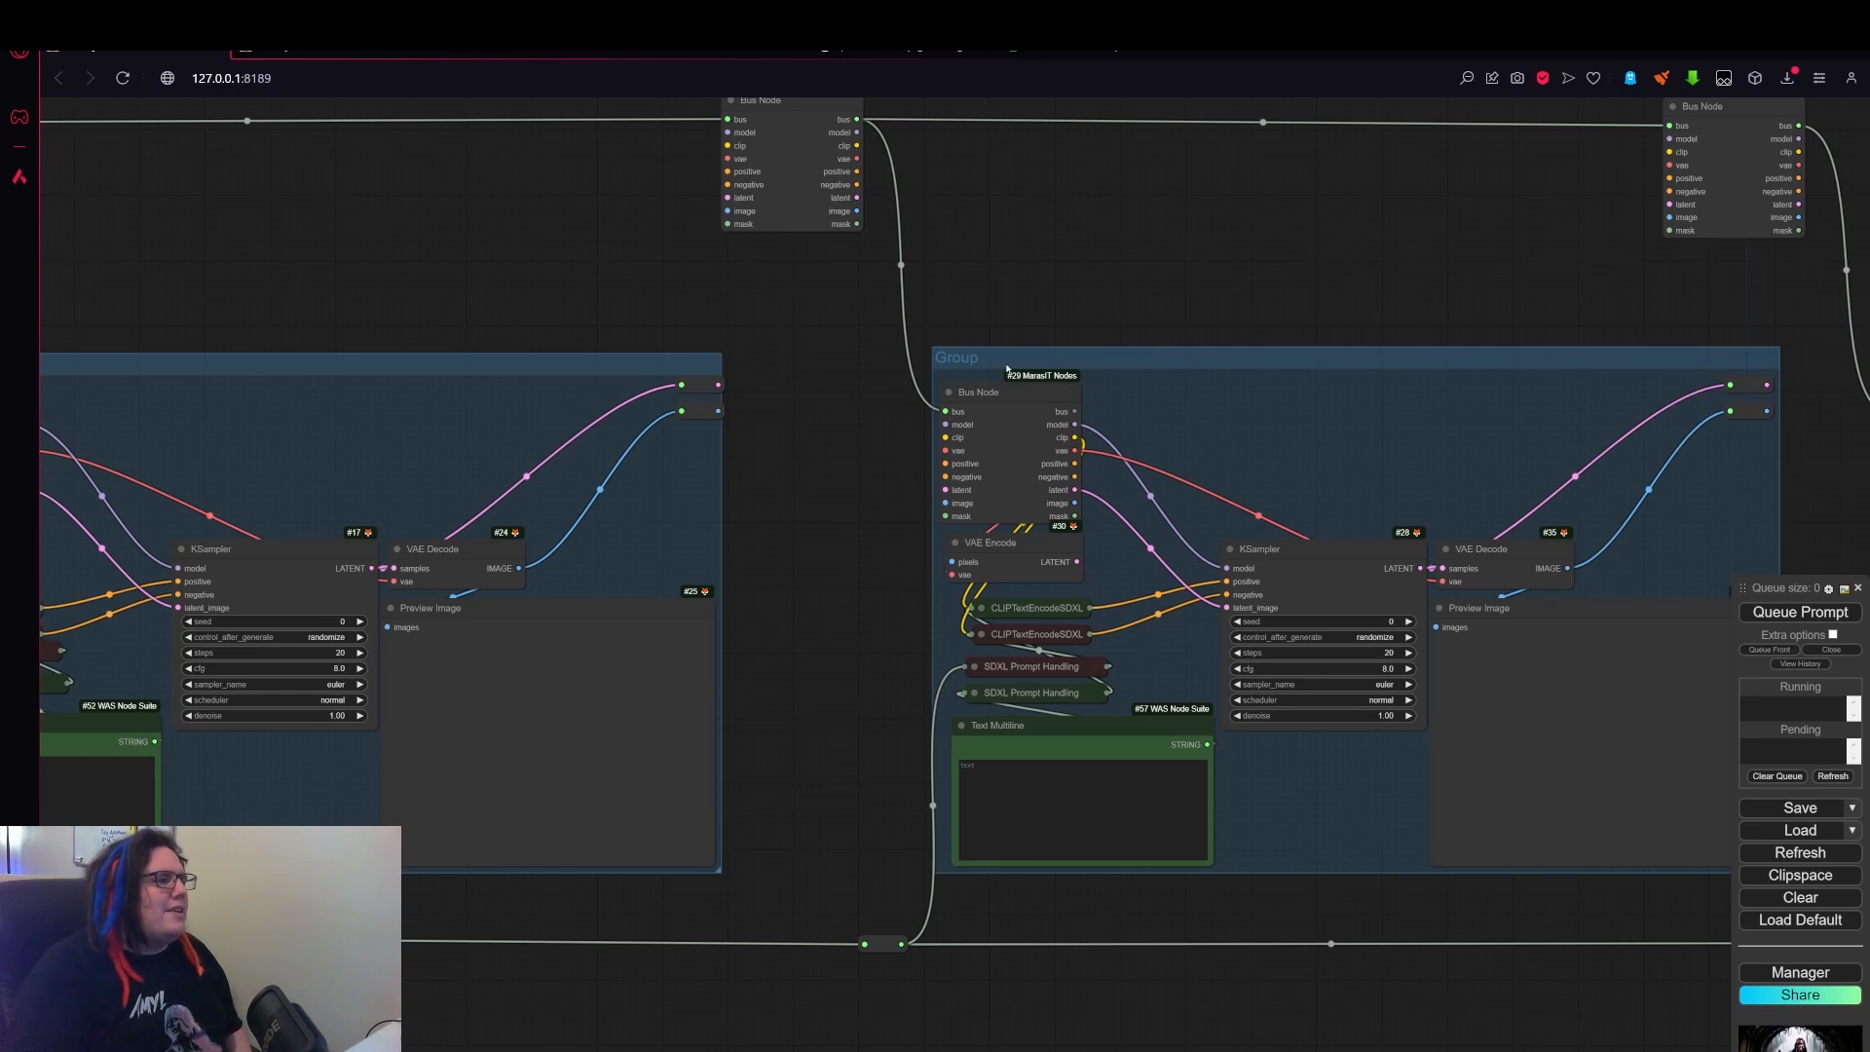
{"action": "double_click", "coordinate": [756, 409]}
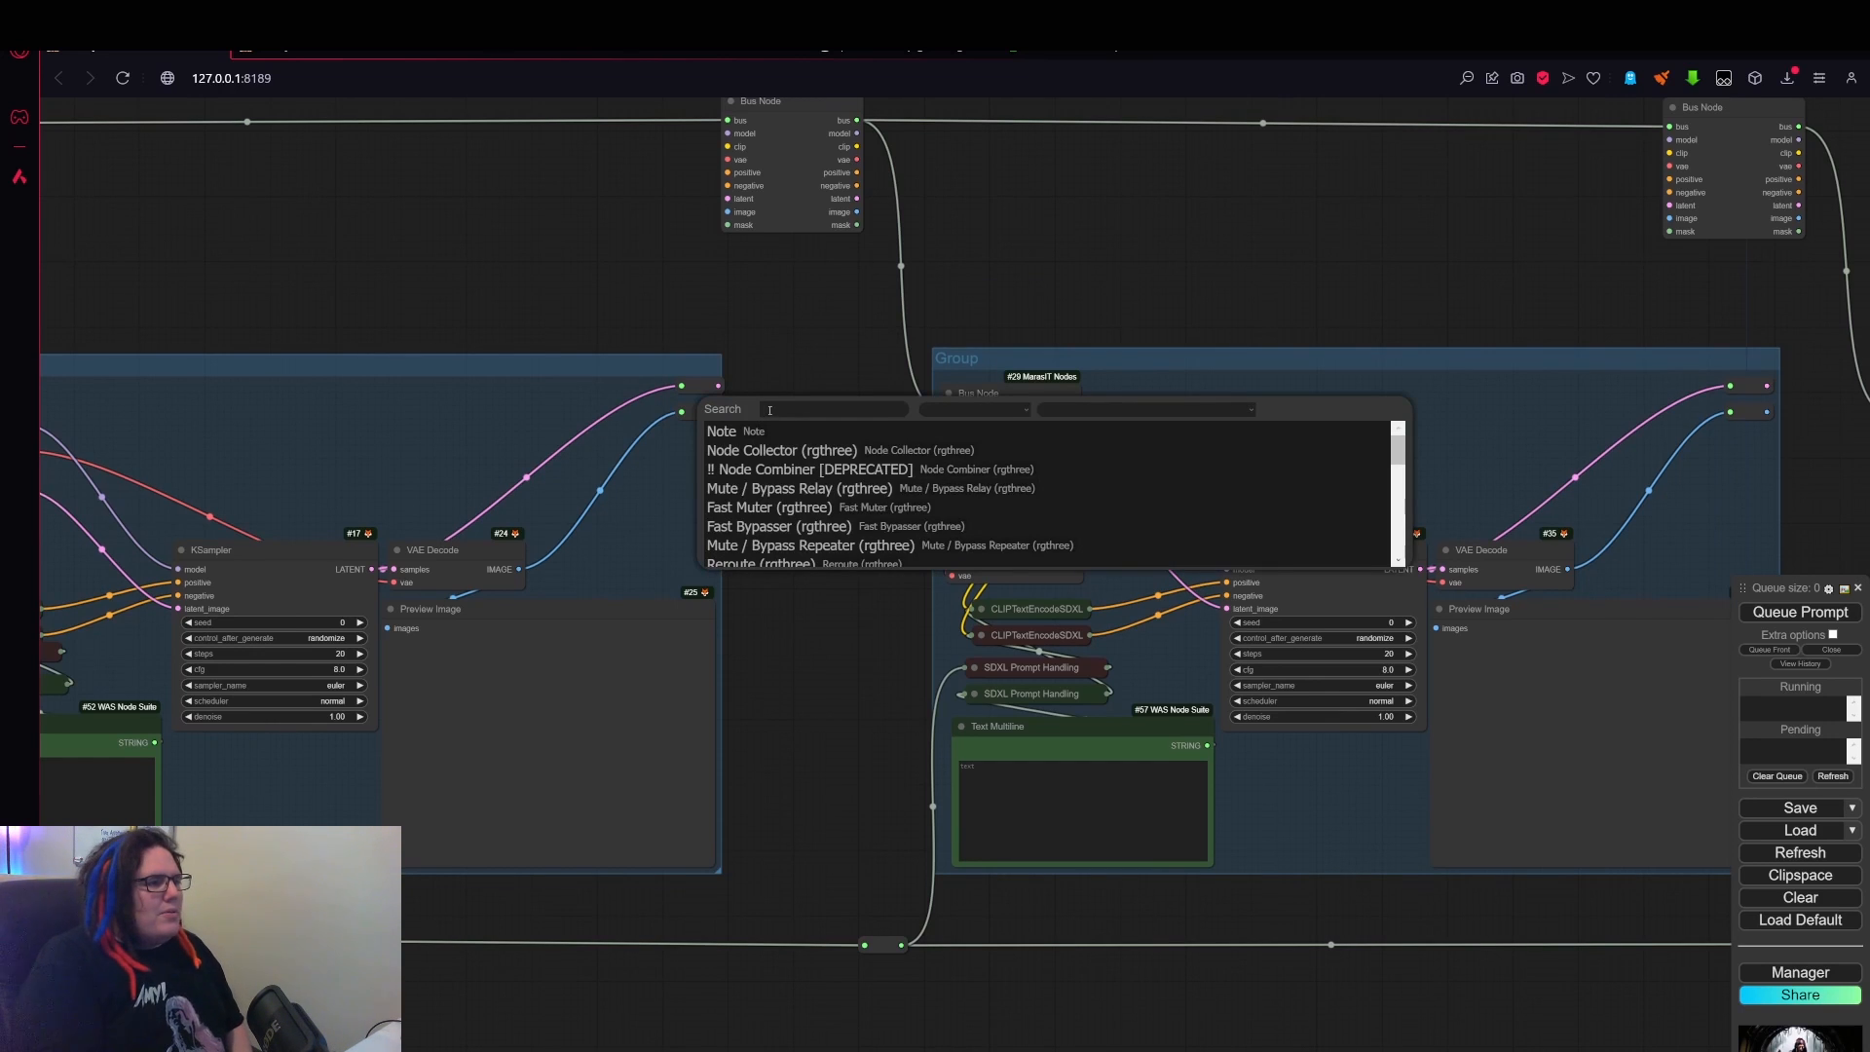
{"action": "type", "text": "up"}
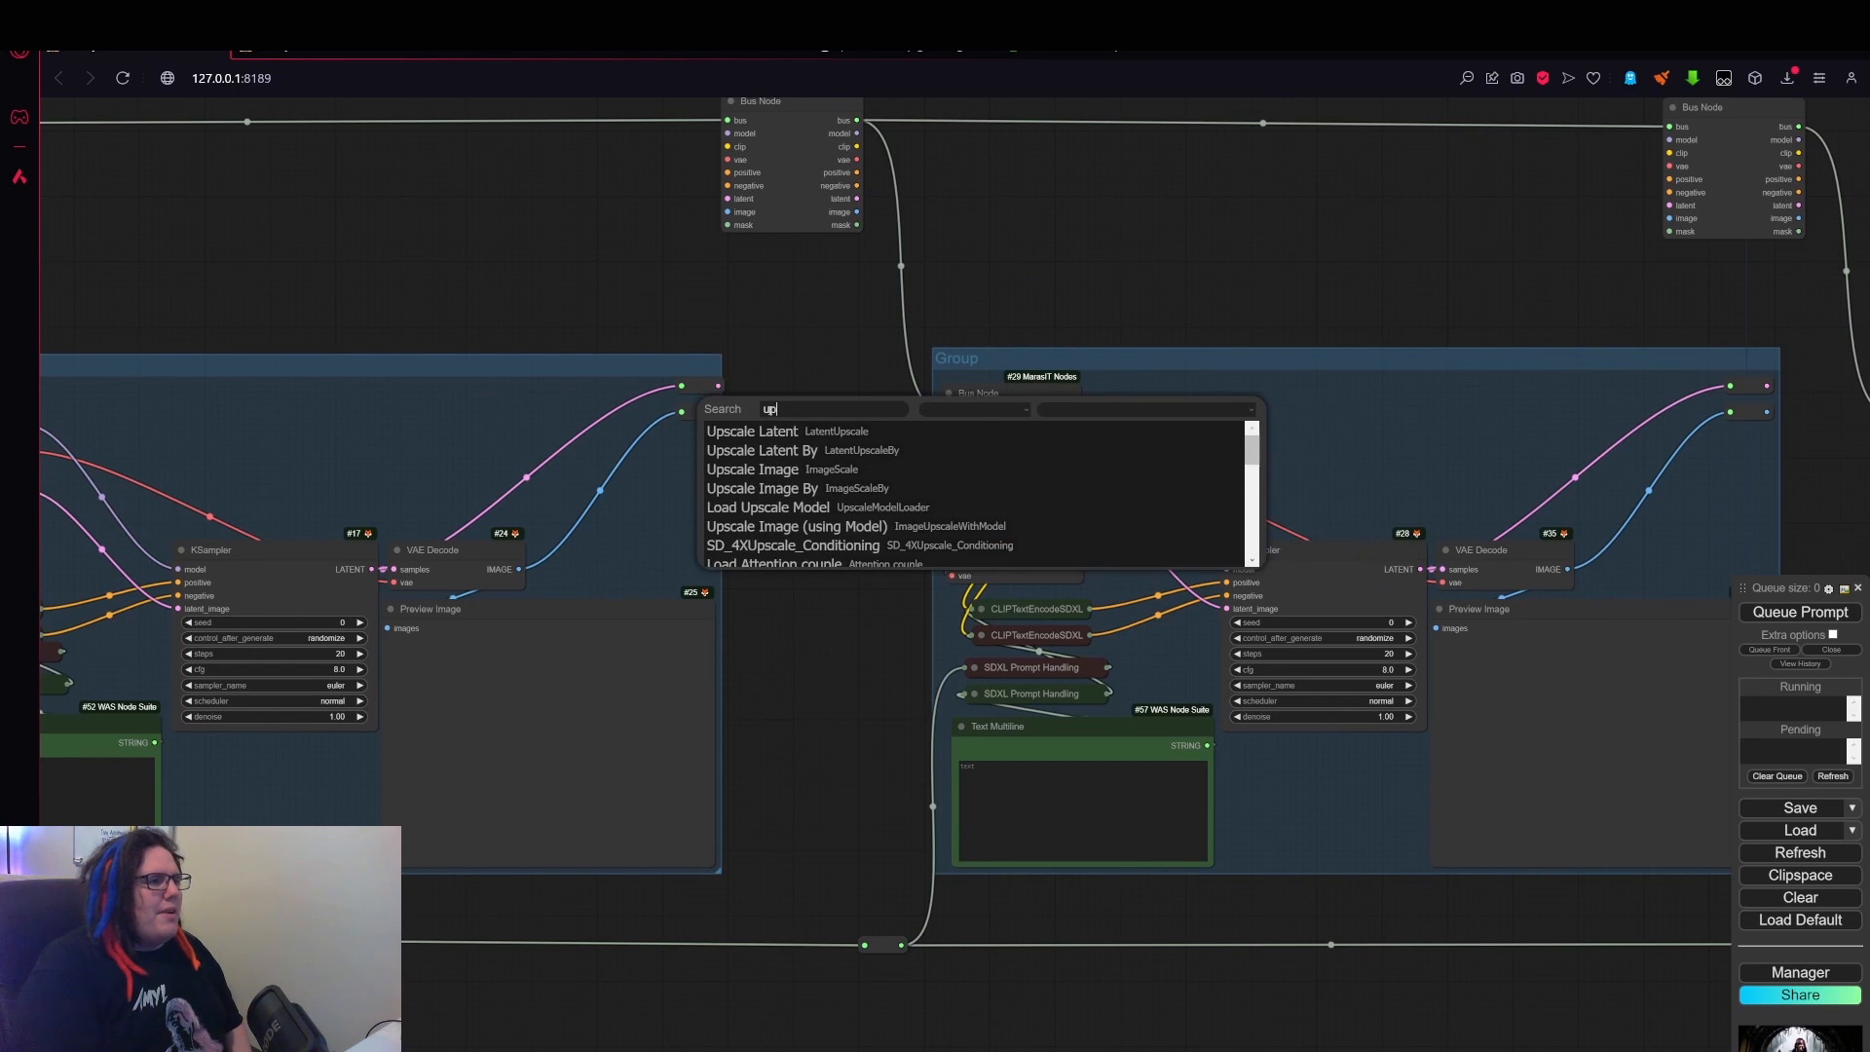
{"action": "type", "text": "scal"}
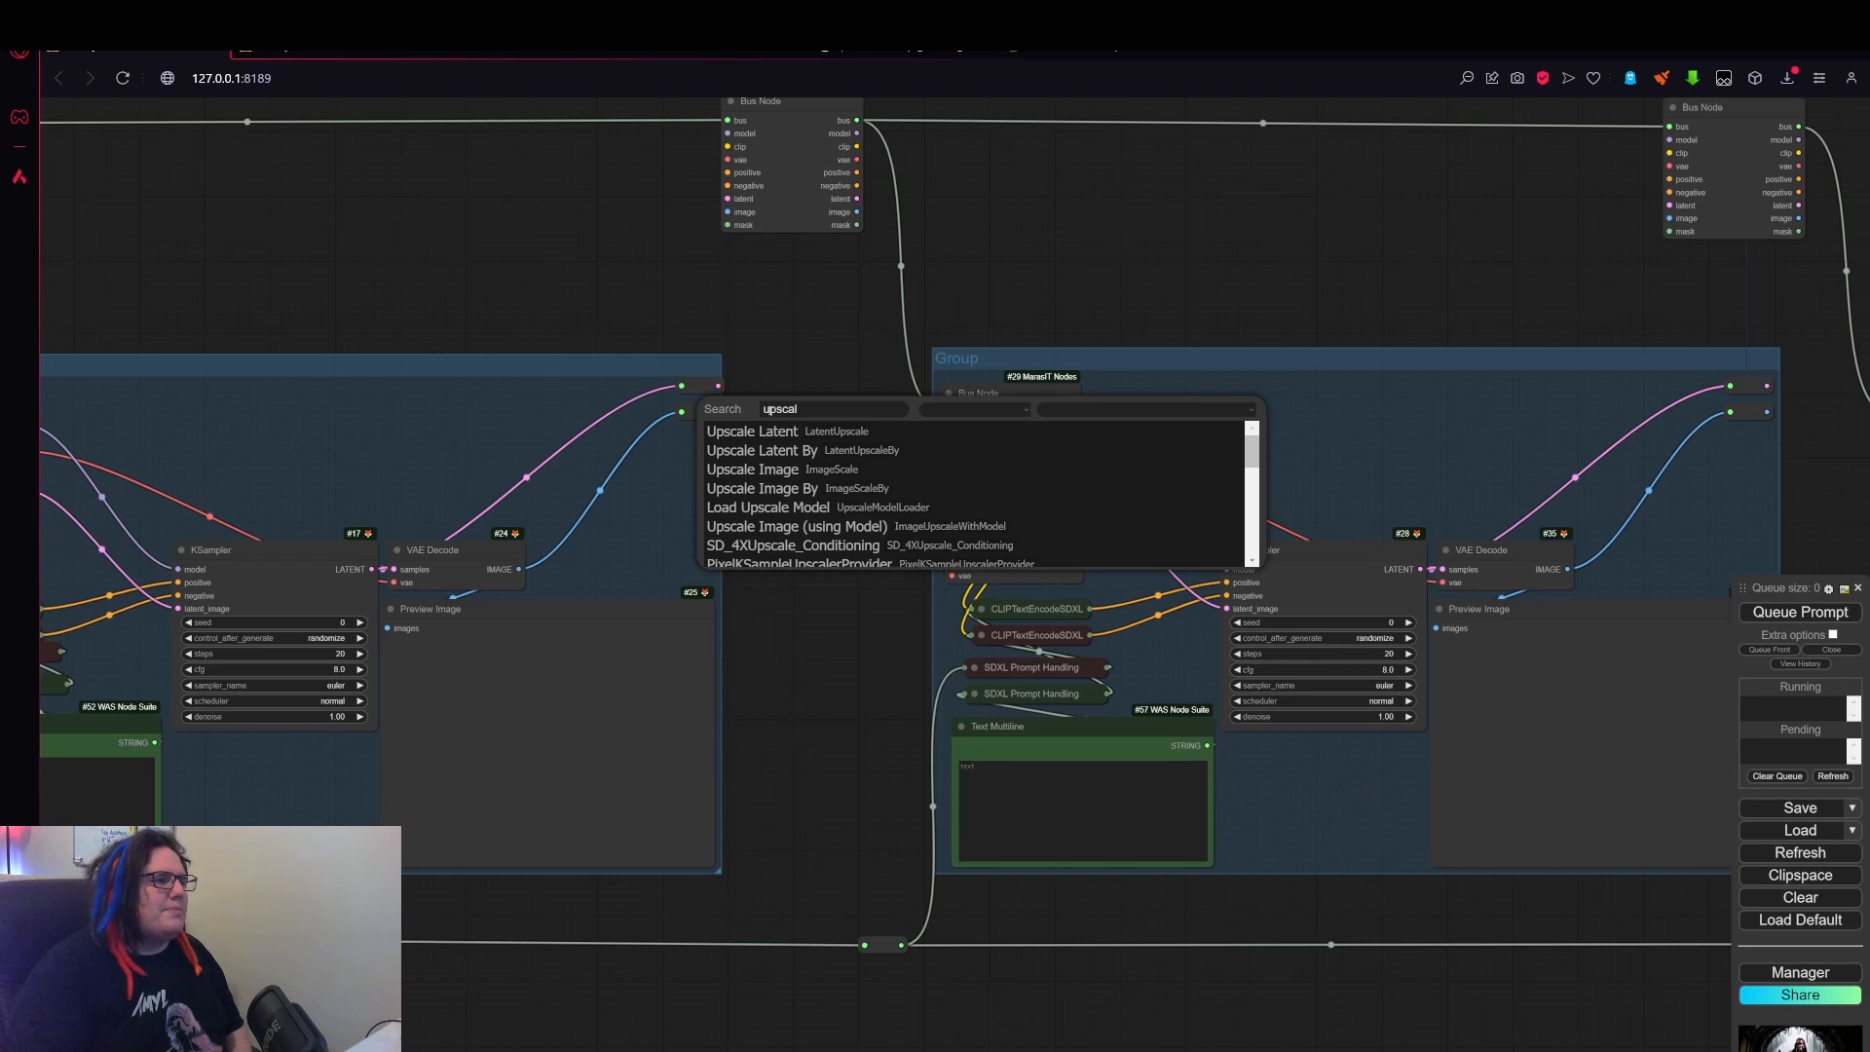
{"action": "key", "text": "Down"}
{"action": "key", "text": "Down"}
{"action": "key", "text": "Down"}
{"action": "key", "text": "Down"}
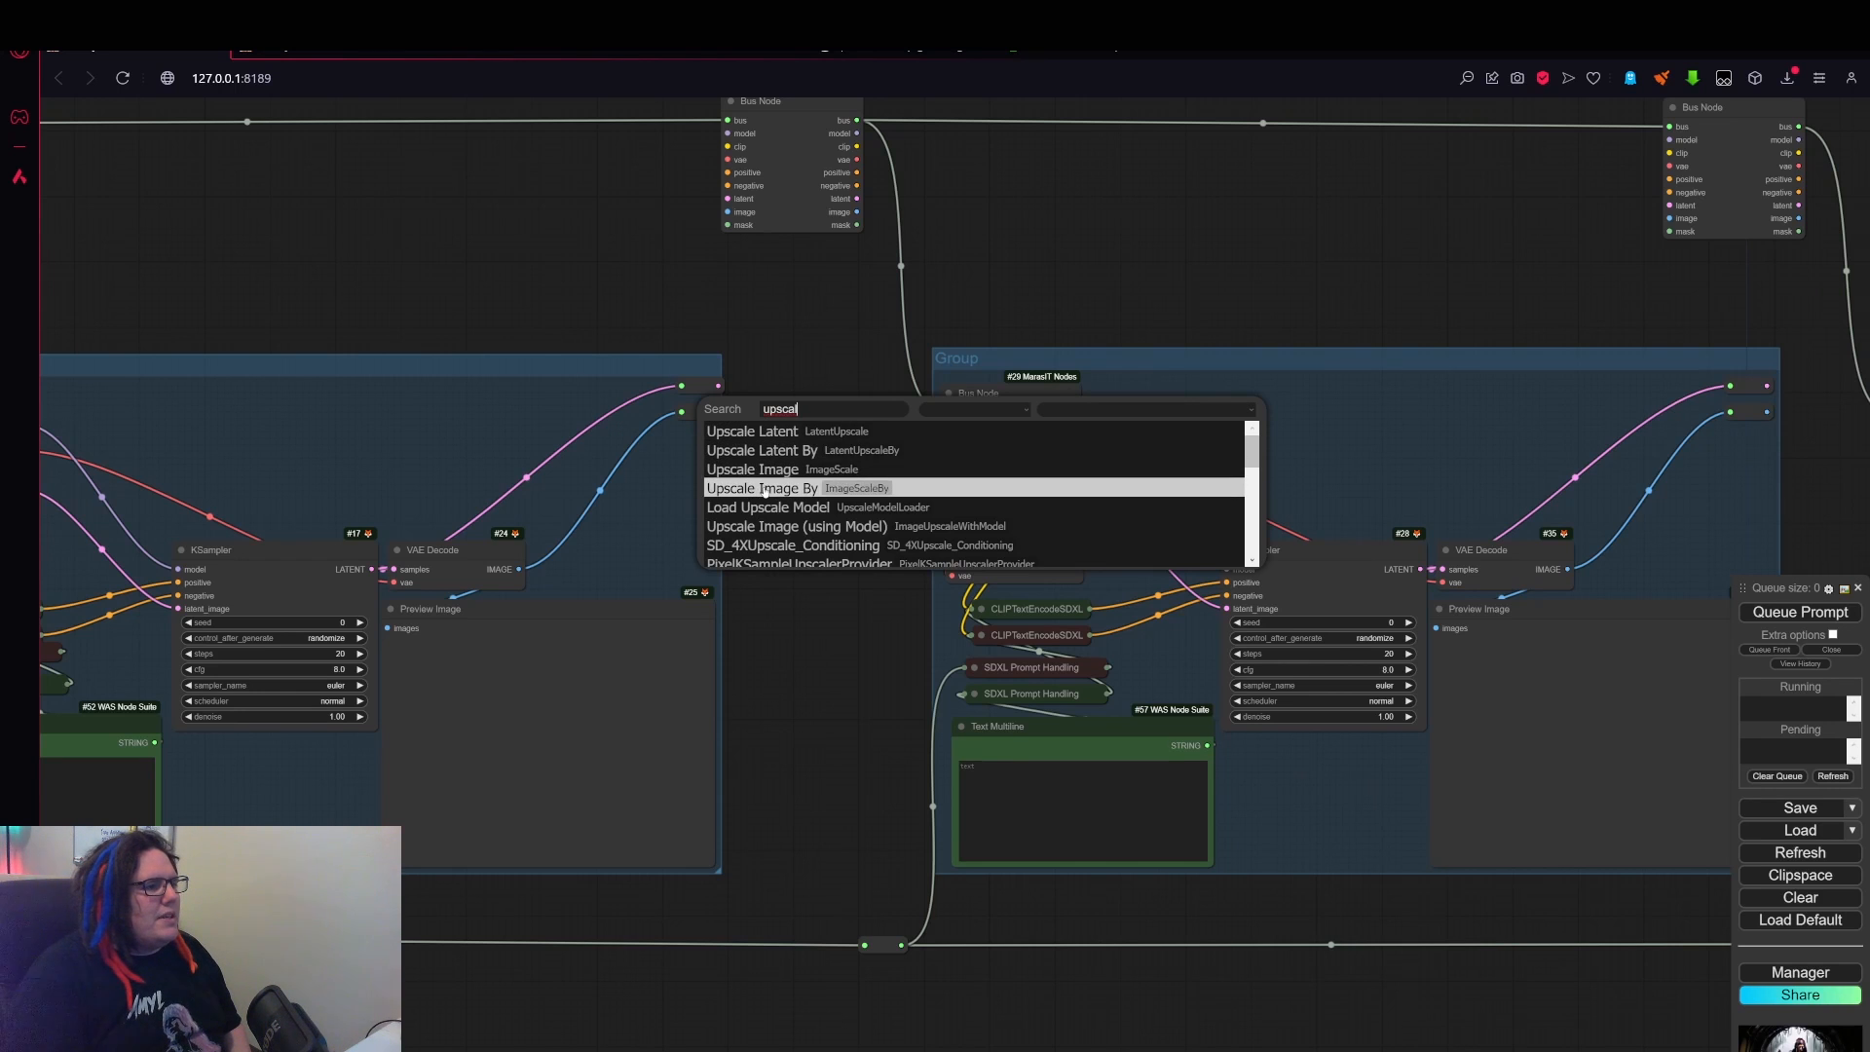
{"action": "key", "text": "Return"}
{"action": "scroll", "coordinate": [830, 429], "scroll_direction": "up", "scroll_amount": 4}
{"action": "left_click_drag", "start_coordinate": [807, 386], "coordinate": [757, 437]}
- Move the second and third groups farther from the first to widen the gap for the upscale node
{"action": "scroll", "coordinate": [1015, 388], "scroll_direction": "down", "scroll_amount": 4}
{"action": "scroll", "coordinate": [1253, 282], "scroll_direction": "down", "scroll_amount": 8}
{"action": "left_click_drag", "start_coordinate": [1660, 320], "coordinate": [1340, 368]}
{"action": "left_click_drag", "start_coordinate": [1343, 372], "coordinate": [1401, 374]}
{"action": "left_click_drag", "start_coordinate": [1050, 372], "coordinate": [1081, 374]}
{"action": "scroll", "coordinate": [693, 436], "scroll_direction": "up", "scroll_amount": 9}
{"action": "left_click_drag", "start_coordinate": [652, 530], "coordinate": [806, 575]}
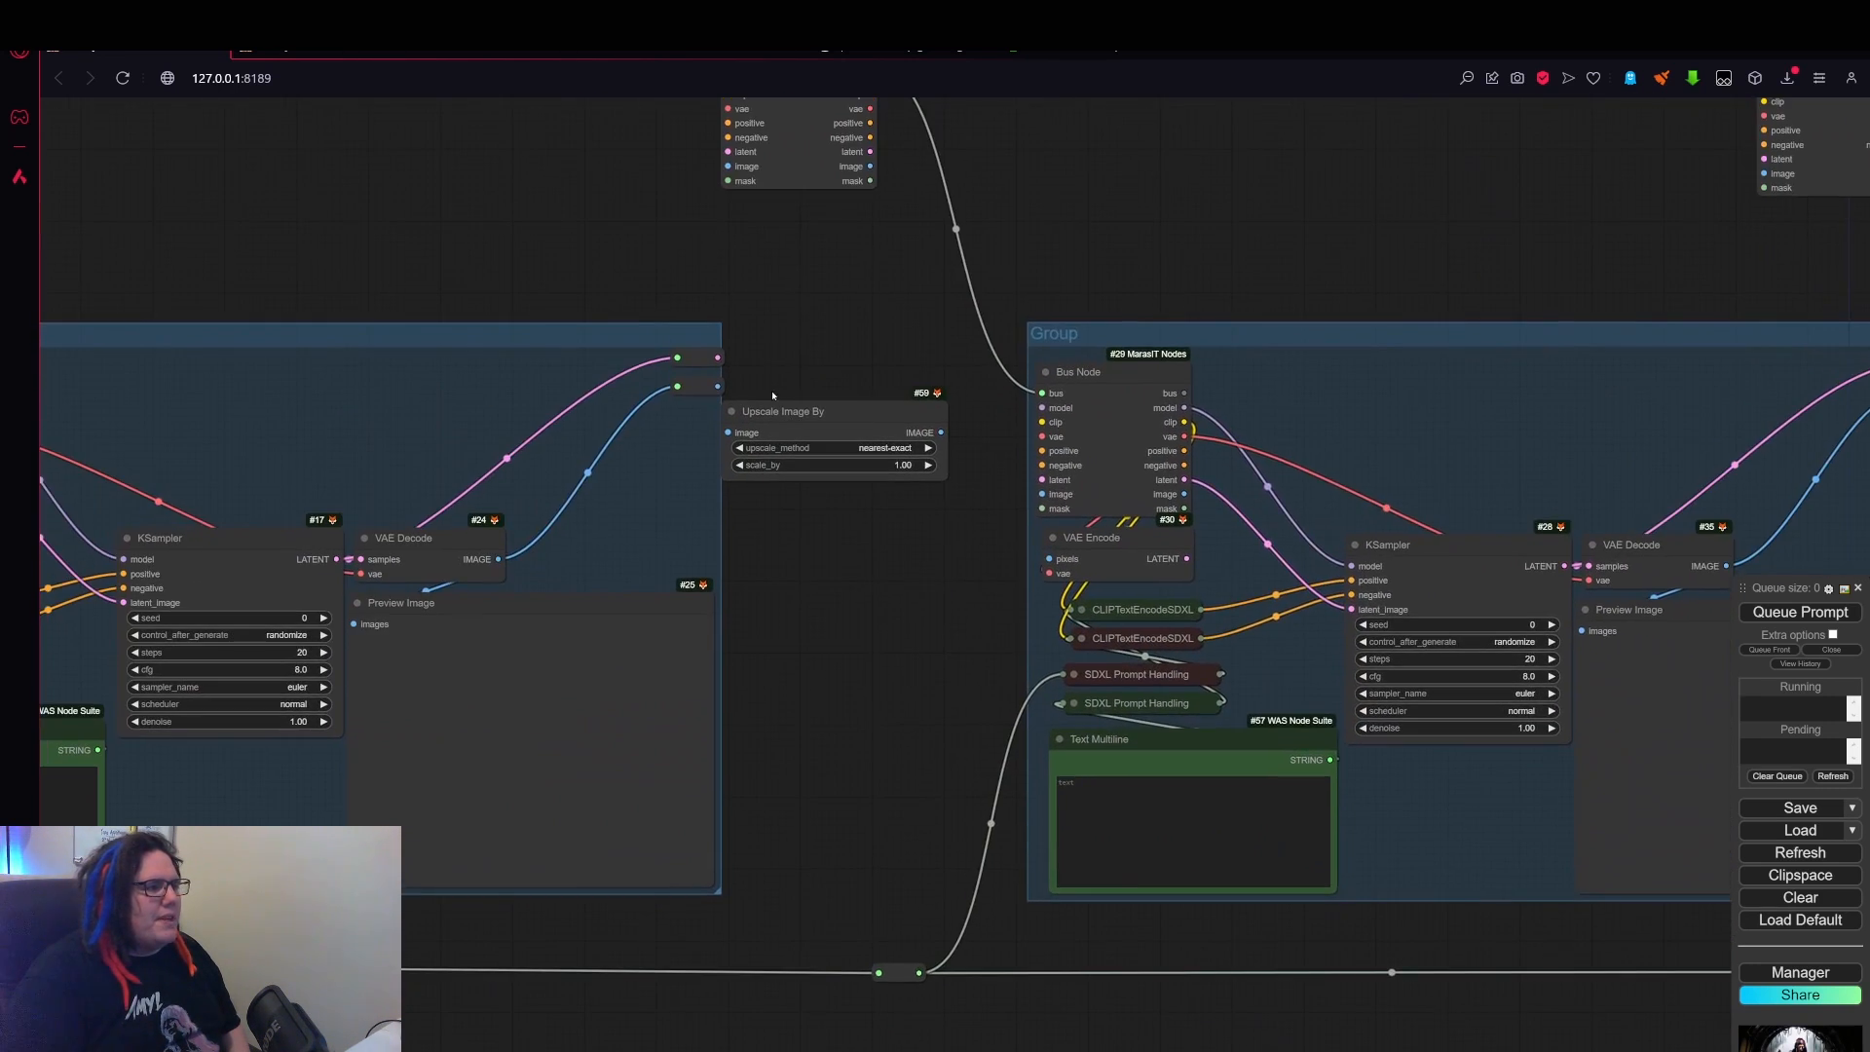
- Position the Upscale Image By node in the gap and connect the first group's image Reroute output to its image input
{"action": "mouse_move", "coordinate": [804, 425]}
{"action": "left_mouse_down"}
{"action": "mouse_move", "coordinate": [840, 450]}
{"action": "mouse_move", "coordinate": [823, 441]}
{"action": "left_mouse_up"}
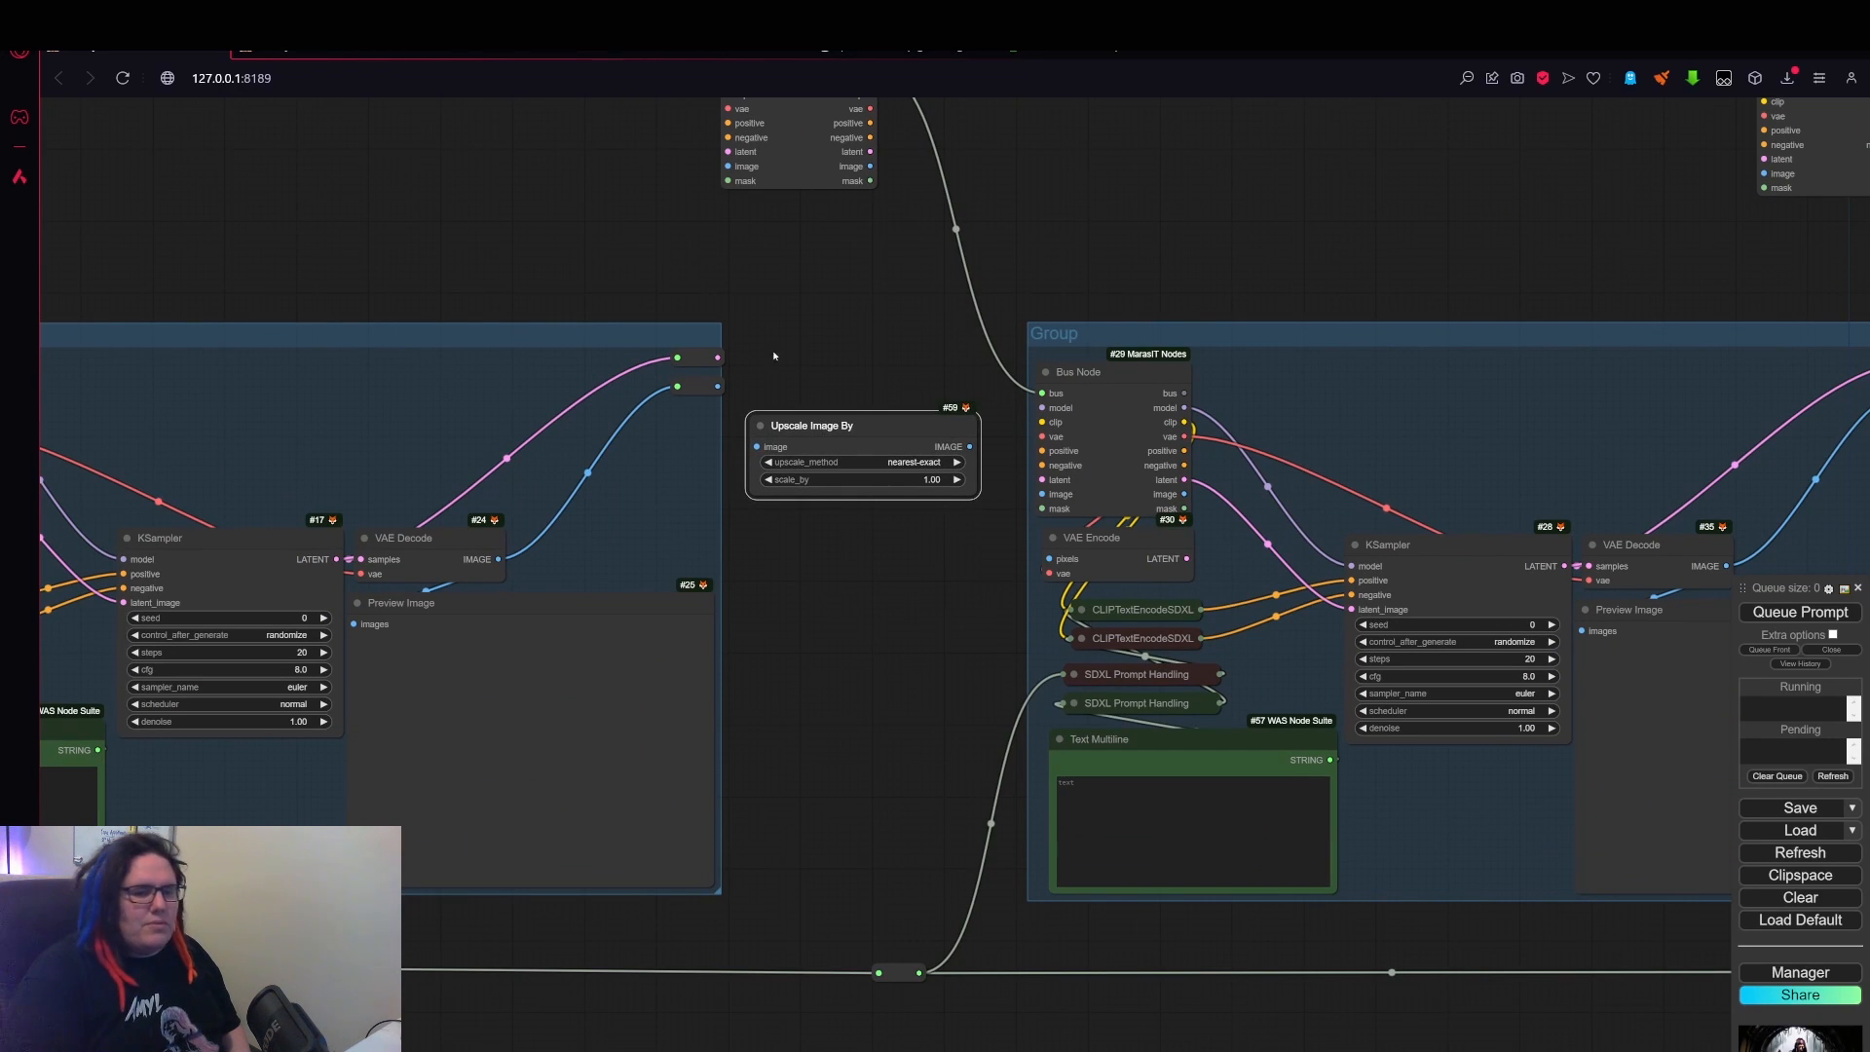
{"action": "left_click_drag", "start_coordinate": [718, 387], "coordinate": [843, 433]}
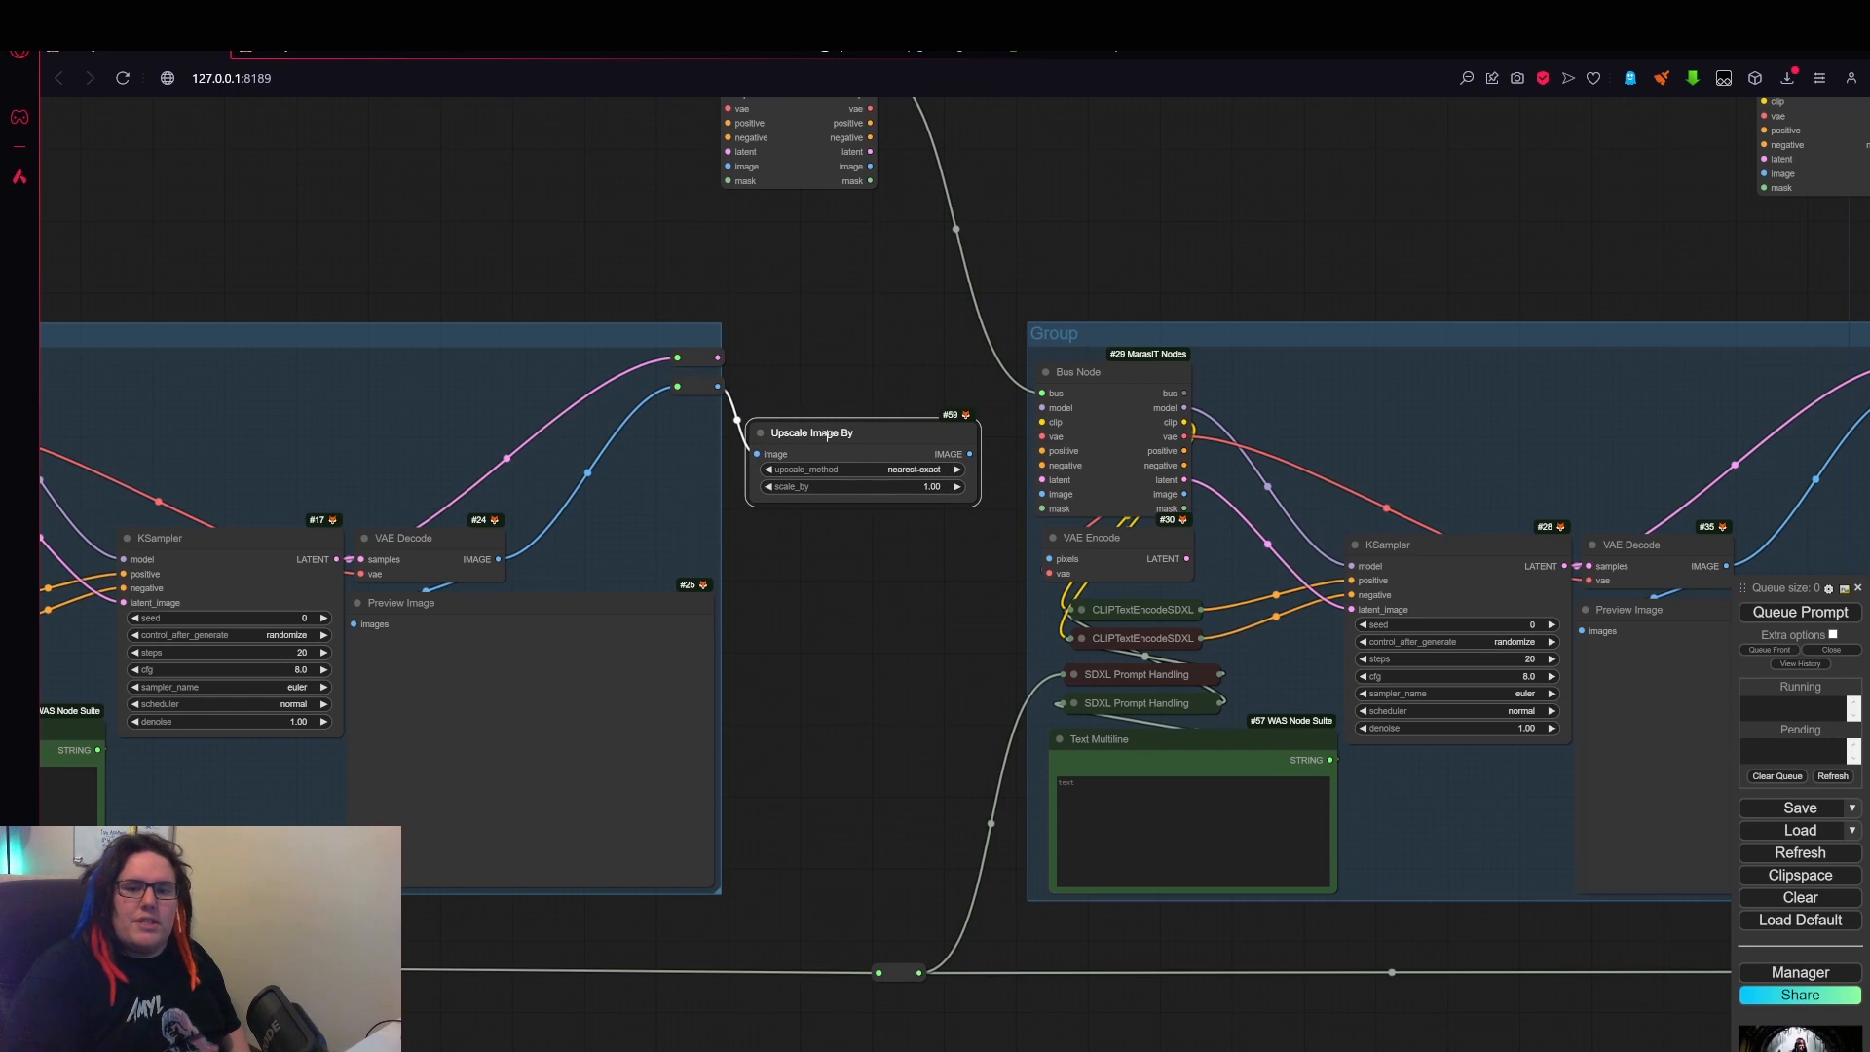
{"action": "left_click", "coordinate": [692, 355]}
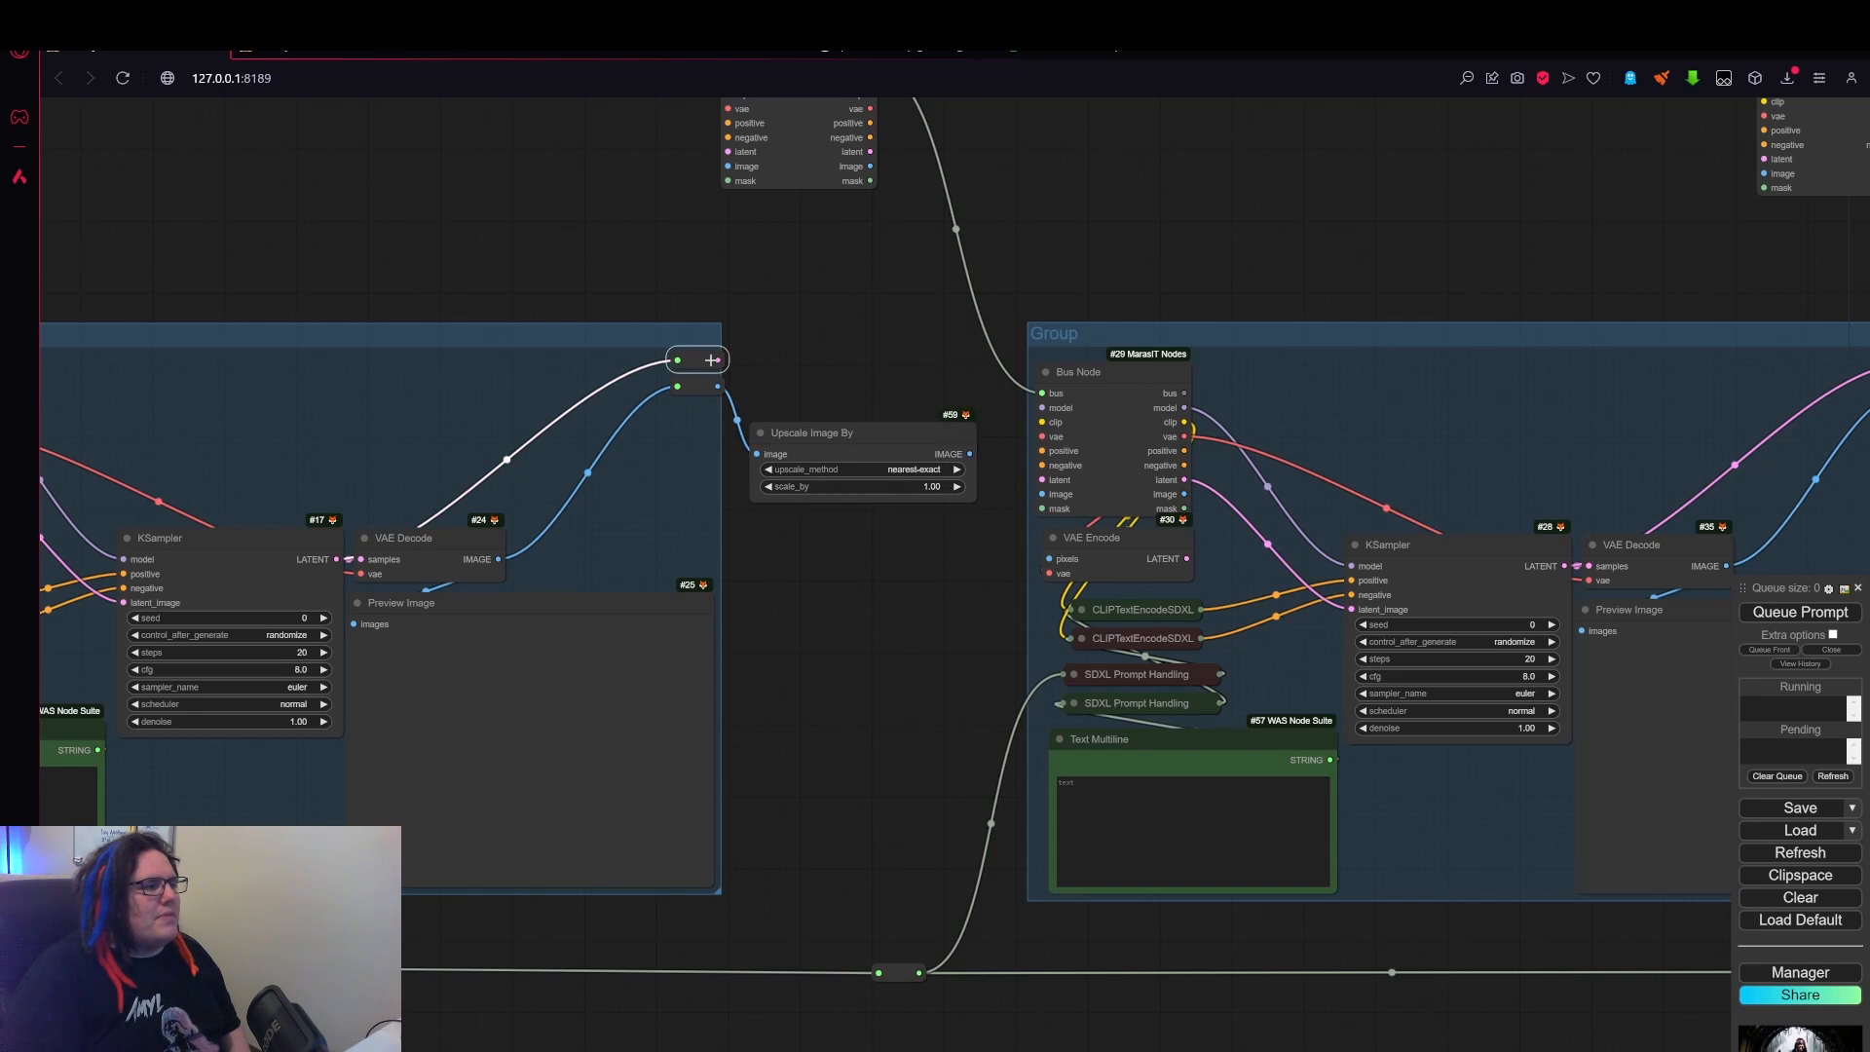
- Position the Upscale Image By node between the first and second sampler groups, beside the first group's image reroute
{"action": "scroll", "coordinate": [699, 356], "scroll_direction": "up", "scroll_amount": 7}
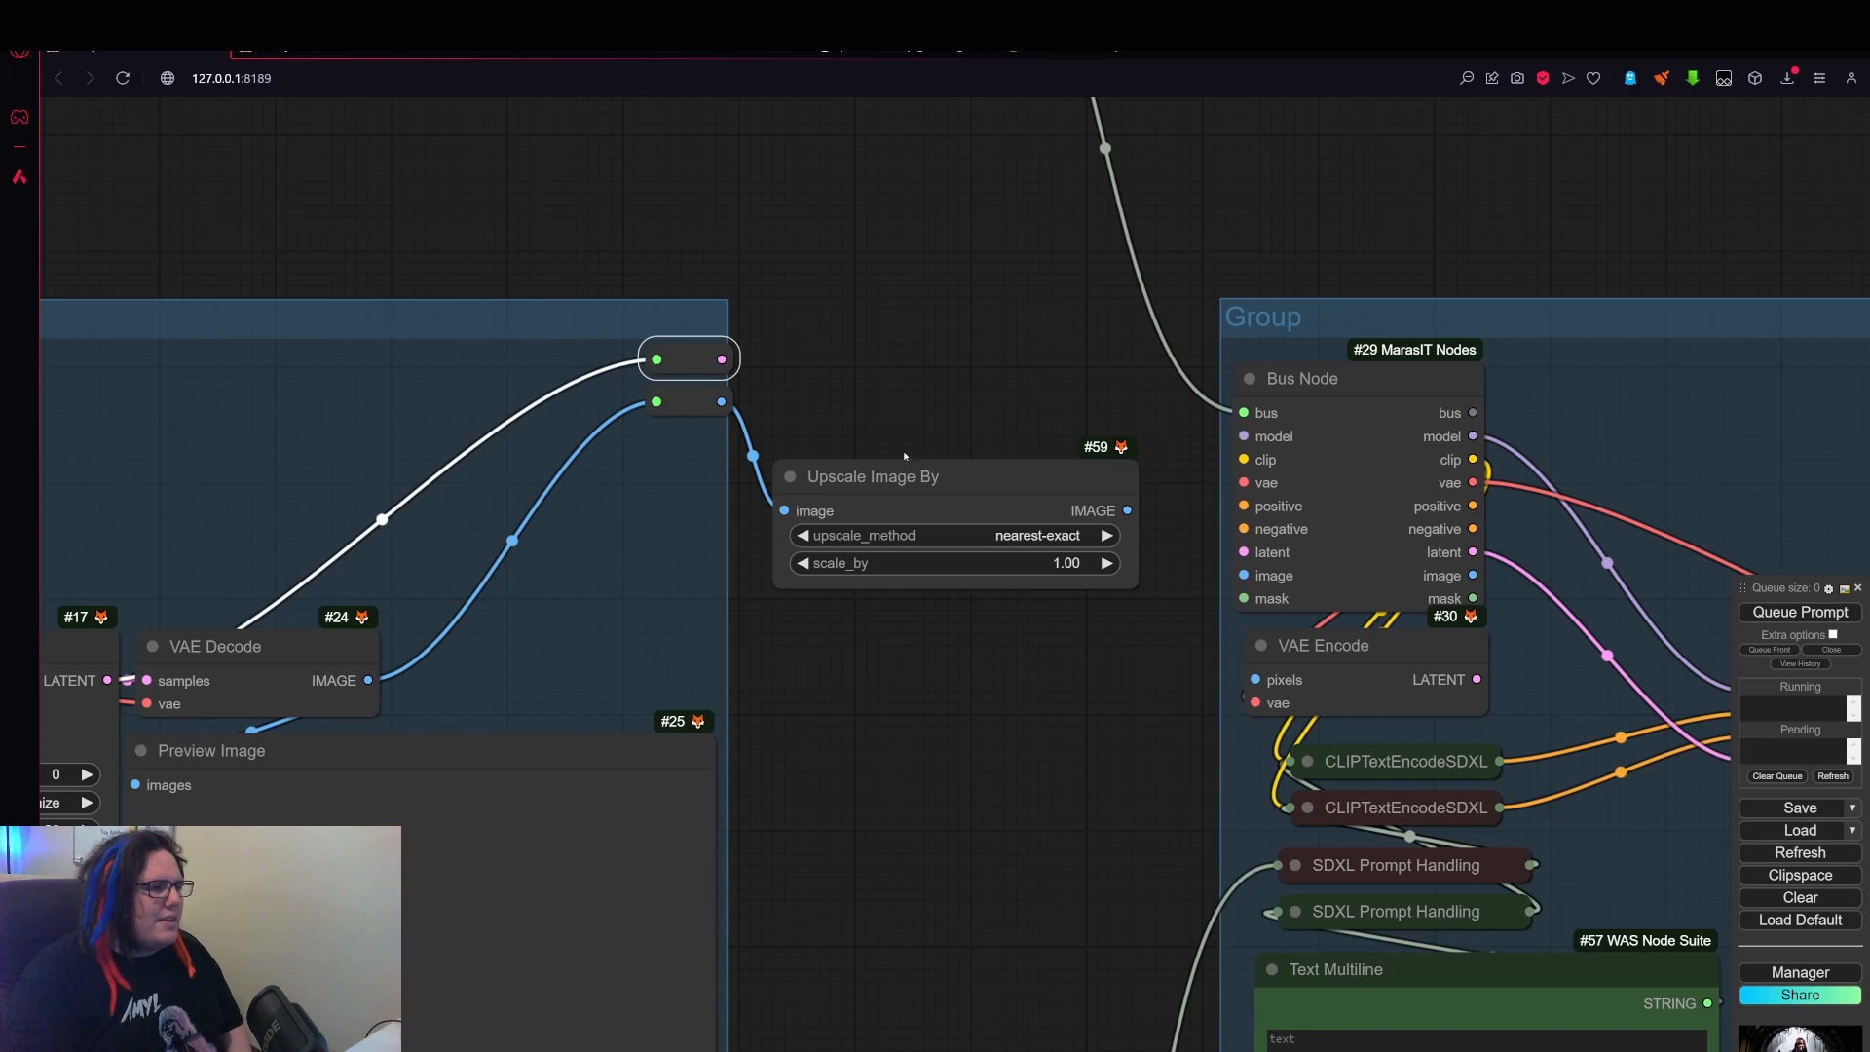
{"action": "left_click_drag", "start_coordinate": [906, 475], "coordinate": [929, 533]}
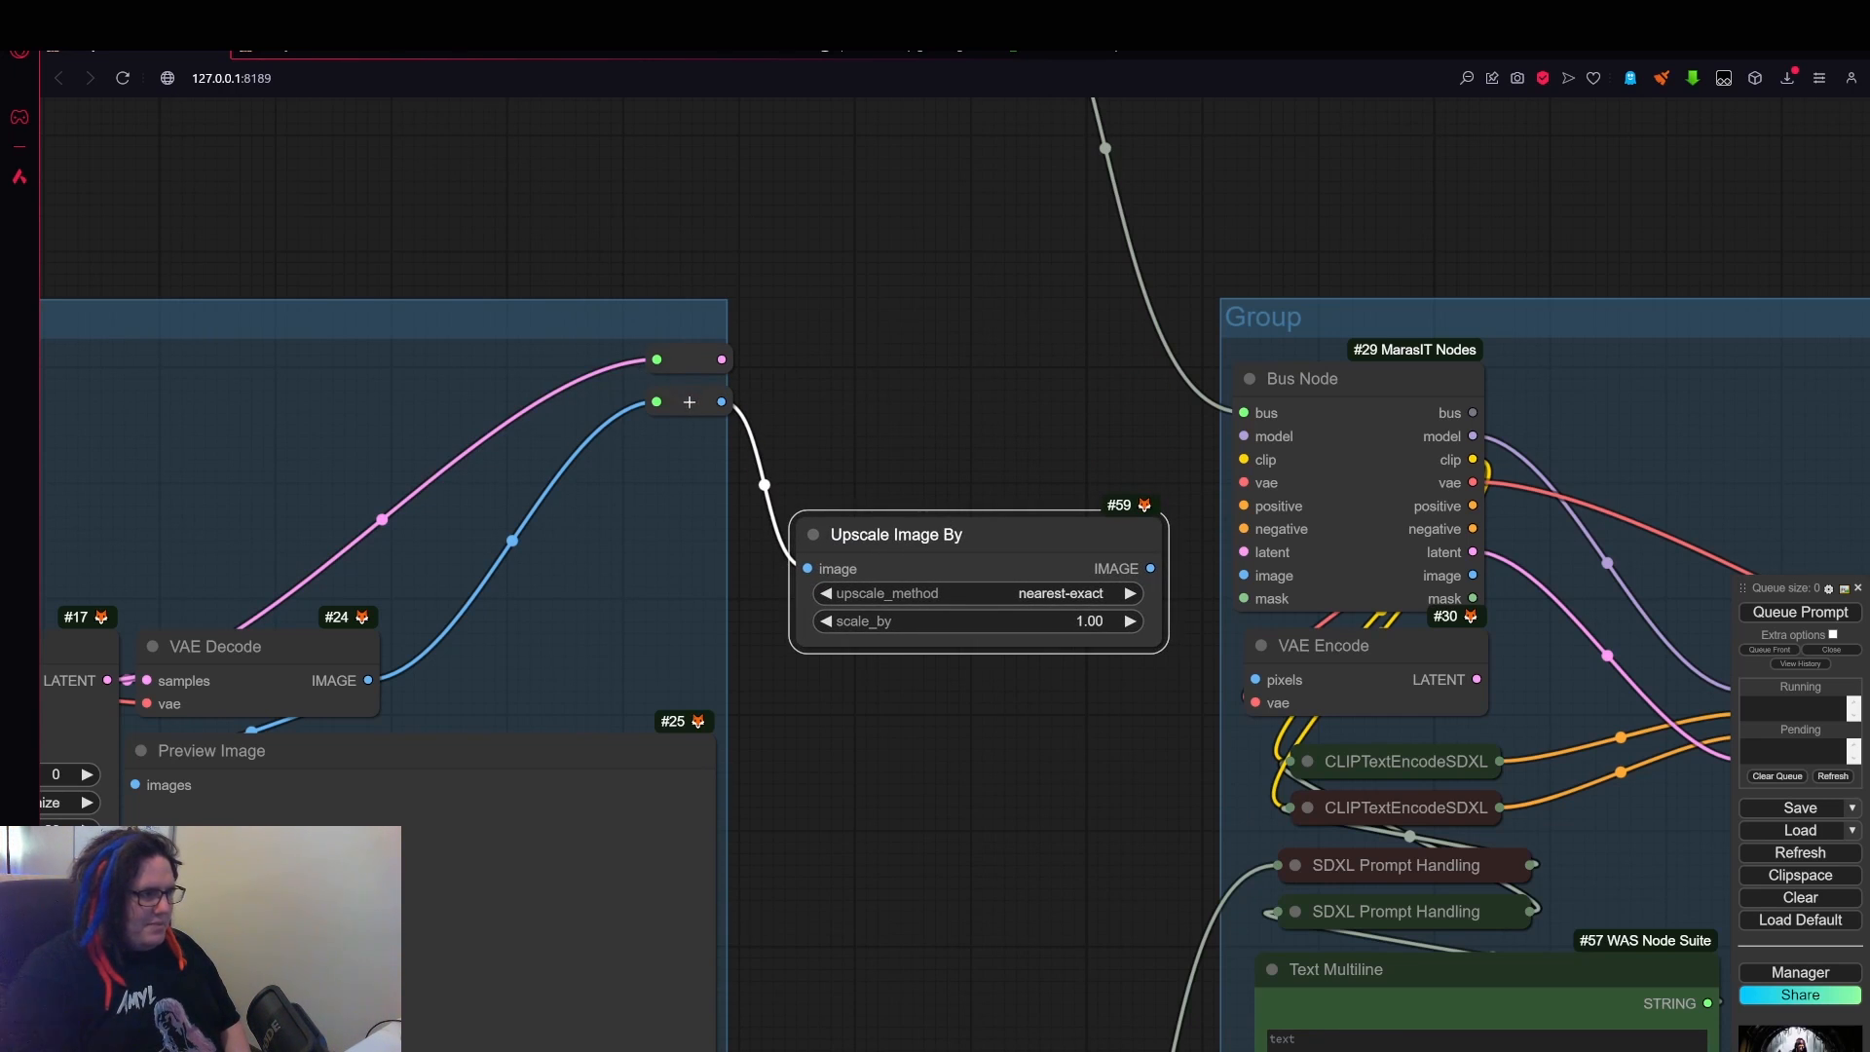
{"action": "left_click_drag", "start_coordinate": [689, 401], "coordinate": [689, 406]}
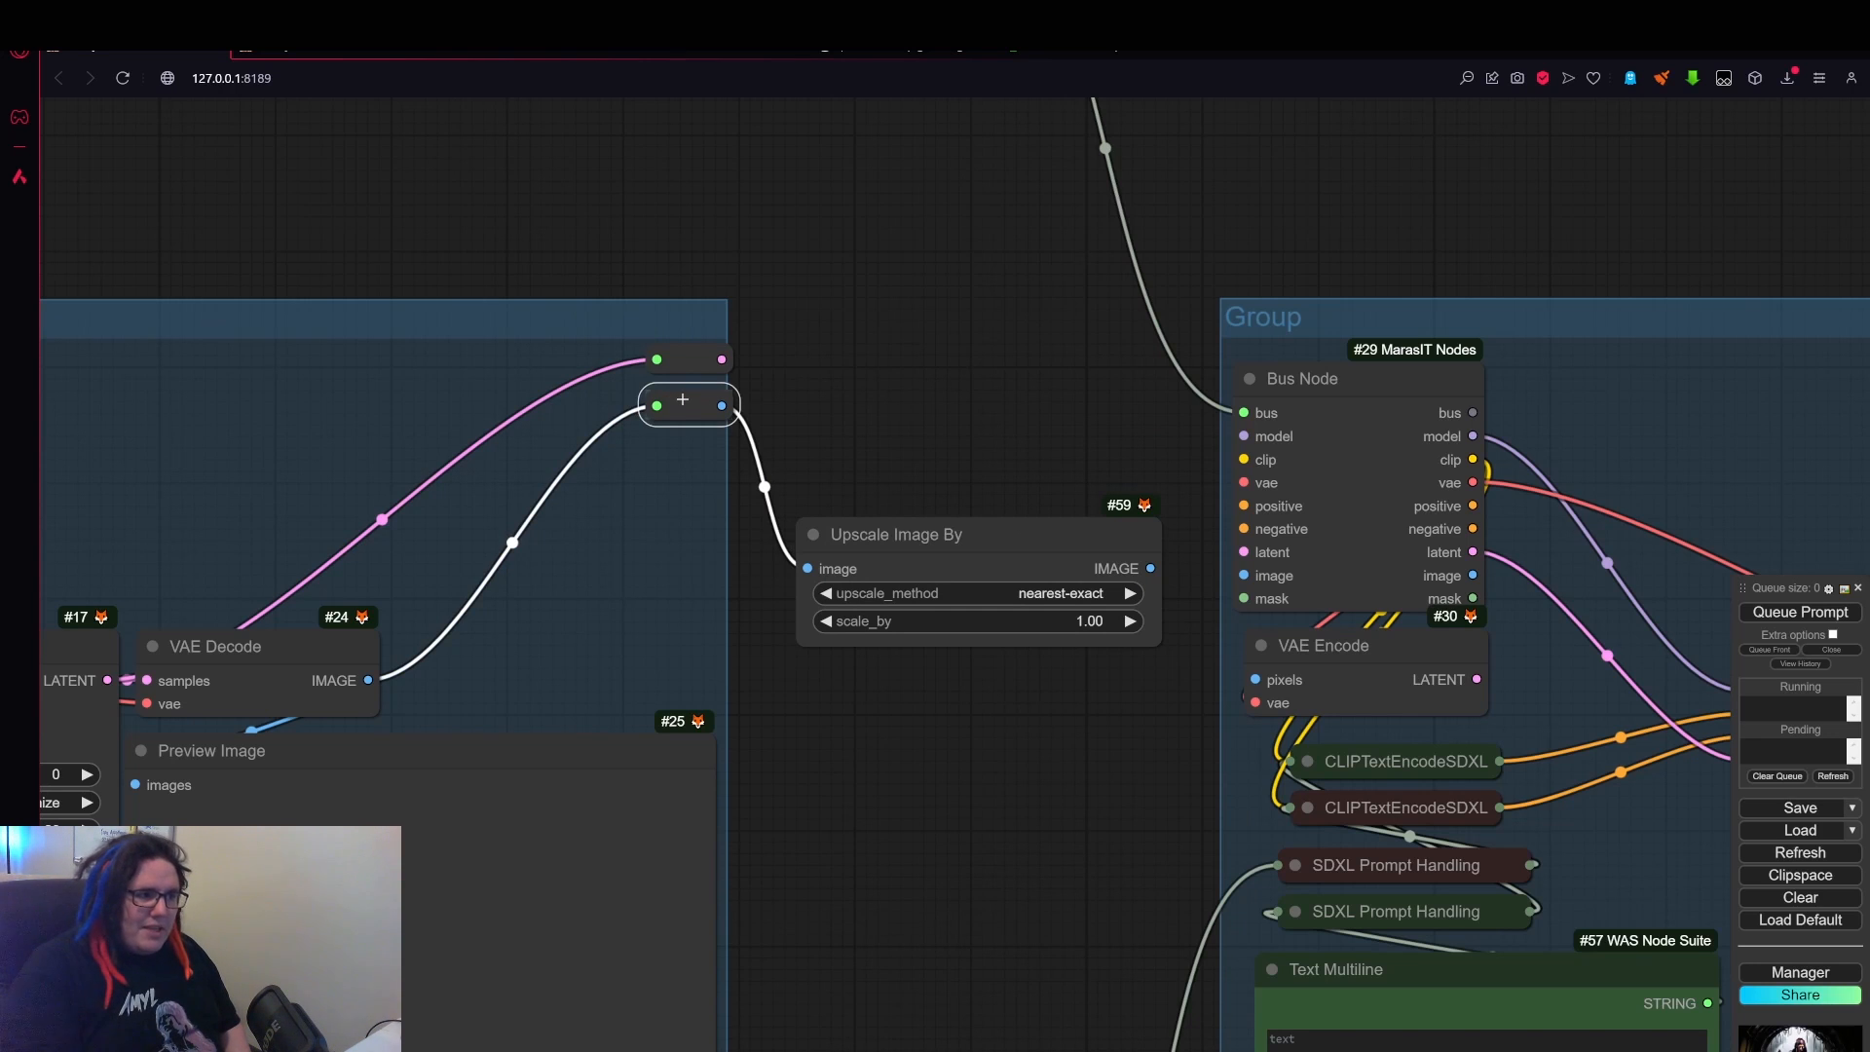
{"action": "scroll", "coordinate": [982, 551], "scroll_direction": "down", "scroll_amount": 3}
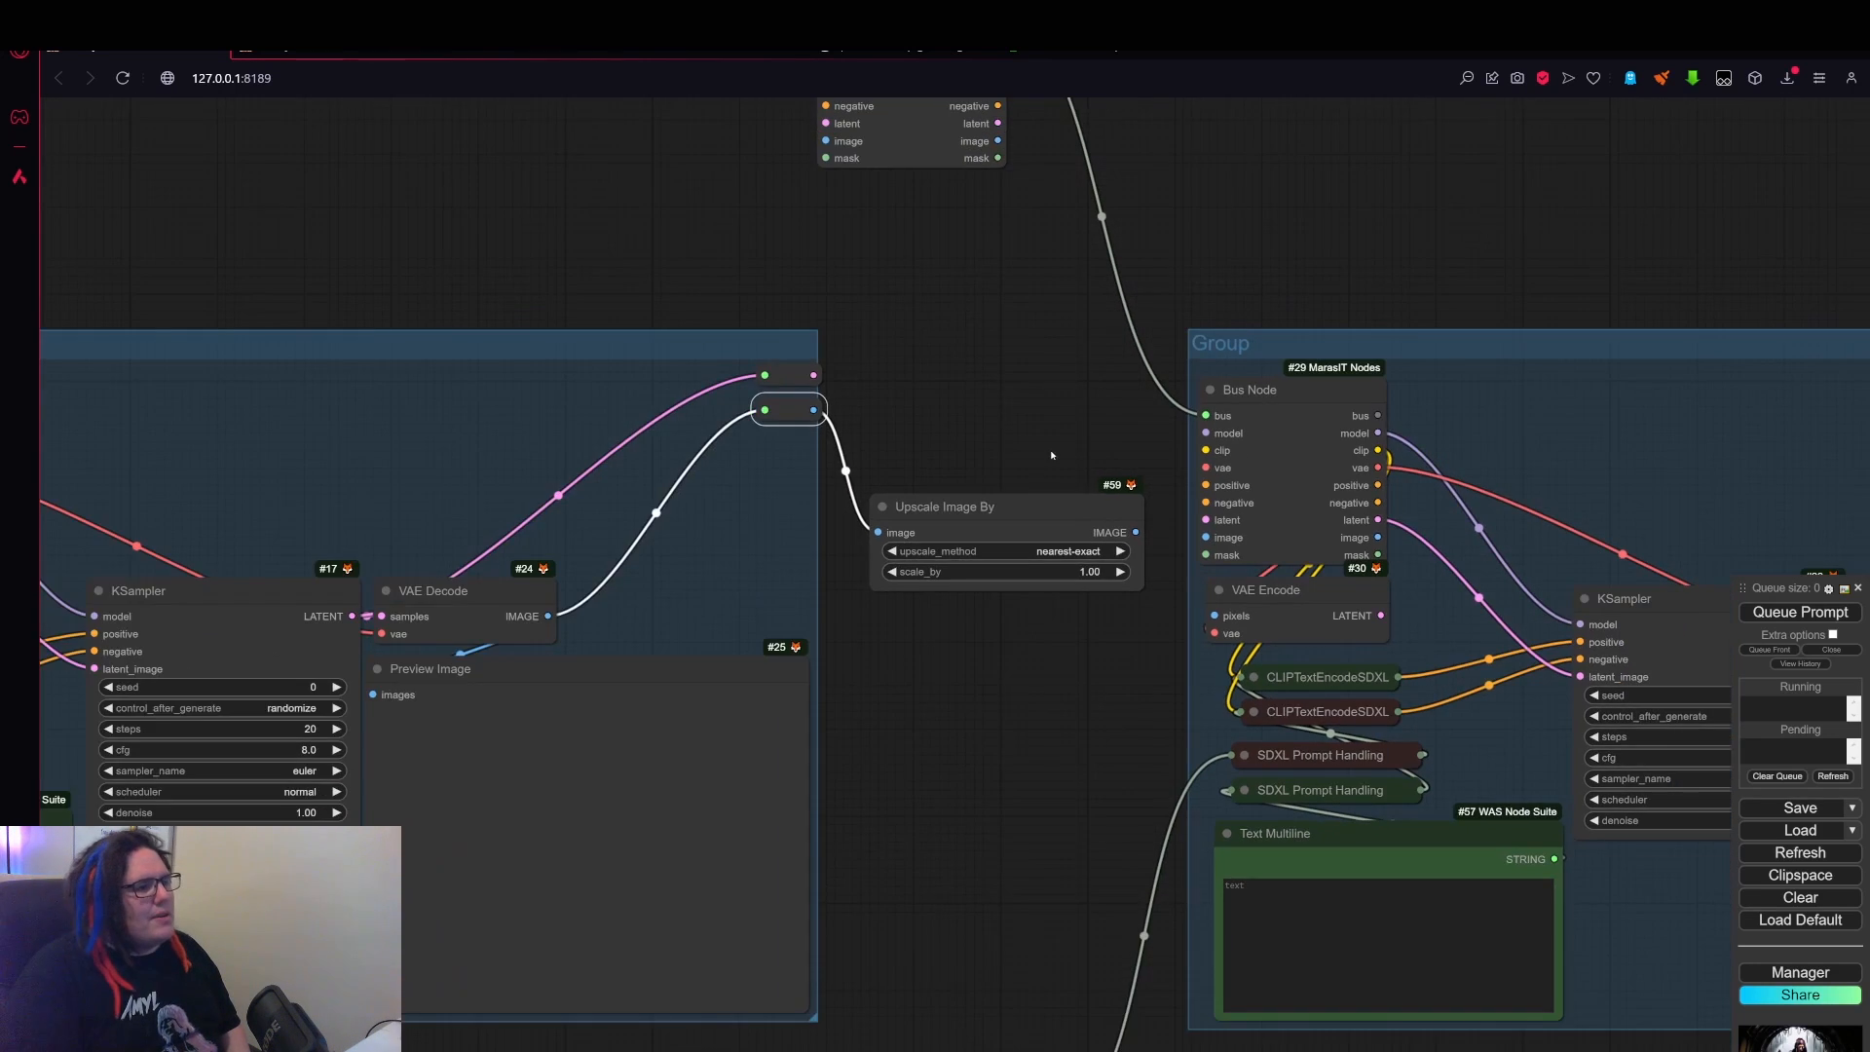
{"action": "left_click", "coordinate": [858, 494]}
{"action": "left_click_drag", "start_coordinate": [858, 494], "coordinate": [841, 438]}
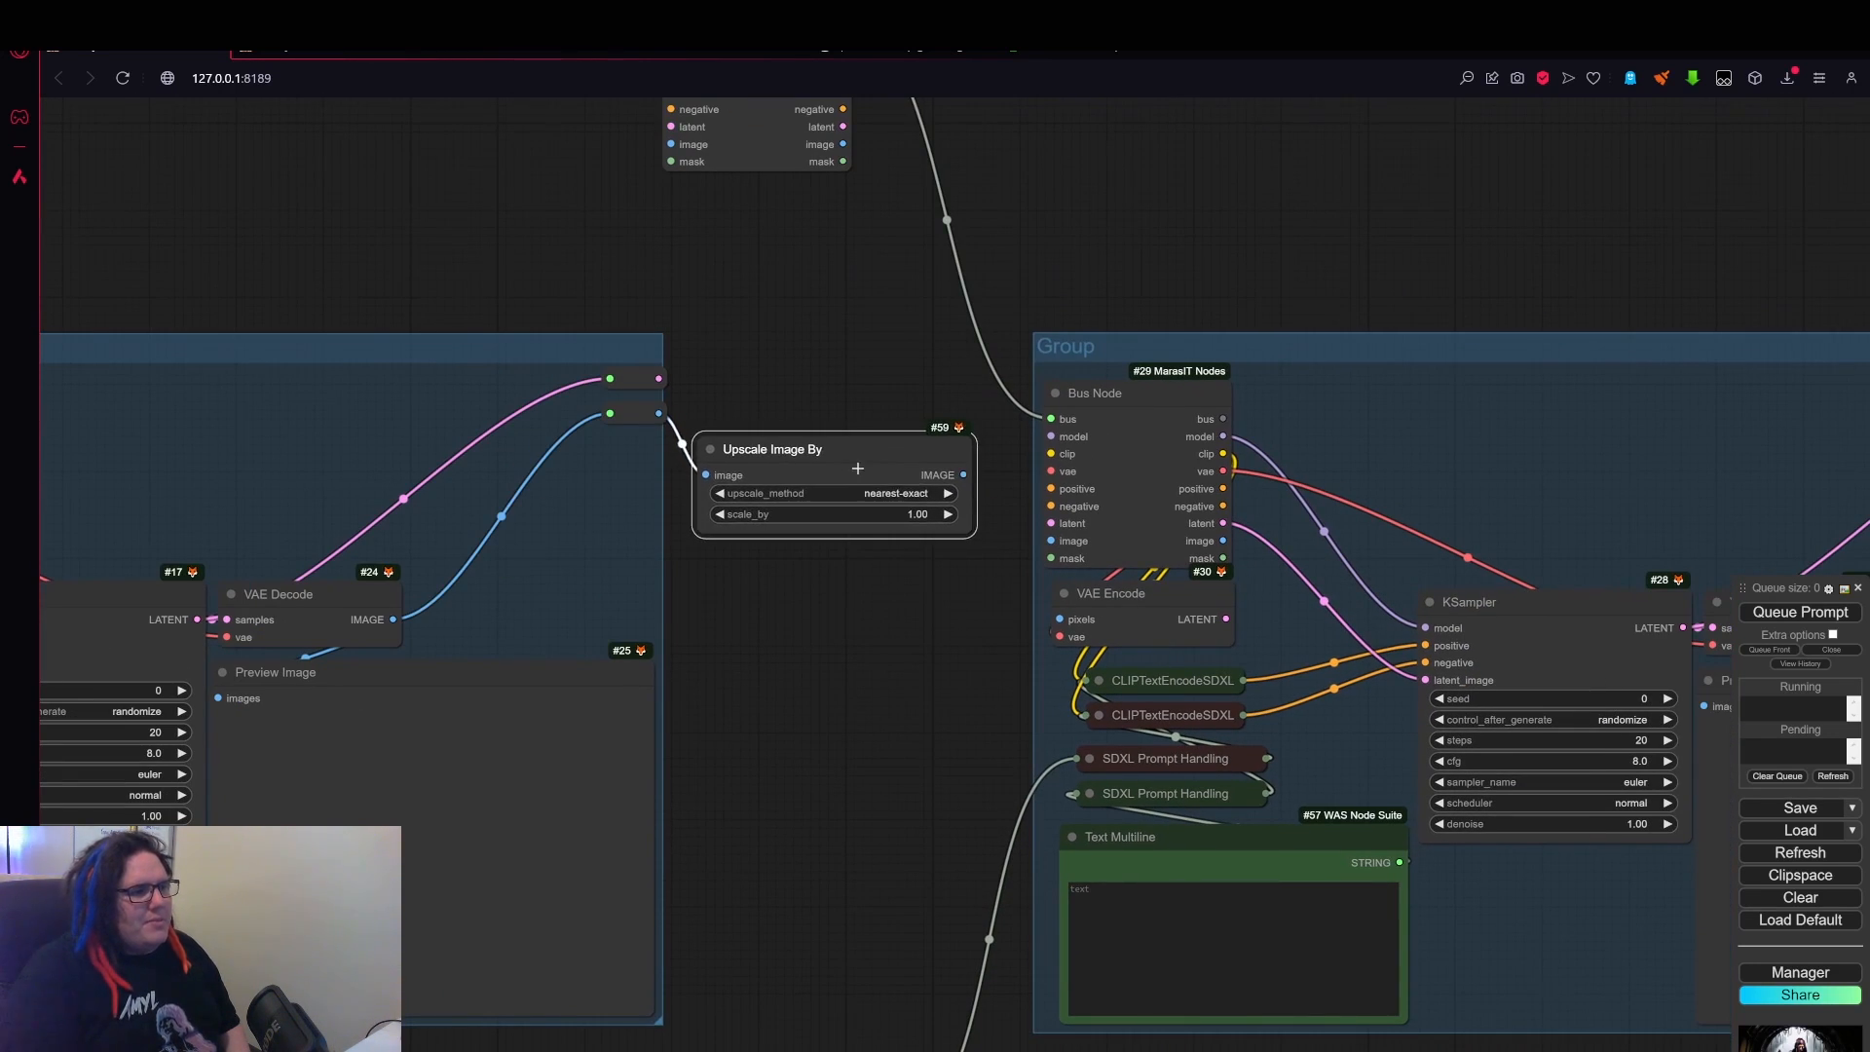
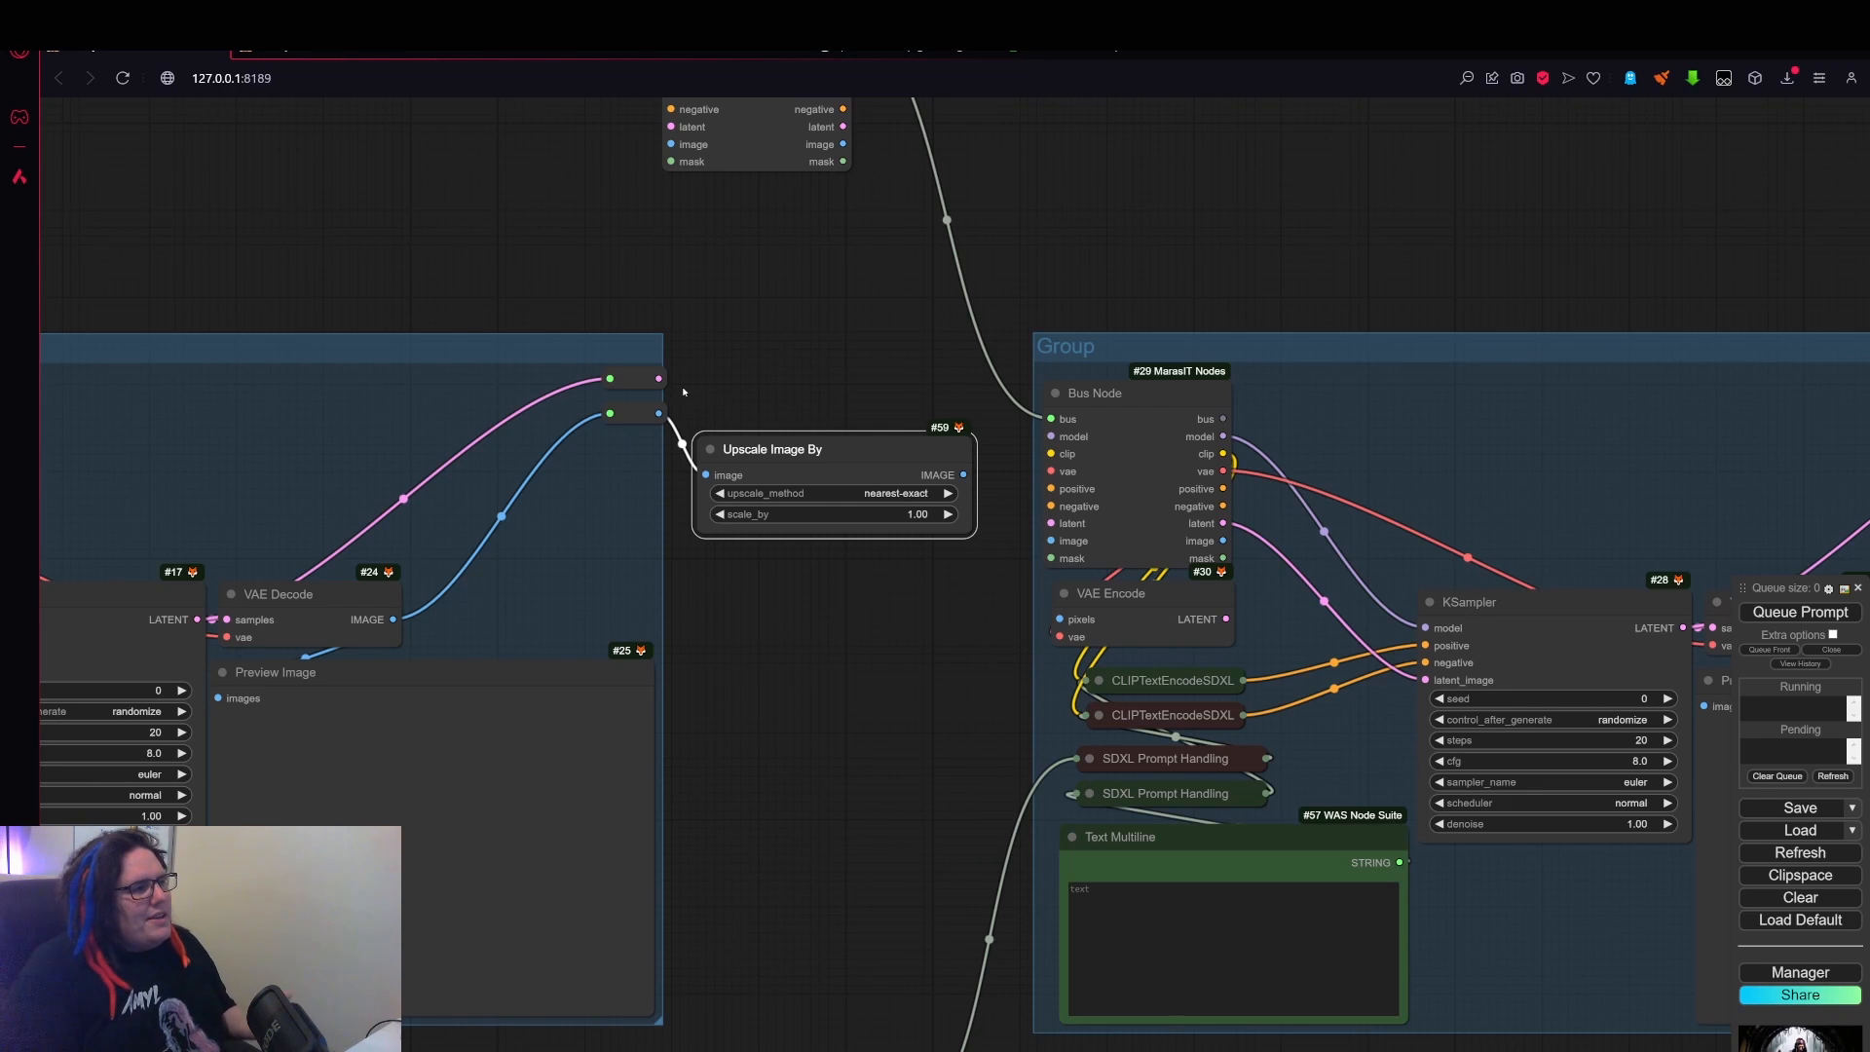
{"action": "left_click_drag", "start_coordinate": [873, 455], "coordinate": [864, 472]}
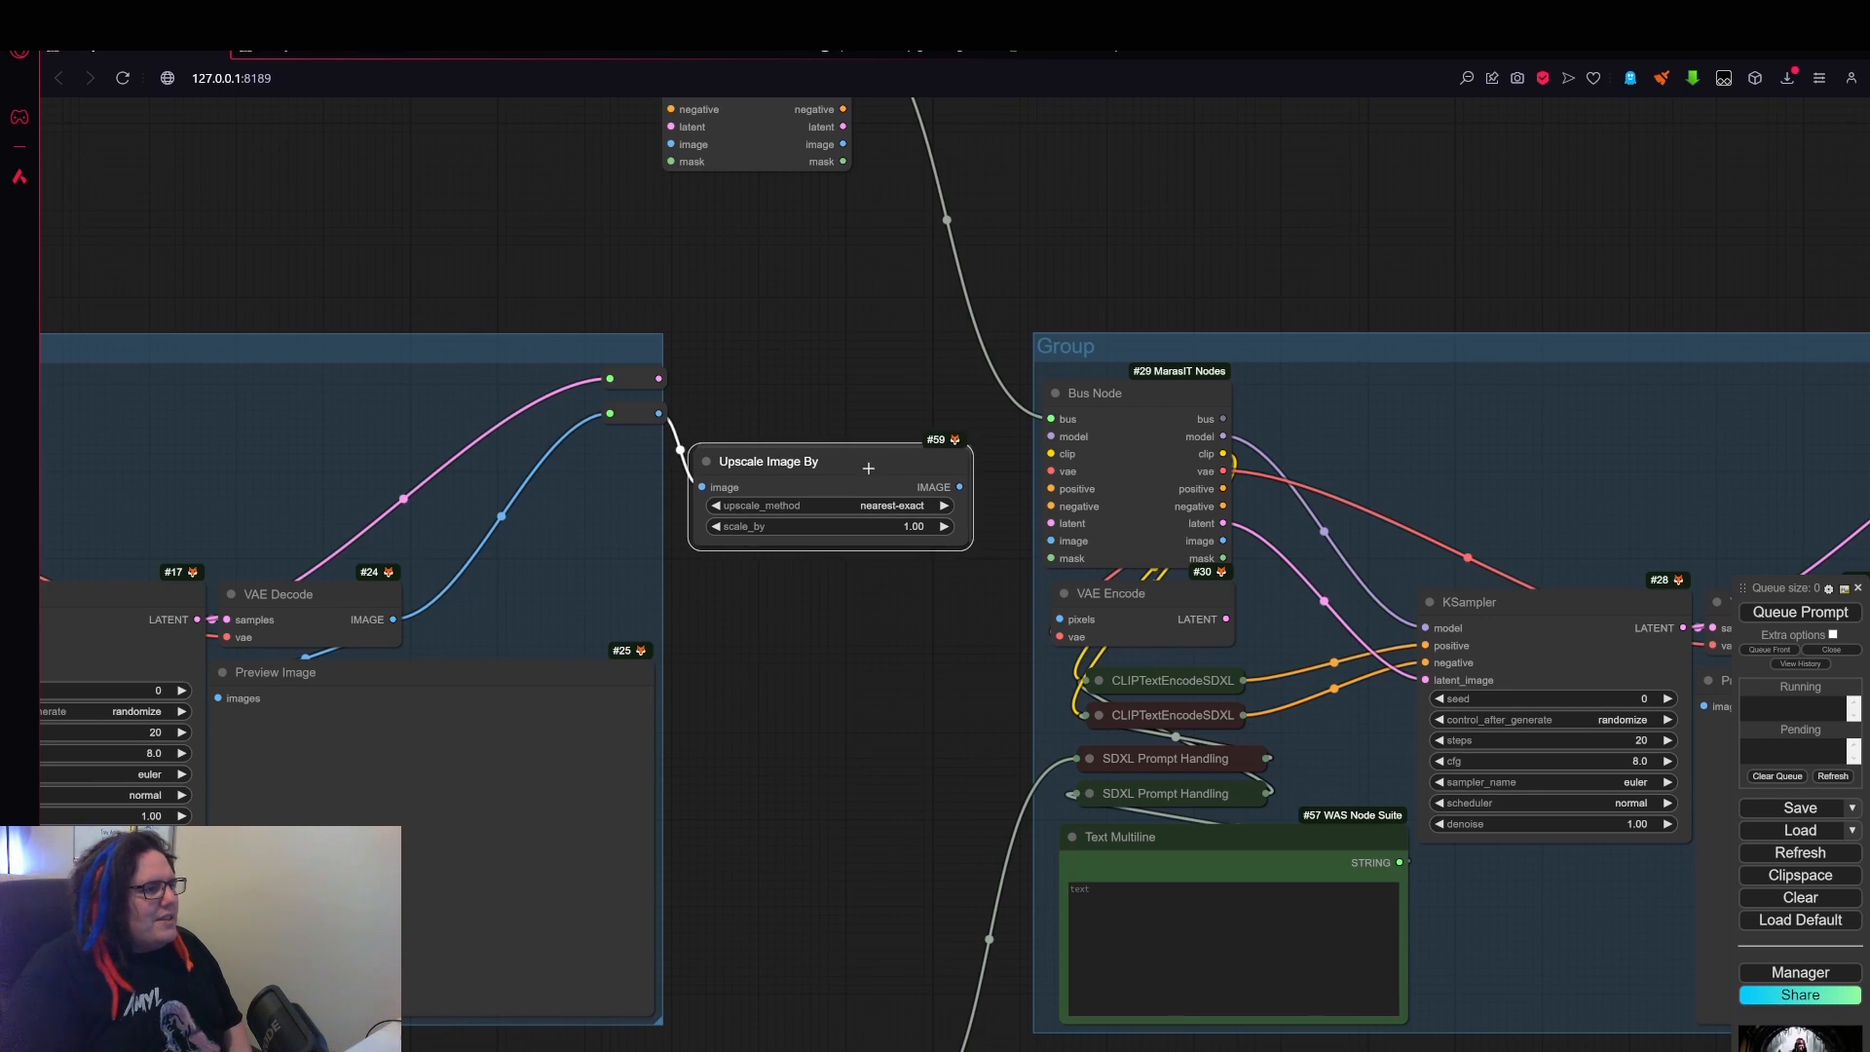
- Set the scale_by value of the Upscale Image By node to 1.25
{"action": "scroll", "coordinate": [999, 487], "scroll_direction": "up", "scroll_amount": 2}
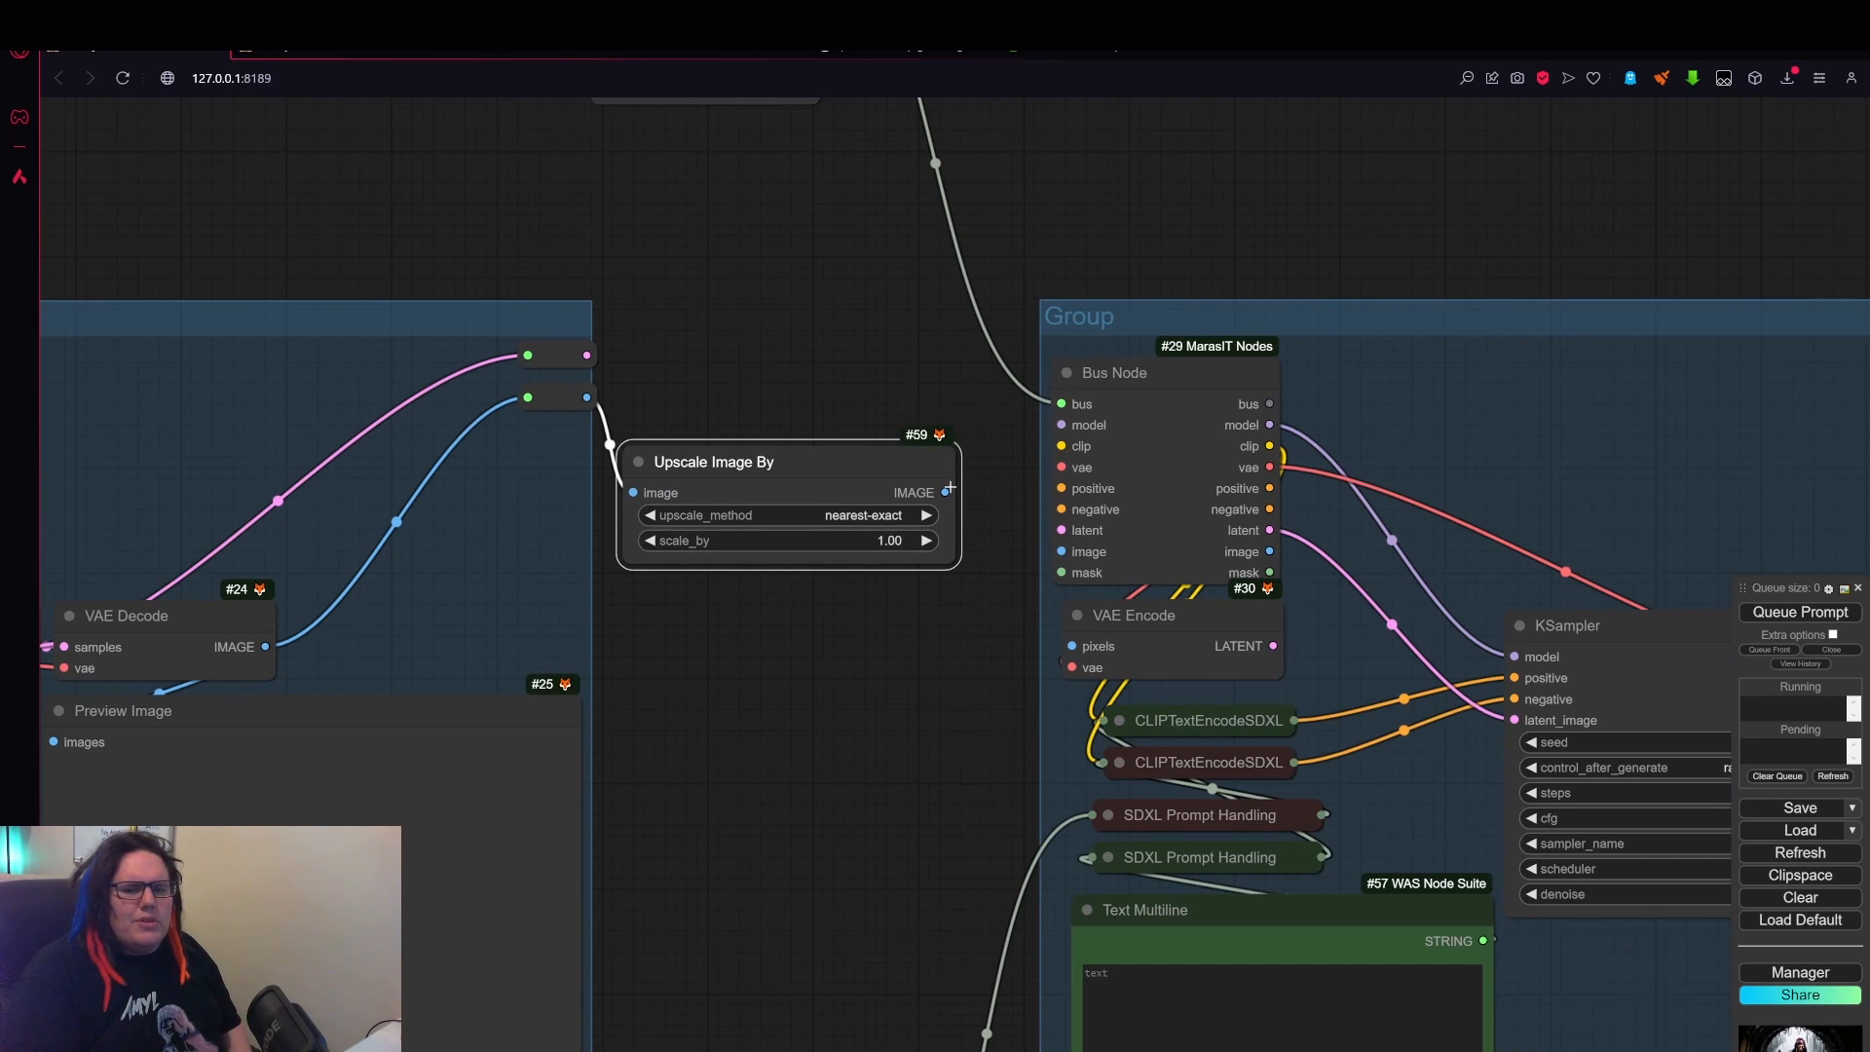
{"action": "scroll", "coordinate": [779, 529], "scroll_direction": "up", "scroll_amount": 3}
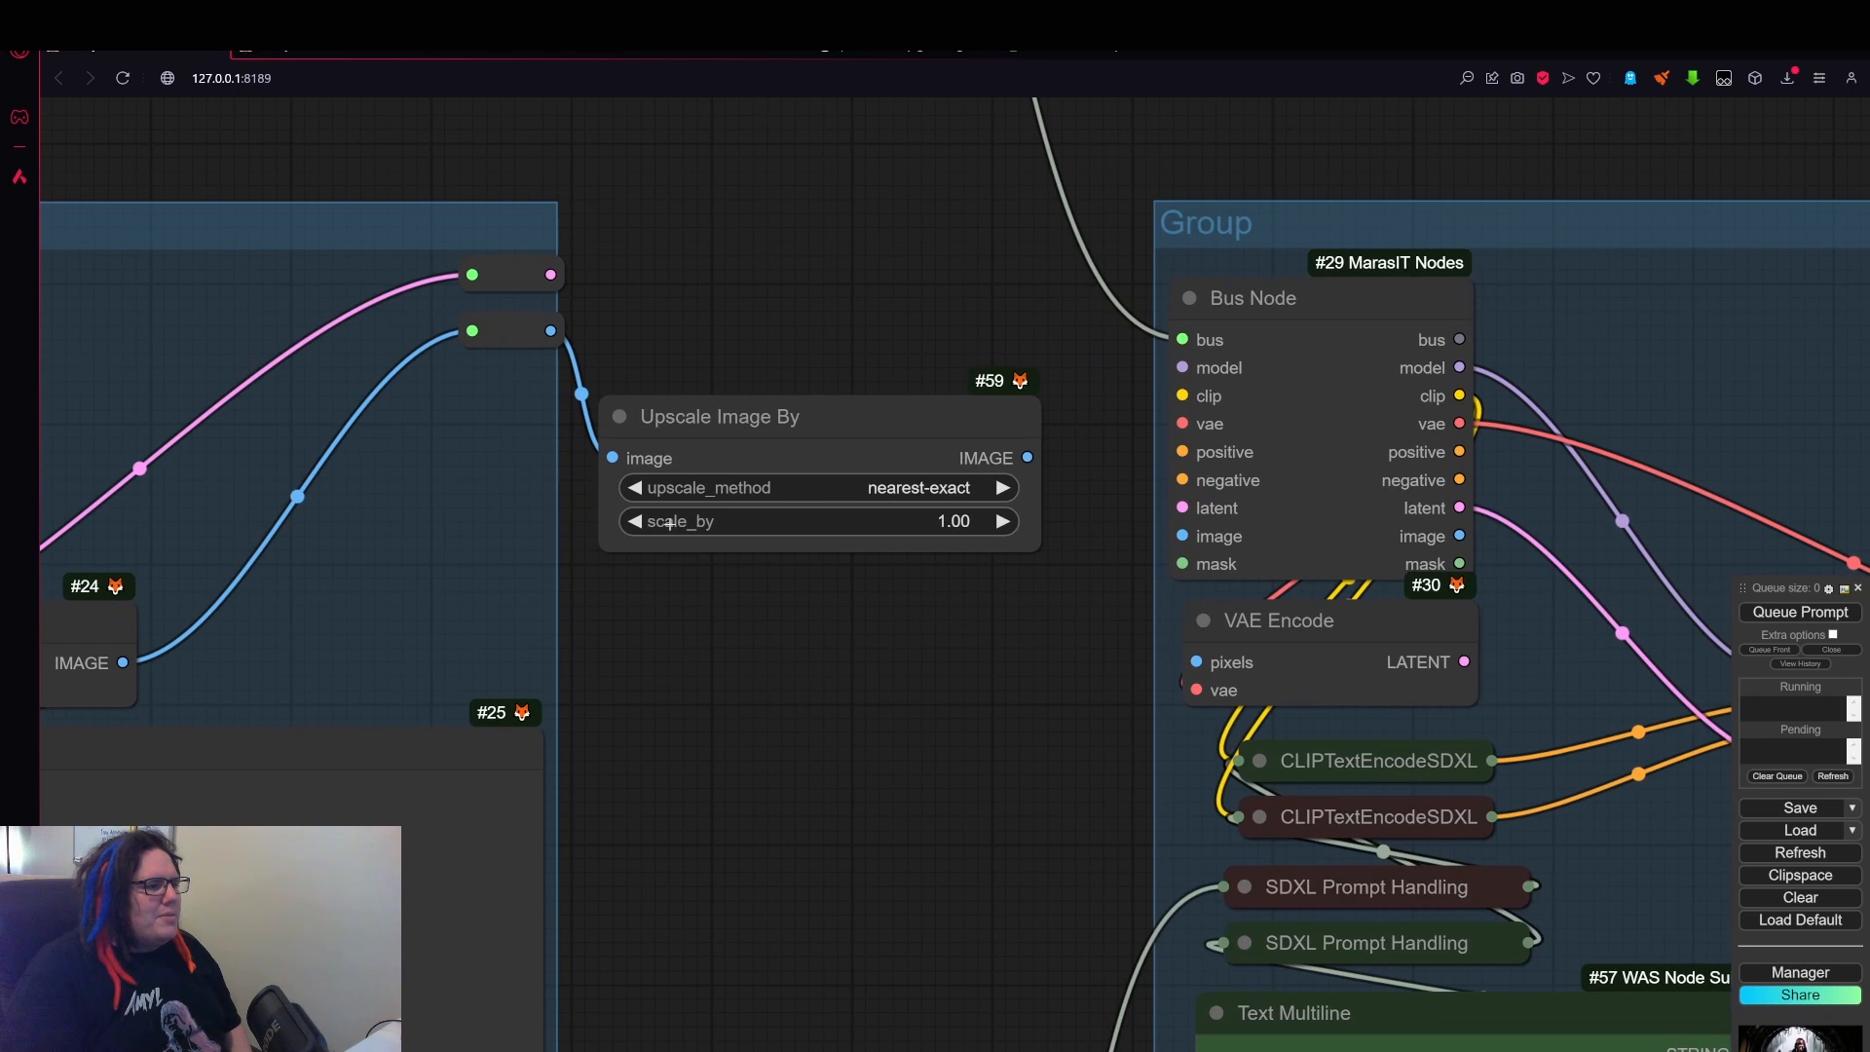
{"action": "left_click_drag", "start_coordinate": [1014, 519], "coordinate": [804, 522]}
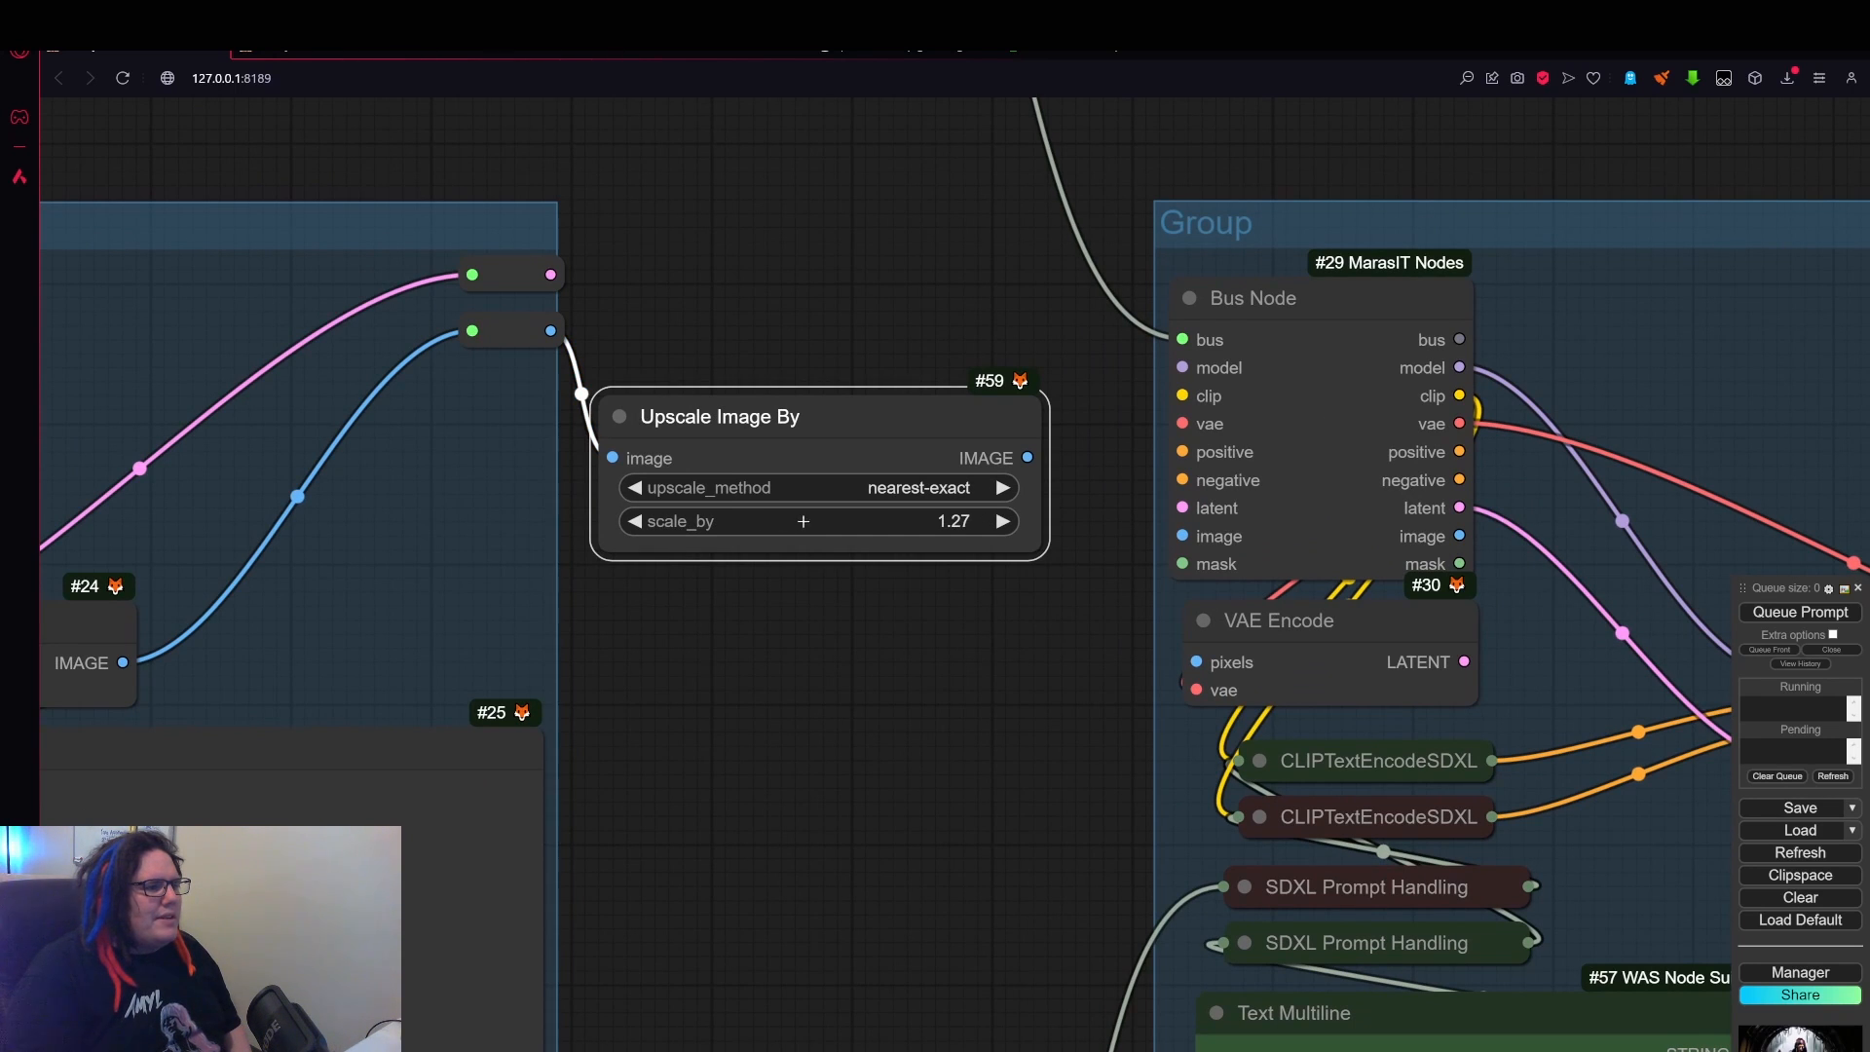
{"action": "left_click", "coordinate": [635, 520]}
{"action": "left_click", "coordinate": [635, 520]}
{"action": "left_click", "coordinate": [634, 520]}
{"action": "left_click", "coordinate": [1002, 522]}
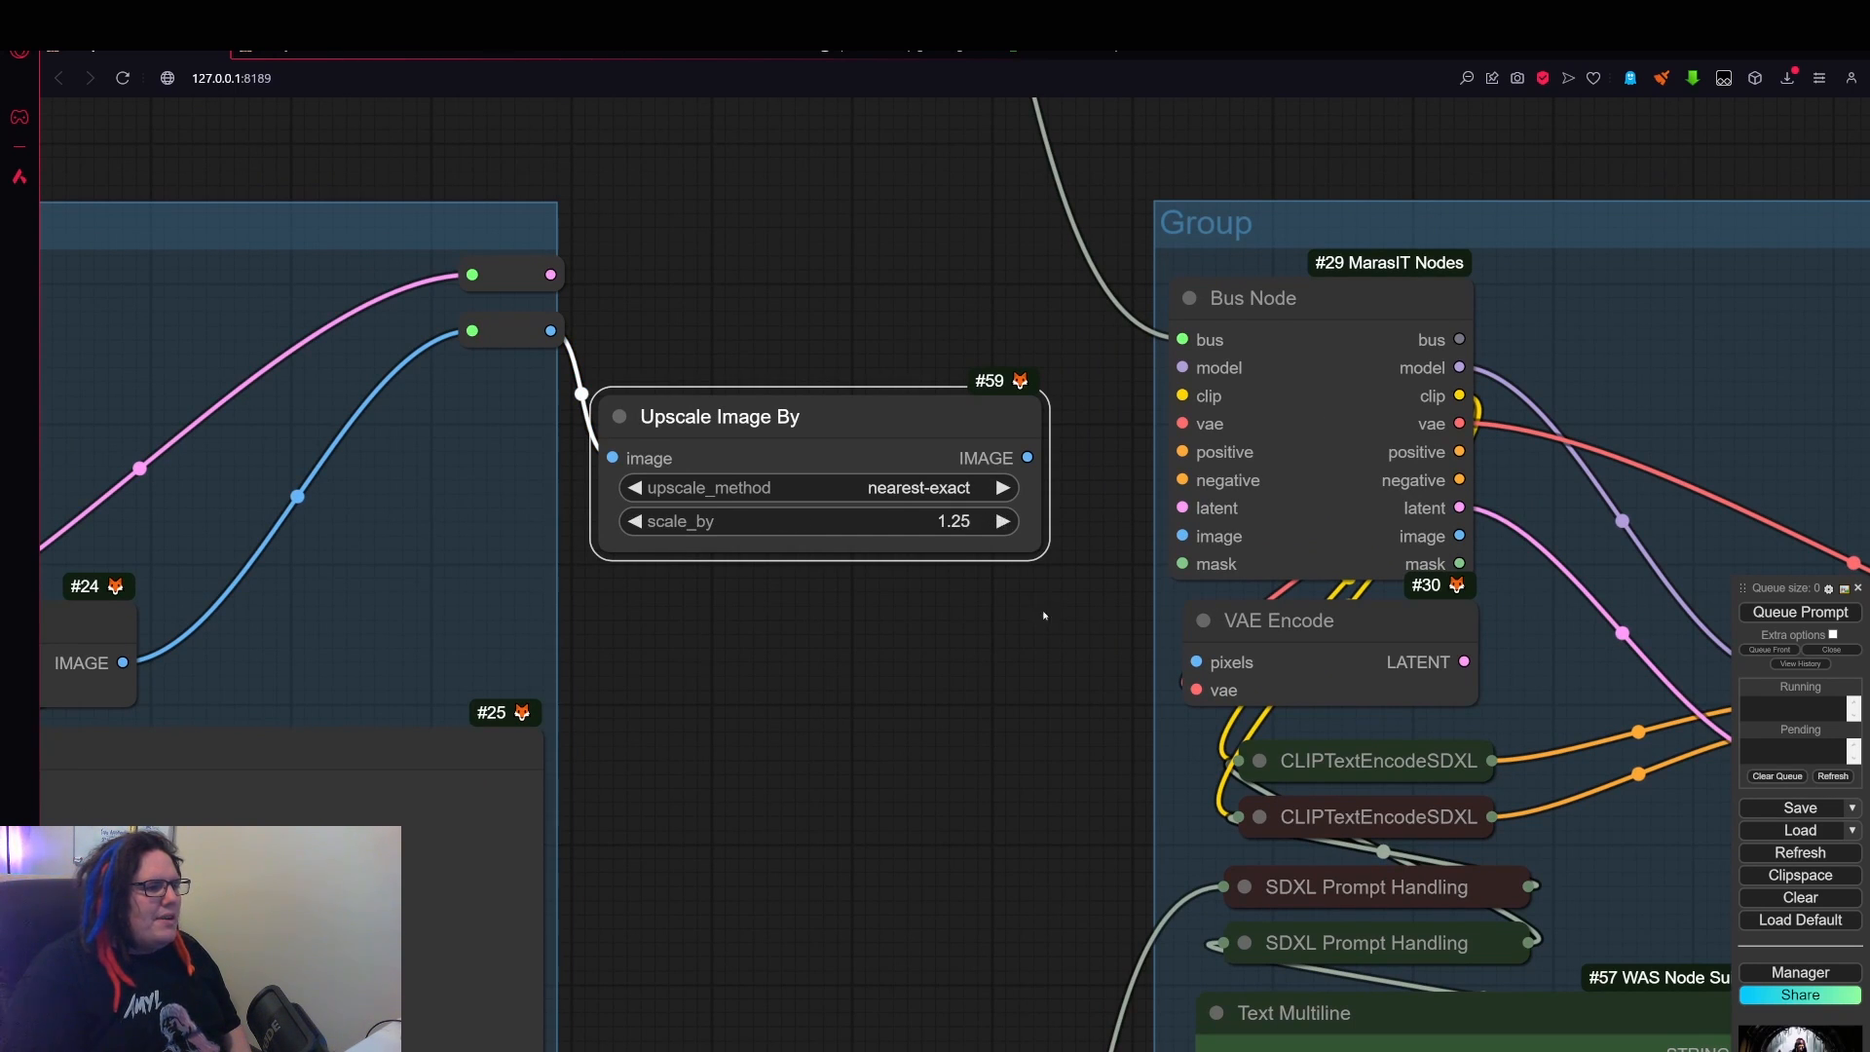
- Connect the upscaled image to the second group's VAE Encode pixels and its LATENT output to that group's KSampler latent_image
{"action": "scroll", "coordinate": [1043, 616], "scroll_direction": "down", "scroll_amount": 3}
{"action": "left_click_drag", "start_coordinate": [1020, 492], "coordinate": [1158, 647]}
{"action": "left_click_drag", "start_coordinate": [888, 656], "coordinate": [750, 633]}
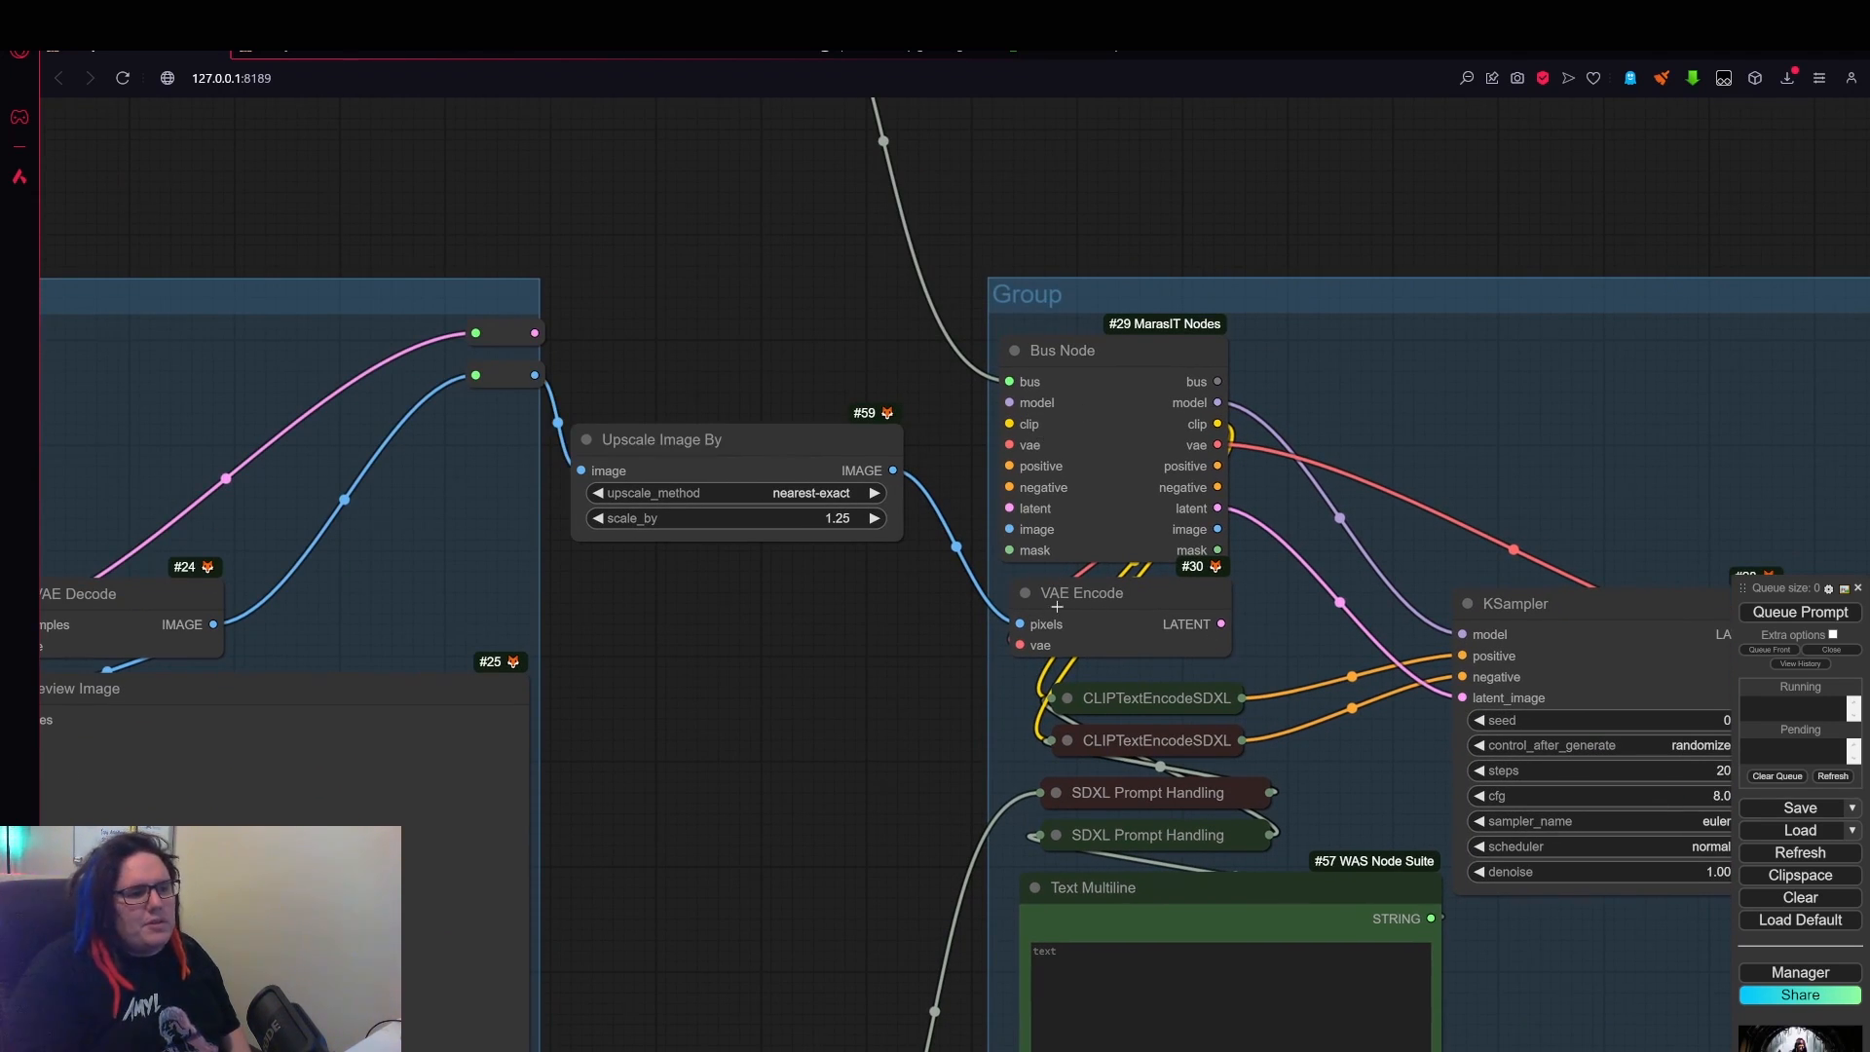
{"action": "left_click_drag", "start_coordinate": [1221, 625], "coordinate": [1462, 697]}
- Duplicate the Upscale Image By node between the second and third groups and feed it from the second group's image reroute
{"action": "scroll", "coordinate": [1309, 630], "scroll_direction": "down", "scroll_amount": 6}
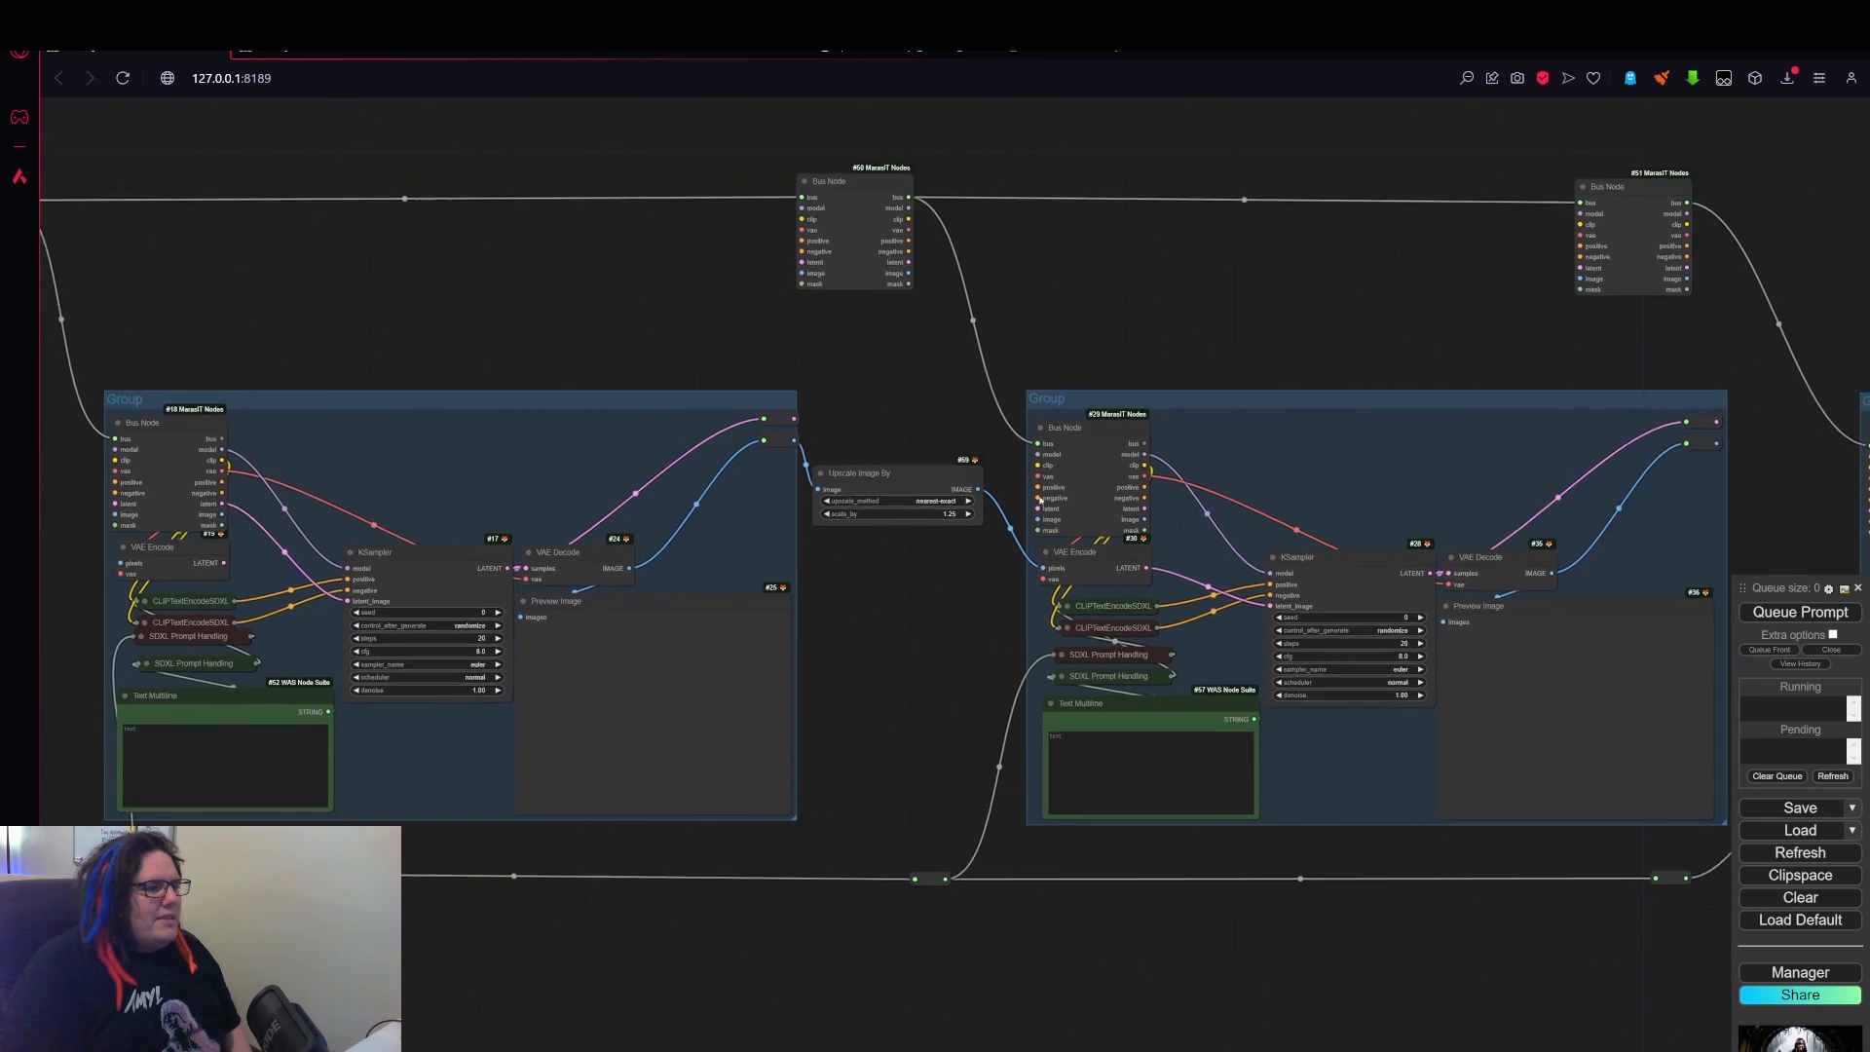
{"action": "scroll", "coordinate": [865, 681], "scroll_direction": "down", "scroll_amount": 2}
{"action": "left_click_drag", "start_coordinate": [854, 666], "coordinate": [400, 619]}
{"action": "left_click_drag", "start_coordinate": [413, 448], "coordinate": [1171, 456]}
{"action": "left_click_drag", "start_coordinate": [1428, 392], "coordinate": [1498, 390]}
{"action": "left_click_drag", "start_coordinate": [1272, 455], "coordinate": [1209, 452]}
{"action": "scroll", "coordinate": [1179, 437], "scroll_direction": "up", "scroll_amount": 4}
{"action": "left_click_drag", "start_coordinate": [1082, 422], "coordinate": [1120, 484]}
{"action": "left_click_drag", "start_coordinate": [1148, 602], "coordinate": [978, 589]}
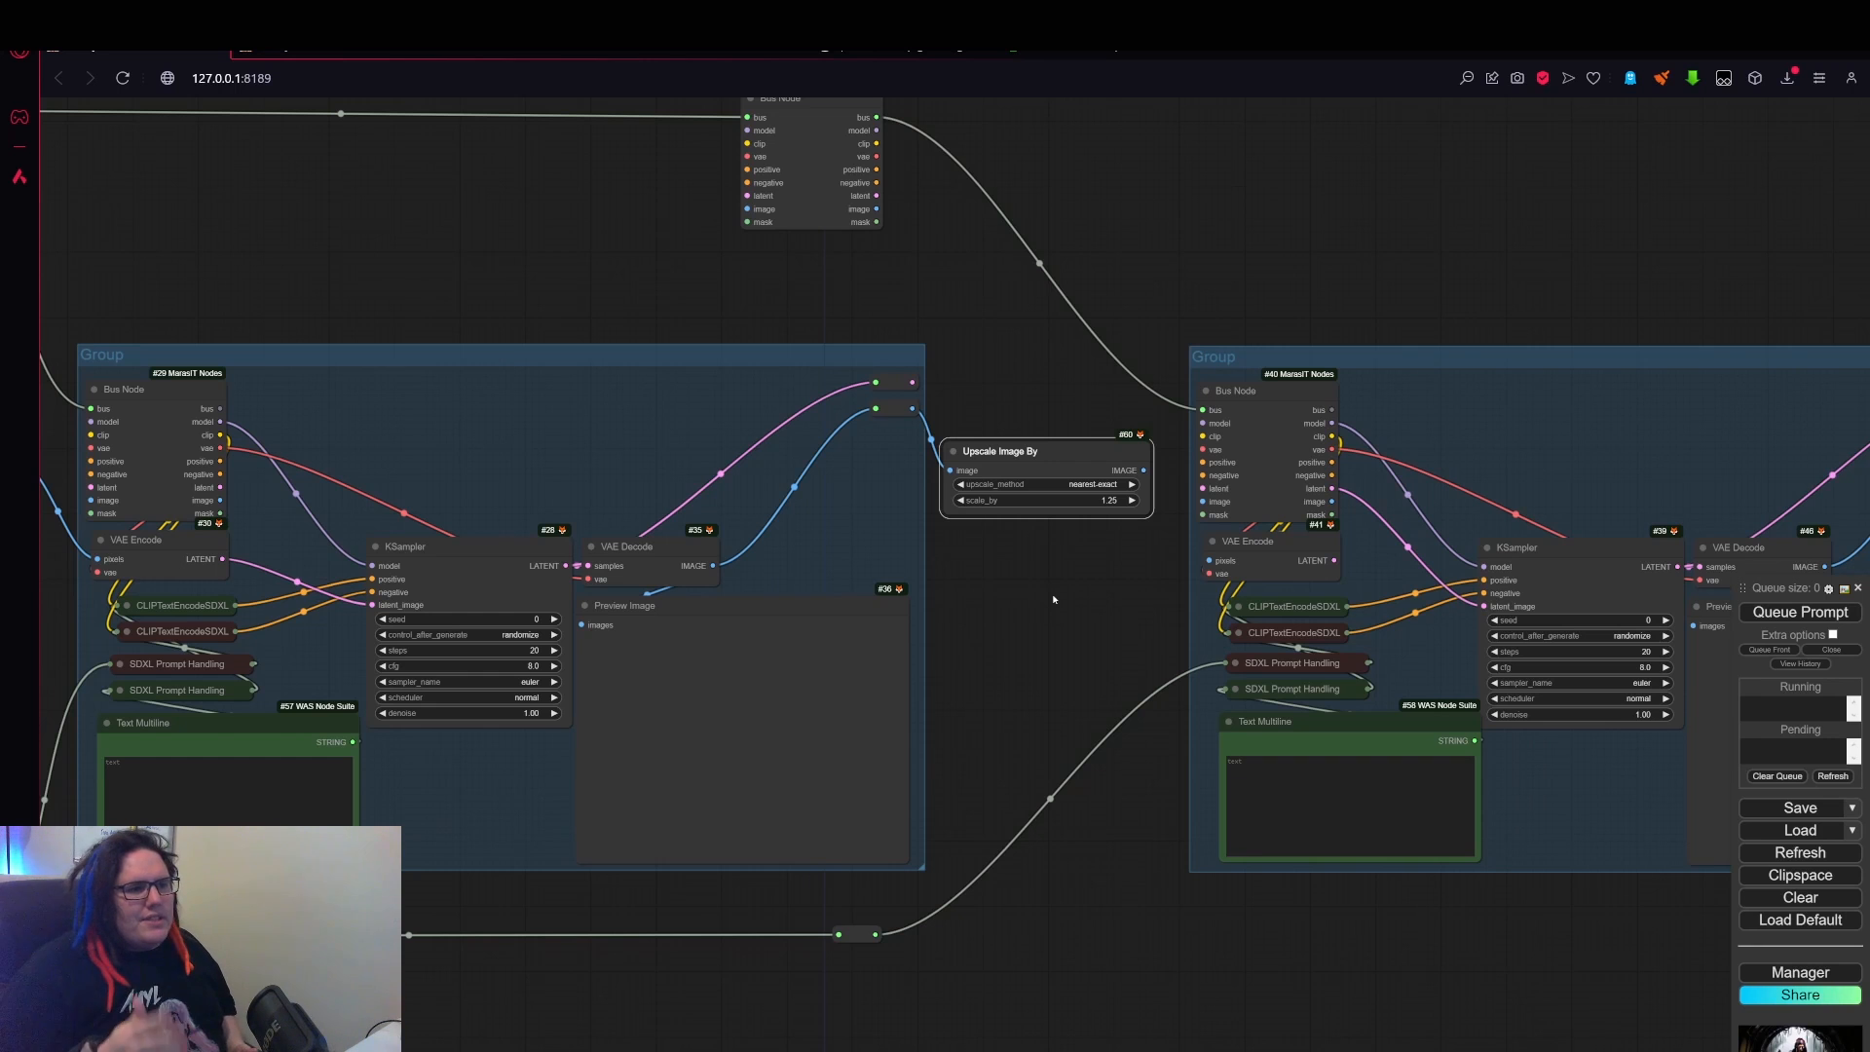
{"action": "scroll", "coordinate": [1126, 571], "scroll_direction": "up", "scroll_amount": 3}
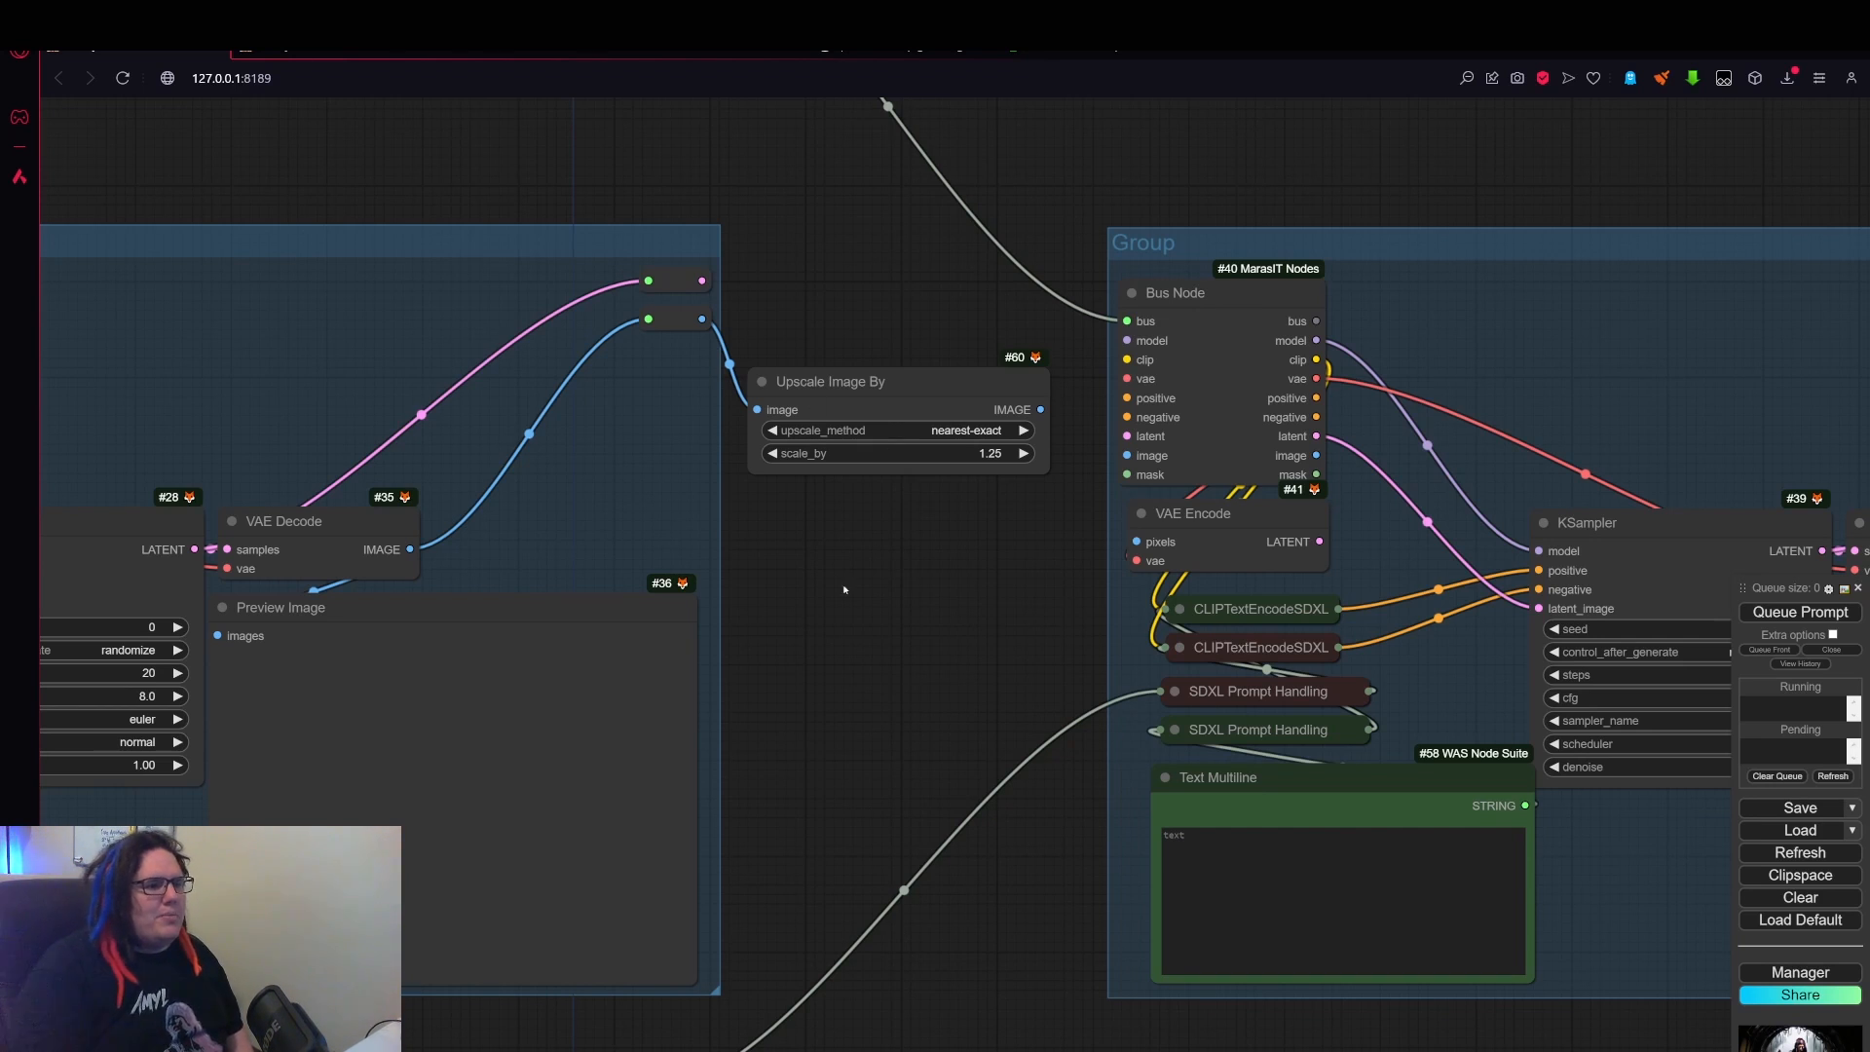
{"action": "scroll", "coordinate": [1017, 694], "scroll_direction": "down", "scroll_amount": 3}
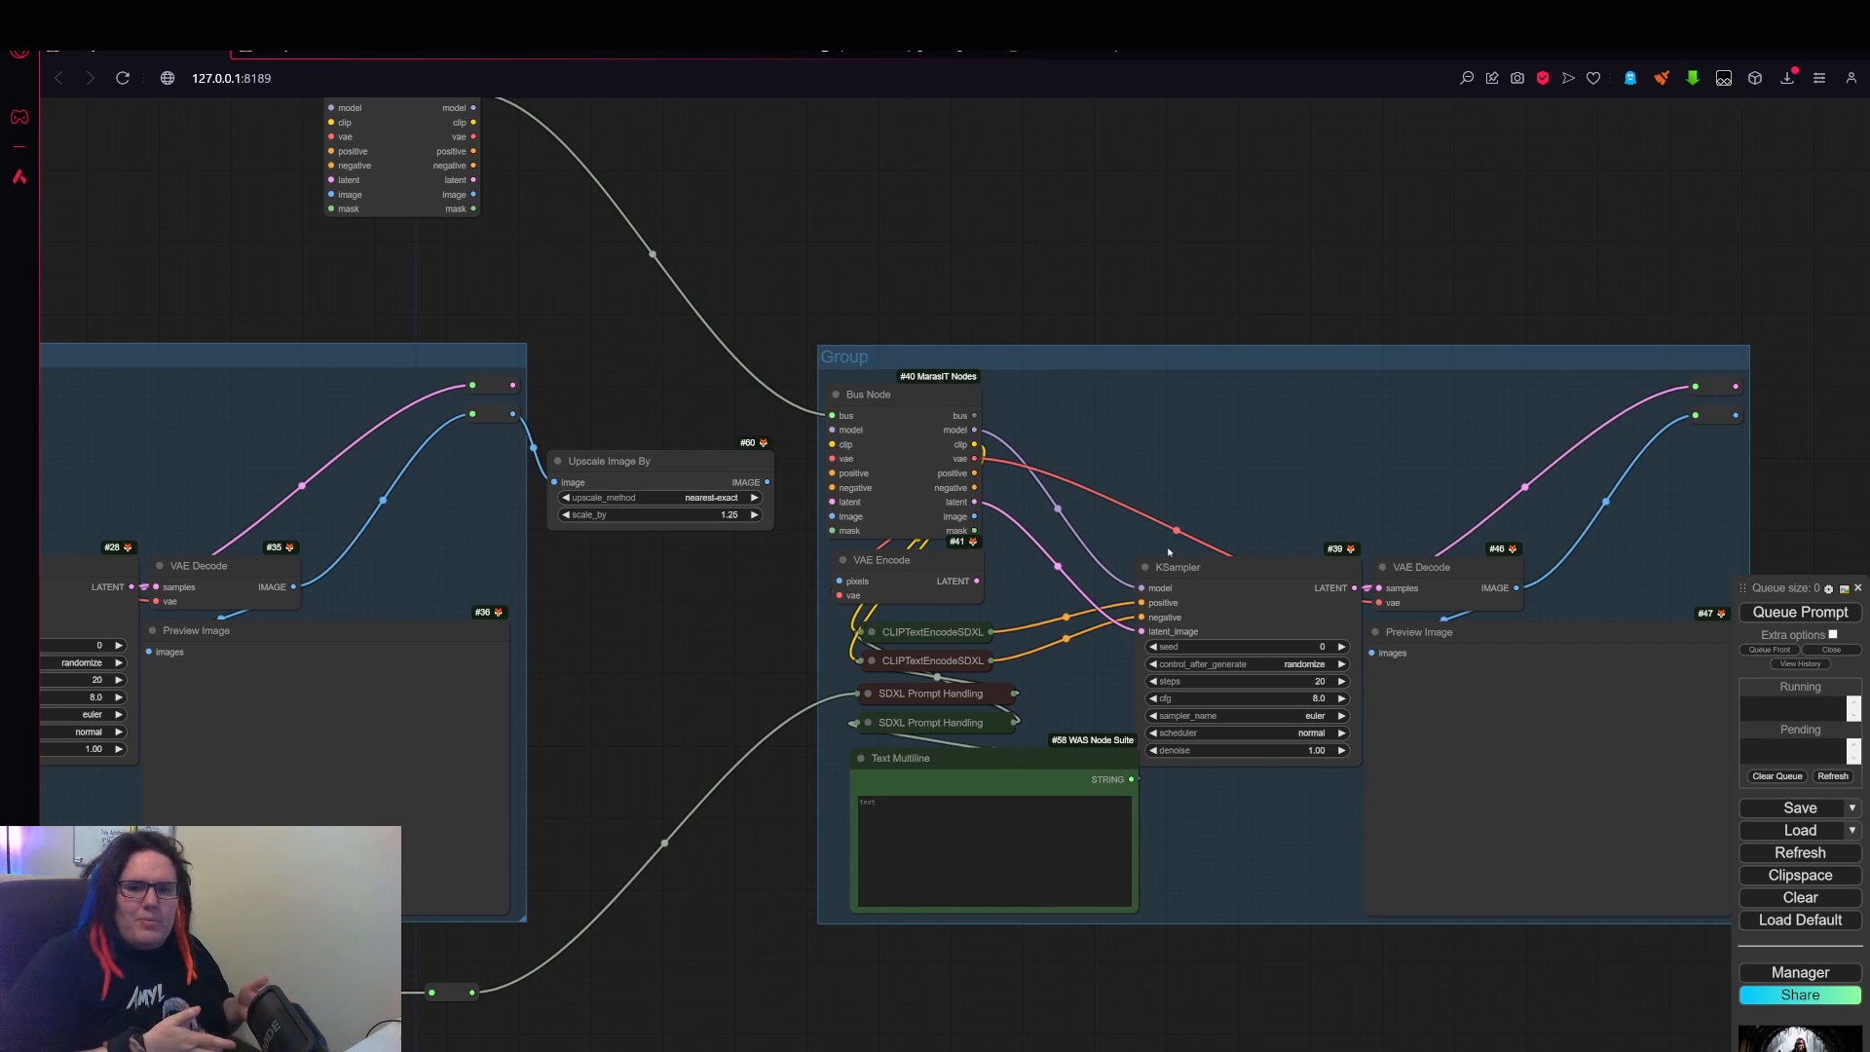
{"action": "left_click_drag", "start_coordinate": [698, 685], "coordinate": [1010, 592]}
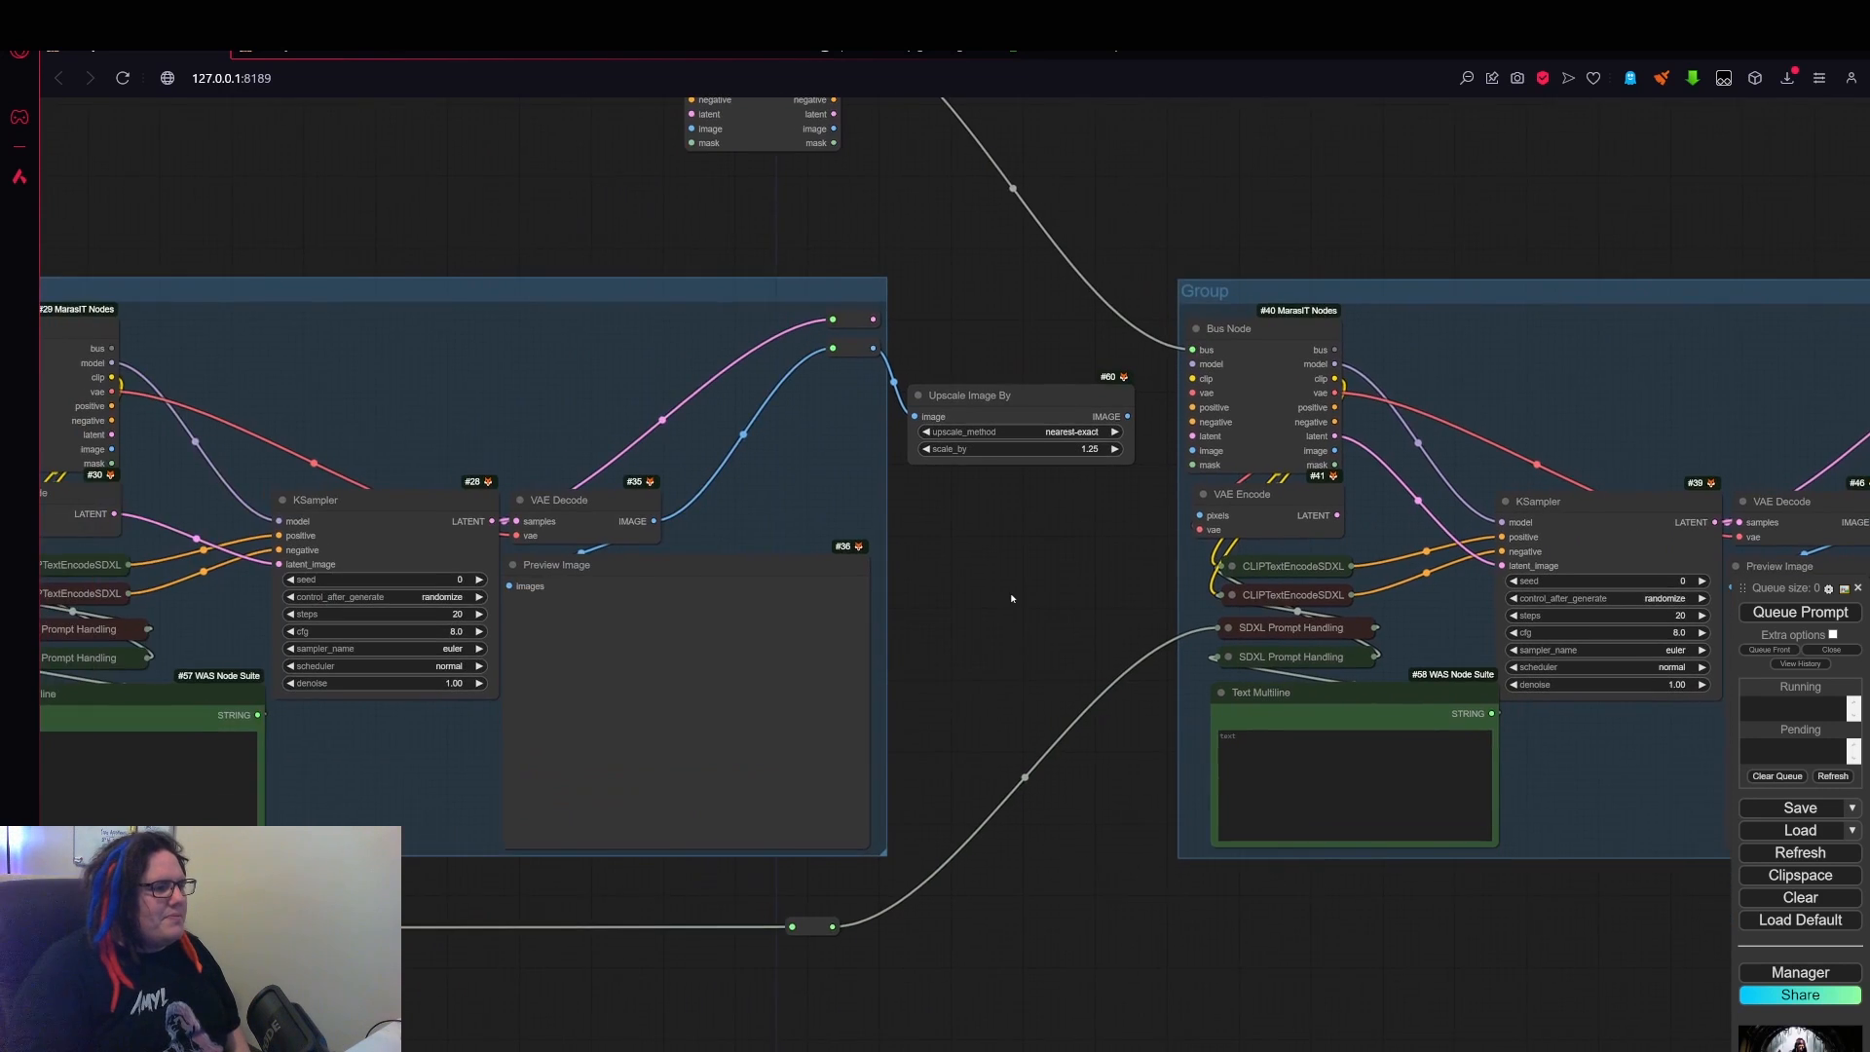
{"action": "scroll", "coordinate": [1020, 525], "scroll_direction": "up", "scroll_amount": 2}
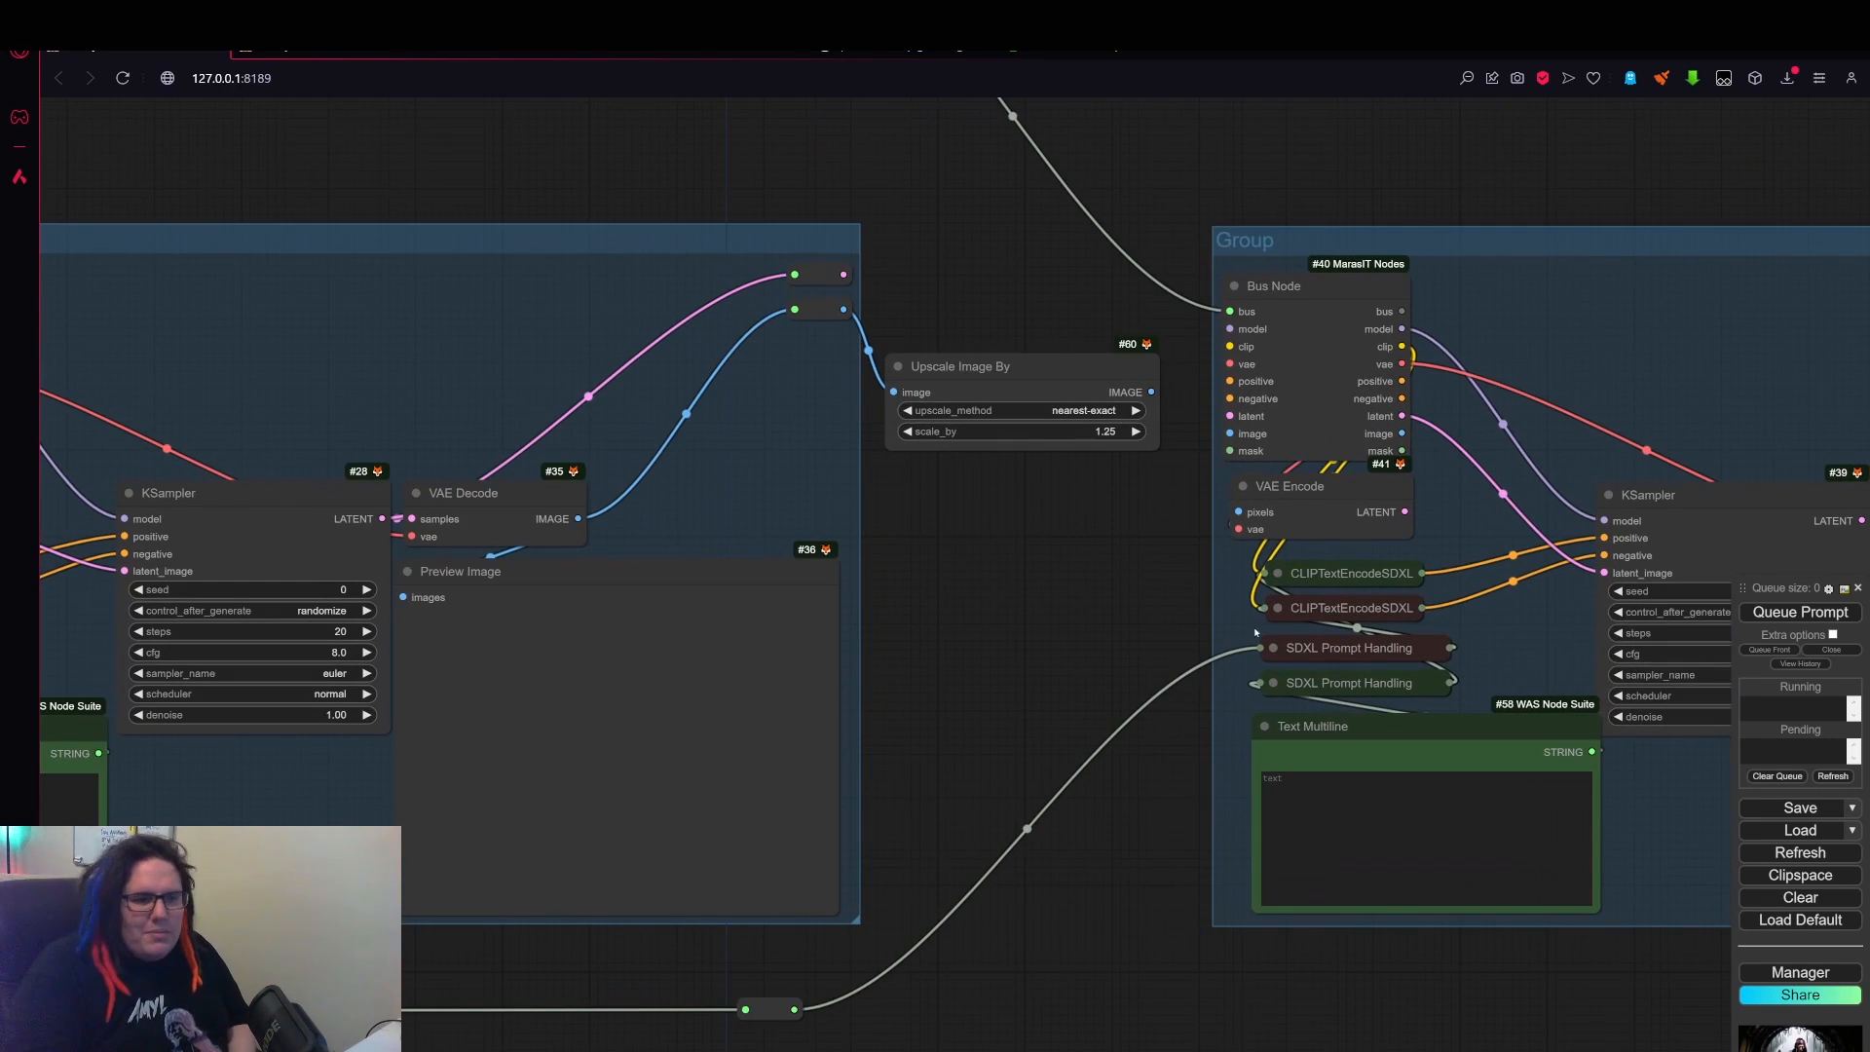
{"action": "scroll", "coordinate": [1061, 603], "scroll_direction": "down", "scroll_amount": 8}
{"action": "scroll", "coordinate": [1230, 600], "scroll_direction": "up", "scroll_amount": 6}
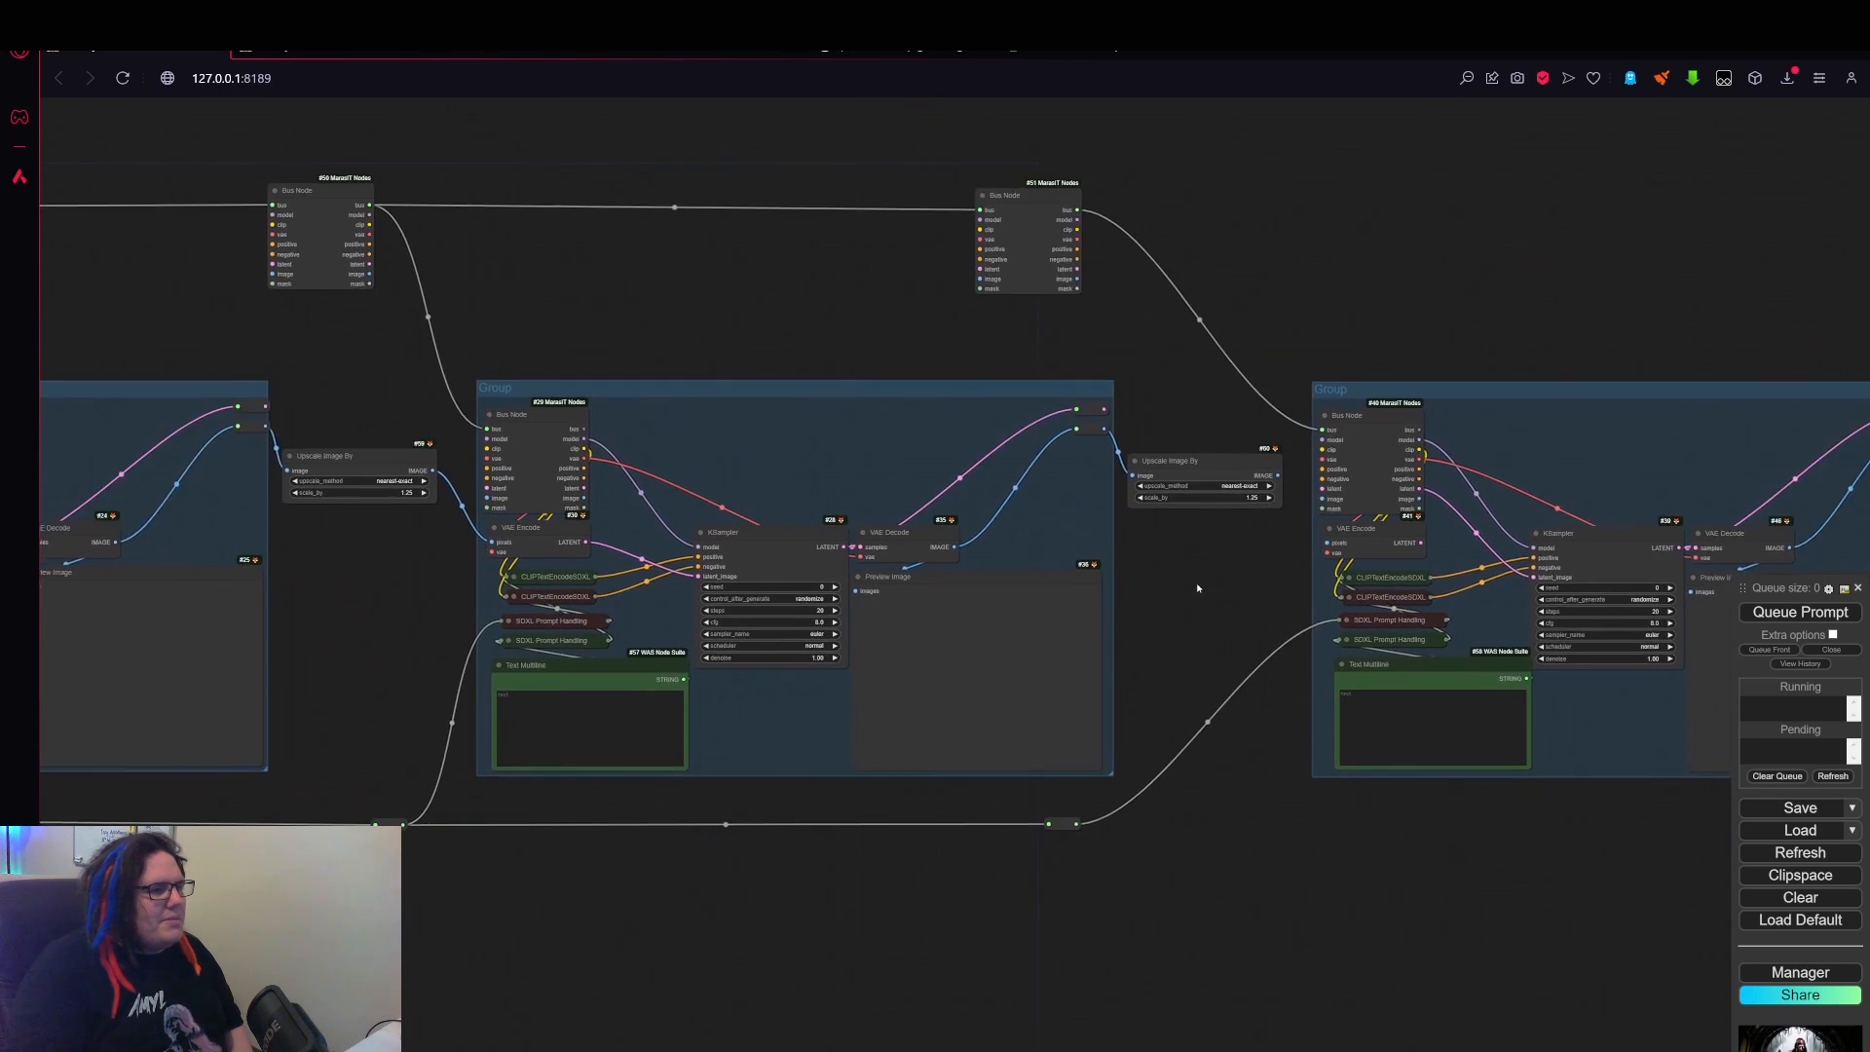
- Add an Image Levels Adjustment node below the second Upscale Image By node and connect the upscaled image to its input
{"action": "left_click_drag", "start_coordinate": [1206, 528], "coordinate": [1083, 515]}
{"action": "scroll", "coordinate": [1169, 422], "scroll_direction": "up", "scroll_amount": 3}
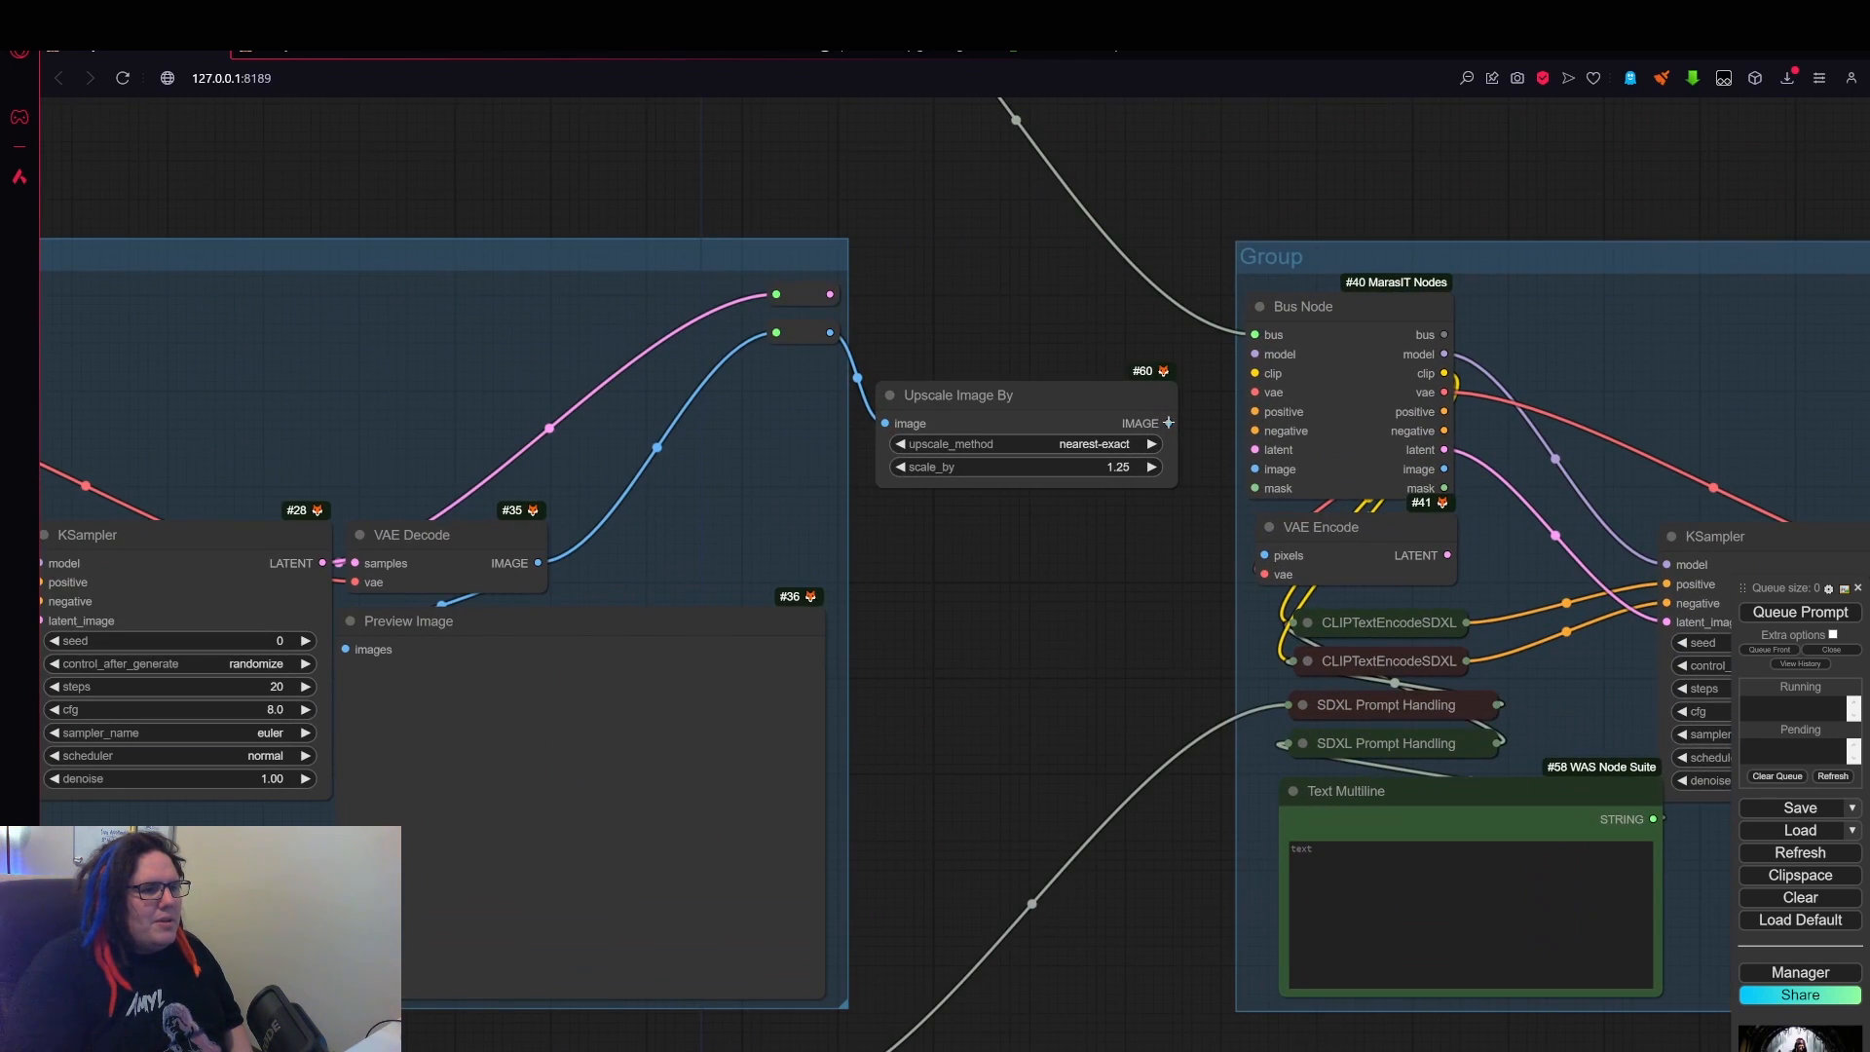
{"action": "double_click", "coordinate": [984, 550]}
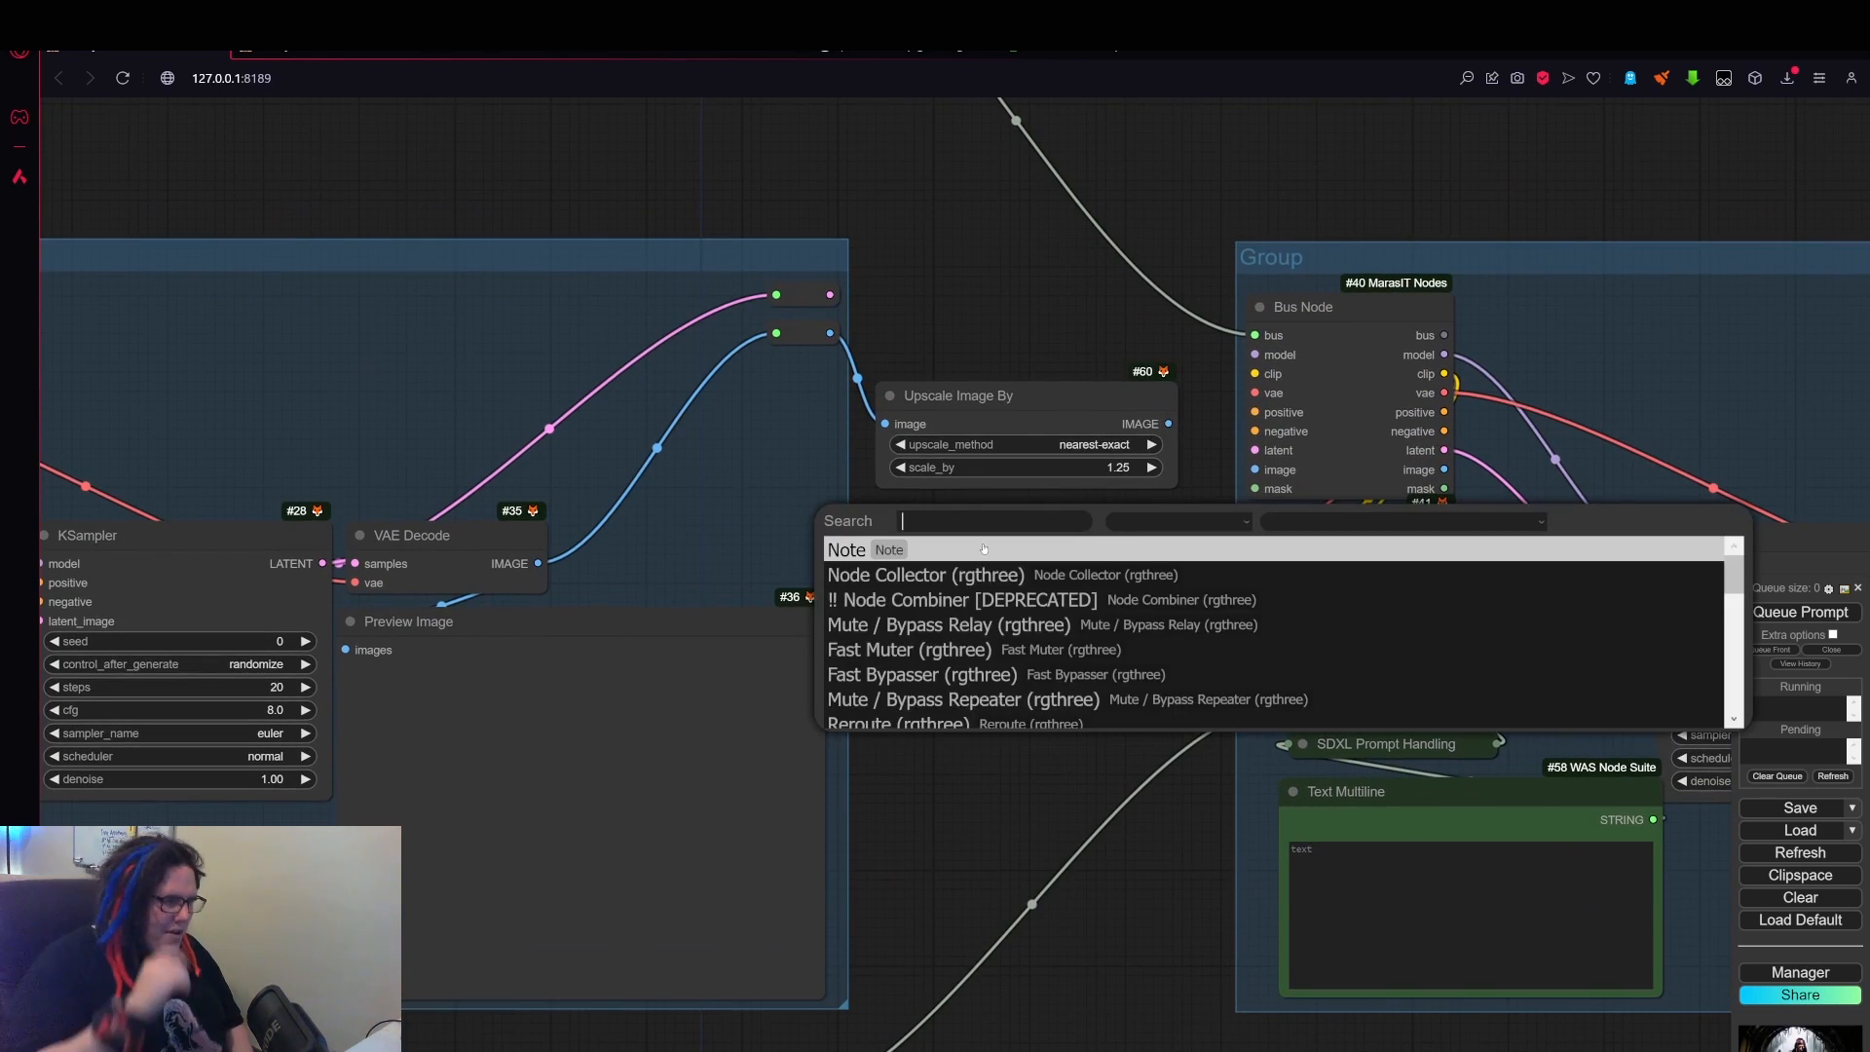
{"action": "type", "text": "lev"}
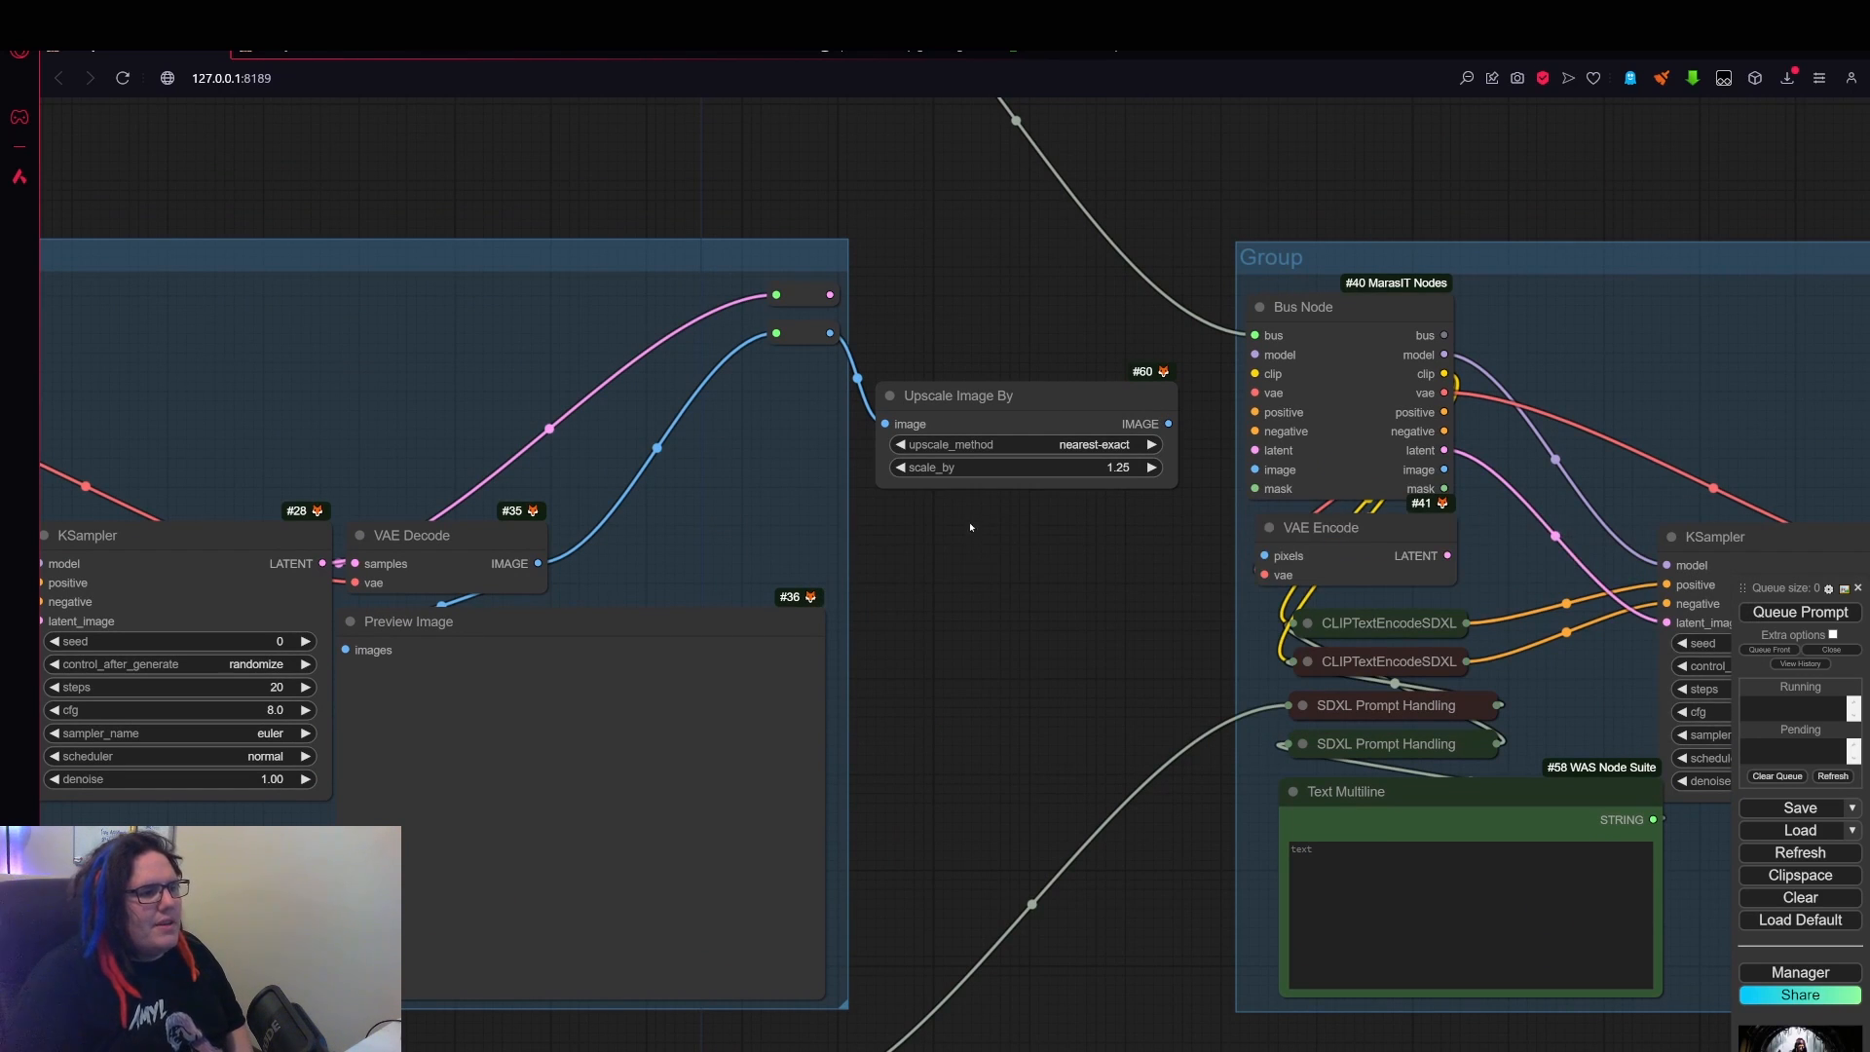
{"action": "double_click", "coordinate": [935, 522]}
{"action": "type", "text": "lev"}
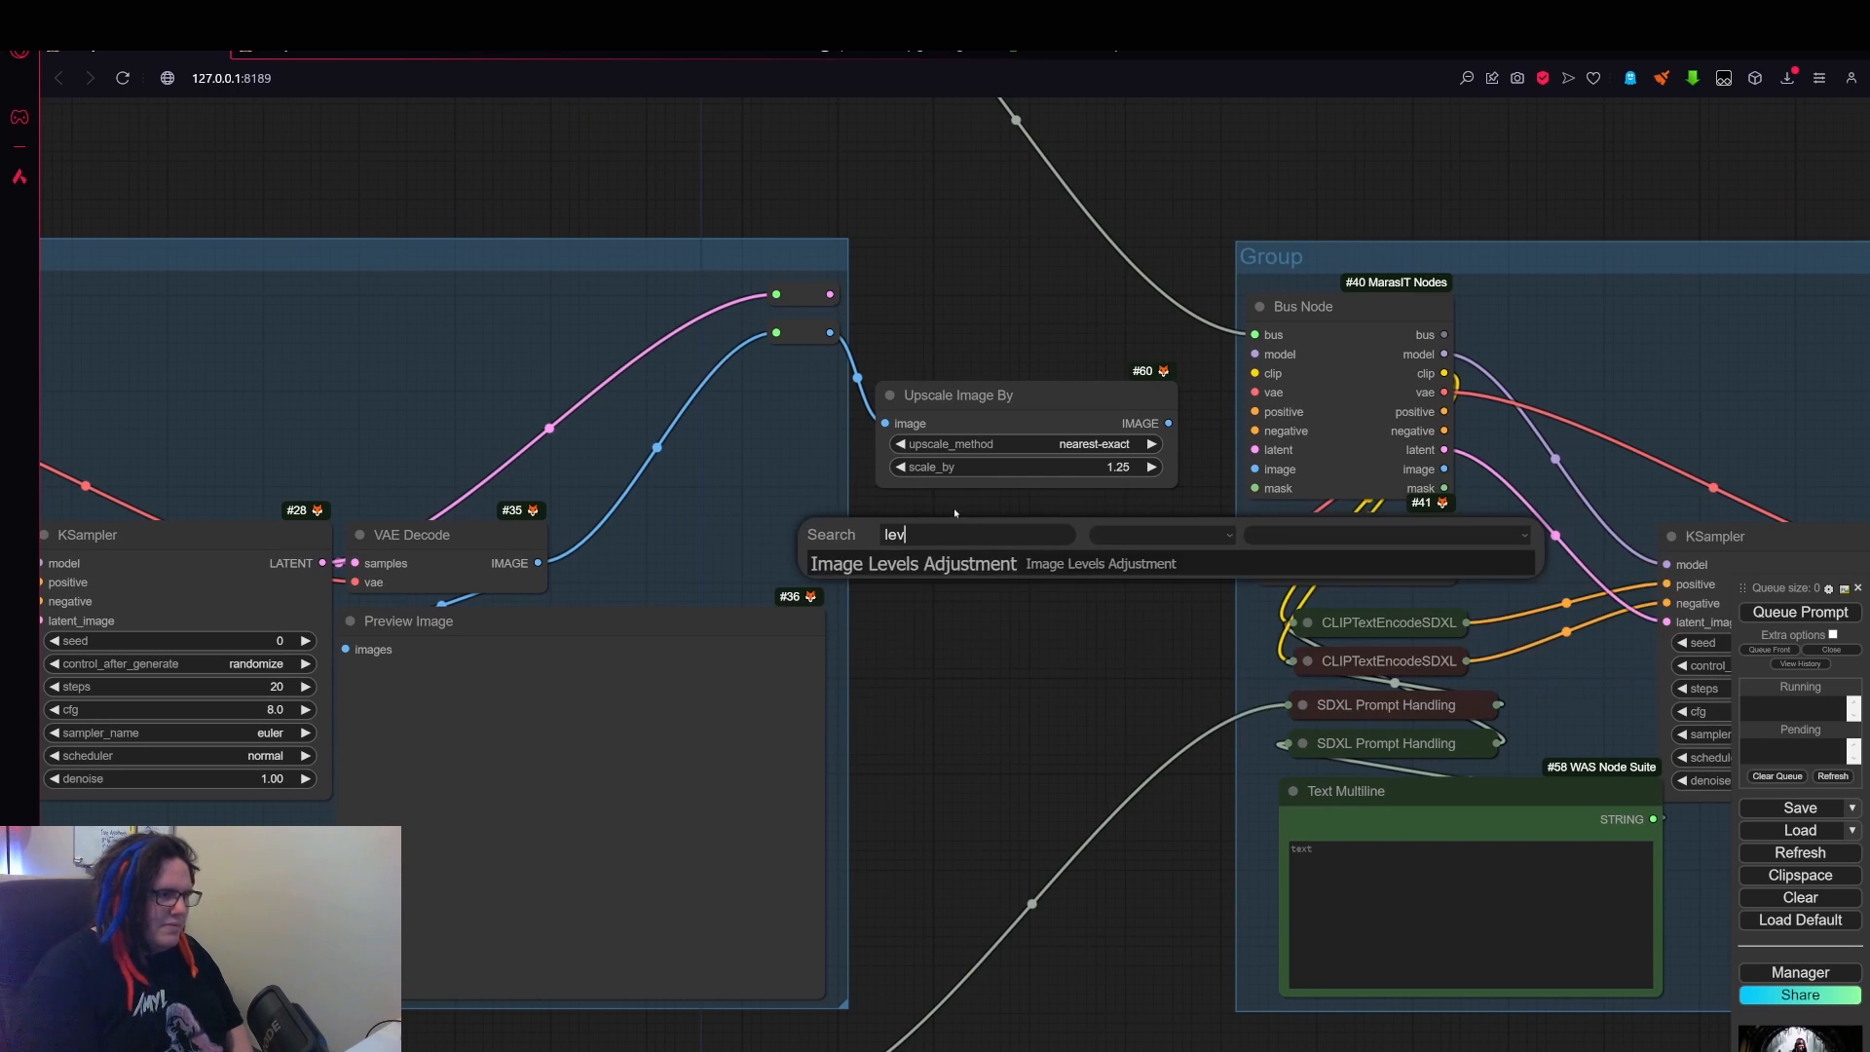
{"action": "double_click", "coordinate": [954, 513]}
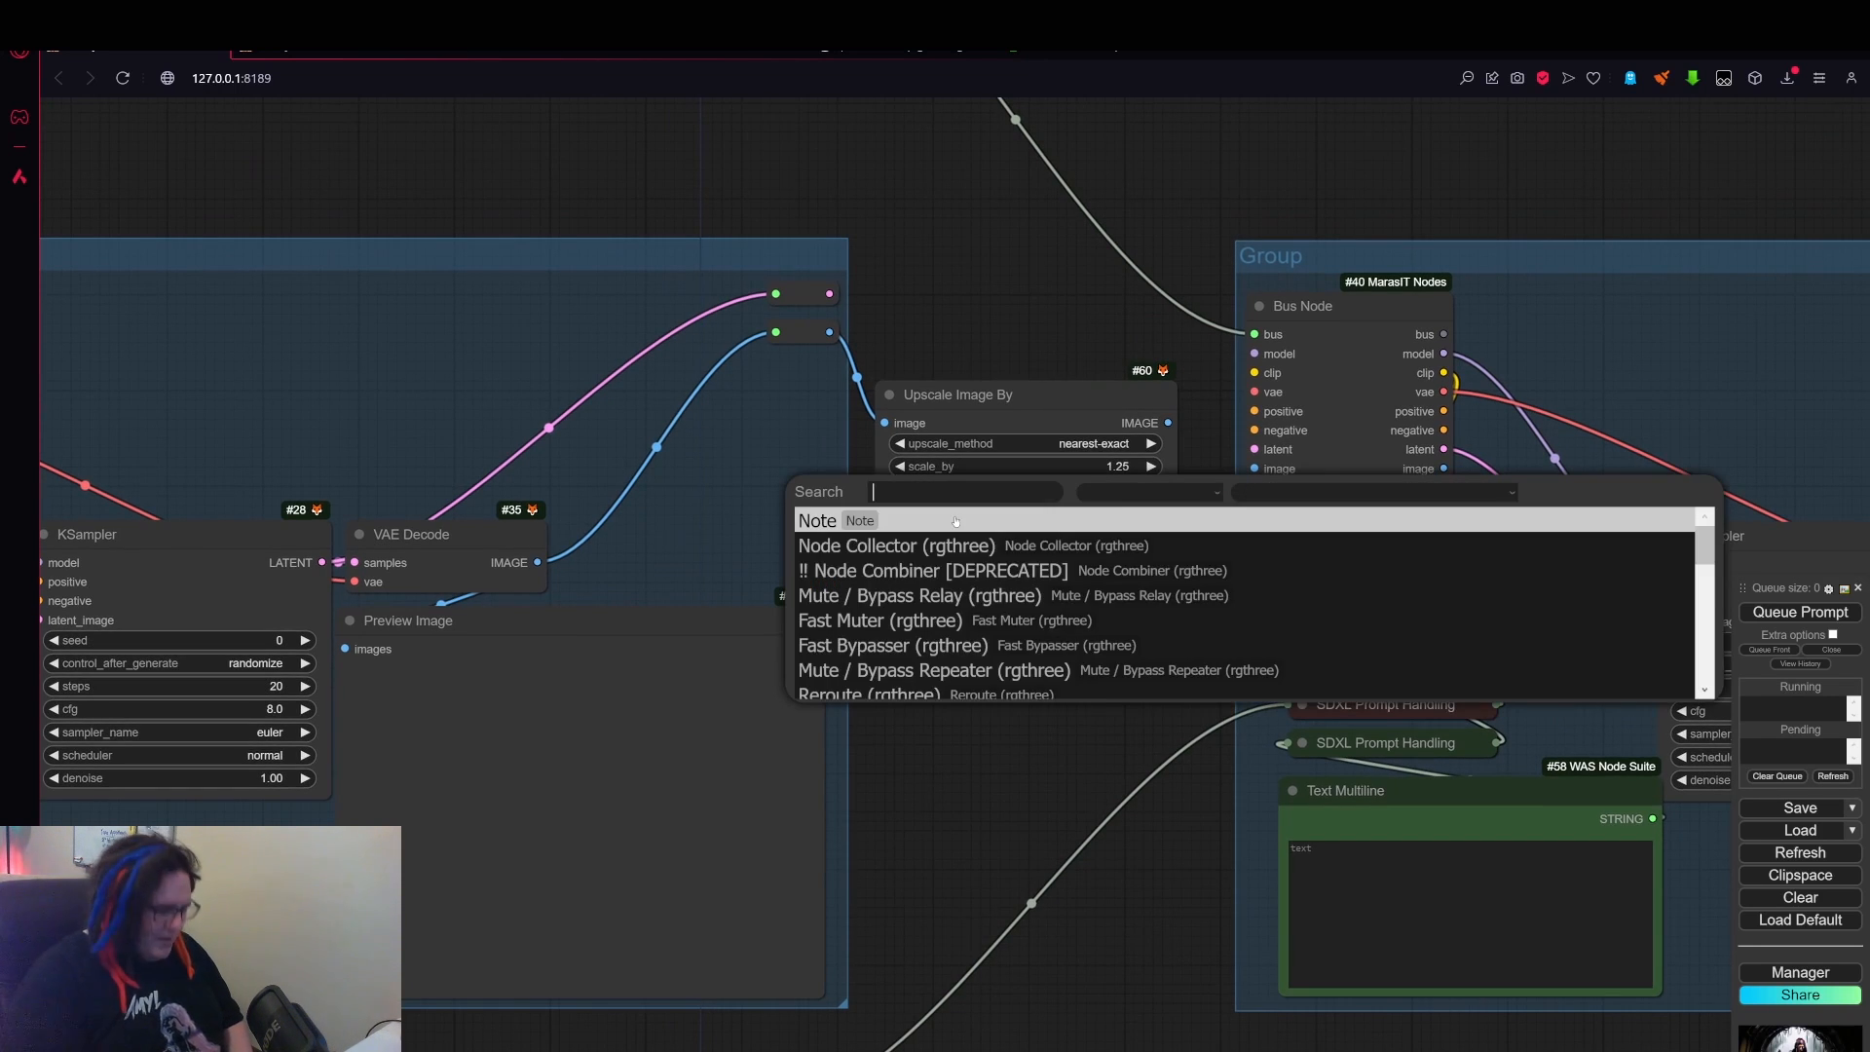
{"action": "type", "text": "lev"}
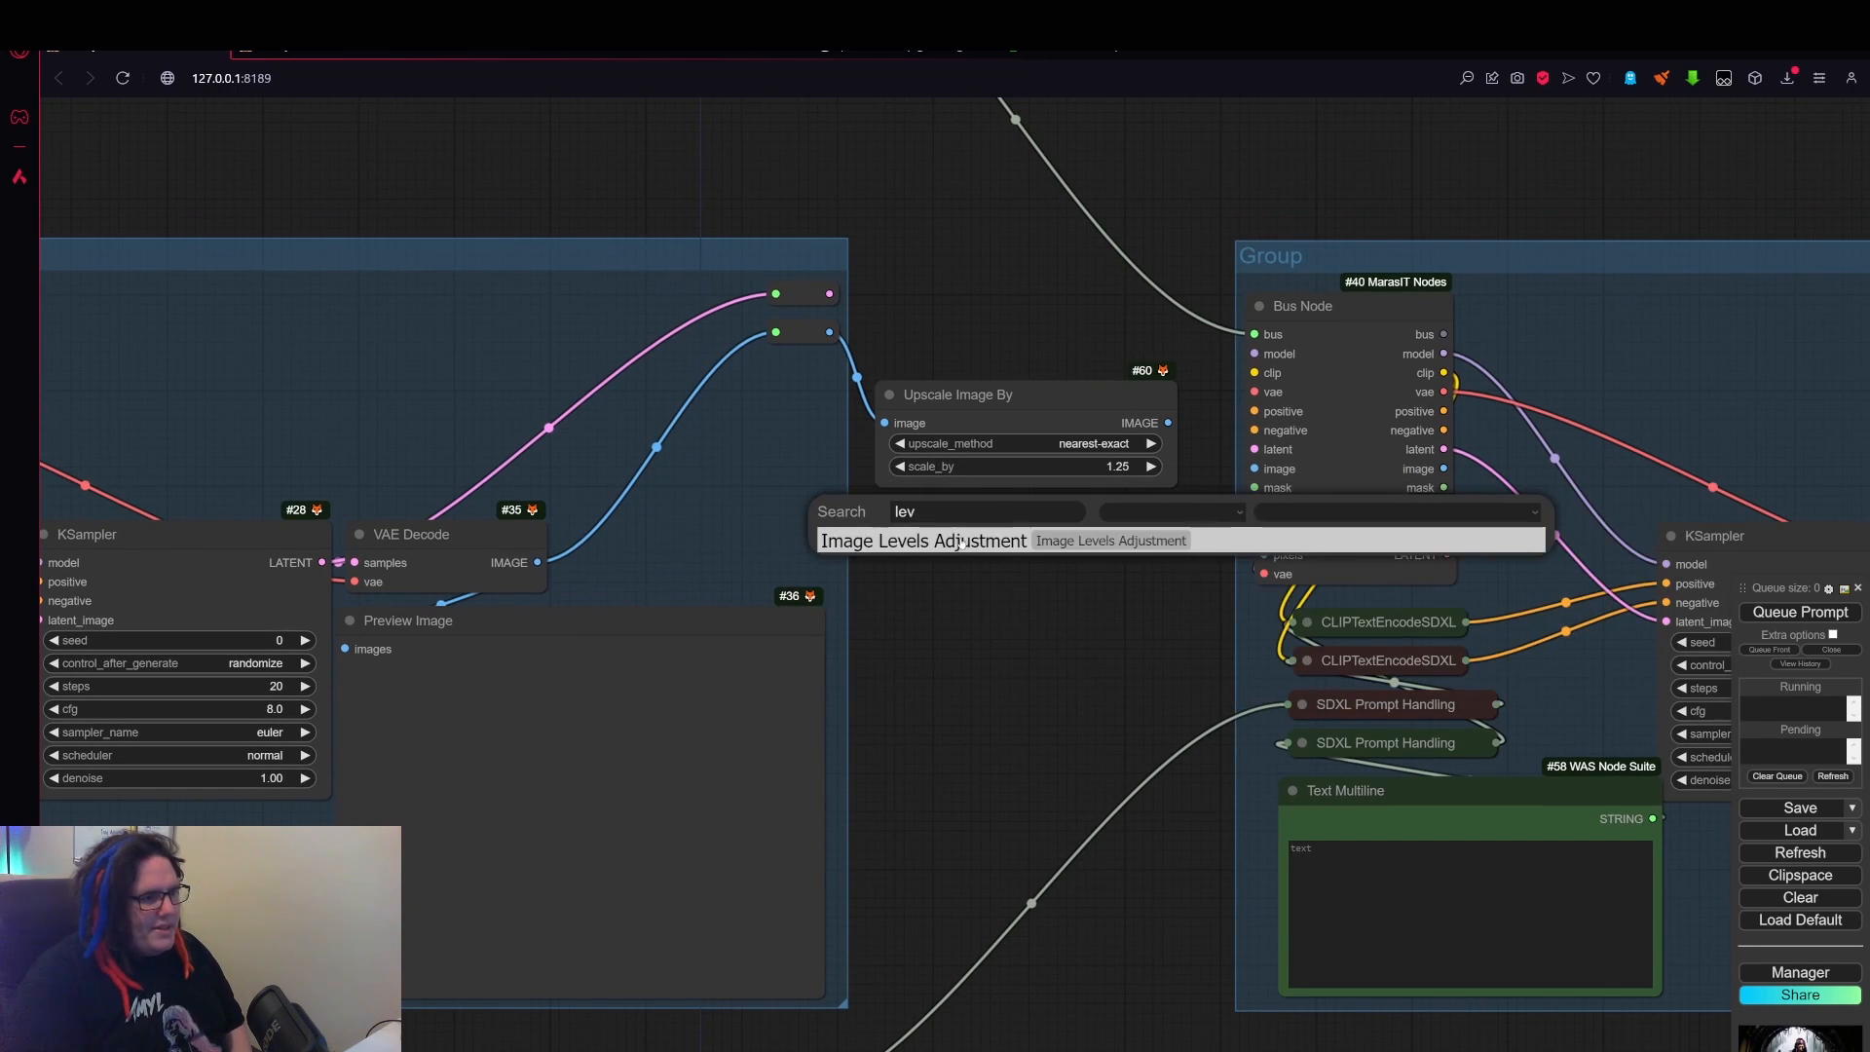
{"action": "key", "text": "Return"}
{"action": "left_click_drag", "start_coordinate": [1042, 572], "coordinate": [1004, 556]}
{"action": "left_click_drag", "start_coordinate": [1166, 422], "coordinate": [874, 591]}
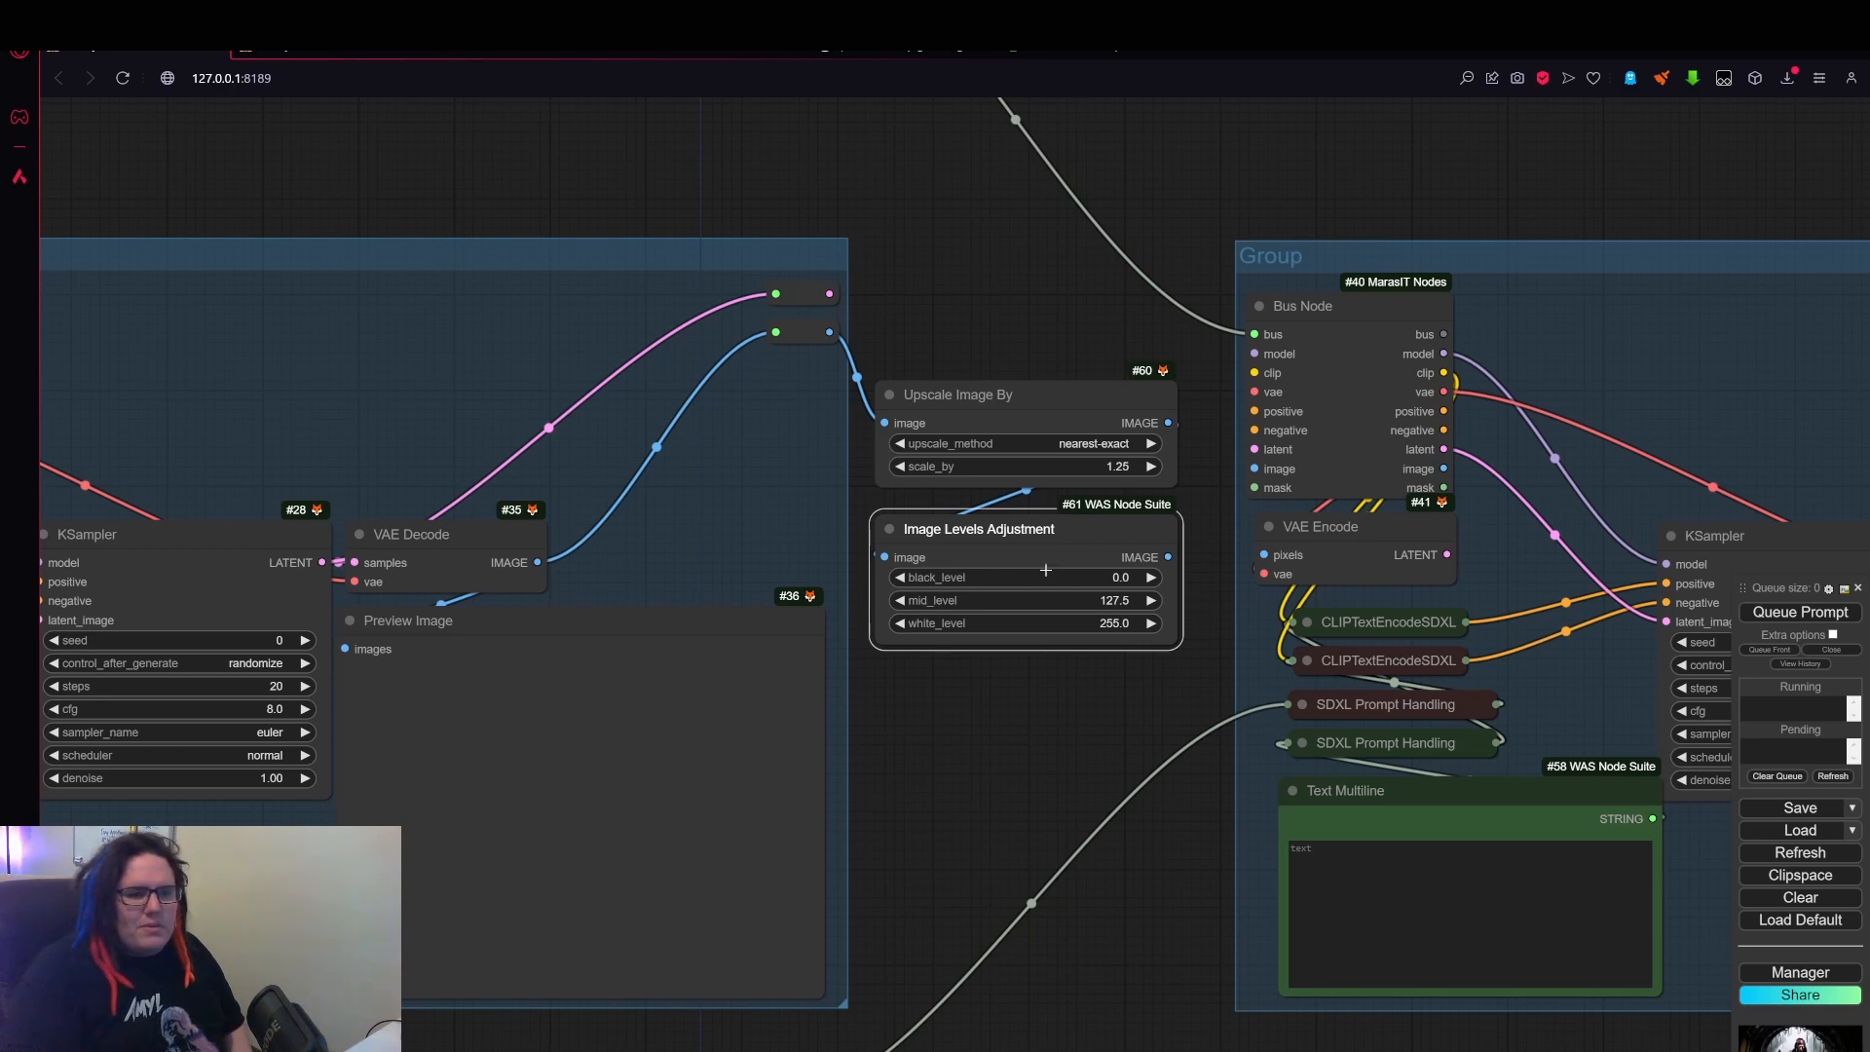
- Set the black_level of the Image Levels Adjustment node to 30.8
{"action": "scroll", "coordinate": [1066, 568], "scroll_direction": "up", "scroll_amount": 3}
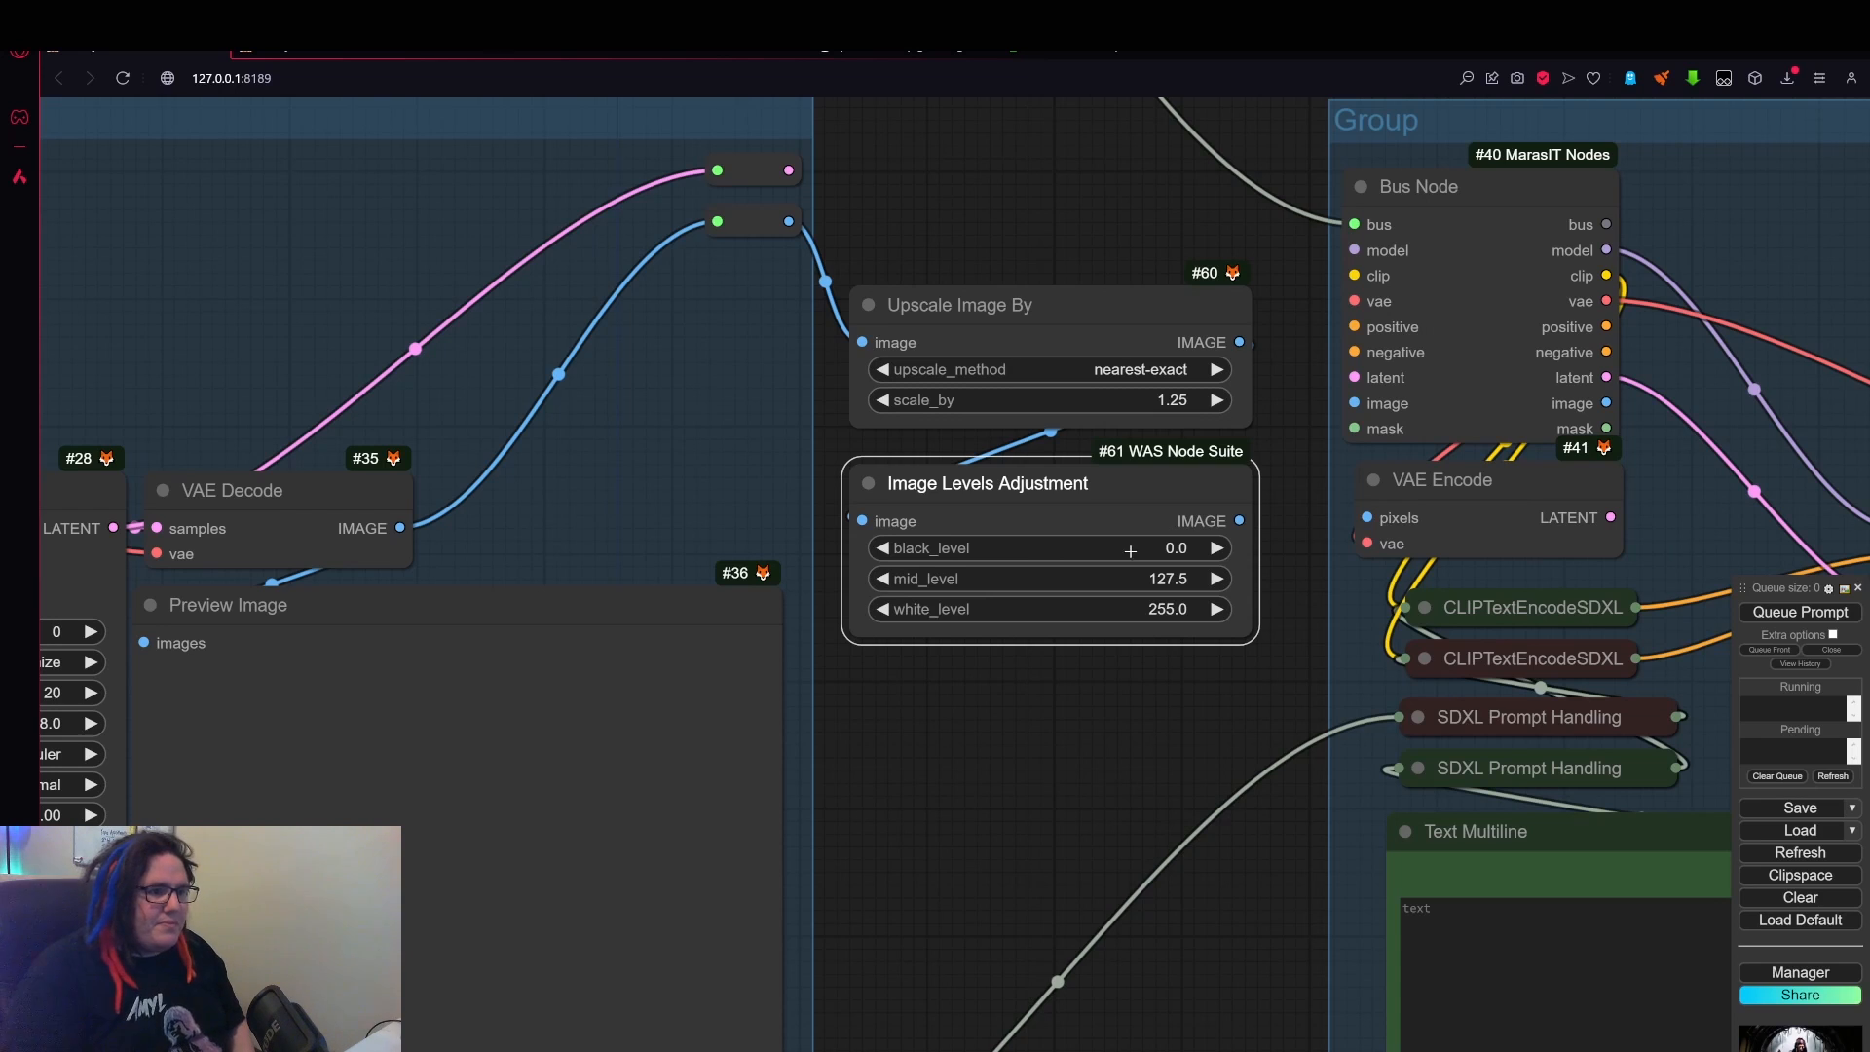
{"action": "mouse_move", "coordinate": [1135, 547]}
{"action": "left_mouse_down"}
{"action": "mouse_move", "coordinate": [1219, 551]}
{"action": "mouse_move", "coordinate": [1125, 549]}
{"action": "left_mouse_up"}
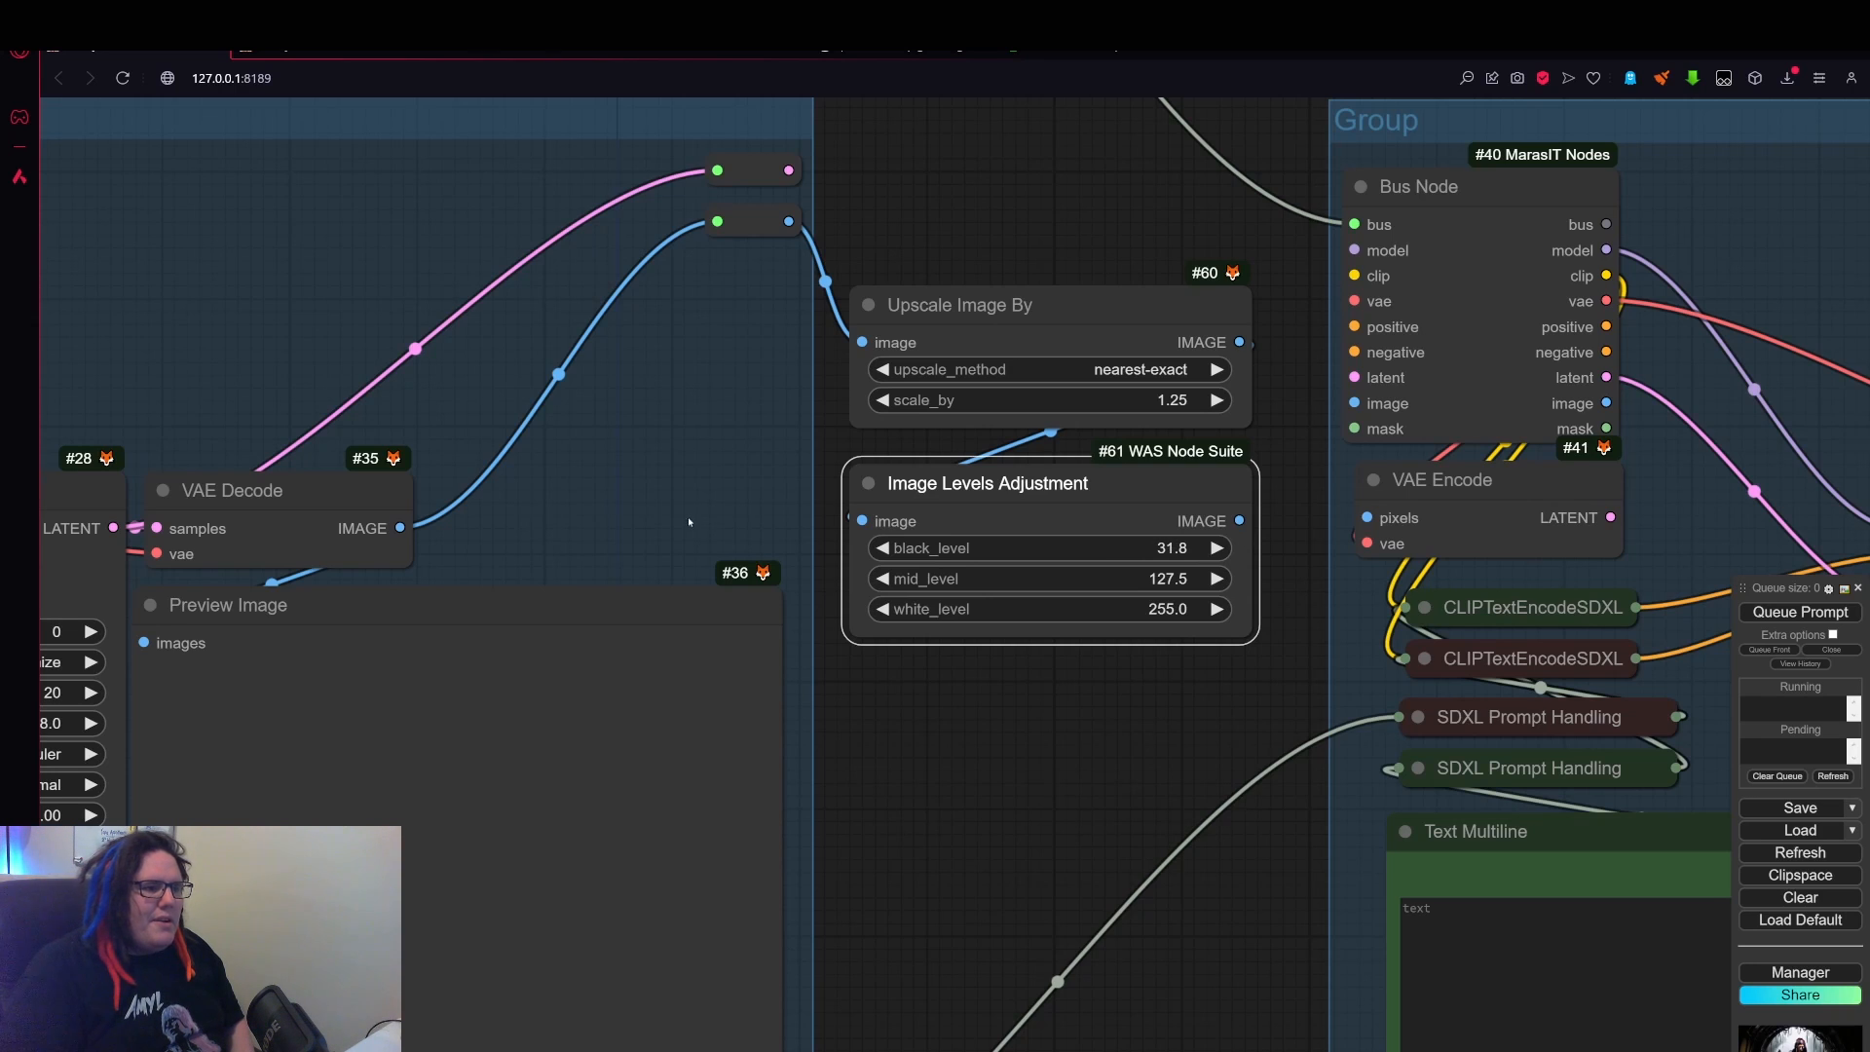
{"action": "left_click_drag", "start_coordinate": [885, 548], "coordinate": [878, 551]}
{"action": "left_click", "coordinate": [878, 553]}
{"action": "left_click", "coordinate": [877, 552]}
{"action": "left_click", "coordinate": [878, 553]}
{"action": "left_click", "coordinate": [878, 552]}
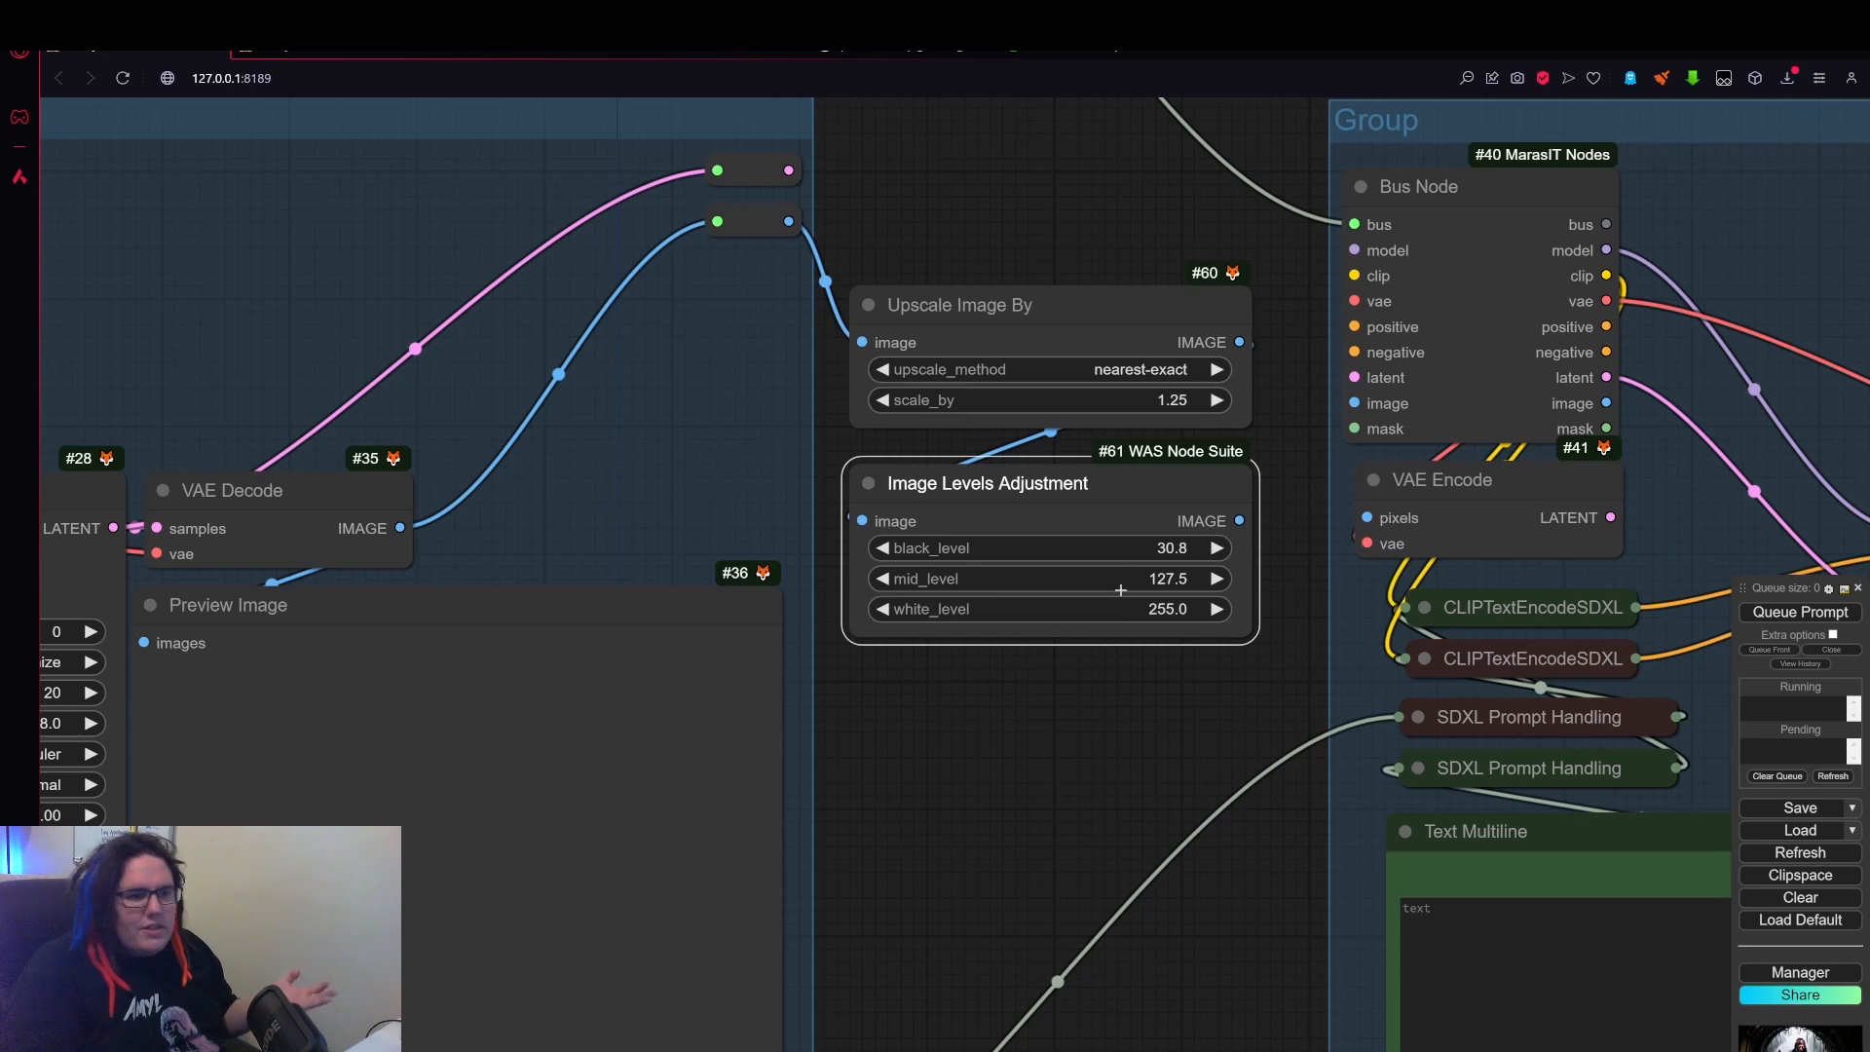
- Shift the Image Levels Adjustment node slightly and connect its IMAGE output to the third group's VAE Encode pixels
{"action": "left_click_drag", "start_coordinate": [1118, 501], "coordinate": [1086, 534]}
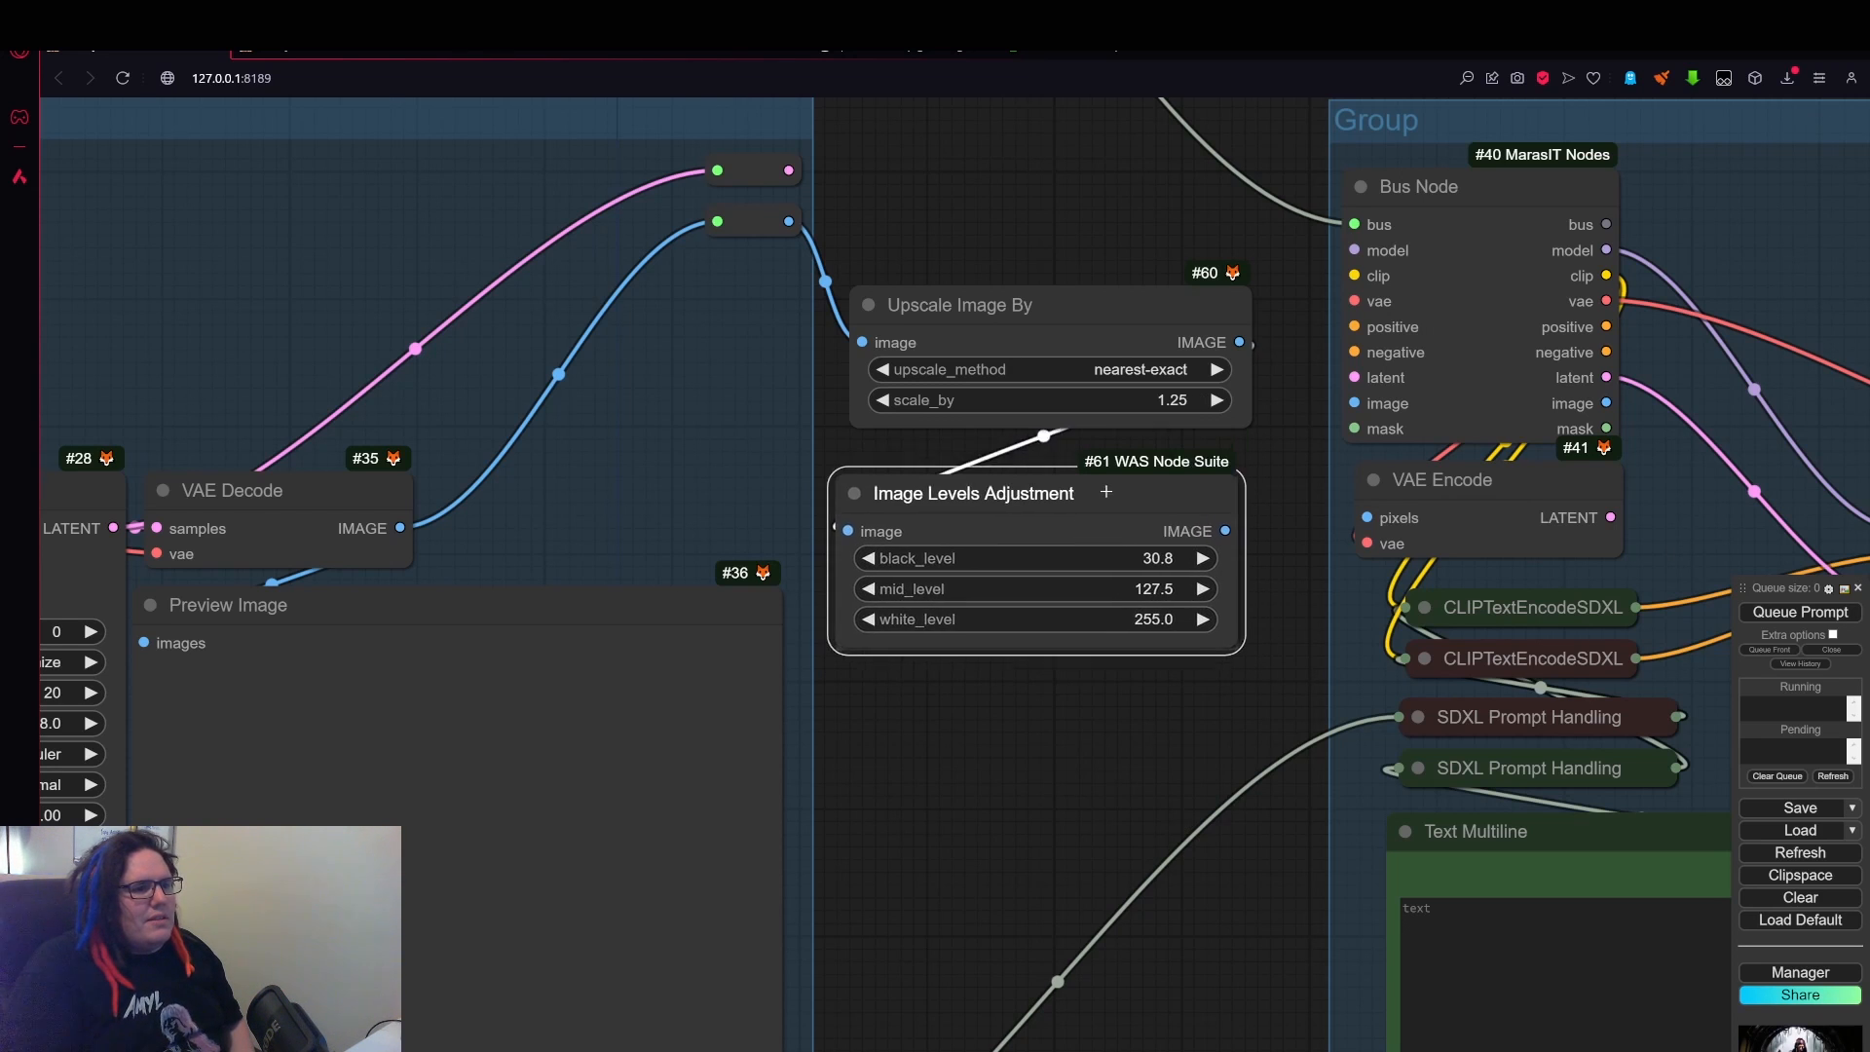
{"action": "scroll", "coordinate": [1122, 618], "scroll_direction": "down", "scroll_amount": 3}
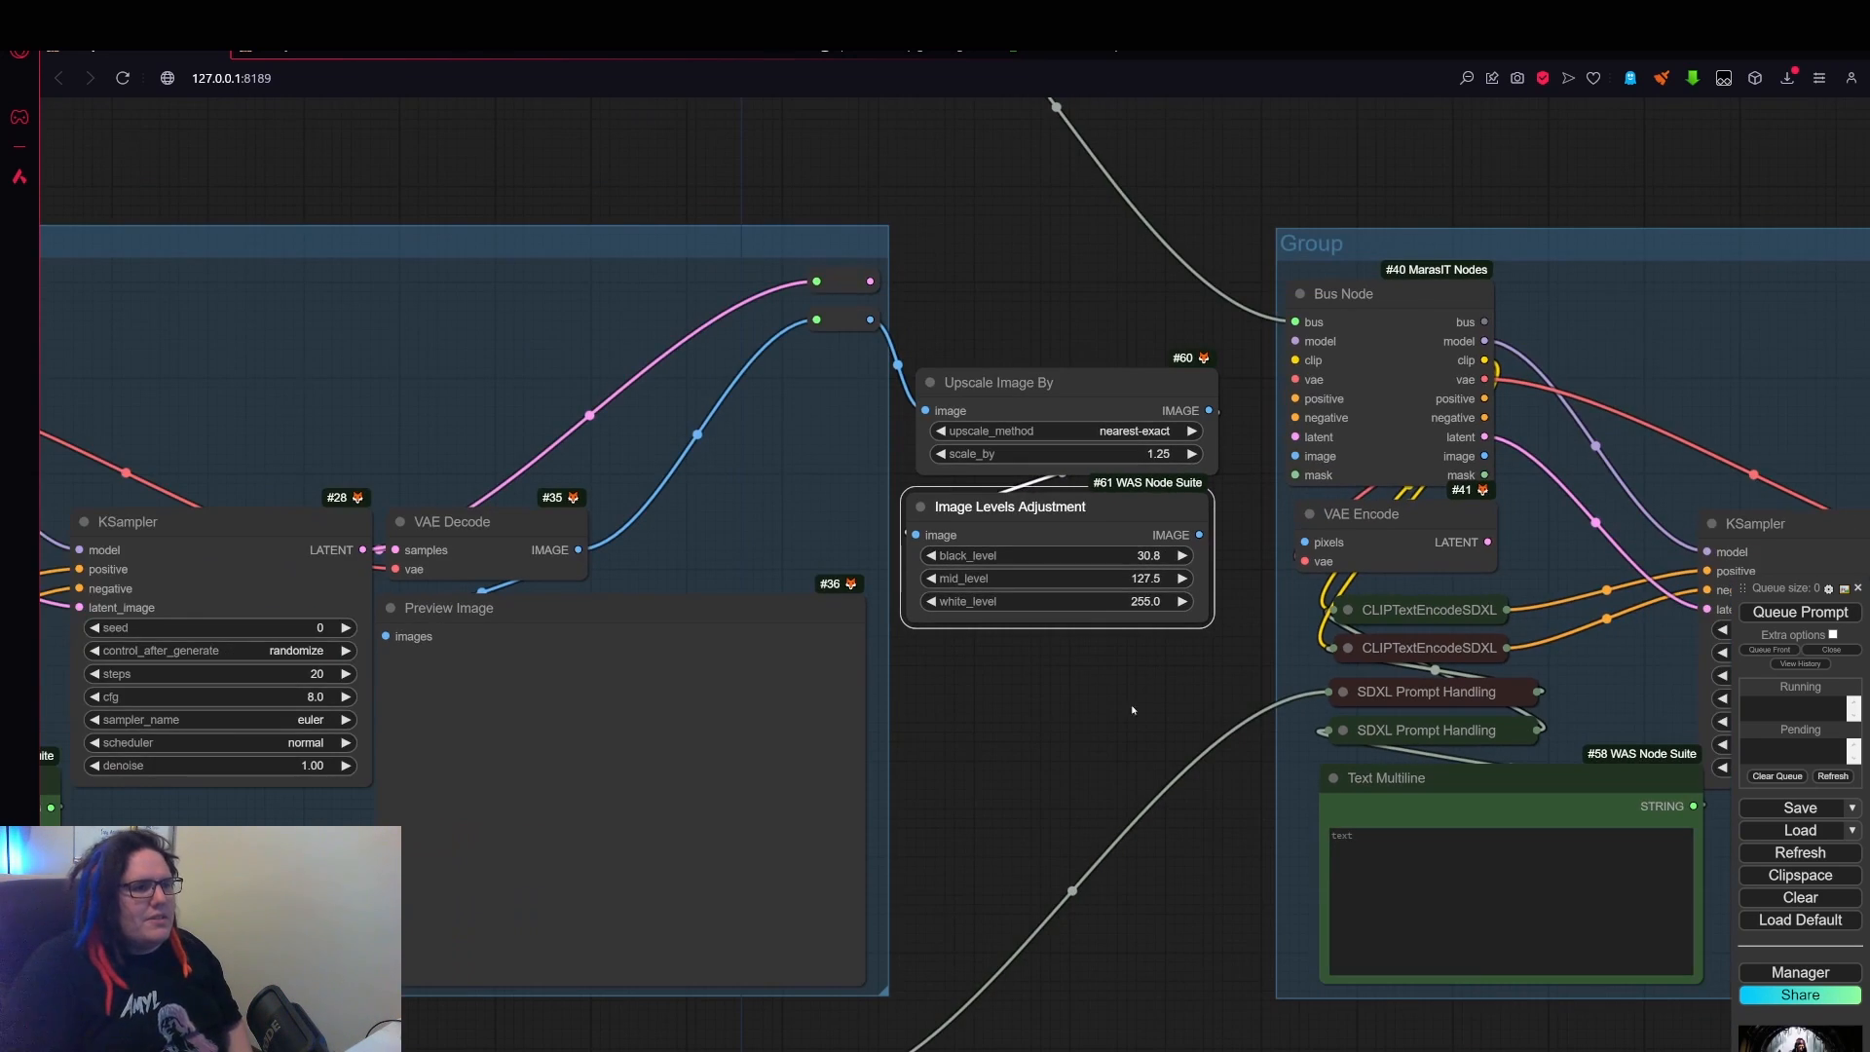
{"action": "left_click_drag", "start_coordinate": [1199, 535], "coordinate": [1303, 542]}
- Examine the whole workflow layout, from the checkpoint loader group through all three sampler groups and their linking nodes
{"action": "scroll", "coordinate": [1252, 575], "scroll_direction": "down", "scroll_amount": 1}
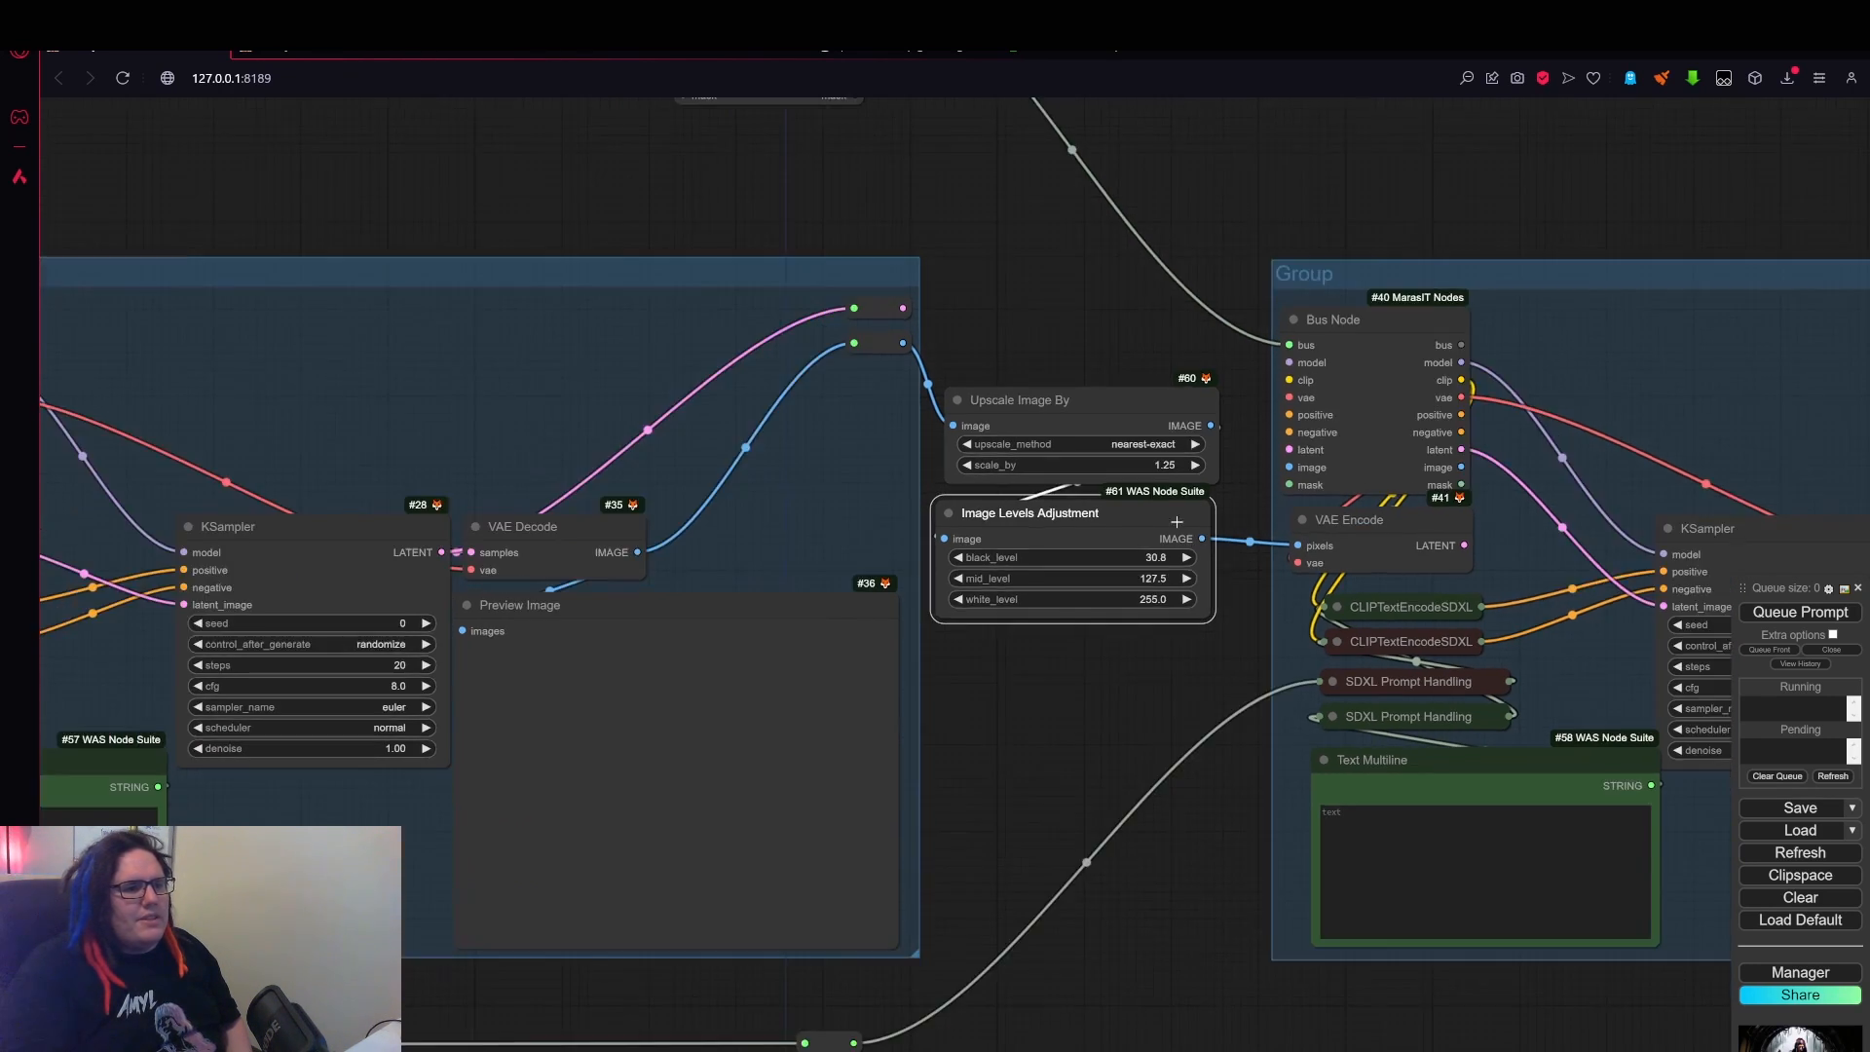
{"action": "scroll", "coordinate": [1138, 418], "scroll_direction": "down", "scroll_amount": 4}
{"action": "left_click_drag", "start_coordinate": [1102, 347], "coordinate": [1120, 253]}
{"action": "scroll", "coordinate": [1169, 426], "scroll_direction": "down", "scroll_amount": 4}
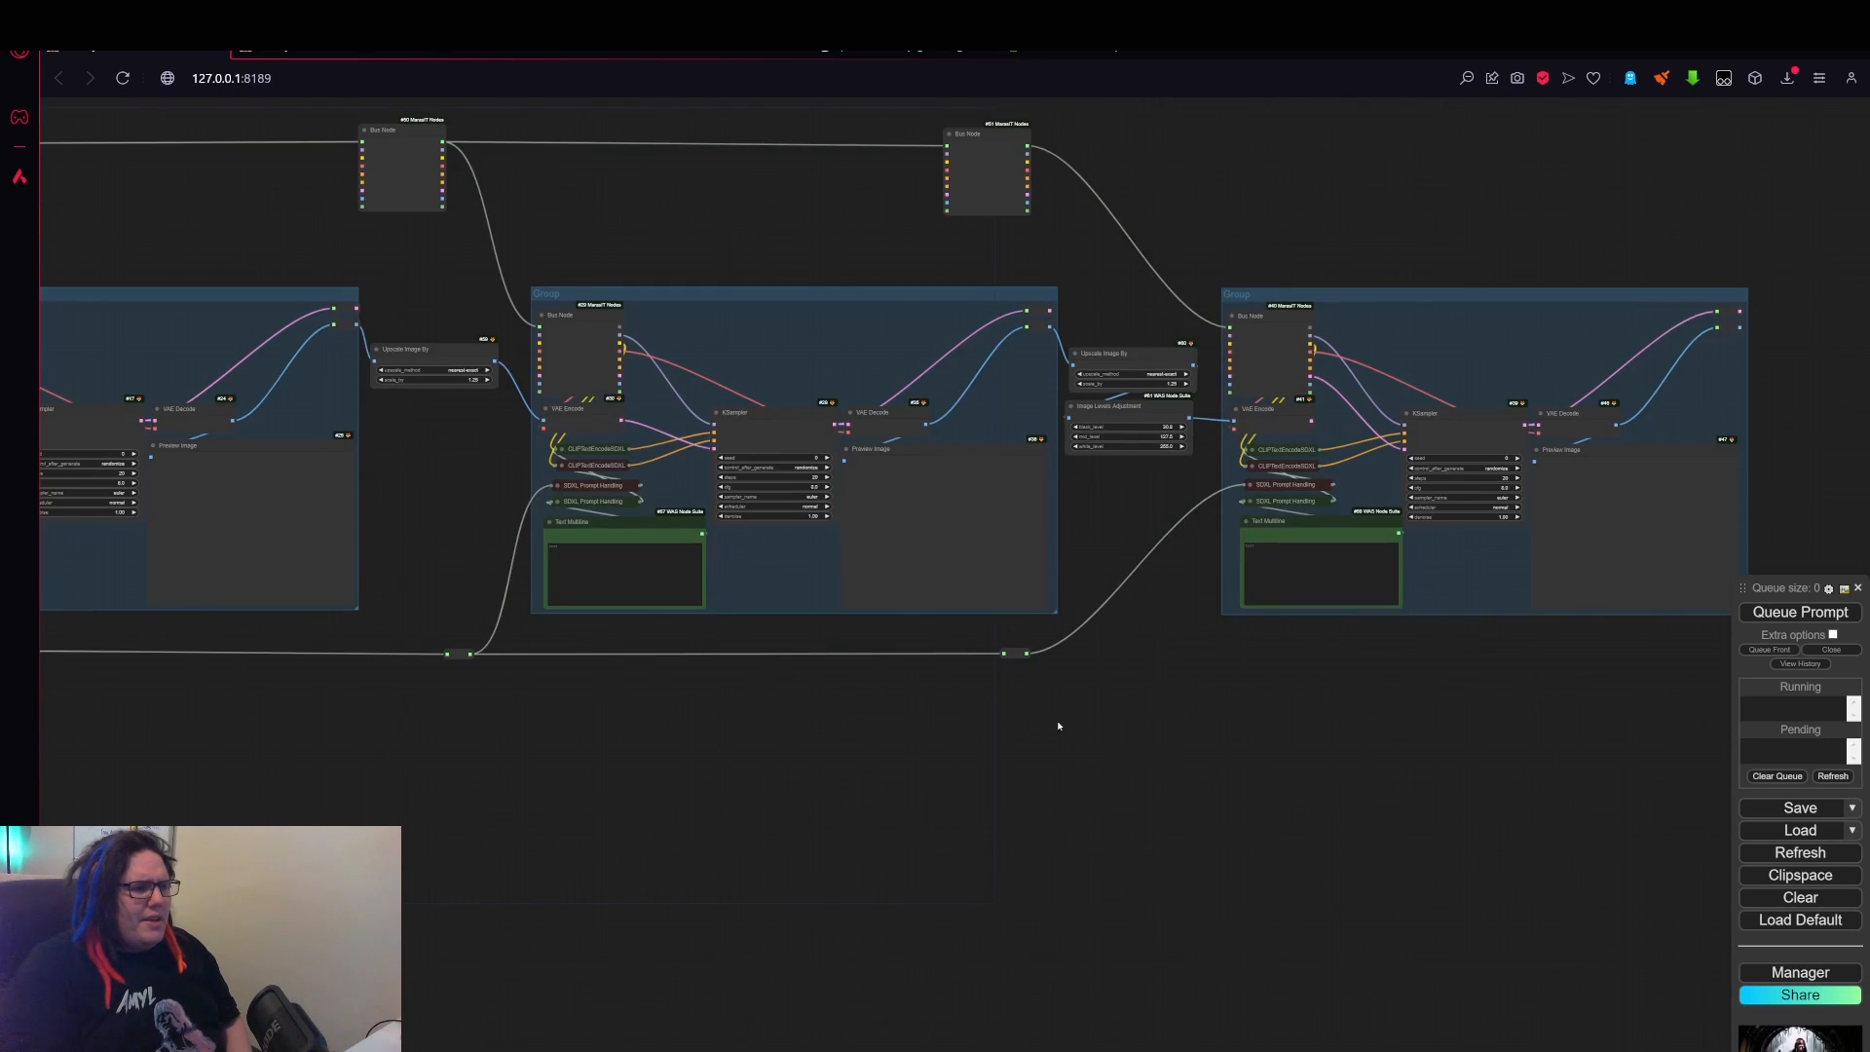
{"action": "left_click_drag", "start_coordinate": [799, 780], "coordinate": [1023, 766]}
{"action": "scroll", "coordinate": [1023, 765], "scroll_direction": "down", "scroll_amount": 4}
{"action": "left_click_drag", "start_coordinate": [861, 763], "coordinate": [941, 718]}
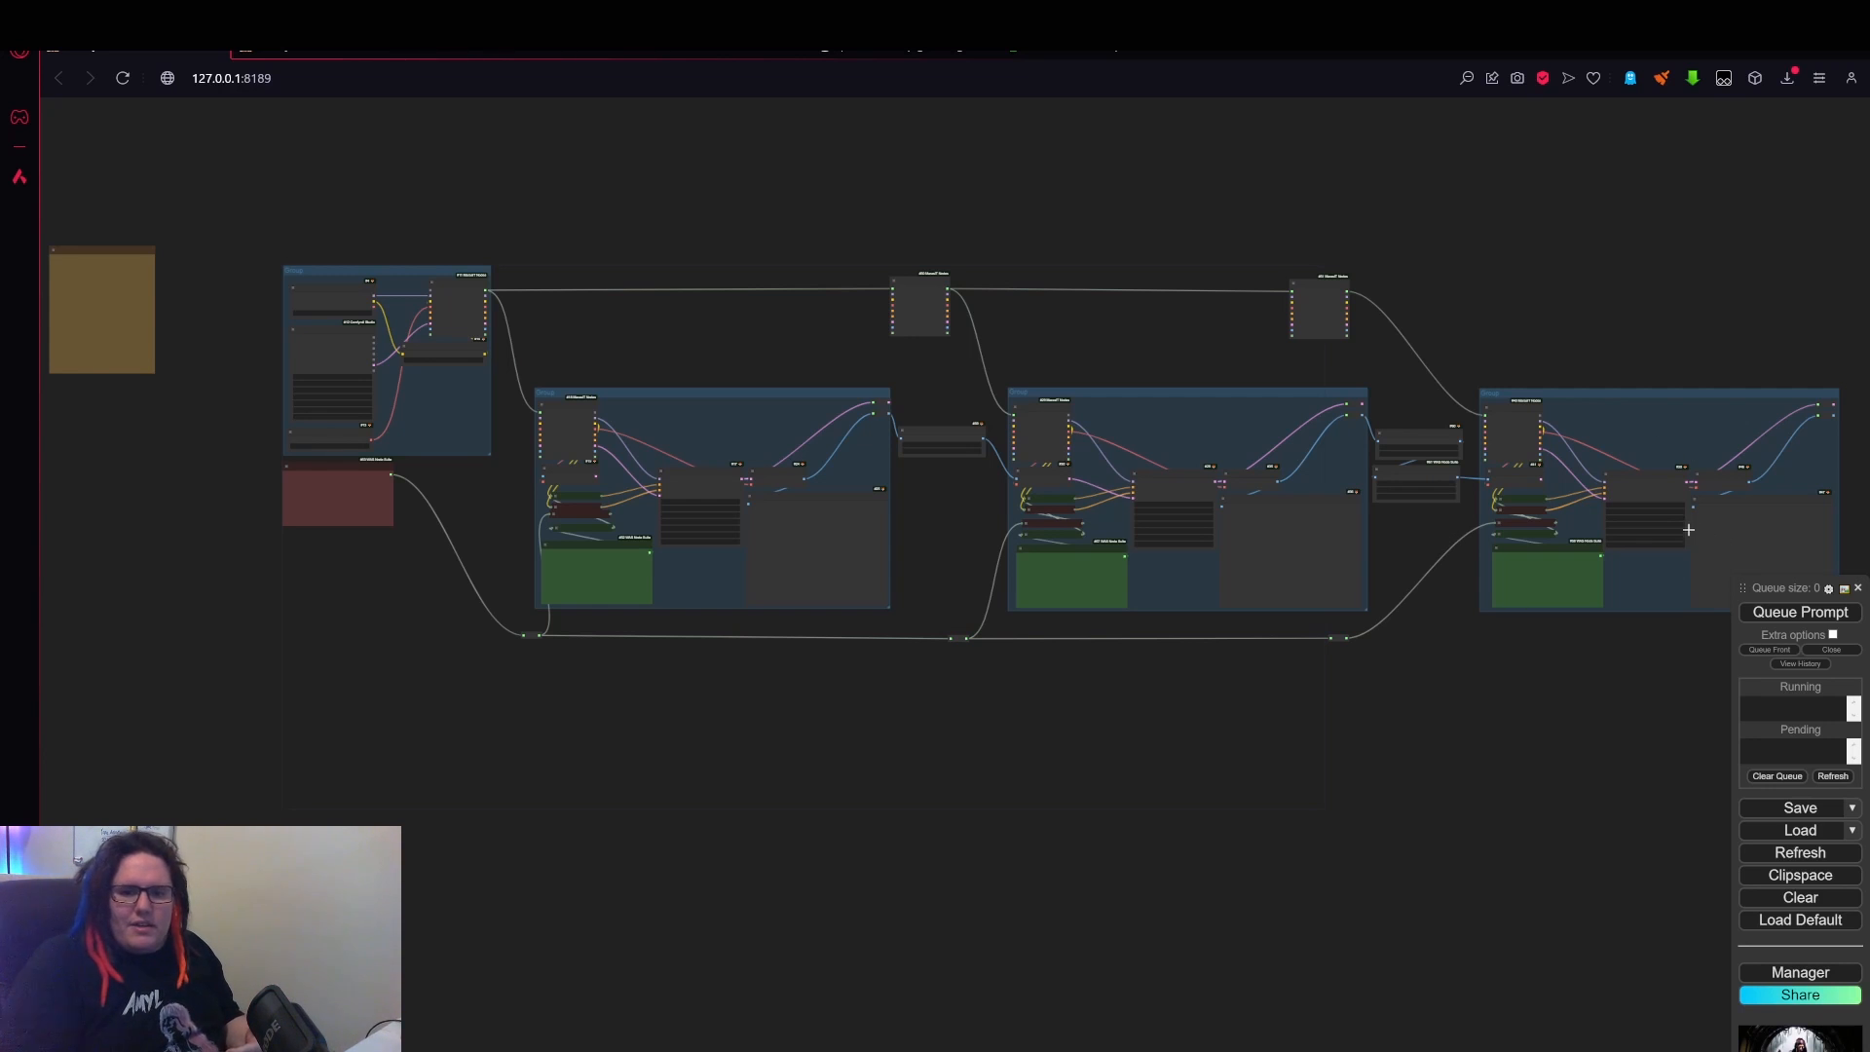
{"action": "scroll", "coordinate": [816, 415], "scroll_direction": "up", "scroll_amount": 4}
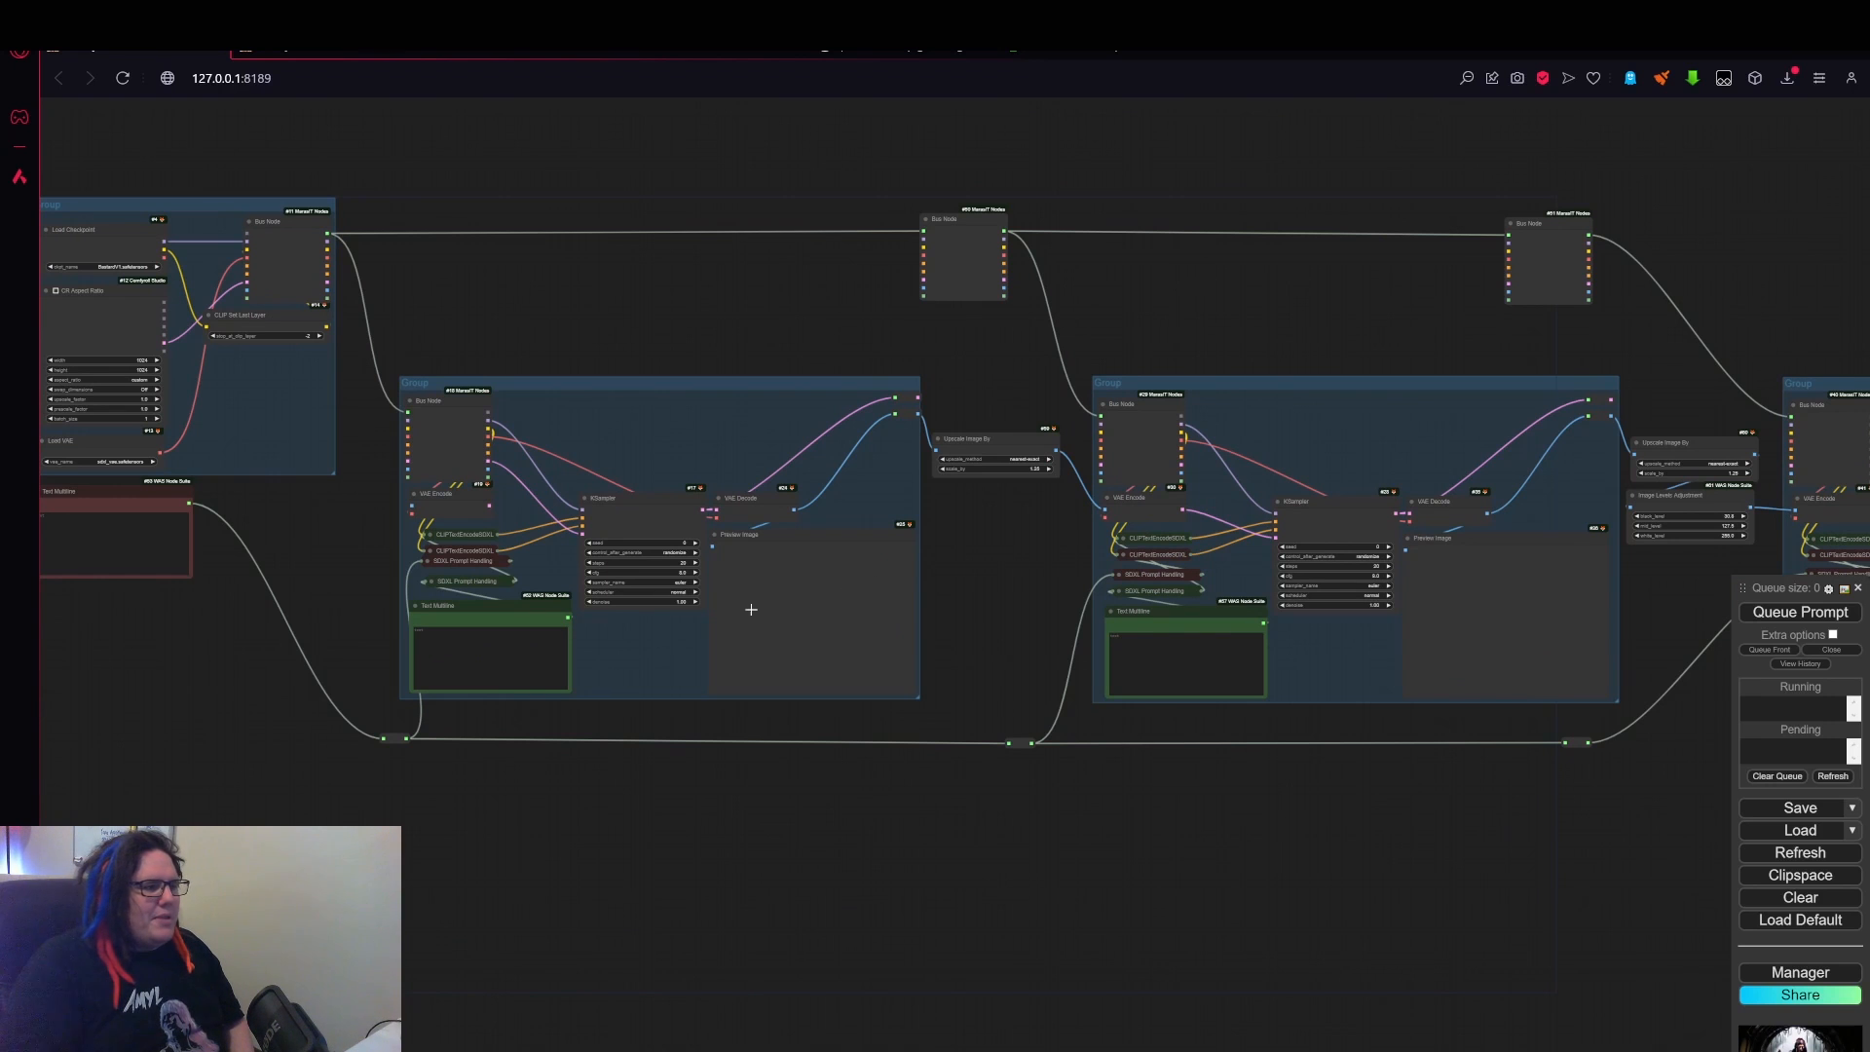
- Set the sampling steps of the first group's KSampler to 13
{"action": "scroll", "coordinate": [752, 610], "scroll_direction": "up", "scroll_amount": 8}
{"action": "left_click_drag", "start_coordinate": [656, 686], "coordinate": [931, 728]}
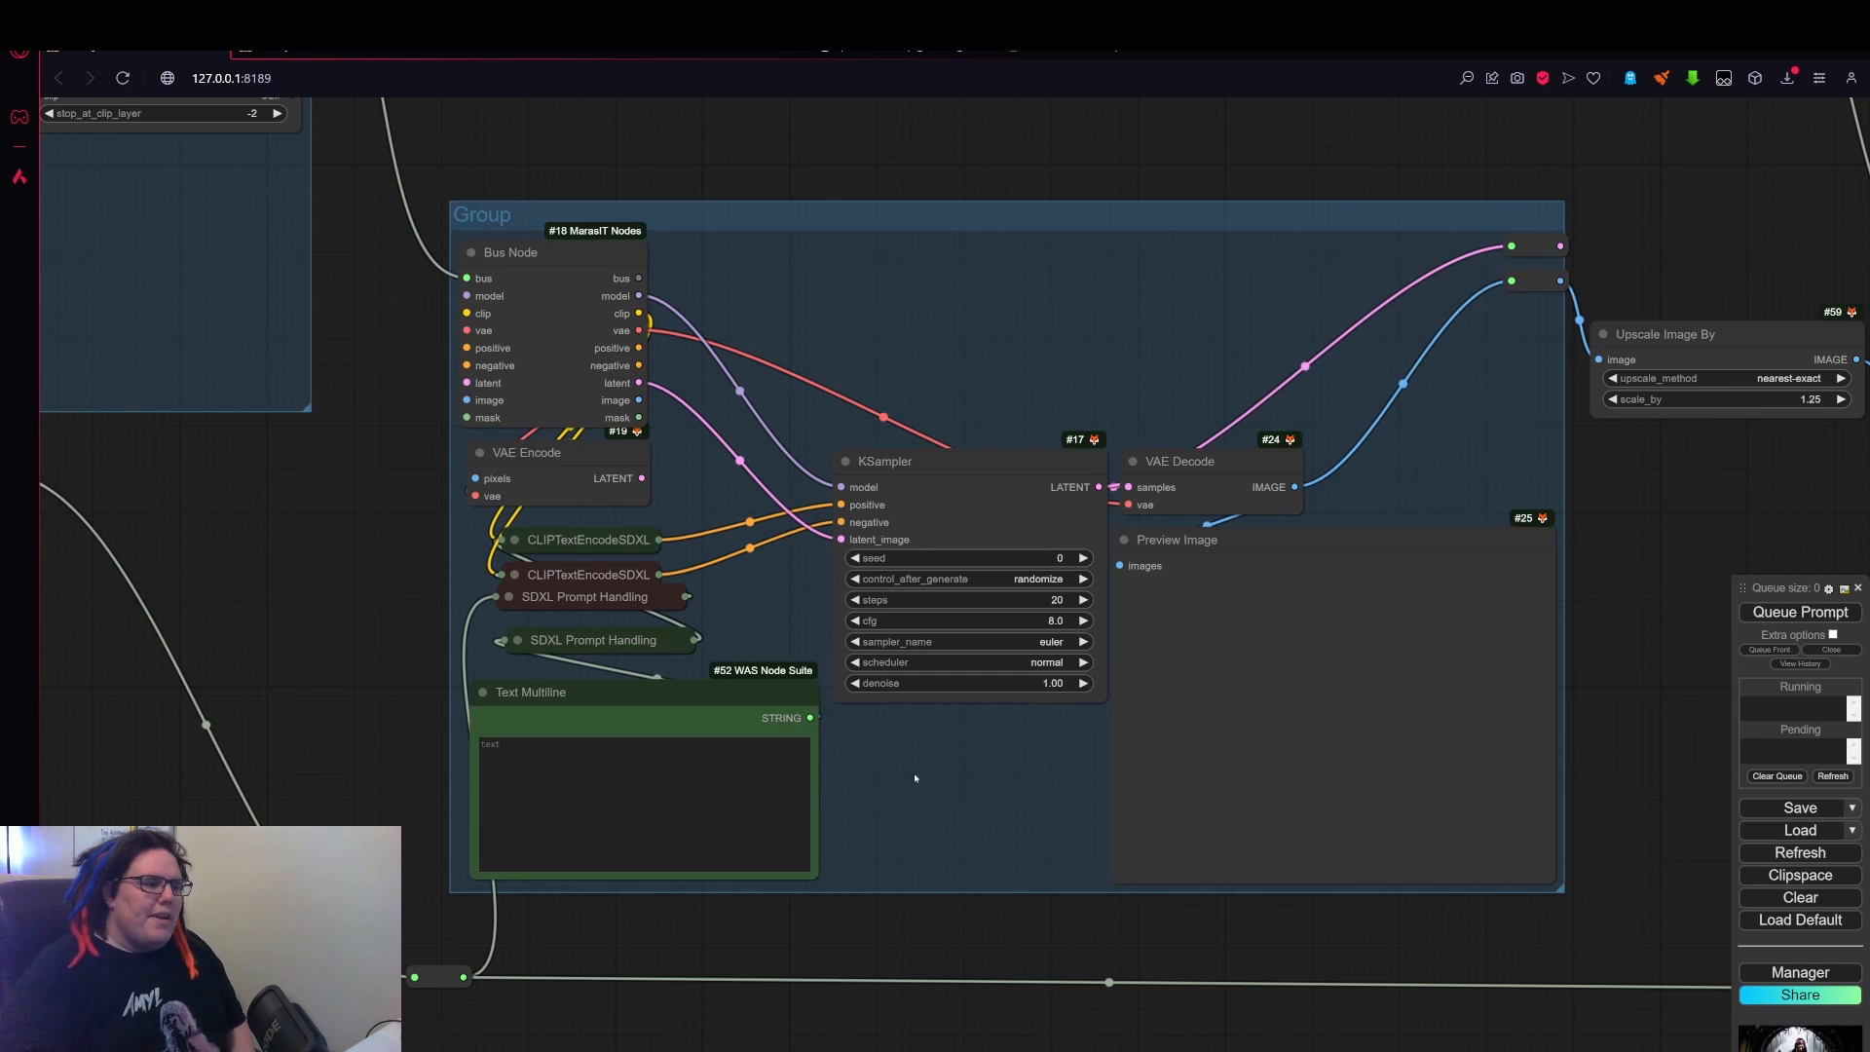
{"action": "scroll", "coordinate": [1018, 618], "scroll_direction": "up", "scroll_amount": 3}
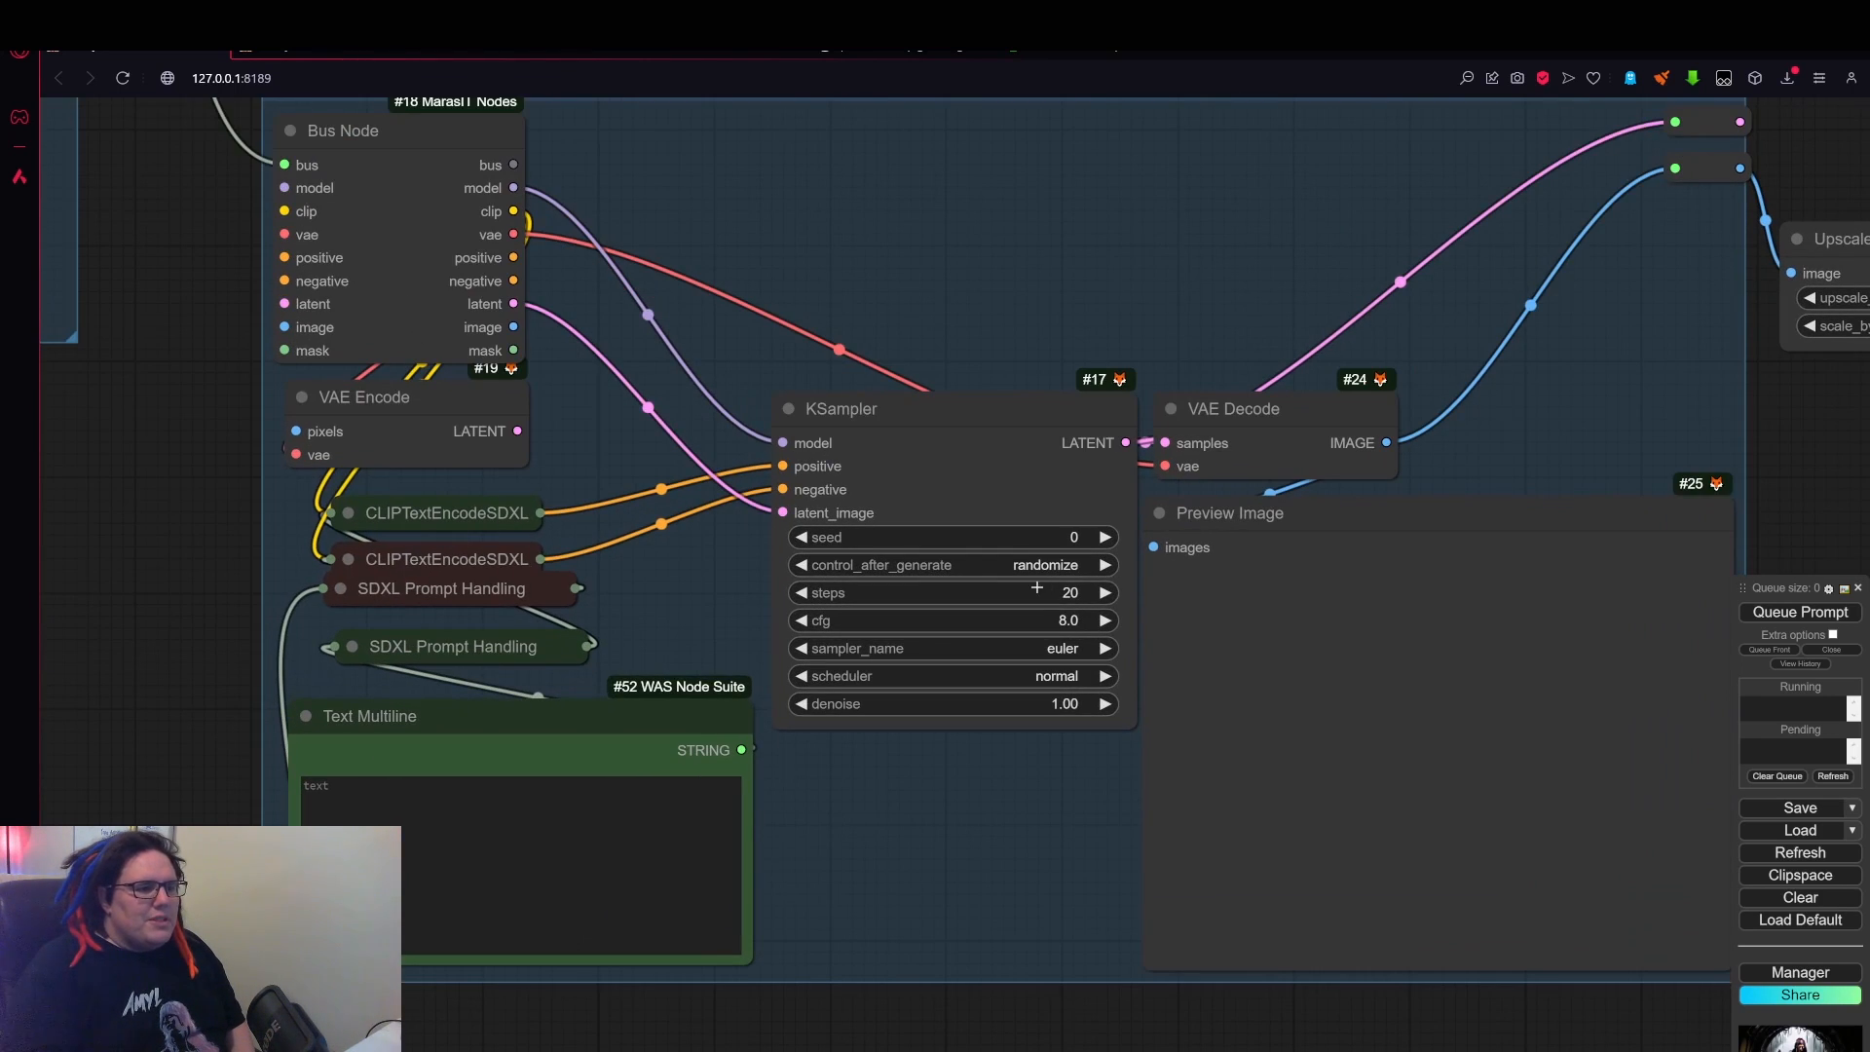
{"action": "left_click_drag", "start_coordinate": [1036, 590], "coordinate": [1028, 592]}
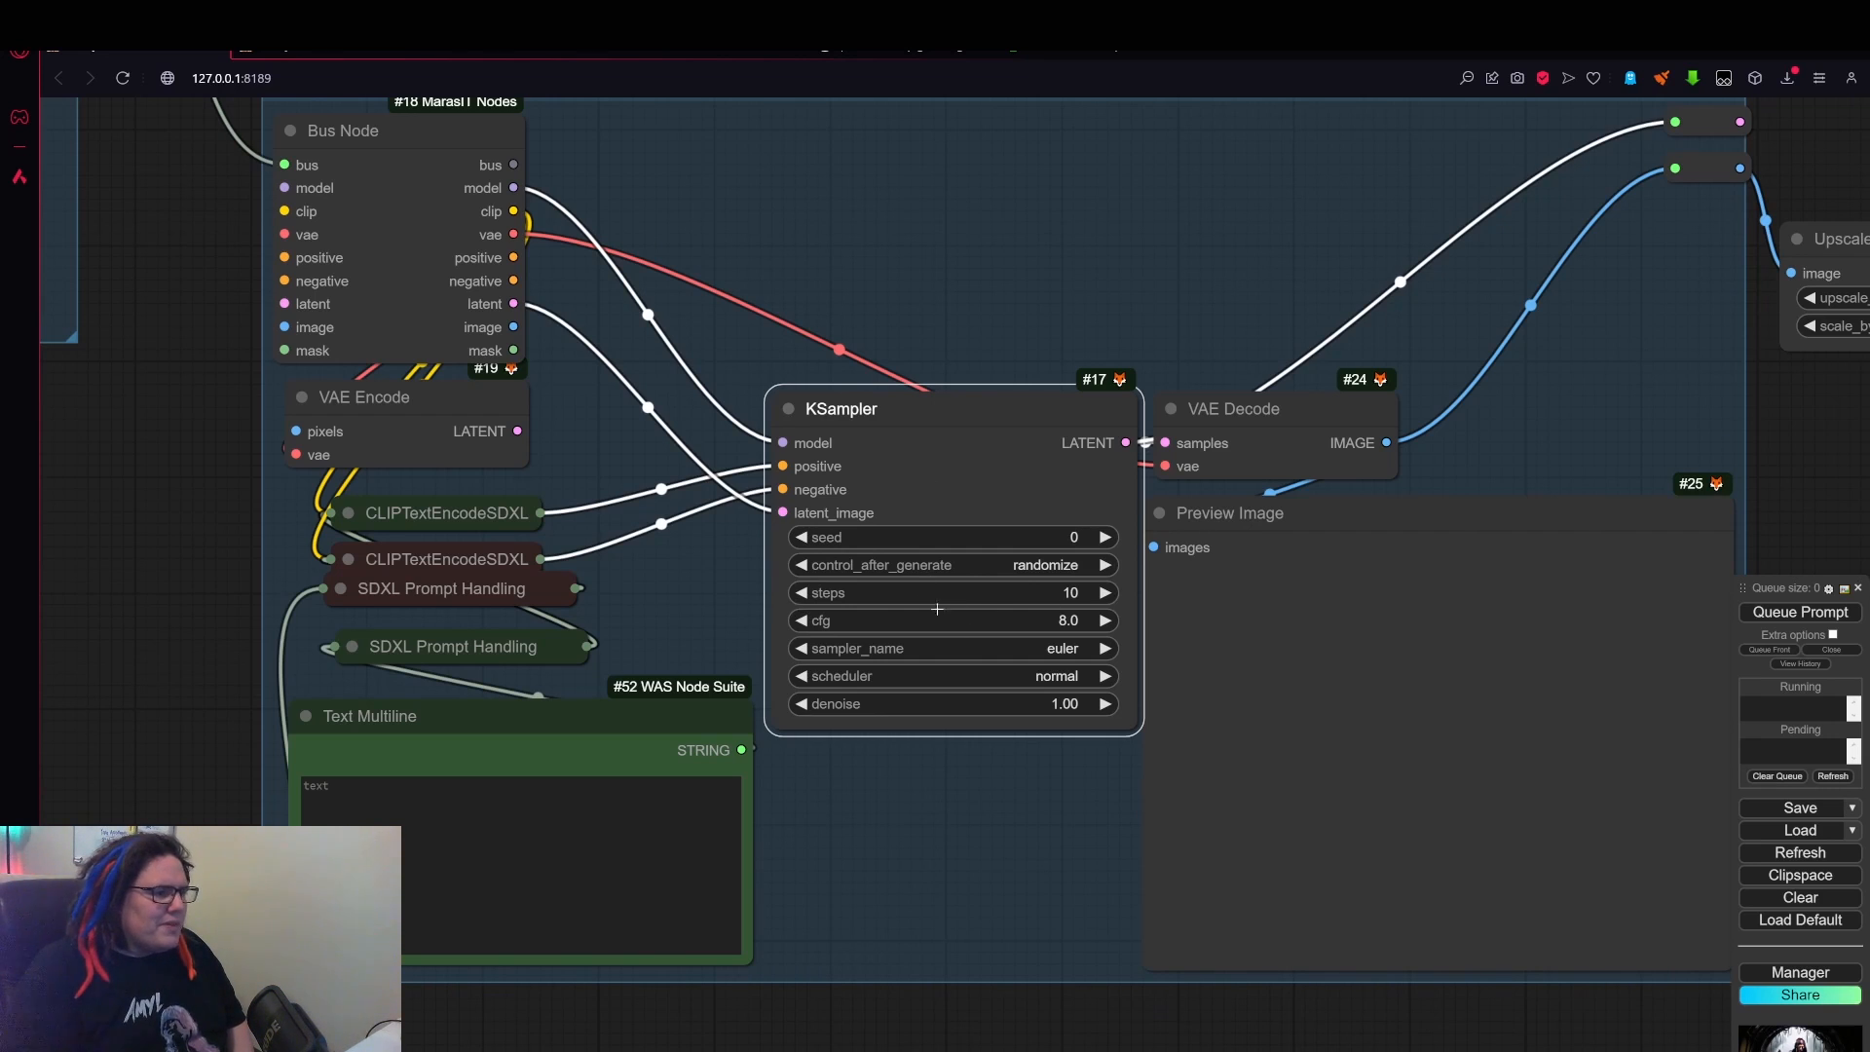
{"action": "left_click", "coordinate": [1105, 592]}
{"action": "left_click", "coordinate": [1105, 592]}
{"action": "left_click", "coordinate": [1104, 592]}
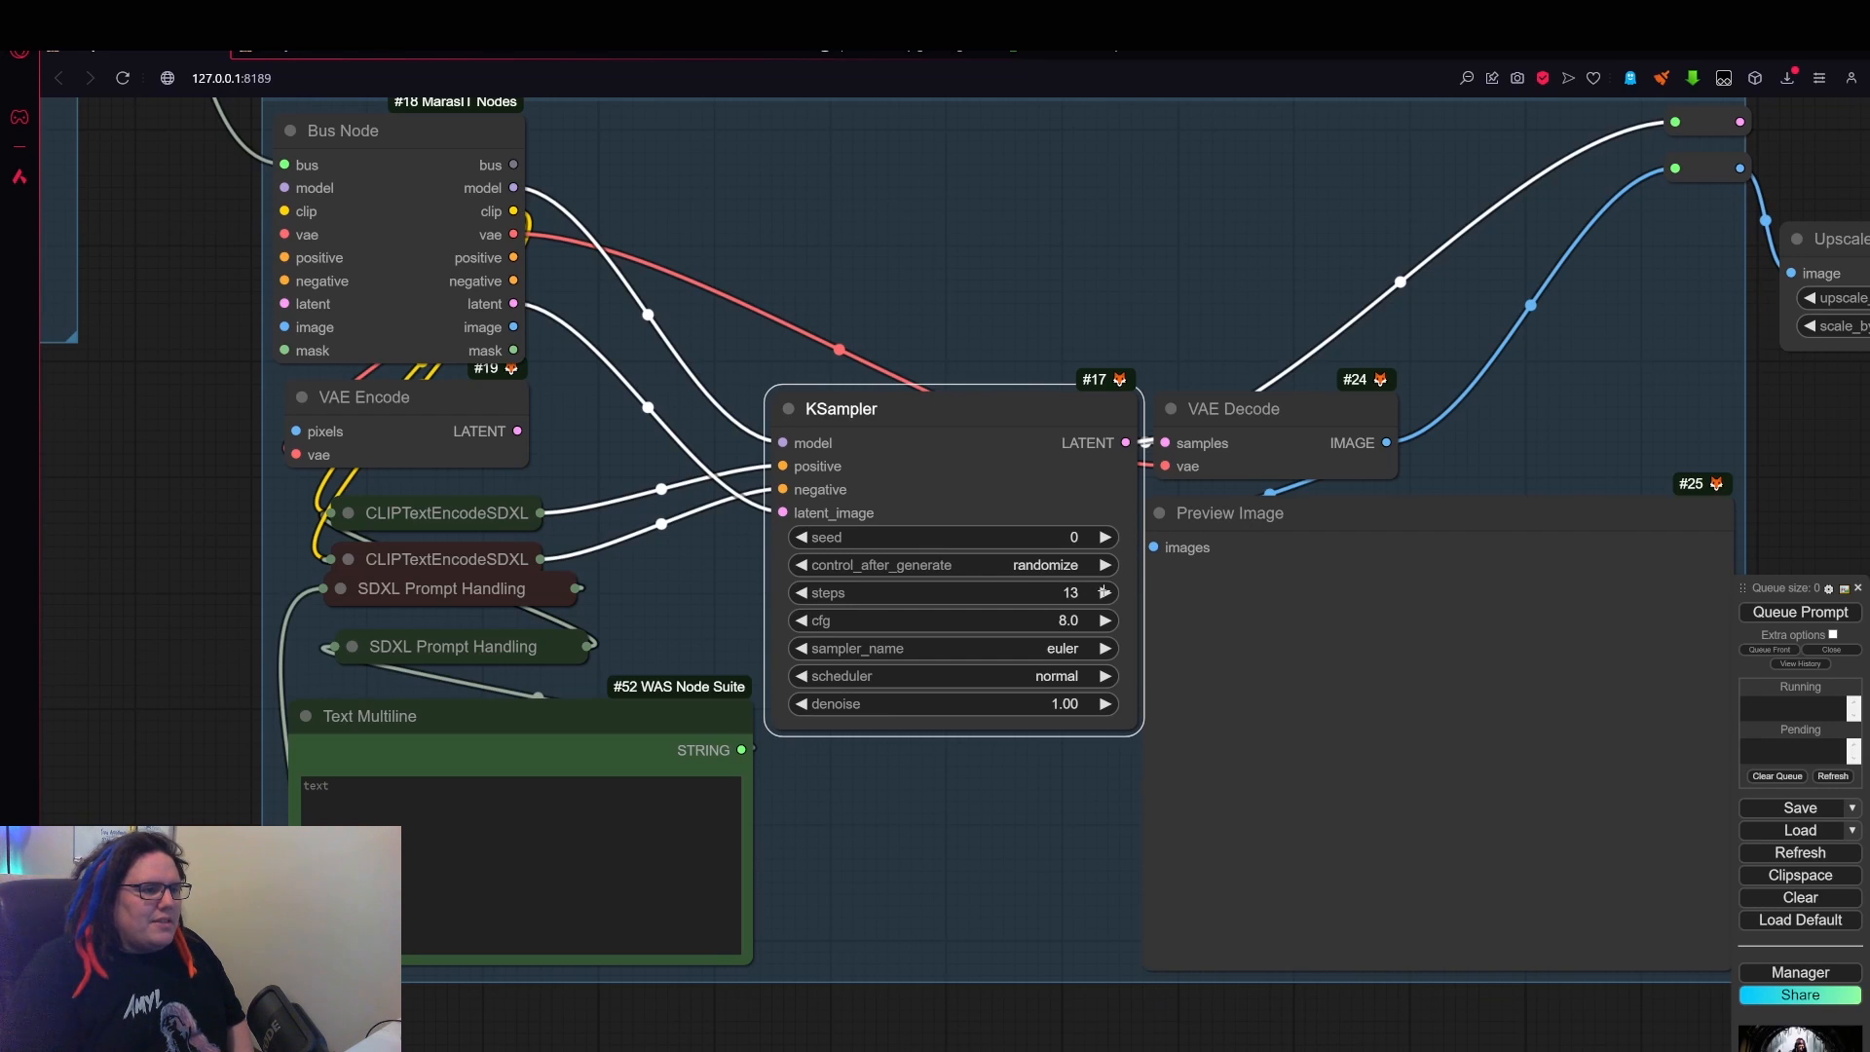
{"action": "left_click", "coordinate": [803, 592]}
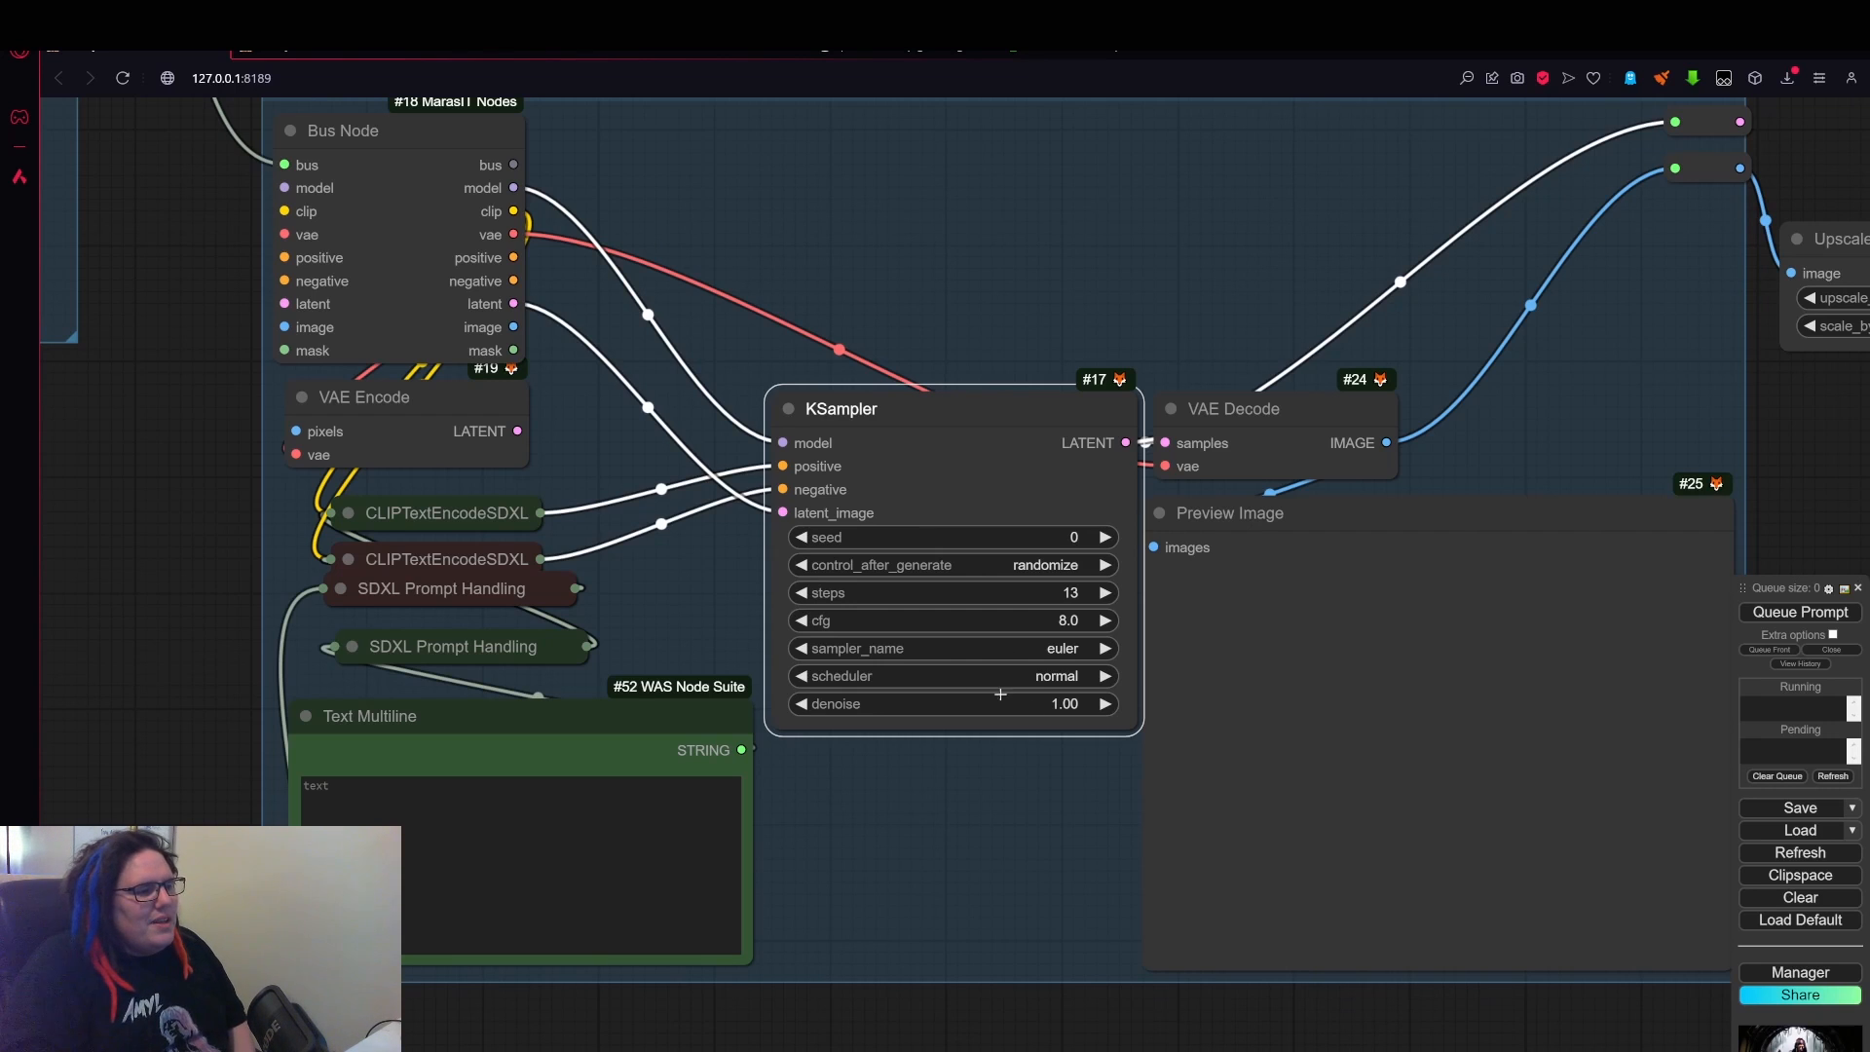
- Keep the first group's KSampler scheduler on normal and set its cfg to 4.0
{"action": "left_click", "coordinate": [1025, 677]}
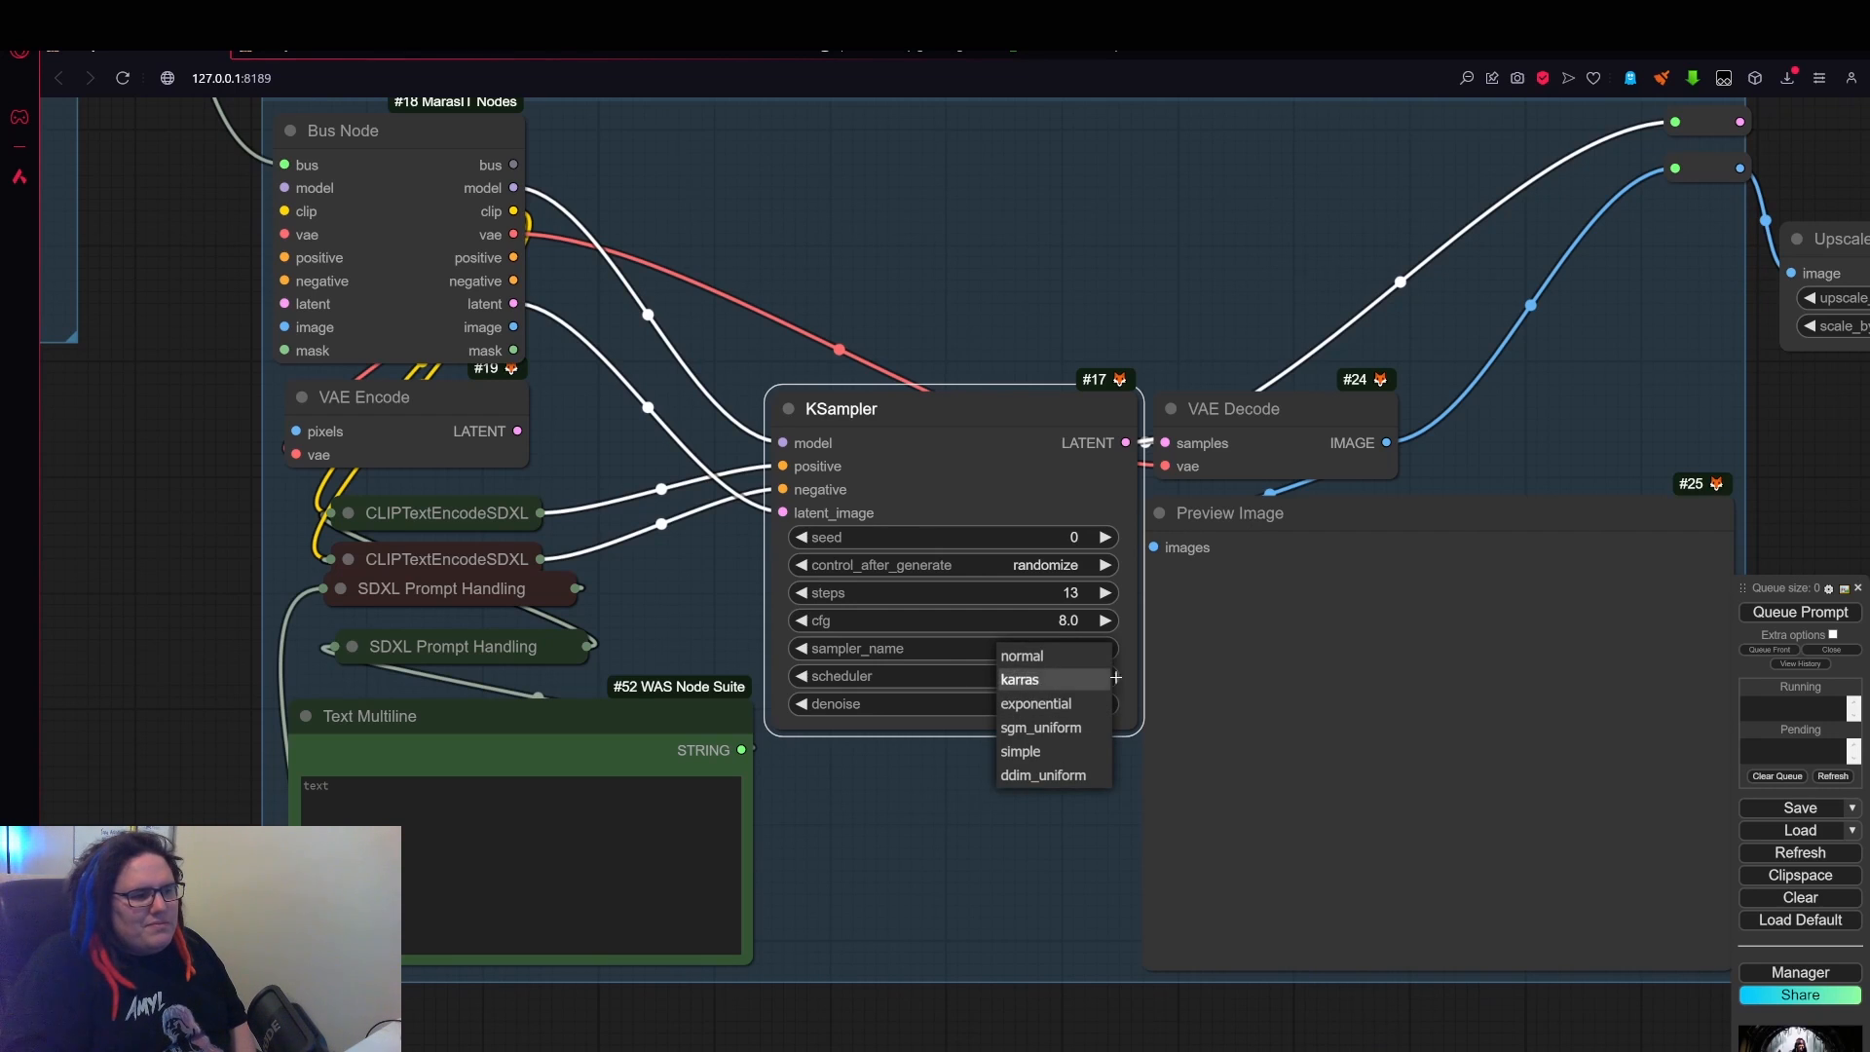
{"action": "left_click", "coordinate": [1053, 659]}
{"action": "left_click", "coordinate": [863, 777]}
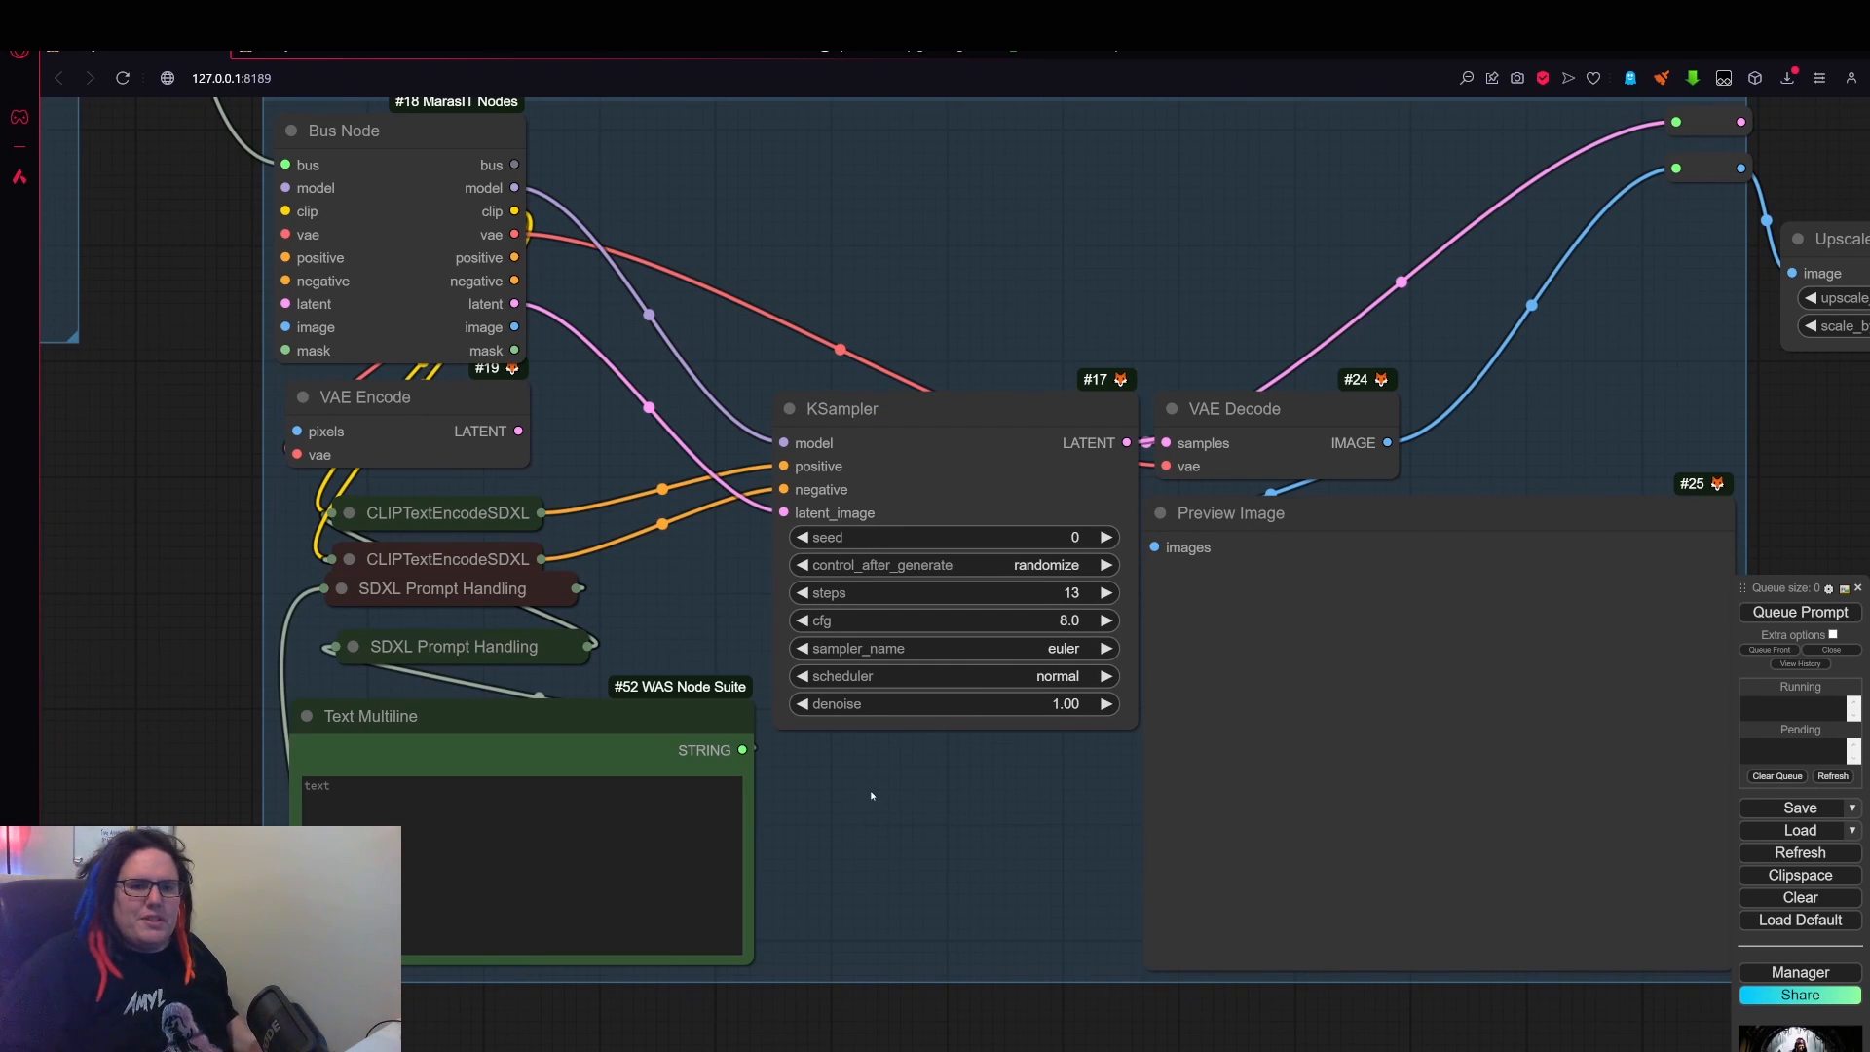
{"action": "left_click", "coordinate": [1081, 676]}
{"action": "left_click", "coordinate": [1034, 716]}
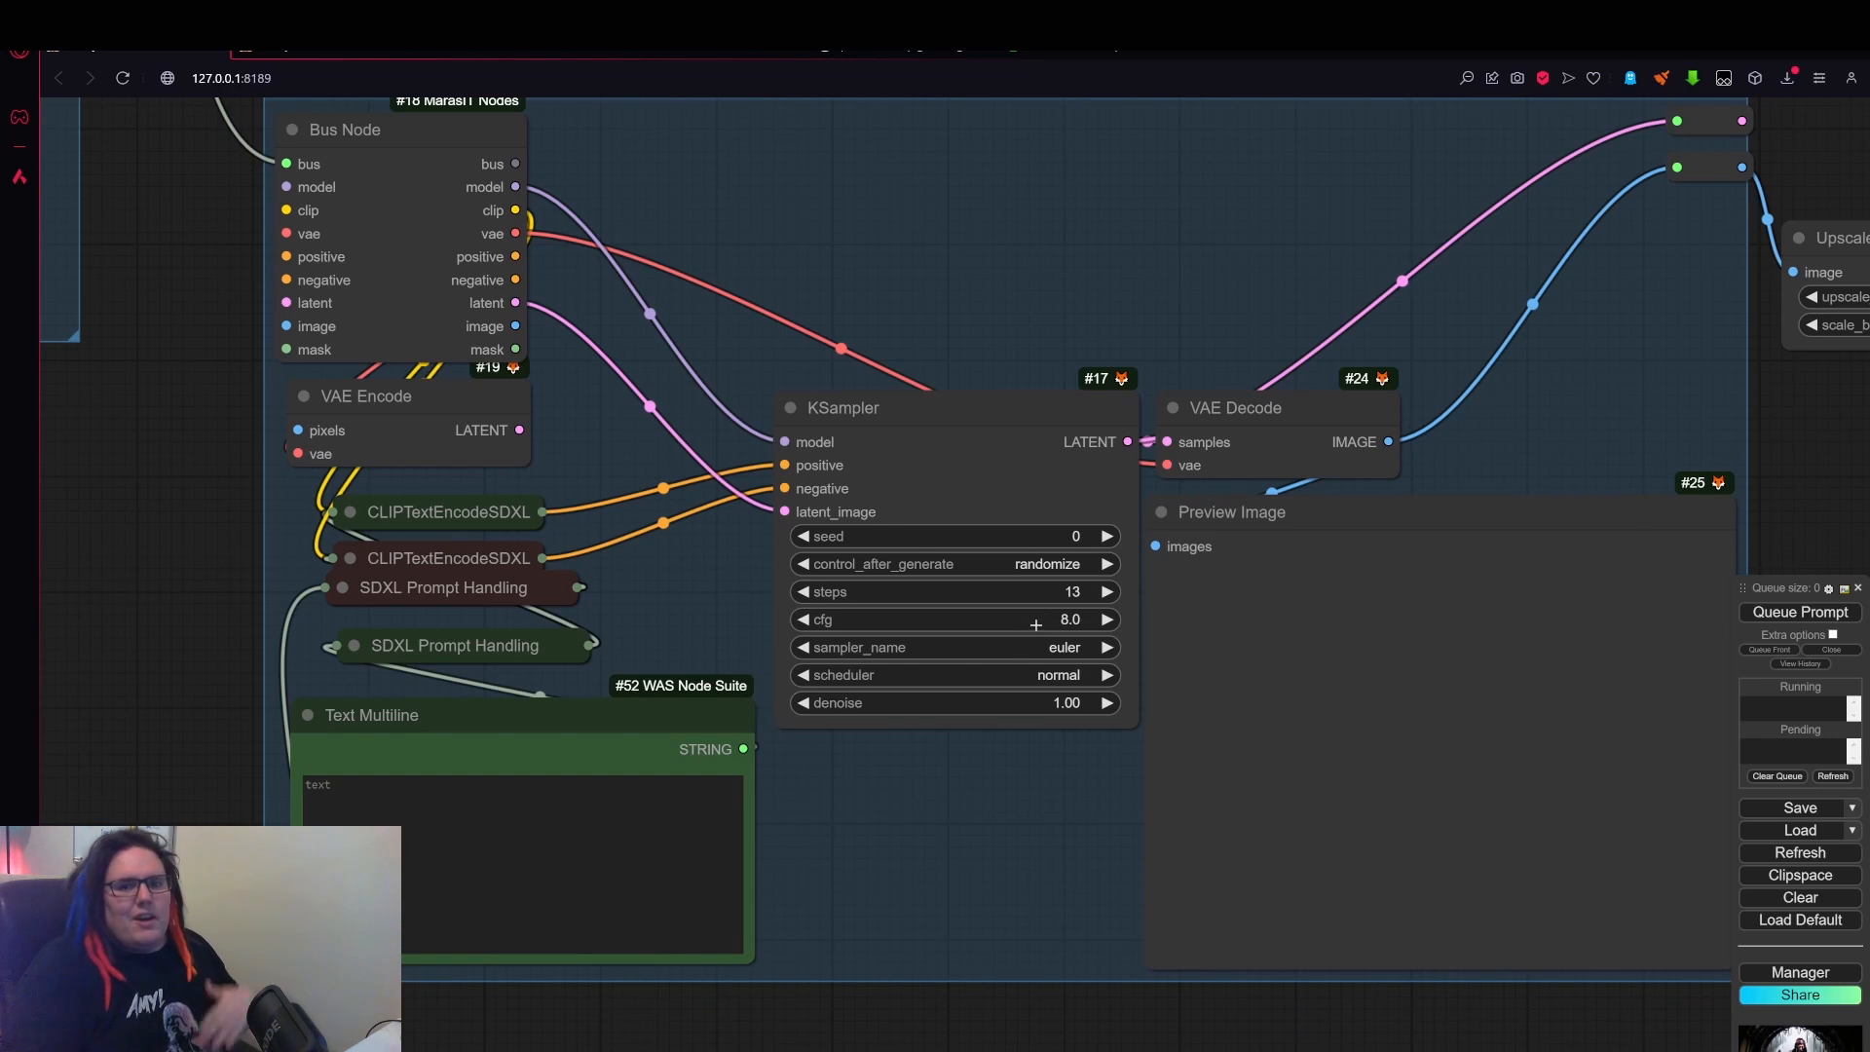
{"action": "left_click_drag", "start_coordinate": [1021, 615], "coordinate": [990, 624]}
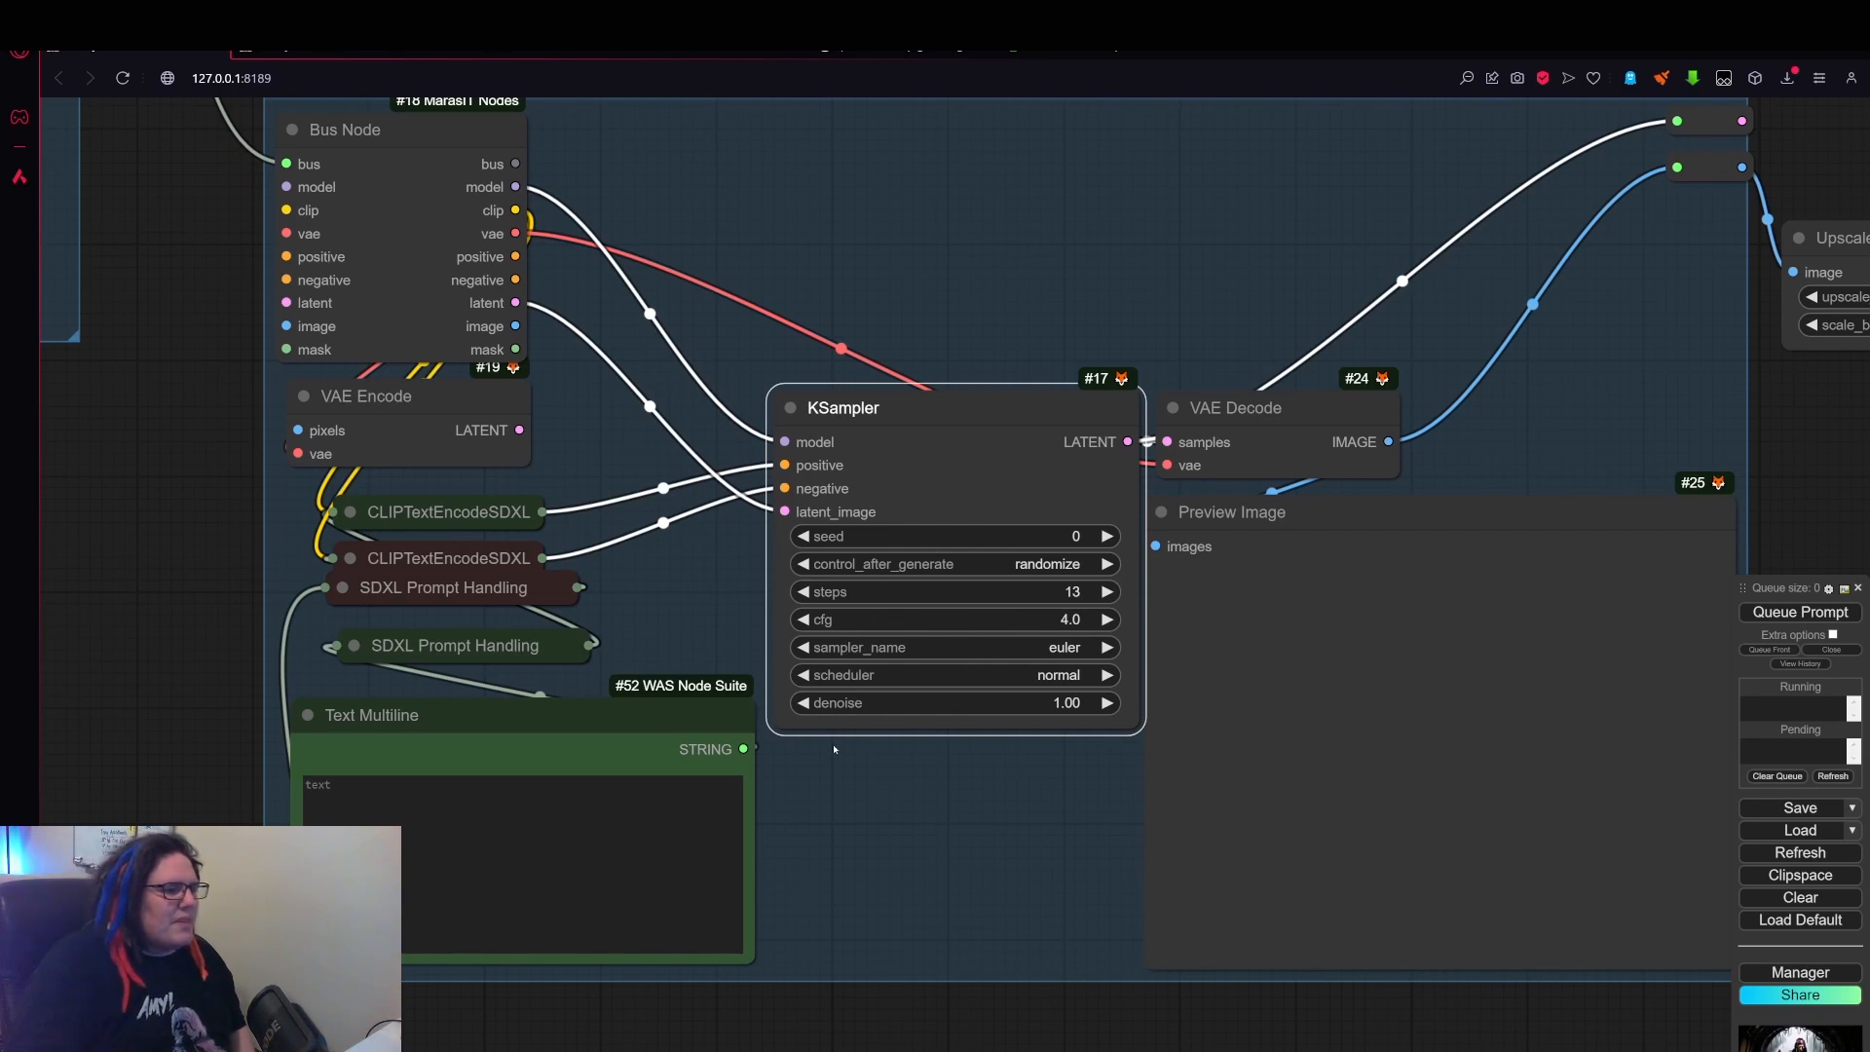
- Set the denoise of the second group's KSampler to 0.51
{"action": "scroll", "coordinate": [857, 867], "scroll_direction": "down", "scroll_amount": 8}
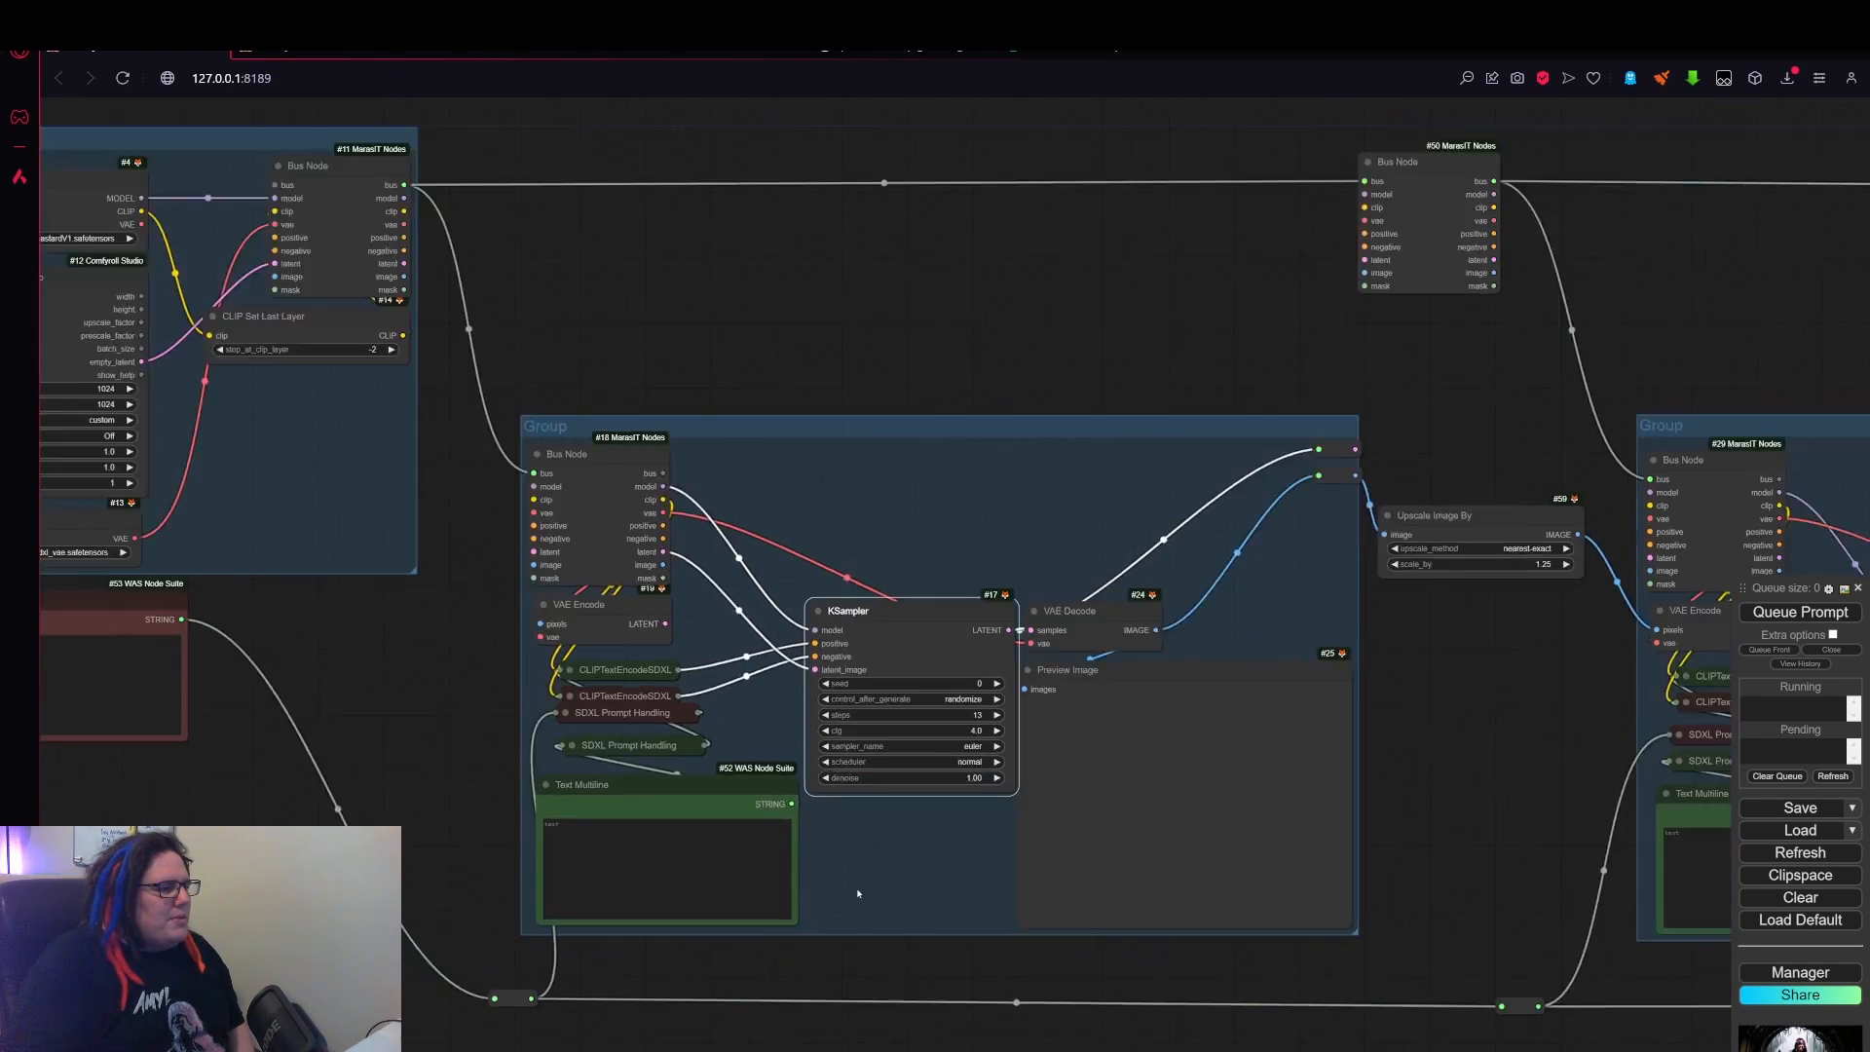
{"action": "left_click_drag", "start_coordinate": [819, 656], "coordinate": [648, 635]}
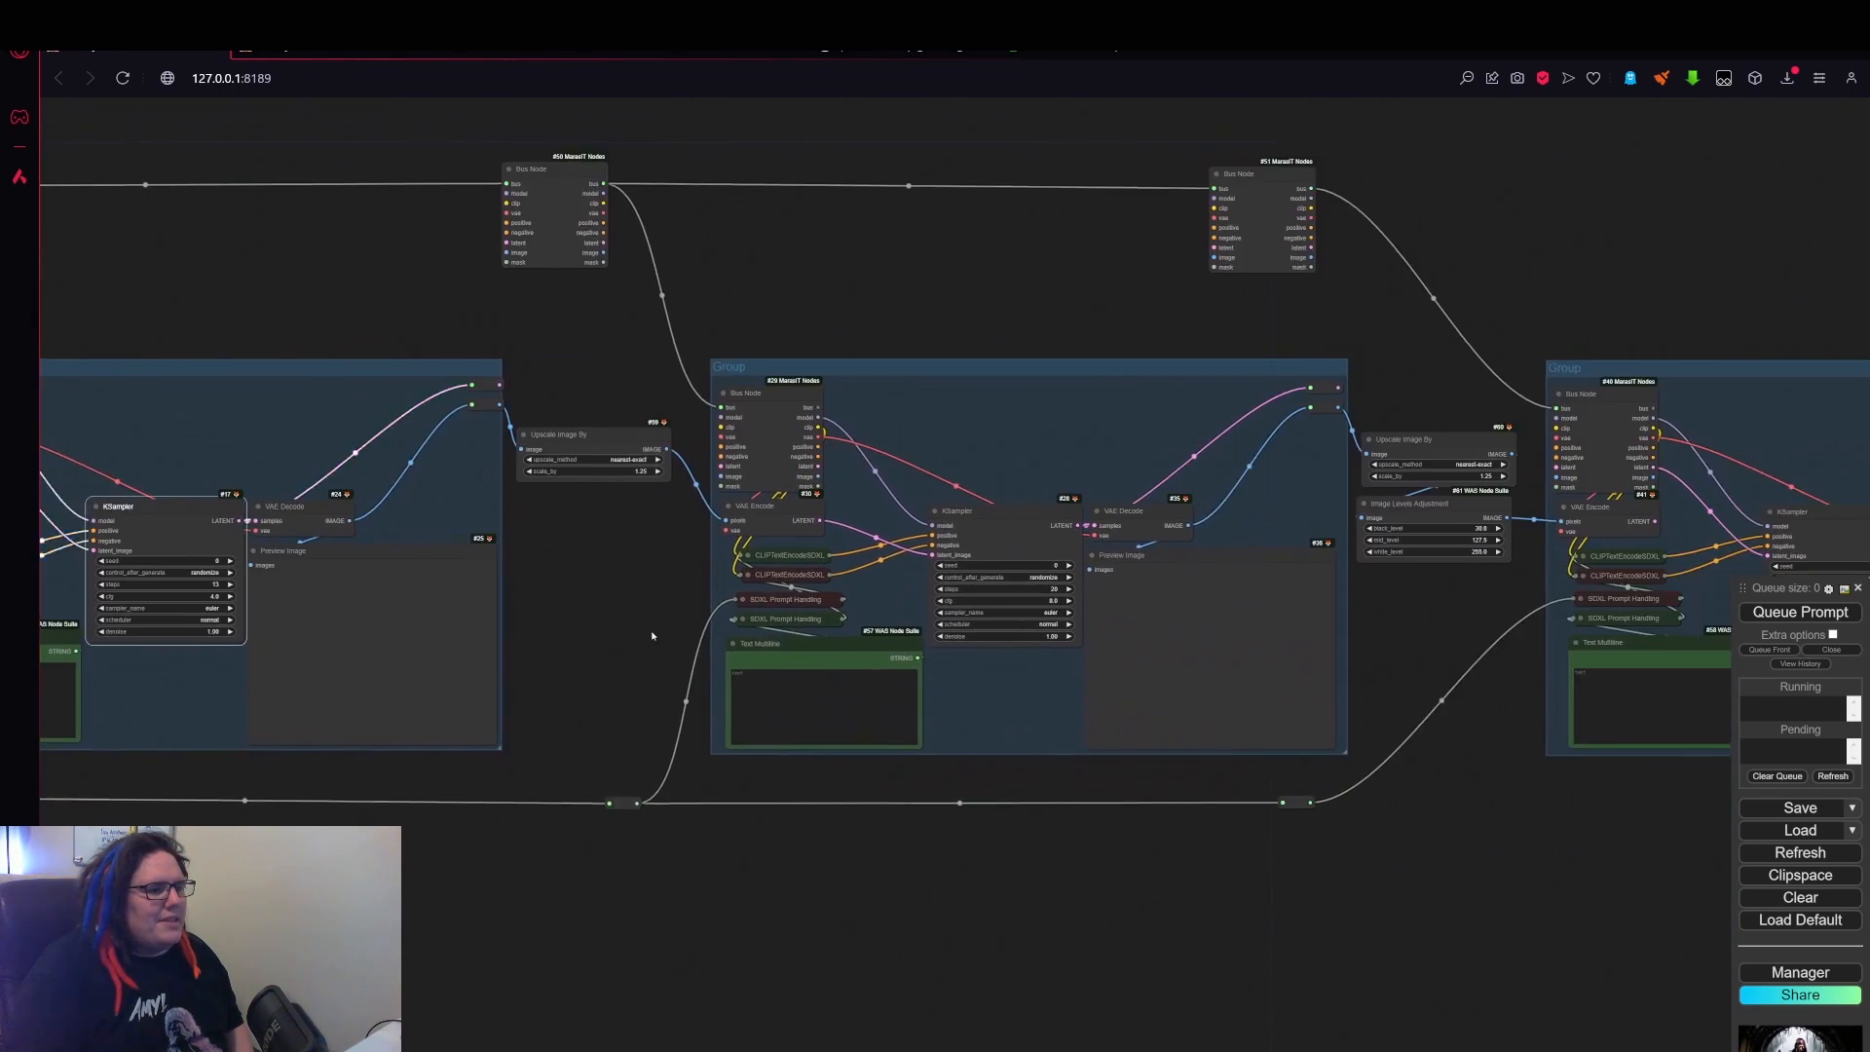
{"action": "scroll", "coordinate": [1052, 650], "scroll_direction": "up", "scroll_amount": 5}
{"action": "scroll", "coordinate": [794, 611], "scroll_direction": "down", "scroll_amount": 3}
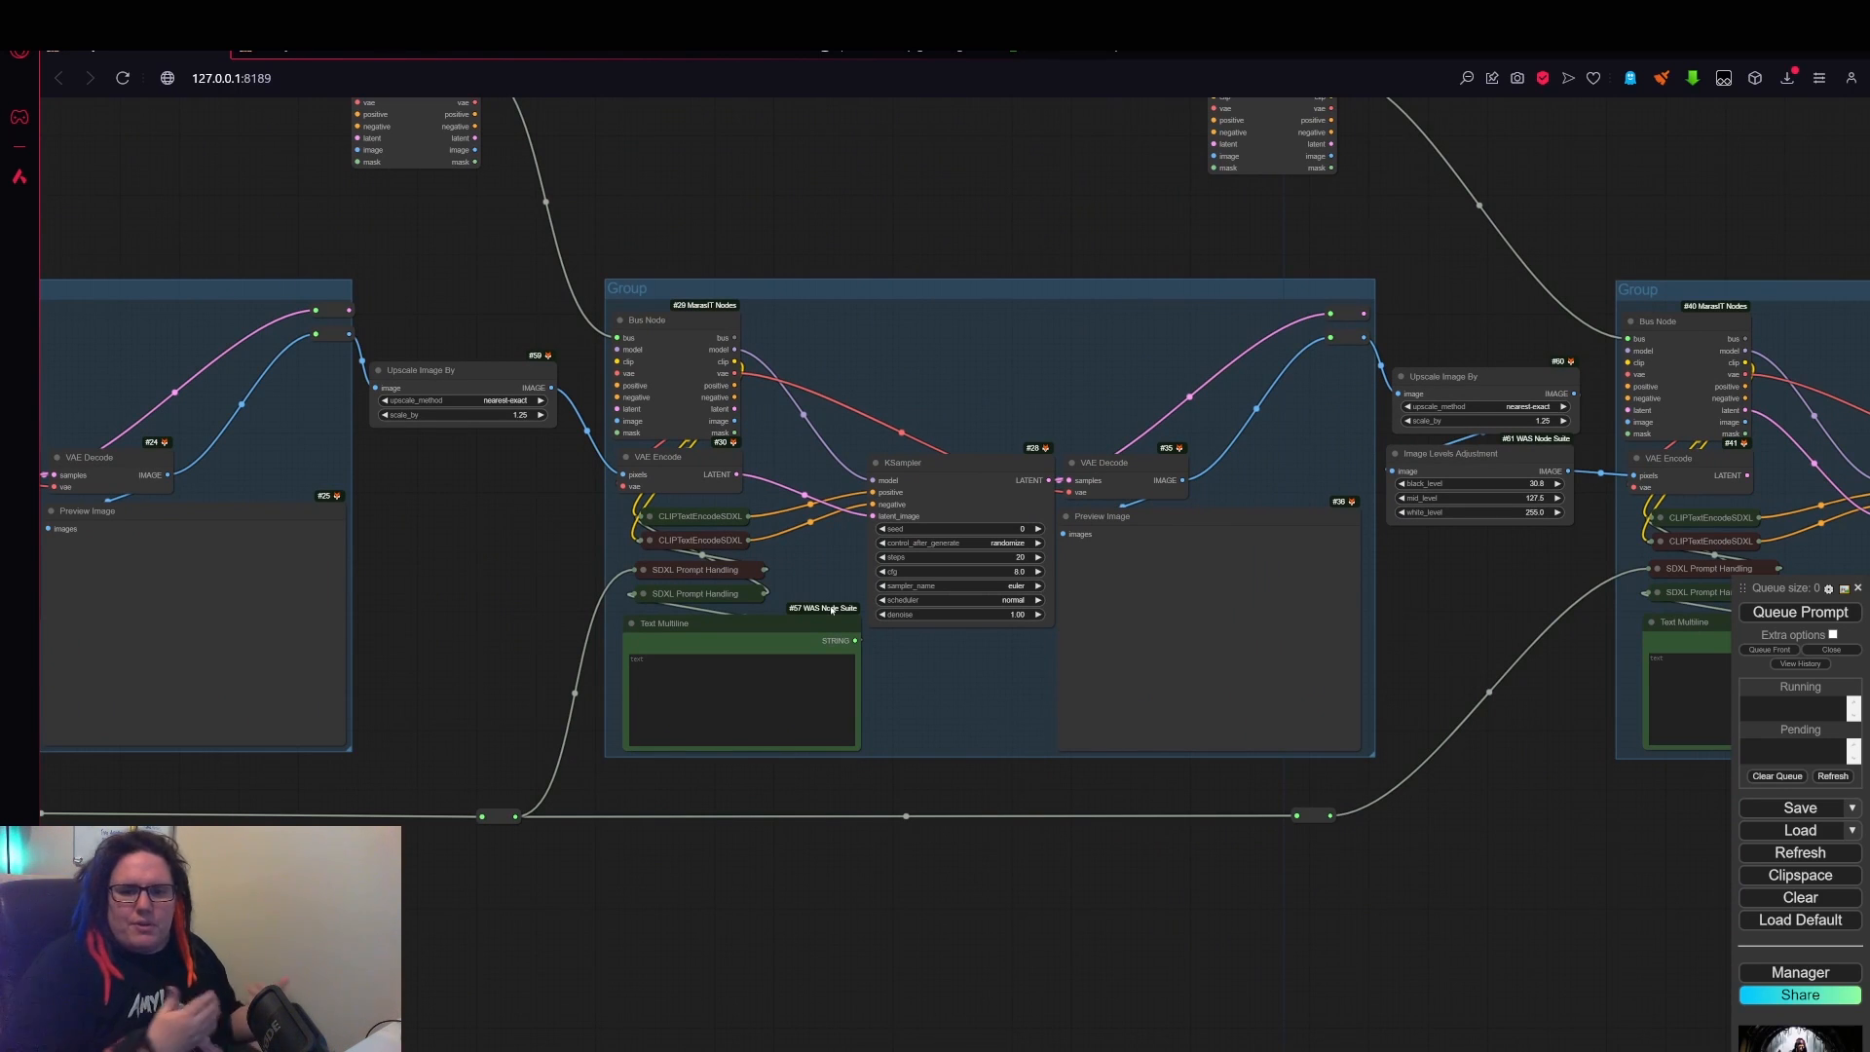
{"action": "scroll", "coordinate": [906, 602], "scroll_direction": "up", "scroll_amount": 5}
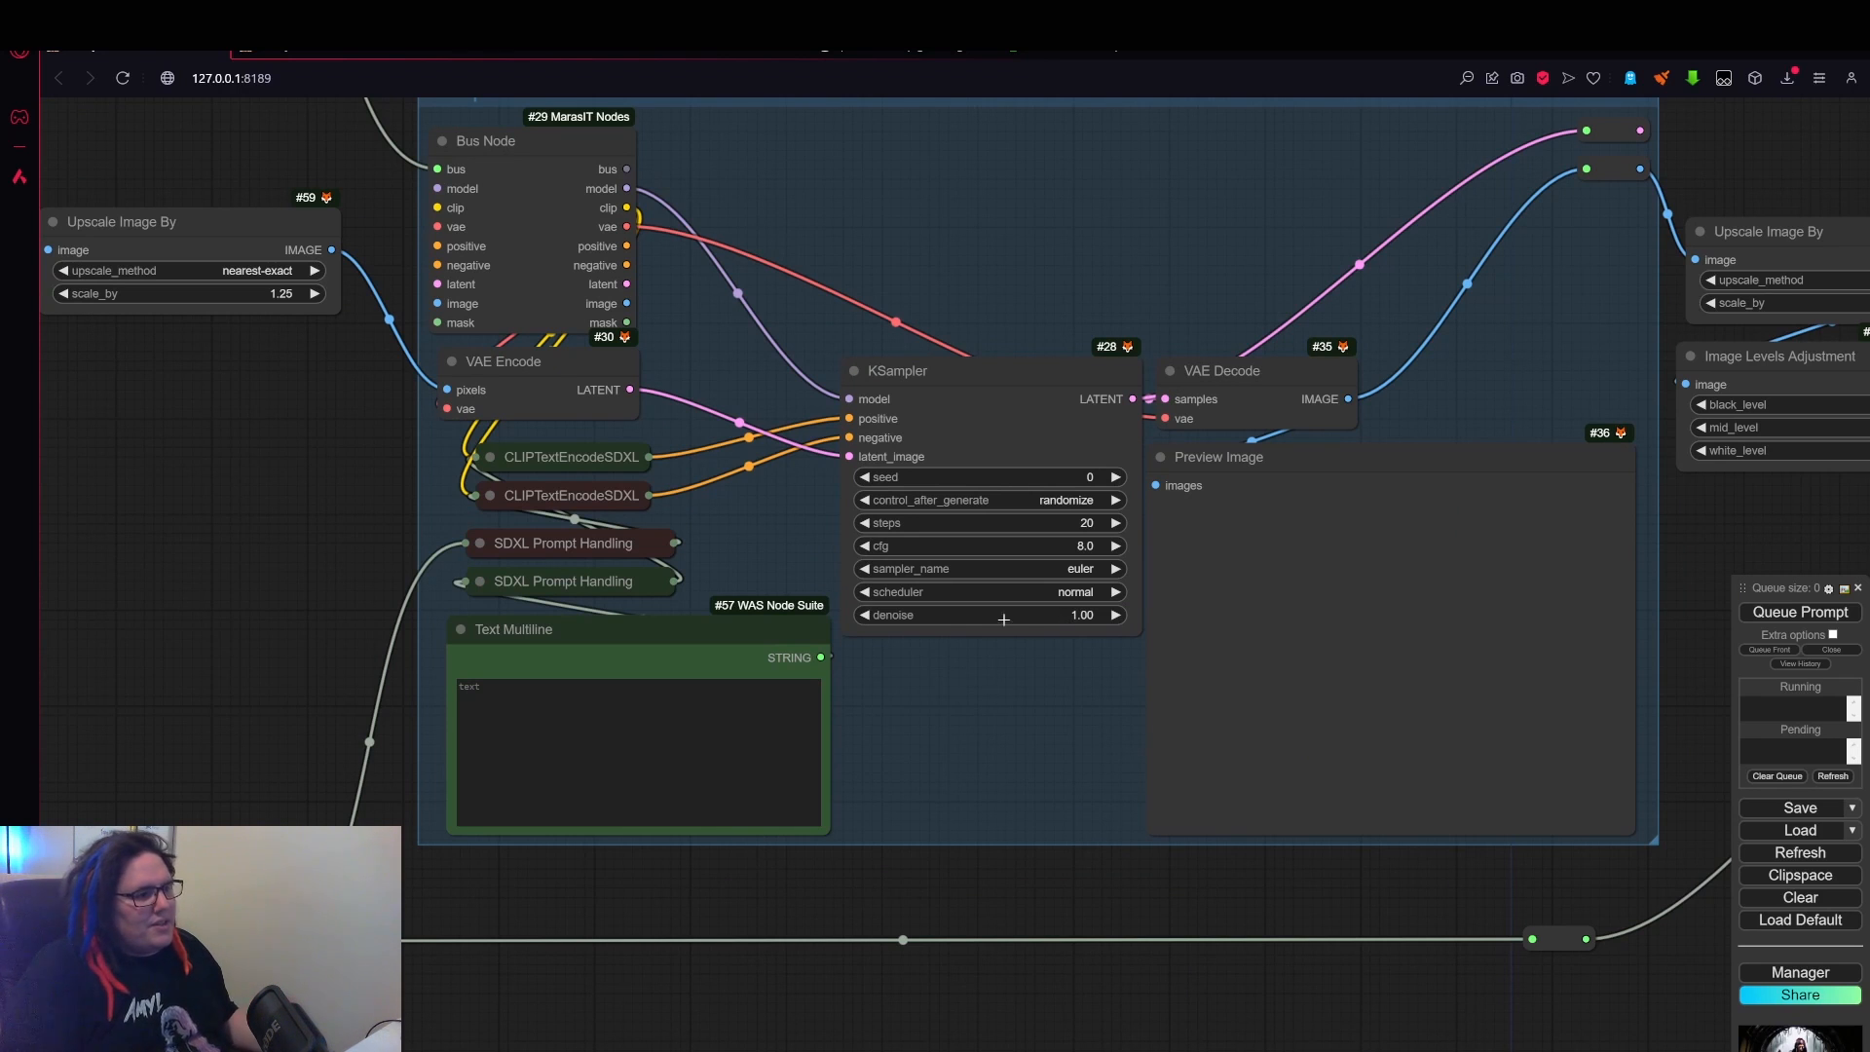
{"action": "scroll", "coordinate": [1003, 620], "scroll_direction": "up", "scroll_amount": 2}
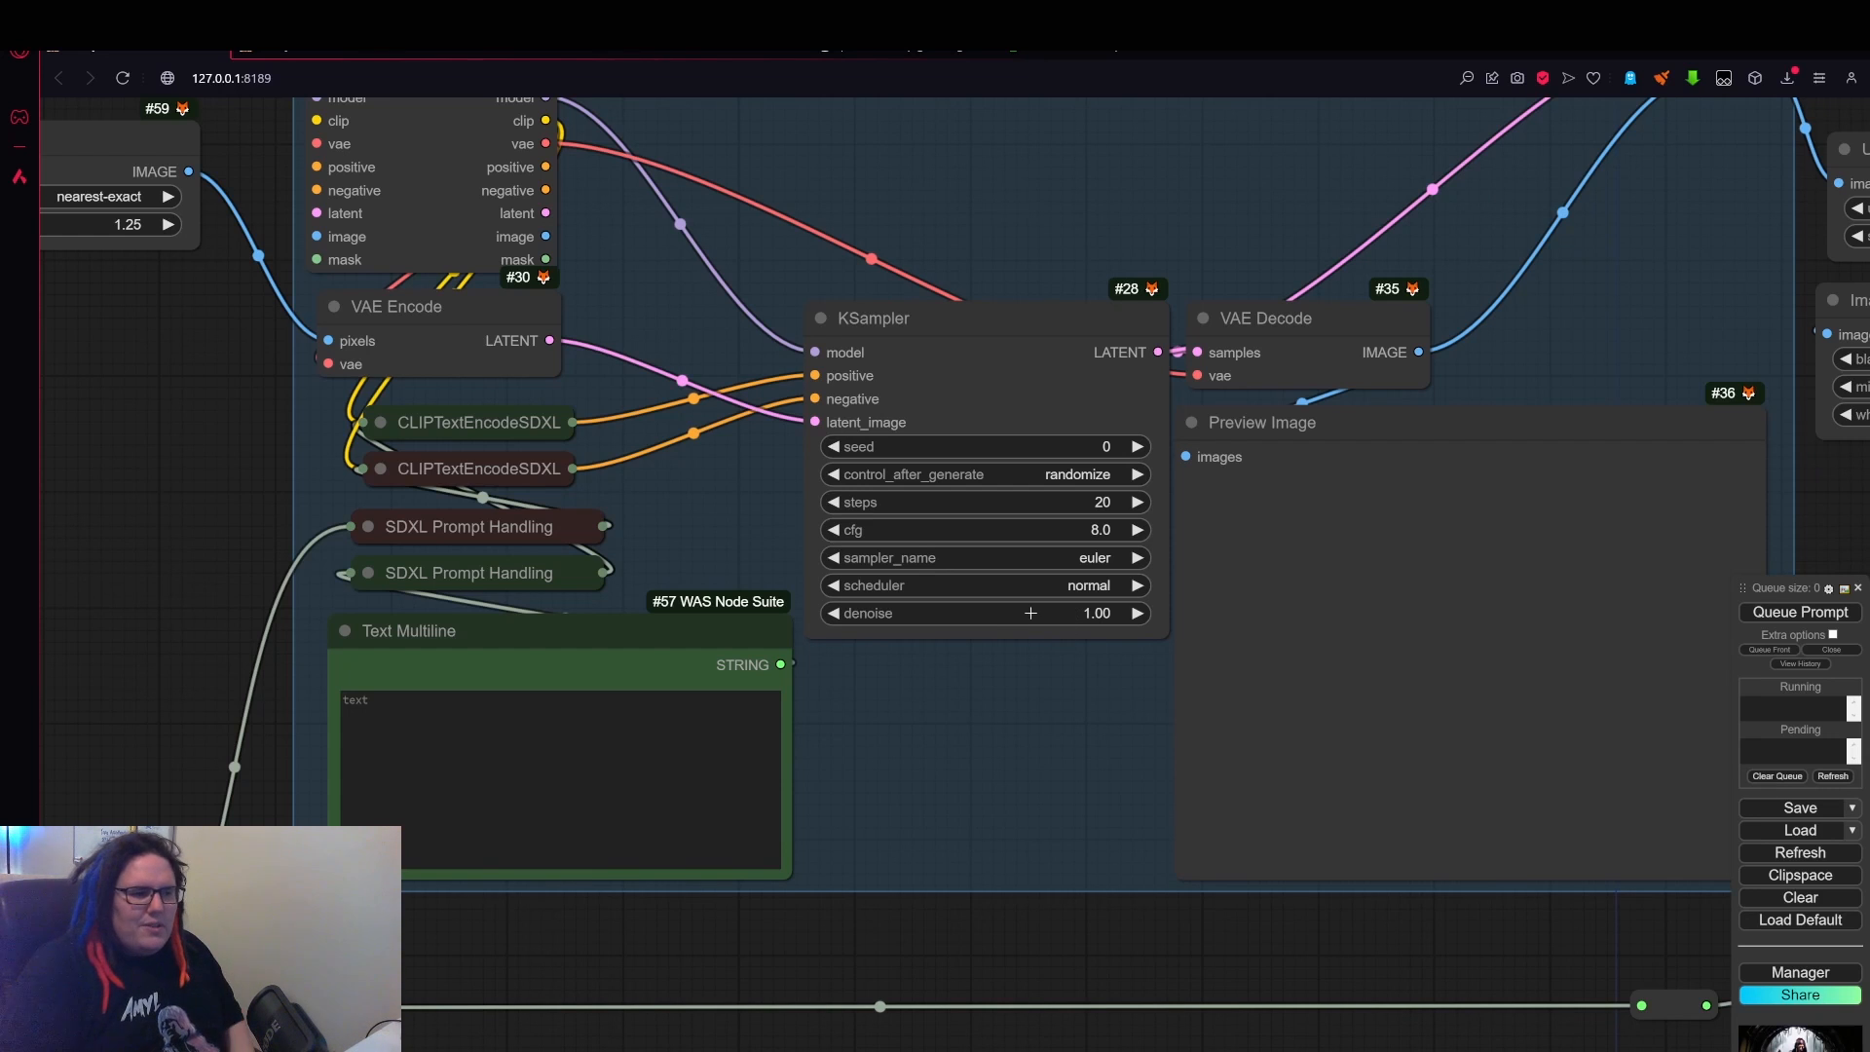
{"action": "mouse_move", "coordinate": [1030, 613]}
{"action": "left_mouse_down"}
{"action": "mouse_move", "coordinate": [1052, 615]}
{"action": "mouse_move", "coordinate": [1020, 624]}
{"action": "left_mouse_up"}
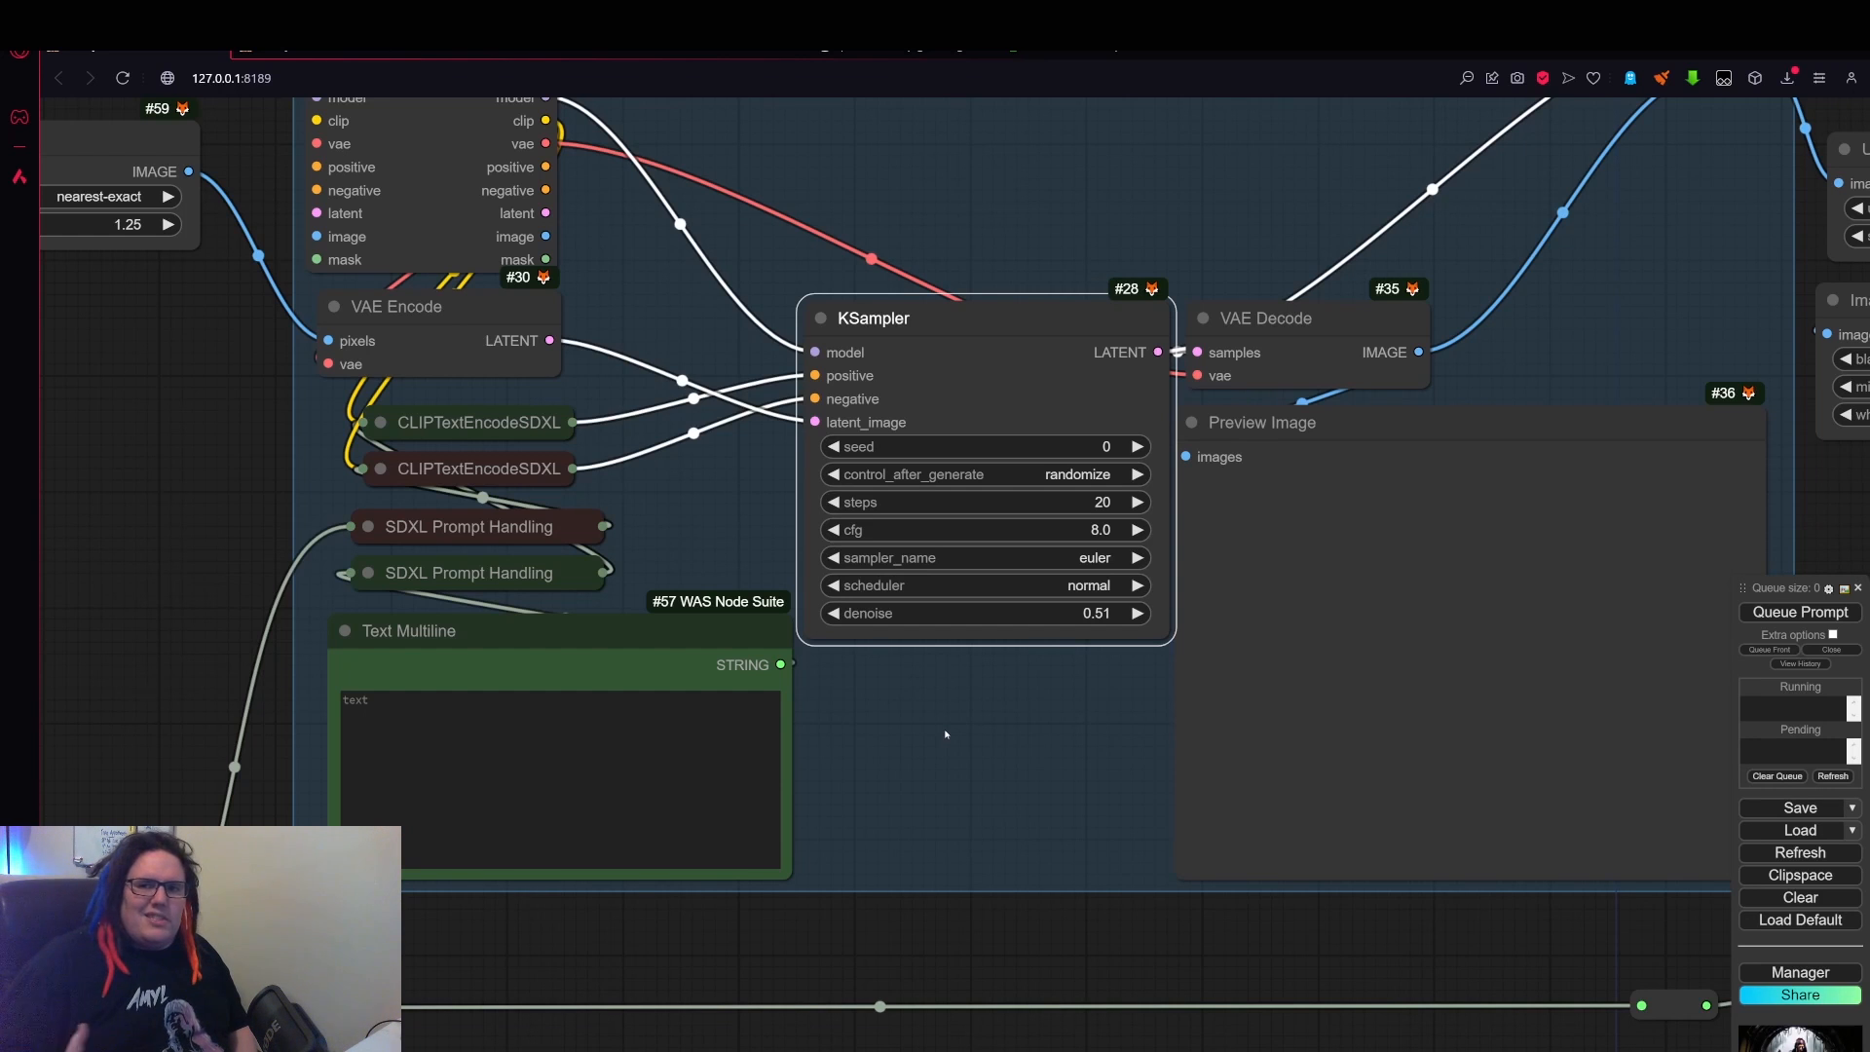
- Set the denoise of the third group's KSampler to 0.20
{"action": "scroll", "coordinate": [945, 734], "scroll_direction": "down", "scroll_amount": 6}
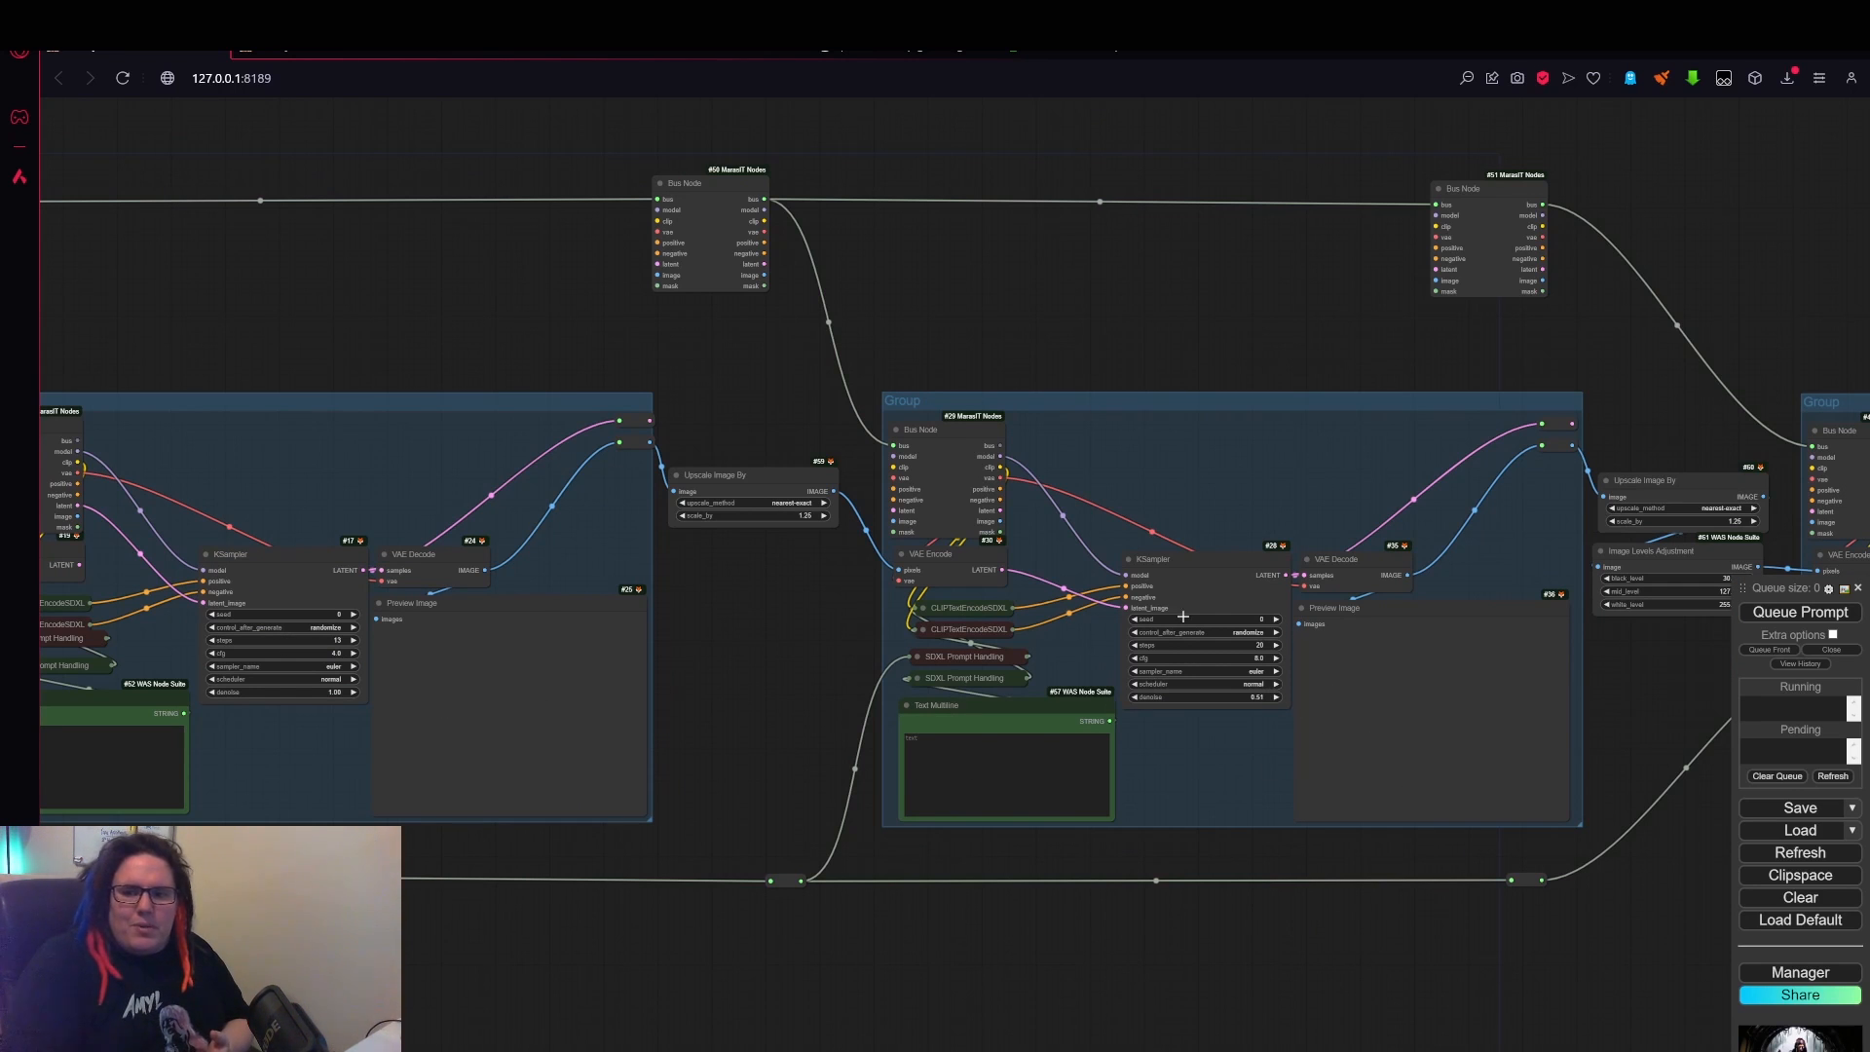
{"action": "scroll", "coordinate": [1217, 784], "scroll_direction": "down", "scroll_amount": 3}
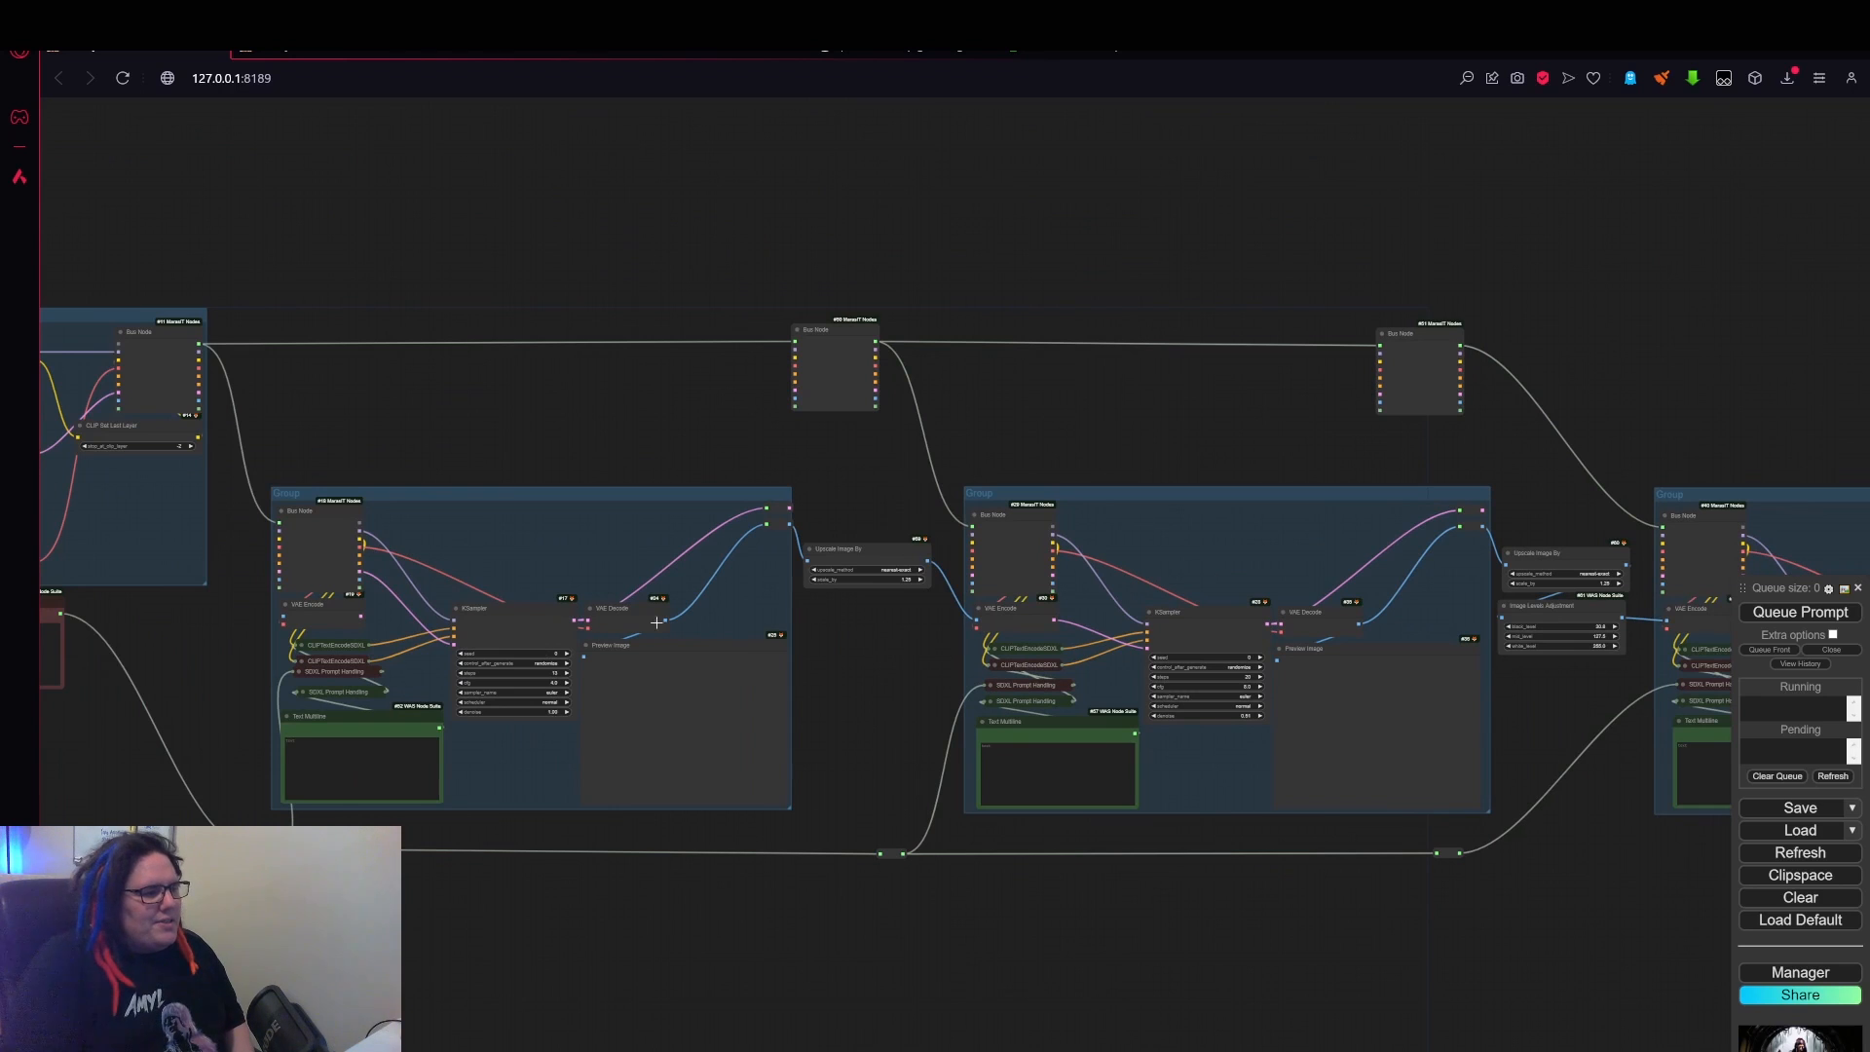
{"action": "scroll", "coordinate": [1238, 757], "scroll_direction": "up", "scroll_amount": 10}
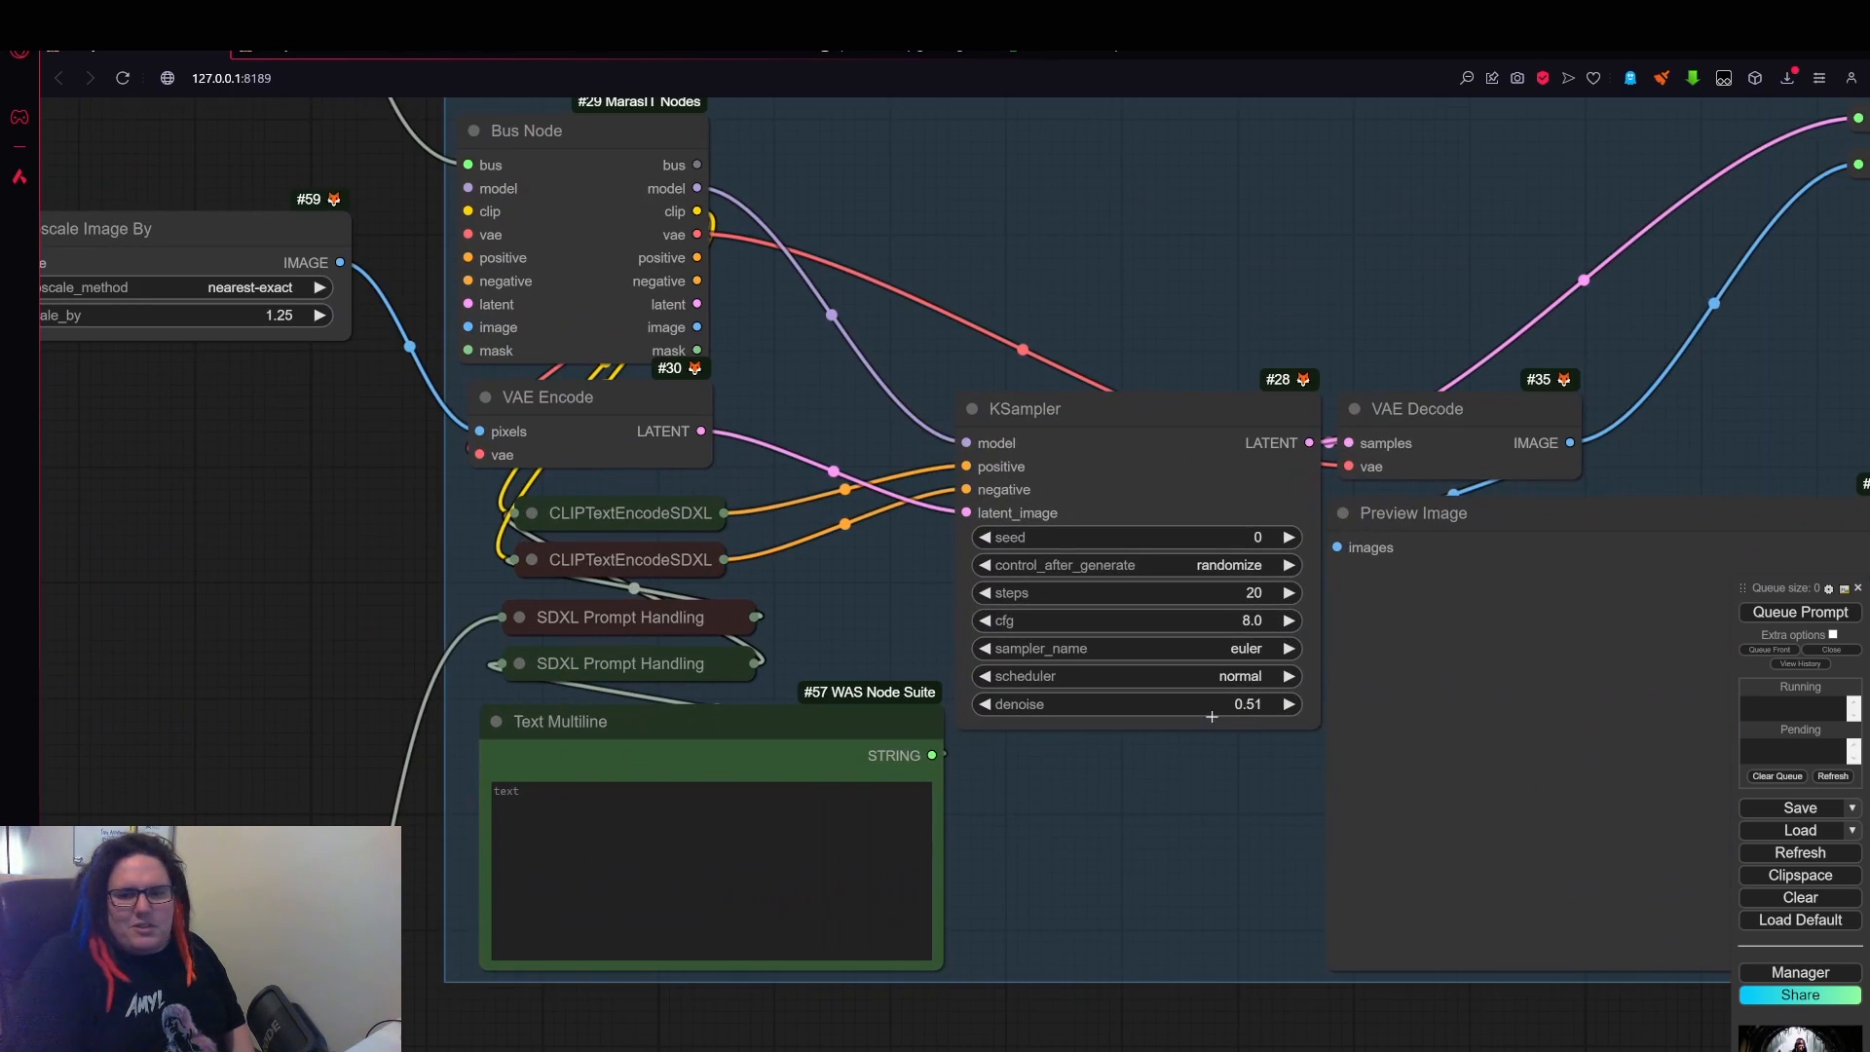
{"action": "scroll", "coordinate": [1188, 733], "scroll_direction": "down", "scroll_amount": 3}
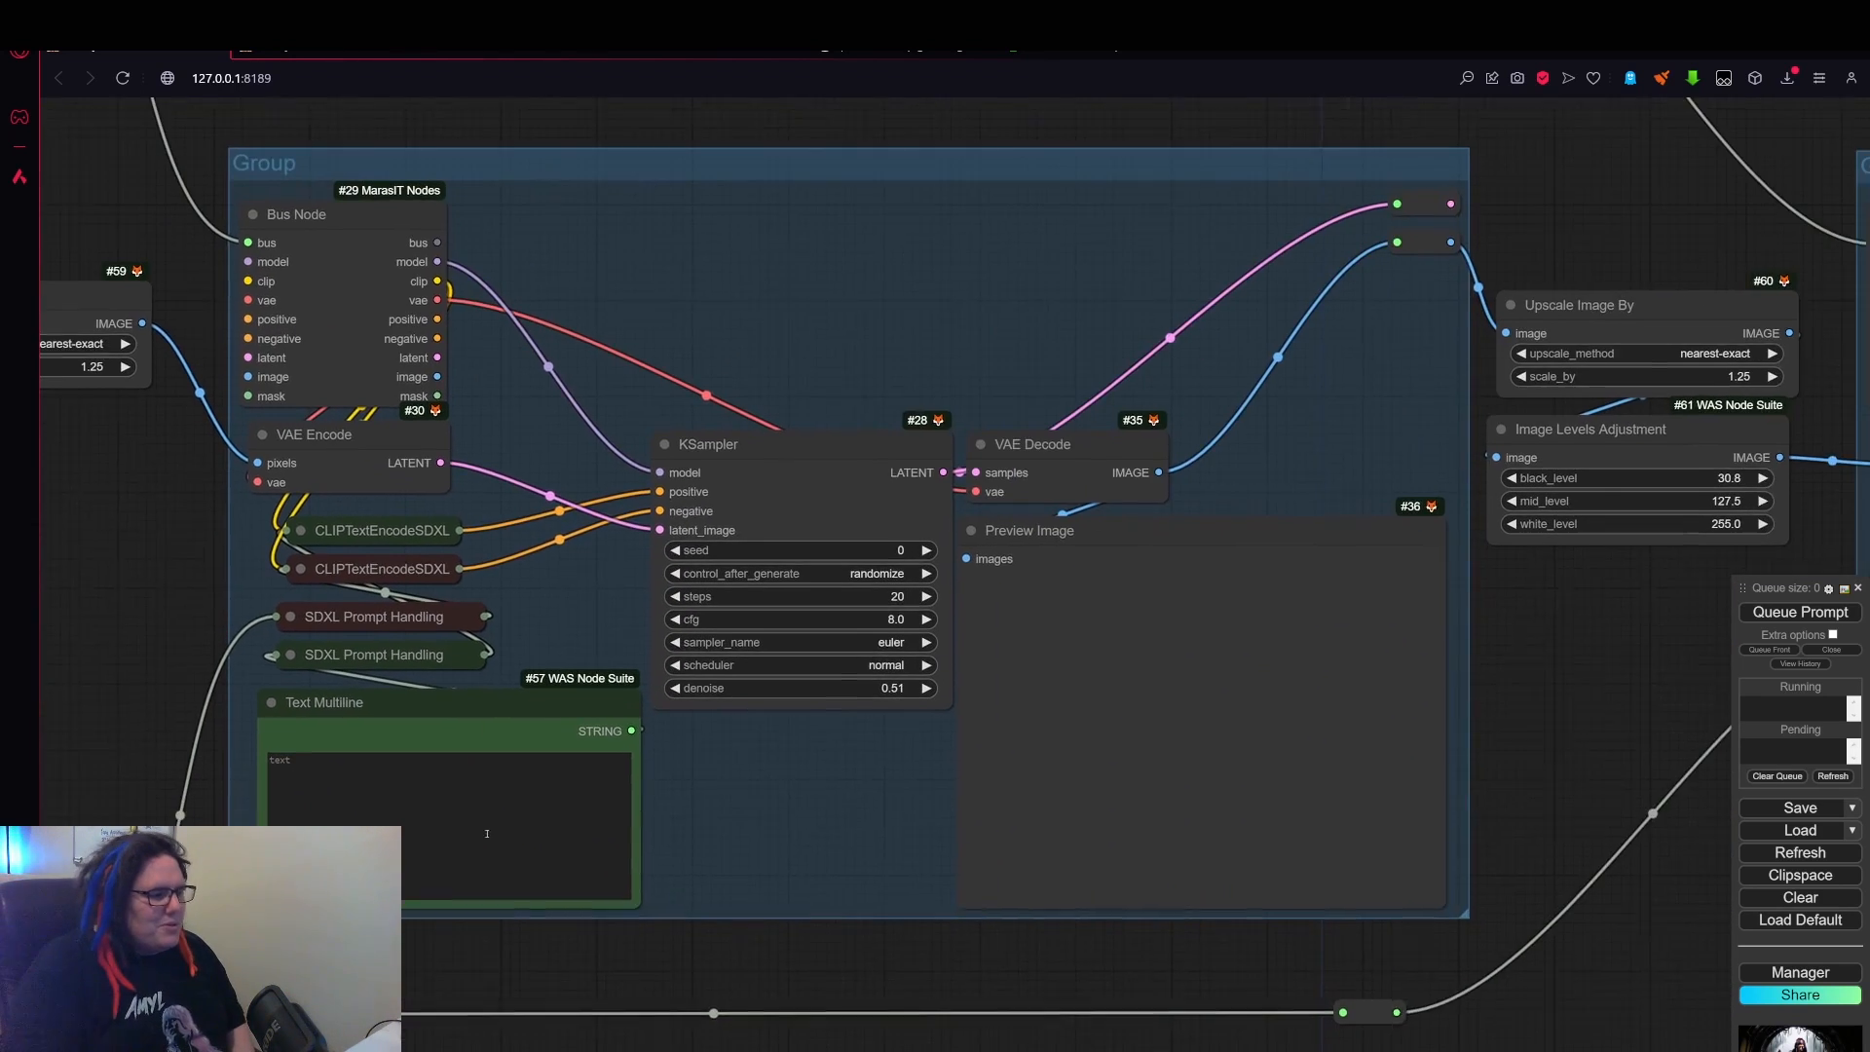
{"action": "scroll", "coordinate": [853, 849], "scroll_direction": "down", "scroll_amount": 2}
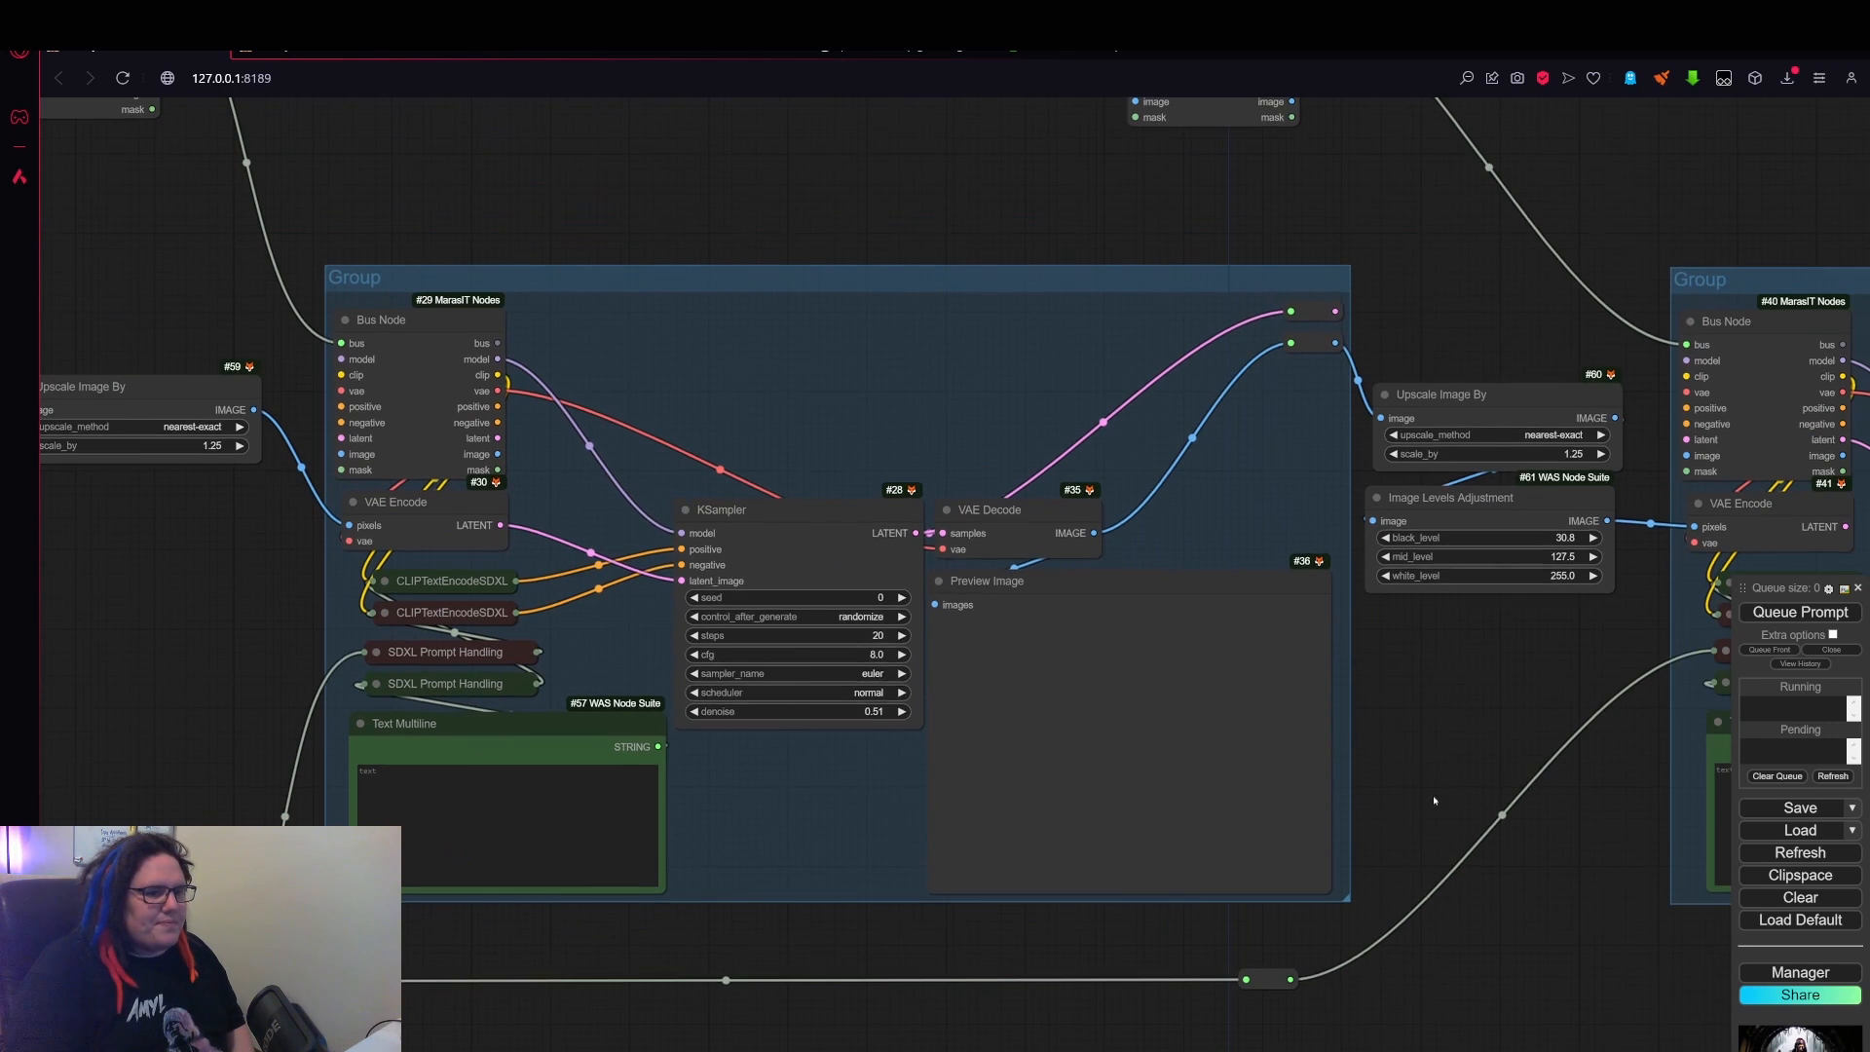
{"action": "left_click_drag", "start_coordinate": [1489, 799], "coordinate": [968, 742]}
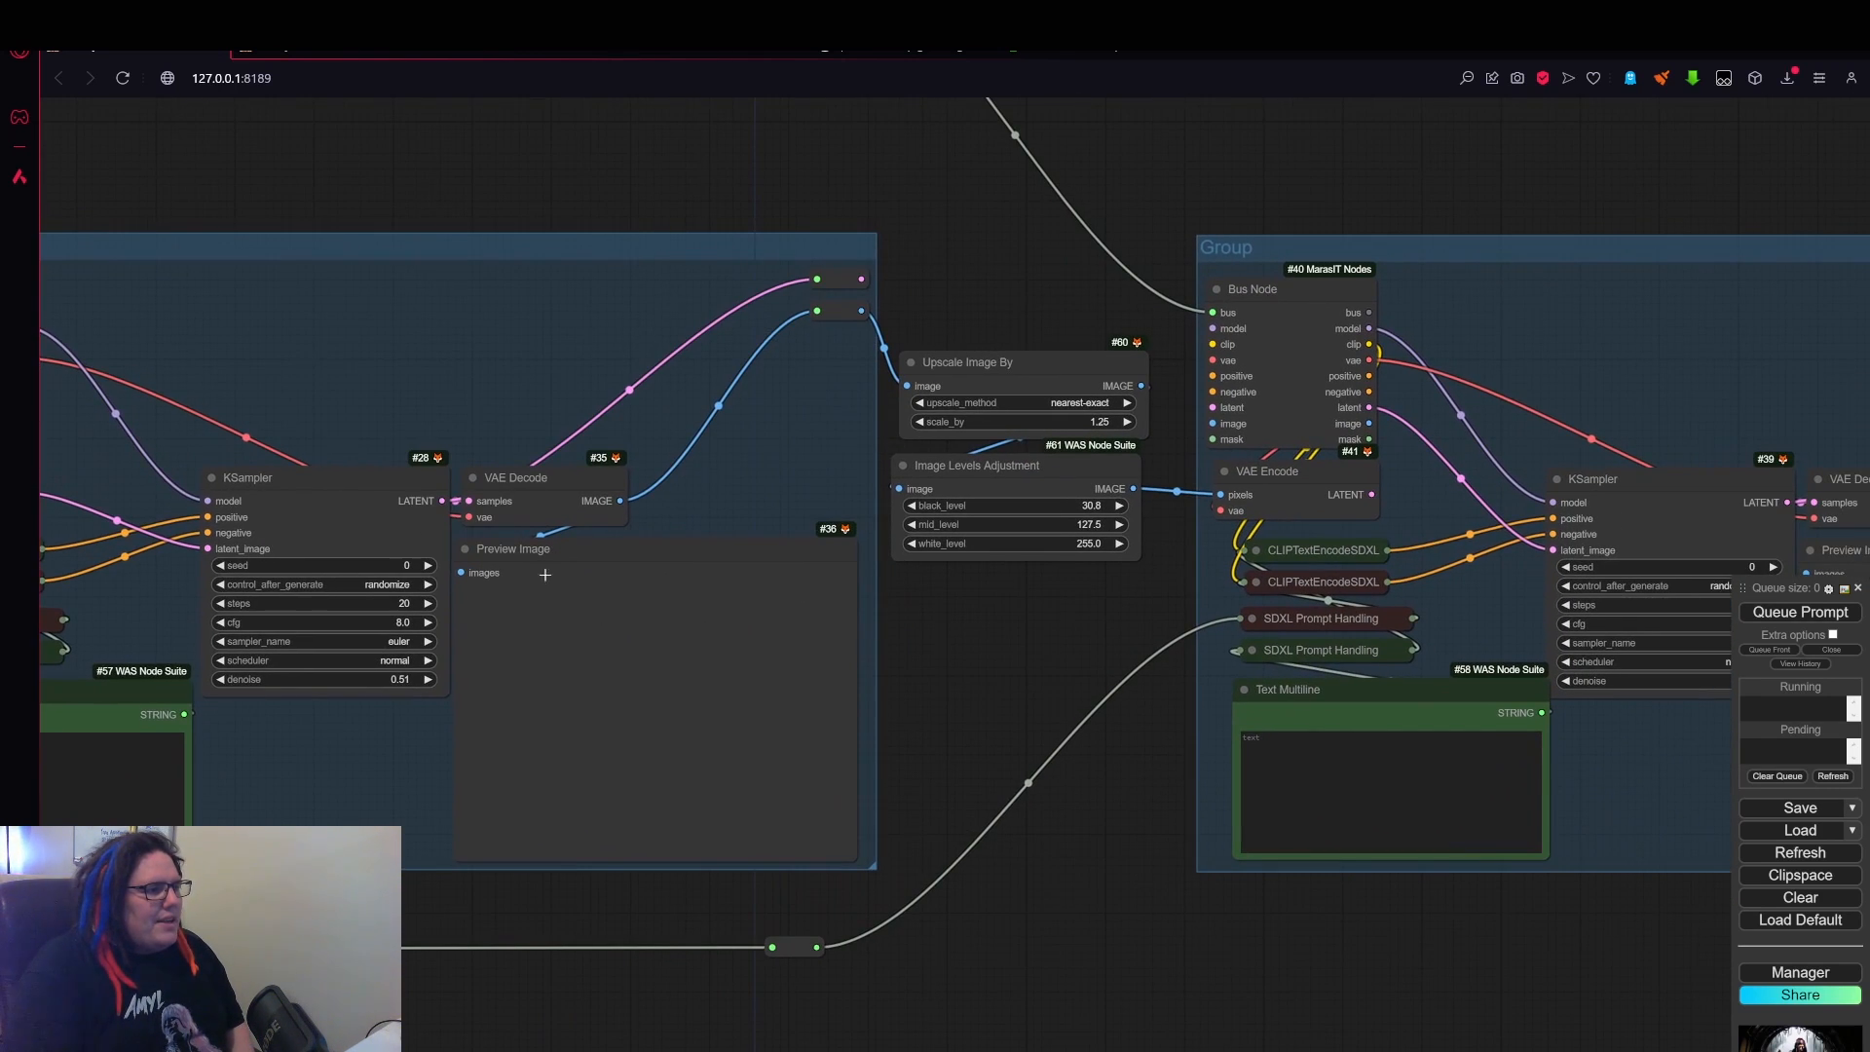
{"action": "left_click_drag", "start_coordinate": [1026, 685], "coordinate": [698, 620]}
{"action": "scroll", "coordinate": [1332, 714], "scroll_direction": "up", "scroll_amount": 1}
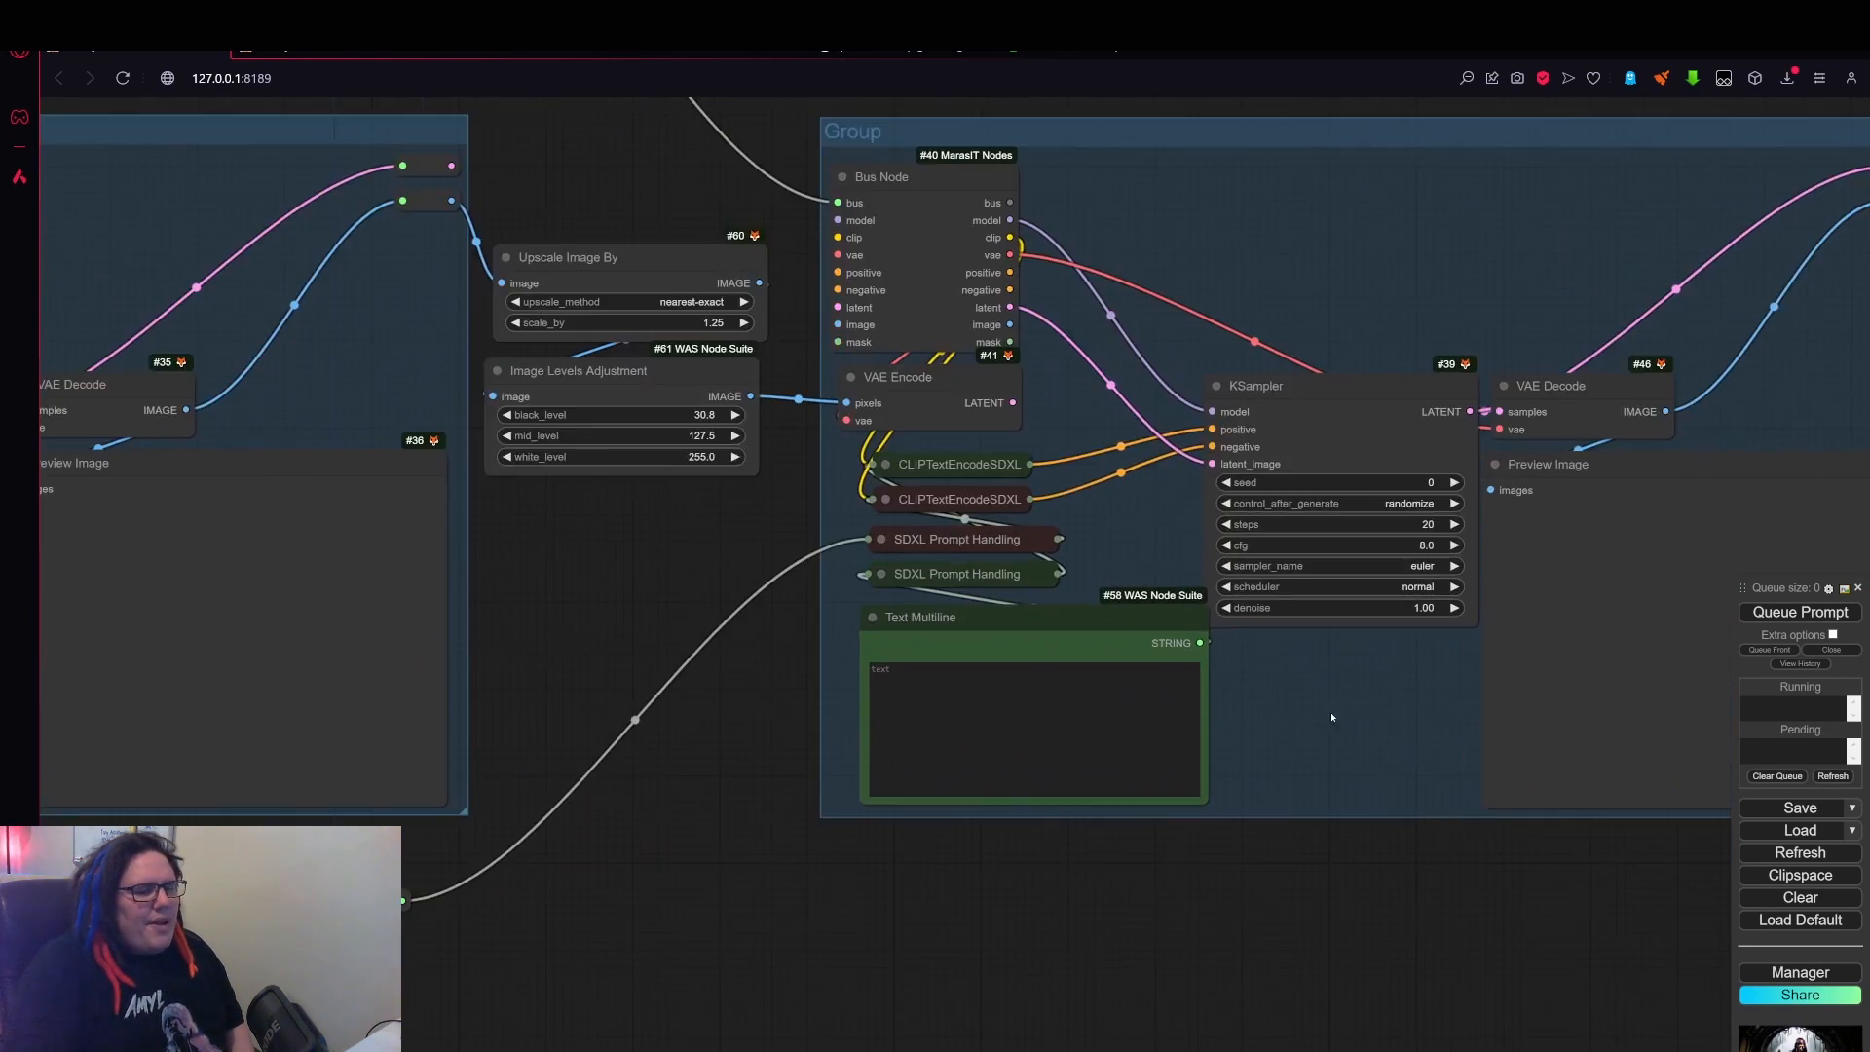
{"action": "left_click_drag", "start_coordinate": [1334, 713], "coordinate": [1146, 725]}
{"action": "scroll", "coordinate": [1204, 696], "scroll_direction": "up", "scroll_amount": 3}
{"action": "scroll", "coordinate": [1304, 614], "scroll_direction": "up", "scroll_amount": 5}
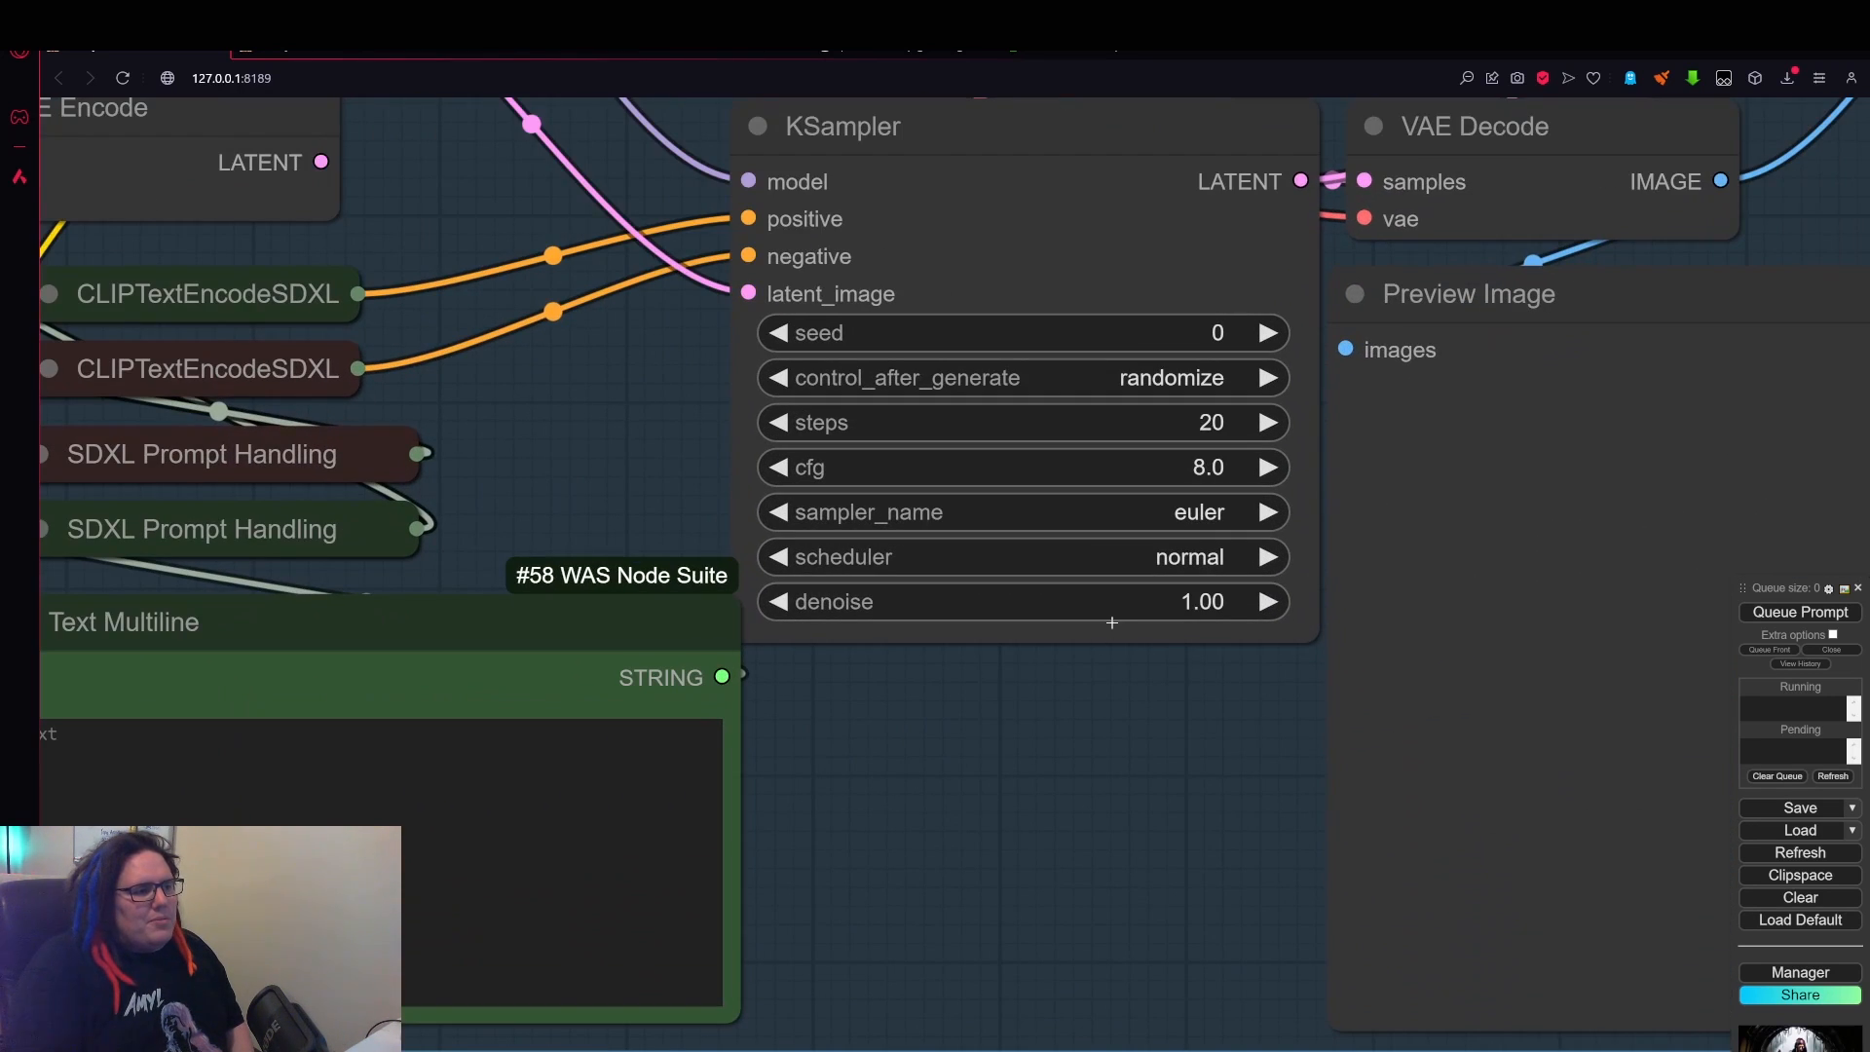
{"action": "left_click_drag", "start_coordinate": [1150, 600], "coordinate": [1039, 601]}
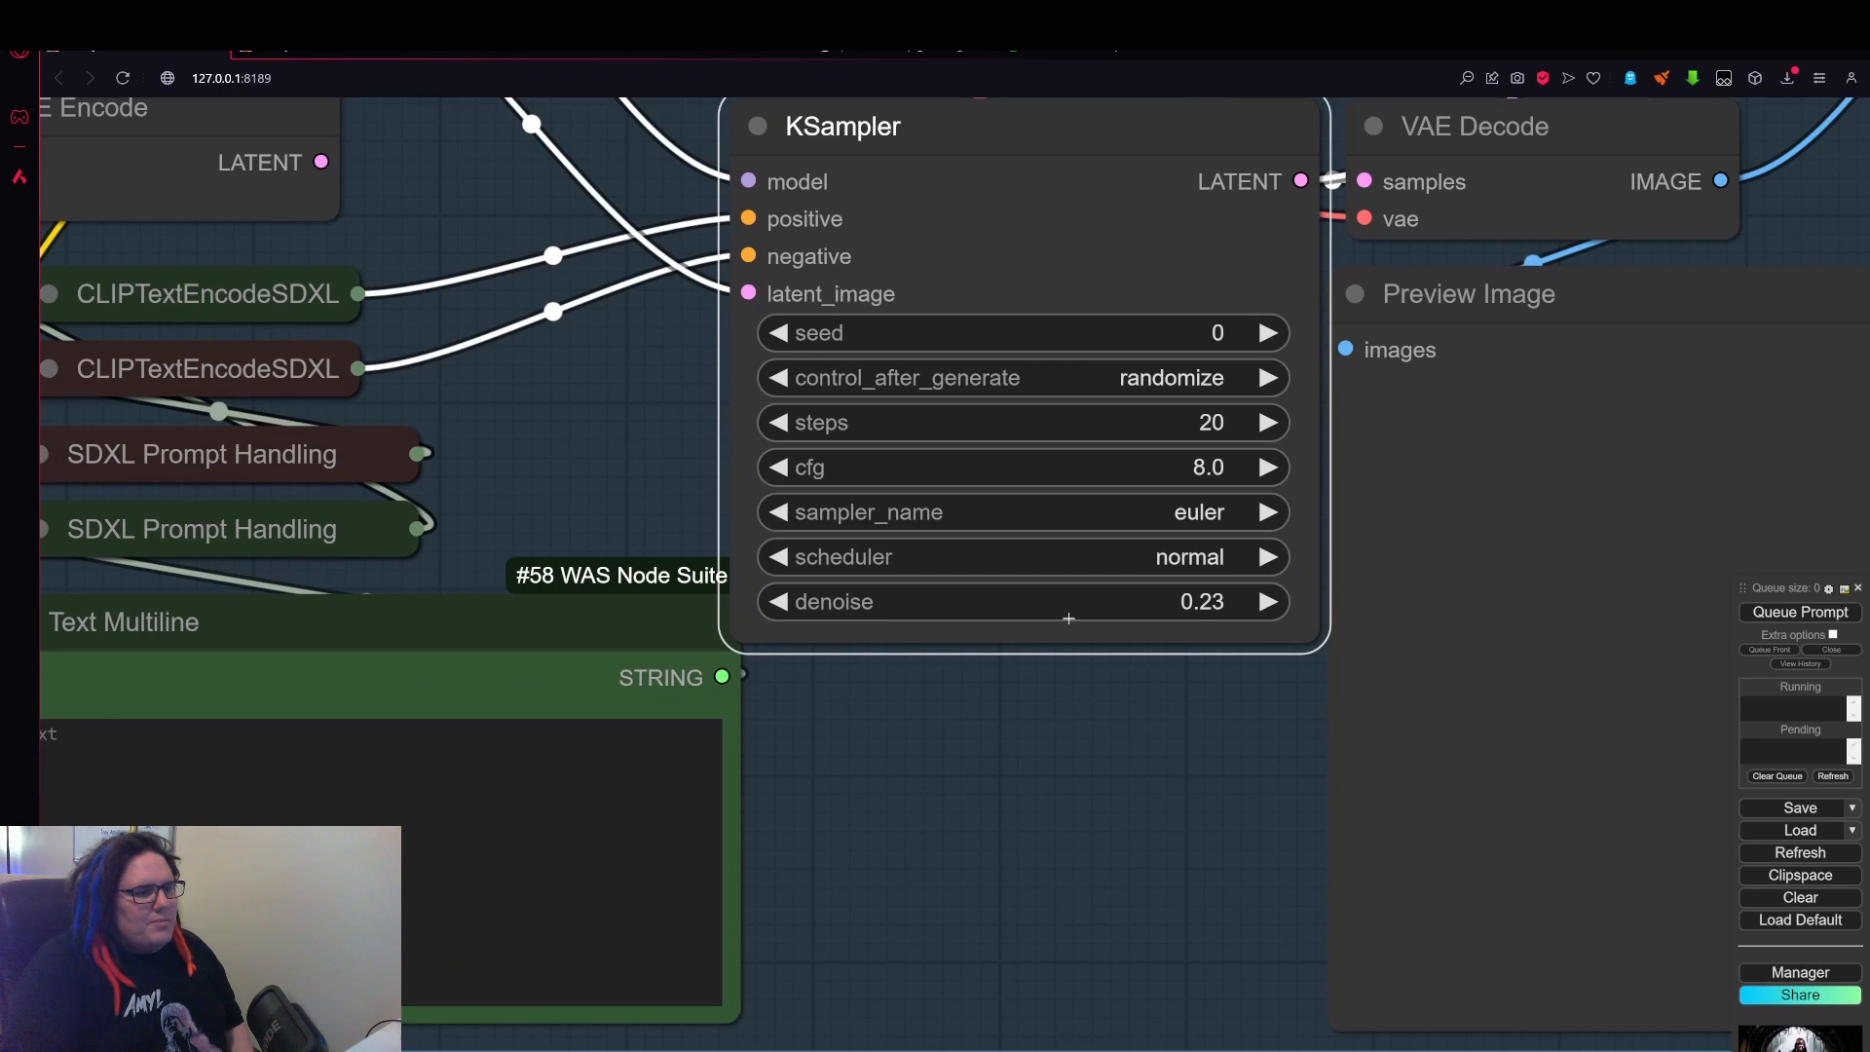
{"action": "left_click", "coordinate": [777, 603]}
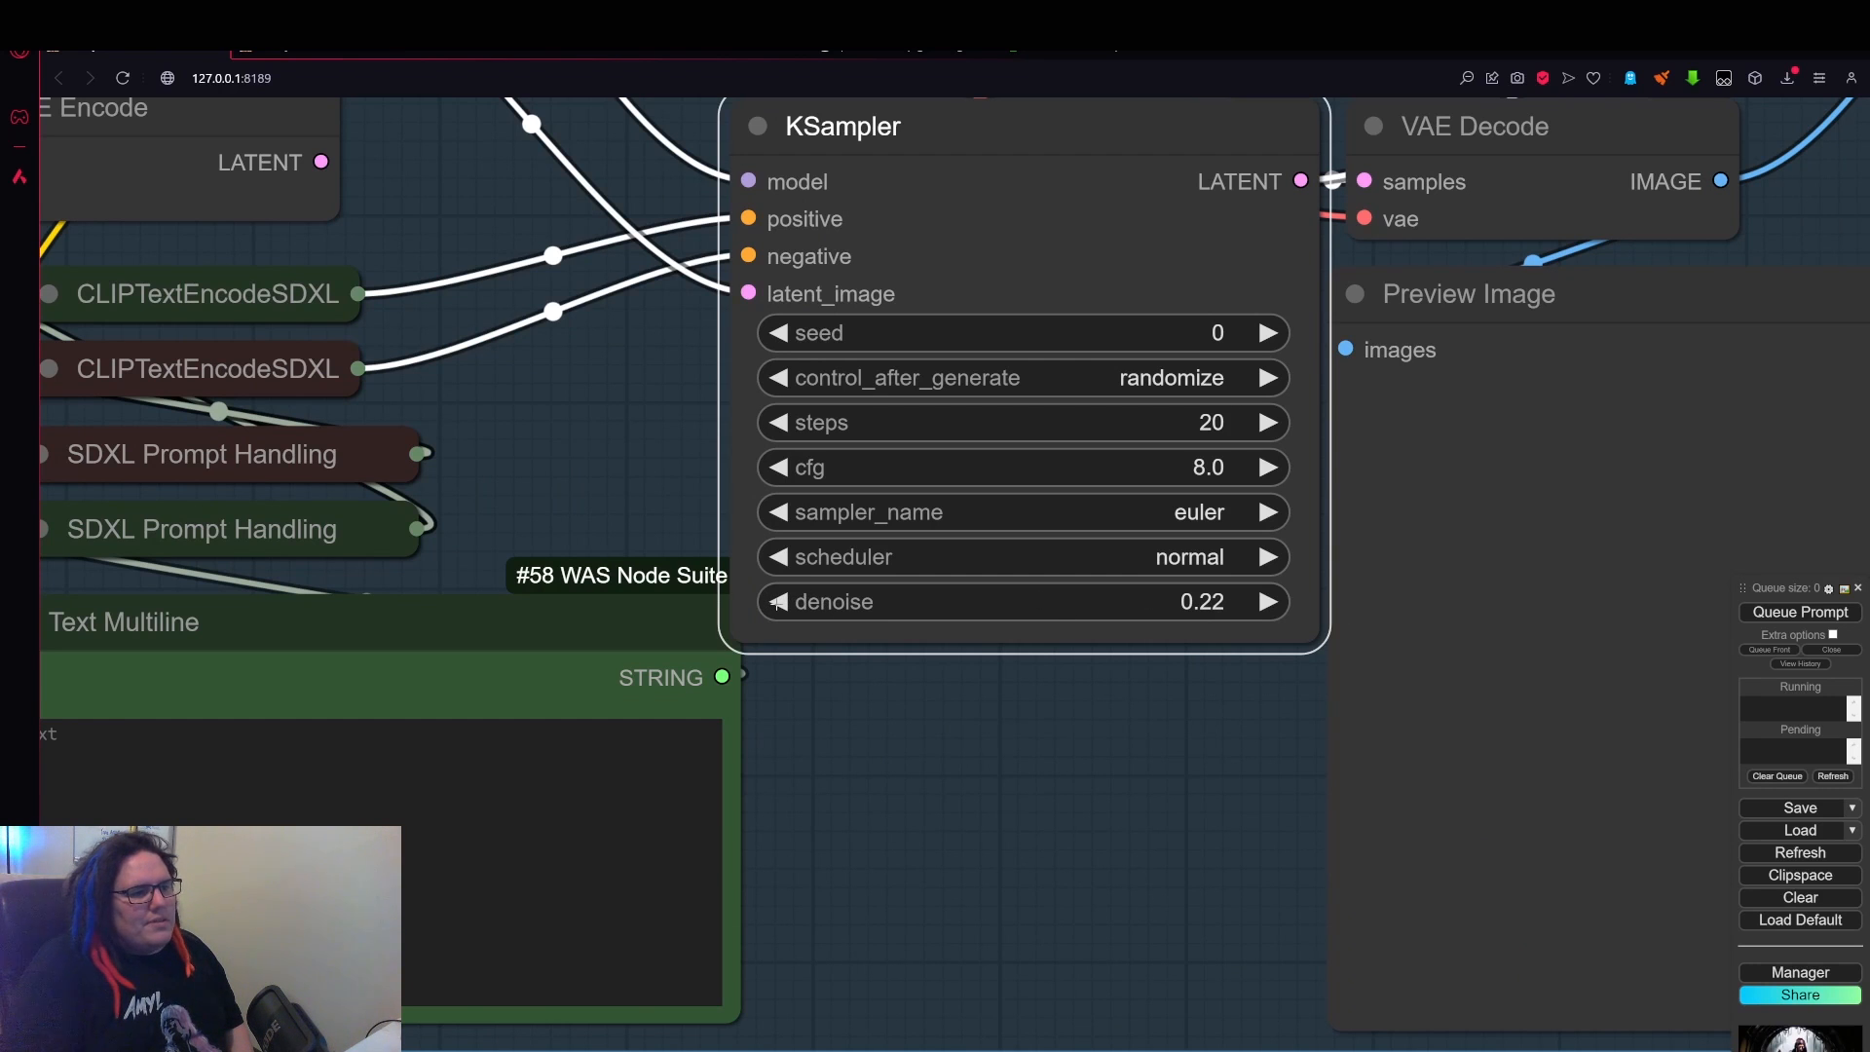
{"action": "left_click", "coordinate": [776, 603]}
{"action": "left_click", "coordinate": [776, 603]}
- Examine the third group's KSampler settings and its incoming nodes, as well as the chained layout of all three sampler groups
{"action": "scroll", "coordinate": [953, 701], "scroll_direction": "down", "scroll_amount": 8}
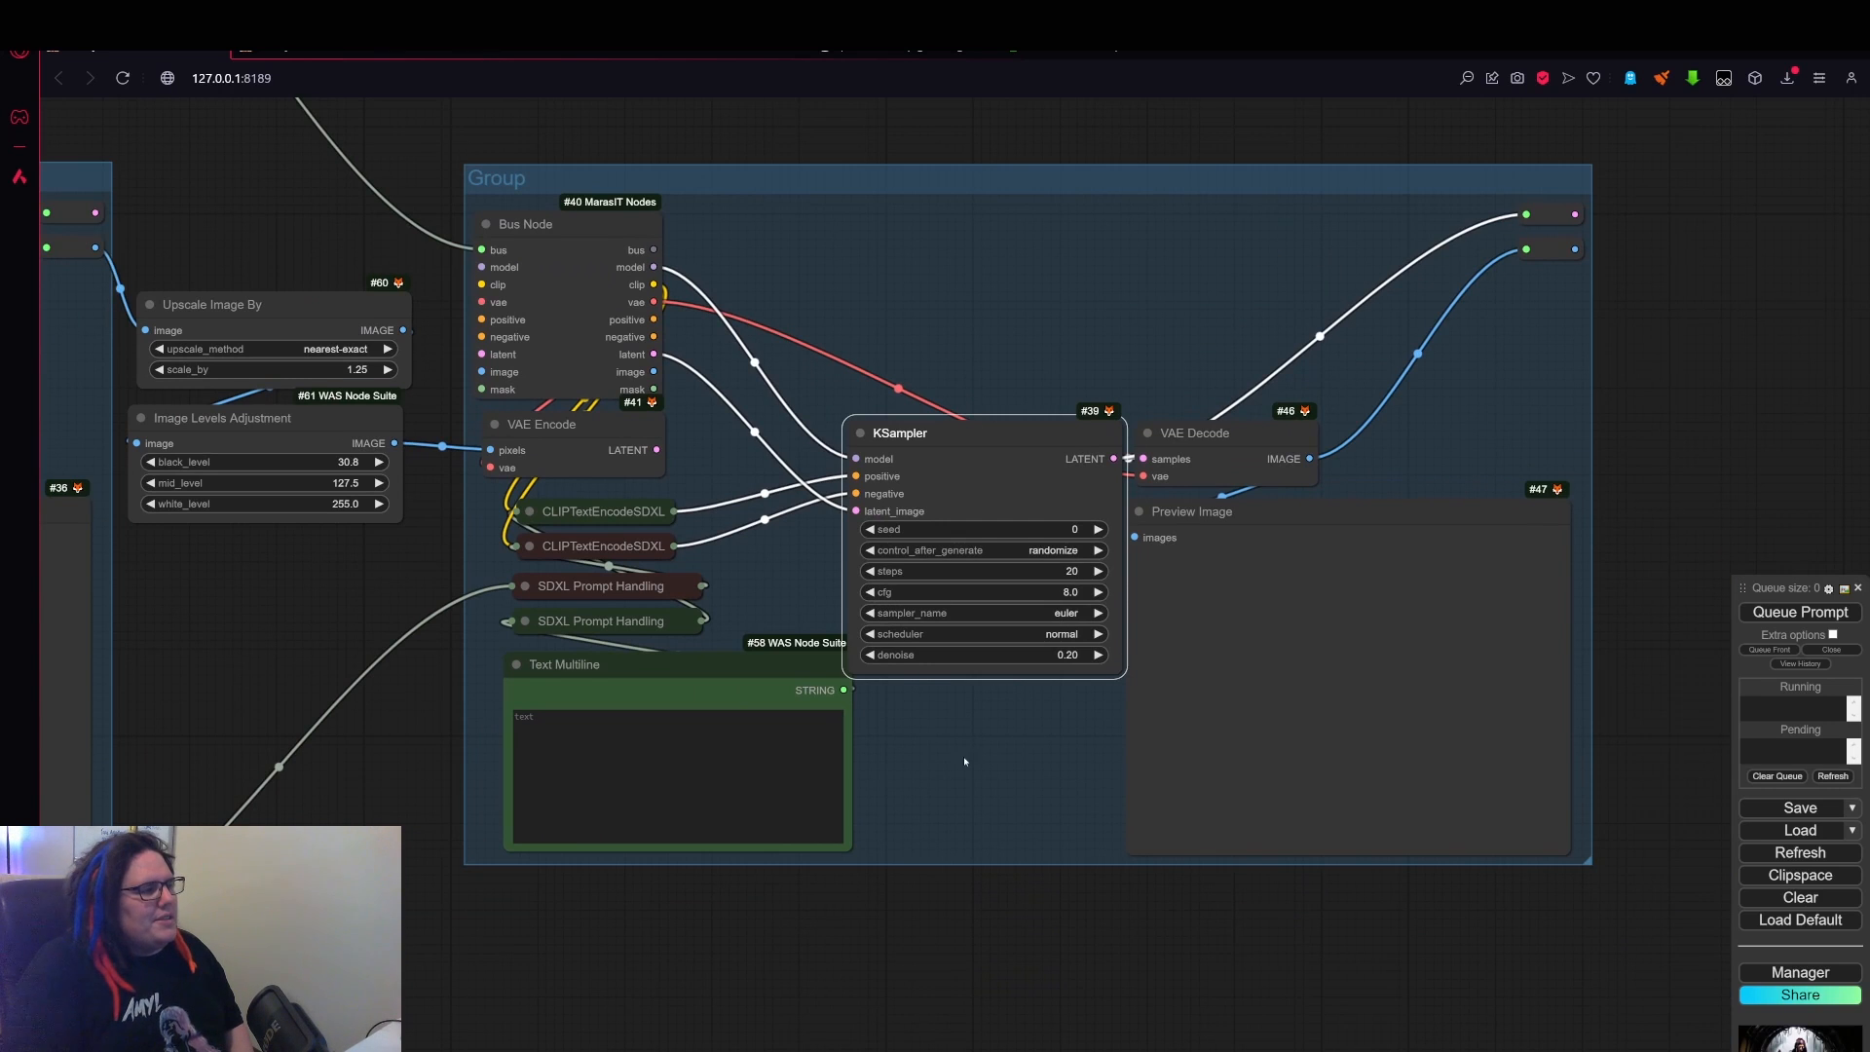
{"action": "left_click_drag", "start_coordinate": [964, 762], "coordinate": [1067, 772]}
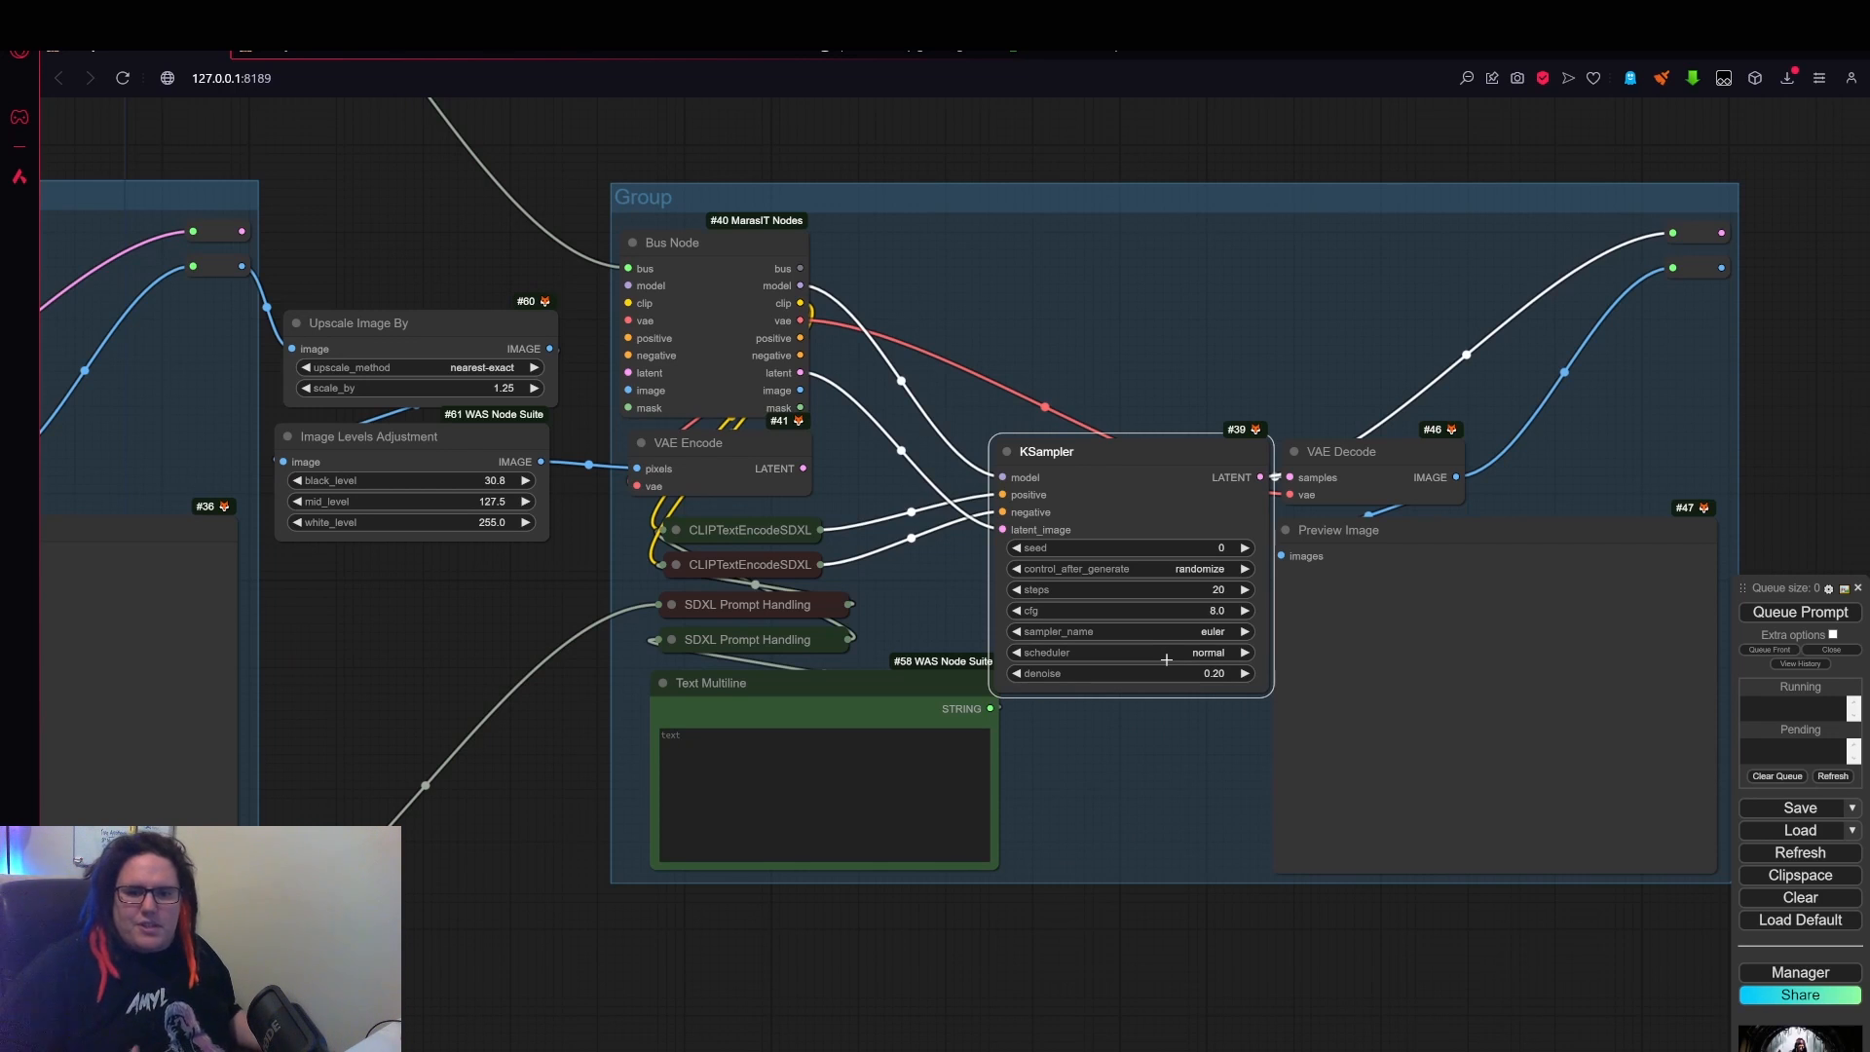
{"action": "scroll", "coordinate": [1139, 730], "scroll_direction": "down", "scroll_amount": 3}
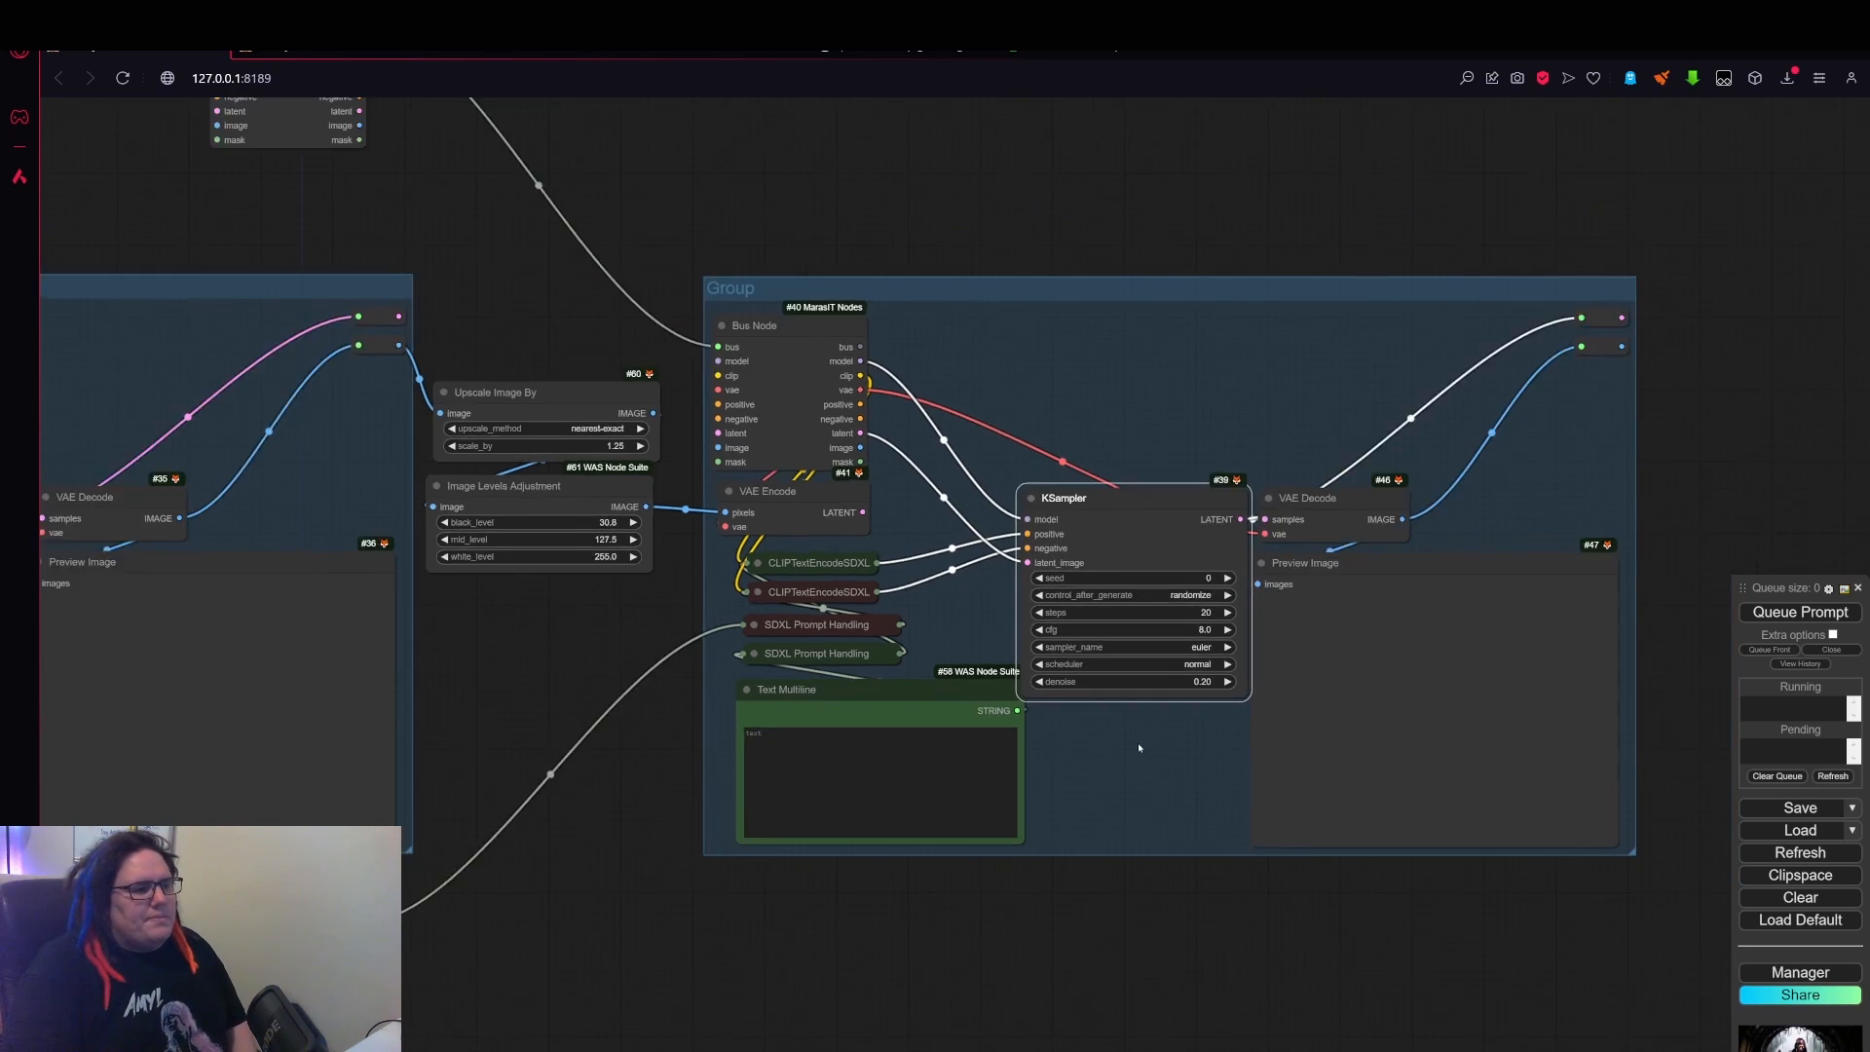
{"action": "scroll", "coordinate": [925, 508], "scroll_direction": "down", "scroll_amount": 2}
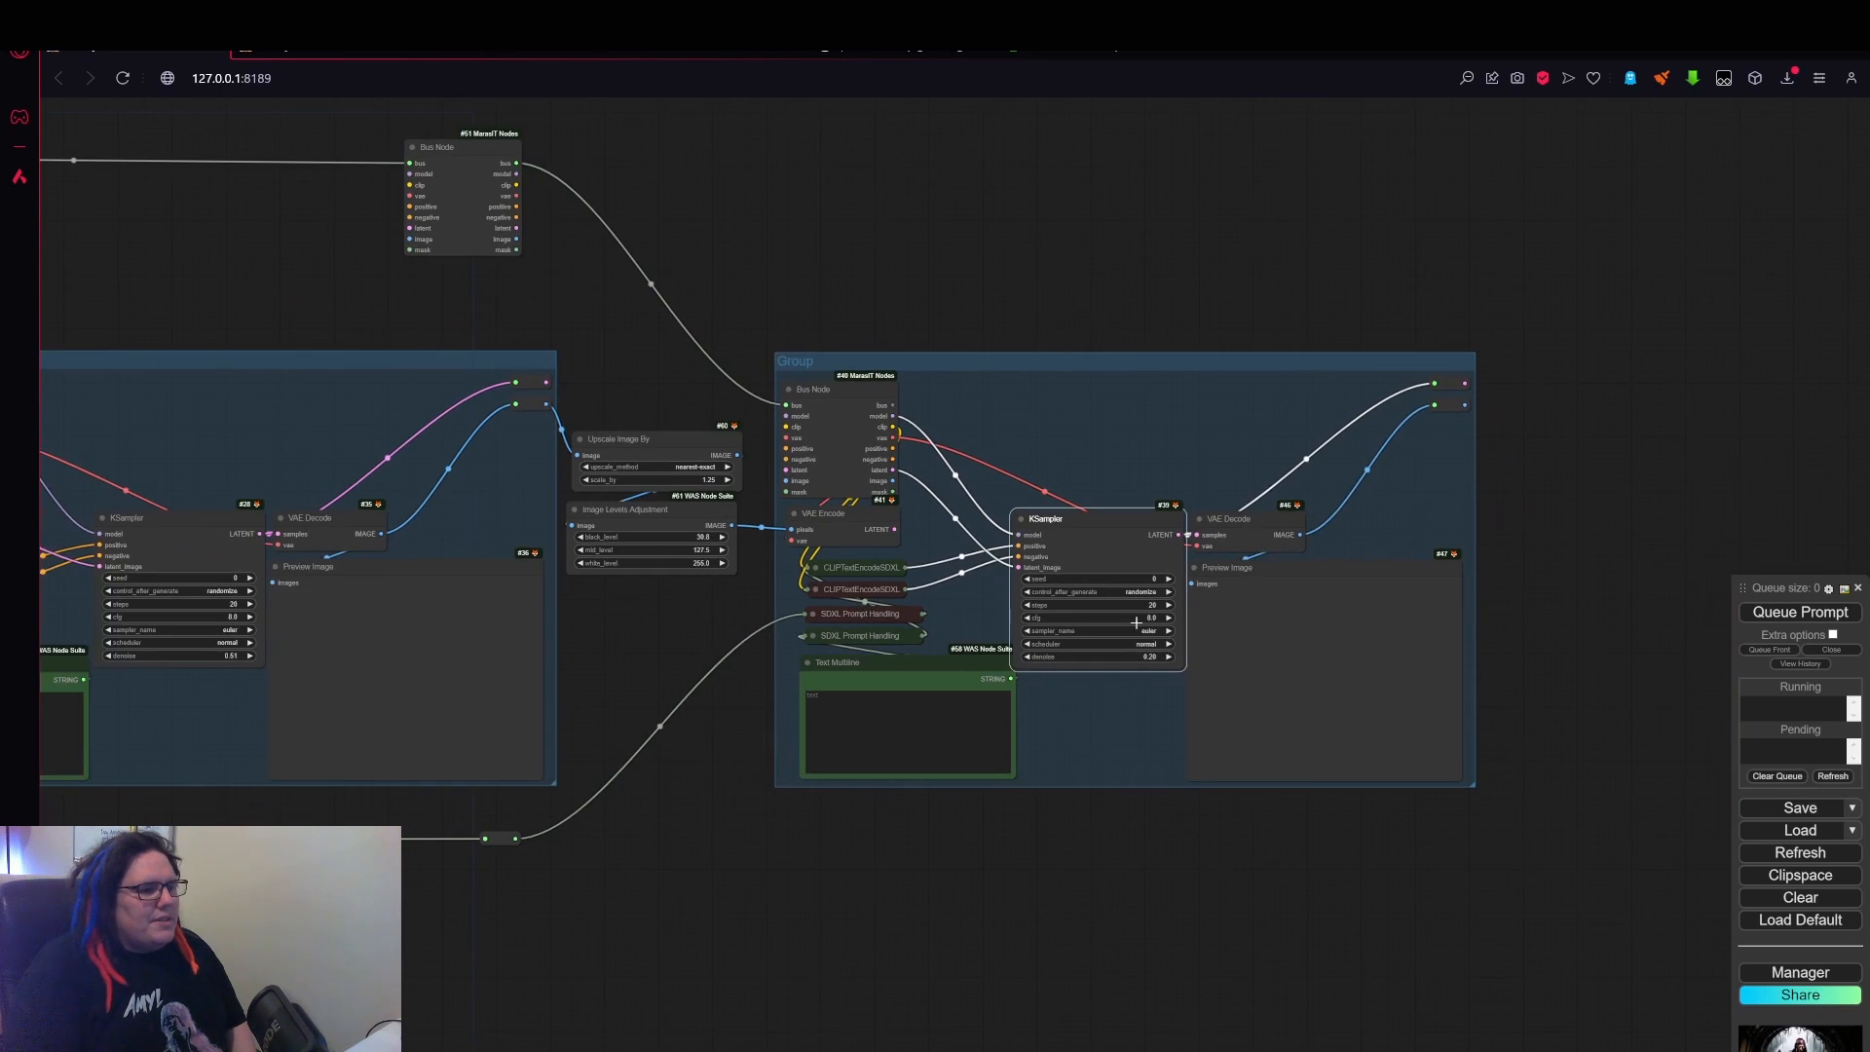
{"action": "scroll", "coordinate": [1080, 675], "scroll_direction": "up", "scroll_amount": 6}
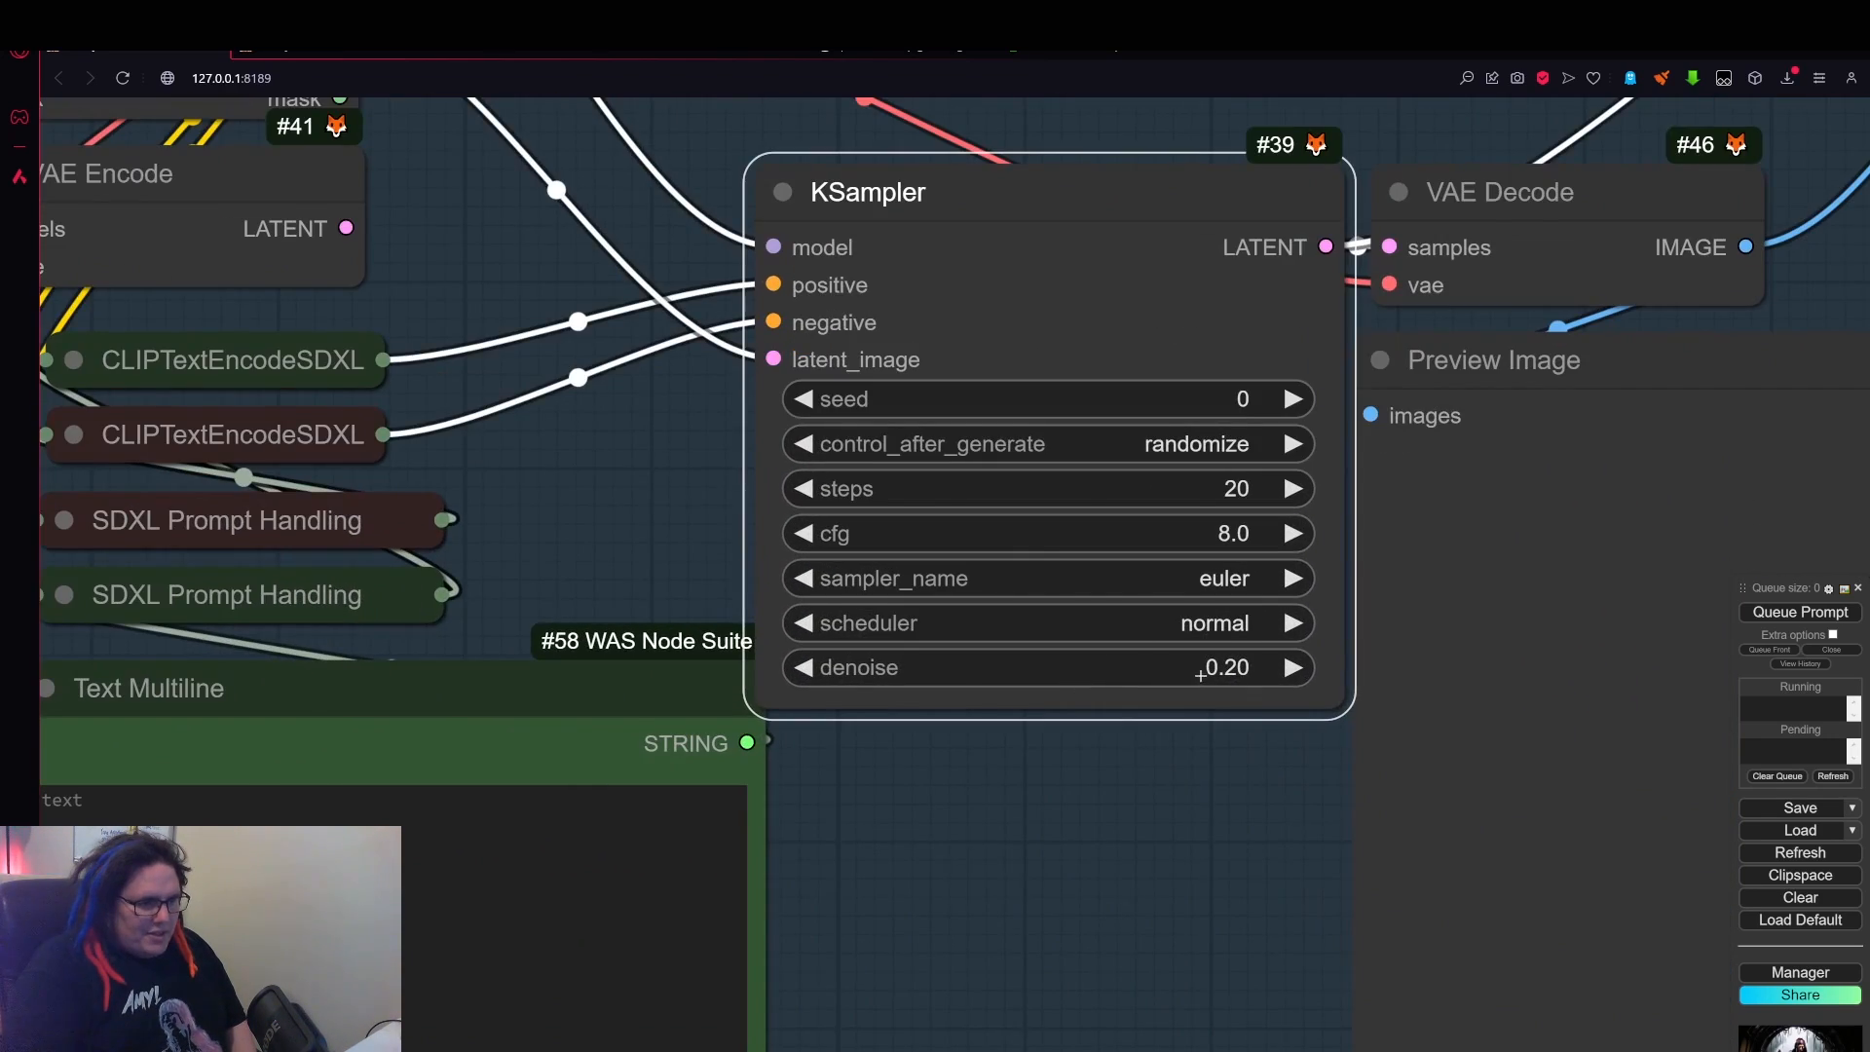
{"action": "scroll", "coordinate": [1200, 674], "scroll_direction": "down", "scroll_amount": 6}
{"action": "scroll", "coordinate": [1200, 674], "scroll_direction": "up", "scroll_amount": 2}
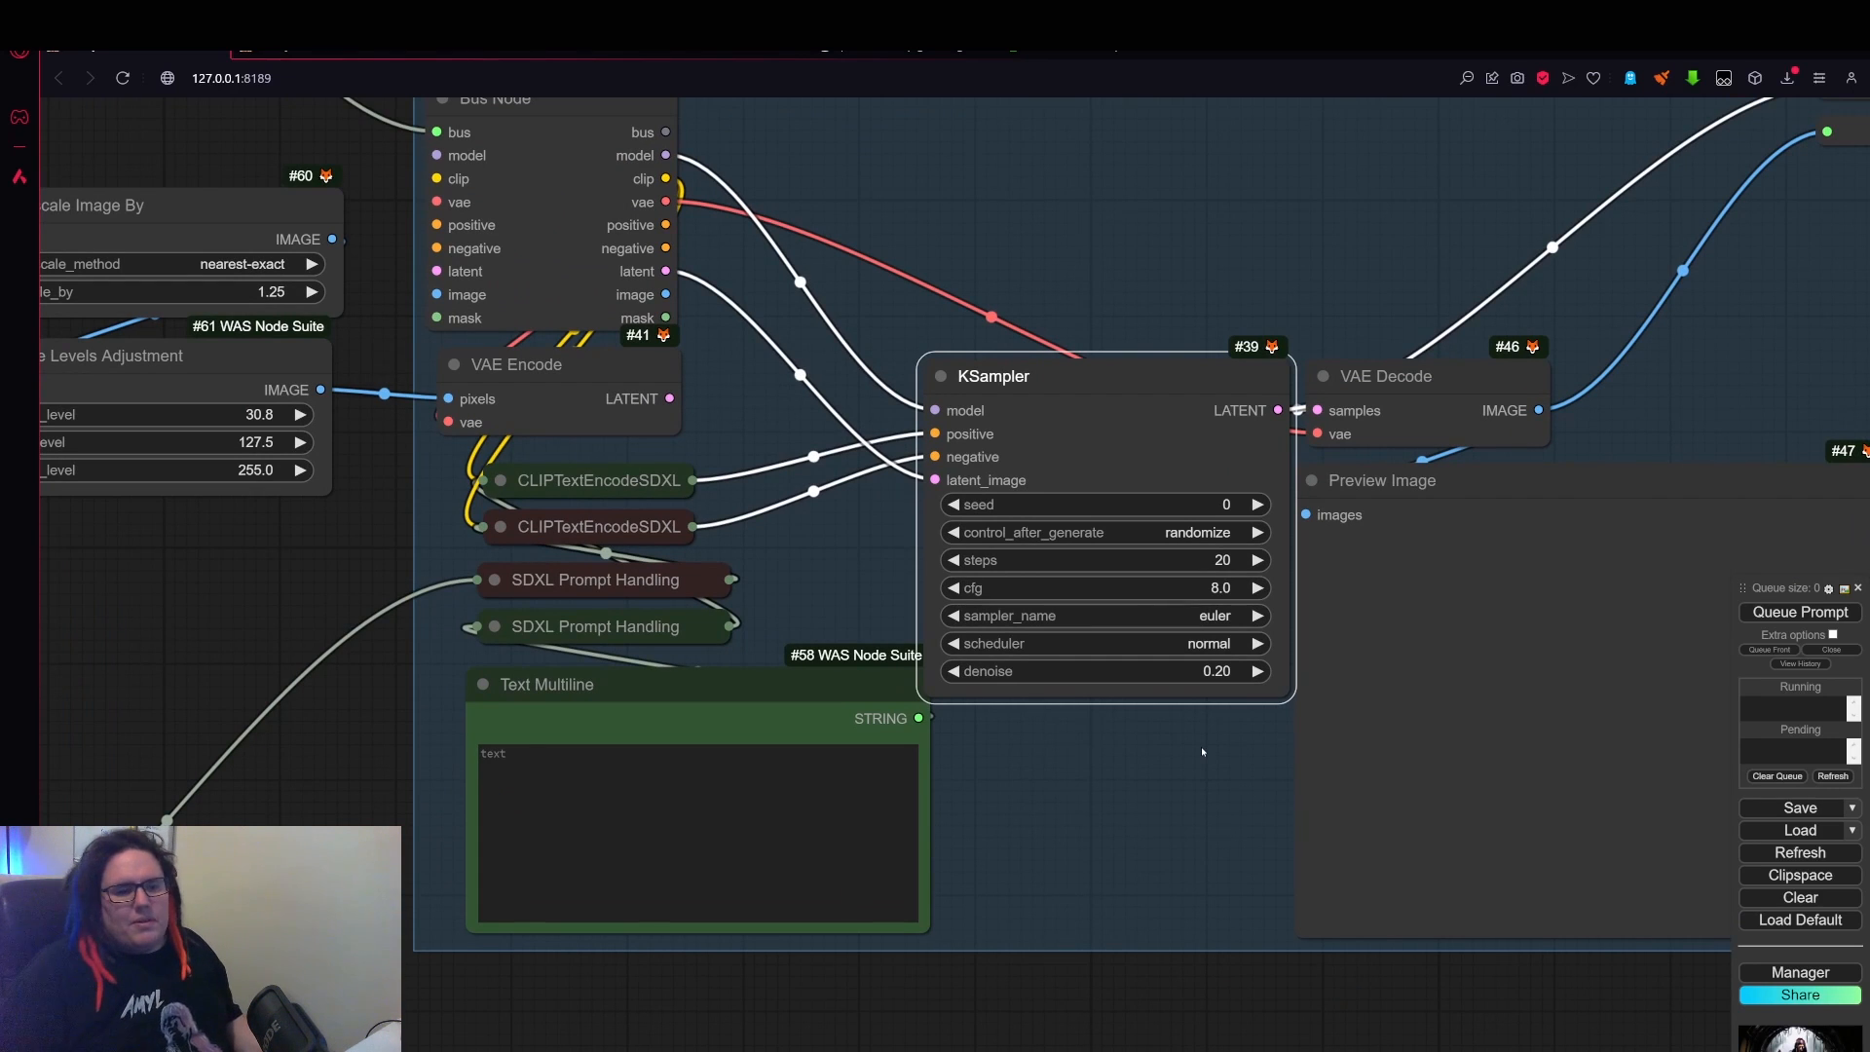
{"action": "scroll", "coordinate": [1329, 612], "scroll_direction": "up", "scroll_amount": 4}
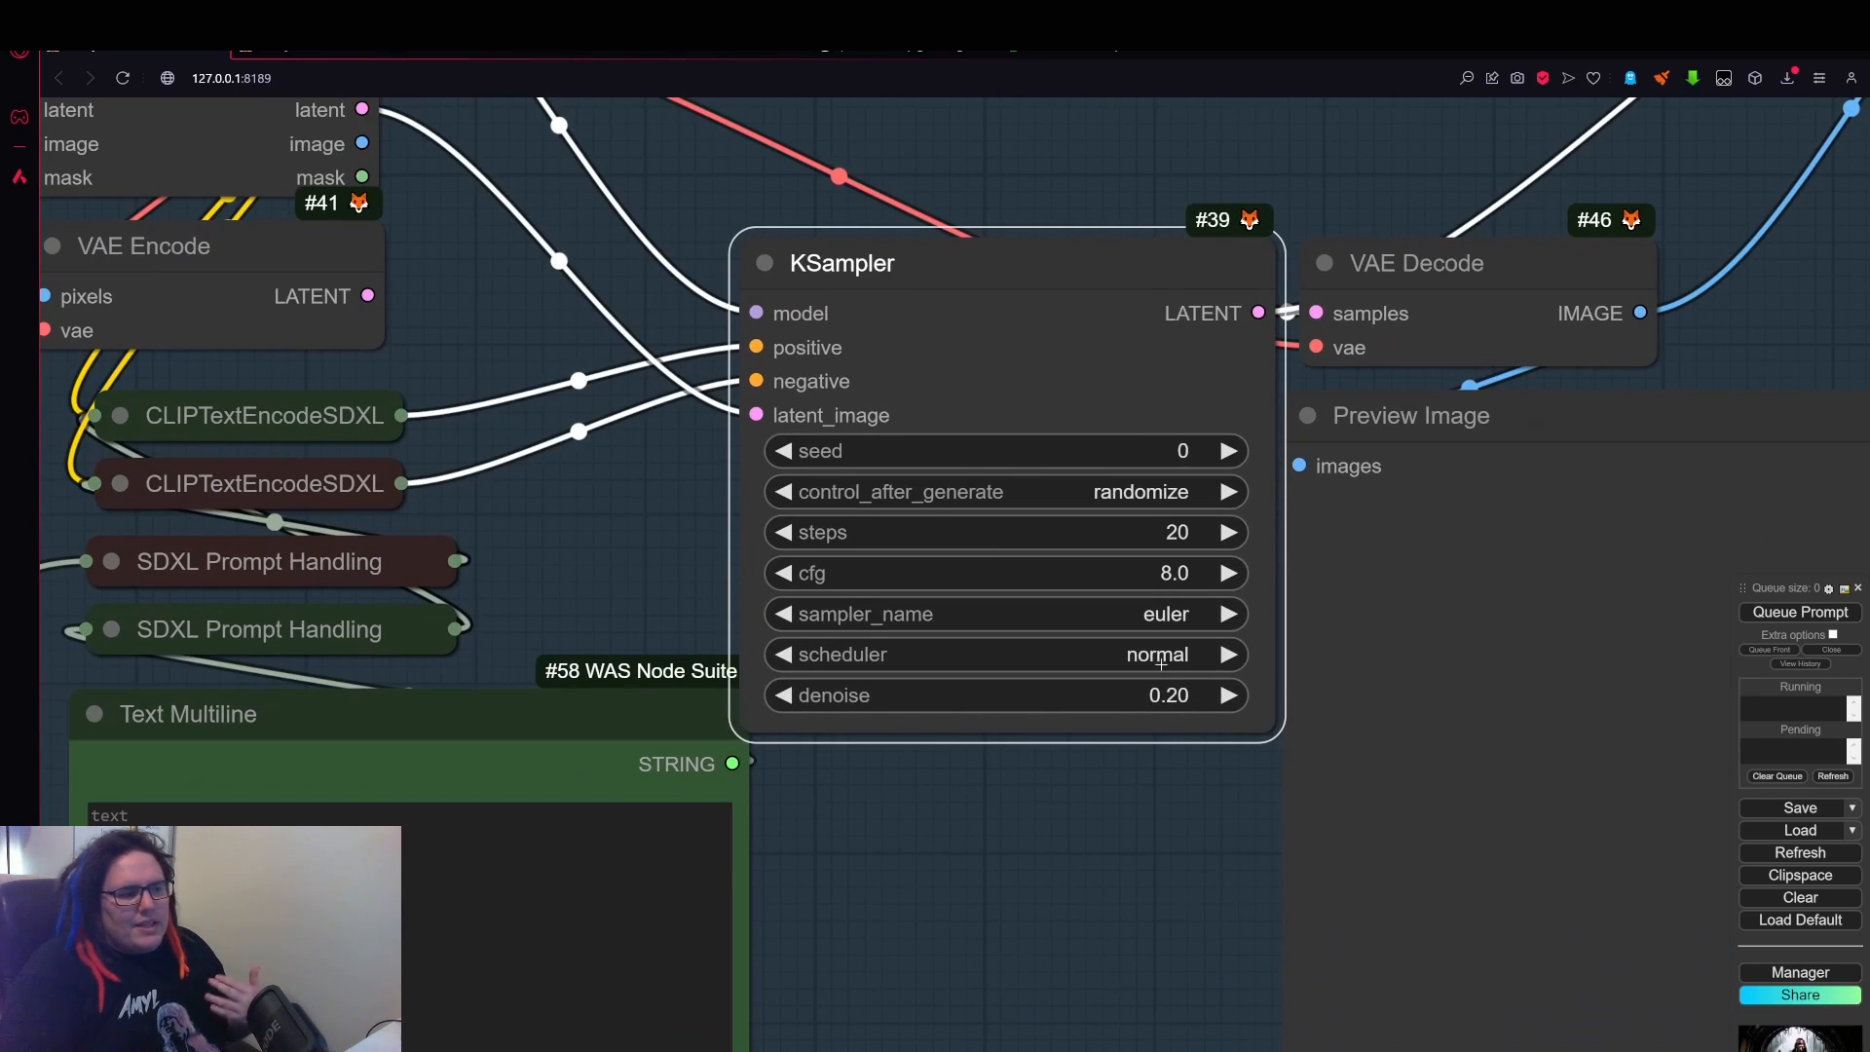
{"action": "scroll", "coordinate": [1154, 757], "scroll_direction": "down", "scroll_amount": 2}
{"action": "left_click_drag", "start_coordinate": [1152, 840], "coordinate": [1466, 711]}
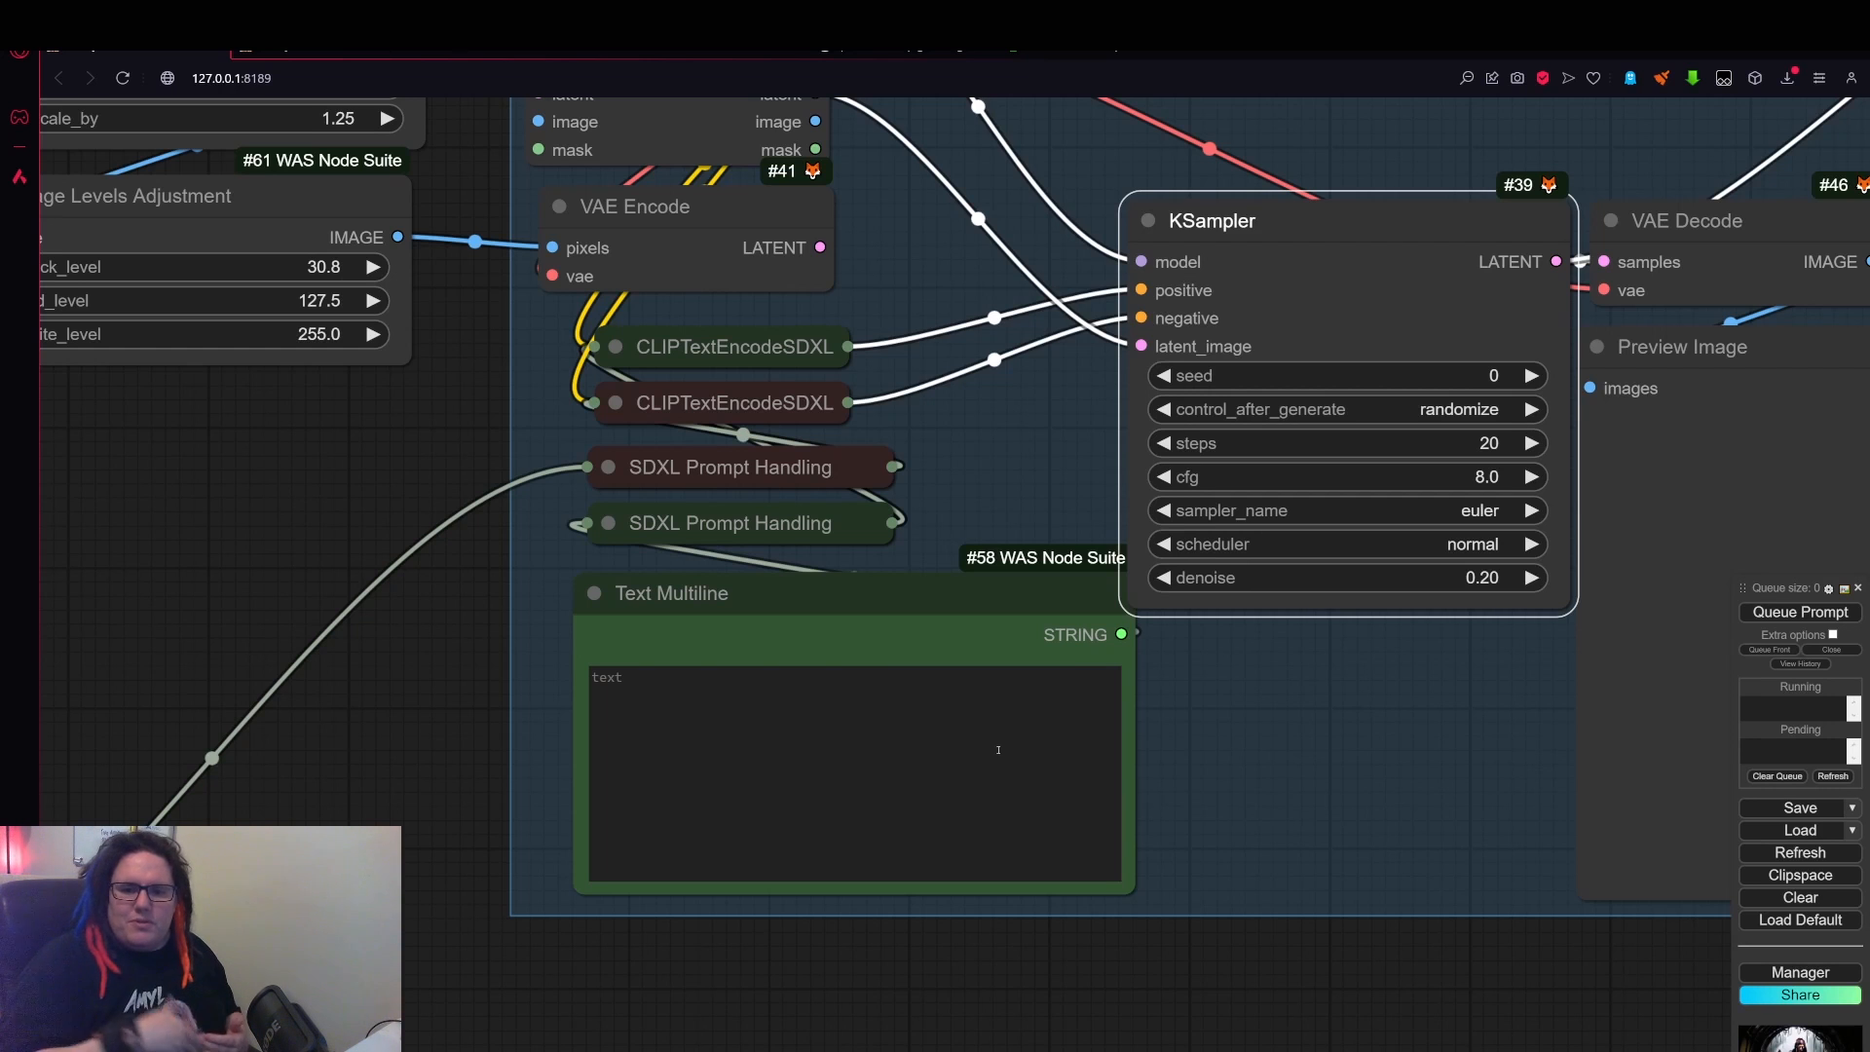
{"action": "scroll", "coordinate": [998, 751], "scroll_direction": "down", "scroll_amount": 5}
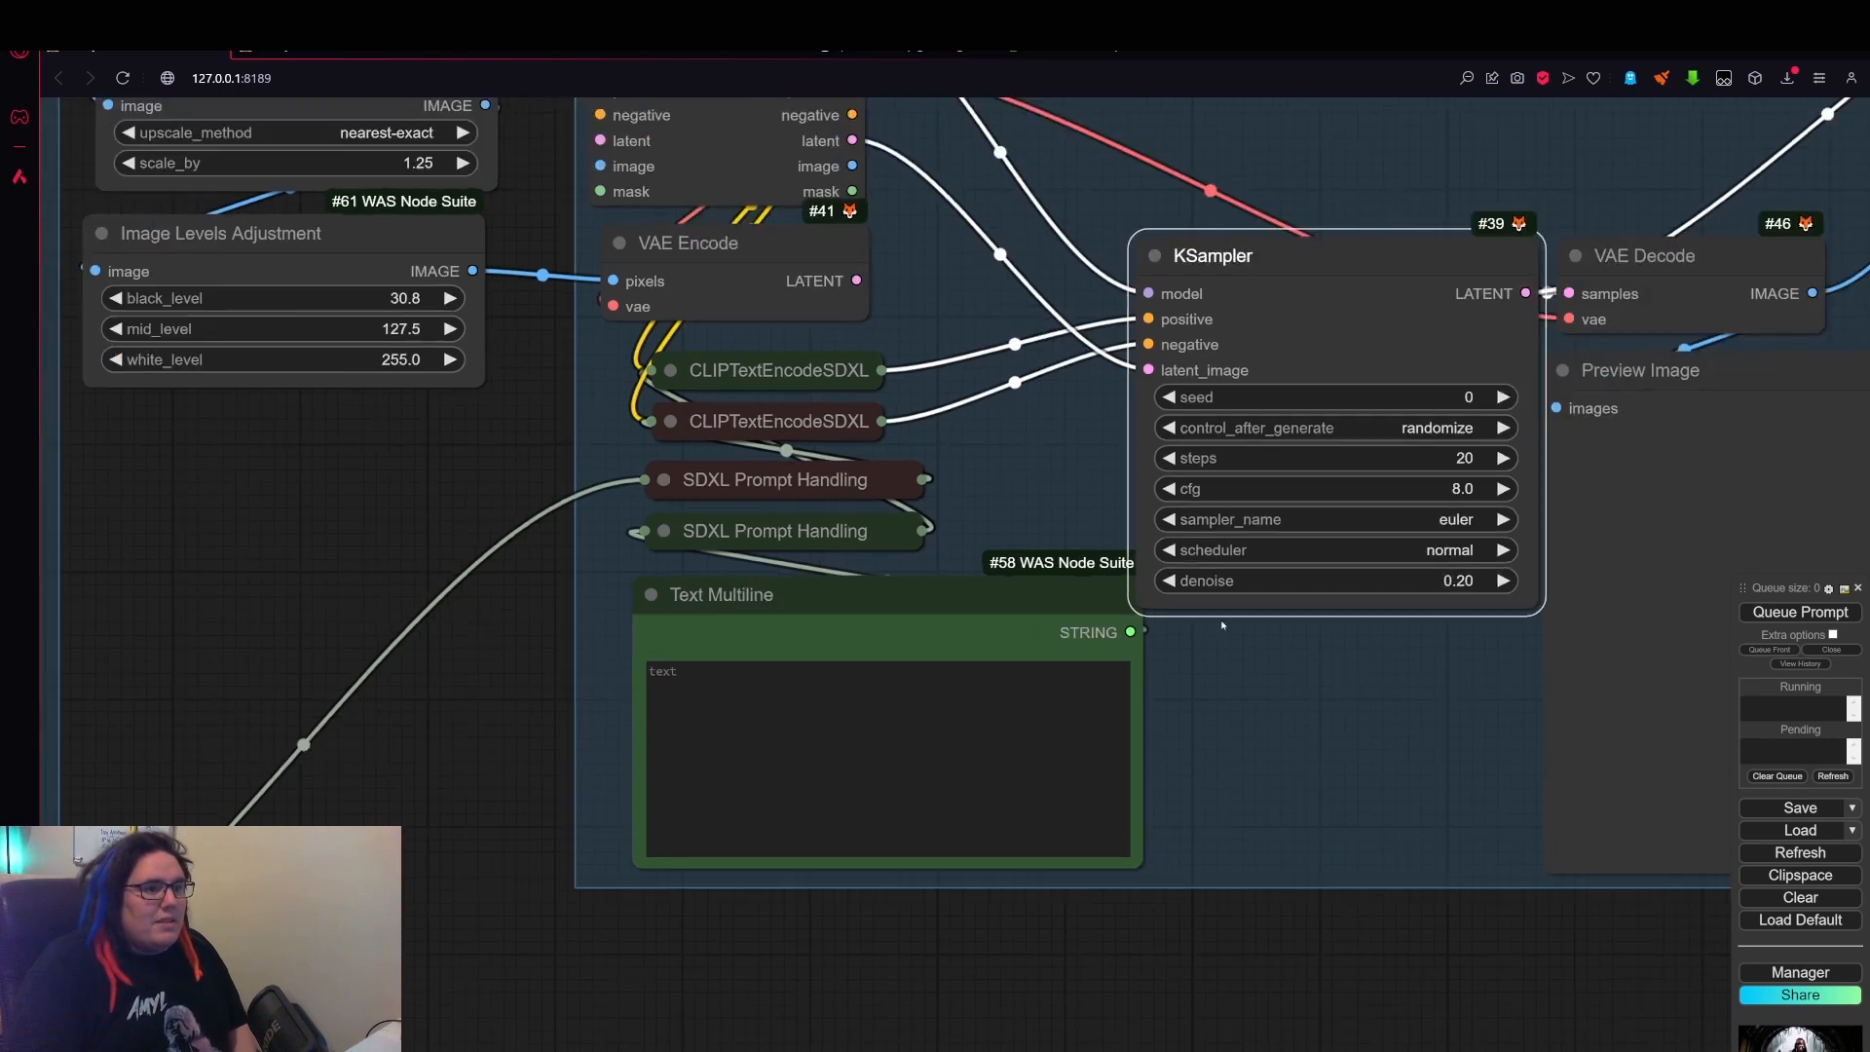
{"action": "scroll", "coordinate": [1260, 878], "scroll_direction": "down", "scroll_amount": 2}
{"action": "left_click_drag", "start_coordinate": [757, 906], "coordinate": [1182, 848]}
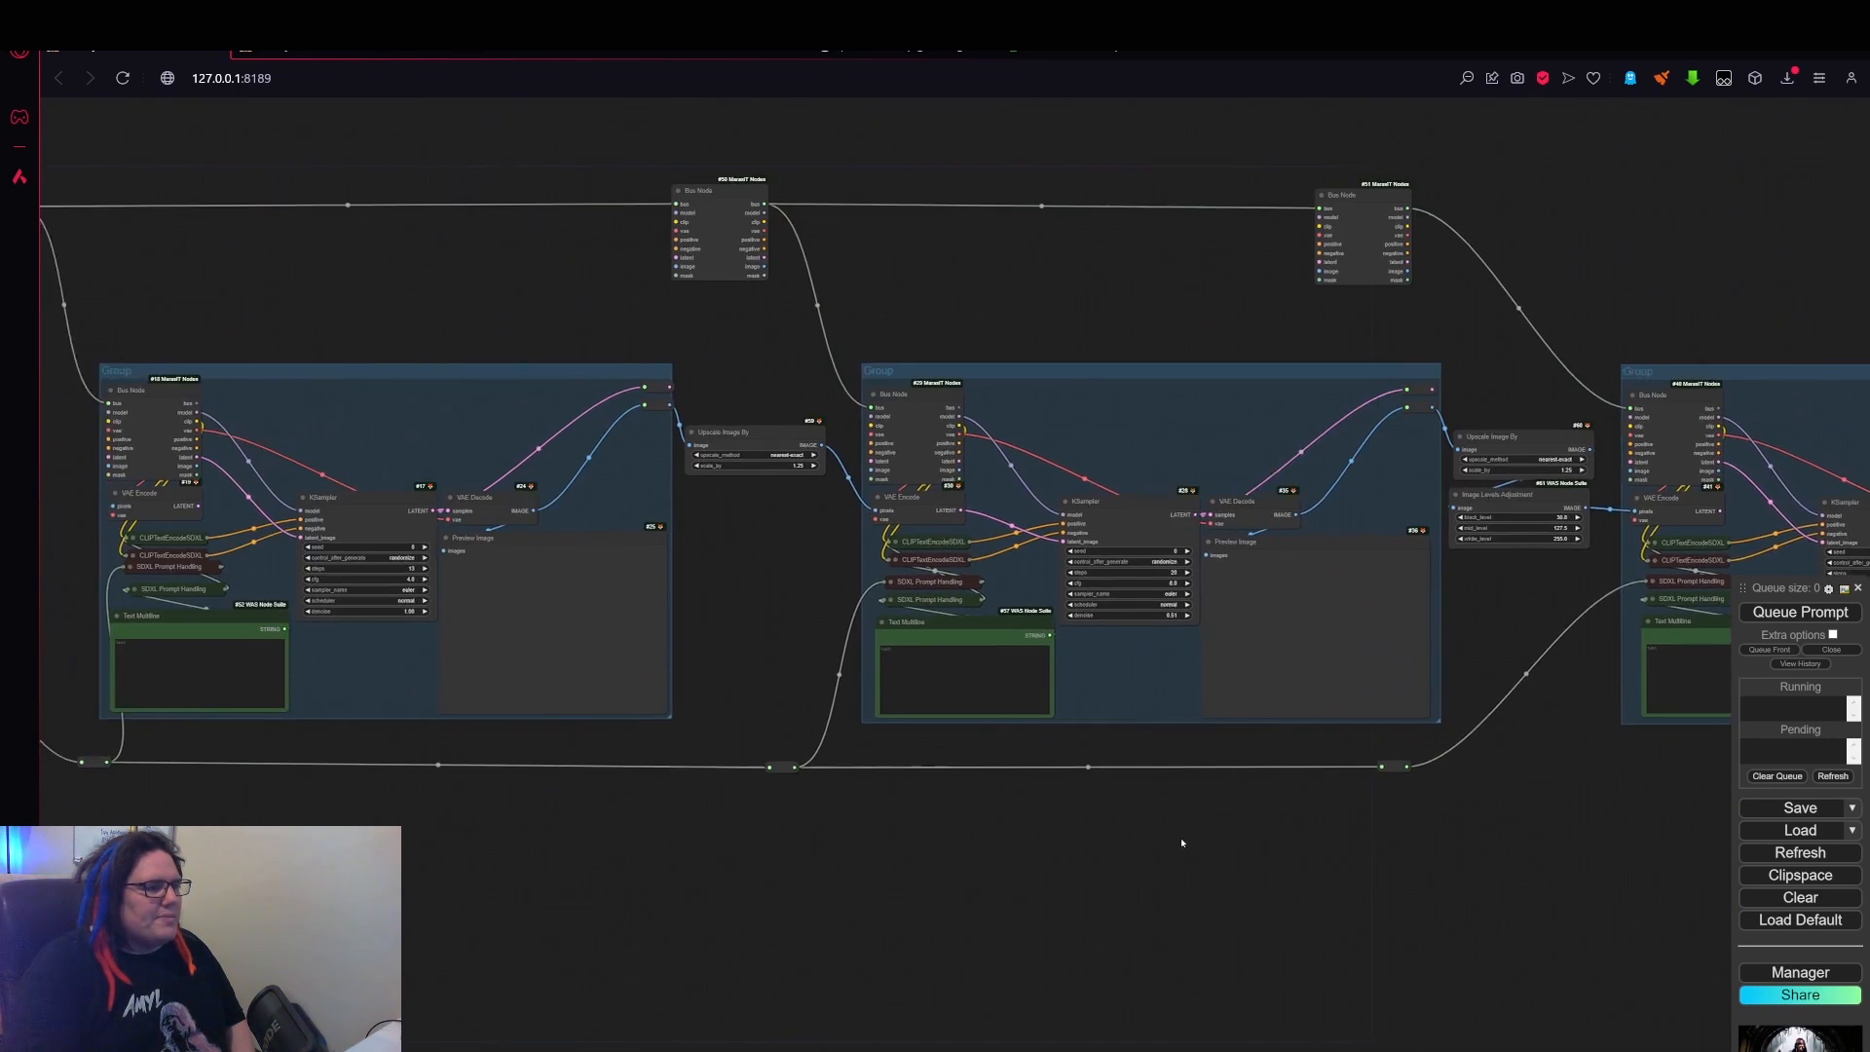
- Enter the prompt "a cat sitting on a red box" in the first group's Text Multiline node
{"action": "left_click_drag", "start_coordinate": [681, 850], "coordinate": [1048, 821]}
{"action": "left_click_drag", "start_coordinate": [891, 824], "coordinate": [1096, 799]}
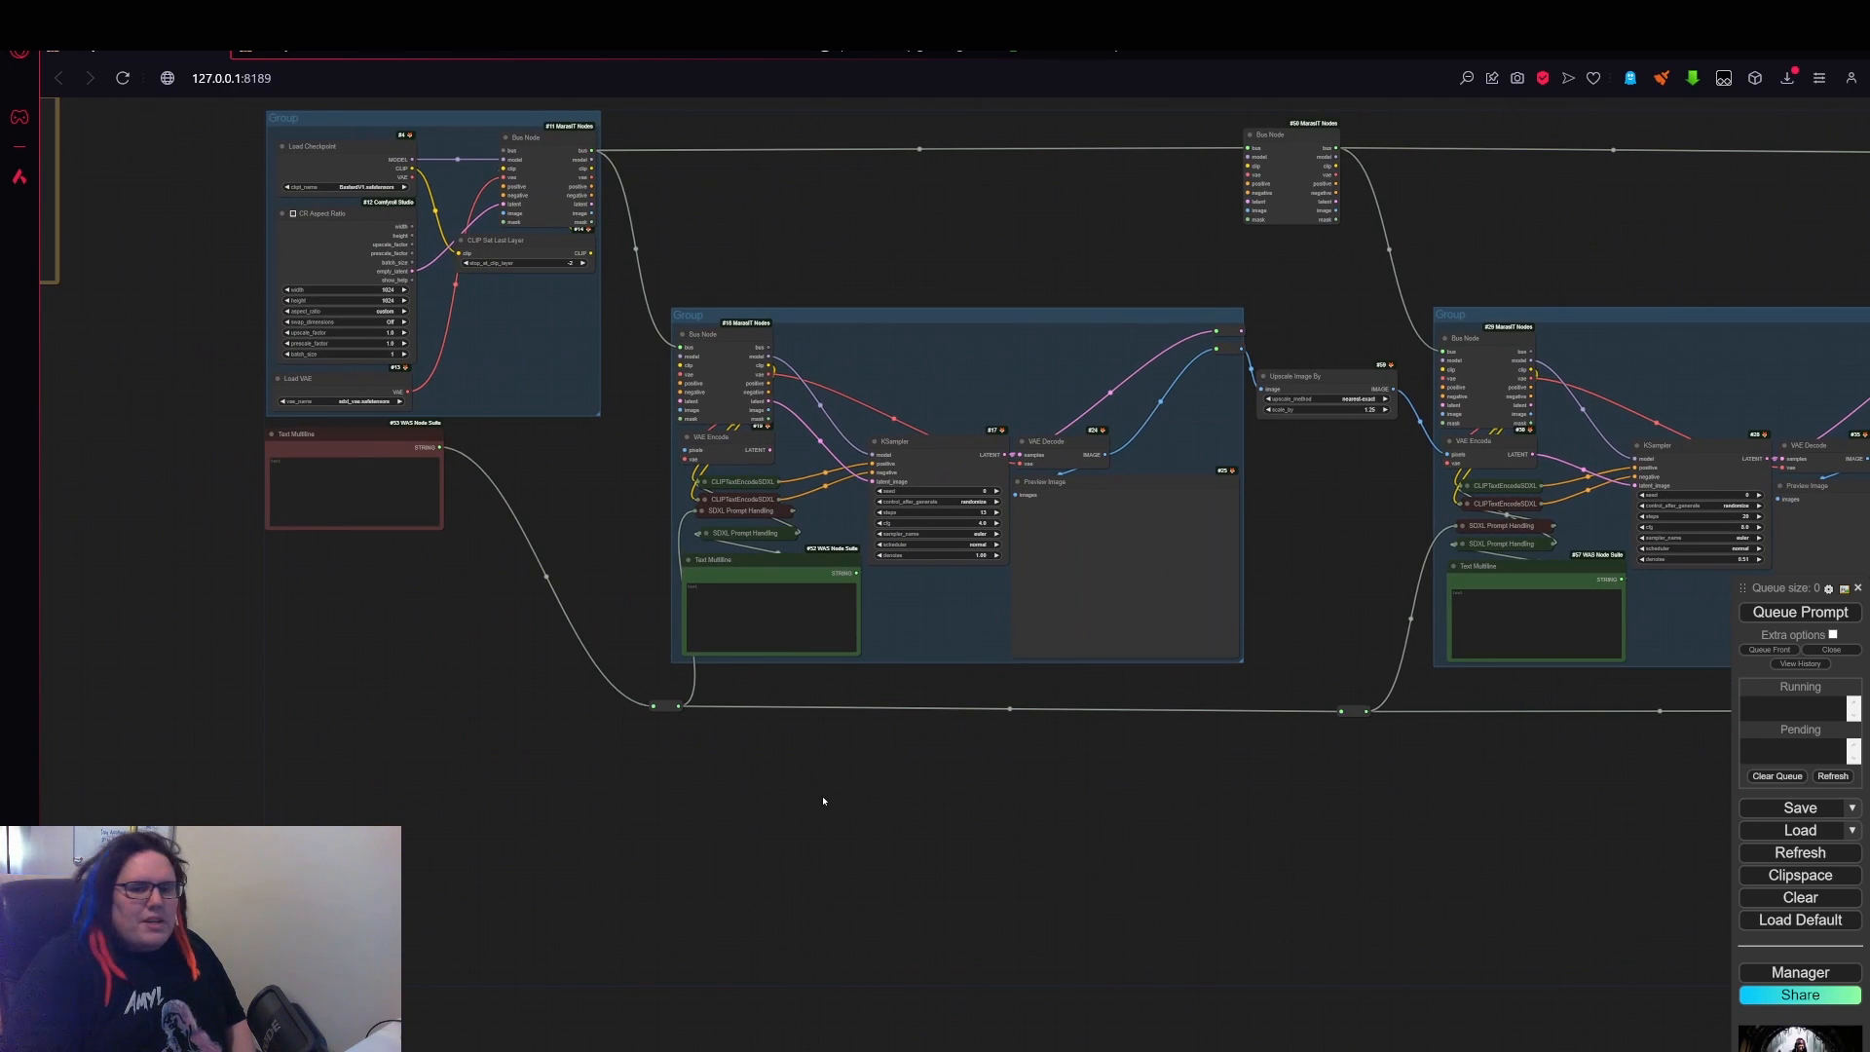
{"action": "left_click_drag", "start_coordinate": [836, 817], "coordinate": [790, 846]}
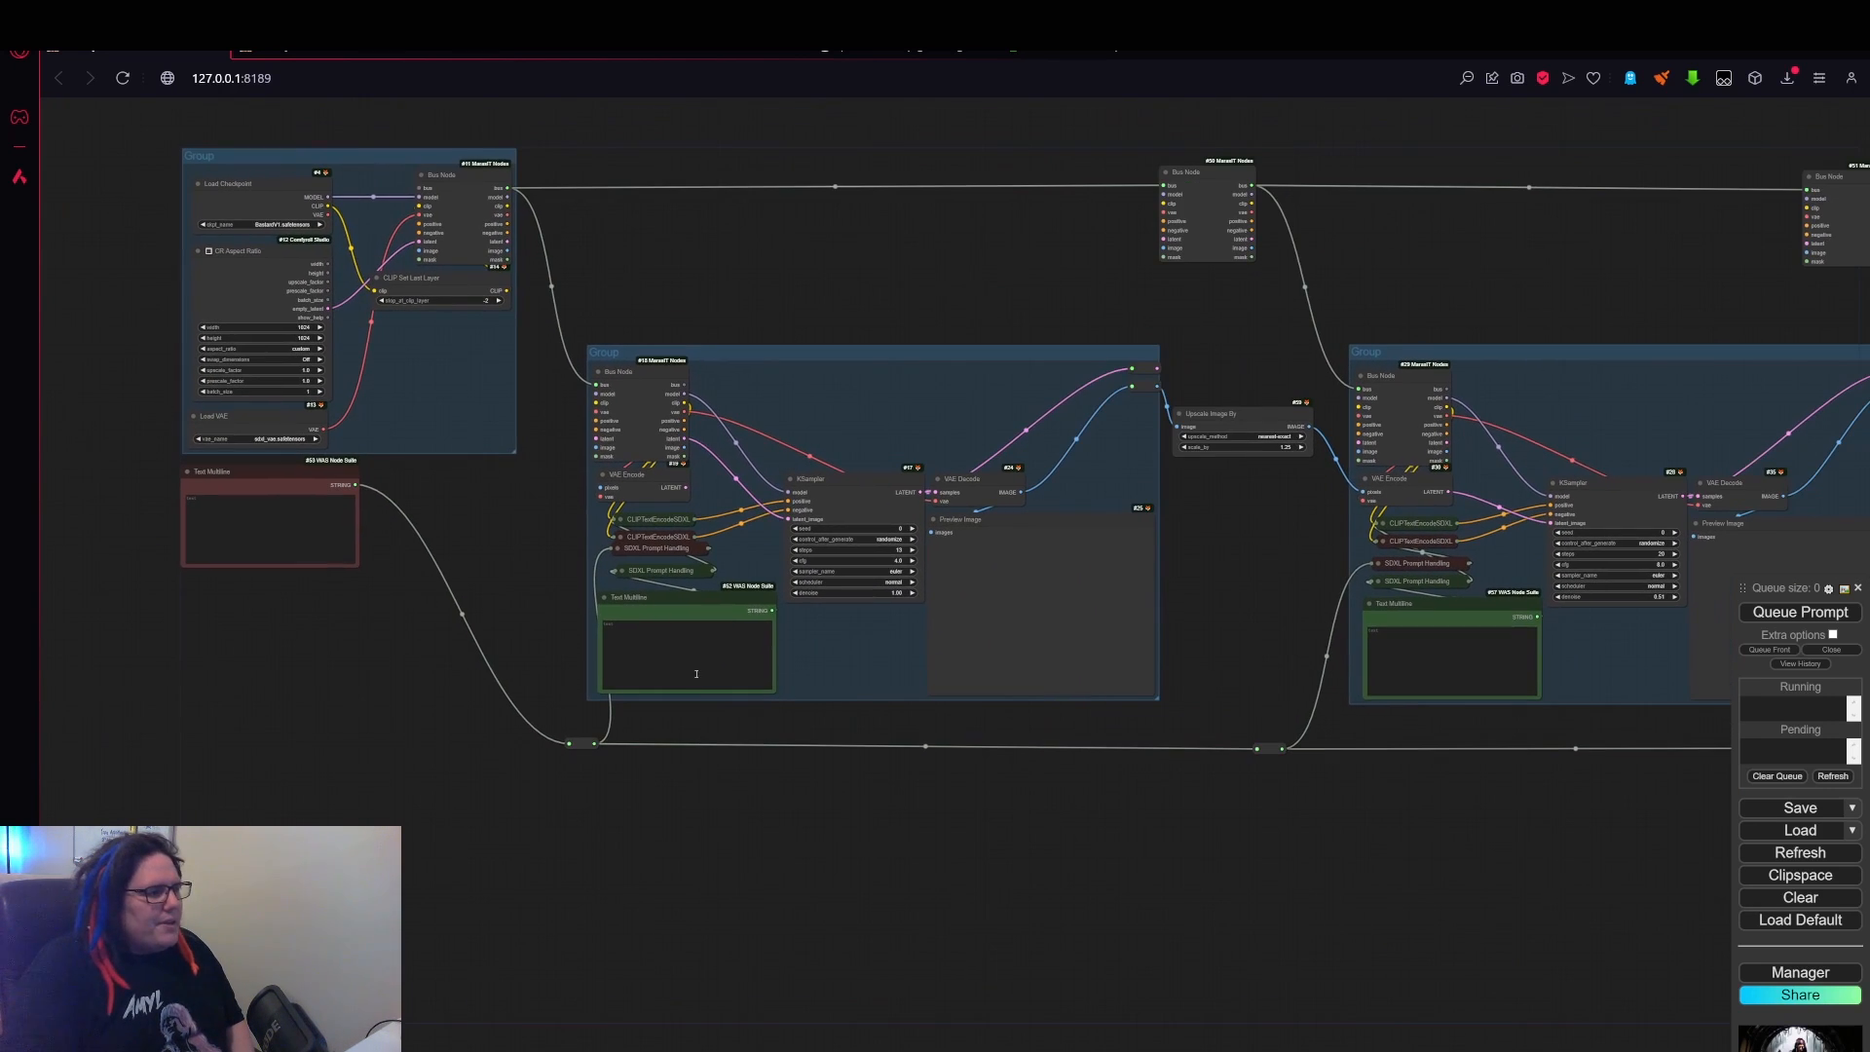
{"action": "left_click", "coordinate": [666, 650]}
{"action": "scroll", "coordinate": [455, 454], "scroll_direction": "up", "scroll_amount": 4}
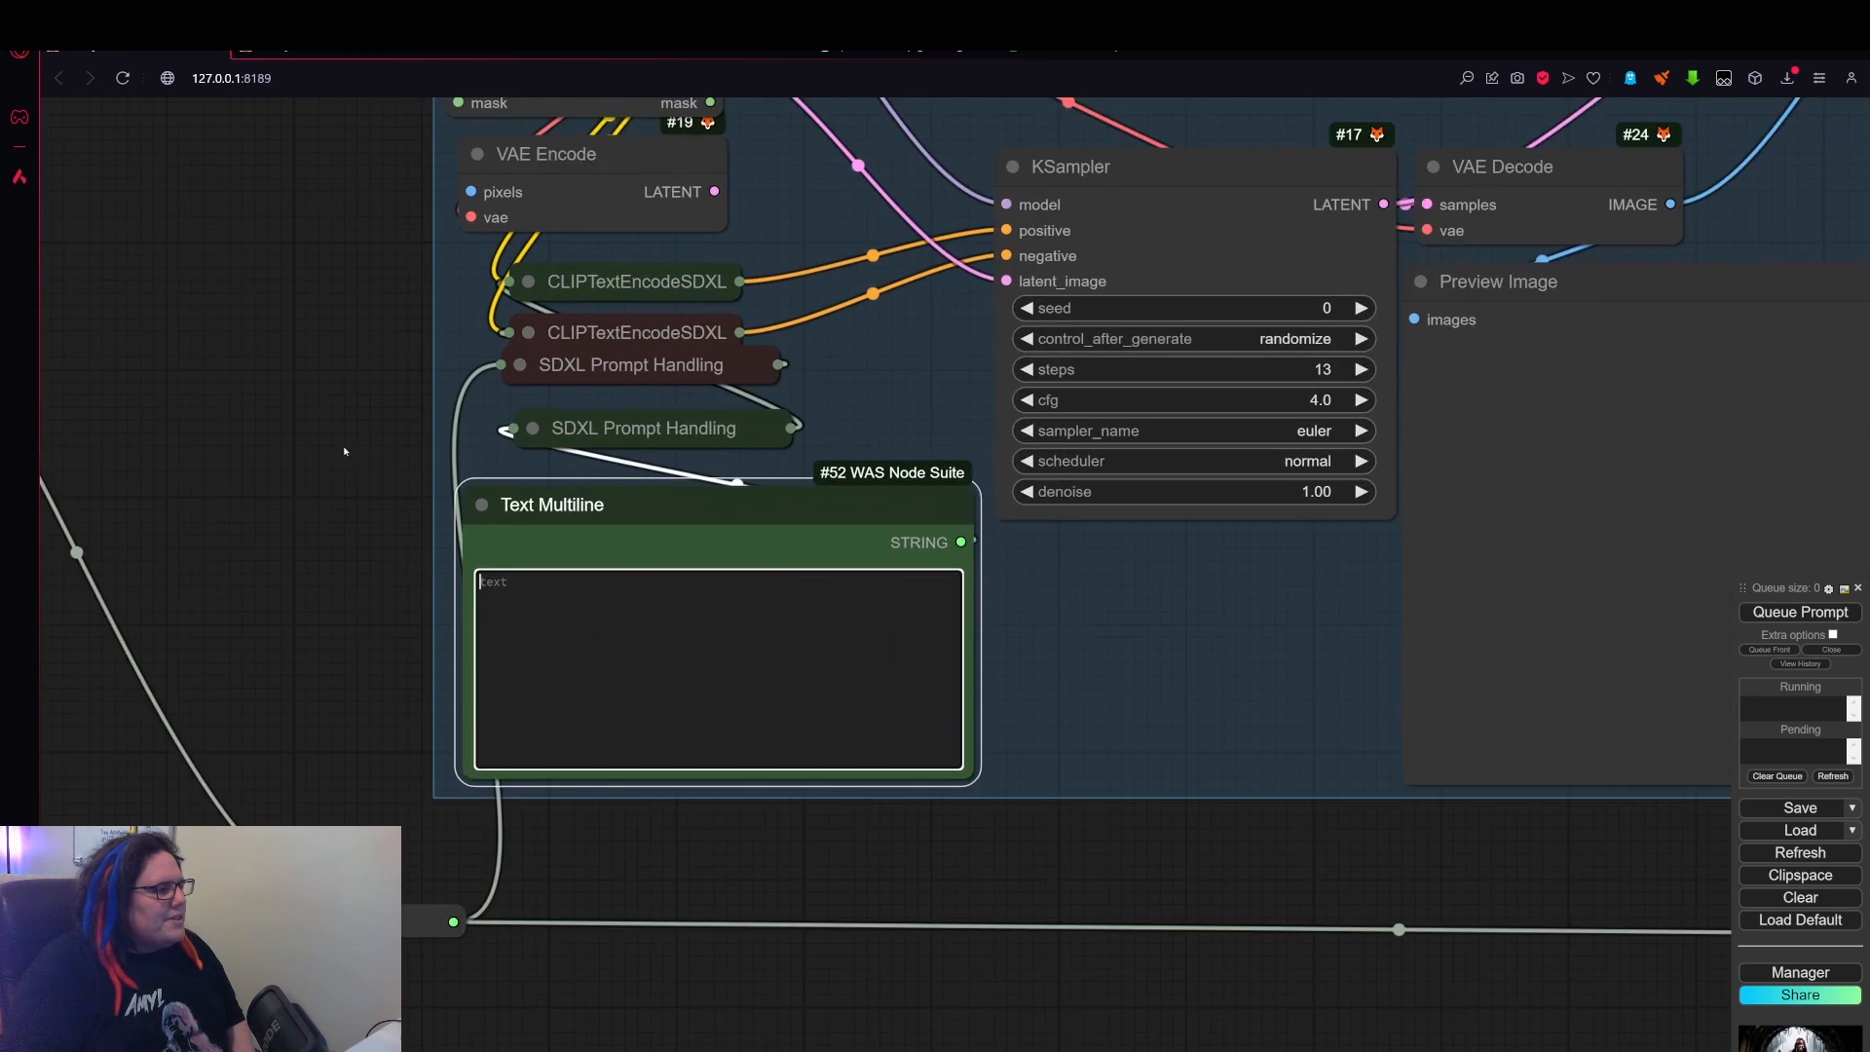
{"action": "type", "text": "a"}
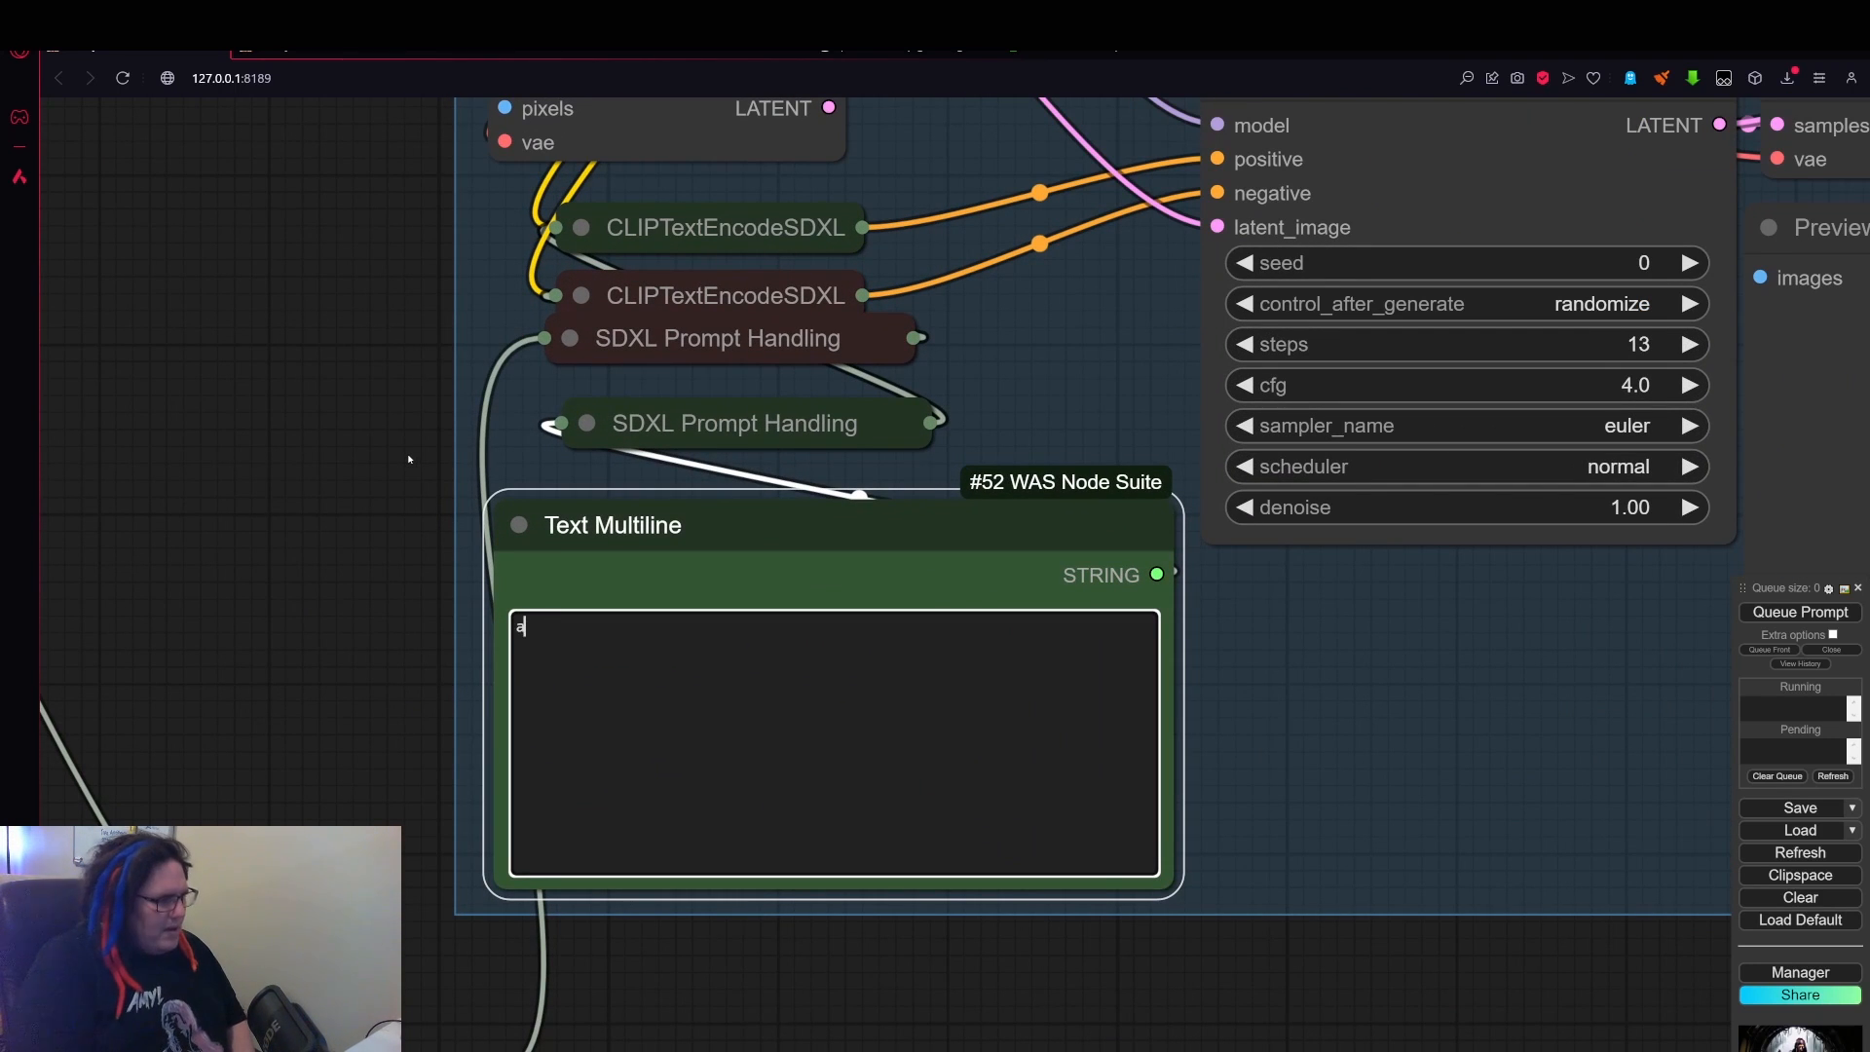
{"action": "key", "text": "BackSpace"}
{"action": "type", "text": "a cat"}
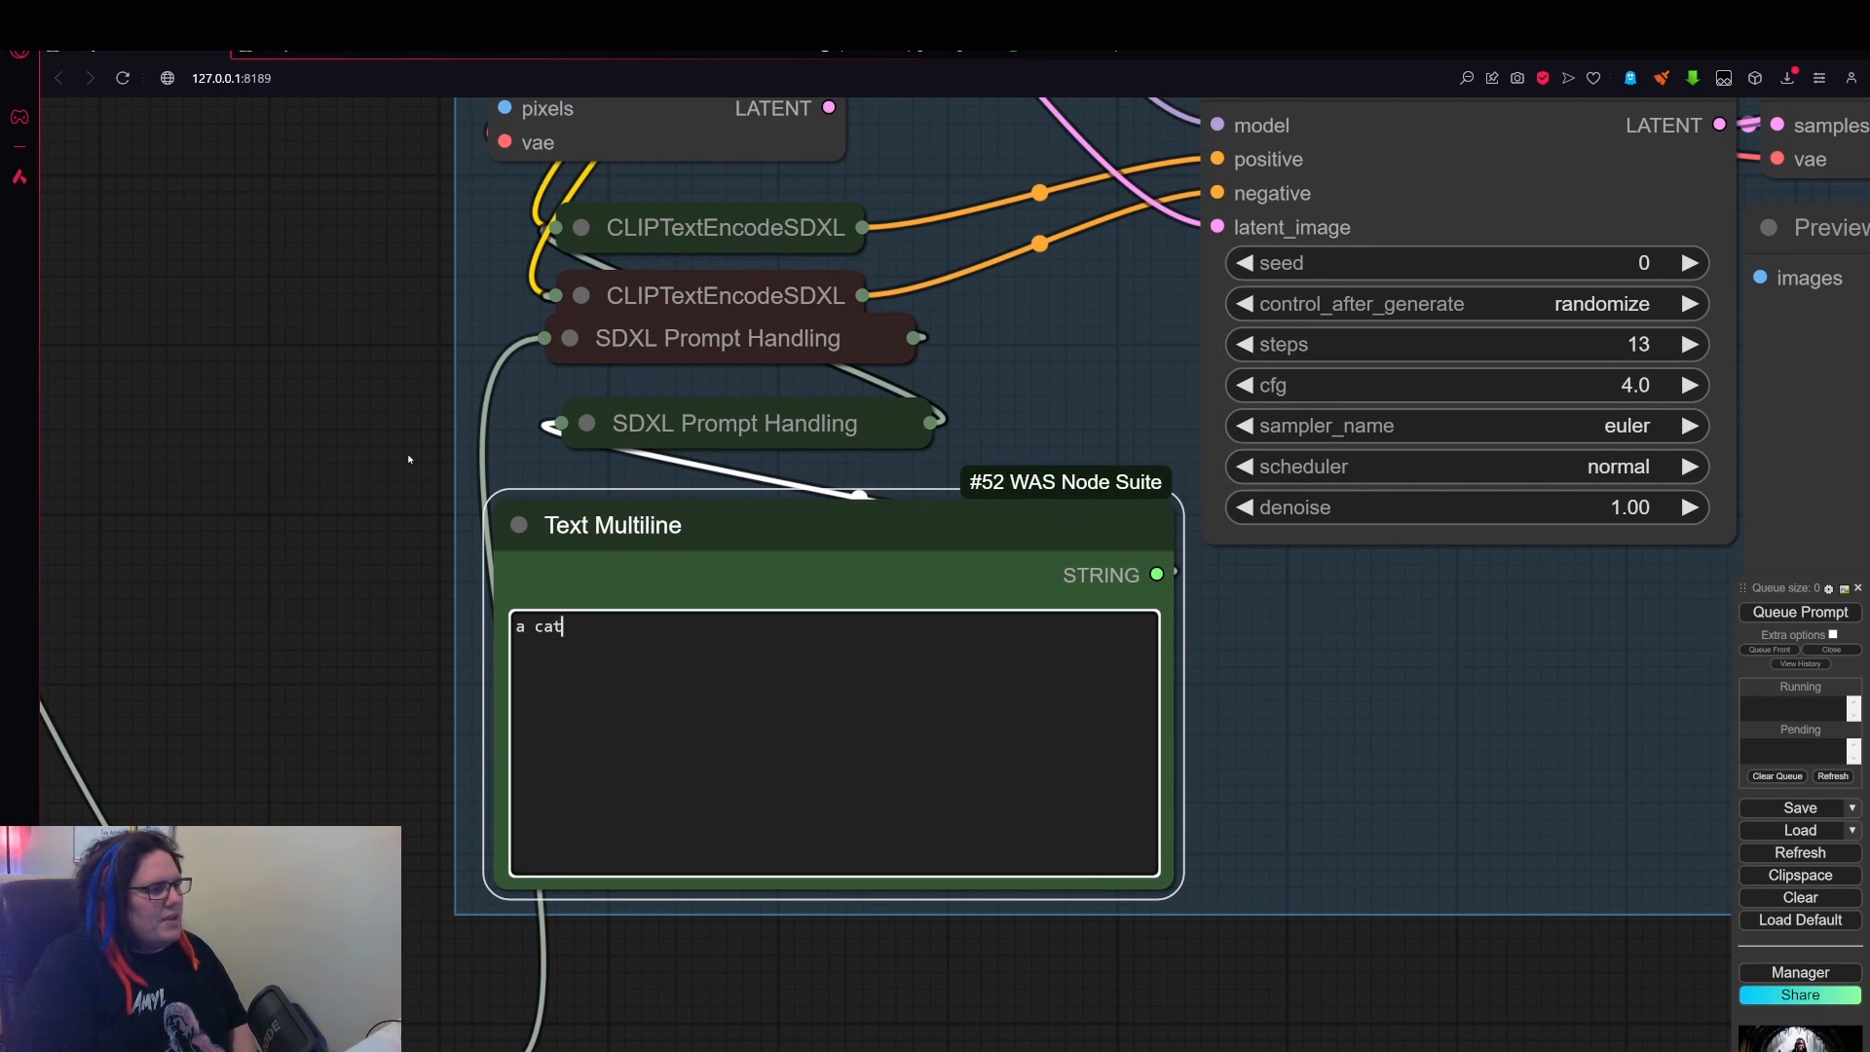
{"action": "type", "text": " sitting on a "}
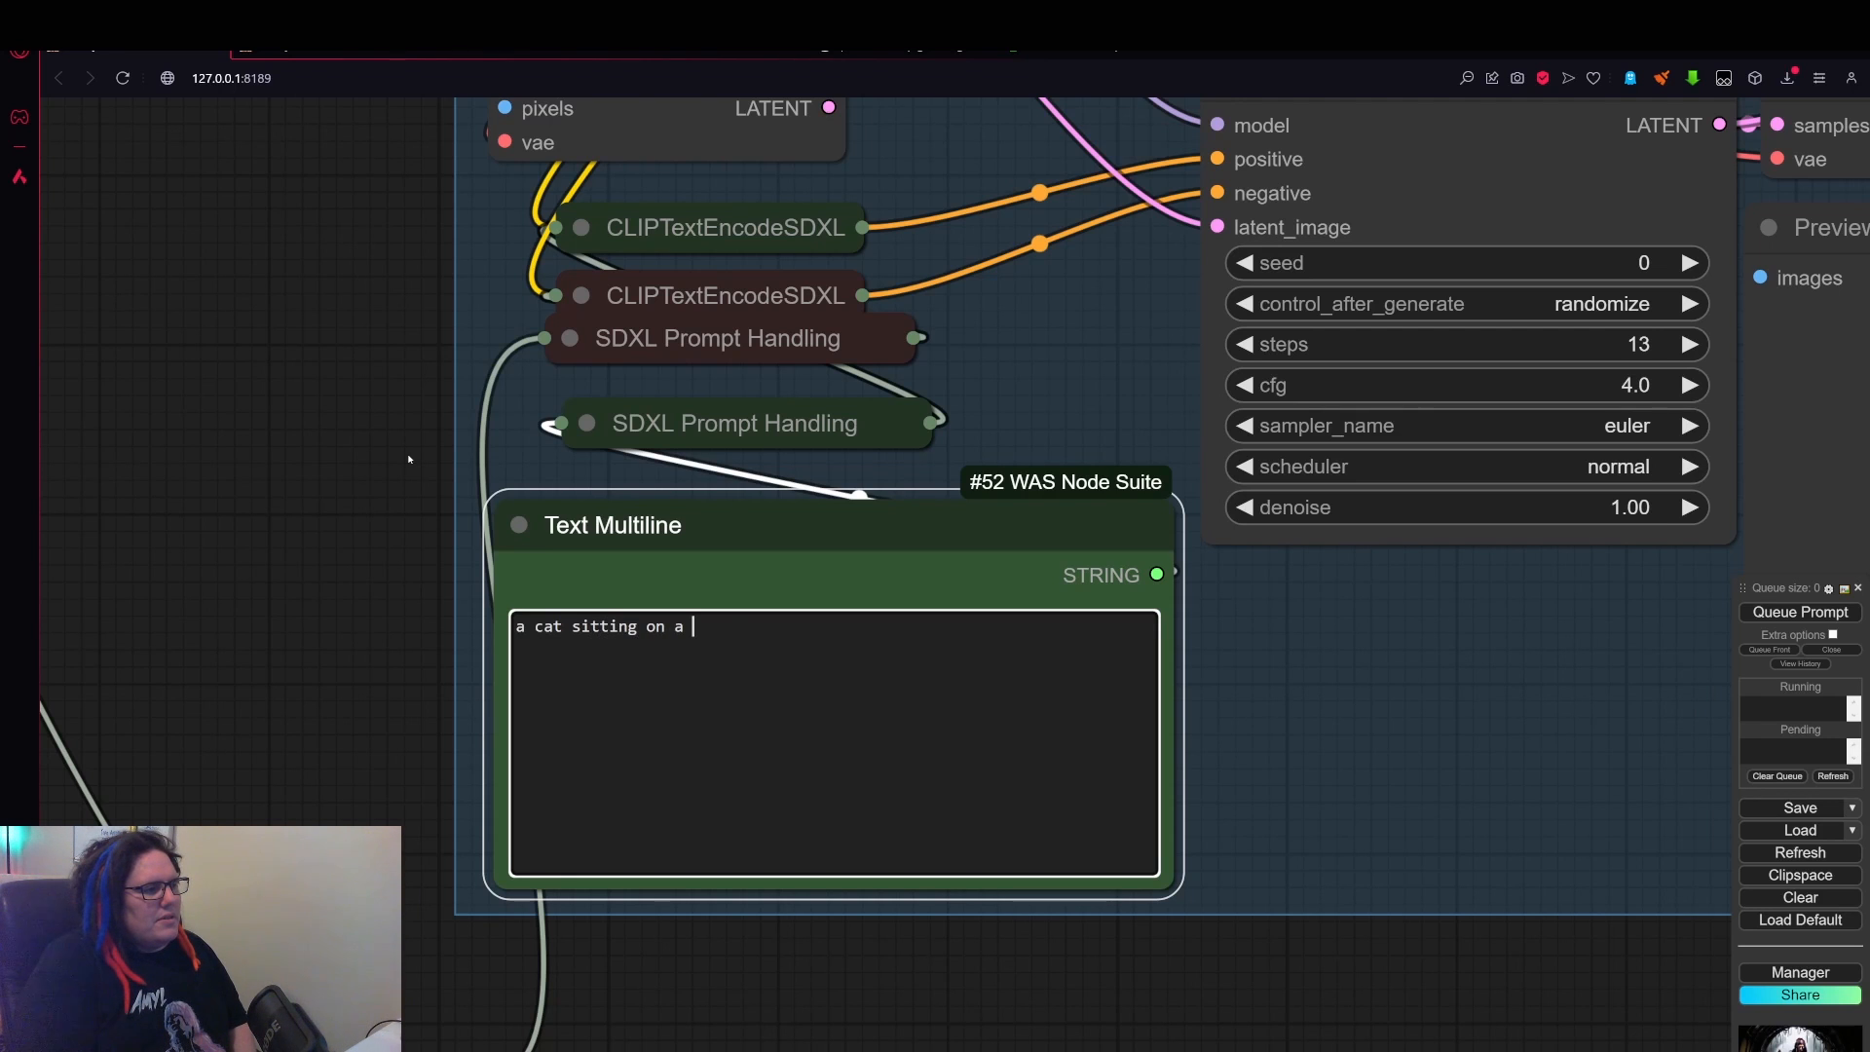
{"action": "type", "text": "red box"}
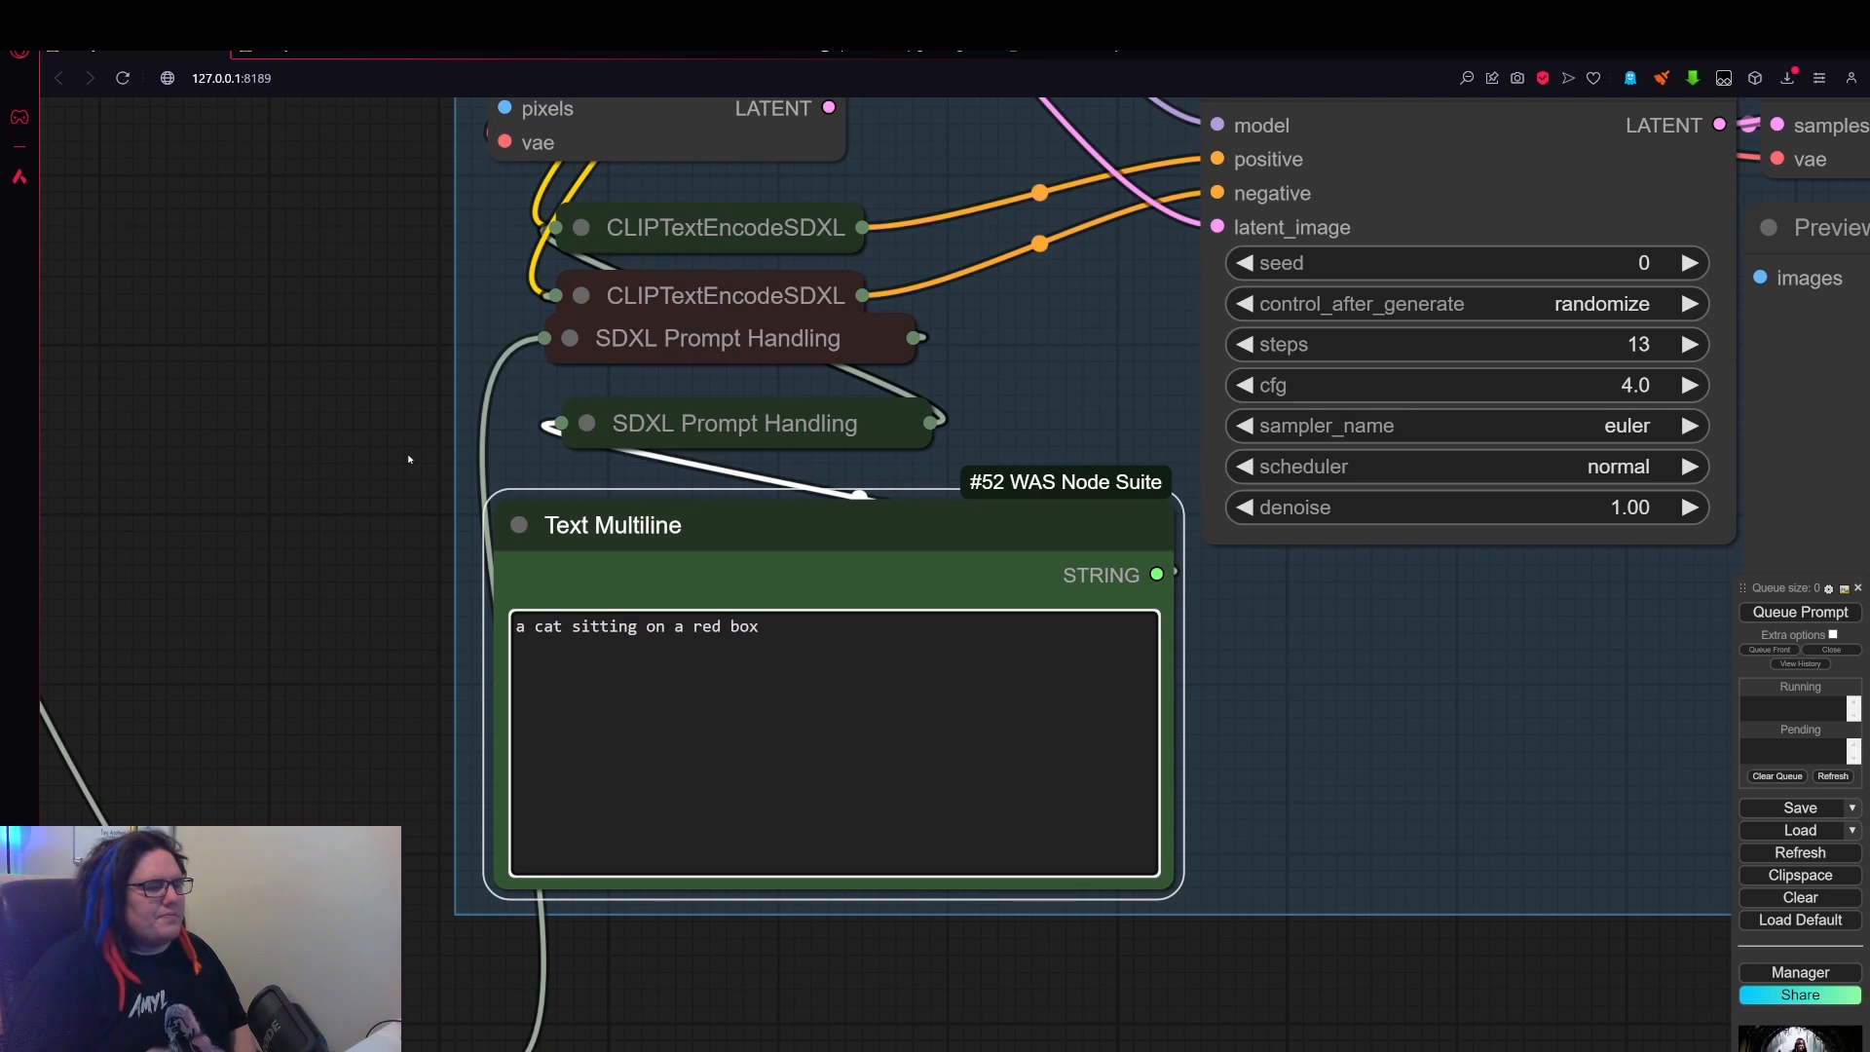
- Queue the workflow to generate images through all three chained sampler groups
{"action": "scroll", "coordinate": [1172, 755], "scroll_direction": "down", "scroll_amount": 5}
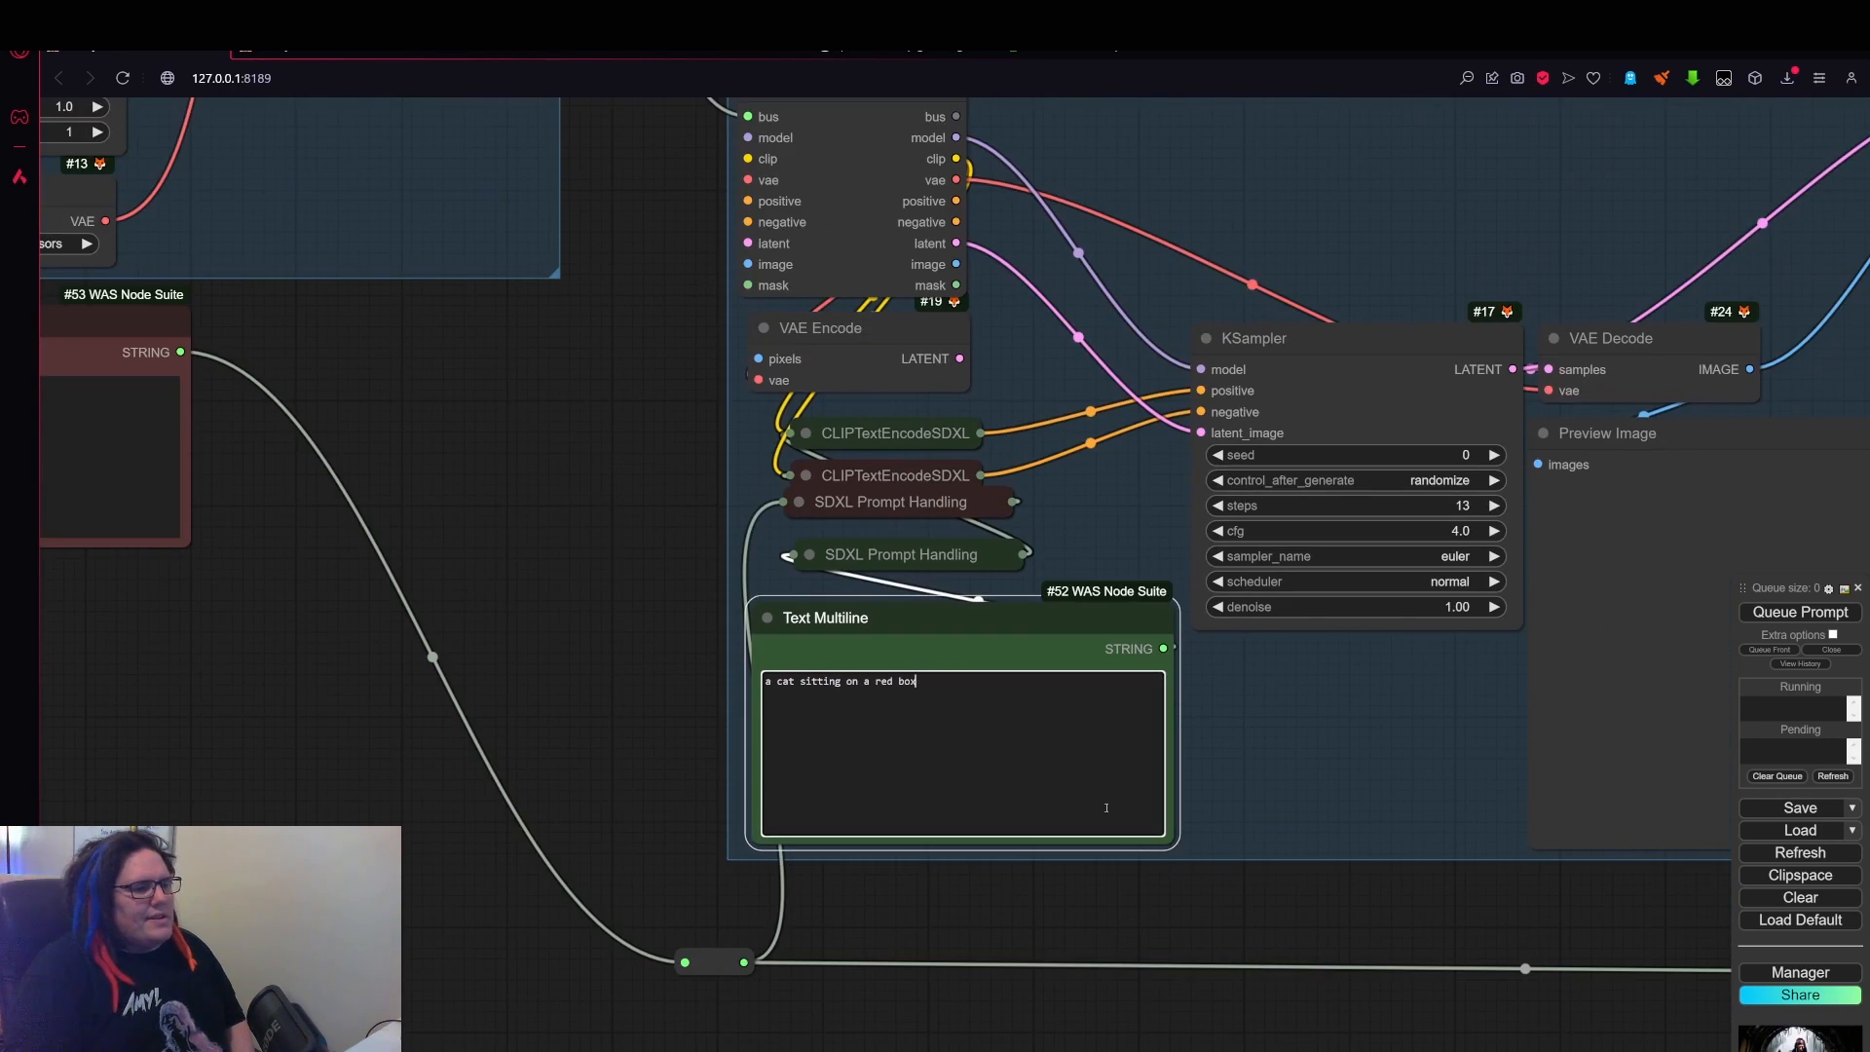
{"action": "left_click_drag", "start_coordinate": [1402, 880], "coordinate": [863, 731]}
{"action": "scroll", "coordinate": [998, 736], "scroll_direction": "down", "scroll_amount": 6}
{"action": "left_click_drag", "start_coordinate": [1190, 750], "coordinate": [891, 754]}
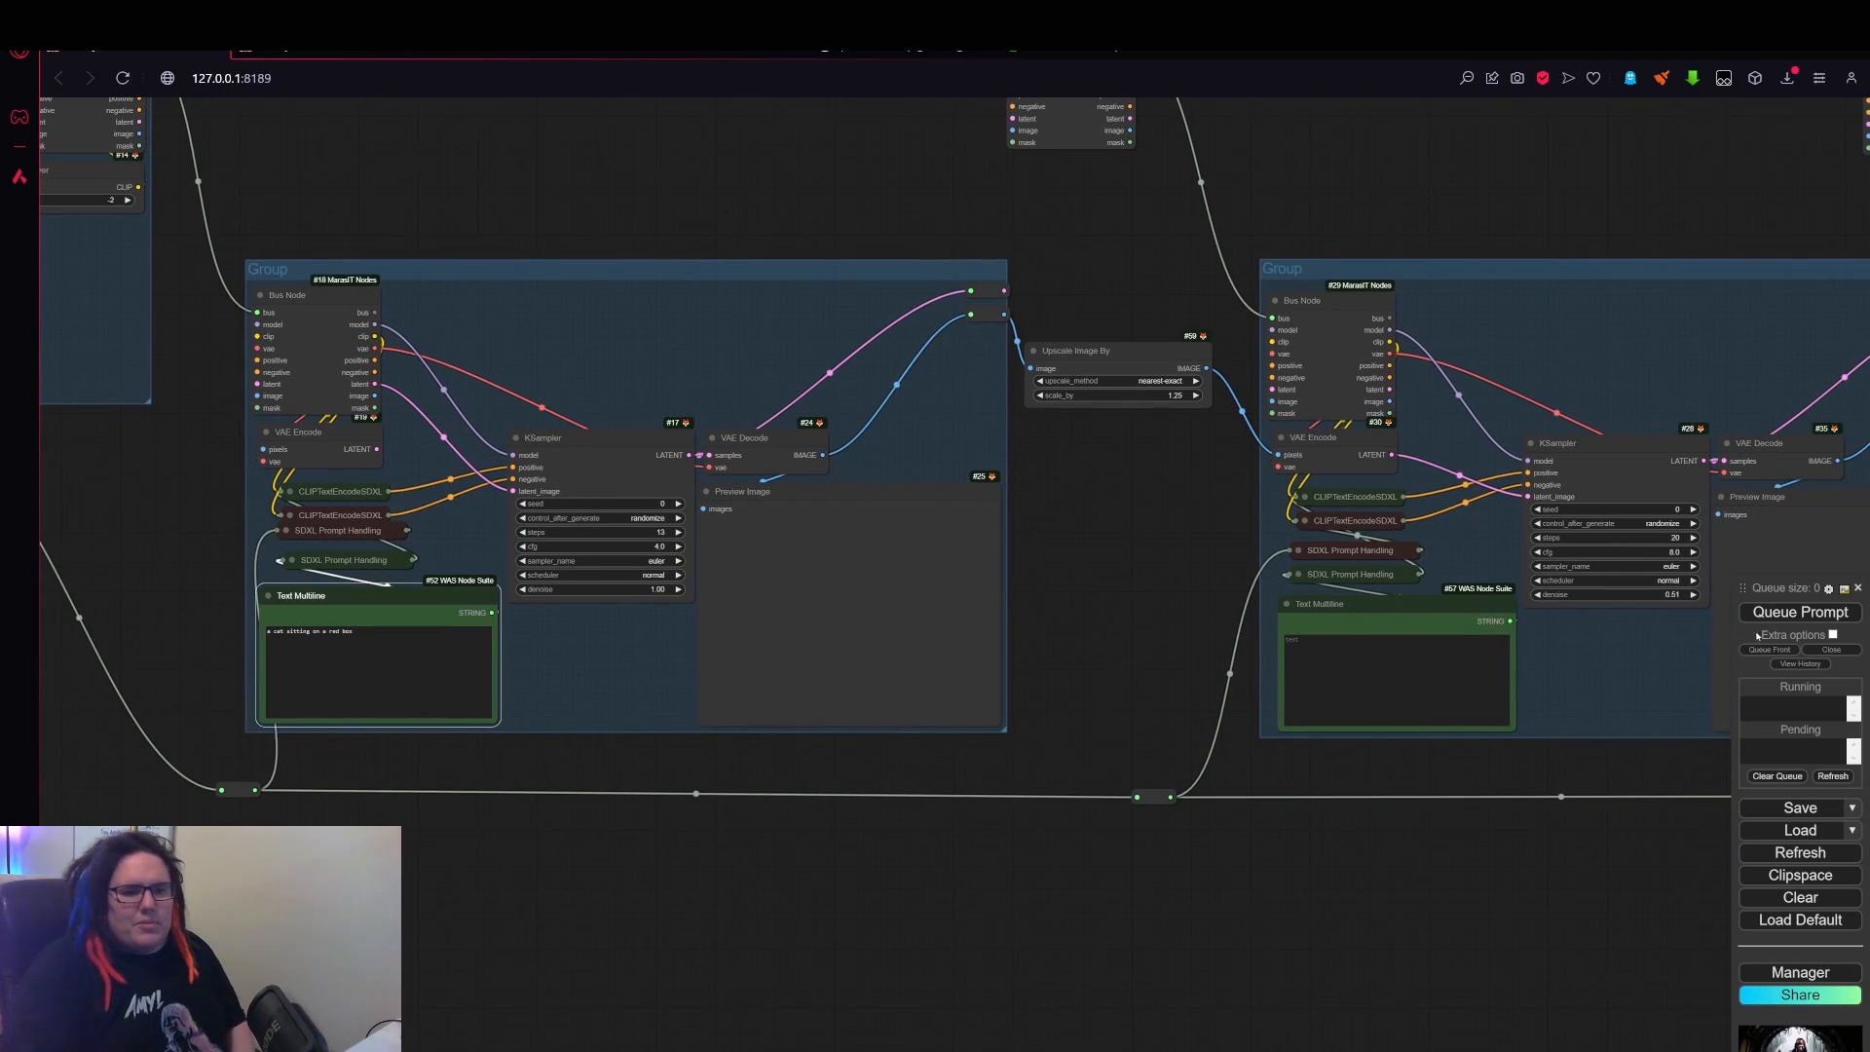
{"action": "left_click", "coordinate": [1790, 614]}
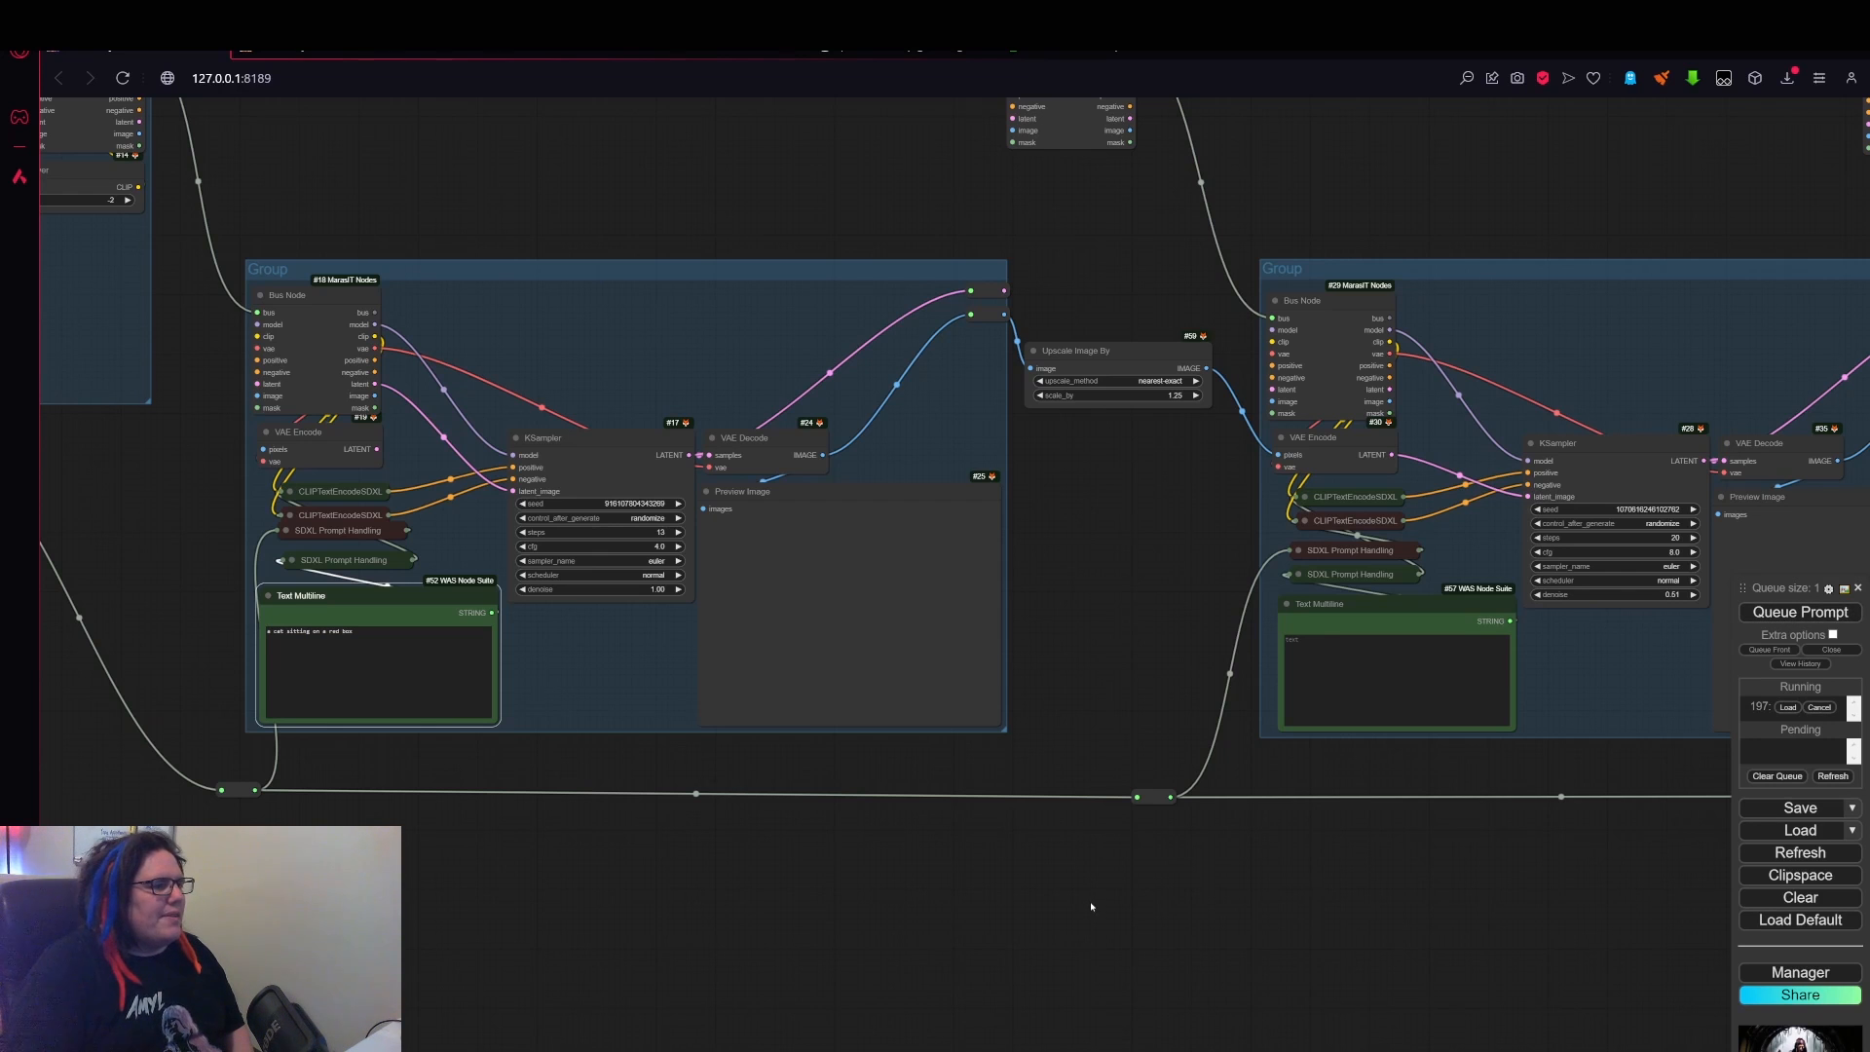
{"action": "mouse_move", "coordinate": [1401, 907]}
{"action": "left_mouse_down"}
{"action": "mouse_move", "coordinate": [1131, 914]}
{"action": "mouse_move", "coordinate": [1095, 936]}
{"action": "left_mouse_up"}
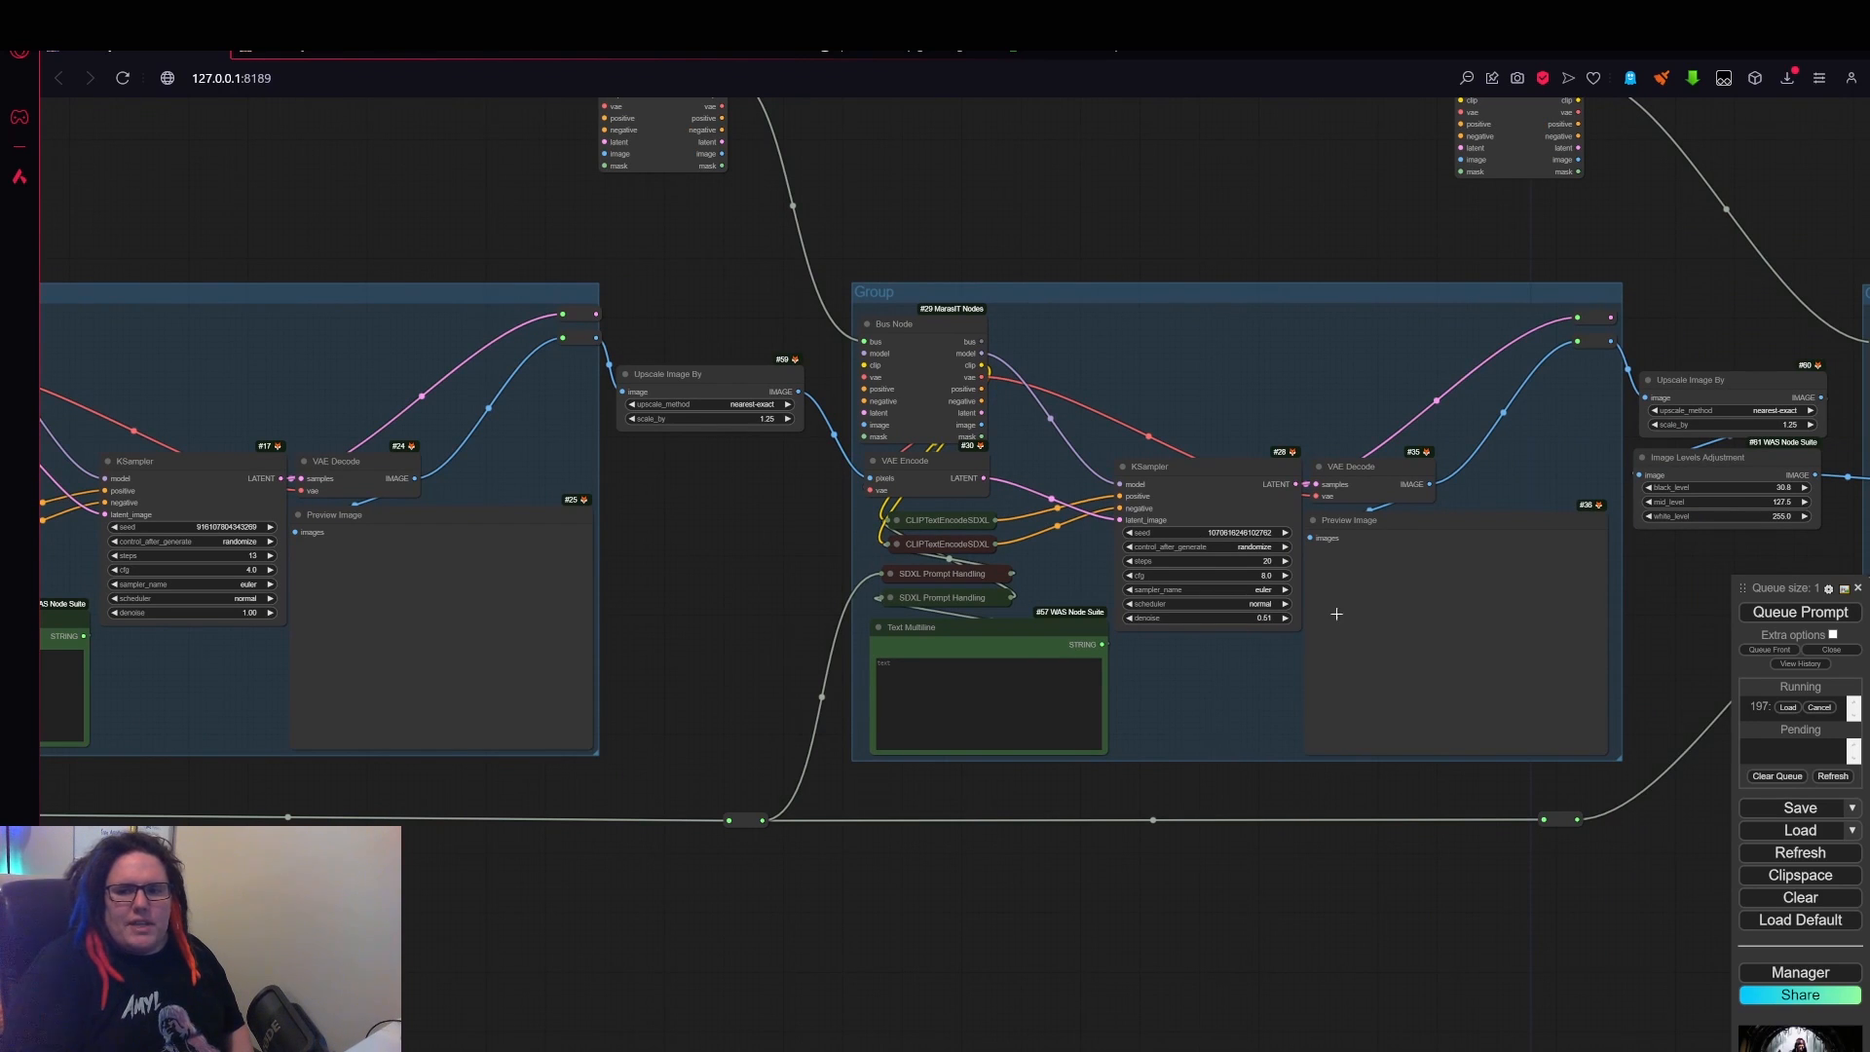
{"action": "left_click_drag", "start_coordinate": [1211, 928], "coordinate": [659, 930]}
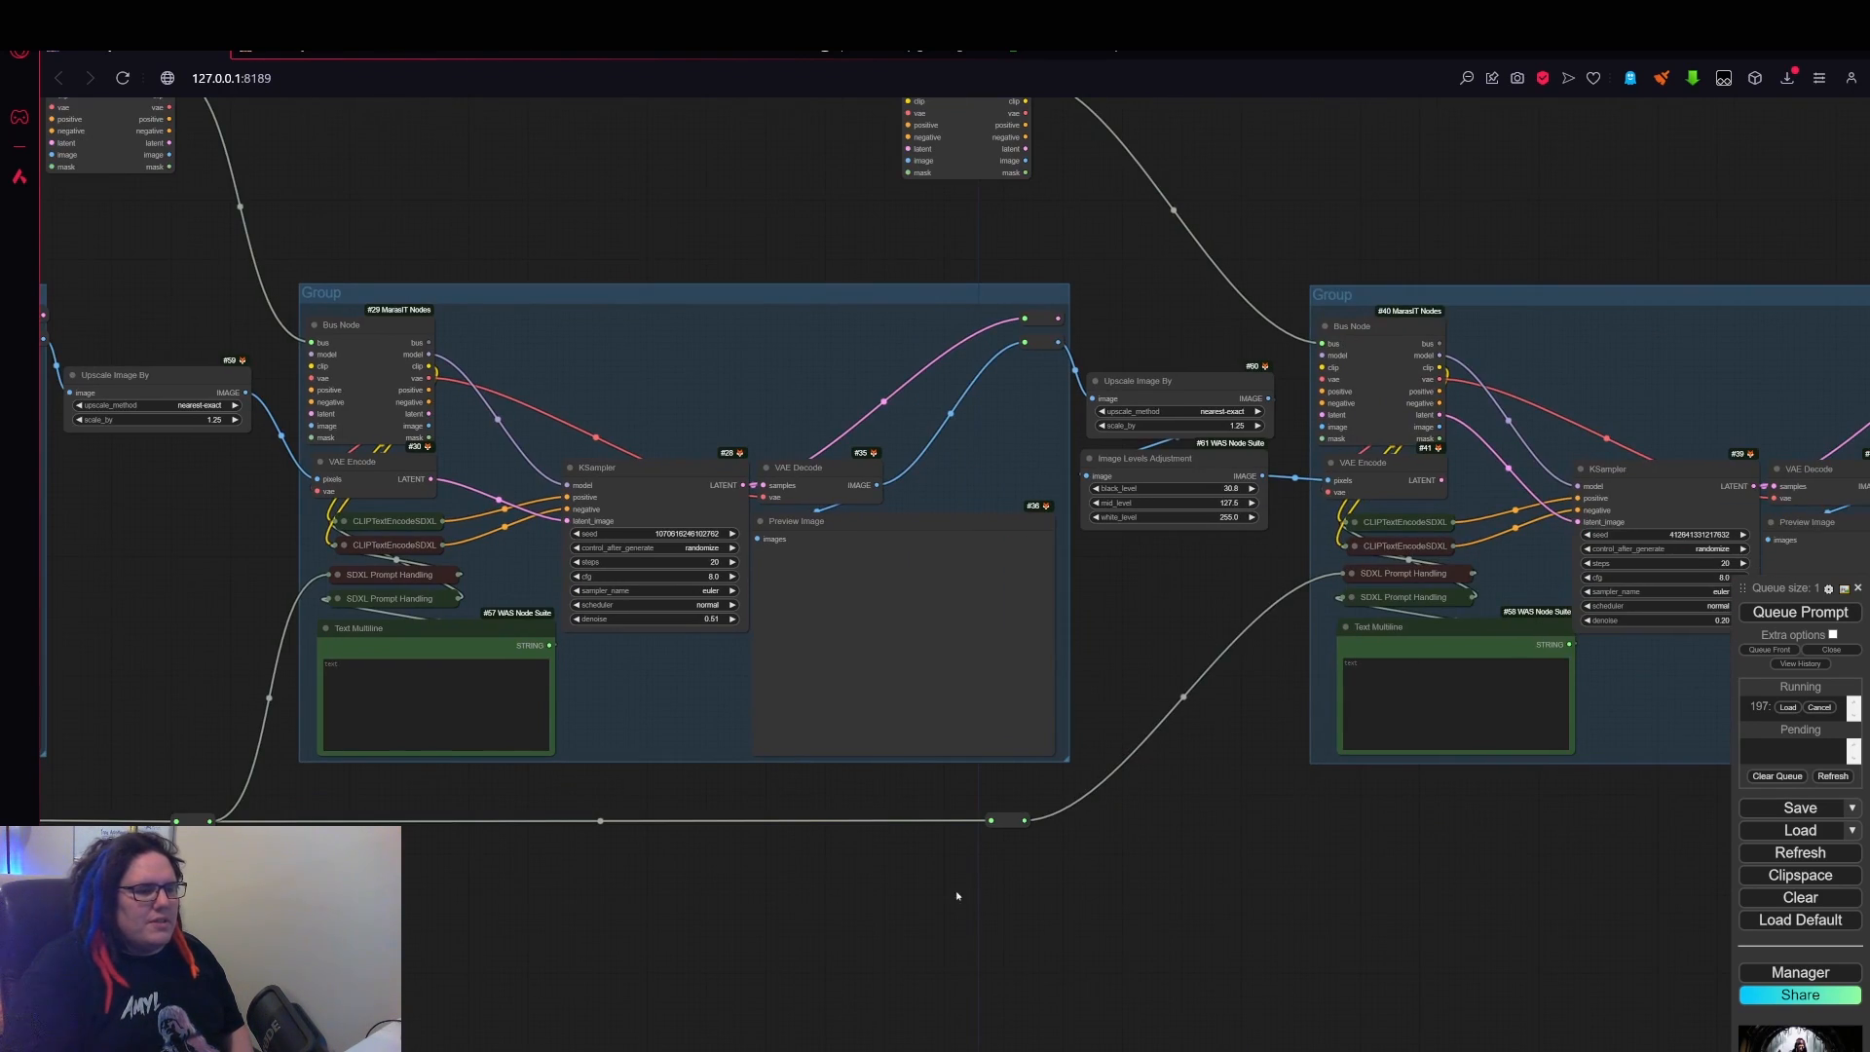
{"action": "left_click_drag", "start_coordinate": [767, 898], "coordinate": [1103, 913]}
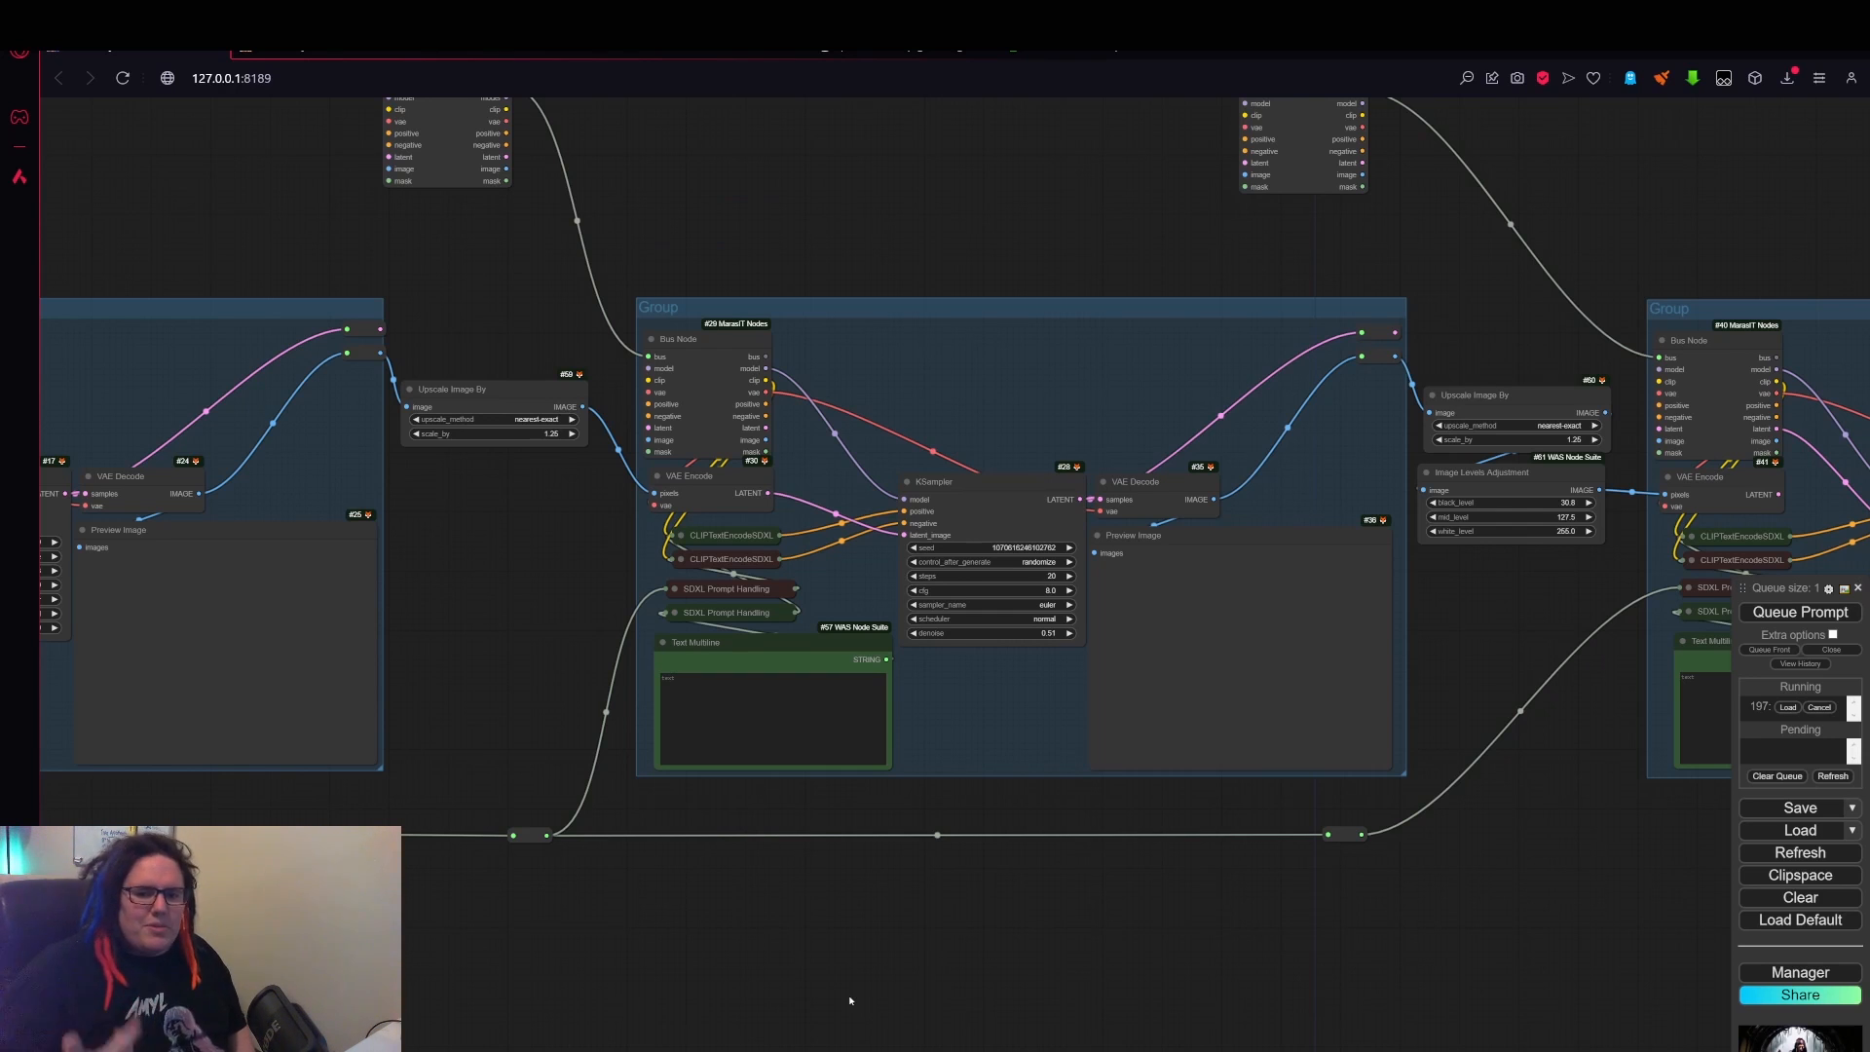
{"action": "left_click_drag", "start_coordinate": [855, 902], "coordinate": [1165, 840]}
{"action": "left_click_drag", "start_coordinate": [794, 890], "coordinate": [1023, 899]}
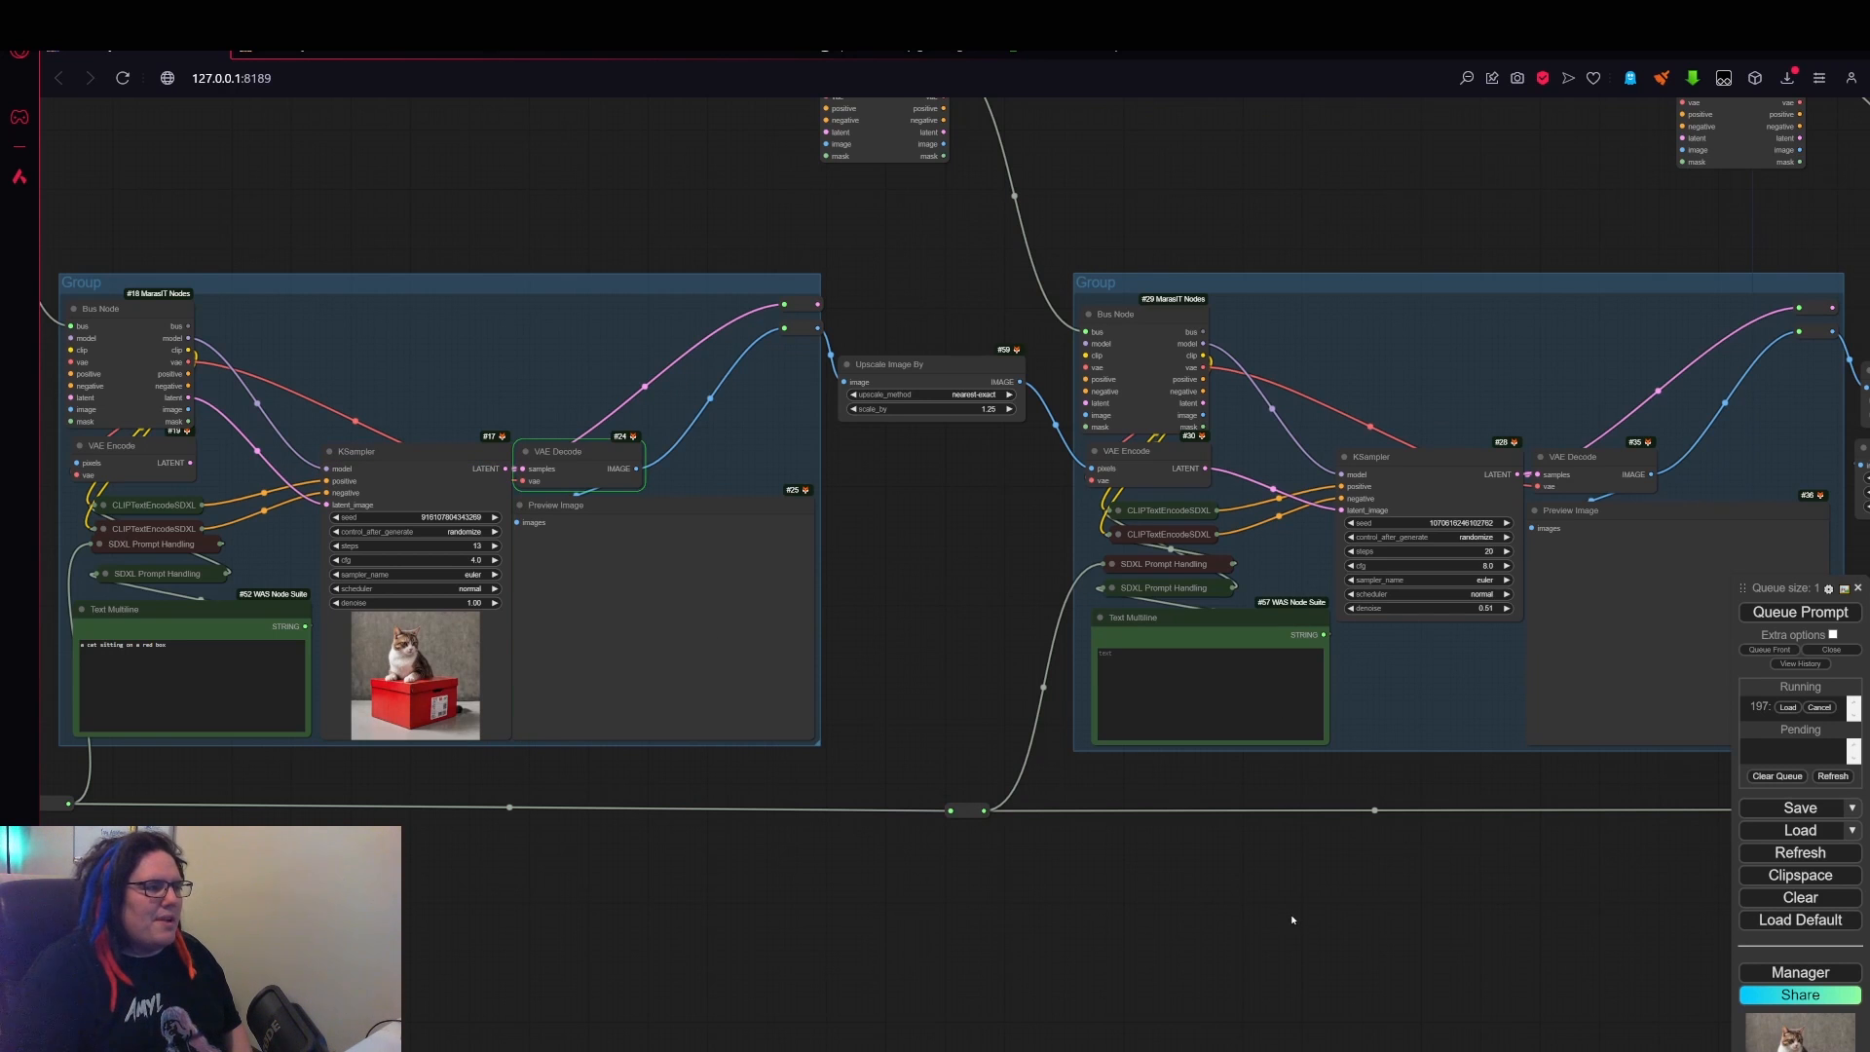
- Inspect the first group's preview image up close, checking the cat's fur and paws and the box surface
{"action": "scroll", "coordinate": [649, 592], "scroll_direction": "up", "scroll_amount": 5}
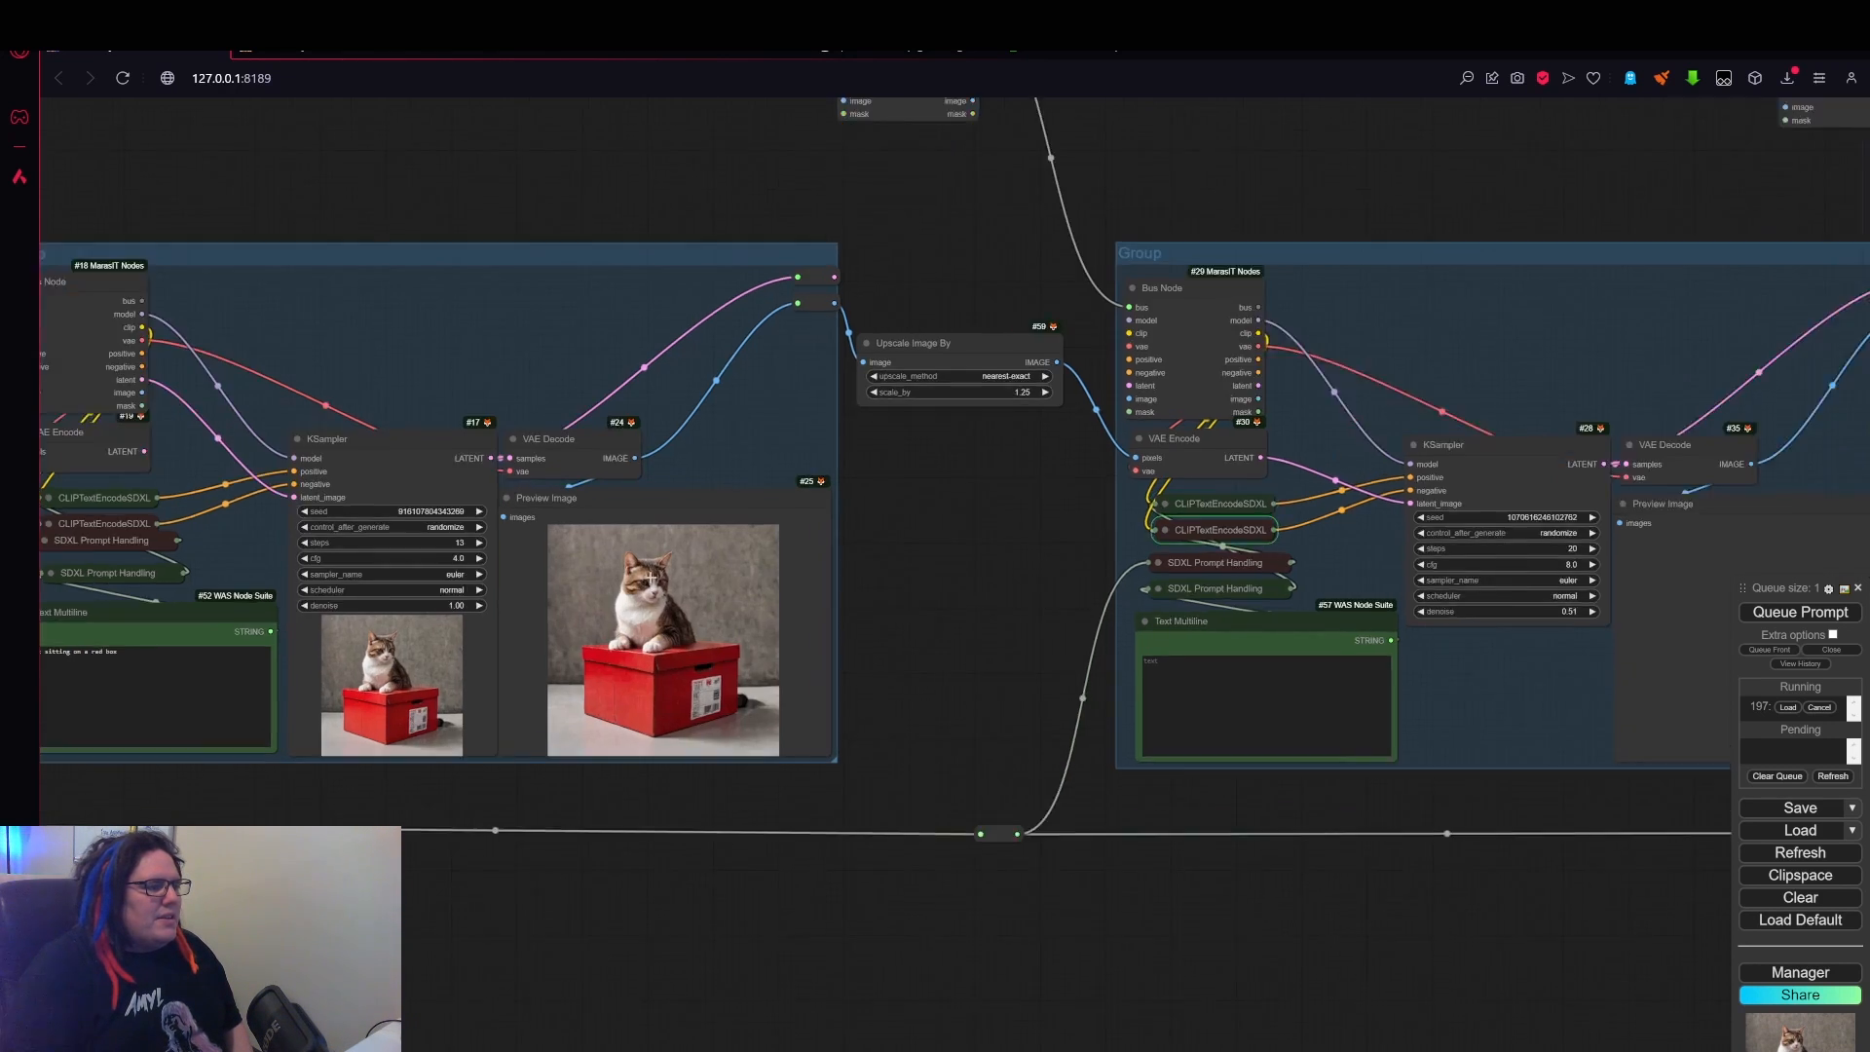
{"action": "scroll", "coordinate": [662, 603], "scroll_direction": "up", "scroll_amount": 4}
{"action": "scroll", "coordinate": [759, 770], "scroll_direction": "down", "scroll_amount": 3}
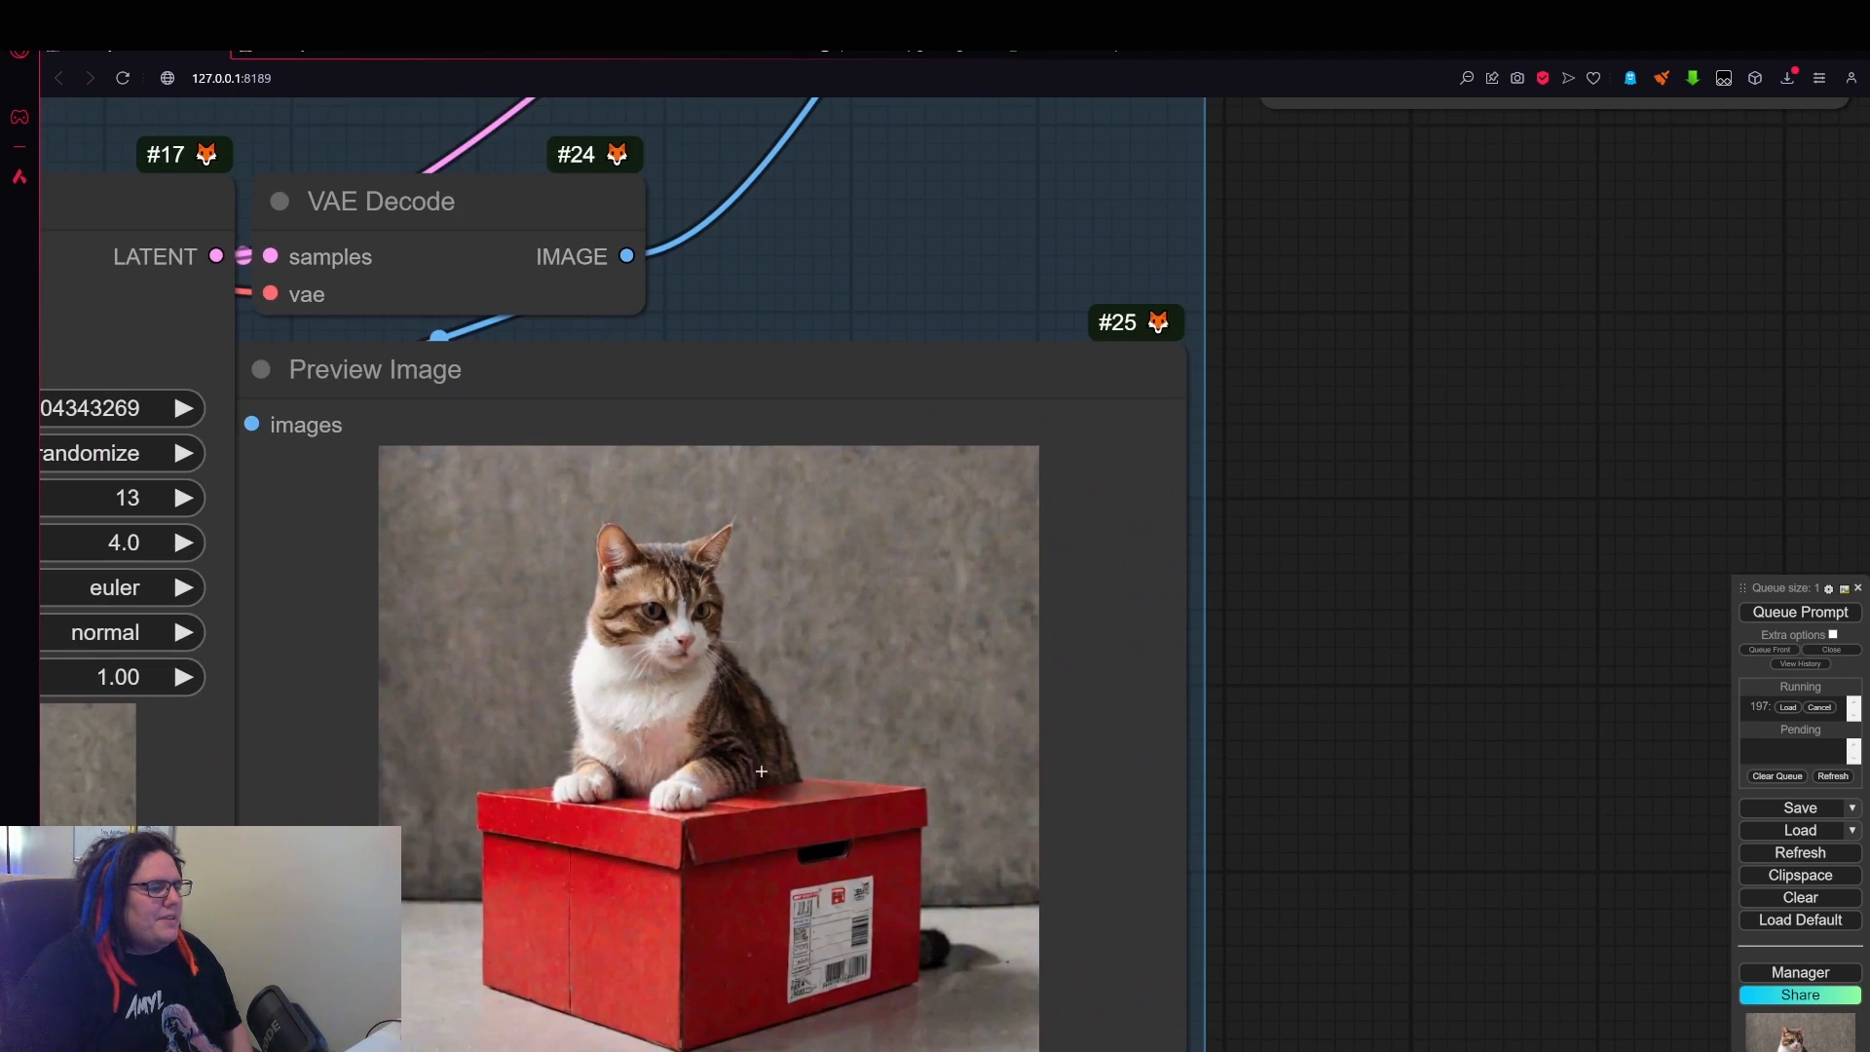
{"action": "scroll", "coordinate": [772, 821], "scroll_direction": "up", "scroll_amount": 4}
{"action": "scroll", "coordinate": [773, 821], "scroll_direction": "up", "scroll_amount": 3}
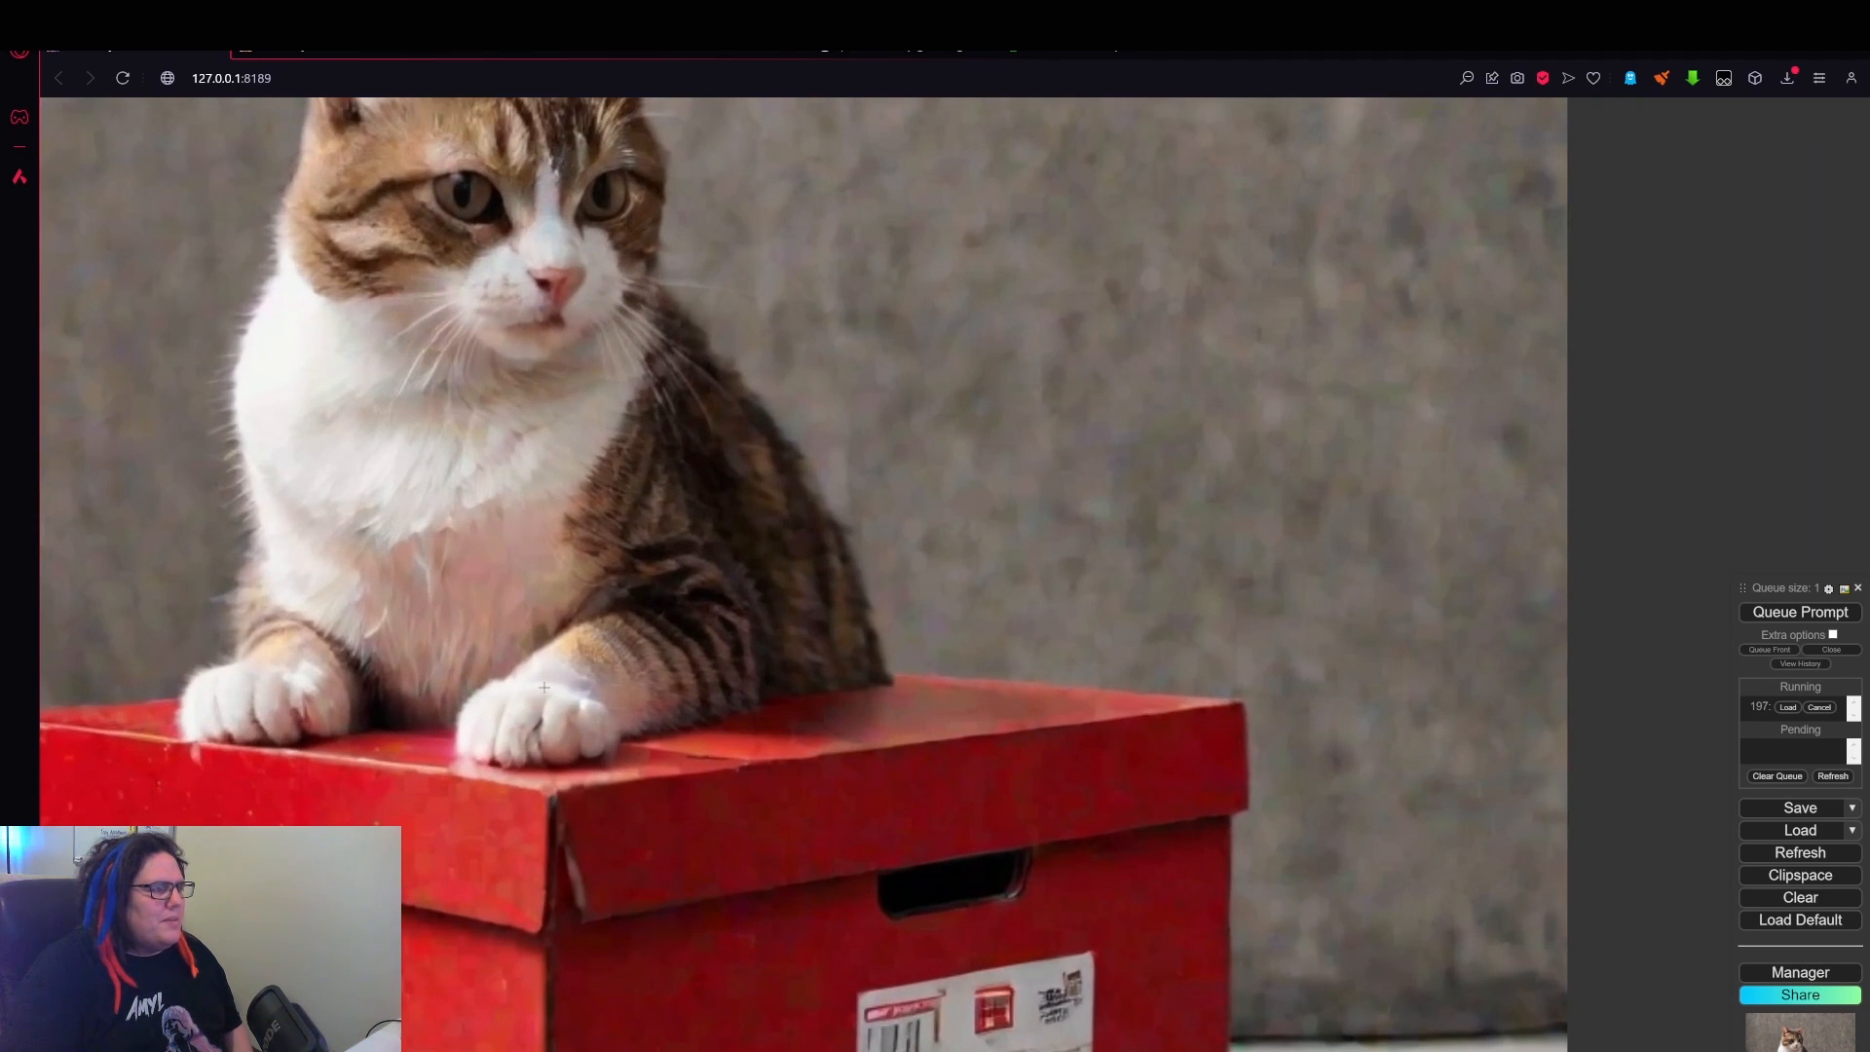
{"action": "scroll", "coordinate": [594, 633], "scroll_direction": "up", "scroll_amount": 3}
{"action": "scroll", "coordinate": [678, 706], "scroll_direction": "down", "scroll_amount": 5}
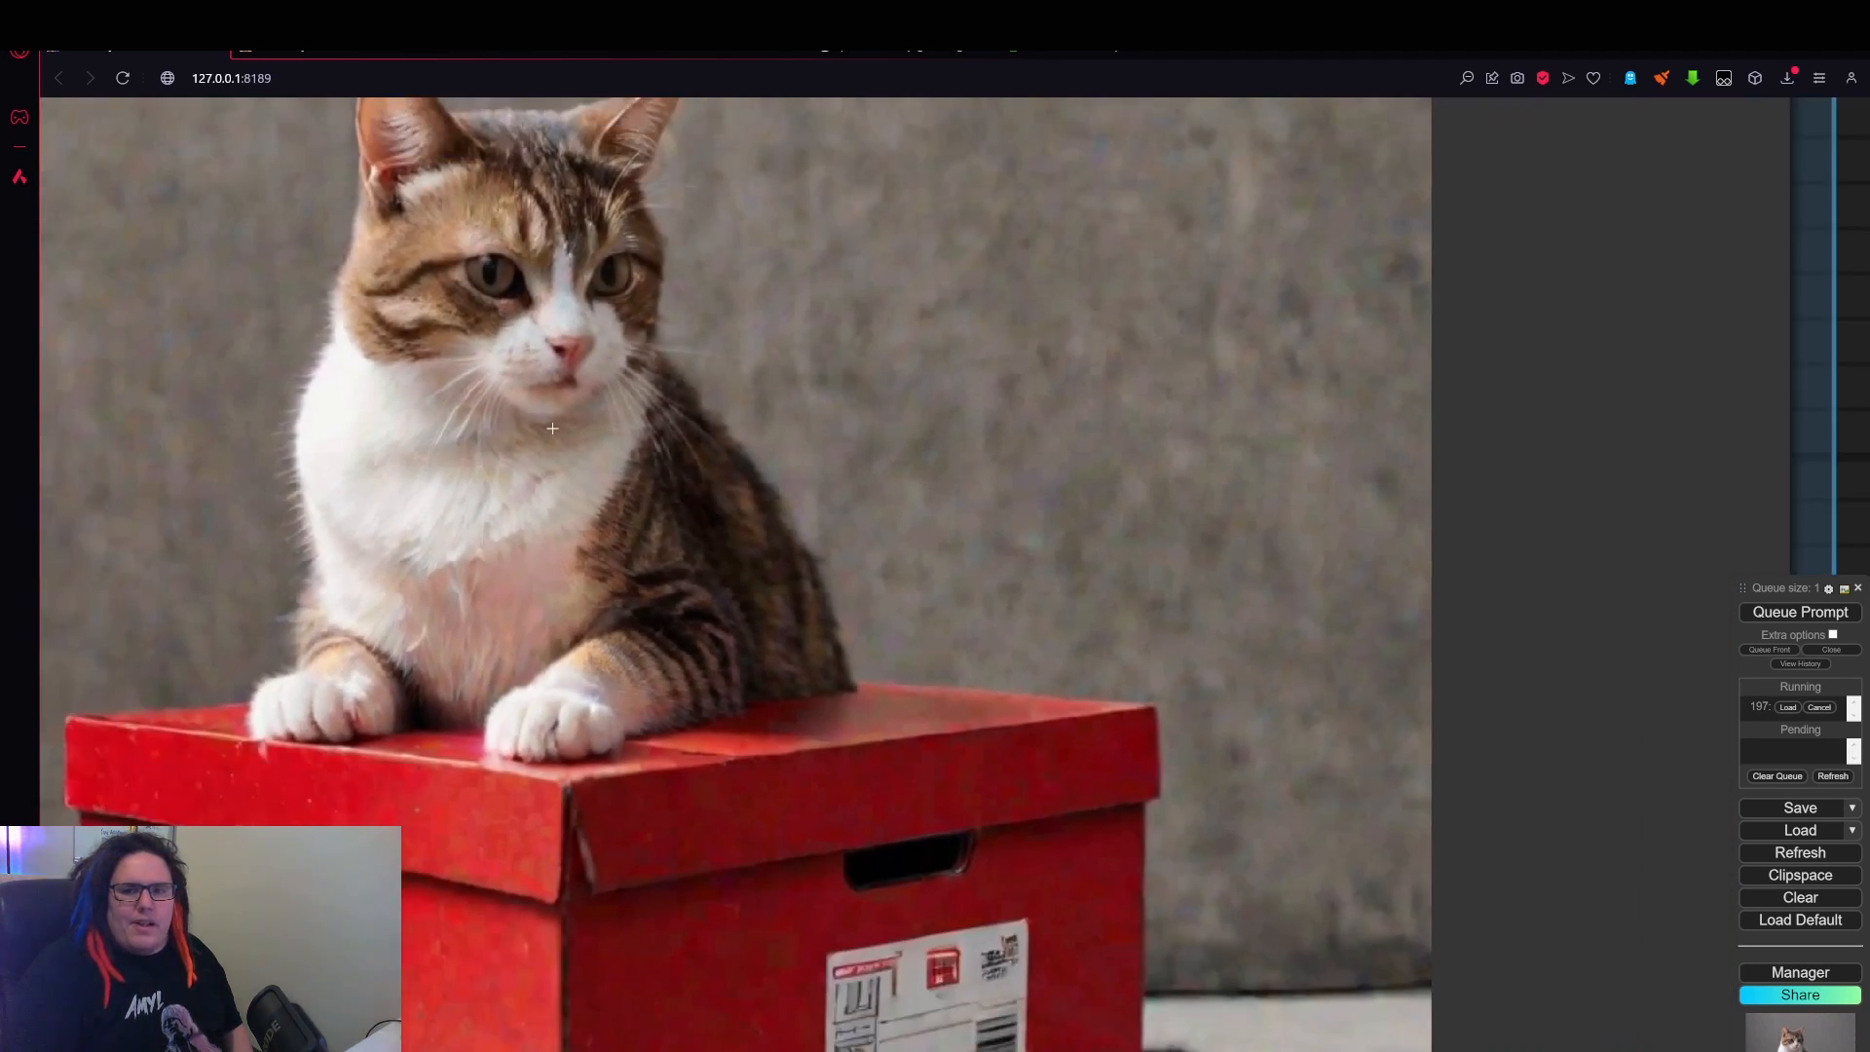
{"action": "scroll", "coordinate": [1332, 807], "scroll_direction": "down", "scroll_amount": 3}
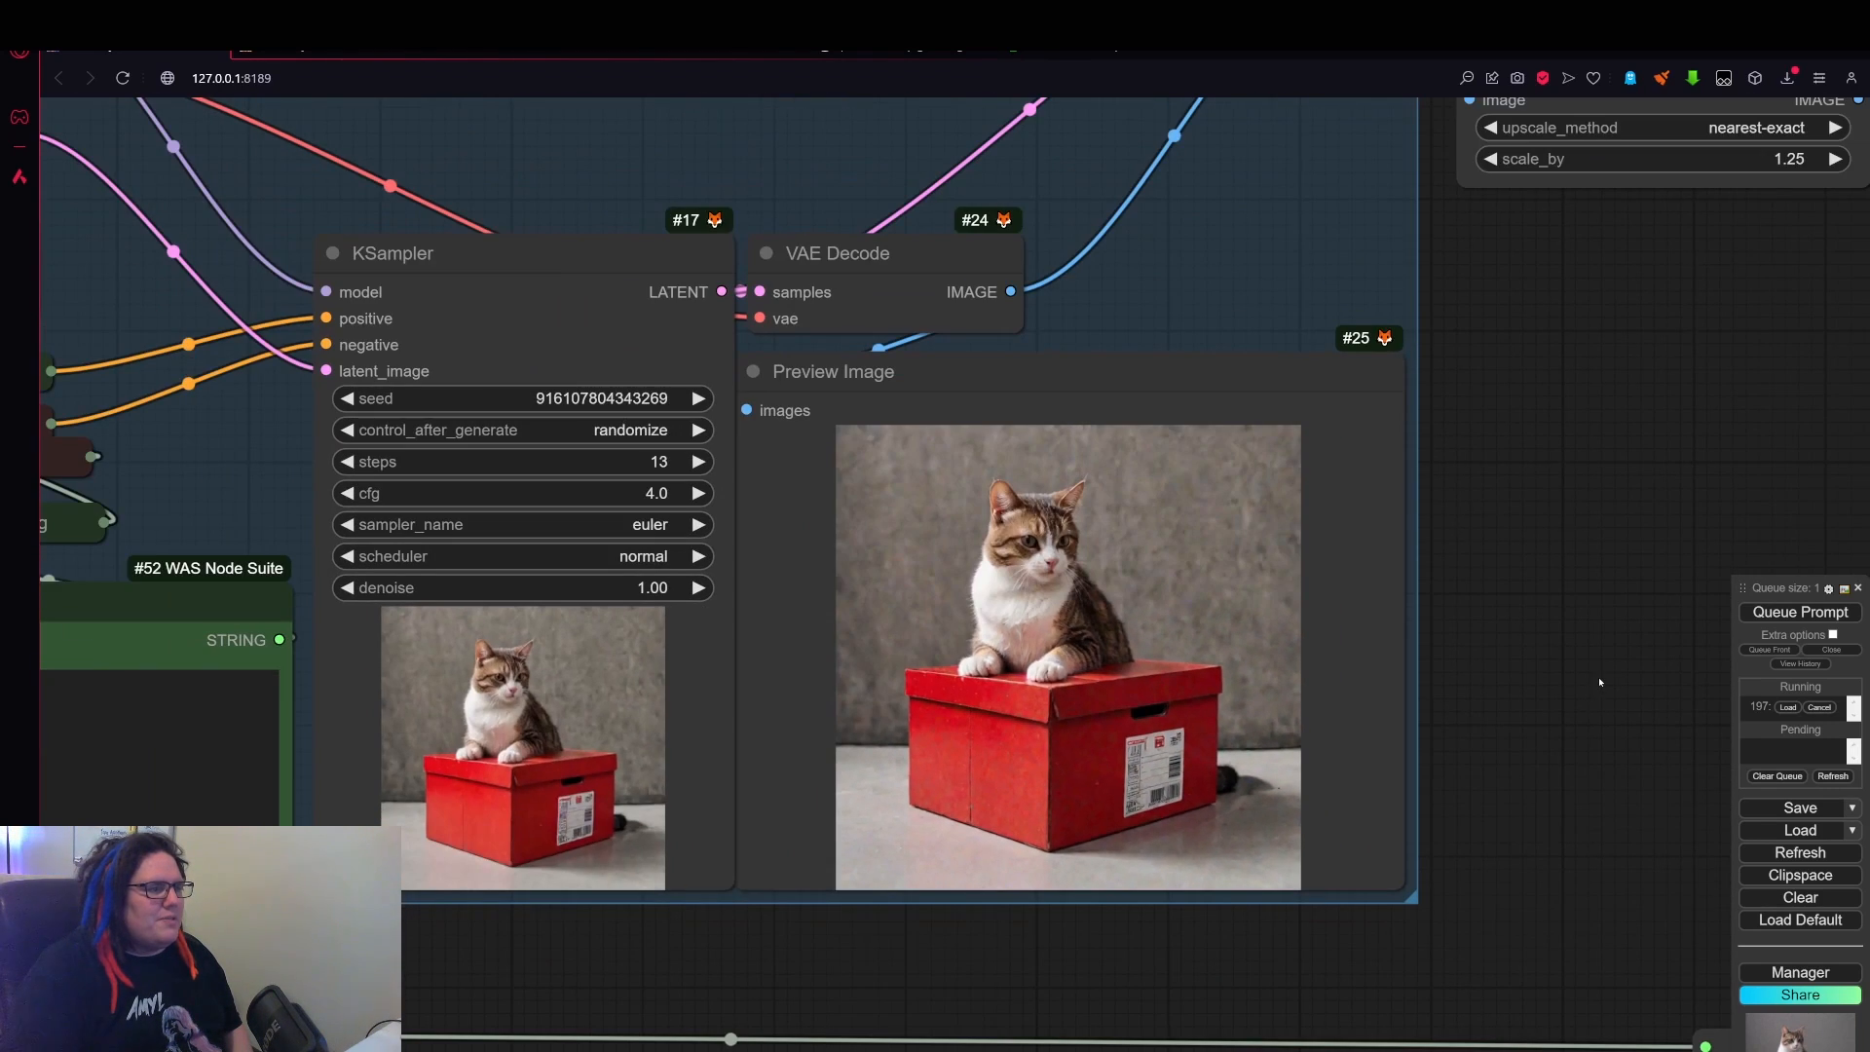
{"action": "scroll", "coordinate": [790, 637], "scroll_direction": "down", "scroll_amount": 4}
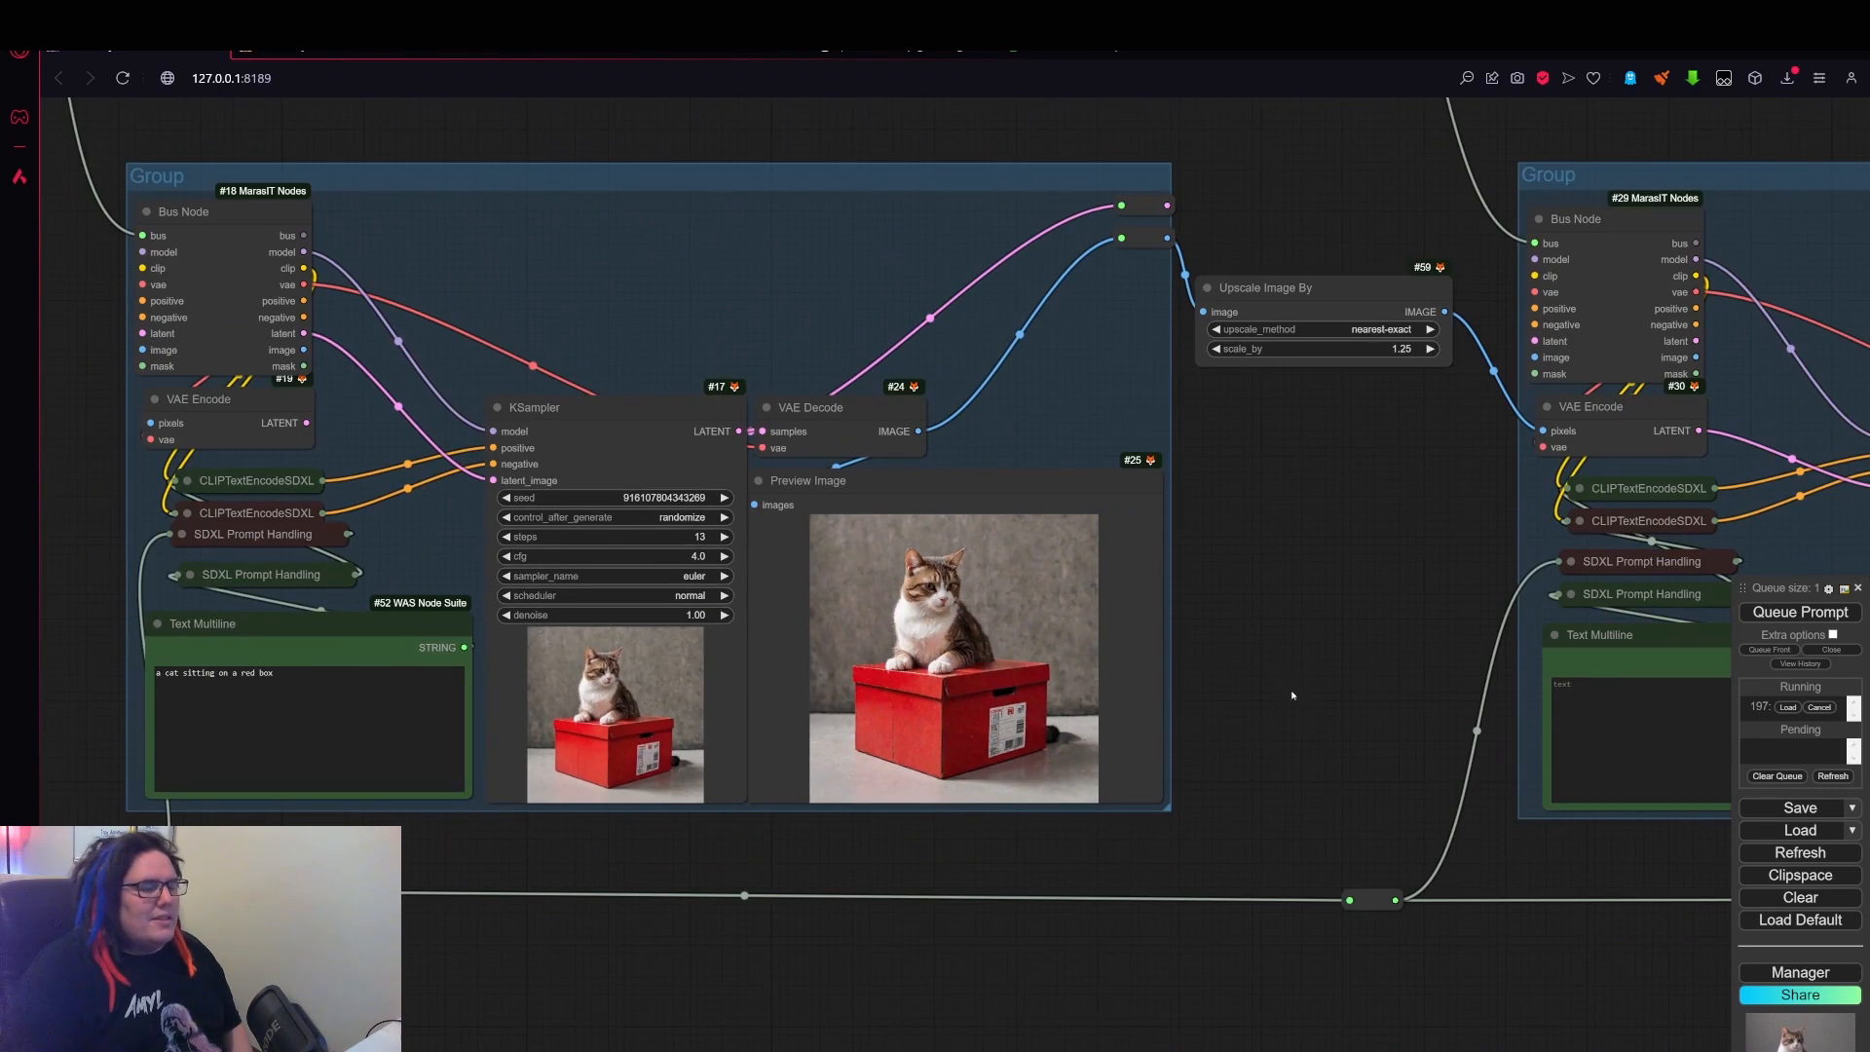
- Examine the sampling preview on the second group's KSampler up close and compare it with the first group's image
{"action": "scroll", "coordinate": [964, 789], "scroll_direction": "down", "scroll_amount": 3}
{"action": "left_click_drag", "start_coordinate": [1331, 616], "coordinate": [613, 632]}
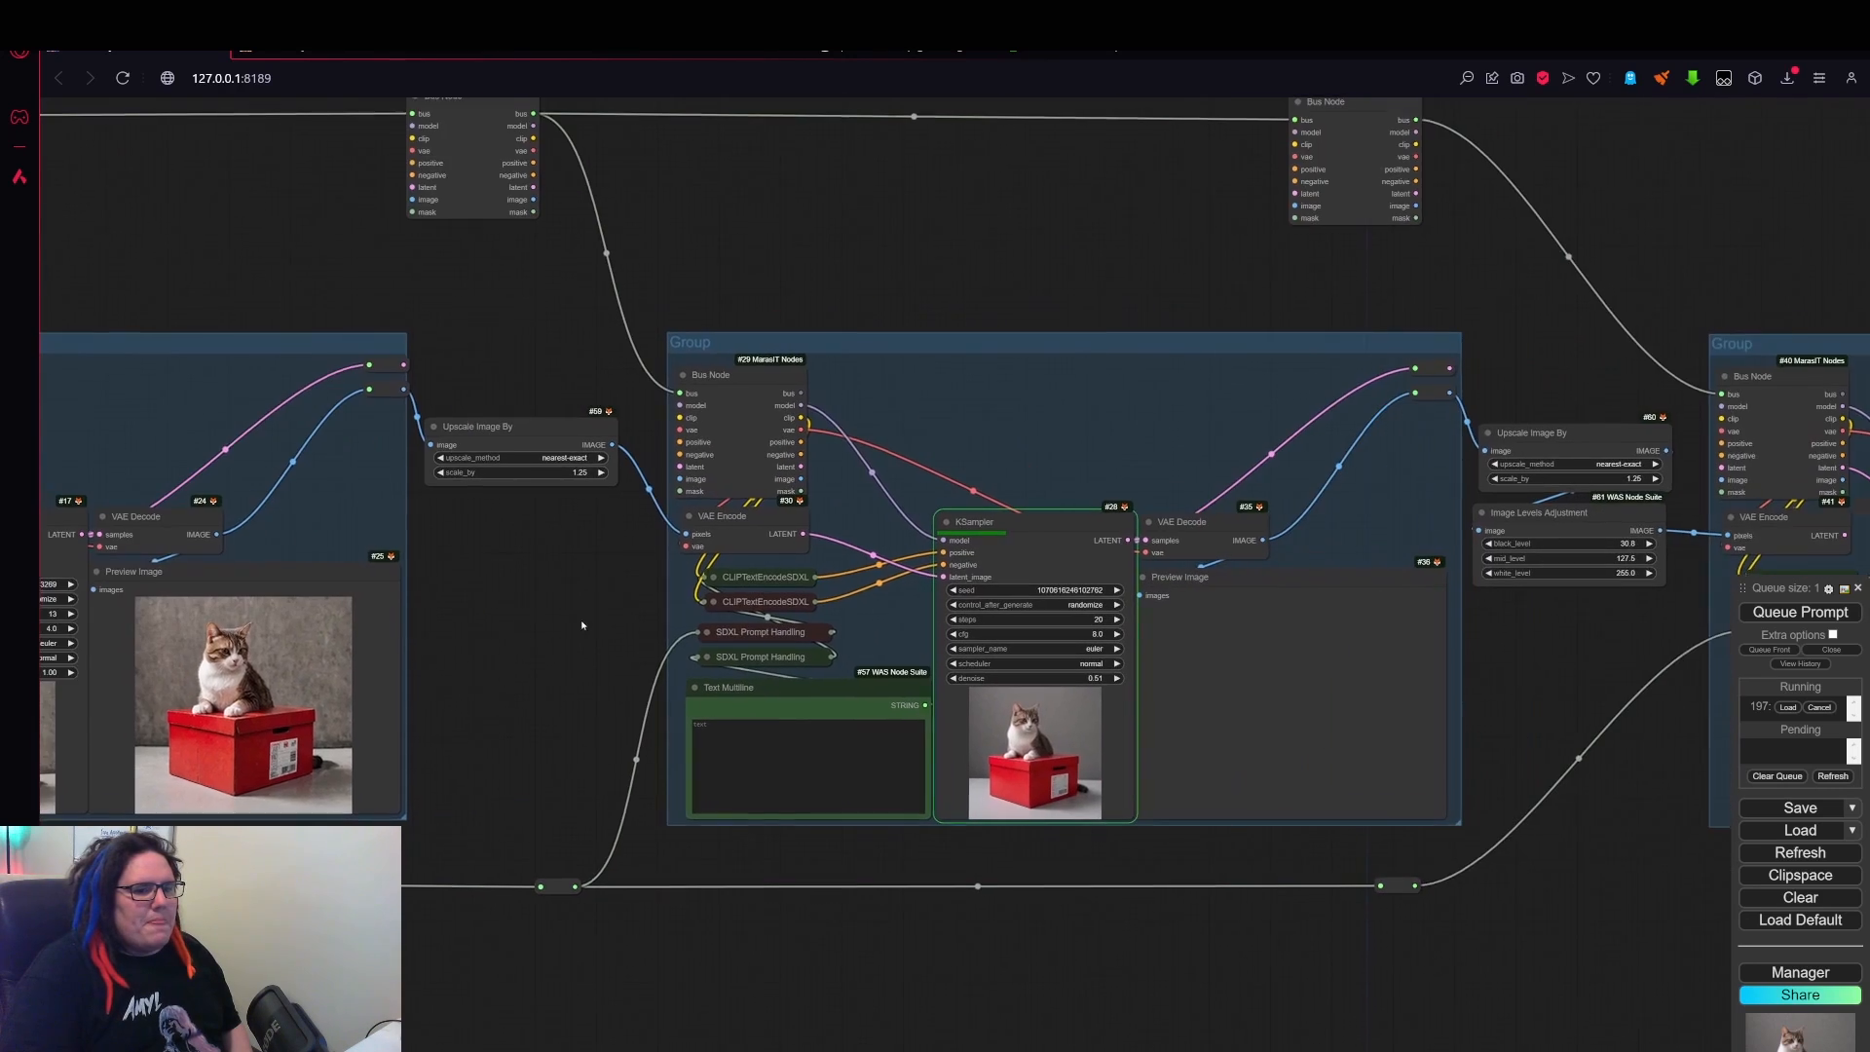
{"action": "scroll", "coordinate": [964, 840], "scroll_direction": "up", "scroll_amount": 5}
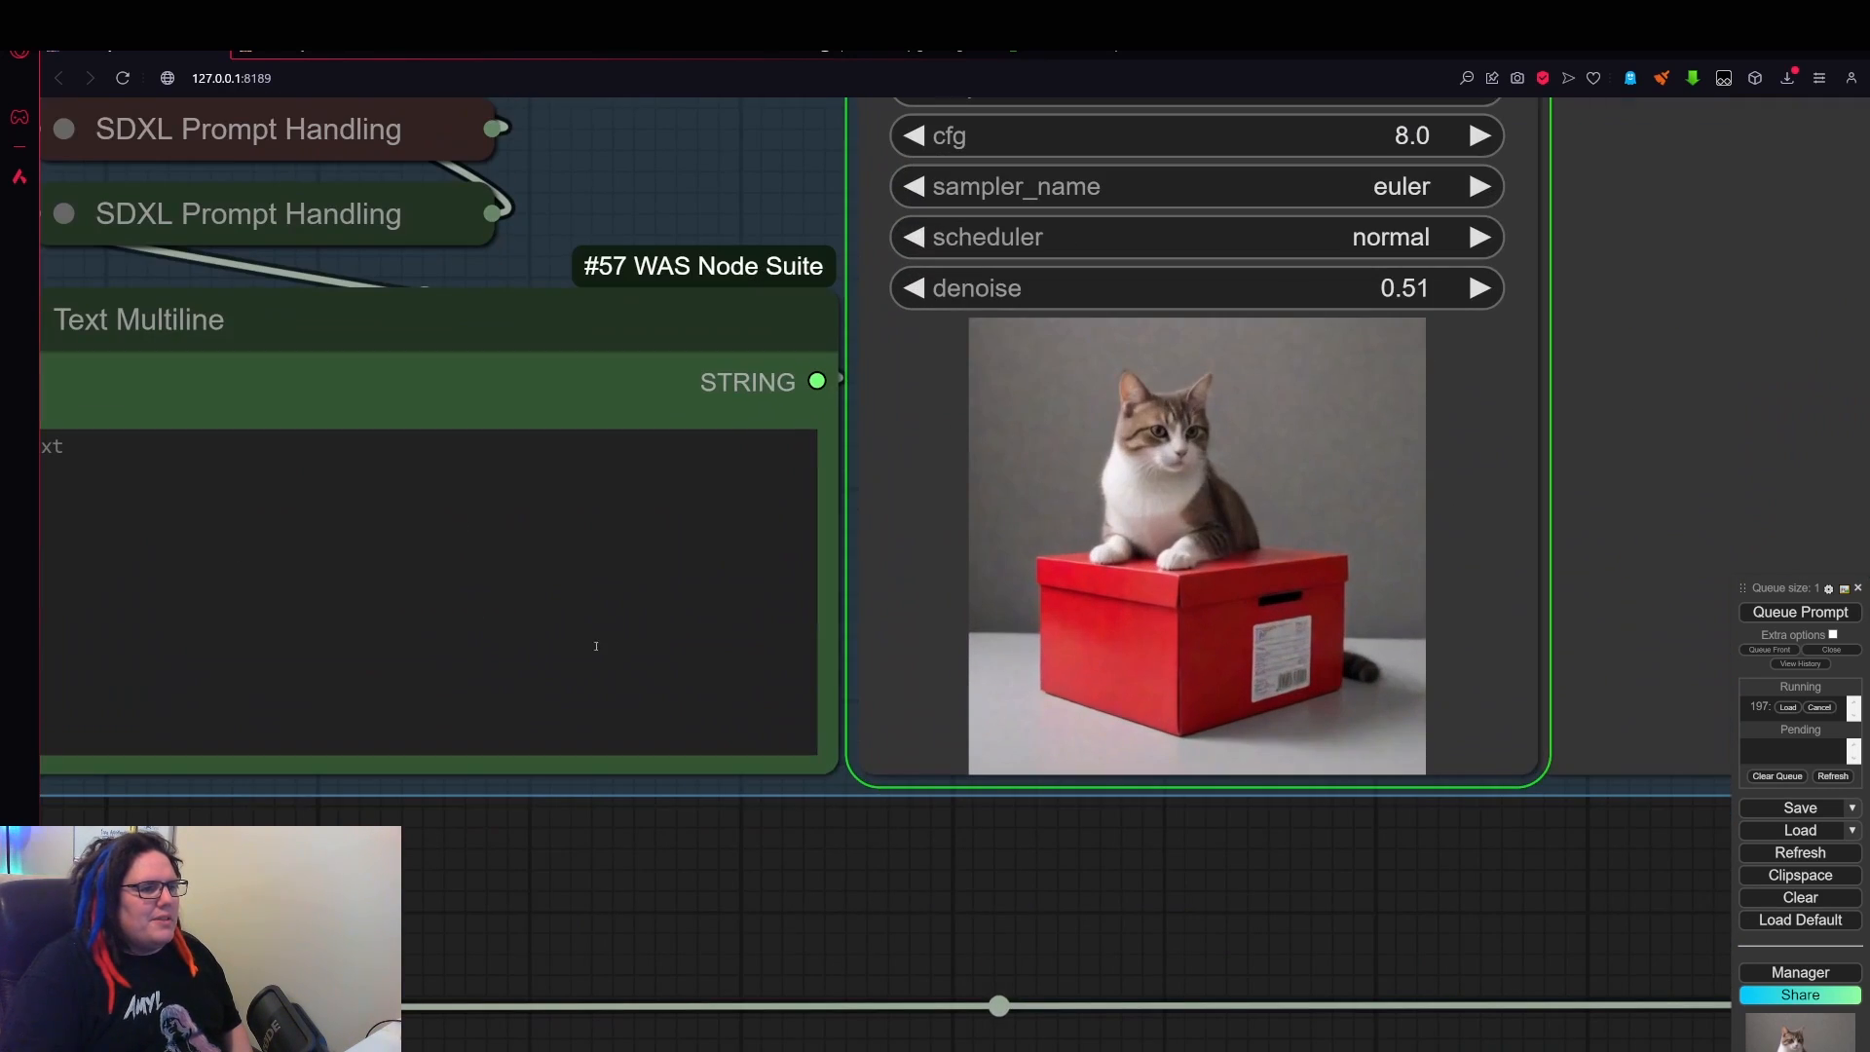
{"action": "left_click_drag", "start_coordinate": [1210, 909], "coordinate": [1081, 1002]}
{"action": "scroll", "coordinate": [1217, 604], "scroll_direction": "up", "scroll_amount": 4}
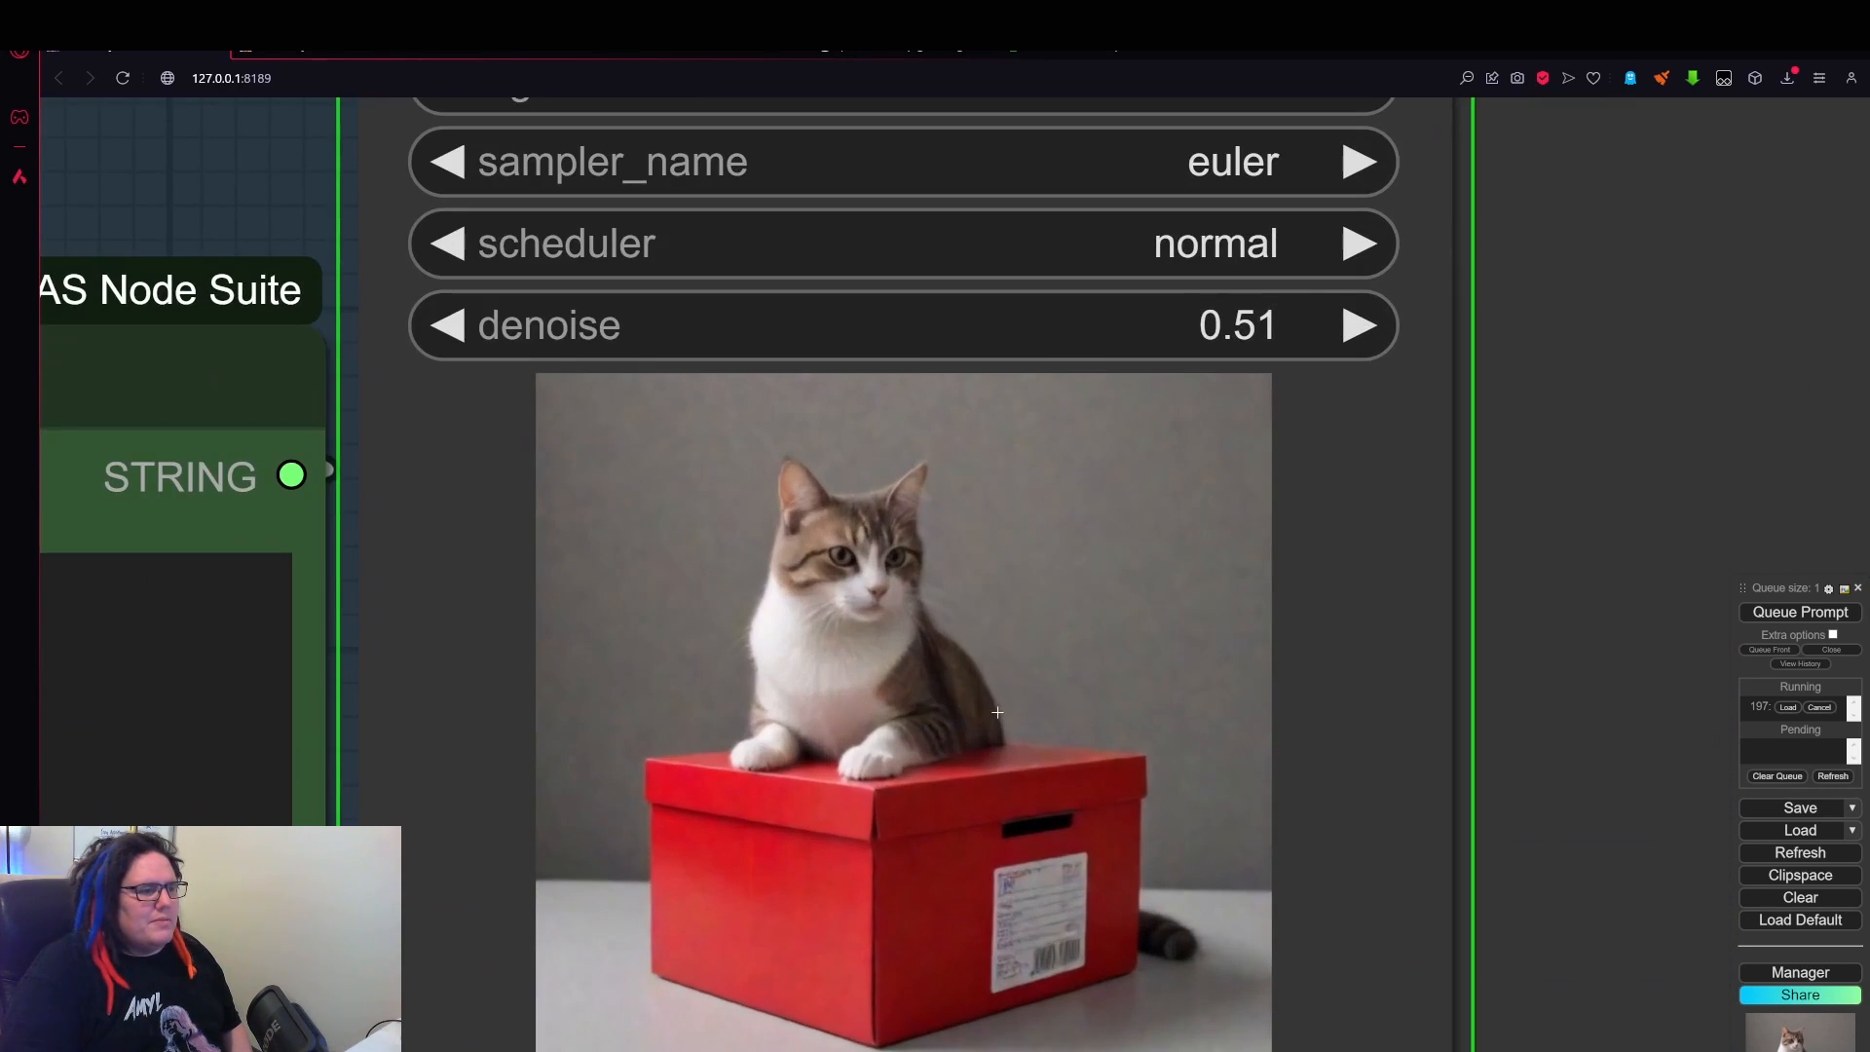
{"action": "scroll", "coordinate": [895, 666], "scroll_direction": "down", "scroll_amount": 8}
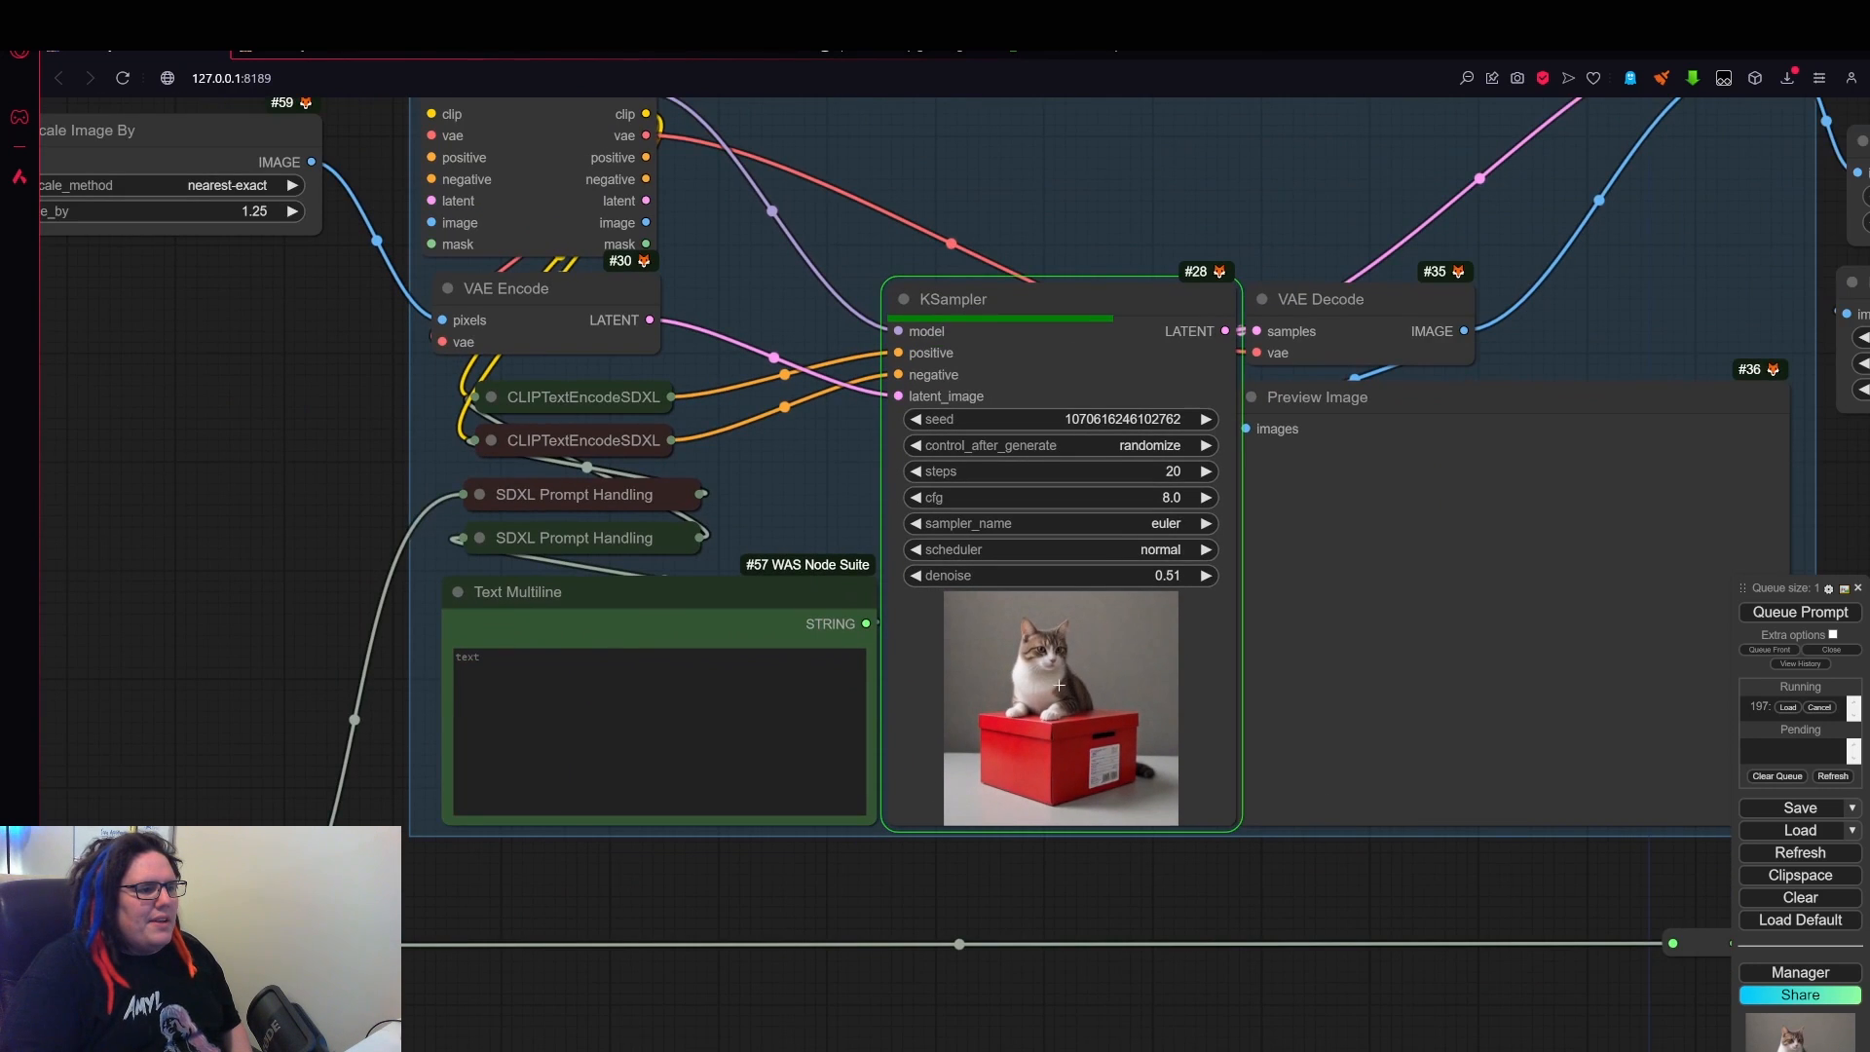
{"action": "scroll", "coordinate": [1055, 672], "scroll_direction": "up", "scroll_amount": 5}
{"action": "scroll", "coordinate": [1055, 659], "scroll_direction": "up", "scroll_amount": 2}
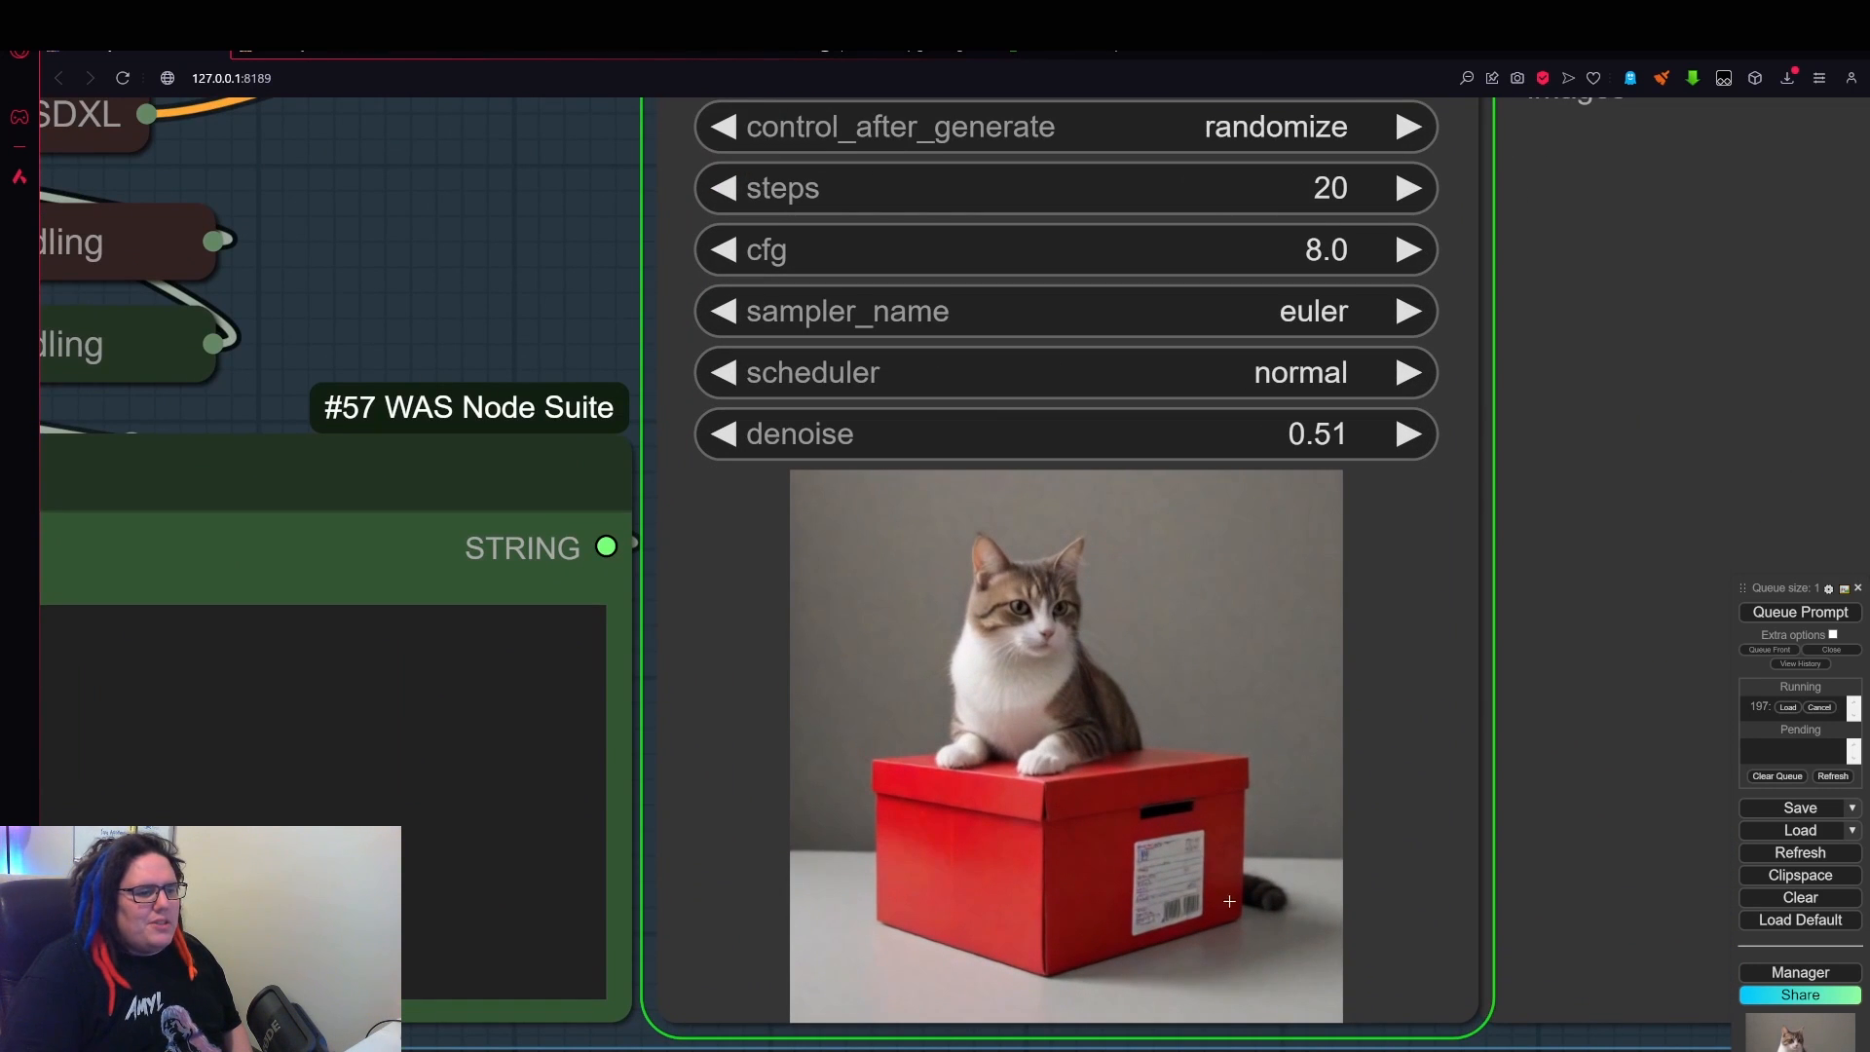
{"action": "scroll", "coordinate": [1213, 903], "scroll_direction": "up", "scroll_amount": 2}
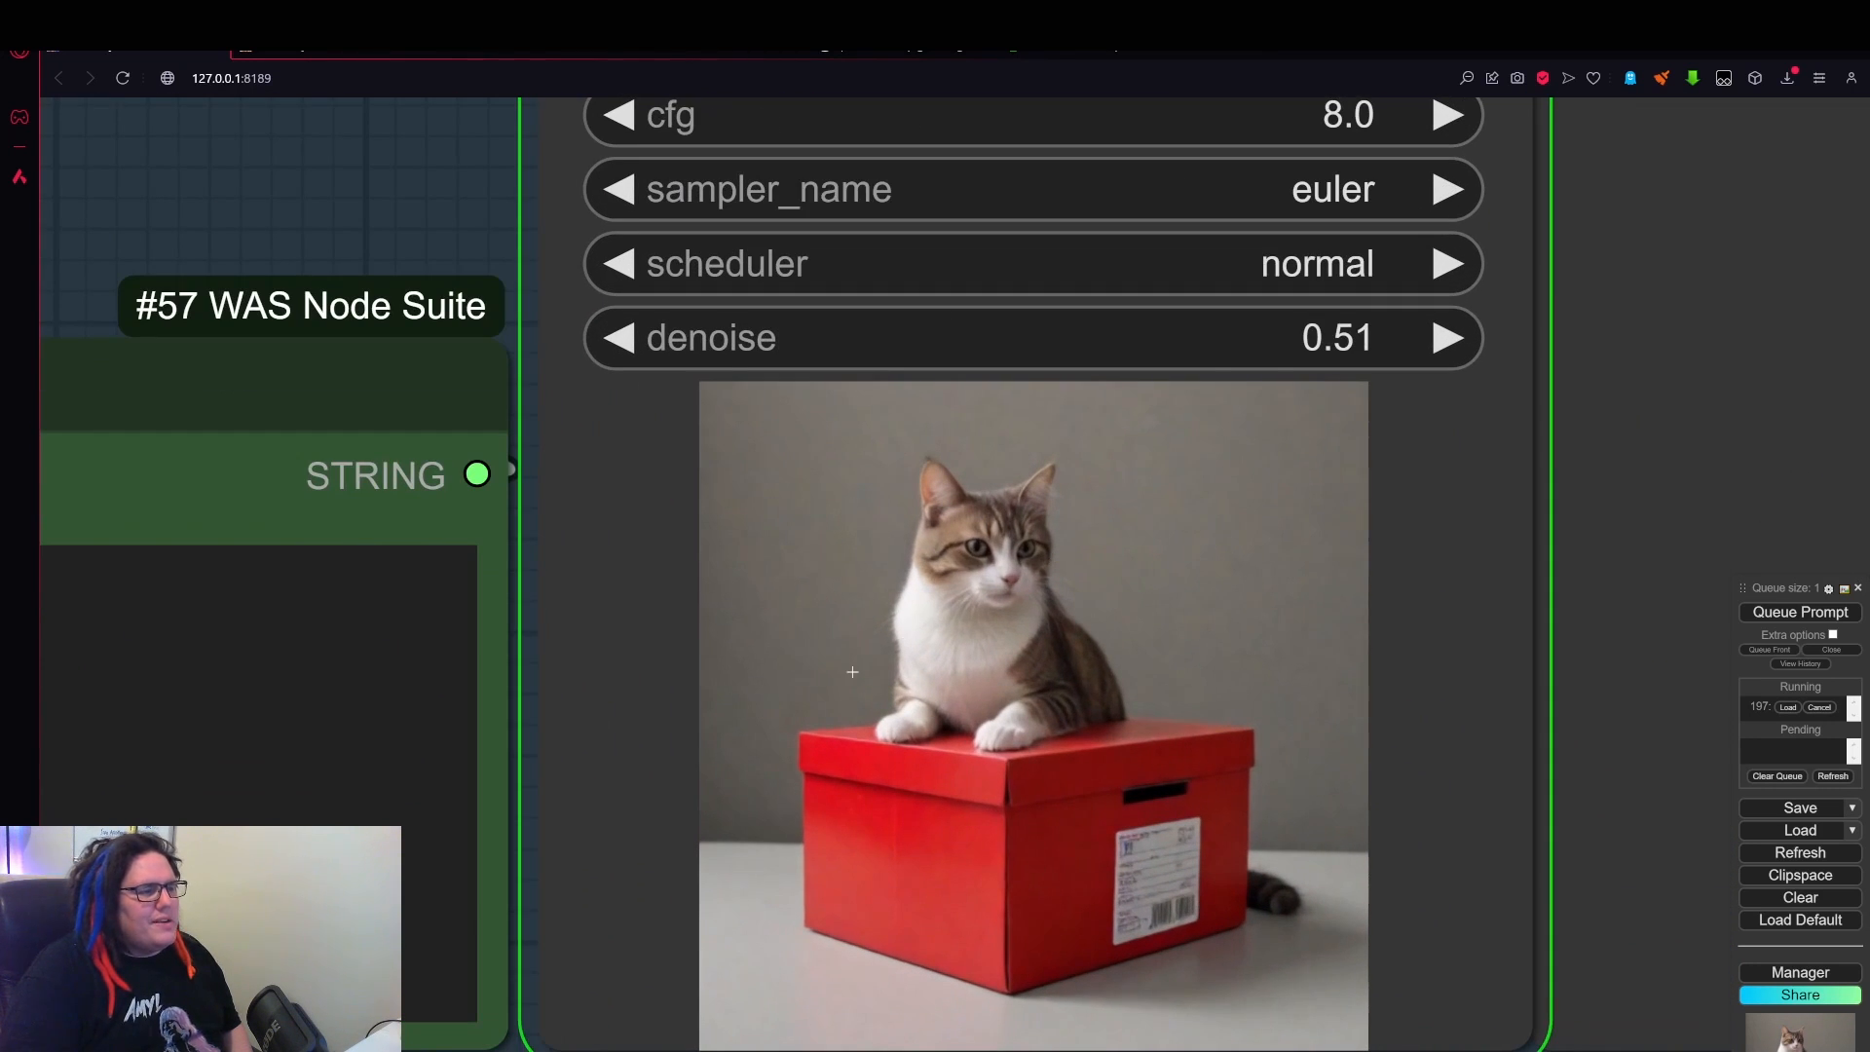
{"action": "scroll", "coordinate": [853, 672], "scroll_direction": "down", "scroll_amount": 4}
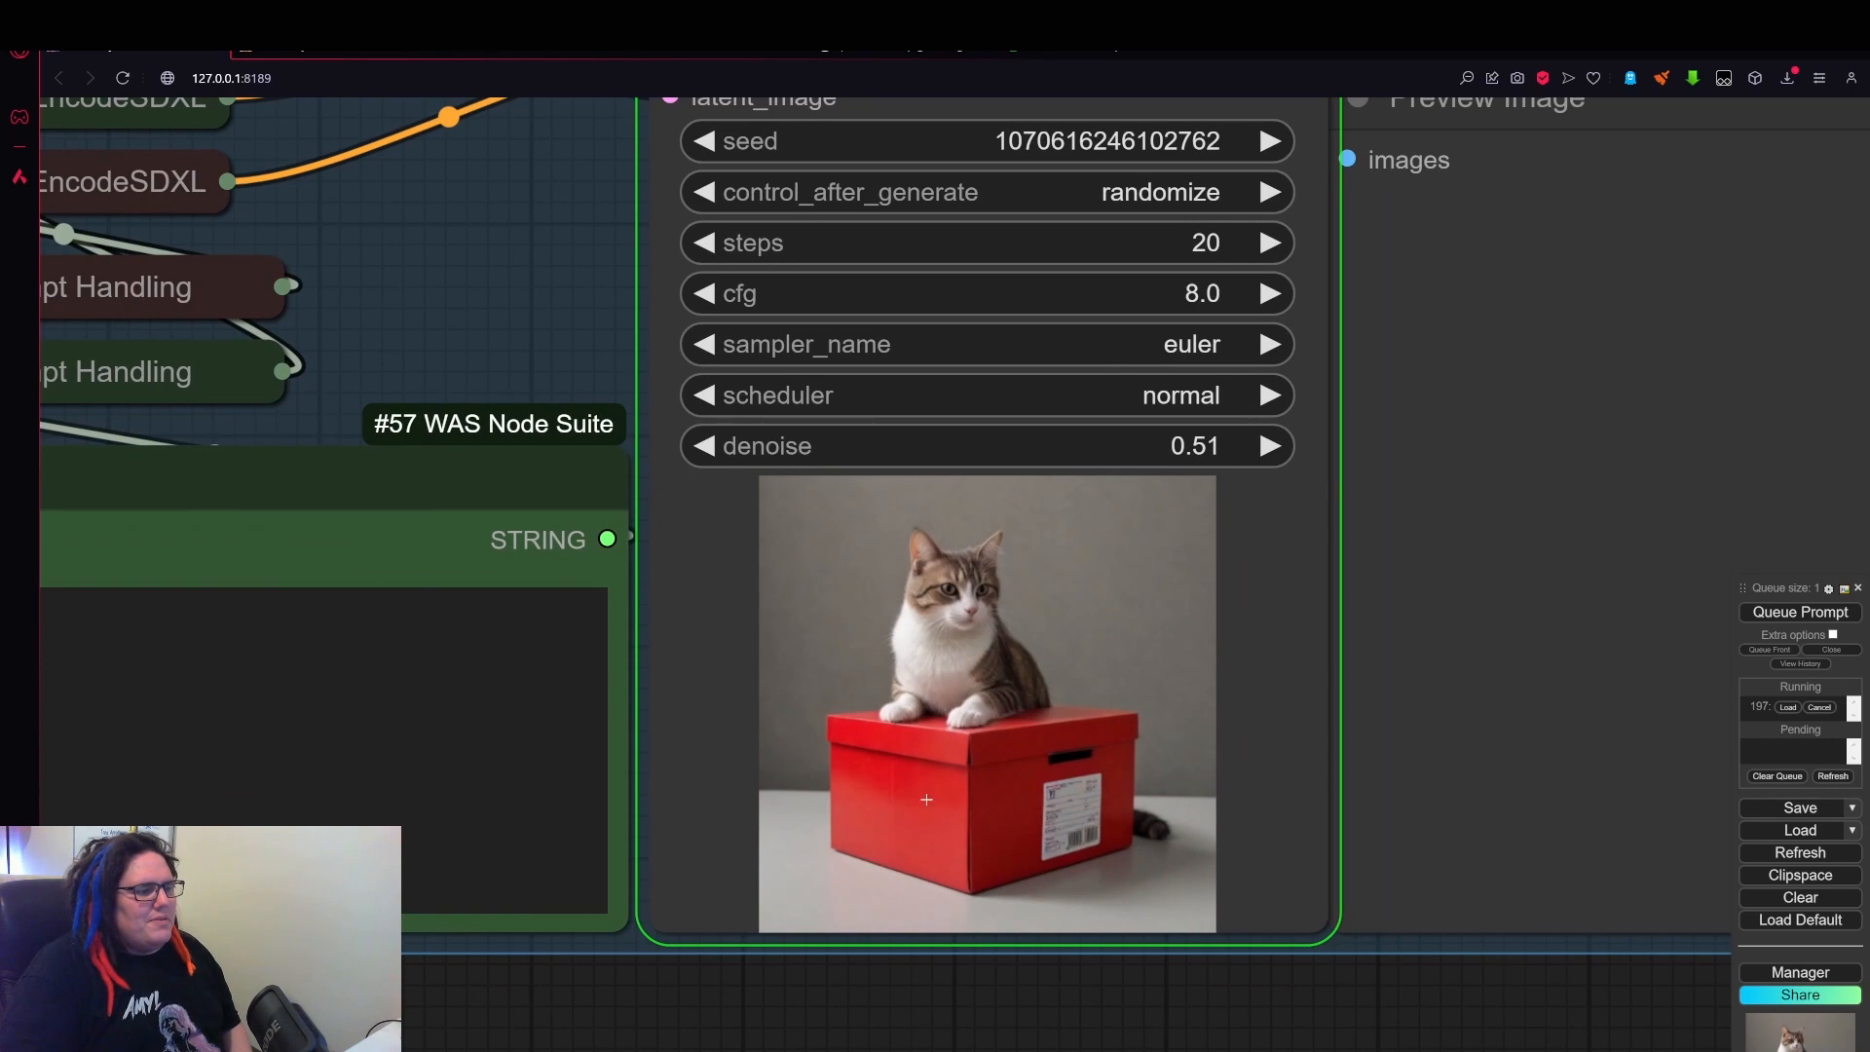
- Inspect the finished image in the second group's Preview Image node for detail in the cat and box
{"action": "scroll", "coordinate": [1093, 769], "scroll_direction": "down", "scroll_amount": 5}
{"action": "left_click_drag", "start_coordinate": [1609, 937], "coordinate": [1220, 936]}
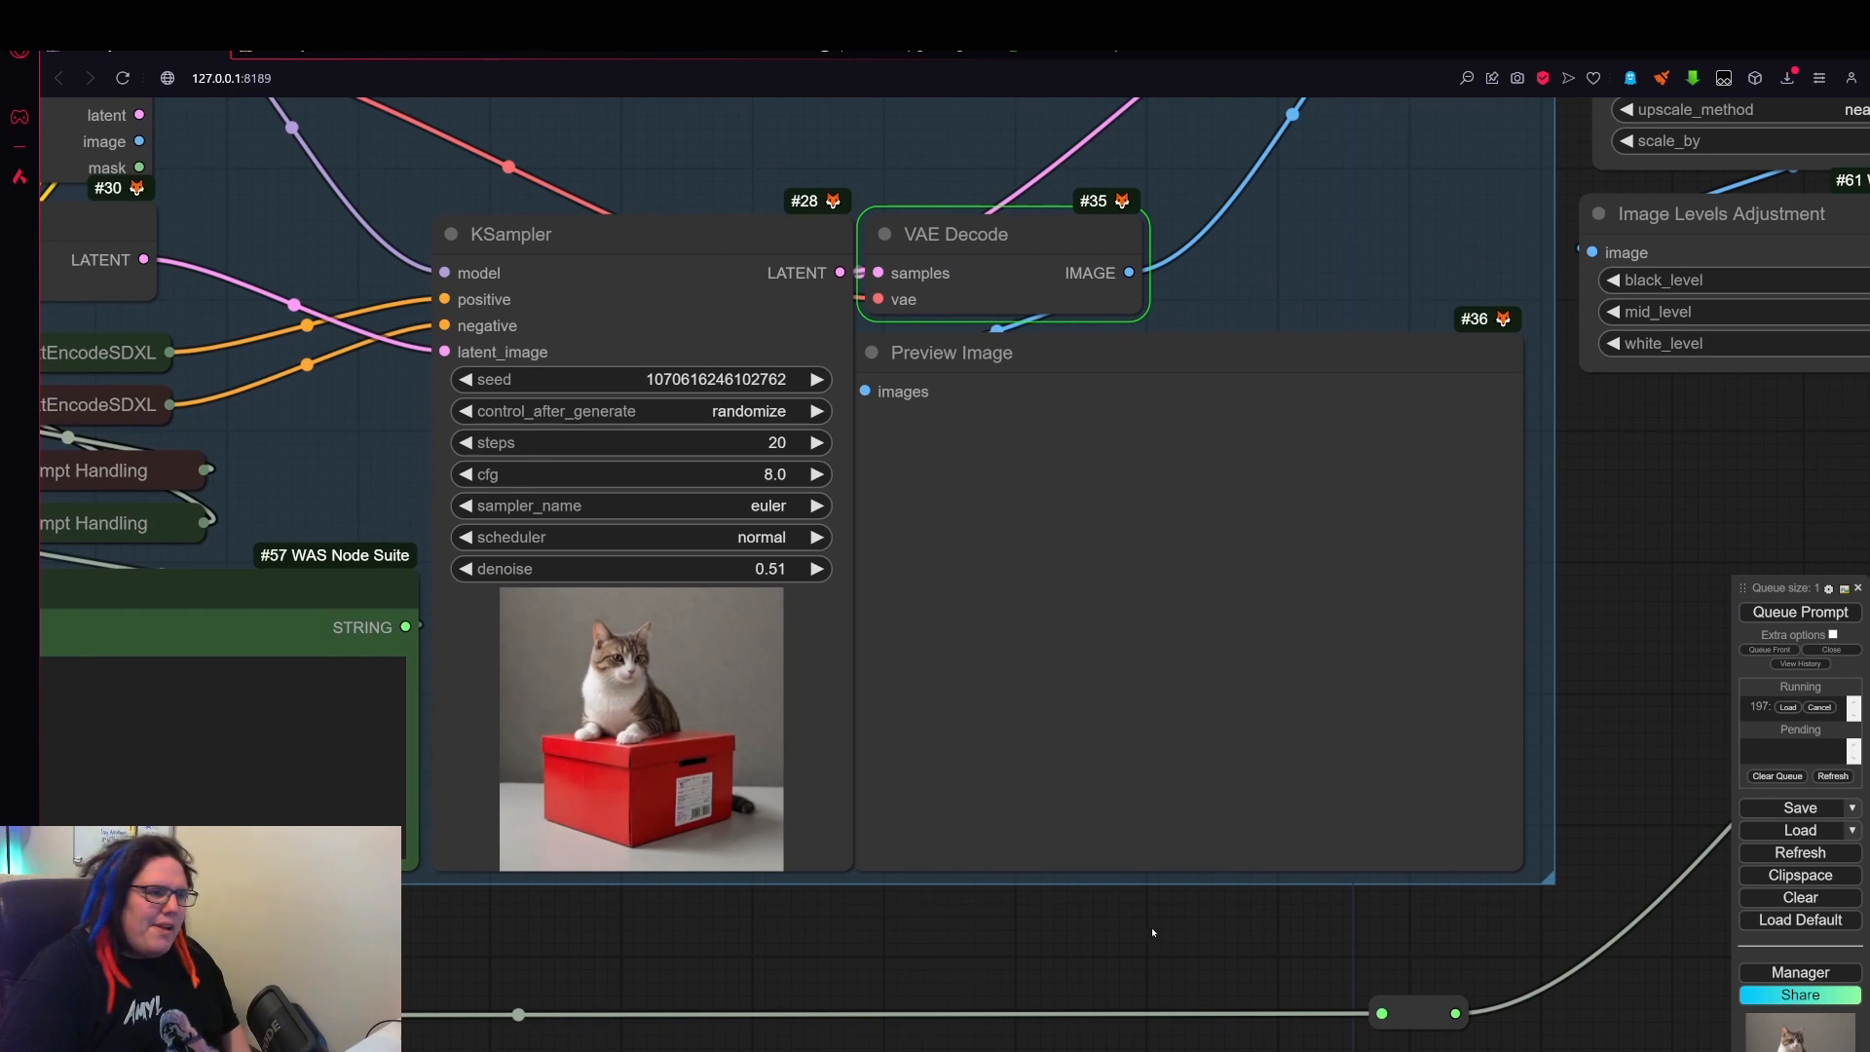
{"action": "scroll", "coordinate": [1257, 589], "scroll_direction": "up", "scroll_amount": 5}
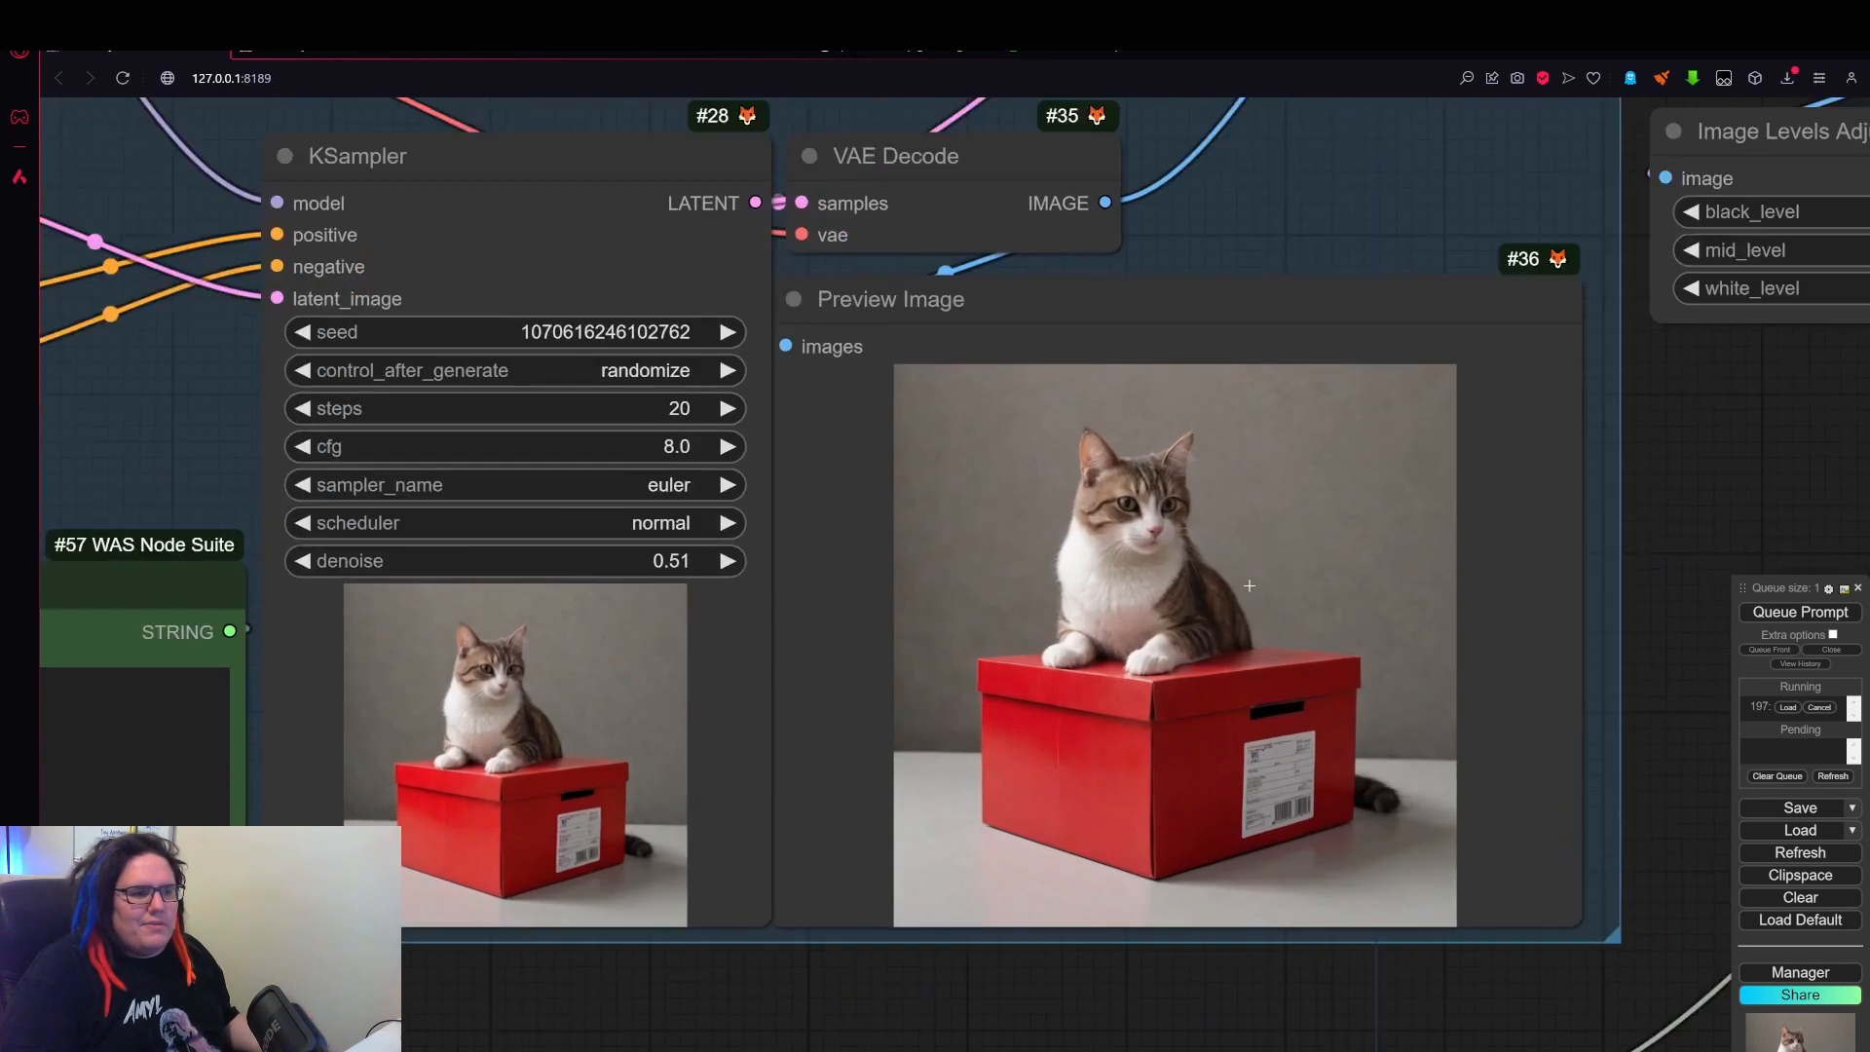
{"action": "scroll", "coordinate": [1262, 581], "scroll_direction": "up", "scroll_amount": 4}
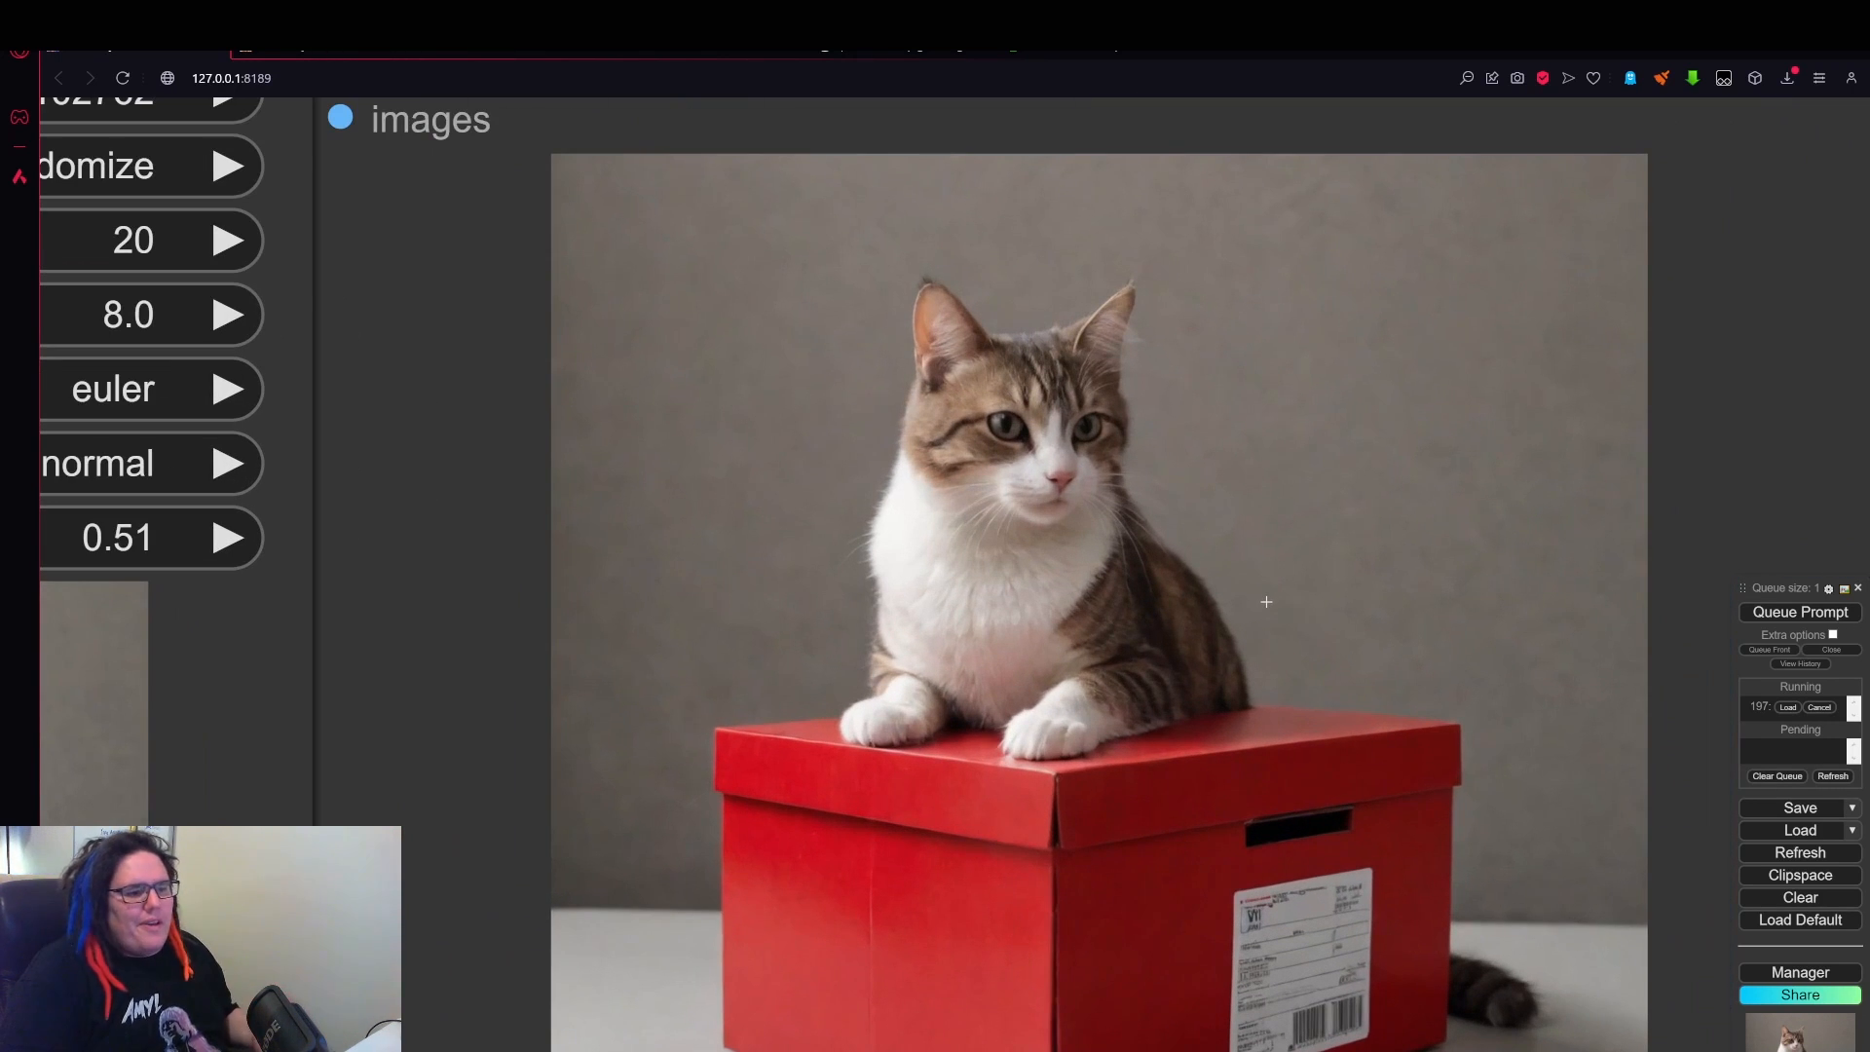
{"action": "scroll", "coordinate": [1266, 604], "scroll_direction": "down", "scroll_amount": 10}
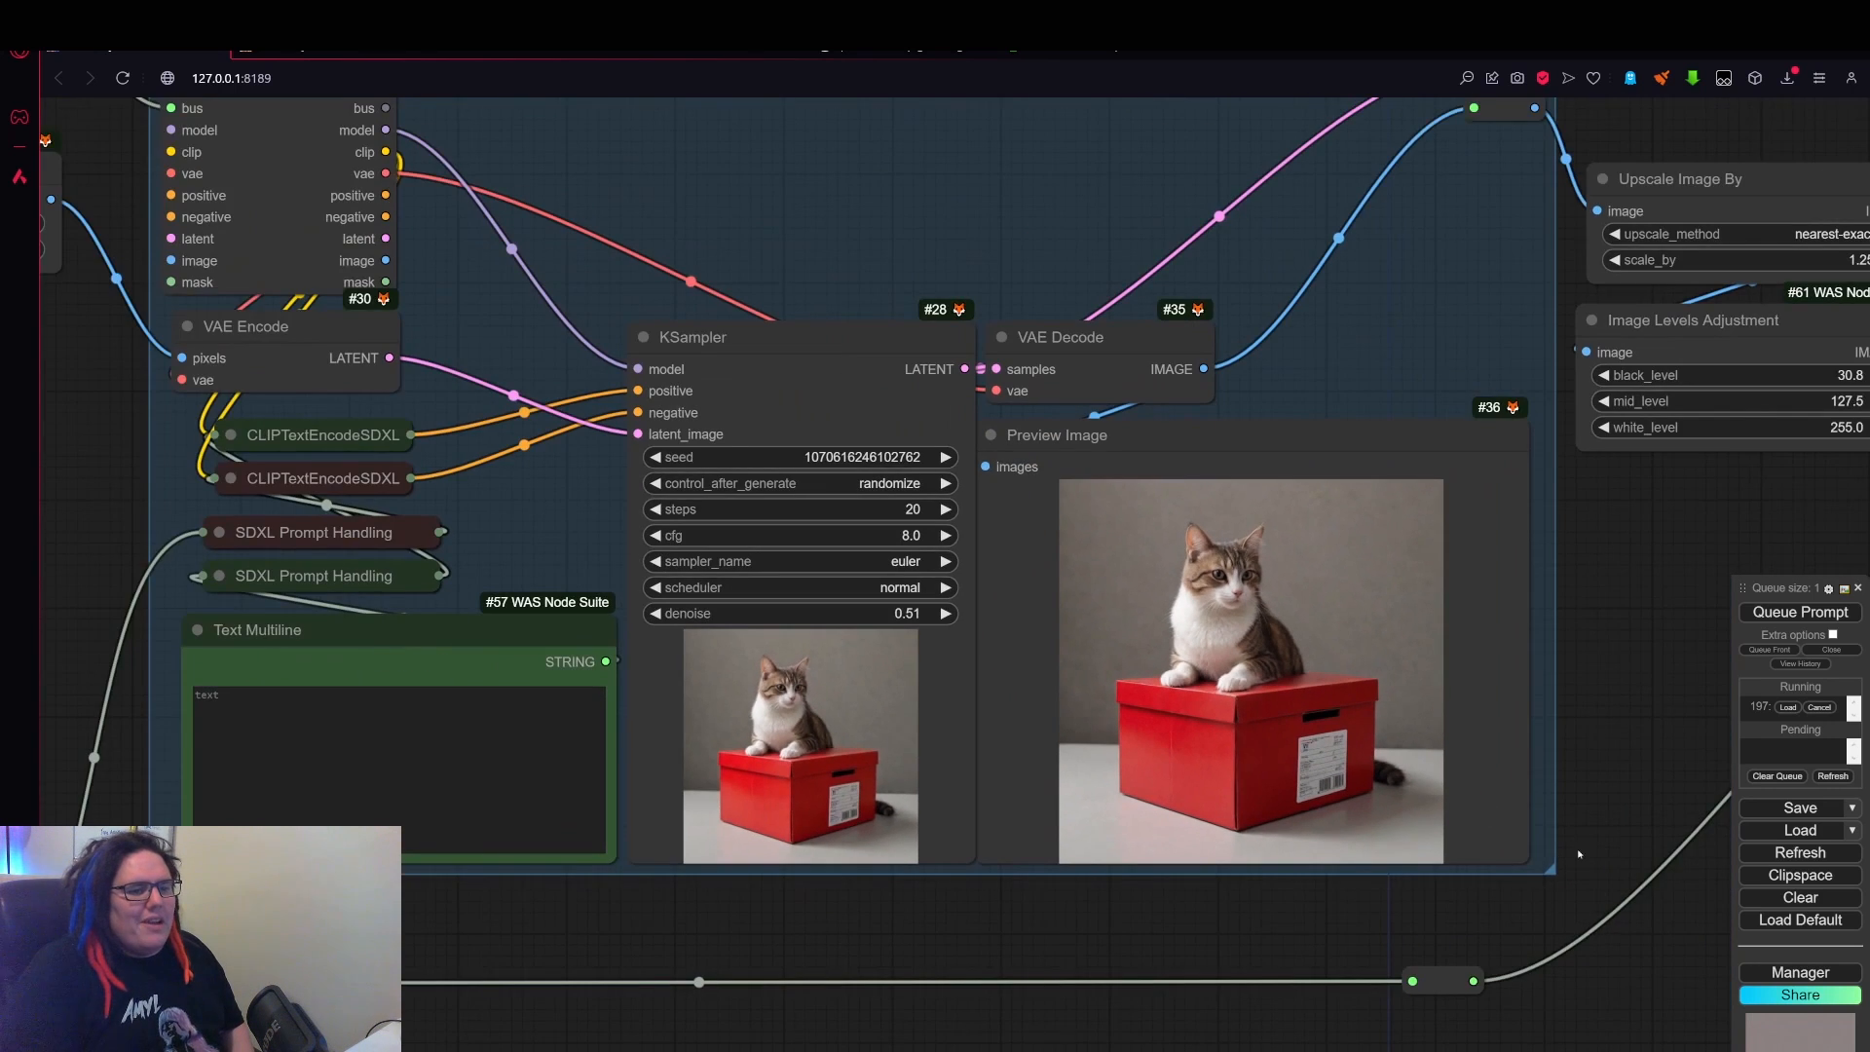
- Check the third group's sampler and preview output along with the Image Levels Adjustment node feeding it
{"action": "left_click_drag", "start_coordinate": [1579, 854], "coordinate": [1126, 745]}
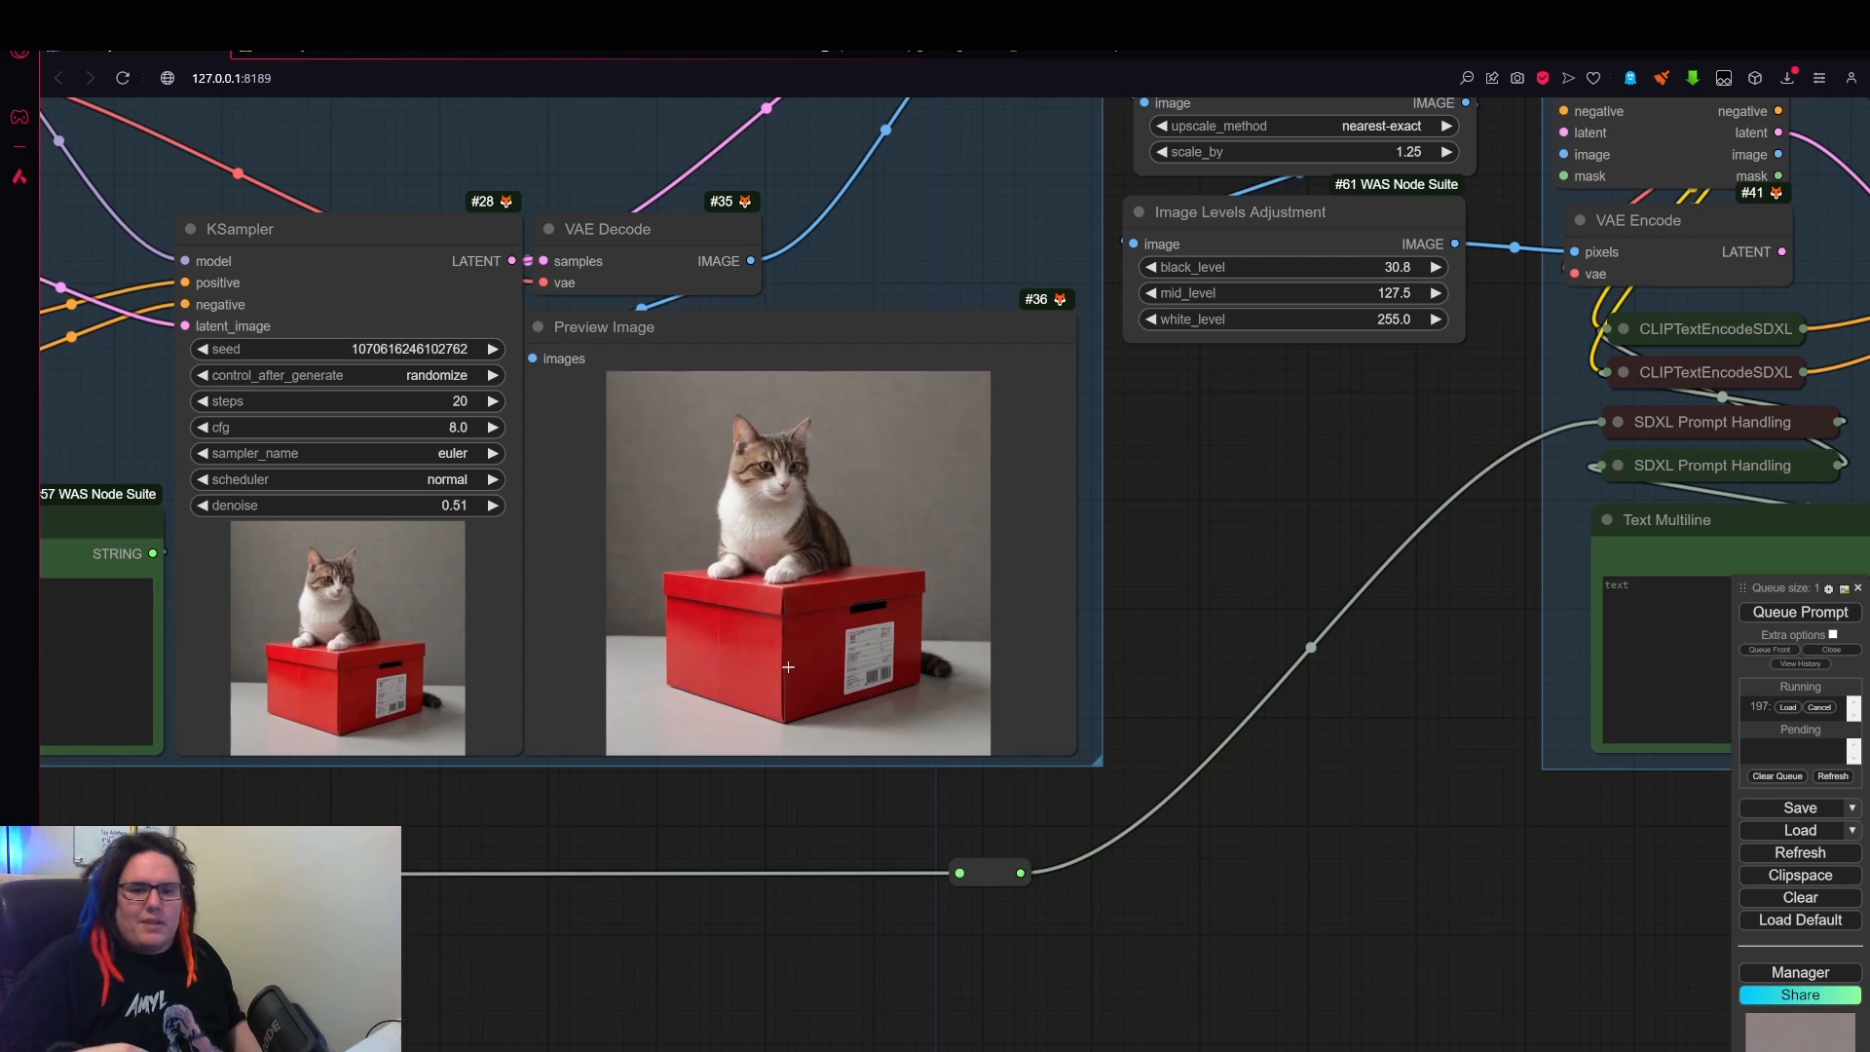
{"action": "left_click_drag", "start_coordinate": [1208, 485], "coordinate": [613, 520]}
{"action": "left_click_drag", "start_coordinate": [1340, 856], "coordinate": [1067, 940]}
{"action": "scroll", "coordinate": [1067, 940], "scroll_direction": "down", "scroll_amount": 6}
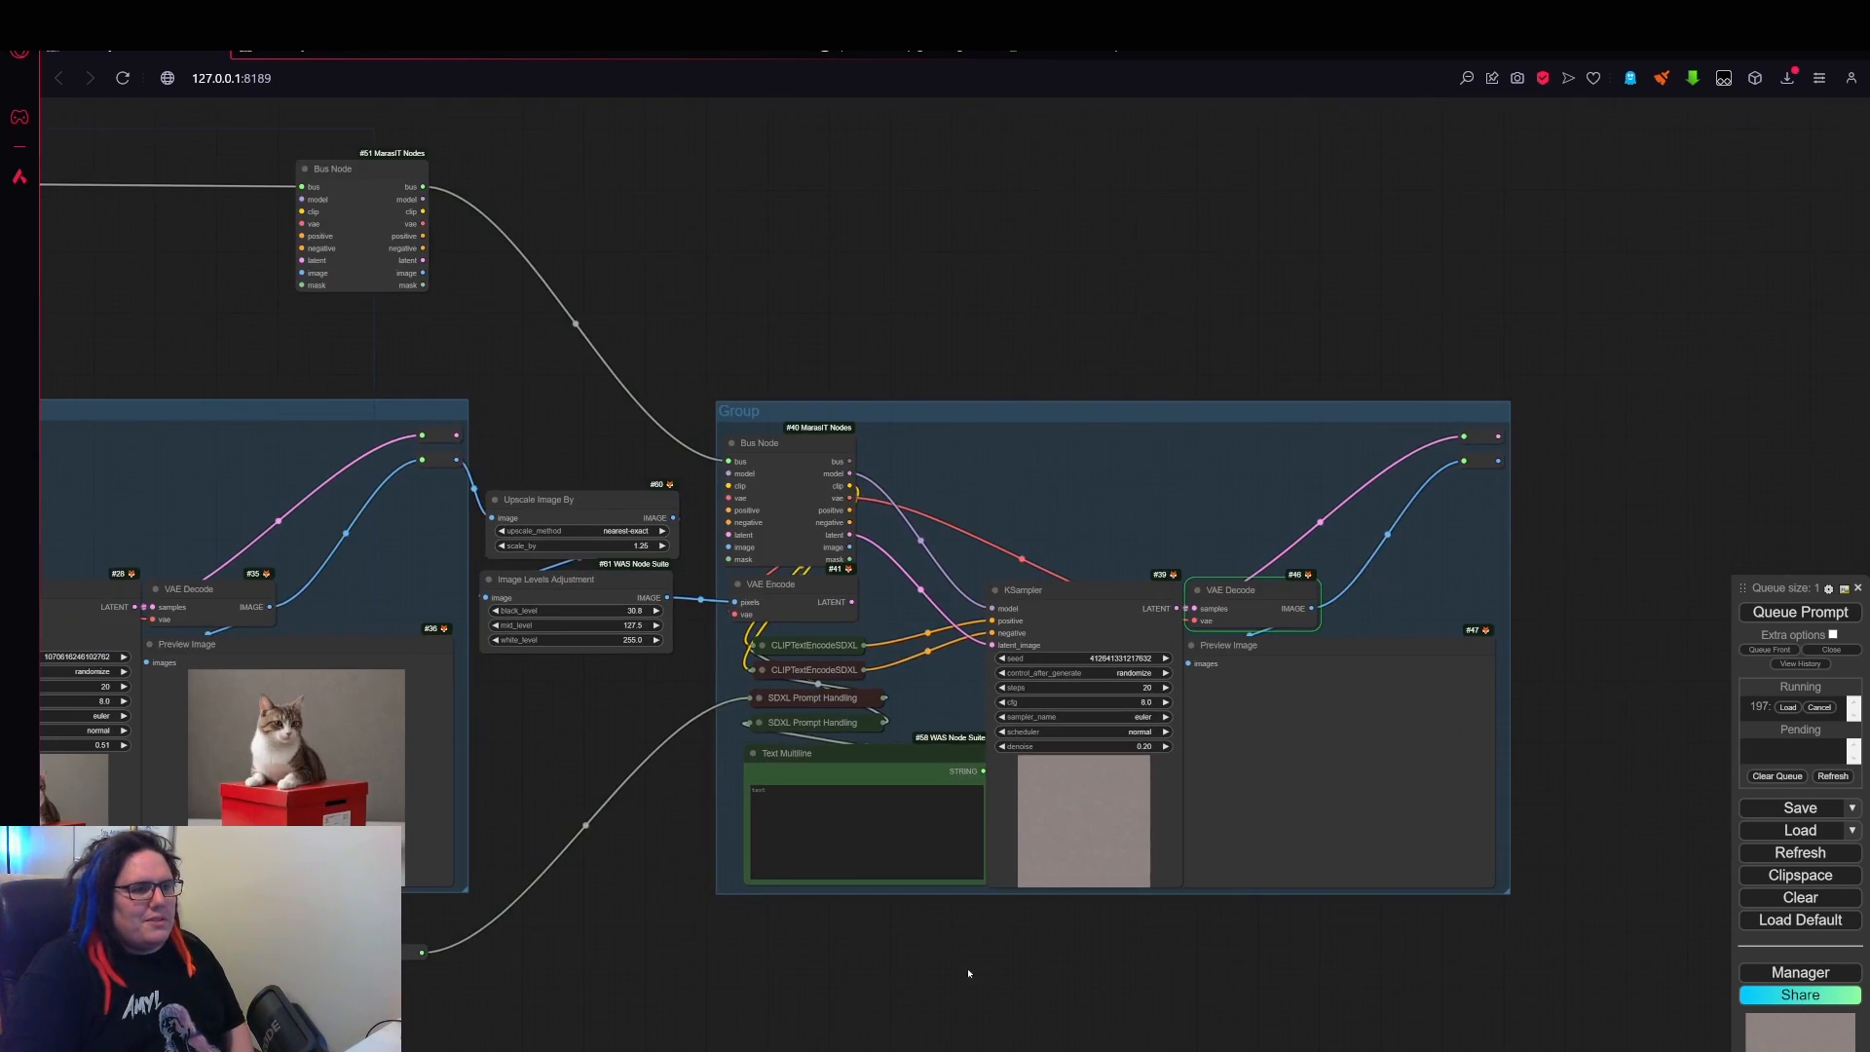
{"action": "left_click_drag", "start_coordinate": [1076, 738], "coordinate": [1111, 722]}
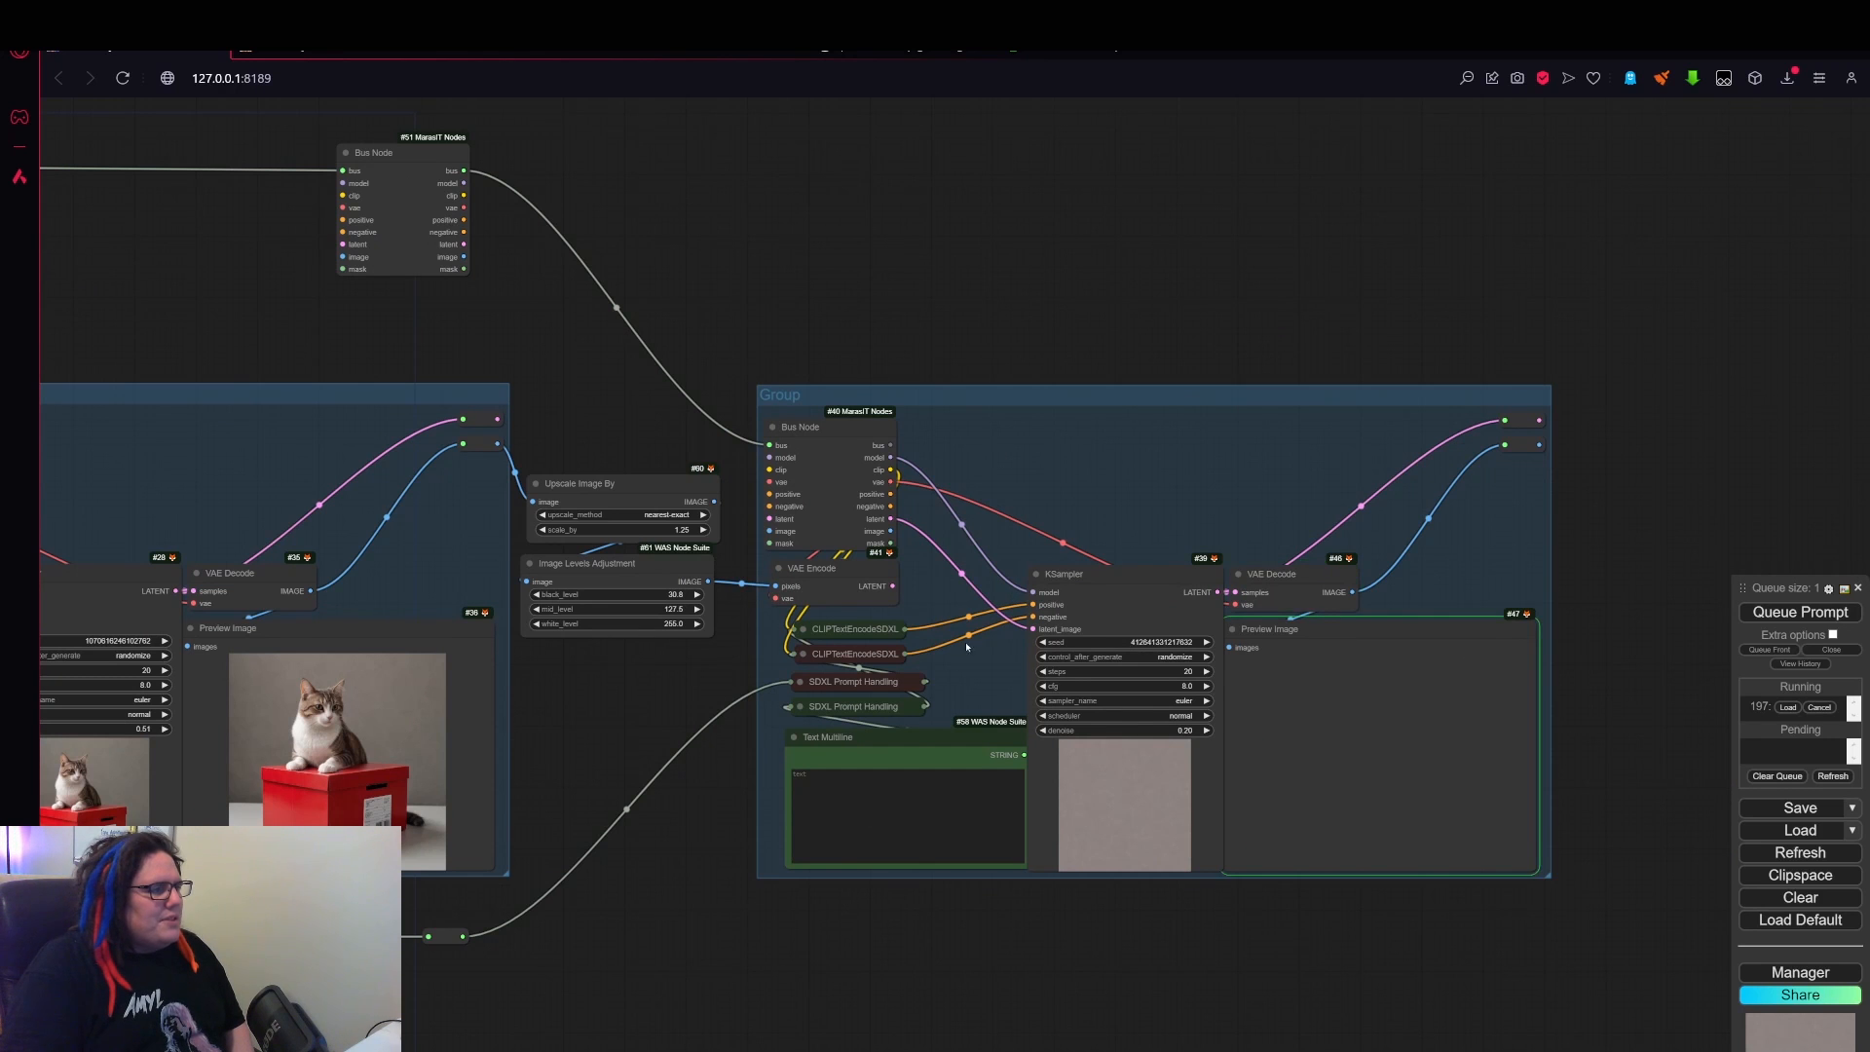
{"action": "scroll", "coordinate": [967, 646], "scroll_direction": "up", "scroll_amount": 5}
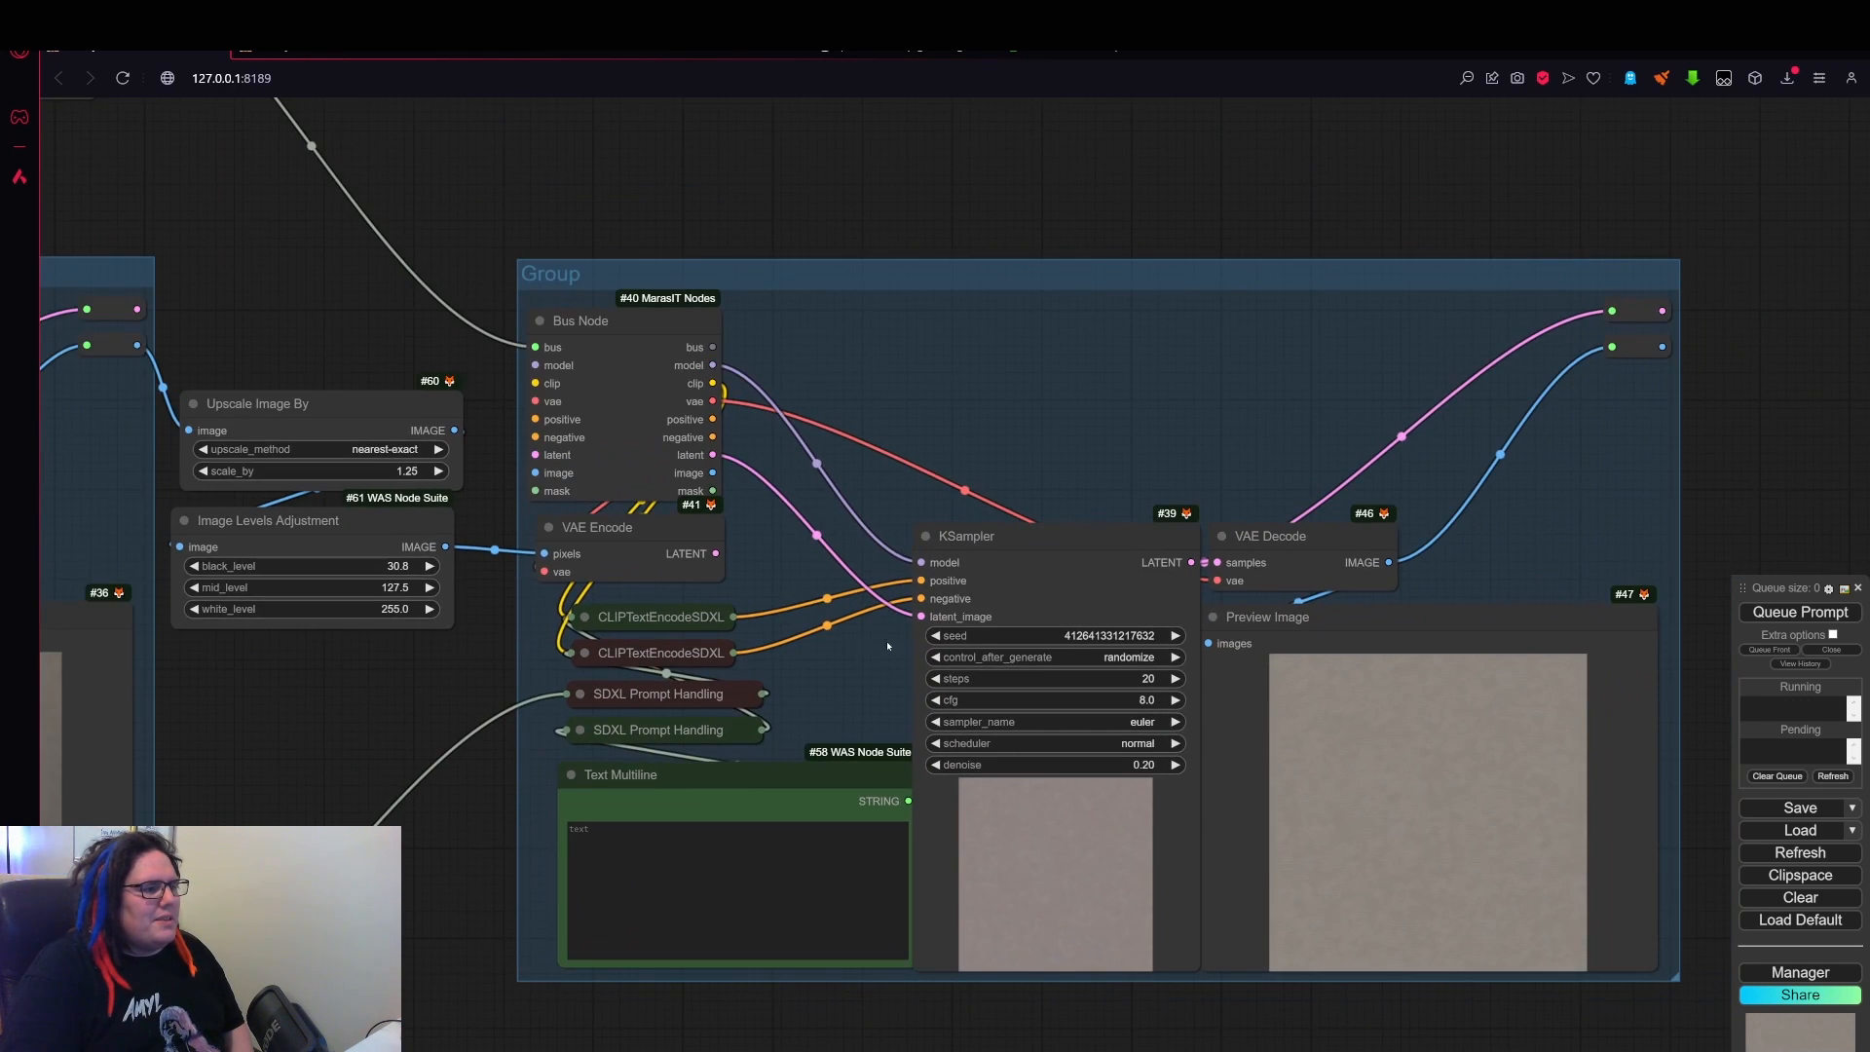
- Connect the LATENT output of the third group's VAE Encode to its KSampler's latent_image input
{"action": "left_click_drag", "start_coordinate": [888, 646], "coordinate": [1112, 615]}
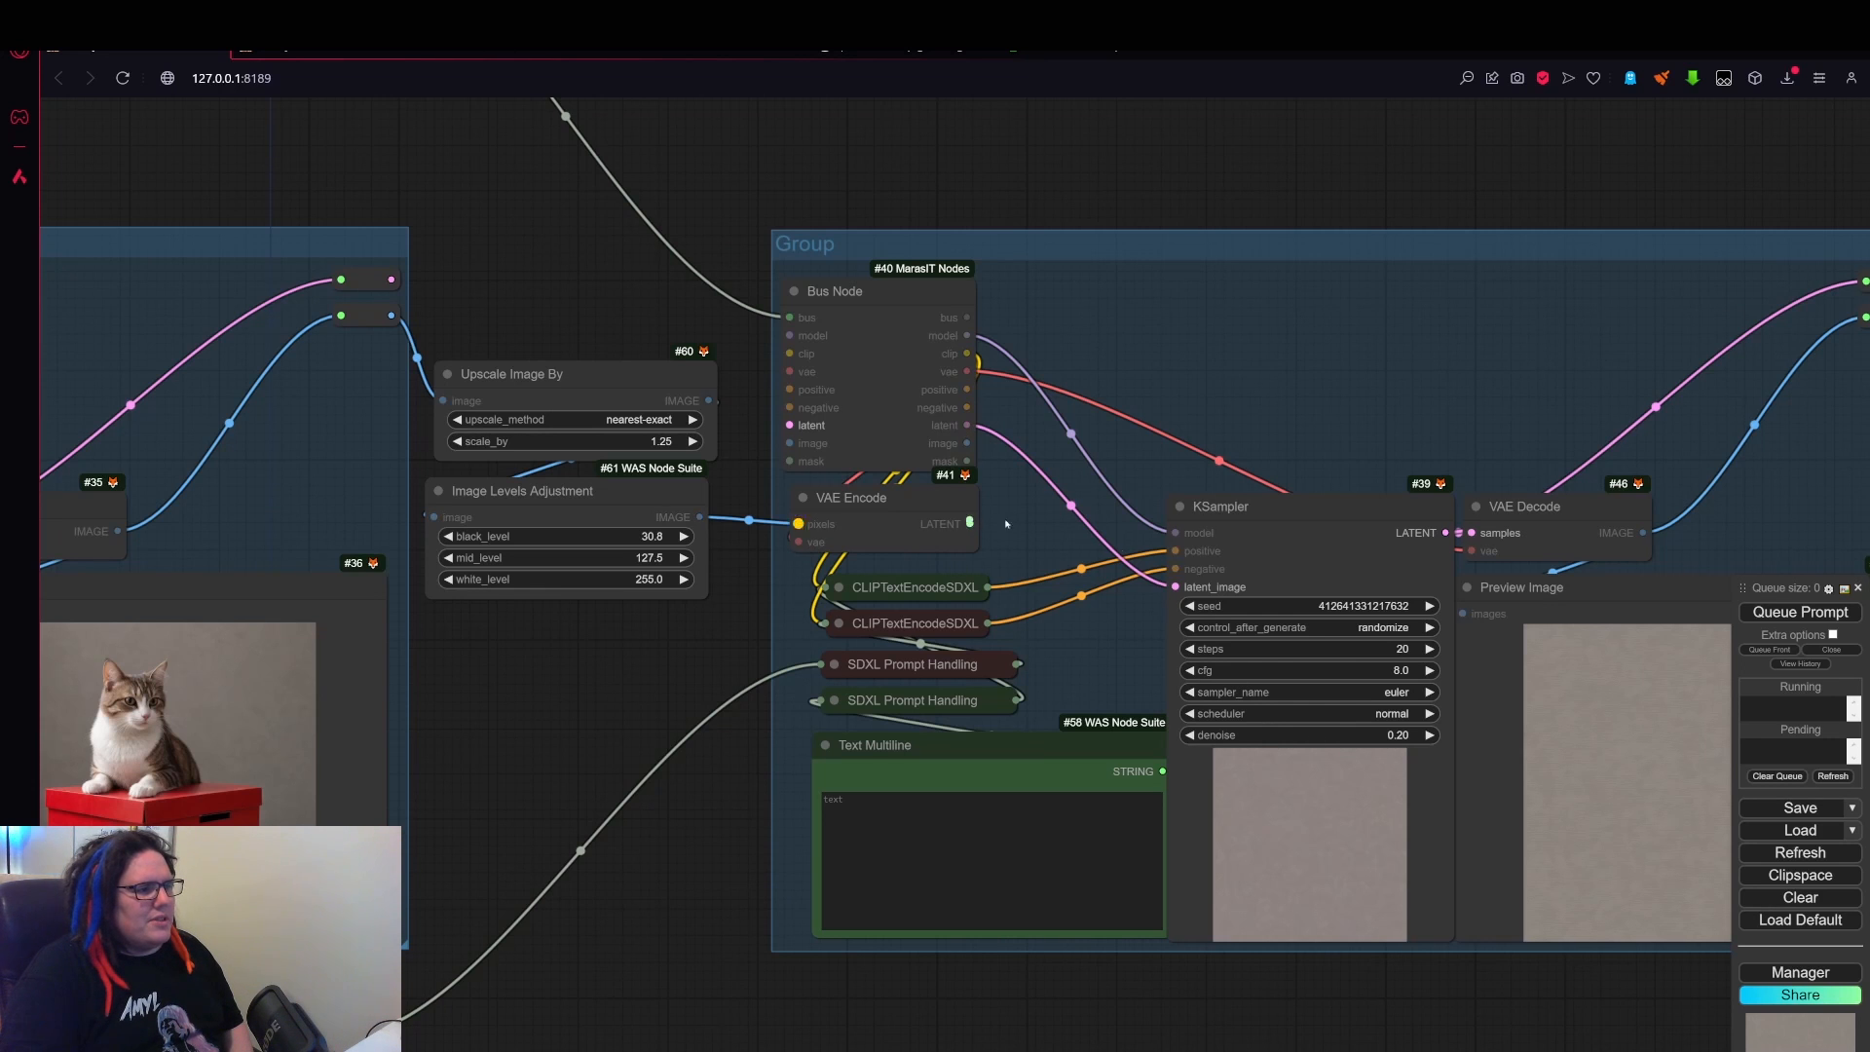
{"action": "left_click_drag", "start_coordinate": [970, 524], "coordinate": [1176, 587]}
{"action": "scroll", "coordinate": [1139, 449], "scroll_direction": "up", "scroll_amount": 5}
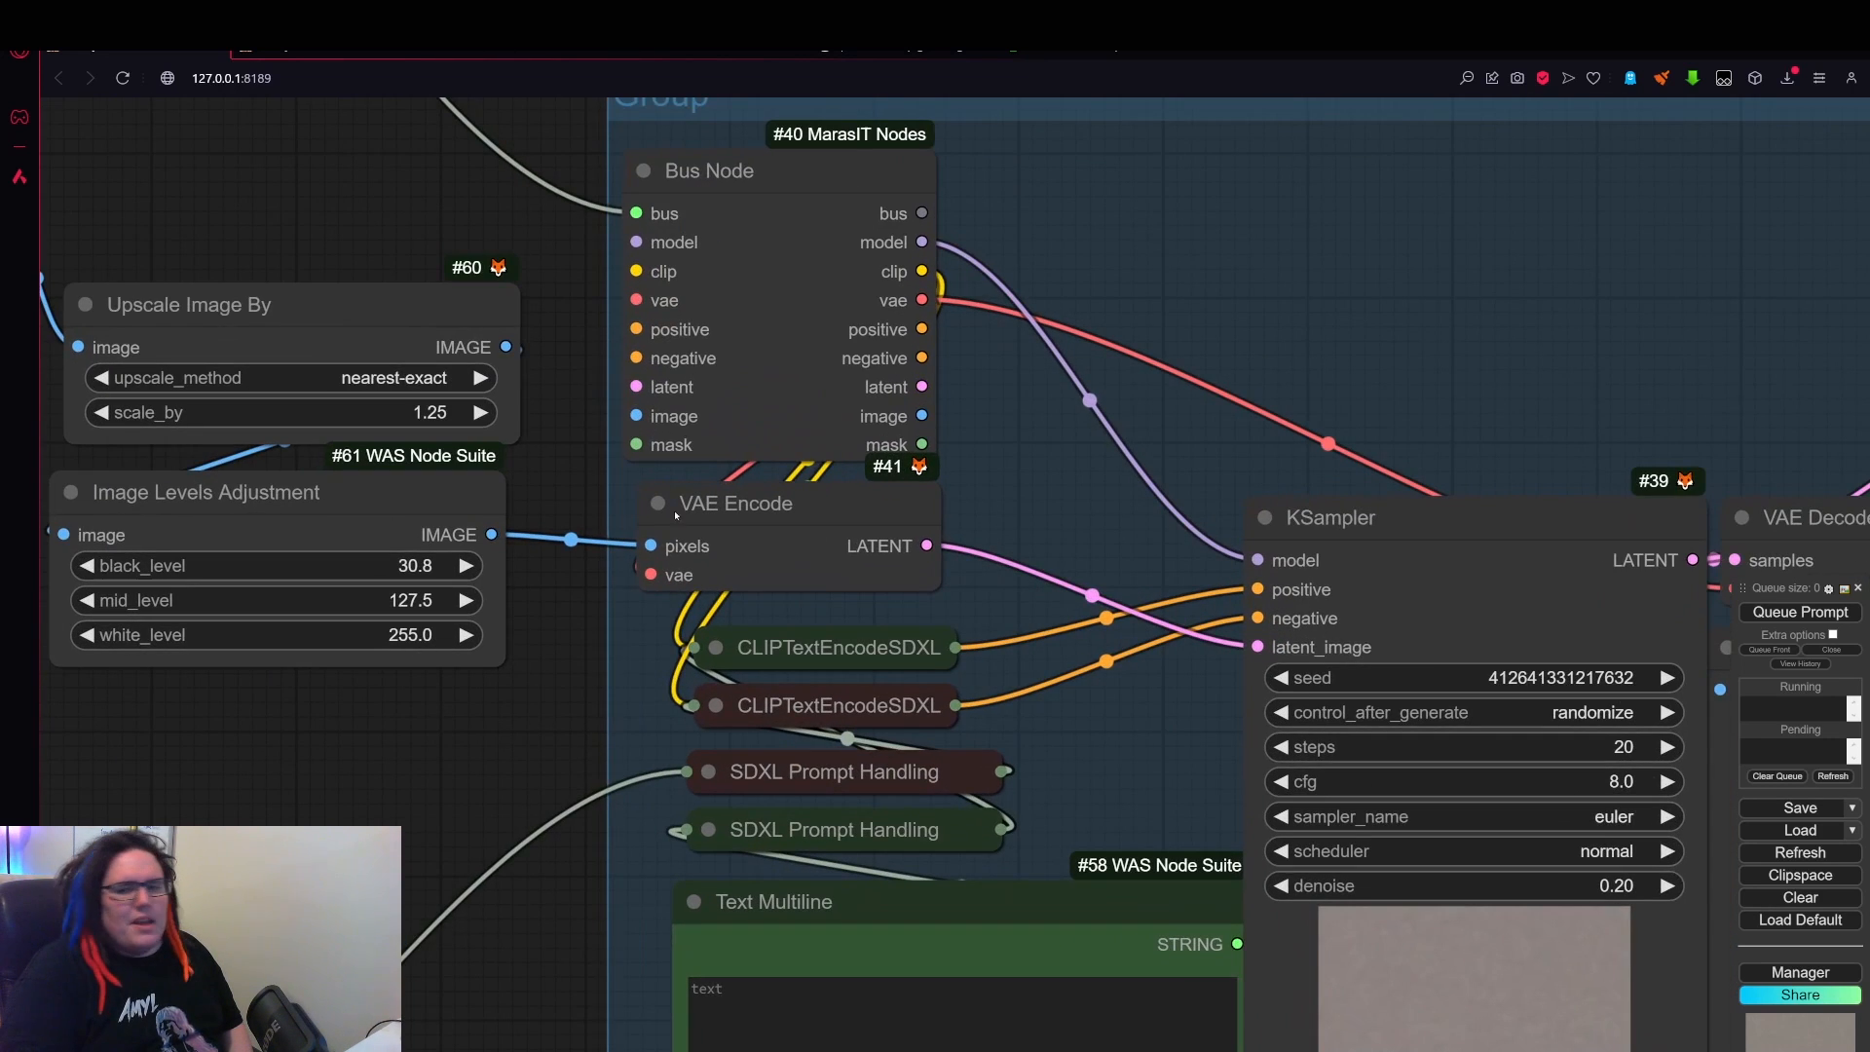
- Inspect the second group's Preview Image output up close
{"action": "scroll", "coordinate": [1056, 575], "scroll_direction": "down", "scroll_amount": 5}
{"action": "left_click_drag", "start_coordinate": [559, 814], "coordinate": [1019, 655]}
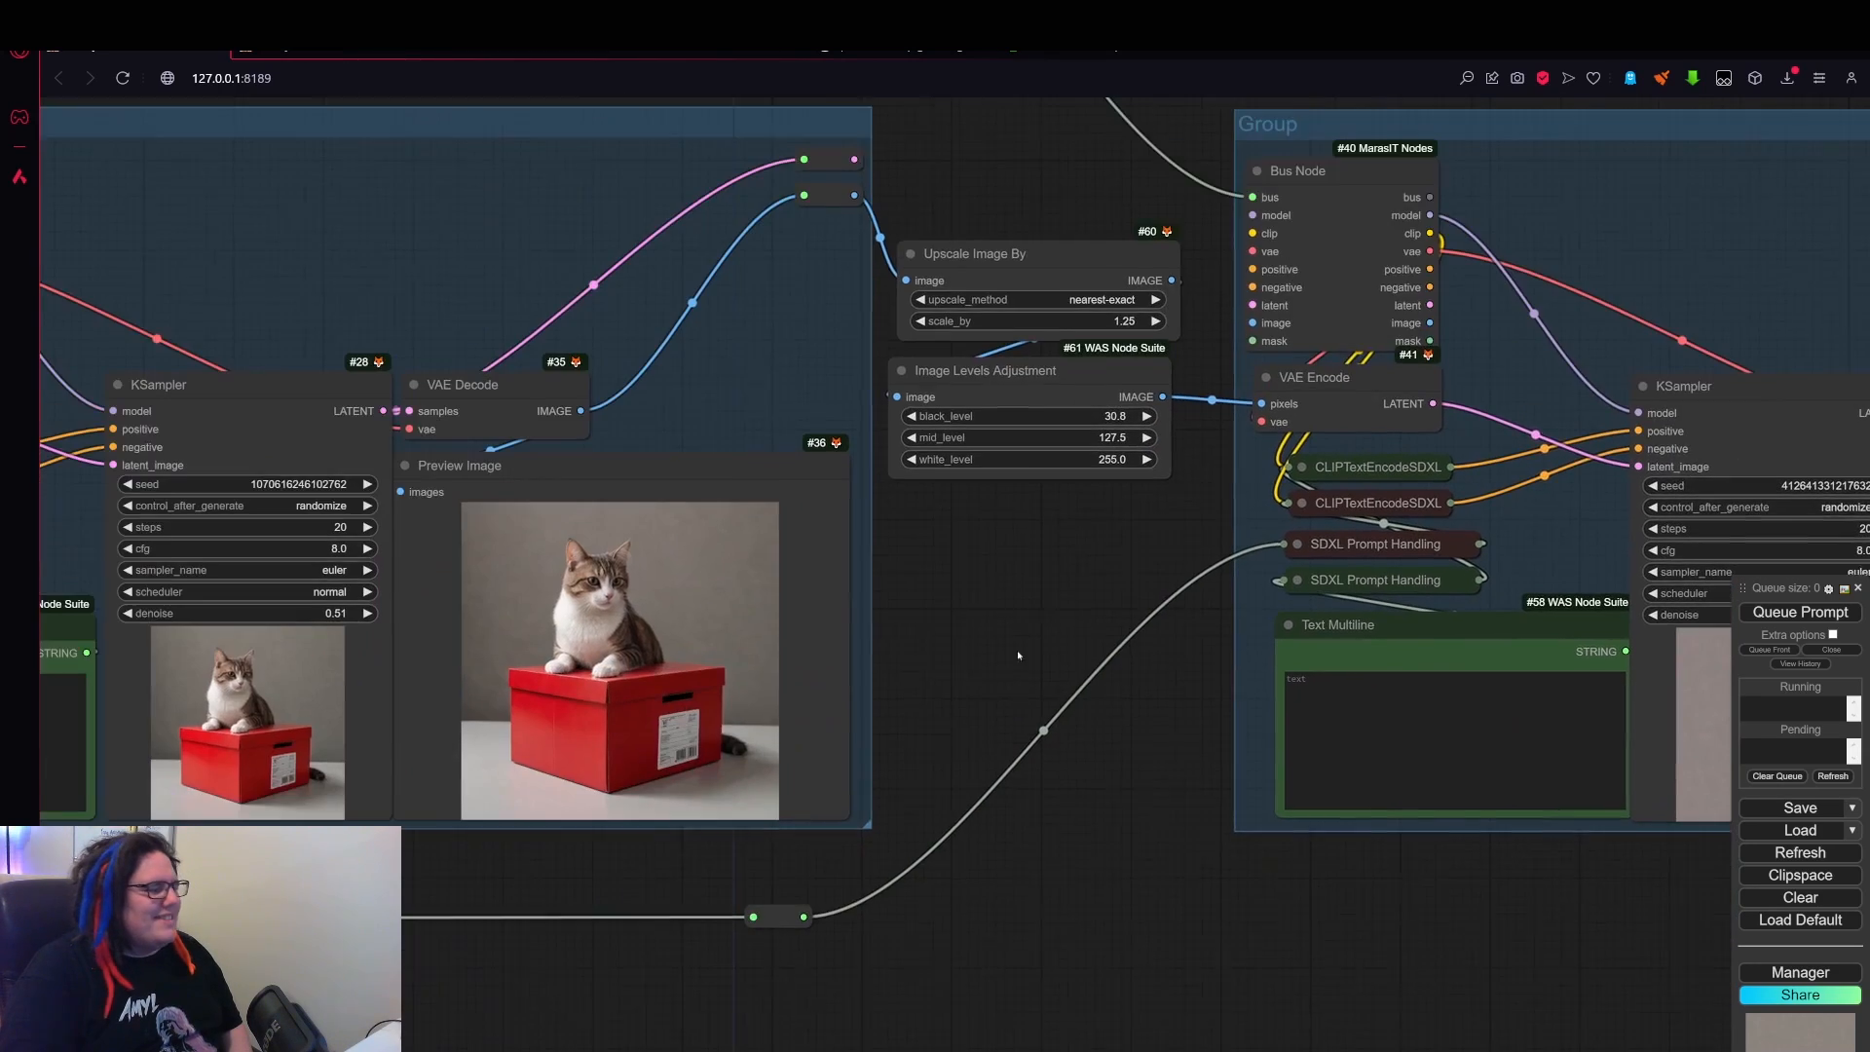
{"action": "scroll", "coordinate": [577, 717], "scroll_direction": "up", "scroll_amount": 5}
{"action": "right_click", "coordinate": [587, 717]}
{"action": "left_click", "coordinate": [785, 562]}
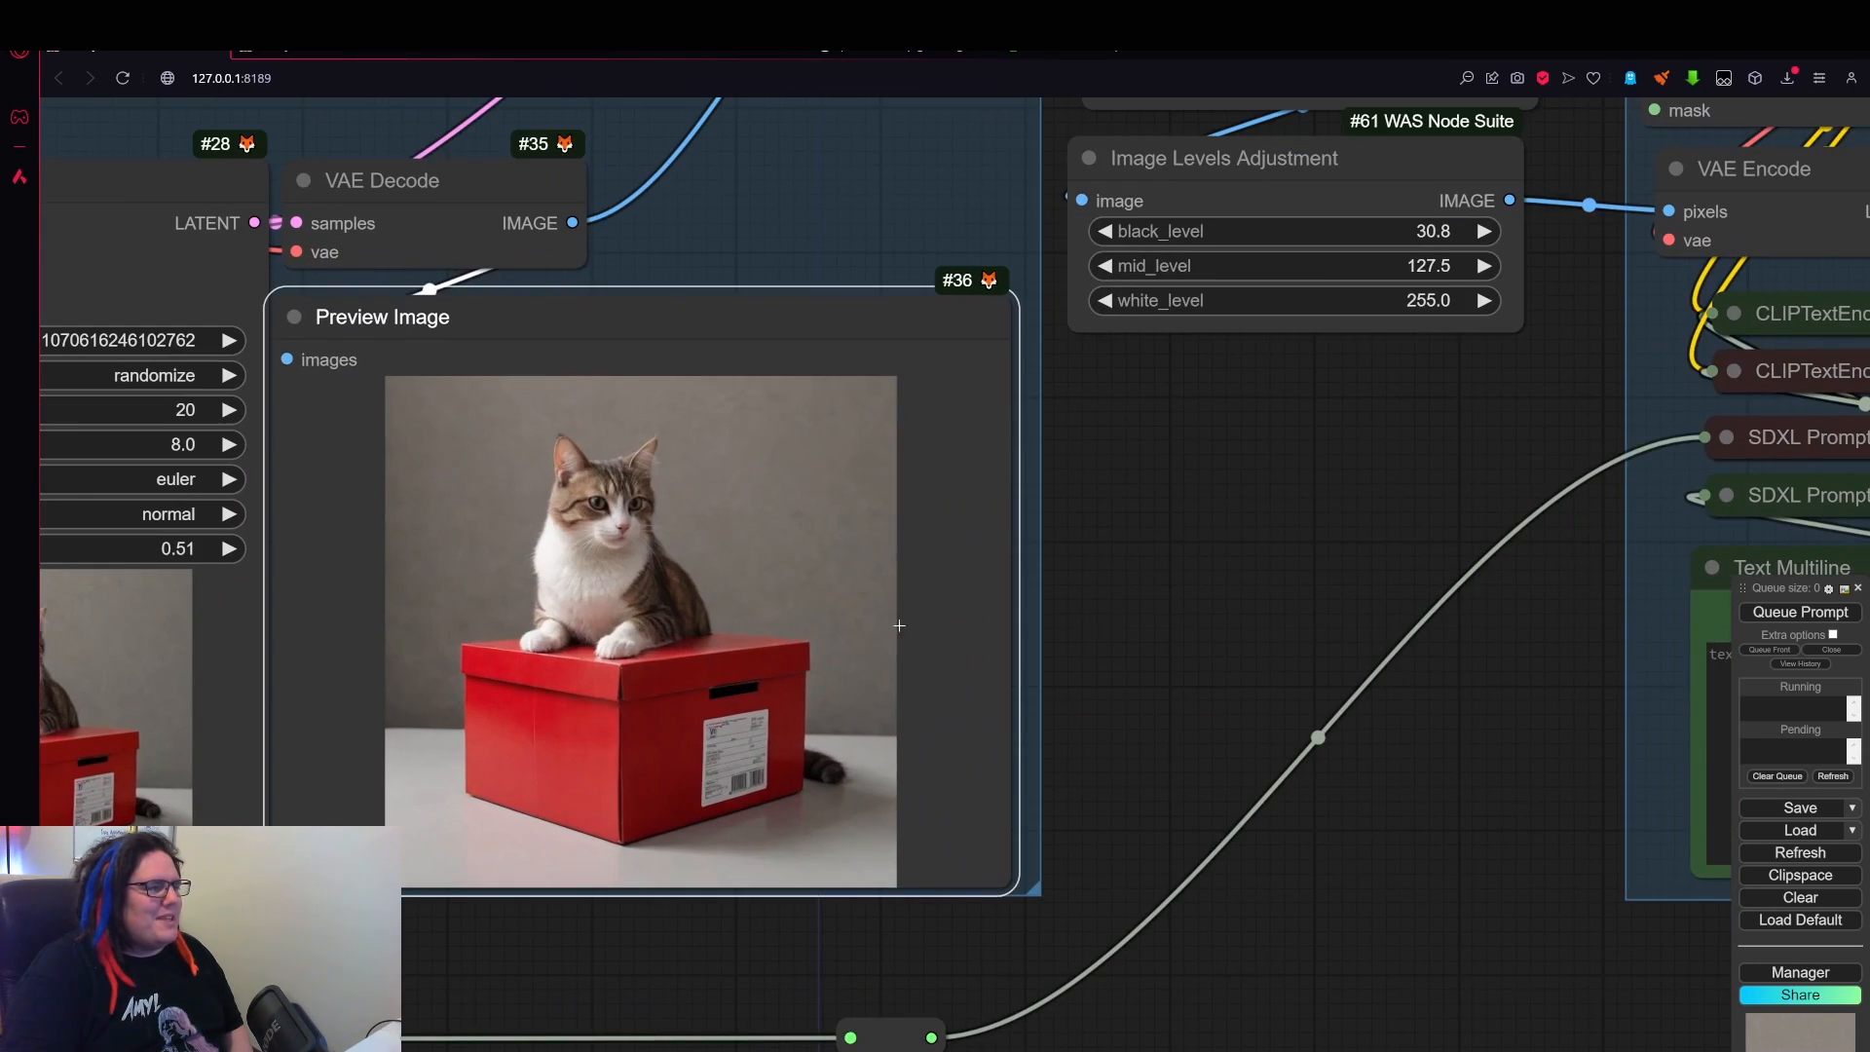
- Examine the first group's Preview Image up close for comparison with the second group's output
{"action": "scroll", "coordinate": [1267, 622], "scroll_direction": "down", "scroll_amount": 5}
{"action": "left_click_drag", "start_coordinate": [222, 853], "coordinate": [843, 763]}
{"action": "left_click_drag", "start_coordinate": [640, 740], "coordinate": [1546, 683]}
{"action": "left_click_drag", "start_coordinate": [1005, 699], "coordinate": [1179, 710]}
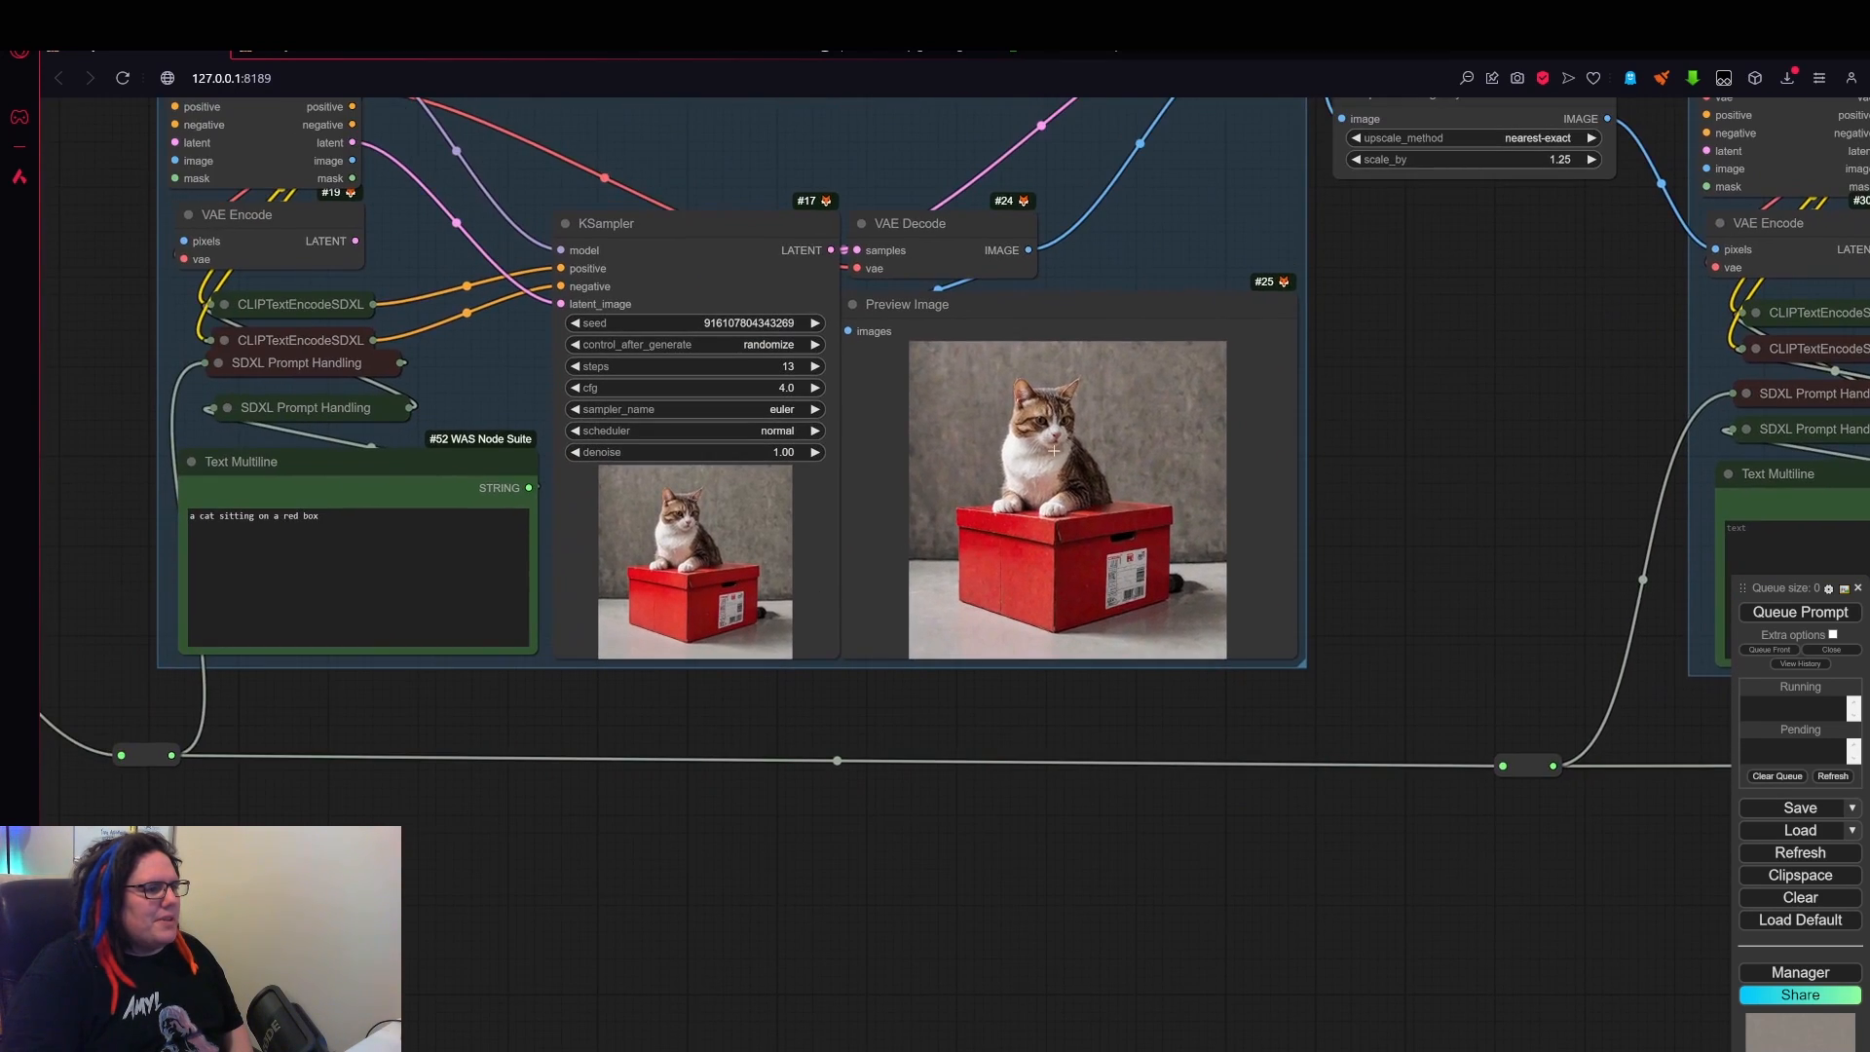
{"action": "scroll", "coordinate": [1008, 433], "scroll_direction": "up", "scroll_amount": 5}
{"action": "scroll", "coordinate": [1155, 570], "scroll_direction": "down", "scroll_amount": 3}
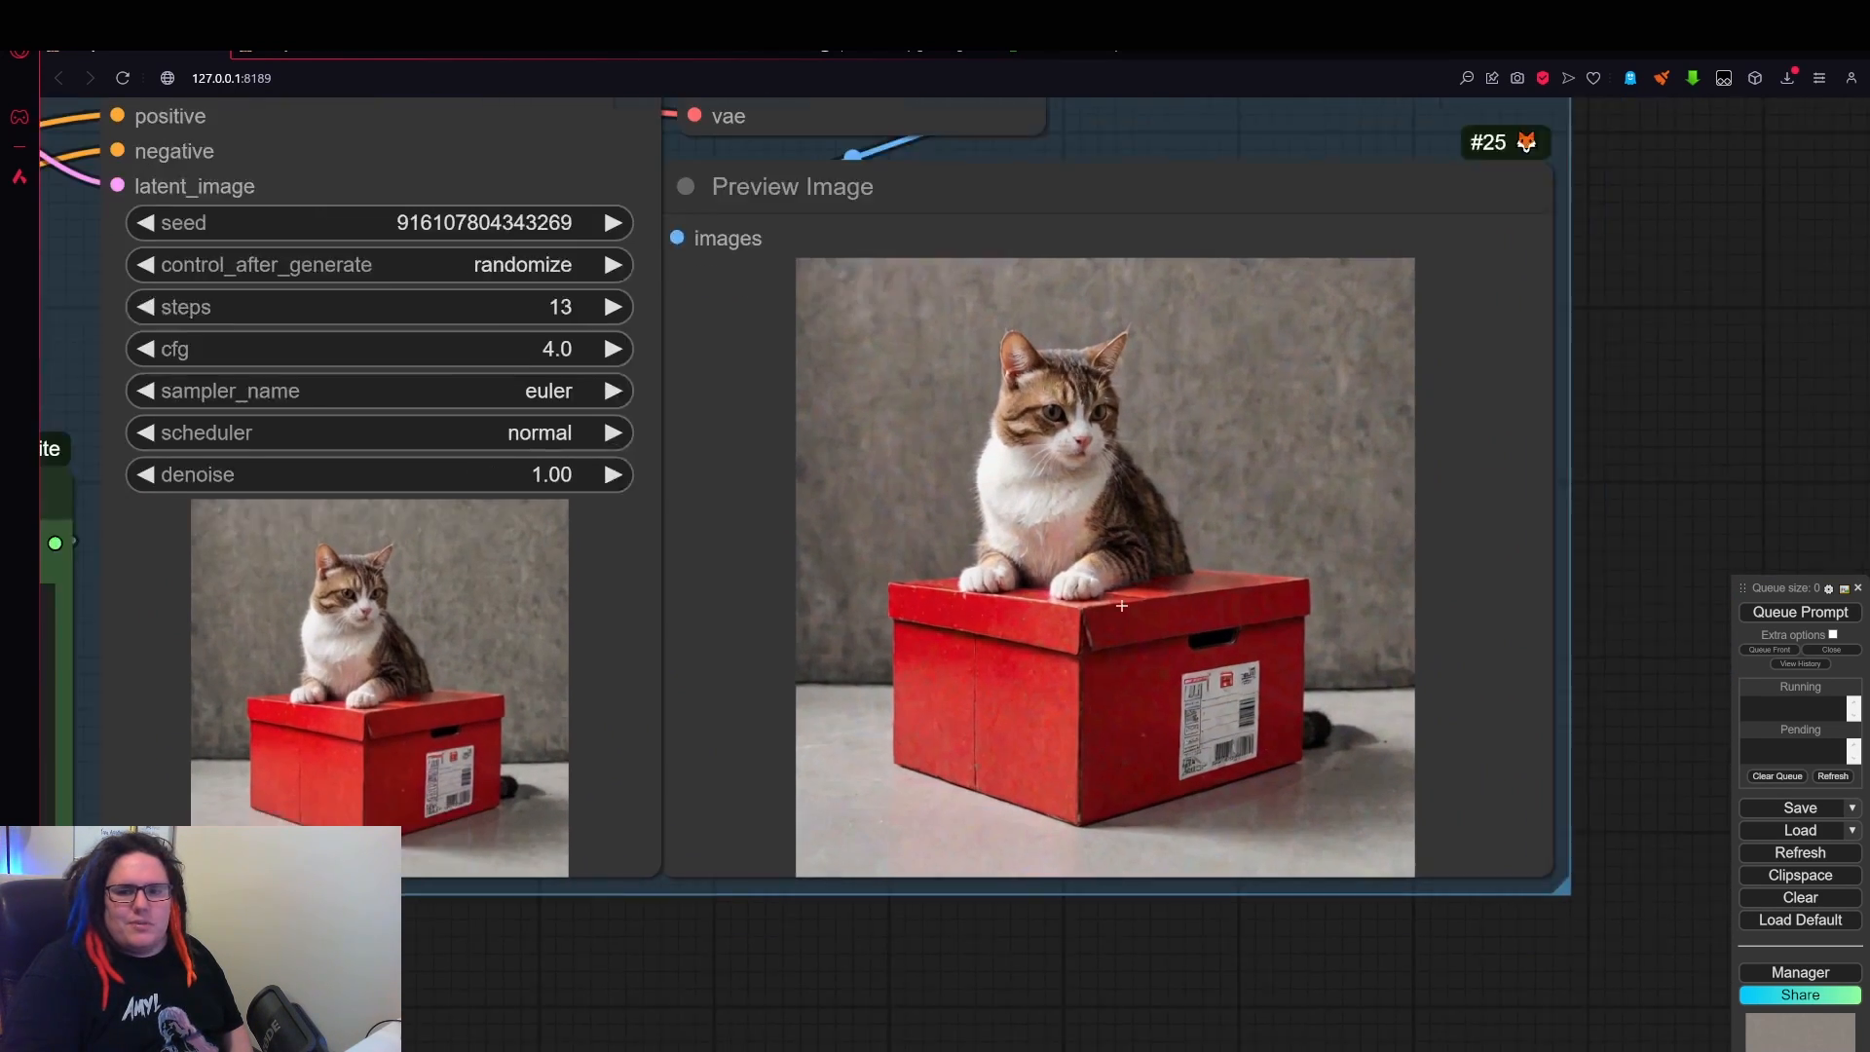
{"action": "scroll", "coordinate": [1625, 540], "scroll_direction": "down", "scroll_amount": 6}
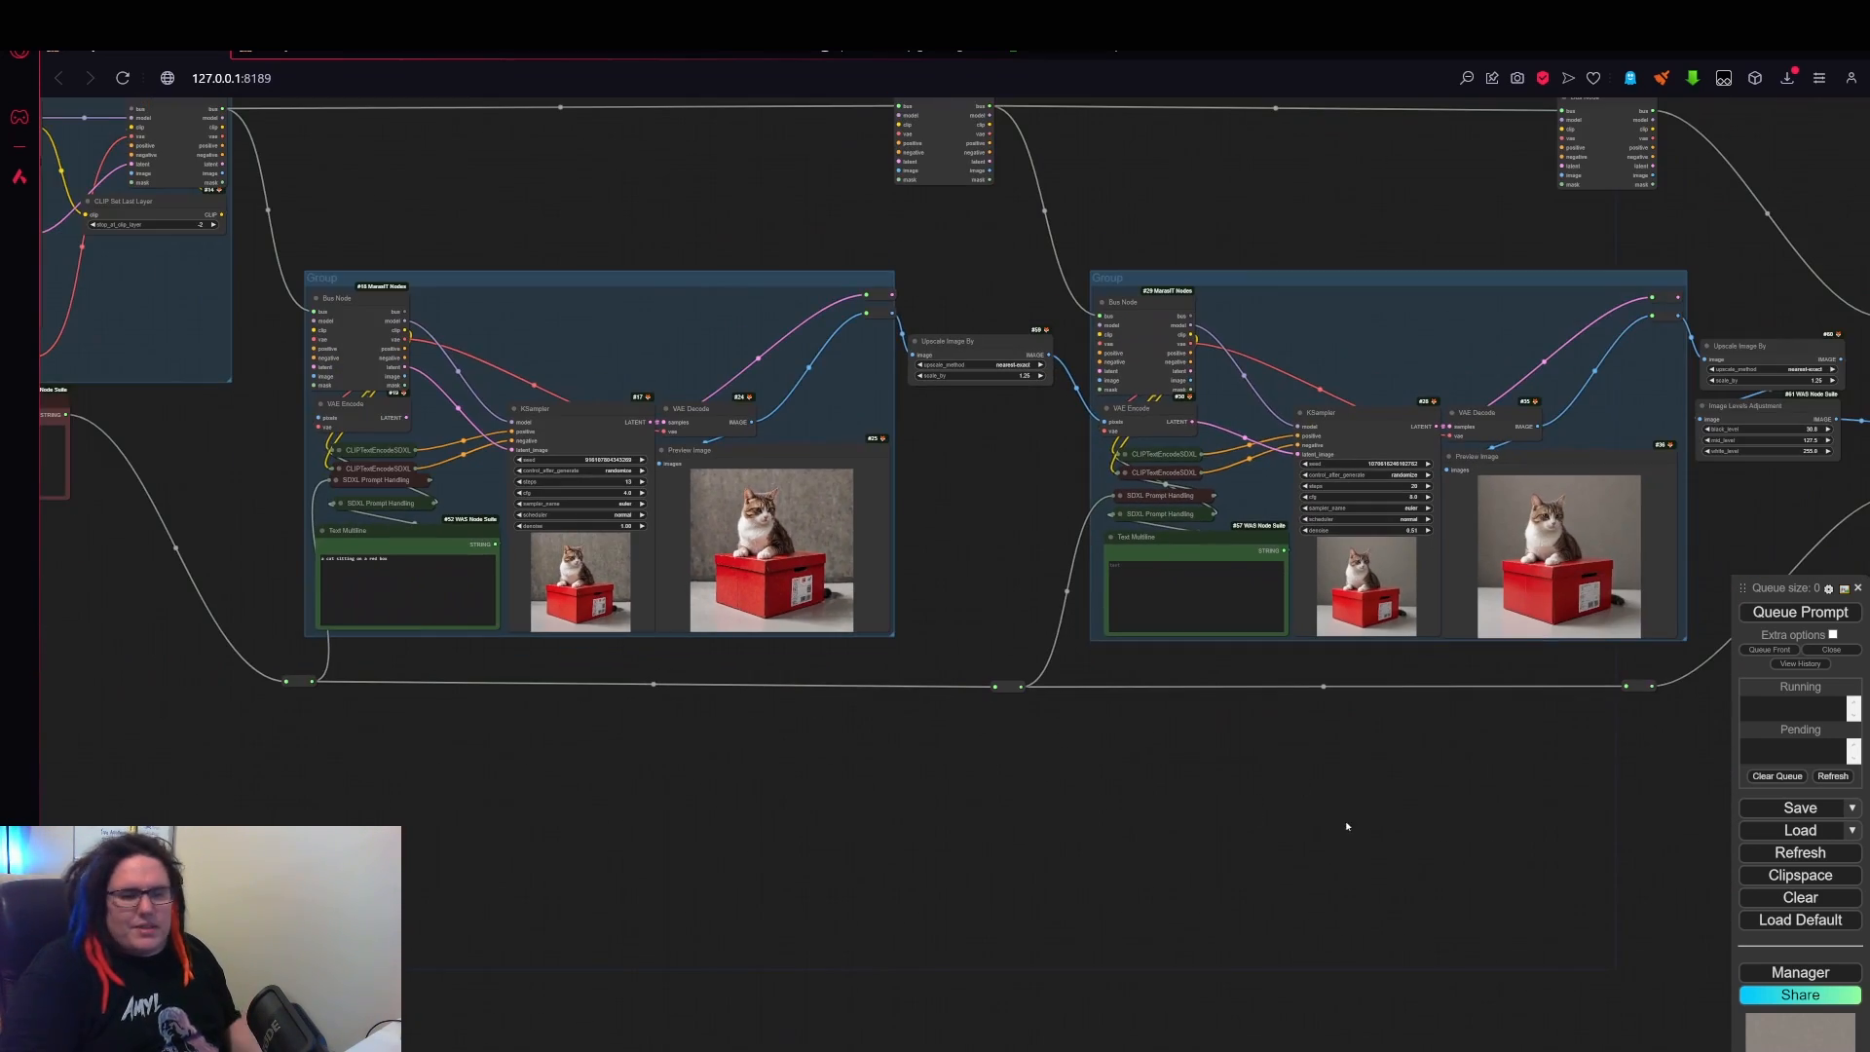
- Enter the prompt "a dog on a red treasure chest" in the second group's Text Multiline node
{"action": "left_click_drag", "start_coordinate": [1348, 826], "coordinate": [1060, 844]}
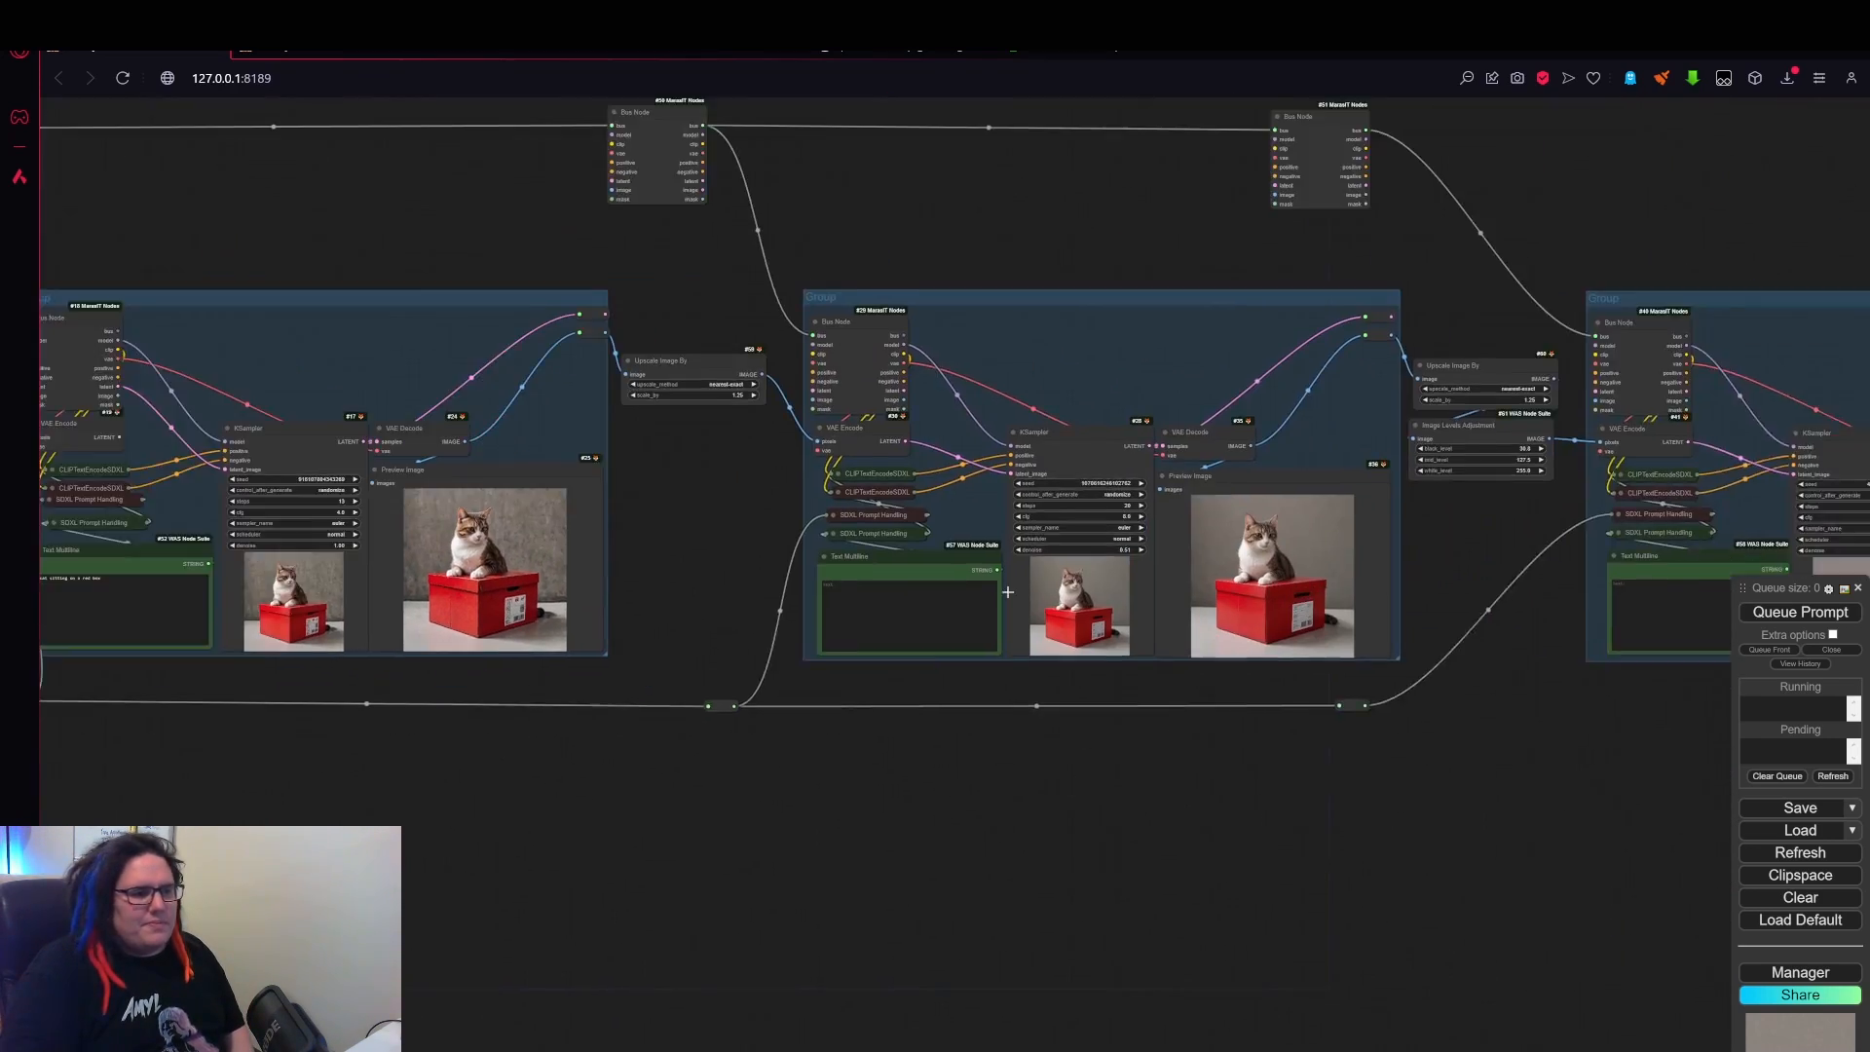
{"action": "scroll", "coordinate": [1000, 590], "scroll_direction": "up", "scroll_amount": 4}
{"action": "scroll", "coordinate": [1027, 633], "scroll_direction": "up", "scroll_amount": 2}
{"action": "scroll", "coordinate": [1200, 524], "scroll_direction": "up", "scroll_amount": 4}
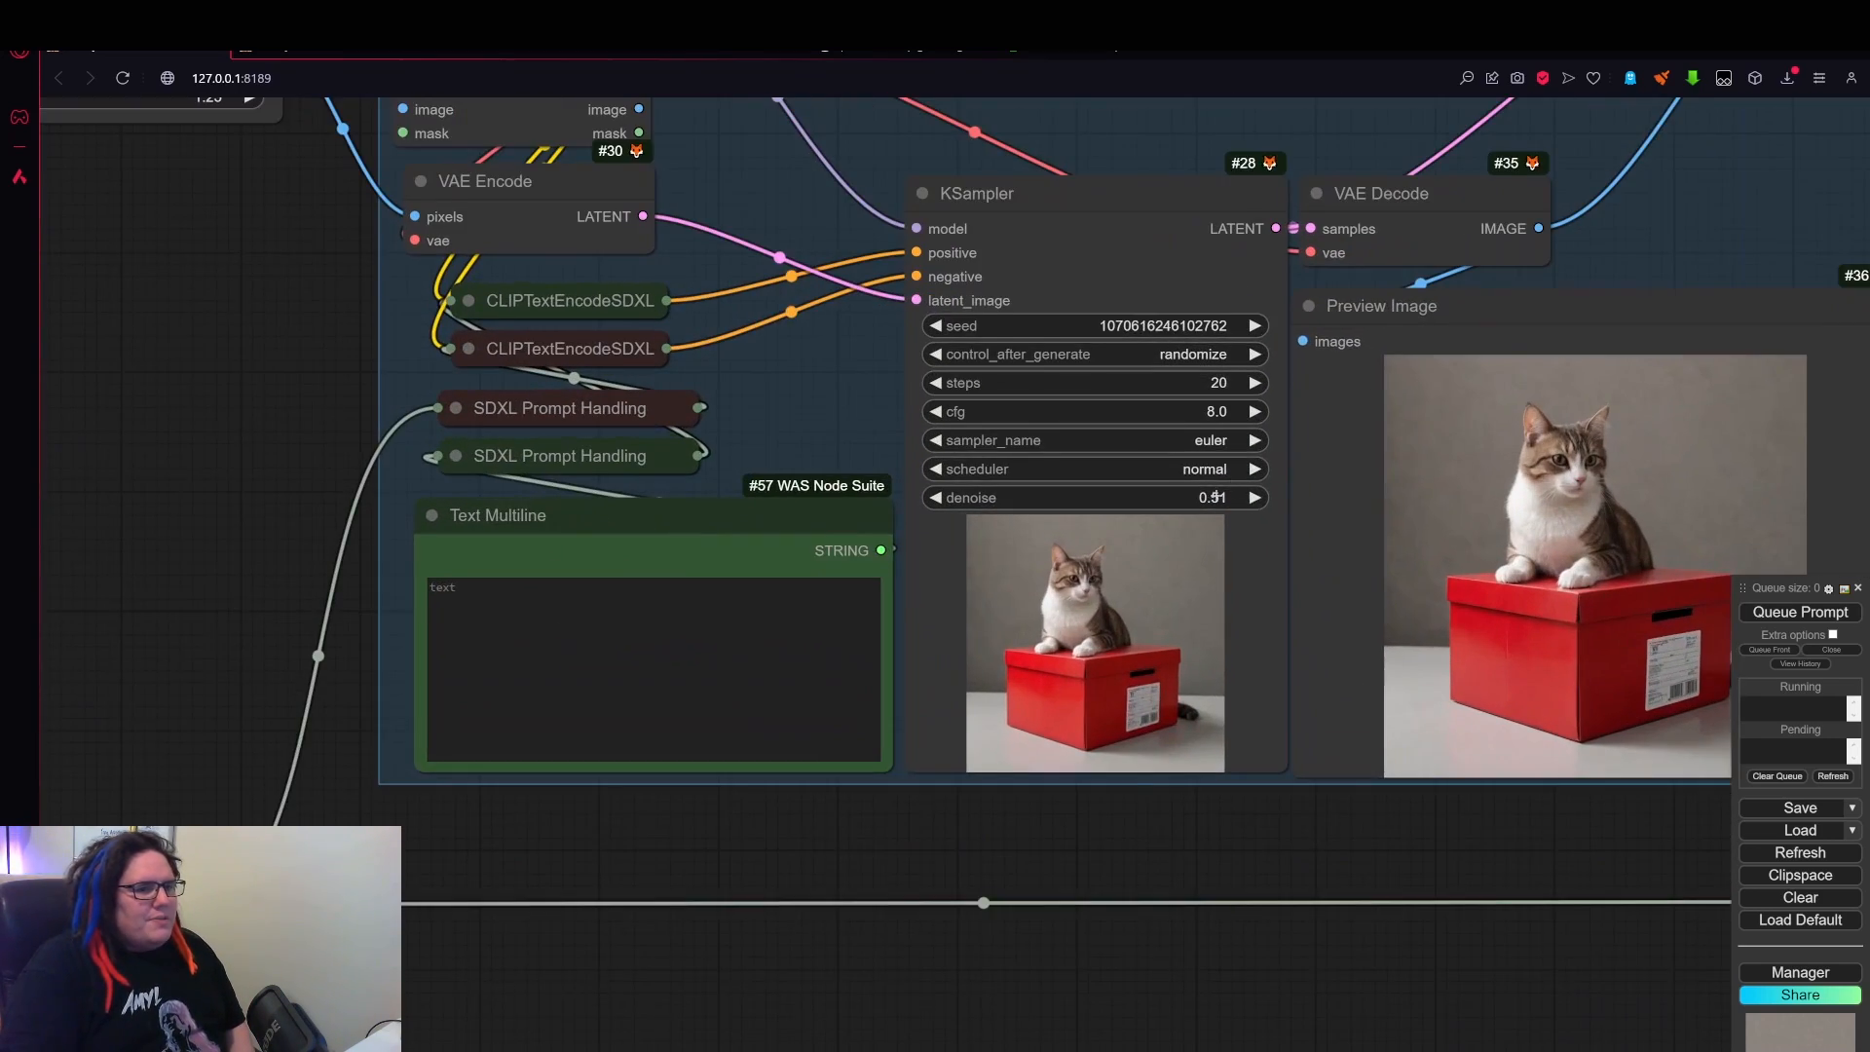
{"action": "scroll", "coordinate": [1212, 497], "scroll_direction": "up", "scroll_amount": 2}
{"action": "left_click", "coordinate": [540, 607]}
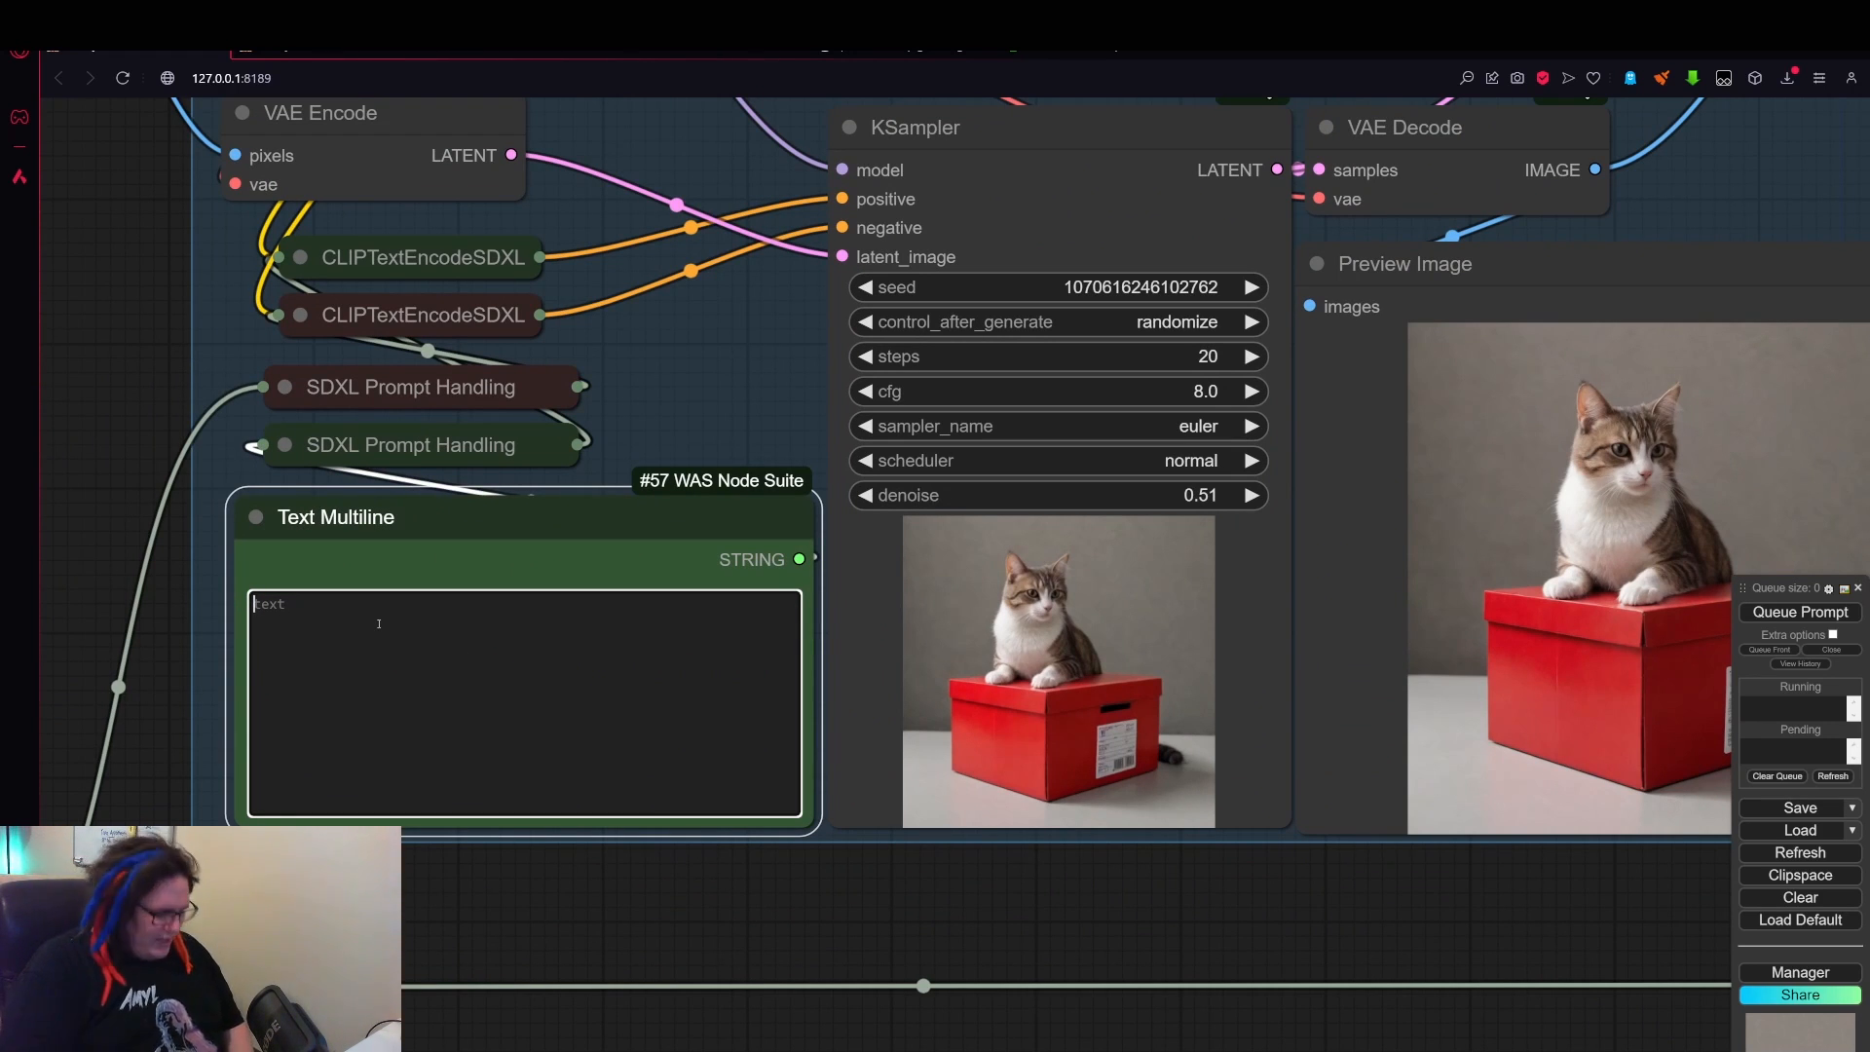
{"action": "type", "text": "a d"}
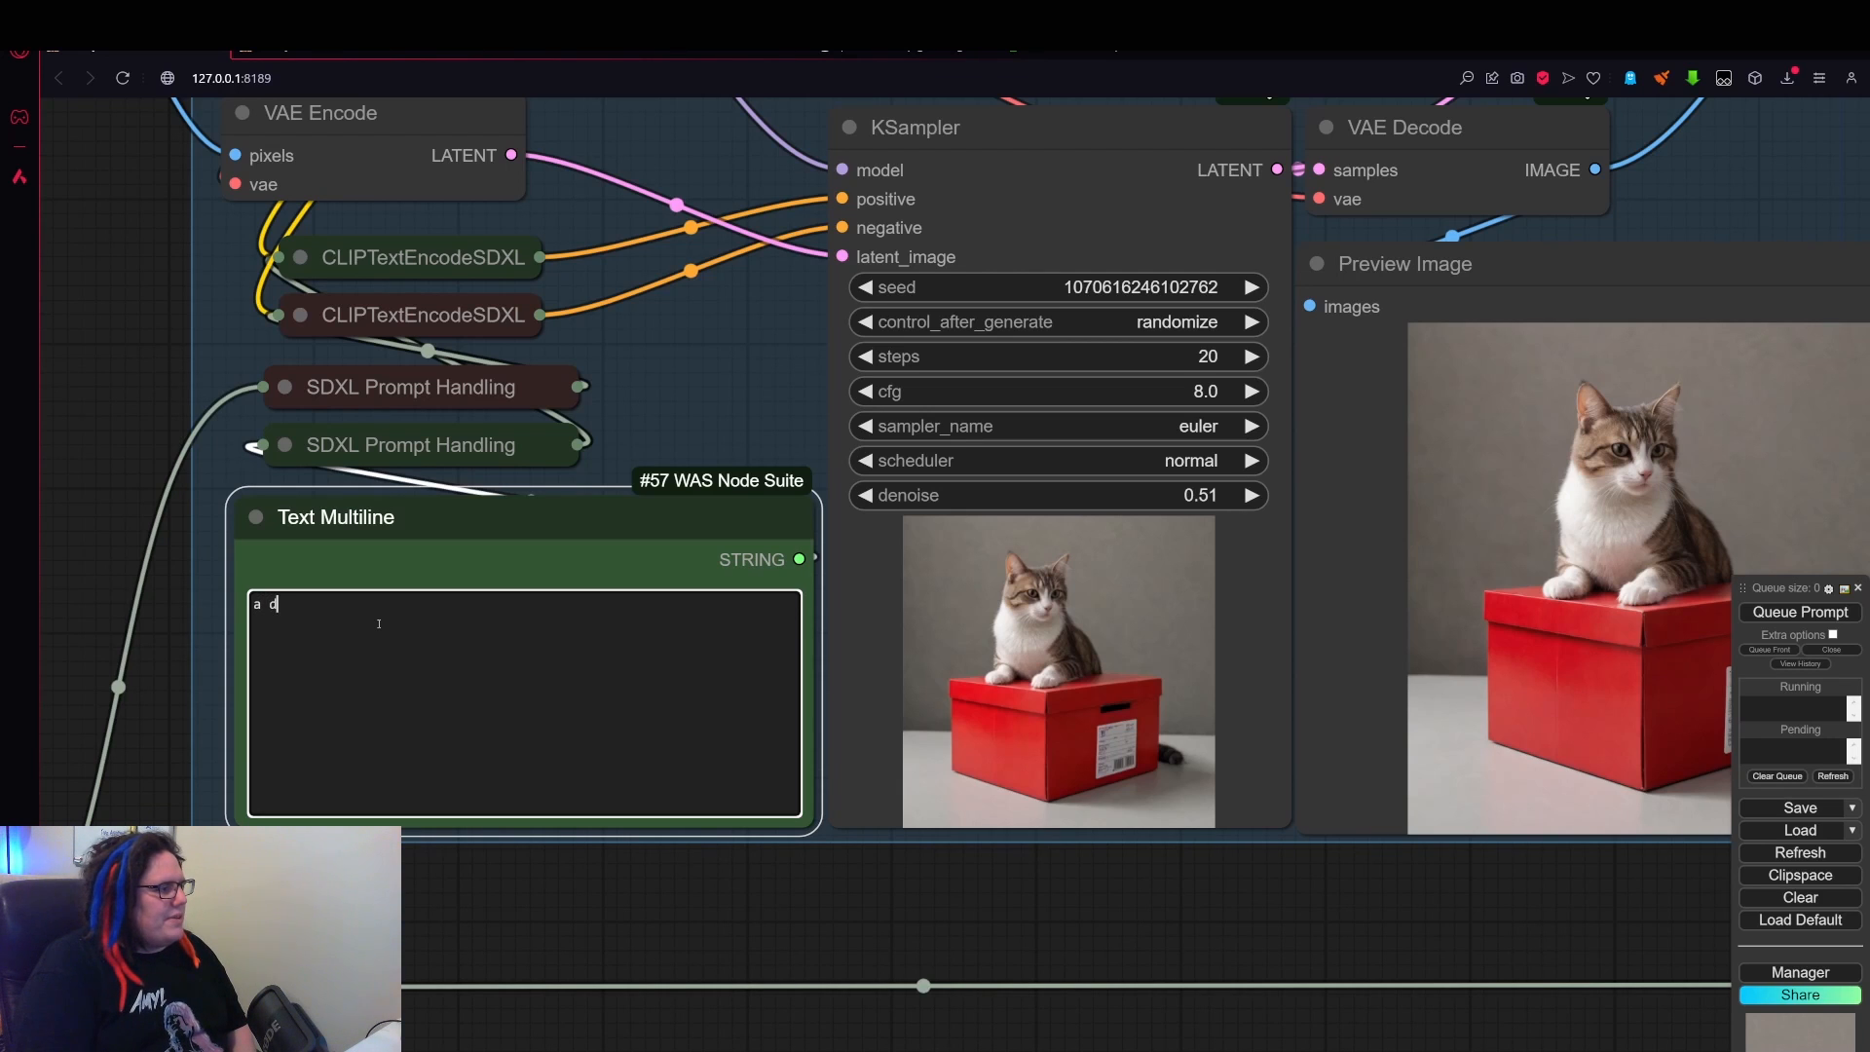
{"action": "type", "text": "og on a red box"}
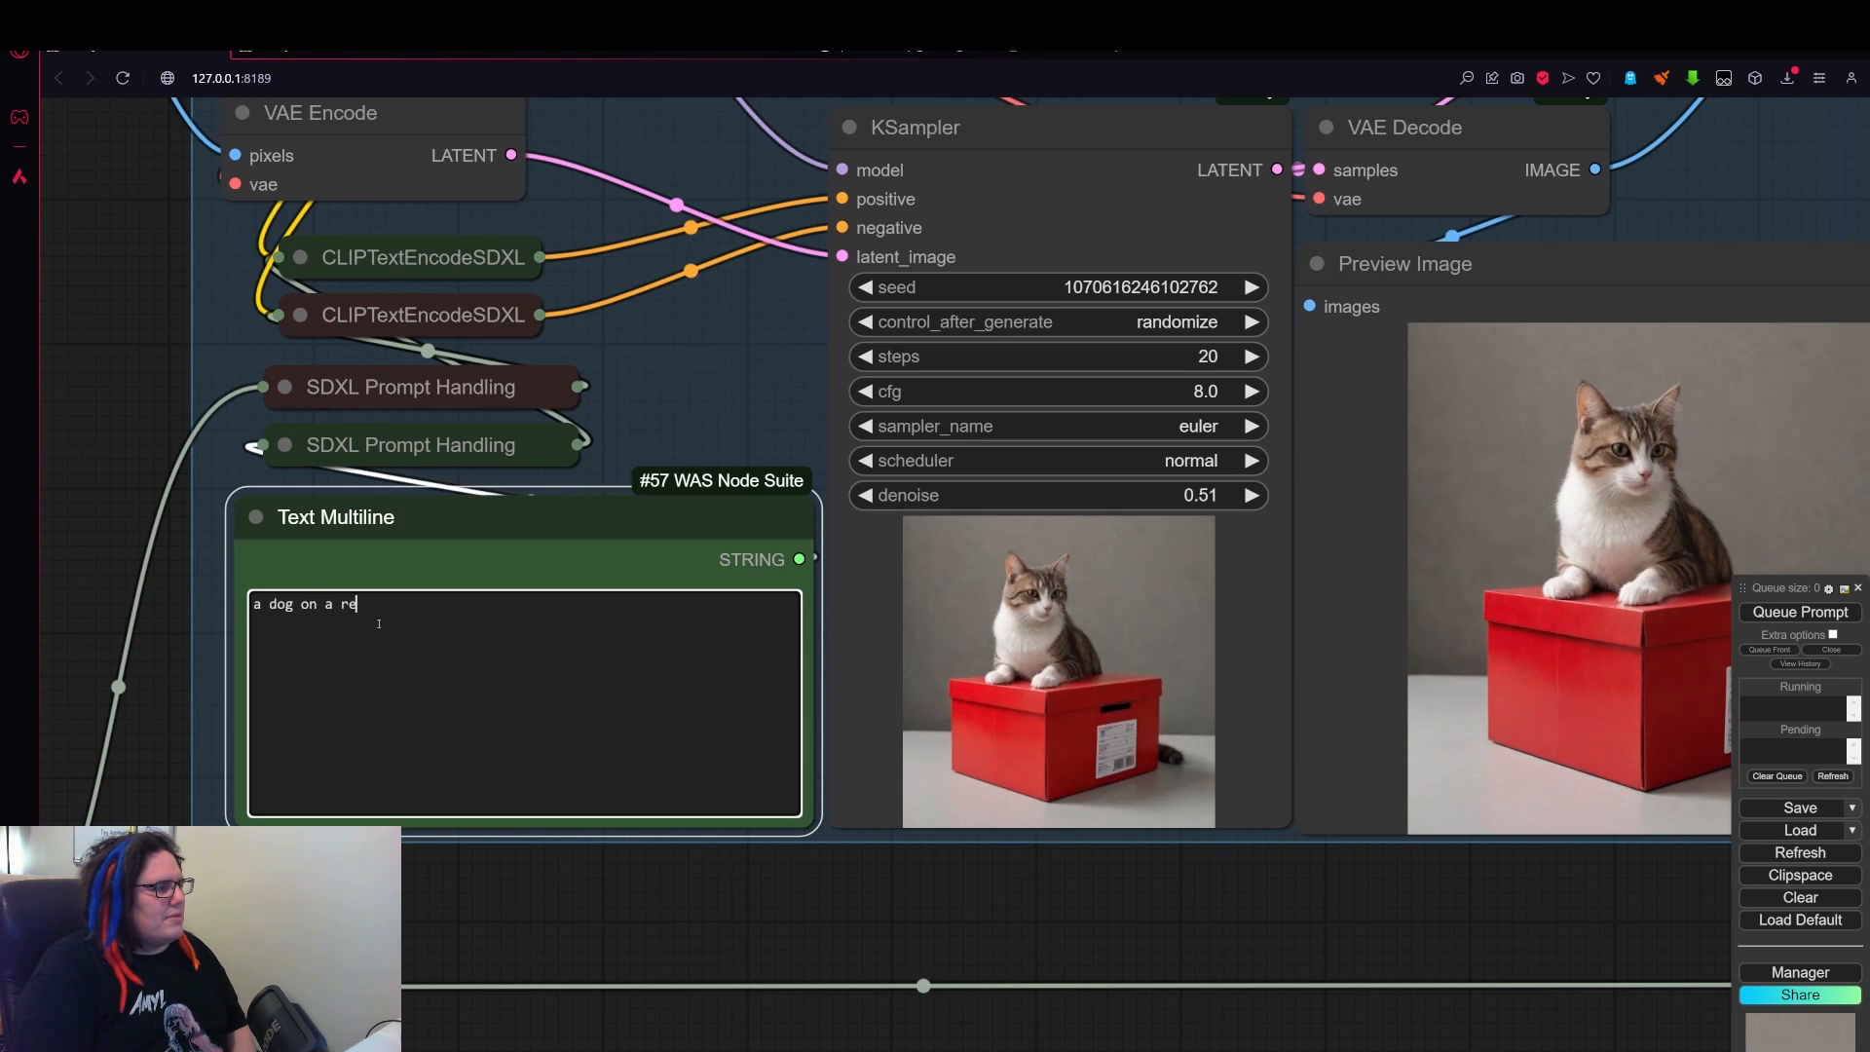
{"action": "key", "text": "BackSpace"}
{"action": "key", "text": "BackSpace"}
{"action": "key", "text": "BackSpace"}
{"action": "key", "text": "BackSpace"}
{"action": "key", "text": "BackSpace"}
{"action": "key", "text": "BackSpace"}
{"action": "key", "text": "BackSpace"}
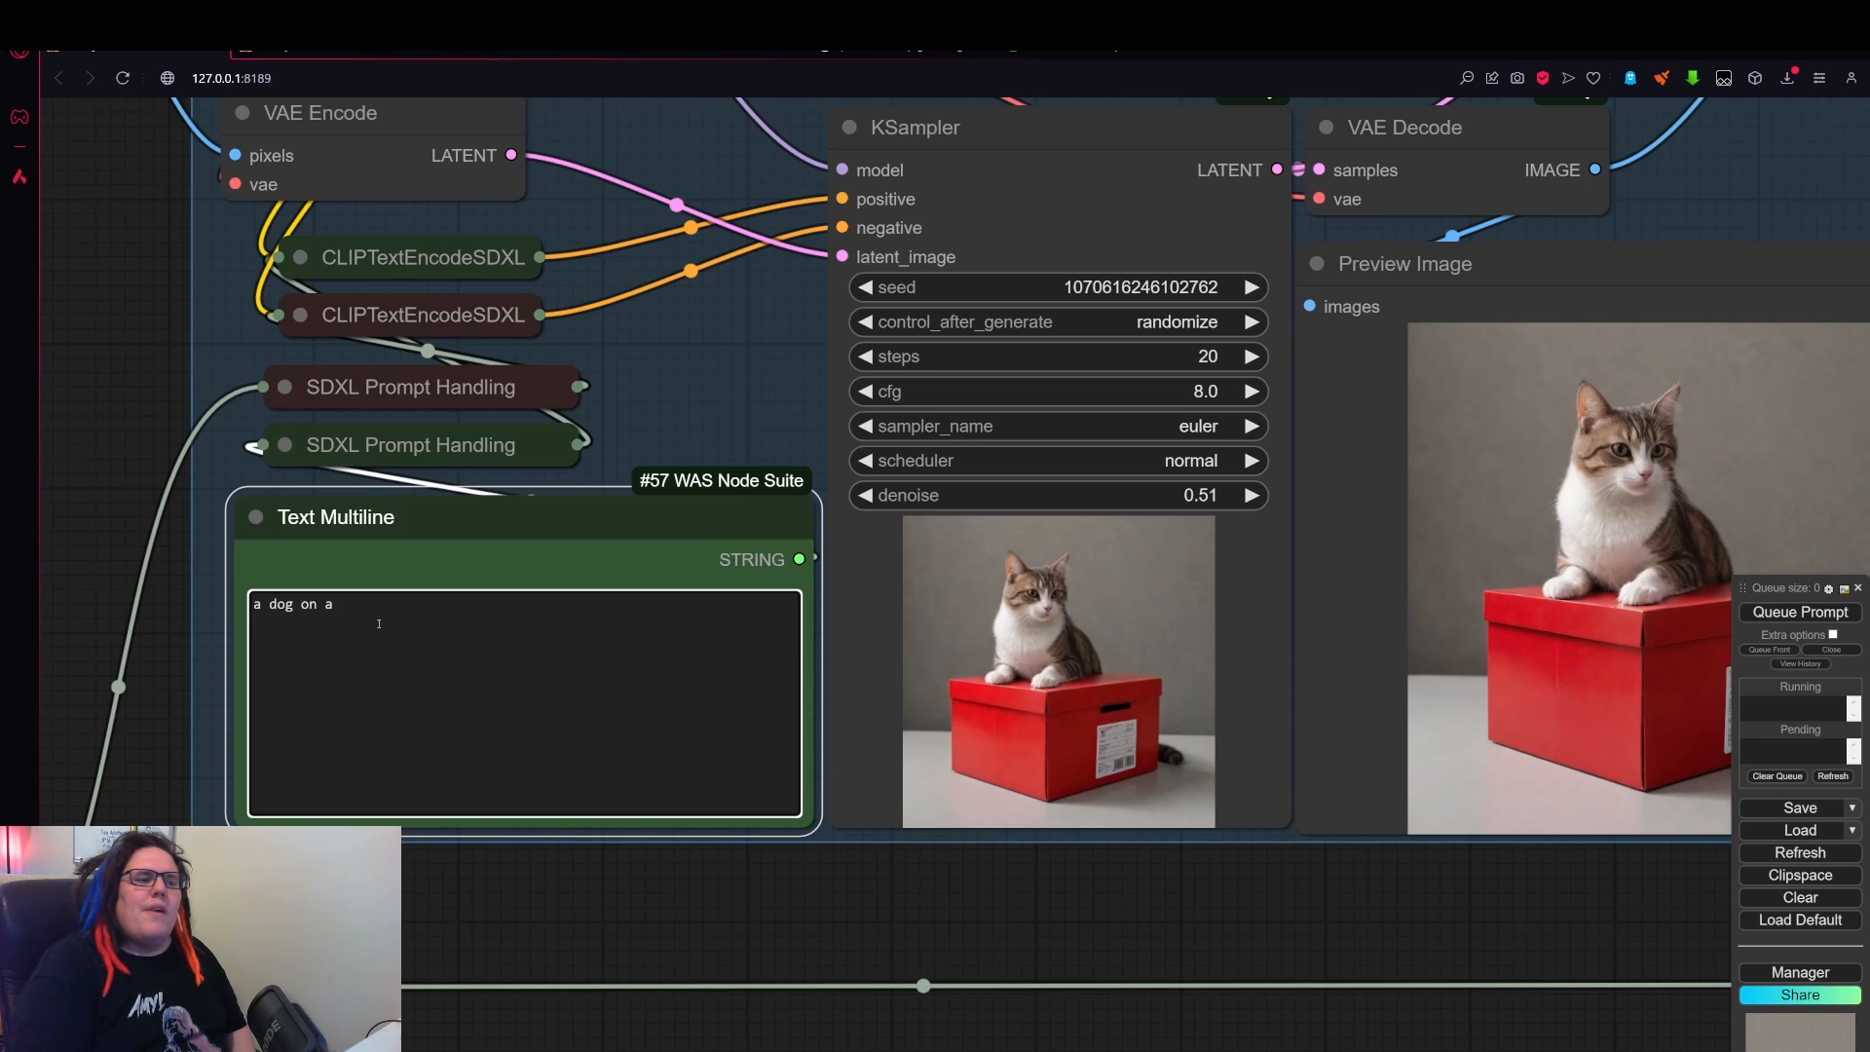
{"action": "type", "text": "red chest"}
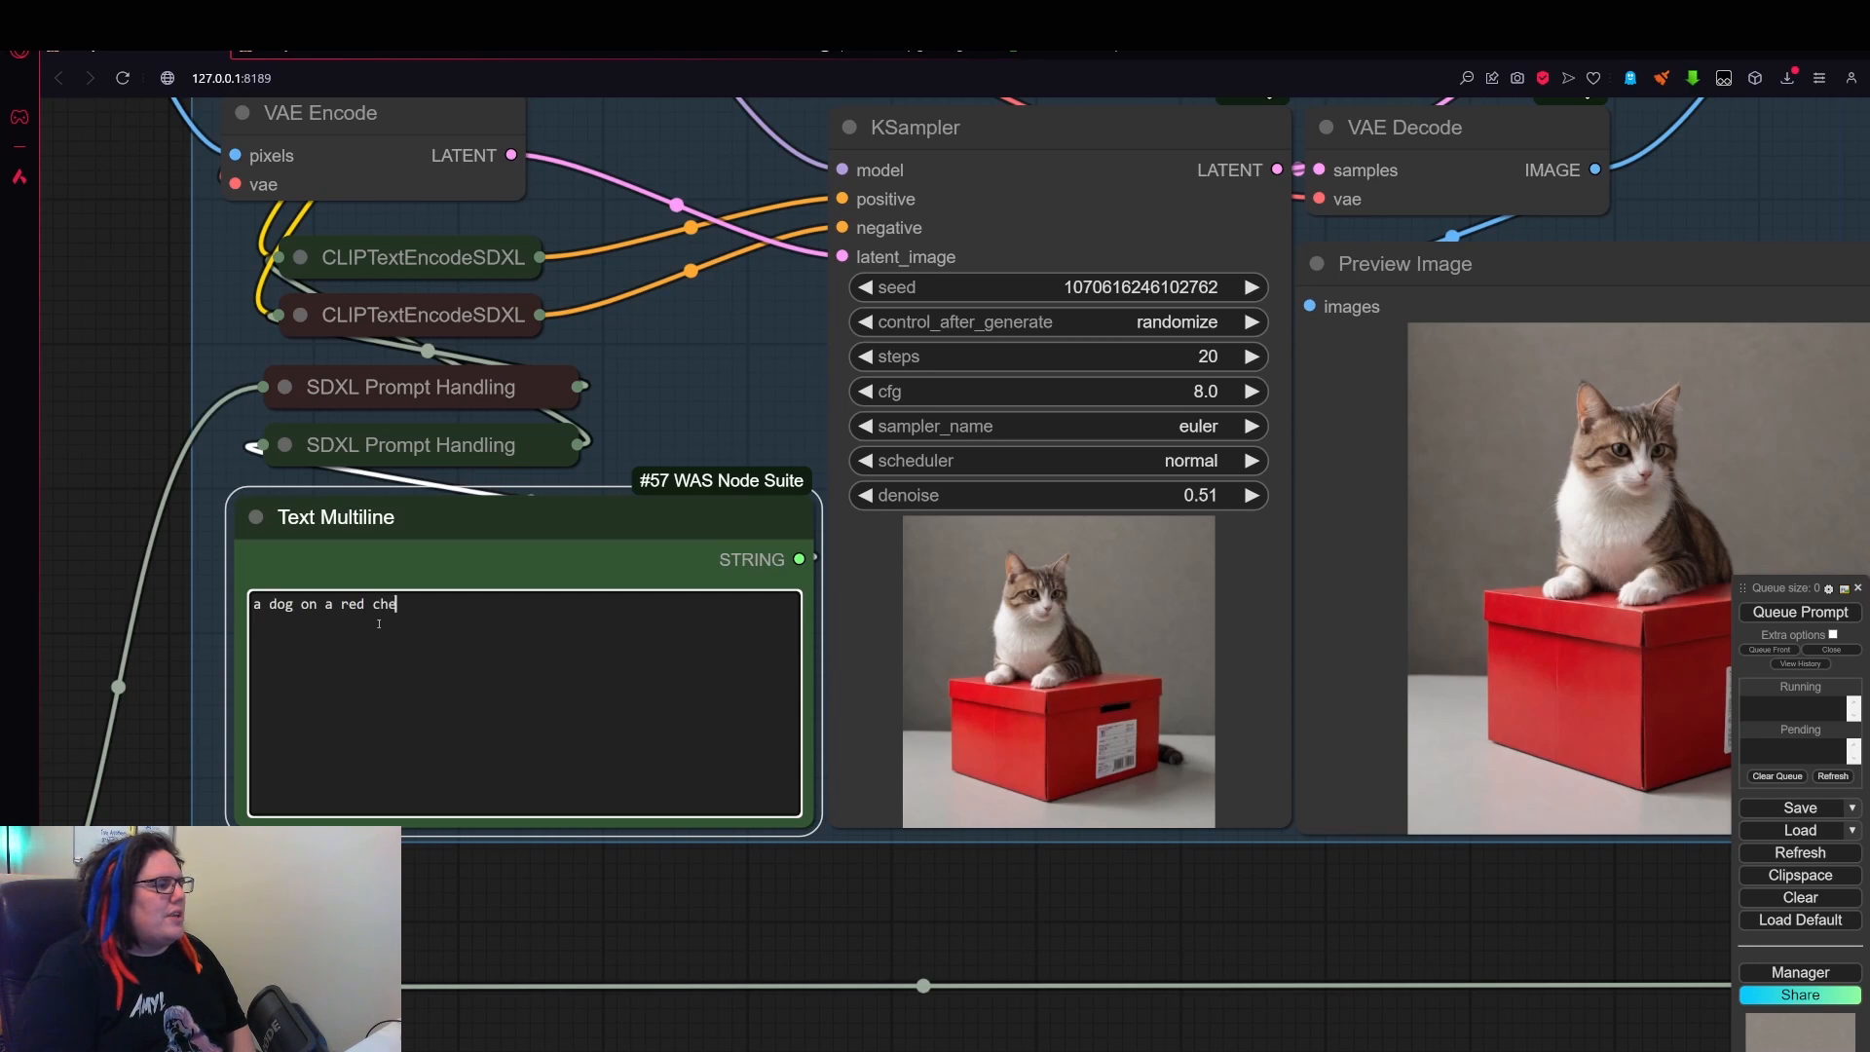
{"action": "key", "text": "BackSpace"}
{"action": "key", "text": "BackSpace"}
{"action": "key", "text": "BackSpace"}
{"action": "key", "text": "BackSpace"}
{"action": "key", "text": "BackSpace"}
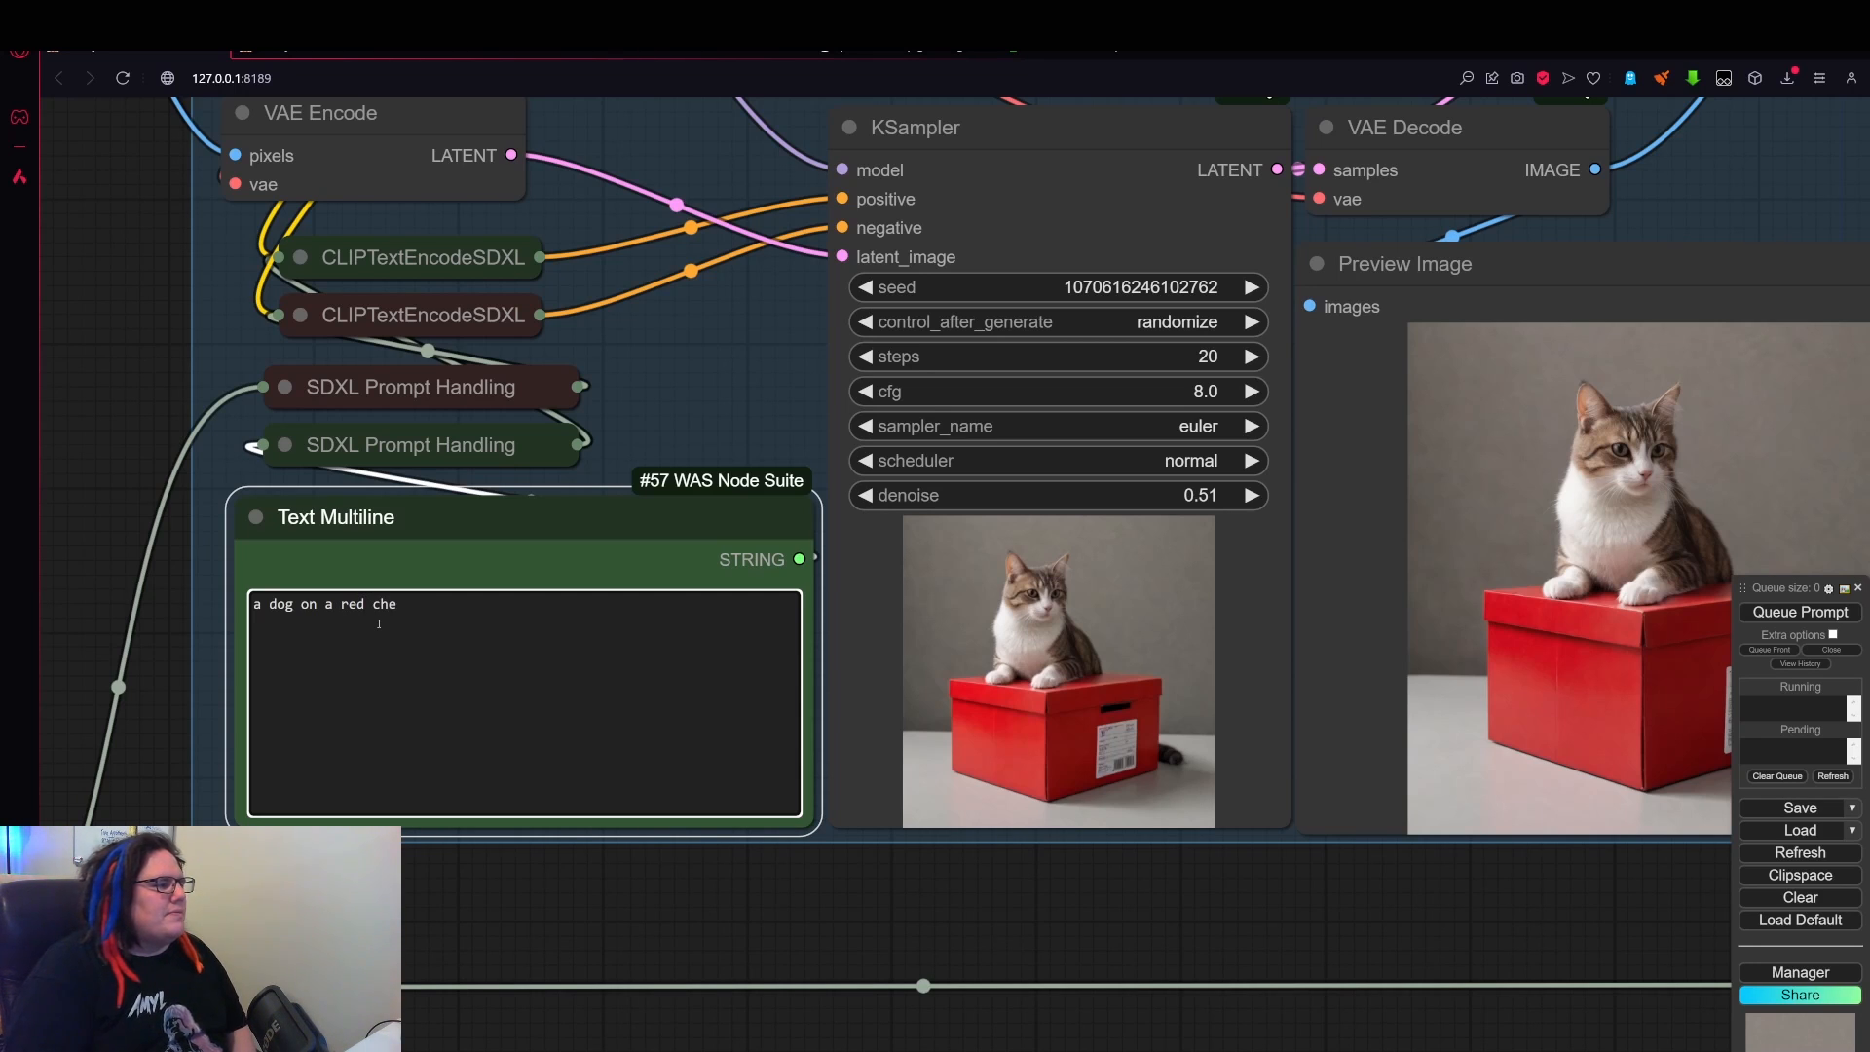
{"action": "type", "text": "treasure chest"}
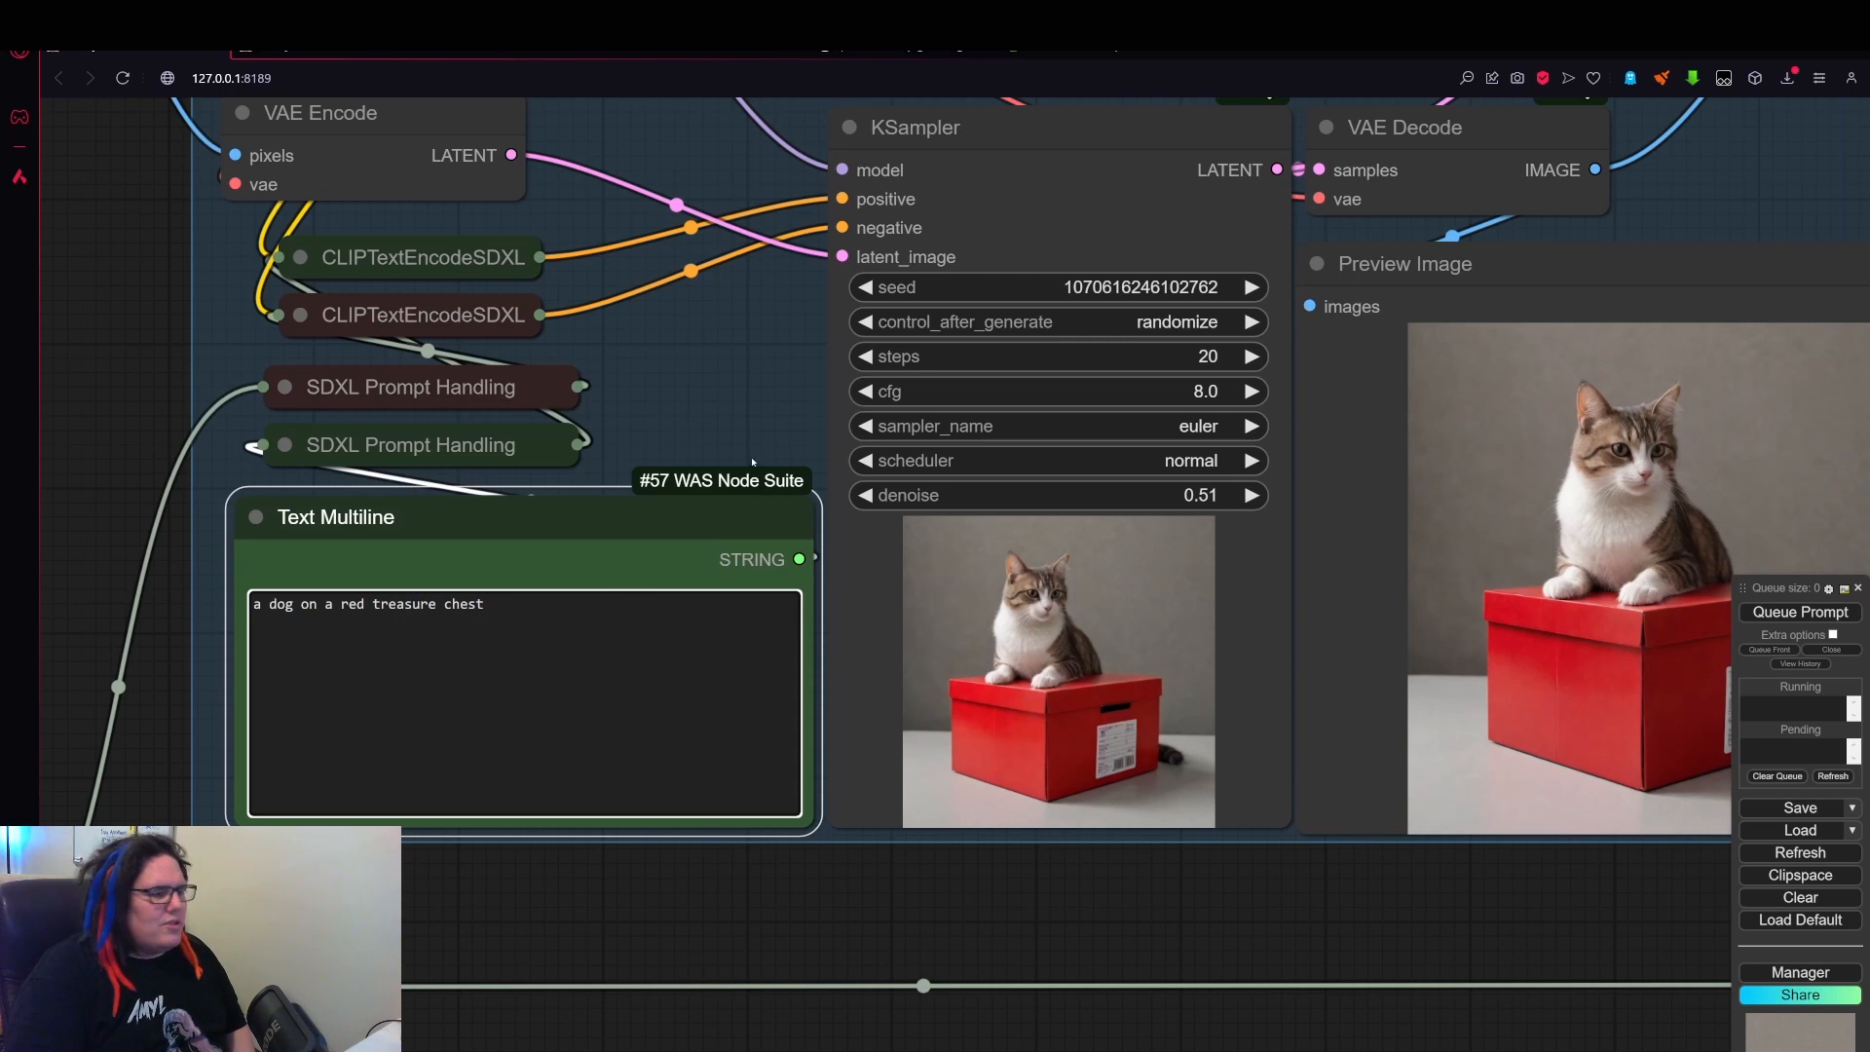
- Enter the prompt "a bear on a red house" in the third group's Text Multiline node
{"action": "left_click_drag", "start_coordinate": [752, 322], "coordinate": [661, 327]}
{"action": "scroll", "coordinate": [1013, 692], "scroll_direction": "down", "scroll_amount": 5}
{"action": "left_click_drag", "start_coordinate": [1052, 860], "coordinate": [318, 710]}
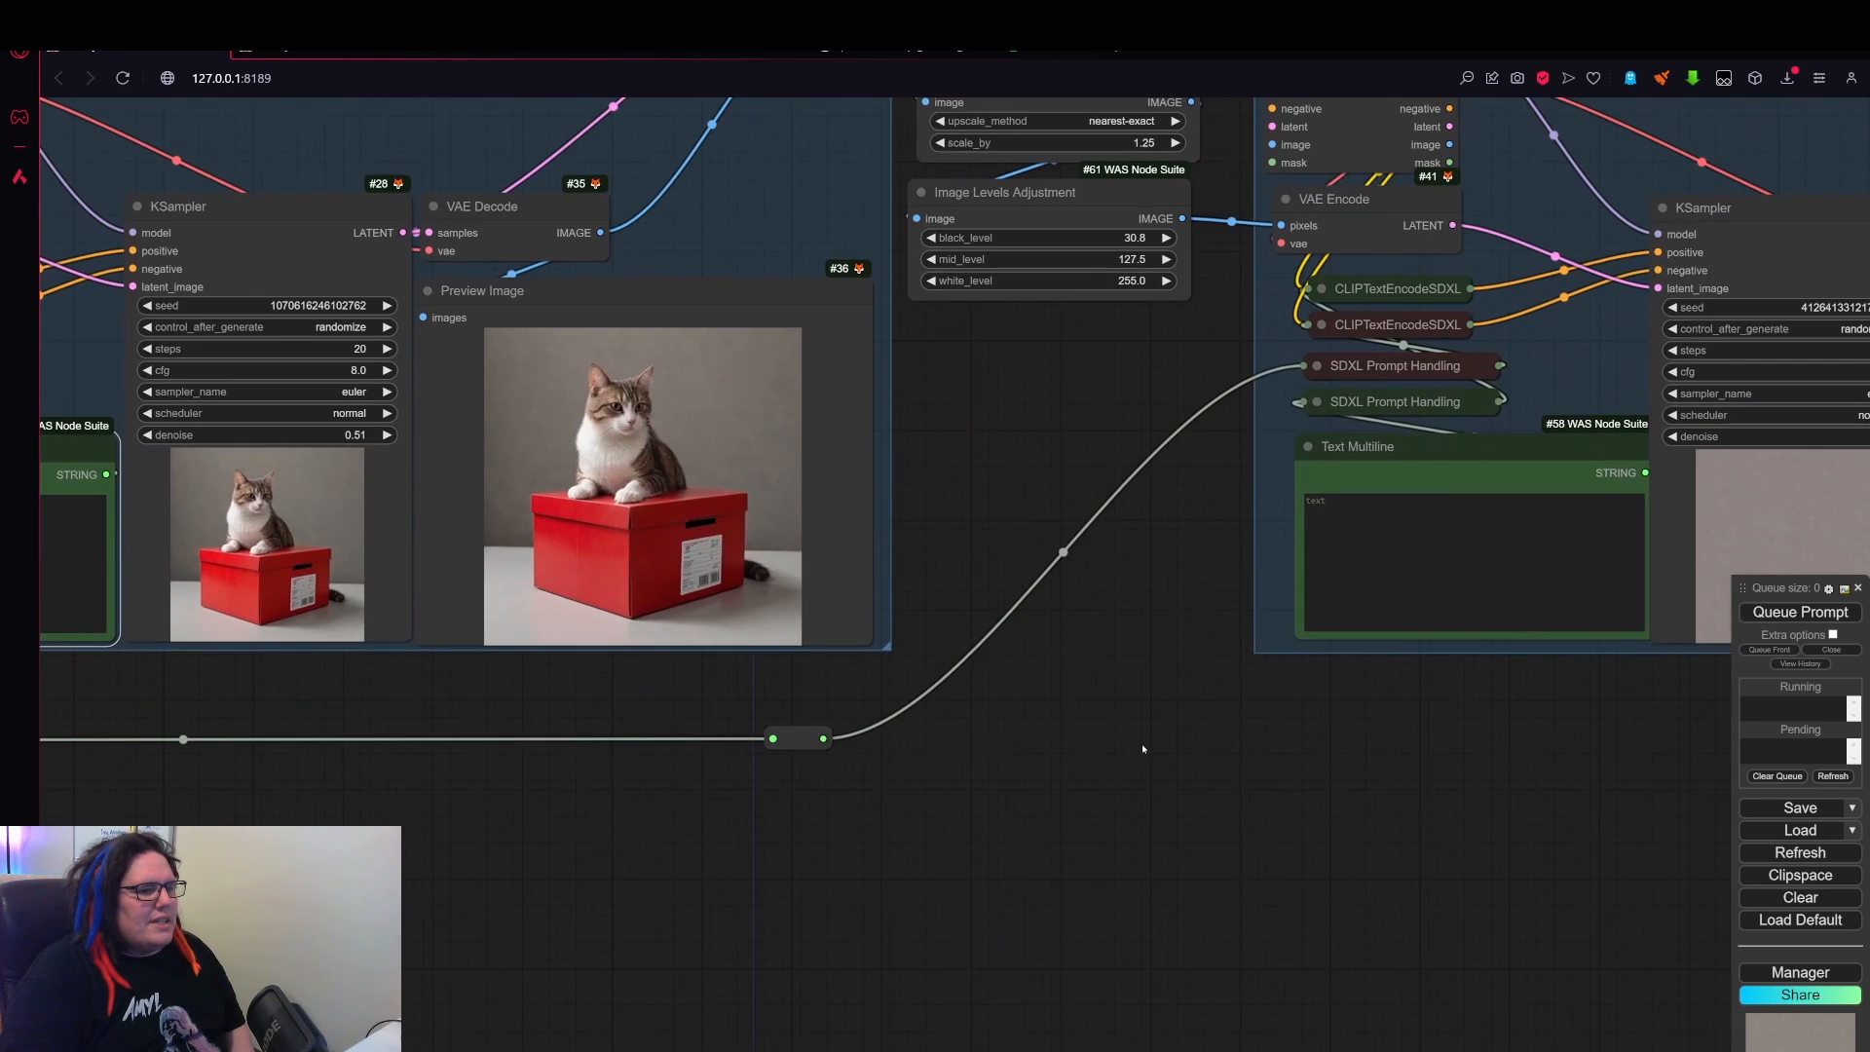
{"action": "left_click_drag", "start_coordinate": [1355, 710], "coordinate": [629, 794]}
{"action": "left_click", "coordinate": [574, 582]}
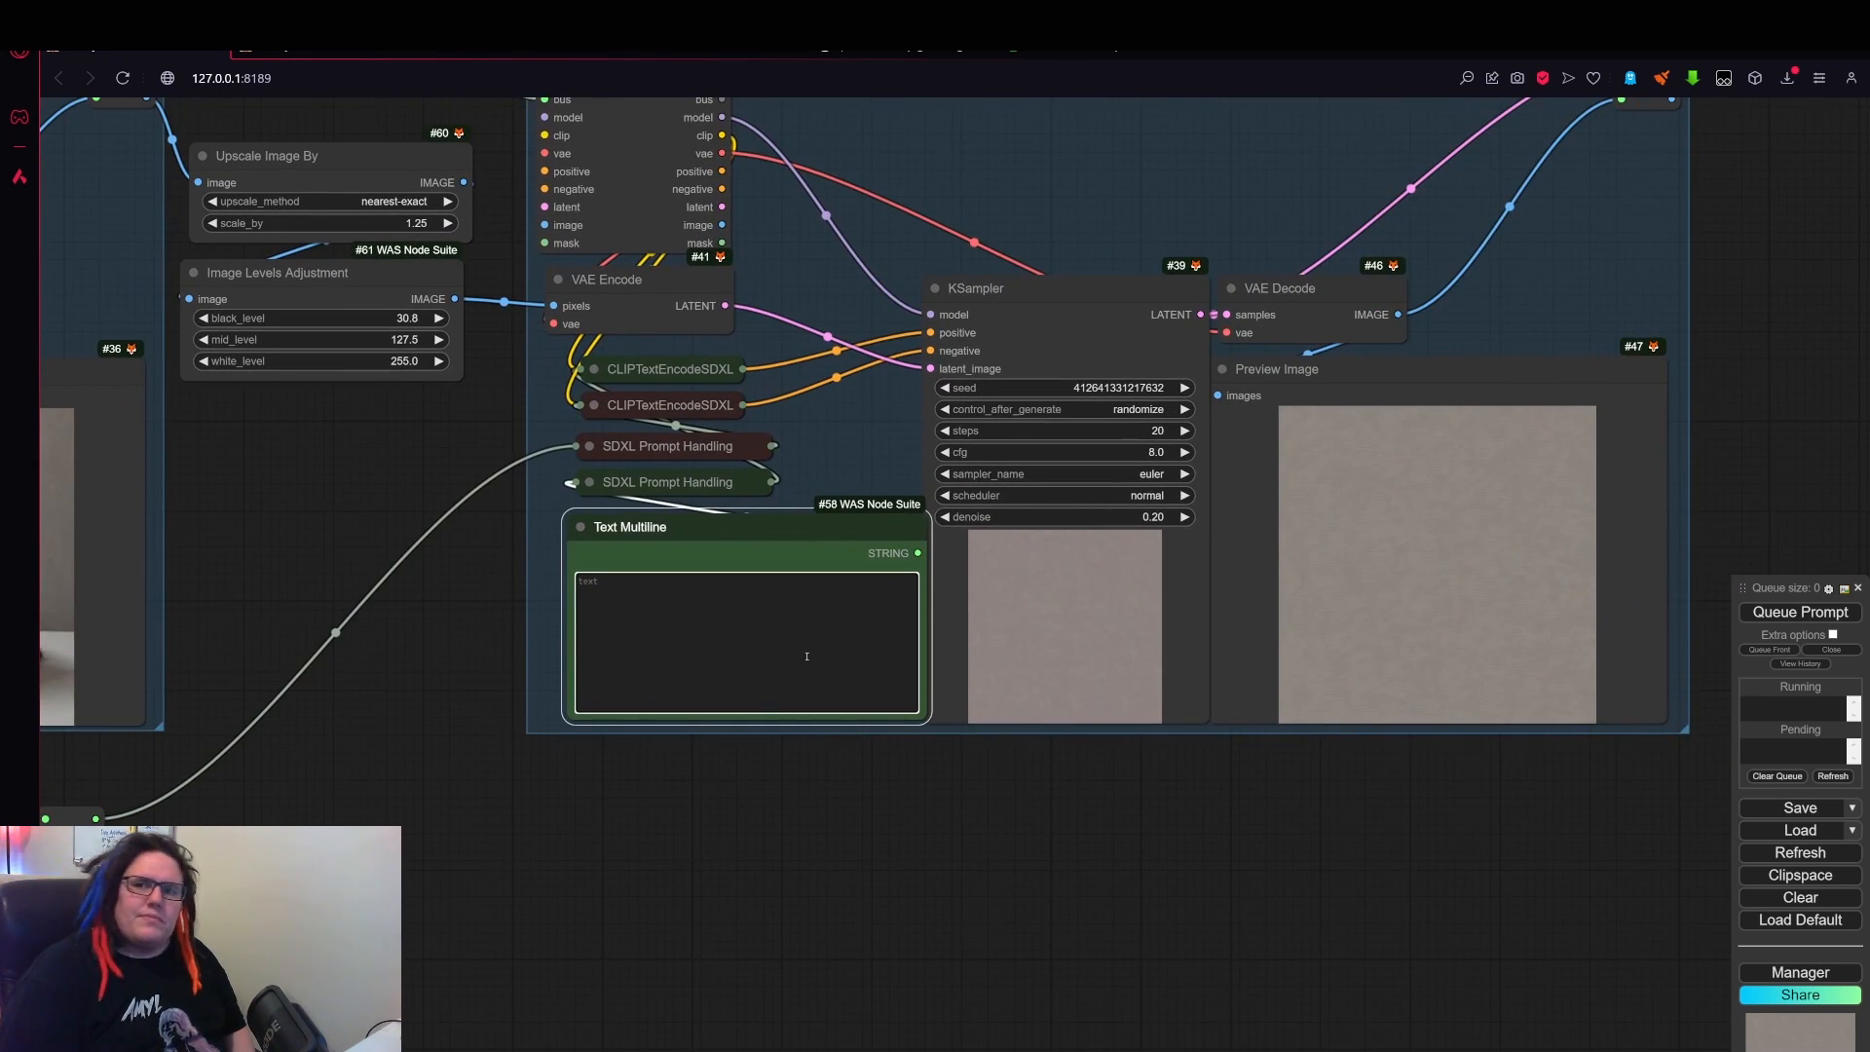
{"action": "type", "text": "a bear on a red house"}
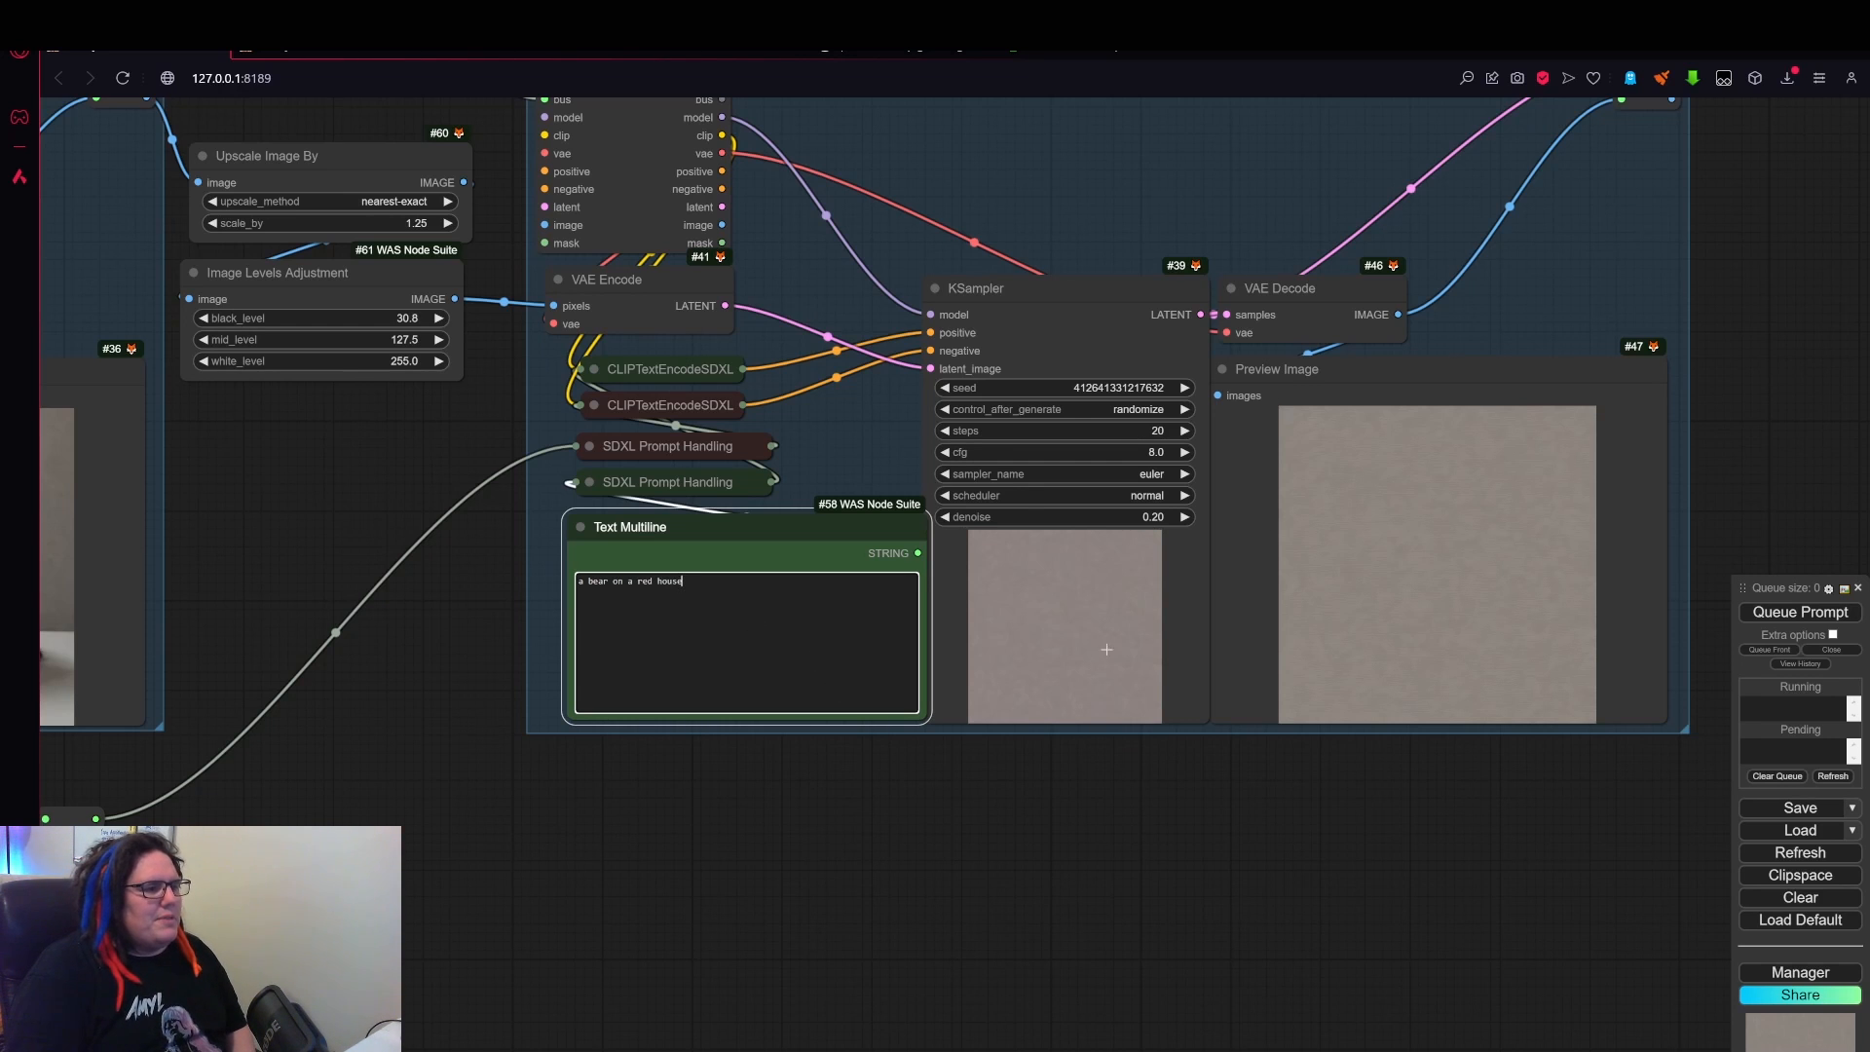
- Queue the workflow to generate images with the new second- and third-group prompts
{"action": "left_click_drag", "start_coordinate": [918, 840], "coordinate": [1489, 739]}
{"action": "left_click_drag", "start_coordinate": [672, 863], "coordinate": [1503, 822]}
{"action": "left_click_drag", "start_coordinate": [1055, 834], "coordinate": [1174, 872]}
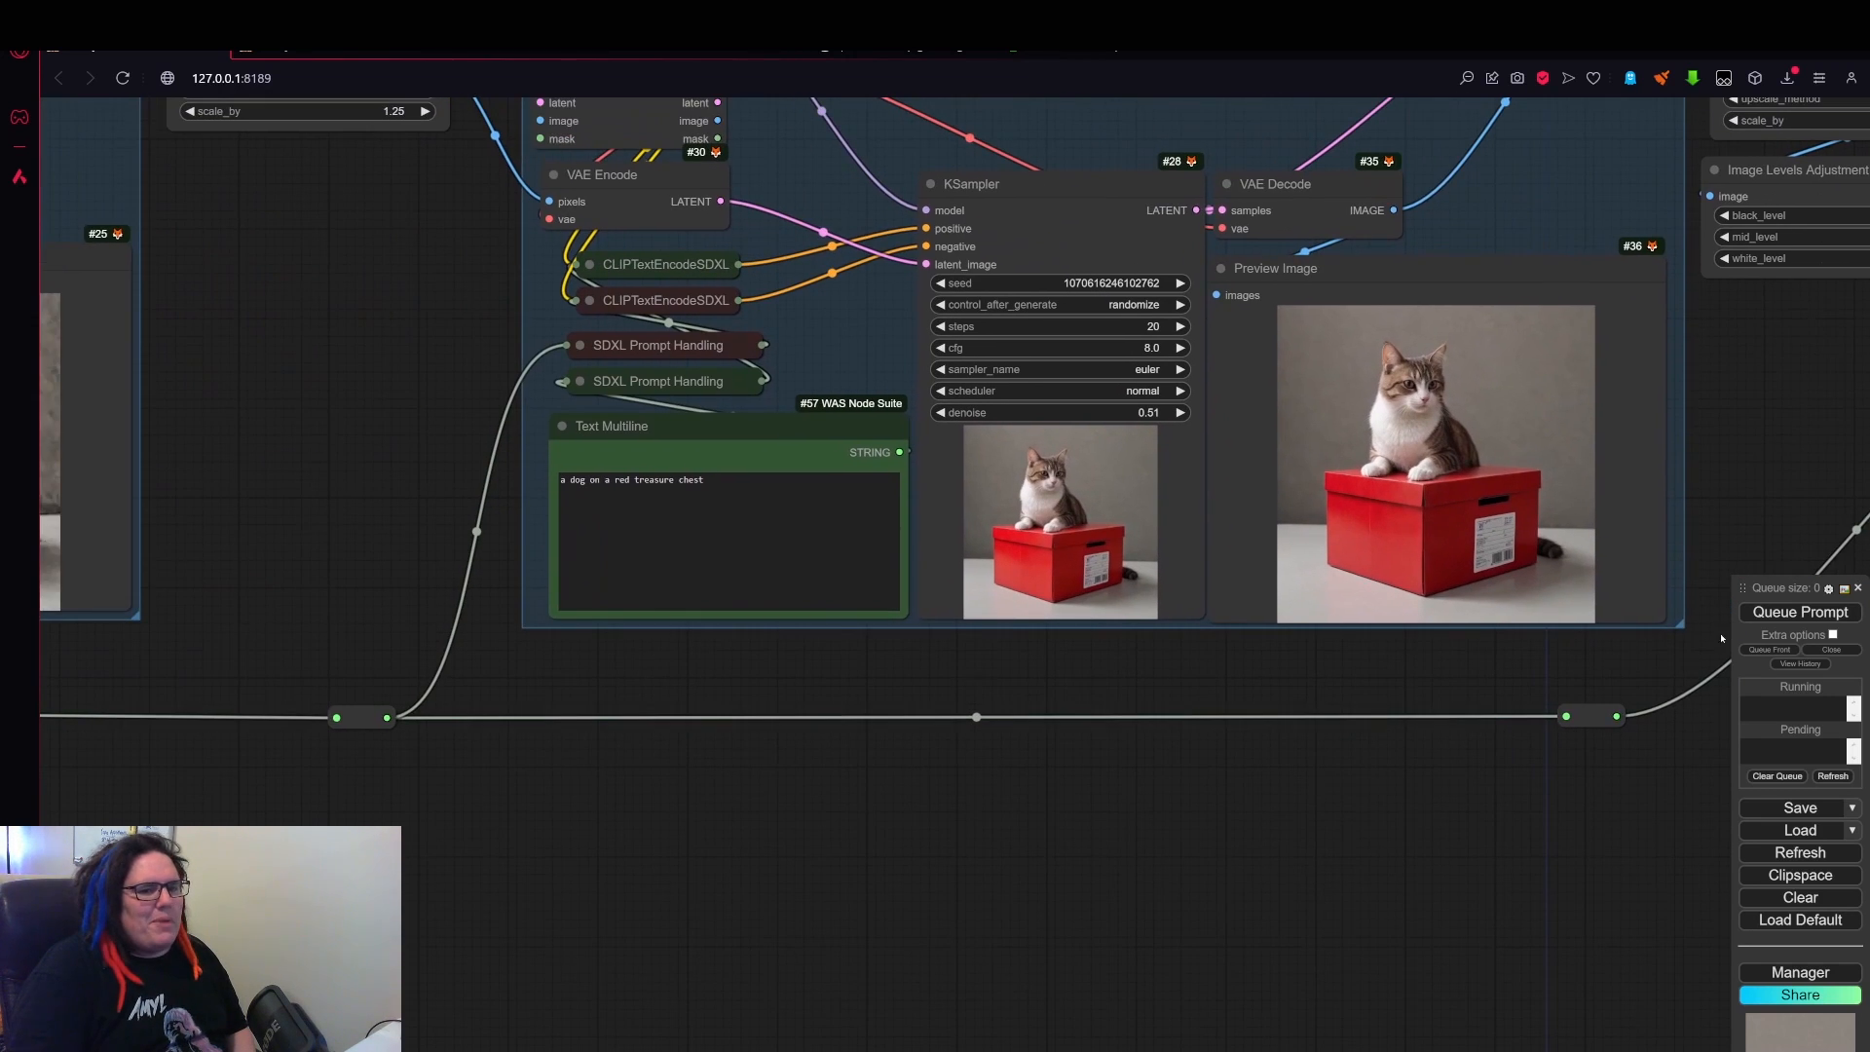
{"action": "left_click", "coordinate": [1782, 621]}
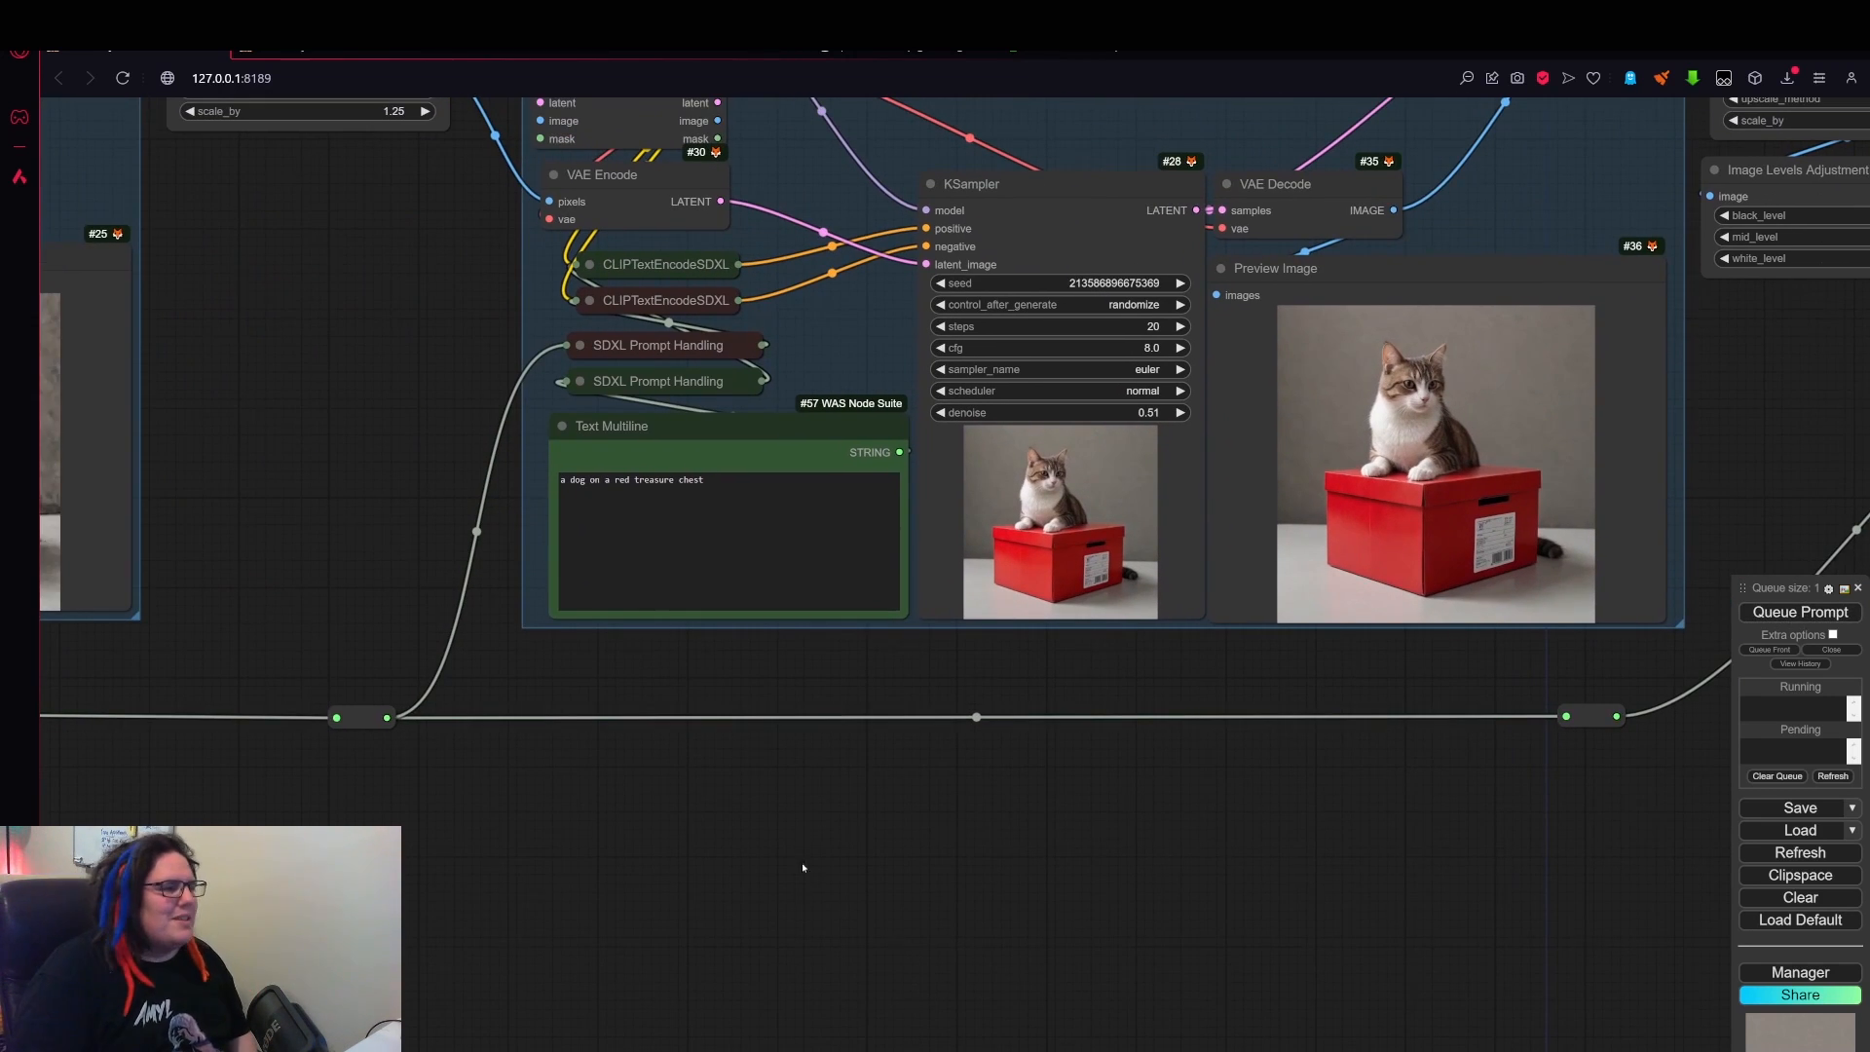
- Follow the new run in the first group, comparing the KSampler's sampling preview with the previous image in Preview Image
{"action": "scroll", "coordinate": [760, 867], "scroll_direction": "down", "scroll_amount": 7}
{"action": "scroll", "coordinate": [584, 819], "scroll_direction": "up", "scroll_amount": 3}
{"action": "left_click_drag", "start_coordinate": [405, 787], "coordinate": [949, 784]}
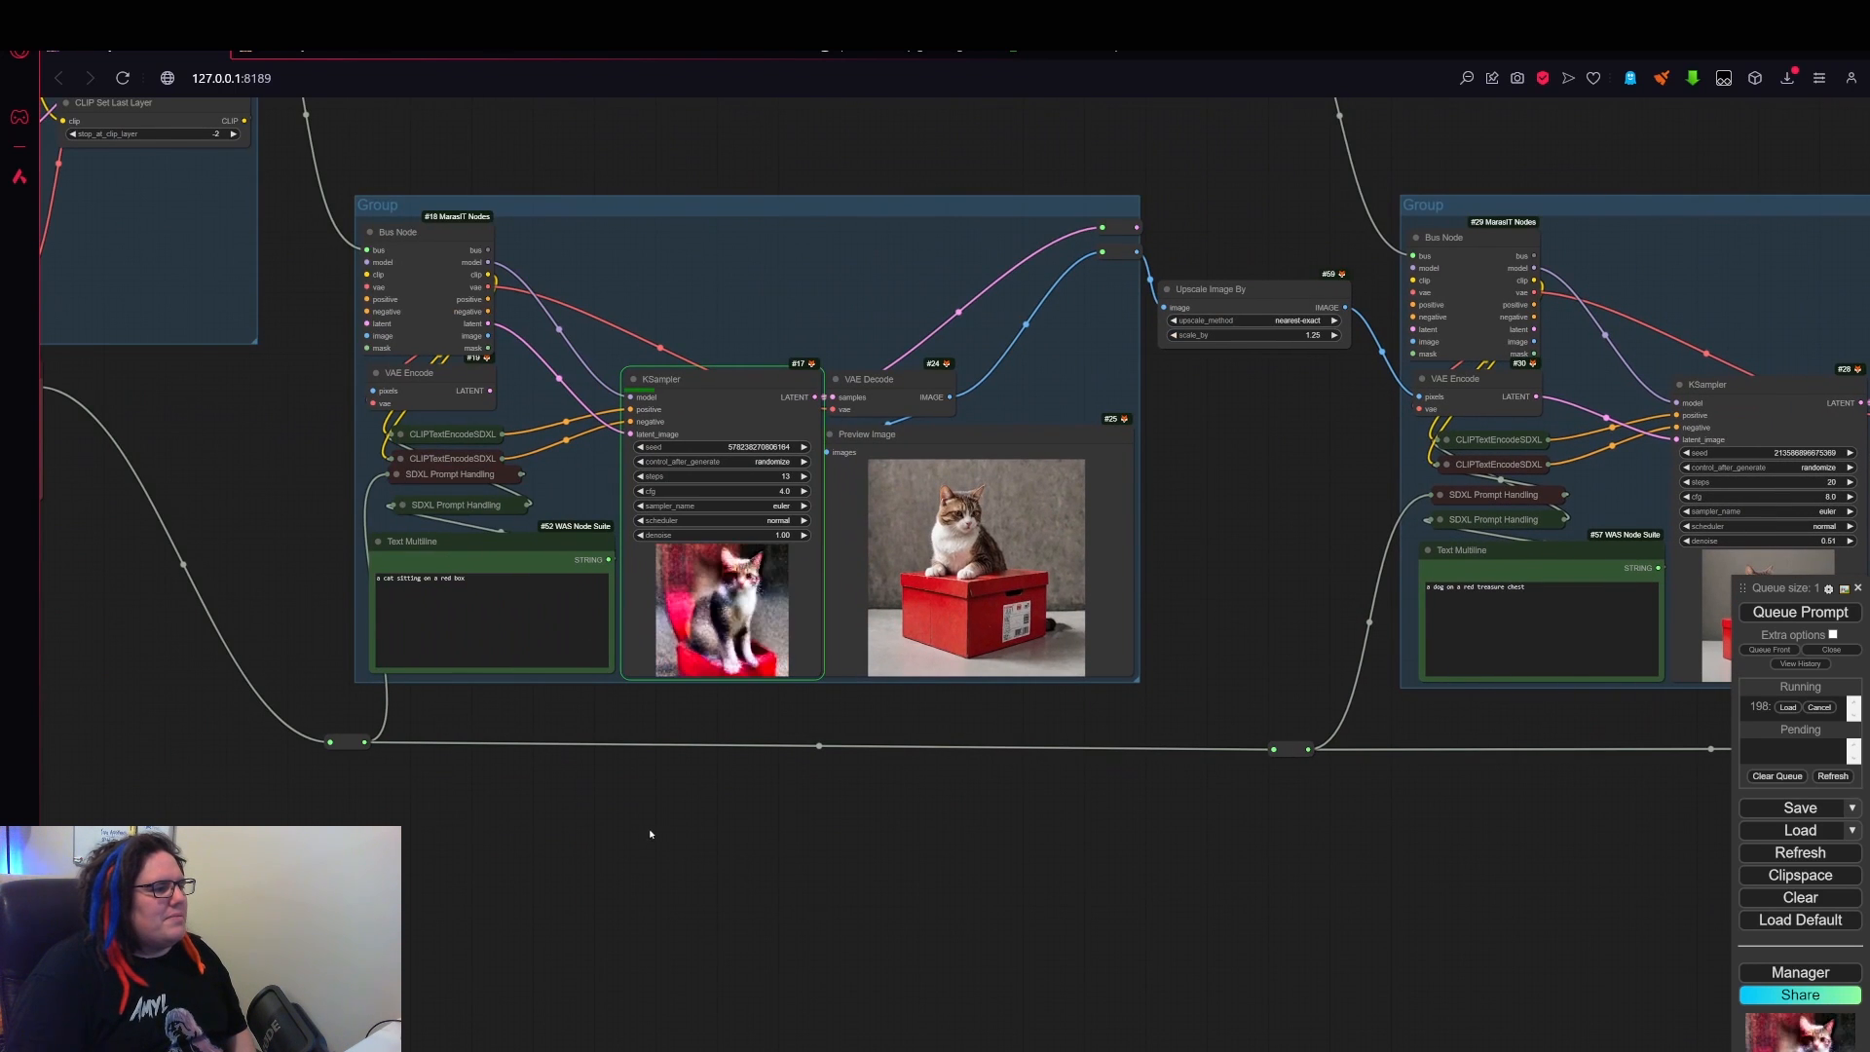
{"action": "scroll", "coordinate": [748, 650], "scroll_direction": "up", "scroll_amount": 5}
{"action": "scroll", "coordinate": [755, 638], "scroll_direction": "up", "scroll_amount": 3}
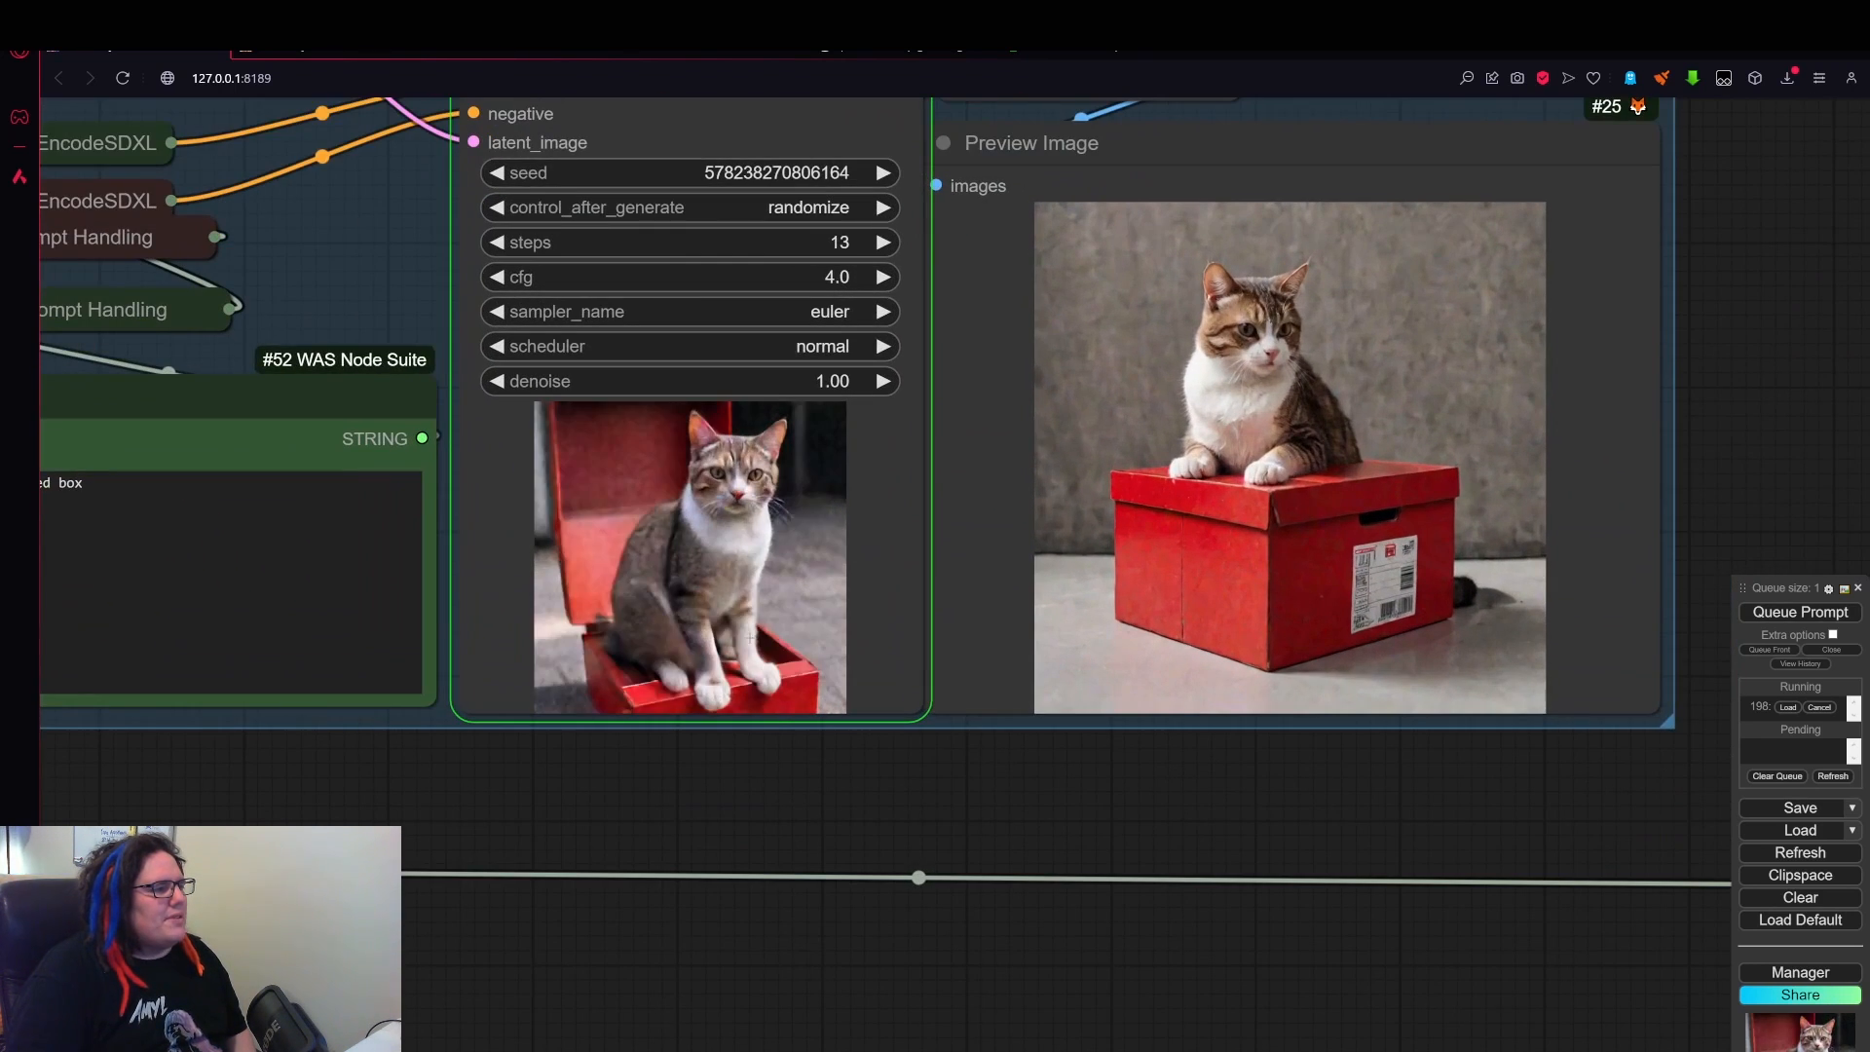
{"action": "left_click_drag", "start_coordinate": [1281, 758], "coordinate": [920, 786]}
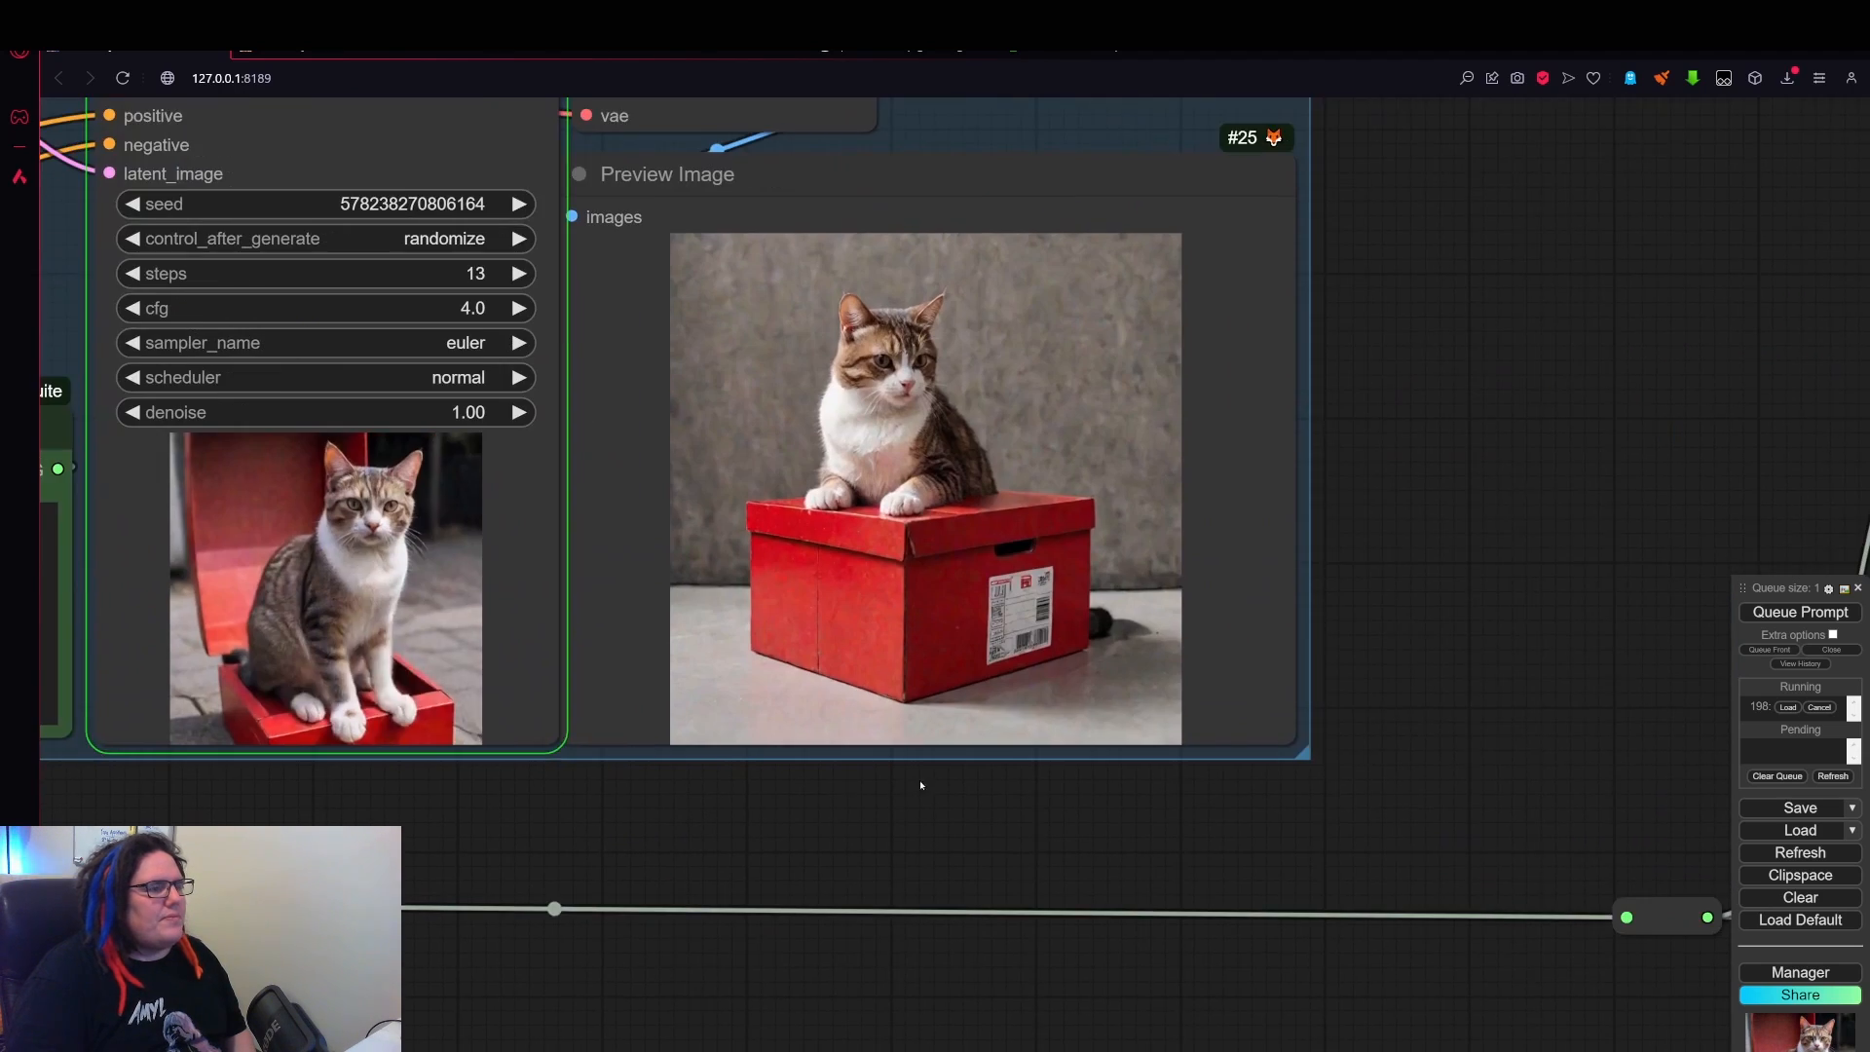
{"action": "scroll", "coordinate": [1060, 477], "scroll_direction": "up", "scroll_amount": 8}
{"action": "scroll", "coordinate": [969, 623], "scroll_direction": "down", "scroll_amount": 7}
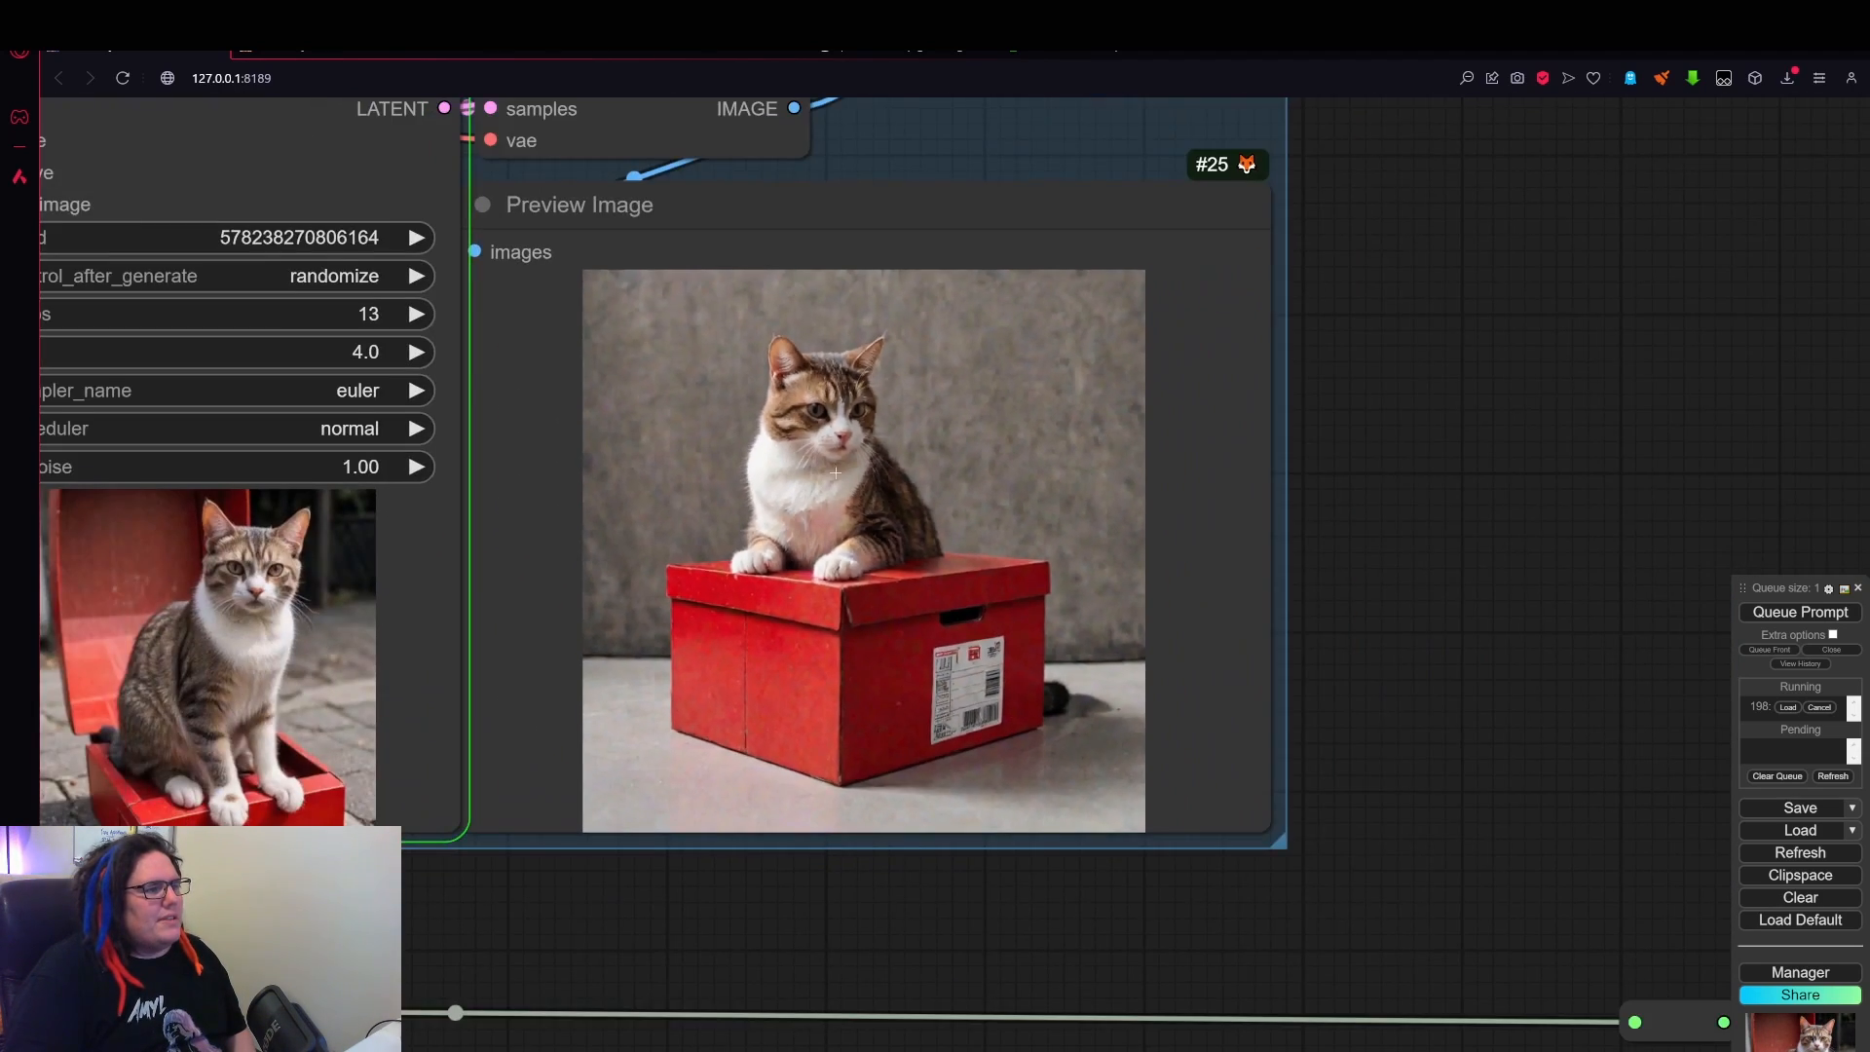
{"action": "scroll", "coordinate": [836, 472], "scroll_direction": "down", "scroll_amount": 12}
{"action": "left_click_drag", "start_coordinate": [1270, 626], "coordinate": [847, 558]}
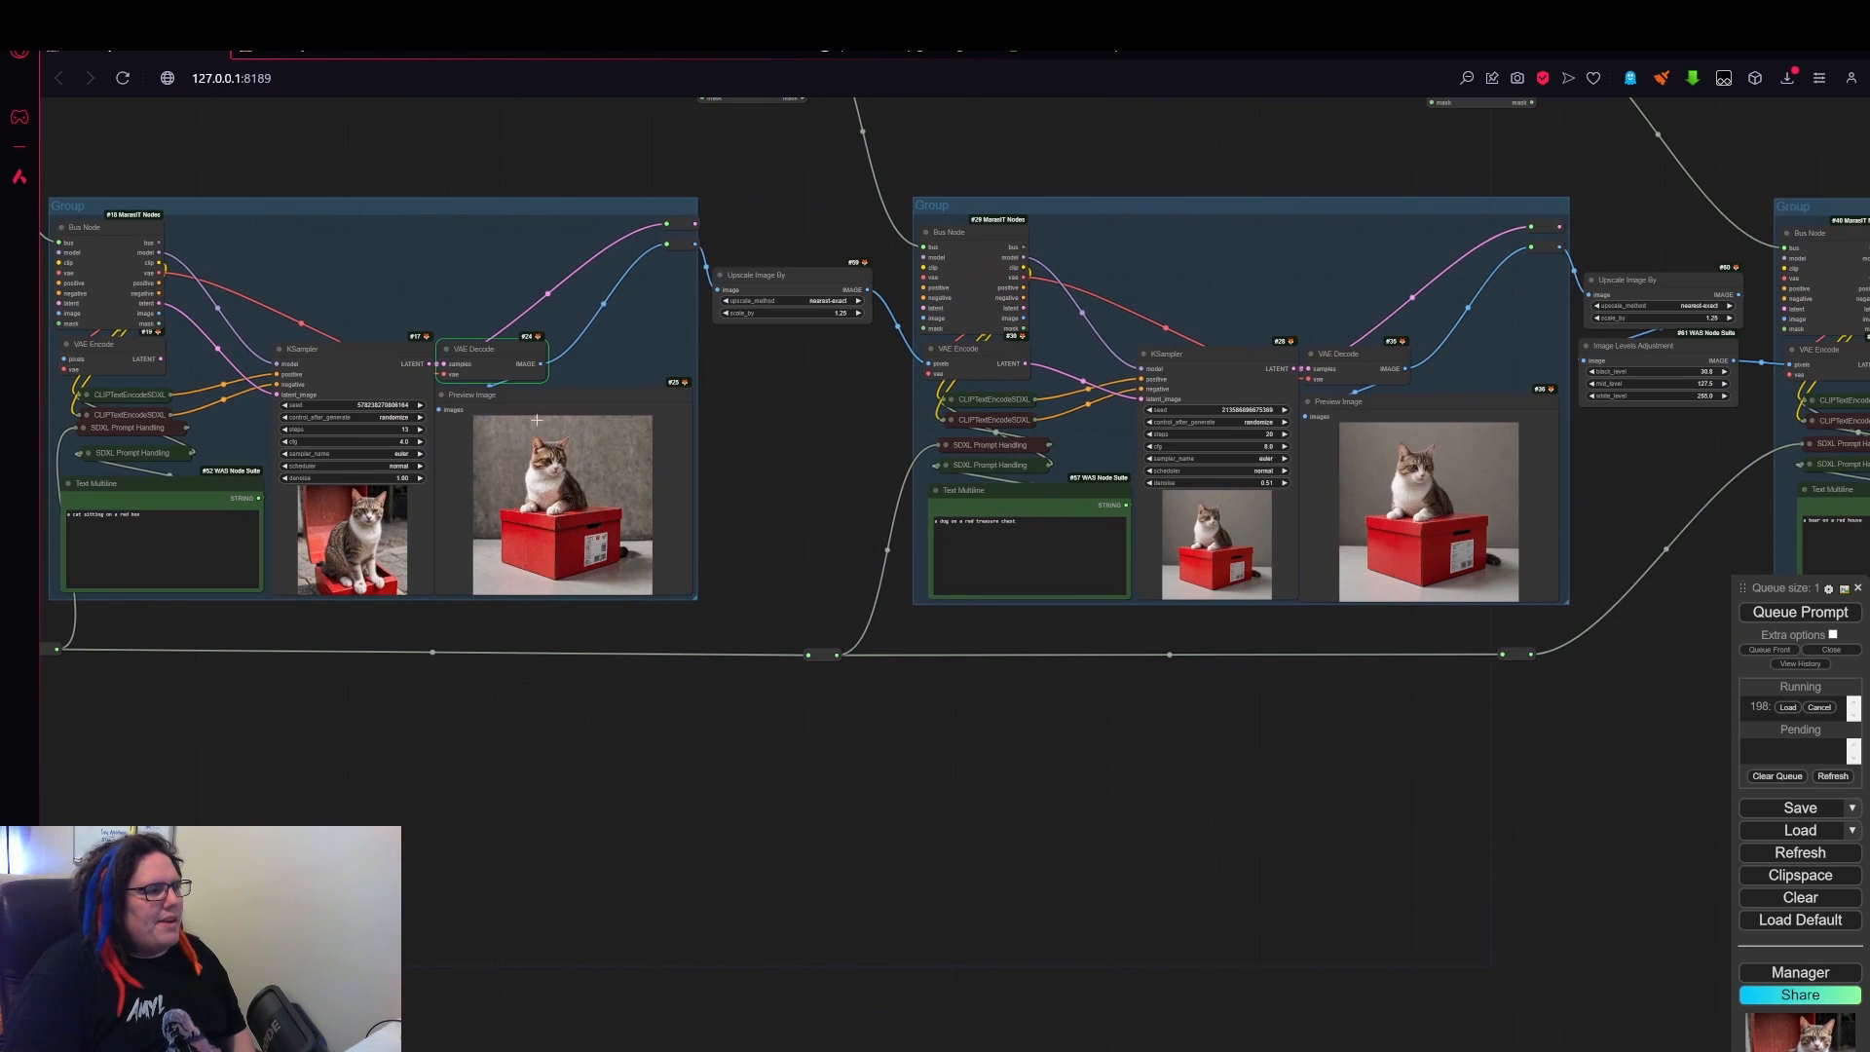
- Check the loader group's settings, including the CR Aspect Ratio dimensions and the Load VAE model
{"action": "left_click_drag", "start_coordinate": [666, 771], "coordinate": [1578, 848]}
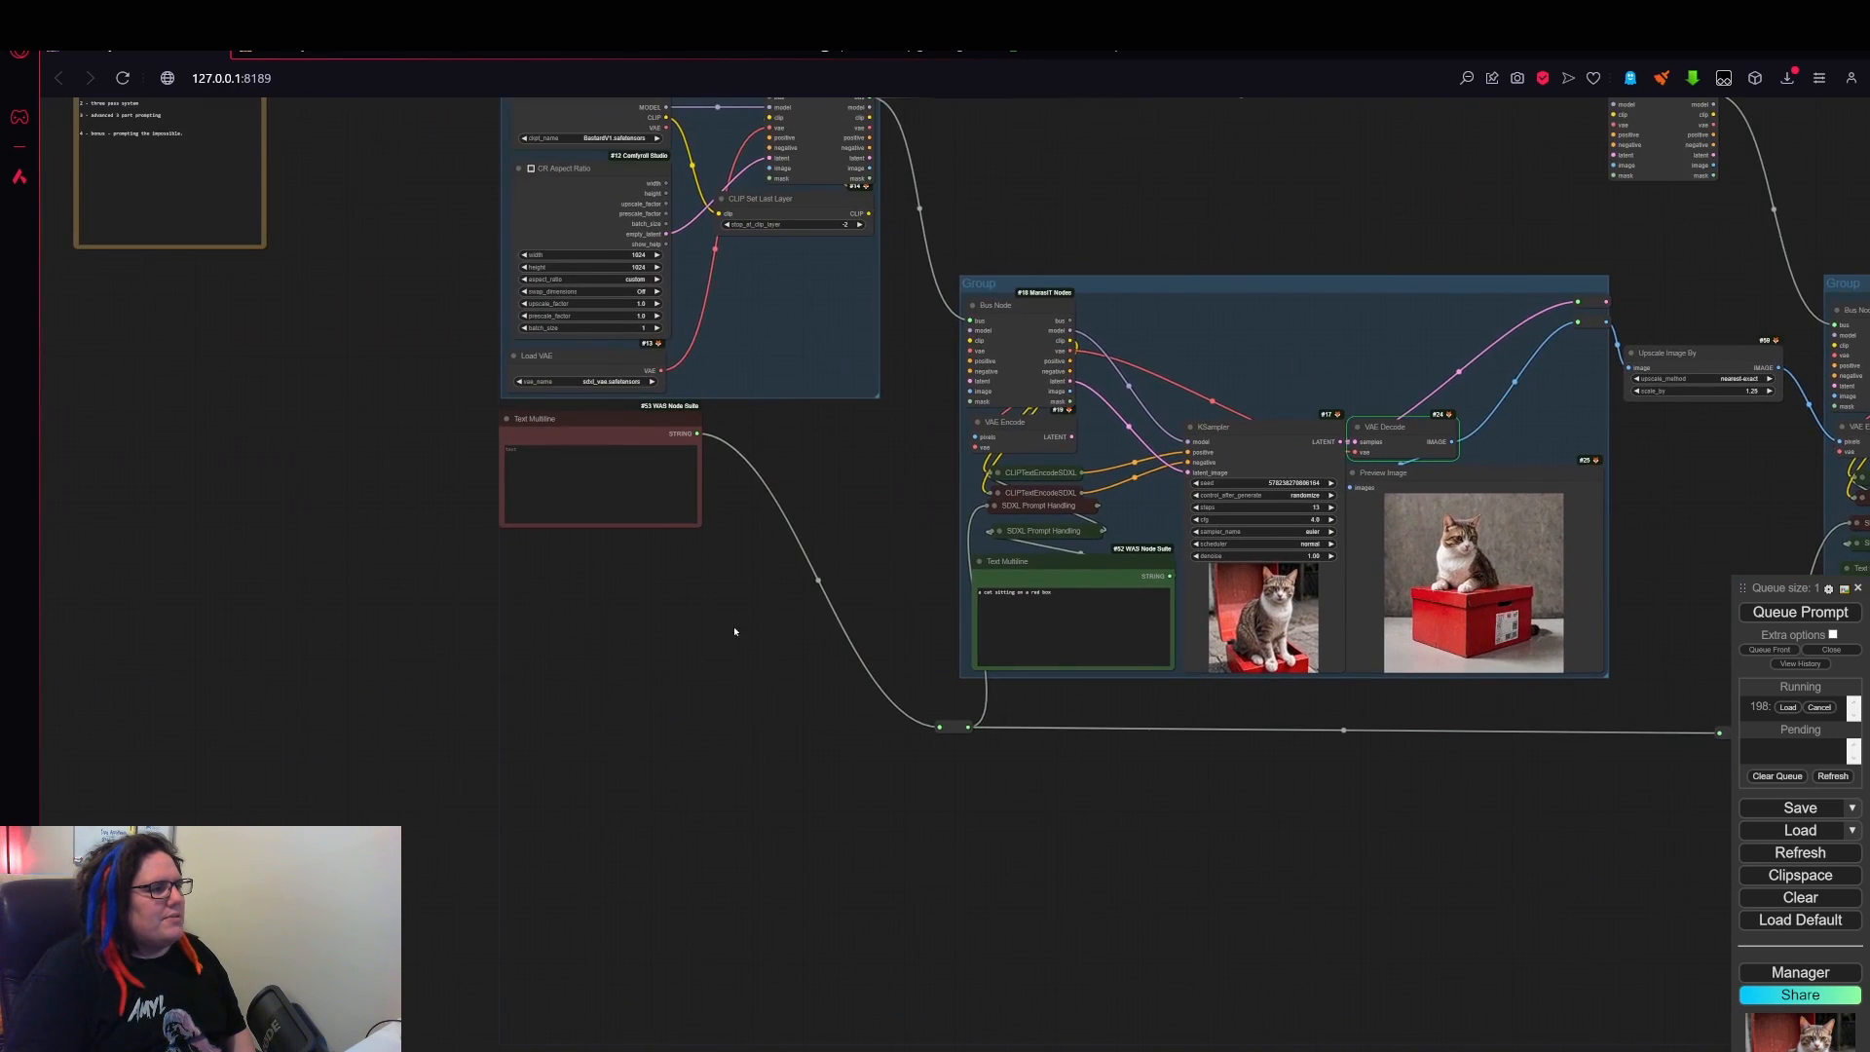
{"action": "left_click_drag", "start_coordinate": [765, 467], "coordinate": [798, 634]}
{"action": "scroll", "coordinate": [908, 604], "scroll_direction": "up", "scroll_amount": 3}
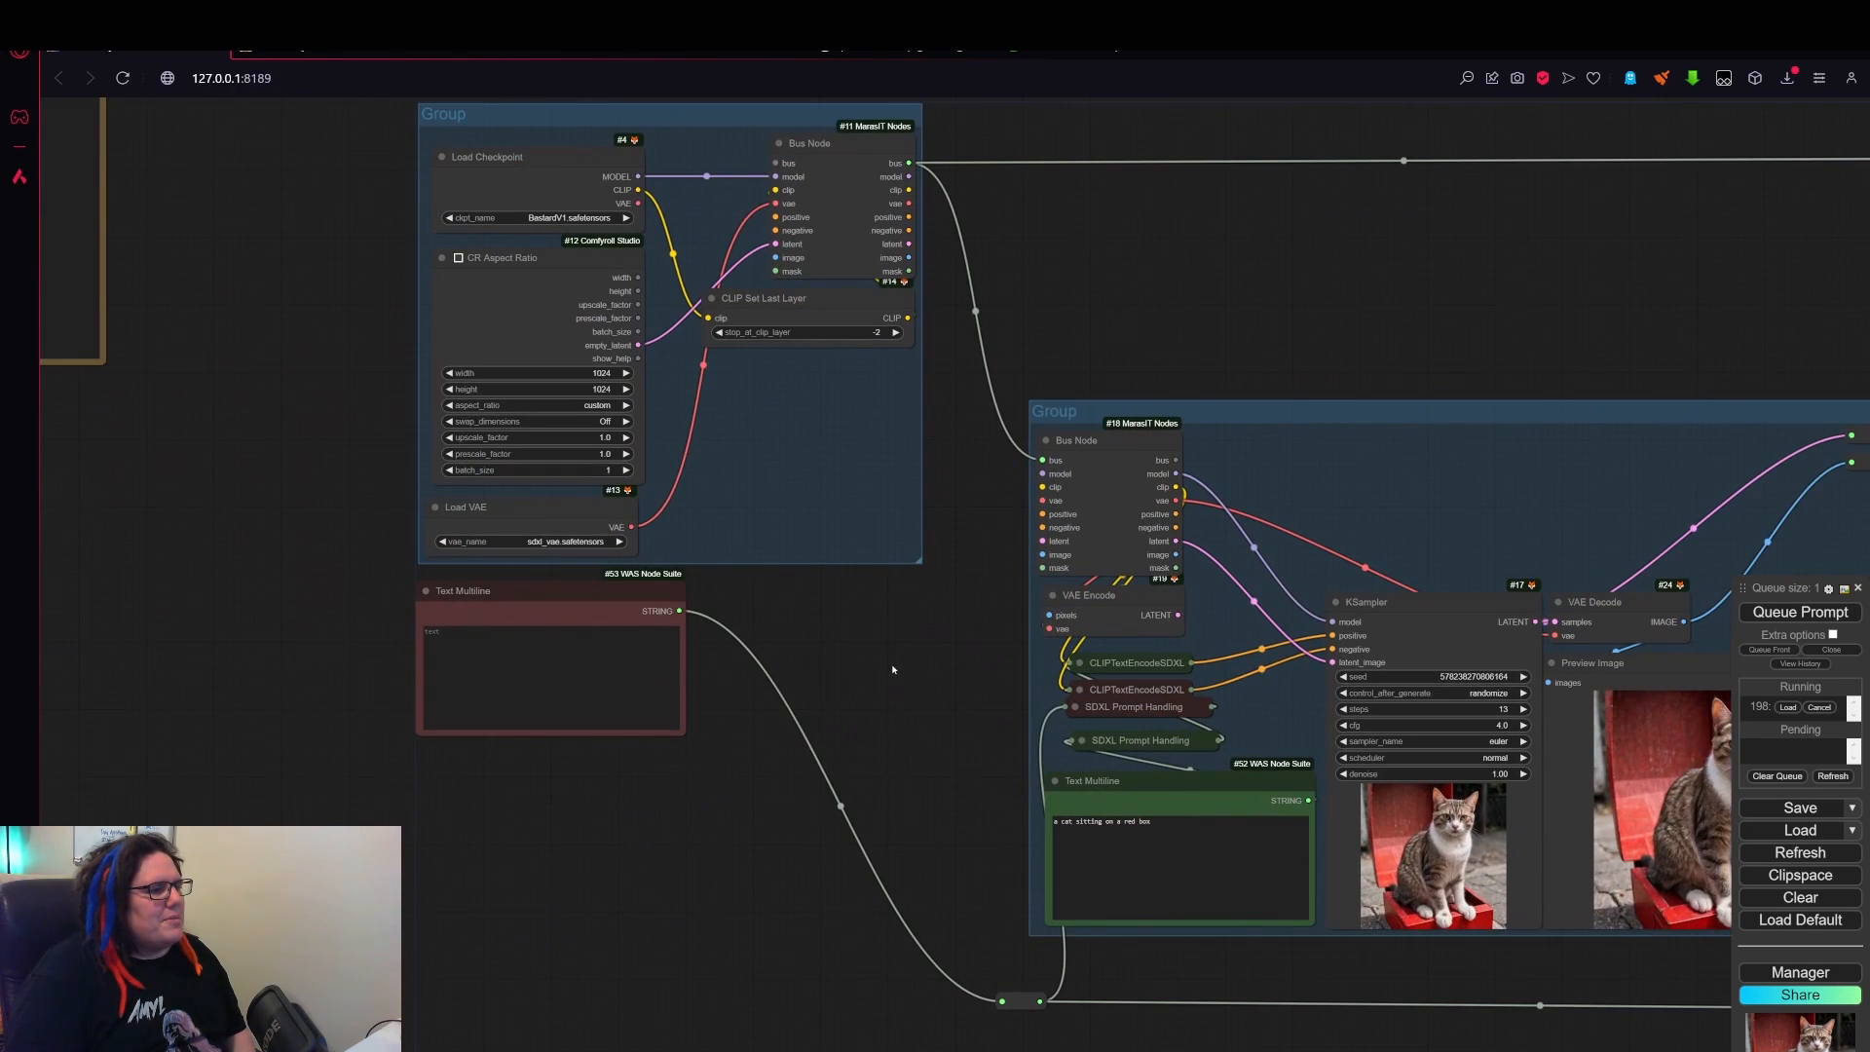
{"action": "scroll", "coordinate": [538, 367], "scroll_direction": "up", "scroll_amount": 7}
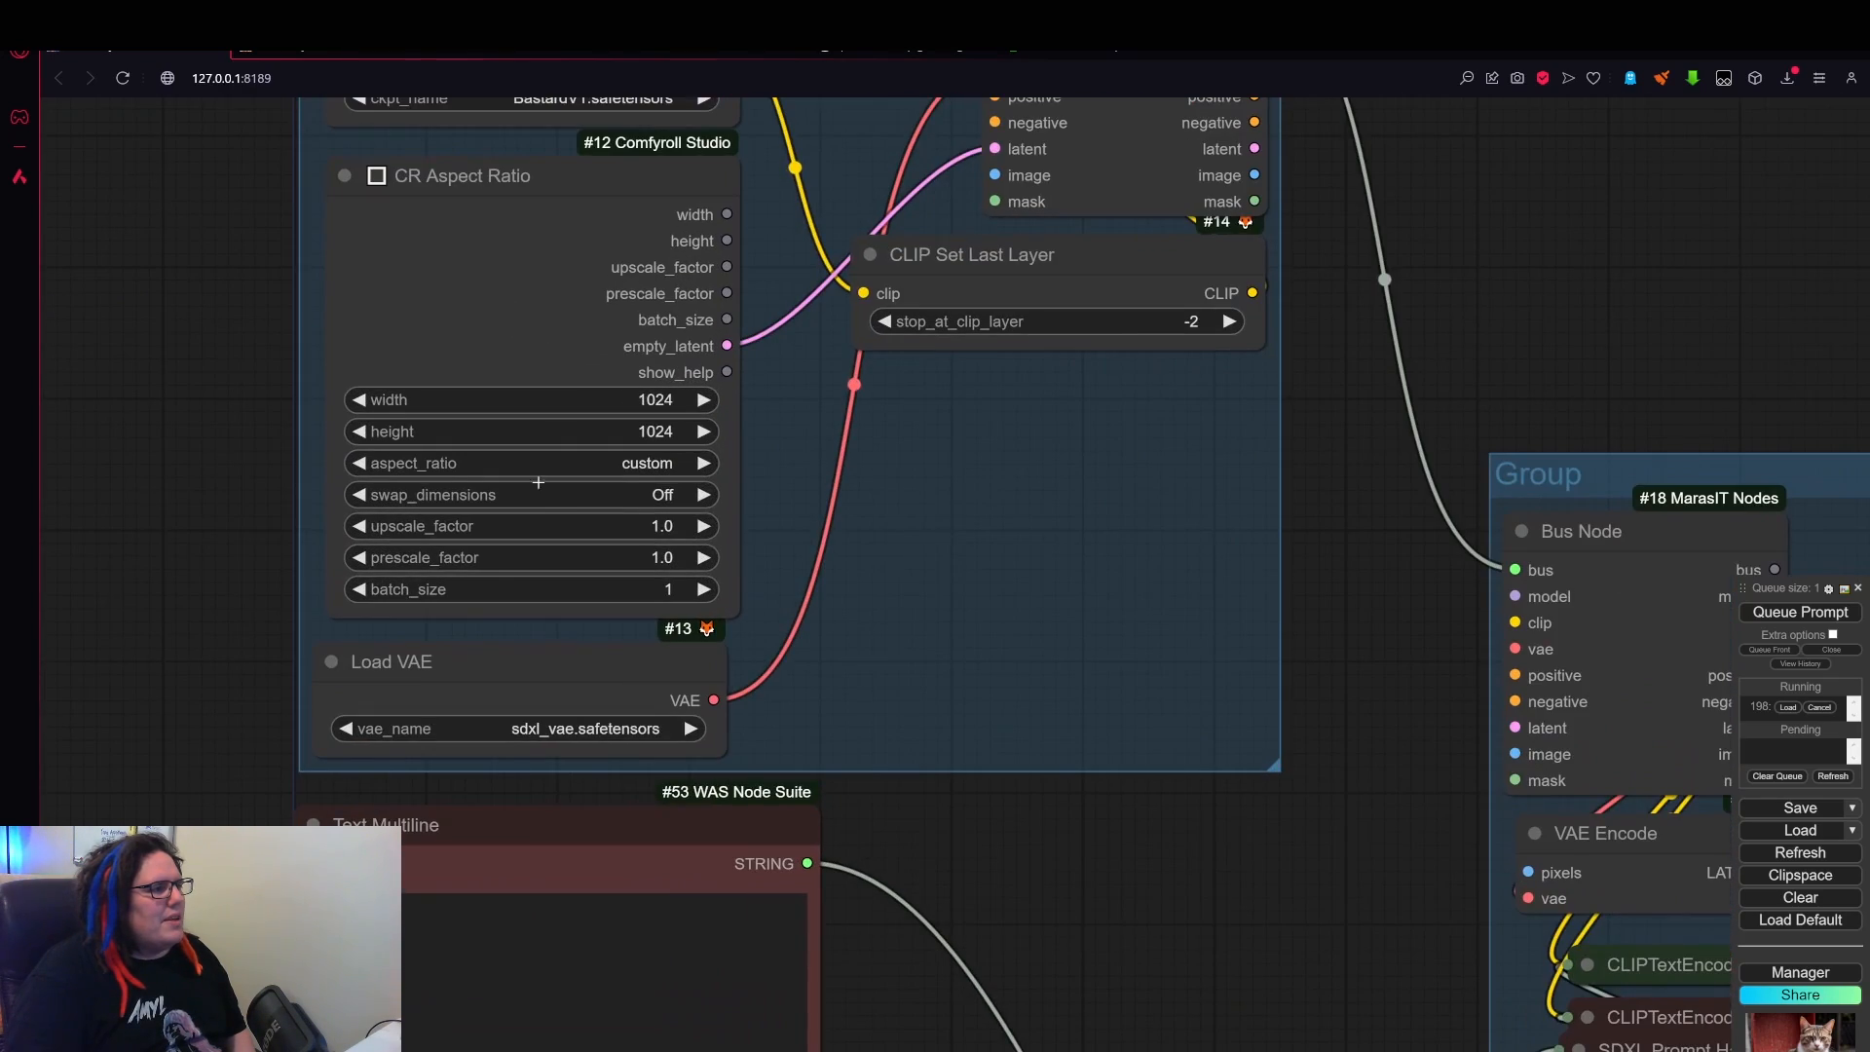
{"action": "scroll", "coordinate": [1149, 857], "scroll_direction": "down", "scroll_amount": 6}
- Check the first group's new Preview Image and follow the sampling preview on the second group's KSampler
{"action": "left_click_drag", "start_coordinate": [1132, 854], "coordinate": [455, 394]}
{"action": "left_click_drag", "start_coordinate": [1365, 802], "coordinate": [663, 736]}
{"action": "scroll", "coordinate": [1211, 780], "scroll_direction": "down", "scroll_amount": 3}
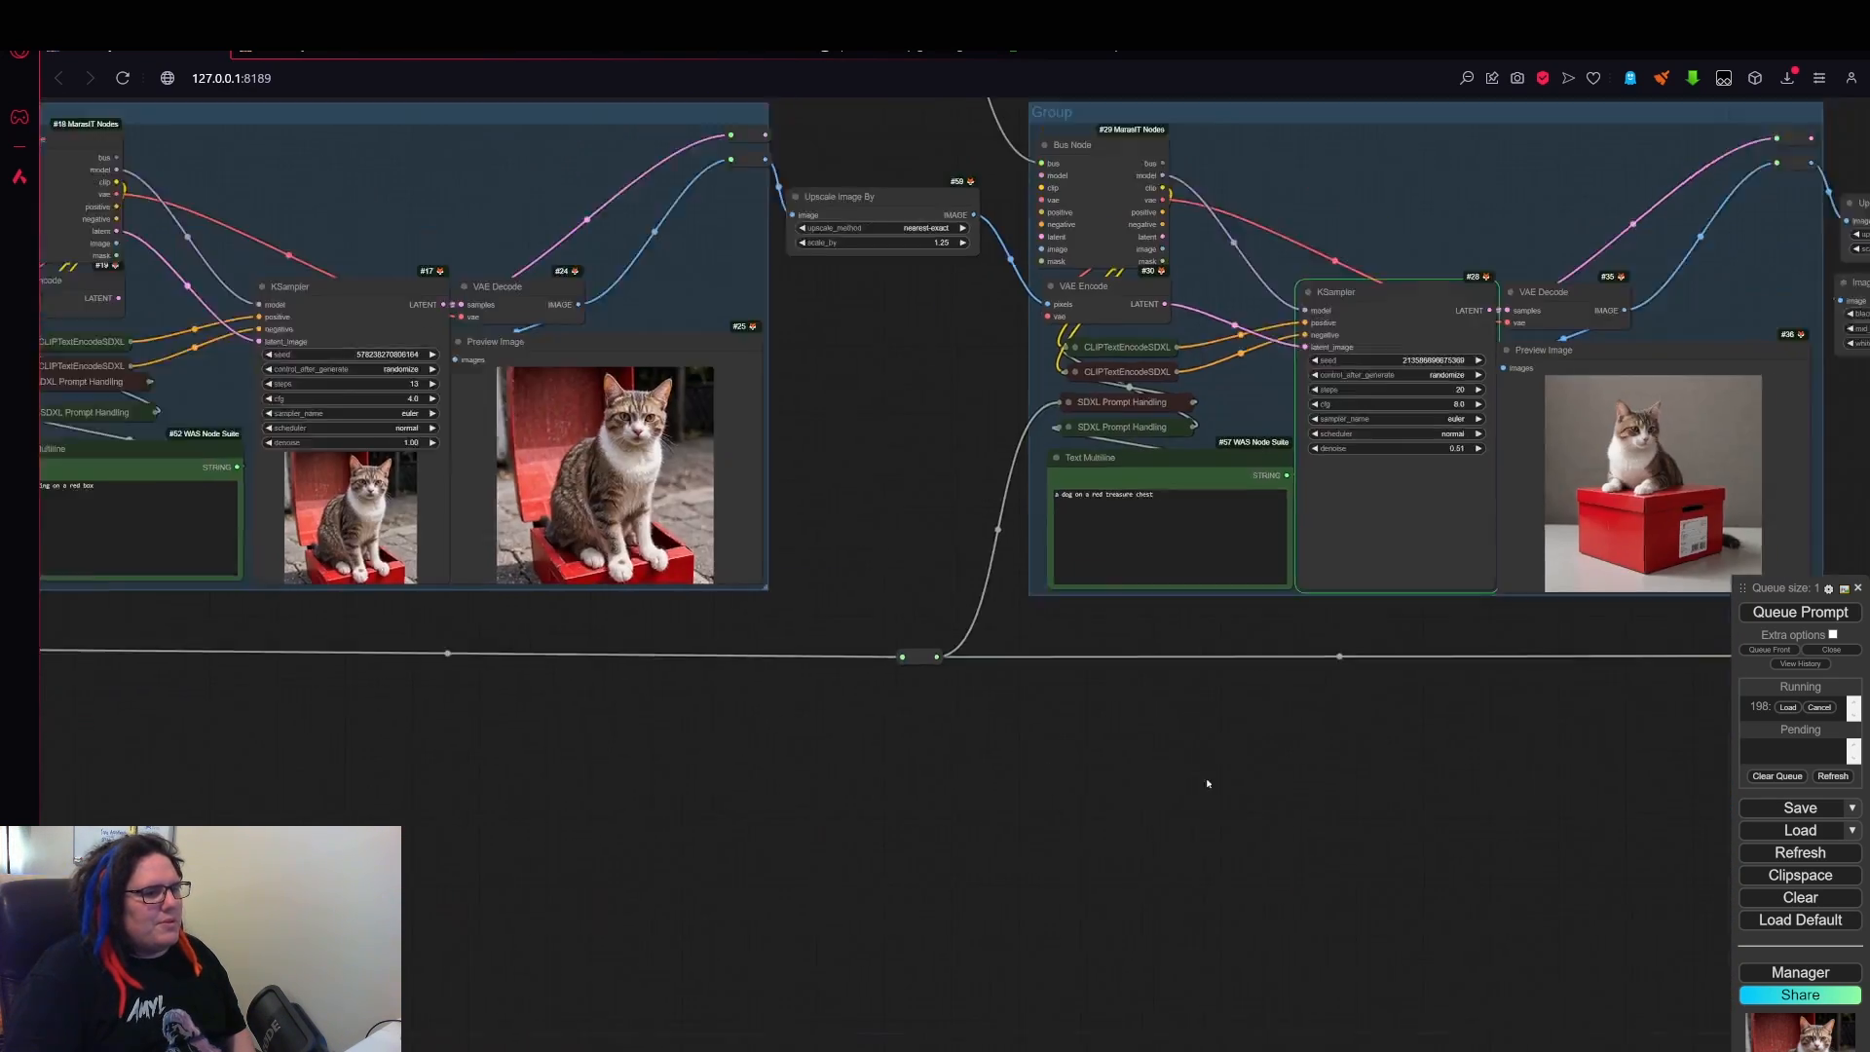
{"action": "left_click_drag", "start_coordinate": [1257, 774], "coordinate": [779, 804]}
{"action": "left_click_drag", "start_coordinate": [1023, 779], "coordinate": [765, 796]}
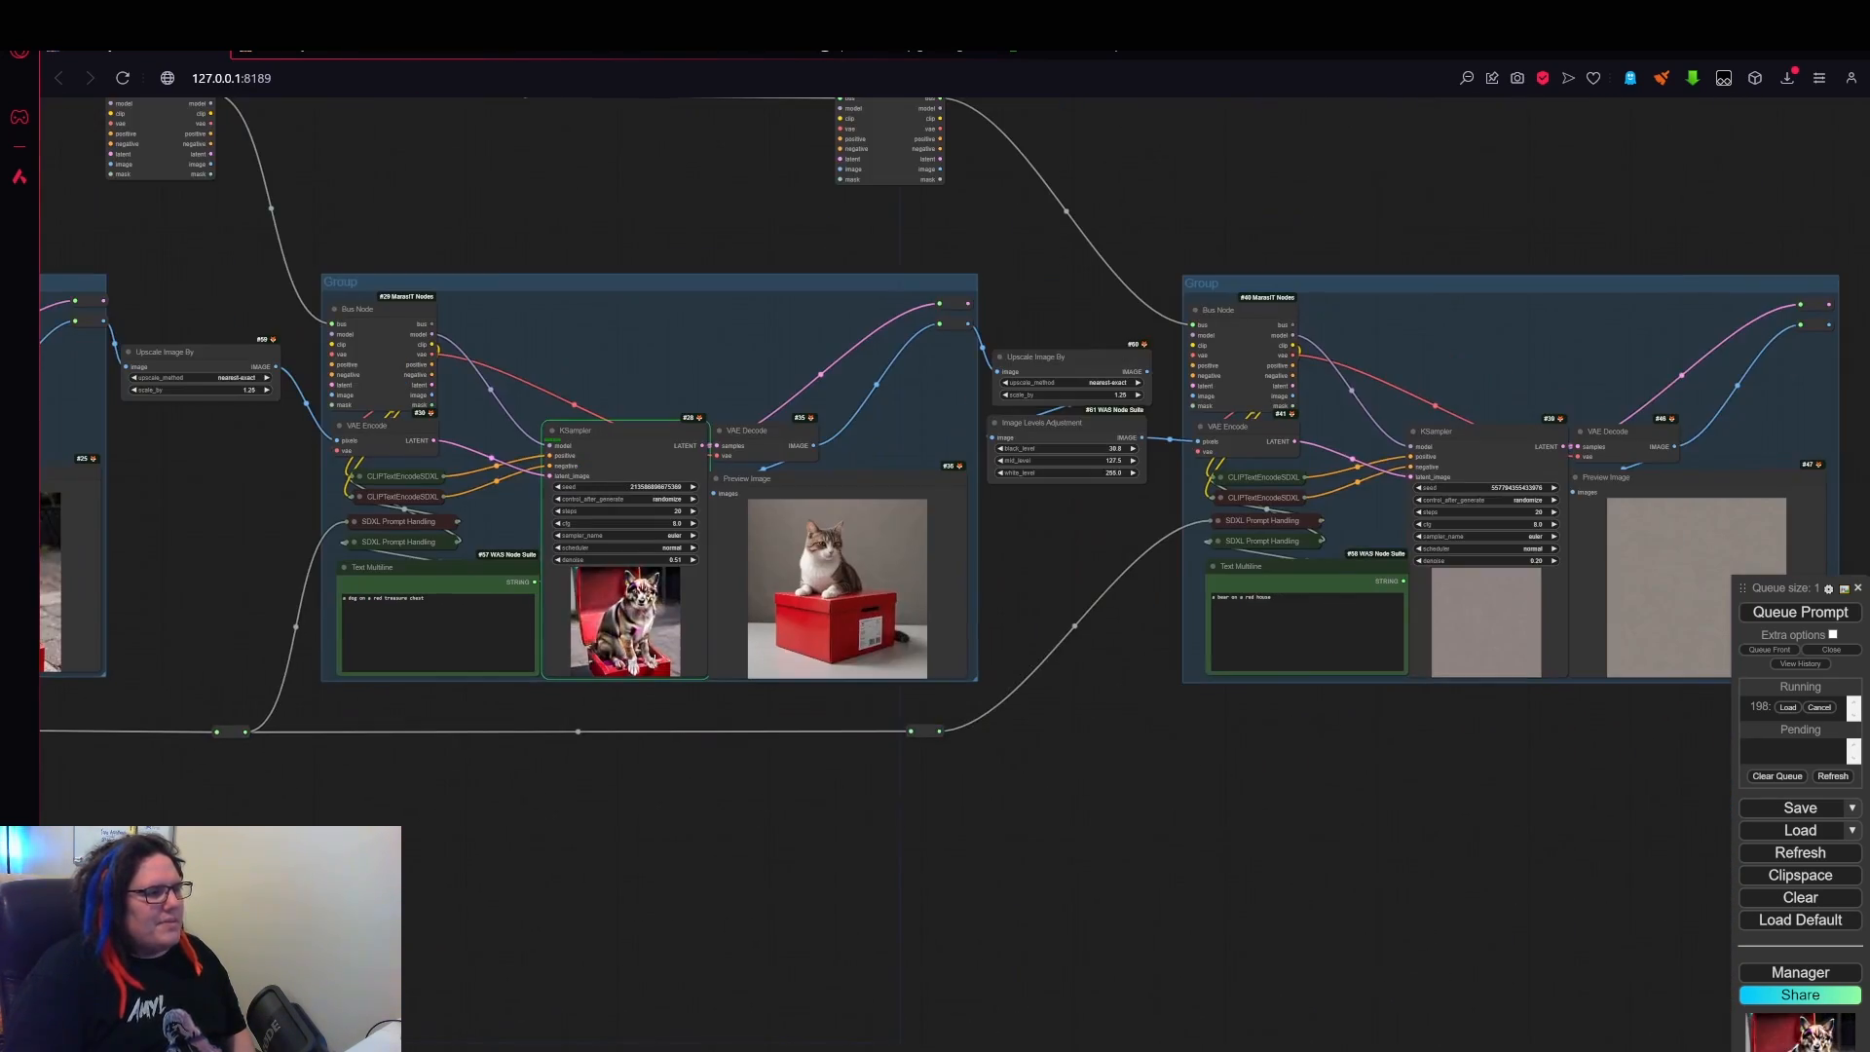
{"action": "scroll", "coordinate": [657, 660], "scroll_direction": "up", "scroll_amount": 4}
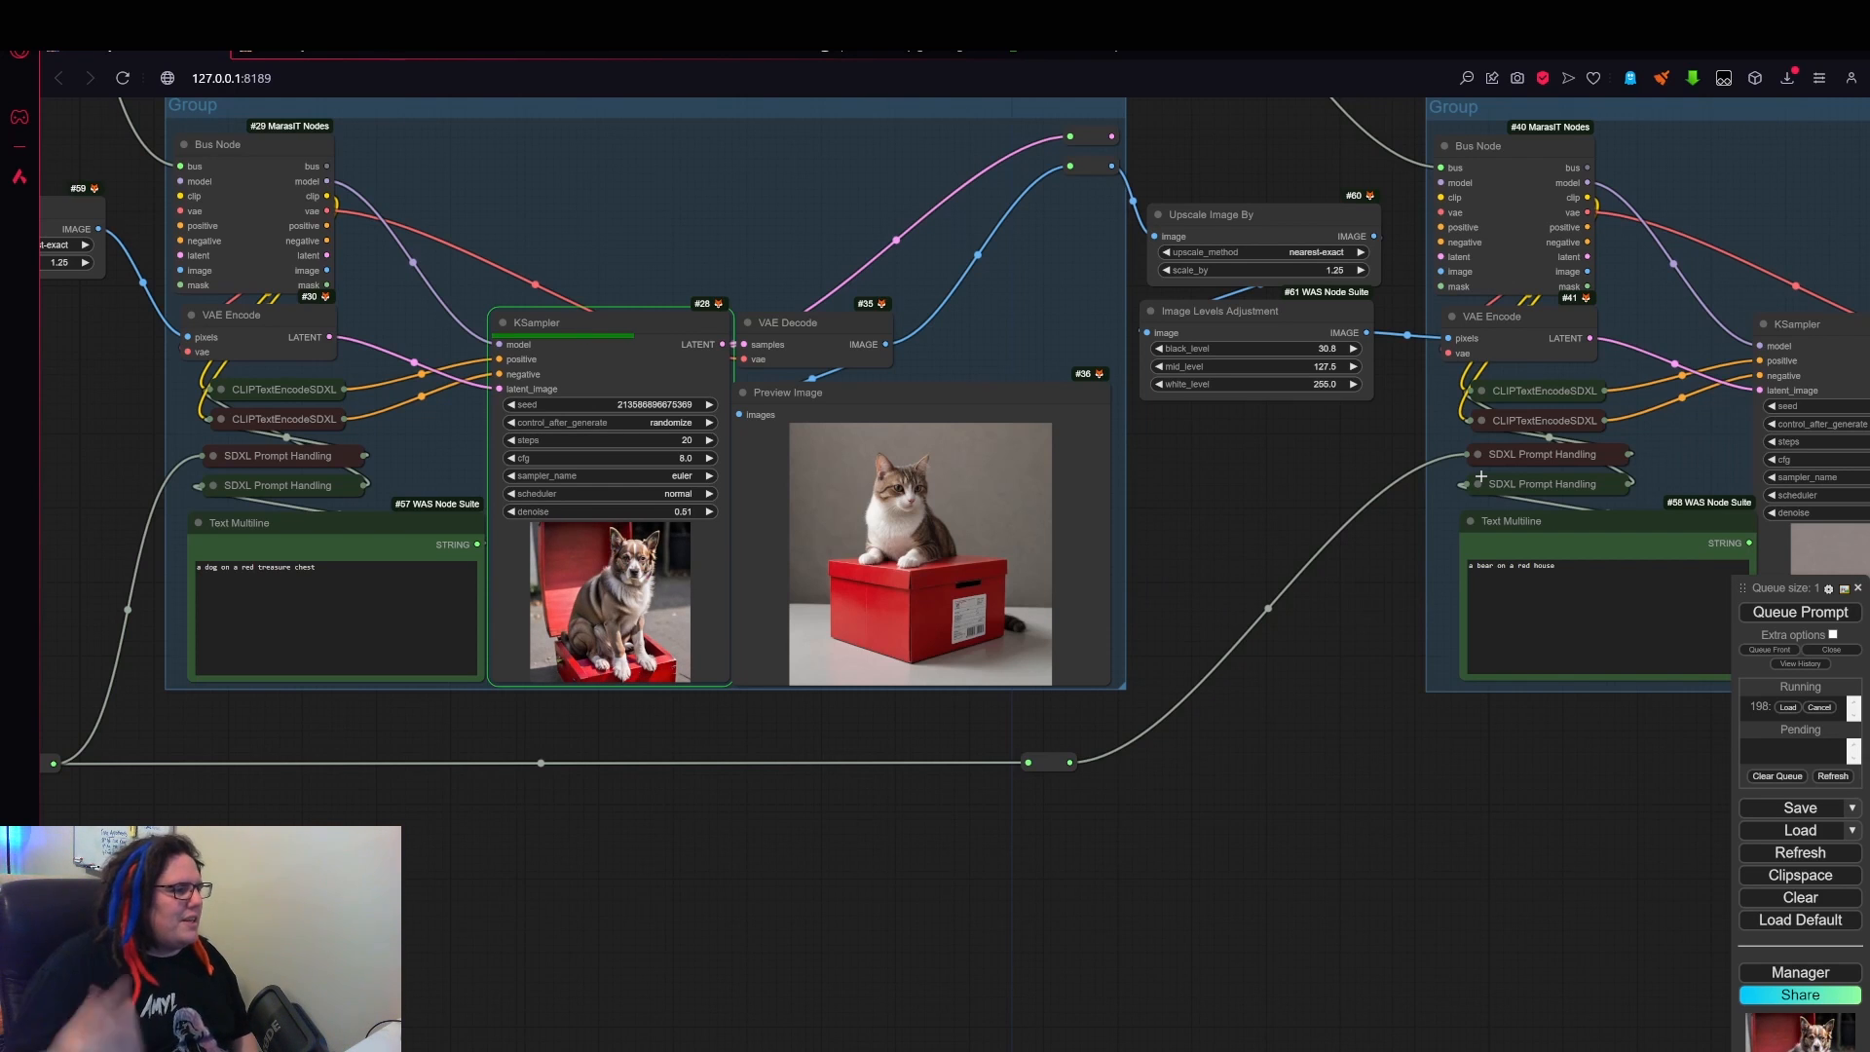
- Compare the second group's sampling preview with the first group's image, examining its subject and red chest up close
{"action": "scroll", "coordinate": [1306, 507], "scroll_direction": "down", "scroll_amount": 4}
{"action": "left_click_drag", "start_coordinate": [555, 881], "coordinate": [840, 868]}
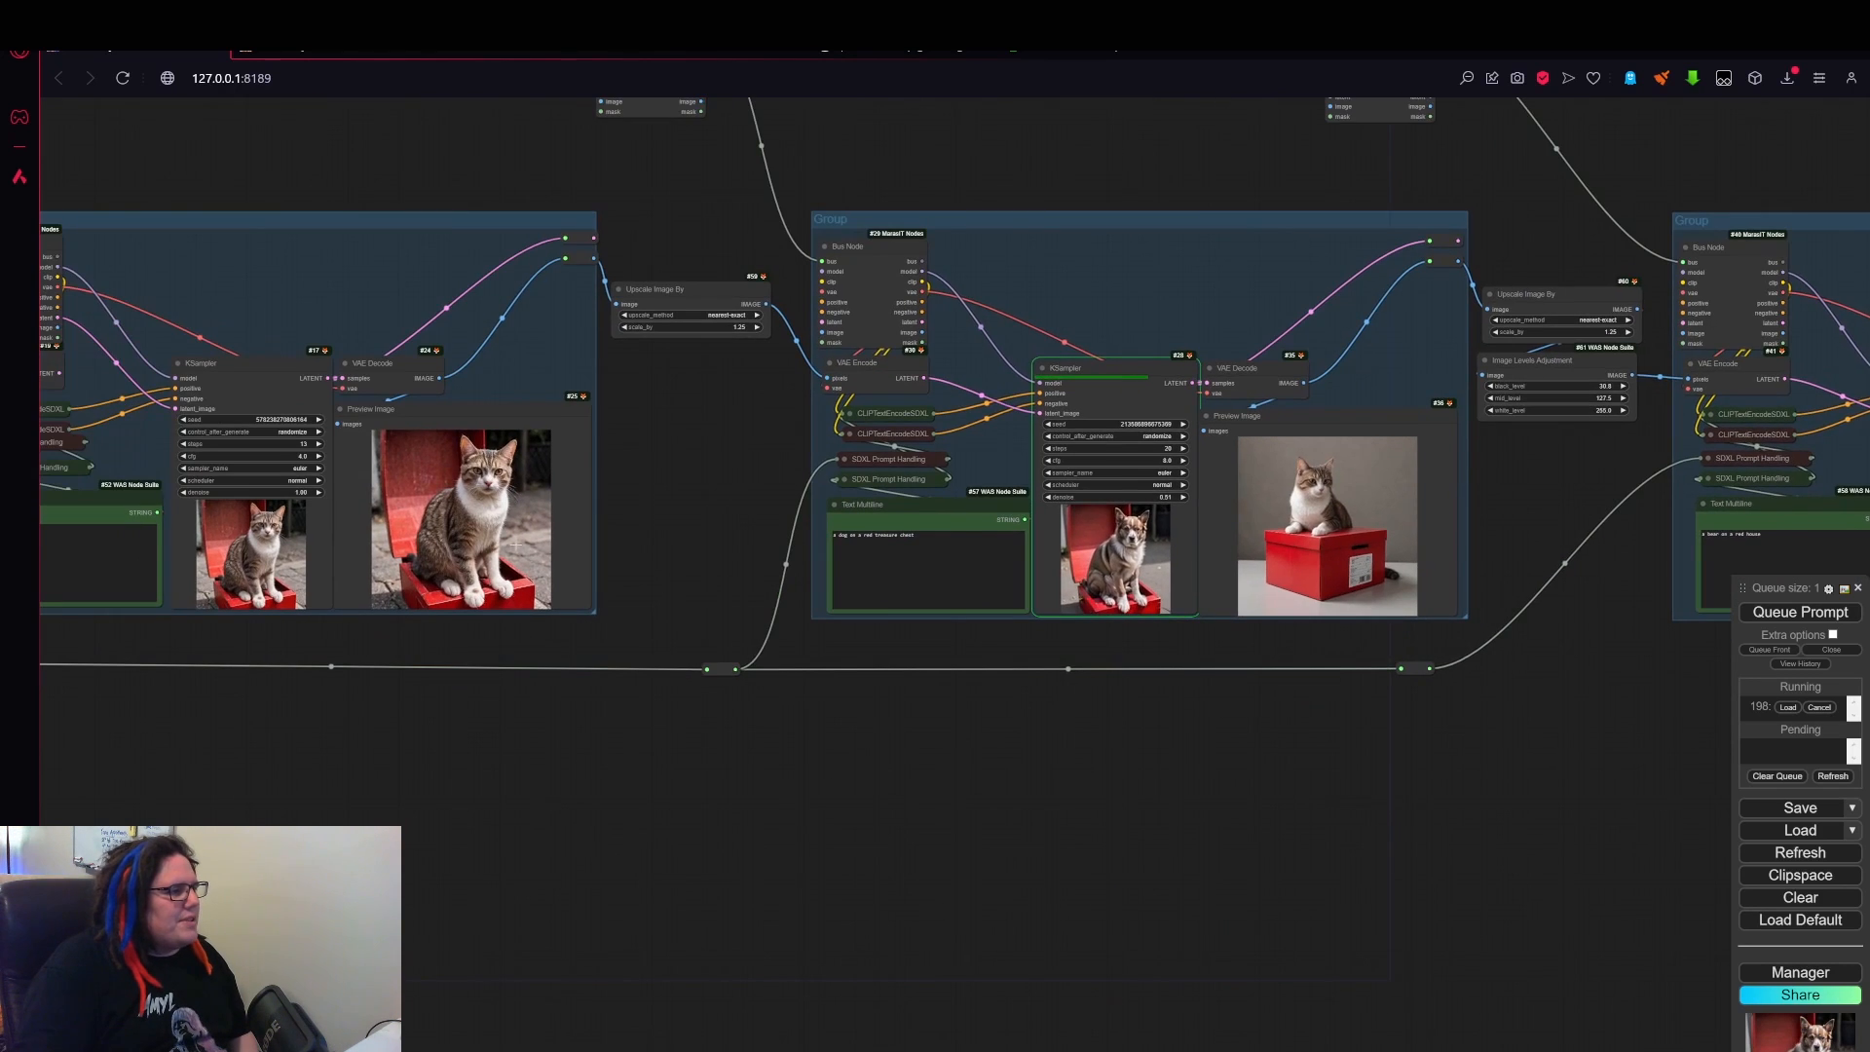
{"action": "scroll", "coordinate": [515, 545], "scroll_direction": "up", "scroll_amount": 9}
{"action": "left_click_drag", "start_coordinate": [1189, 634], "coordinate": [314, 605]}
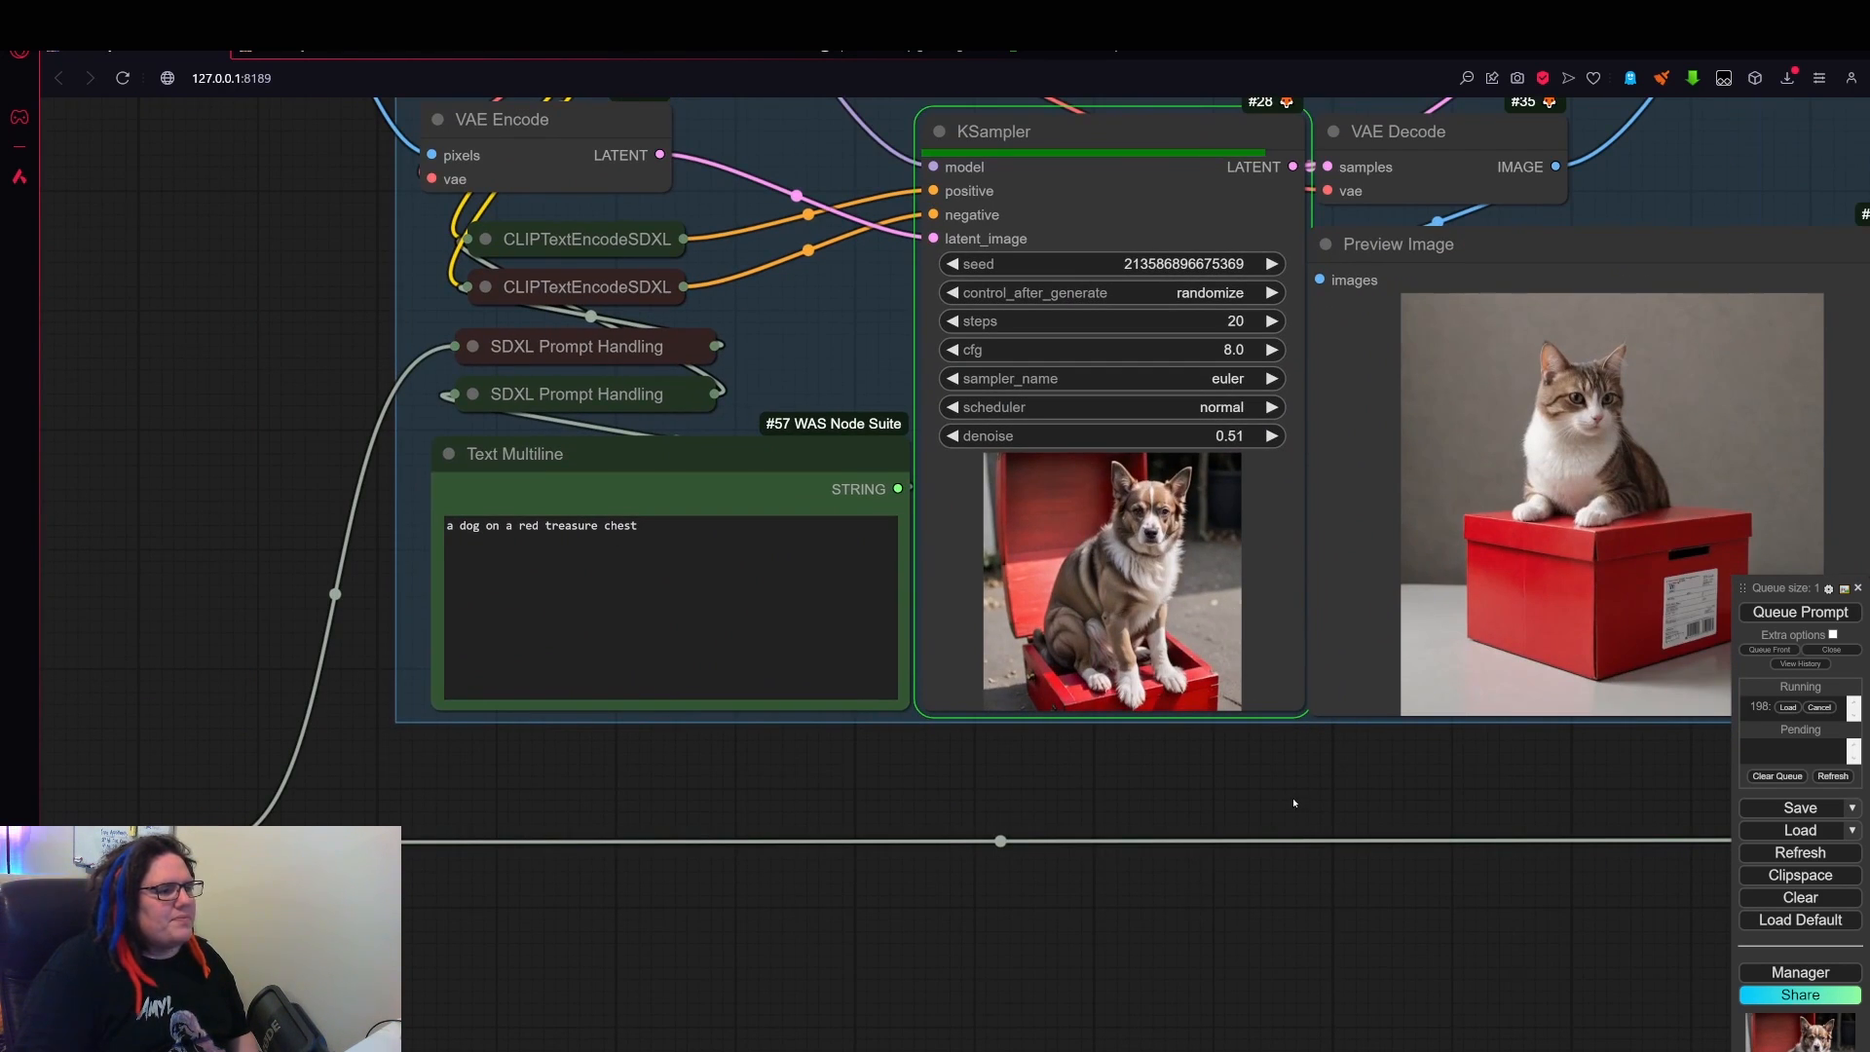
{"action": "scroll", "coordinate": [1221, 722], "scroll_direction": "up", "scroll_amount": 5}
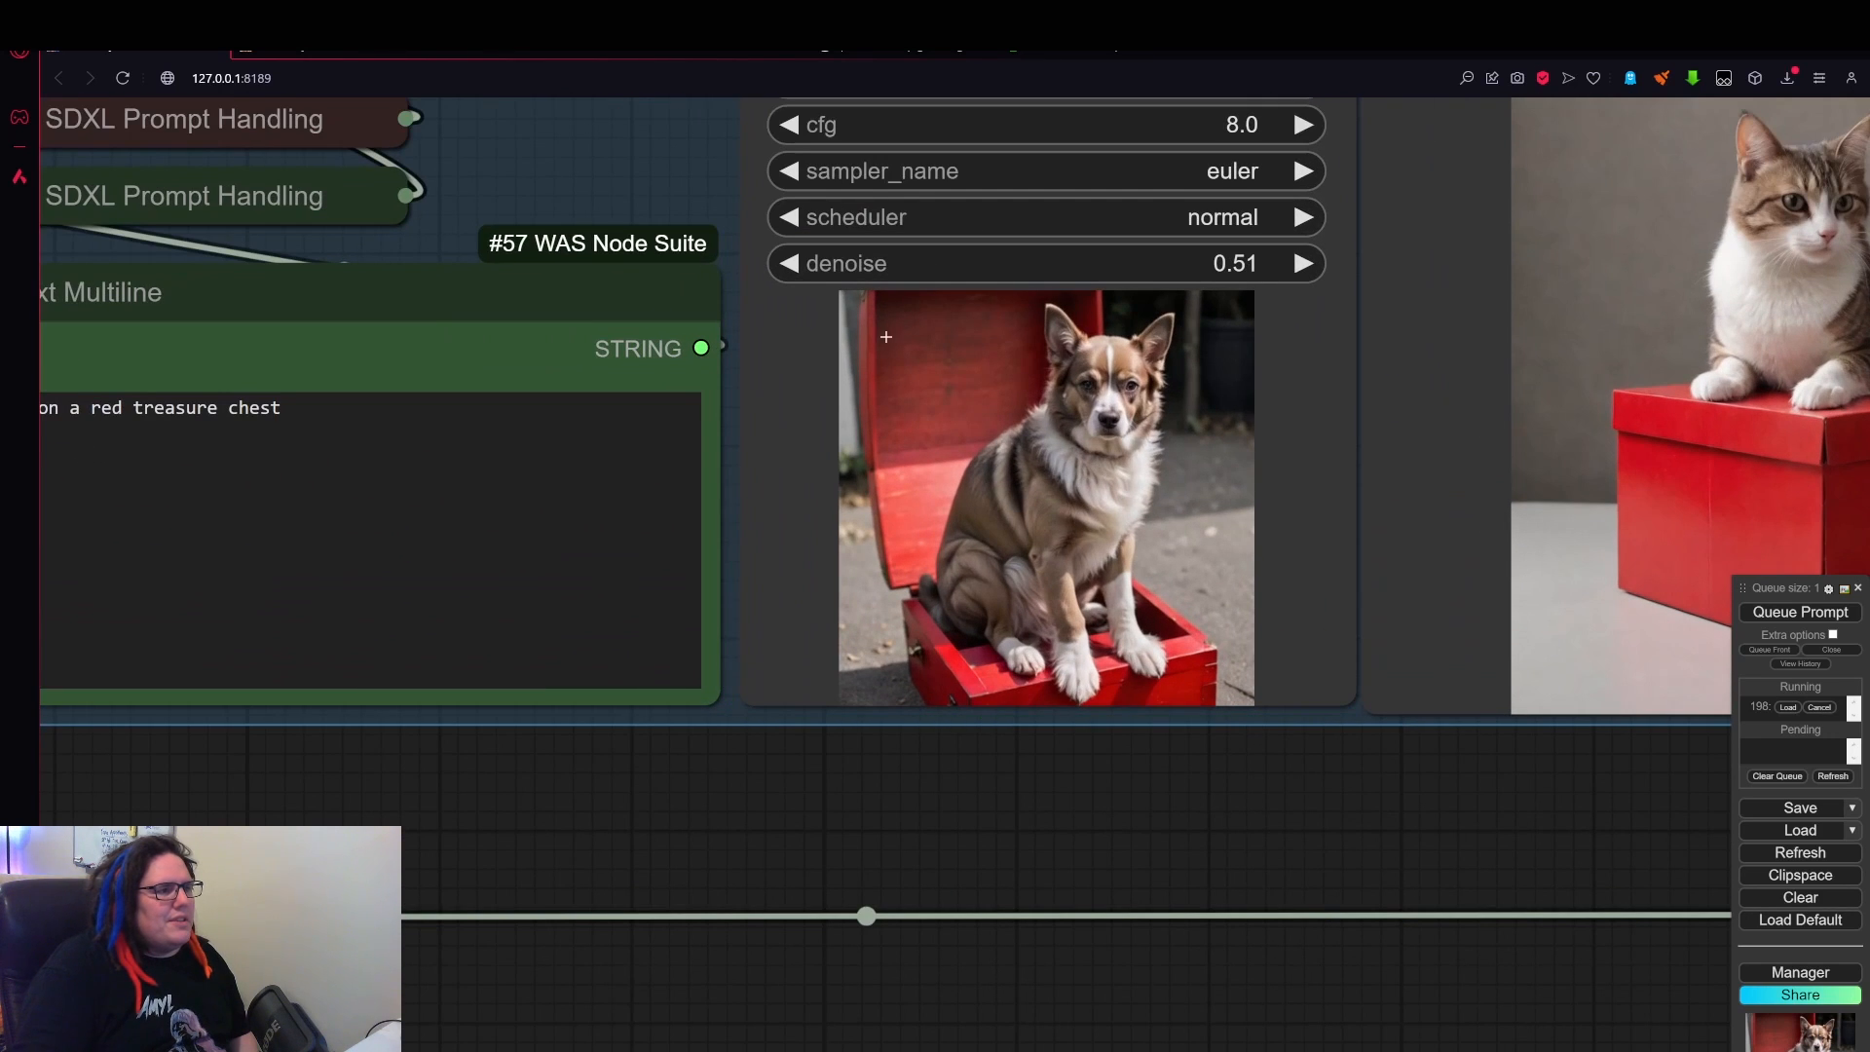
- Compare the image in the first group's Preview Image with the second group's sampling preview and decoded image
{"action": "scroll", "coordinate": [878, 445], "scroll_direction": "down", "scroll_amount": 1}
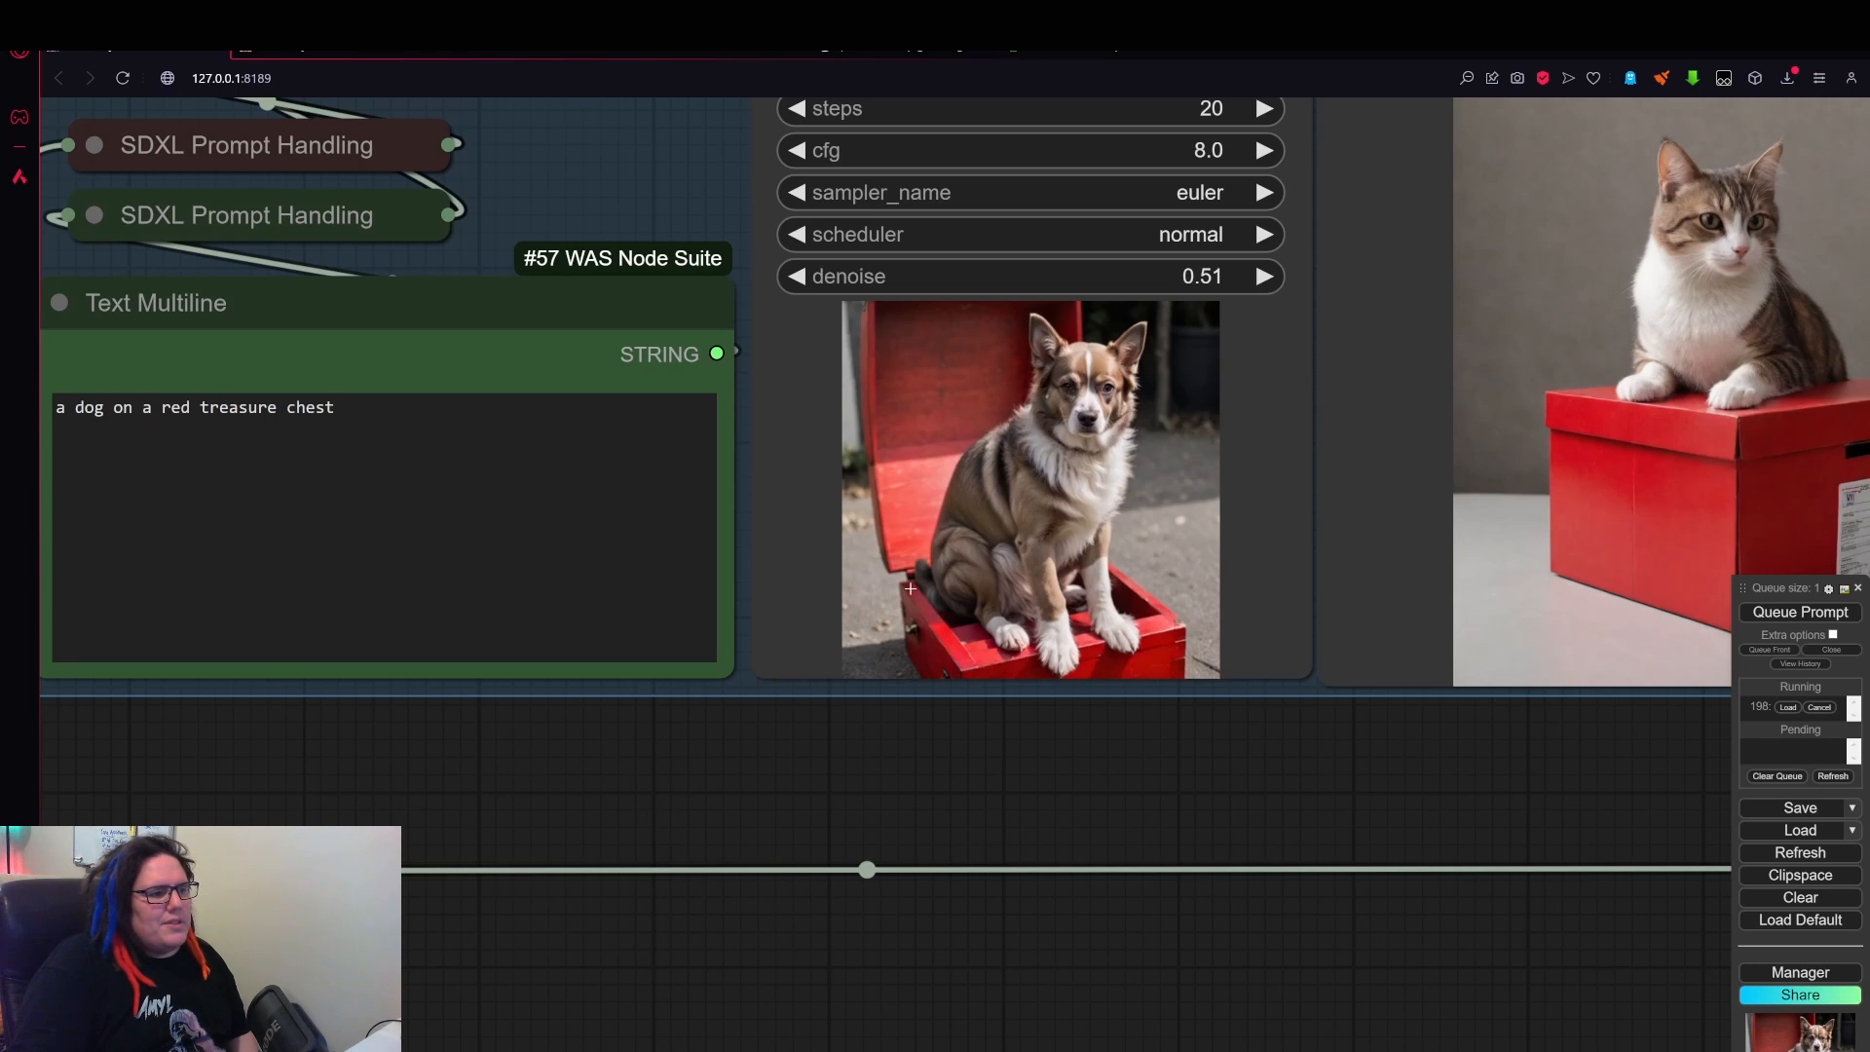
{"action": "scroll", "coordinate": [968, 760], "scroll_direction": "down", "scroll_amount": 4}
{"action": "left_click_drag", "start_coordinate": [623, 813], "coordinate": [1724, 765]}
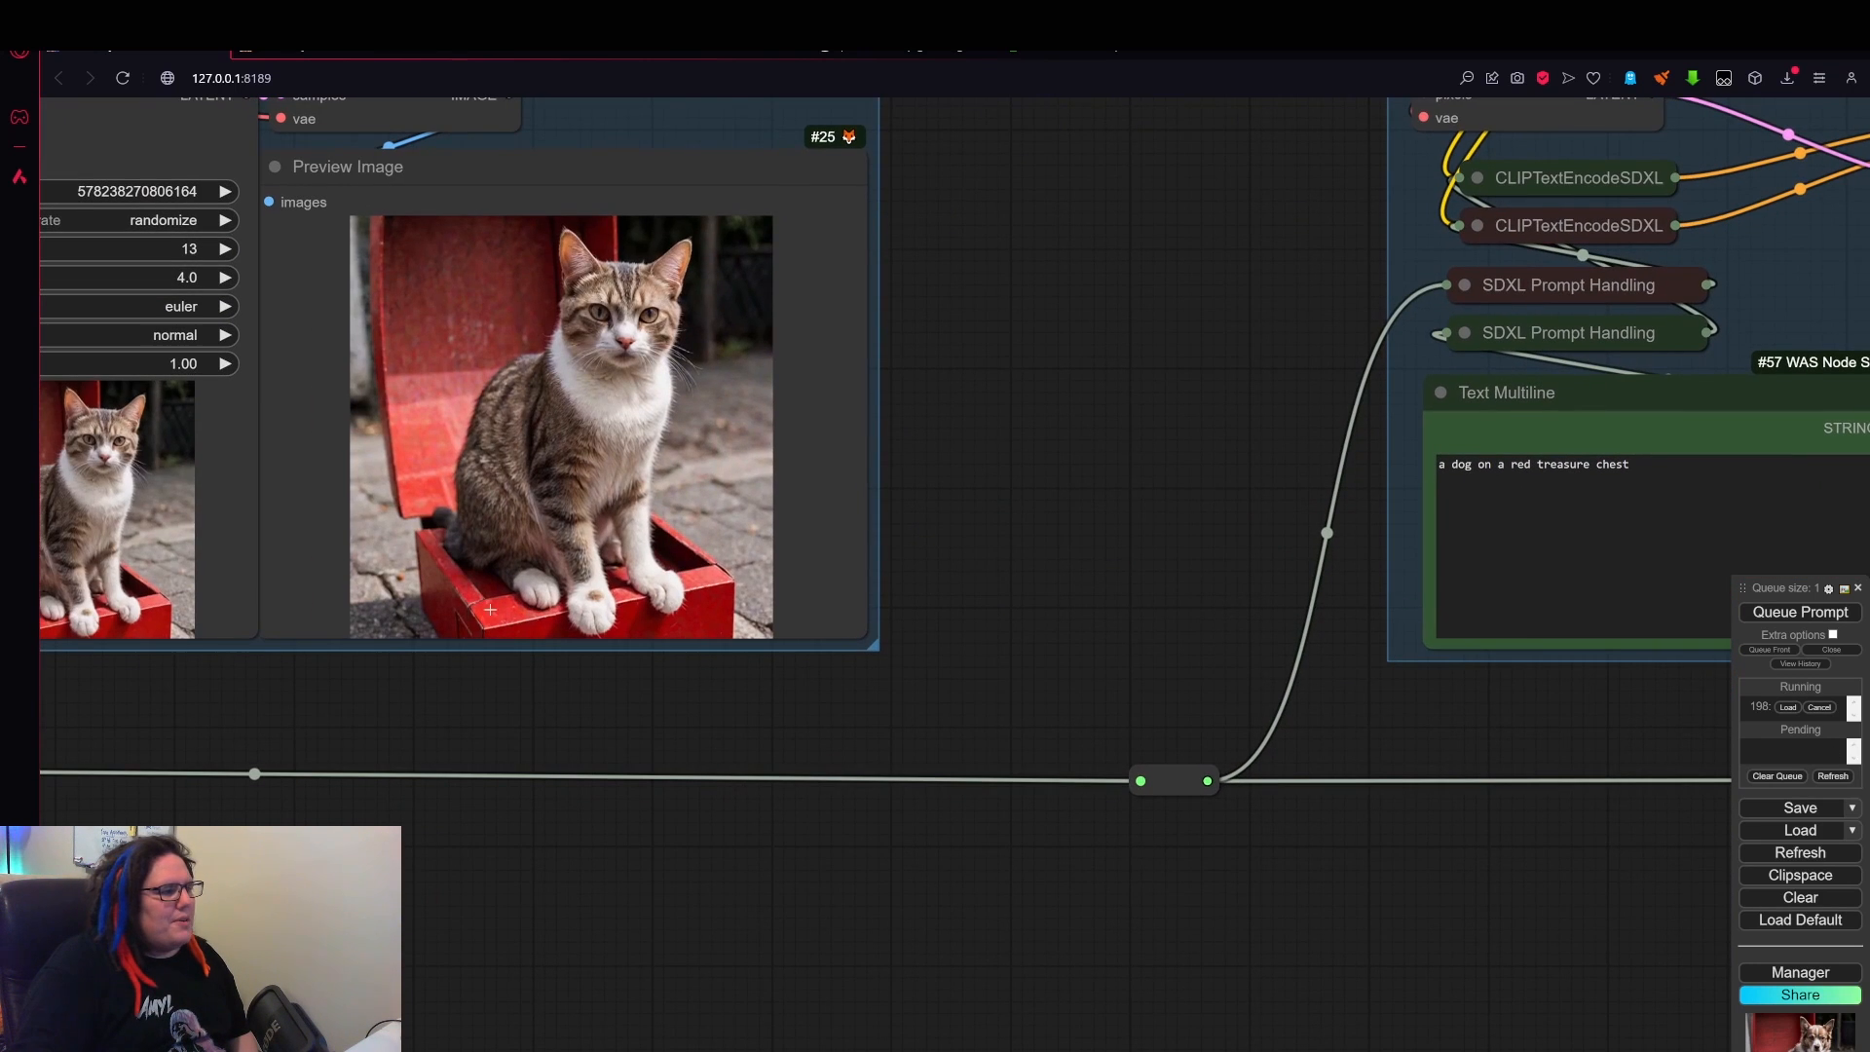
{"action": "scroll", "coordinate": [556, 632], "scroll_direction": "down", "scroll_amount": 1}
{"action": "left_click_drag", "start_coordinate": [1607, 701], "coordinate": [496, 698]}
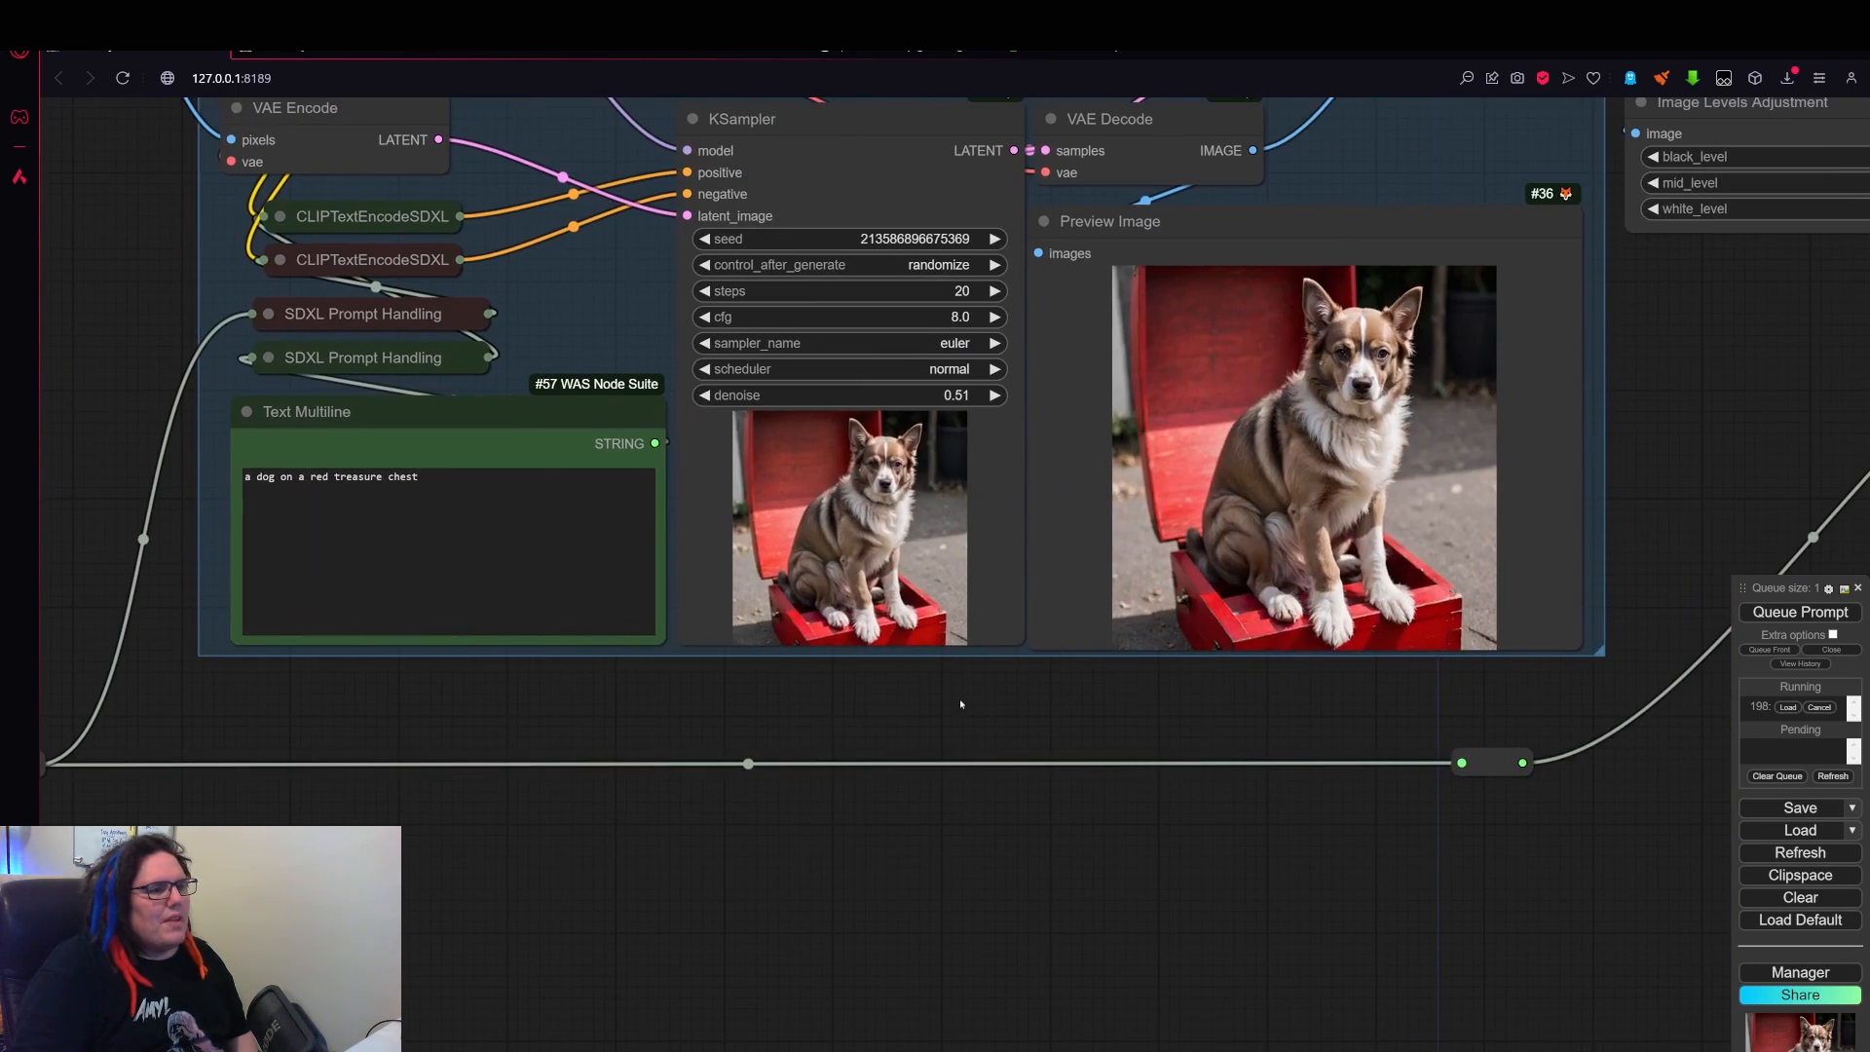
- Examine the second group's Preview Image up close and check the nodes leading from it into the third group
{"action": "left_click_drag", "start_coordinate": [890, 746], "coordinate": [570, 821]}
{"action": "scroll", "coordinate": [925, 585], "scroll_direction": "up", "scroll_amount": 2}
{"action": "scroll", "coordinate": [1008, 551], "scroll_direction": "up", "scroll_amount": 2}
{"action": "scroll", "coordinate": [1052, 487], "scroll_direction": "down", "scroll_amount": 8}
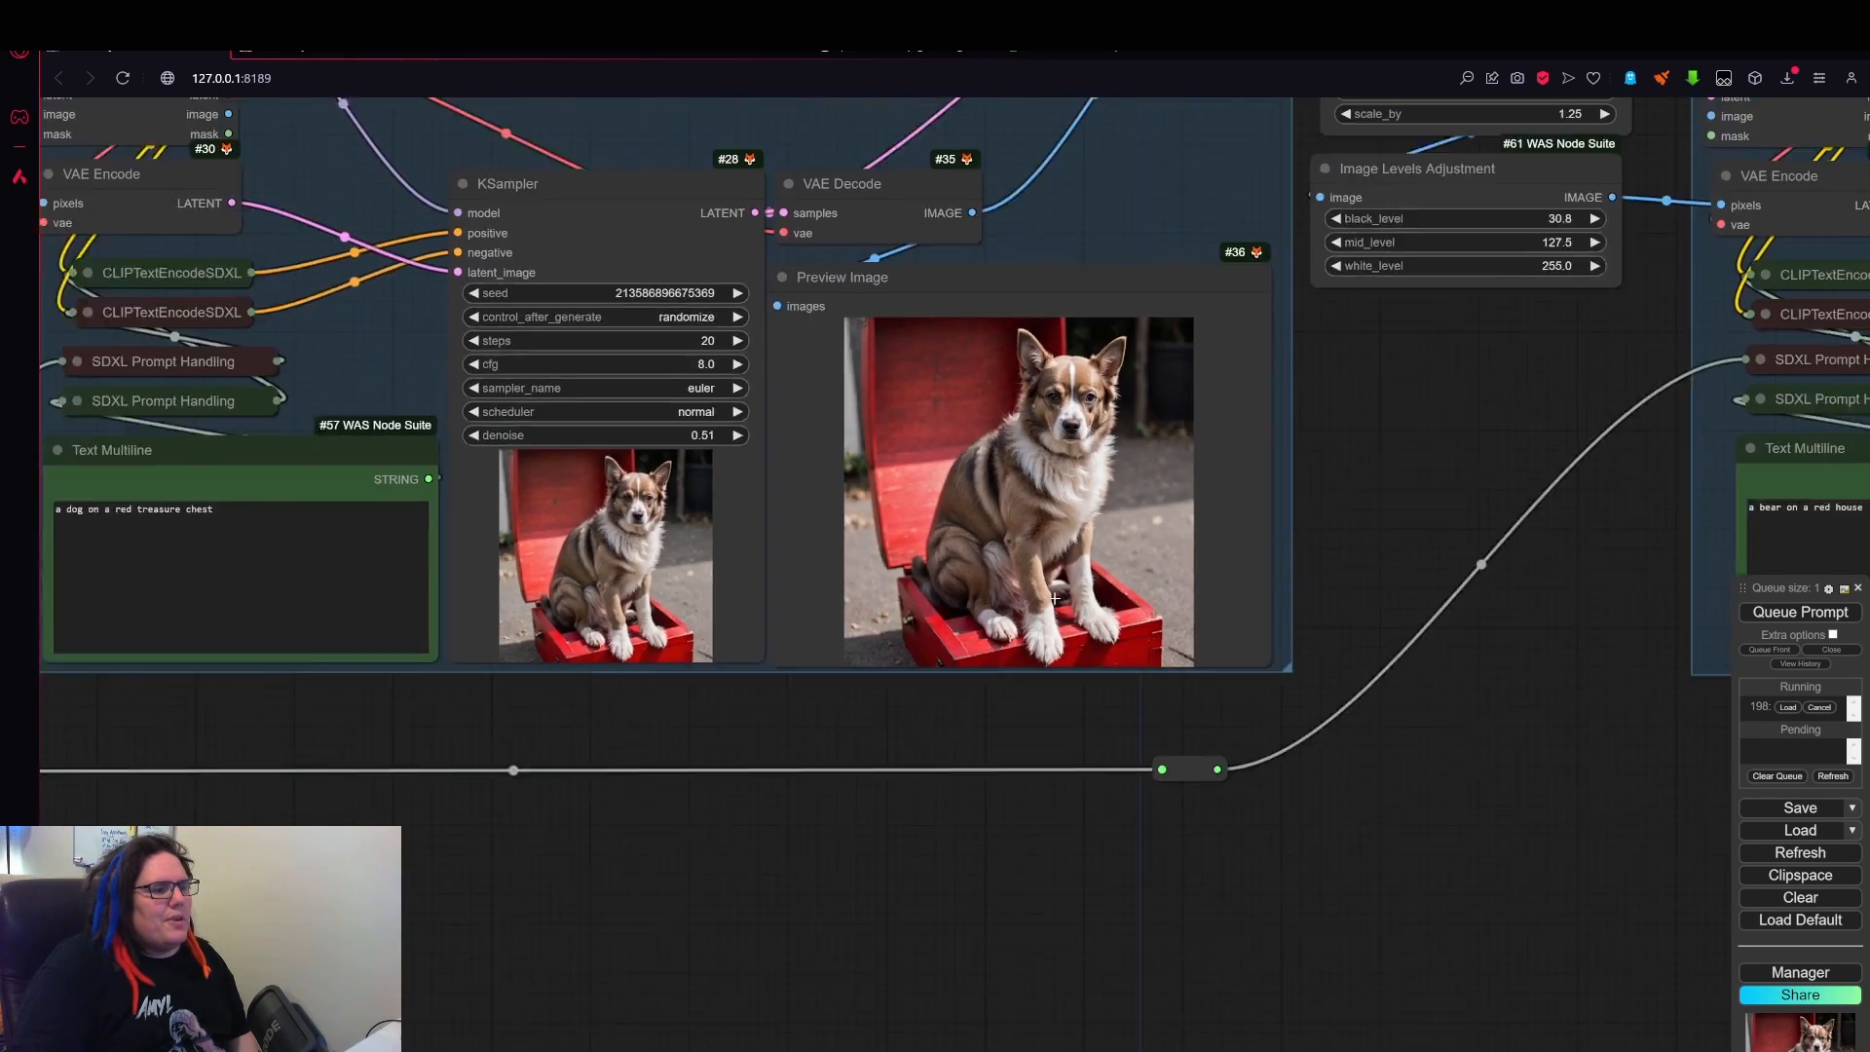
{"action": "scroll", "coordinate": [1022, 585], "scroll_direction": "up", "scroll_amount": 9}
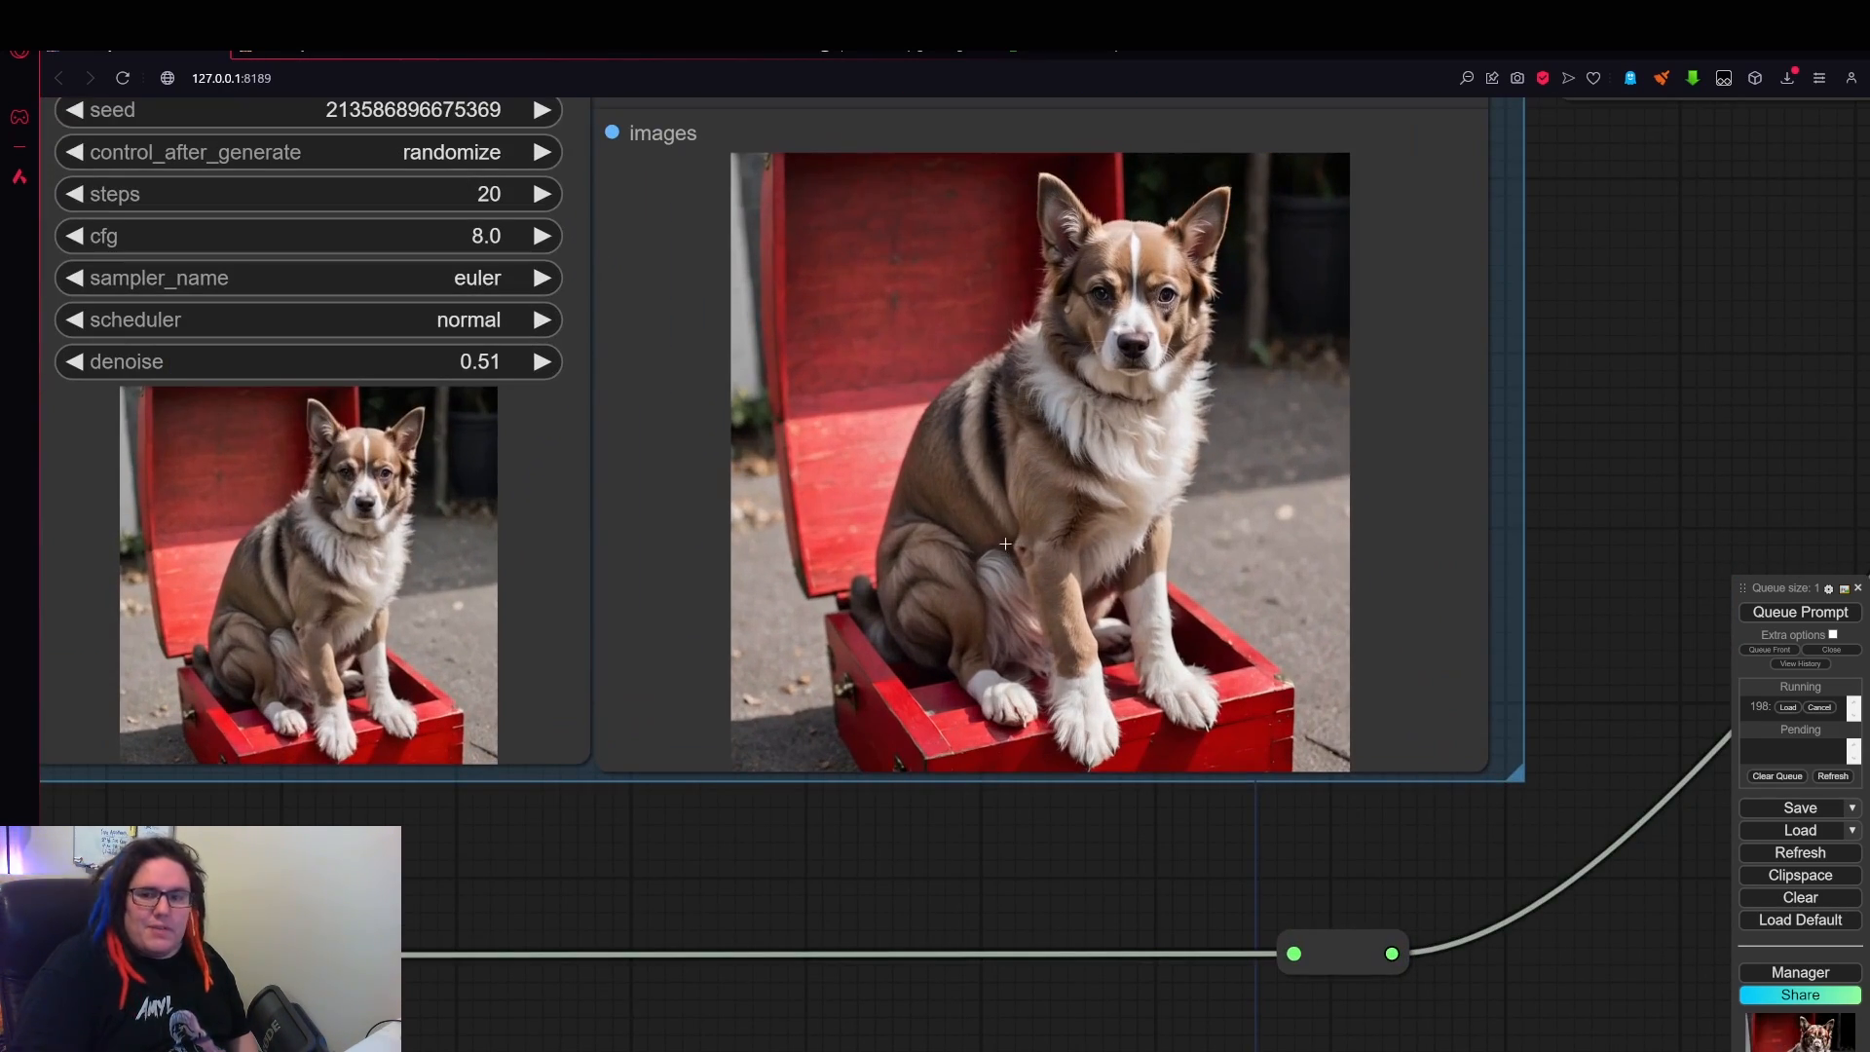
{"action": "scroll", "coordinate": [1013, 540], "scroll_direction": "down", "scroll_amount": 5}
{"action": "scroll", "coordinate": [1014, 514], "scroll_direction": "down", "scroll_amount": 3}
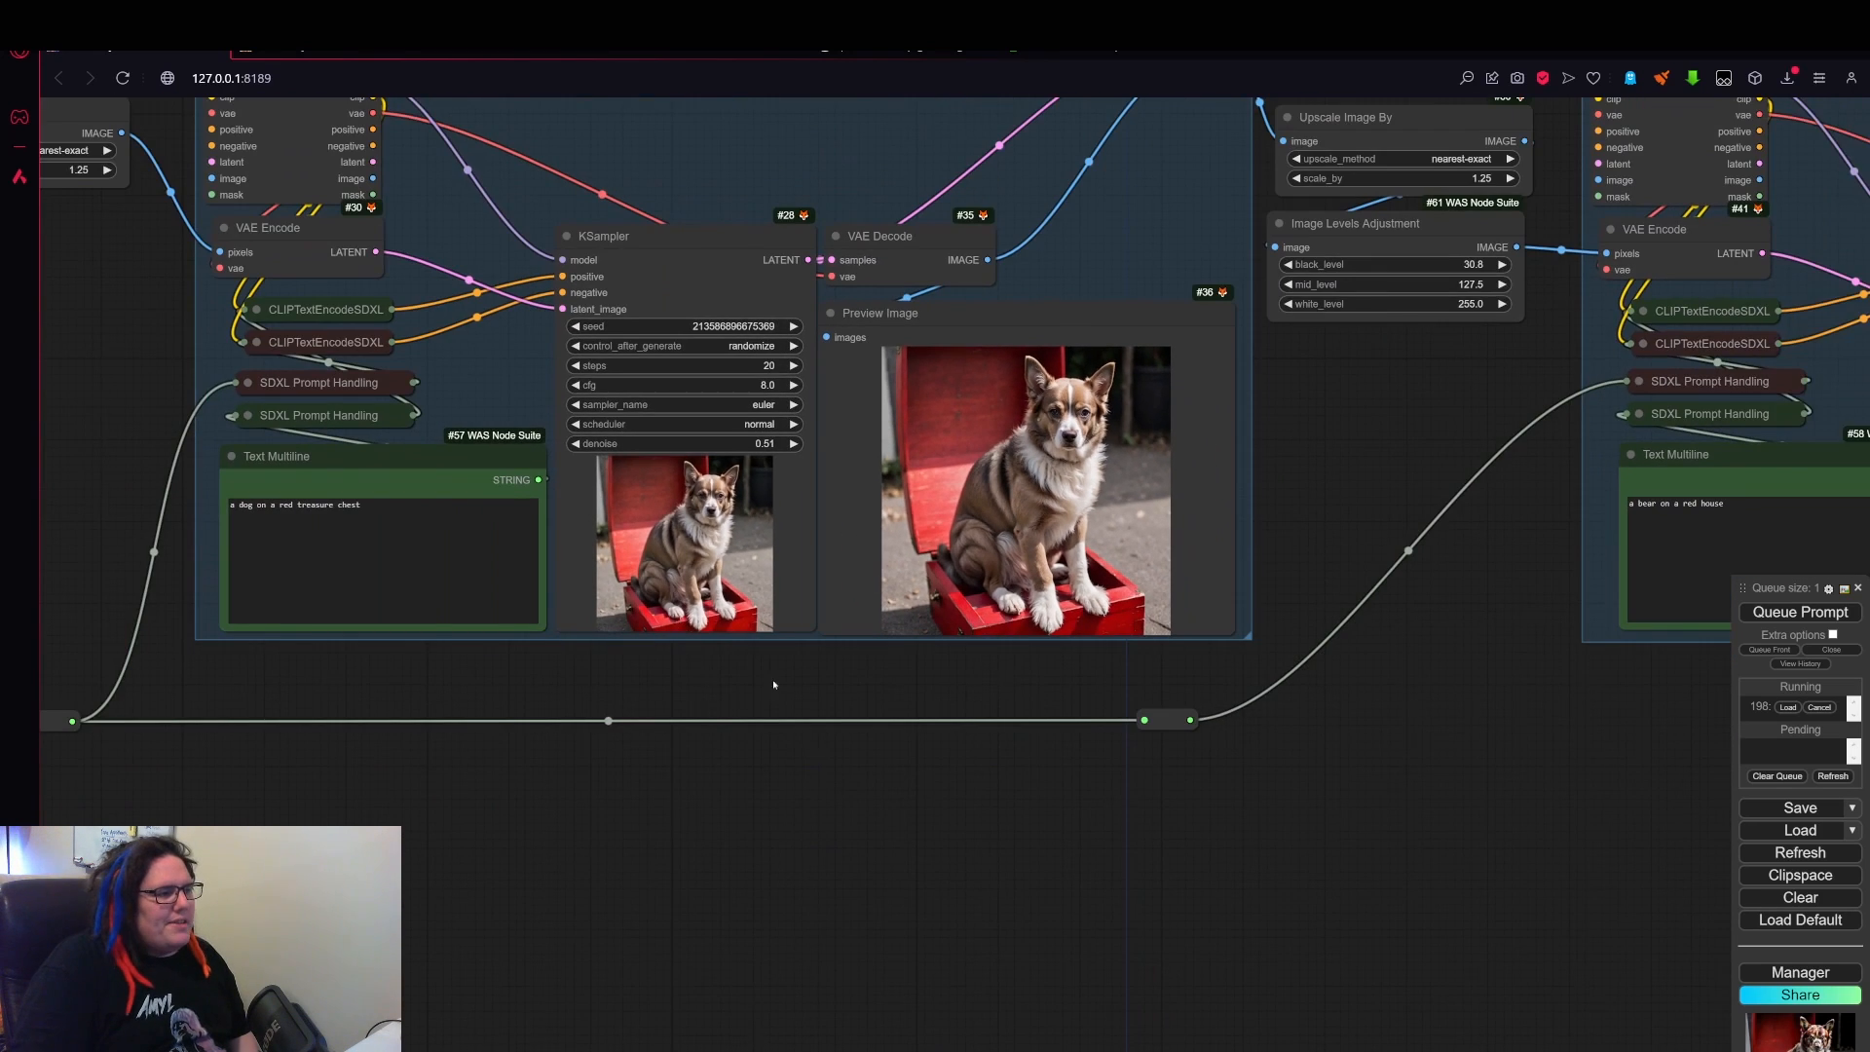
{"action": "left_click_drag", "start_coordinate": [774, 681], "coordinate": [1266, 683]}
{"action": "scroll", "coordinate": [1208, 697], "scroll_direction": "down", "scroll_amount": 3}
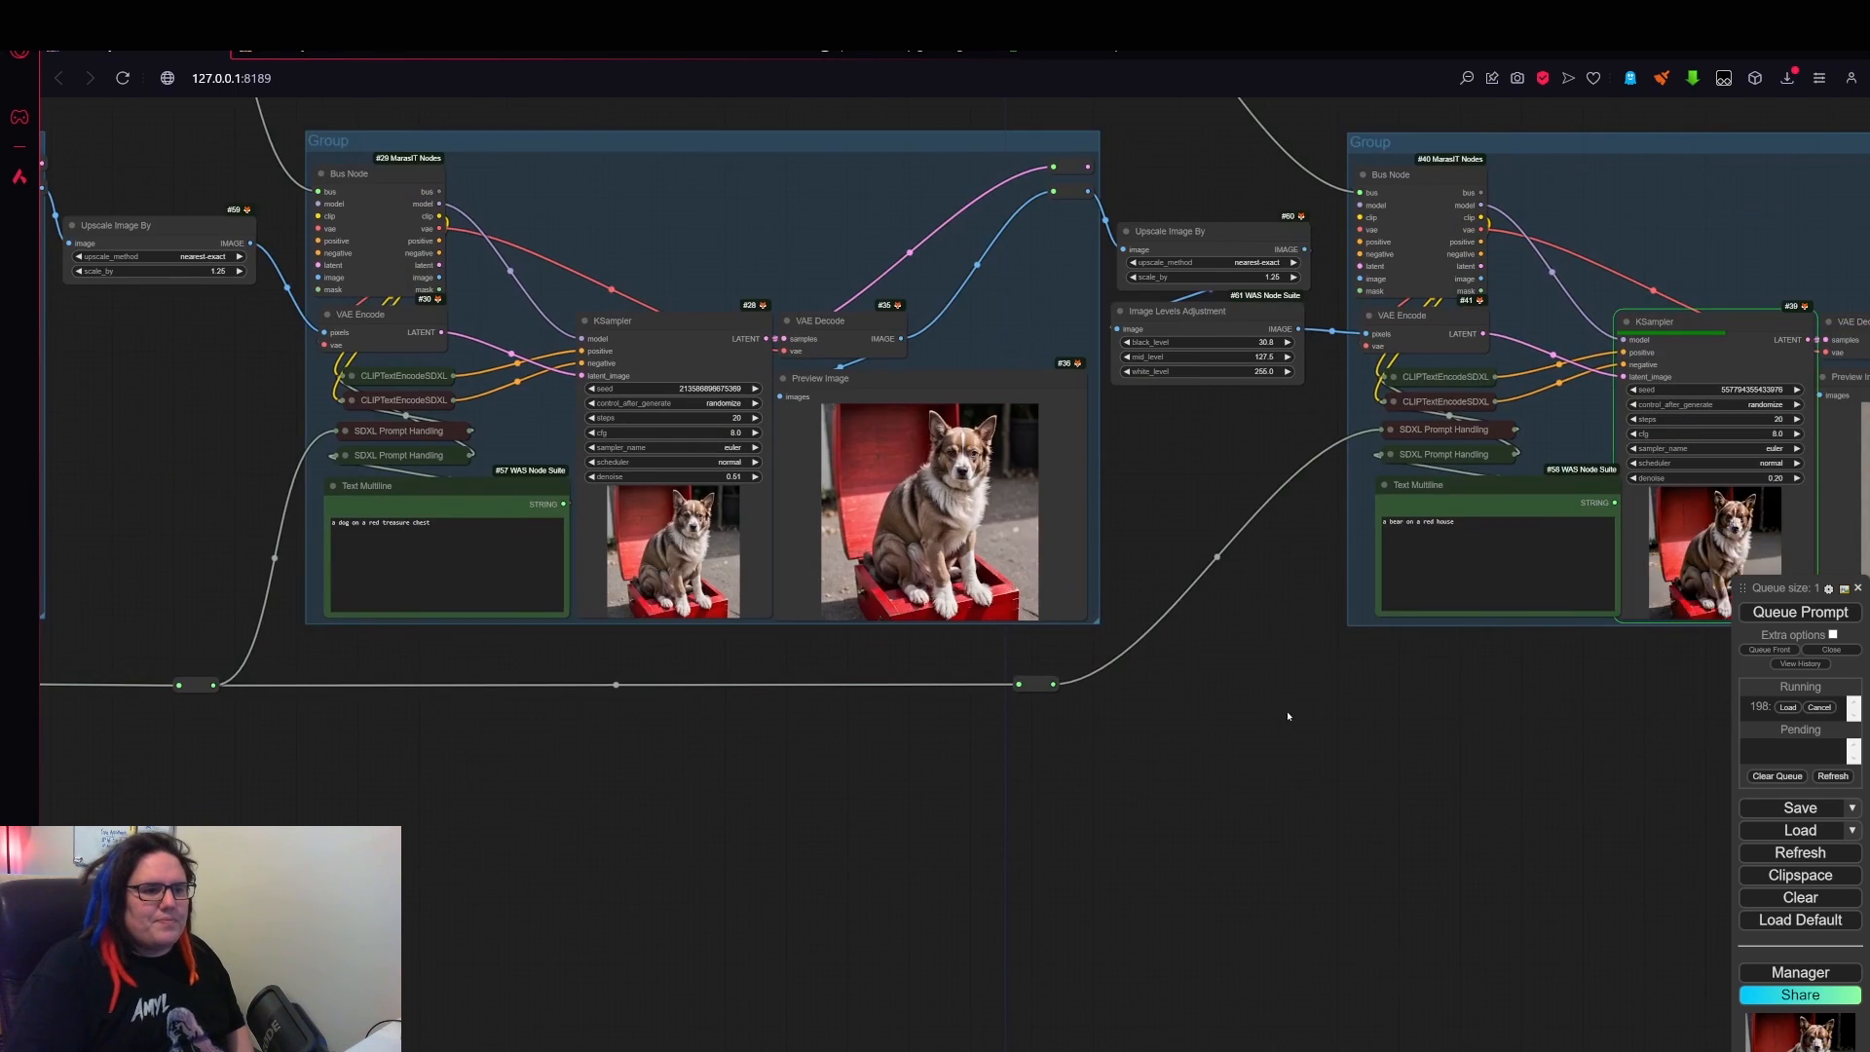
- Inspect the sampling preview on the third group's KSampler and compare it with the second group's Preview Image
{"action": "left_click_drag", "start_coordinate": [1294, 724], "coordinate": [1024, 748]}
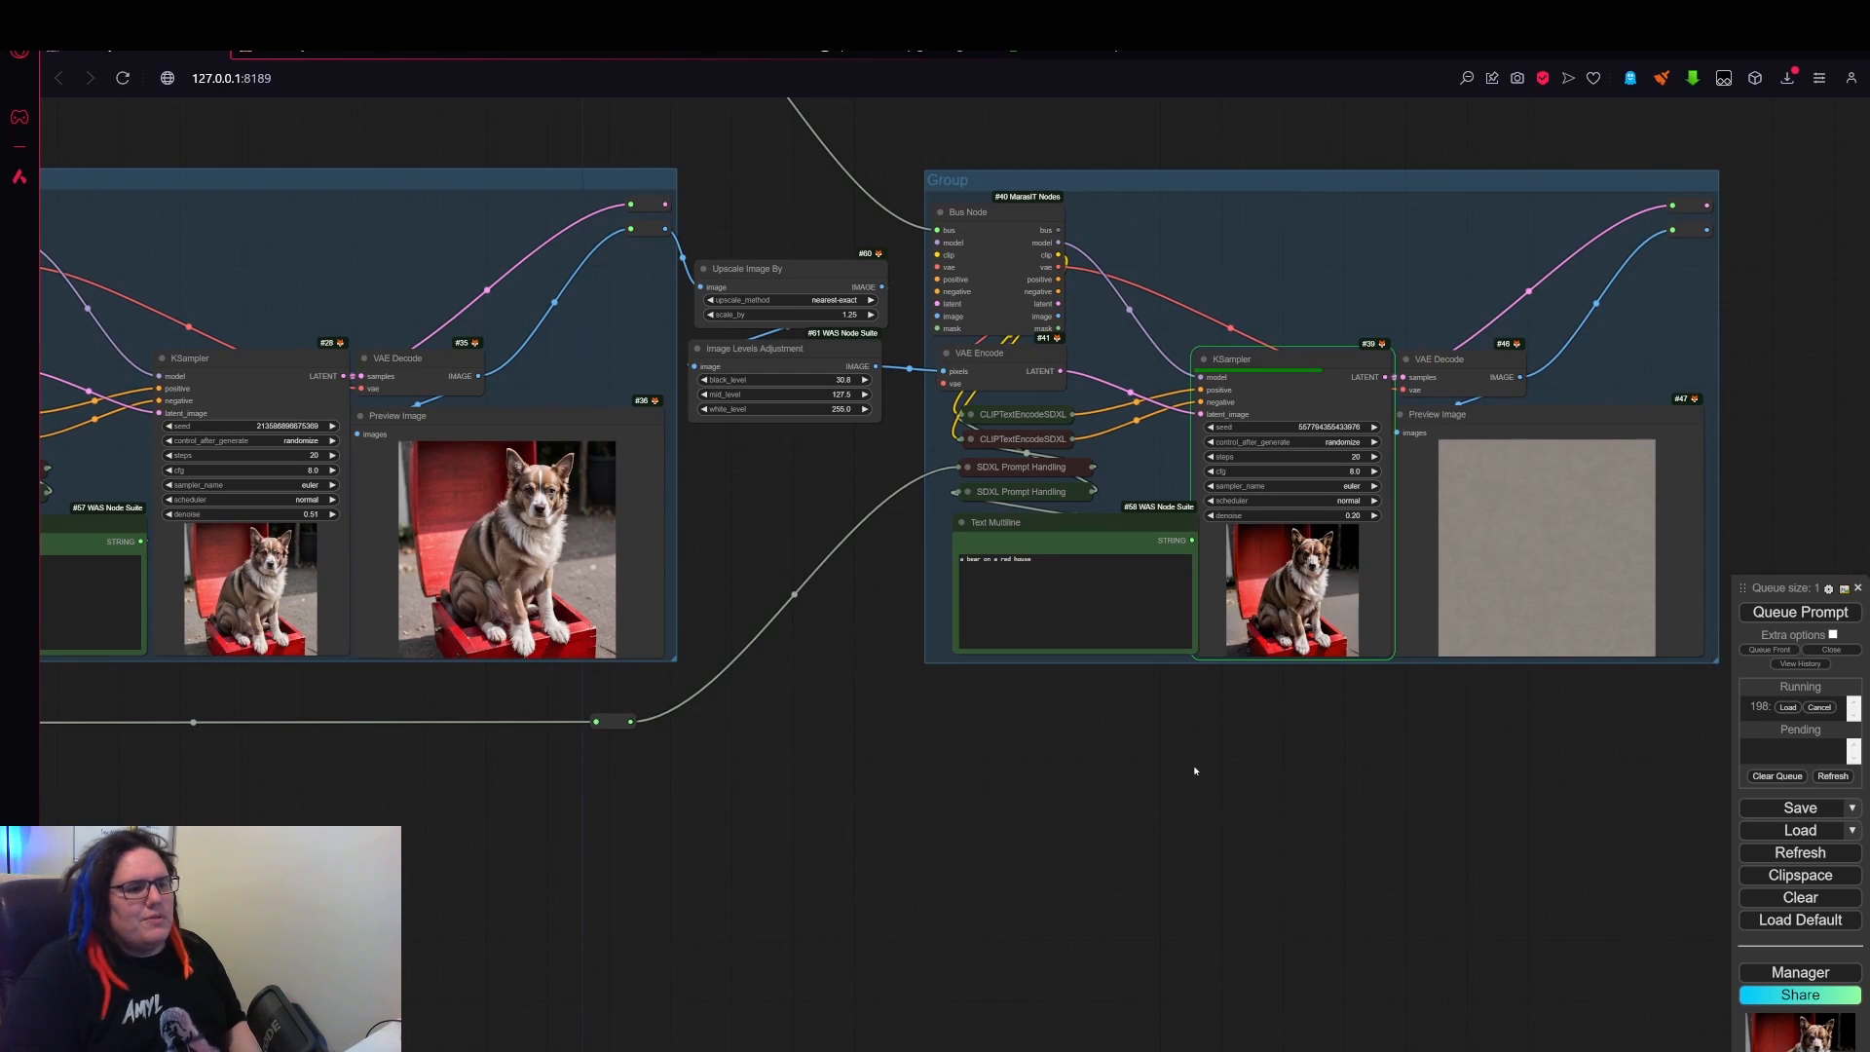
{"action": "left_click_drag", "start_coordinate": [1195, 771], "coordinate": [1067, 788]}
{"action": "scroll", "coordinate": [1350, 574], "scroll_direction": "up", "scroll_amount": 5}
{"action": "scroll", "coordinate": [1108, 626], "scroll_direction": "up", "scroll_amount": 5}
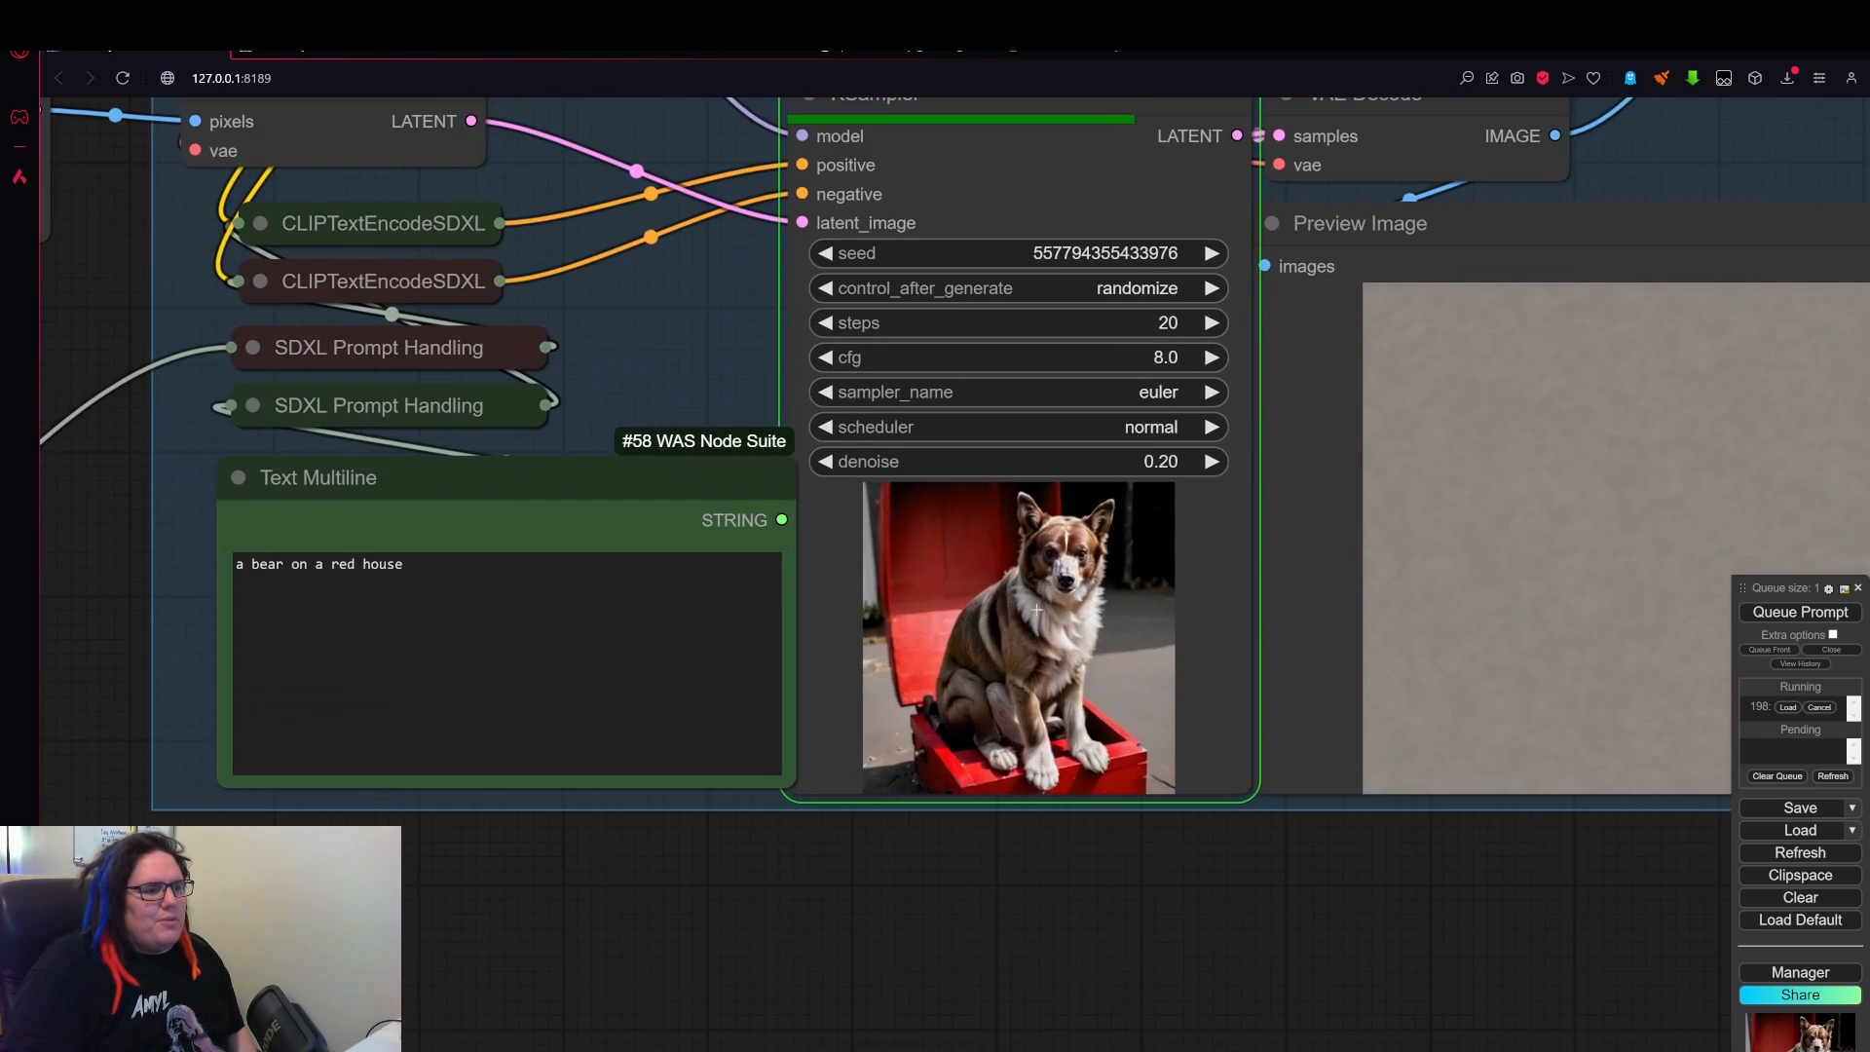
{"action": "scroll", "coordinate": [1123, 636], "scroll_direction": "up", "scroll_amount": 5}
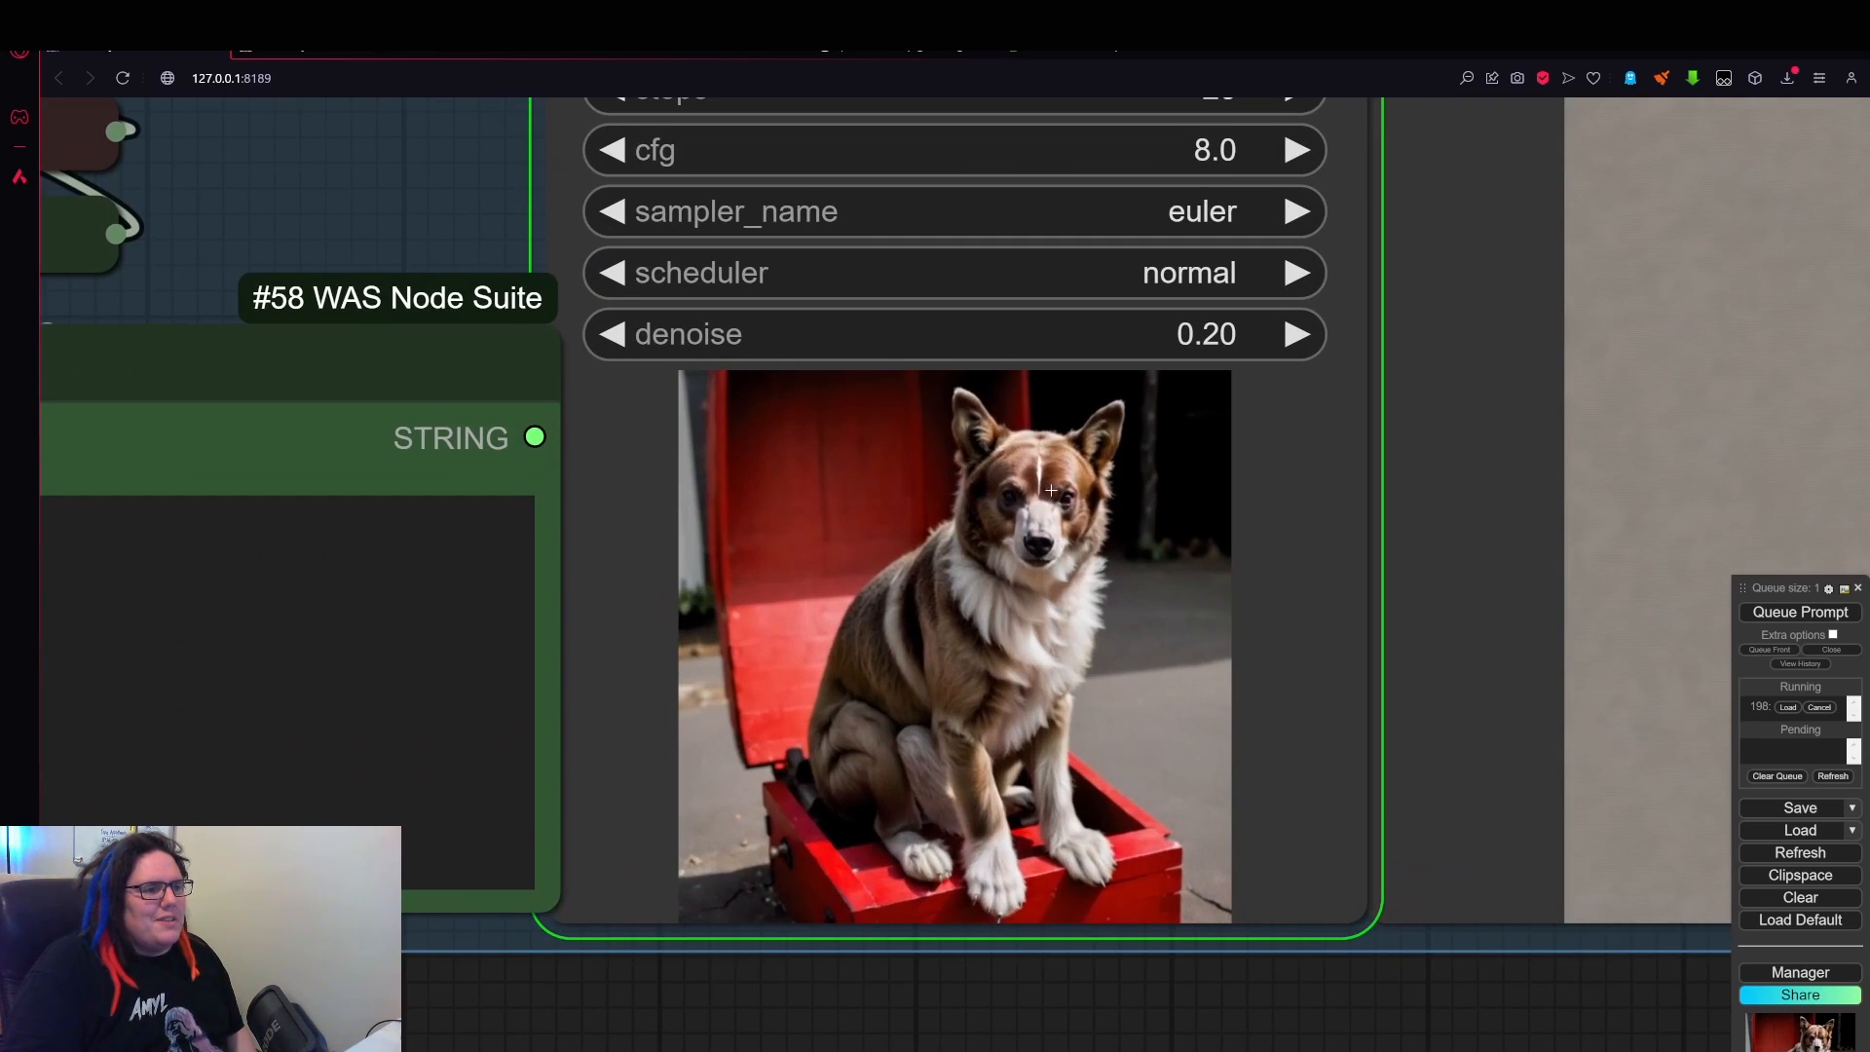
{"action": "scroll", "coordinate": [1041, 554], "scroll_direction": "down", "scroll_amount": 10}
{"action": "scroll", "coordinate": [642, 421], "scroll_direction": "up", "scroll_amount": 8}
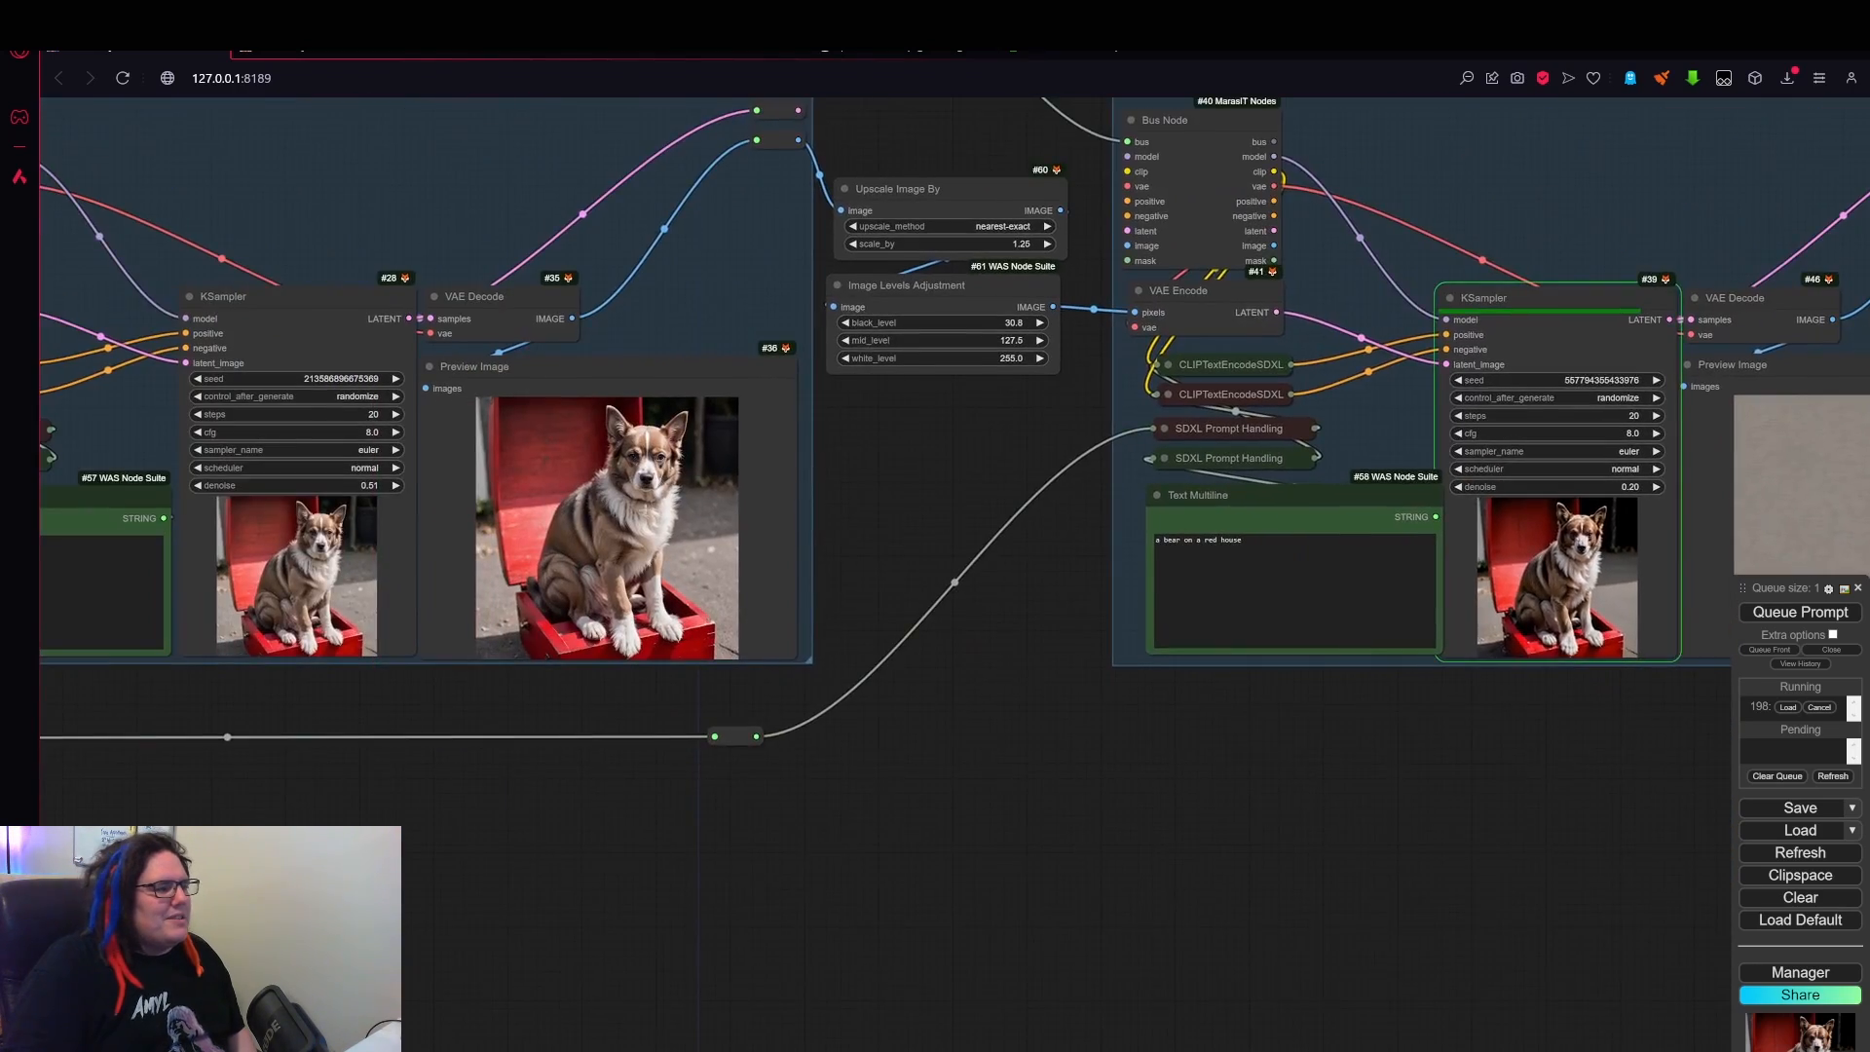
- Follow the third group's sampling preview up close until the run moves on to VAE Decode
{"action": "left_click_drag", "start_coordinate": [1229, 870], "coordinate": [350, 845]}
{"action": "left_click_drag", "start_coordinate": [1285, 848], "coordinate": [1006, 873]}
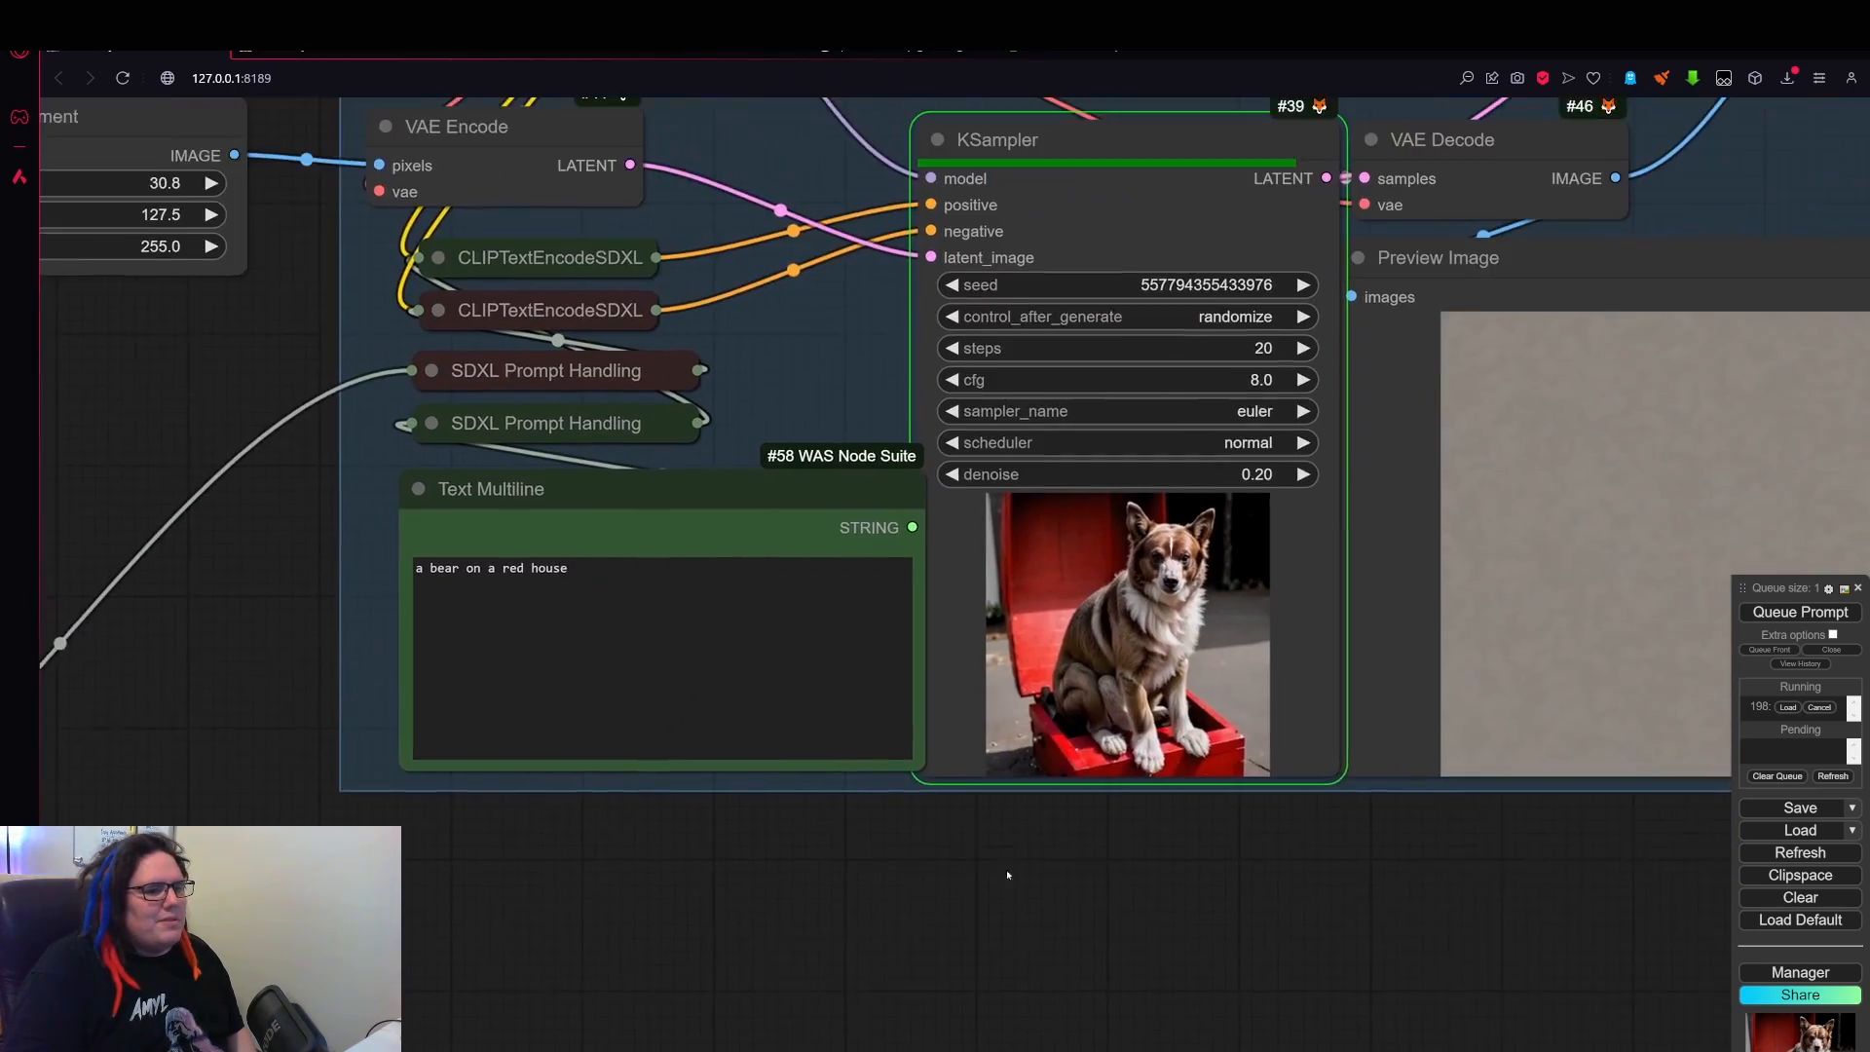
{"action": "scroll", "coordinate": [1202, 716], "scroll_direction": "up", "scroll_amount": 4}
{"action": "scroll", "coordinate": [1114, 511], "scroll_direction": "up", "scroll_amount": 4}
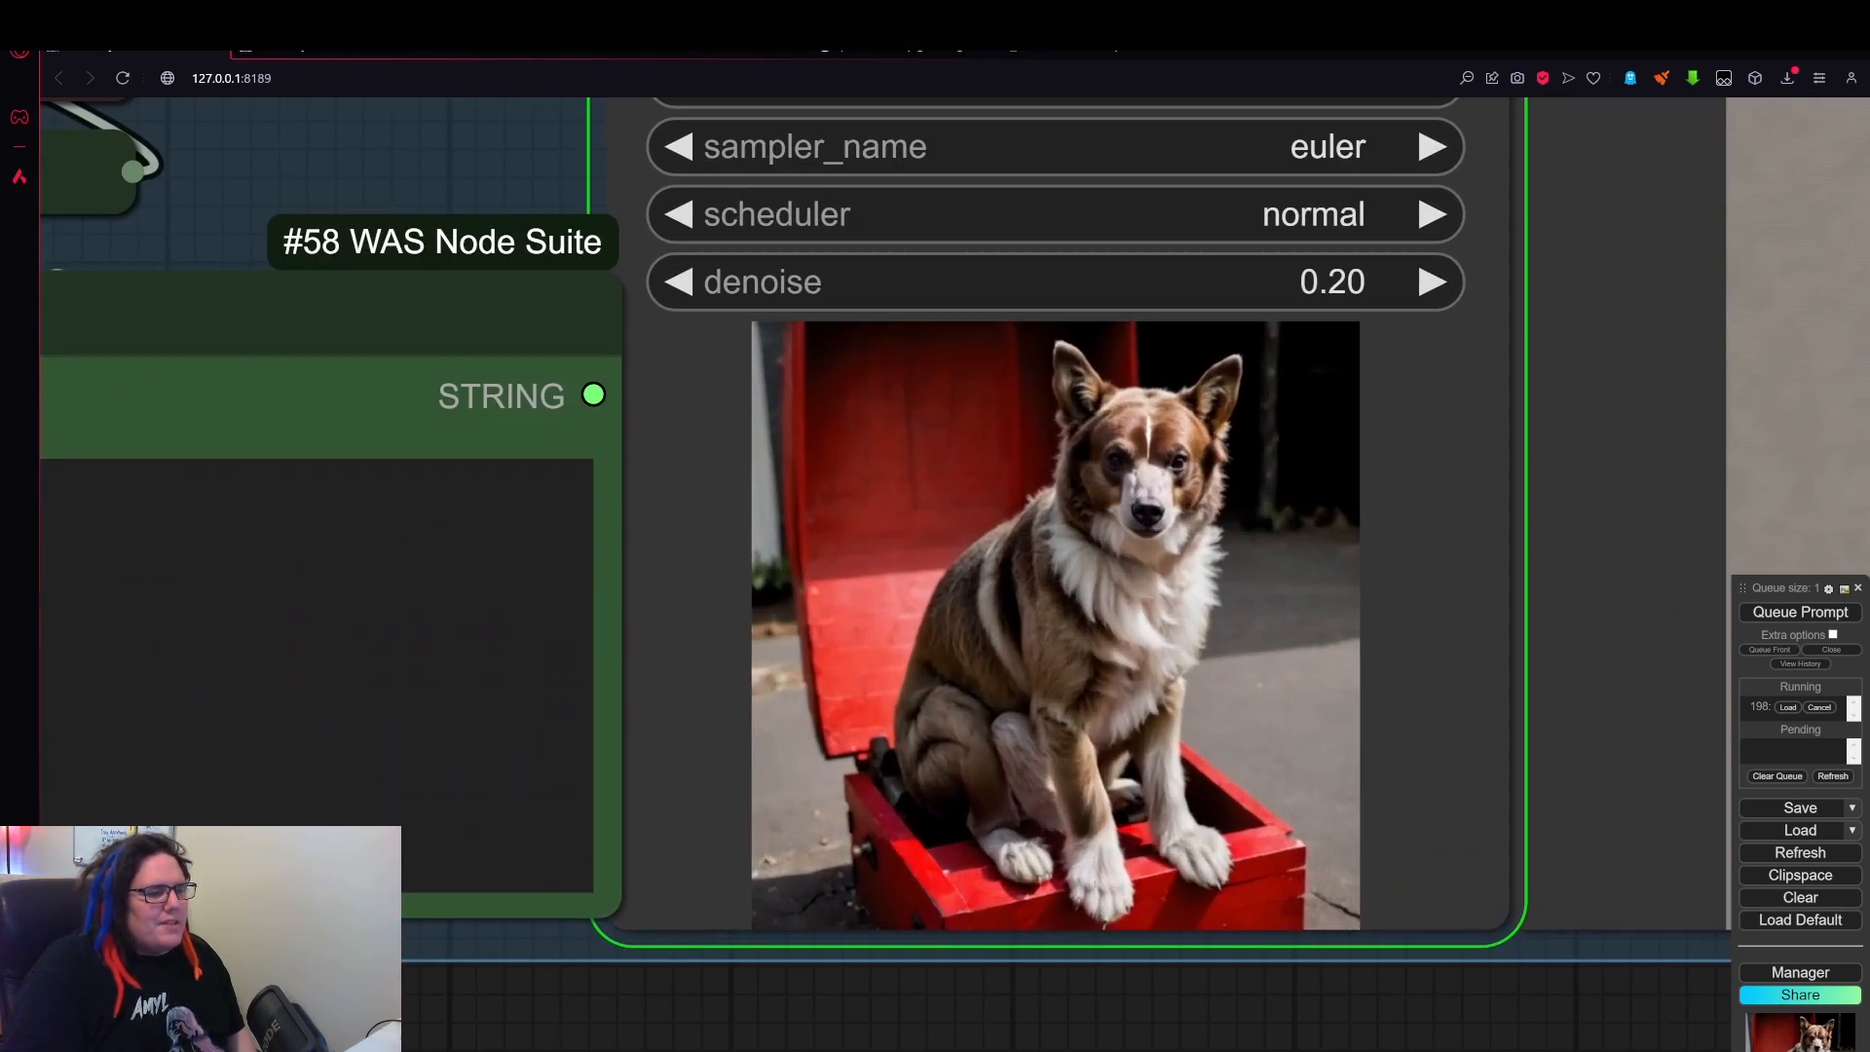
{"action": "scroll", "coordinate": [1063, 853], "scroll_direction": "down", "scroll_amount": 8}
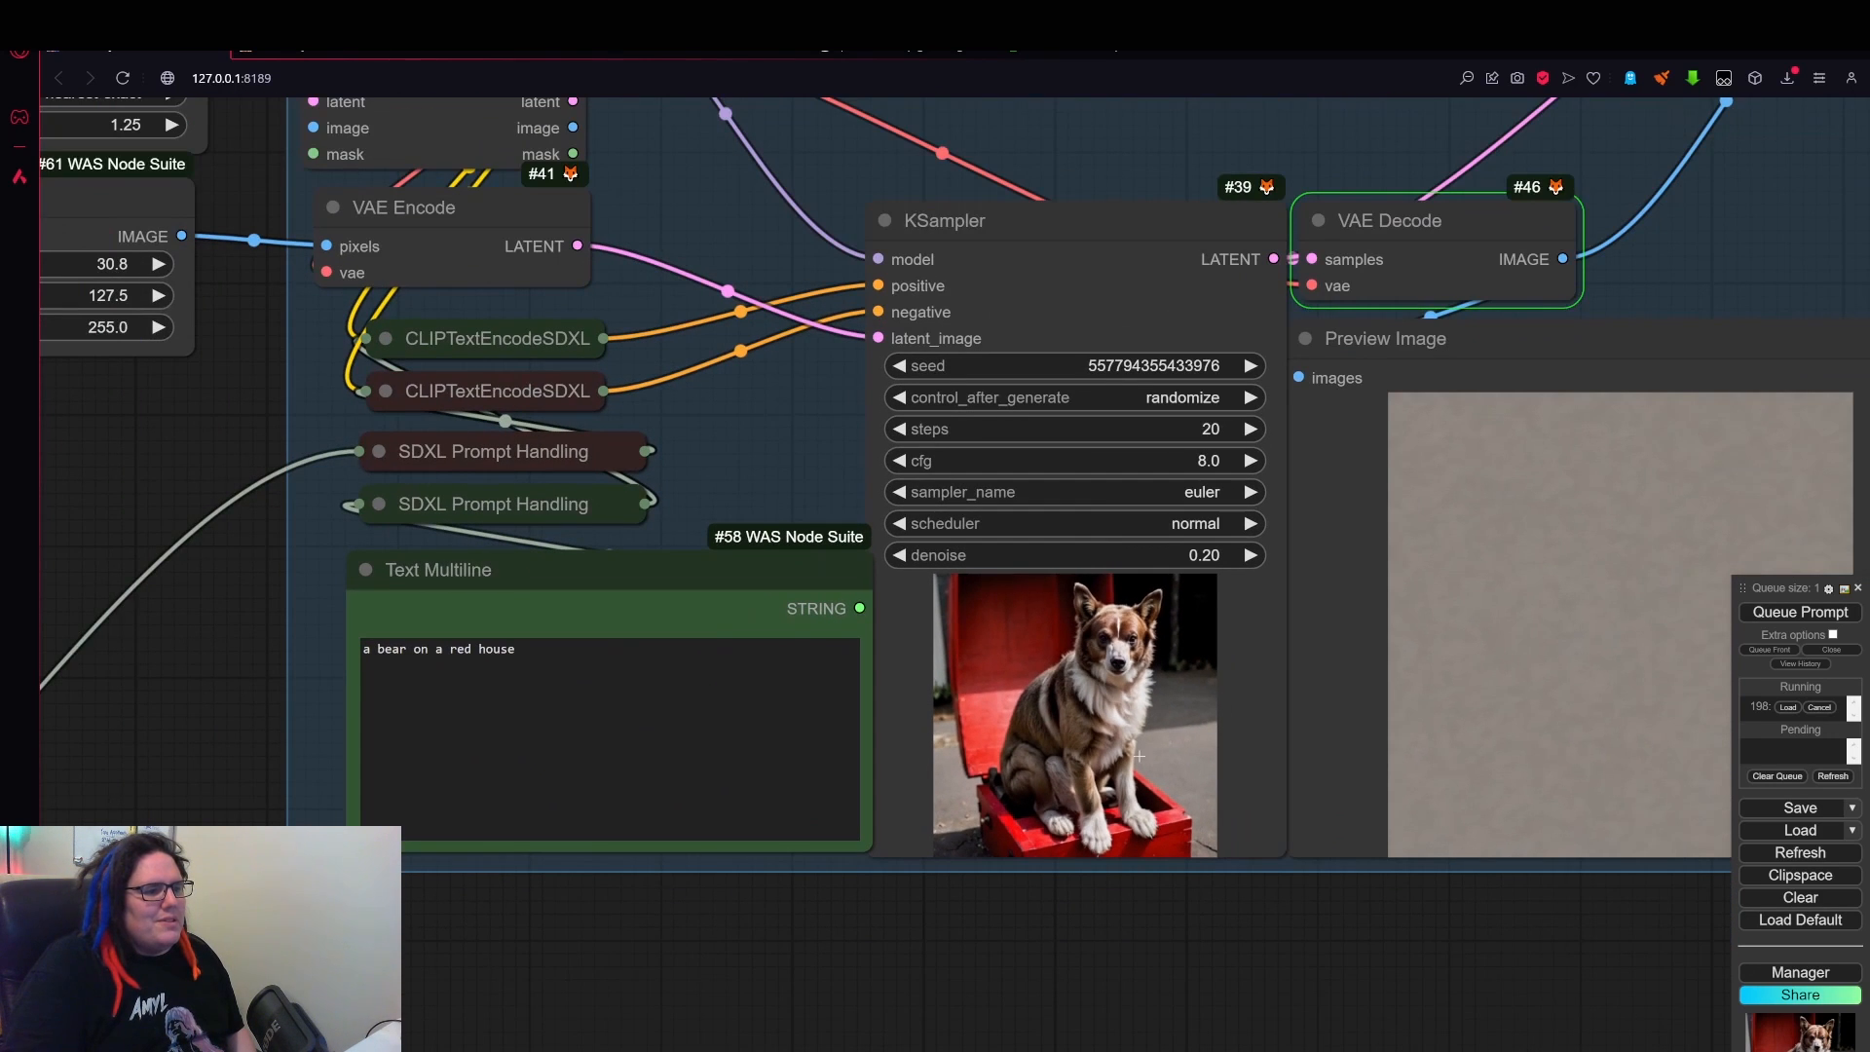
{"action": "left_click_drag", "start_coordinate": [1329, 955], "coordinate": [1190, 931]}
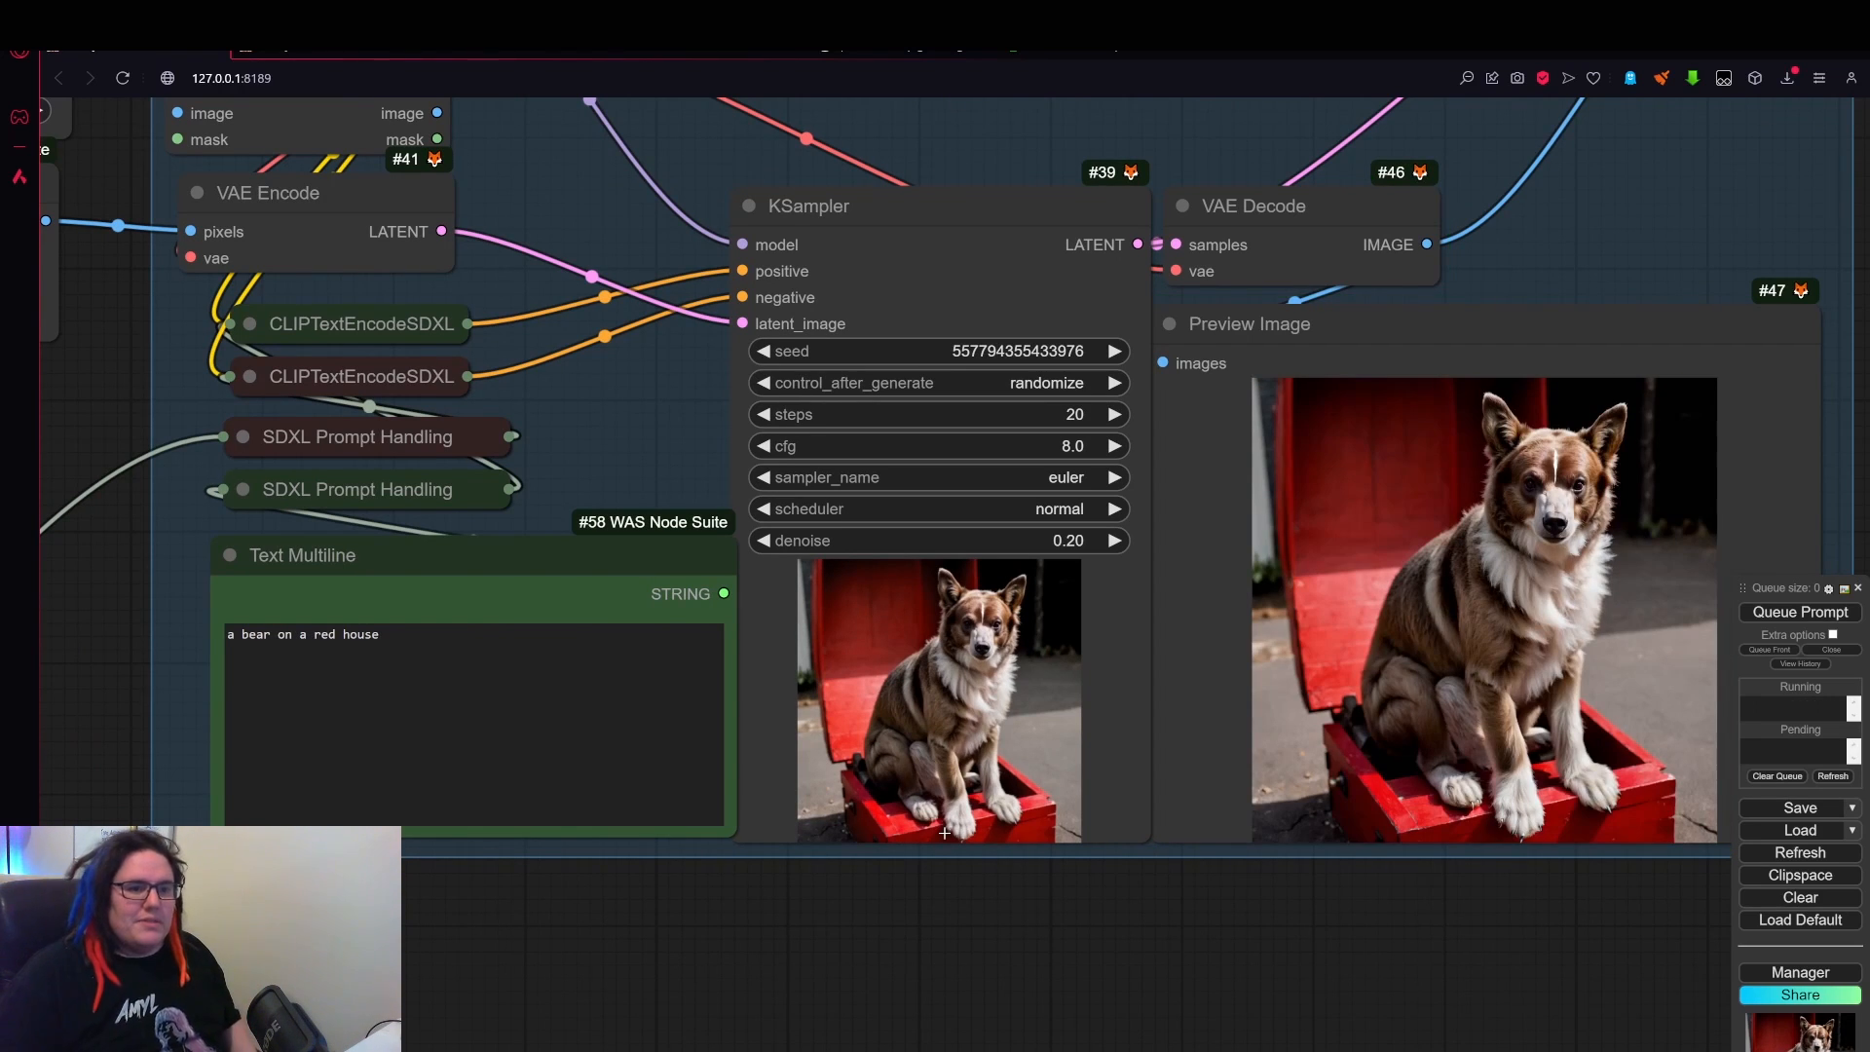
- Examine the finished image in the third group's Preview Image, looking closely at the animal's face and fur
{"action": "scroll", "coordinate": [1396, 623], "scroll_direction": "up", "scroll_amount": 5}
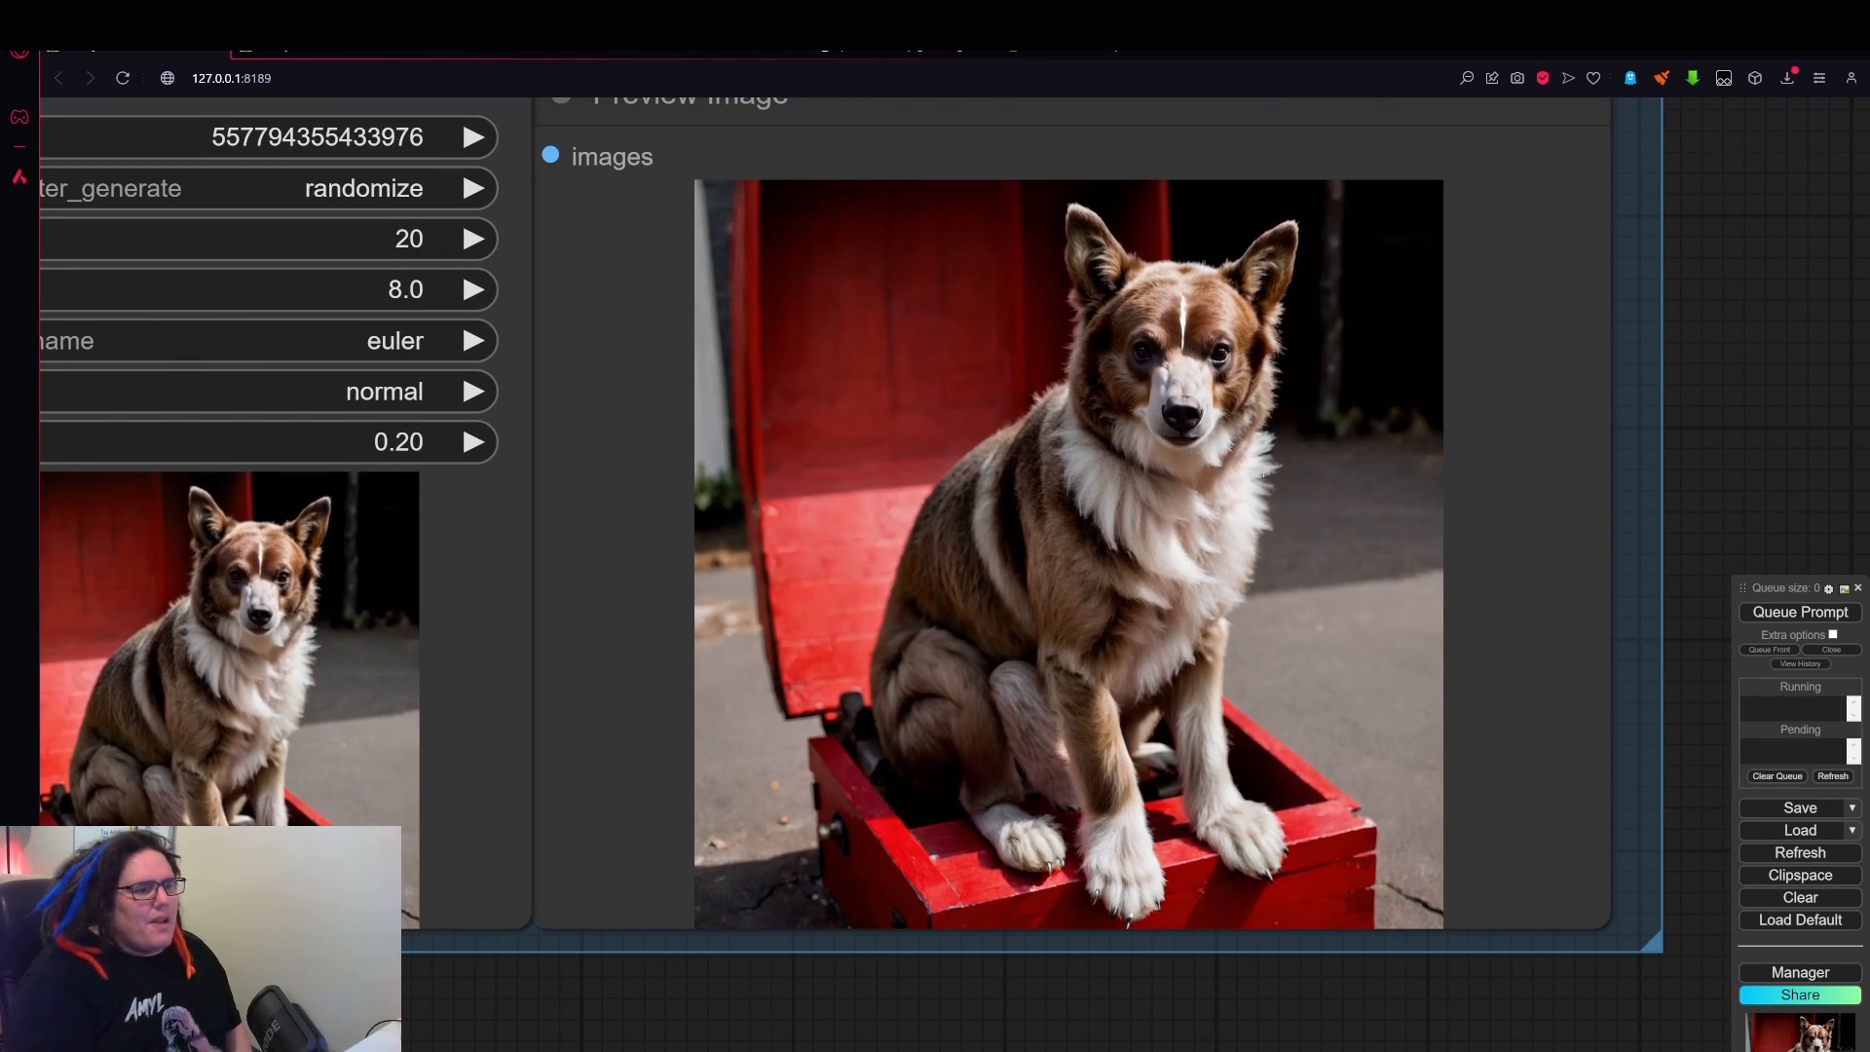
{"action": "scroll", "coordinate": [1256, 536], "scroll_direction": "down", "scroll_amount": 3}
{"action": "scroll", "coordinate": [1386, 573], "scroll_direction": "up", "scroll_amount": 12}
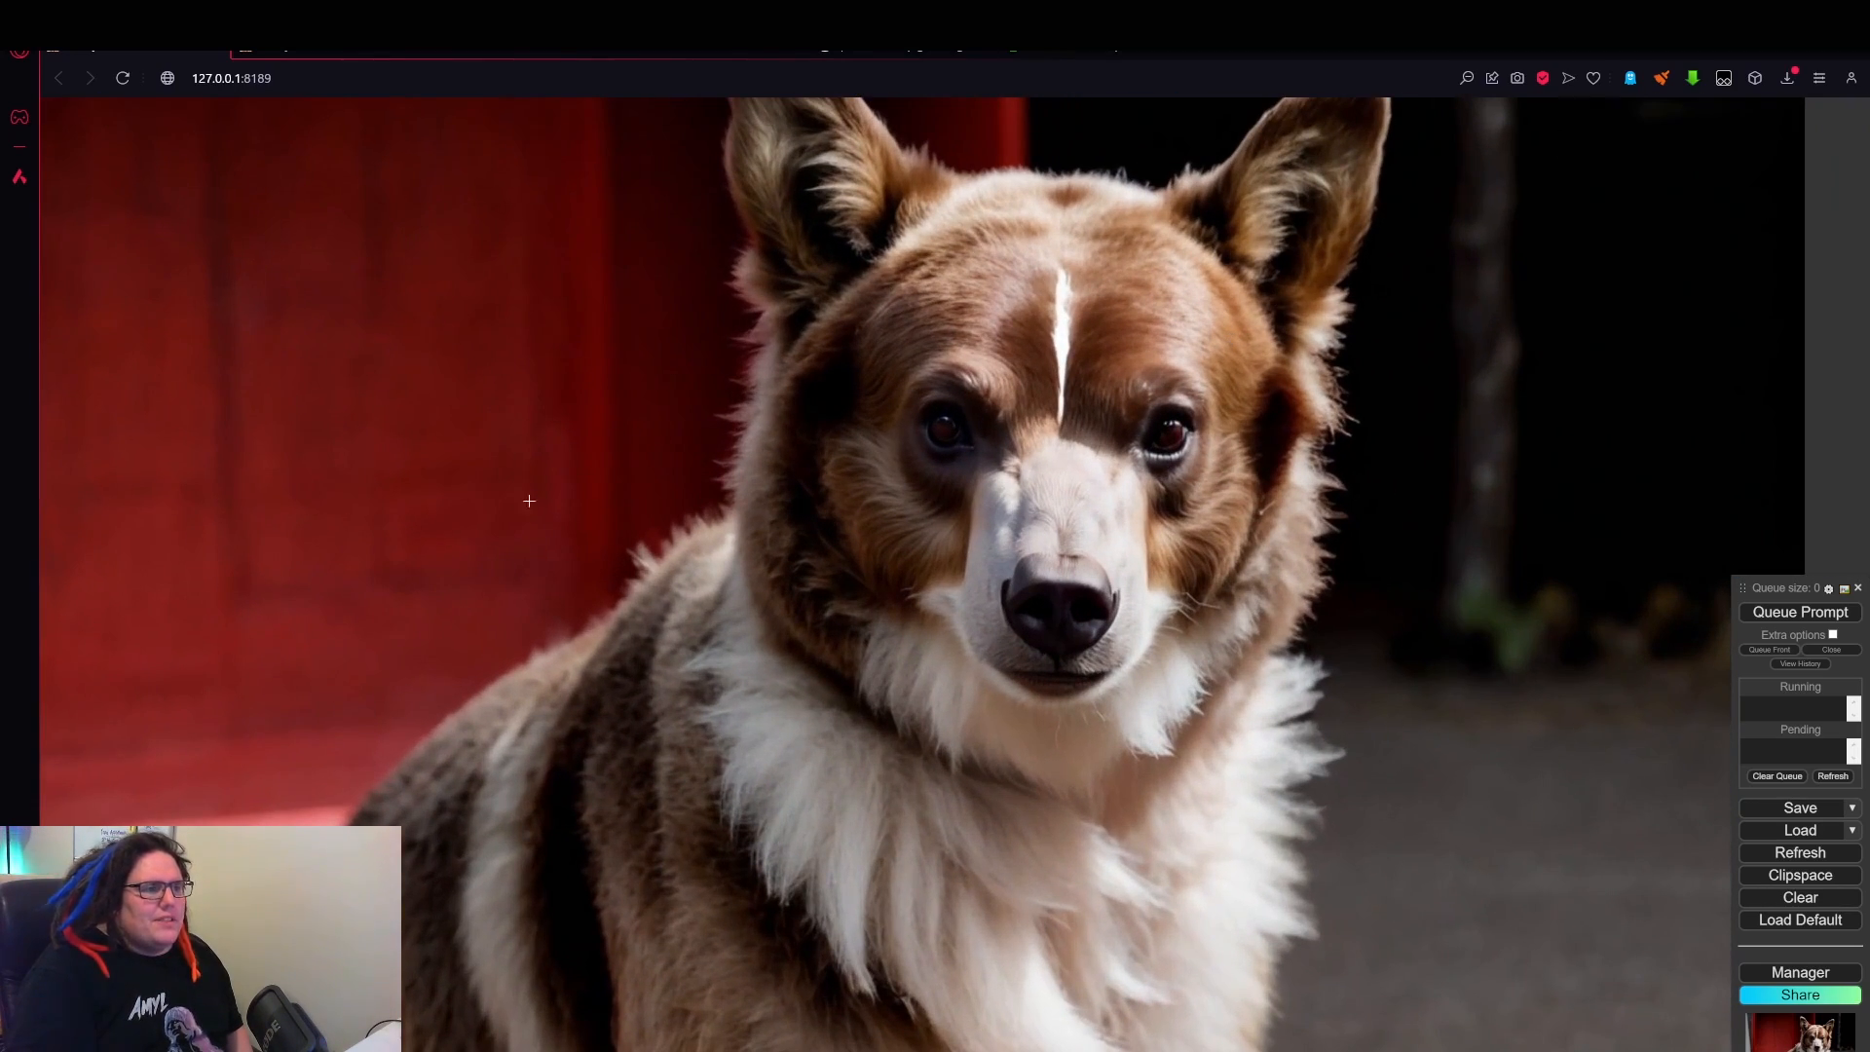
{"action": "scroll", "coordinate": [1505, 622], "scroll_direction": "down", "scroll_amount": 10}
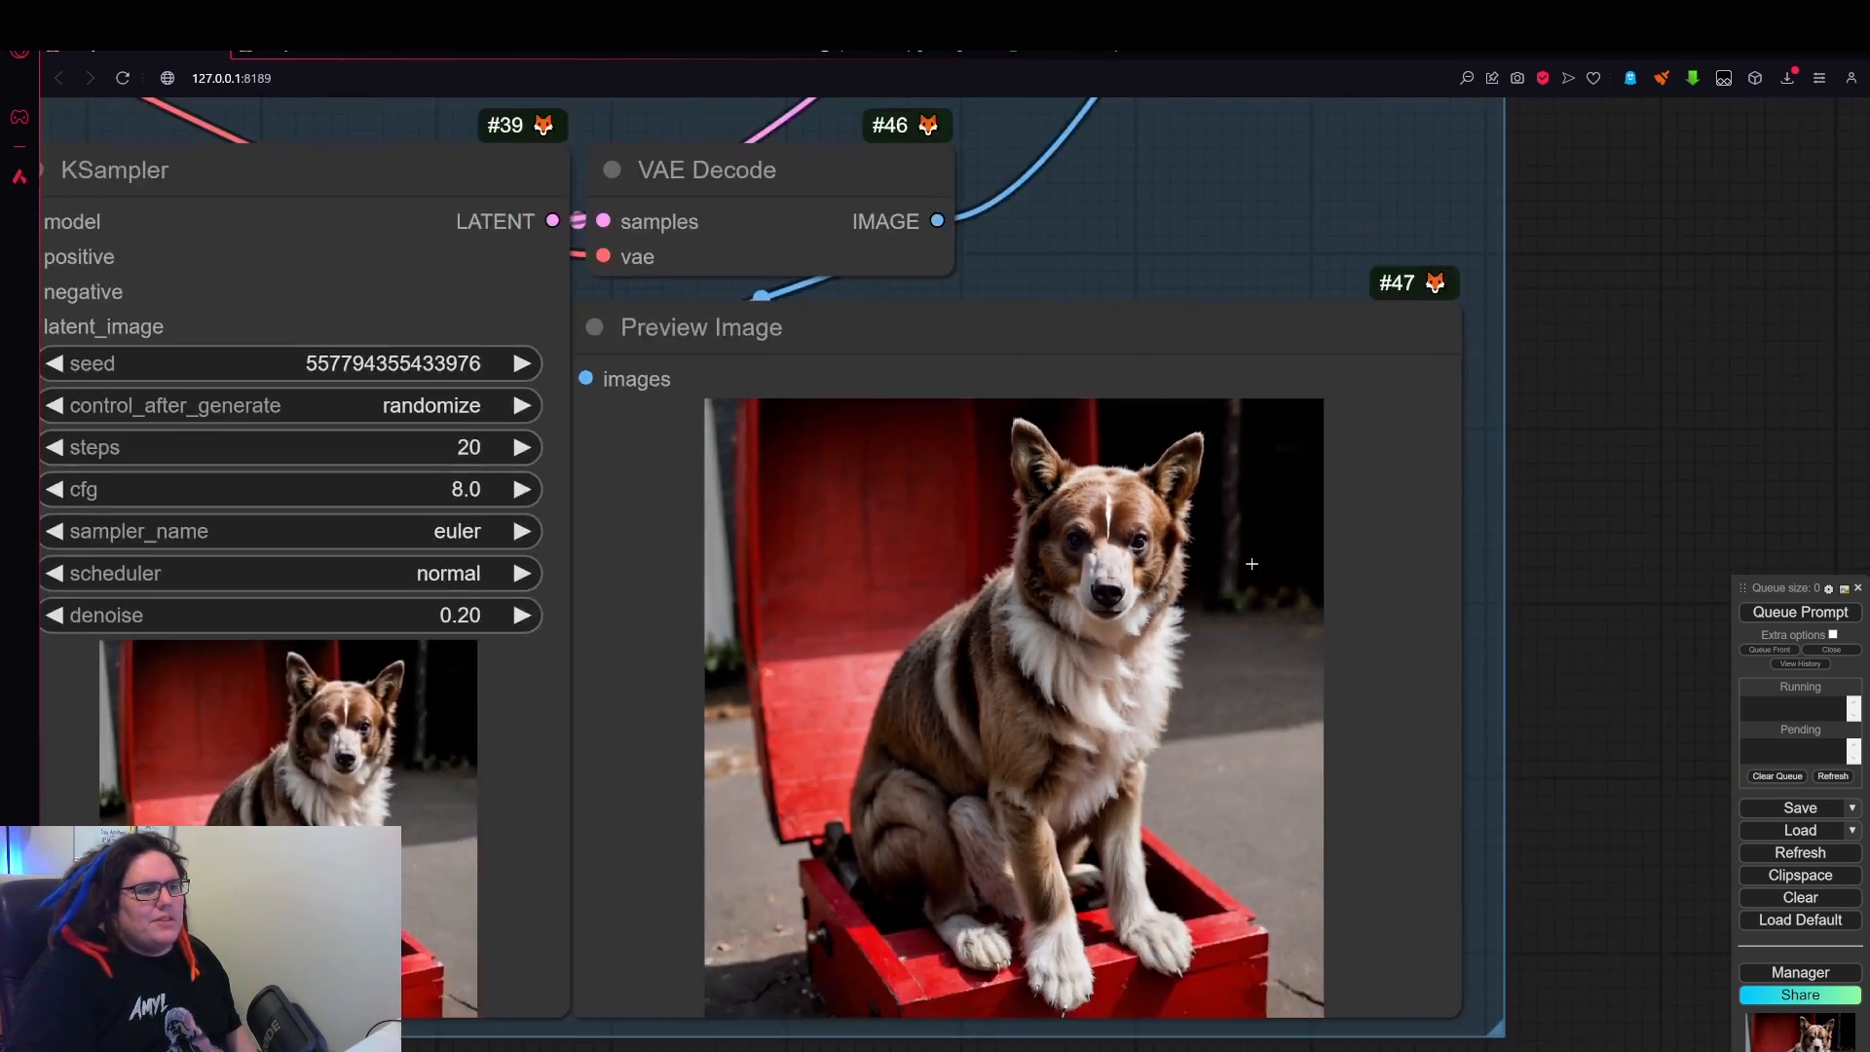
{"action": "scroll", "coordinate": [1480, 585], "scroll_direction": "down", "scroll_amount": 6}
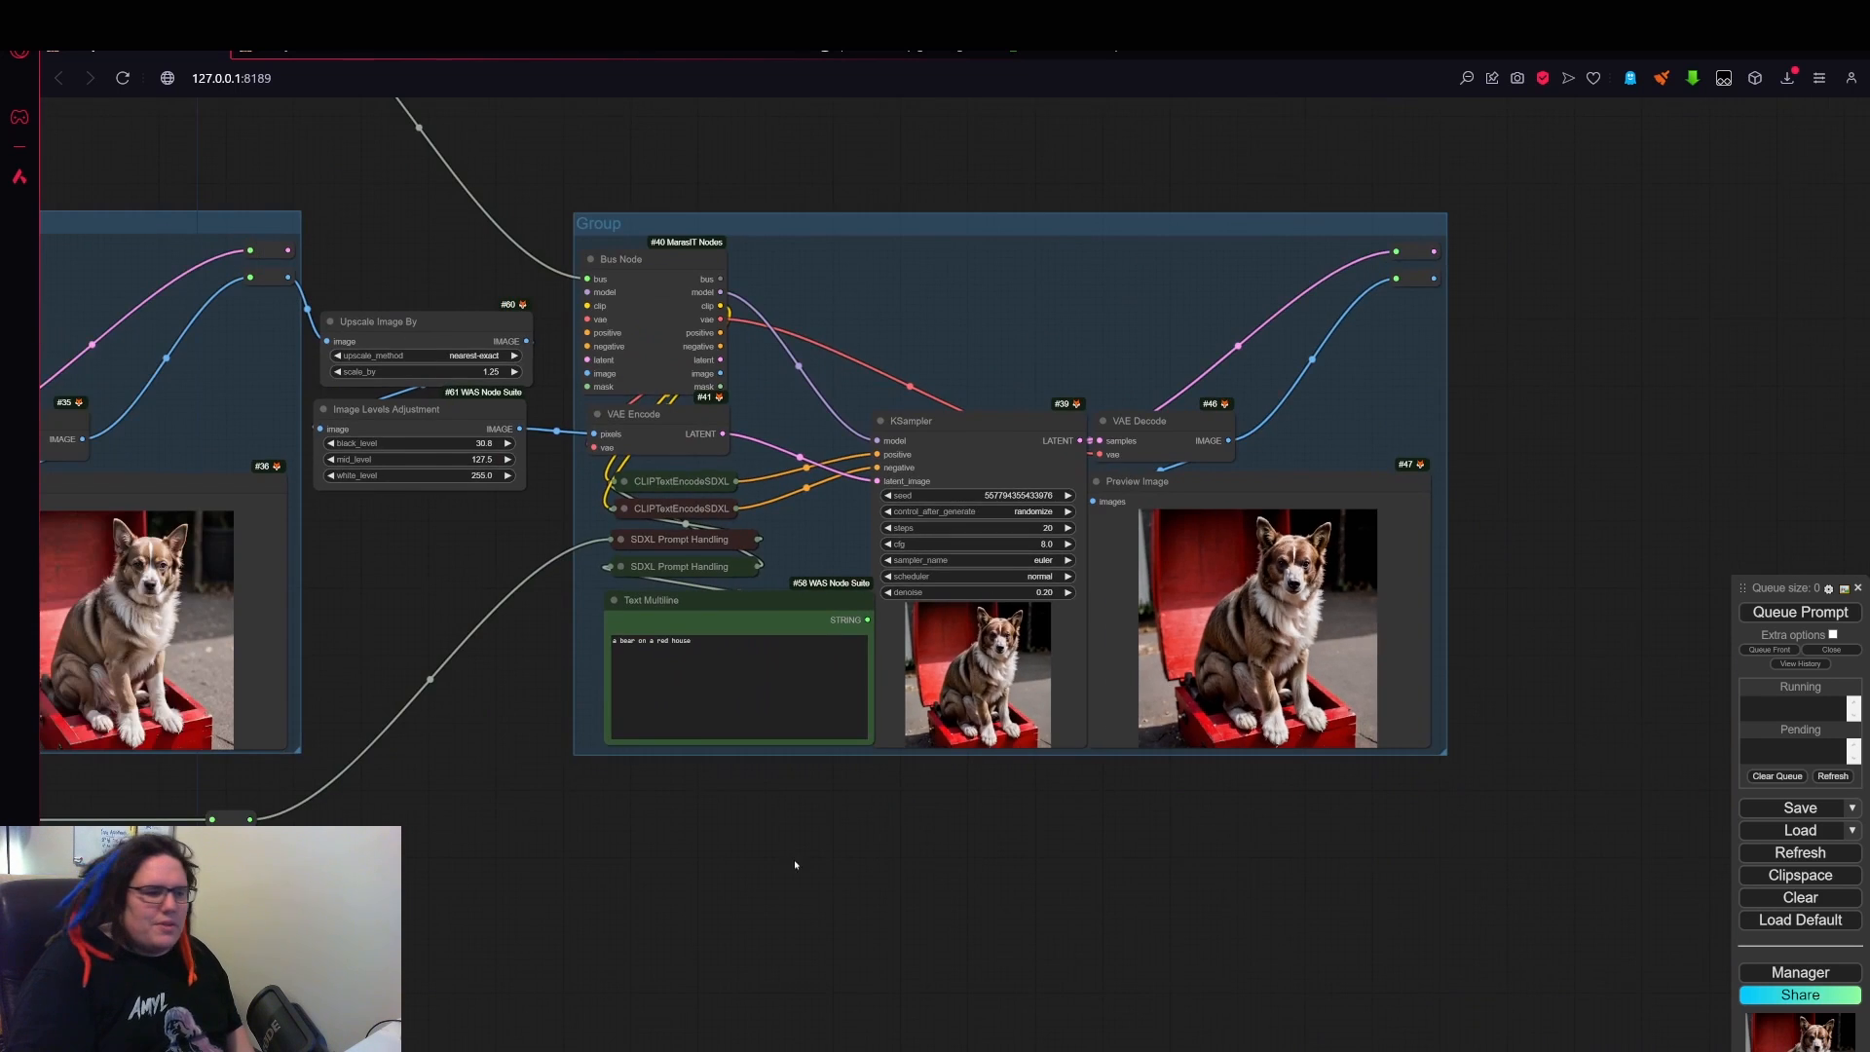
- Review the whole workflow from the loader group across the sampler groups, comparing their prompts, upscale nodes and preview images
{"action": "left_click_drag", "start_coordinate": [596, 888], "coordinate": [1471, 799]}
{"action": "scroll", "coordinate": [1383, 817], "scroll_direction": "down", "scroll_amount": 4}
{"action": "scroll", "coordinate": [1198, 840], "scroll_direction": "down", "scroll_amount": 6}
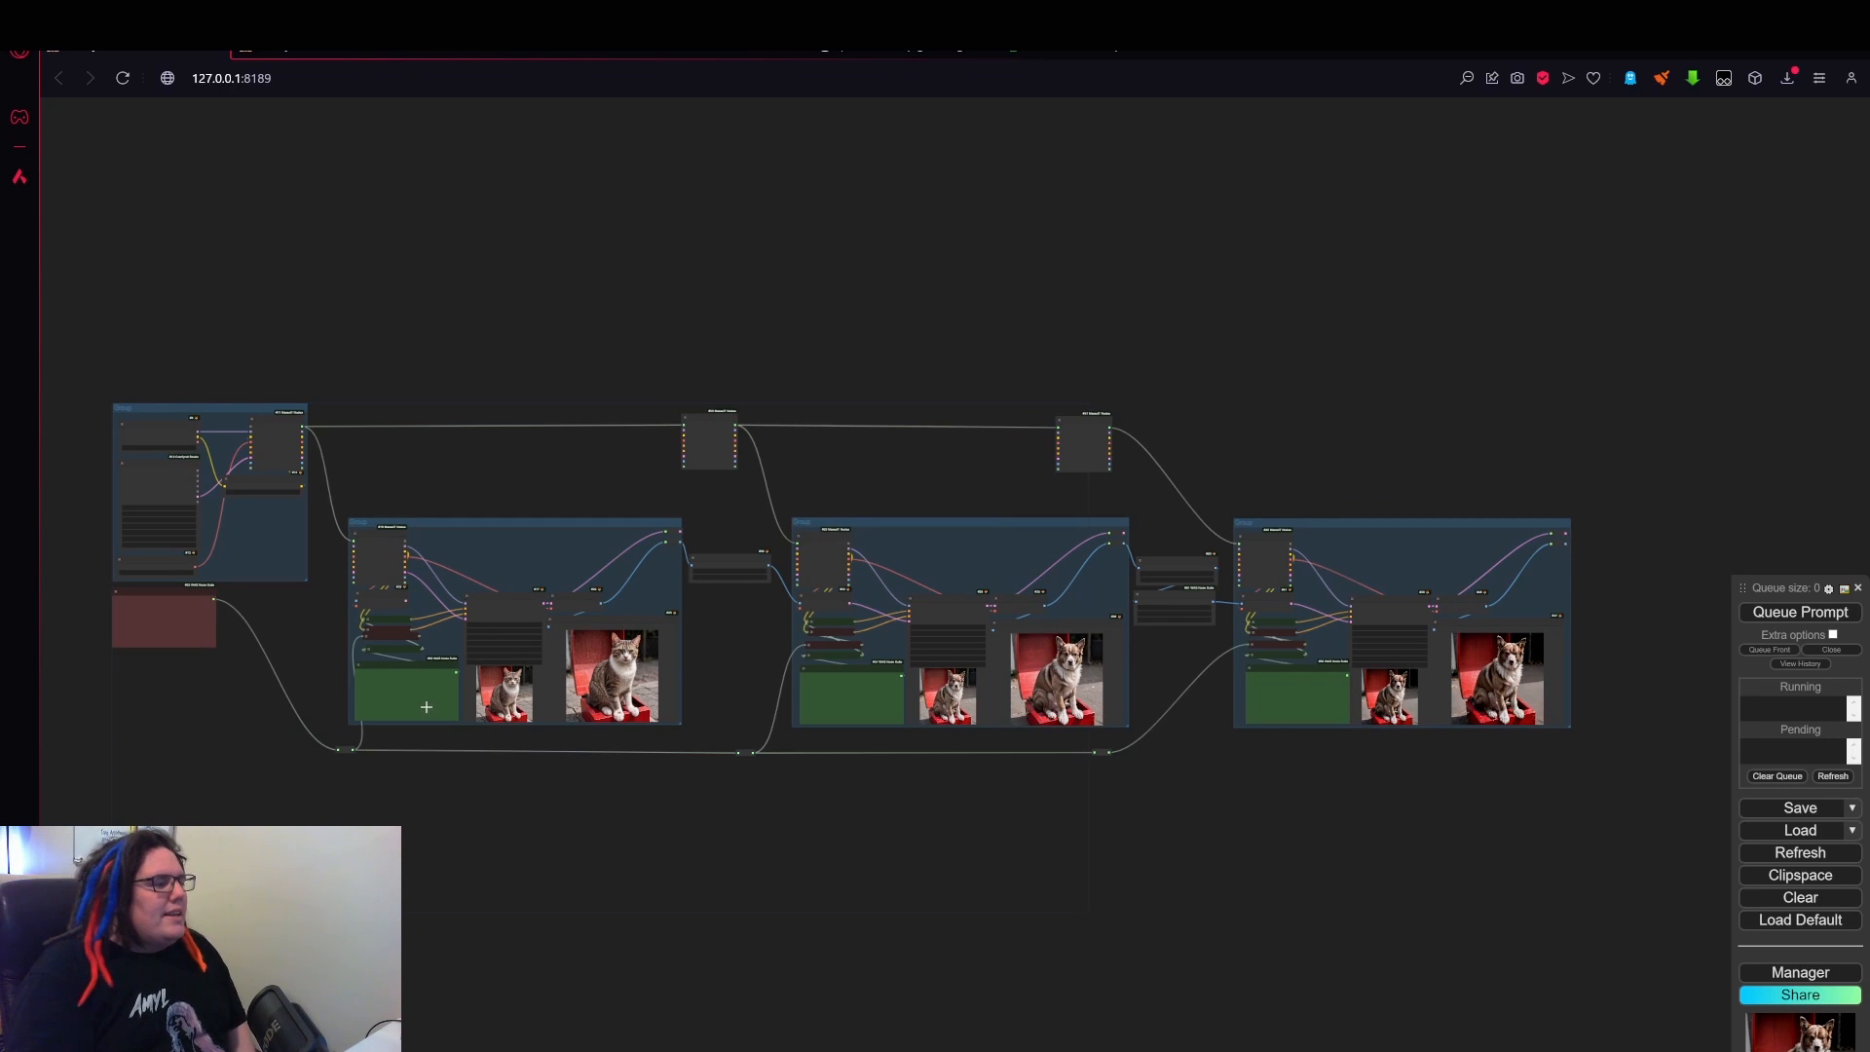
{"action": "scroll", "coordinate": [426, 708], "scroll_direction": "up", "scroll_amount": 10}
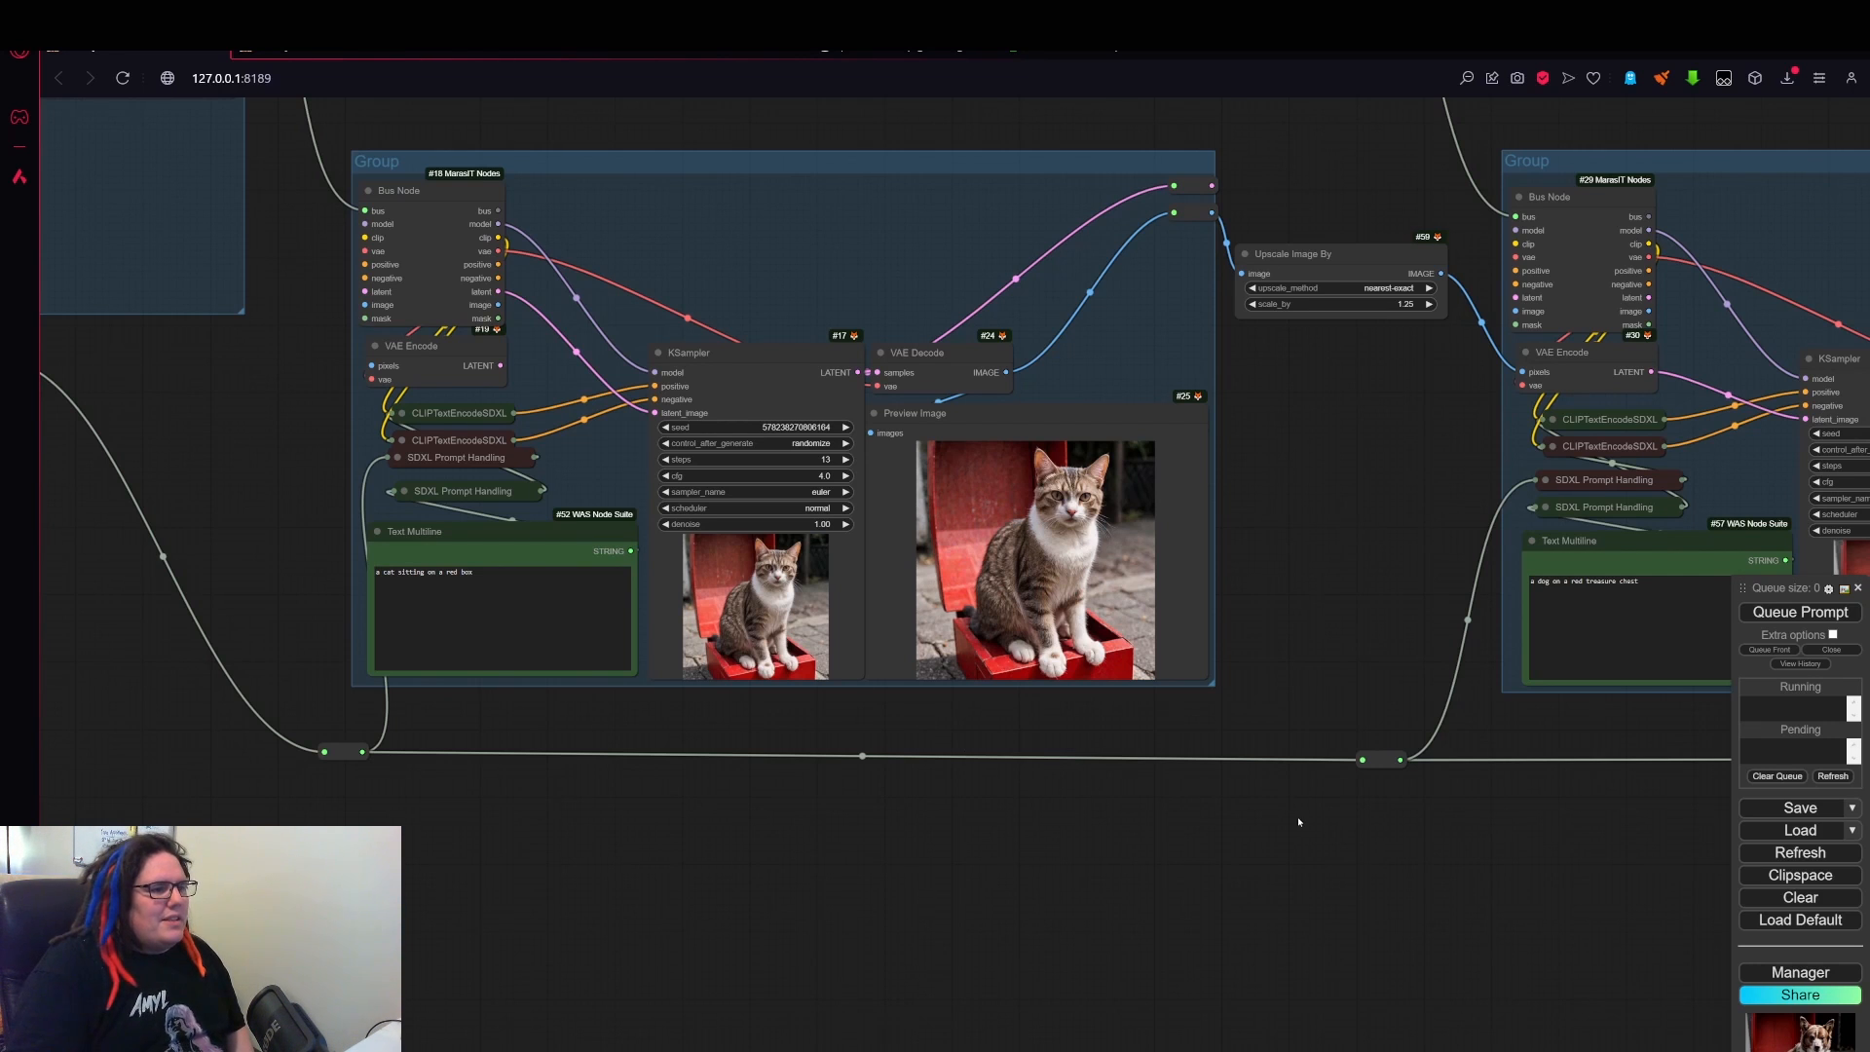
{"action": "left_click_drag", "start_coordinate": [1298, 821], "coordinate": [1134, 853]}
{"action": "left_click_drag", "start_coordinate": [1418, 894], "coordinate": [1254, 856]}
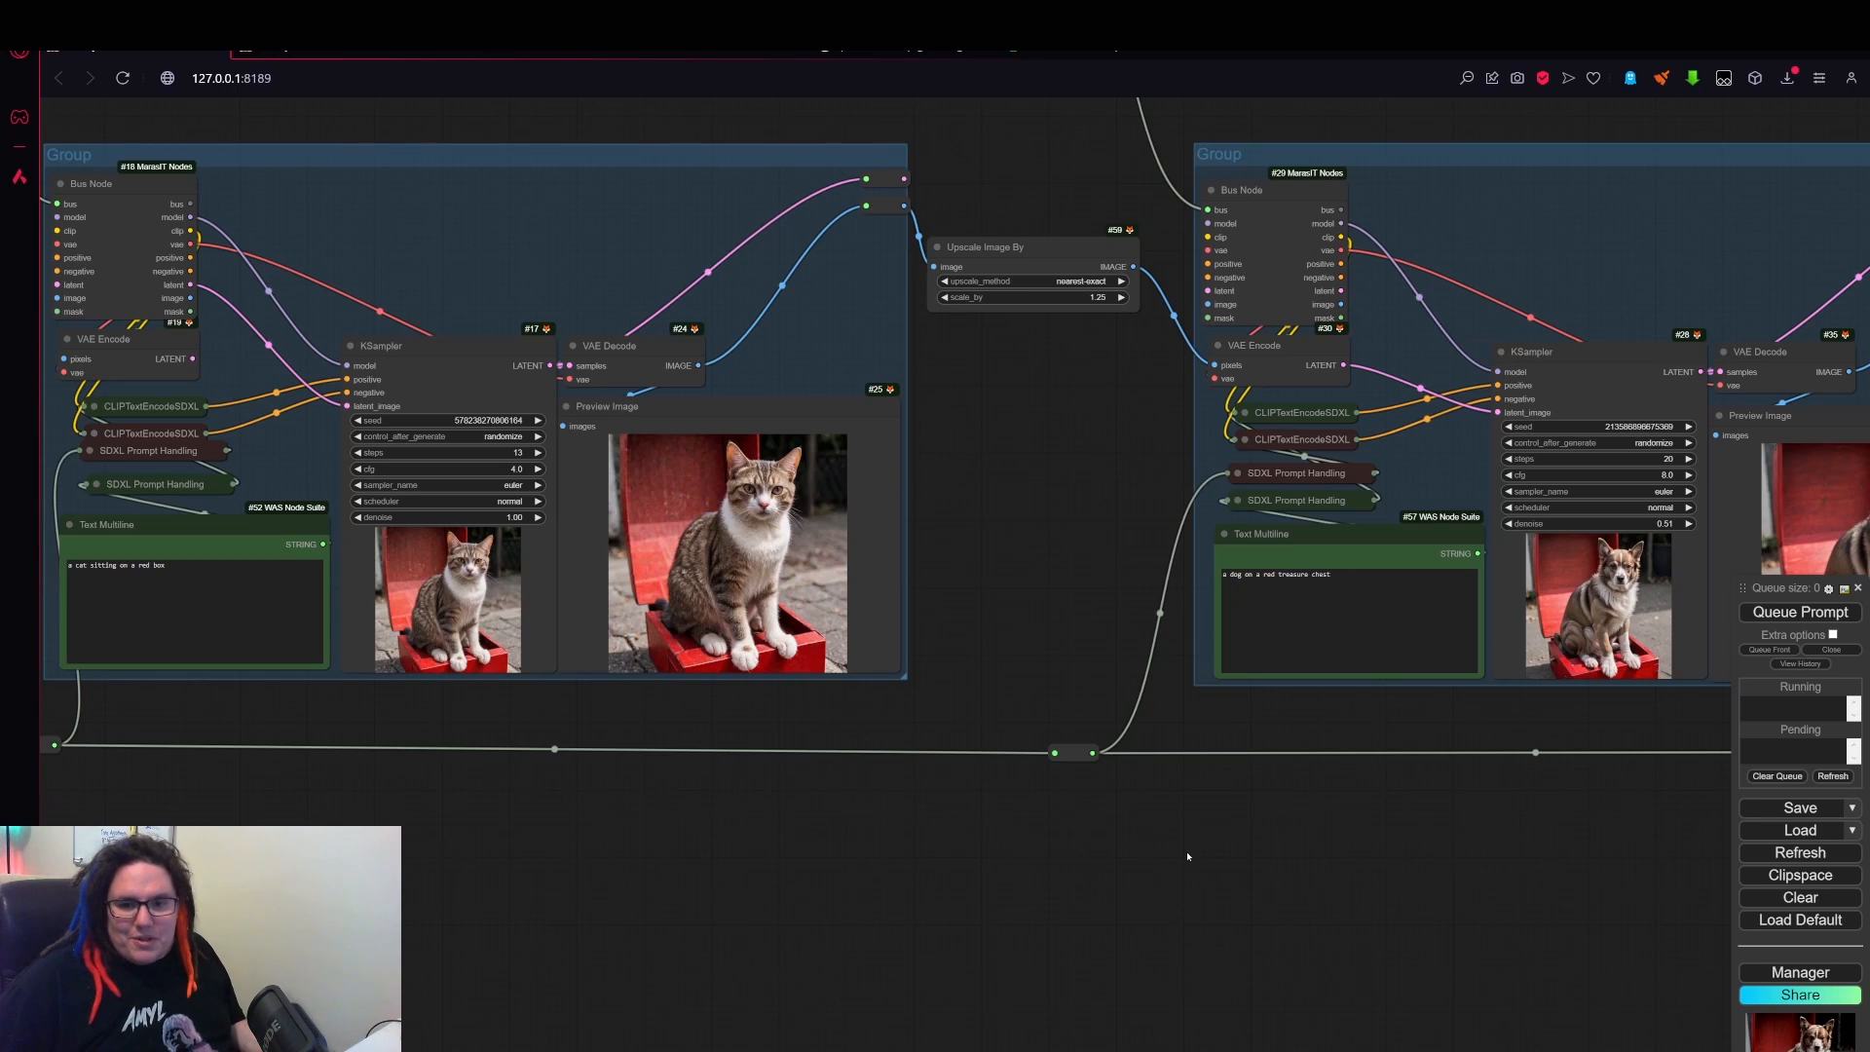
{"action": "left_click_drag", "start_coordinate": [1162, 831], "coordinate": [1273, 872]}
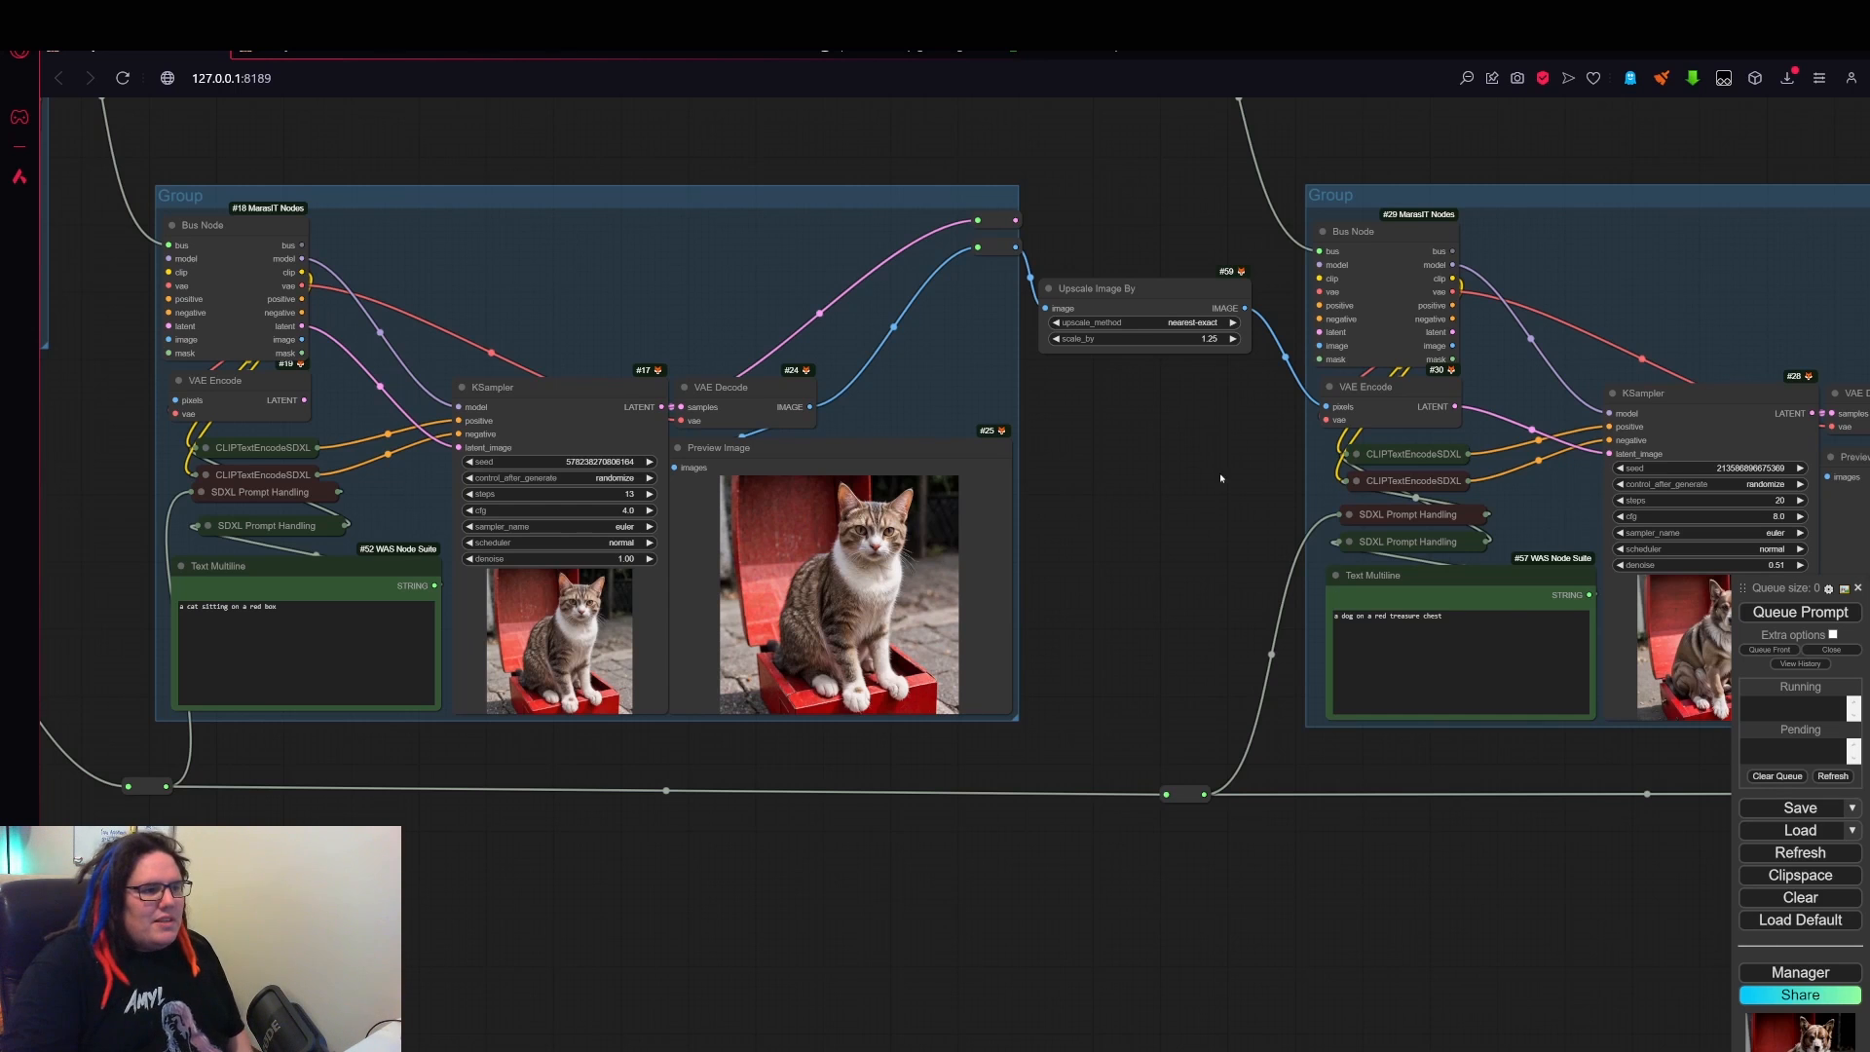
{"action": "scroll", "coordinate": [1204, 468], "scroll_direction": "down", "scroll_amount": 5}
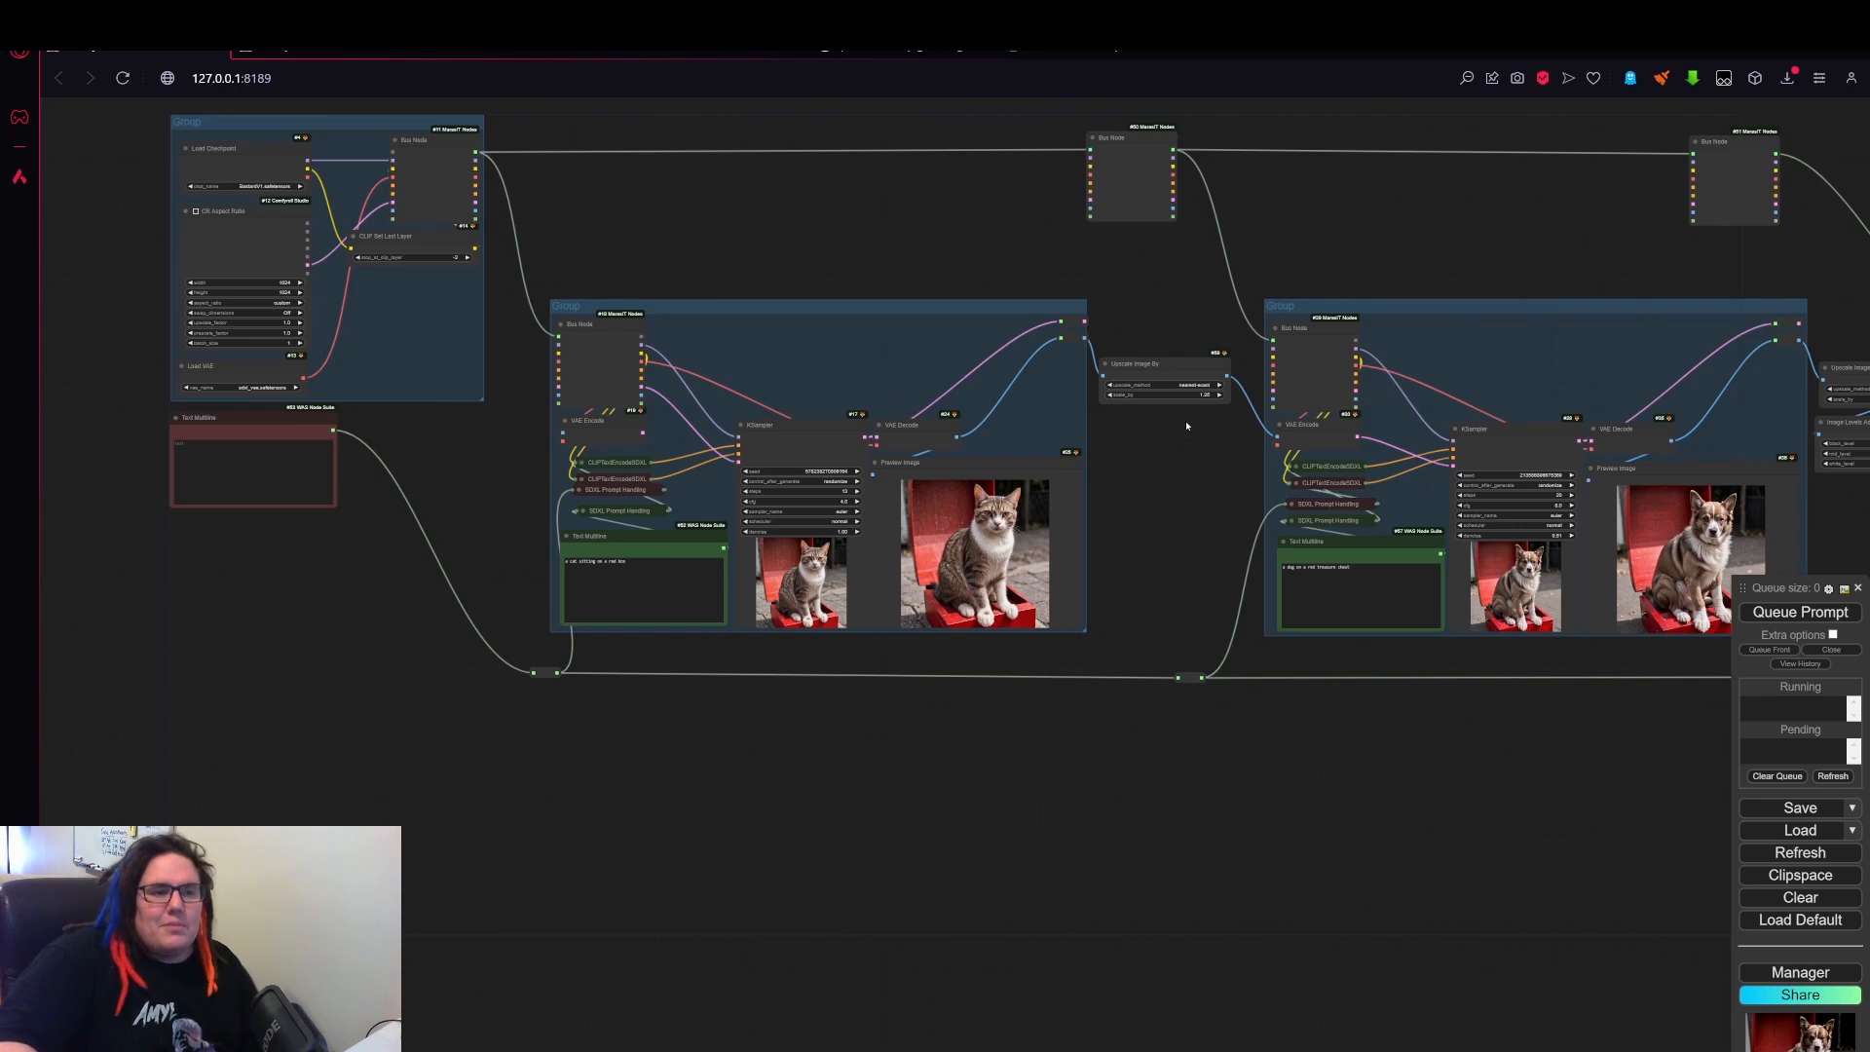
{"action": "left_click_drag", "start_coordinate": [1340, 214], "coordinate": [1120, 230]}
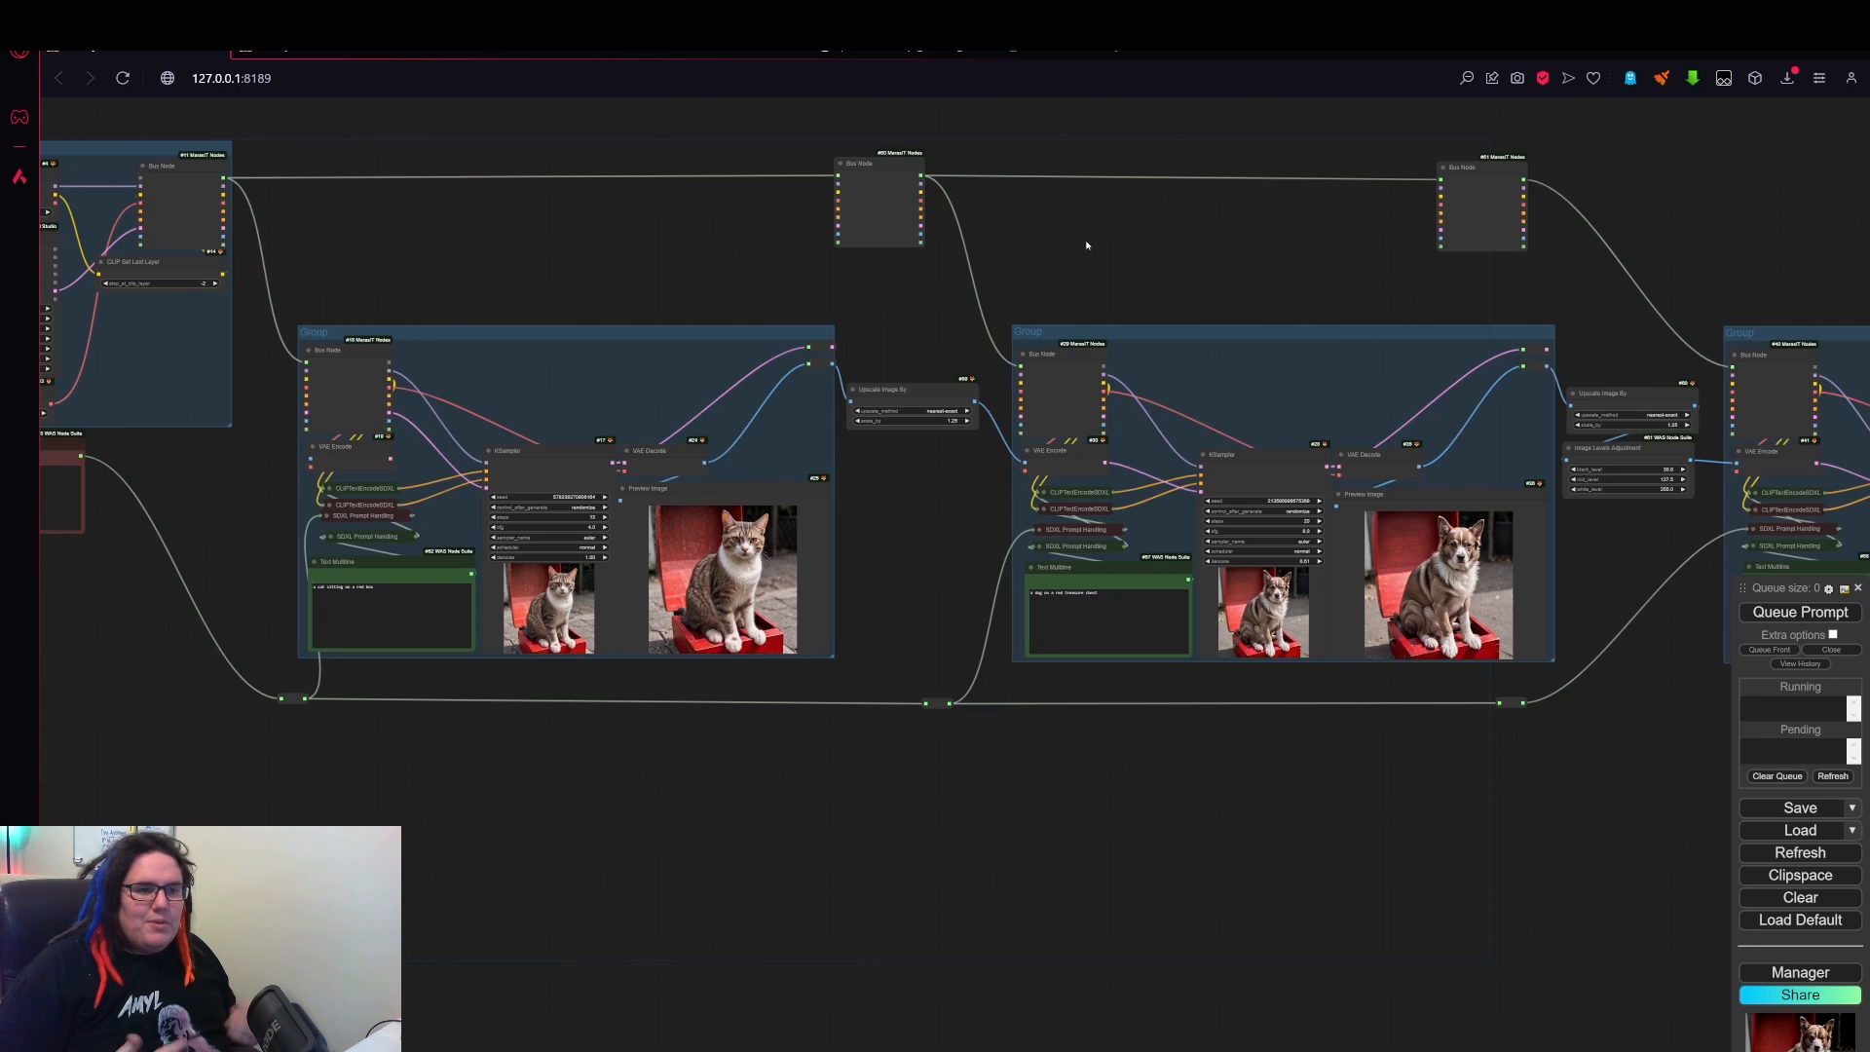
{"action": "left_click_drag", "start_coordinate": [647, 779], "coordinate": [823, 782]}
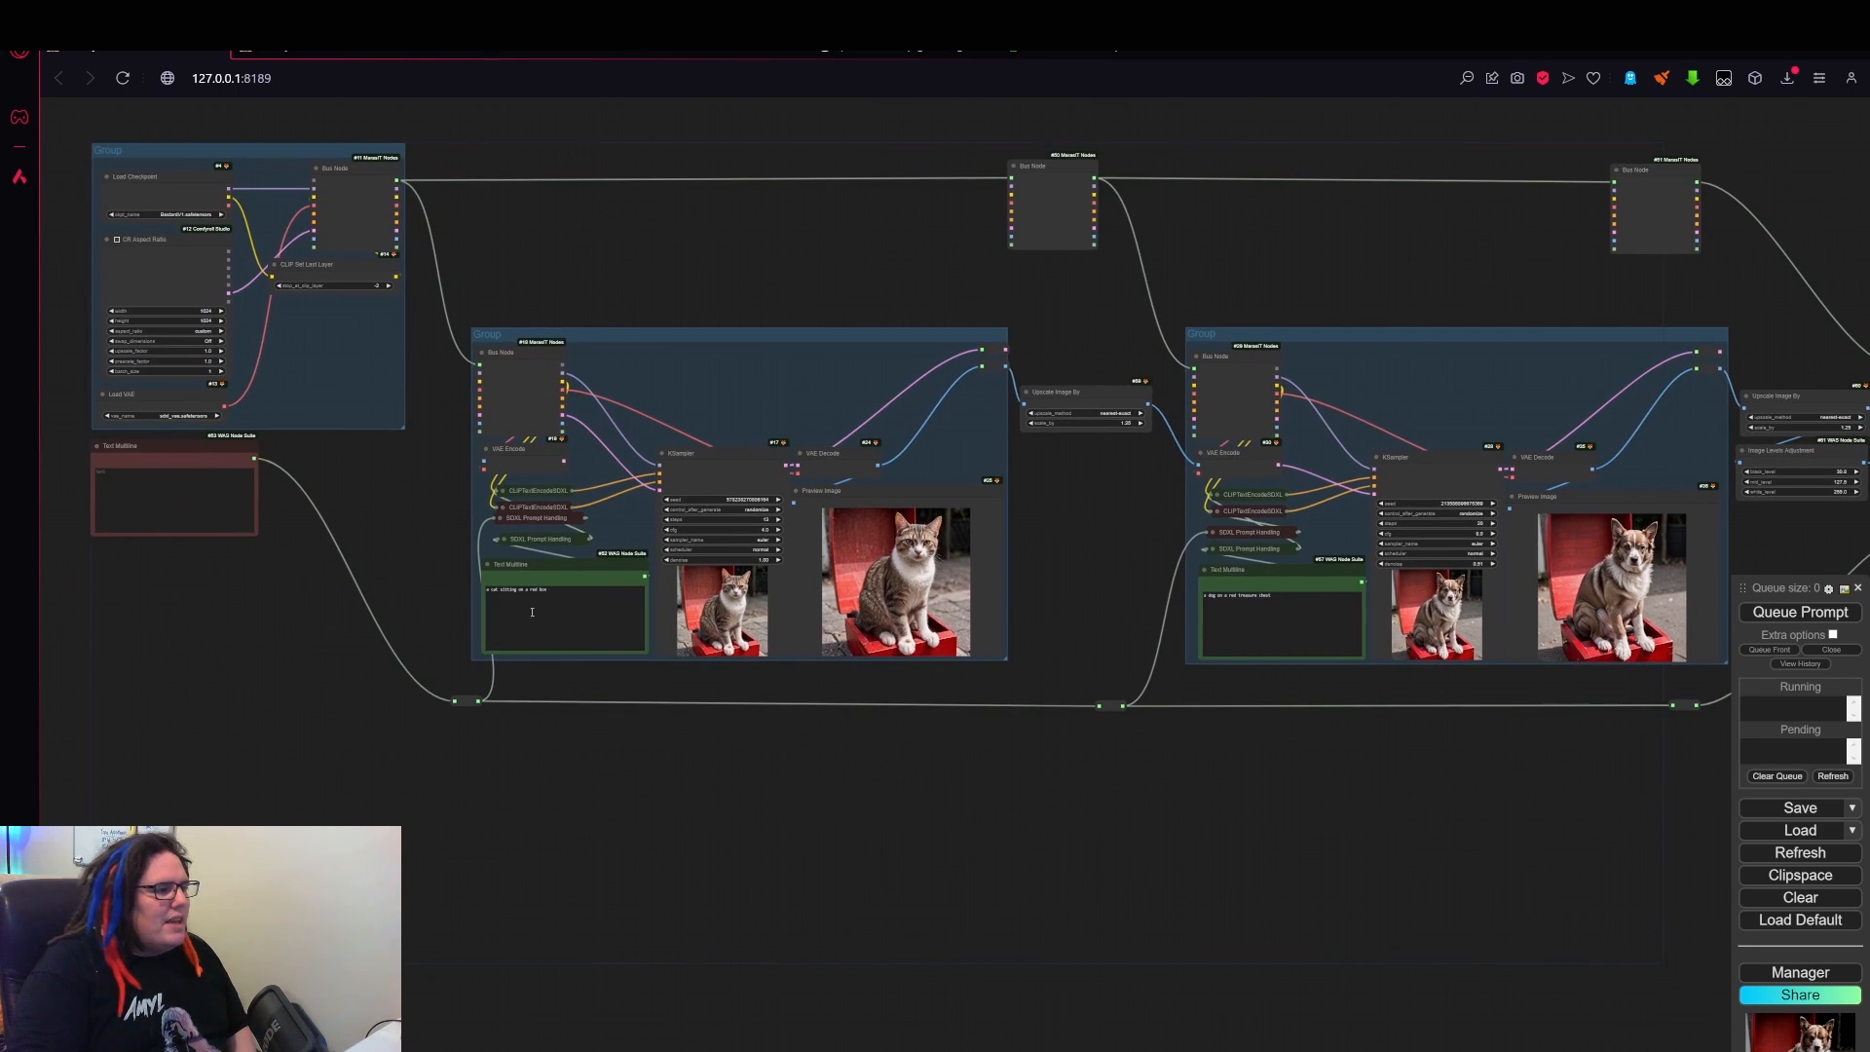
- Replace the first group's Text Multiline prompt with "a messy oil painting of a giant spider in a field of grass, "
{"action": "scroll", "coordinate": [407, 622], "scroll_direction": "up", "scroll_amount": 7}
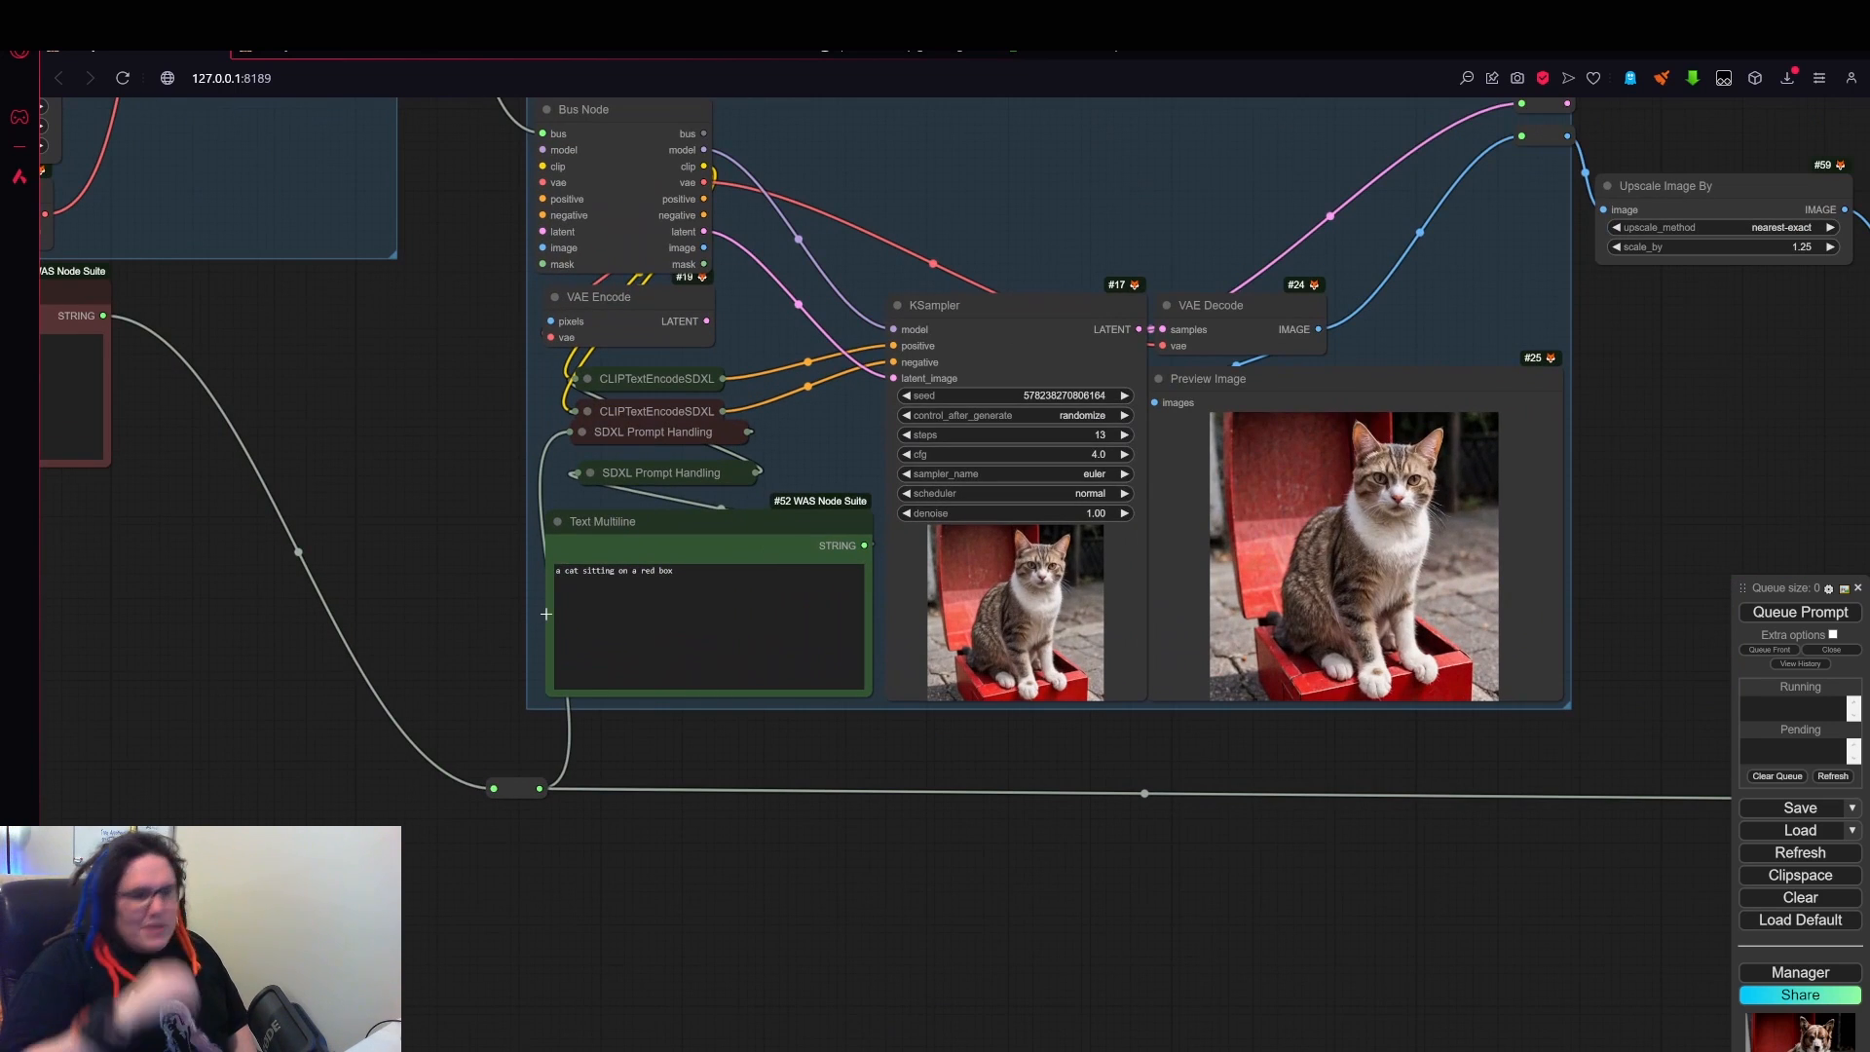
{"action": "scroll", "coordinate": [435, 485], "scroll_direction": "down", "scroll_amount": 2}
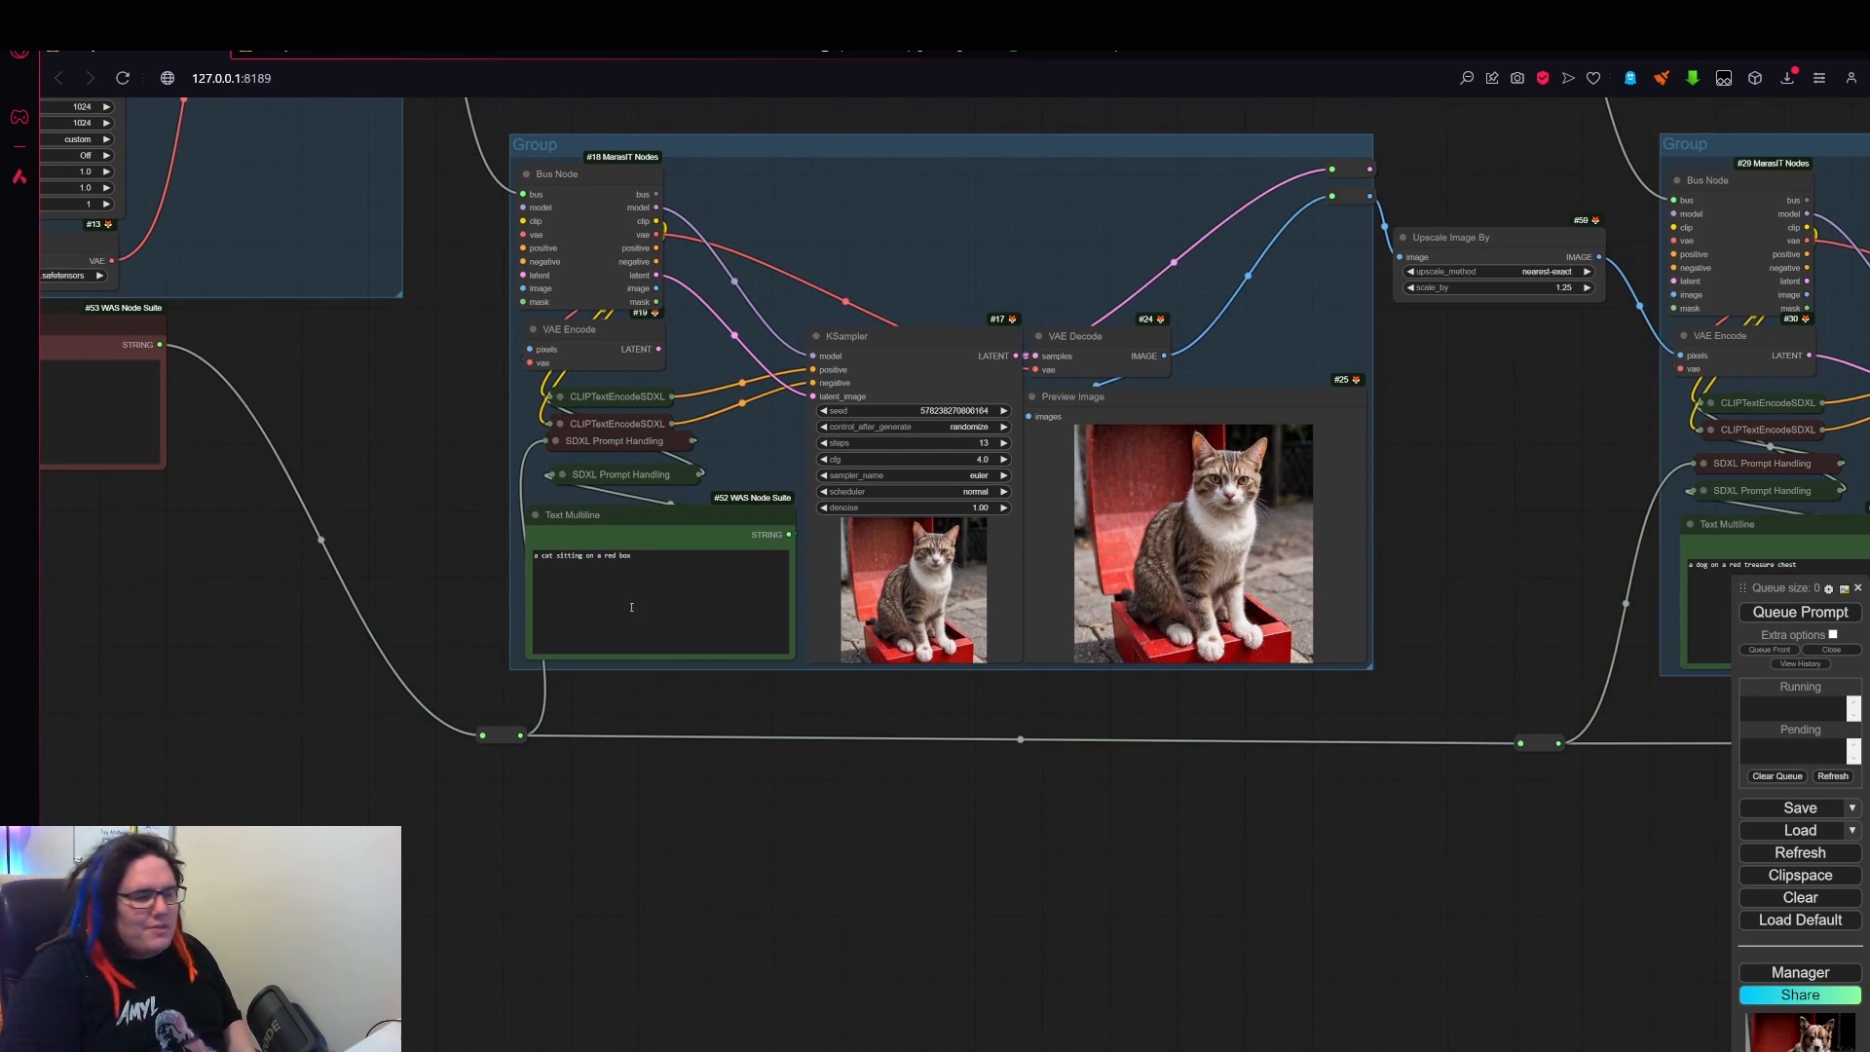
{"action": "left_click", "coordinate": [762, 583]}
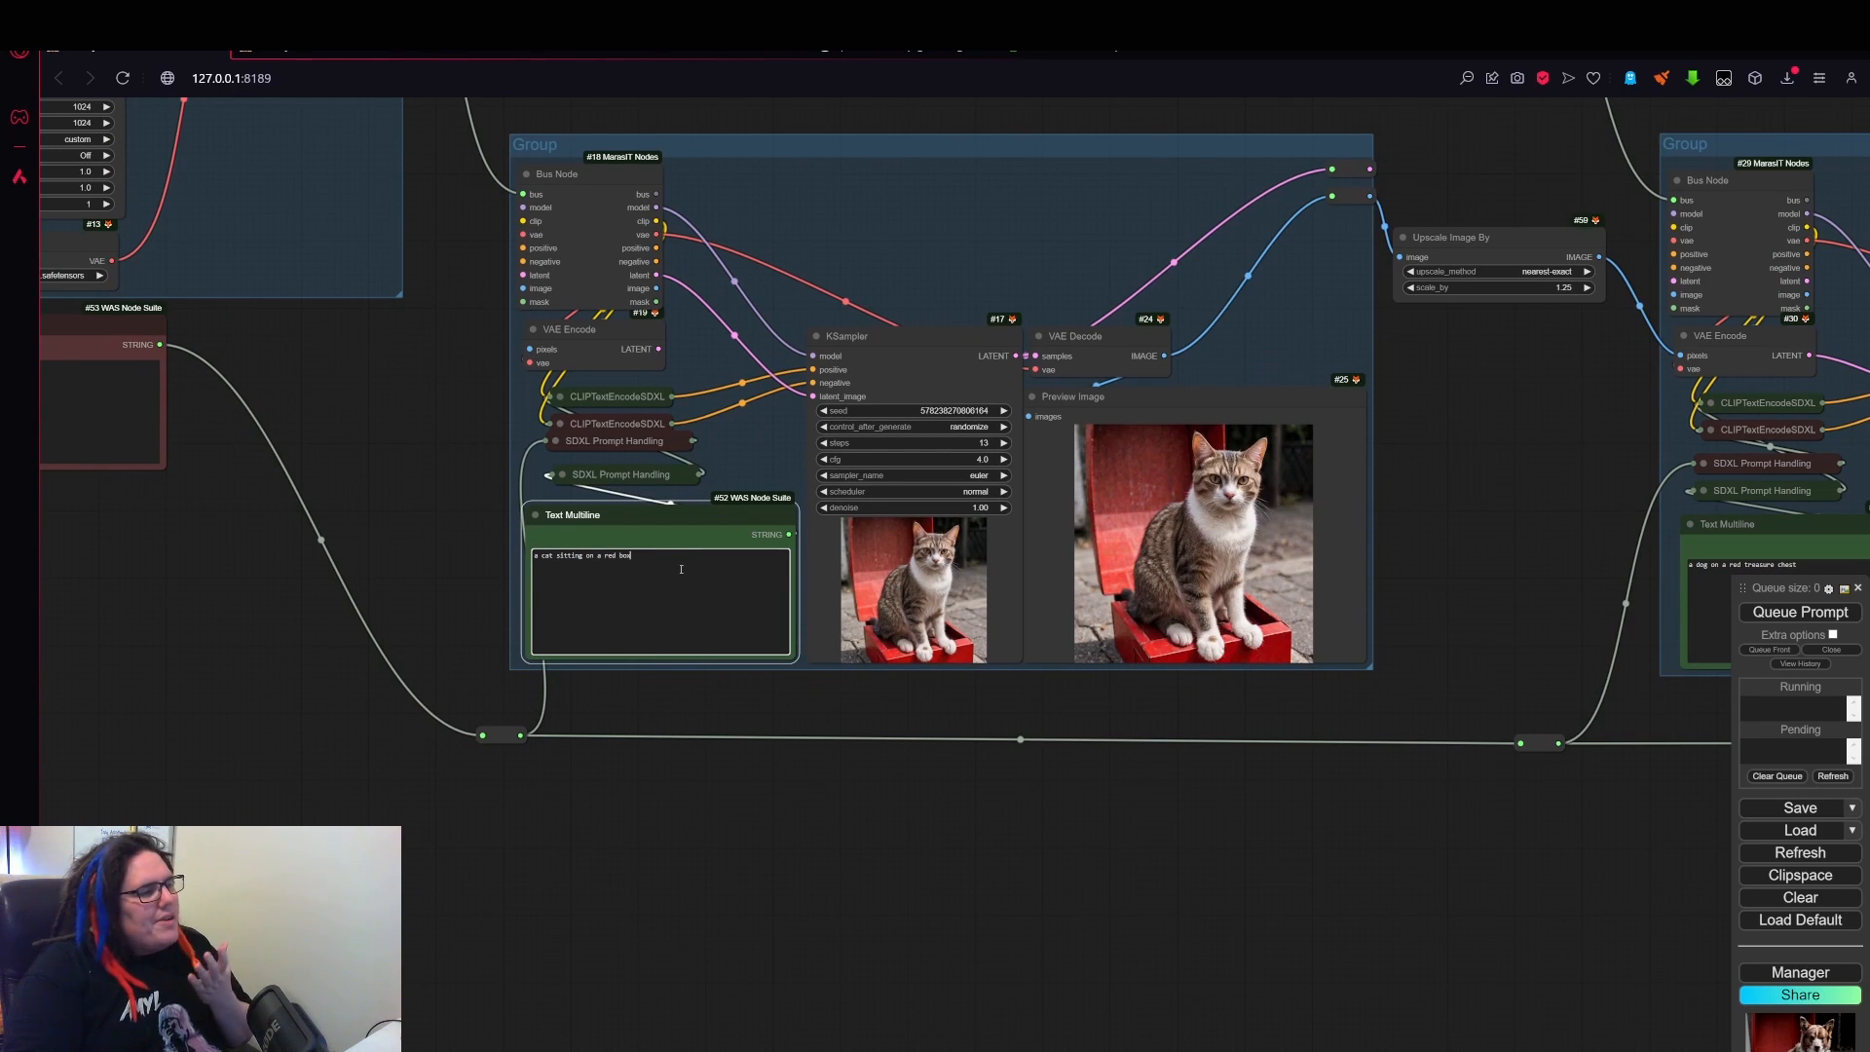
{"action": "left_click_drag", "start_coordinate": [659, 563], "coordinate": [527, 557]}
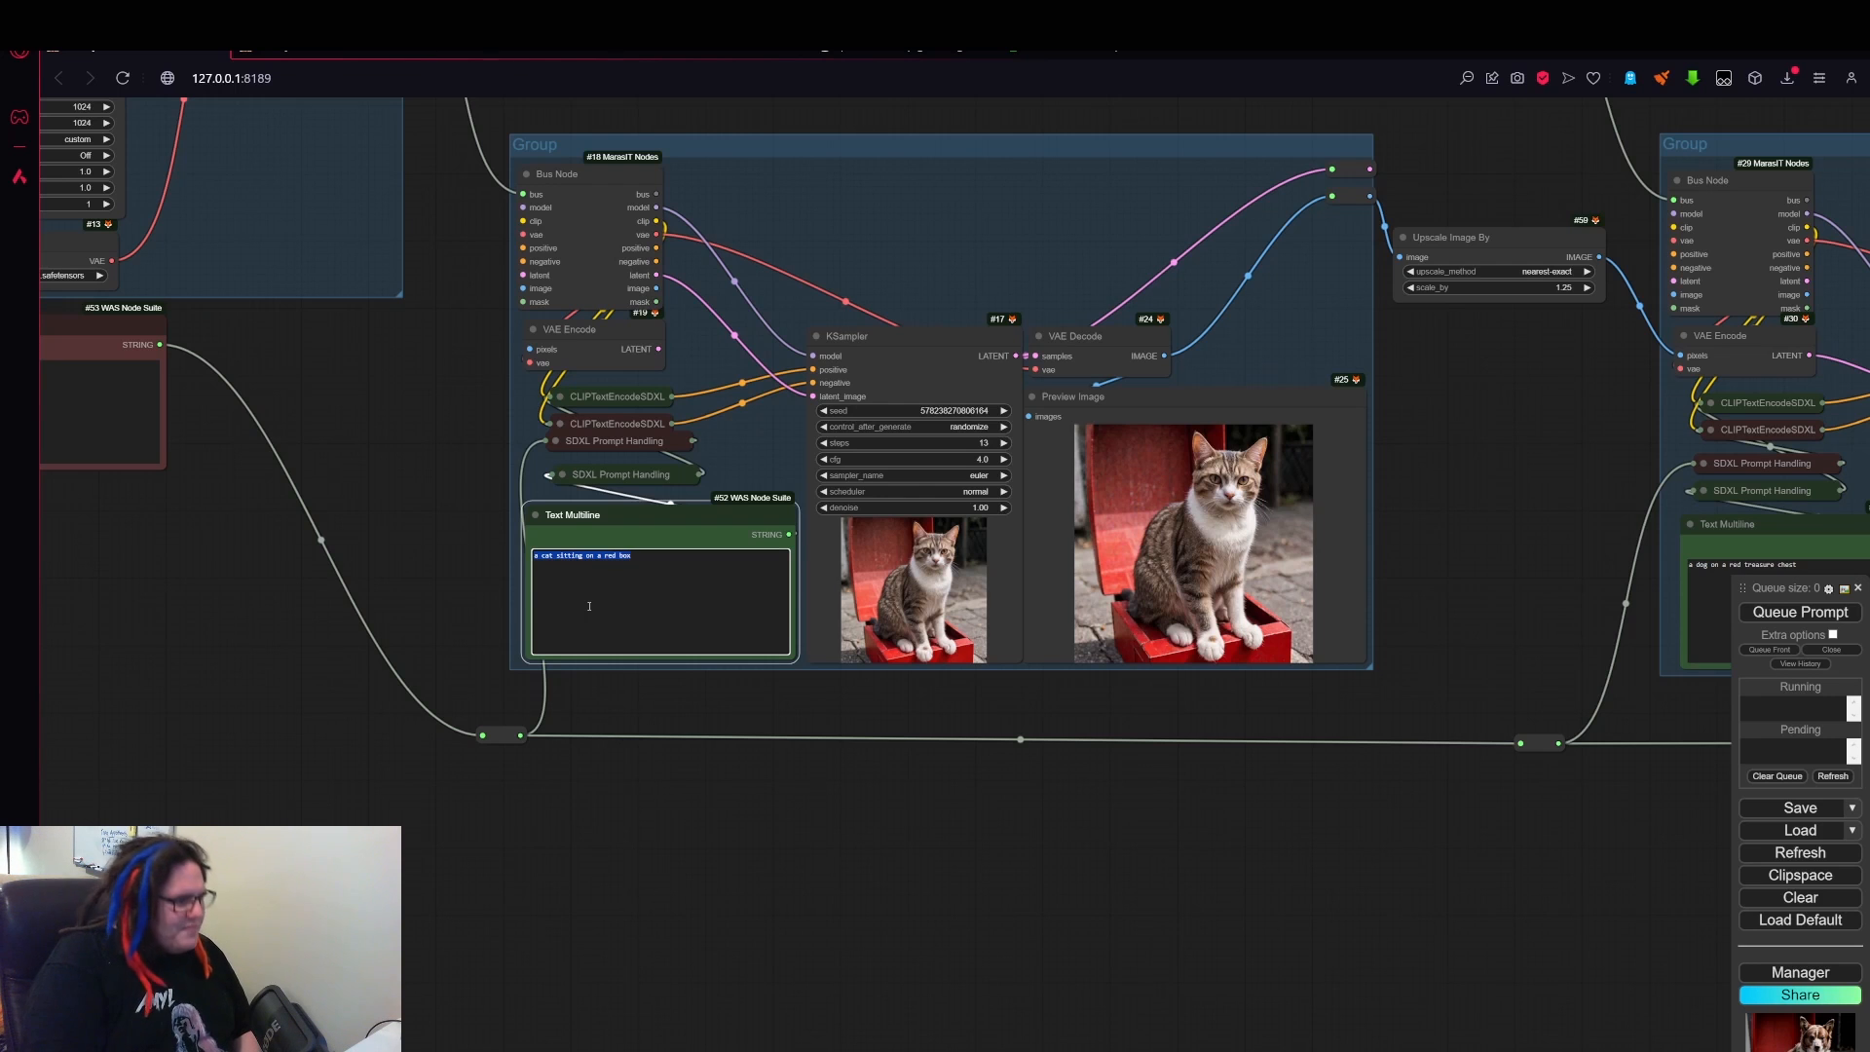
{"action": "type", "text": "a messy t"}
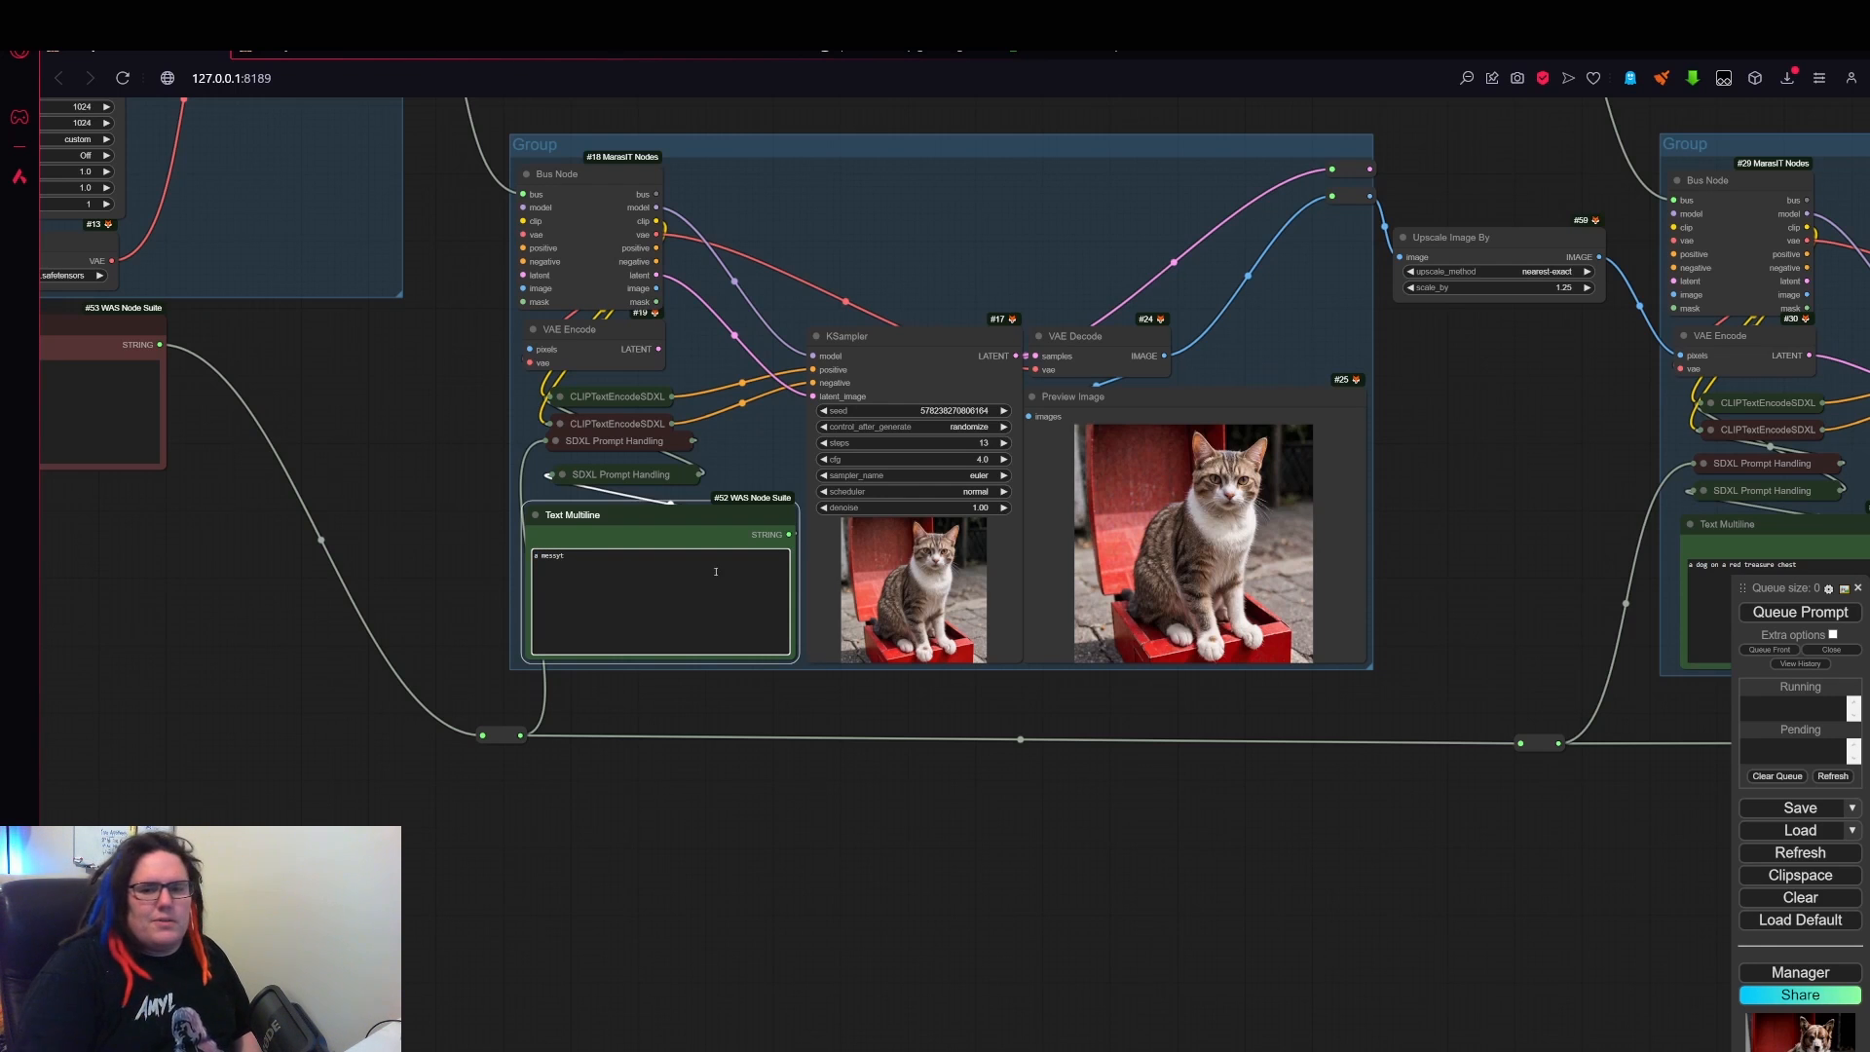
{"action": "scroll", "coordinate": [716, 572], "scroll_direction": "up", "scroll_amount": 9}
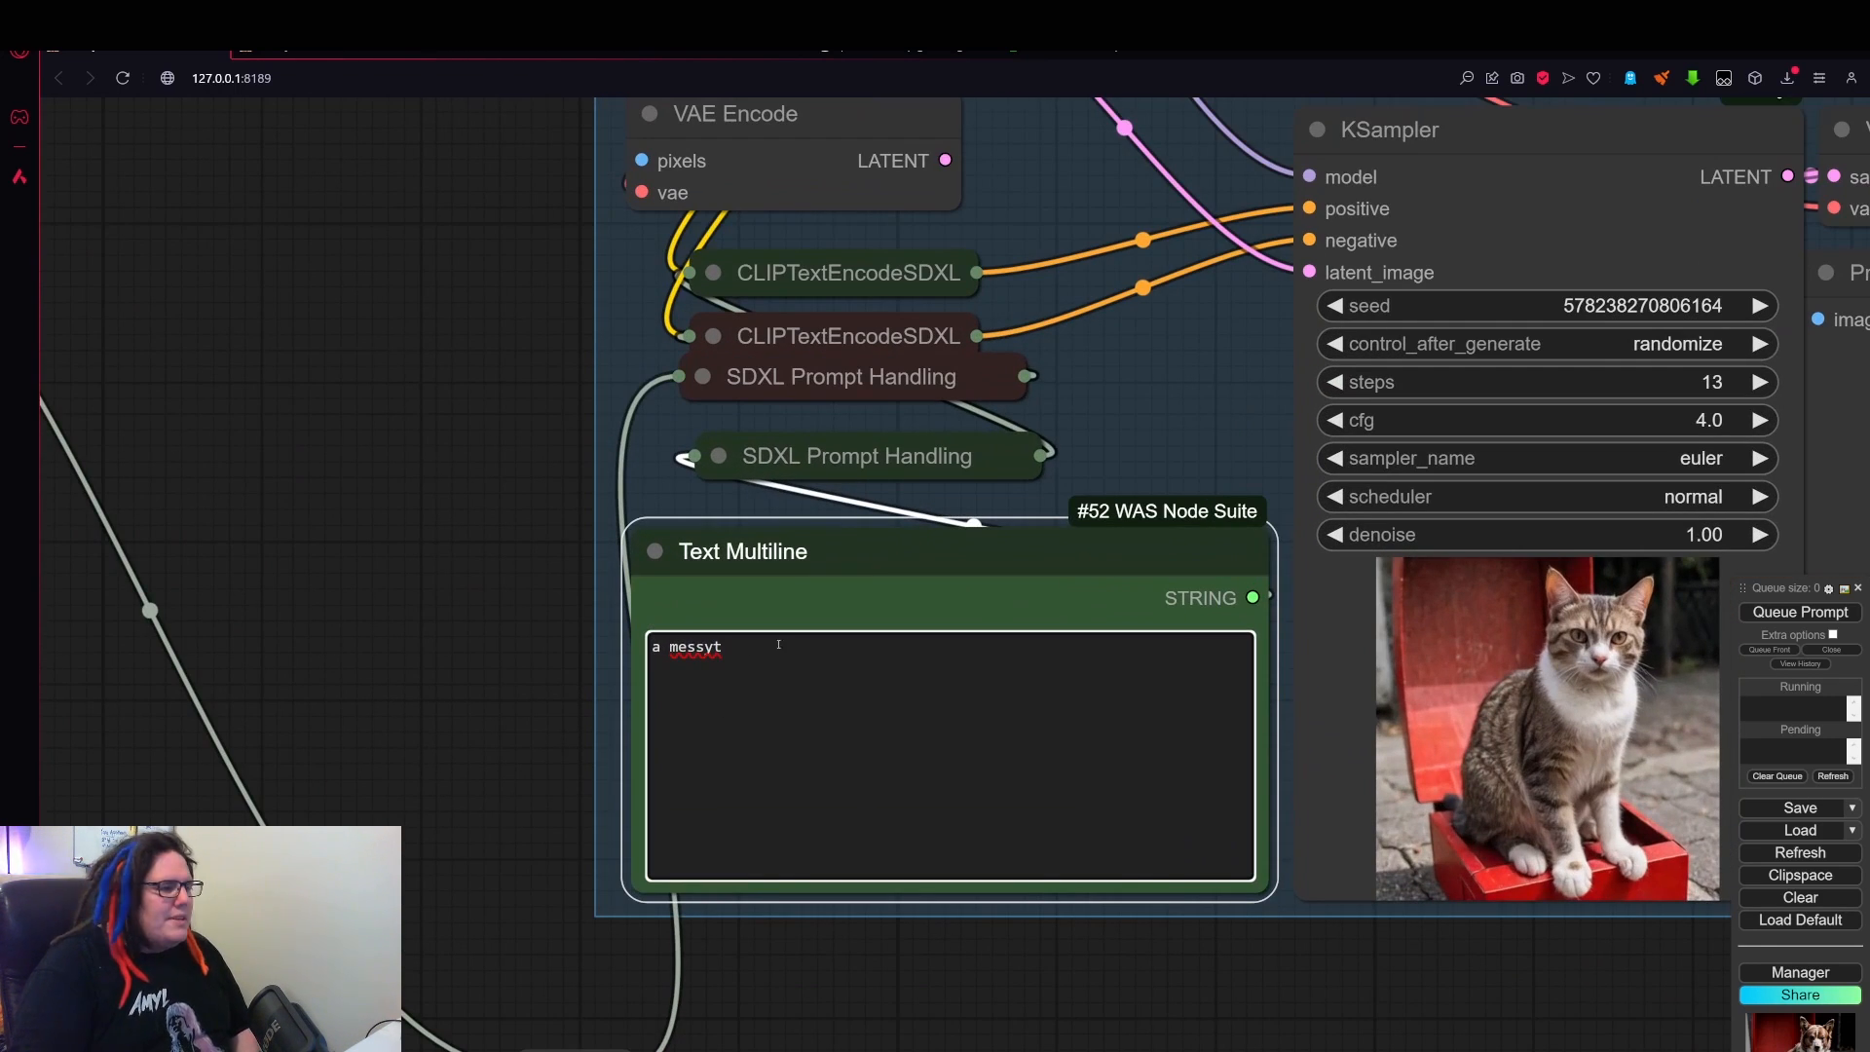
{"action": "left_click_drag", "start_coordinate": [779, 645], "coordinate": [717, 646]}
{"action": "type", "text": "oil"}
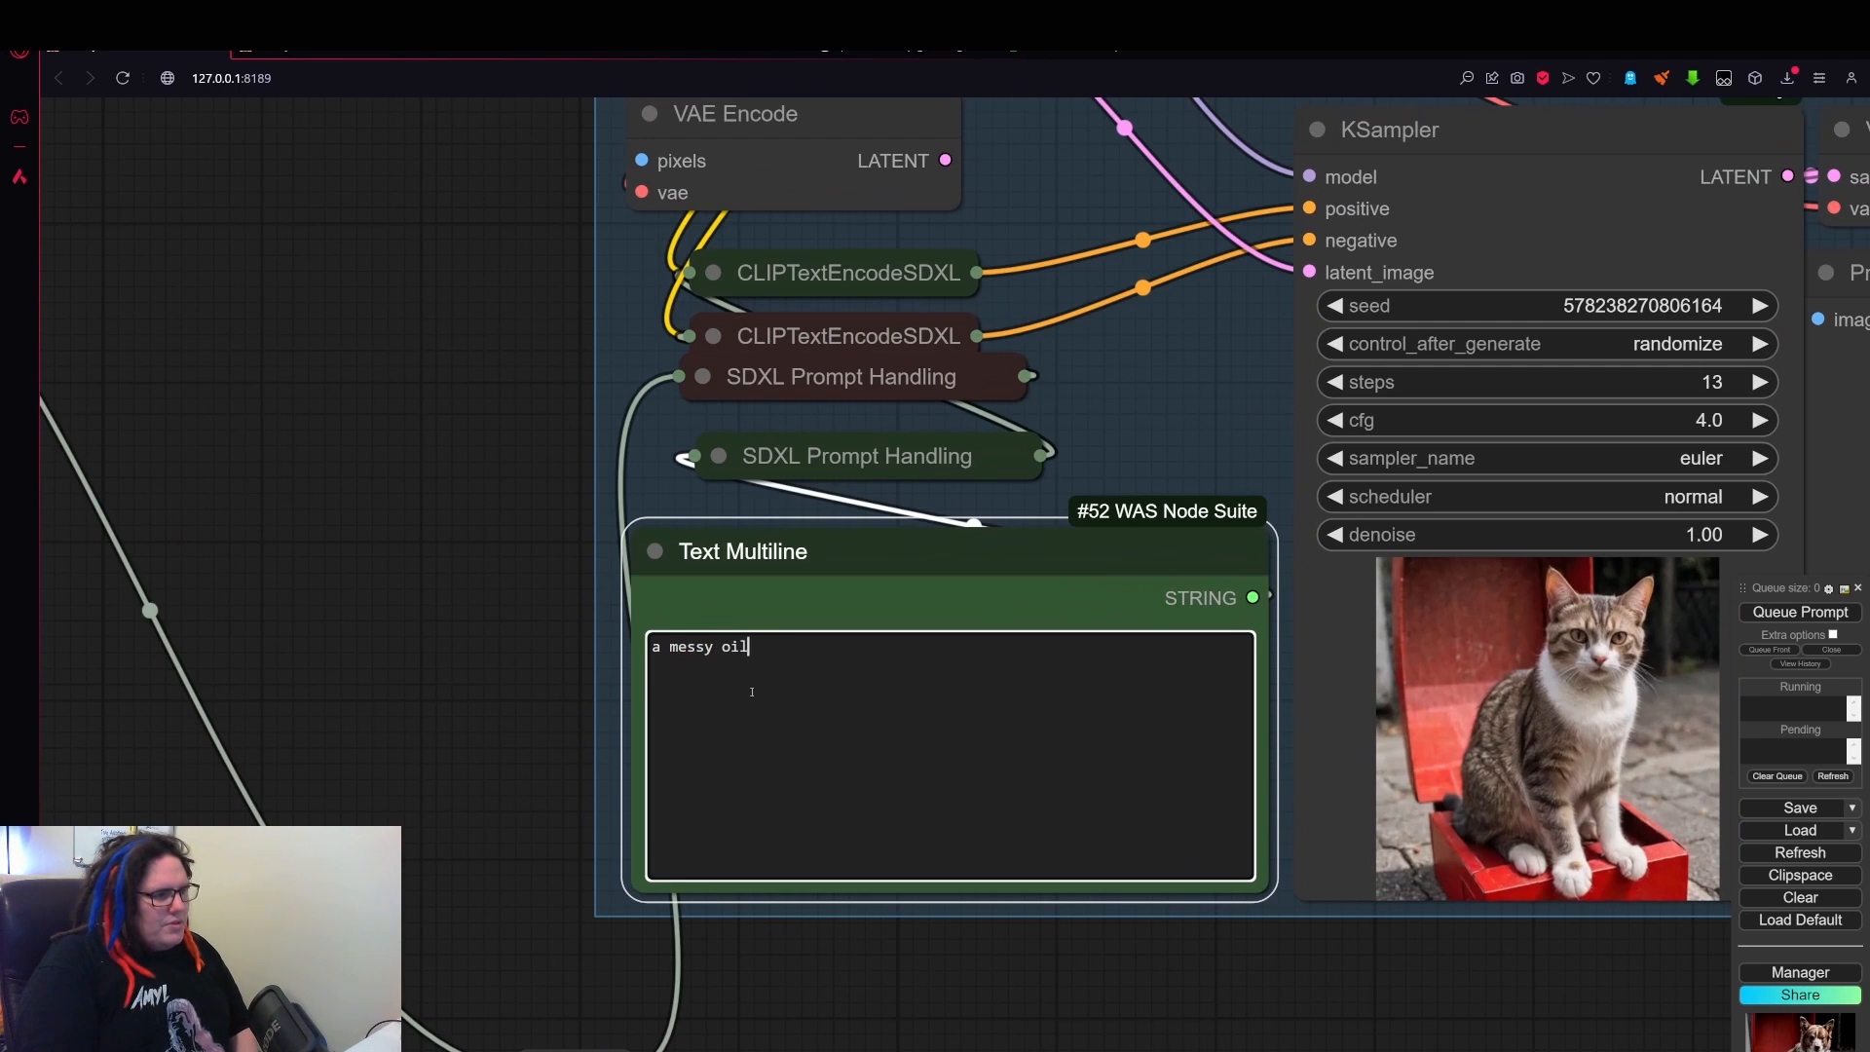
{"action": "type", "text": " painting of a"}
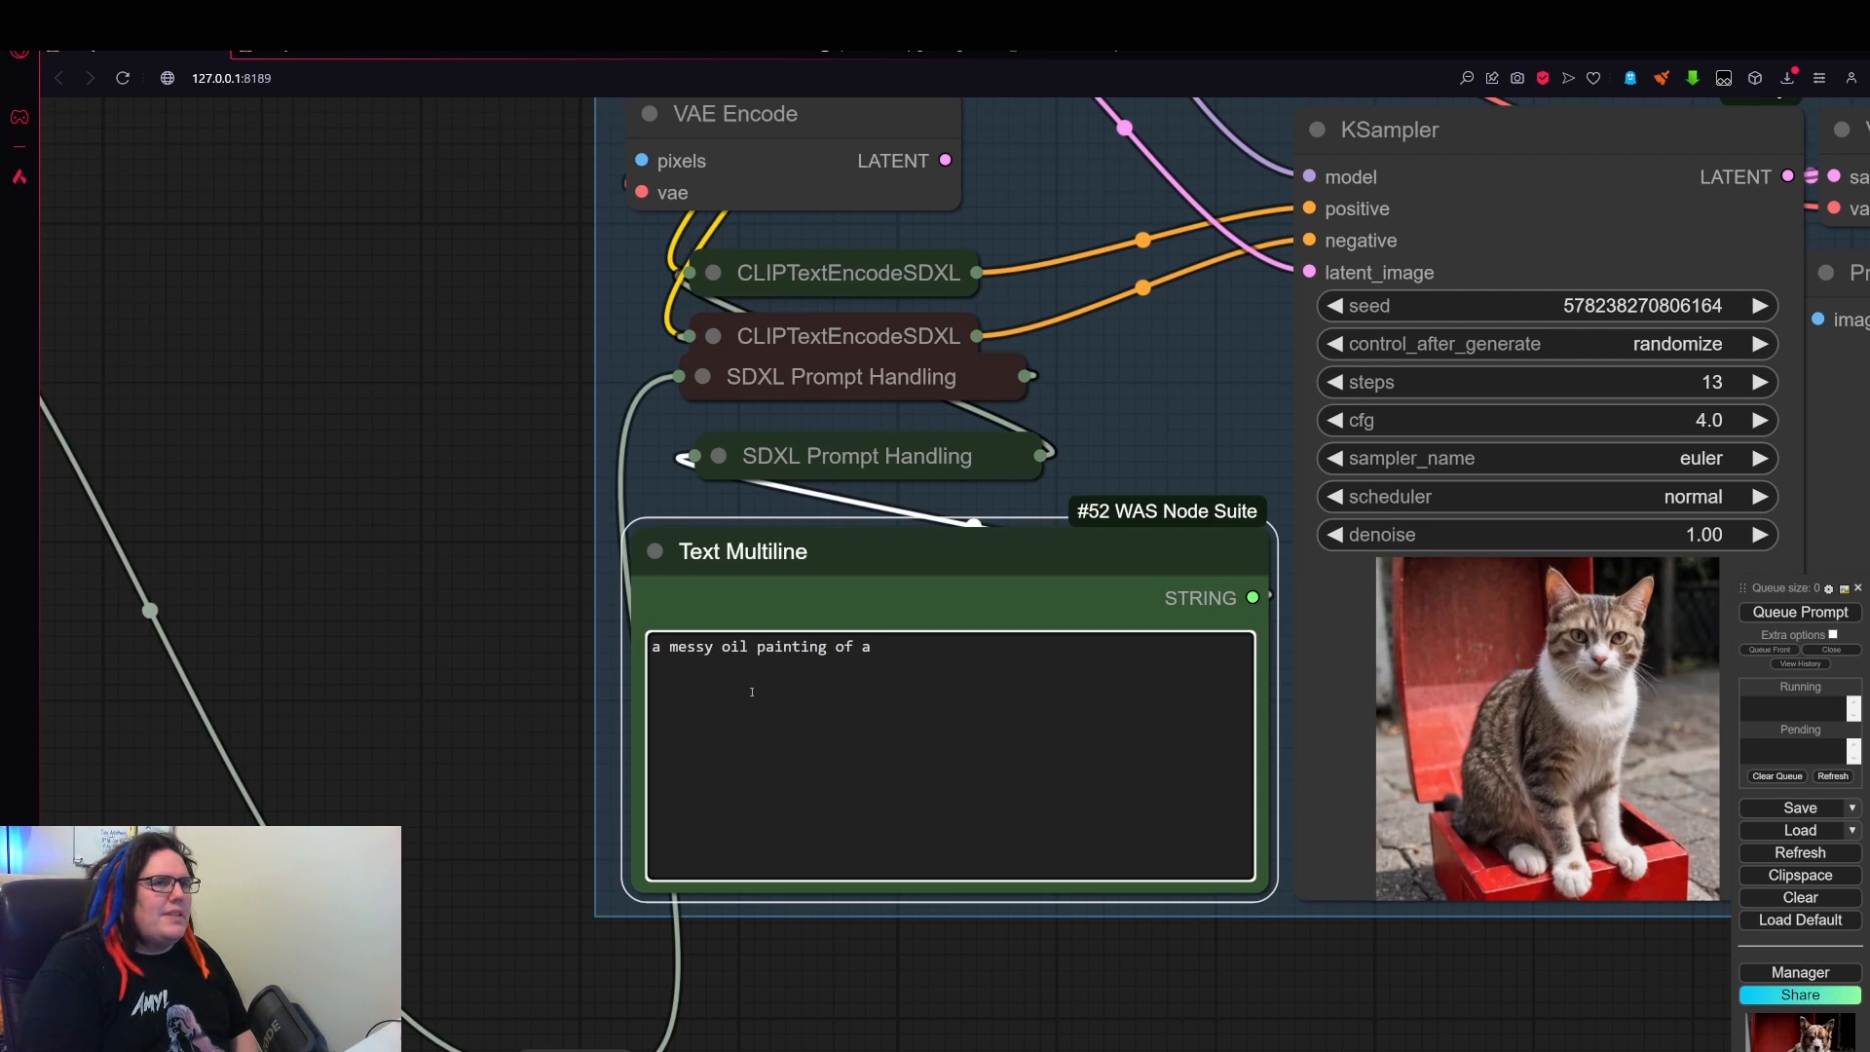
{"action": "type", "text": "giant s"}
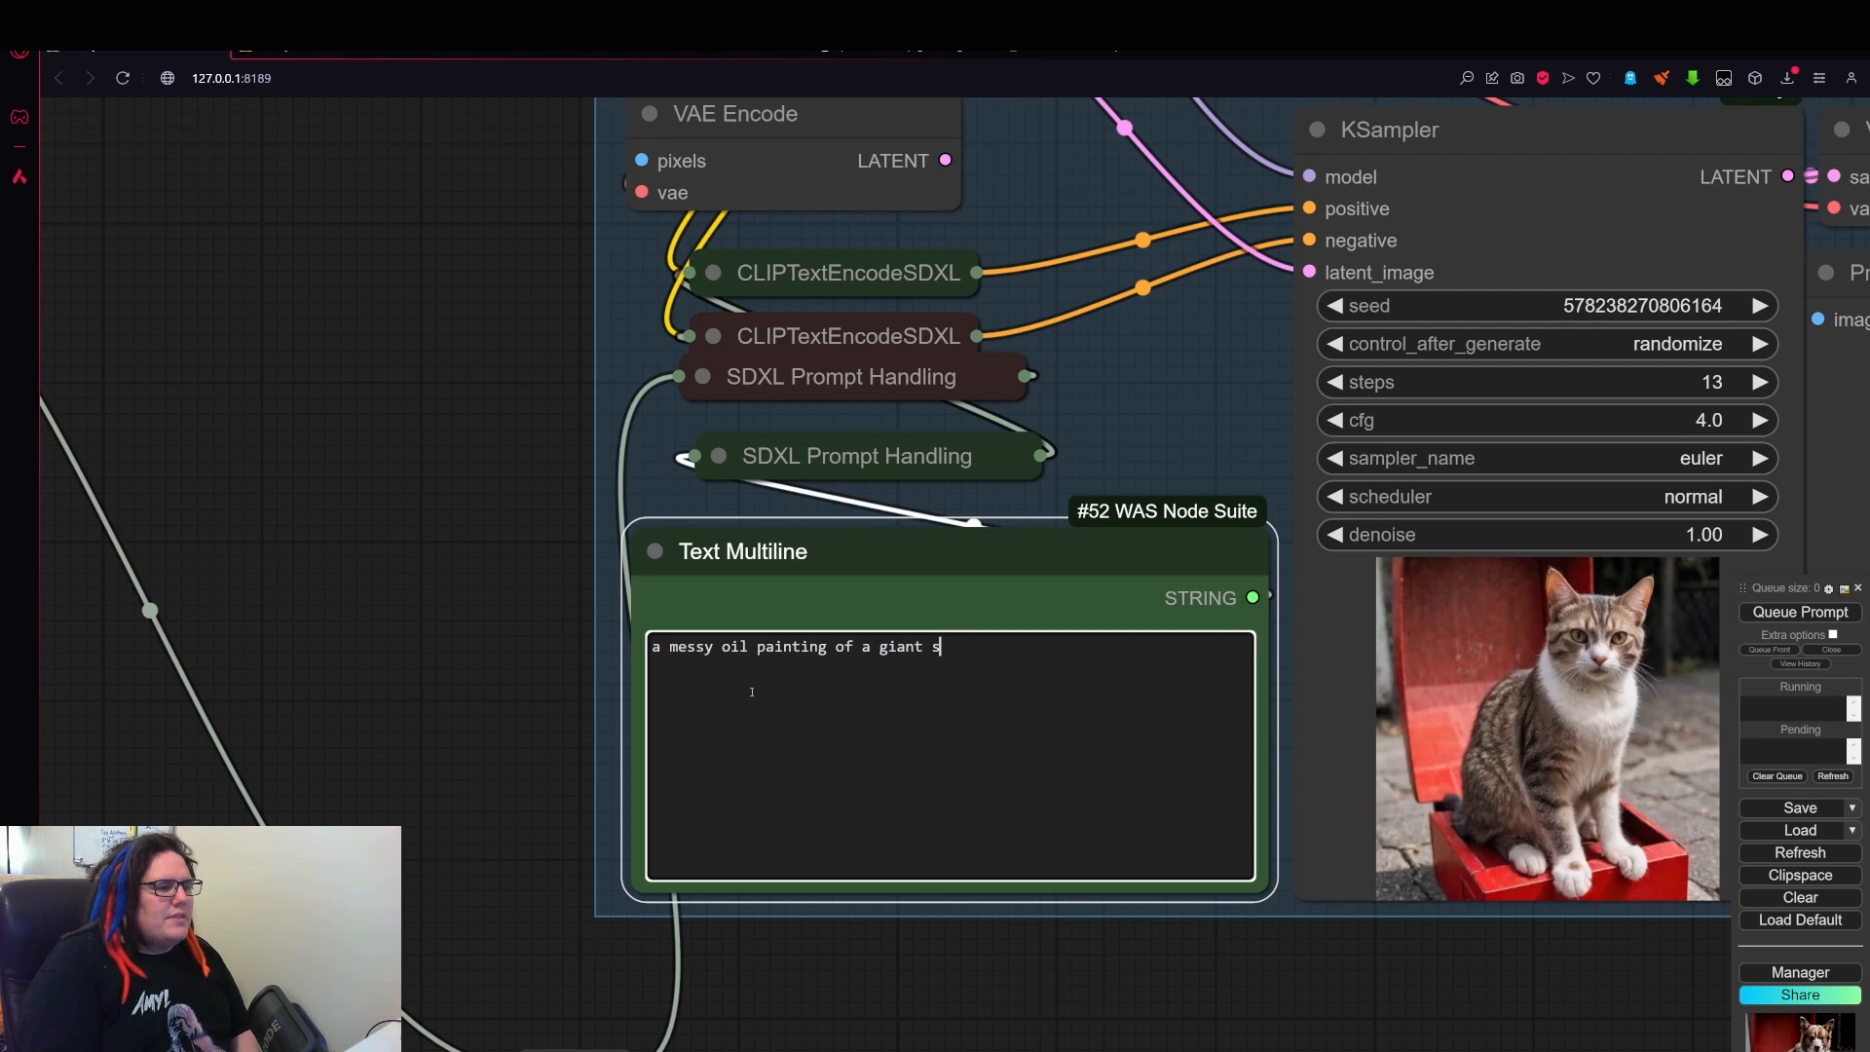
{"action": "type", "text": "pider in "}
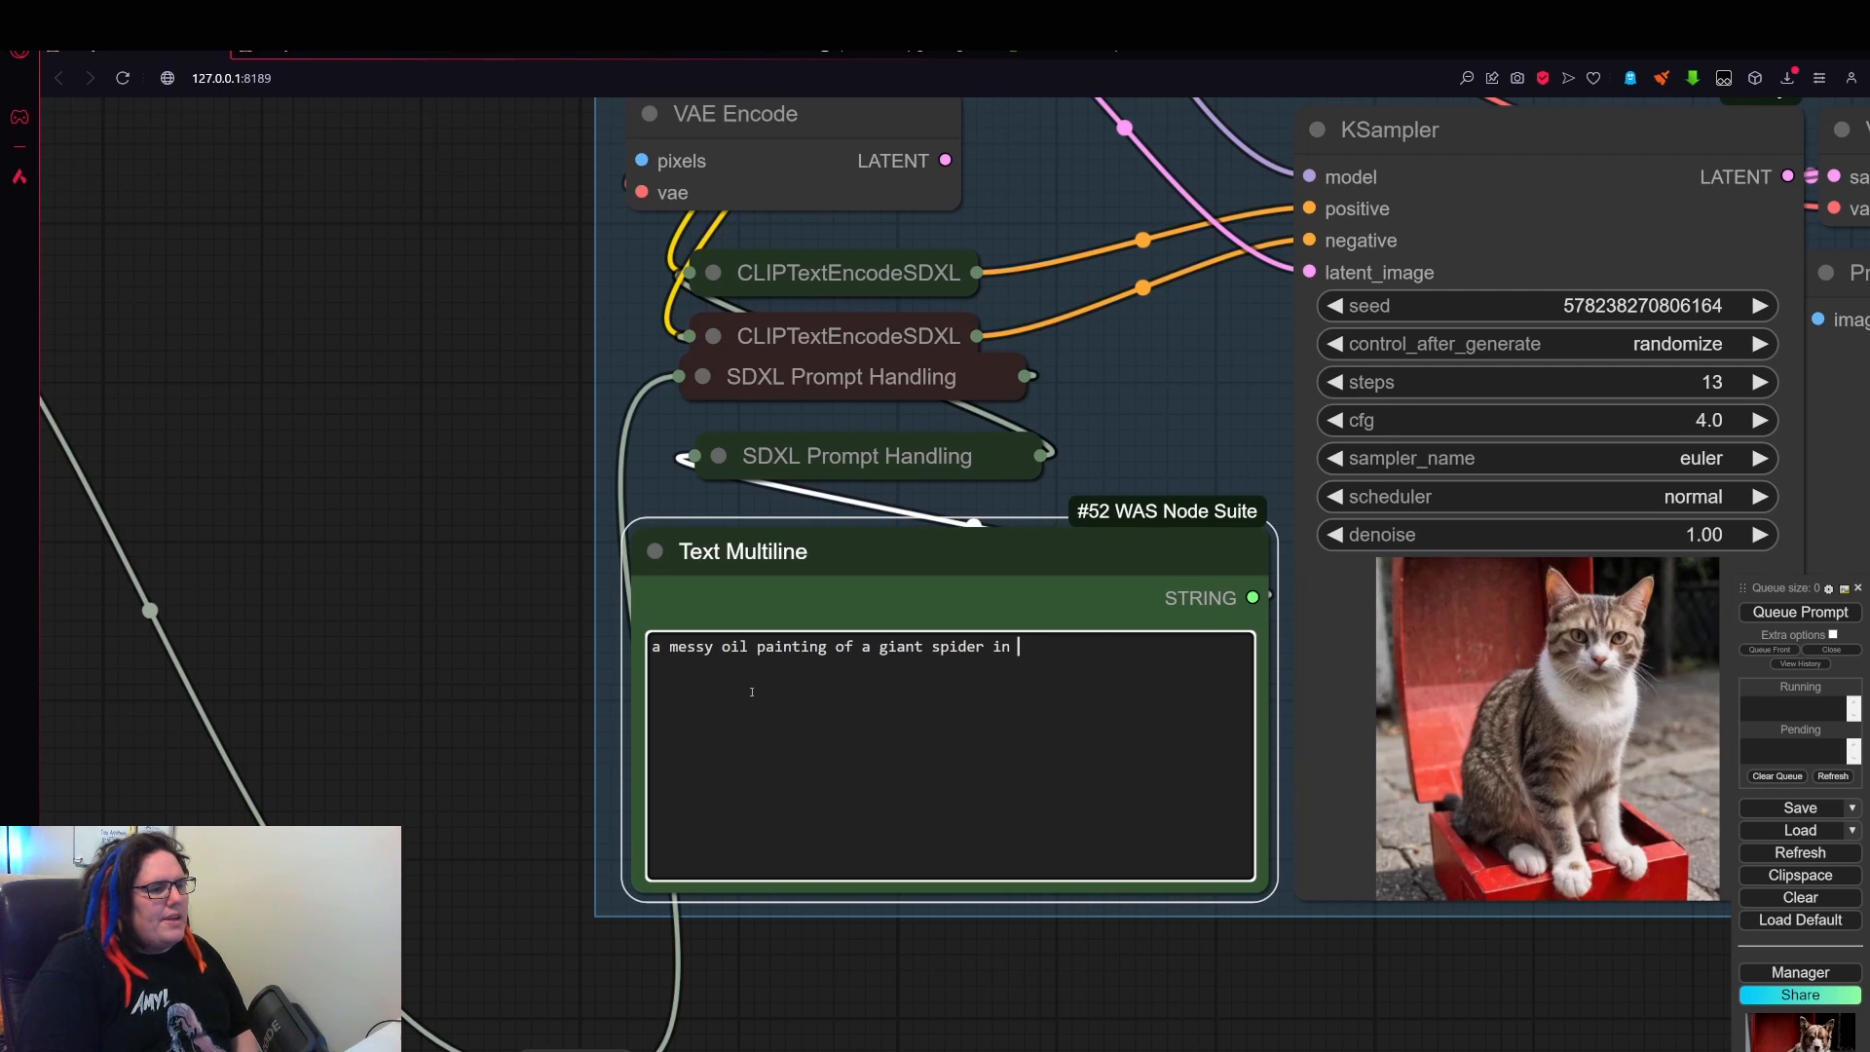
{"action": "type", "text": "a field of grass, "}
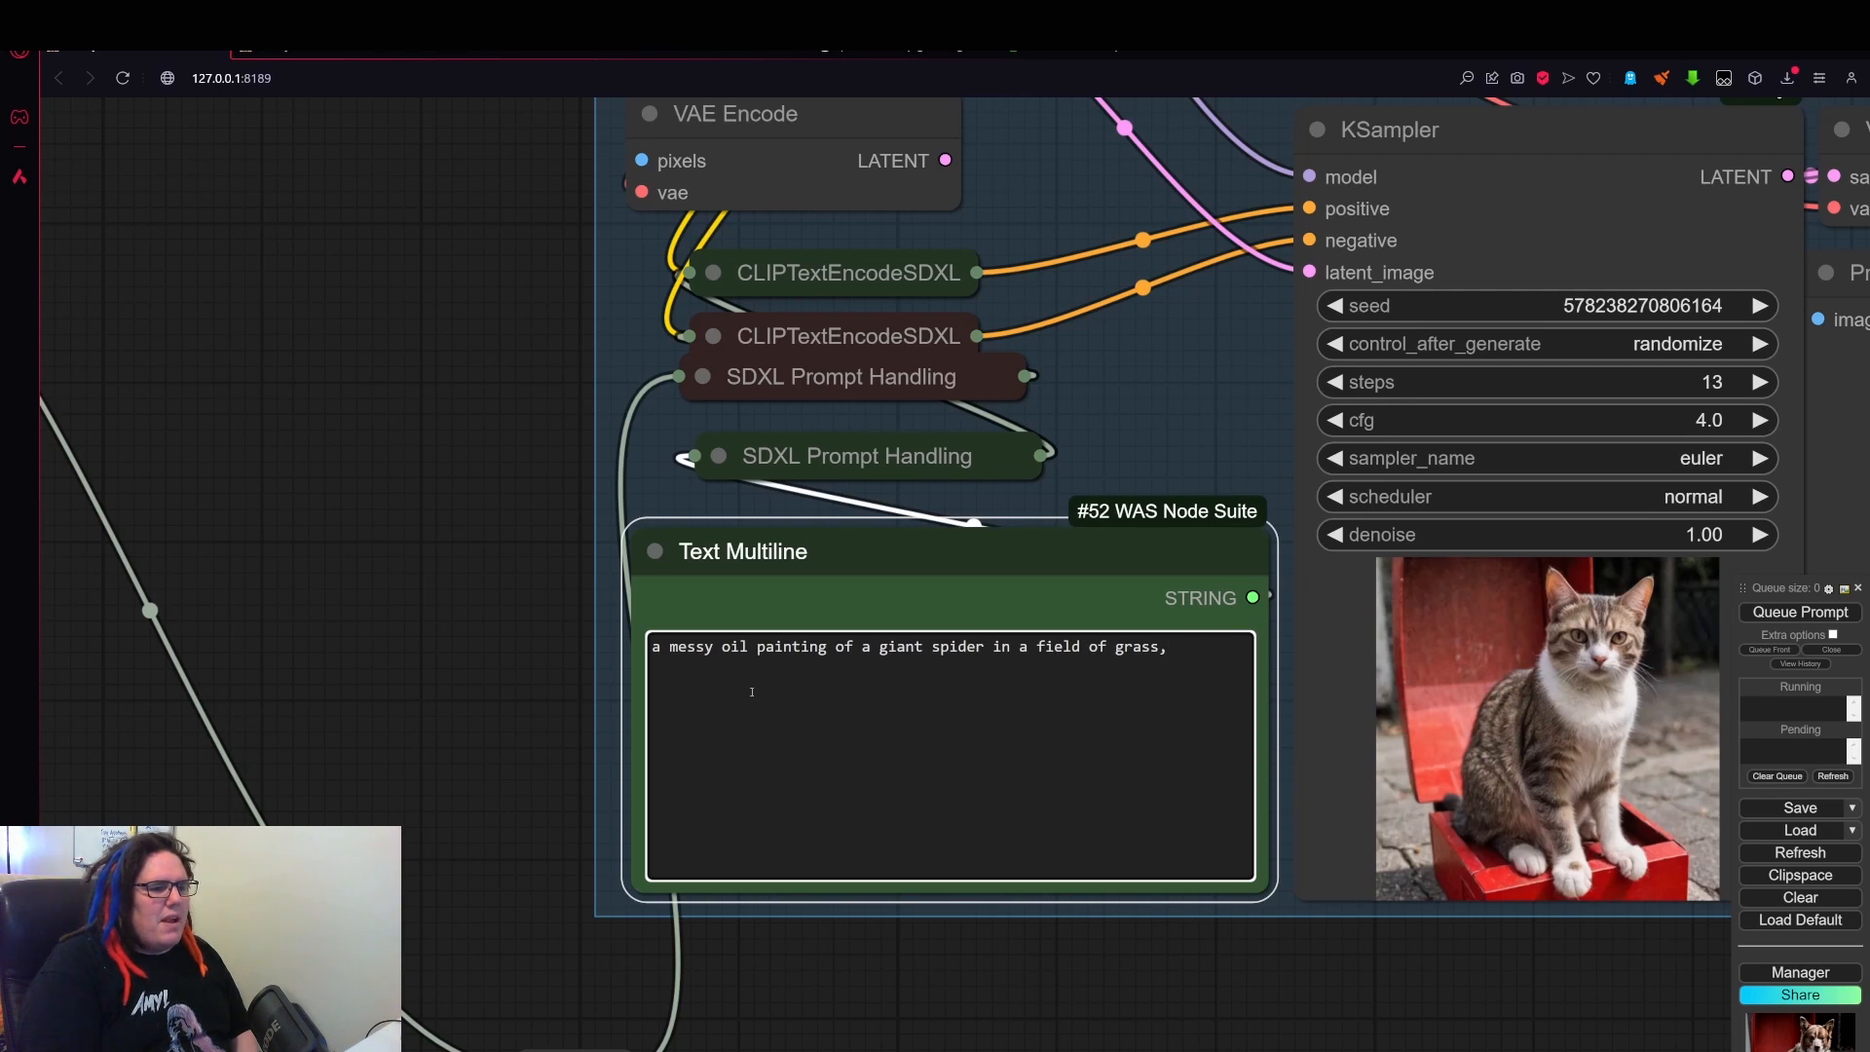
- Extend the first group's prompt with "postapocalyptic, spooky, " and check the spelling options for "postapocalyptic", leaving the word as written
{"action": "type", "text": "postapoca"}
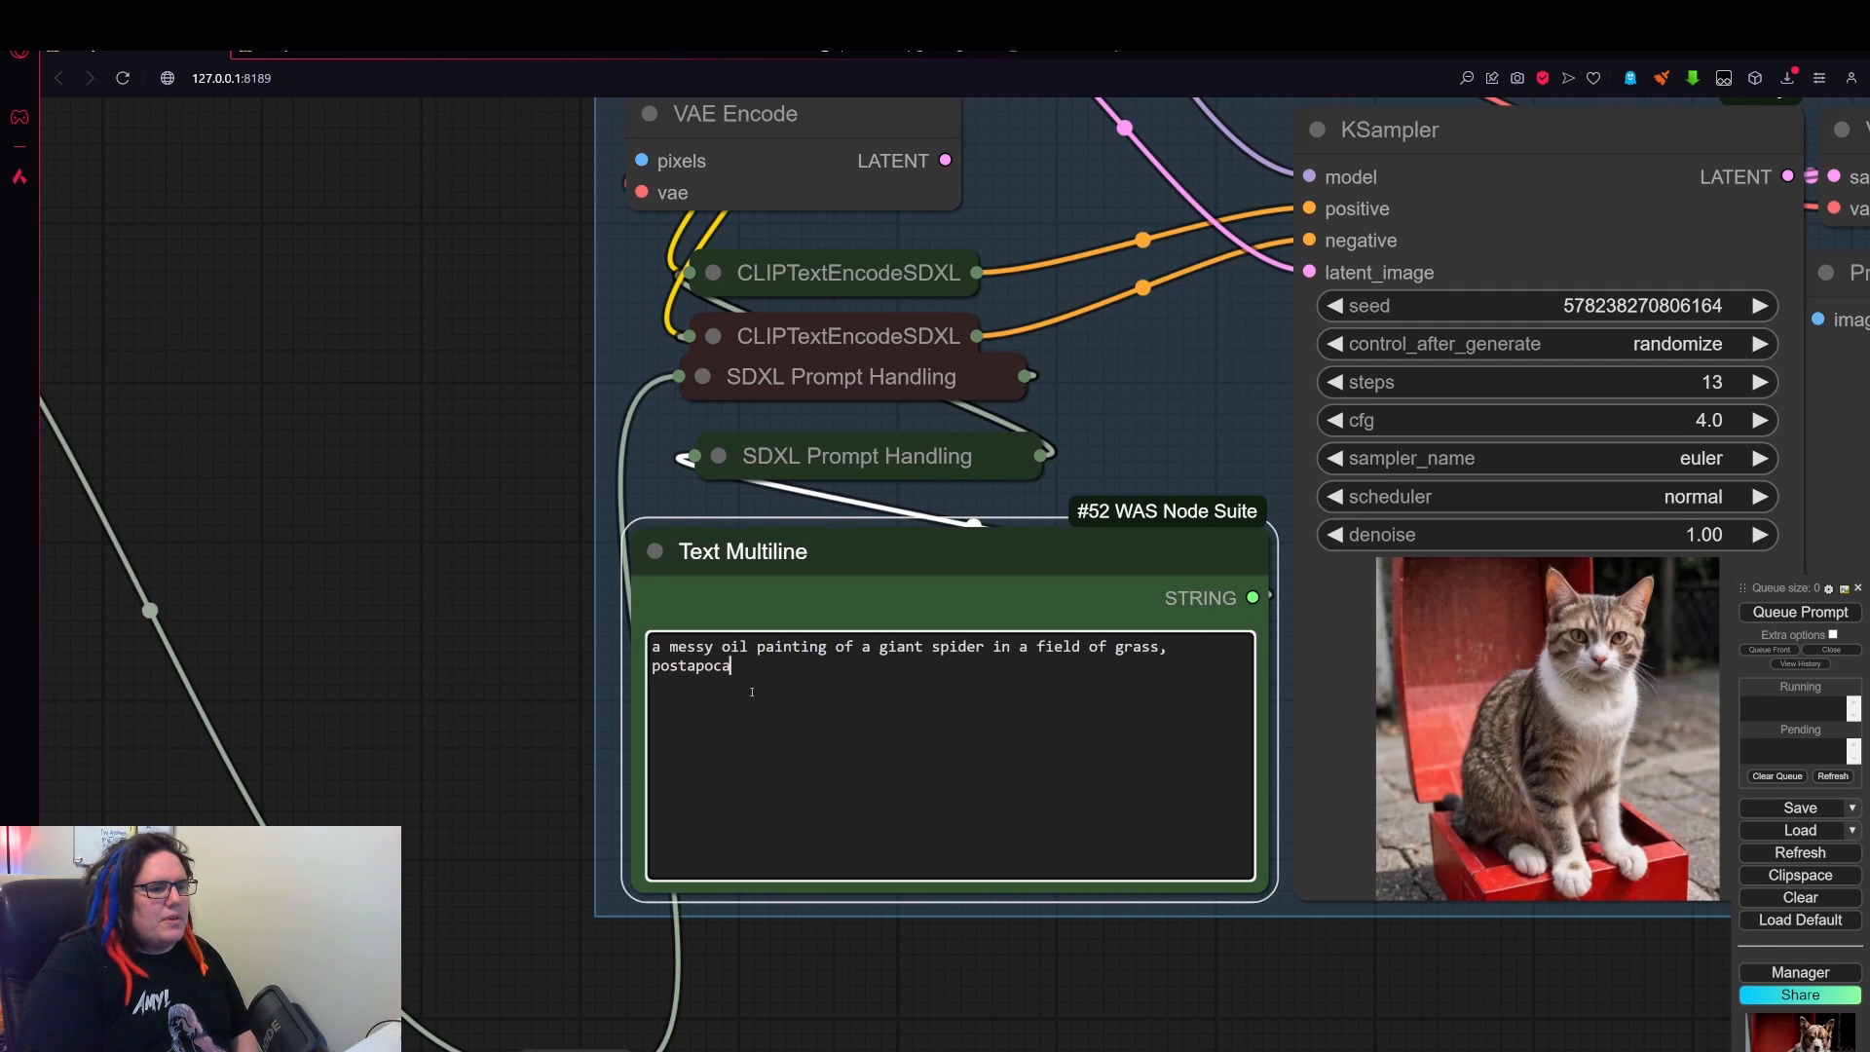
{"action": "type", "text": "lyptic"}
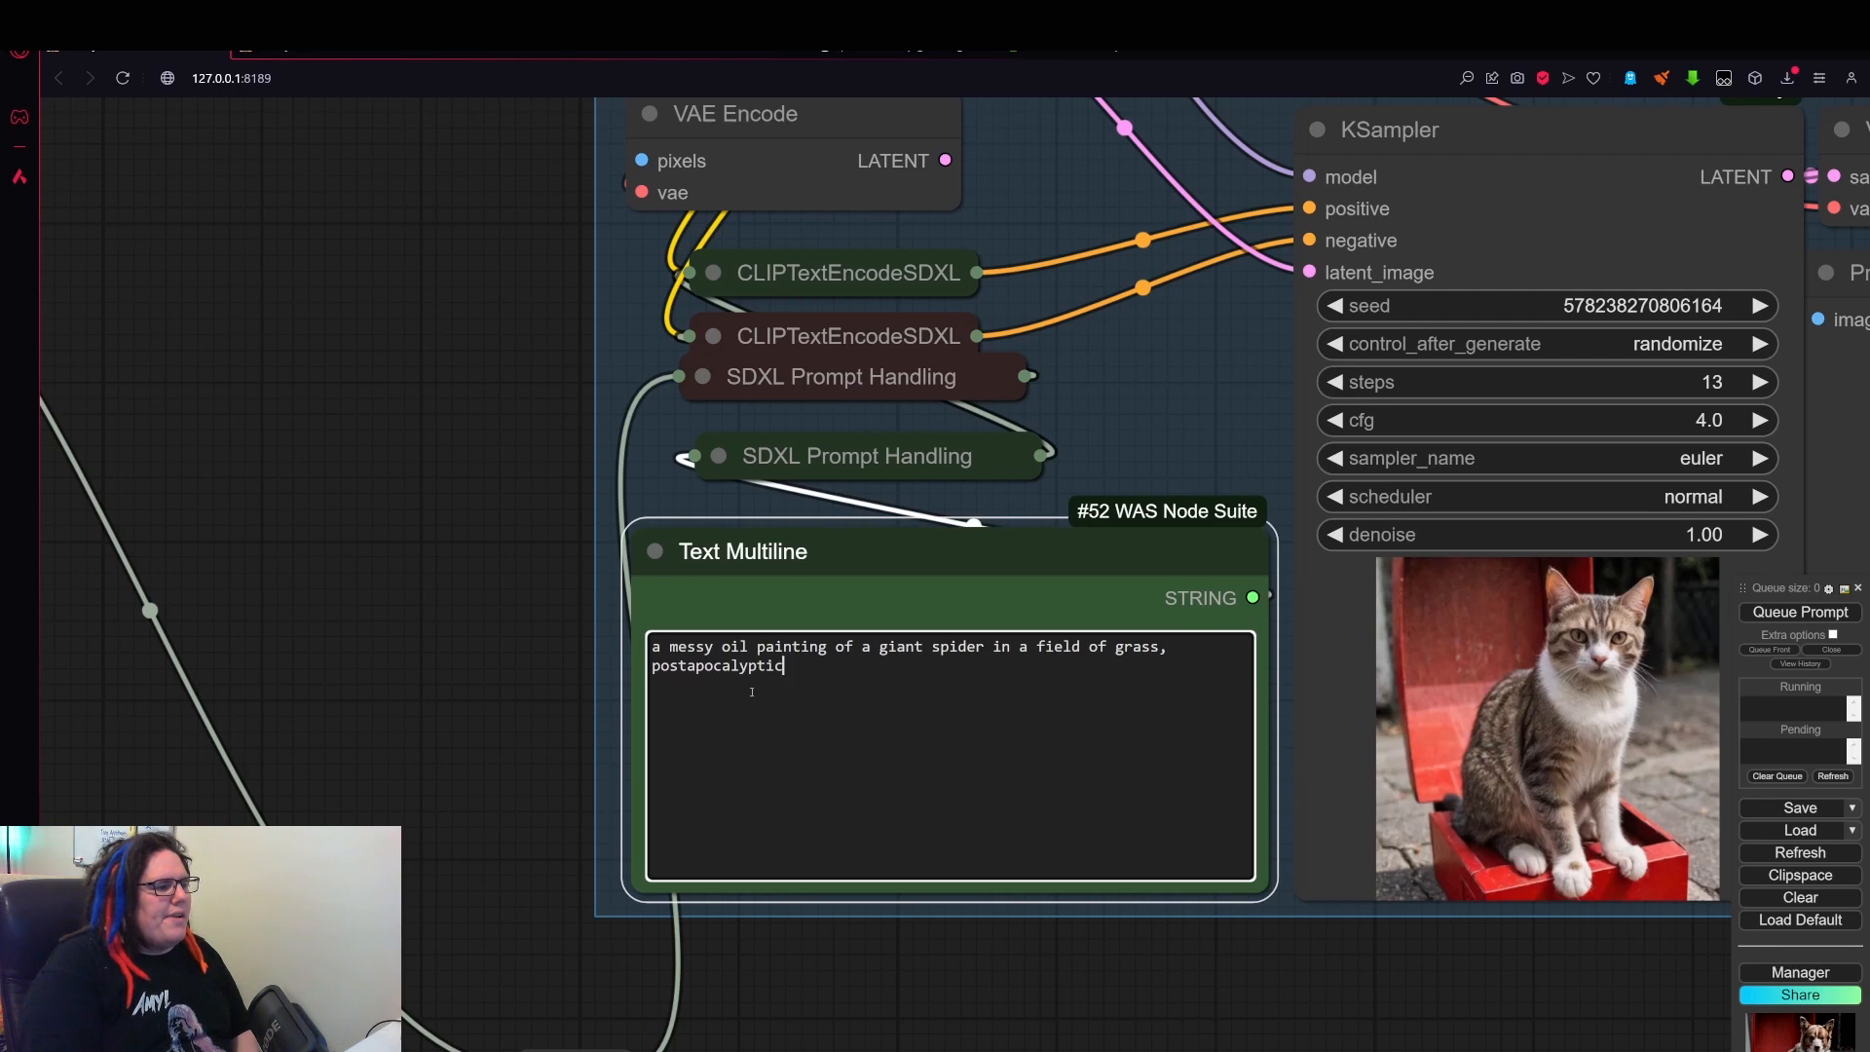
{"action": "type", "text": ", spooky,"}
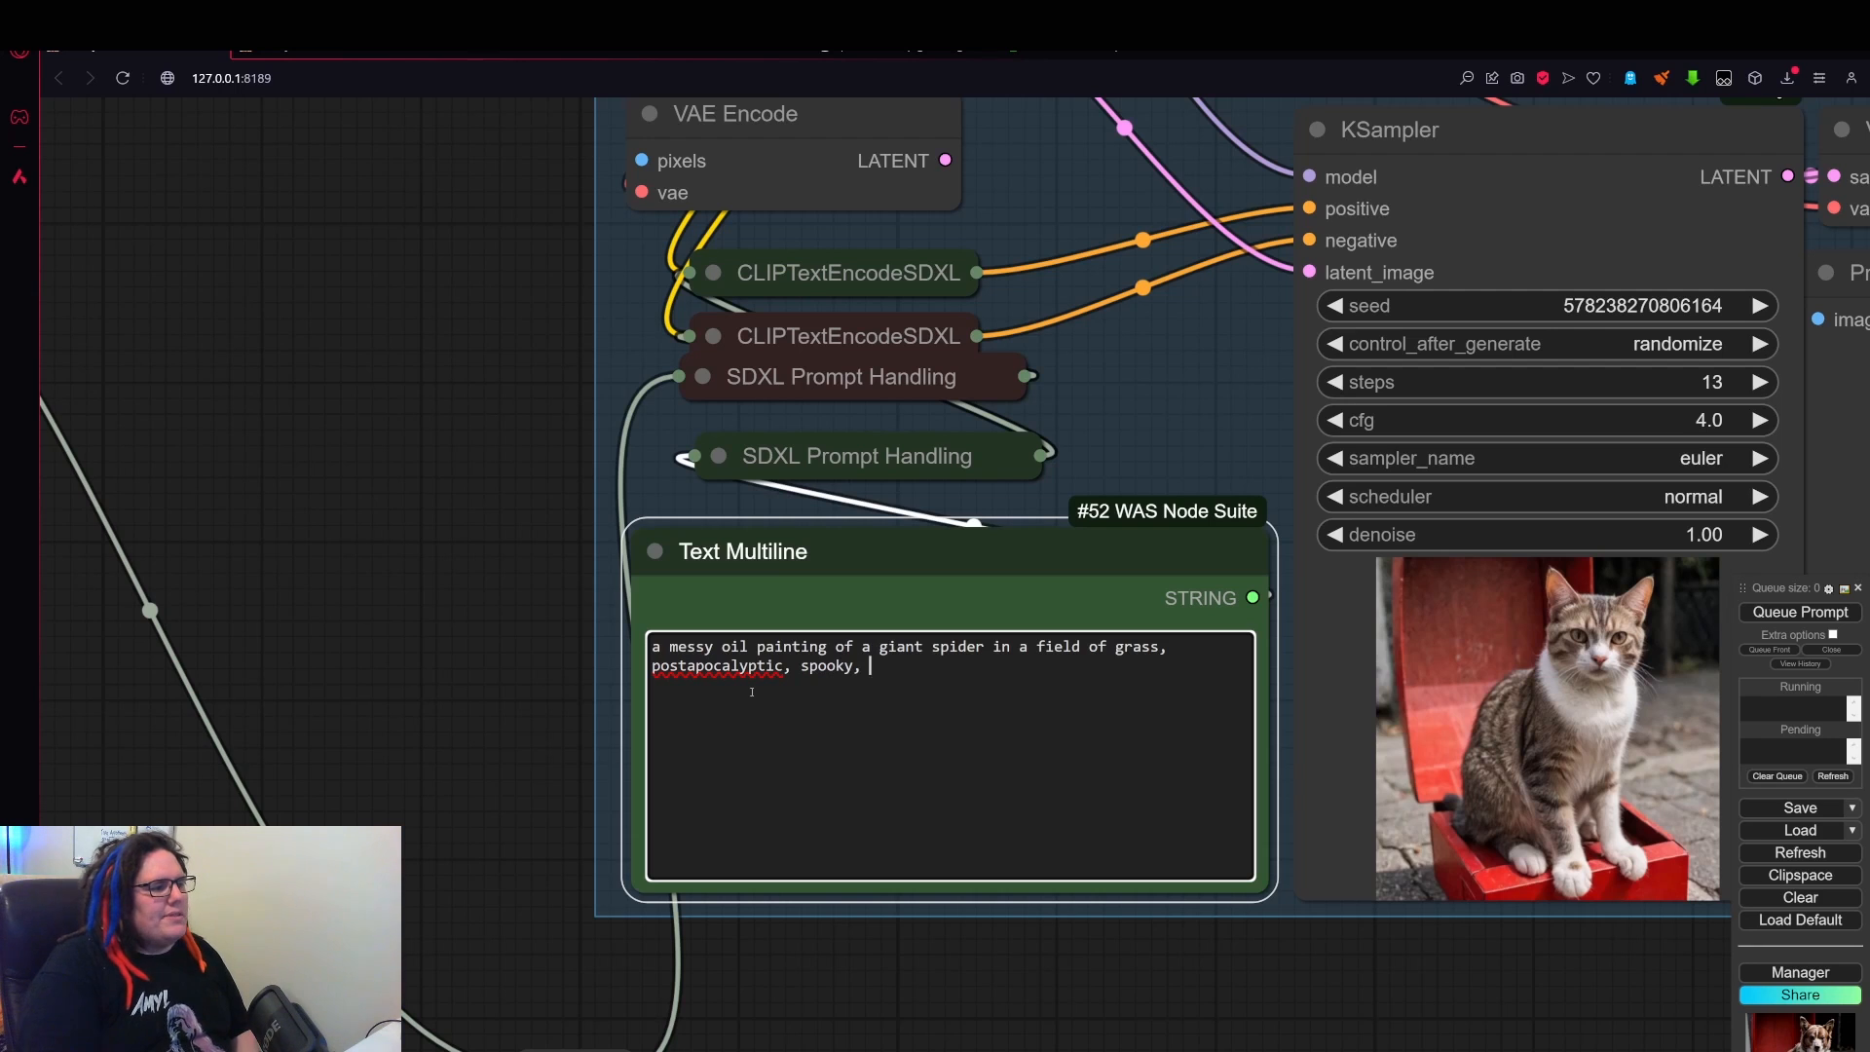
{"action": "right_click", "coordinate": [748, 670]}
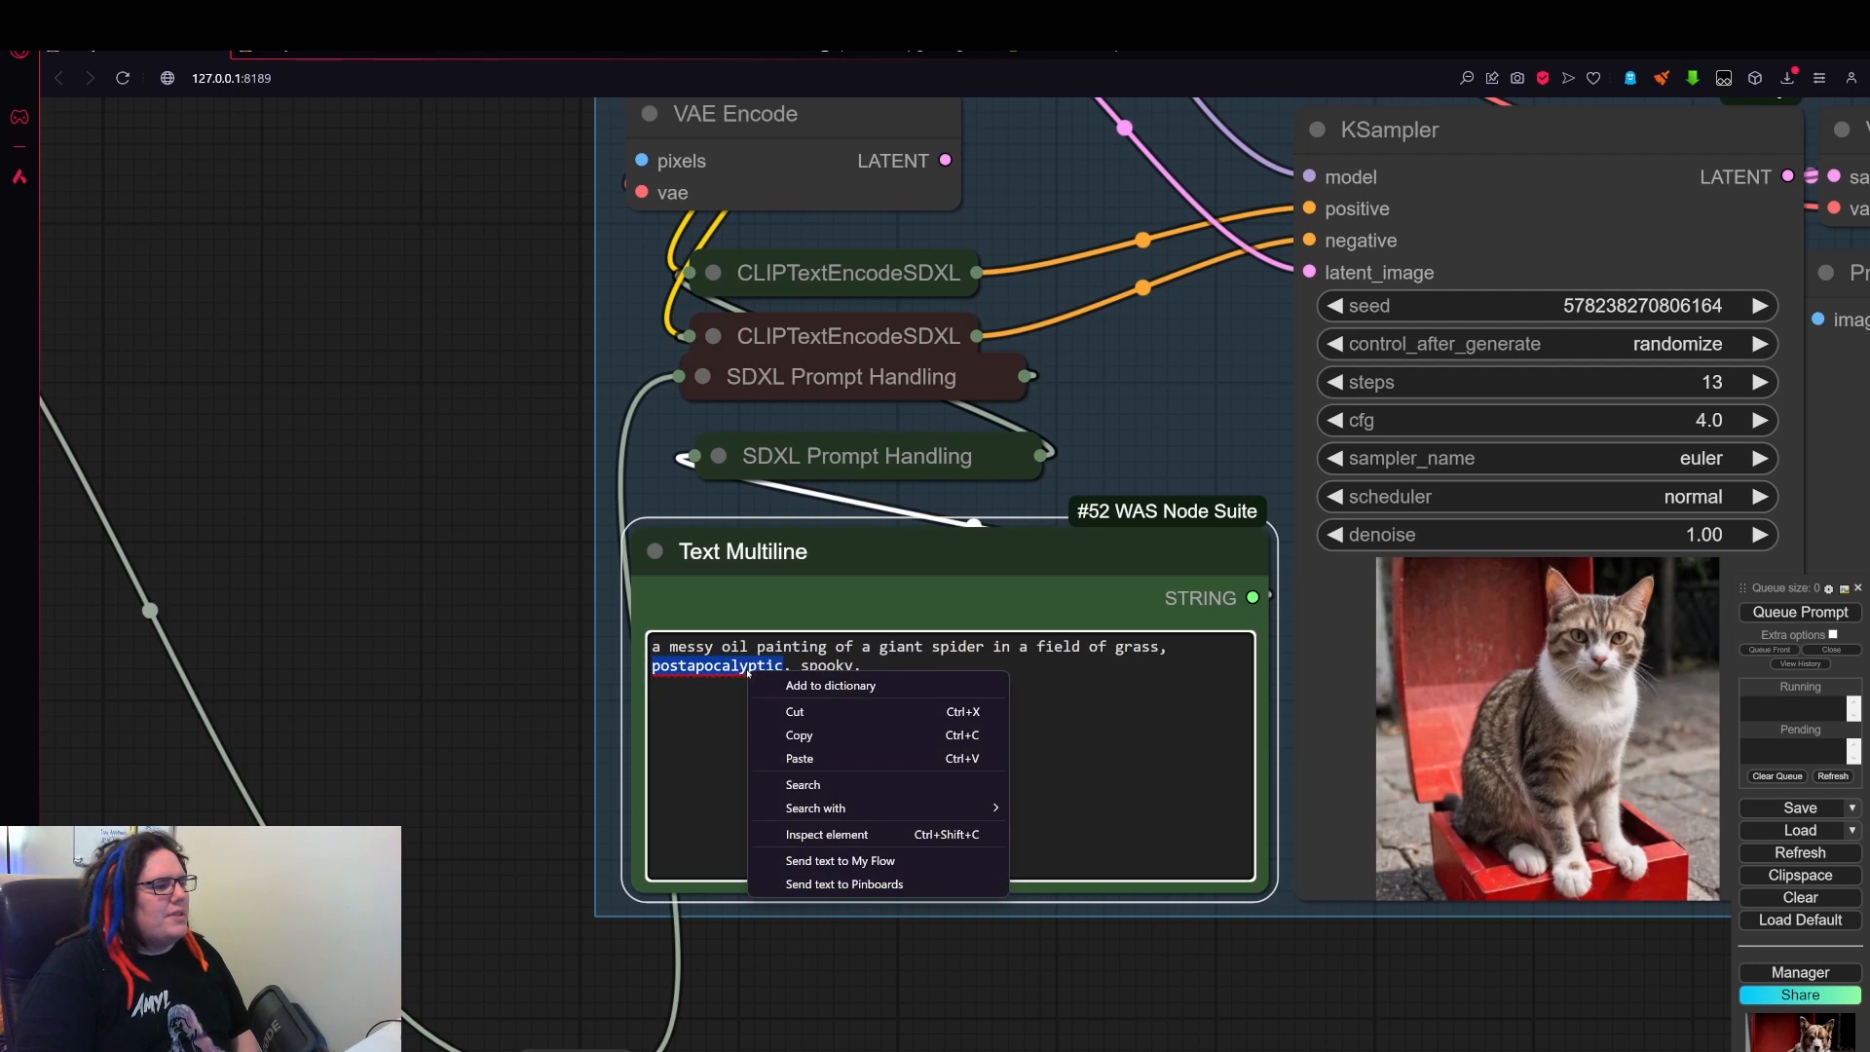
{"action": "left_click", "coordinate": [473, 698]}
{"action": "left_click", "coordinate": [916, 748]}
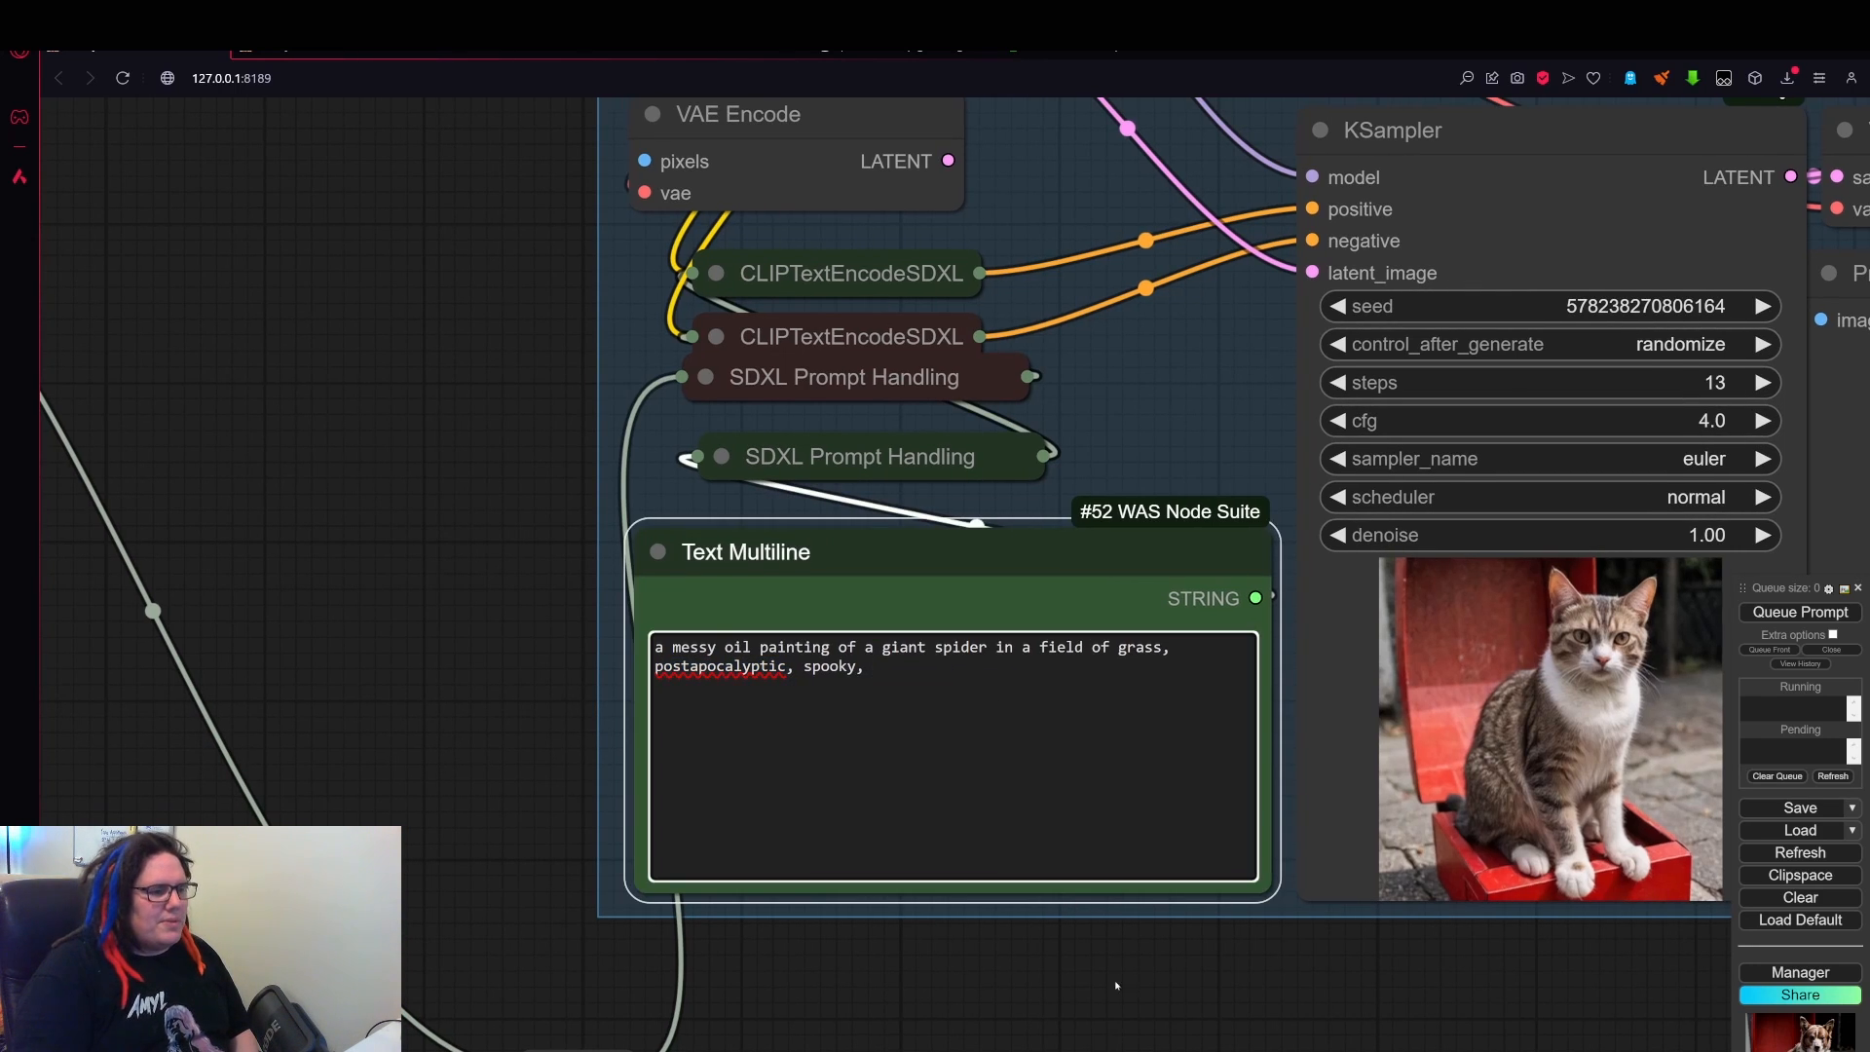
- Add "detailed, epic, masterpiece" to the end of the first group's spider prompt
{"action": "left_click_drag", "start_coordinate": [1116, 985], "coordinate": [820, 903]}
{"action": "scroll", "coordinate": [580, 593], "scroll_direction": "down", "scroll_amount": 2}
{"action": "left_click", "coordinate": [664, 657]}
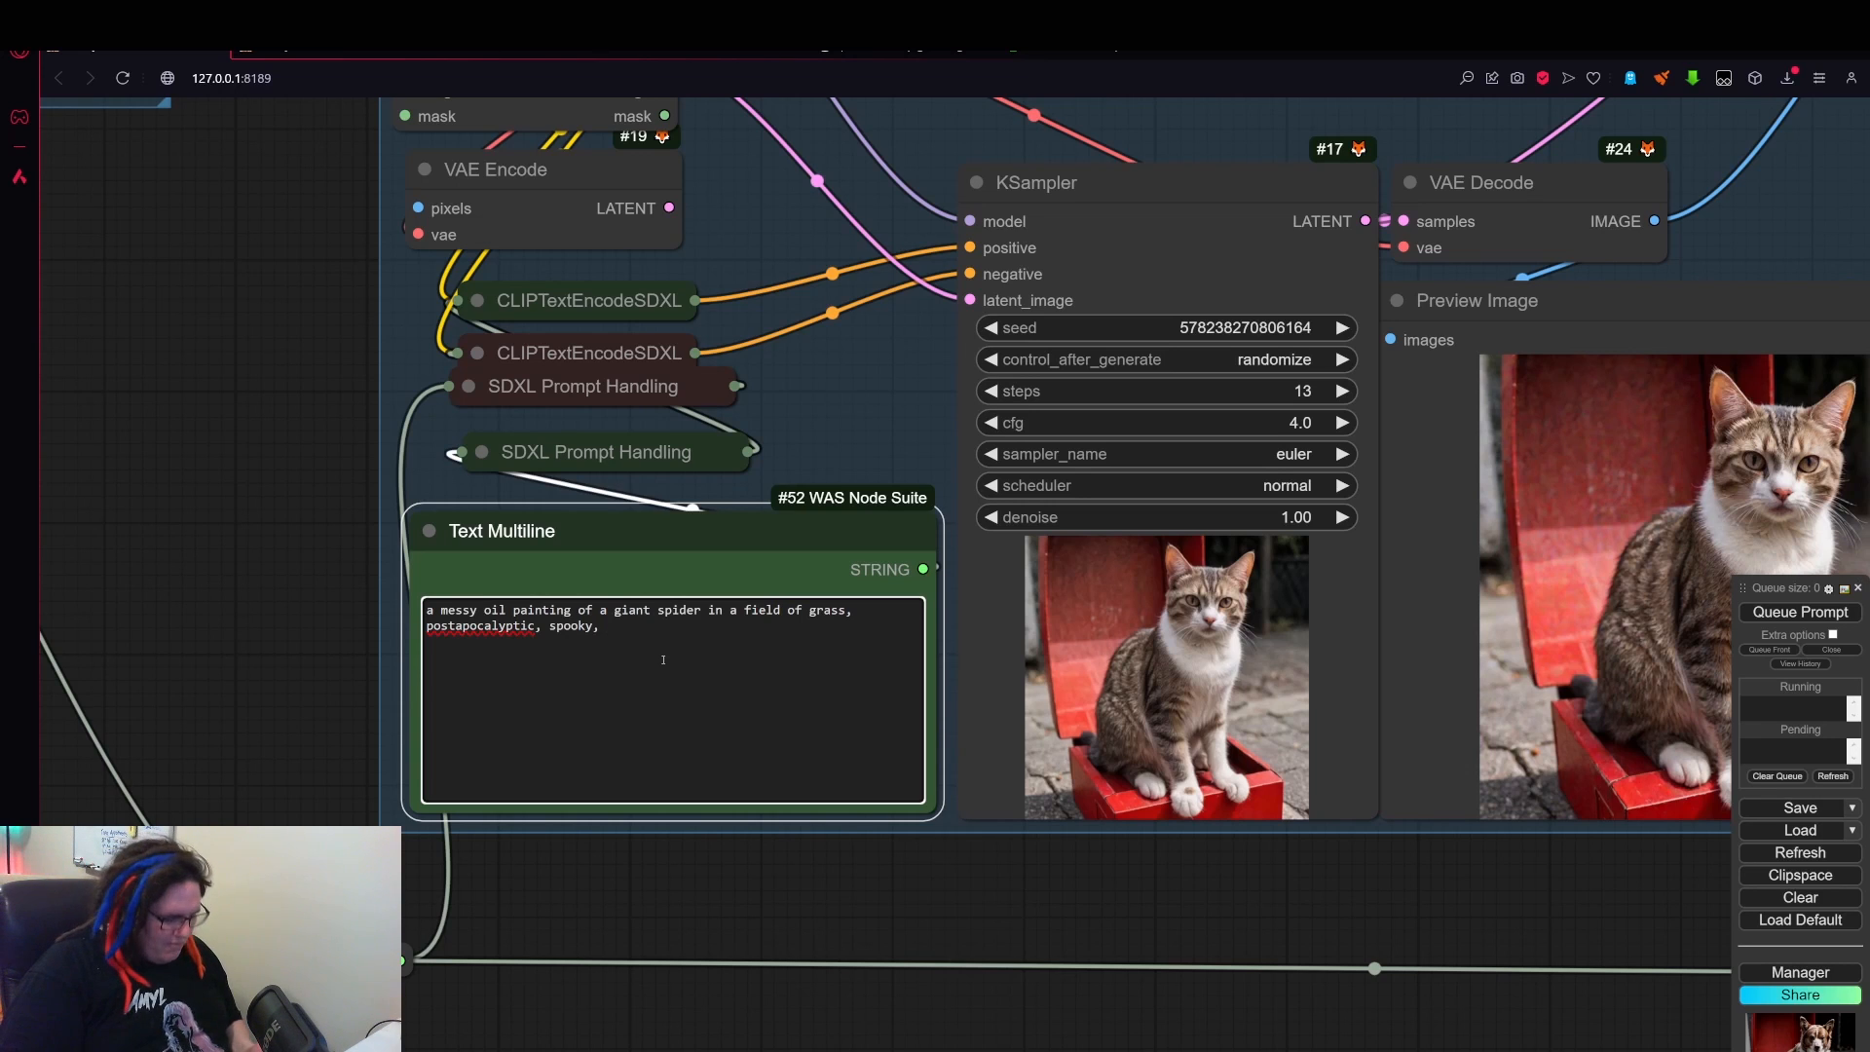
{"action": "type", "text": "detailed, "}
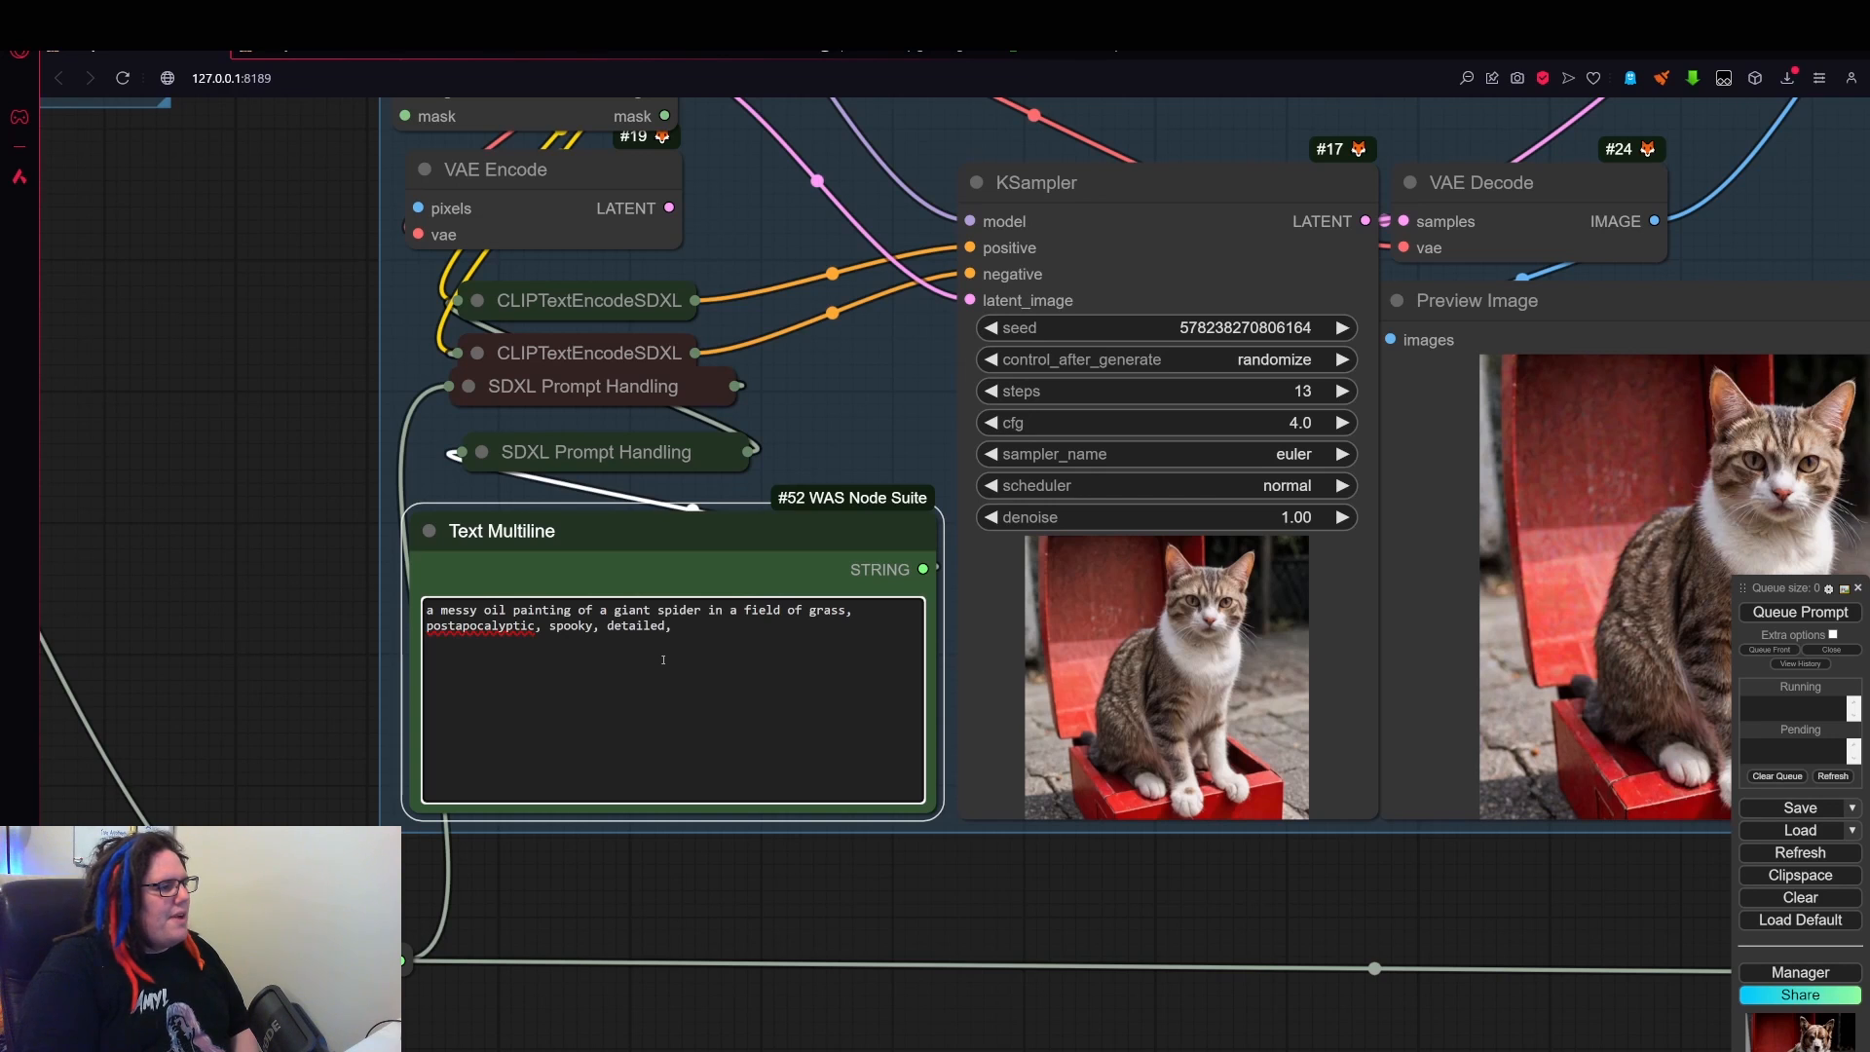
{"action": "type", "text": "epic, "}
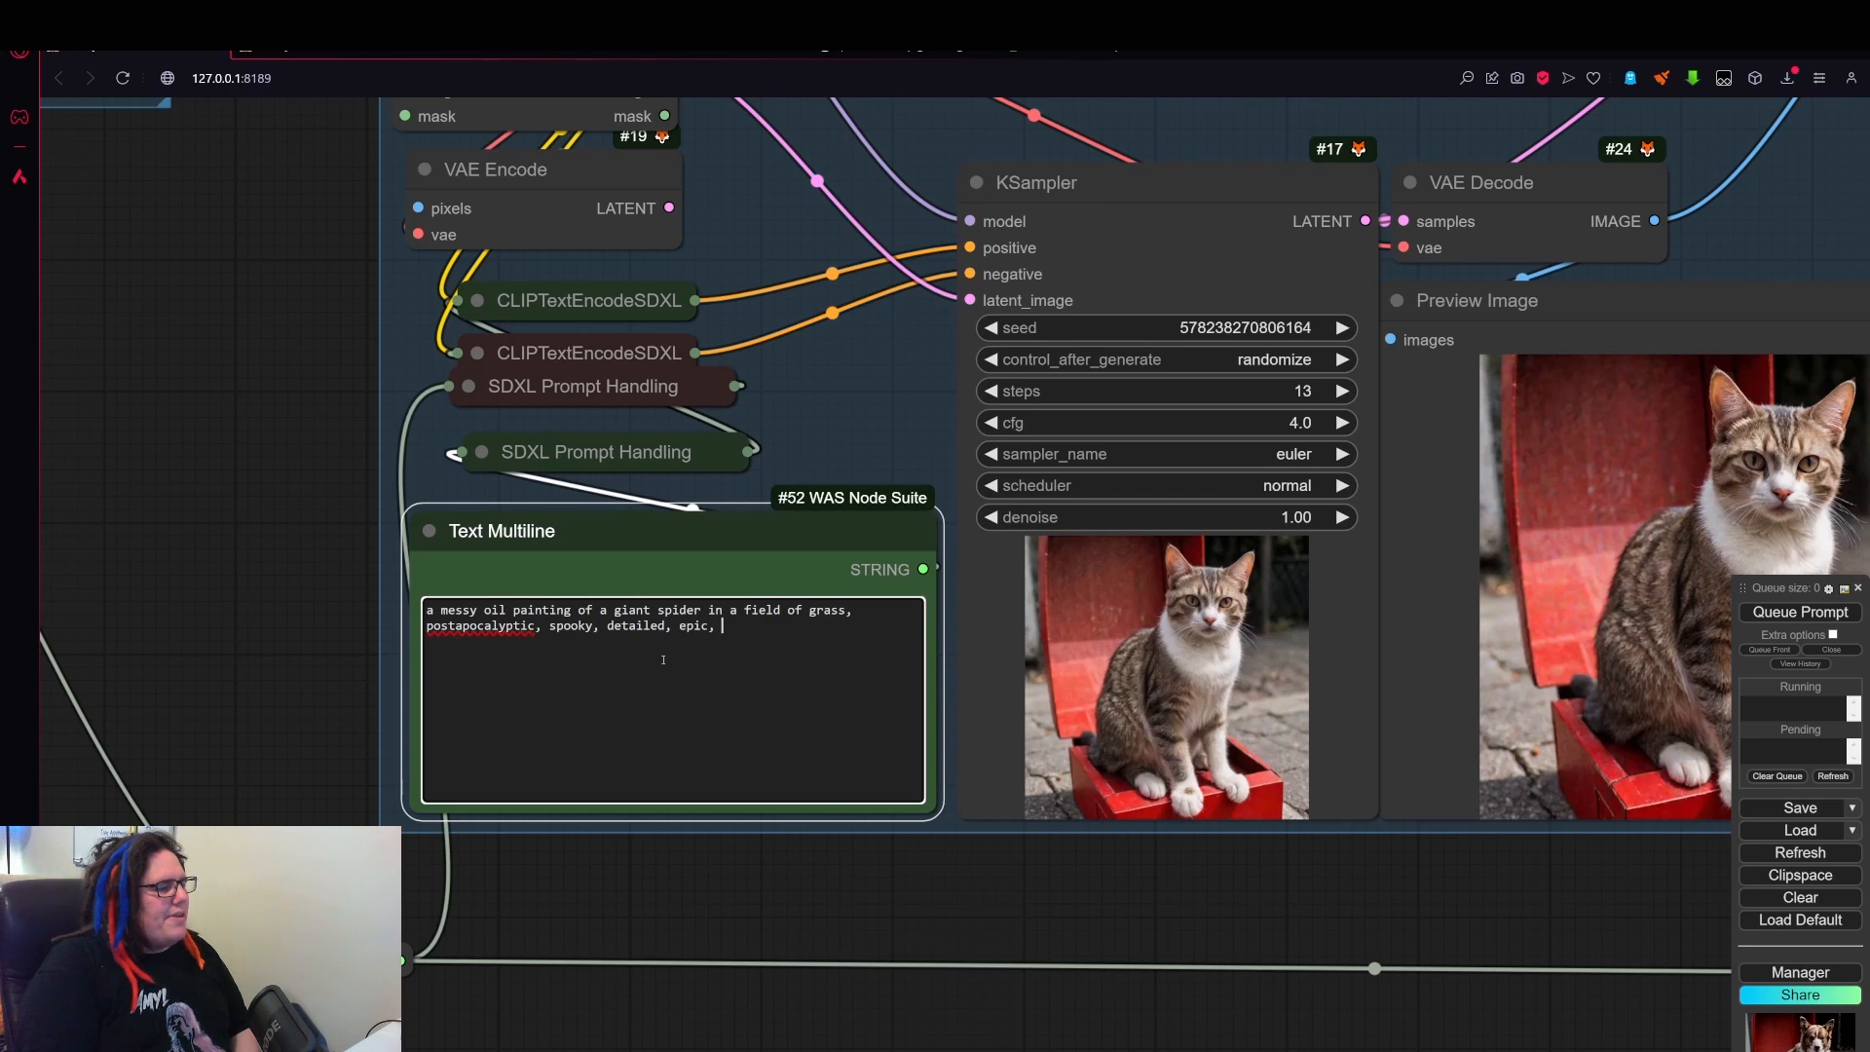
{"action": "type", "text": "masterpiece"}
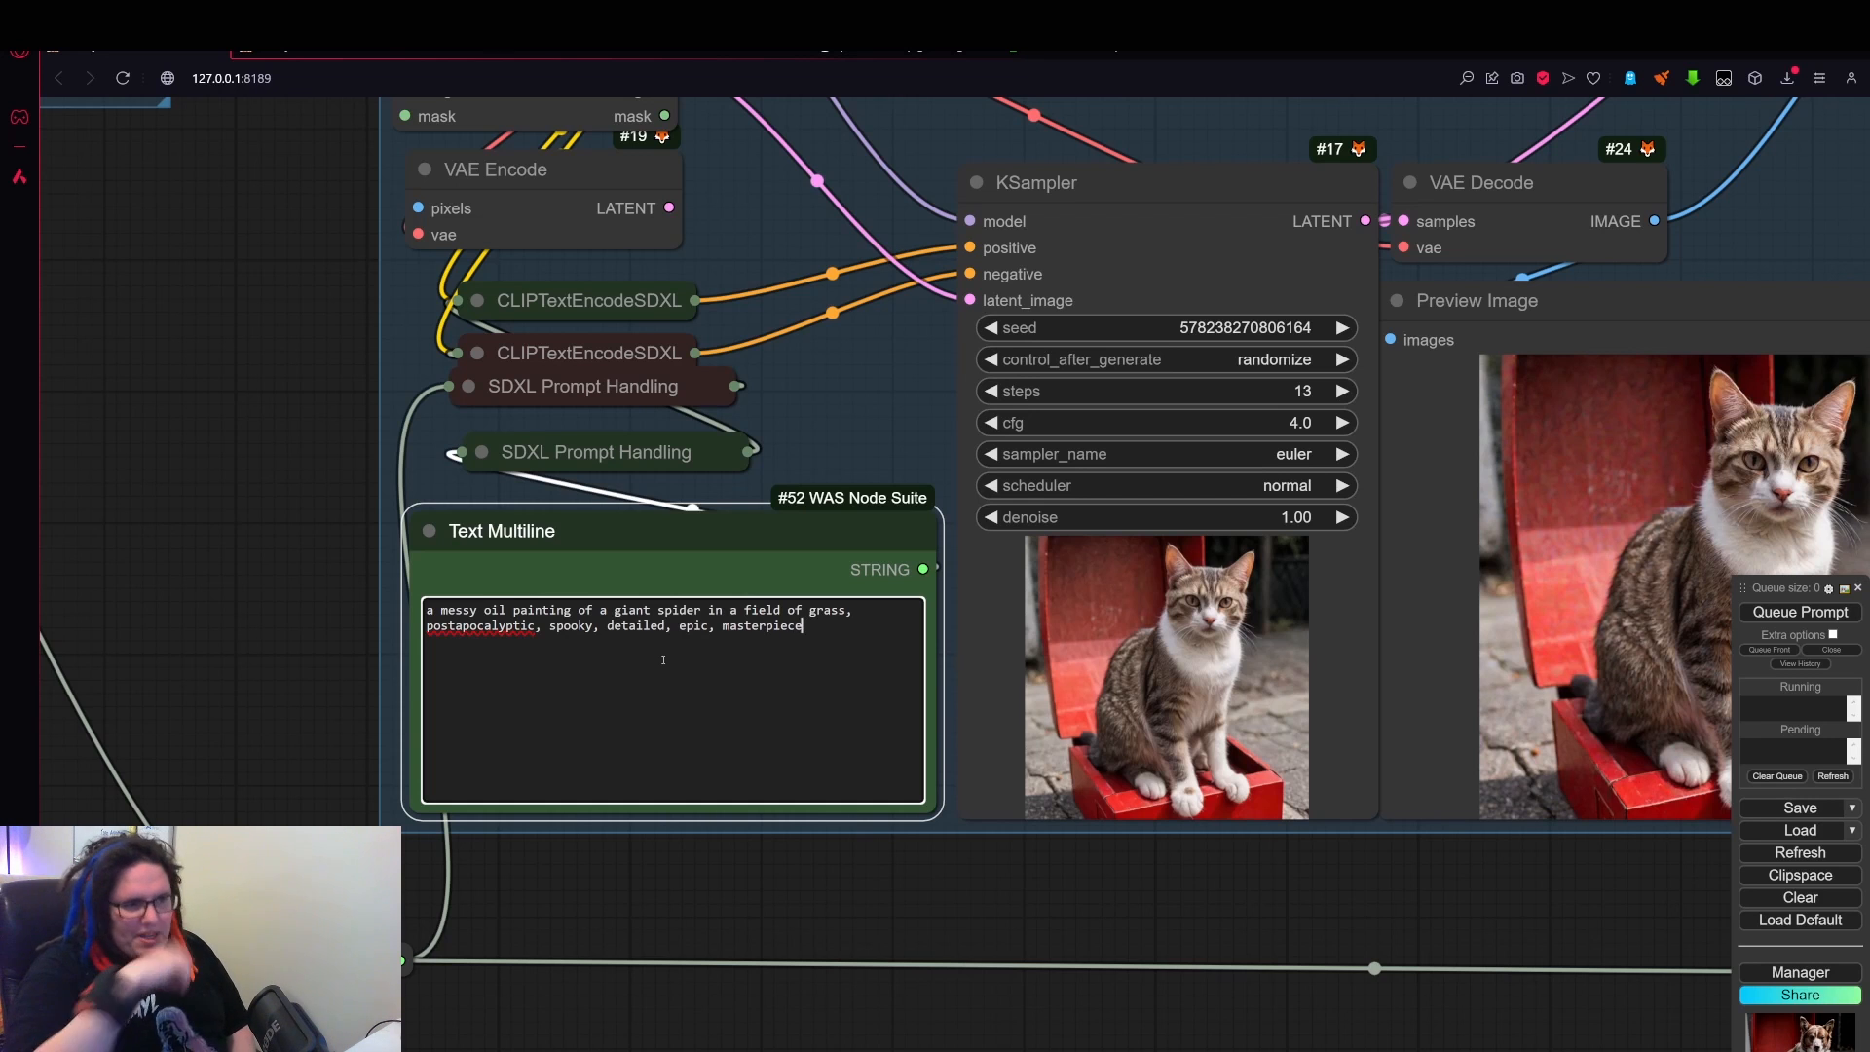
- Queue the workflow with the new spider prompt, keeping the first group's KSampler and Preview Image in view
{"action": "scroll", "coordinate": [891, 928], "scroll_direction": "down", "scroll_amount": 2}
{"action": "left_click_drag", "start_coordinate": [987, 906], "coordinate": [673, 865]}
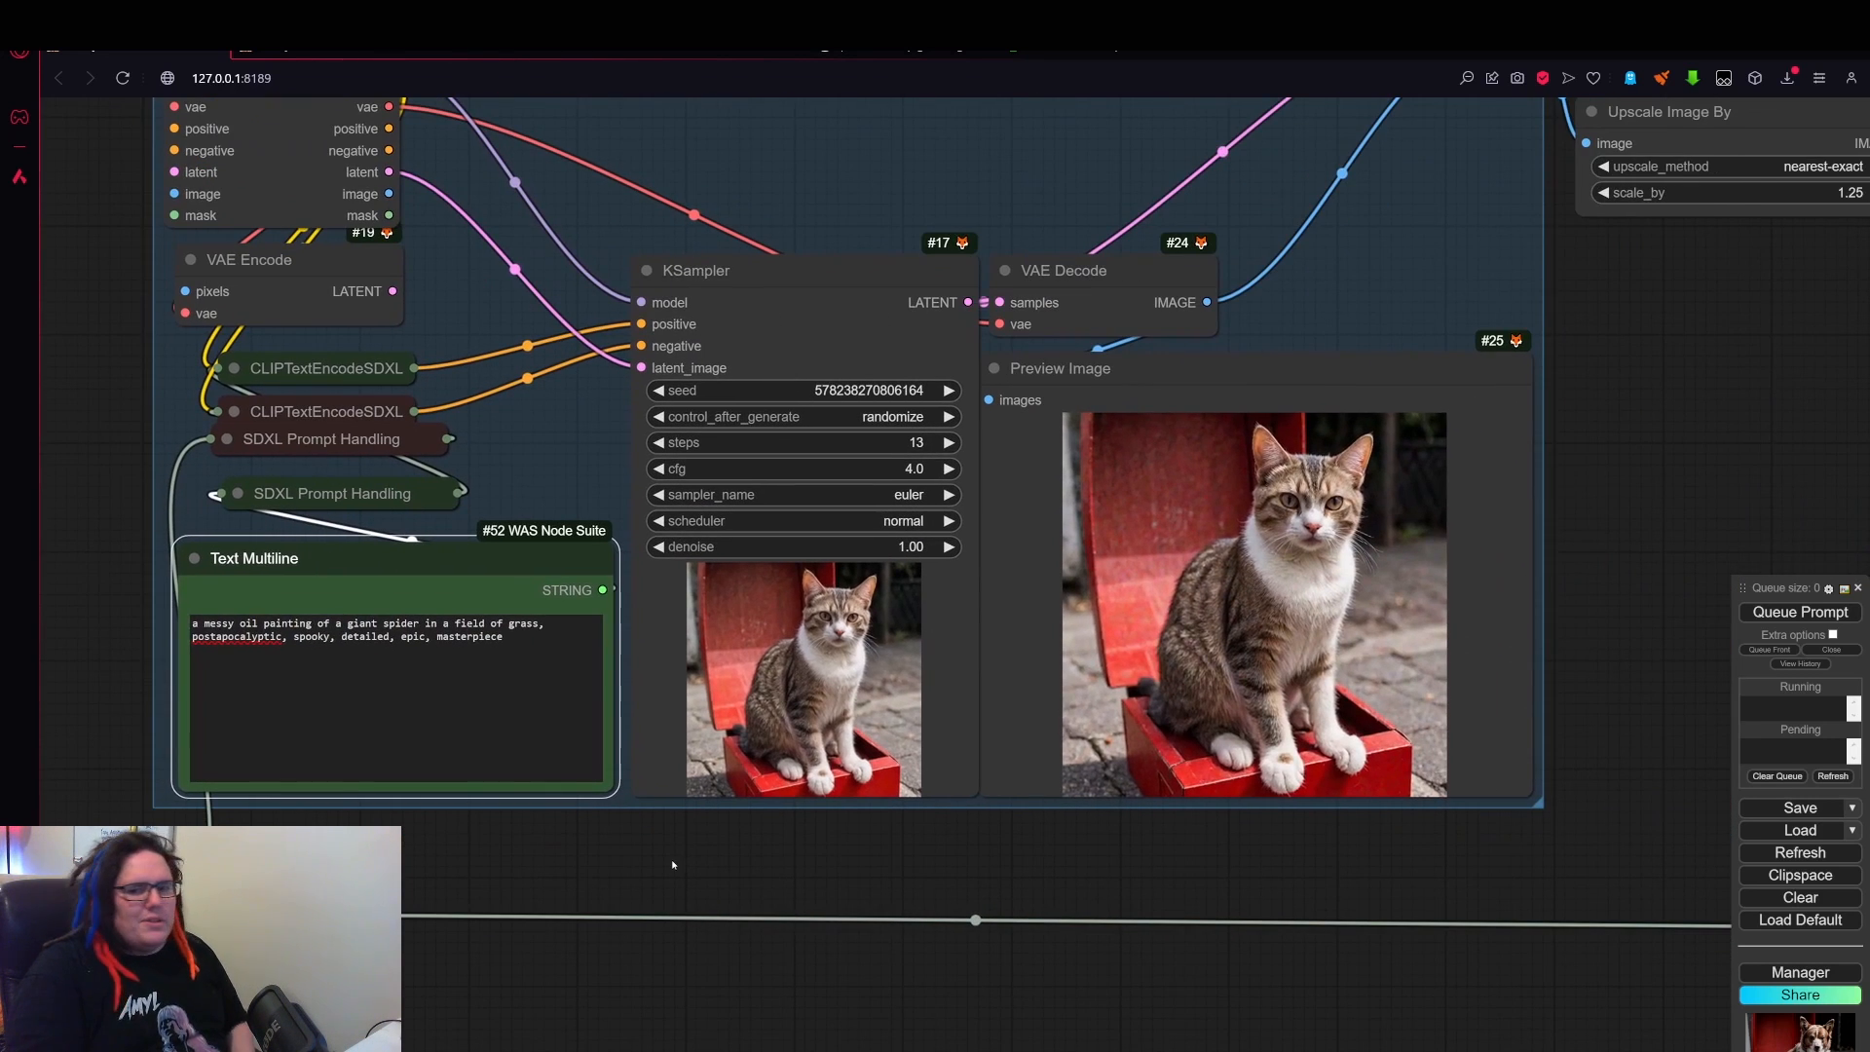
{"action": "left_click", "coordinate": [1779, 612]}
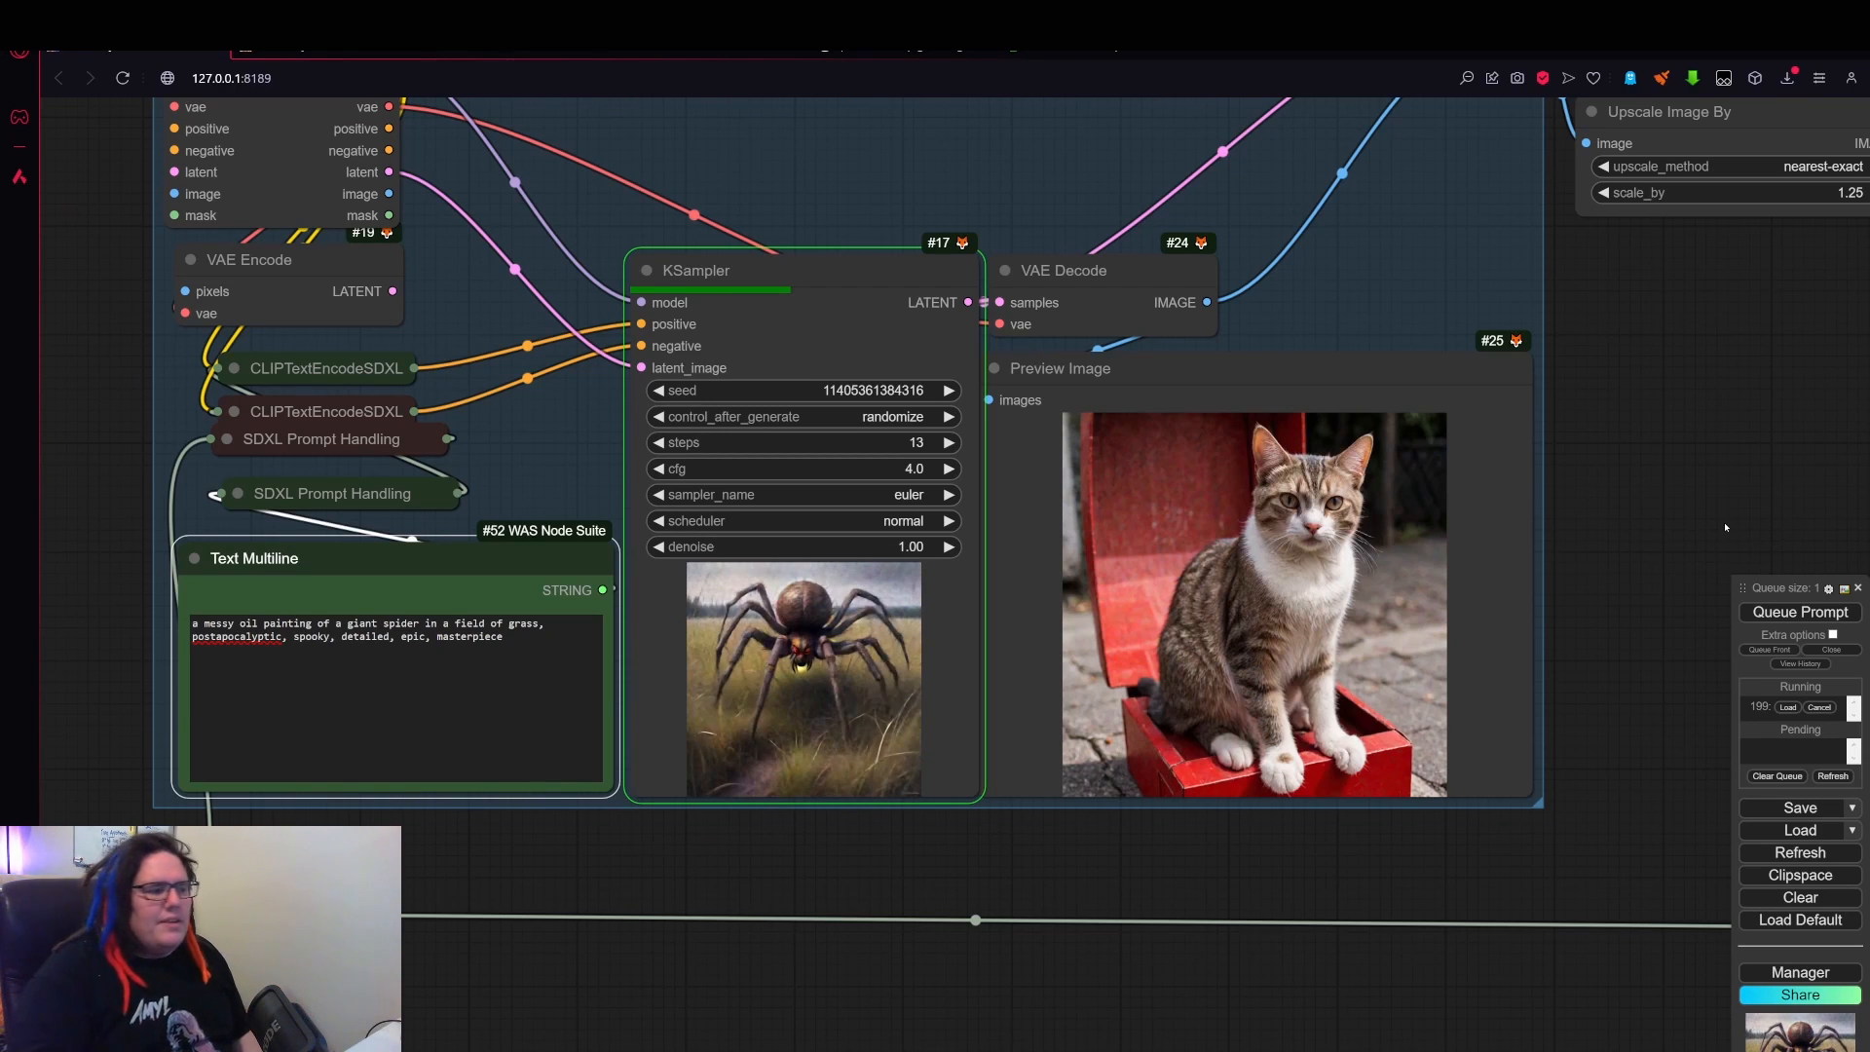
- Follow the first group's sampling preview and examine the spider image in its Preview Image up close
{"action": "scroll", "coordinate": [699, 829], "scroll_direction": "up", "scroll_amount": 5}
{"action": "scroll", "coordinate": [1115, 804], "scroll_direction": "down", "scroll_amount": 2}
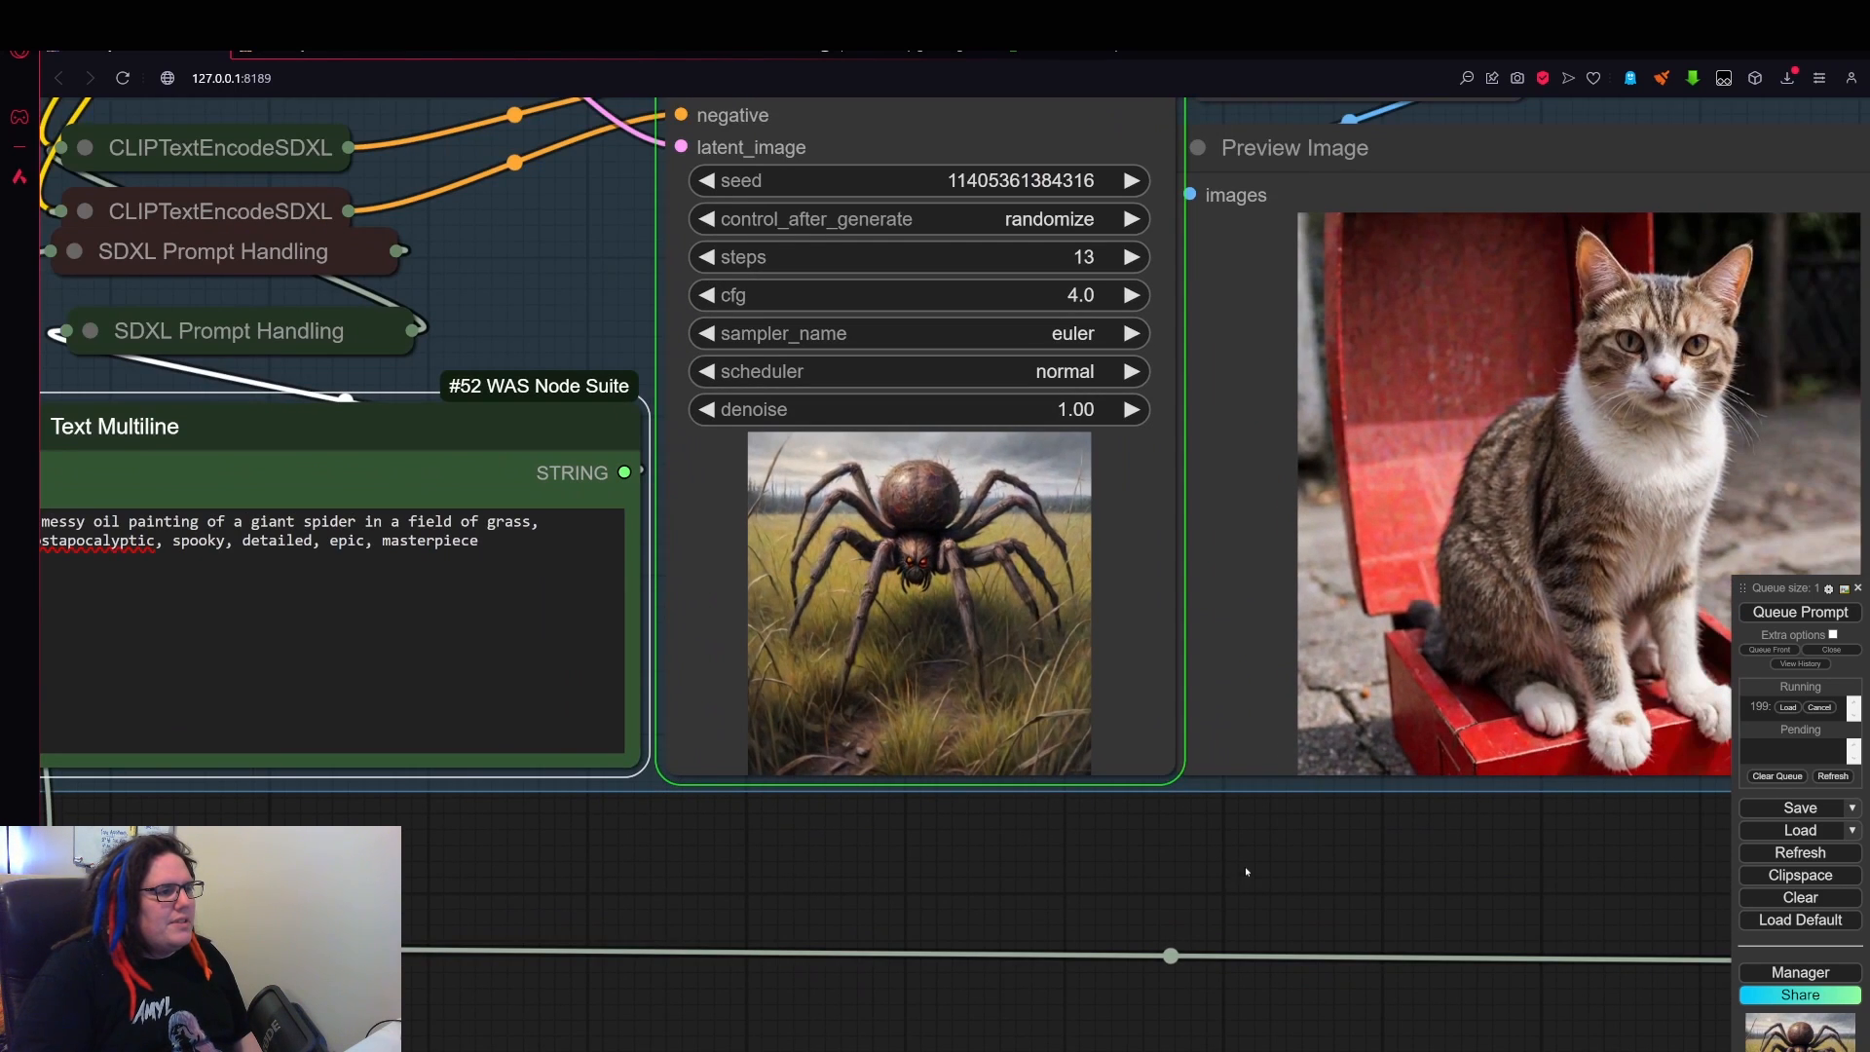
{"action": "left_click_drag", "start_coordinate": [1188, 847], "coordinate": [857, 851]}
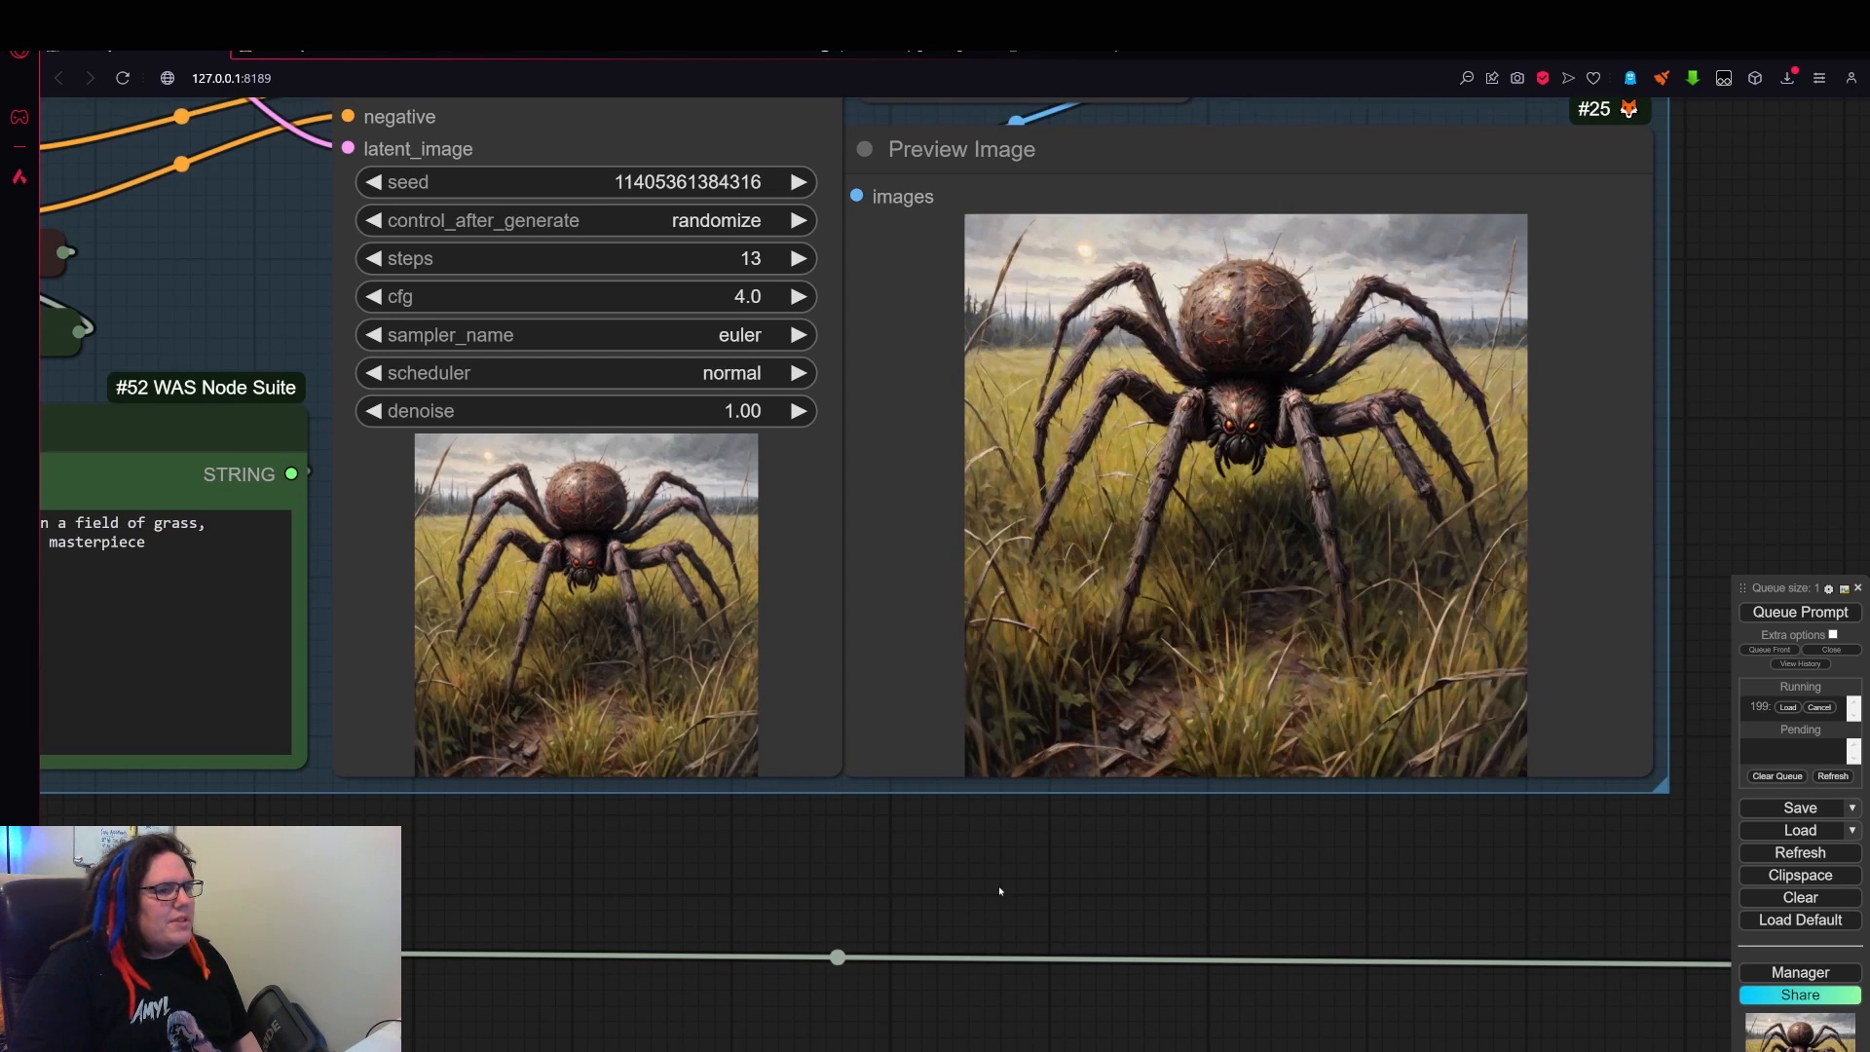
{"action": "scroll", "coordinate": [1121, 698], "scroll_direction": "up", "scroll_amount": 3}
{"action": "scroll", "coordinate": [1121, 697], "scroll_direction": "up", "scroll_amount": 2}
{"action": "scroll", "coordinate": [1110, 570], "scroll_direction": "down", "scroll_amount": 3}
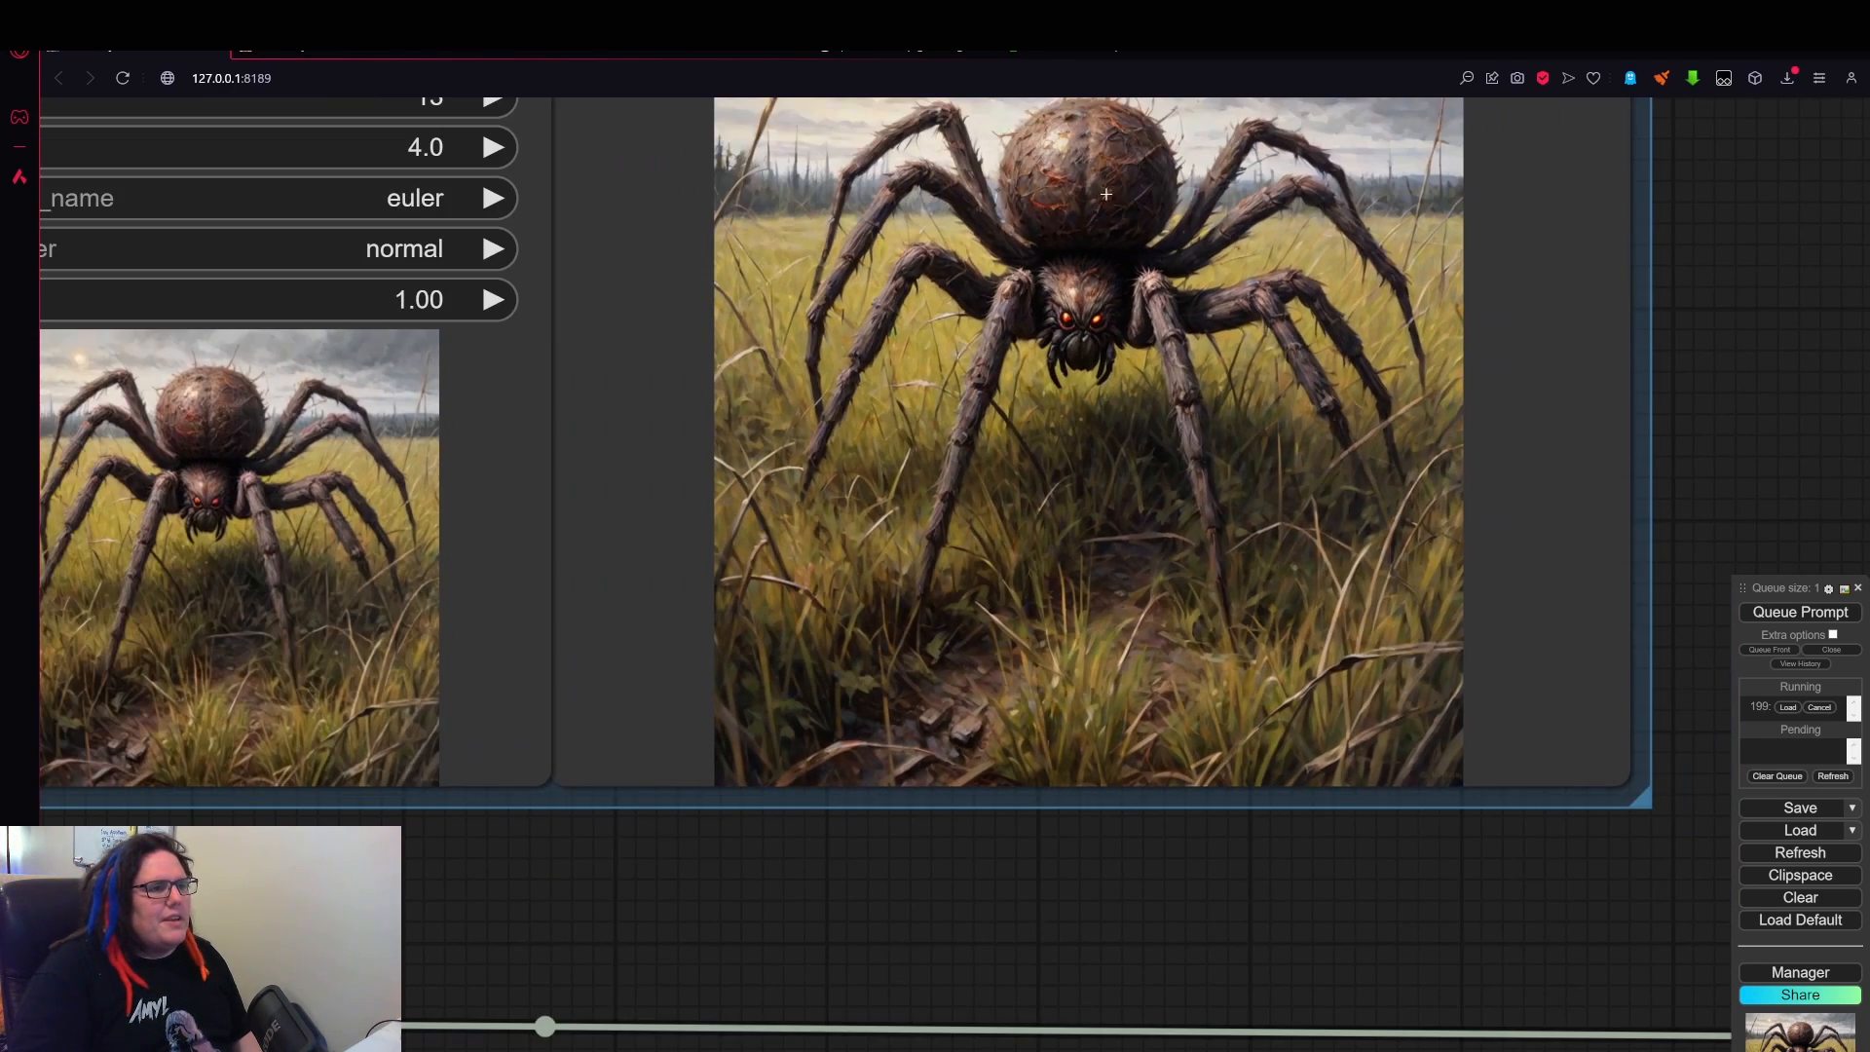
{"action": "scroll", "coordinate": [1529, 526], "scroll_direction": "down", "scroll_amount": 2}
{"action": "scroll", "coordinate": [1477, 476], "scroll_direction": "up", "scroll_amount": 2}
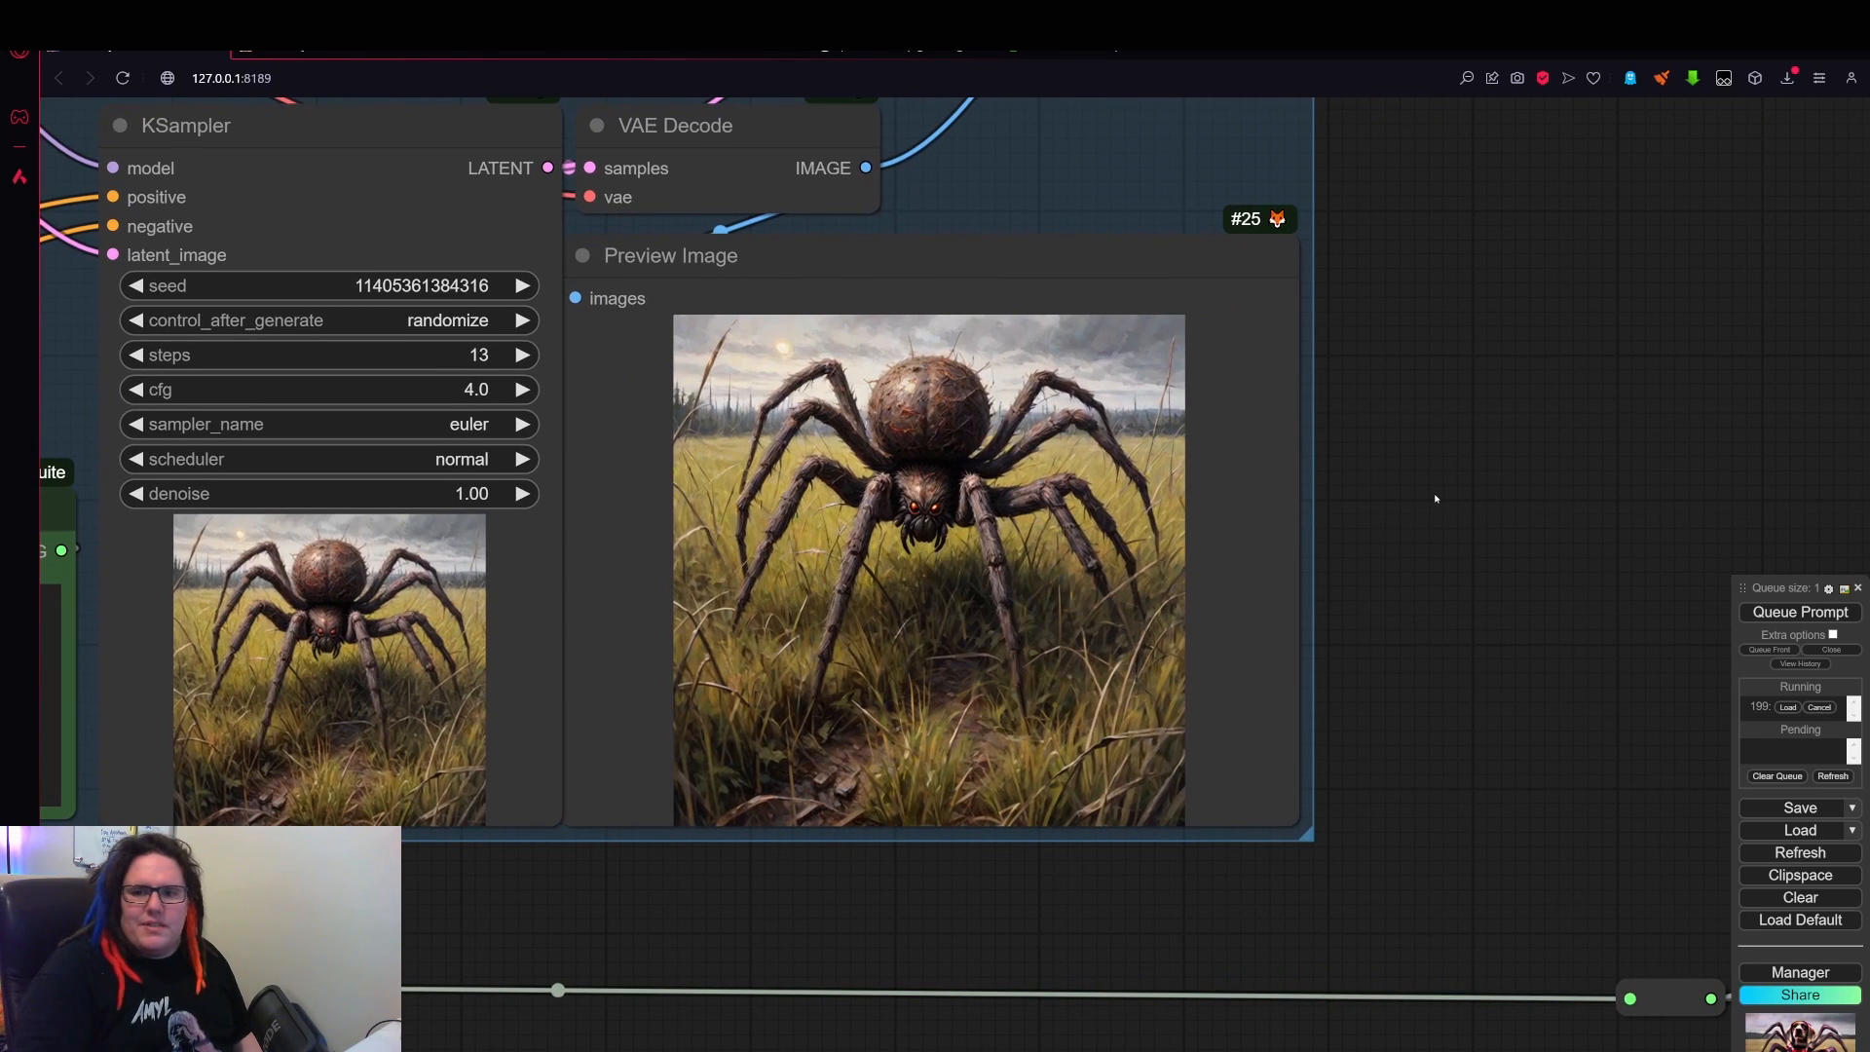
- Follow the second group's KSampler preview up close to see how the dog prompt alters the spider image
{"action": "scroll", "coordinate": [1486, 443], "scroll_direction": "down", "scroll_amount": 6}
{"action": "left_click_drag", "start_coordinate": [1646, 623], "coordinate": [1453, 580]}
{"action": "scroll", "coordinate": [1442, 575], "scroll_direction": "down", "scroll_amount": 1}
{"action": "left_click_drag", "start_coordinate": [1358, 528], "coordinate": [750, 587]}
{"action": "left_click_drag", "start_coordinate": [1299, 806], "coordinate": [1094, 815]}
{"action": "scroll", "coordinate": [1248, 576], "scroll_direction": "up", "scroll_amount": 7}
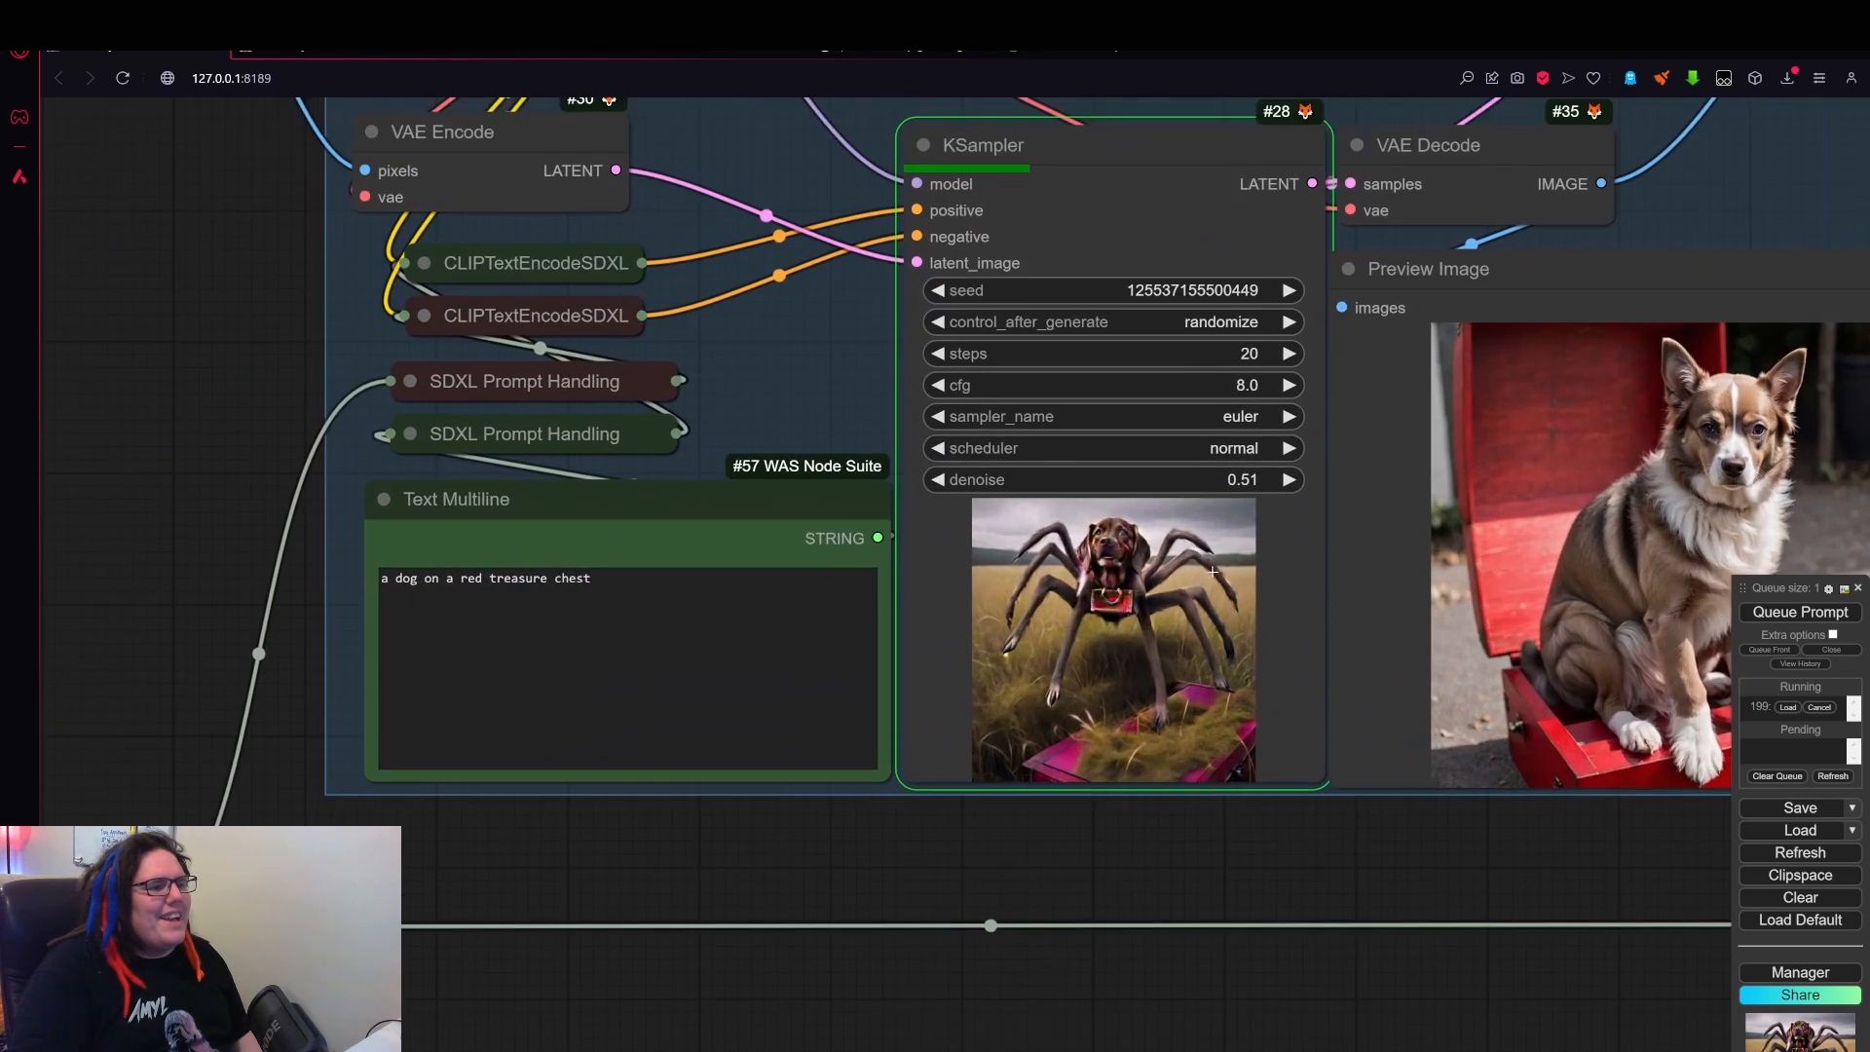
{"action": "scroll", "coordinate": [1140, 638], "scroll_direction": "up", "scroll_amount": 6}
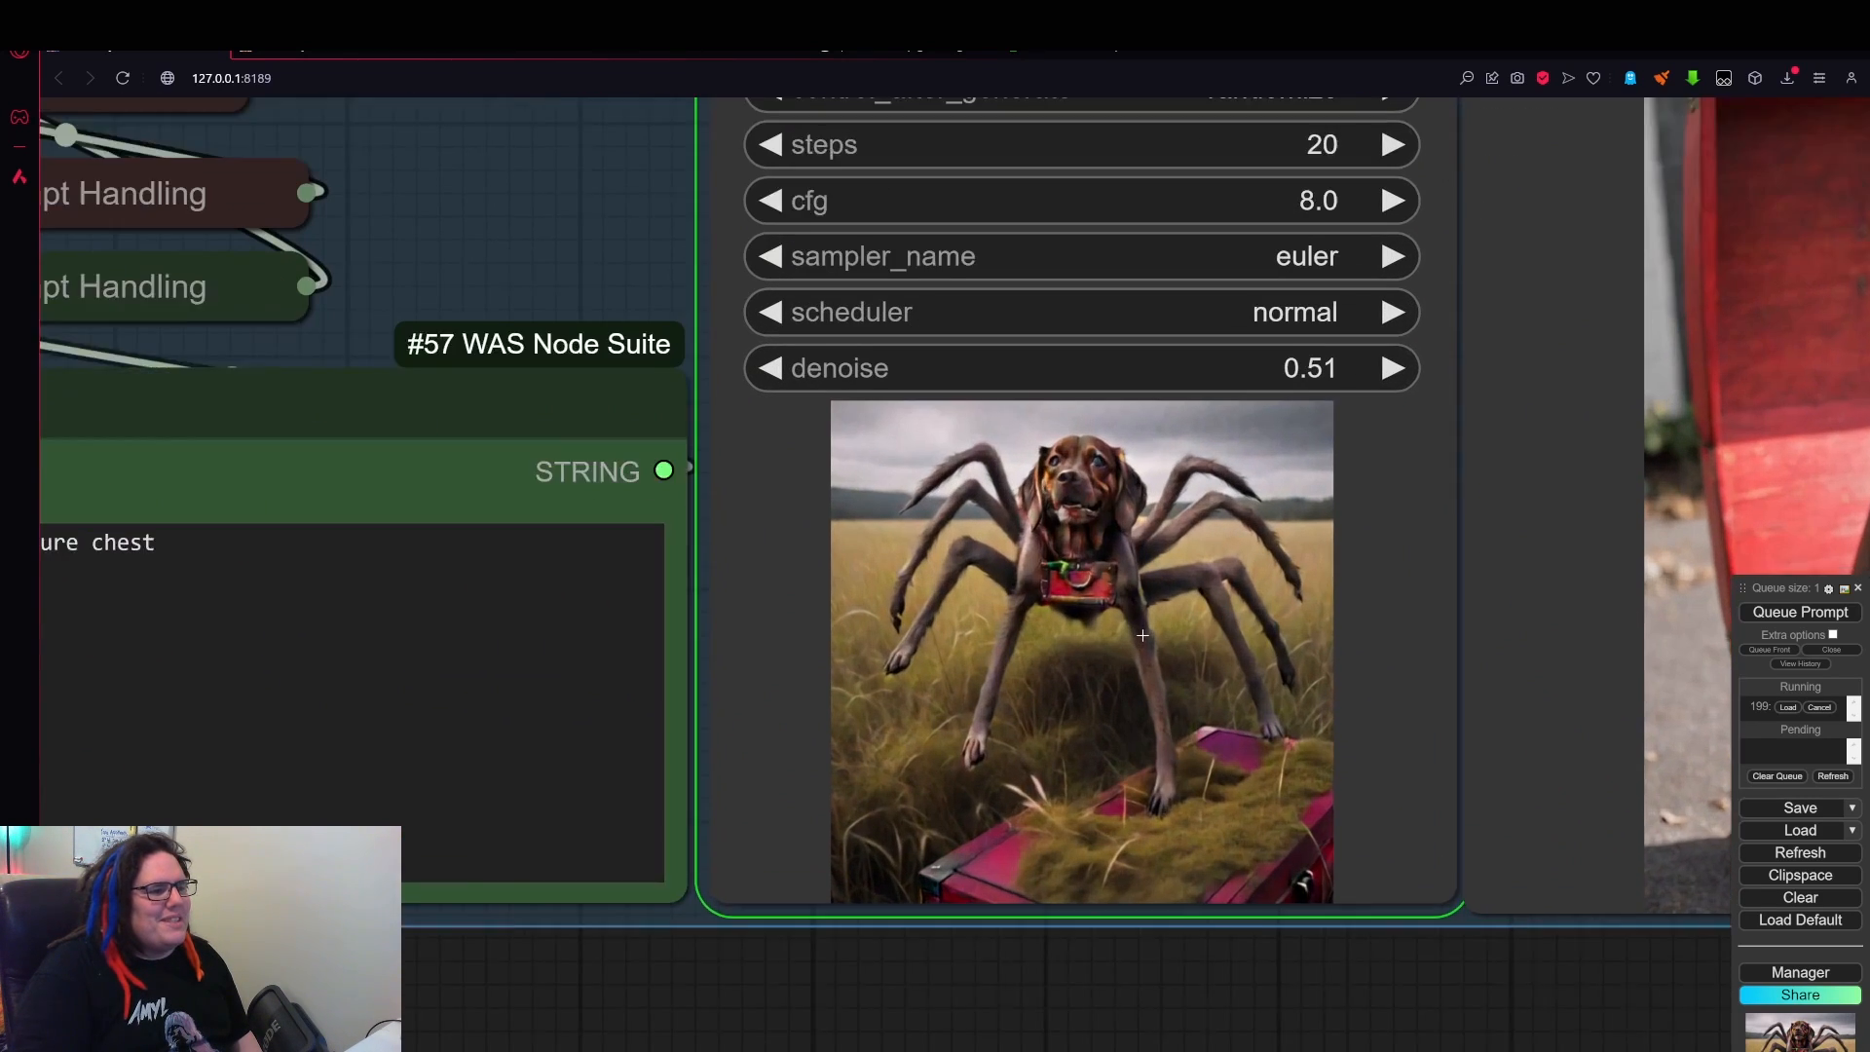
{"action": "scroll", "coordinate": [1177, 614], "scroll_direction": "up", "scroll_amount": 1}
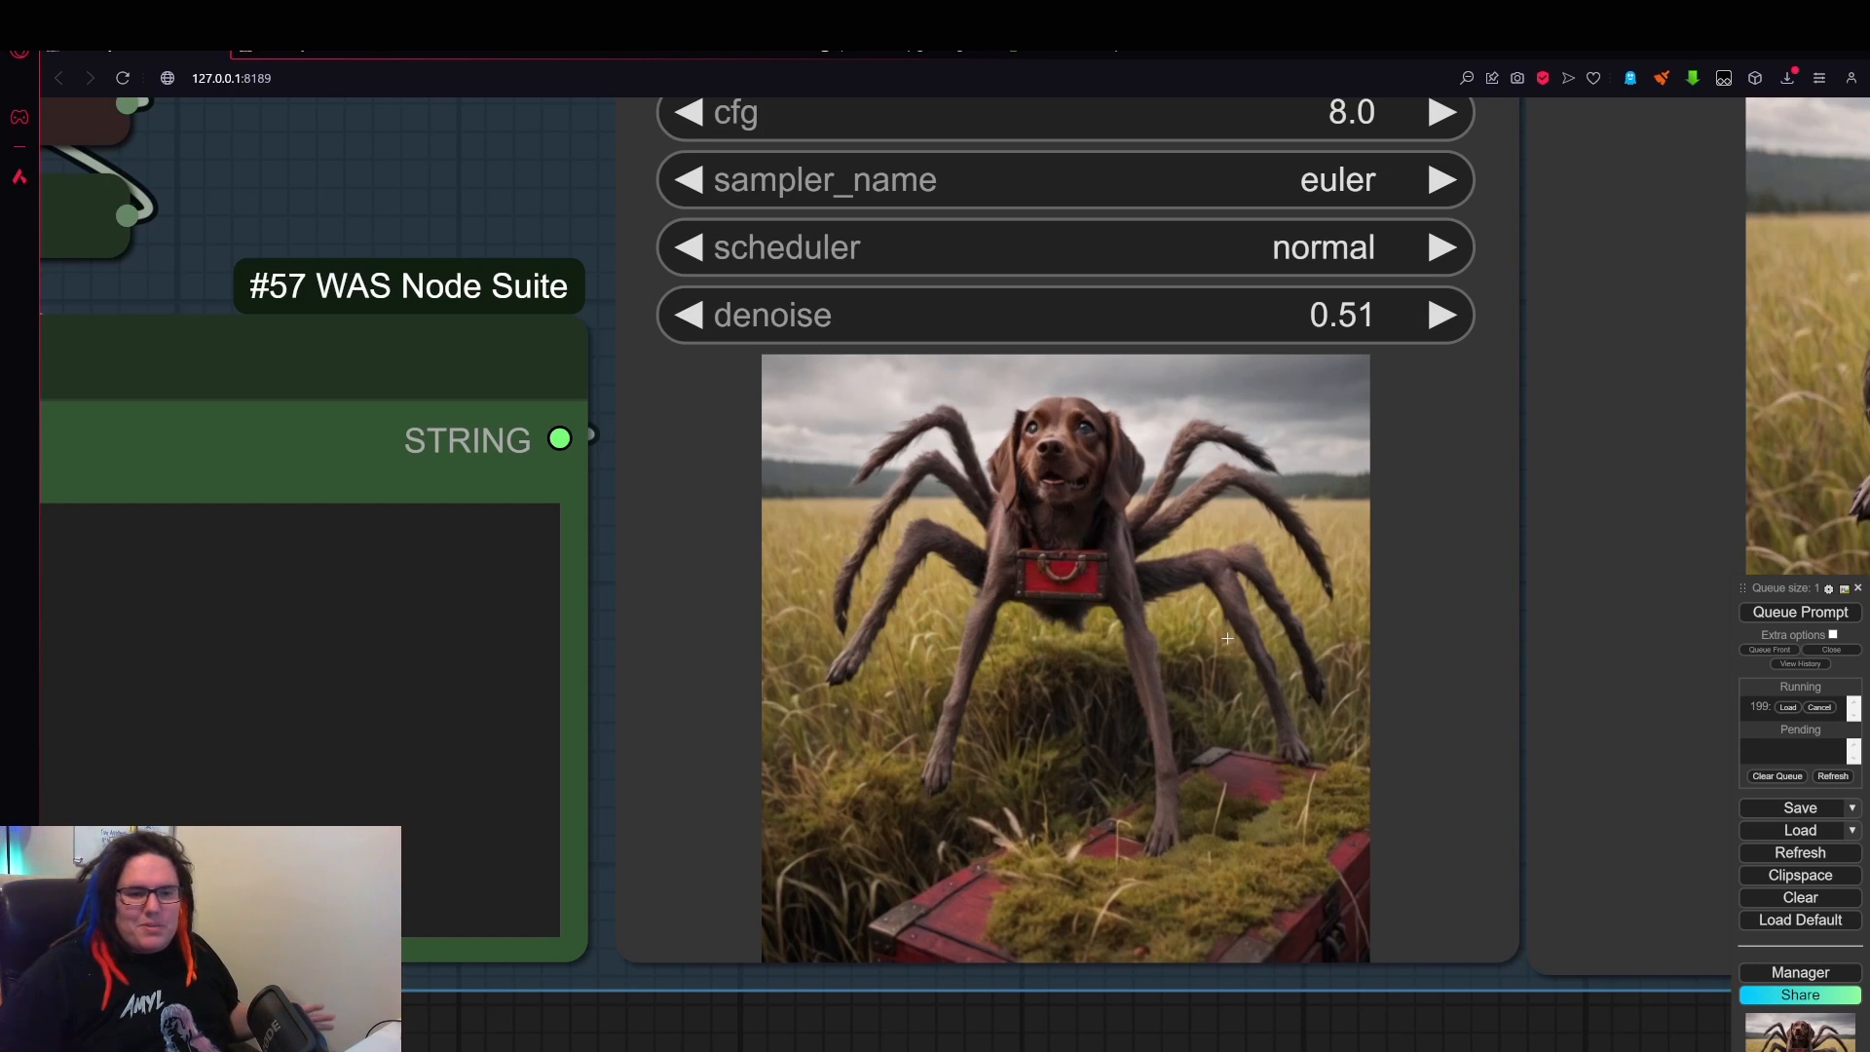
- Examine the second group's finished Preview Image up close and compare it with its prompt and sampler settings
{"action": "scroll", "coordinate": [1578, 449], "scroll_direction": "down", "scroll_amount": 8}
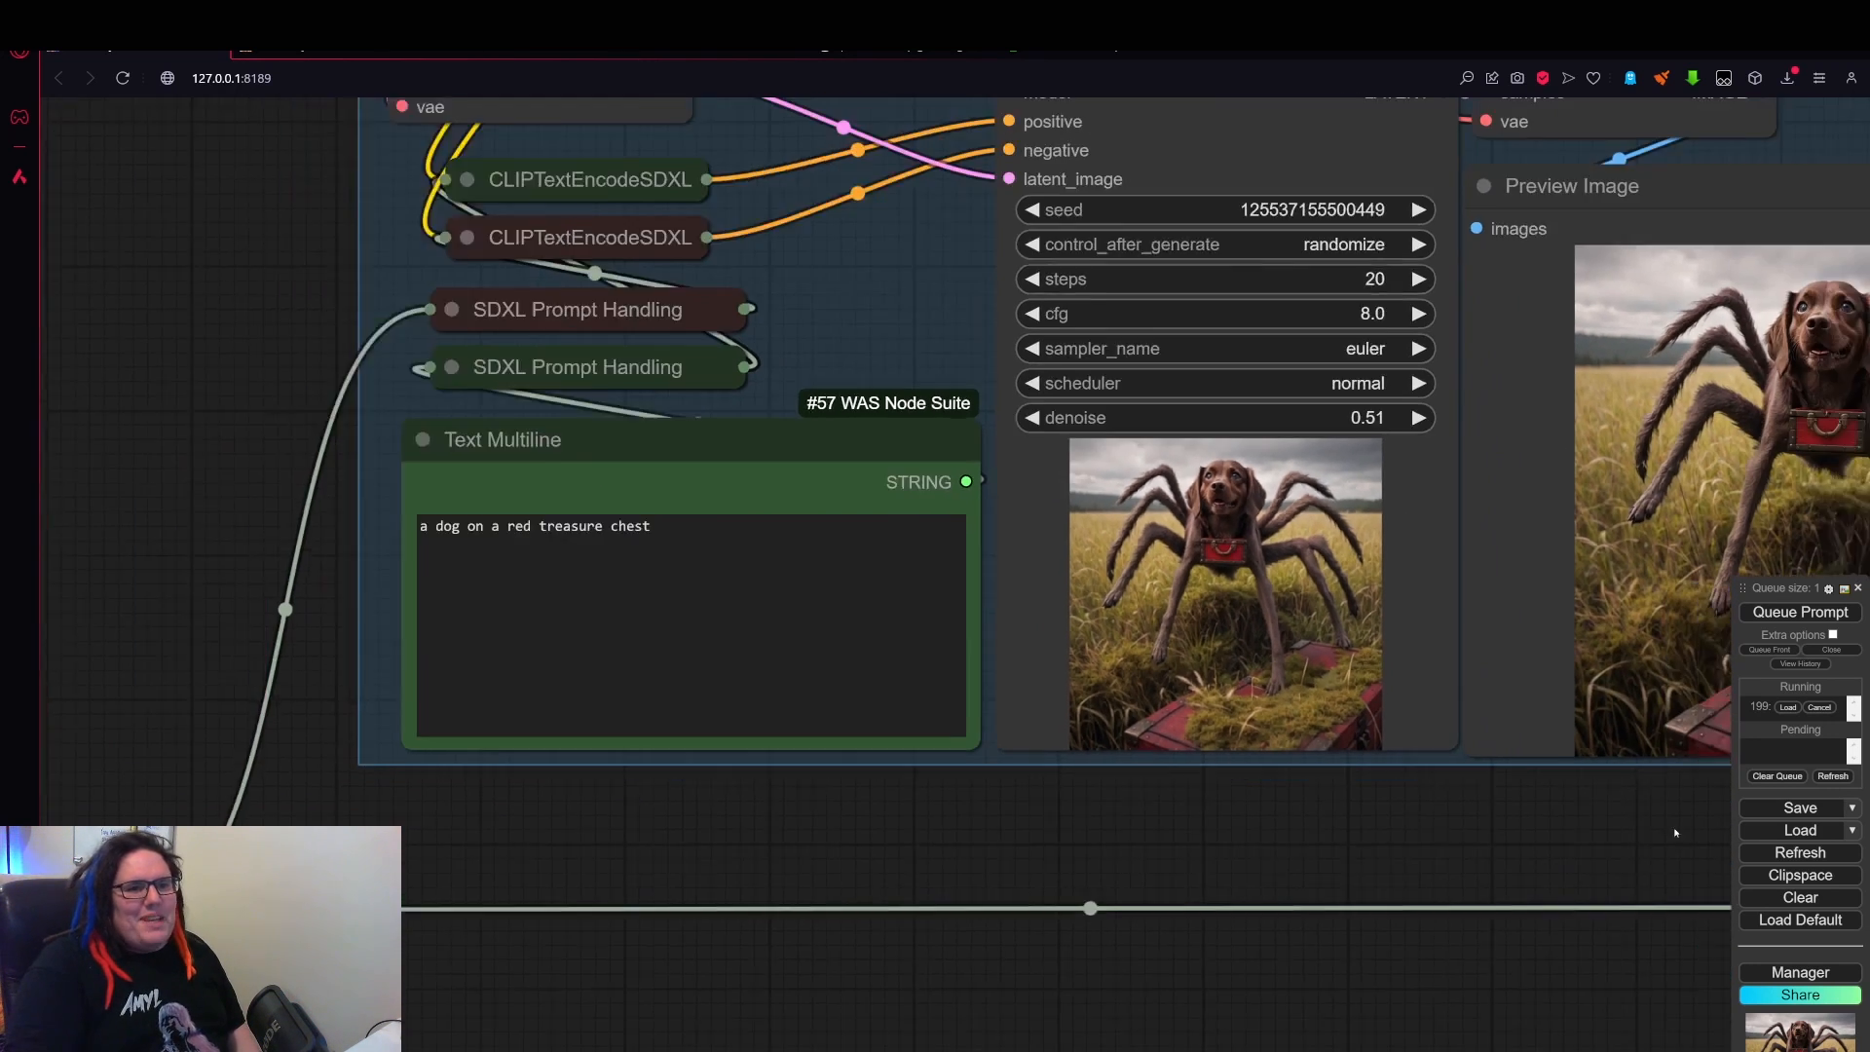
{"action": "left_click_drag", "start_coordinate": [1398, 872], "coordinate": [667, 907]}
{"action": "scroll", "coordinate": [1150, 540], "scroll_direction": "up", "scroll_amount": 1}
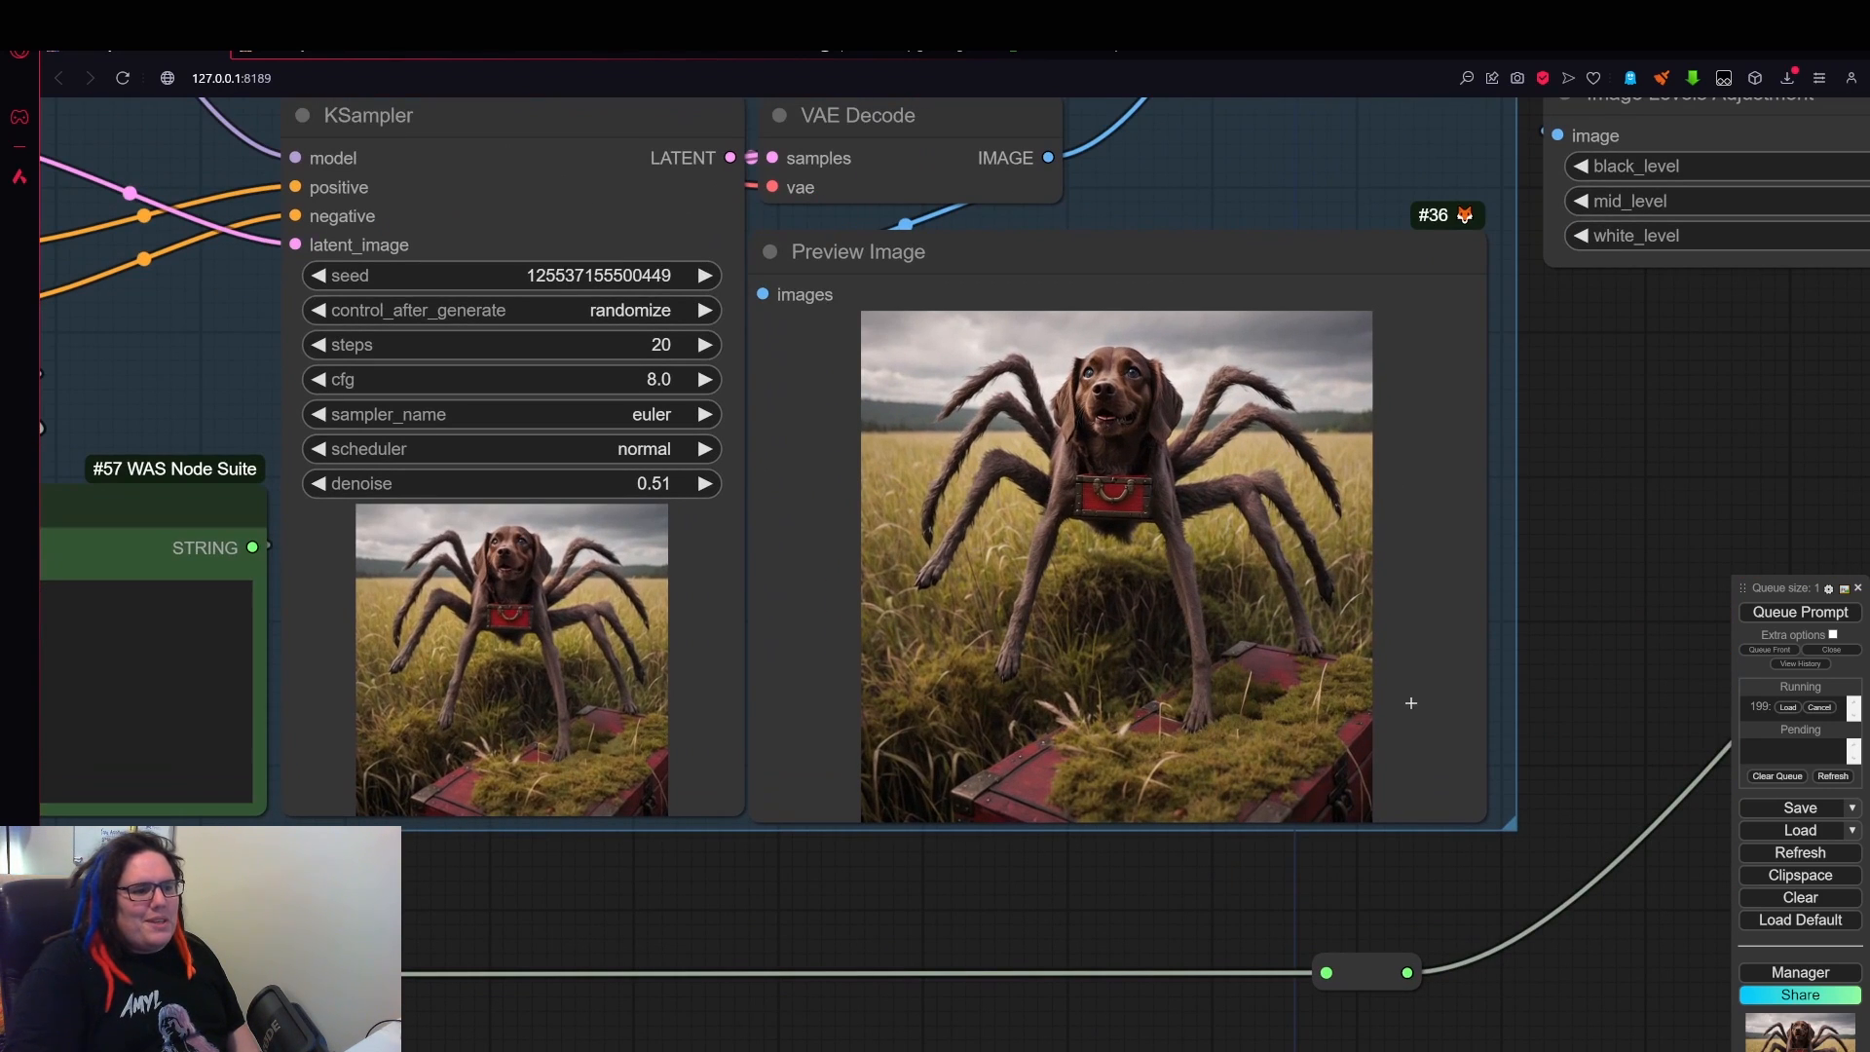
{"action": "left_click_drag", "start_coordinate": [1622, 535], "coordinate": [1447, 537]}
{"action": "scroll", "coordinate": [909, 761], "scroll_direction": "up", "scroll_amount": 5}
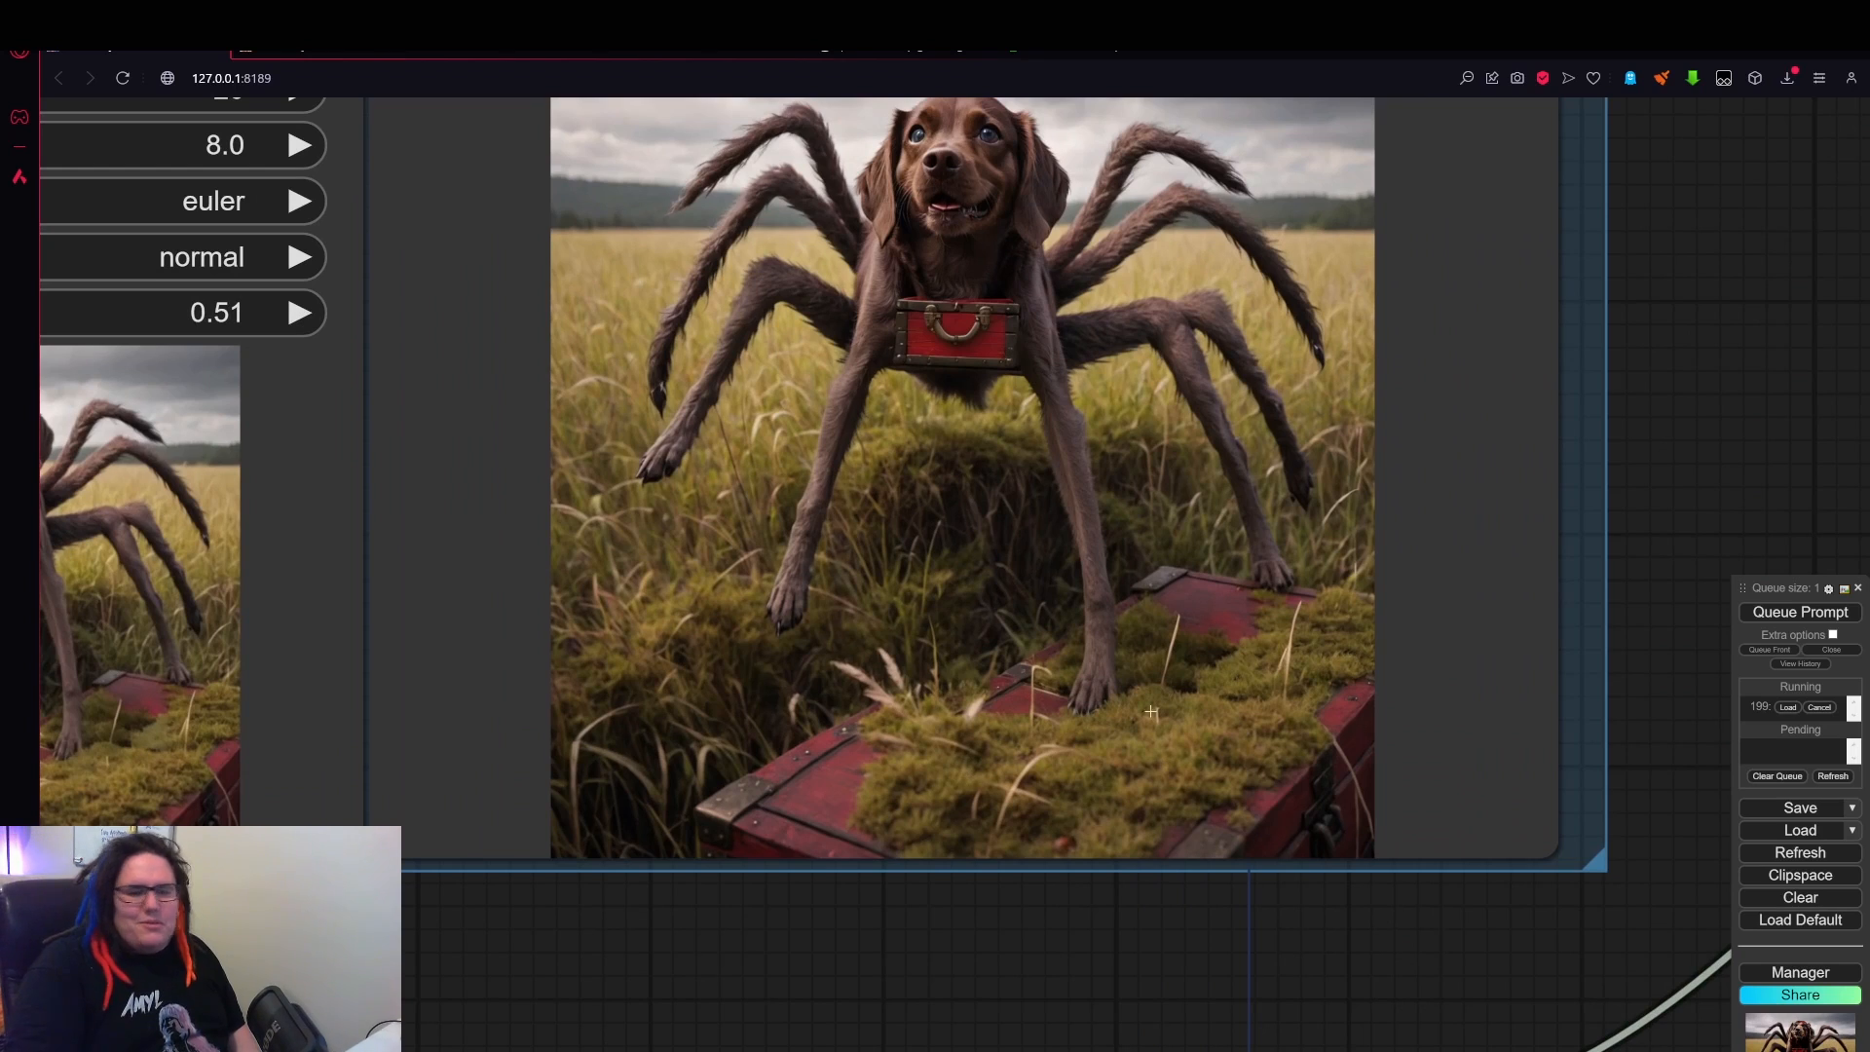
{"action": "scroll", "coordinate": [1247, 633], "scroll_direction": "down", "scroll_amount": 9}
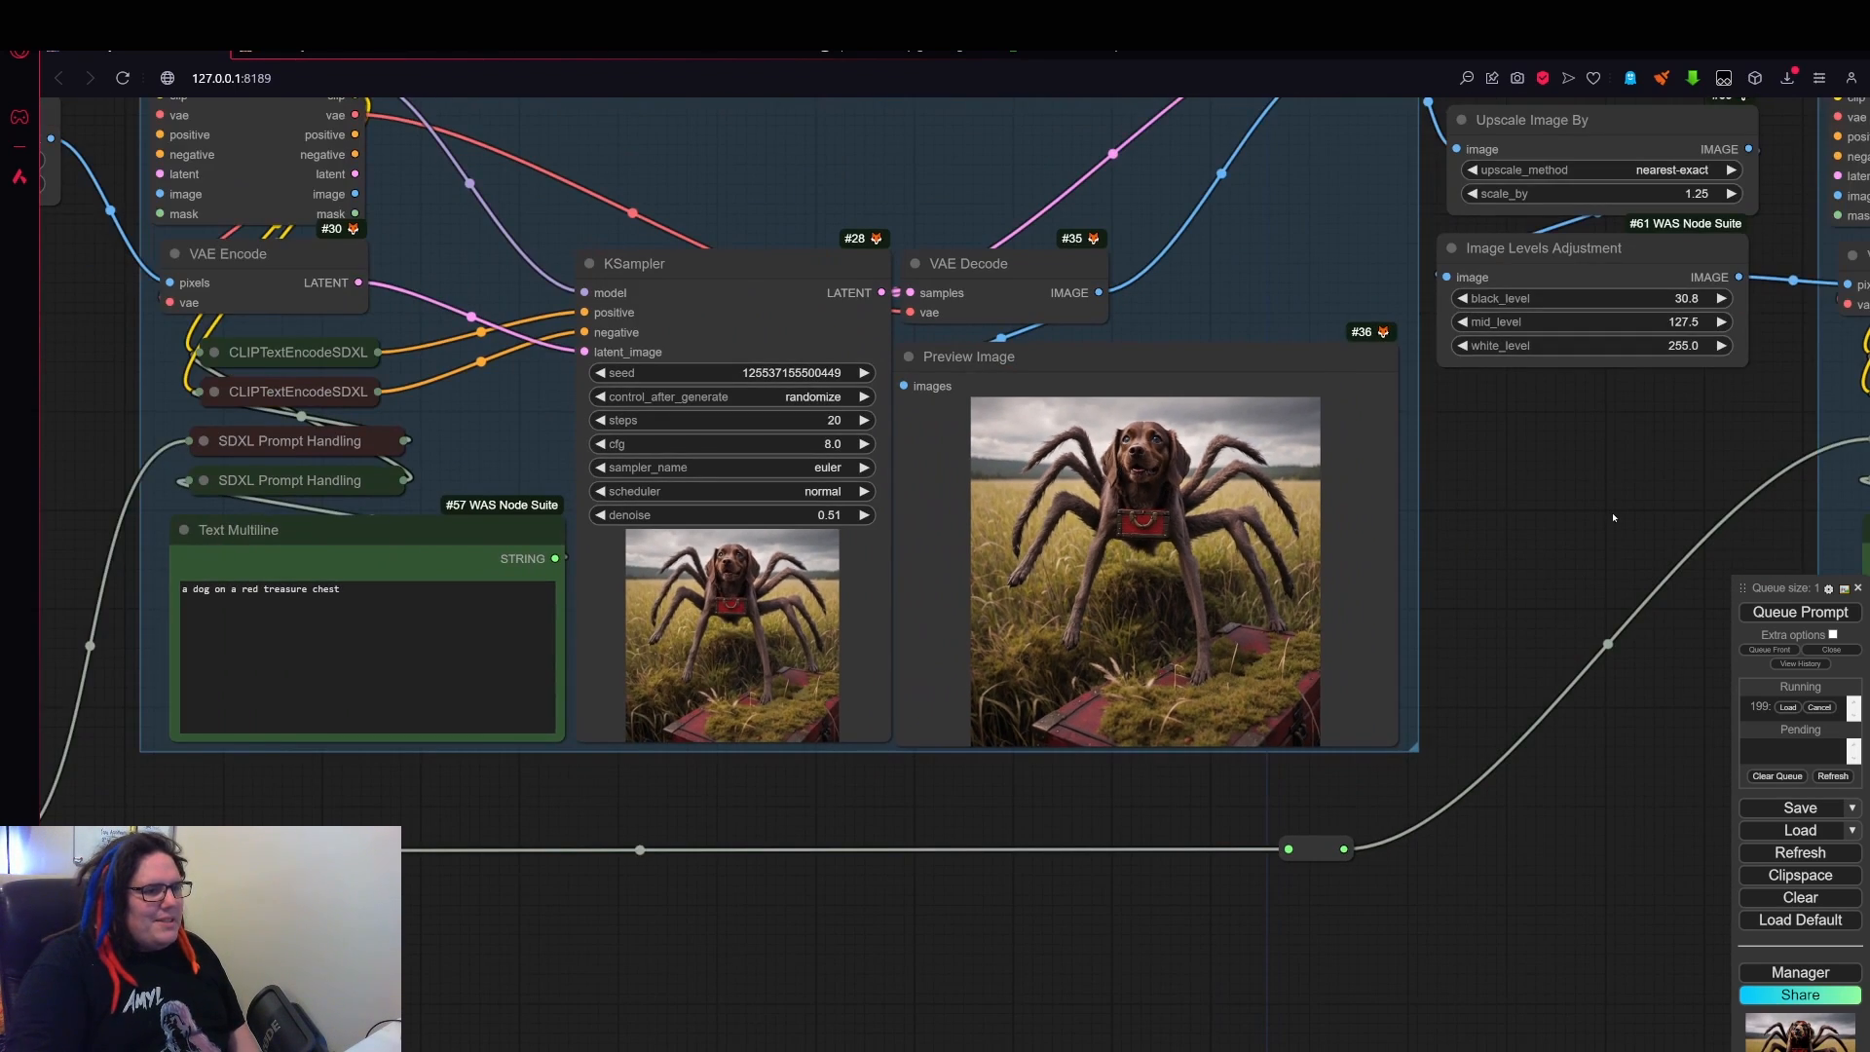
- Follow the third group's KSampler preview alongside its bear prompt and previous Preview Image
{"action": "left_click_drag", "start_coordinate": [1647, 550], "coordinate": [1022, 543]}
{"action": "left_click_drag", "start_coordinate": [1566, 865], "coordinate": [935, 846]}
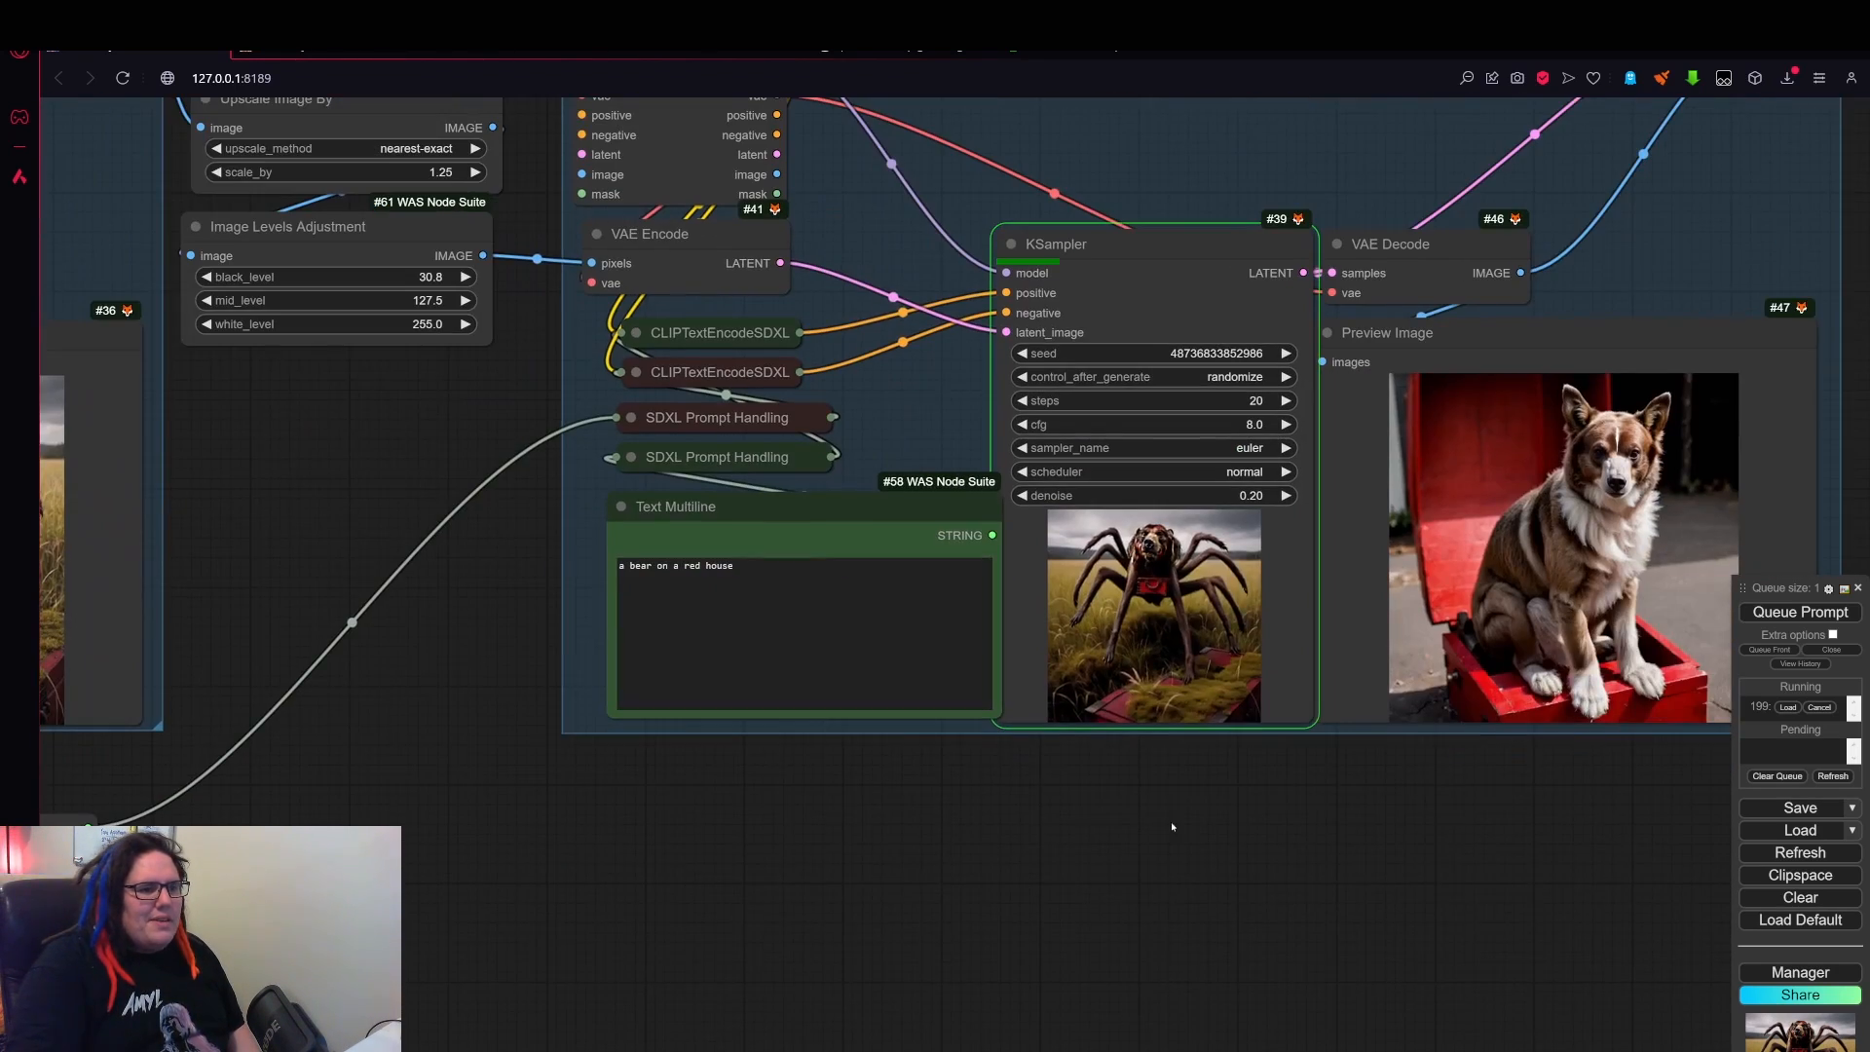
{"action": "left_click_drag", "start_coordinate": [1172, 827], "coordinate": [970, 833]}
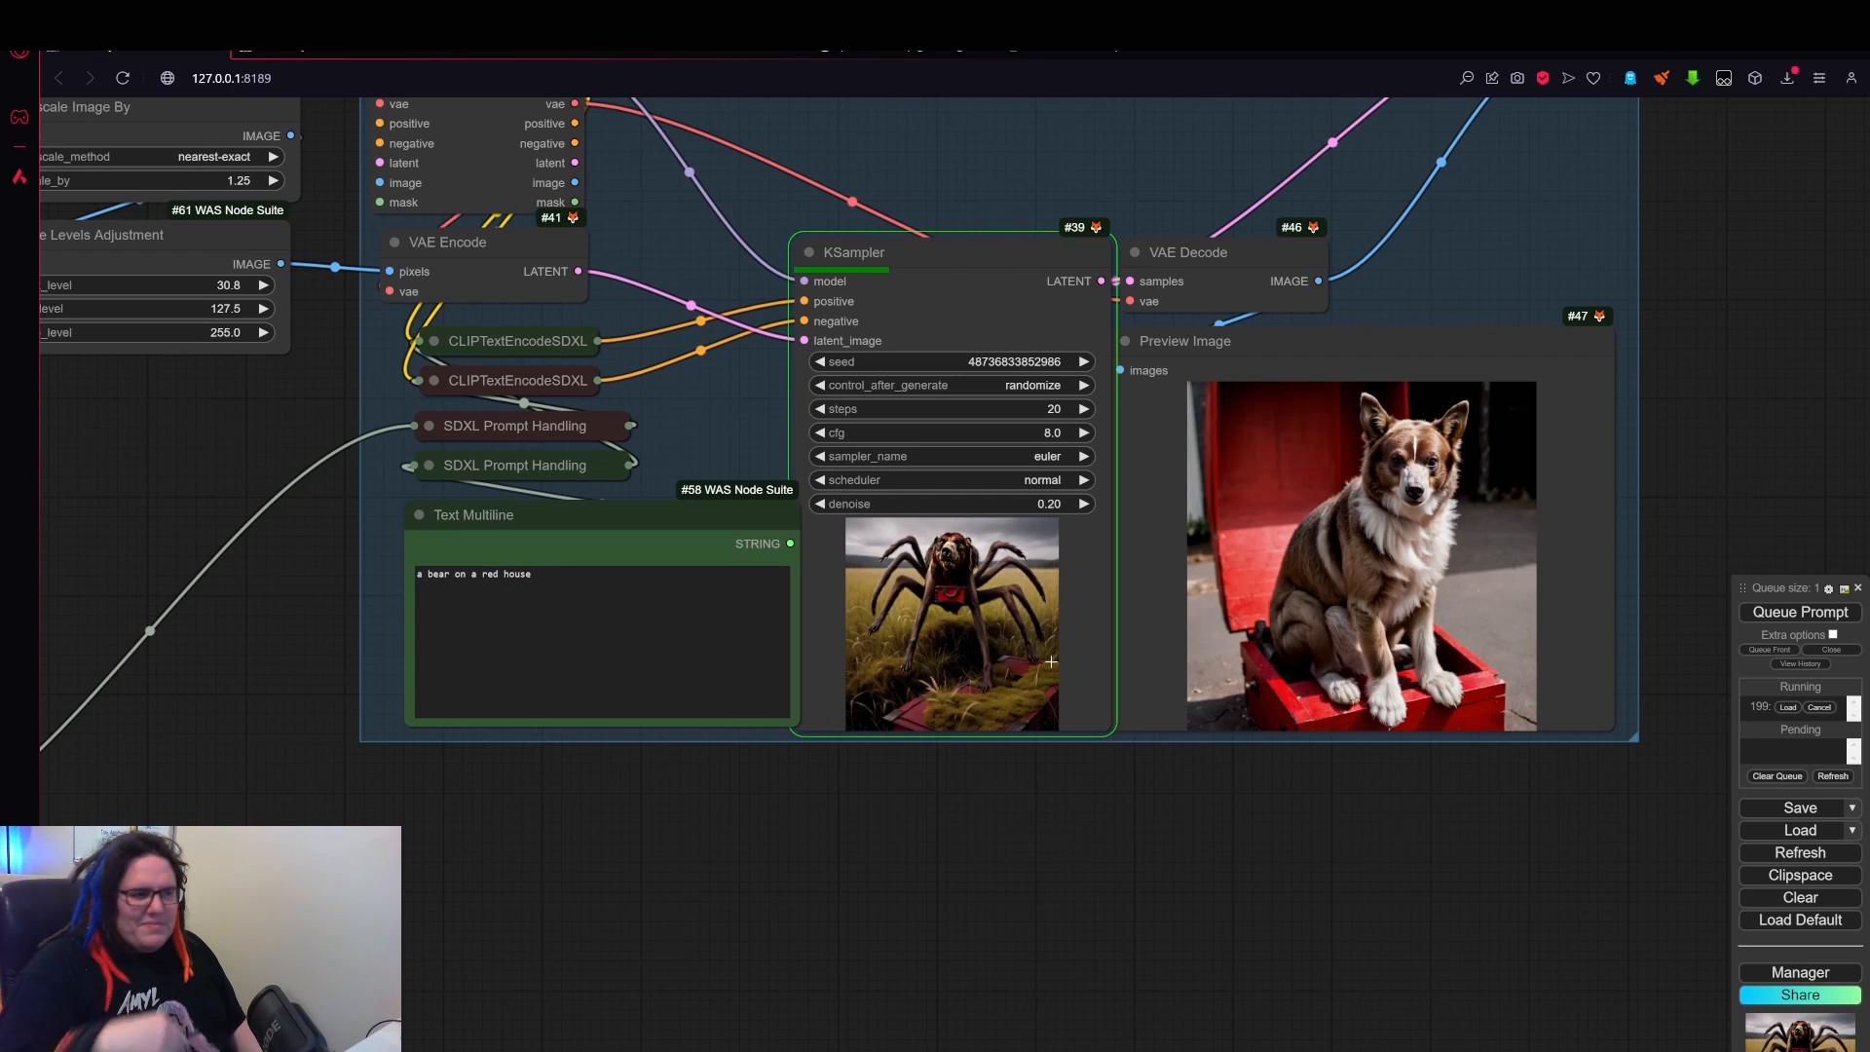
- Compare the first group's spider image with the second group's dog-headed result and the prompts and sampler settings behind them
{"action": "scroll", "coordinate": [844, 745], "scroll_direction": "down", "scroll_amount": 5}
{"action": "left_click_drag", "start_coordinate": [565, 810], "coordinate": [1412, 731]}
{"action": "left_click_drag", "start_coordinate": [751, 780], "coordinate": [1794, 784]}
{"action": "left_click_drag", "start_coordinate": [1608, 702], "coordinate": [1137, 744]}
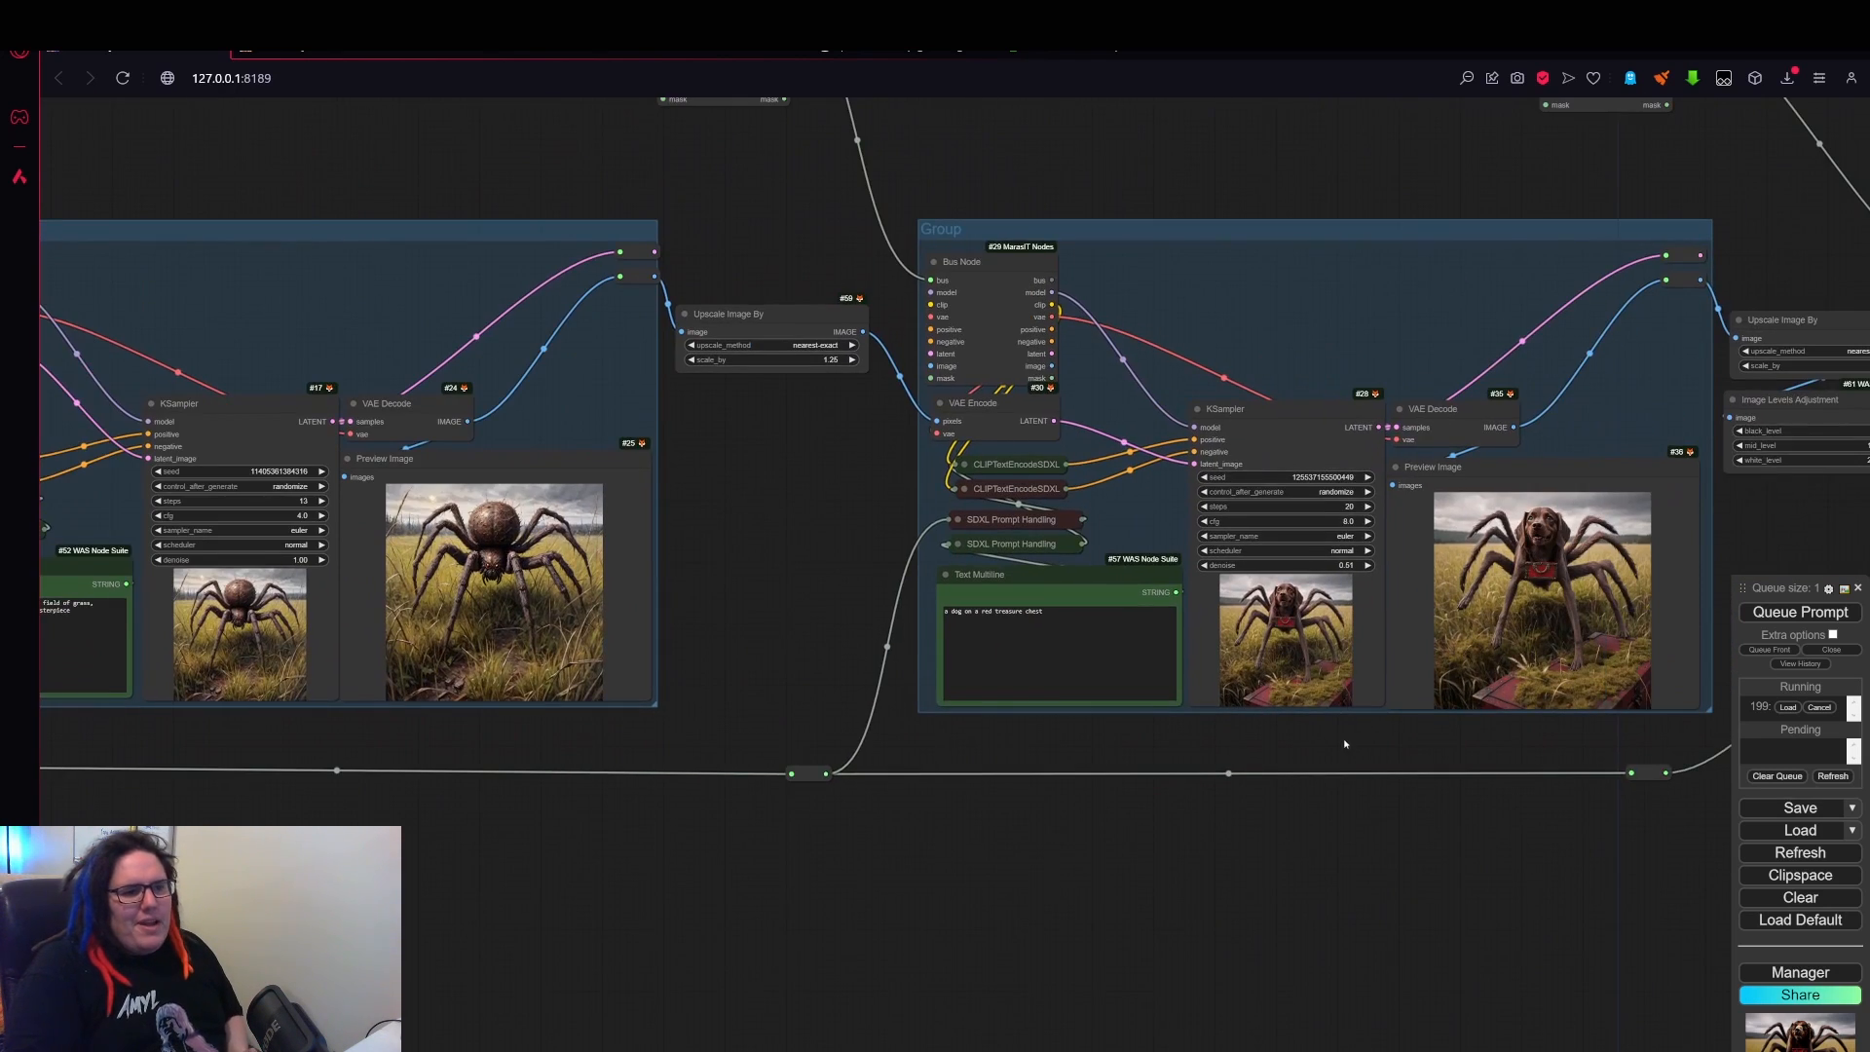
{"action": "left_click_drag", "start_coordinate": [1344, 743], "coordinate": [1242, 738]}
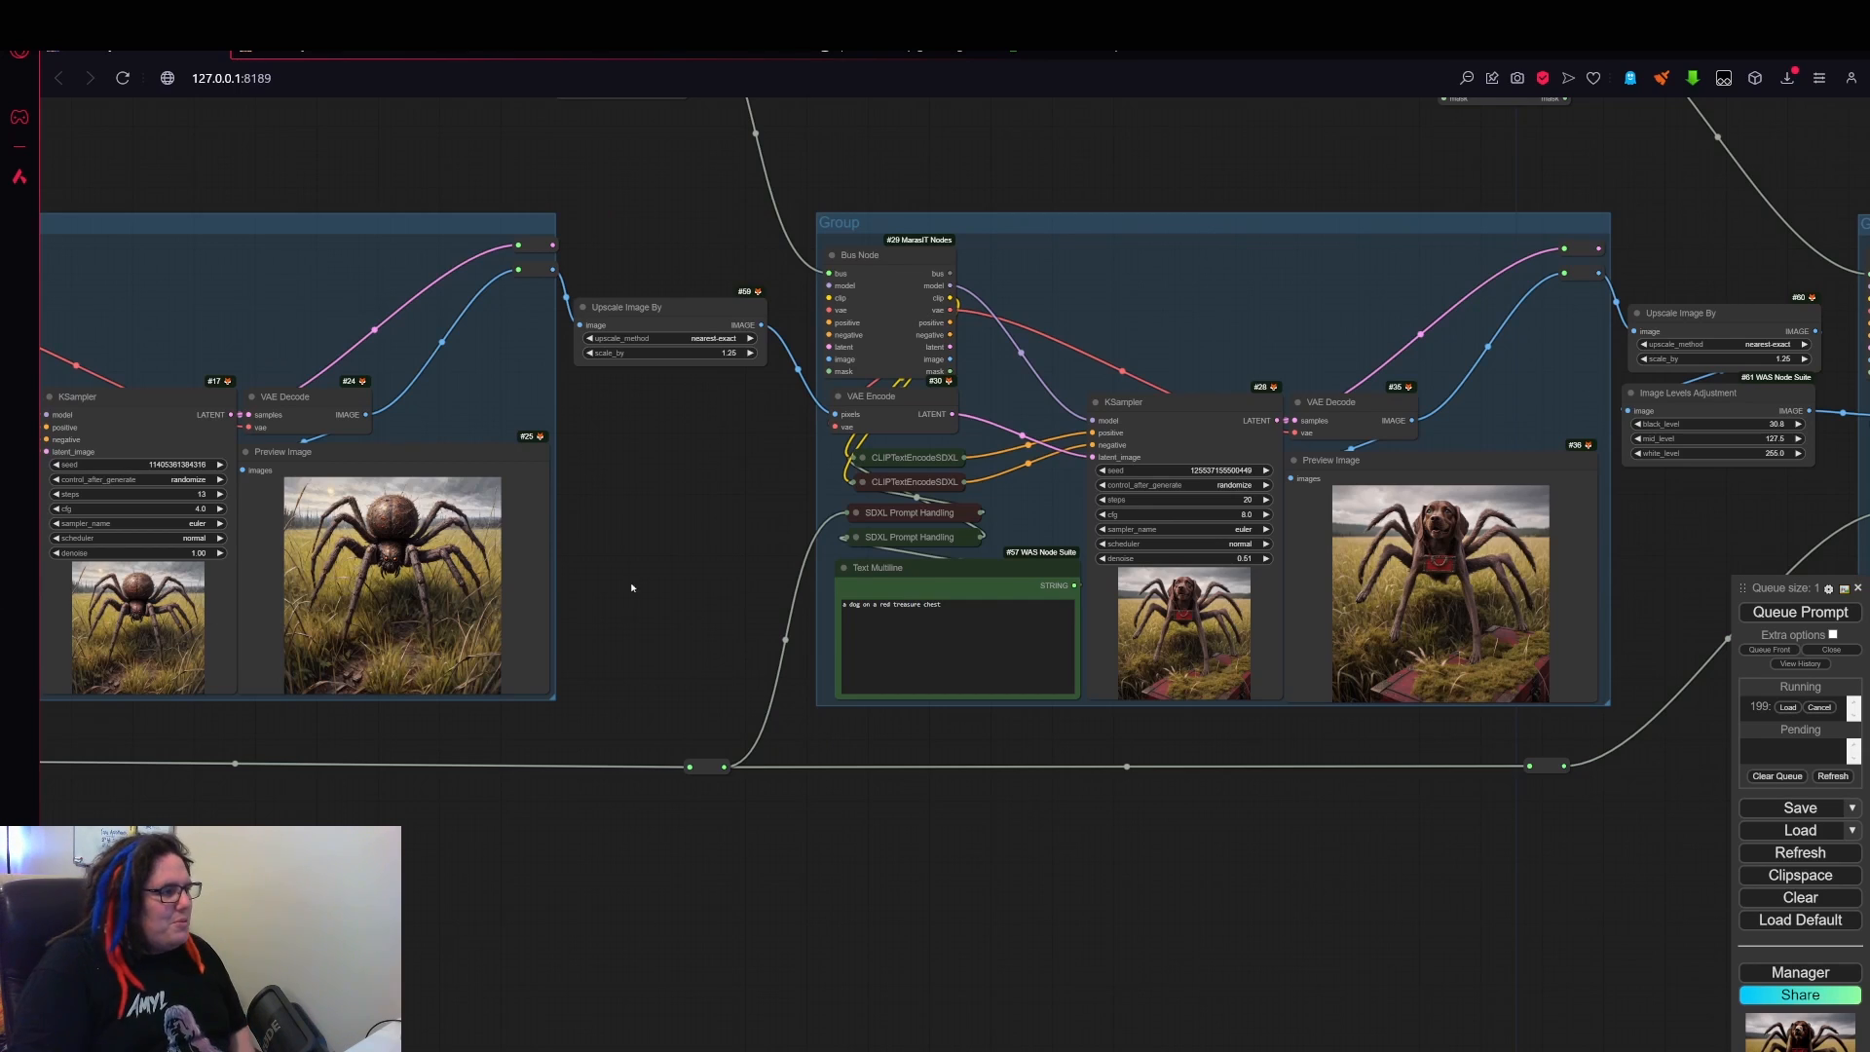
{"action": "scroll", "coordinate": [672, 570], "scroll_direction": "up", "scroll_amount": 1}
{"action": "left_click_drag", "start_coordinate": [673, 643], "coordinate": [747, 651]}
{"action": "left_click_drag", "start_coordinate": [744, 560], "coordinate": [878, 553]}
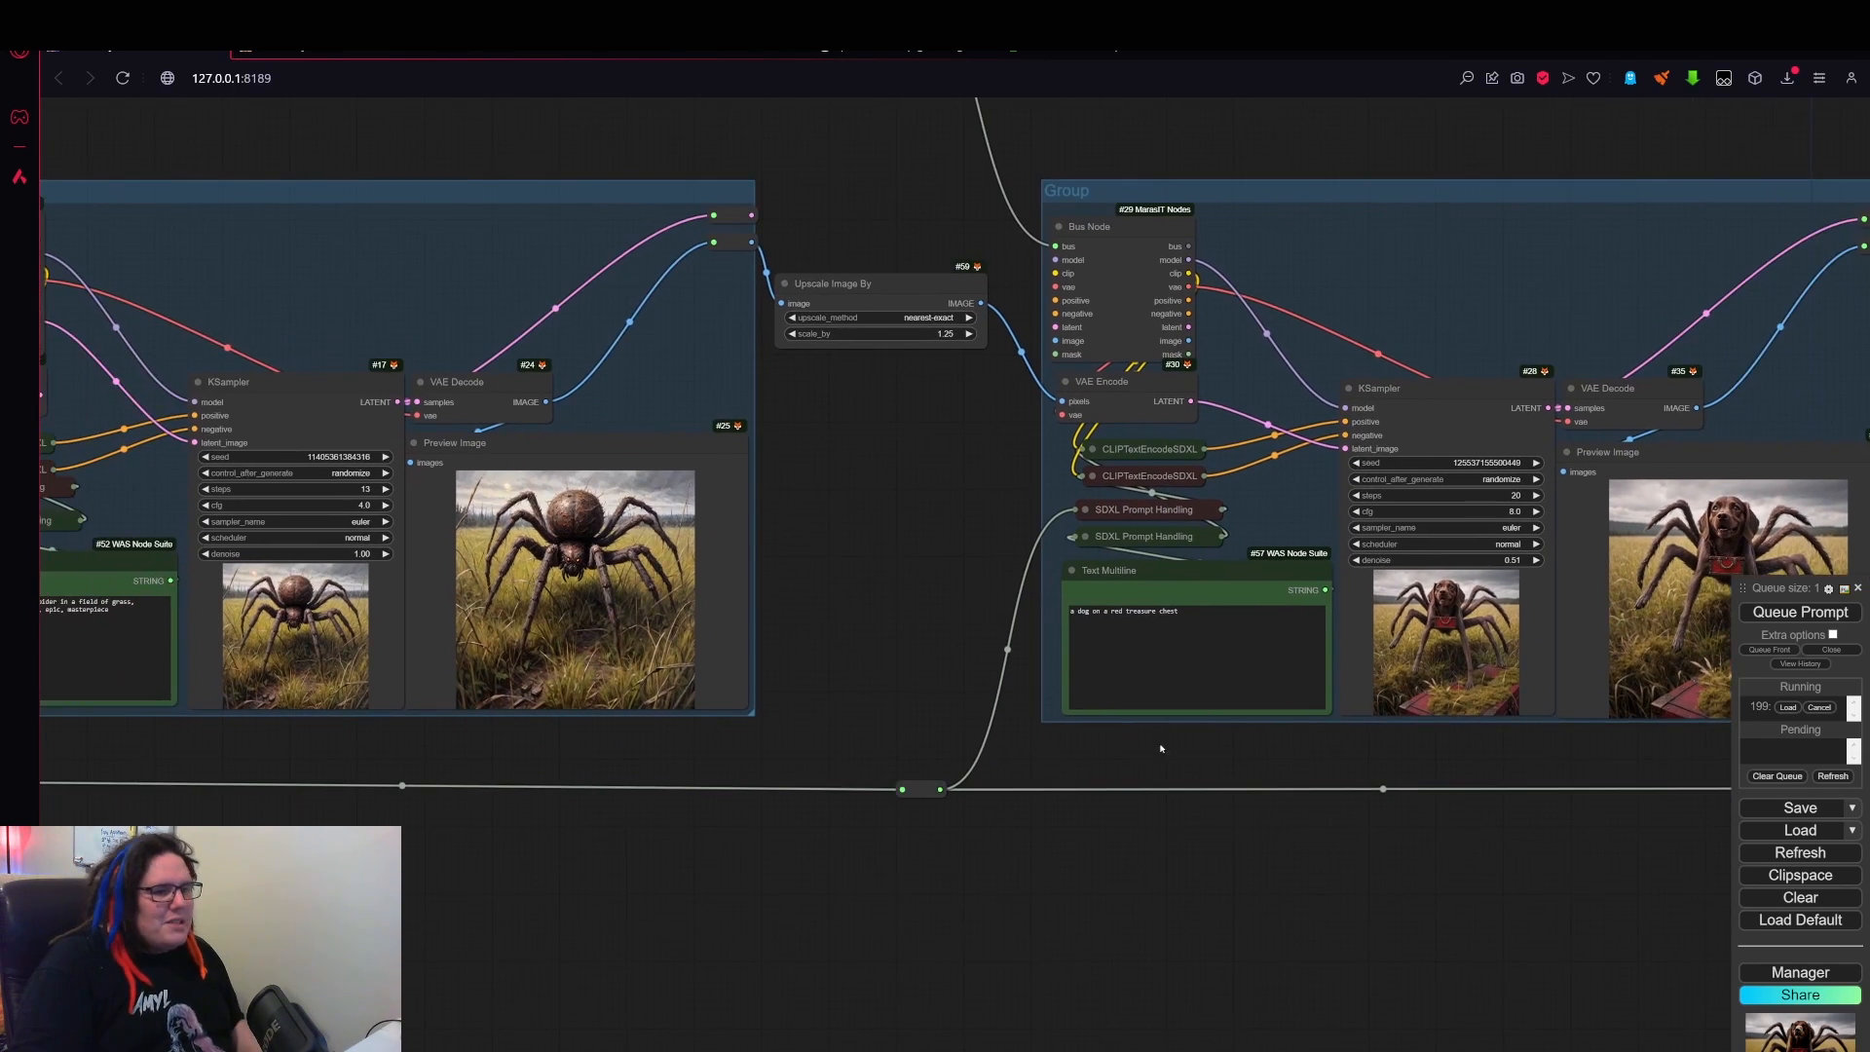
{"action": "left_click_drag", "start_coordinate": [1256, 856], "coordinate": [864, 843]}
{"action": "left_click_drag", "start_coordinate": [1278, 826], "coordinate": [710, 864]}
{"action": "left_click_drag", "start_coordinate": [1129, 859], "coordinate": [1282, 868]}
{"action": "left_click_drag", "start_coordinate": [439, 868], "coordinate": [1024, 829]}
{"action": "scroll", "coordinate": [633, 572], "scroll_direction": "up", "scroll_amount": 5}
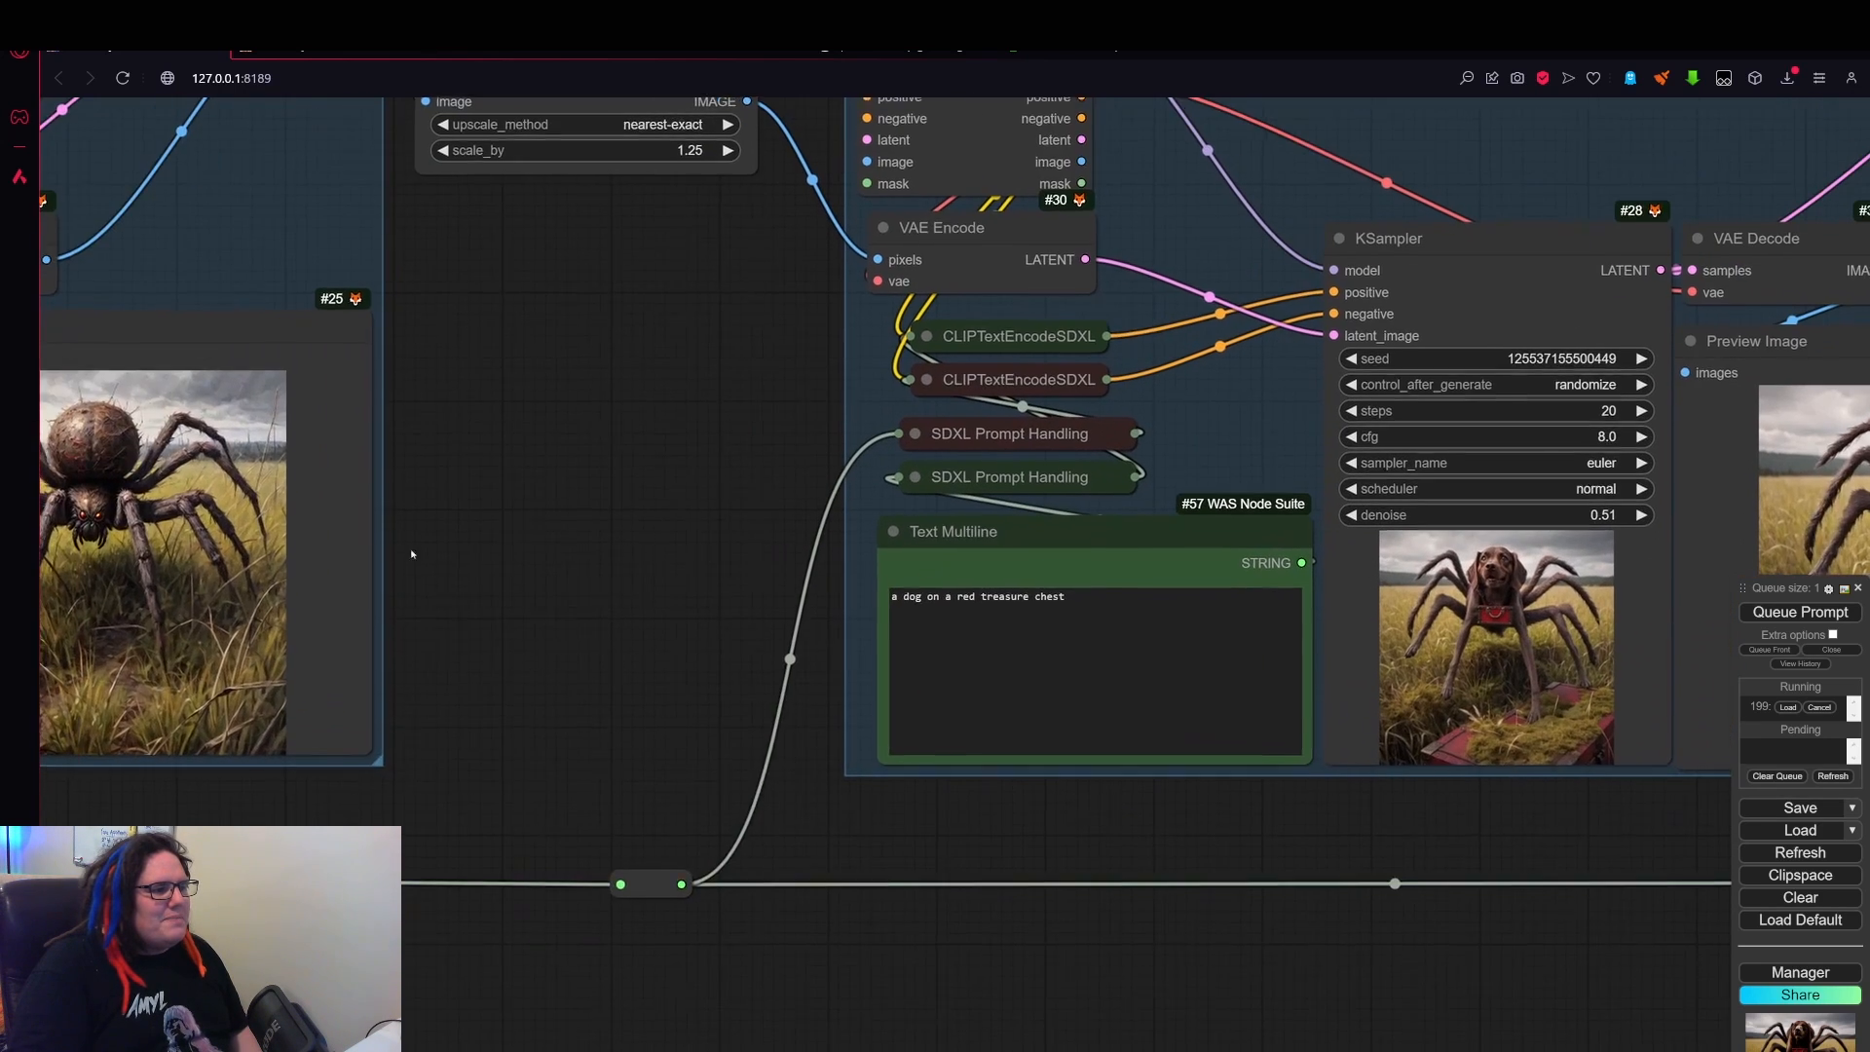
- Replace the second group's Text Multiline prompt with "a house with spider legs, walking across a postapocalyptic wasteland,"
{"action": "left_click_drag", "start_coordinate": [633, 572], "coordinate": [377, 569]}
{"action": "left_click_drag", "start_coordinate": [822, 593], "coordinate": [628, 595]}
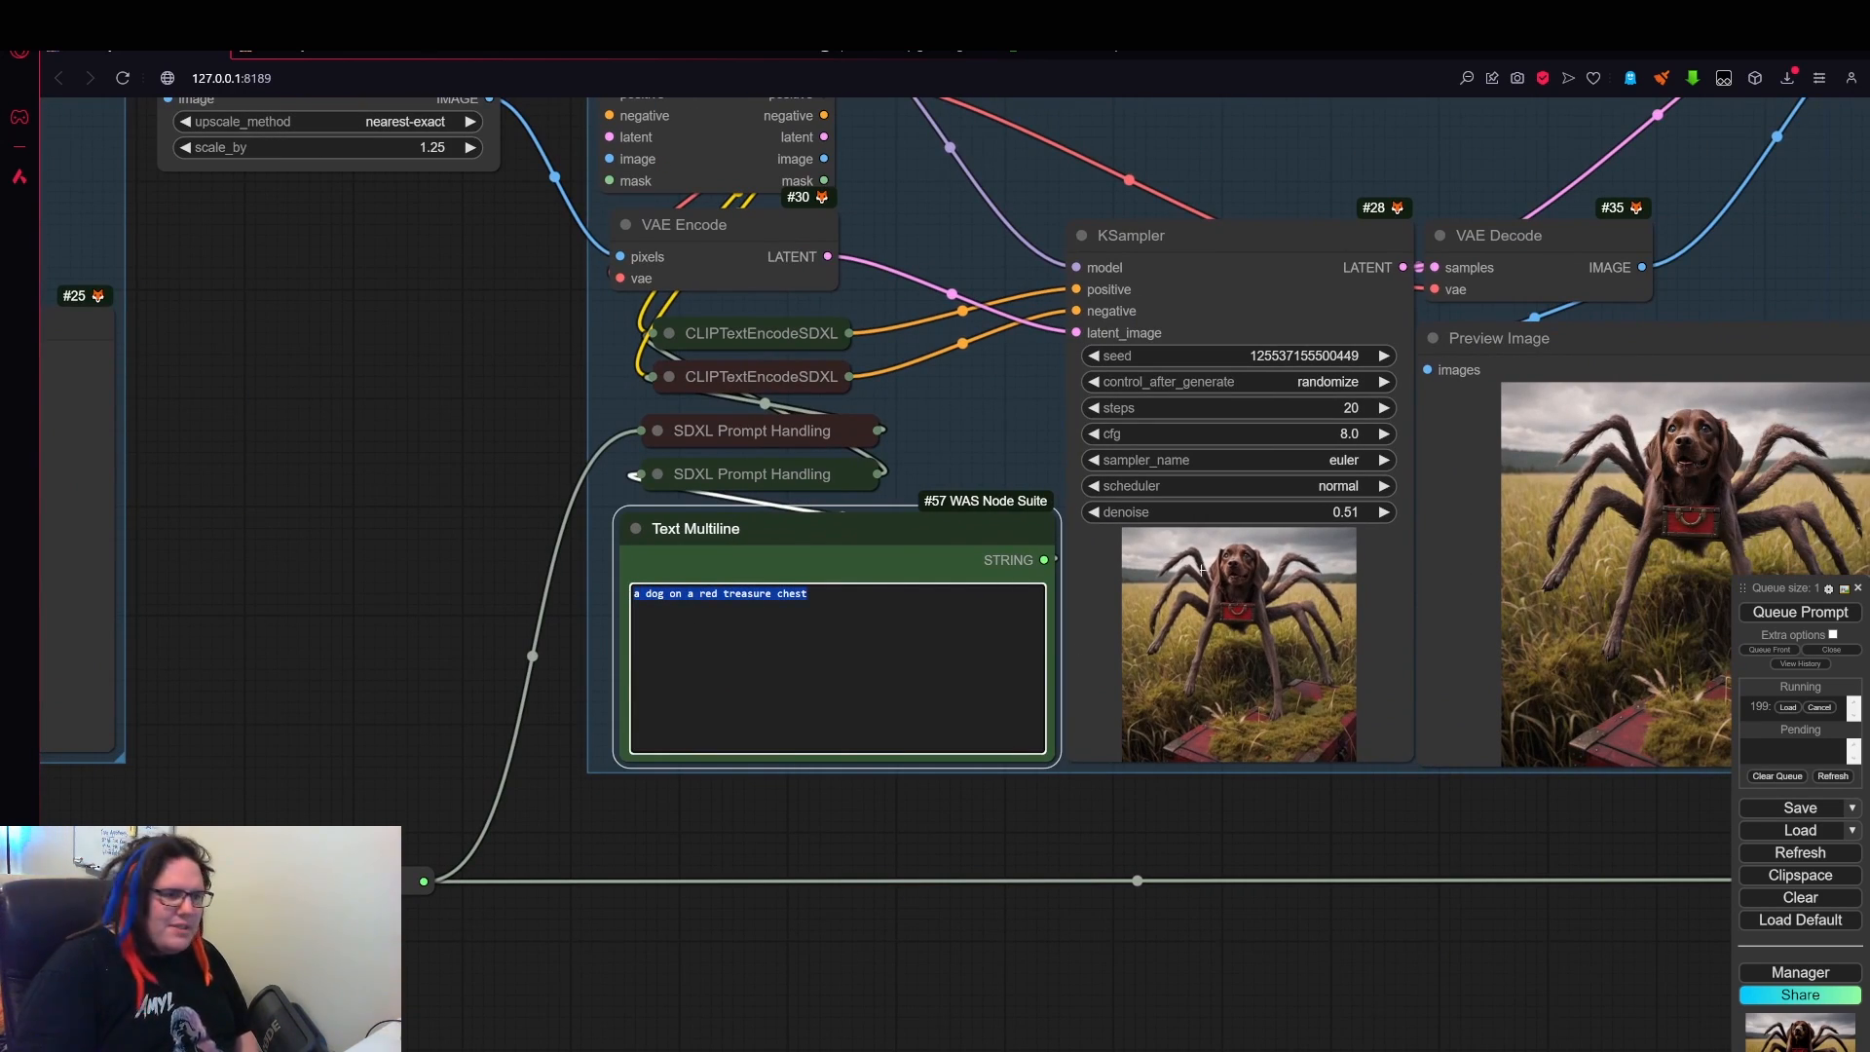
{"action": "mouse_move", "coordinate": [967, 406]}
{"action": "left_mouse_down"}
{"action": "mouse_move", "coordinate": [906, 382]}
{"action": "mouse_move", "coordinate": [946, 386]}
{"action": "left_mouse_up"}
{"action": "scroll", "coordinate": [923, 407], "scroll_direction": "up", "scroll_amount": 5}
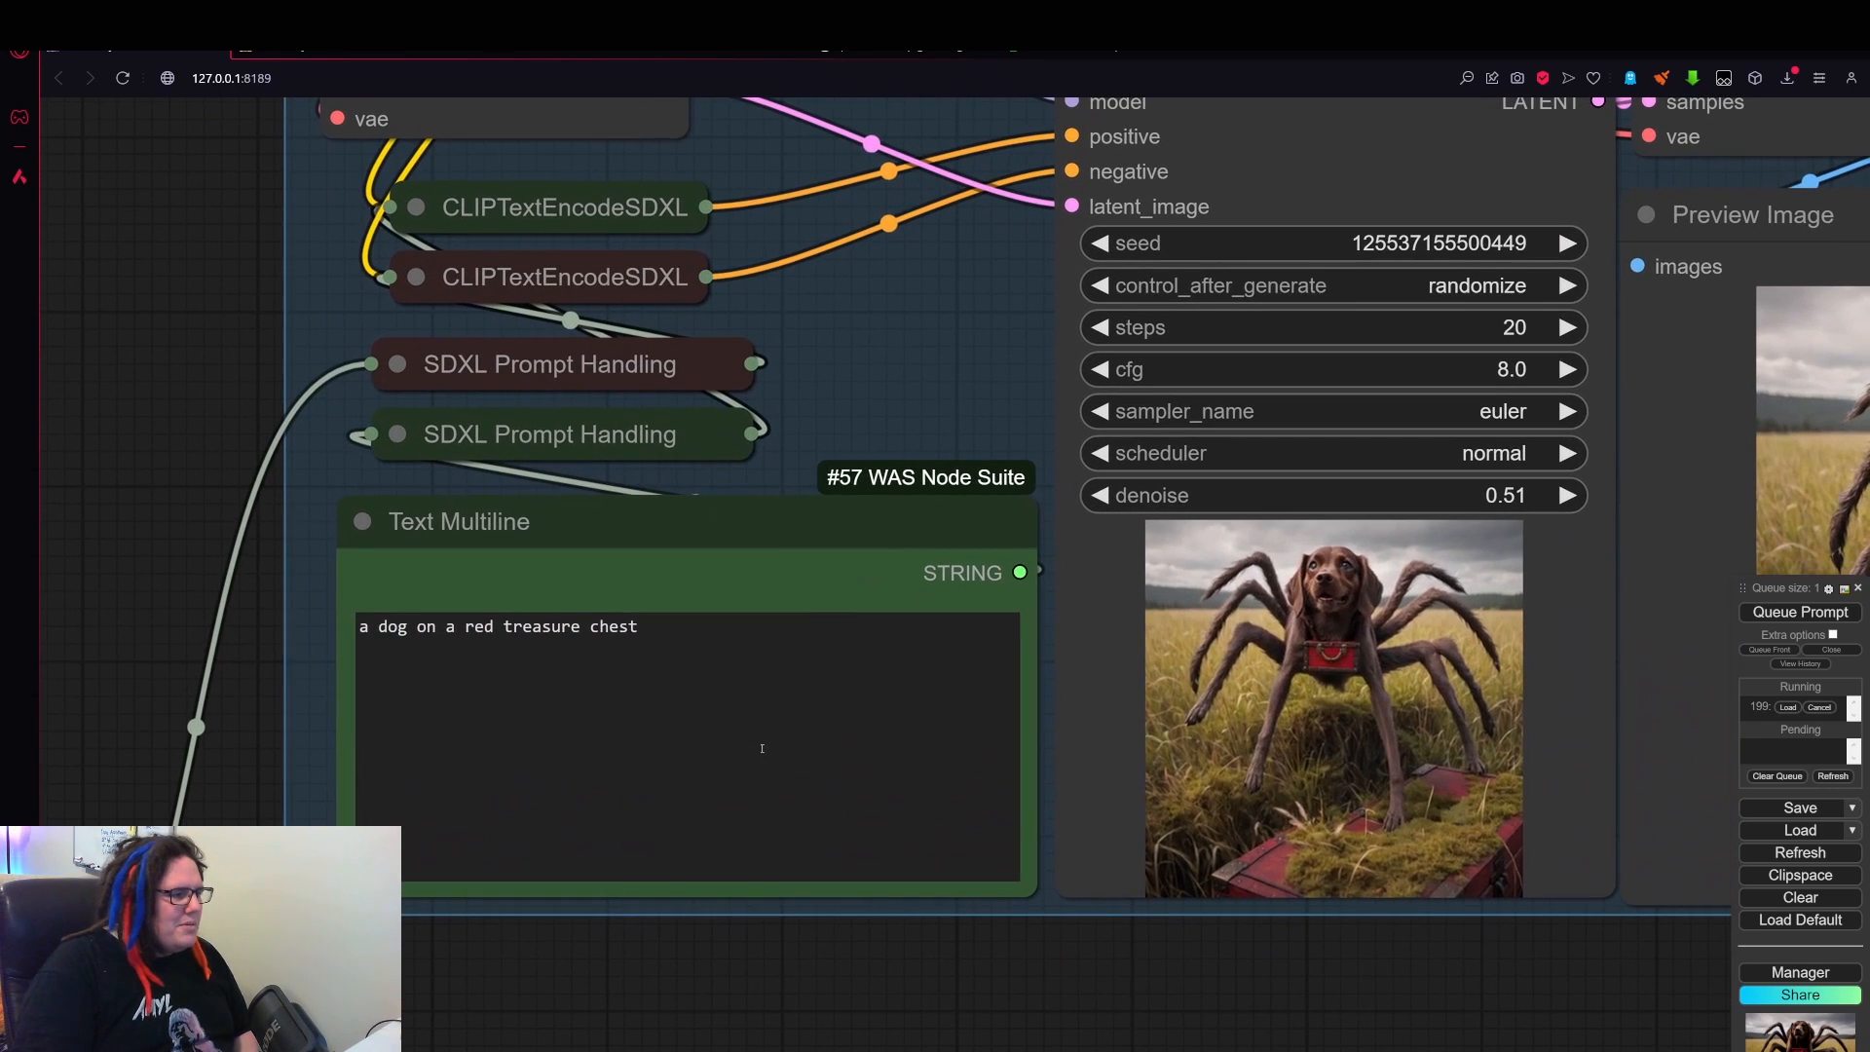
{"action": "left_click", "coordinate": [763, 748]}
{"action": "key", "text": "ctrl+a"}
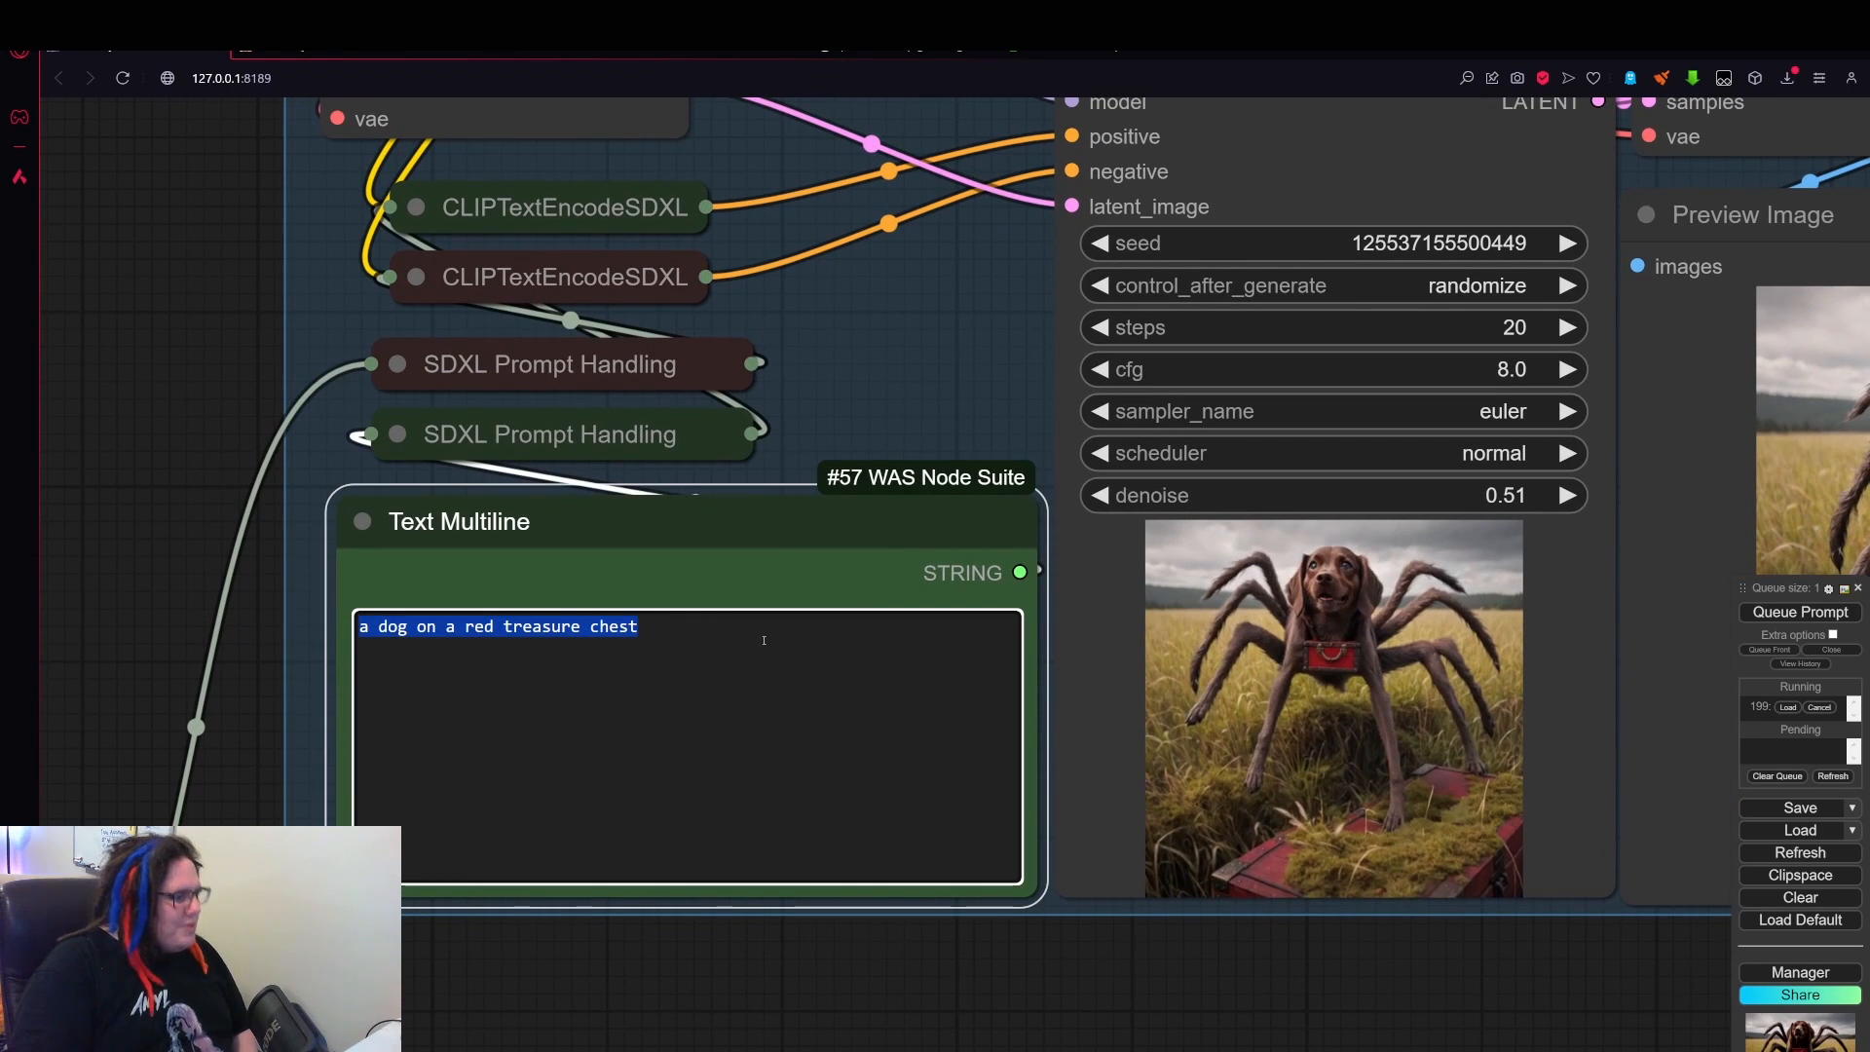
{"action": "type", "text": "a house"}
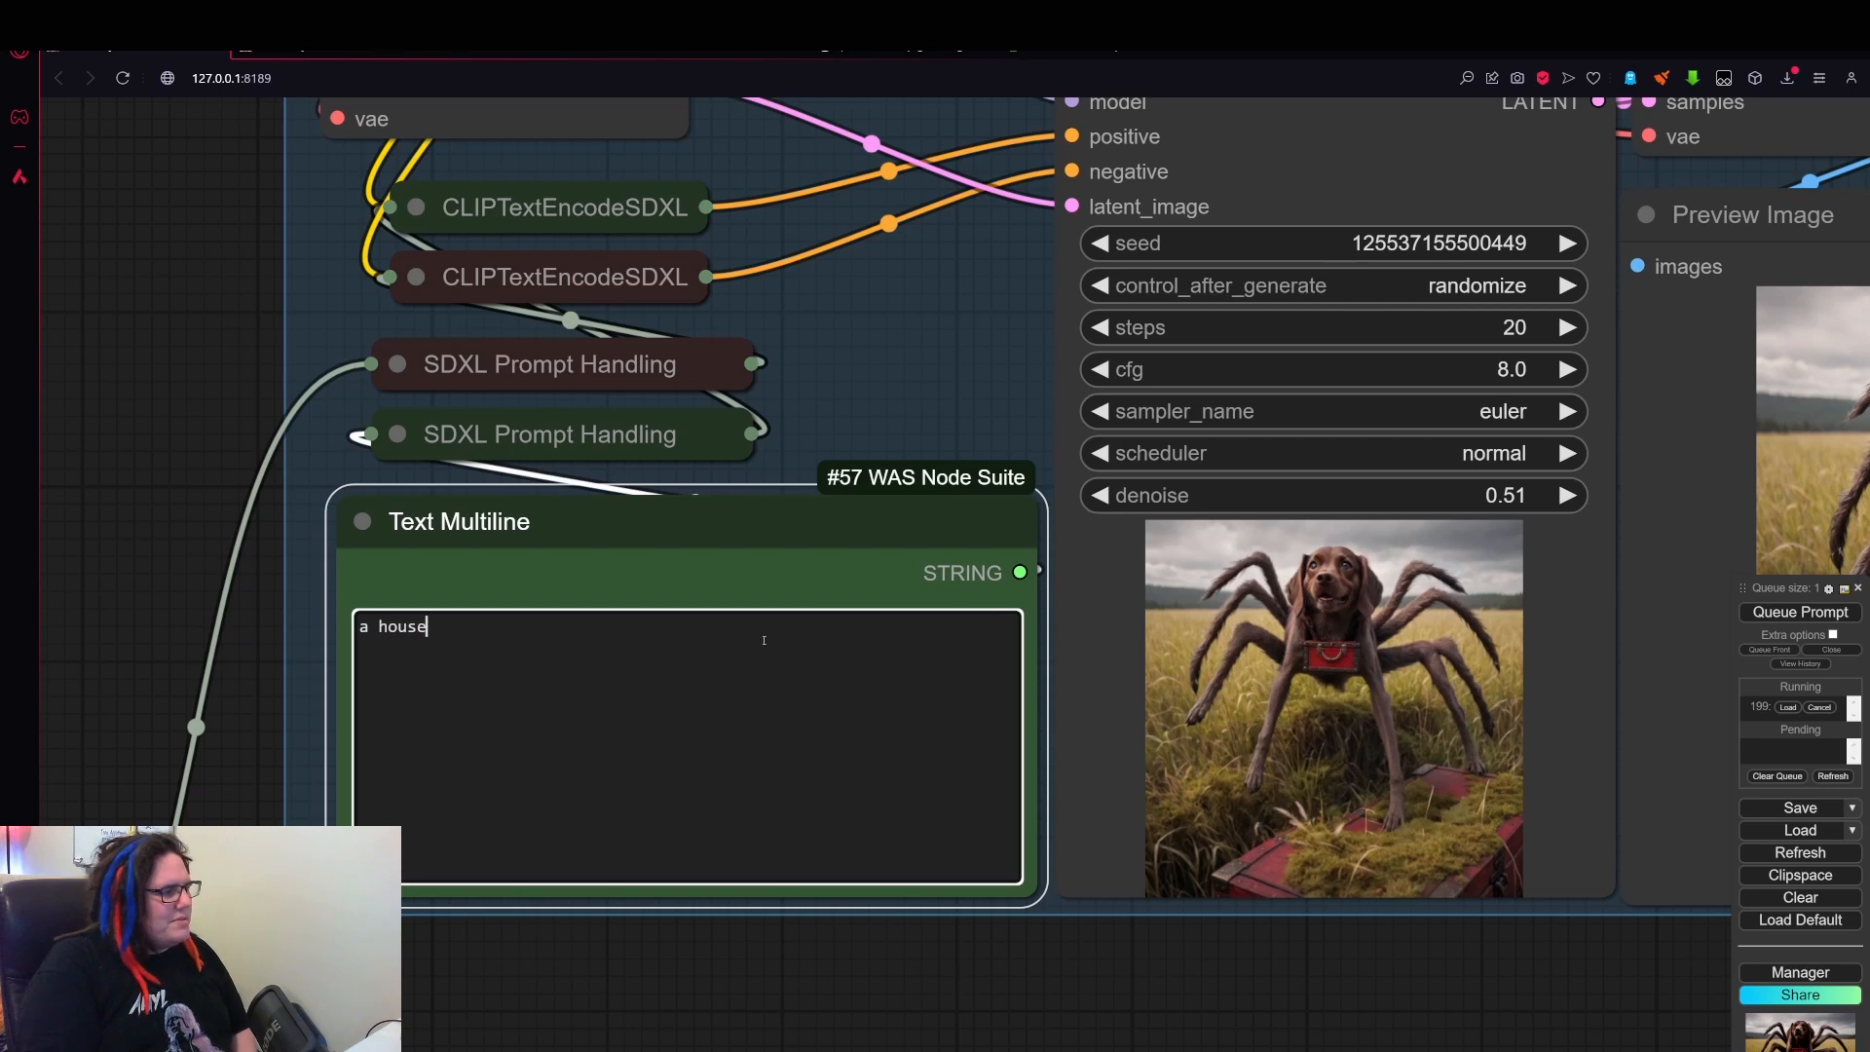
{"action": "type", "text": " with sp"}
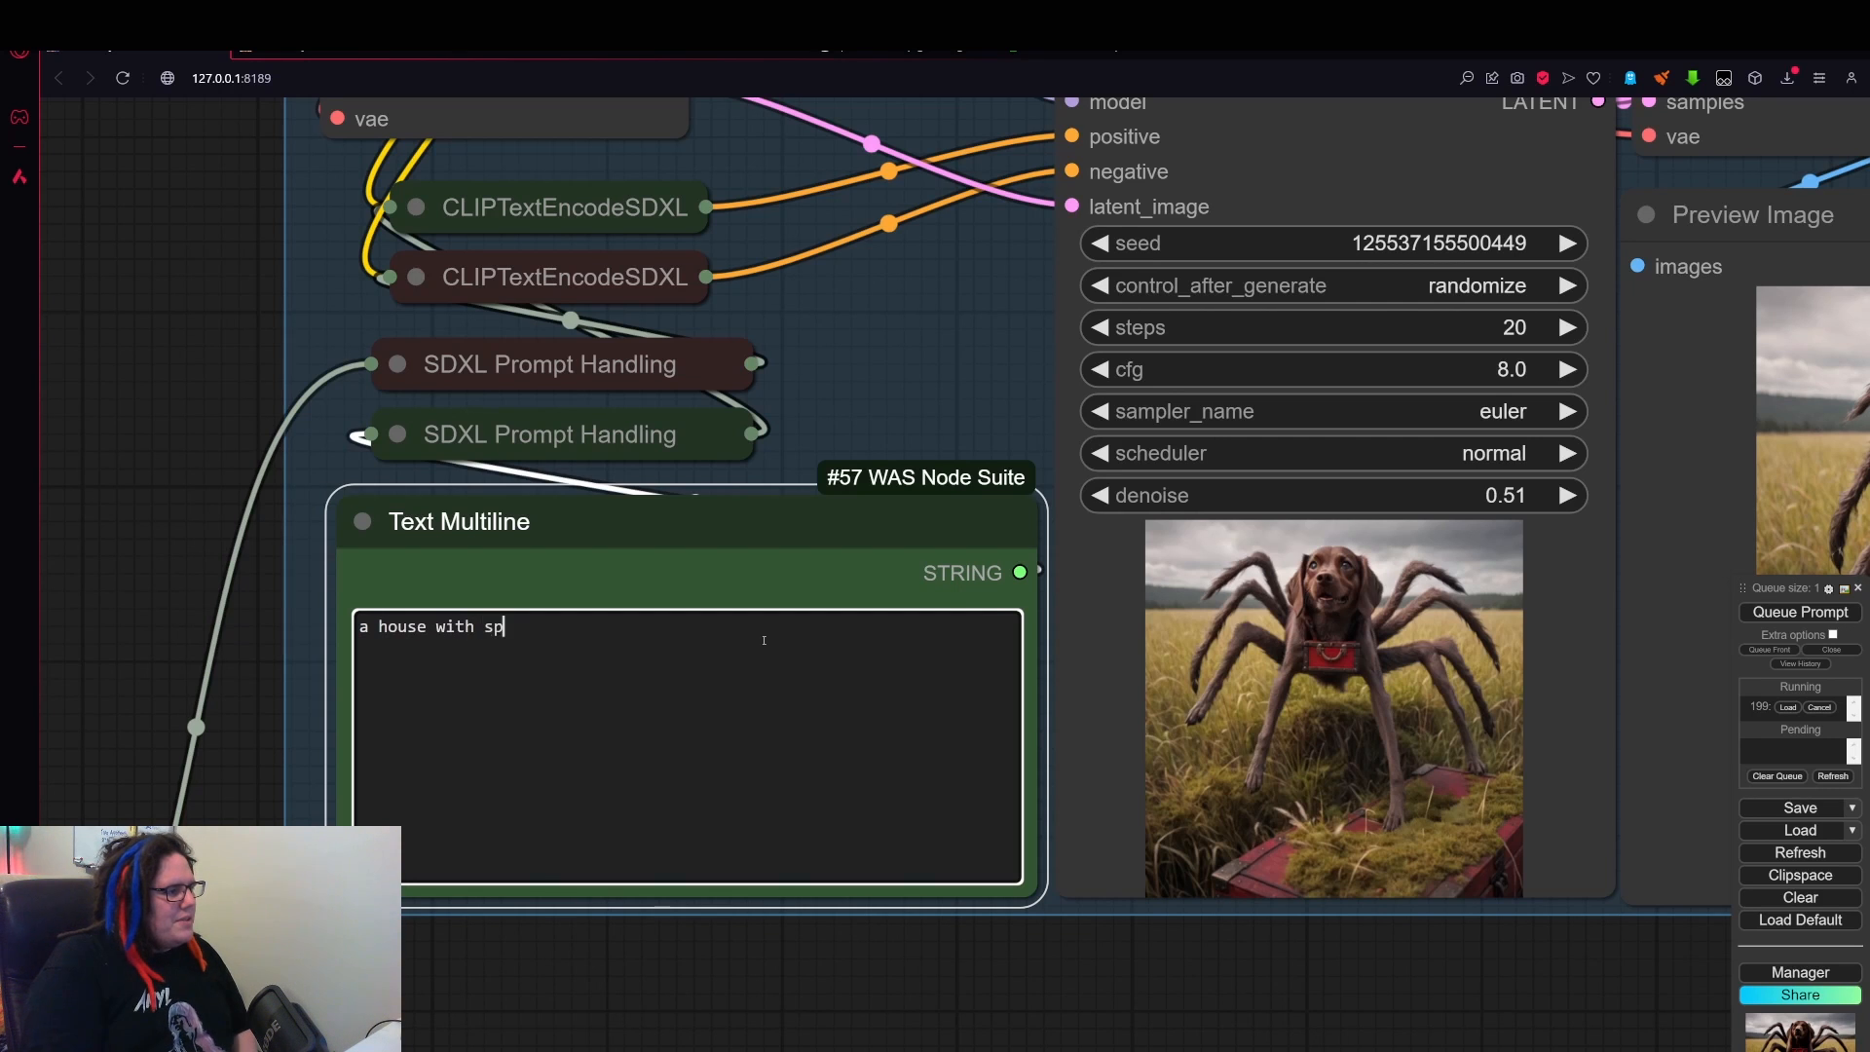
{"action": "type", "text": "ider legs,"}
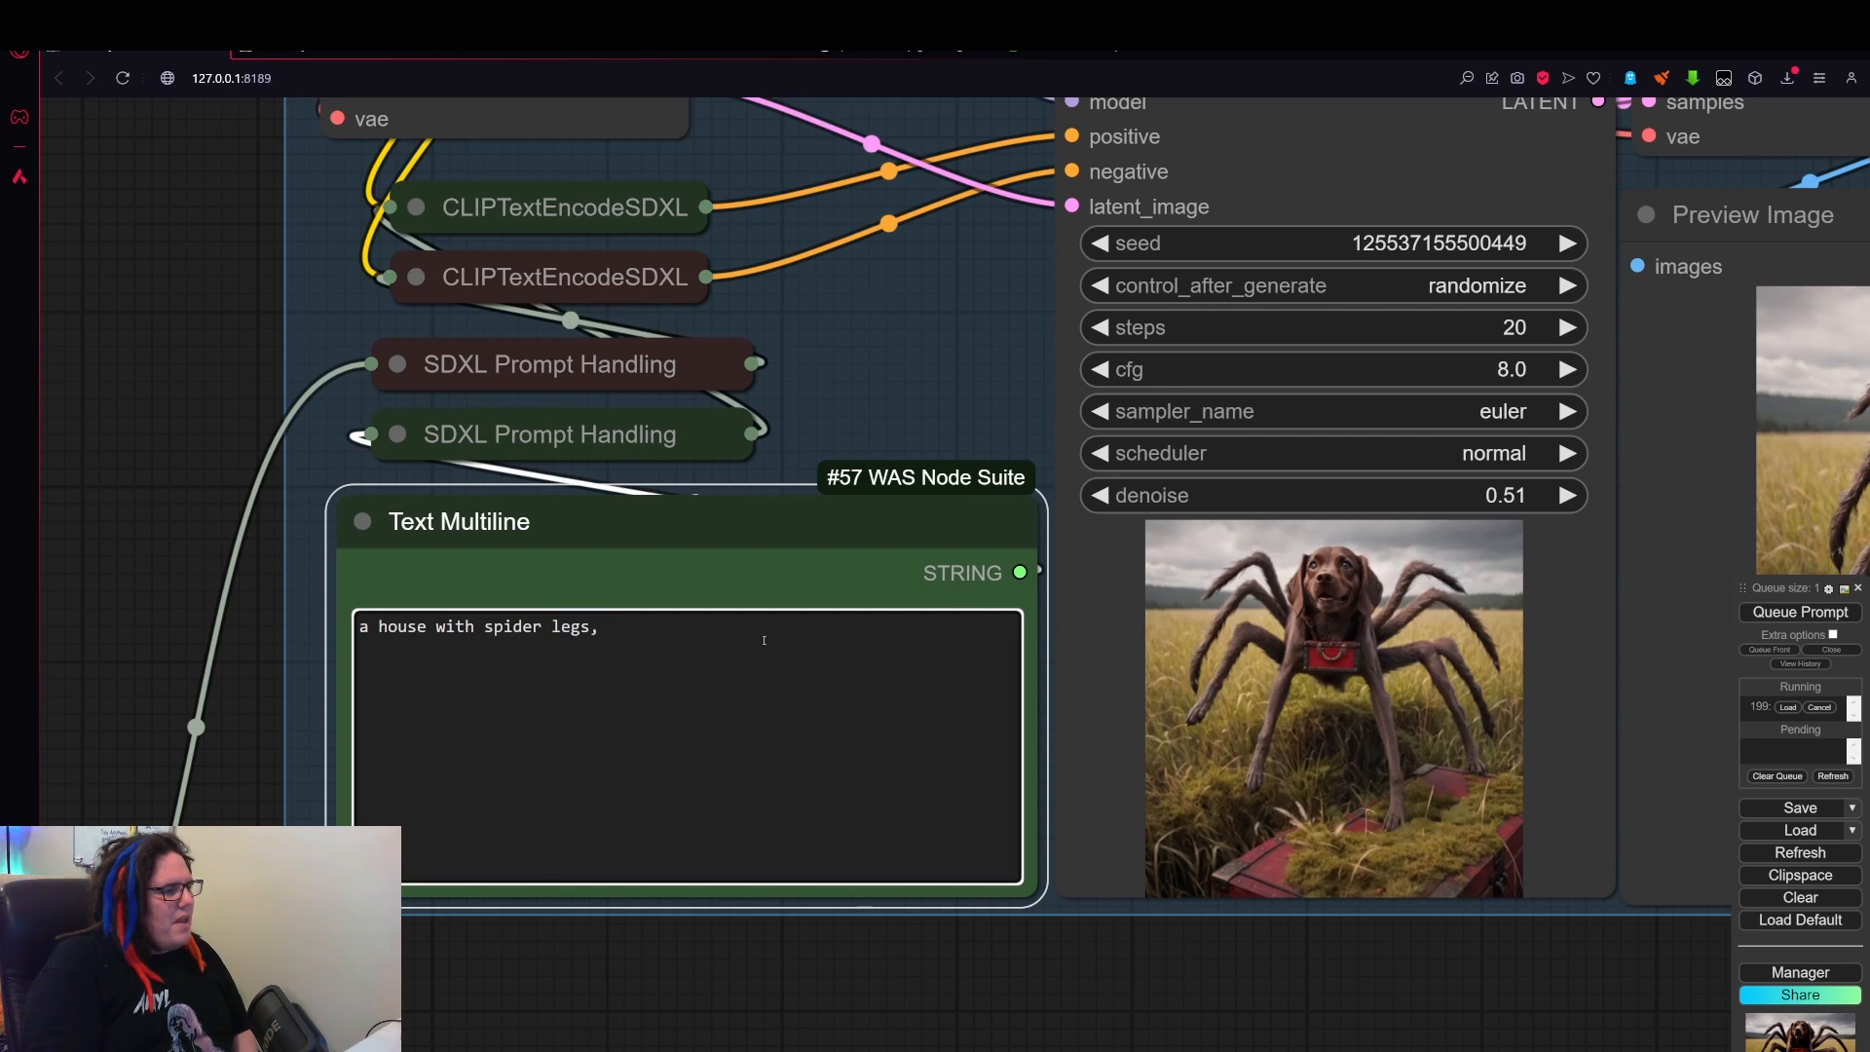
{"action": "type", "text": " walking ac"}
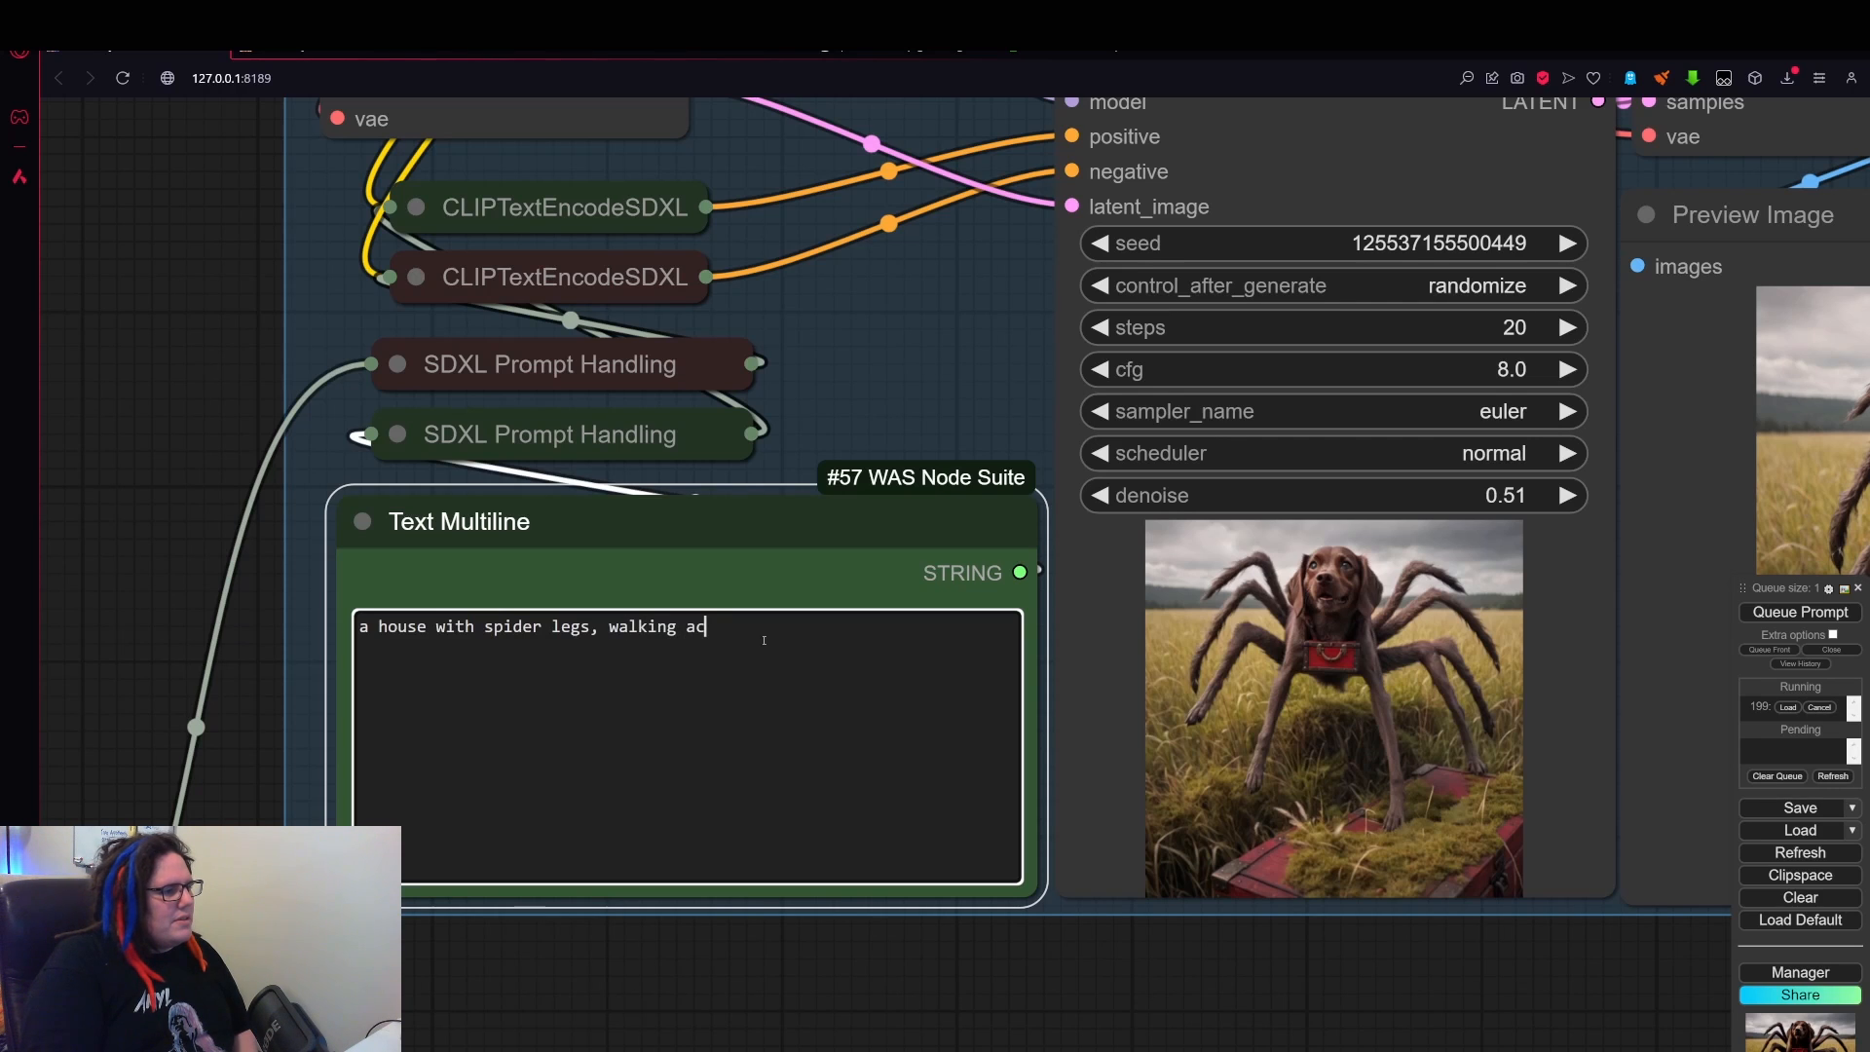
{"action": "type", "text": "ross a postapocalypn"}
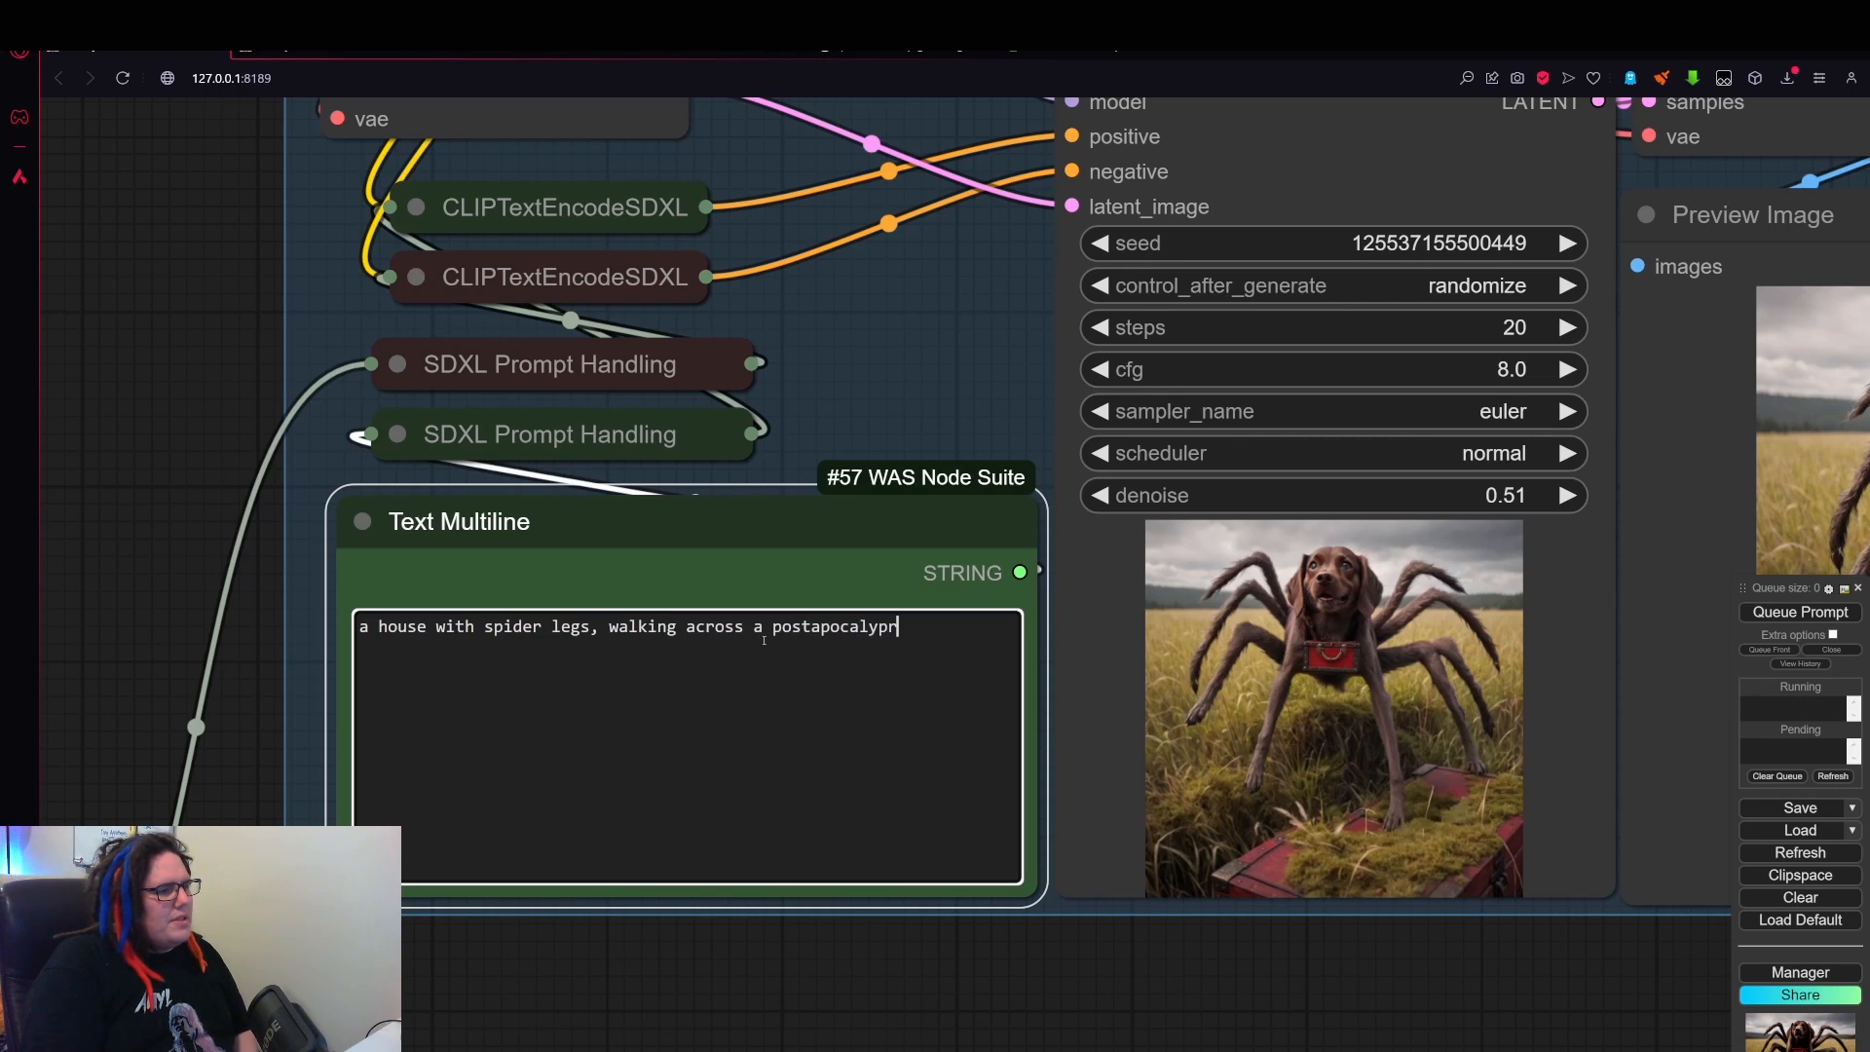
{"action": "key", "text": "BackSpace"}
{"action": "type", "text": "tic wastel"}
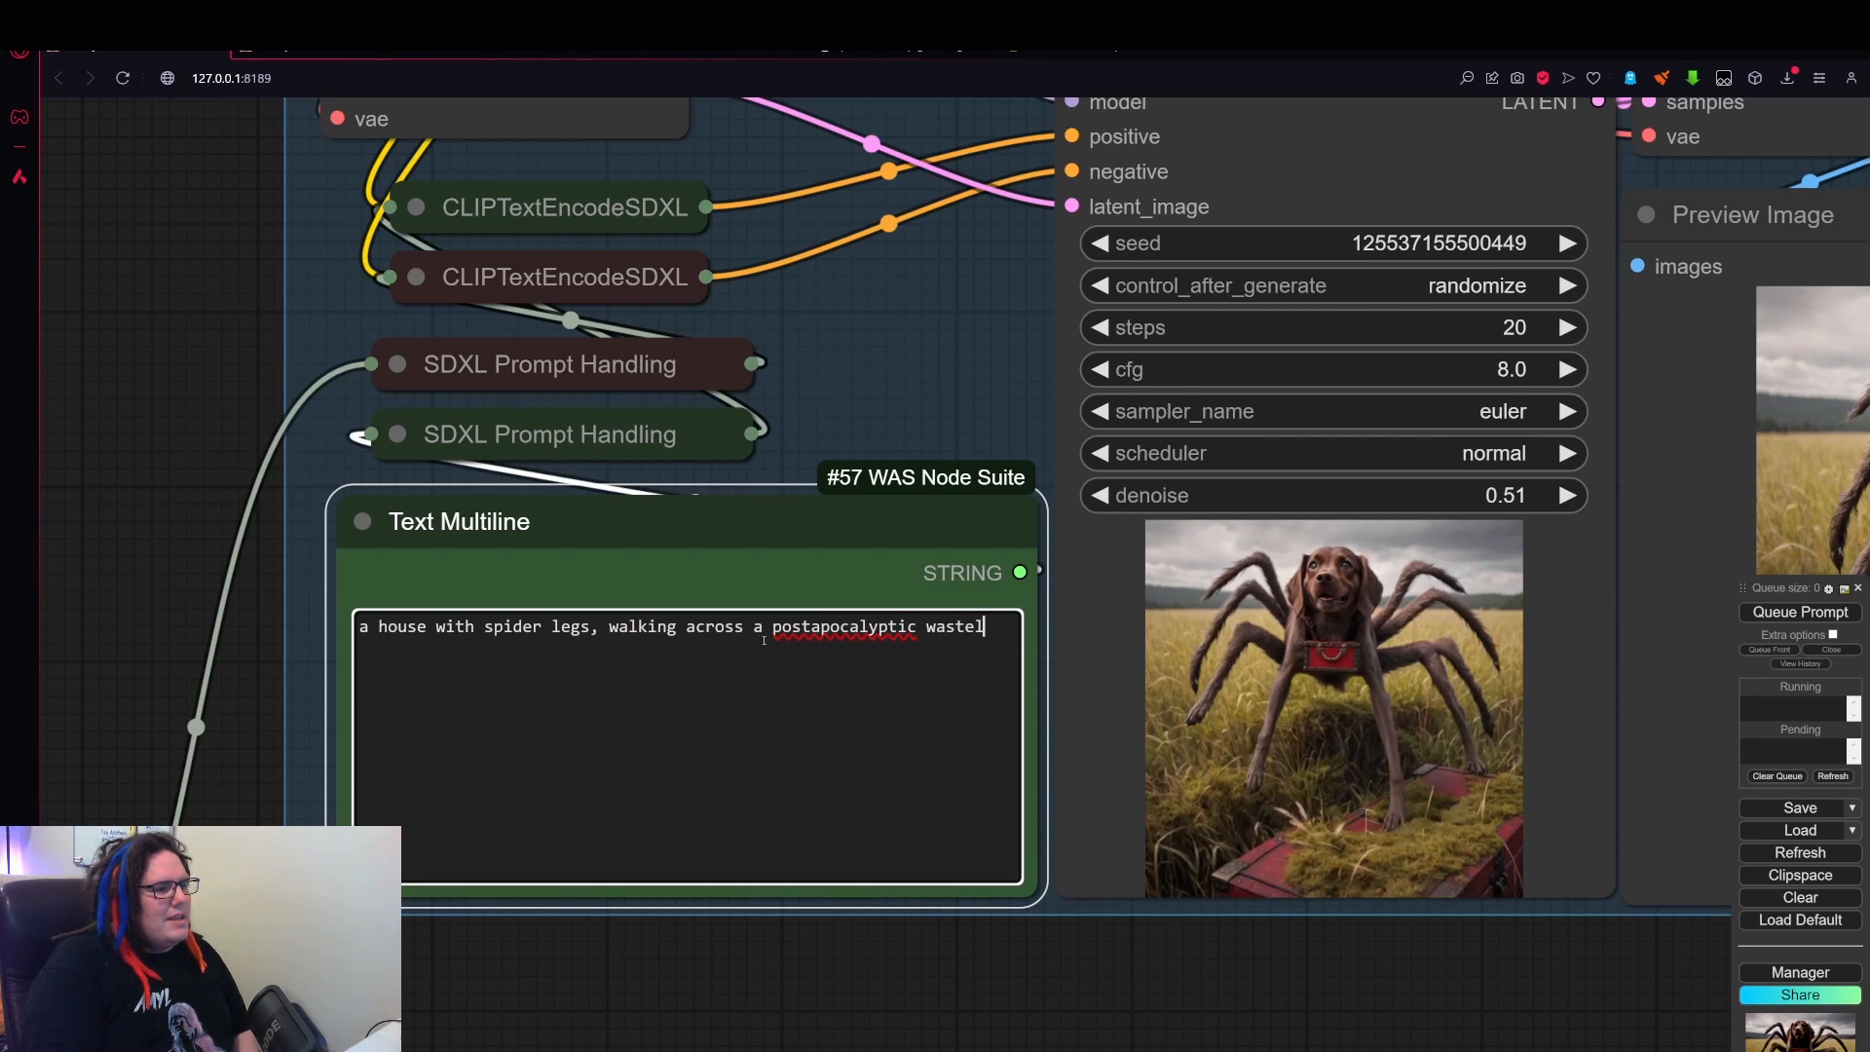
{"action": "type", "text": "and, "}
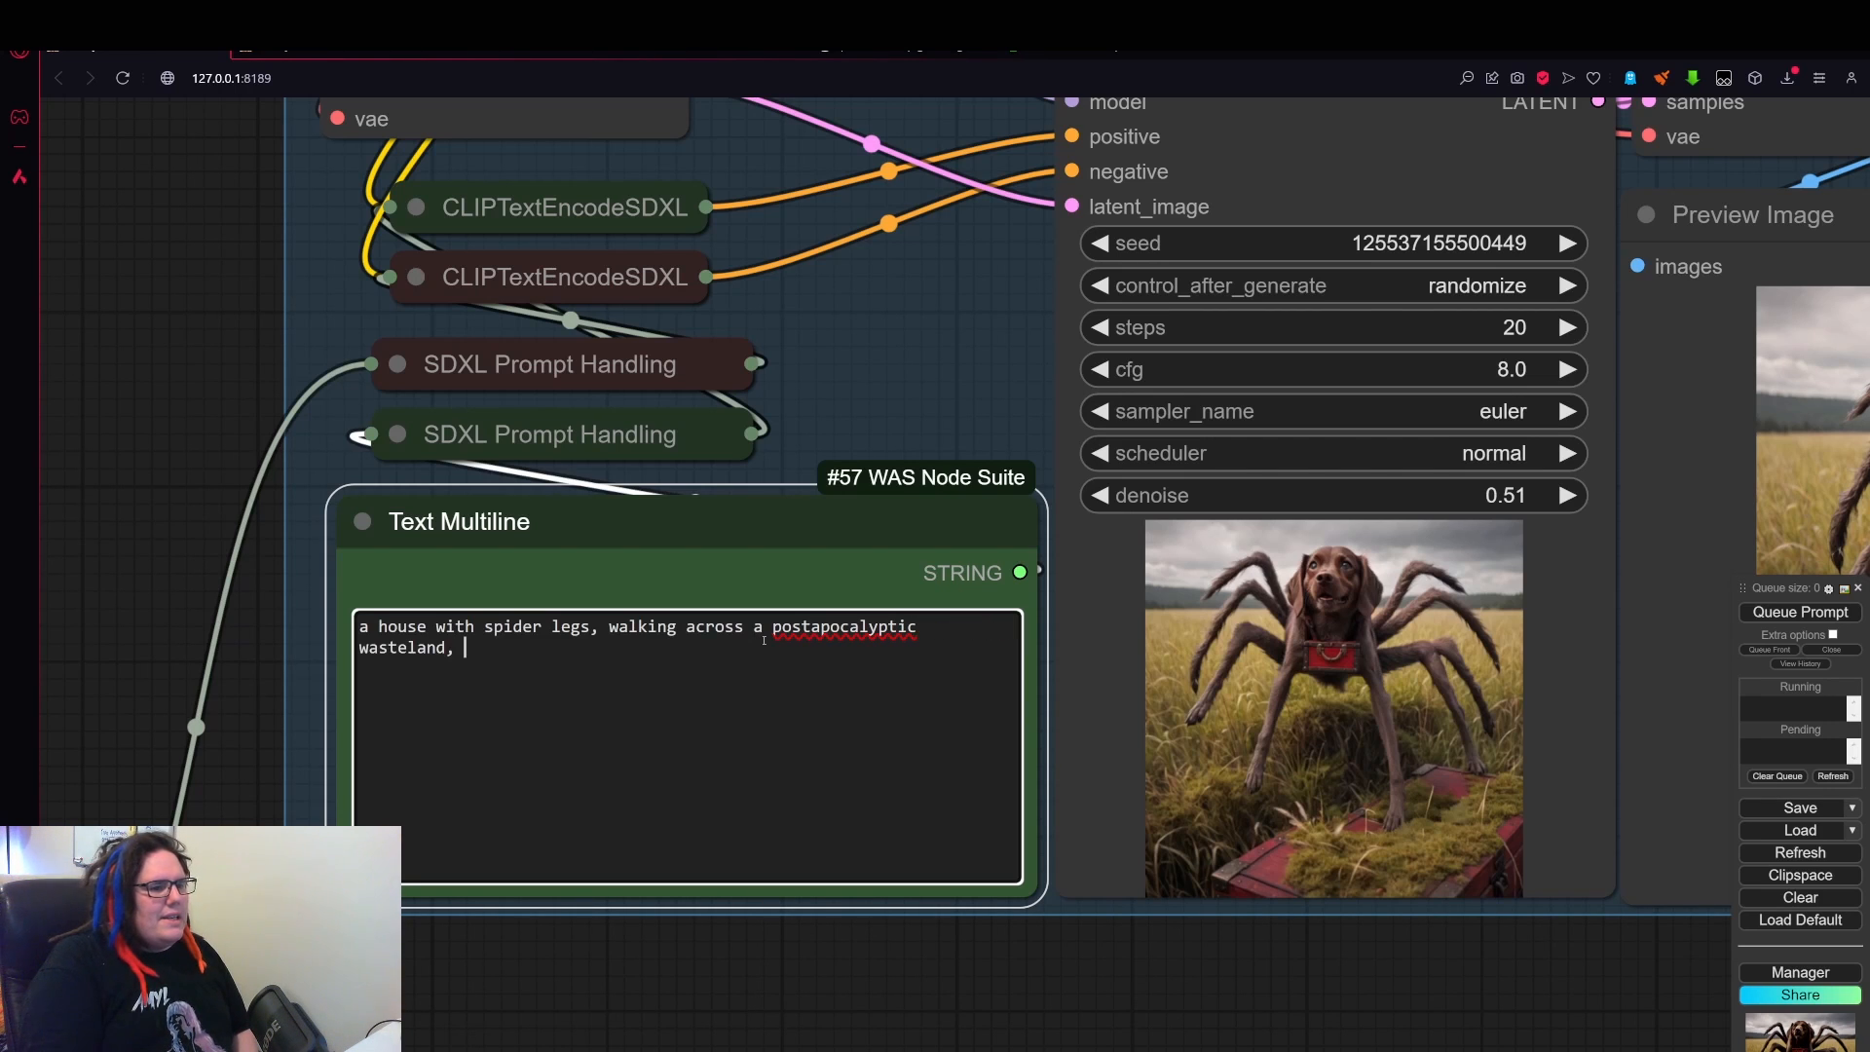
- Append the style terms "photo, UHD, 8k, epic, realistic, photograph, film grain." to the second group's prompt
{"action": "type", "text": "photo, U"}
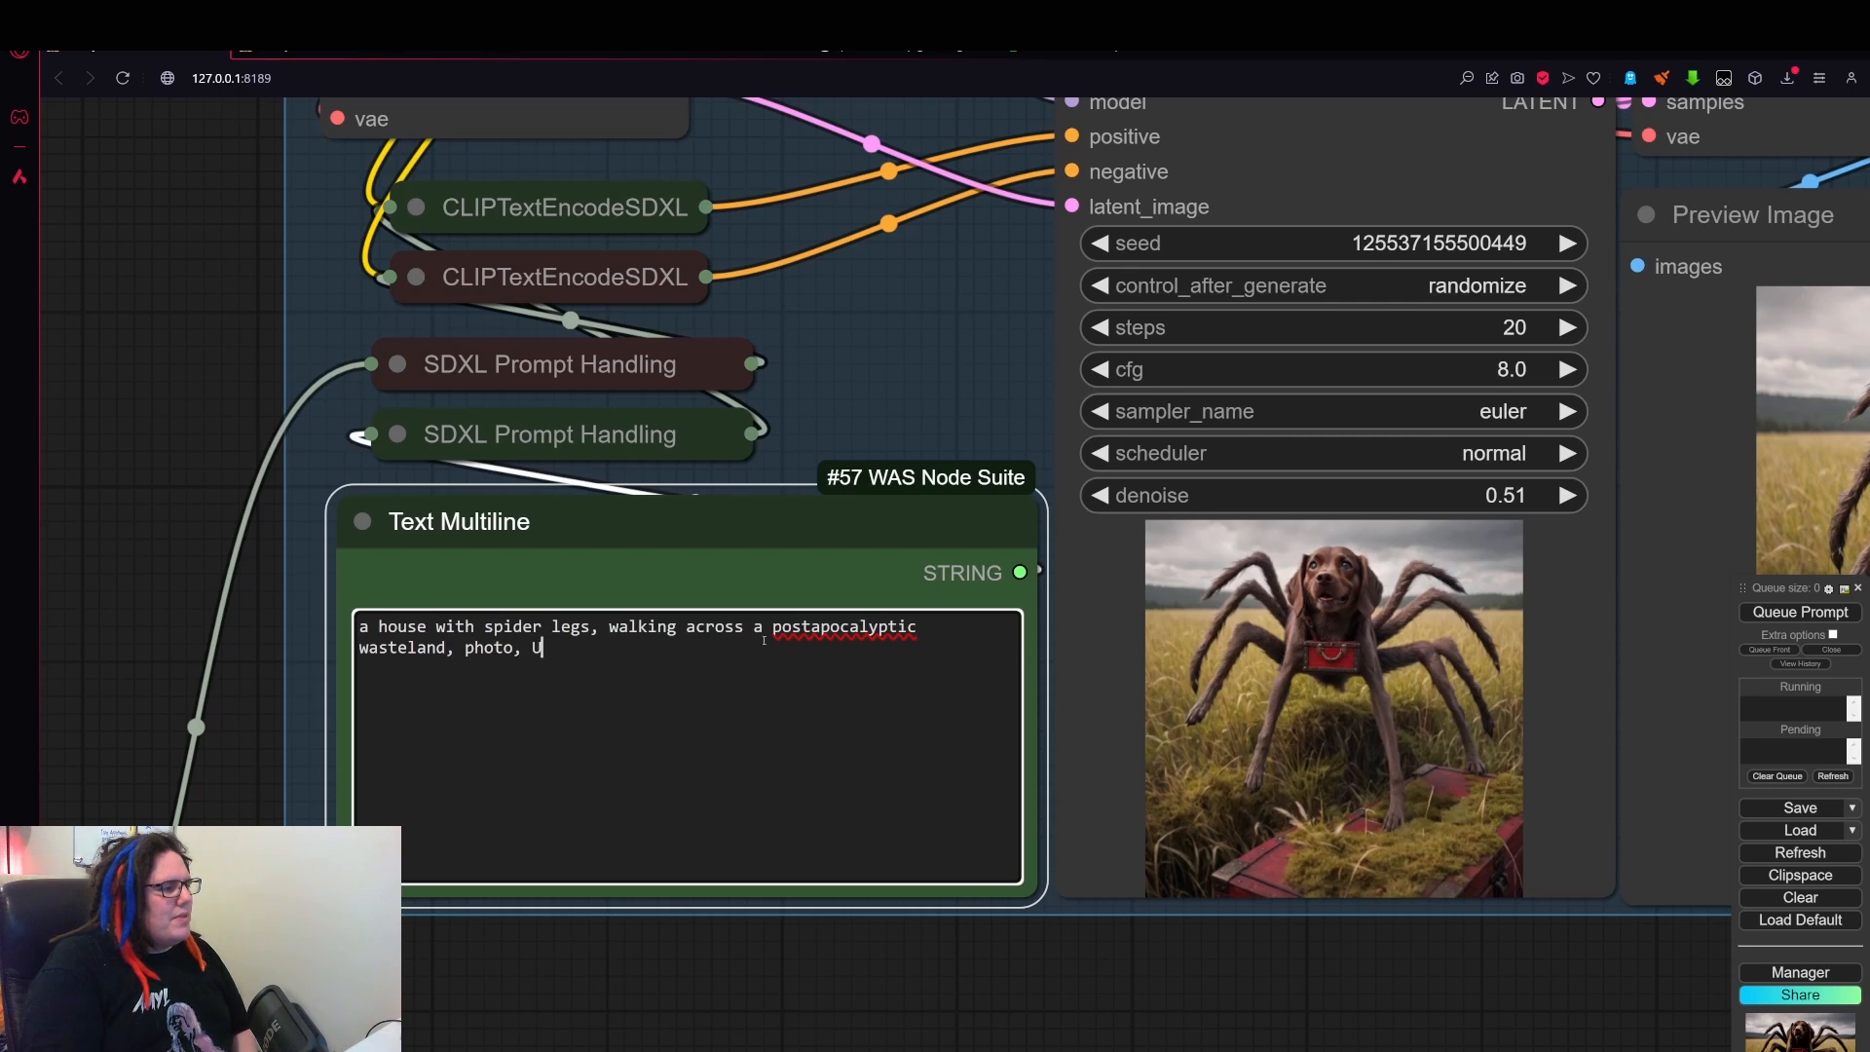
{"action": "type", "text": "HD, "}
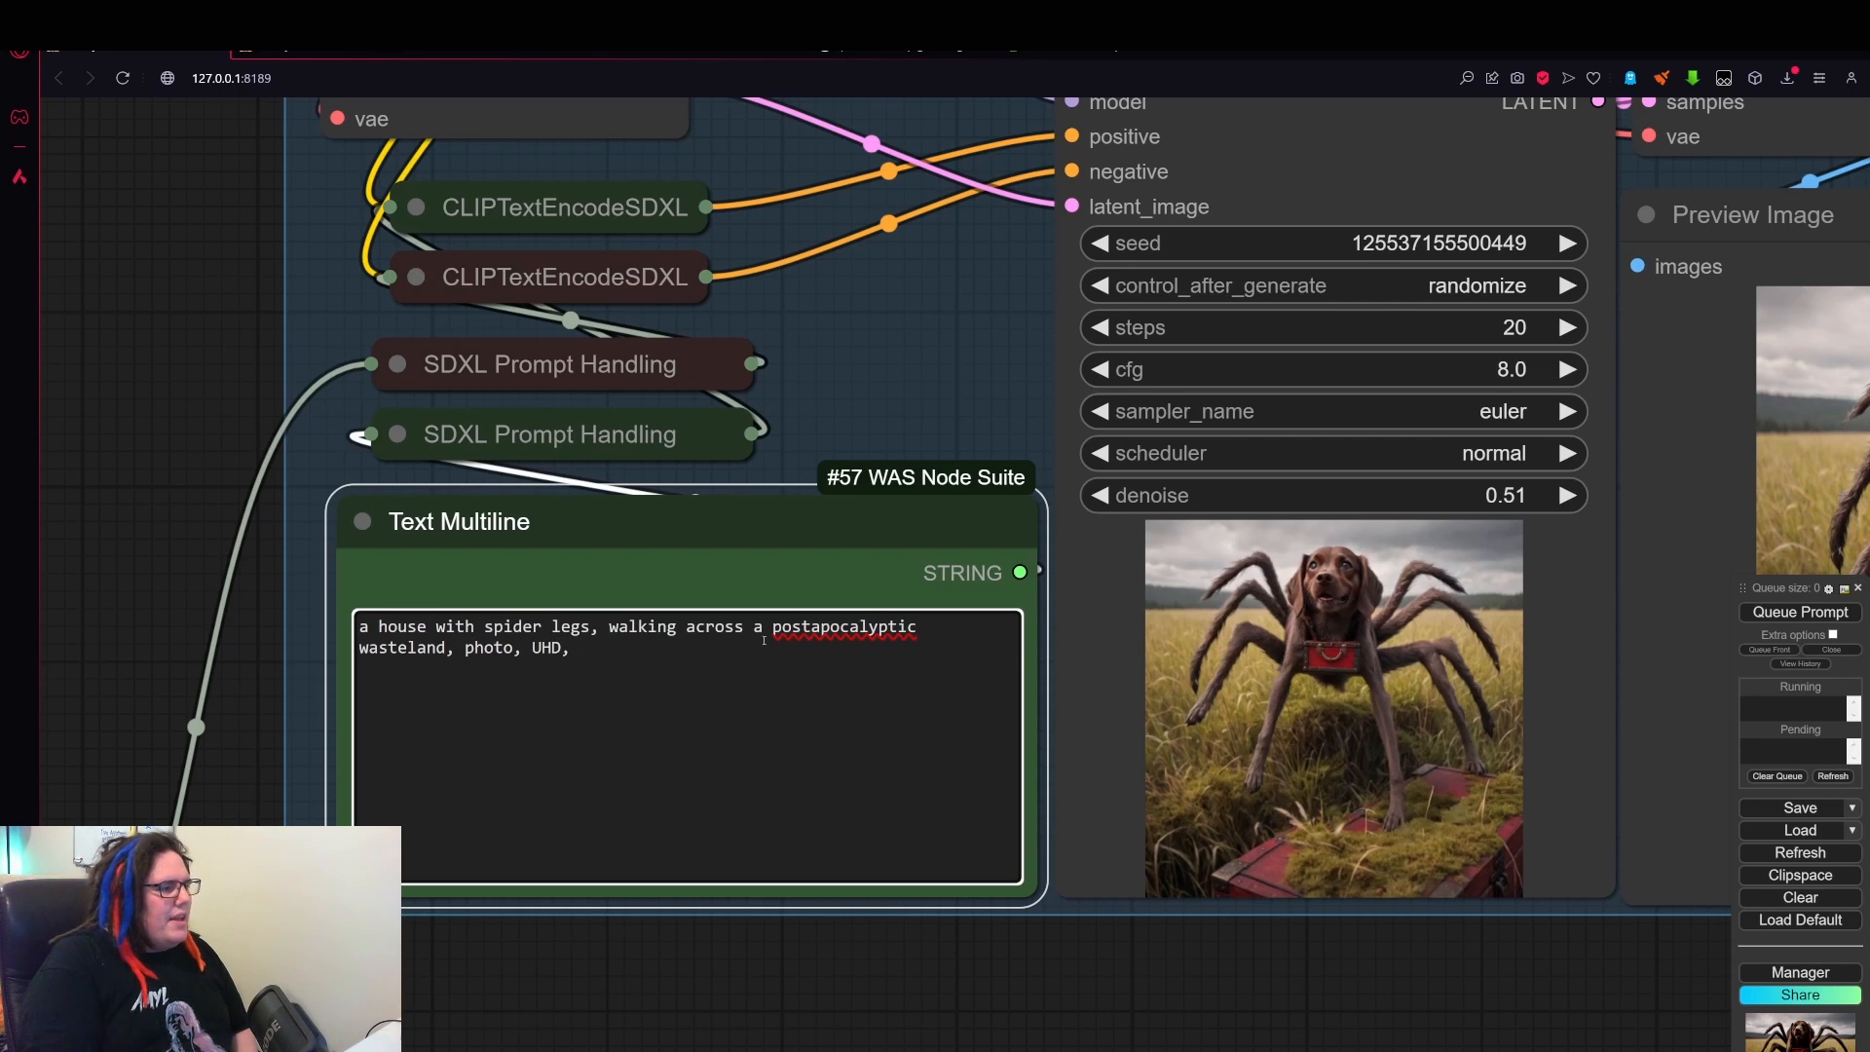
{"action": "type", "text": "8k, "}
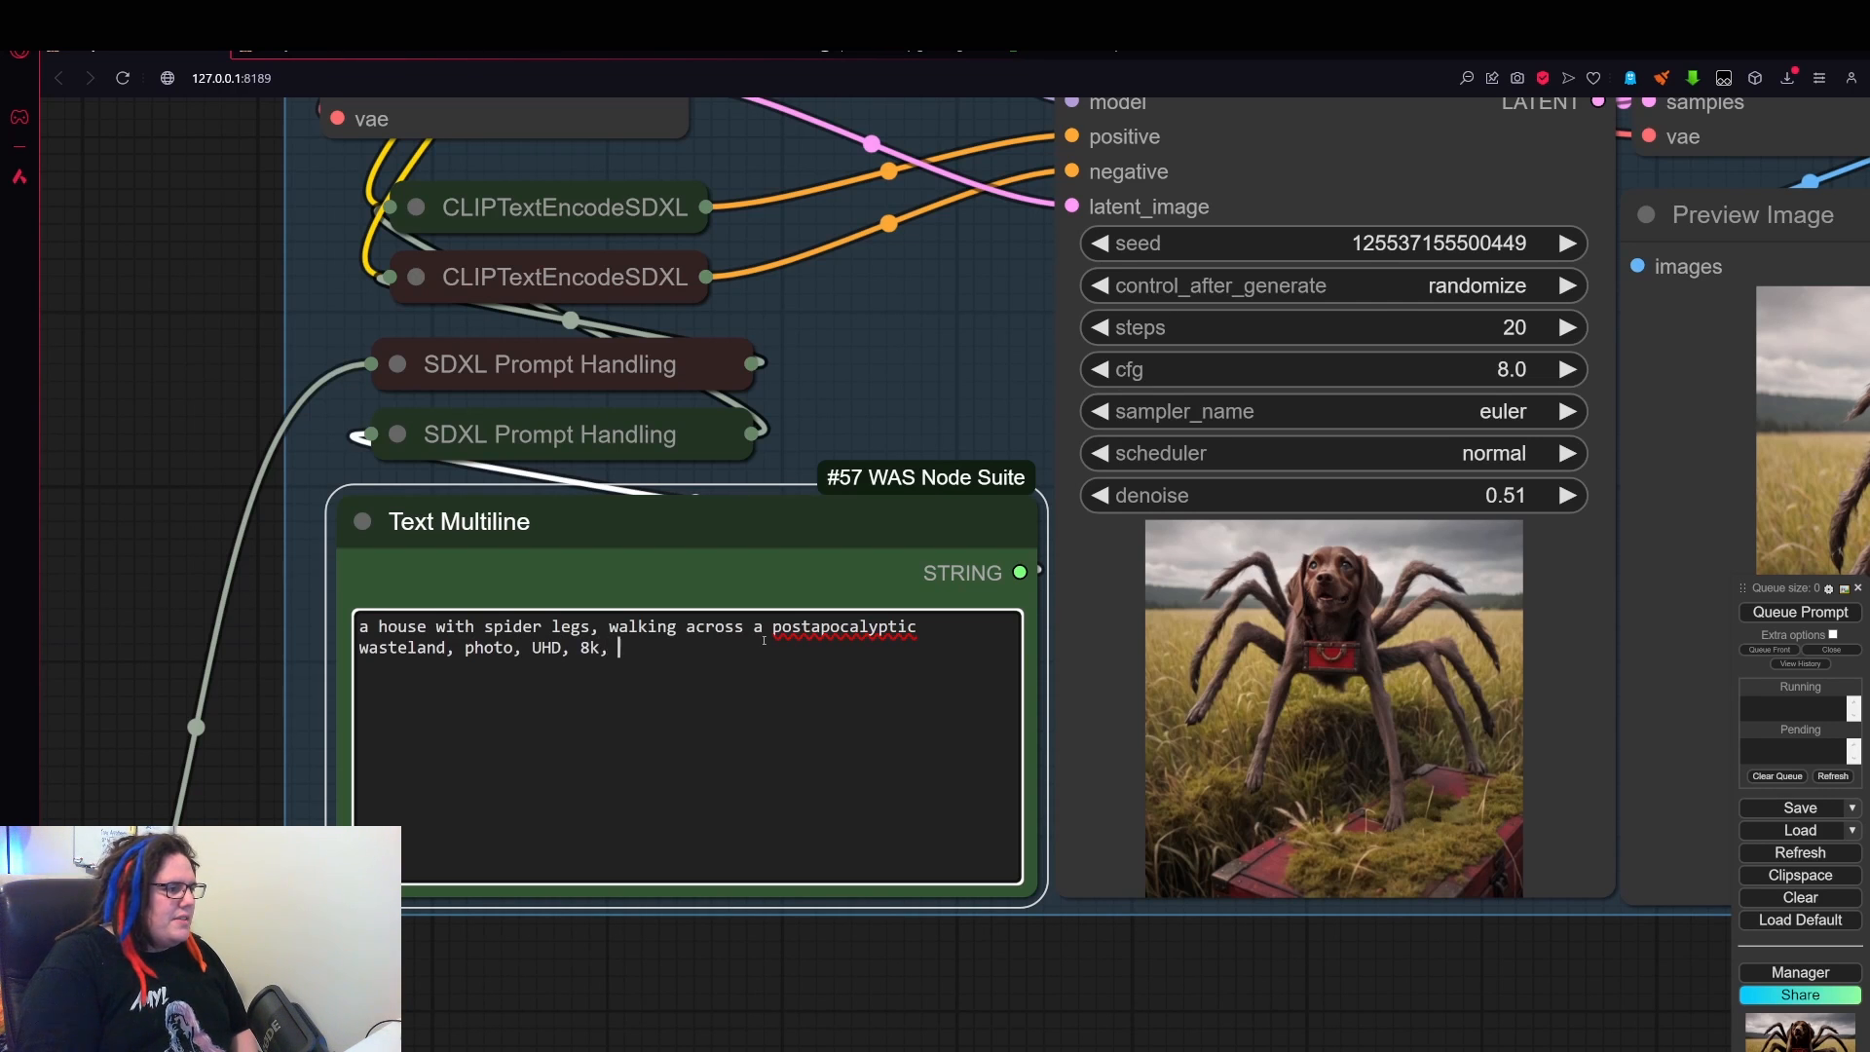
{"action": "type", "text": "epic, "}
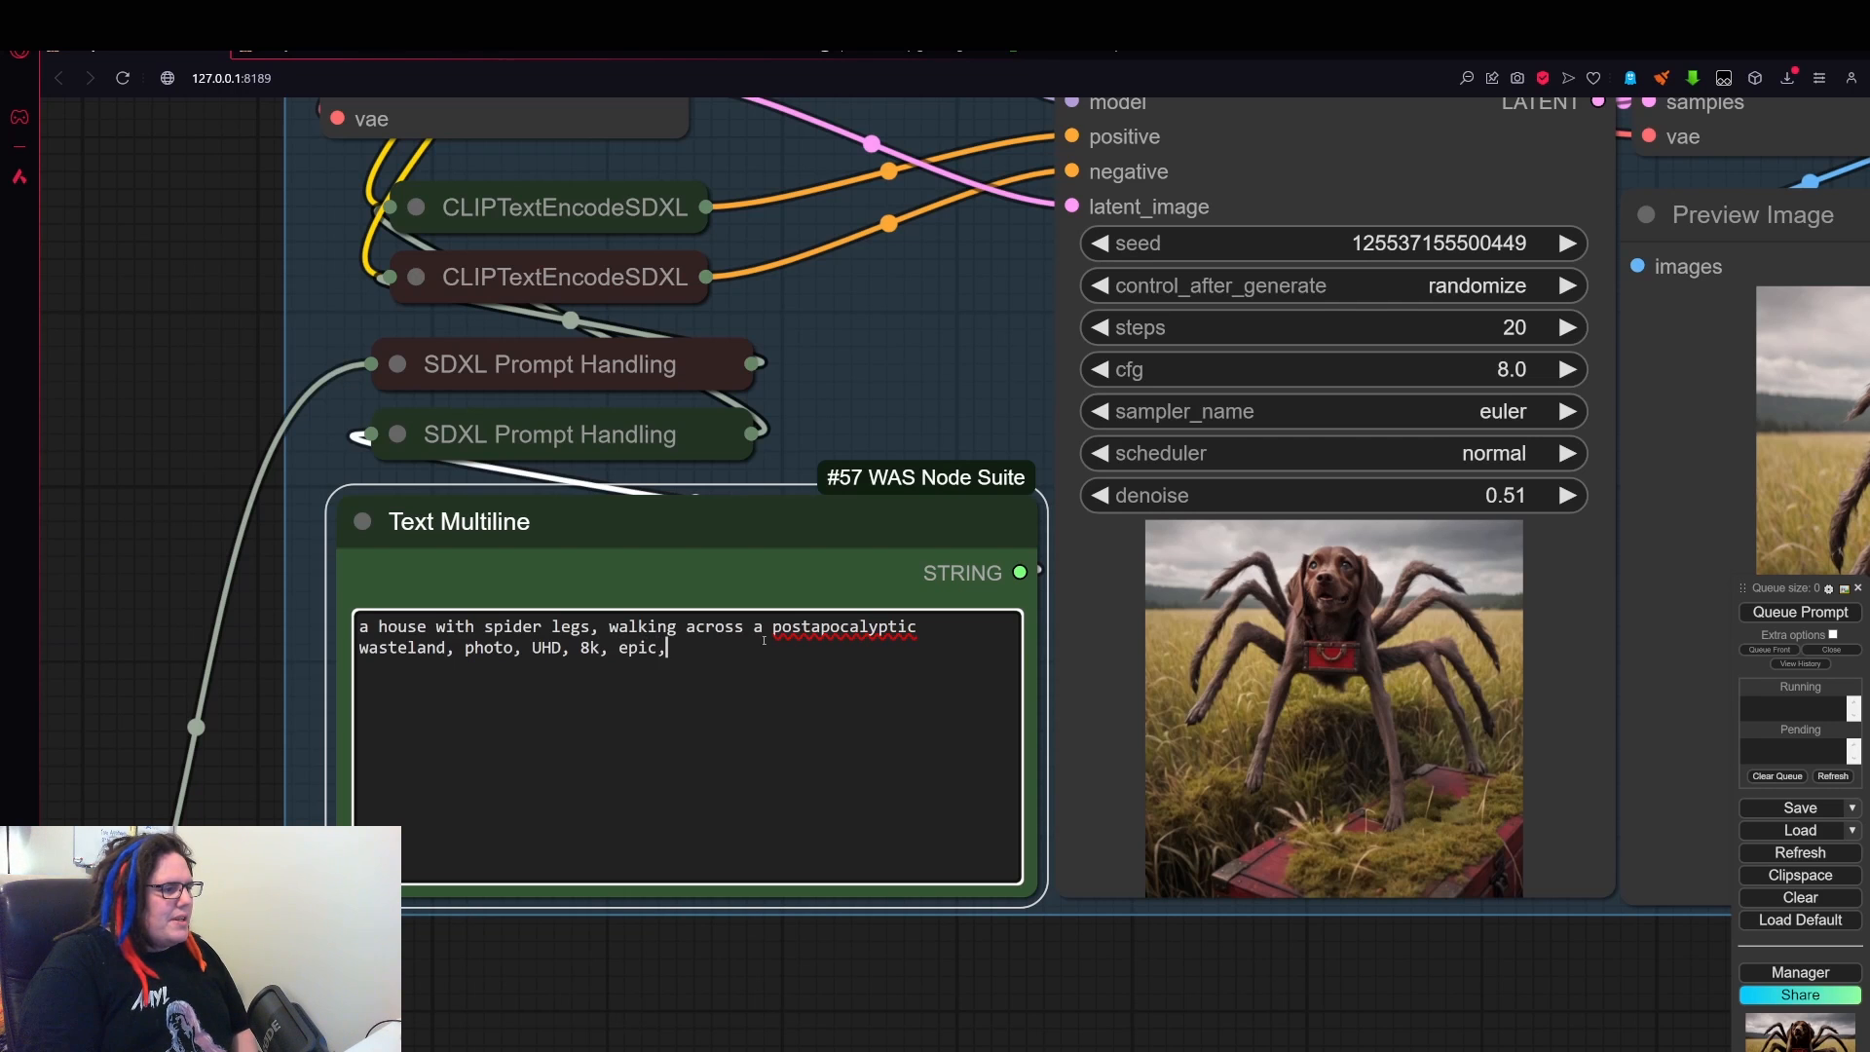
{"action": "type", "text": "realistic"}
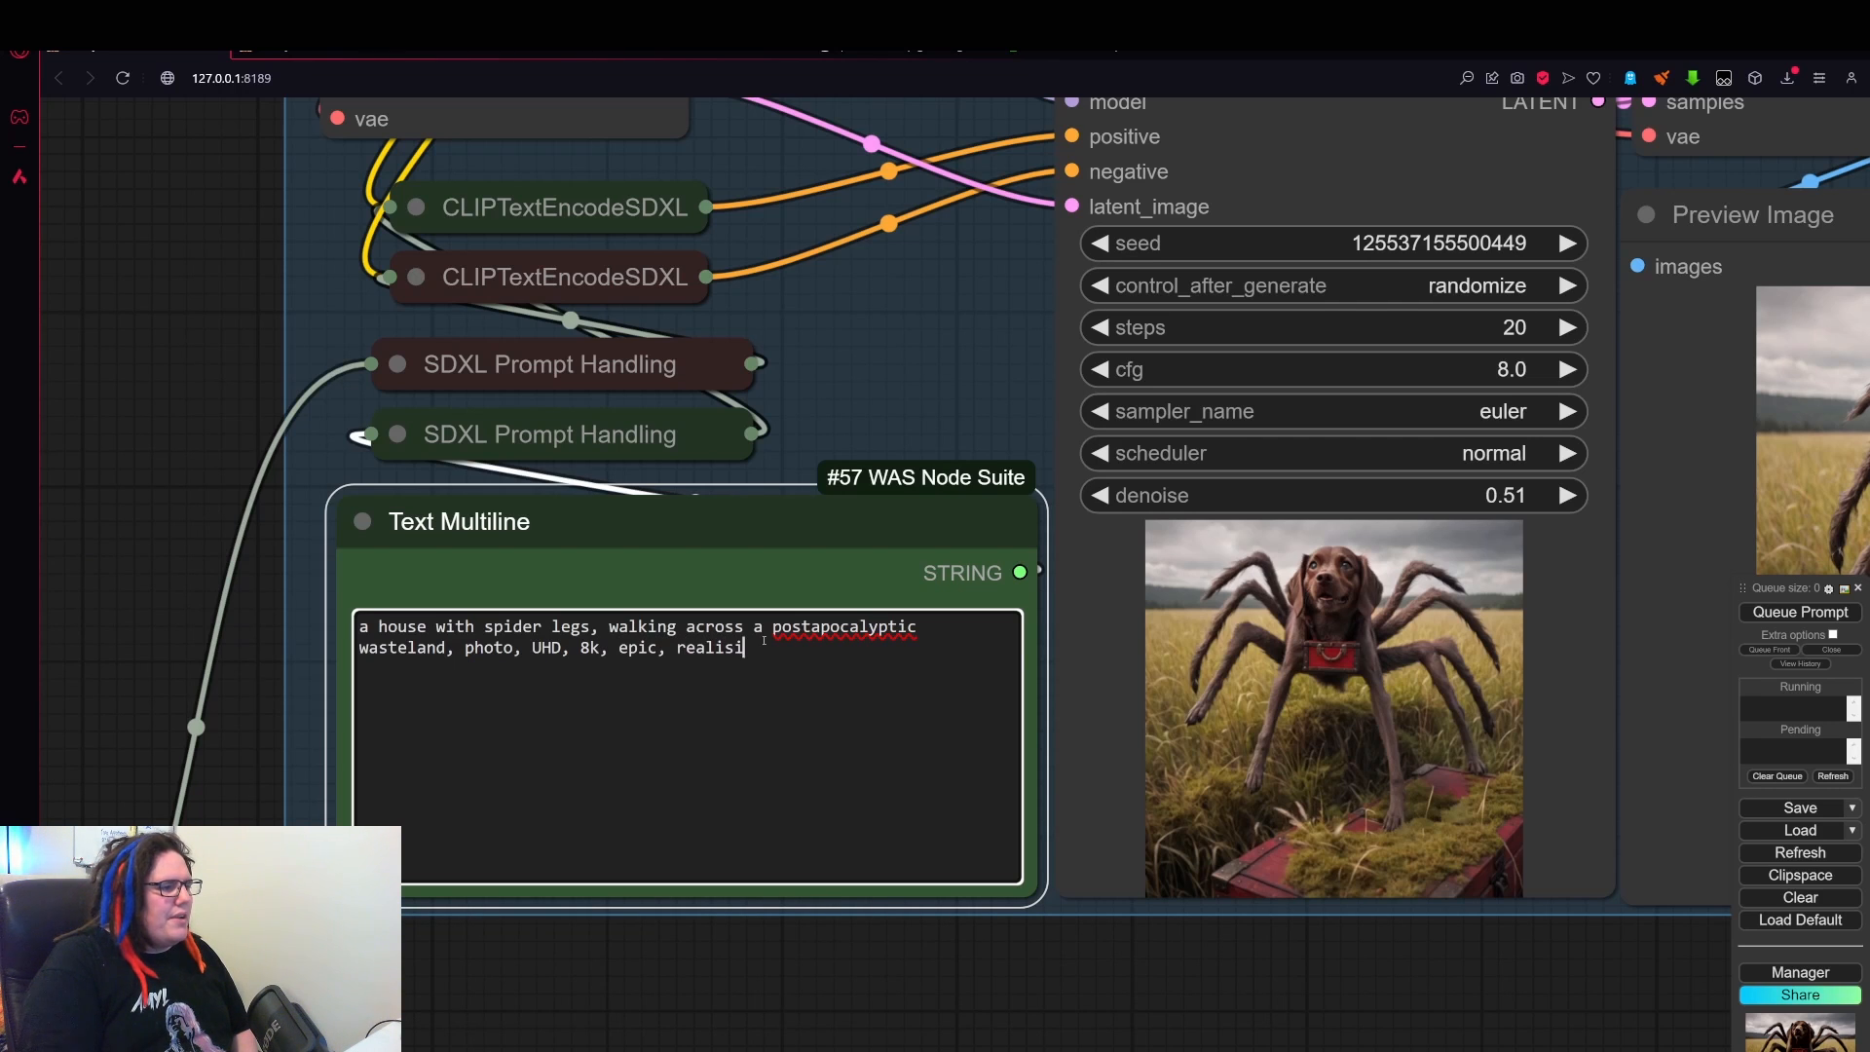
{"action": "type", "text": ", ph"}
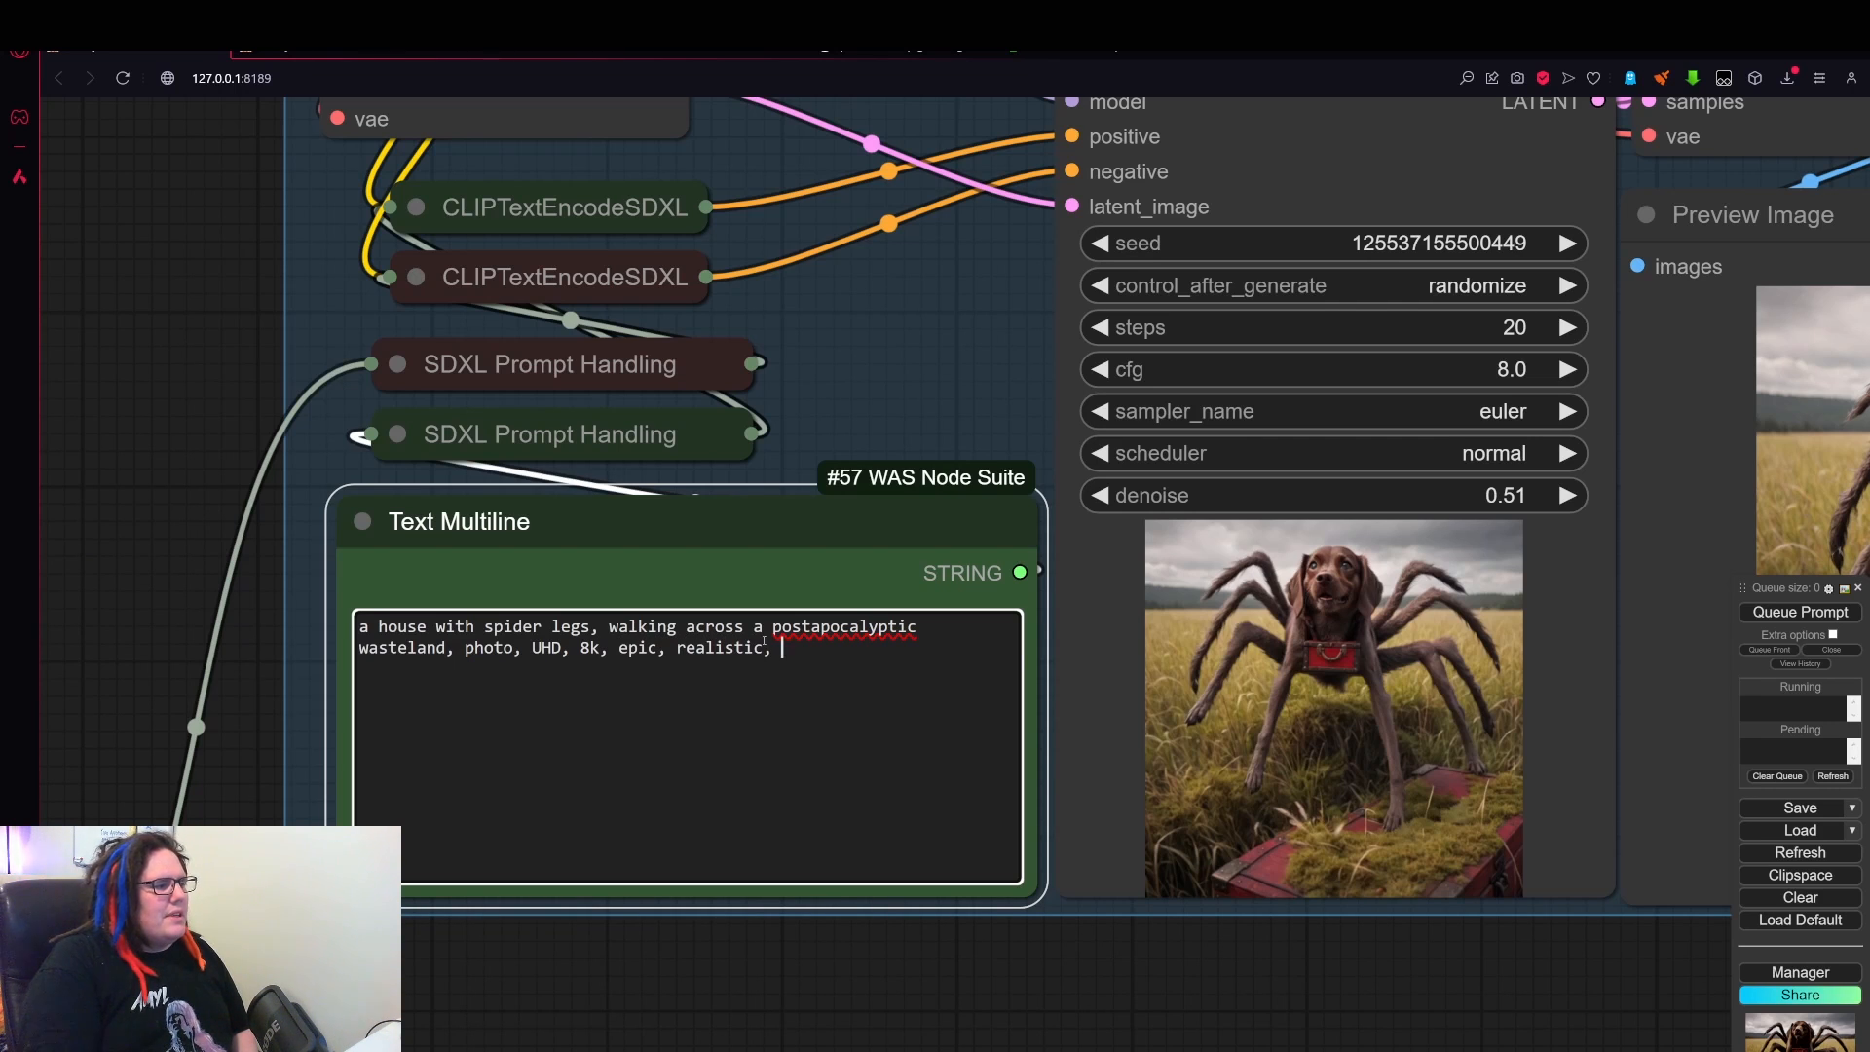
{"action": "type", "text": "otog"}
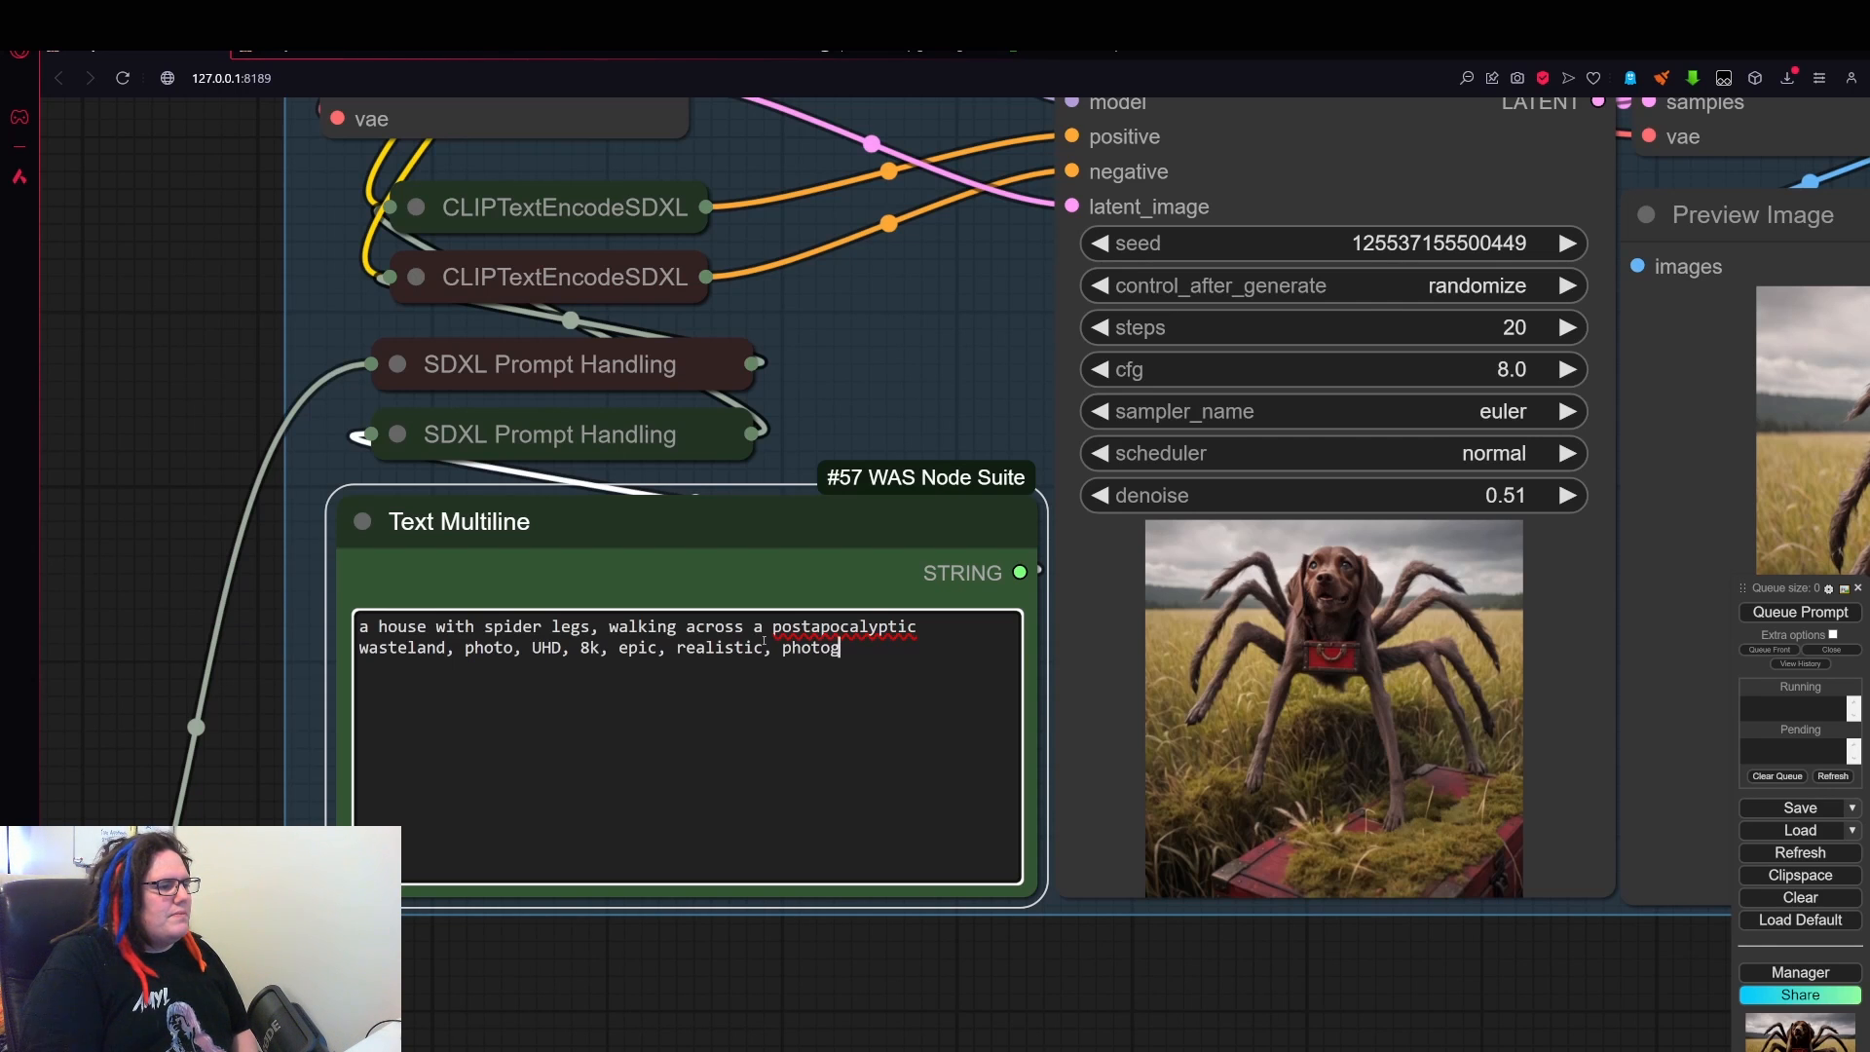
{"action": "type", "text": "raph, "}
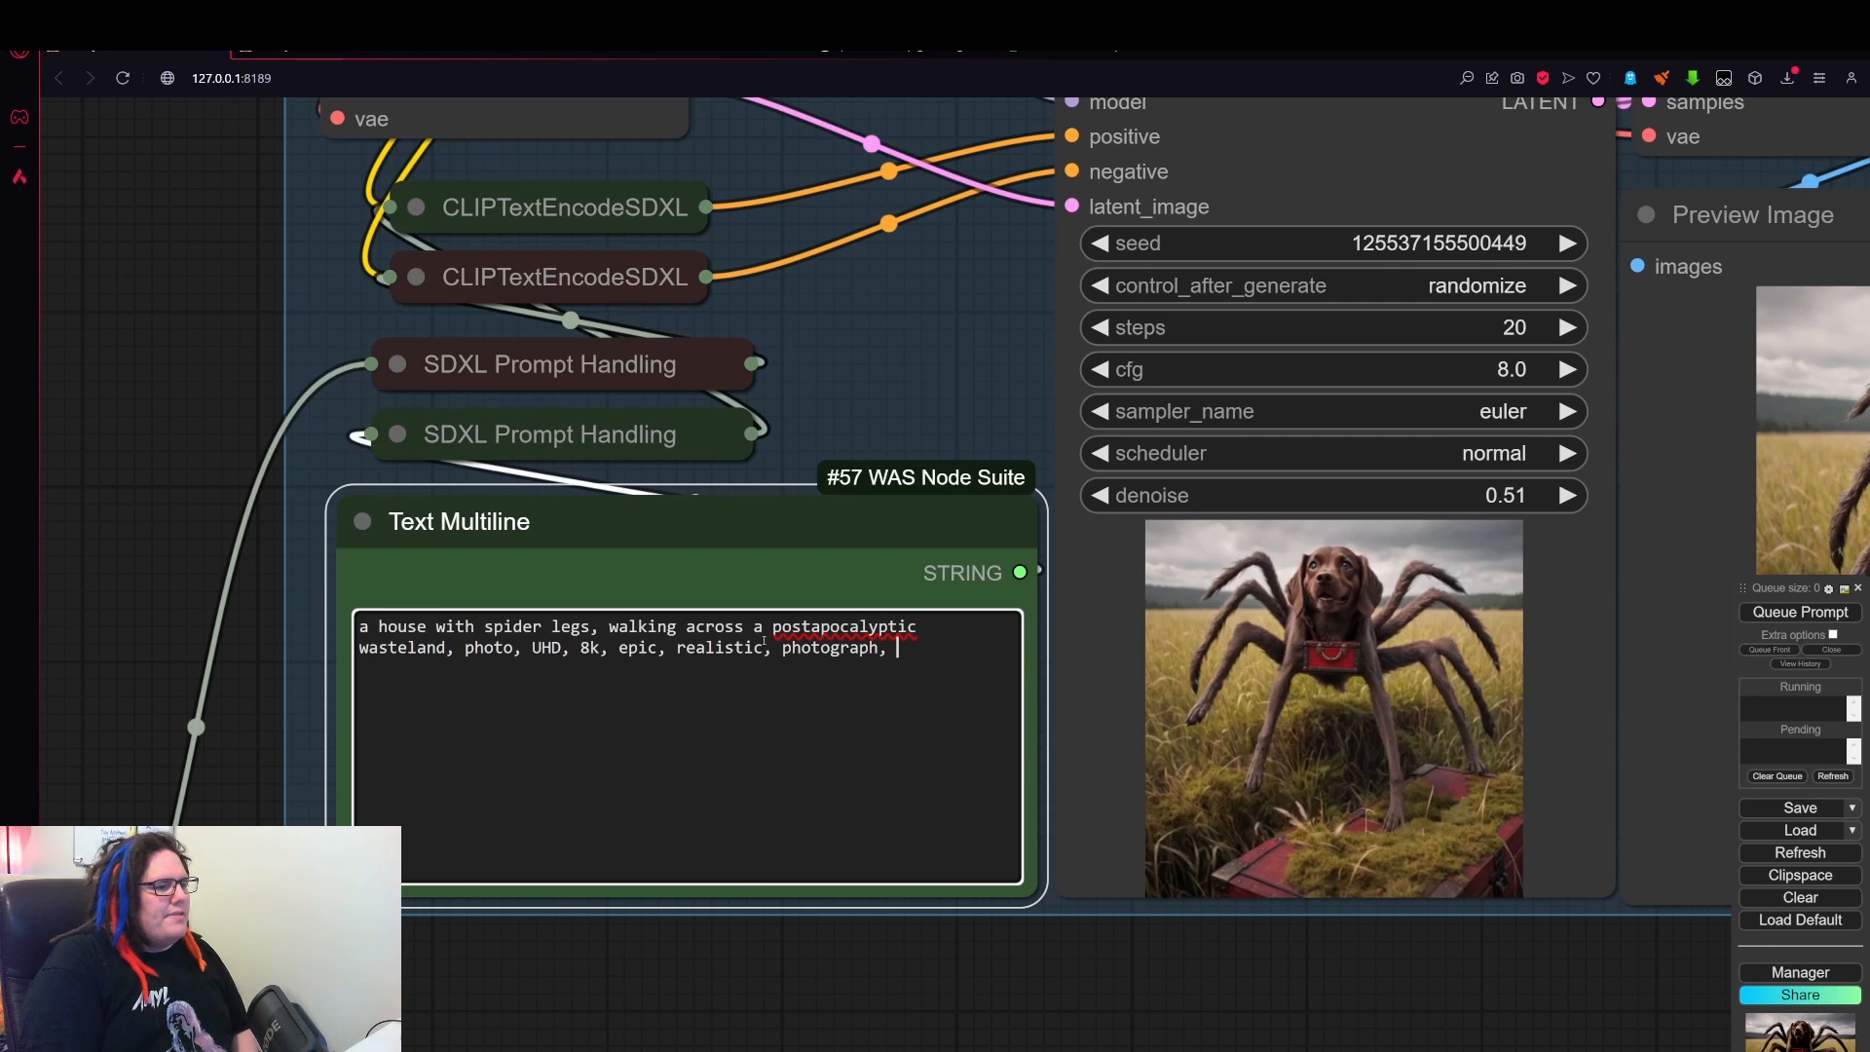
{"action": "type", "text": "film grain."}
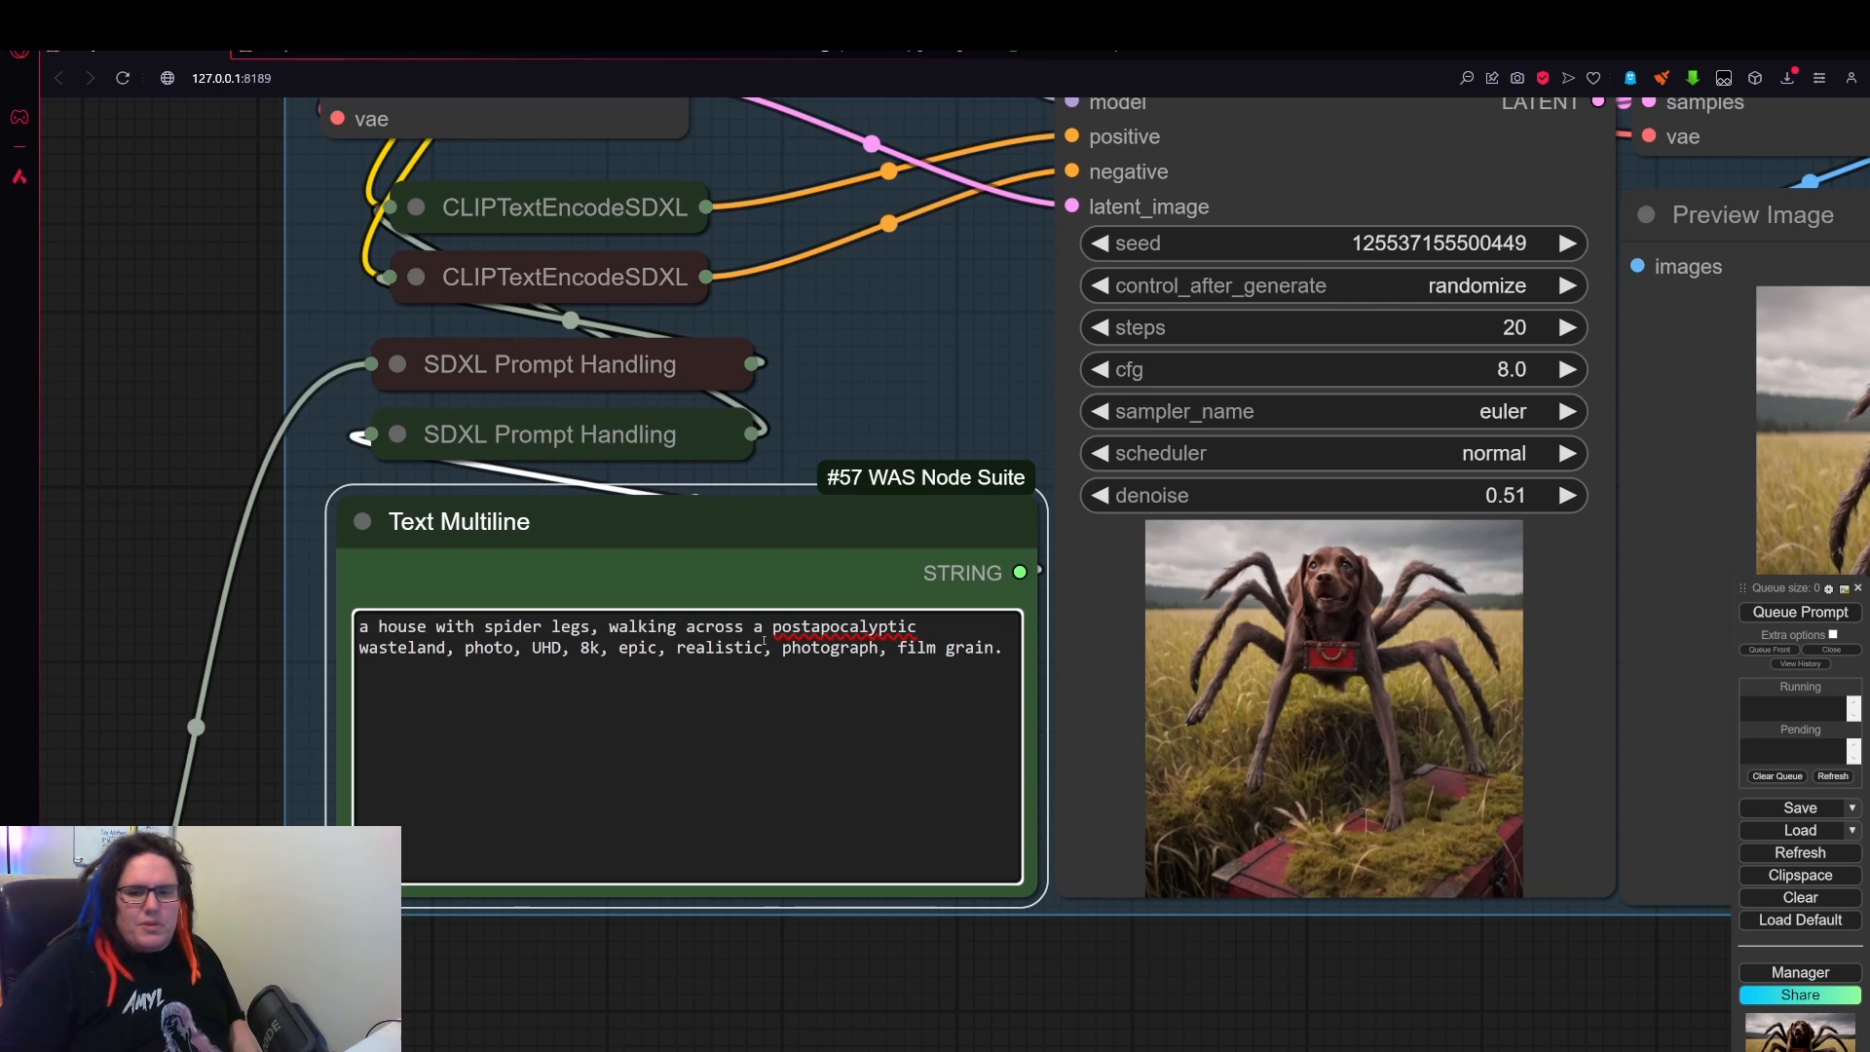
- Review the second group's output and the third group's inputs, and queue the workflow with the new house prompt
{"action": "scroll", "coordinate": [1193, 760], "scroll_direction": "down", "scroll_amount": 5}
{"action": "left_click_drag", "start_coordinate": [1549, 912], "coordinate": [874, 865]}
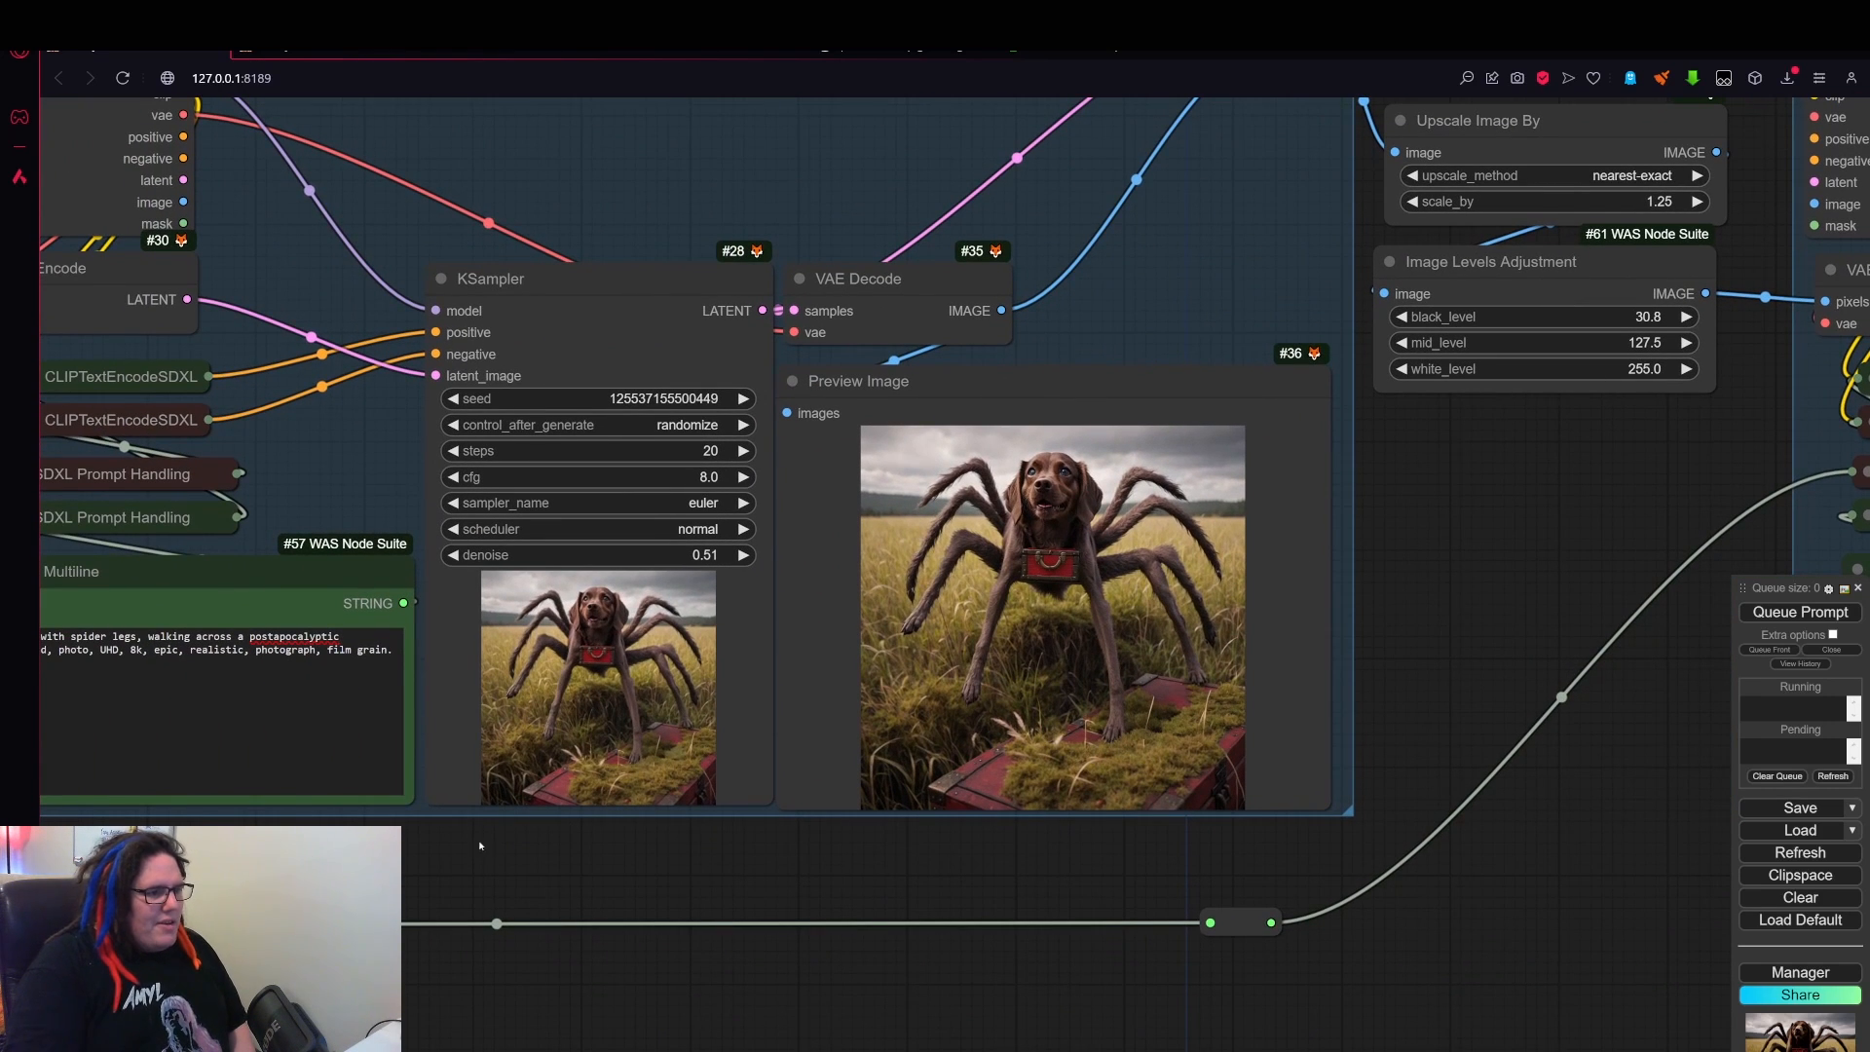
{"action": "left_click_drag", "start_coordinate": [1589, 425], "coordinate": [756, 363]}
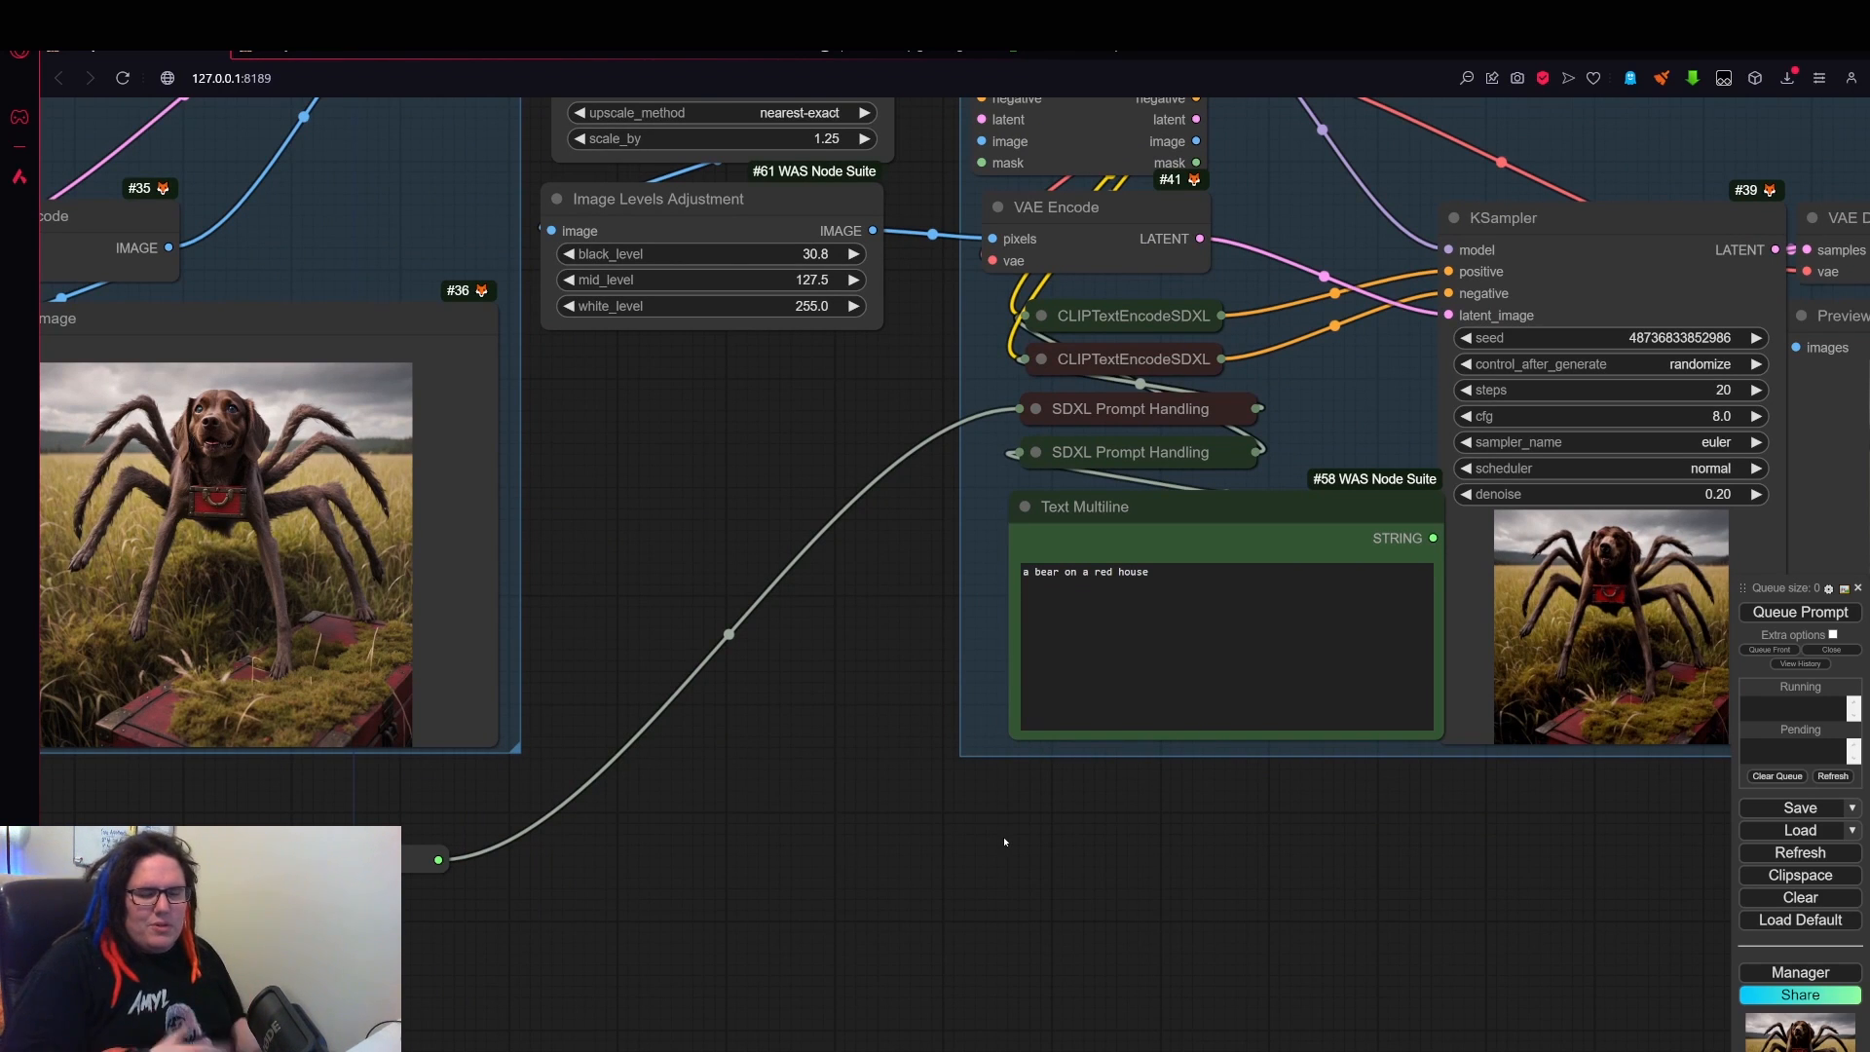
{"action": "left_click_drag", "start_coordinate": [539, 717], "coordinate": [1192, 692]}
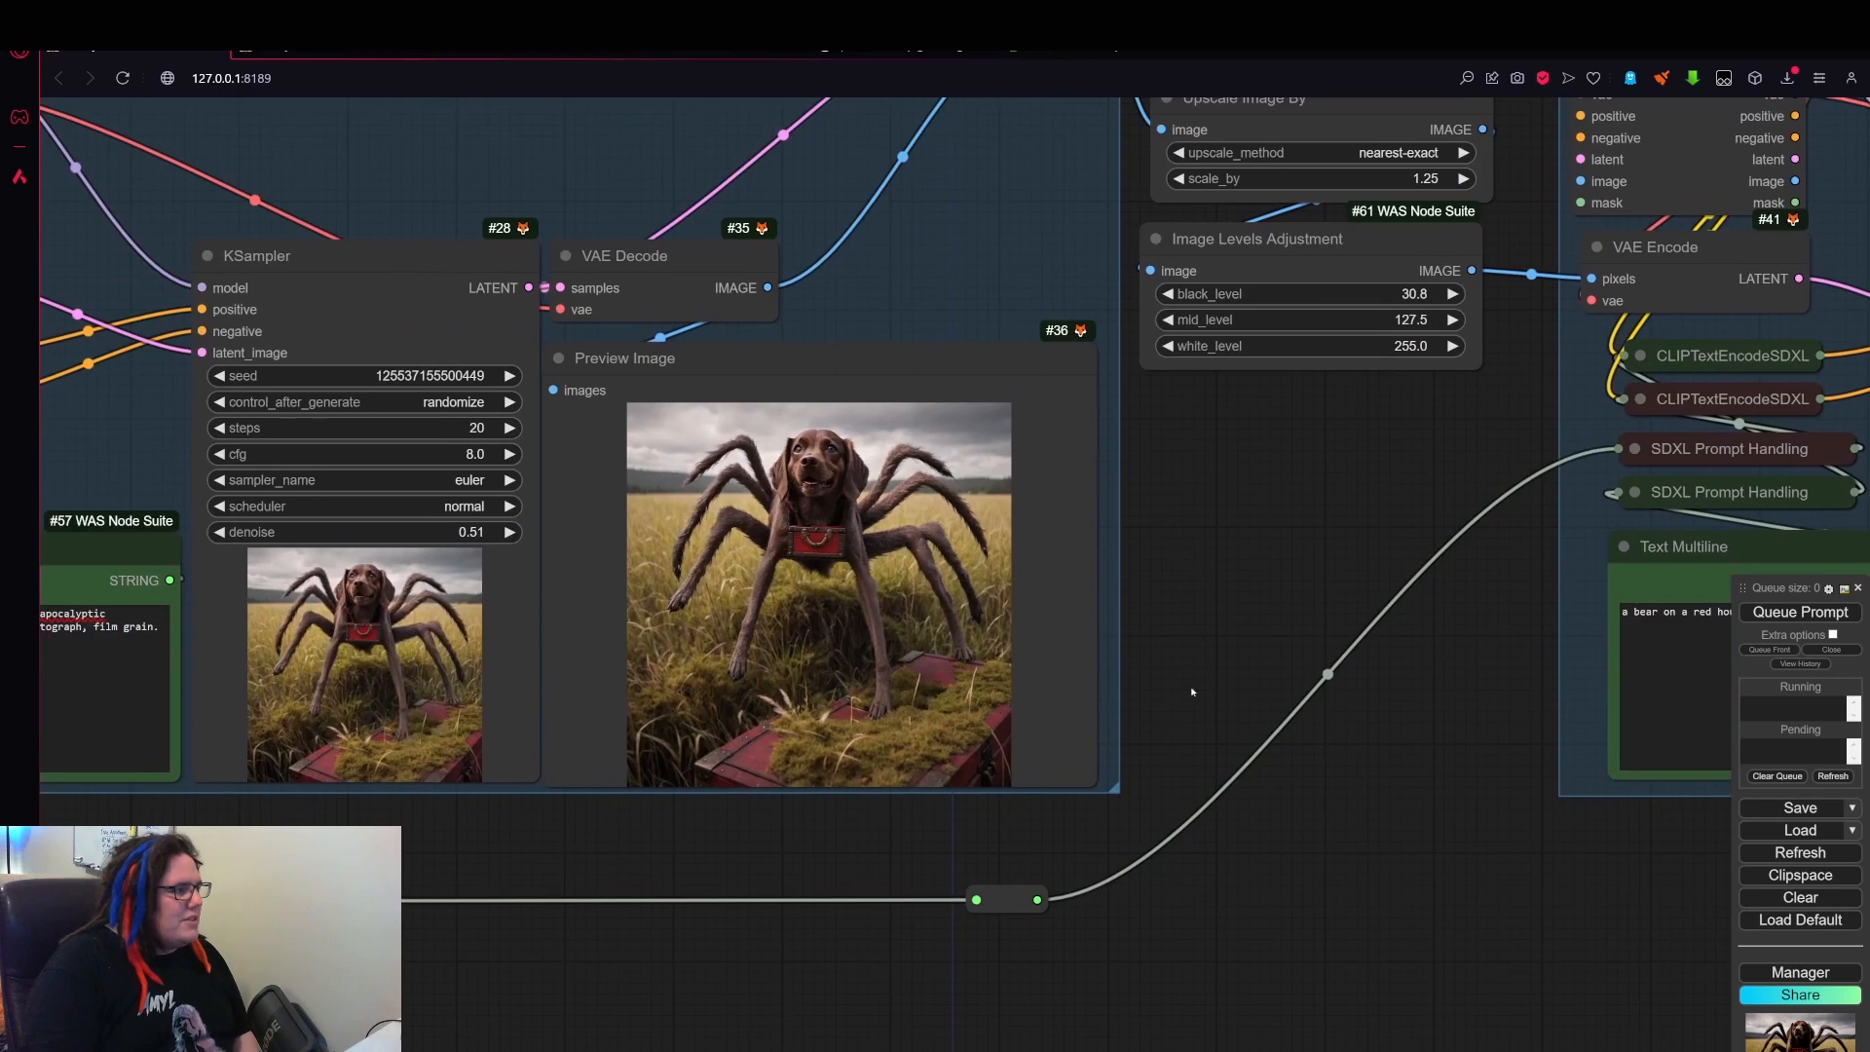
{"action": "scroll", "coordinate": [795, 846], "scroll_direction": "down", "scroll_amount": 3}
{"action": "left_click_drag", "start_coordinate": [839, 847], "coordinate": [1176, 834]}
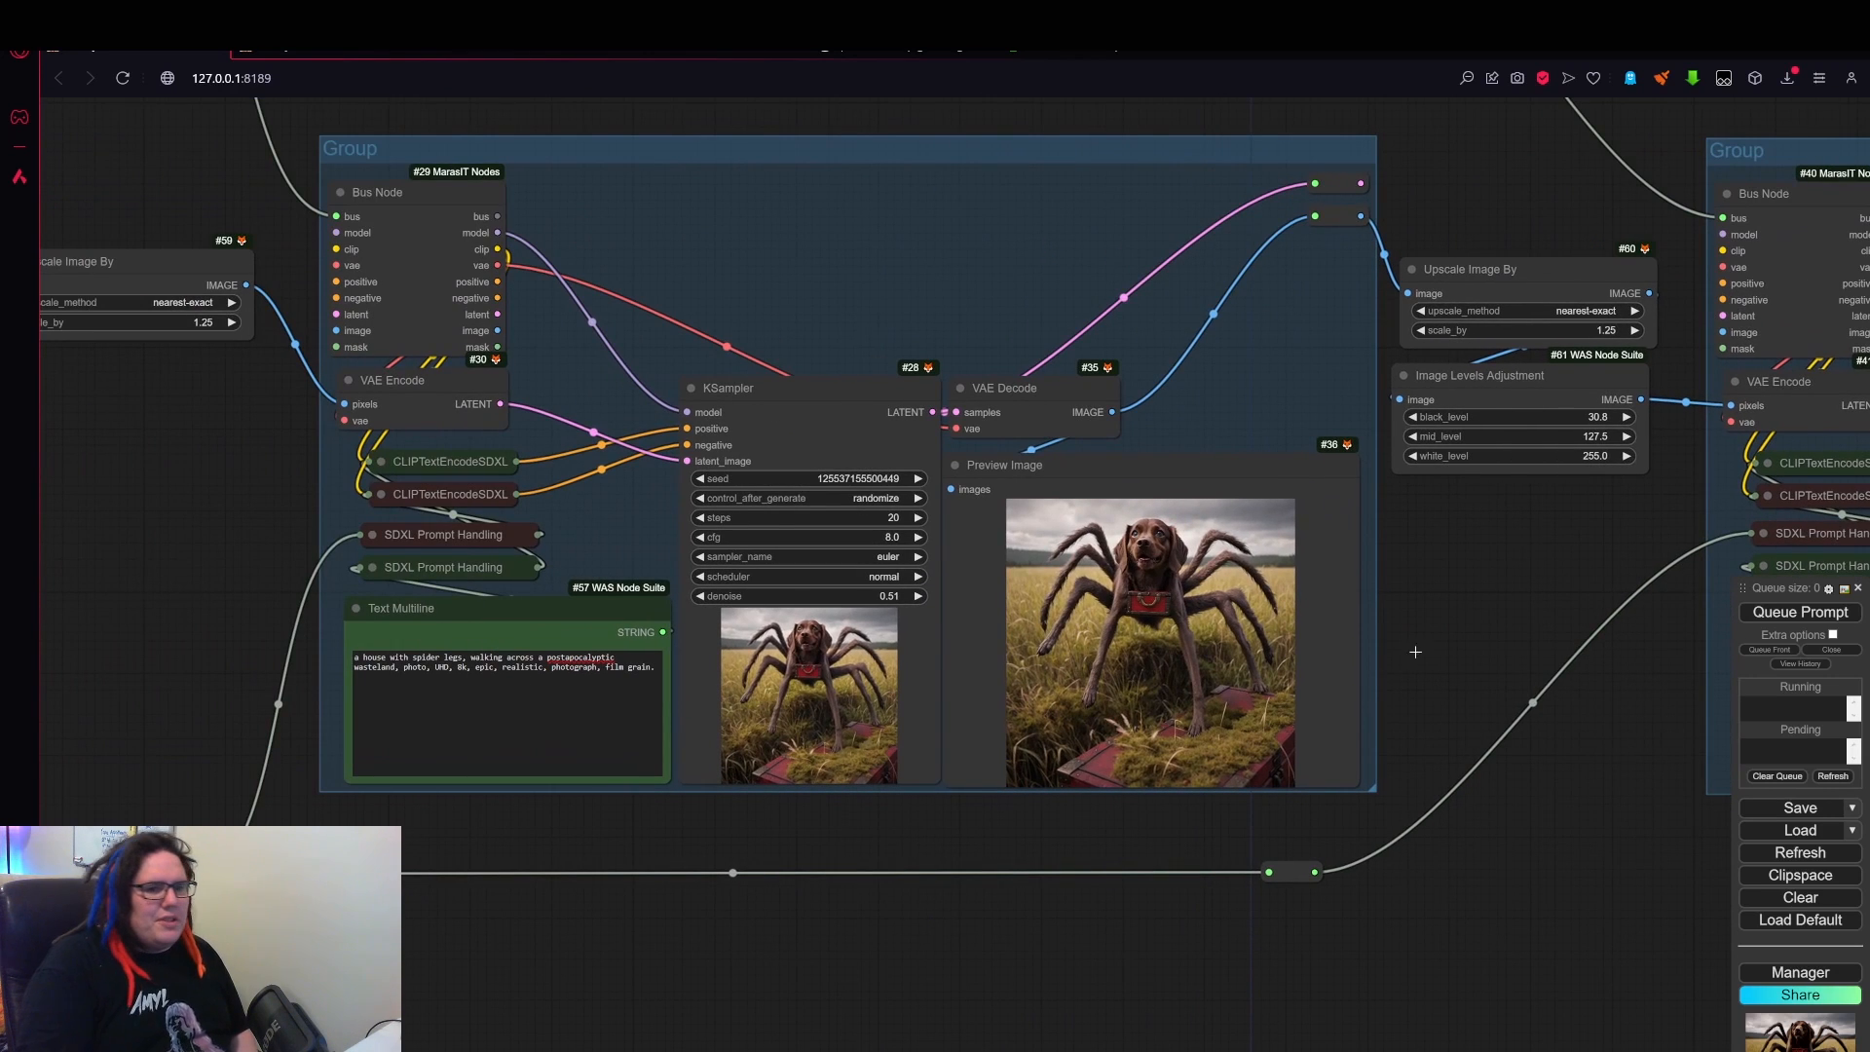
{"action": "left_click", "coordinate": [1800, 612]}
- Follow the first group's sampling and examine its new spider image in the Preview Image up close
{"action": "scroll", "coordinate": [1532, 835], "scroll_direction": "down", "scroll_amount": 4}
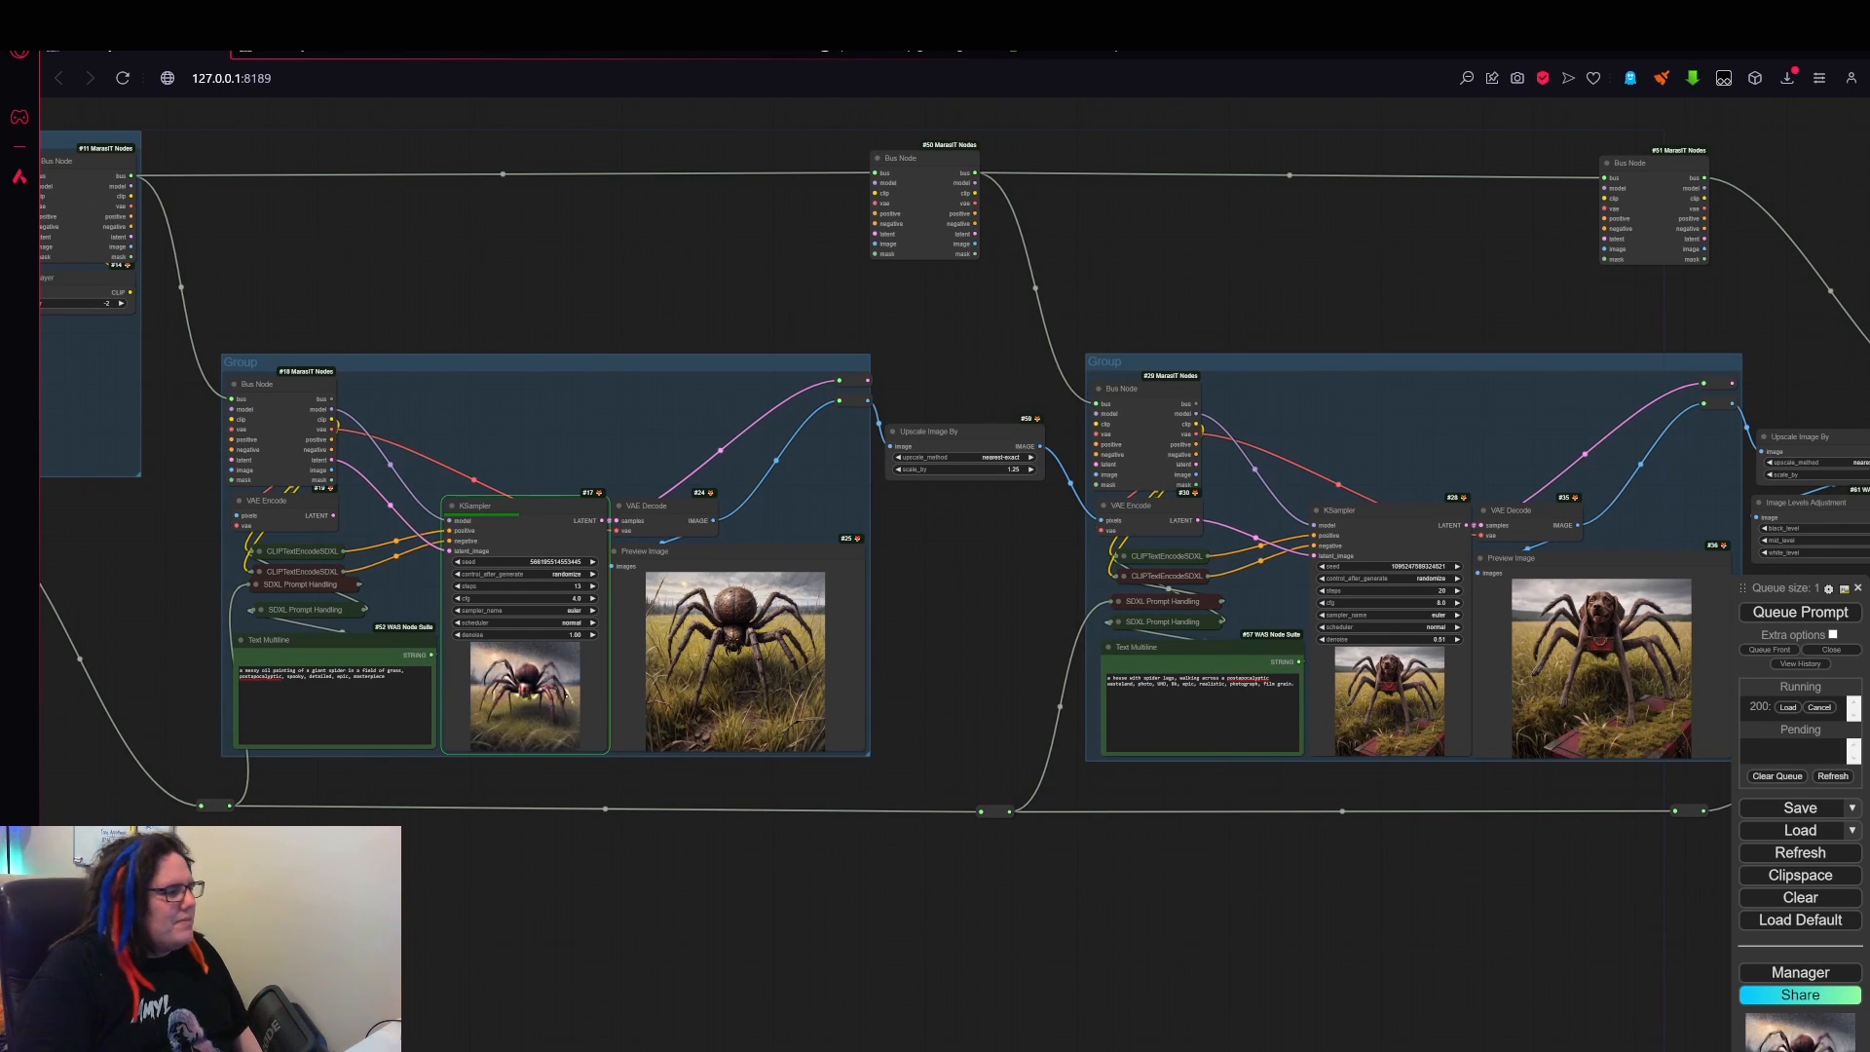
{"action": "scroll", "coordinate": [565, 694], "scroll_direction": "up", "scroll_amount": 8}
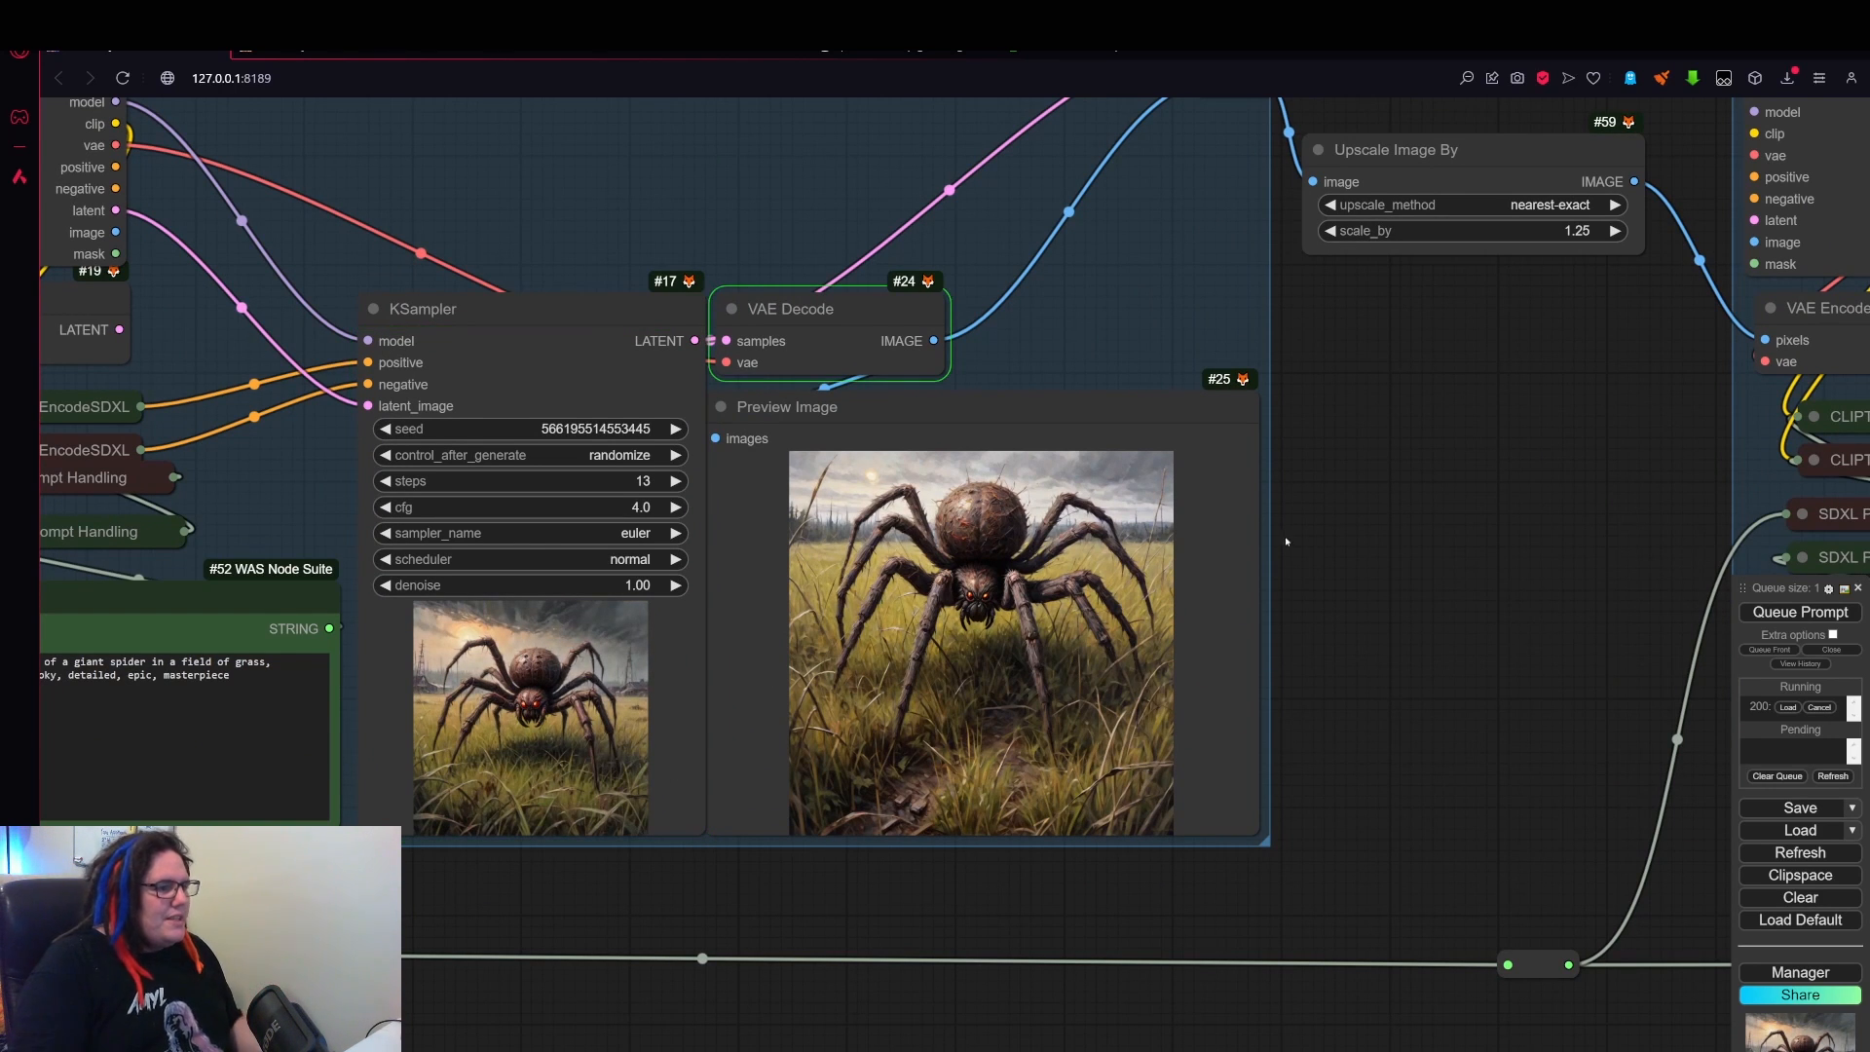
{"action": "scroll", "coordinate": [1284, 536], "scroll_direction": "down", "scroll_amount": 8}
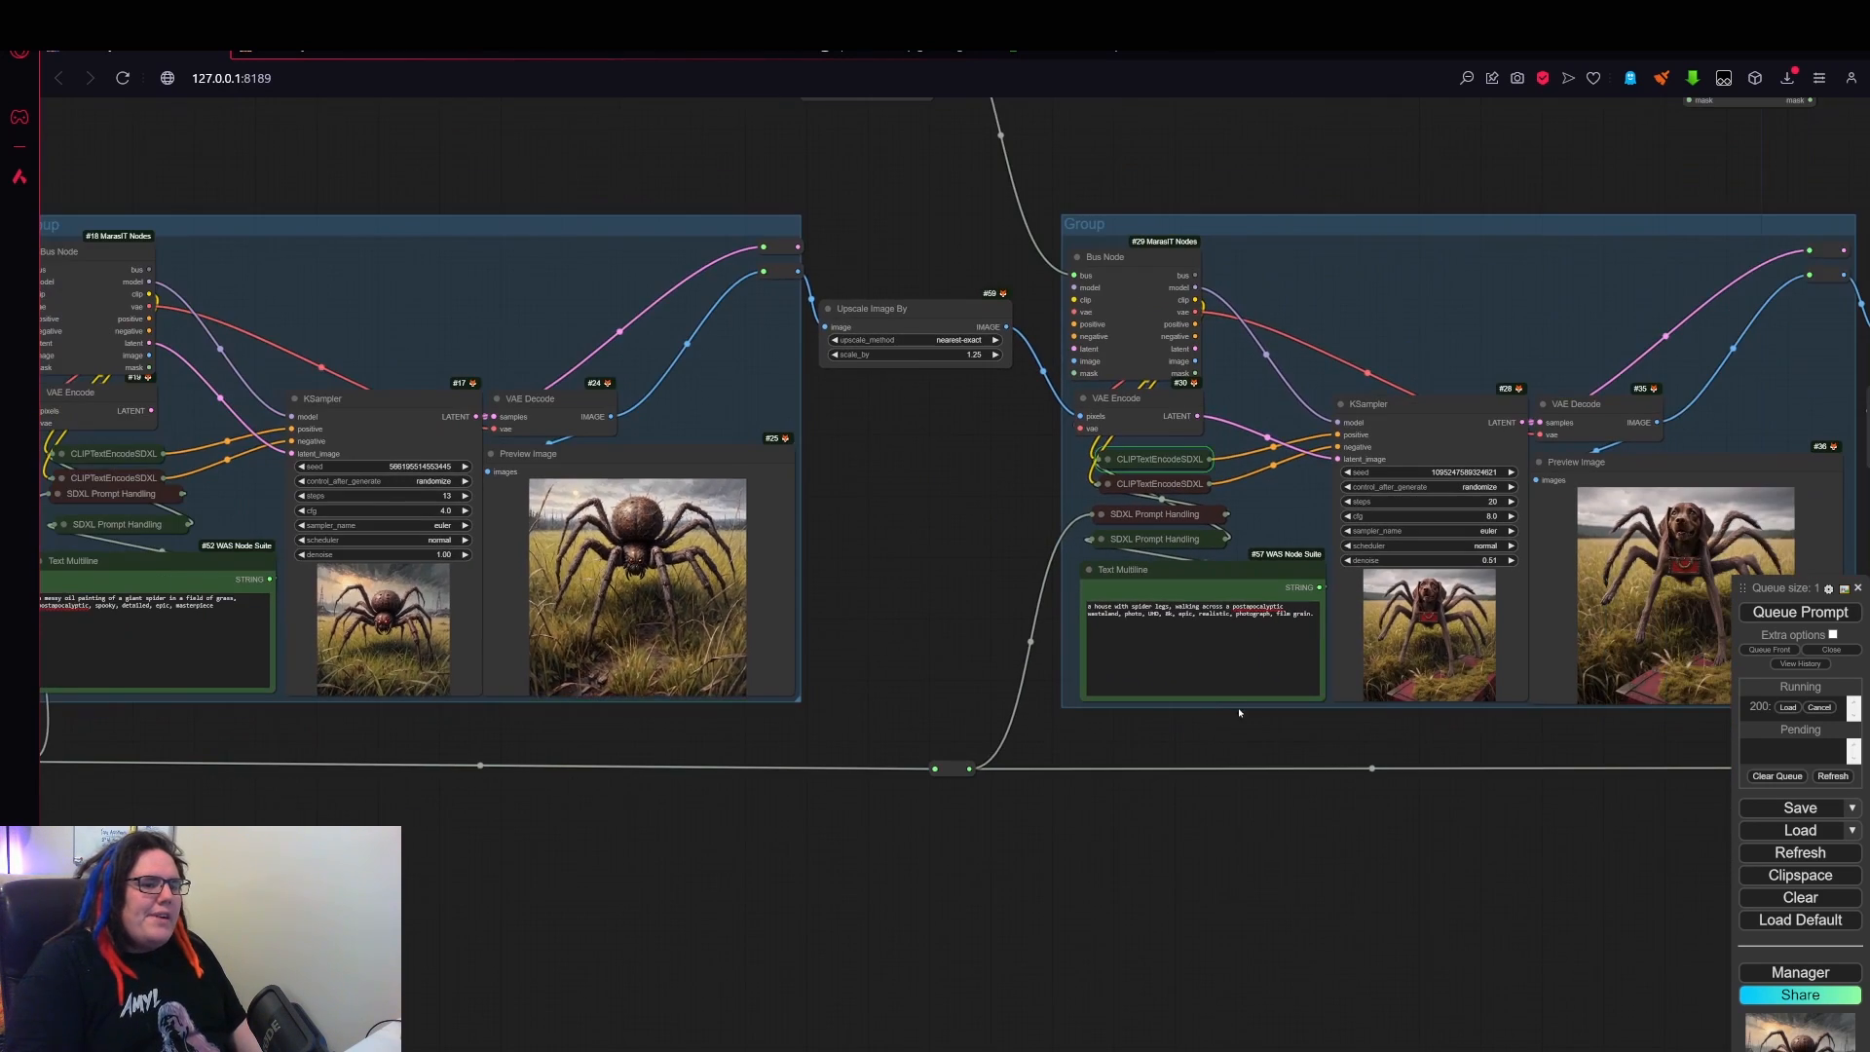
- Examine the second group's KSampler preview up close to see how the spider-legged house prompt alters the image
{"action": "left_click_drag", "start_coordinate": [1466, 758], "coordinate": [1301, 761]}
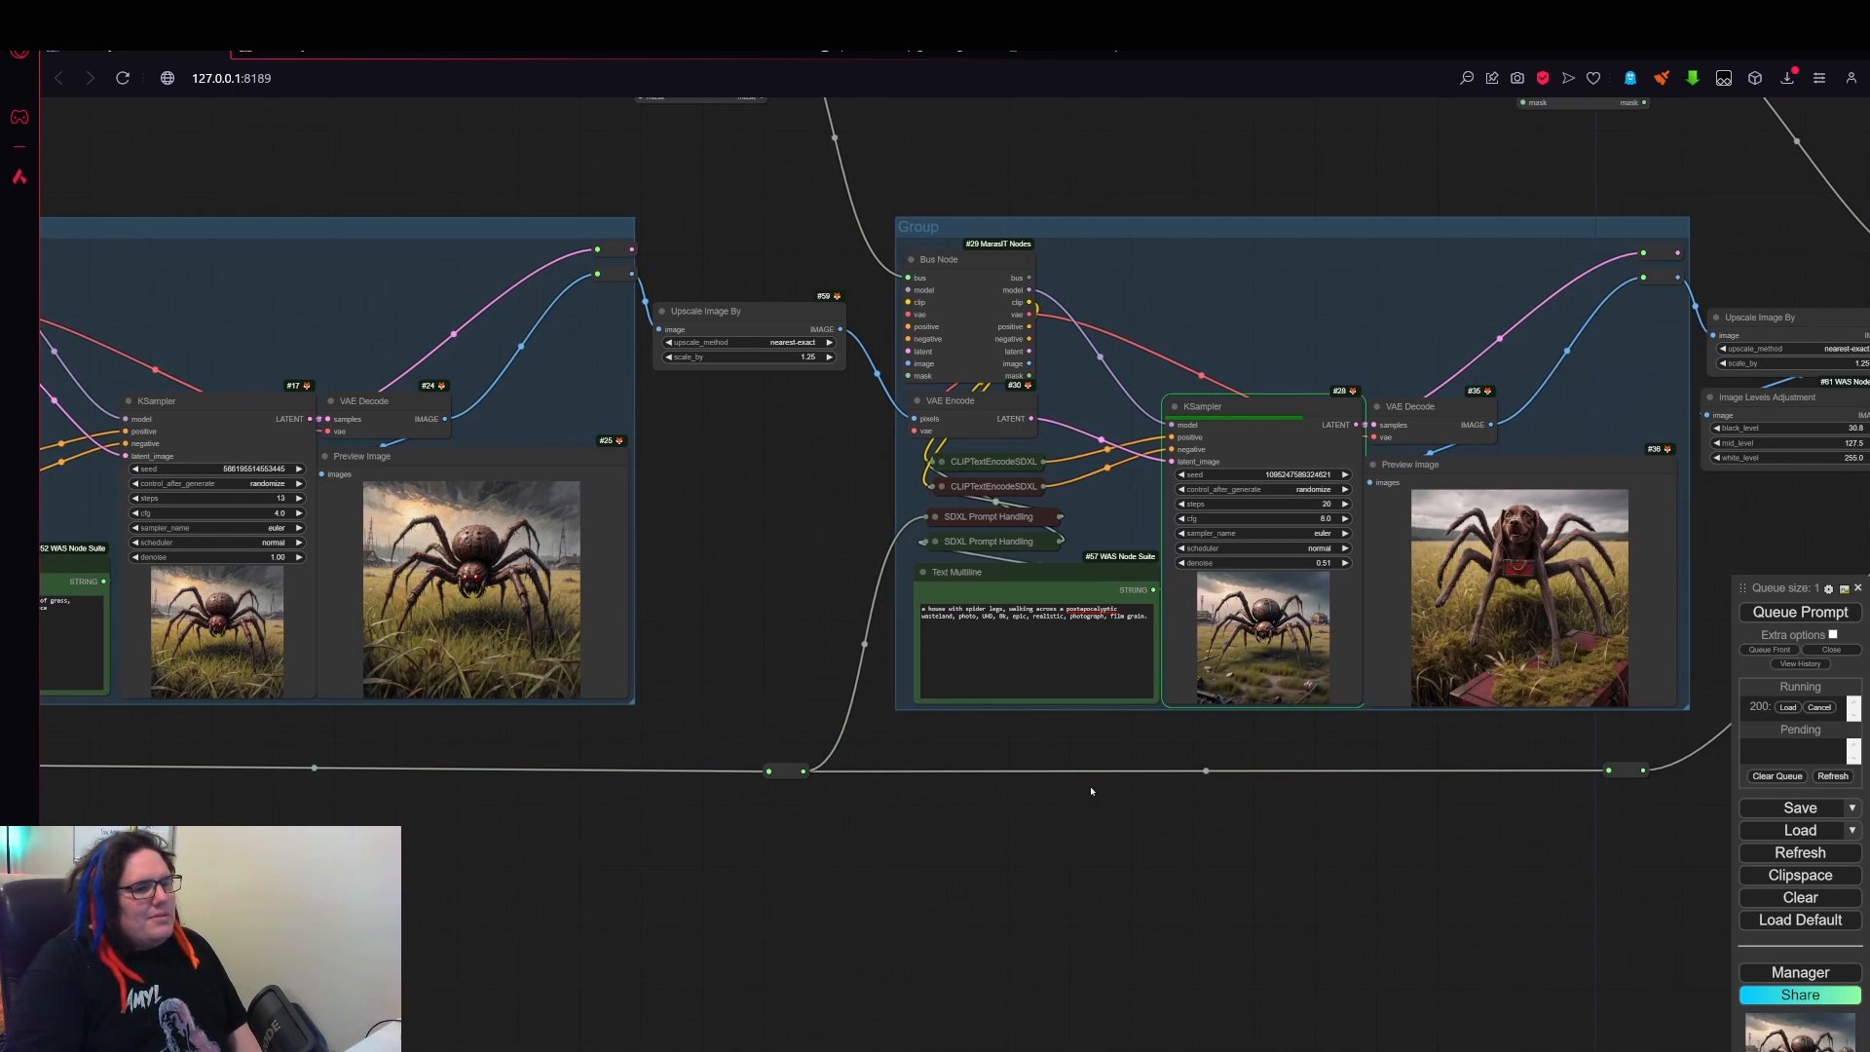
{"action": "left_click_drag", "start_coordinate": [1094, 789], "coordinate": [865, 801]}
{"action": "scroll", "coordinate": [1127, 636], "scroll_direction": "up", "scroll_amount": 12}
{"action": "scroll", "coordinate": [944, 676], "scroll_direction": "up", "scroll_amount": 7}
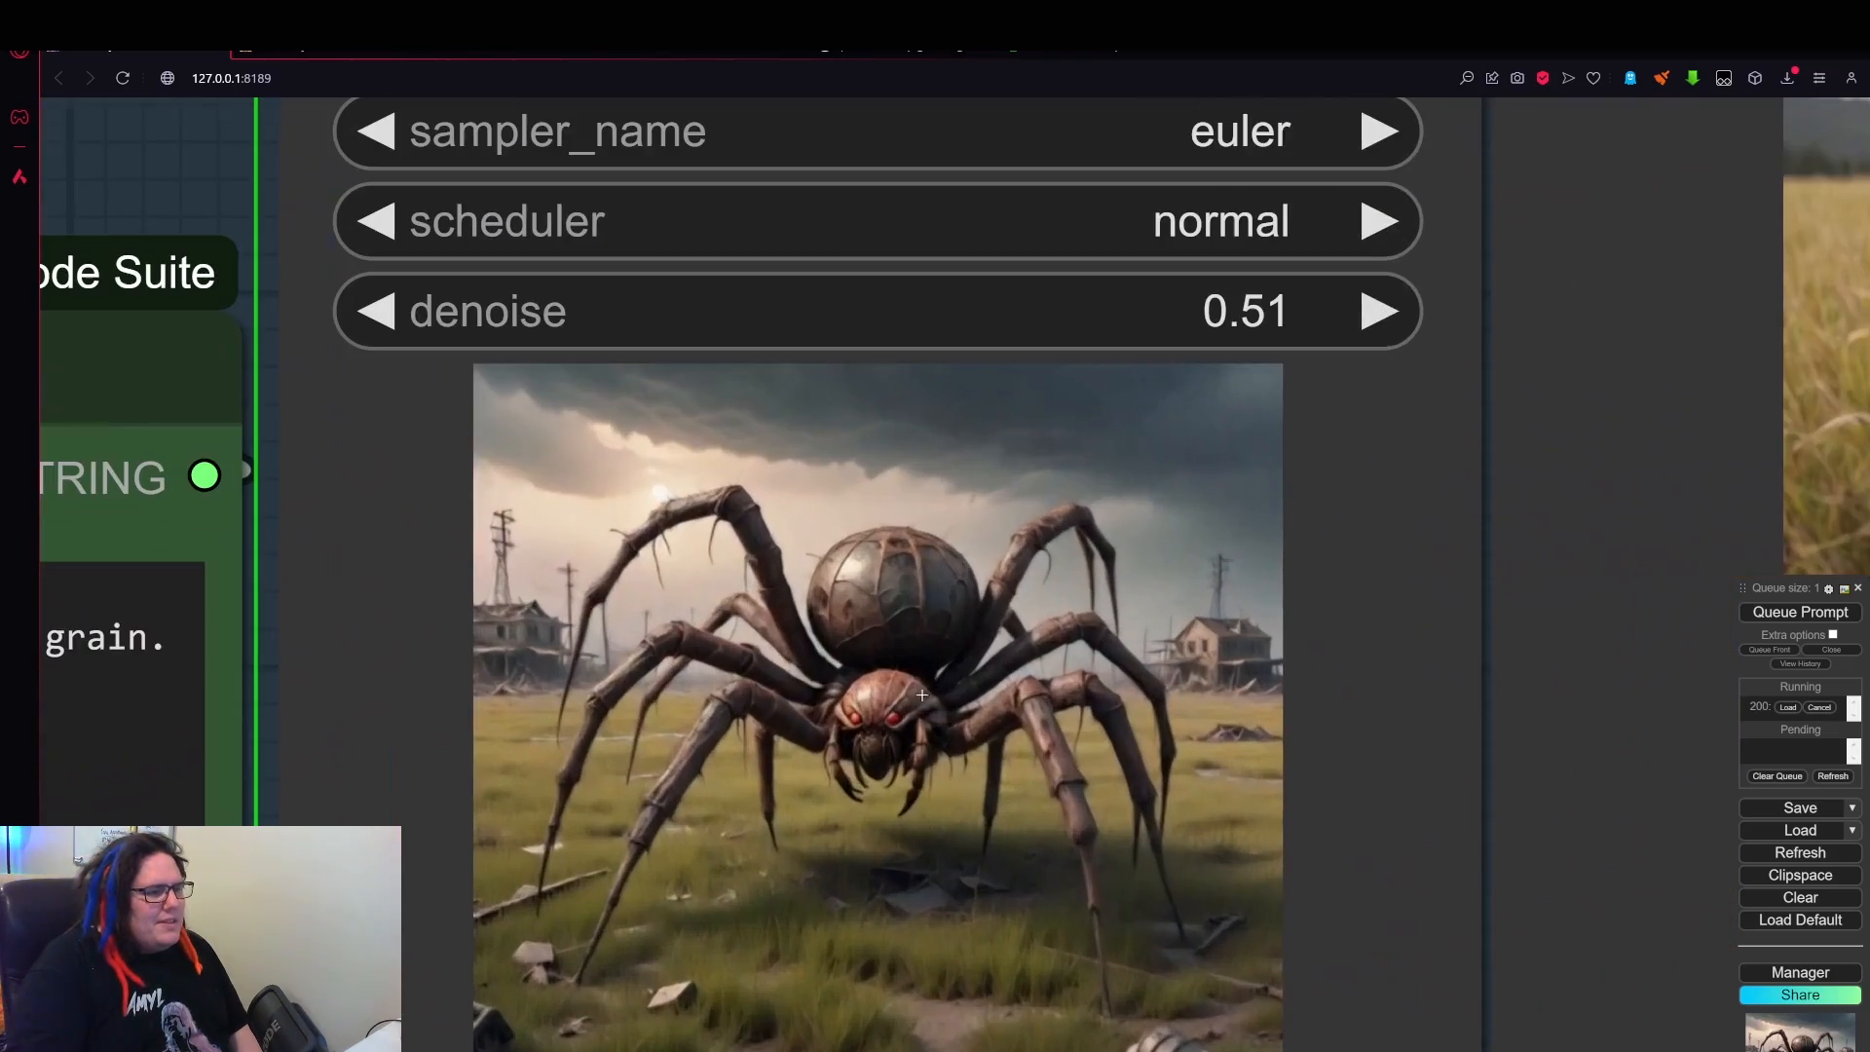
{"action": "scroll", "coordinate": [870, 693], "scroll_direction": "down", "scroll_amount": 13}
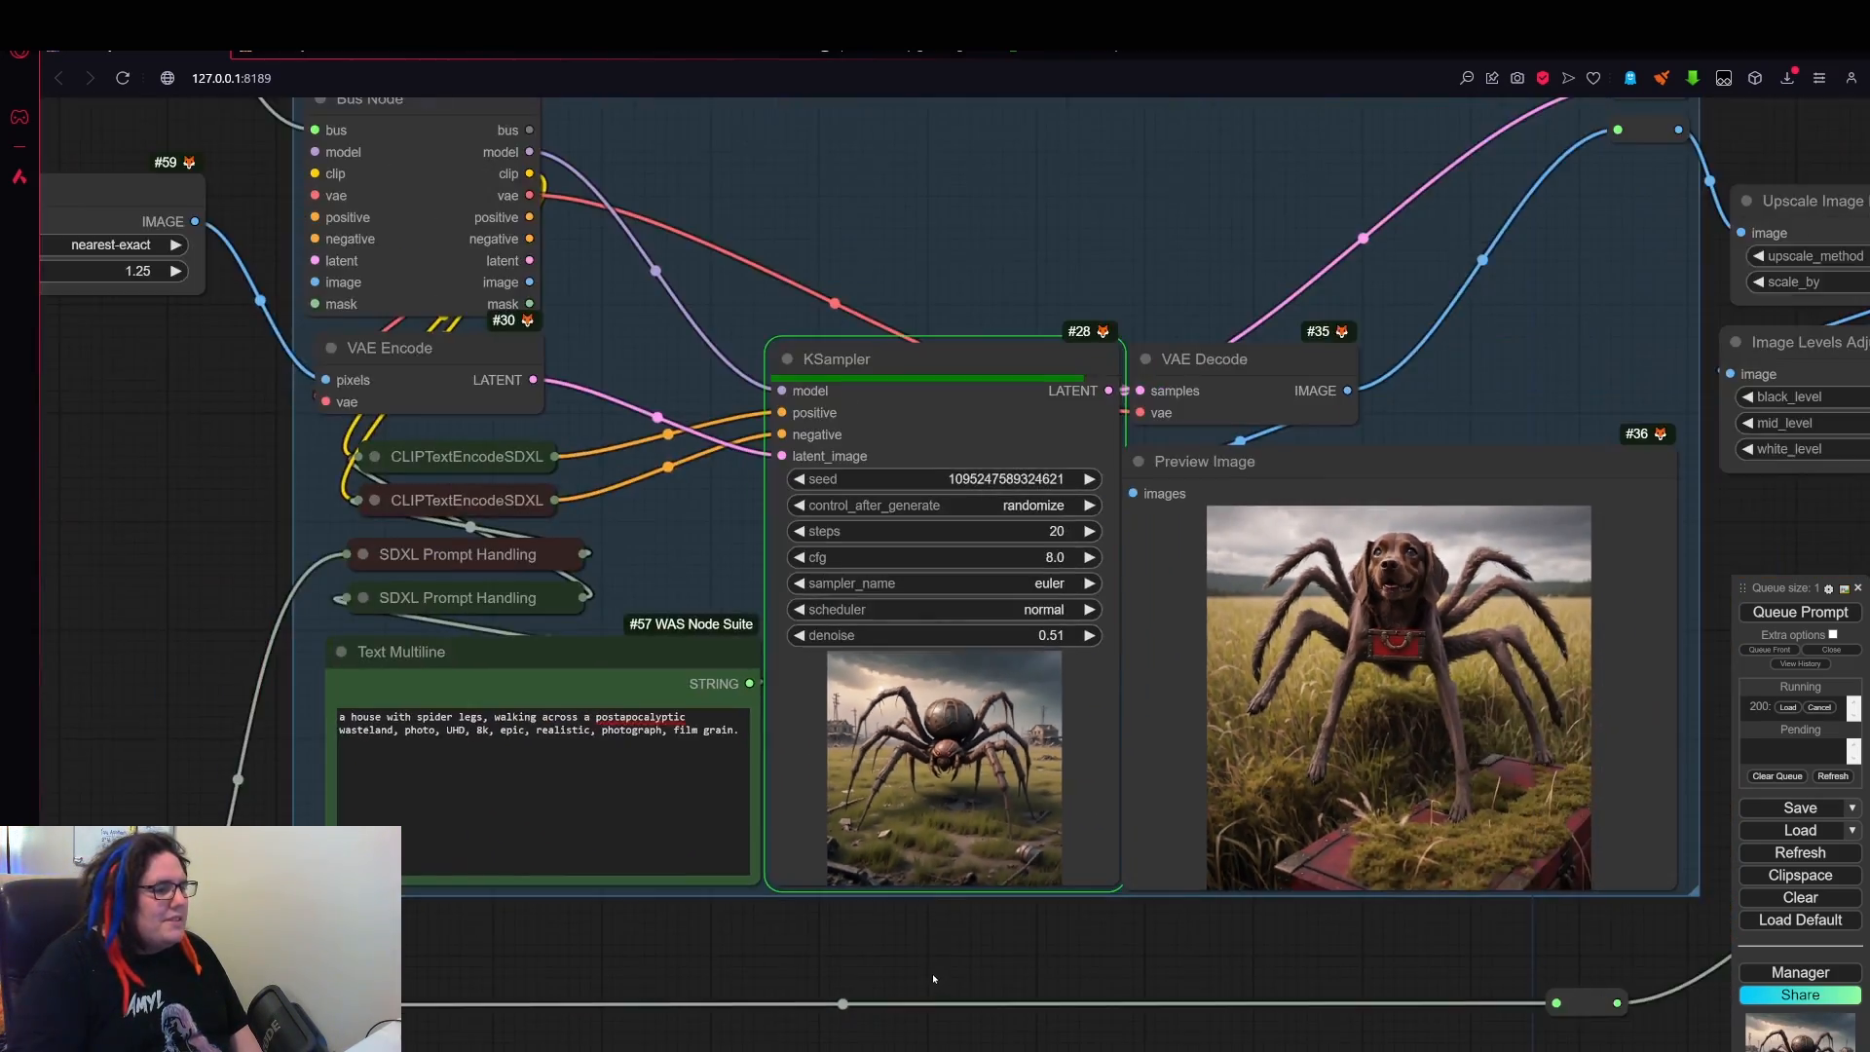
- Review the second group's prompt text and finished image, and the level settings and prompt feeding the third group
{"action": "left_click_drag", "start_coordinate": [932, 974], "coordinate": [1656, 834]}
{"action": "left_click_drag", "start_coordinate": [783, 714], "coordinate": [549, 713]}
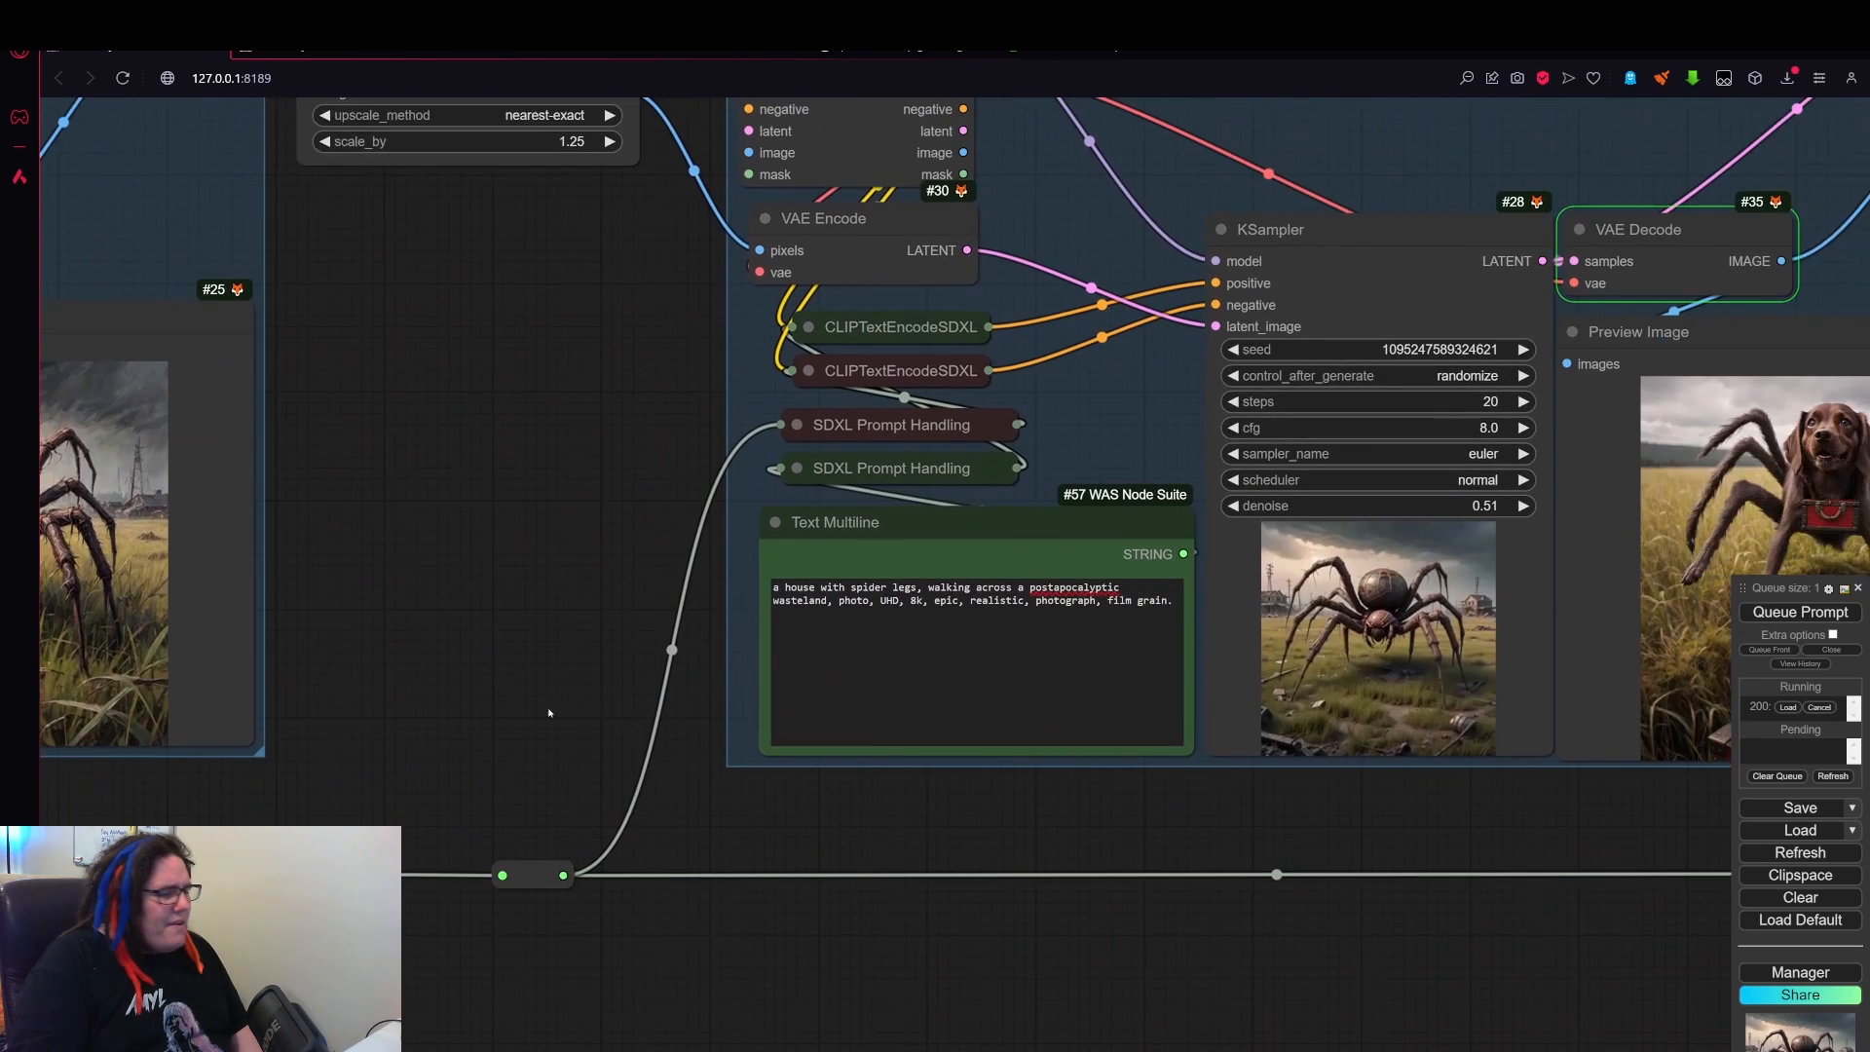
{"action": "scroll", "coordinate": [899, 569], "scroll_direction": "up", "scroll_amount": 5}
{"action": "left_click_drag", "start_coordinate": [379, 637], "coordinate": [168, 621]}
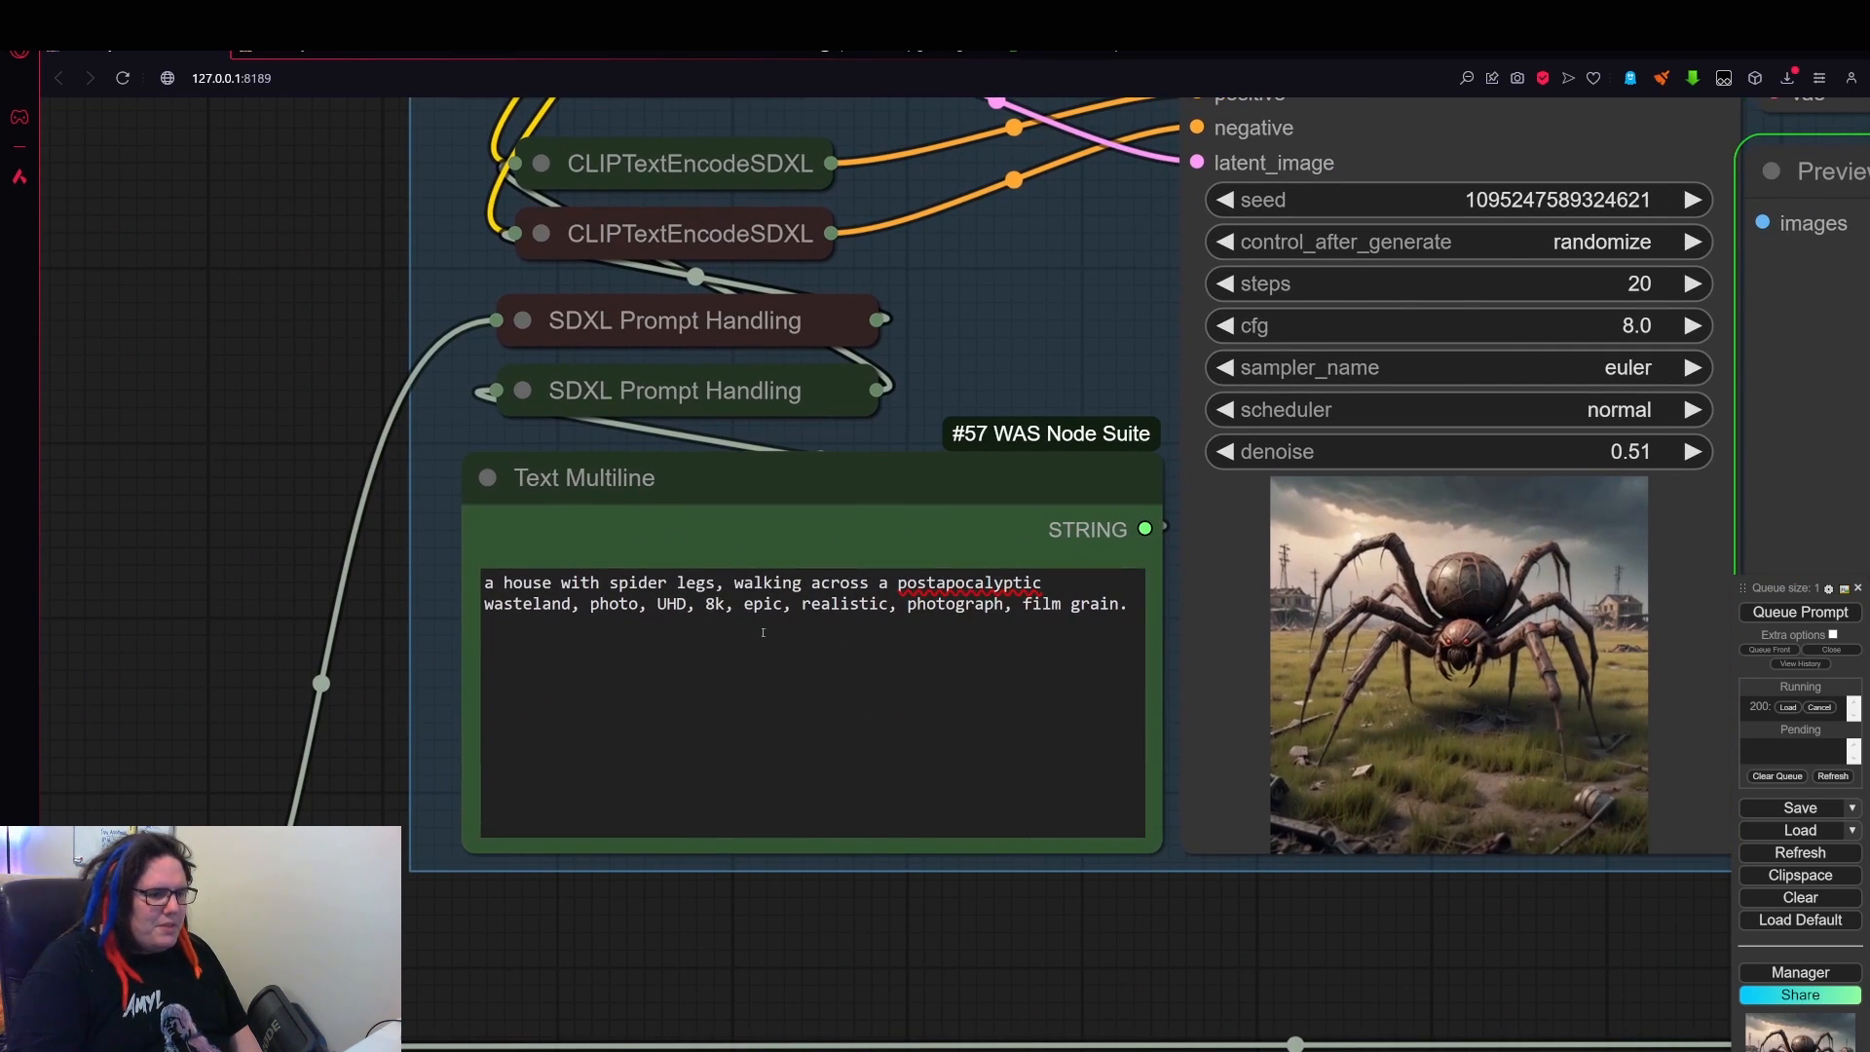
{"action": "scroll", "coordinate": [1178, 842], "scroll_direction": "down", "scroll_amount": 1}
{"action": "left_click_drag", "start_coordinate": [1513, 945], "coordinate": [953, 831]}
{"action": "scroll", "coordinate": [952, 831], "scroll_direction": "down", "scroll_amount": 5}
{"action": "left_click_drag", "start_coordinate": [1292, 864], "coordinate": [885, 789]}
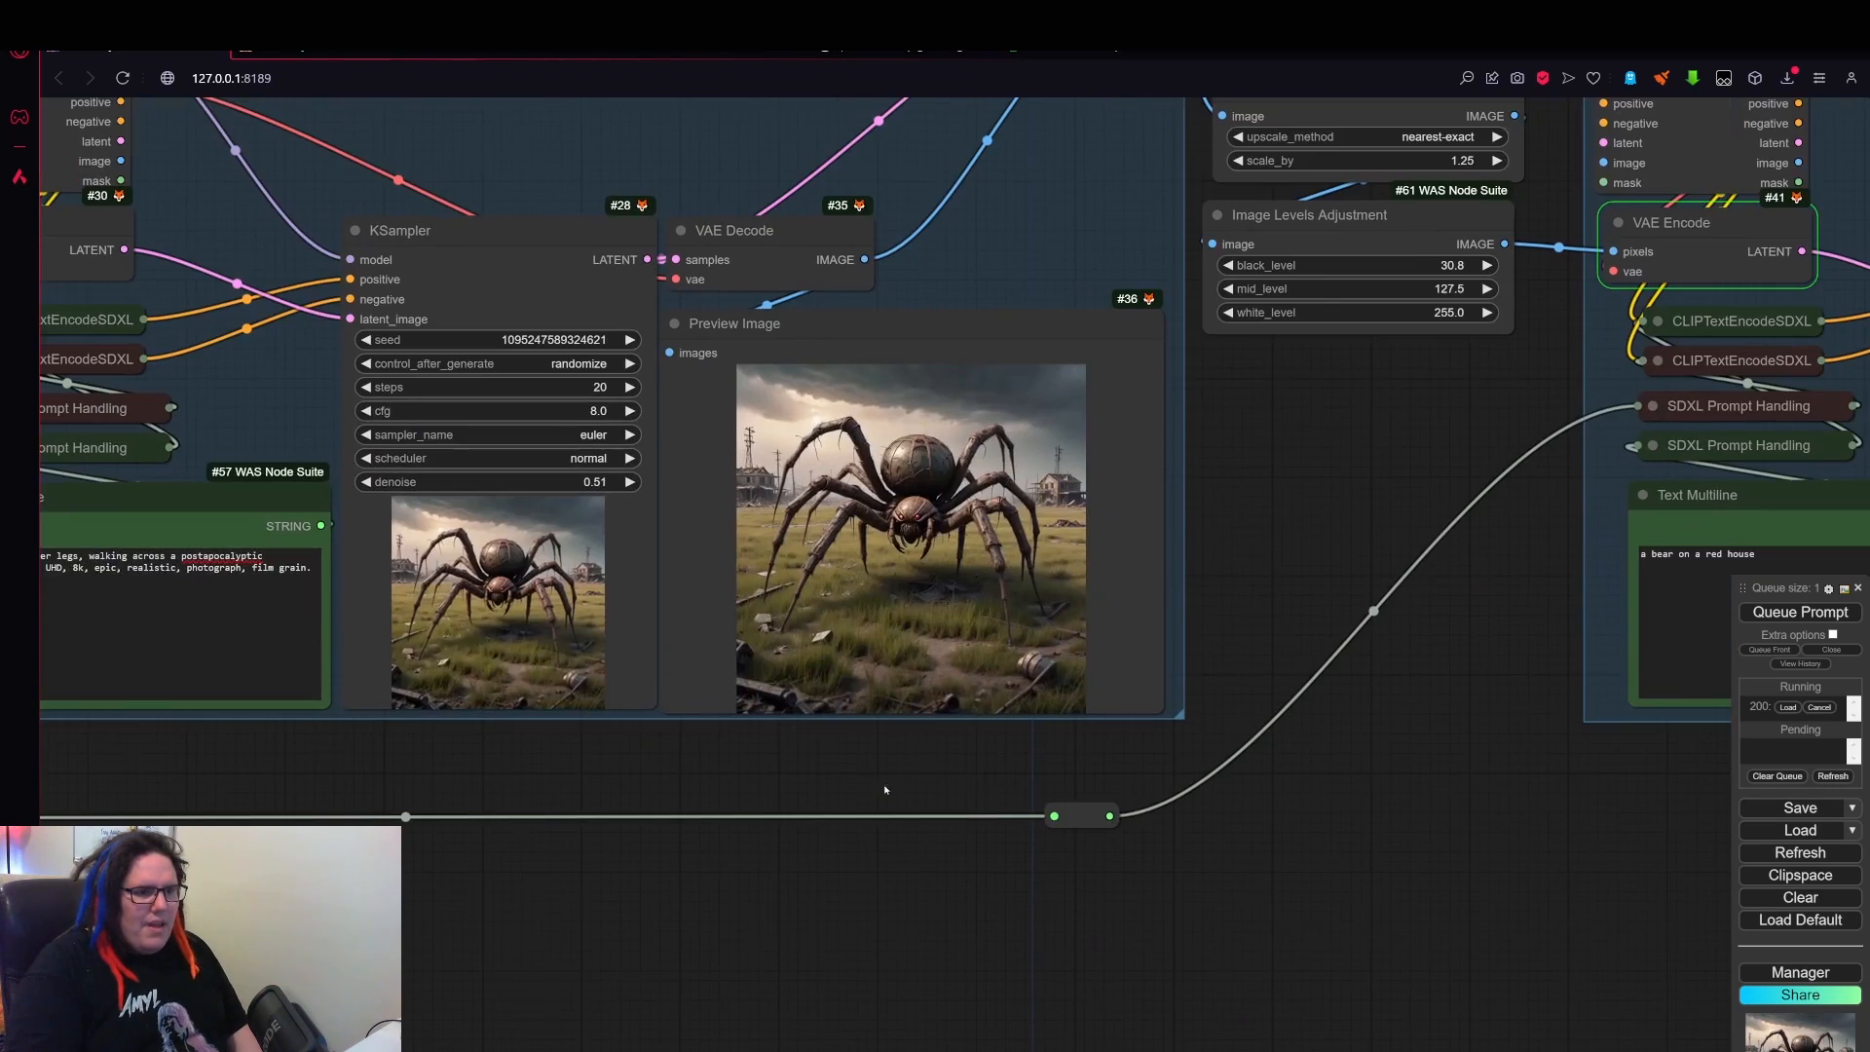
{"action": "scroll", "coordinate": [1393, 790], "scroll_direction": "down", "scroll_amount": 2}
{"action": "left_click_drag", "start_coordinate": [1461, 785], "coordinate": [738, 725]}
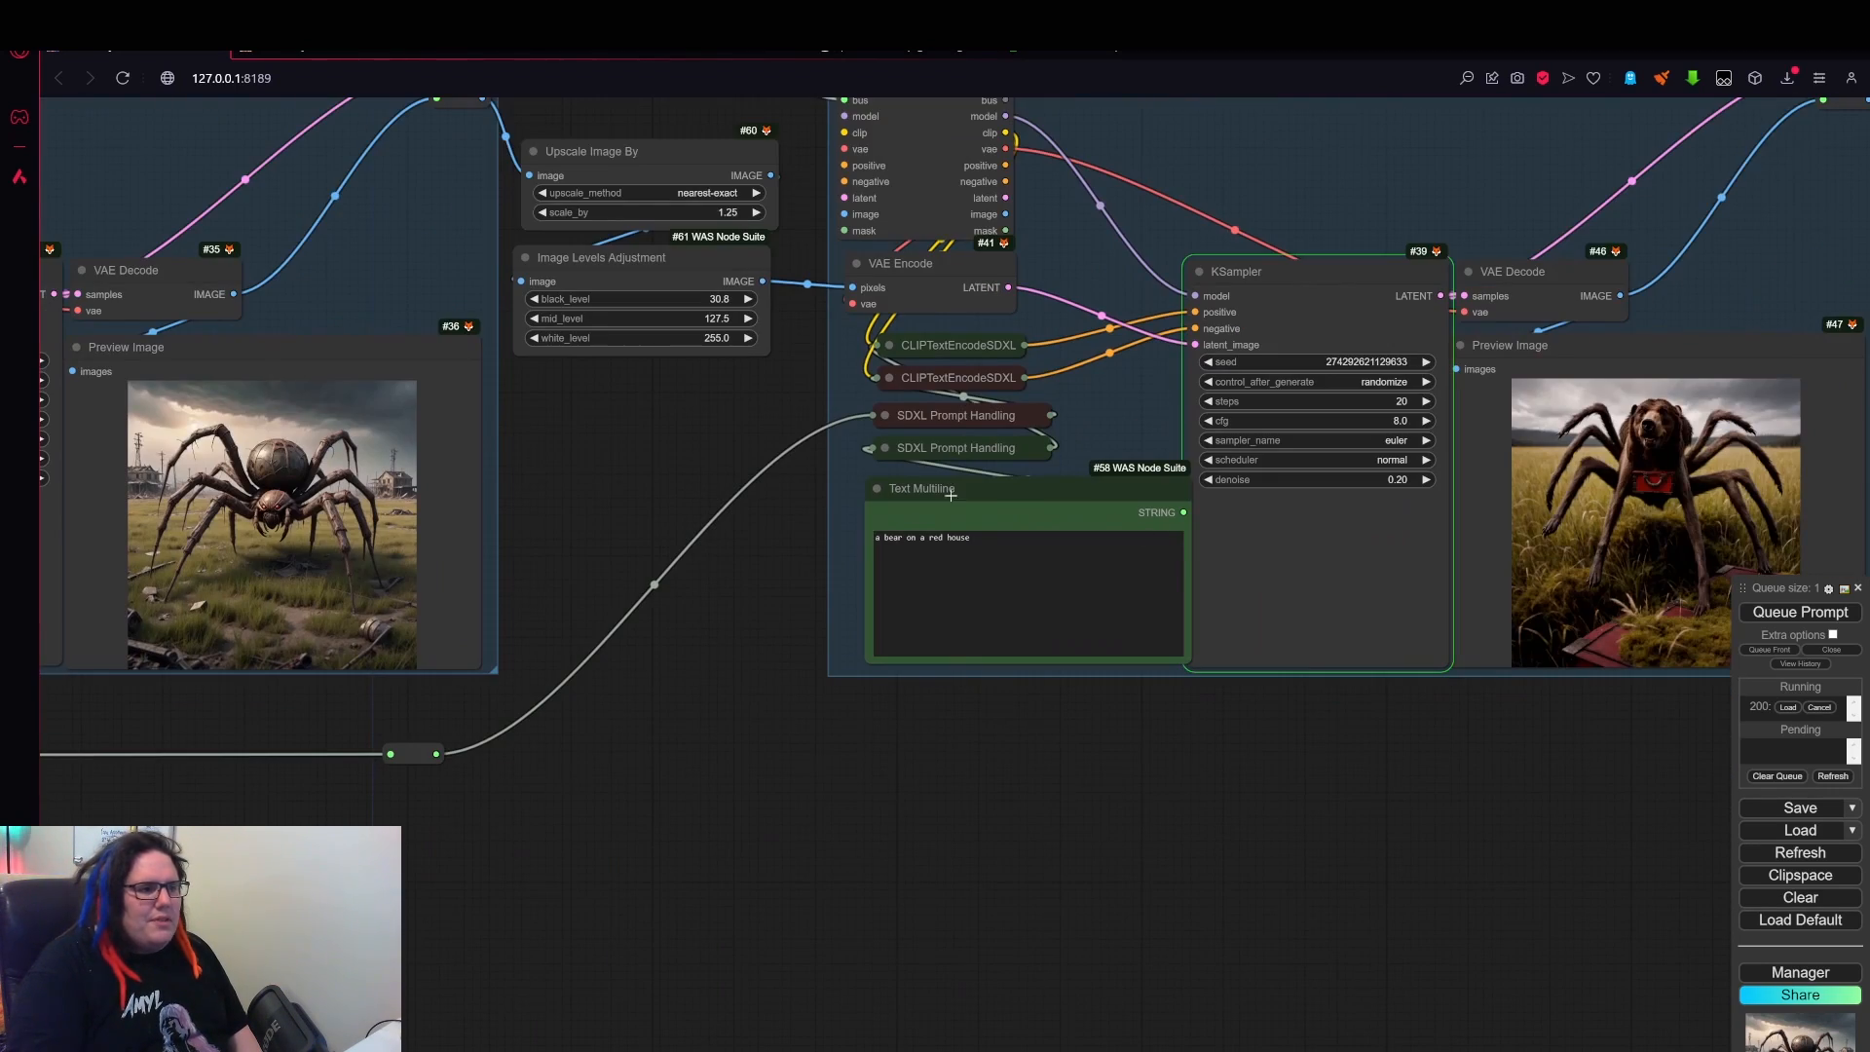
- Copy the second group's entire prompt and paste it after "a bear on a red house" in the third group's prompt
{"action": "left_click_drag", "start_coordinate": [676, 847], "coordinate": [1477, 816]}
{"action": "left_click", "coordinate": [508, 560]}
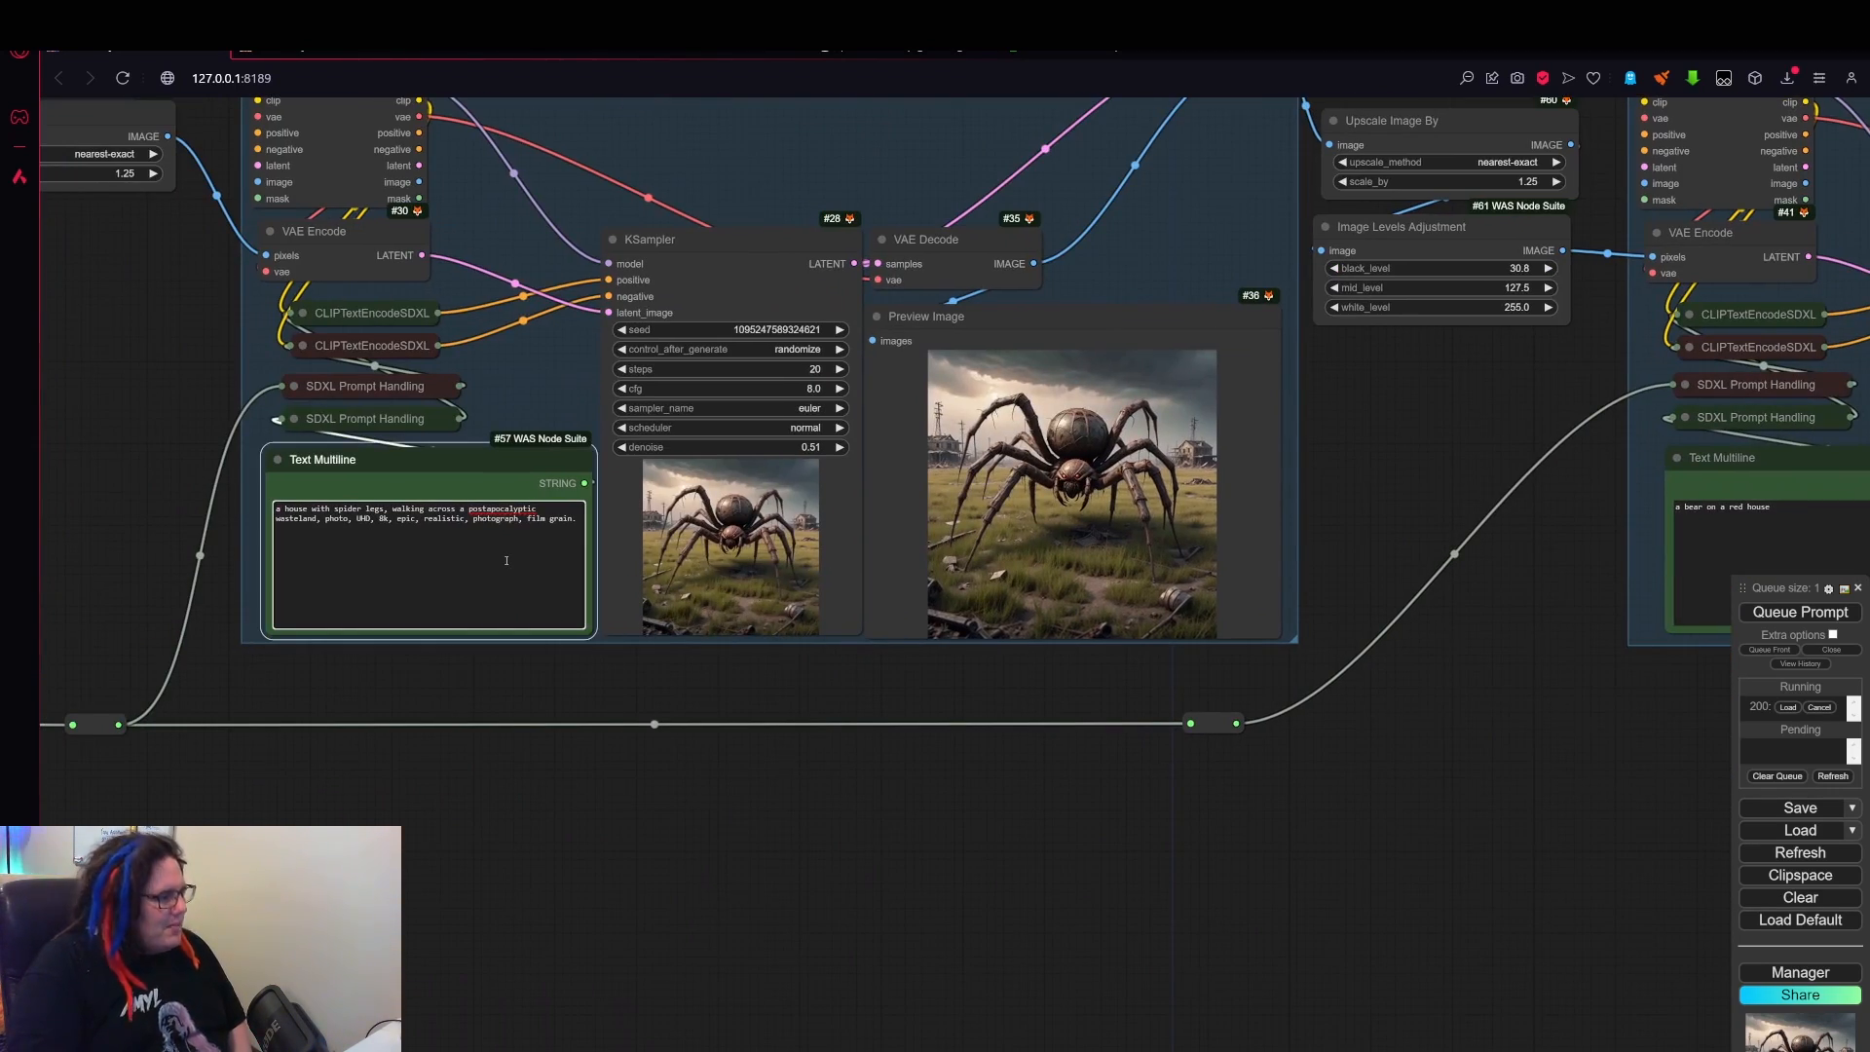
{"action": "key", "text": "ctrl+a"}
{"action": "key", "text": "ctrl+c"}
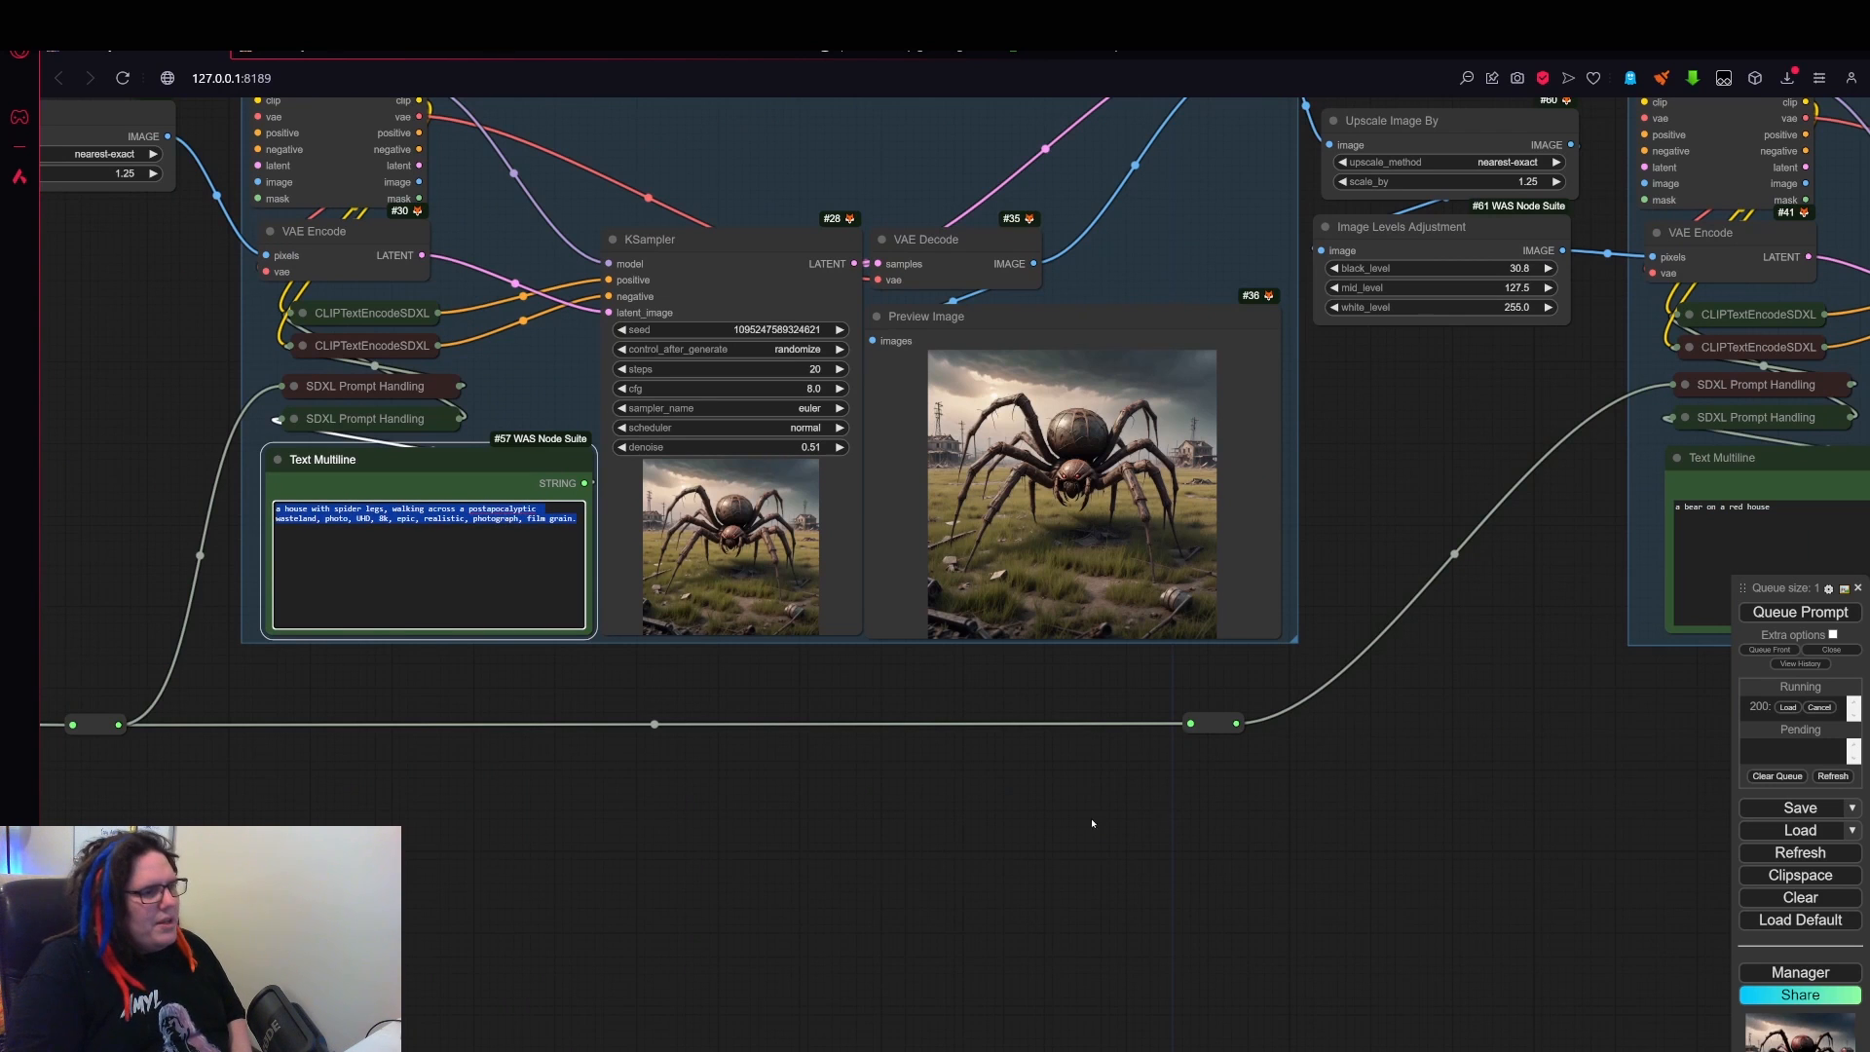
{"action": "left_click_drag", "start_coordinate": [1092, 823], "coordinate": [255, 868]}
{"action": "left_click", "coordinate": [1034, 563]}
{"action": "key", "text": "ctrl+v"}
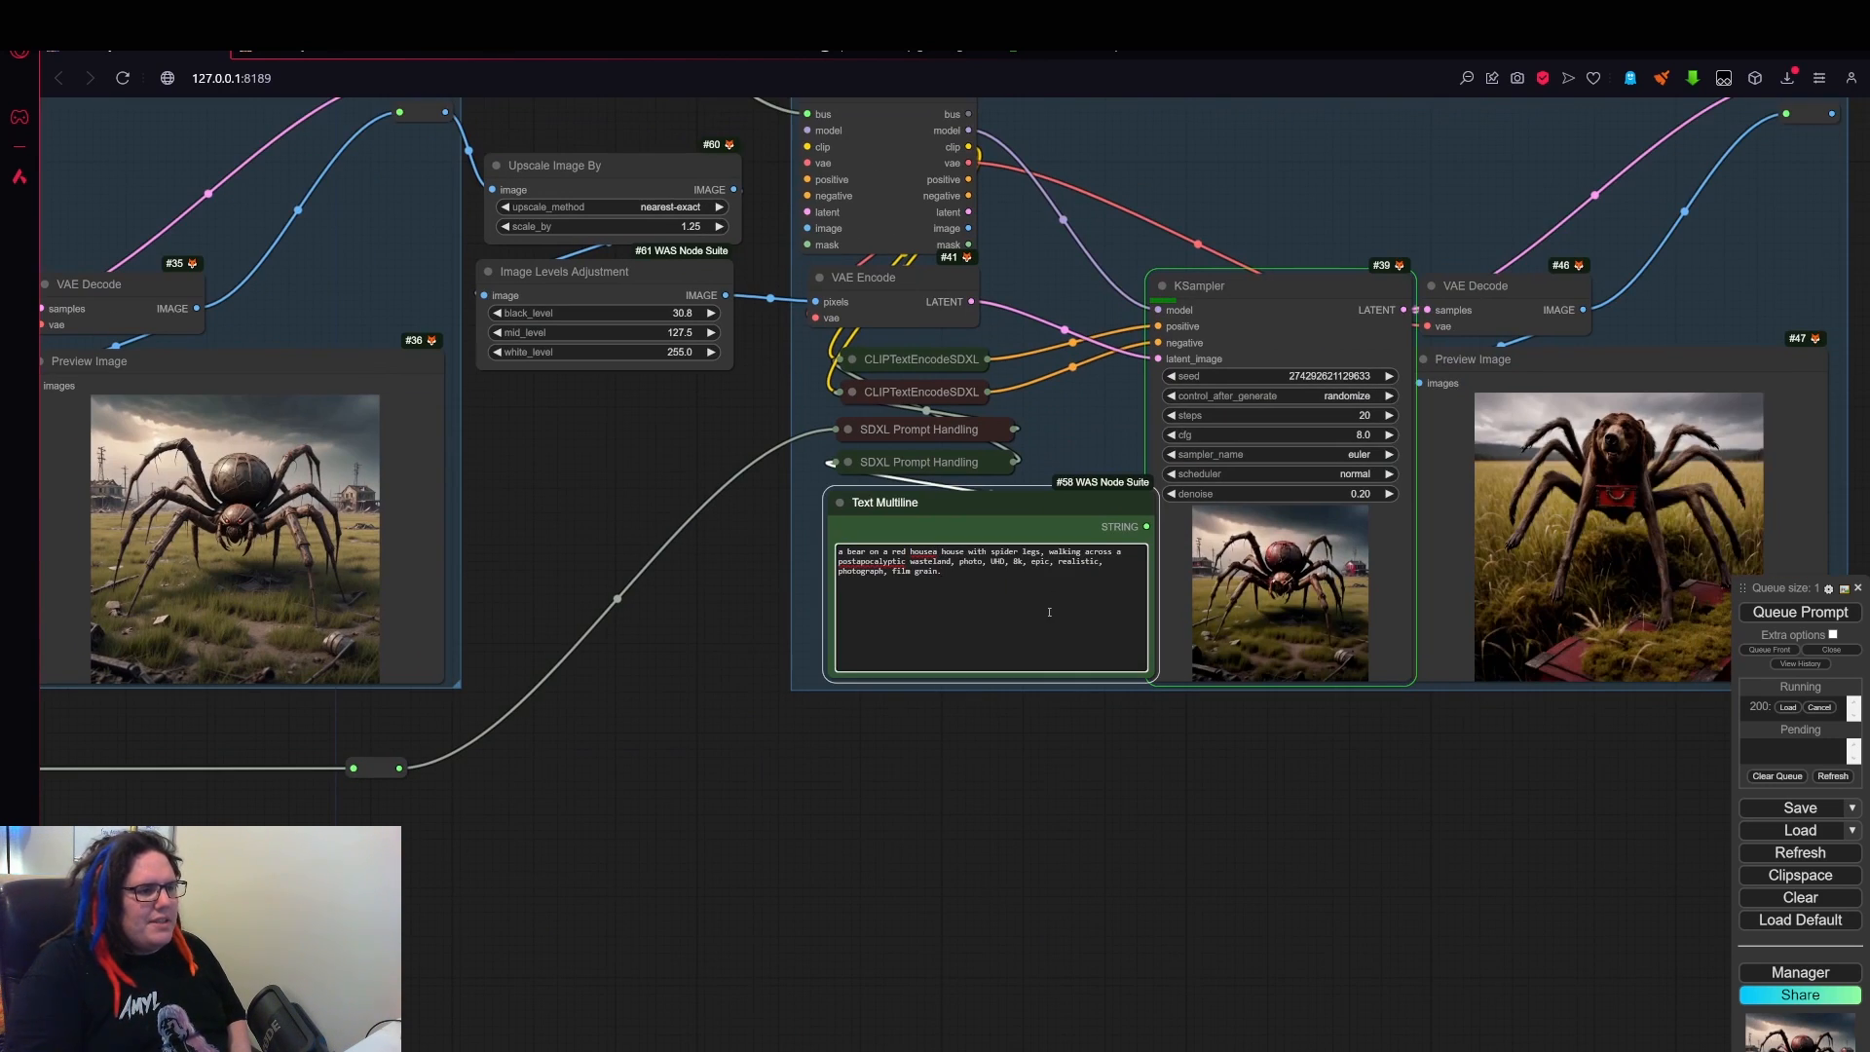
- Check the third group's KSampler preview up close and cancel the running generation
{"action": "scroll", "coordinate": [1371, 526], "scroll_direction": "up", "scroll_amount": 10}
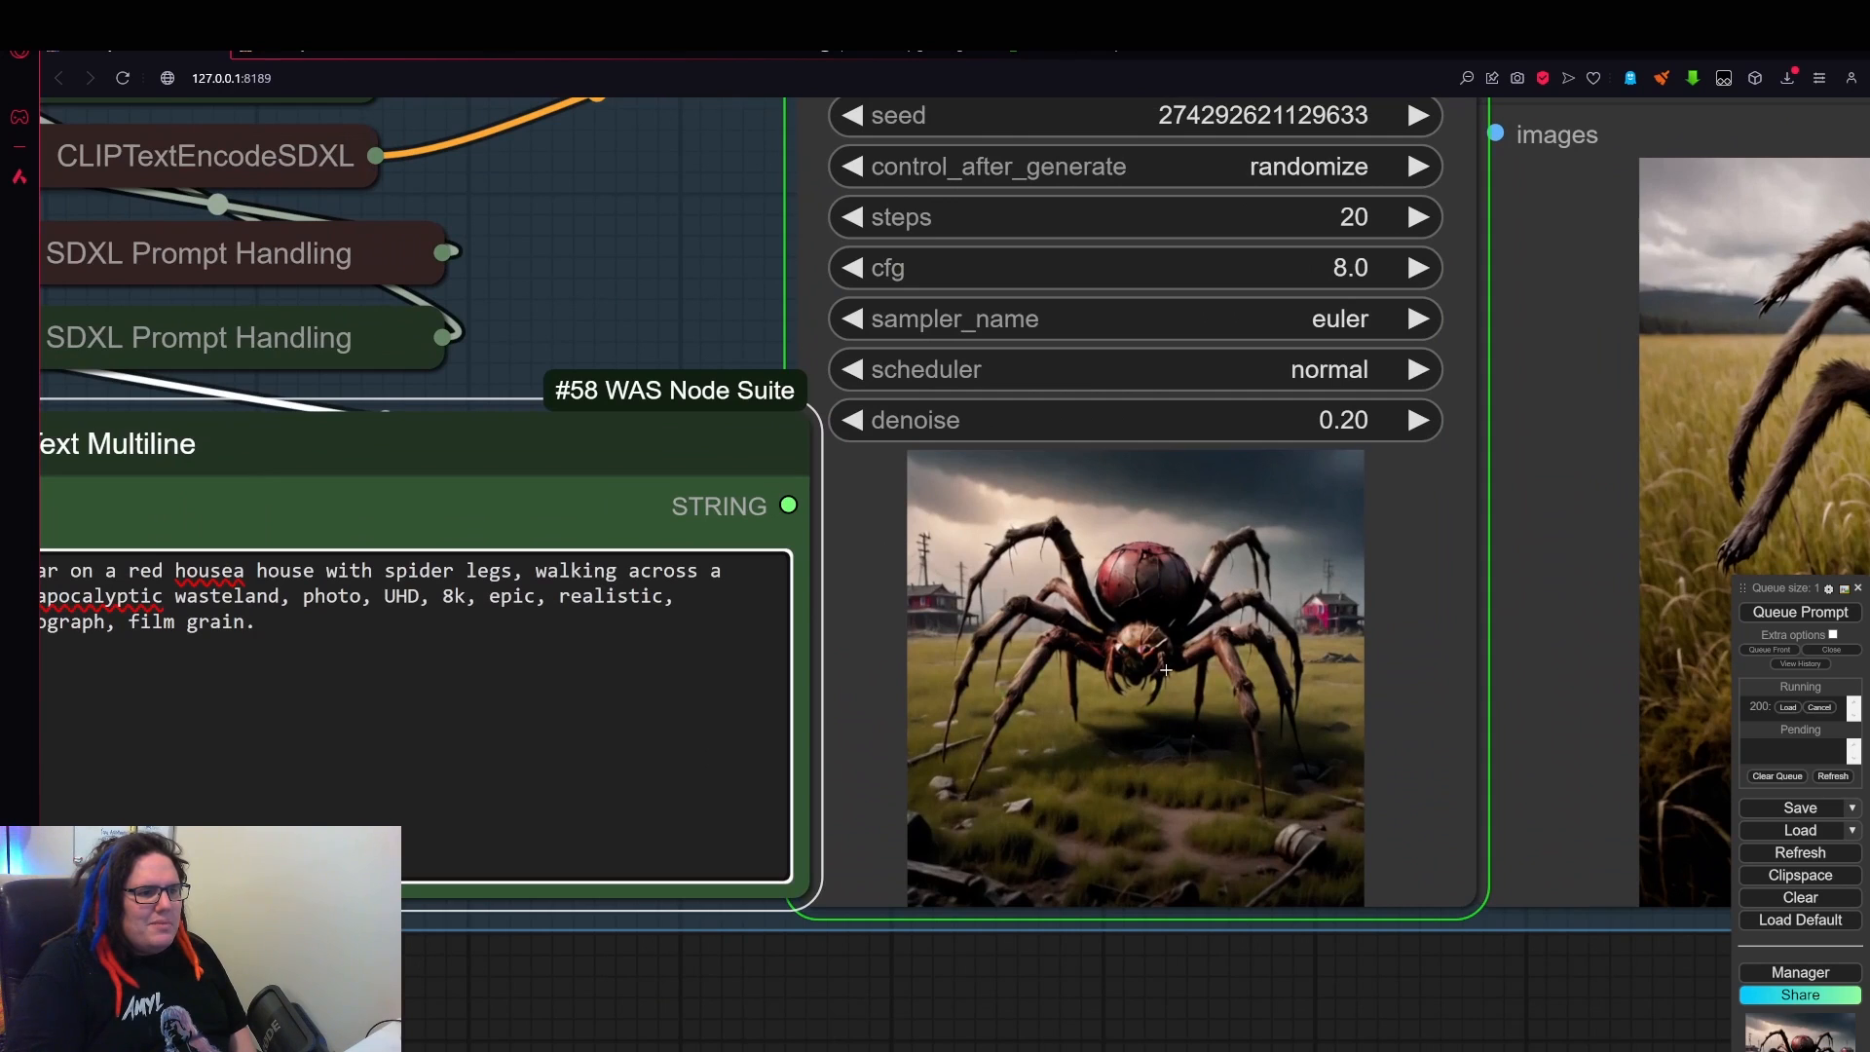
{"action": "scroll", "coordinate": [1166, 670], "scroll_direction": "down", "scroll_amount": 5}
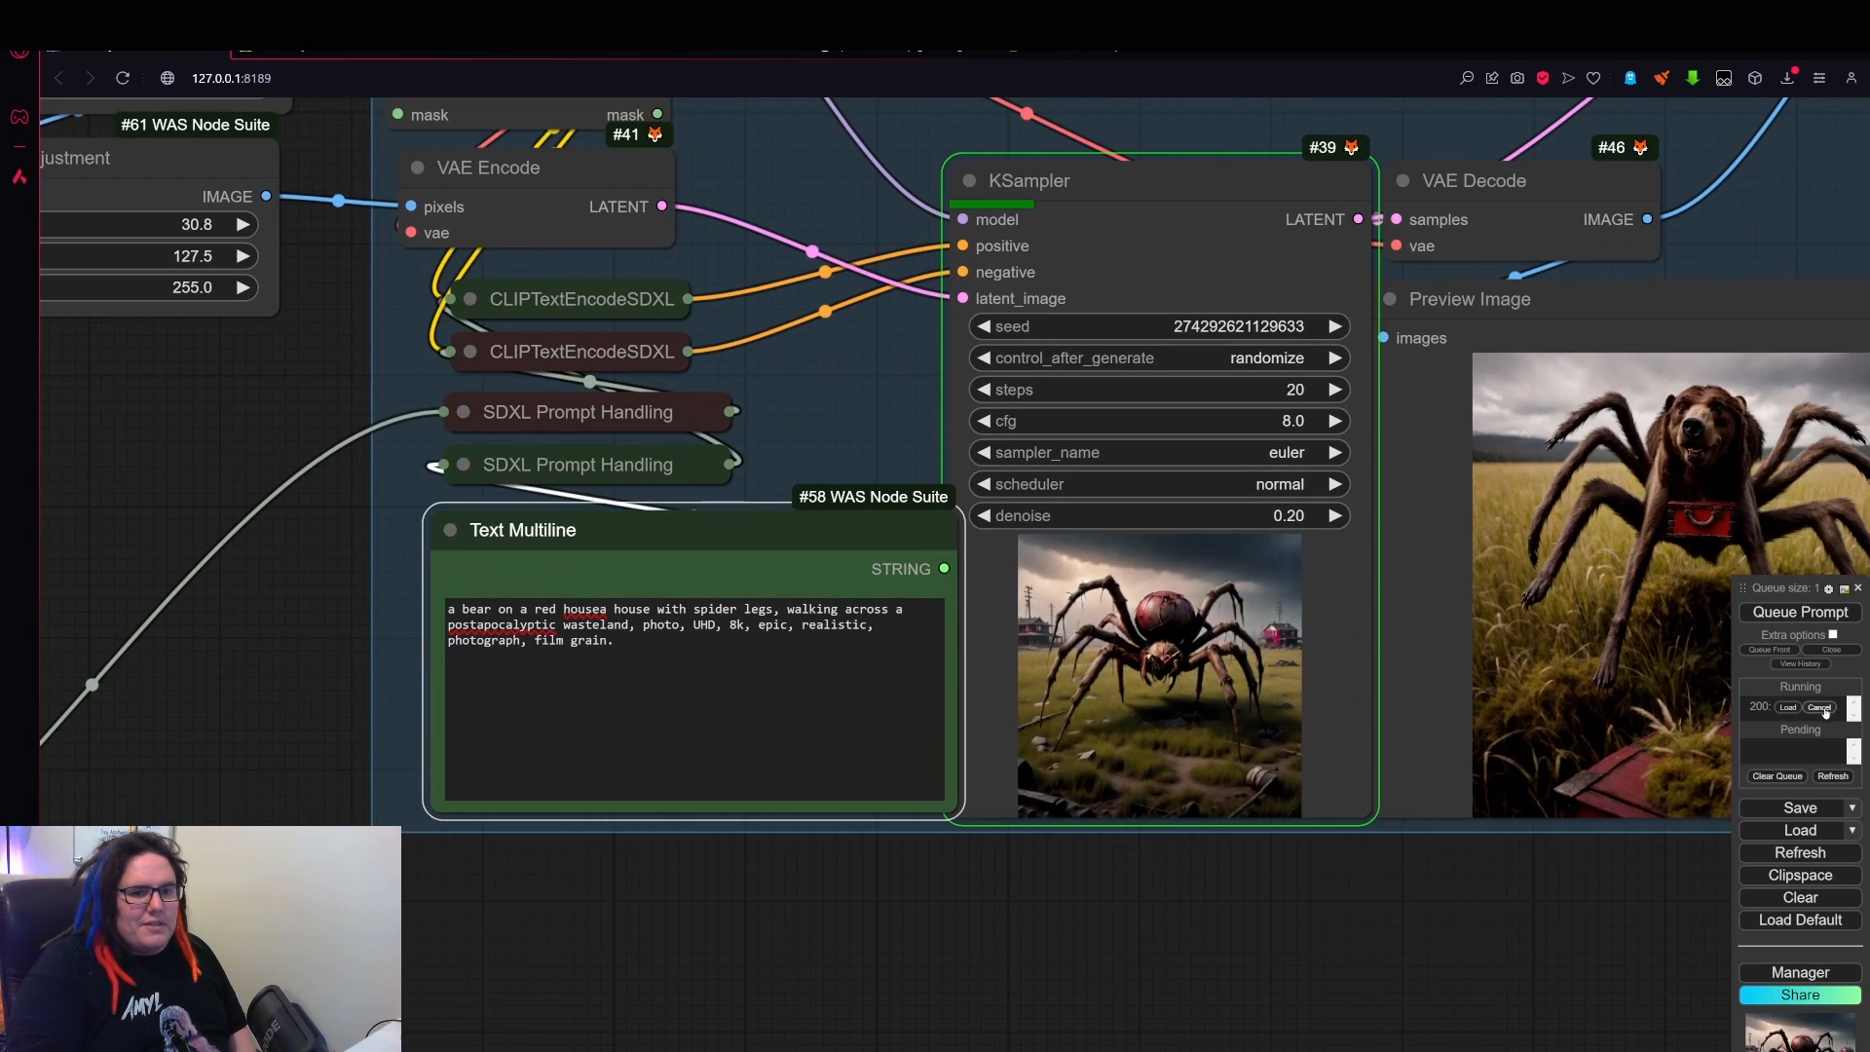
{"action": "scroll", "coordinate": [1403, 882], "scroll_direction": "down", "scroll_amount": 4}
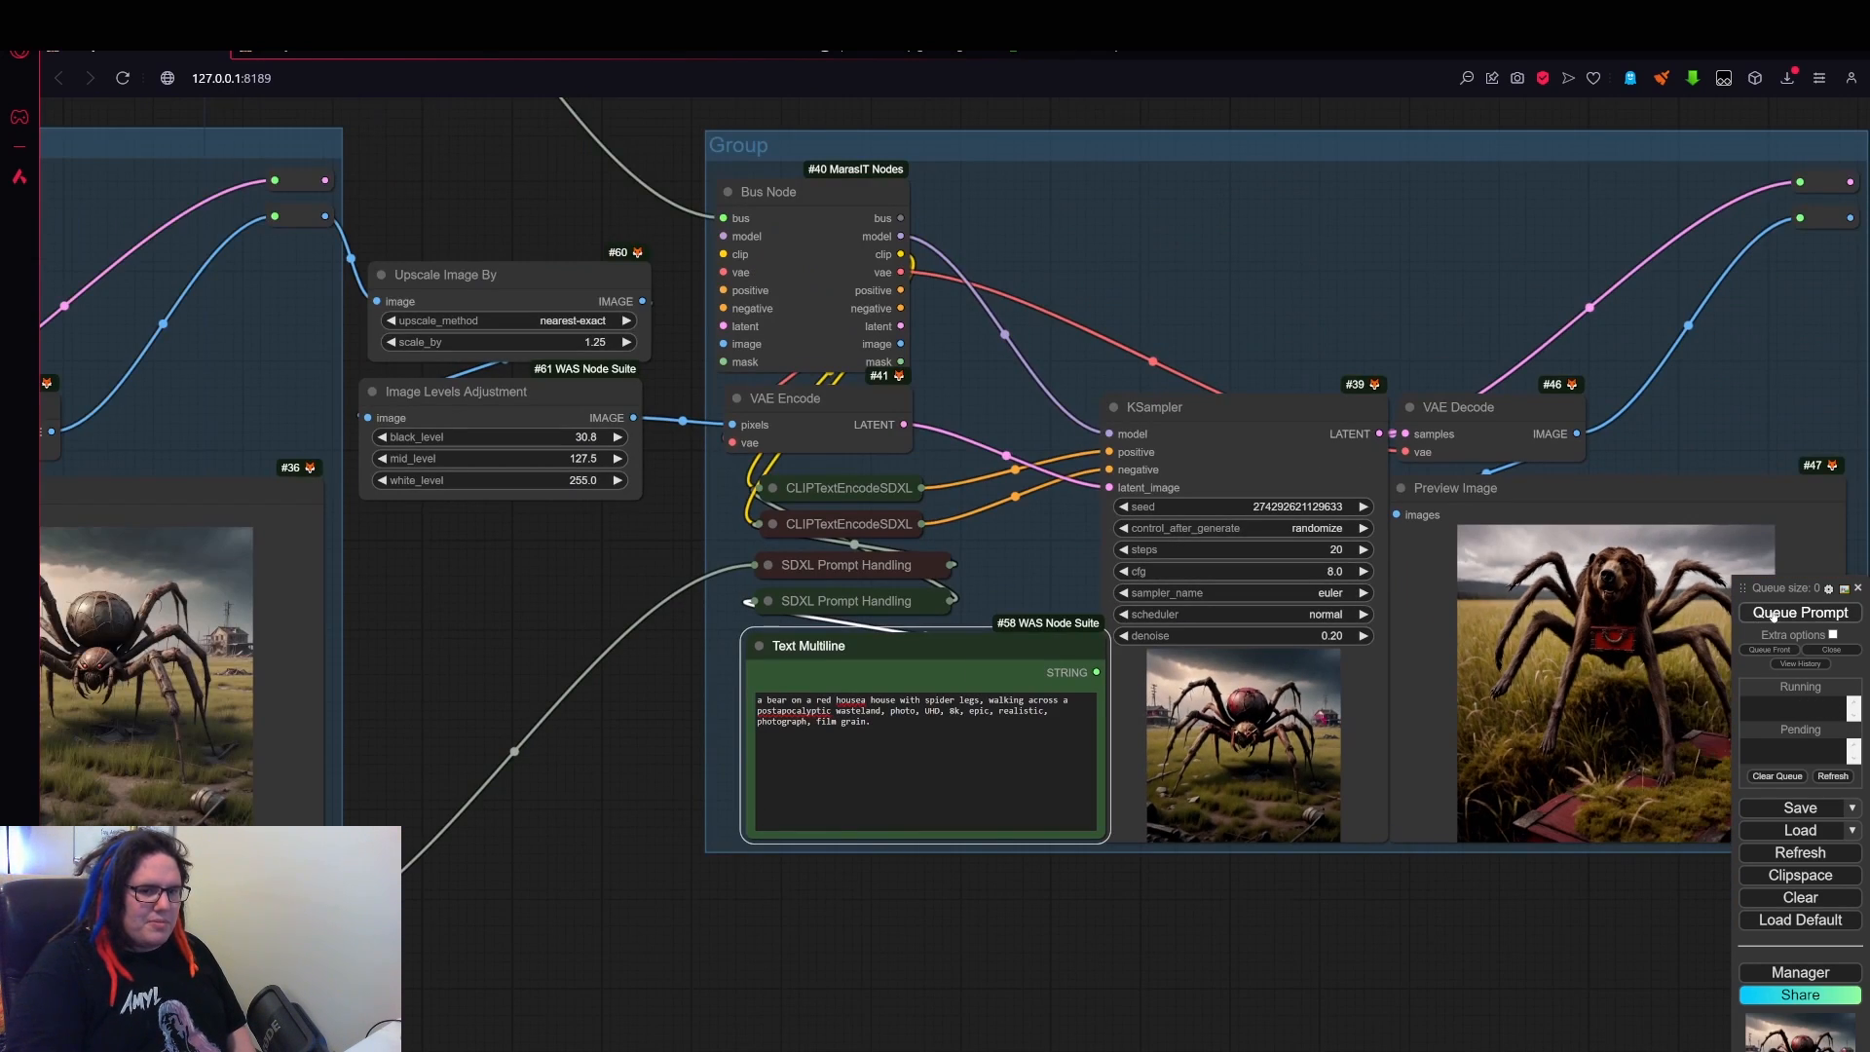
{"action": "left_click", "coordinate": [1774, 614]}
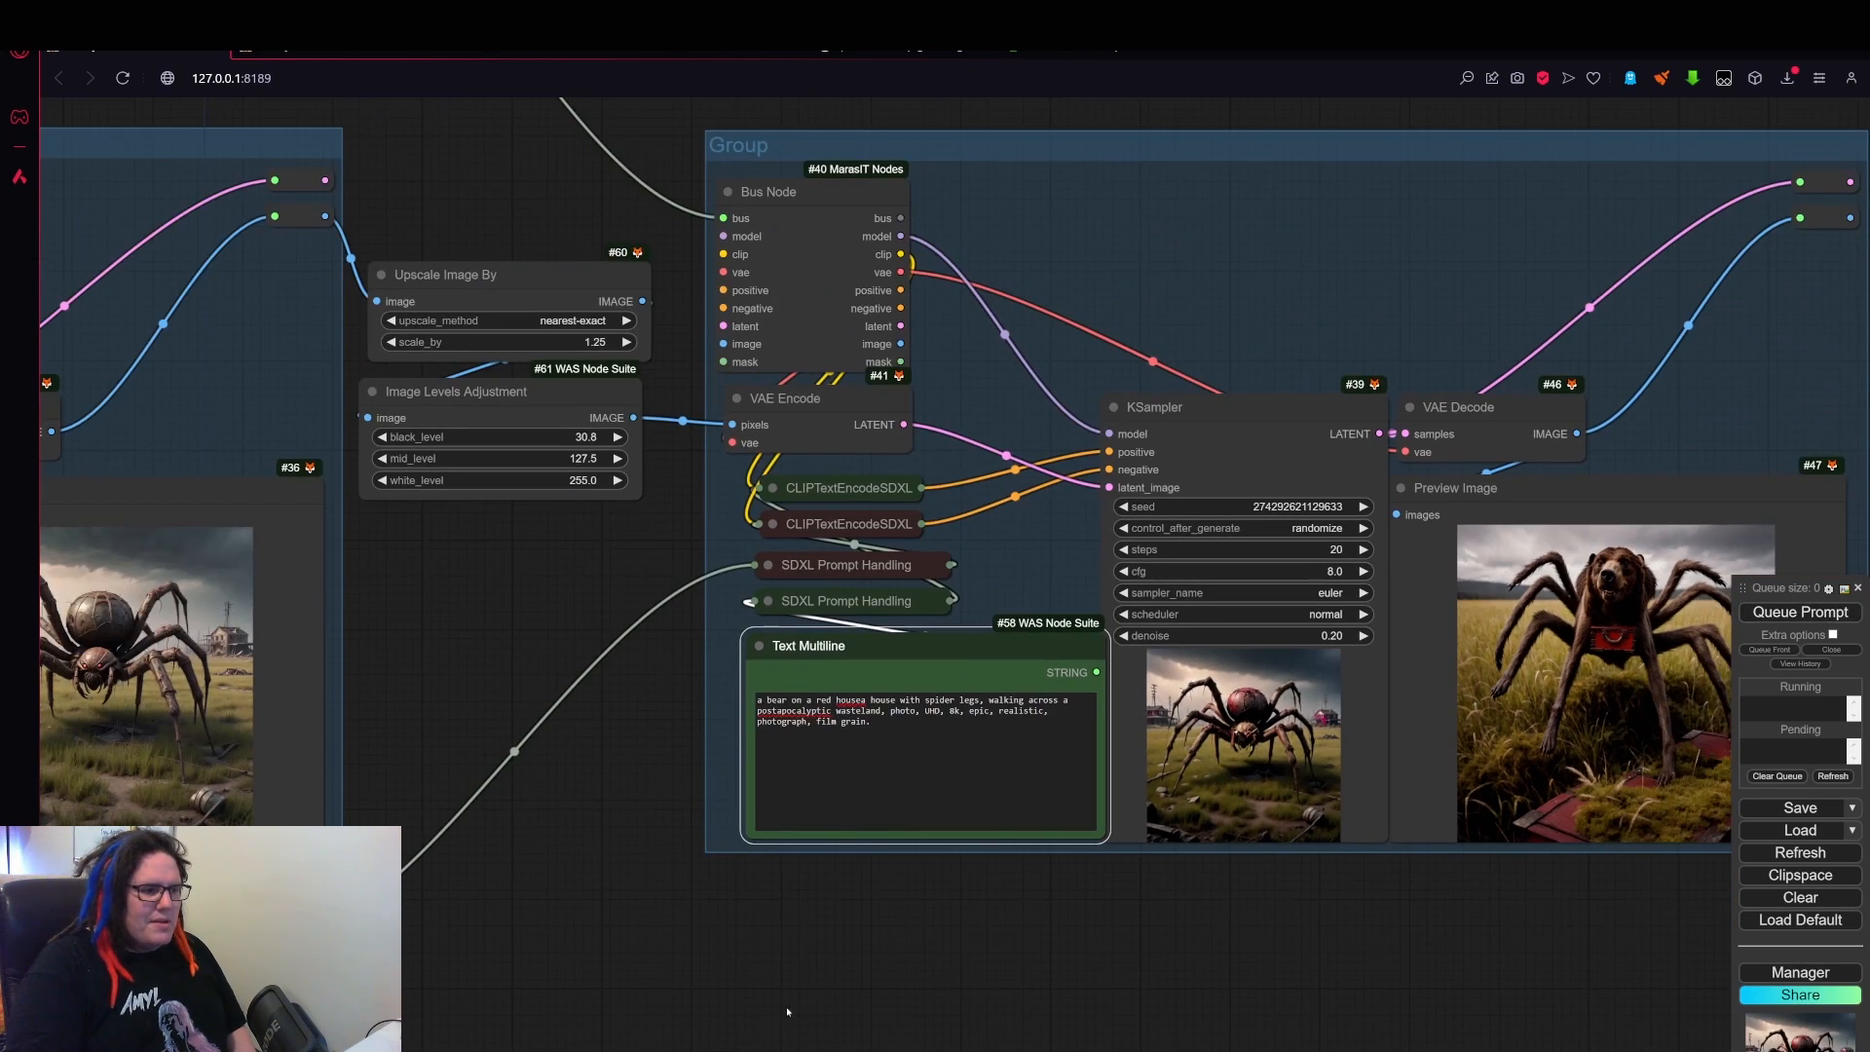
- Remove the word "spider" from the second group's house prompt and queue the workflow again
{"action": "left_click_drag", "start_coordinate": [243, 931], "coordinate": [1118, 847]}
{"action": "left_click_drag", "start_coordinate": [895, 813], "coordinate": [1331, 781]}
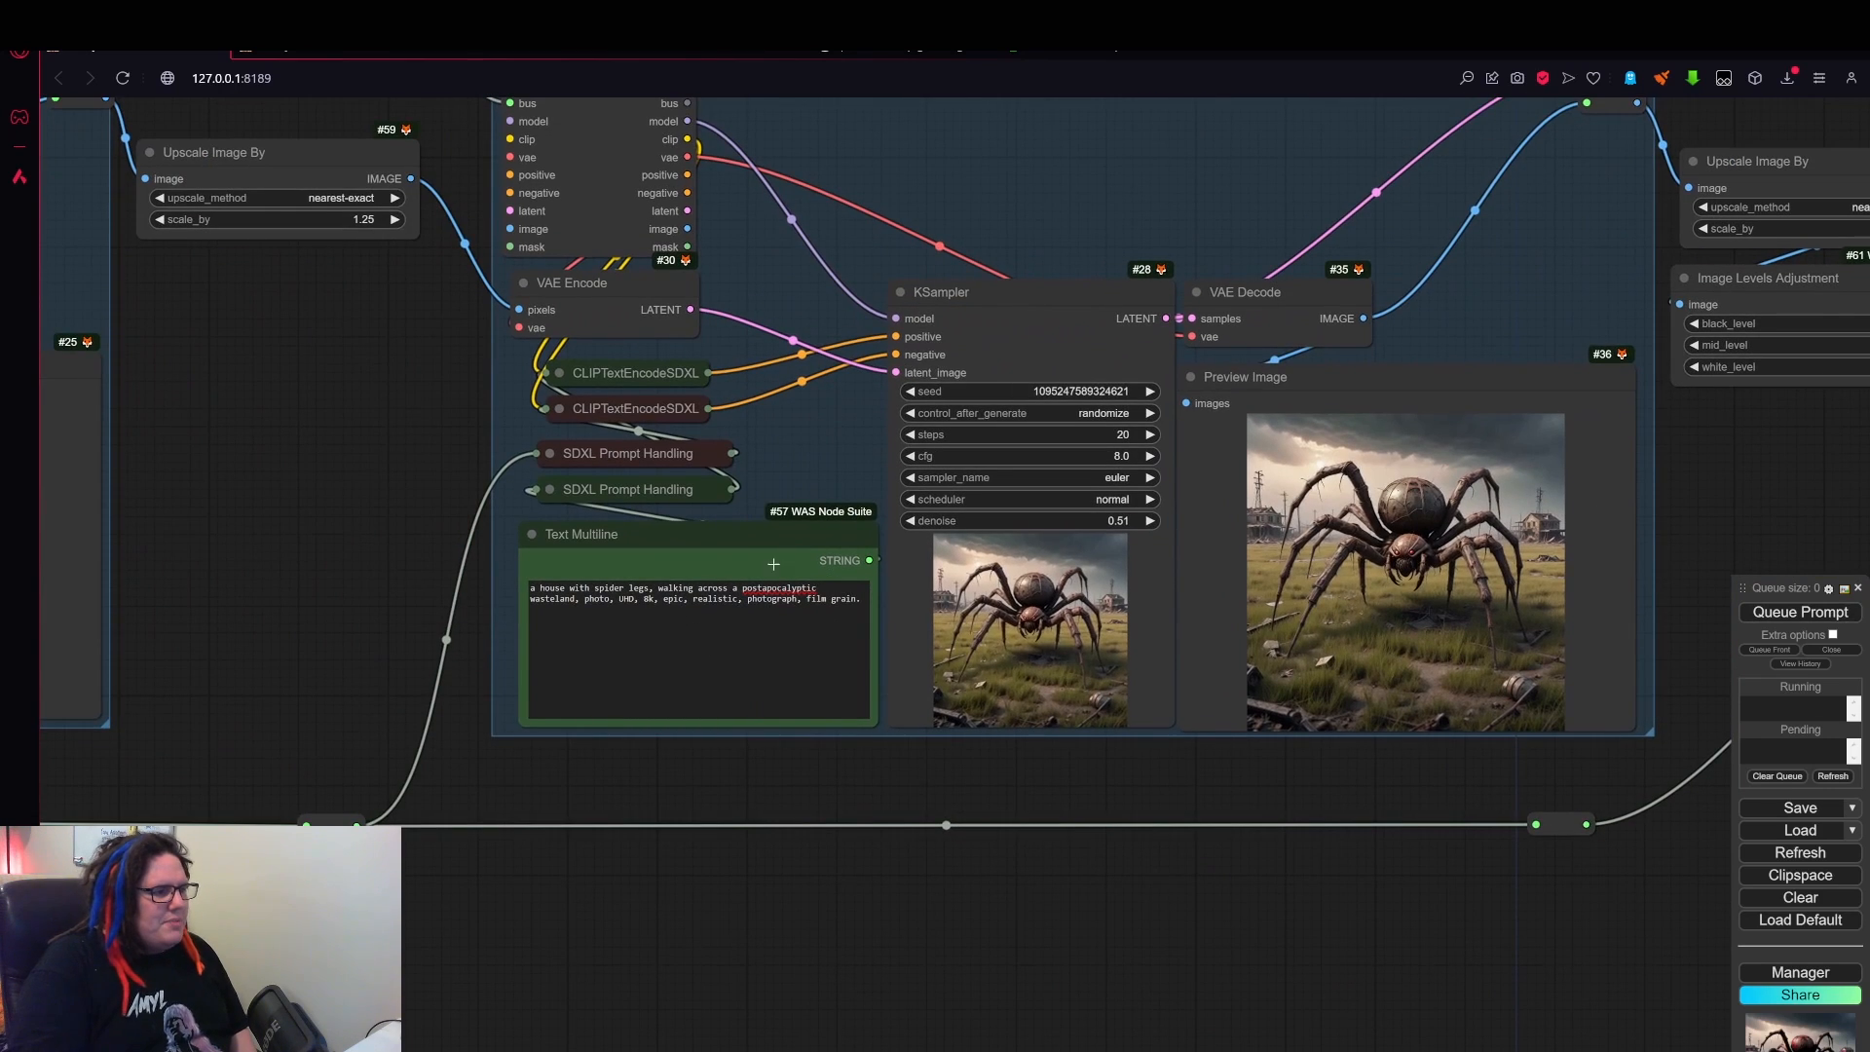
{"action": "scroll", "coordinate": [773, 564], "scroll_direction": "up", "scroll_amount": 4}
{"action": "scroll", "coordinate": [419, 599], "scroll_direction": "up", "scroll_amount": 6}
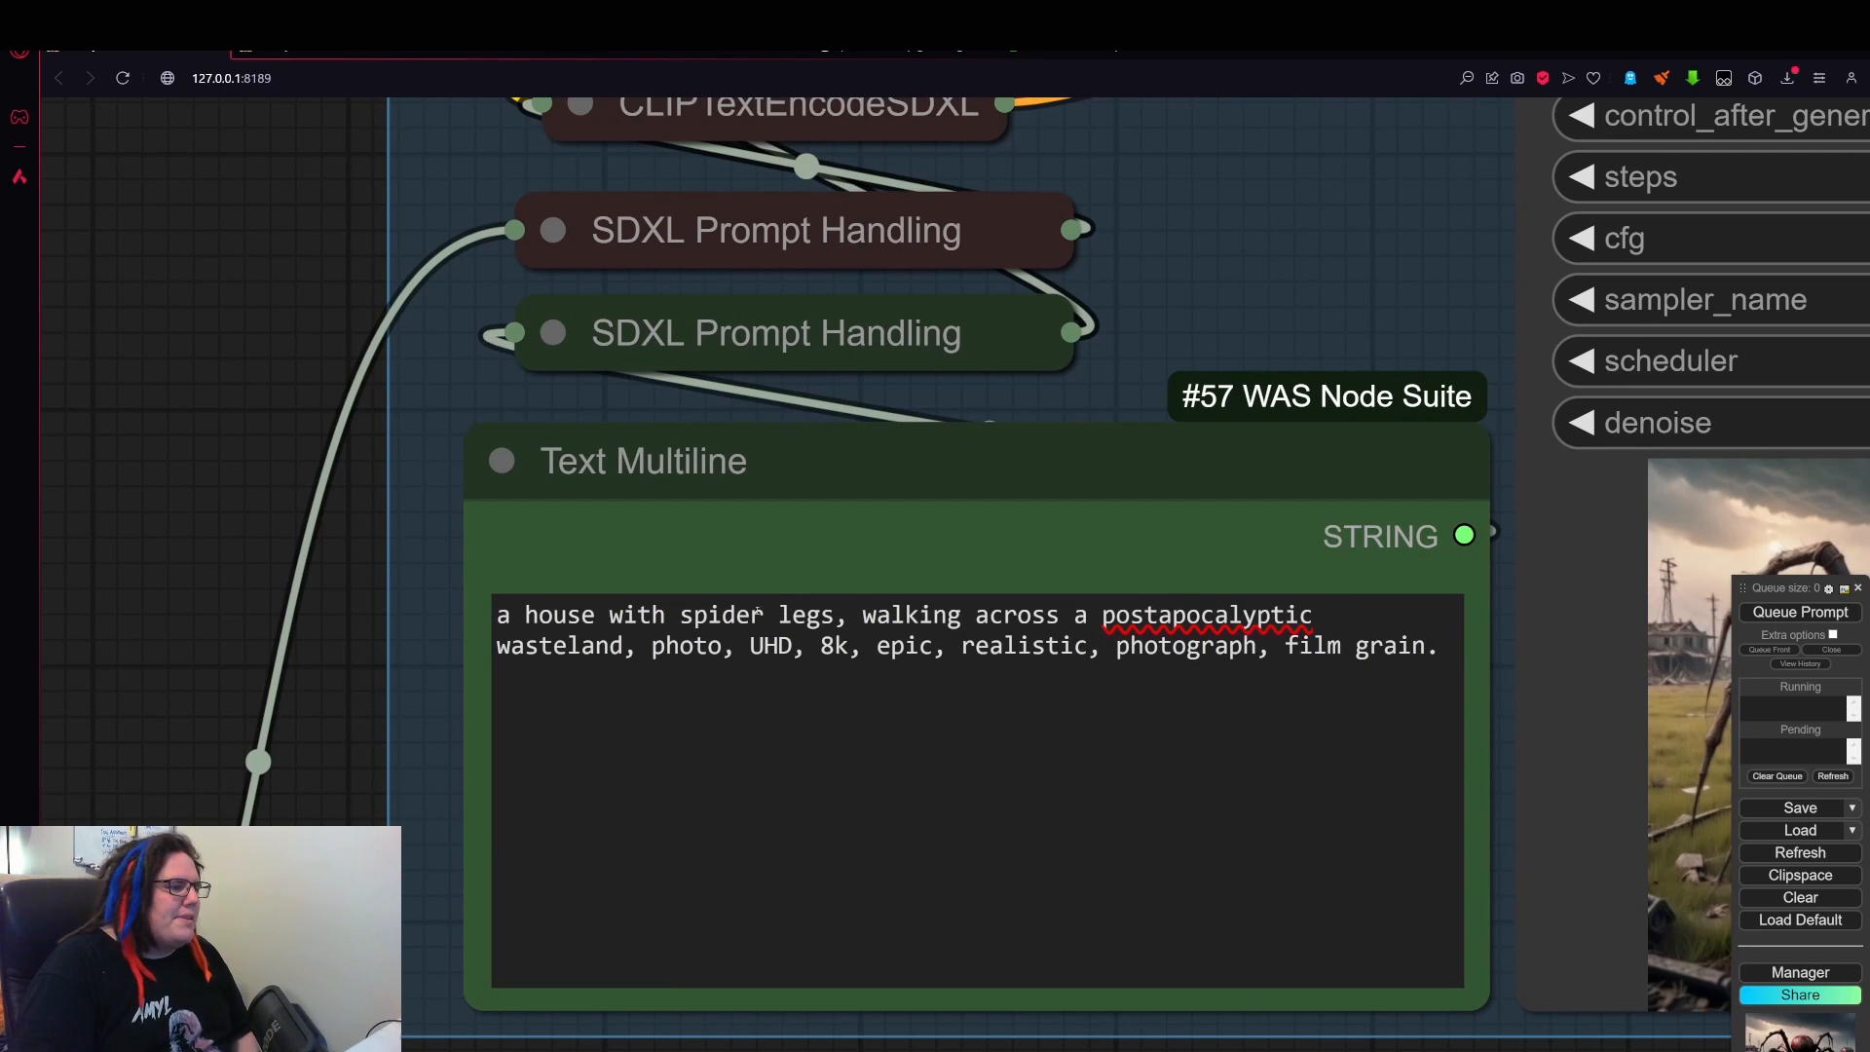
{"action": "left_click_drag", "start_coordinate": [778, 615], "coordinate": [679, 615]}
{"action": "key", "text": "BackSpace"}
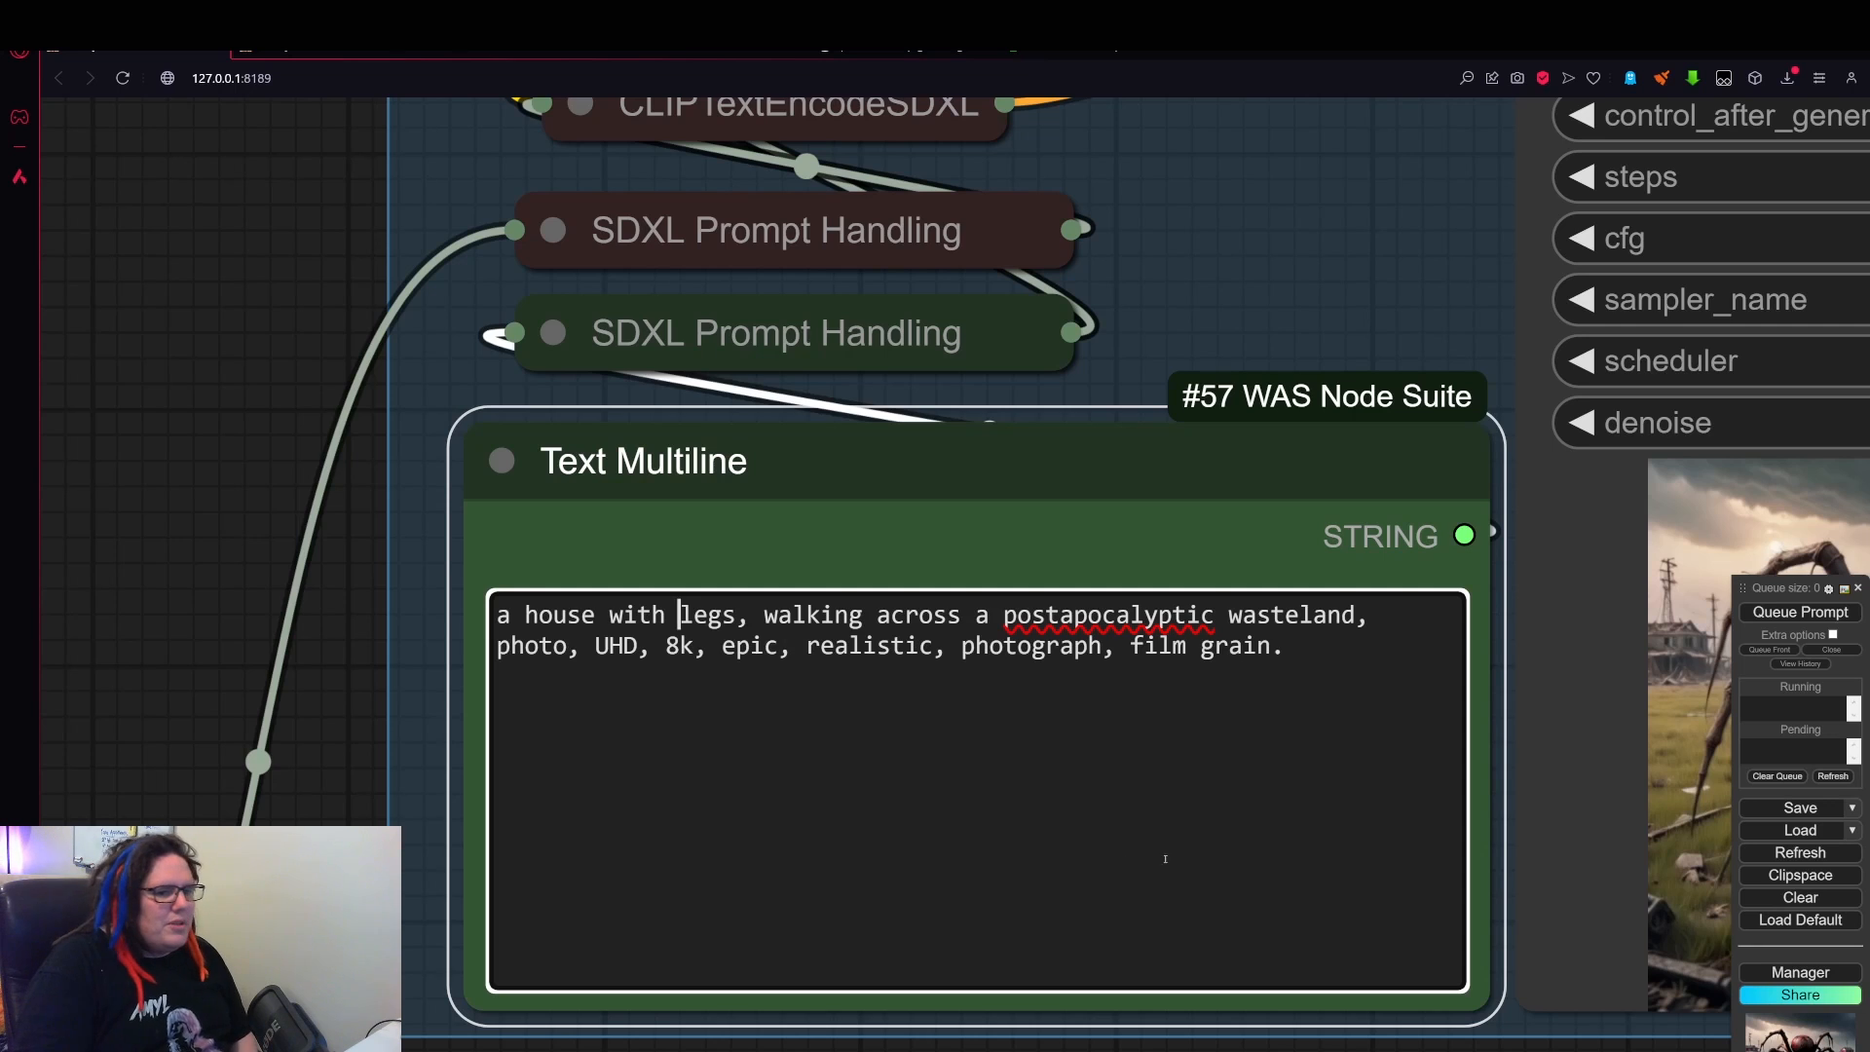
{"action": "scroll", "coordinate": [287, 526], "scroll_direction": "down", "scroll_amount": 6}
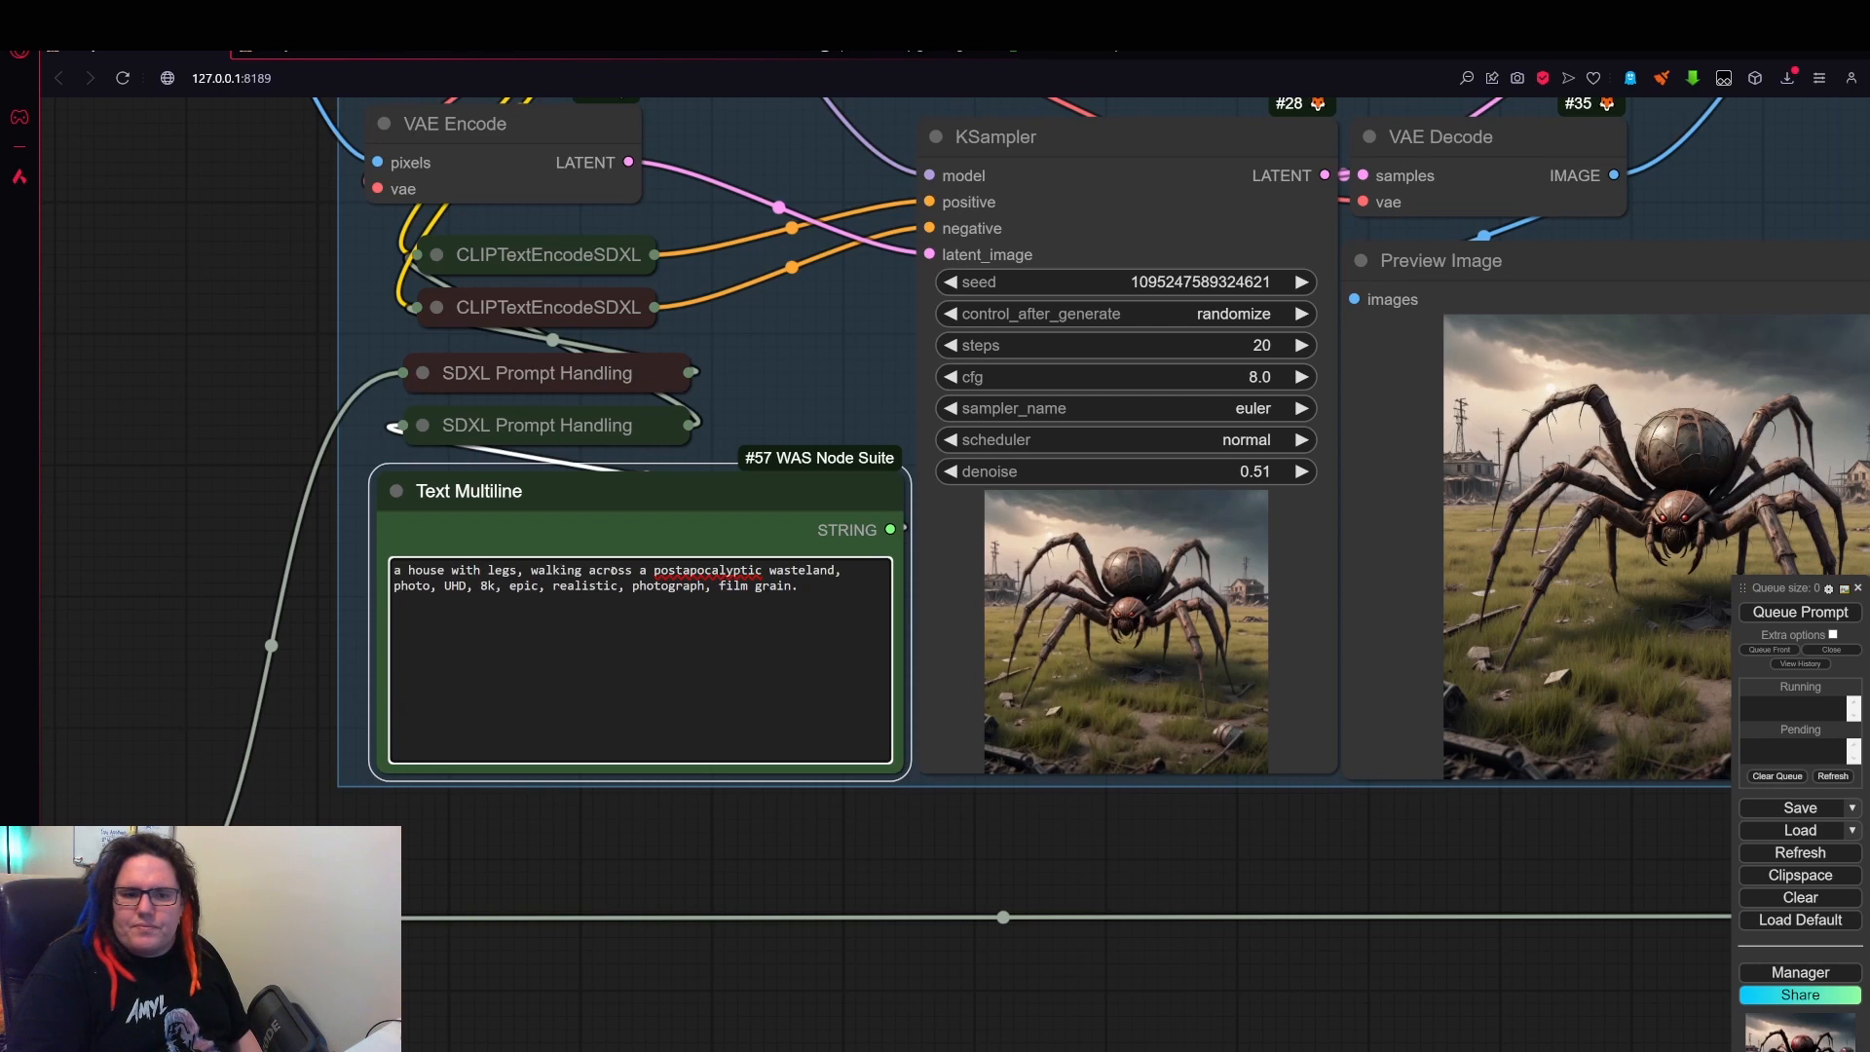
{"action": "left_click", "coordinate": [1802, 611]}
- Follow the first group's KSampler progress and view its newly generated image for the giant spider prompt
{"action": "scroll", "coordinate": [1189, 838], "scroll_direction": "down", "scroll_amount": 3}
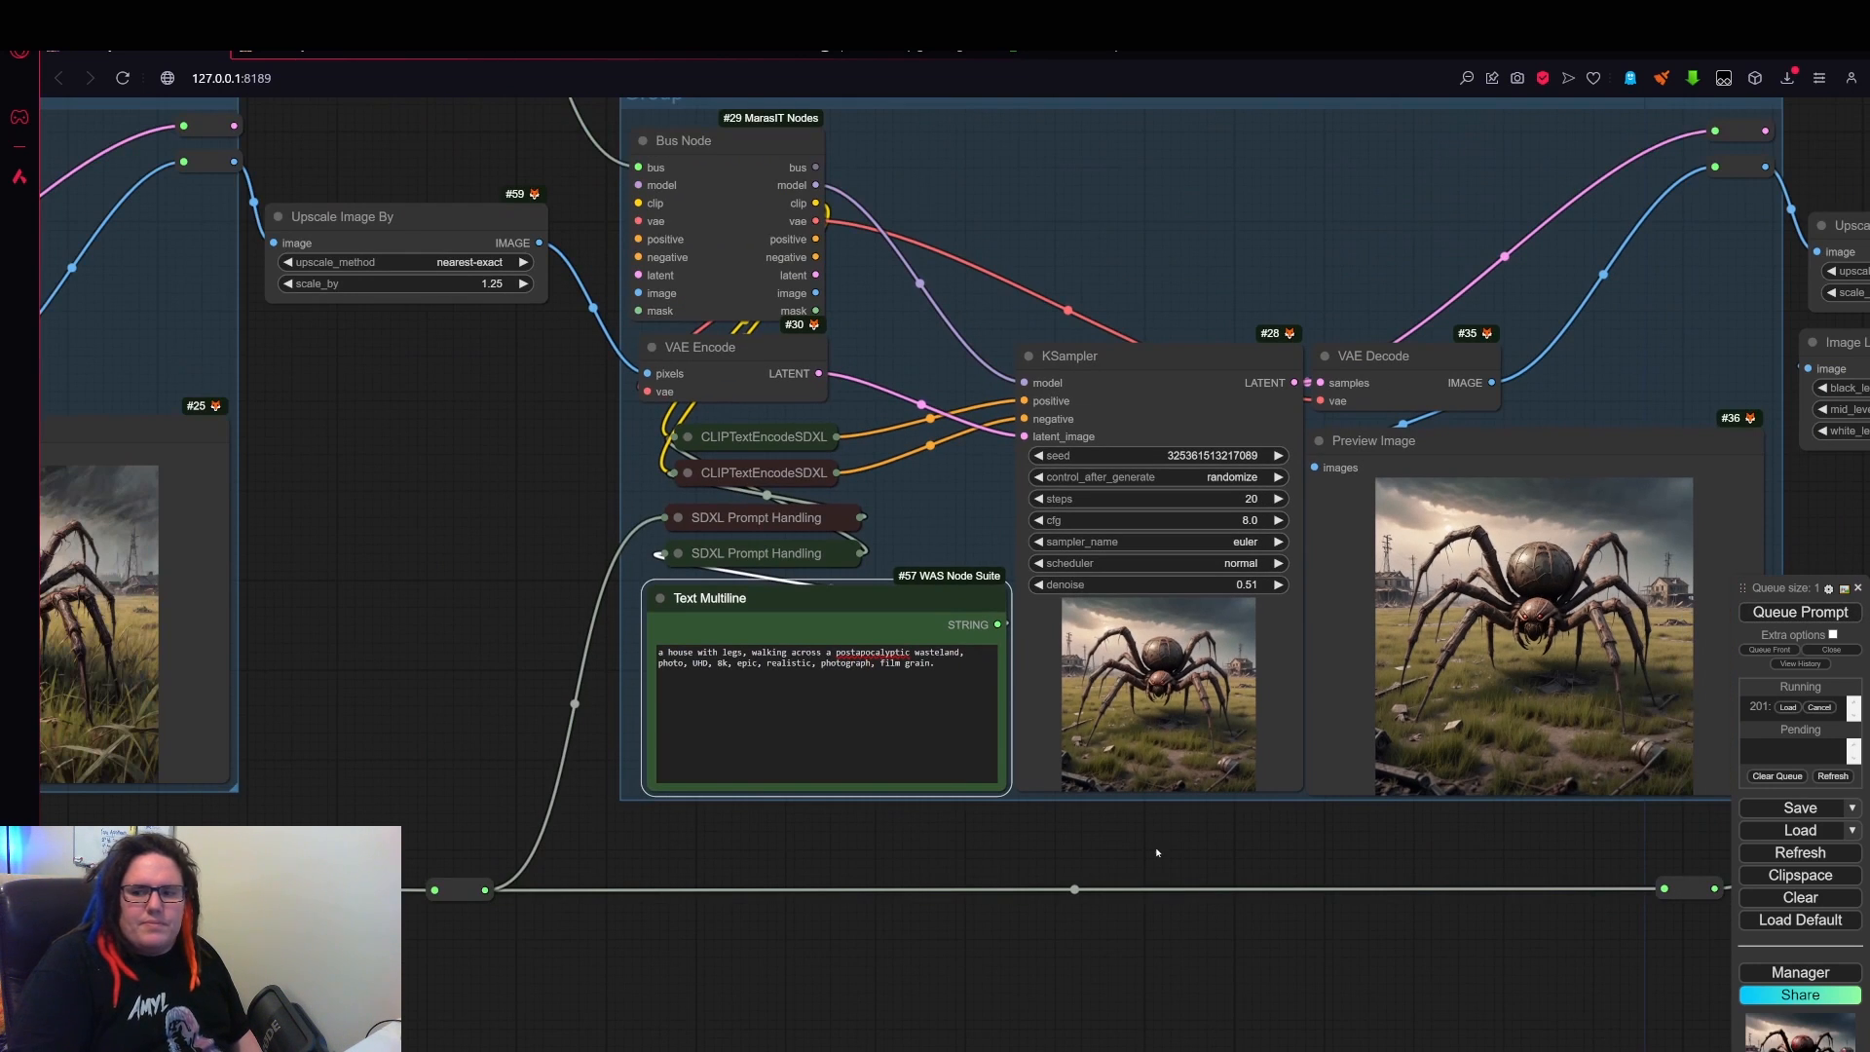
{"action": "left_click_drag", "start_coordinate": [767, 831], "coordinate": [1142, 792]}
{"action": "left_click_drag", "start_coordinate": [862, 758], "coordinate": [1356, 713]}
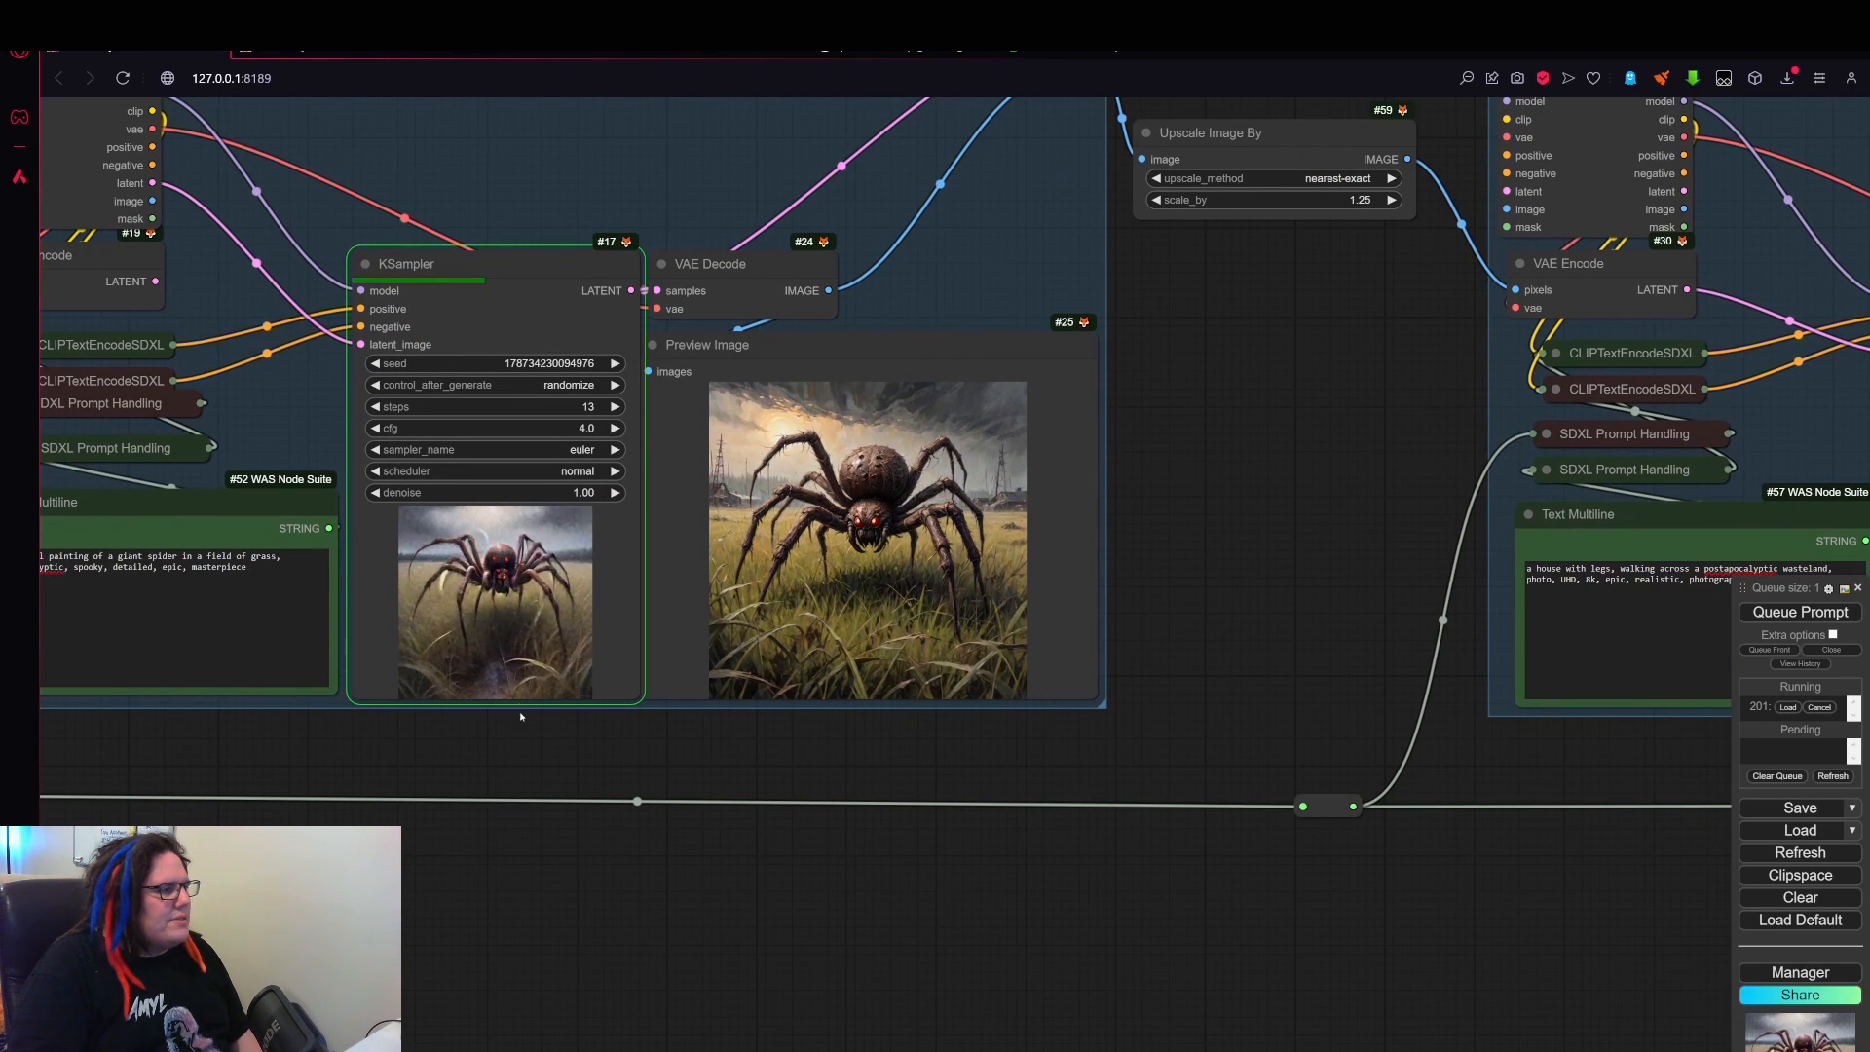
{"action": "left_click_drag", "start_coordinate": [780, 756], "coordinate": [990, 776]}
{"action": "scroll", "coordinate": [951, 838], "scroll_direction": "down", "scroll_amount": 1}
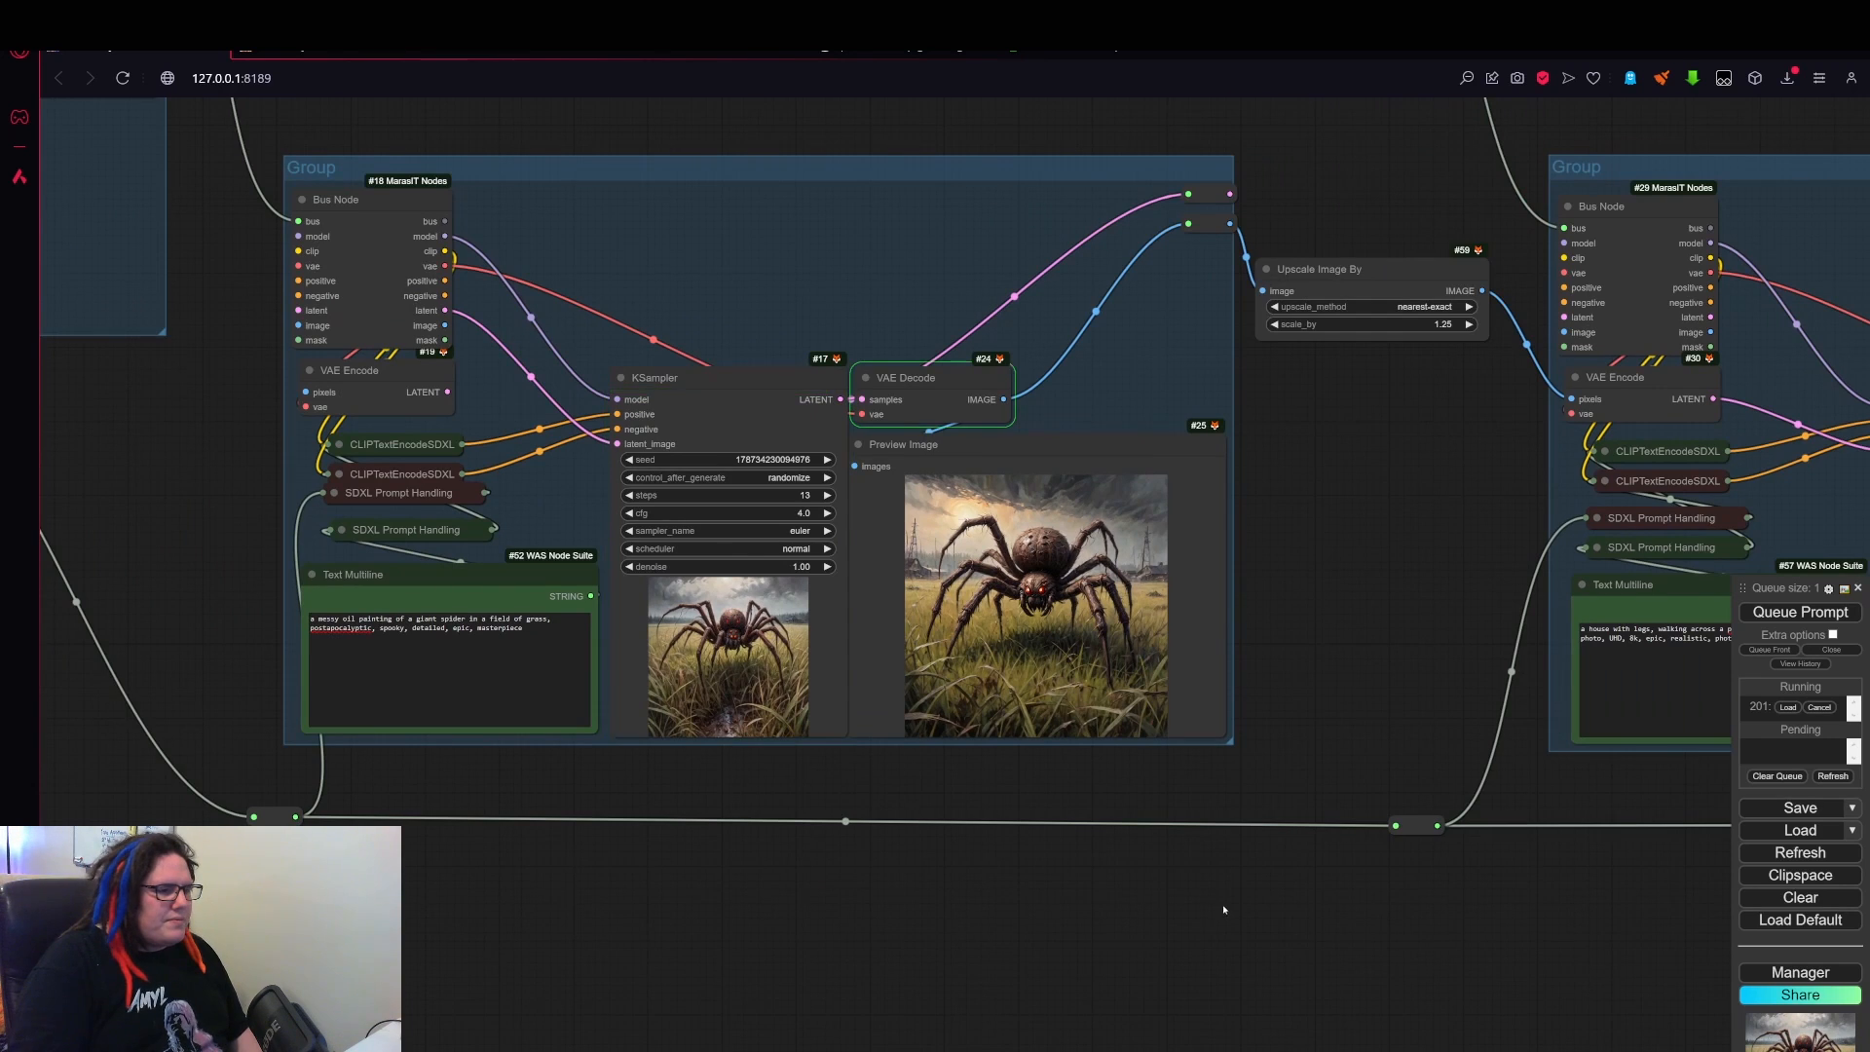
- Examine the second group's KSampler preview for the "house with legs" prompt and compare its output with the first group's spider image
{"action": "left_click_drag", "start_coordinate": [1255, 914], "coordinate": [806, 889]}
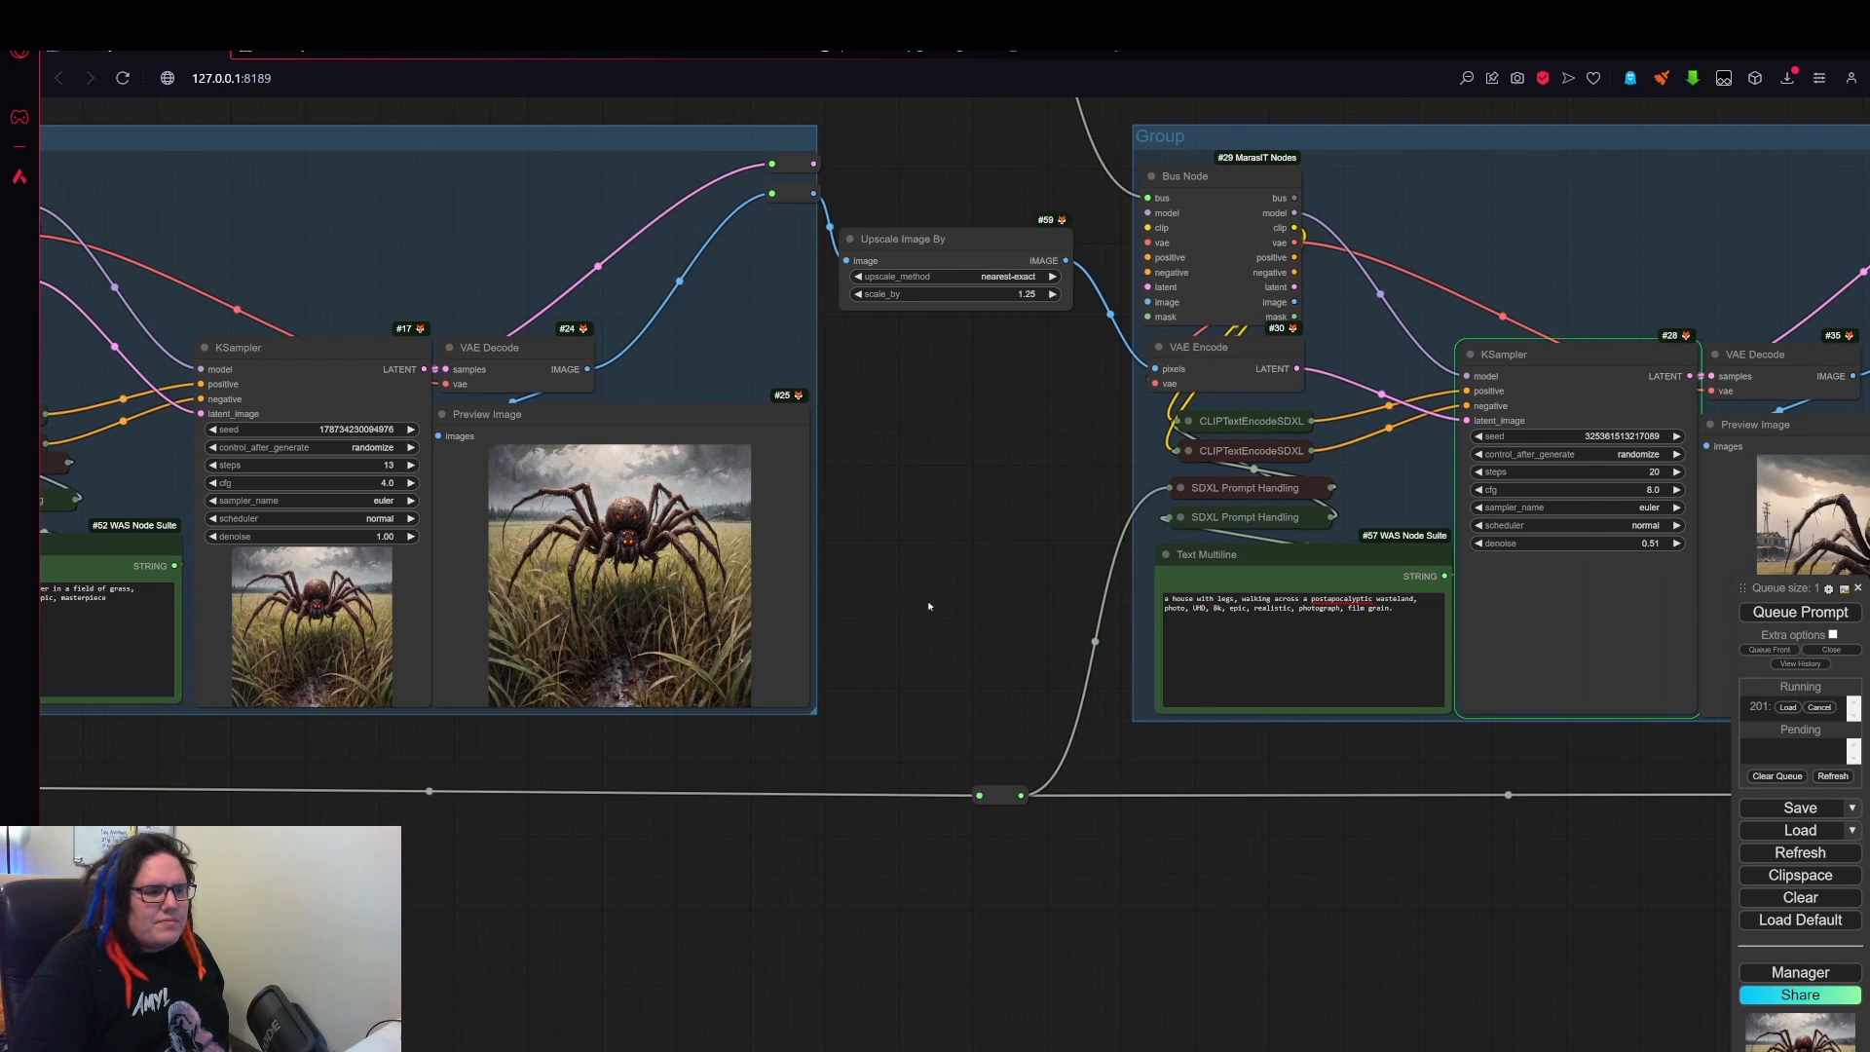
{"action": "left_click_drag", "start_coordinate": [930, 606], "coordinate": [640, 554]}
{"action": "left_click_drag", "start_coordinate": [1224, 840], "coordinate": [770, 873]}
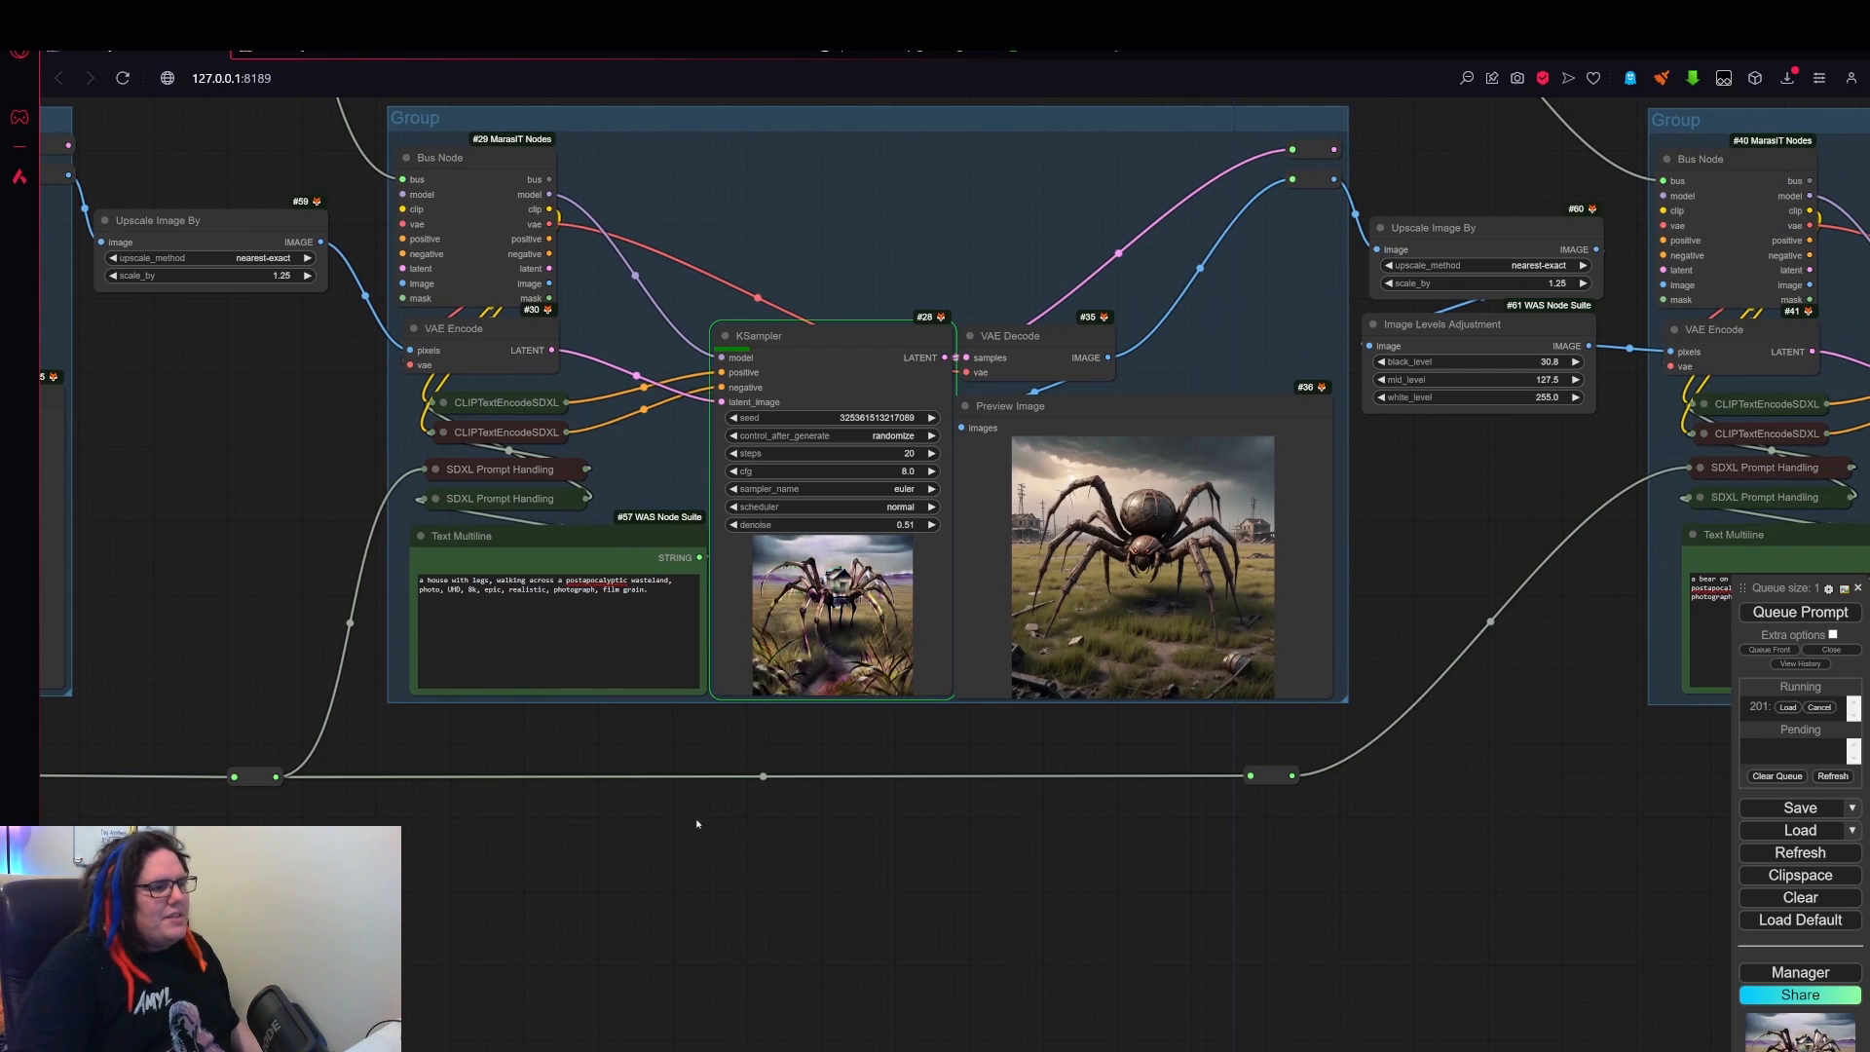
{"action": "scroll", "coordinate": [892, 584], "scroll_direction": "up", "scroll_amount": 10}
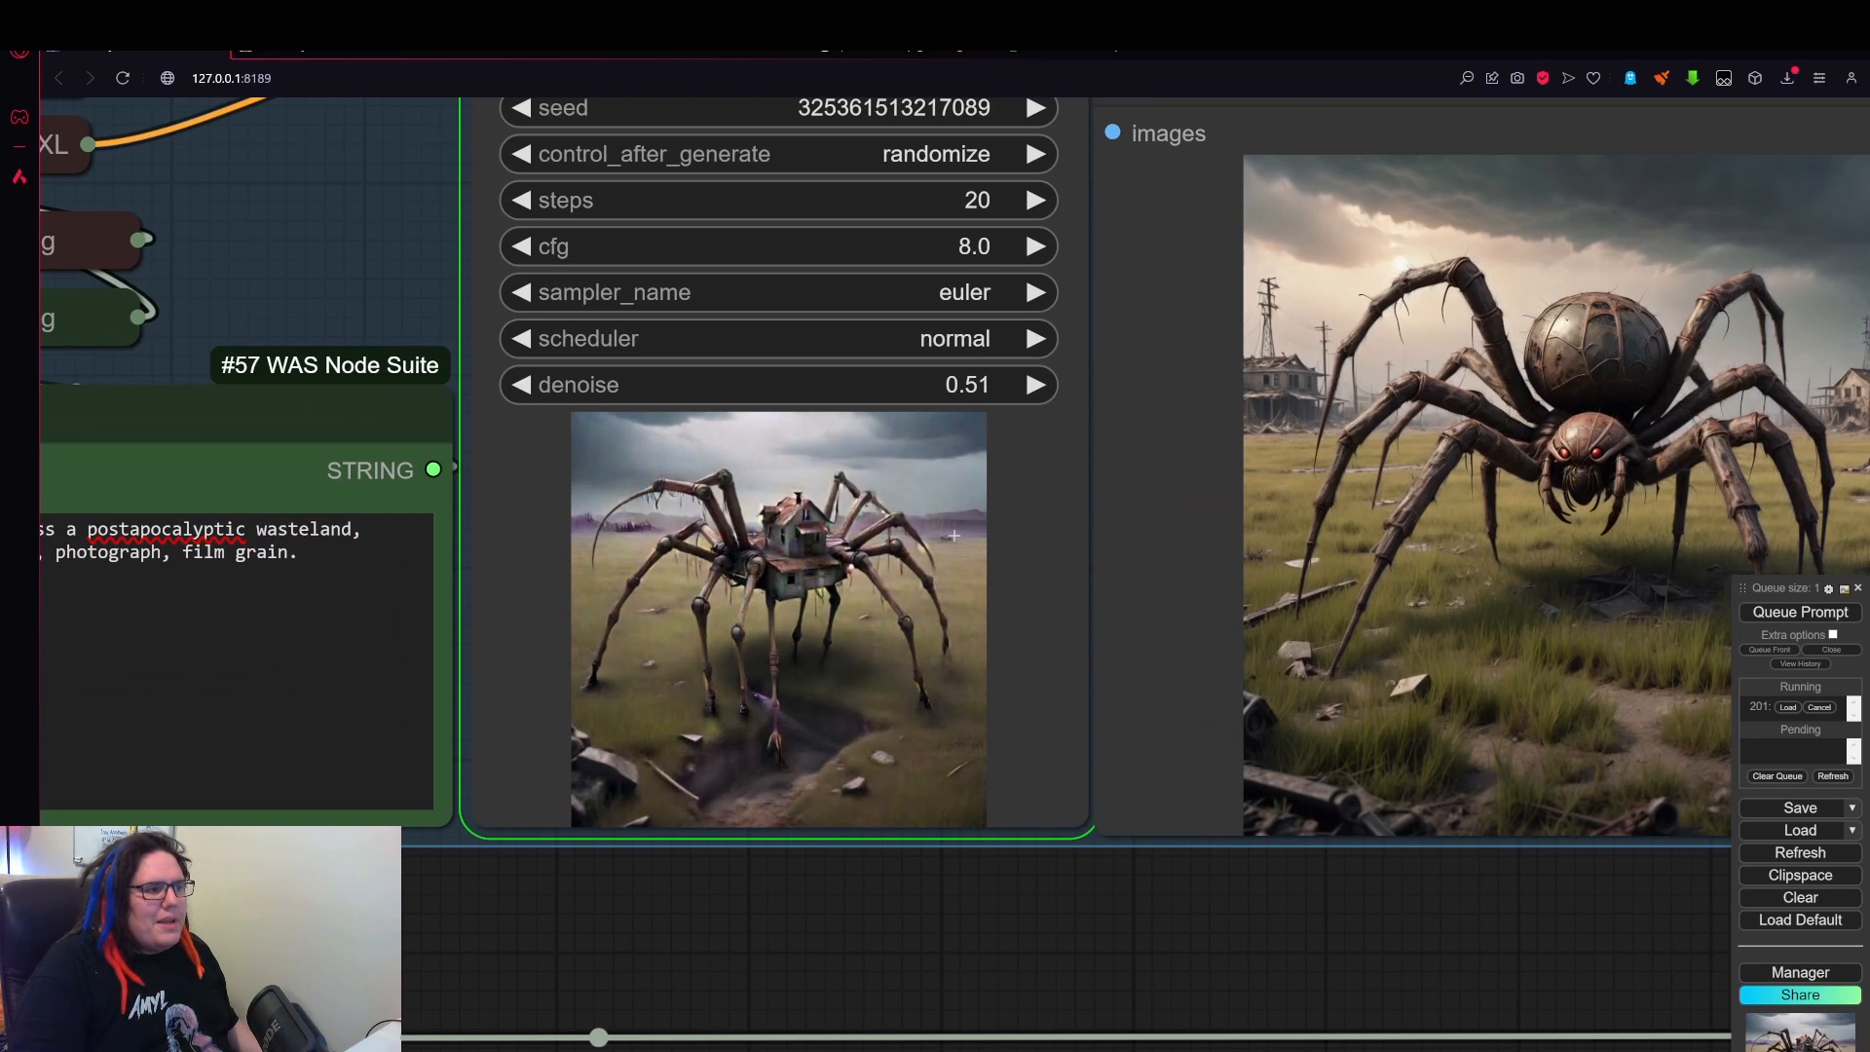
{"action": "scroll", "coordinate": [961, 548], "scroll_direction": "down", "scroll_amount": 3}
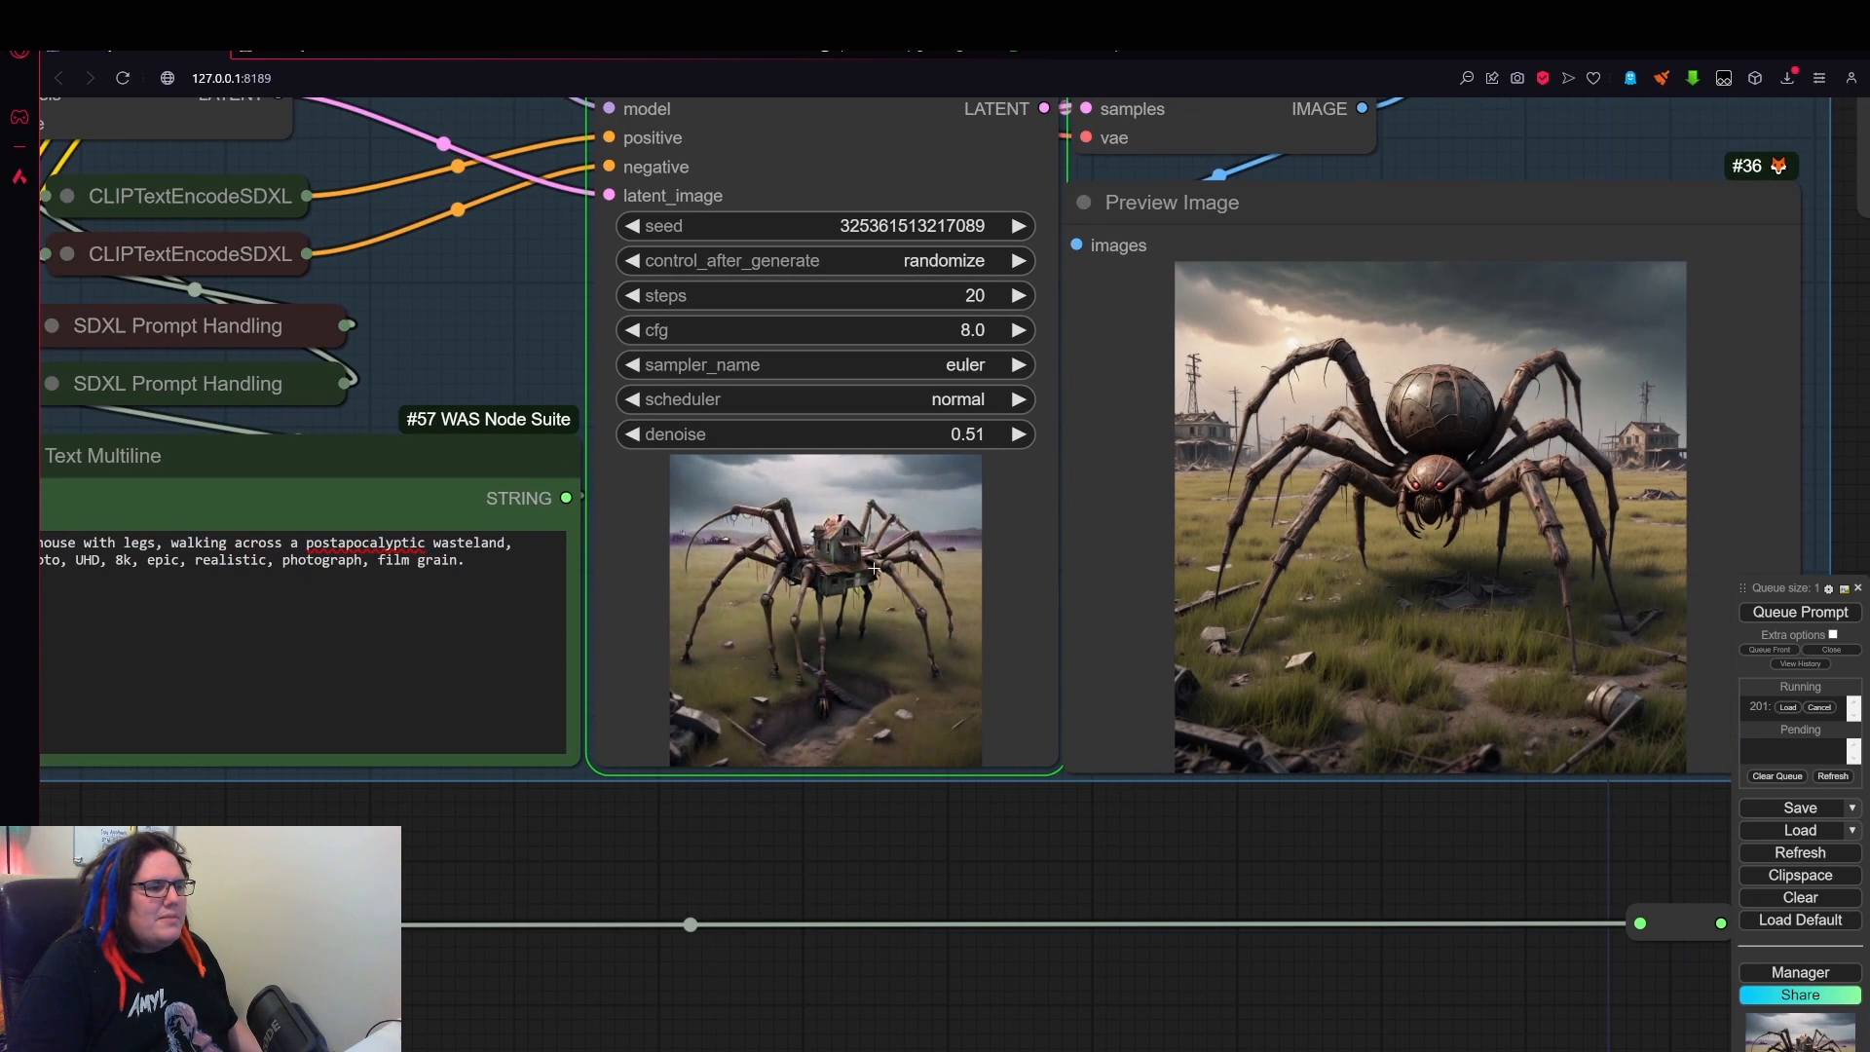
{"action": "scroll", "coordinate": [854, 608], "scroll_direction": "up", "scroll_amount": 4}
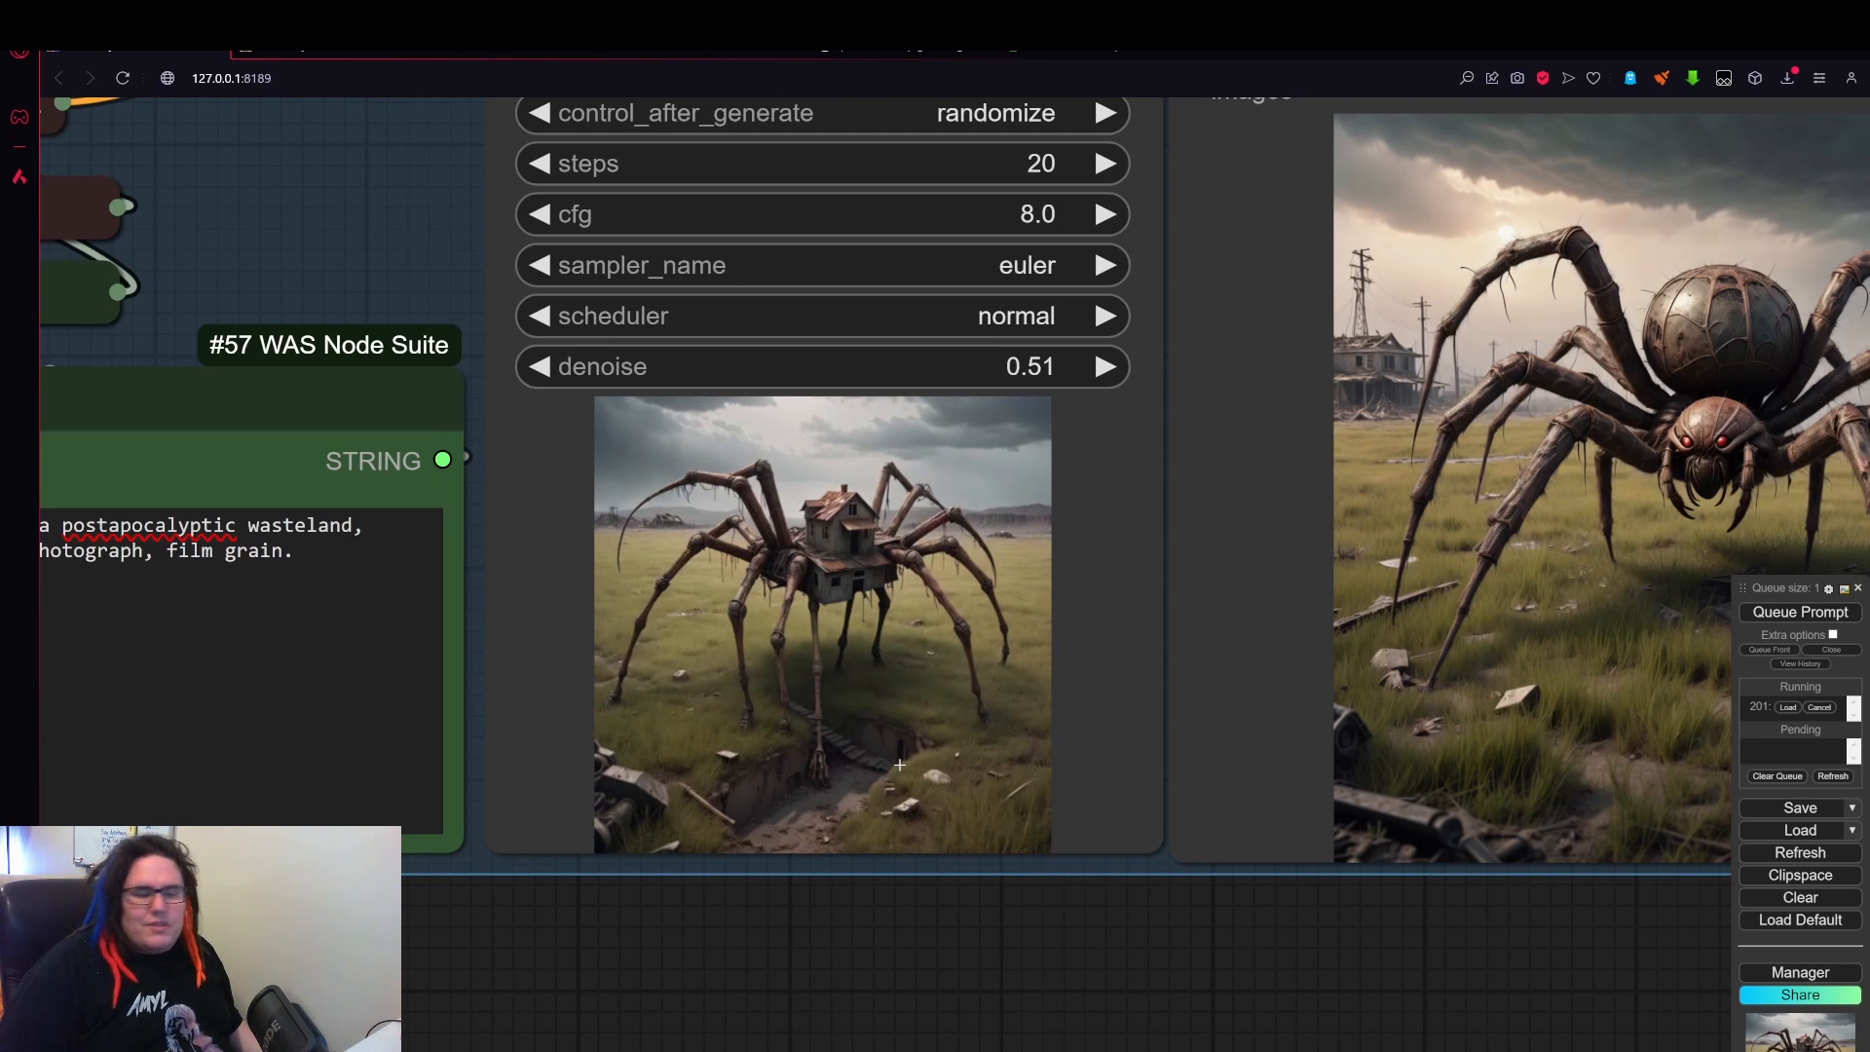
{"action": "scroll", "coordinate": [899, 765], "scroll_direction": "down", "scroll_amount": 5}
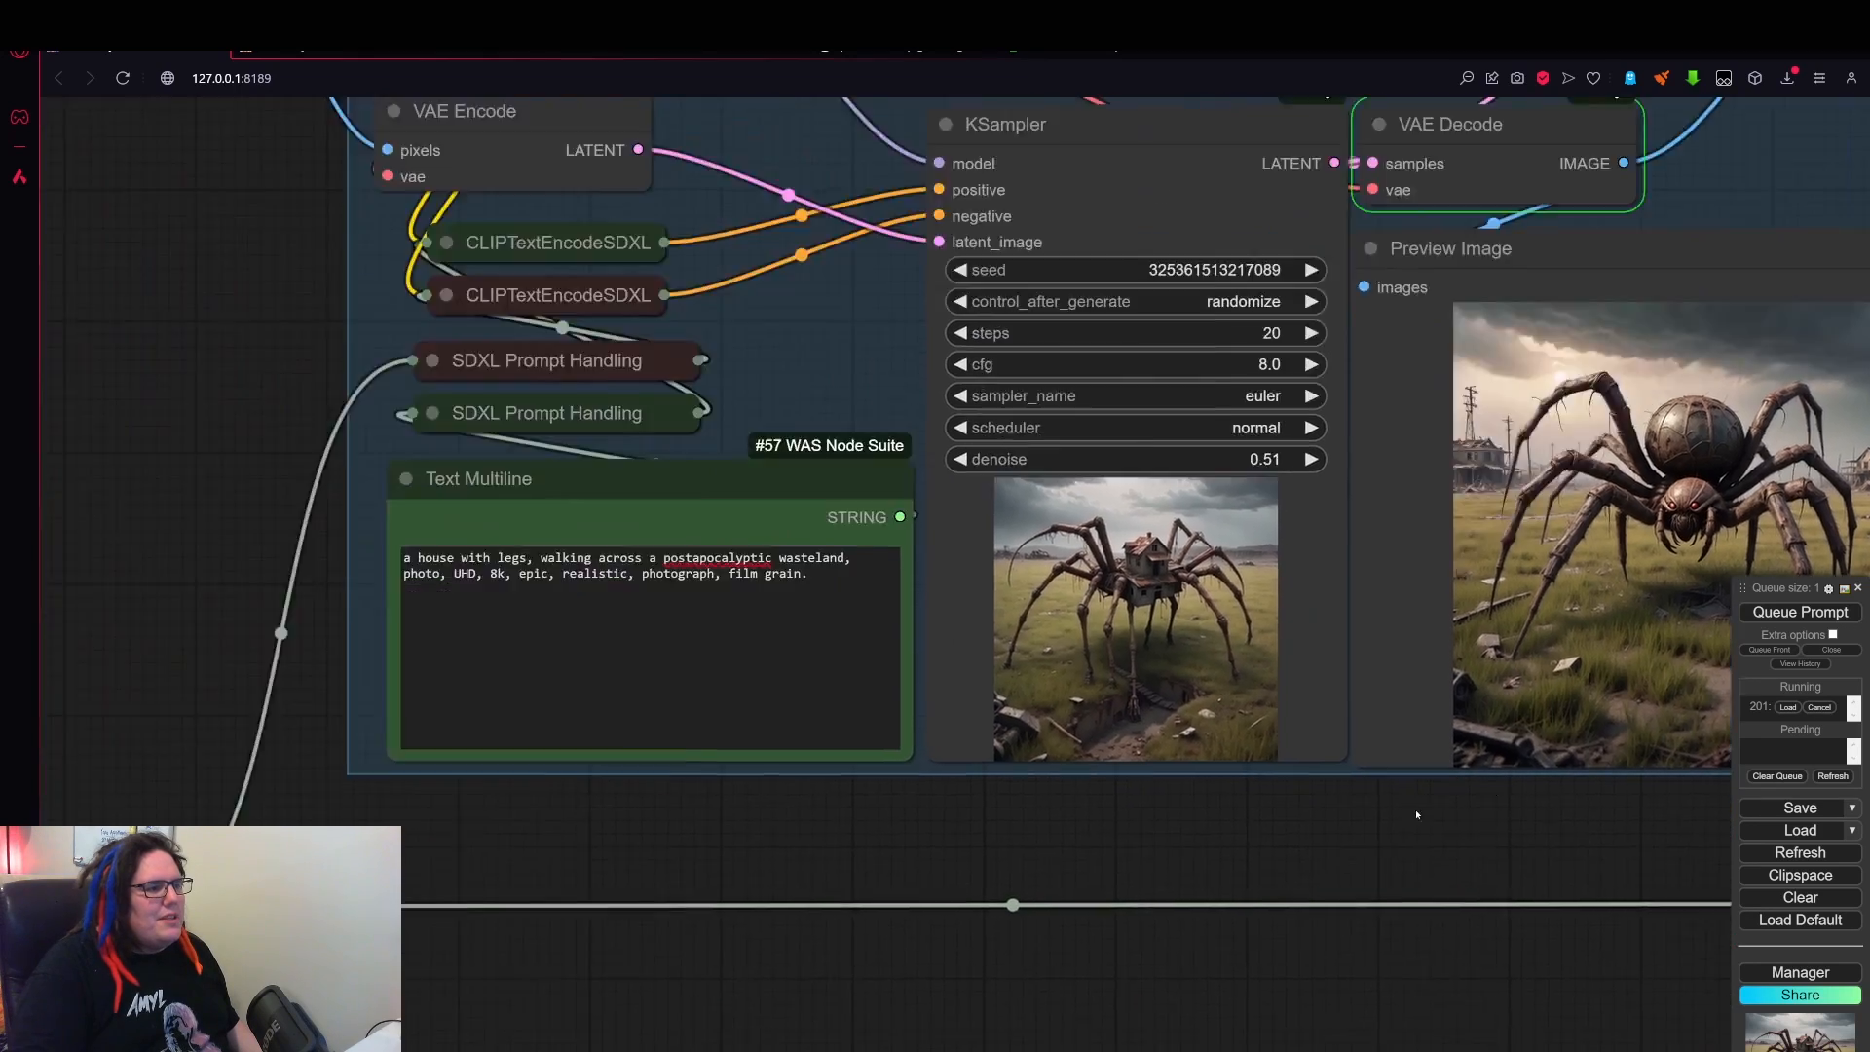
{"action": "scroll", "coordinate": [1221, 754], "scroll_direction": "up", "scroll_amount": 4}
{"action": "left_click_drag", "start_coordinate": [1224, 755], "coordinate": [1725, 716]}
{"action": "scroll", "coordinate": [613, 676], "scroll_direction": "down", "scroll_amount": 5}
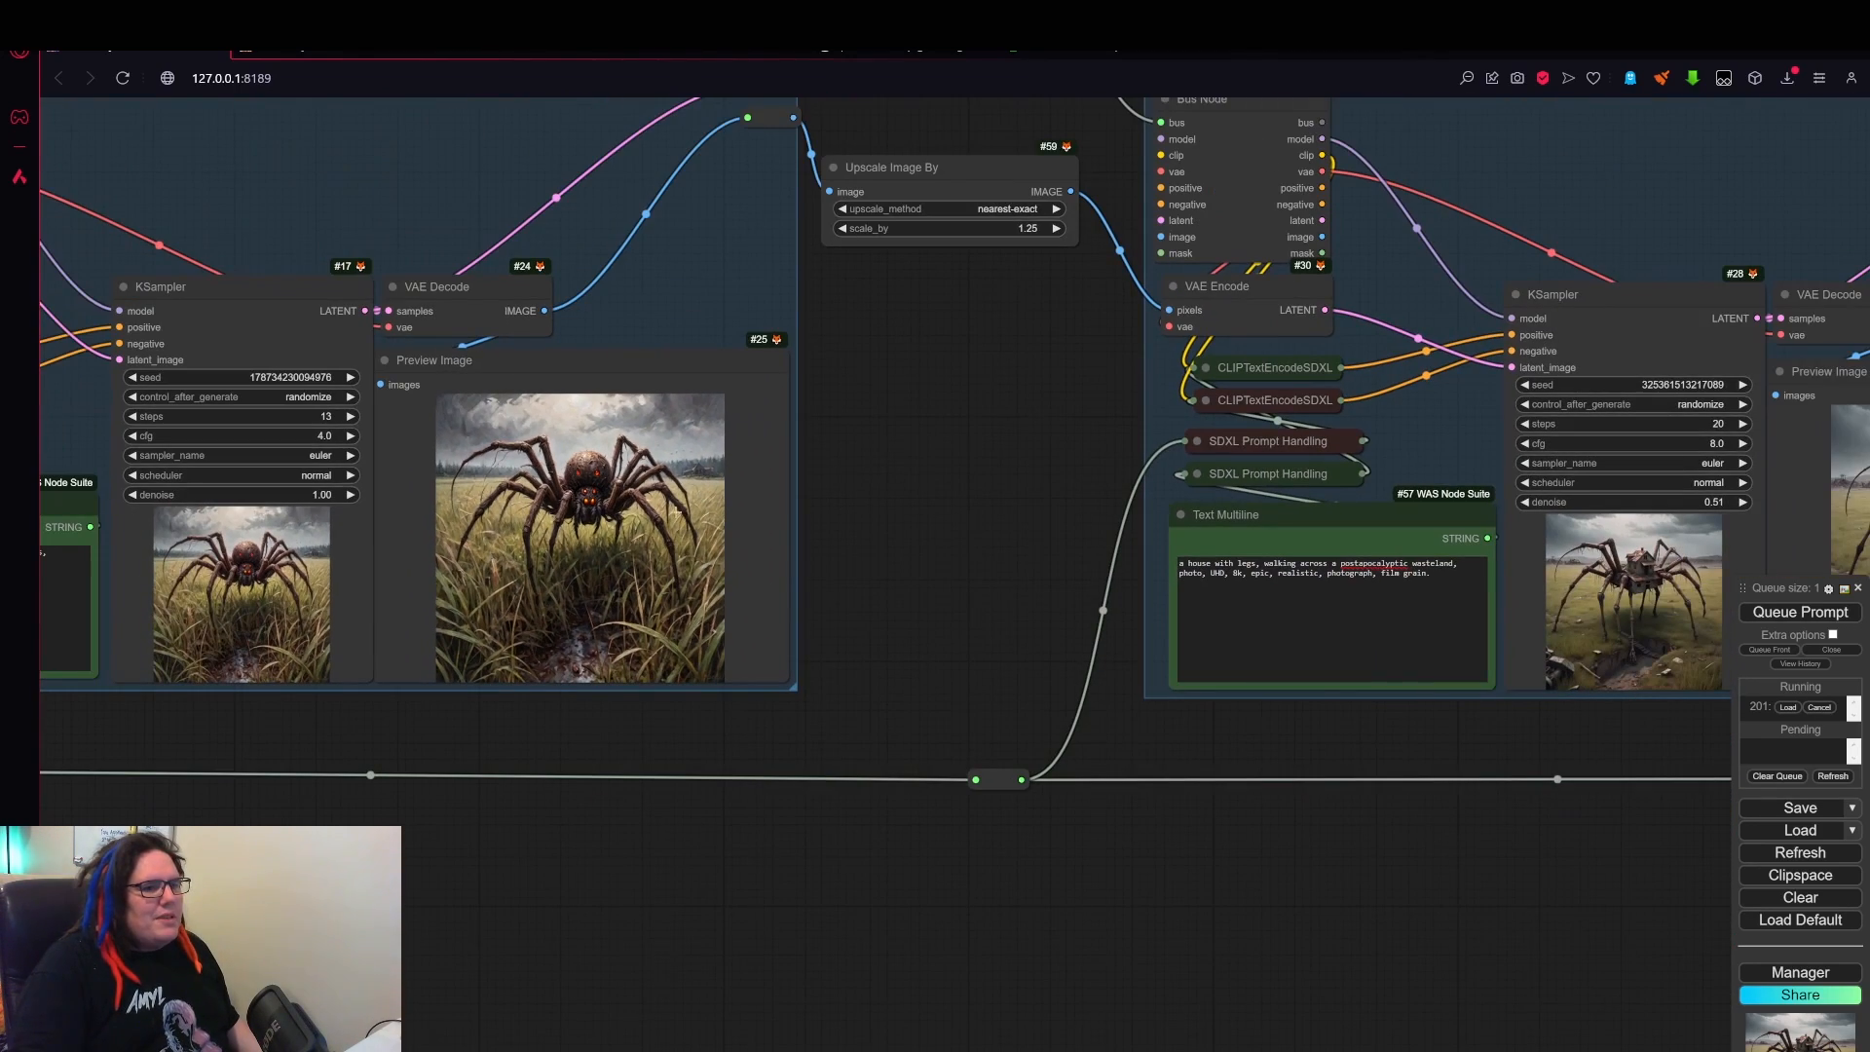
{"action": "left_click_drag", "start_coordinate": [1414, 762], "coordinate": [807, 752]}
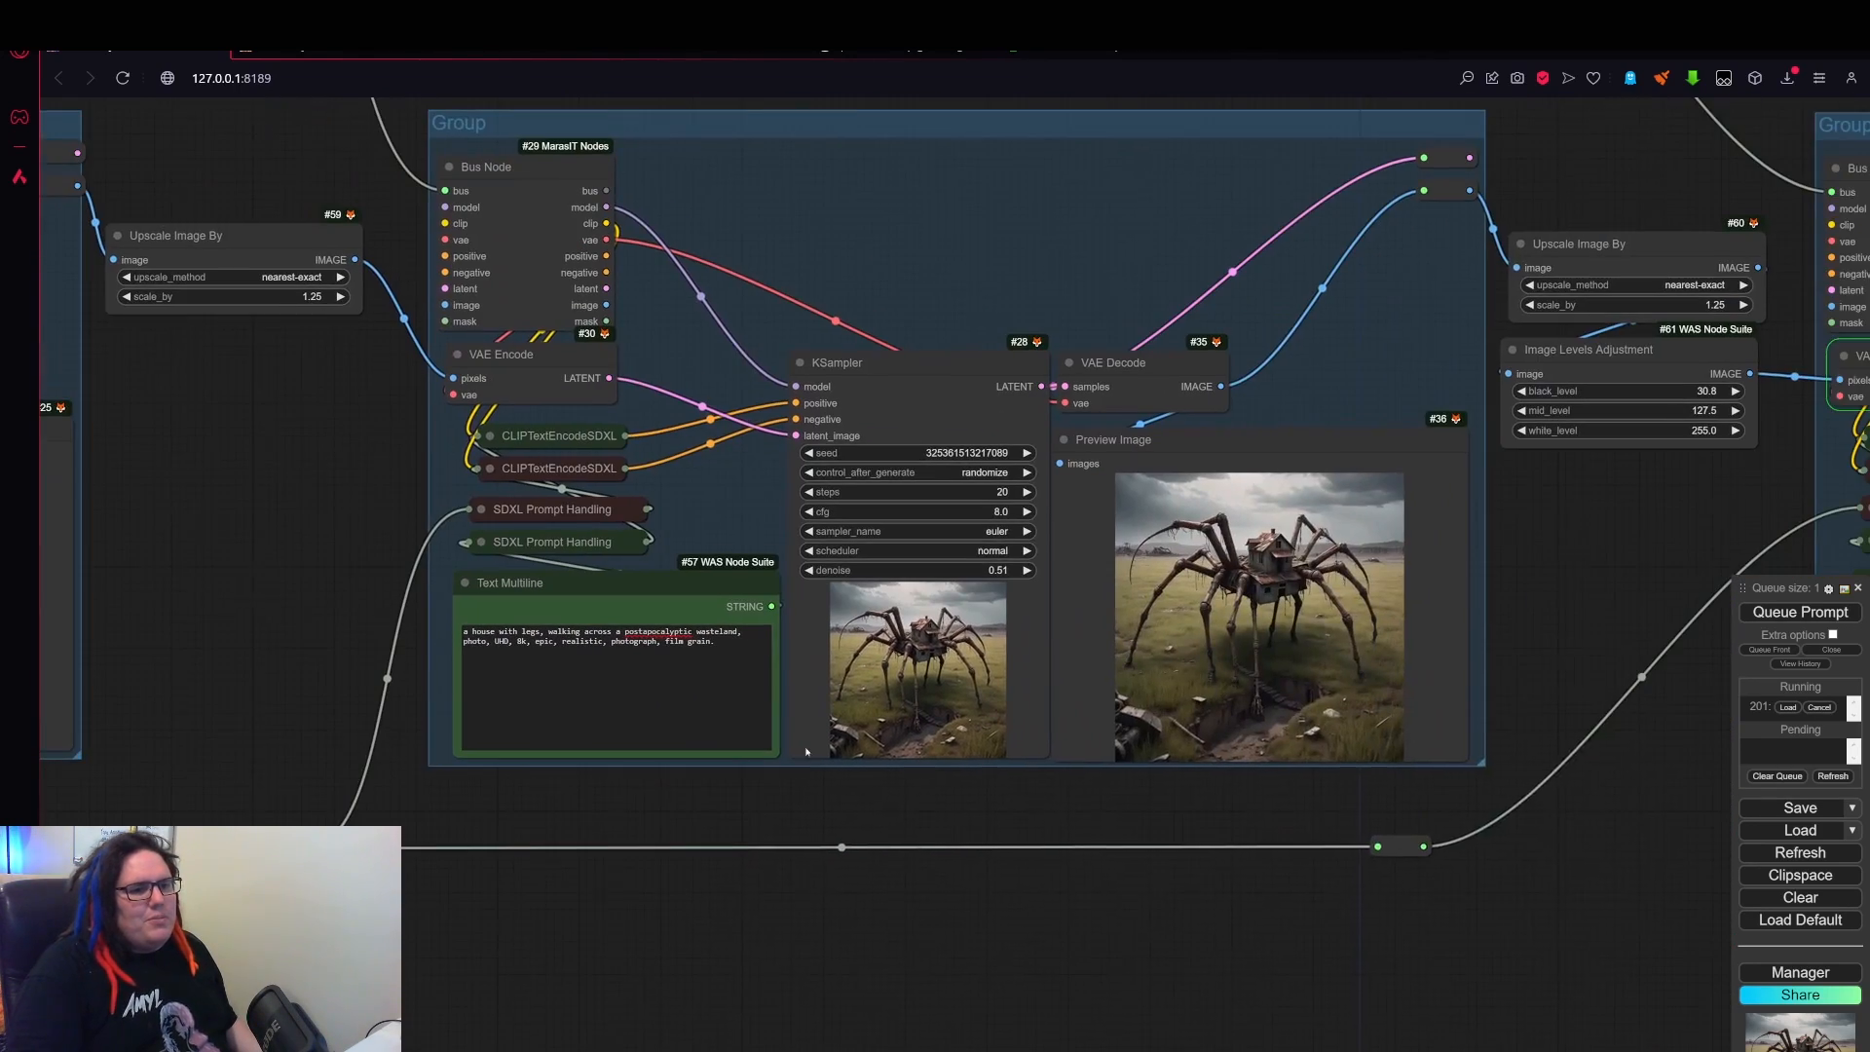
{"action": "left_click_drag", "start_coordinate": [1144, 796], "coordinate": [1072, 818]}
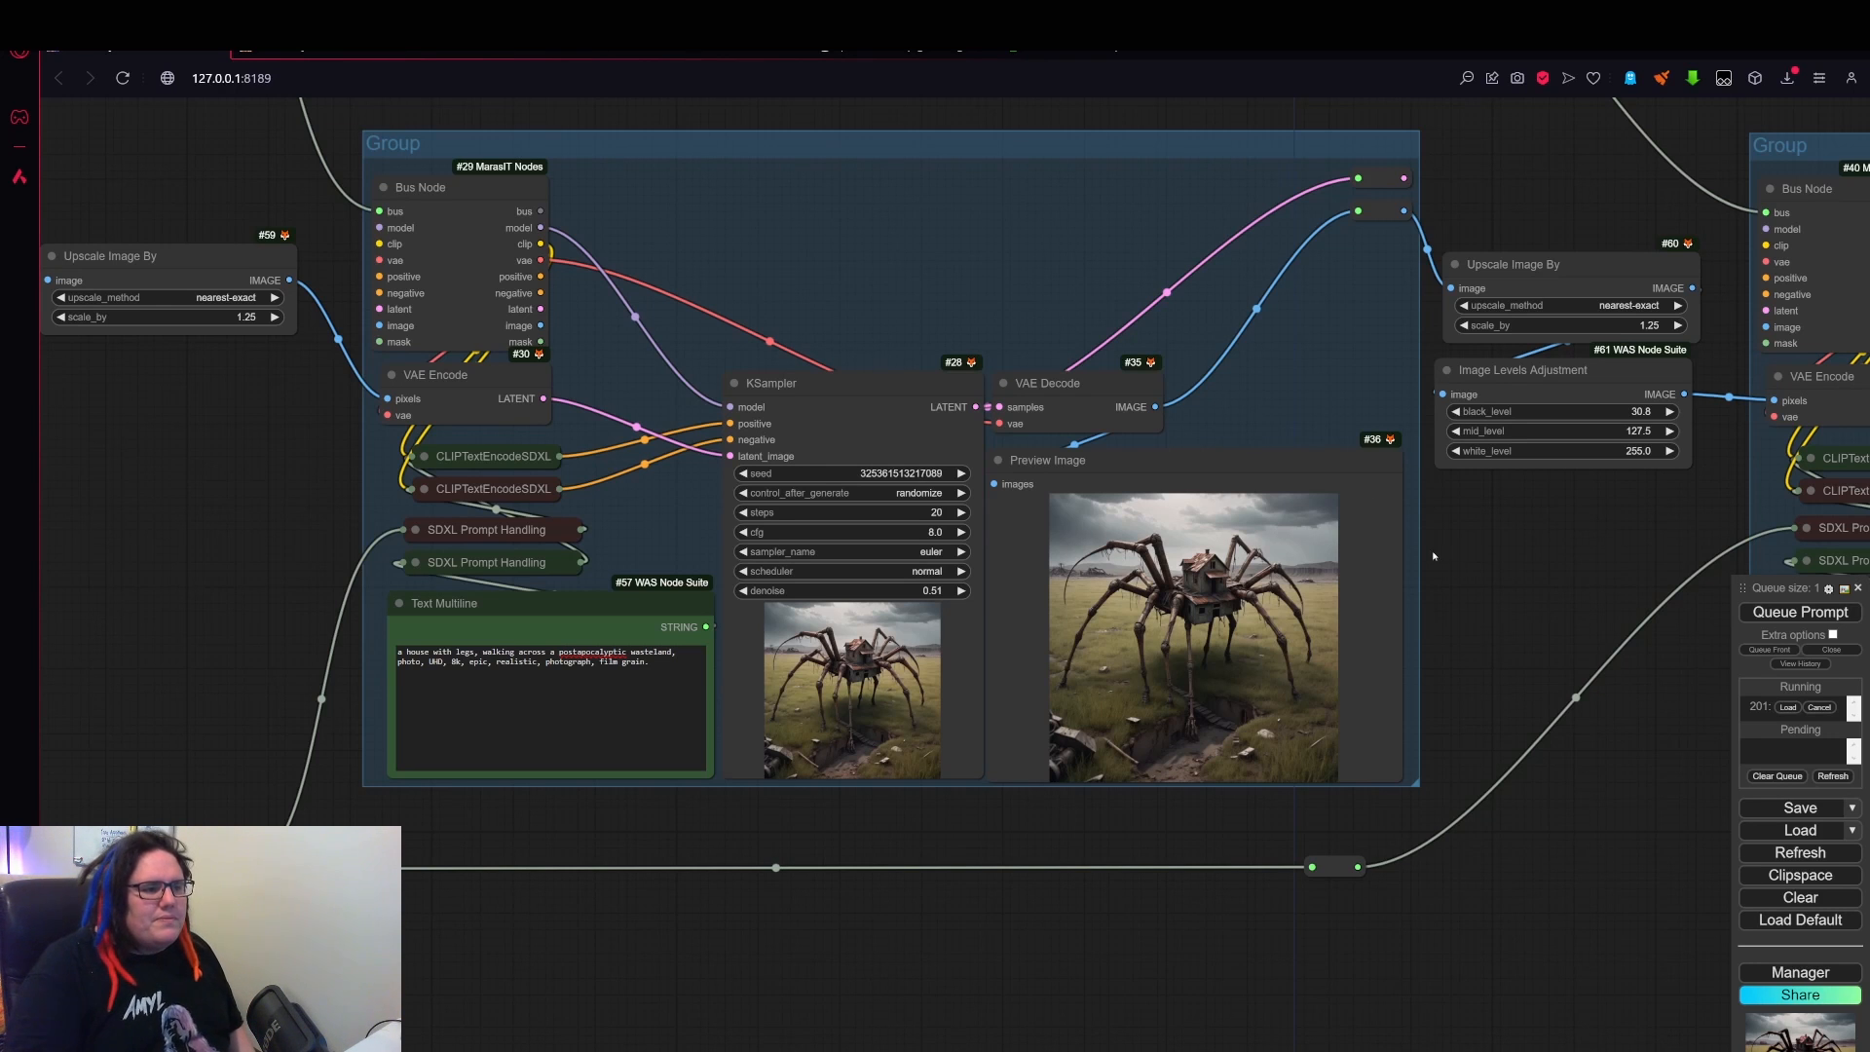
- Inspect the third group's KSampler preview up close alongside its combined bear and house prompt
{"action": "left_click_drag", "start_coordinate": [1646, 789], "coordinate": [1006, 669]}
{"action": "left_click_drag", "start_coordinate": [1614, 725], "coordinate": [1235, 743]}
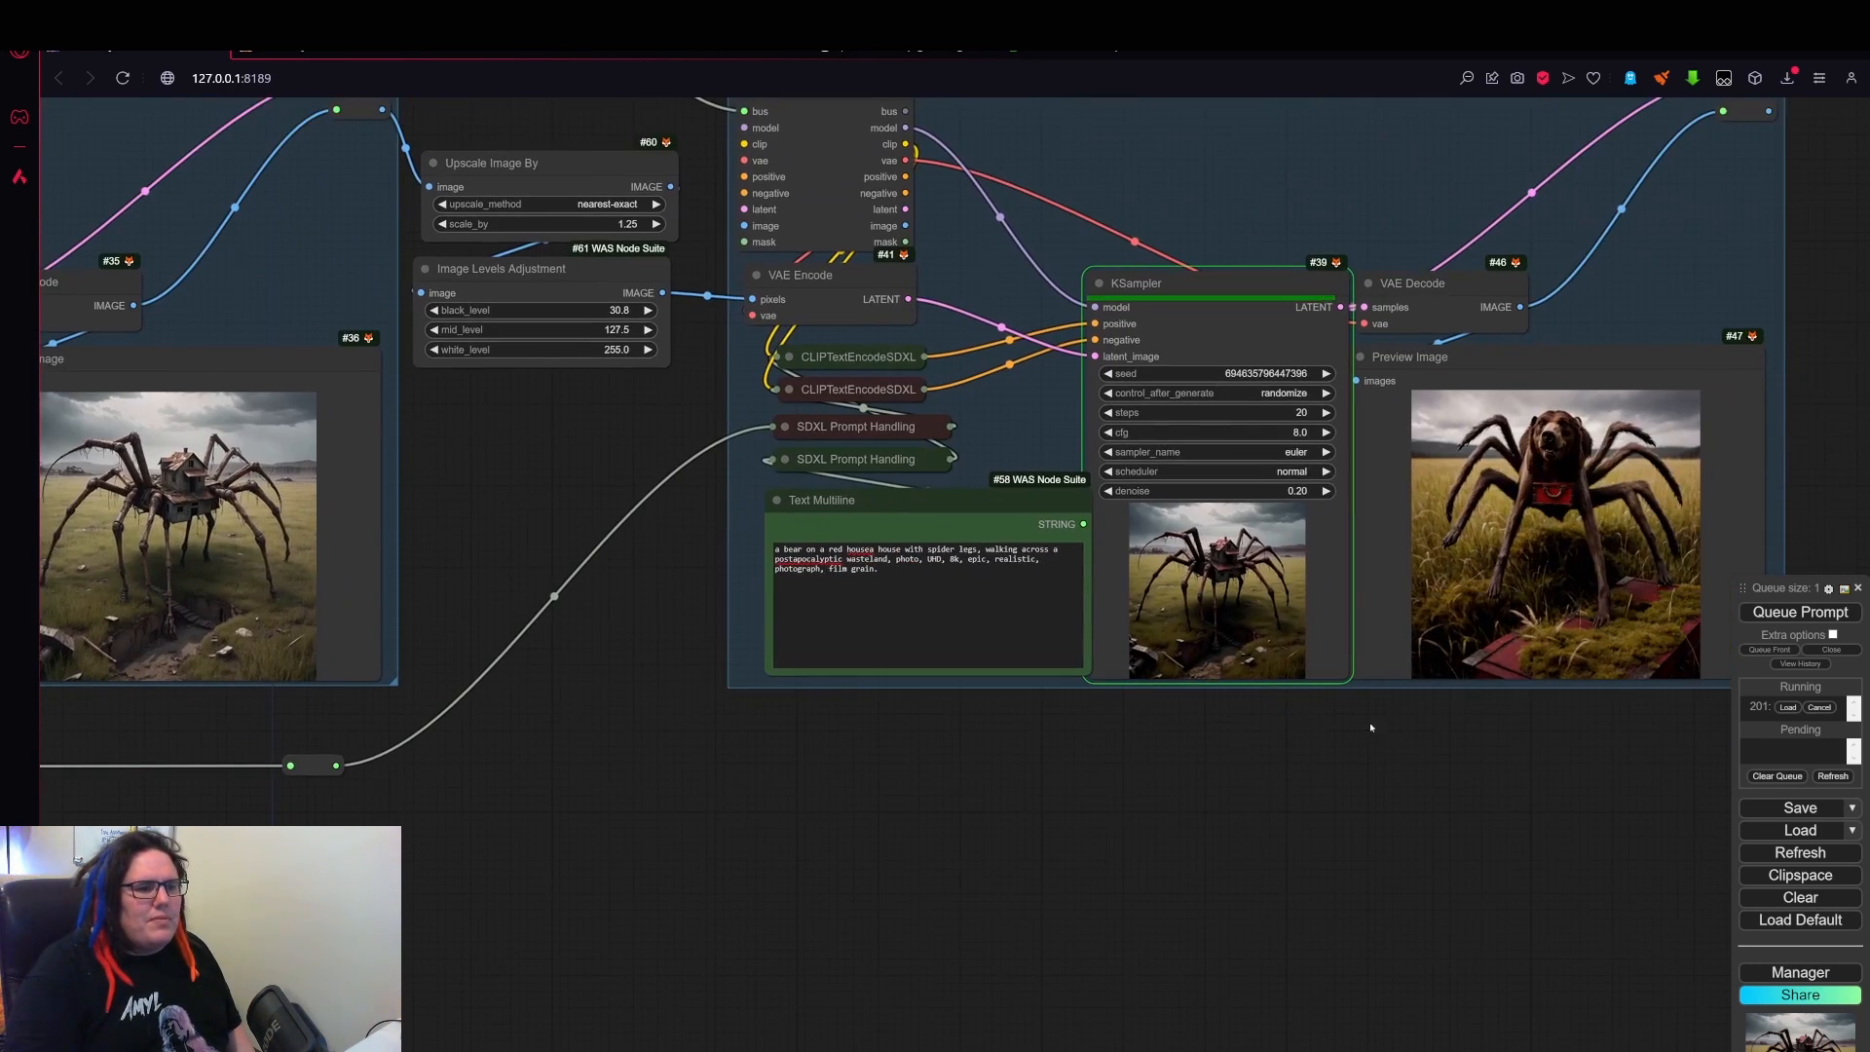
{"action": "scroll", "coordinate": [1310, 560], "scroll_direction": "up", "scroll_amount": 10}
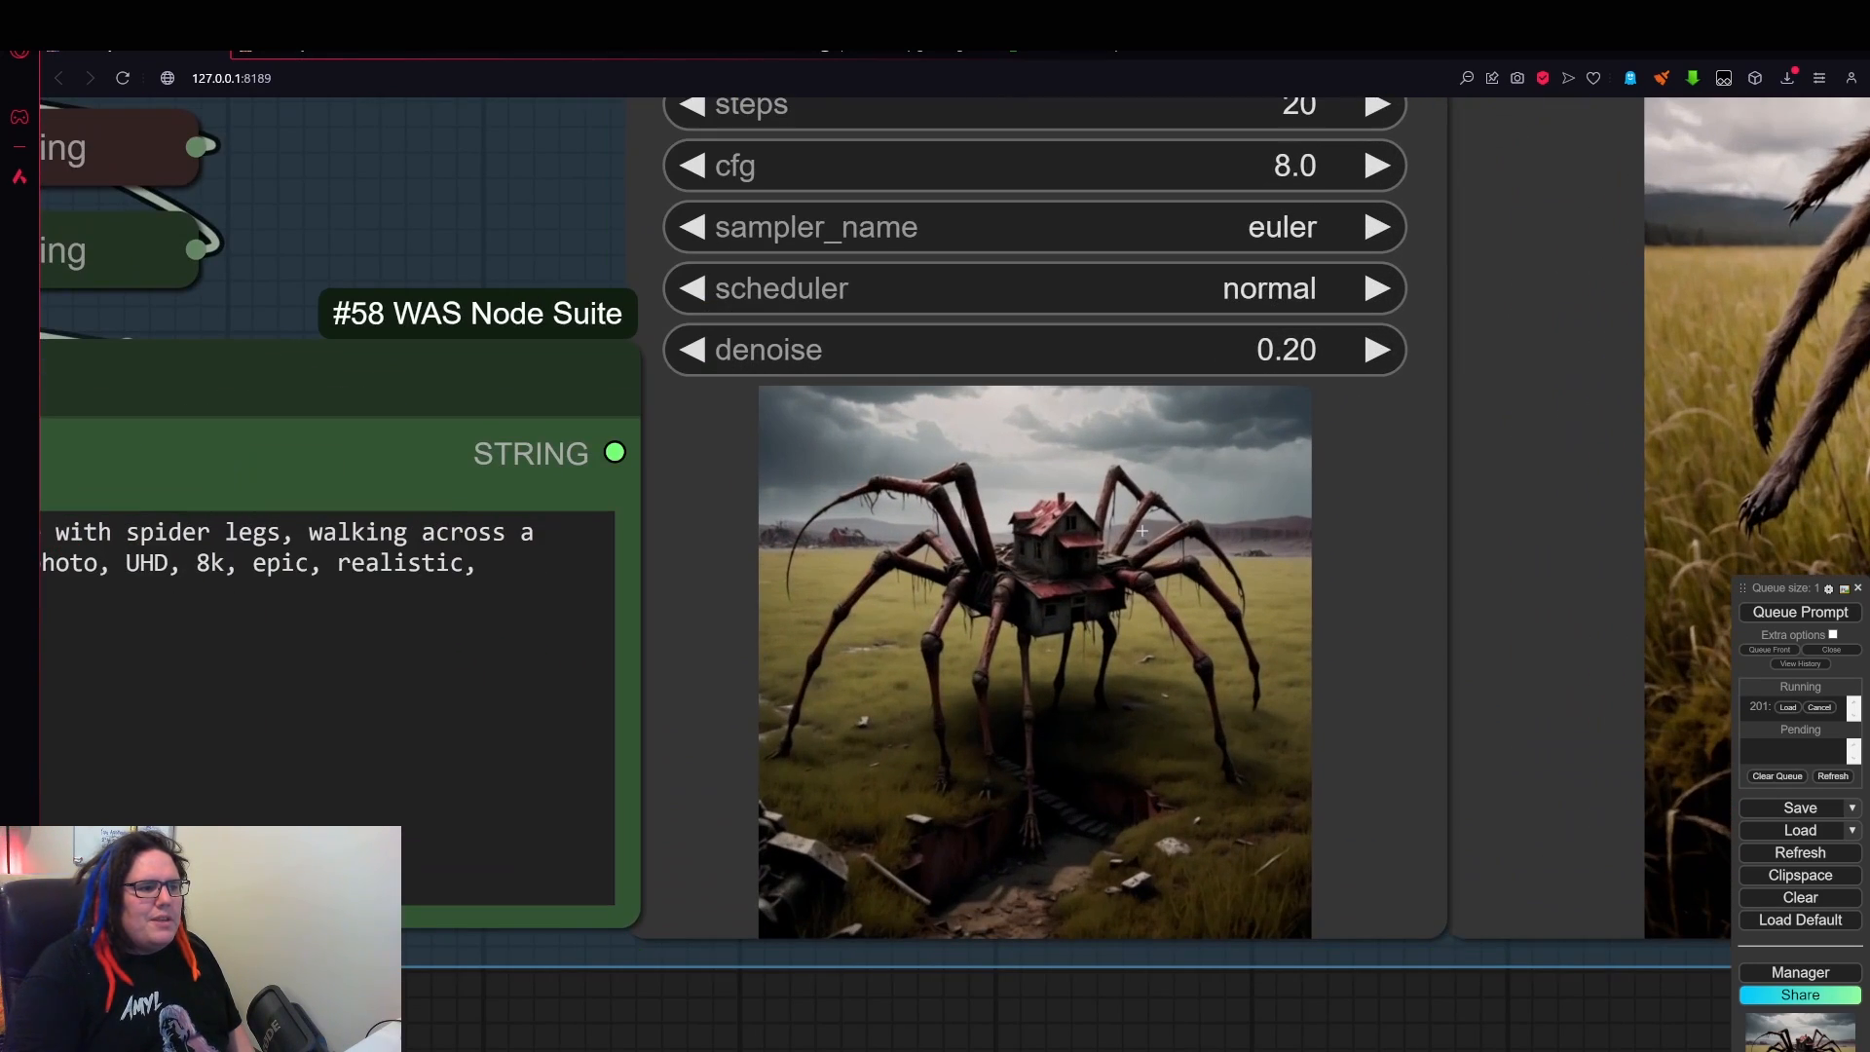
{"action": "scroll", "coordinate": [1141, 531], "scroll_direction": "down", "scroll_amount": 6}
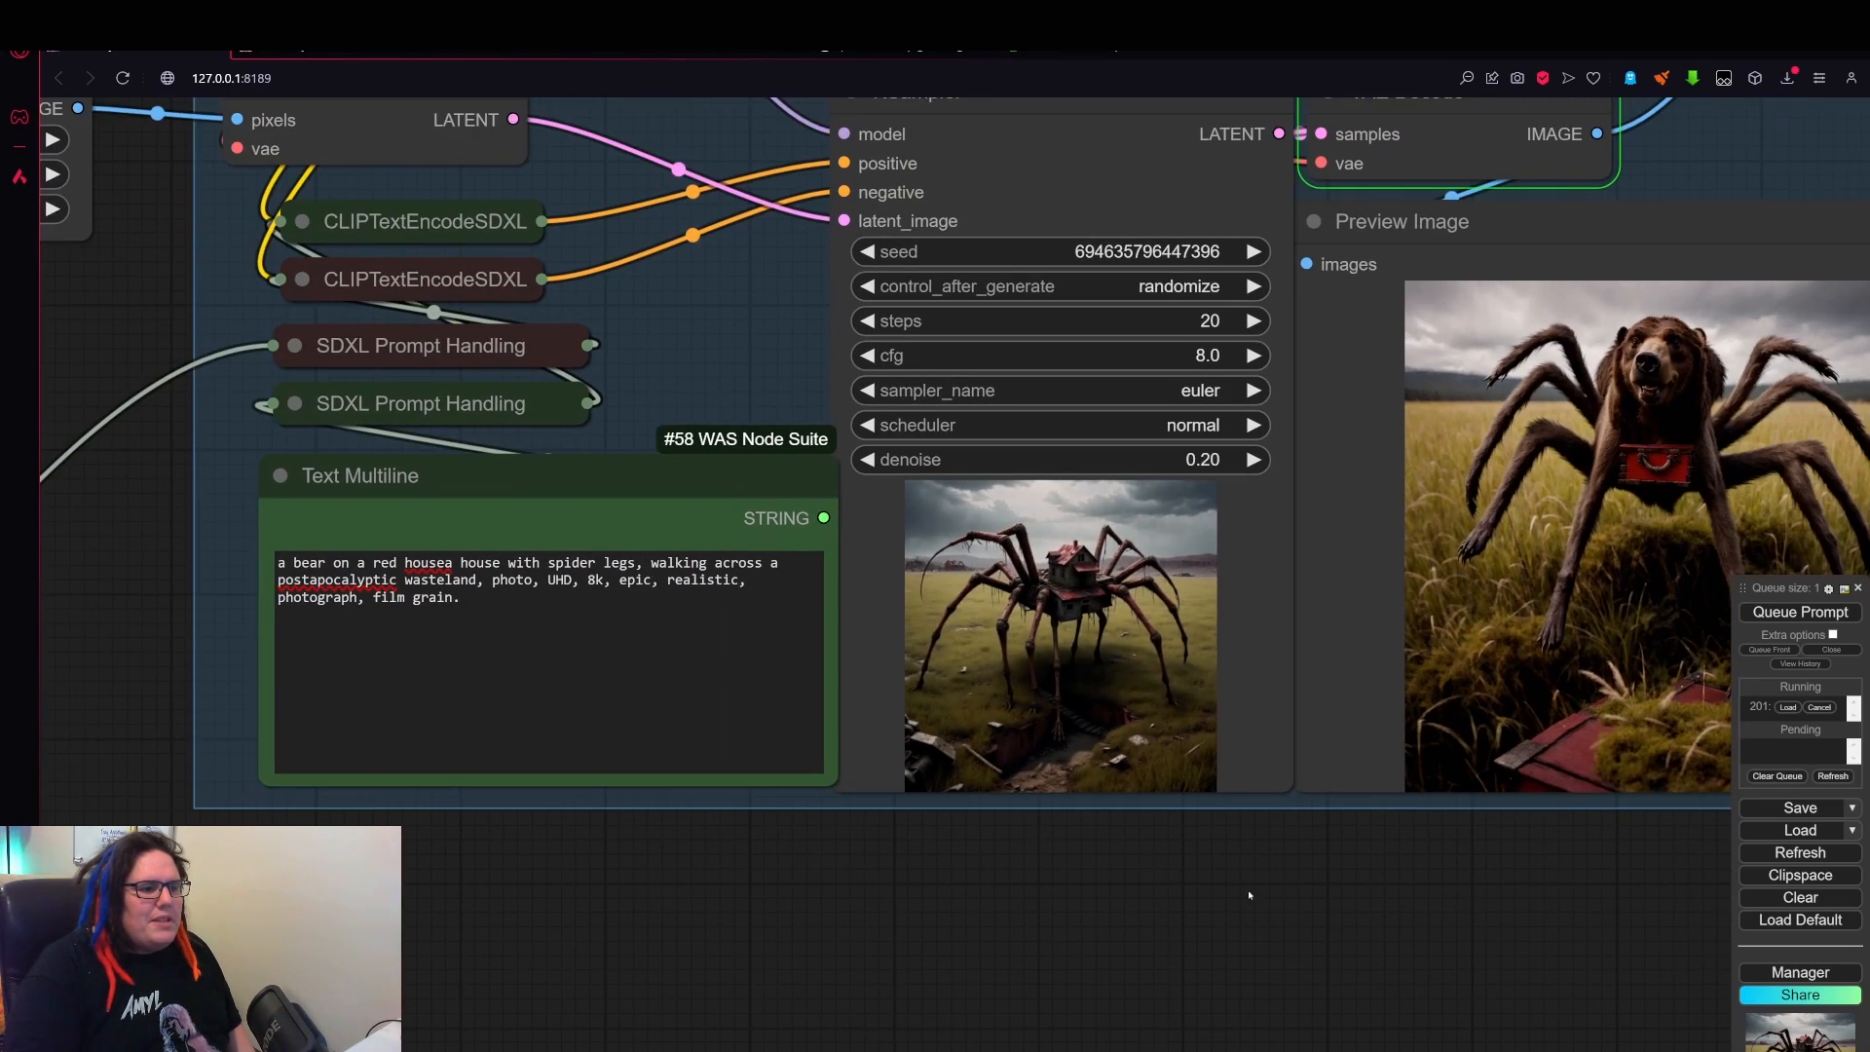
{"action": "scroll", "coordinate": [1082, 750], "scroll_direction": "up", "scroll_amount": 10}
{"action": "scroll", "coordinate": [943, 689], "scroll_direction": "down", "scroll_amount": 10}
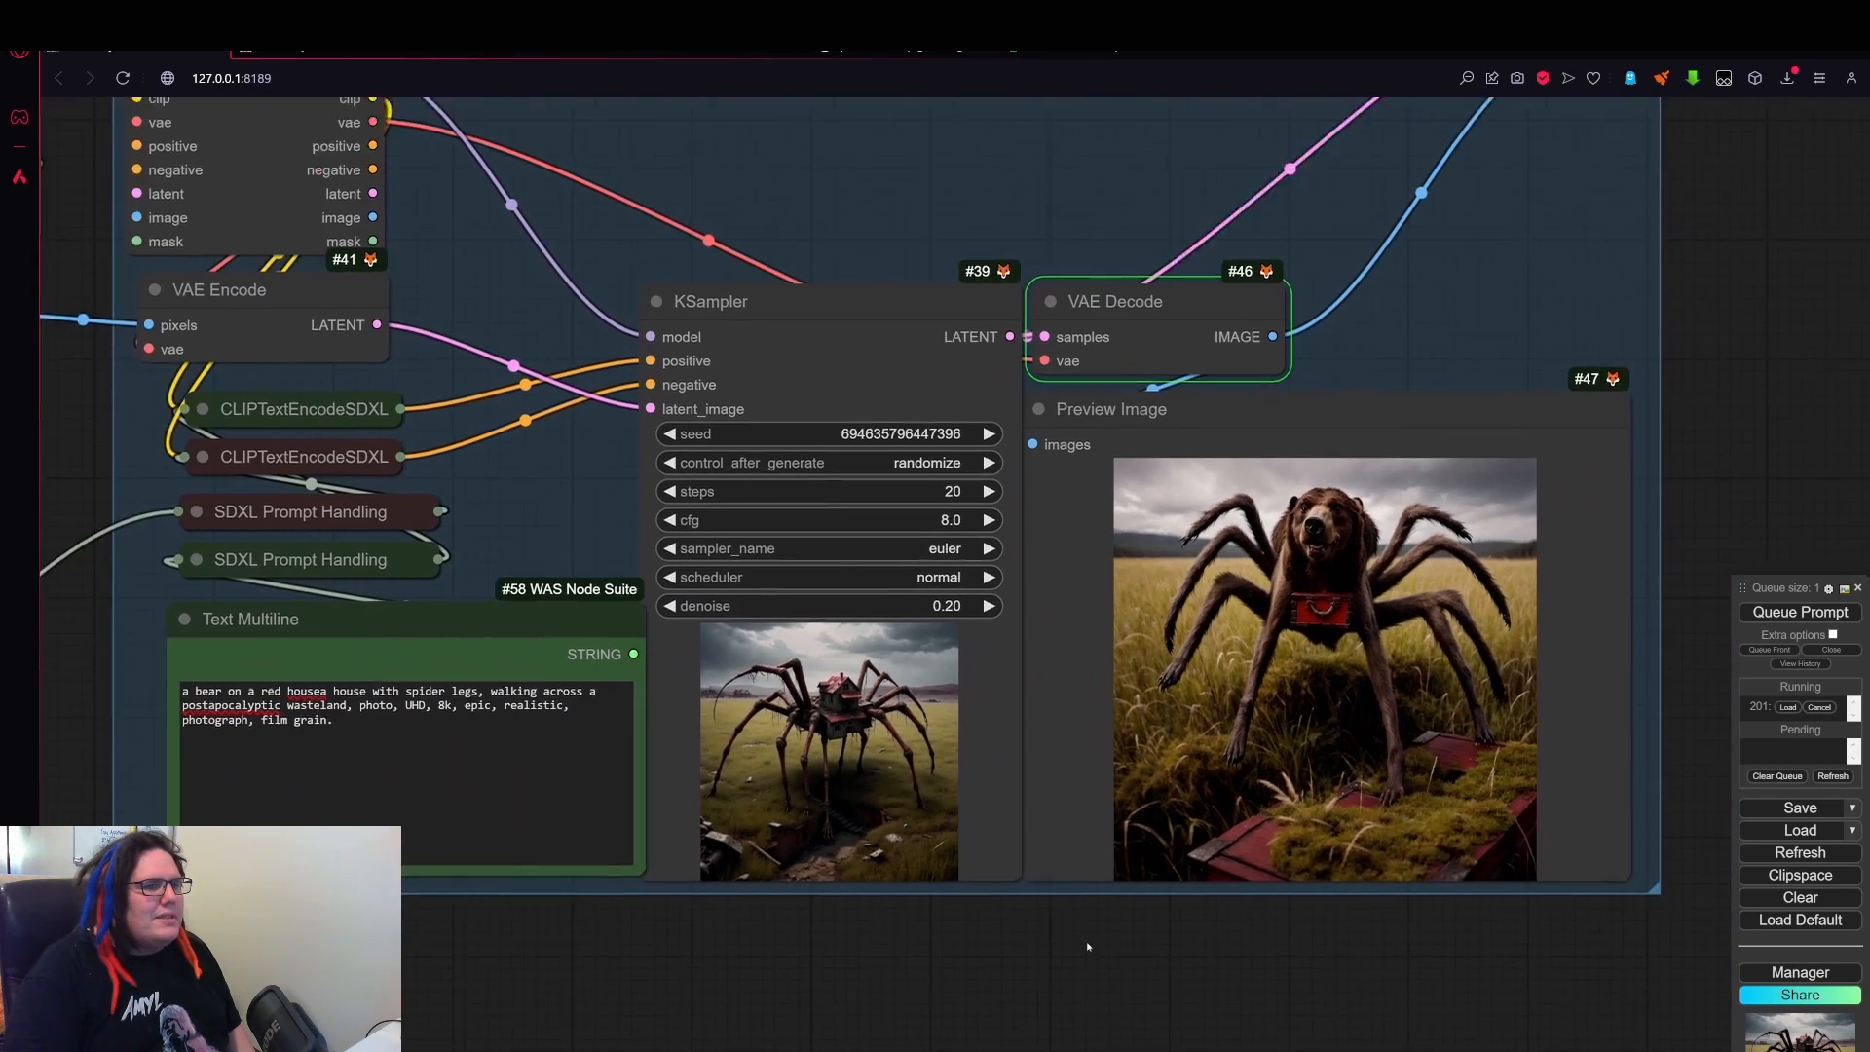
- Examine the third group's final walking house image in detail in its Preview Image node
{"action": "left_click_drag", "start_coordinate": [1088, 947], "coordinate": [946, 950]}
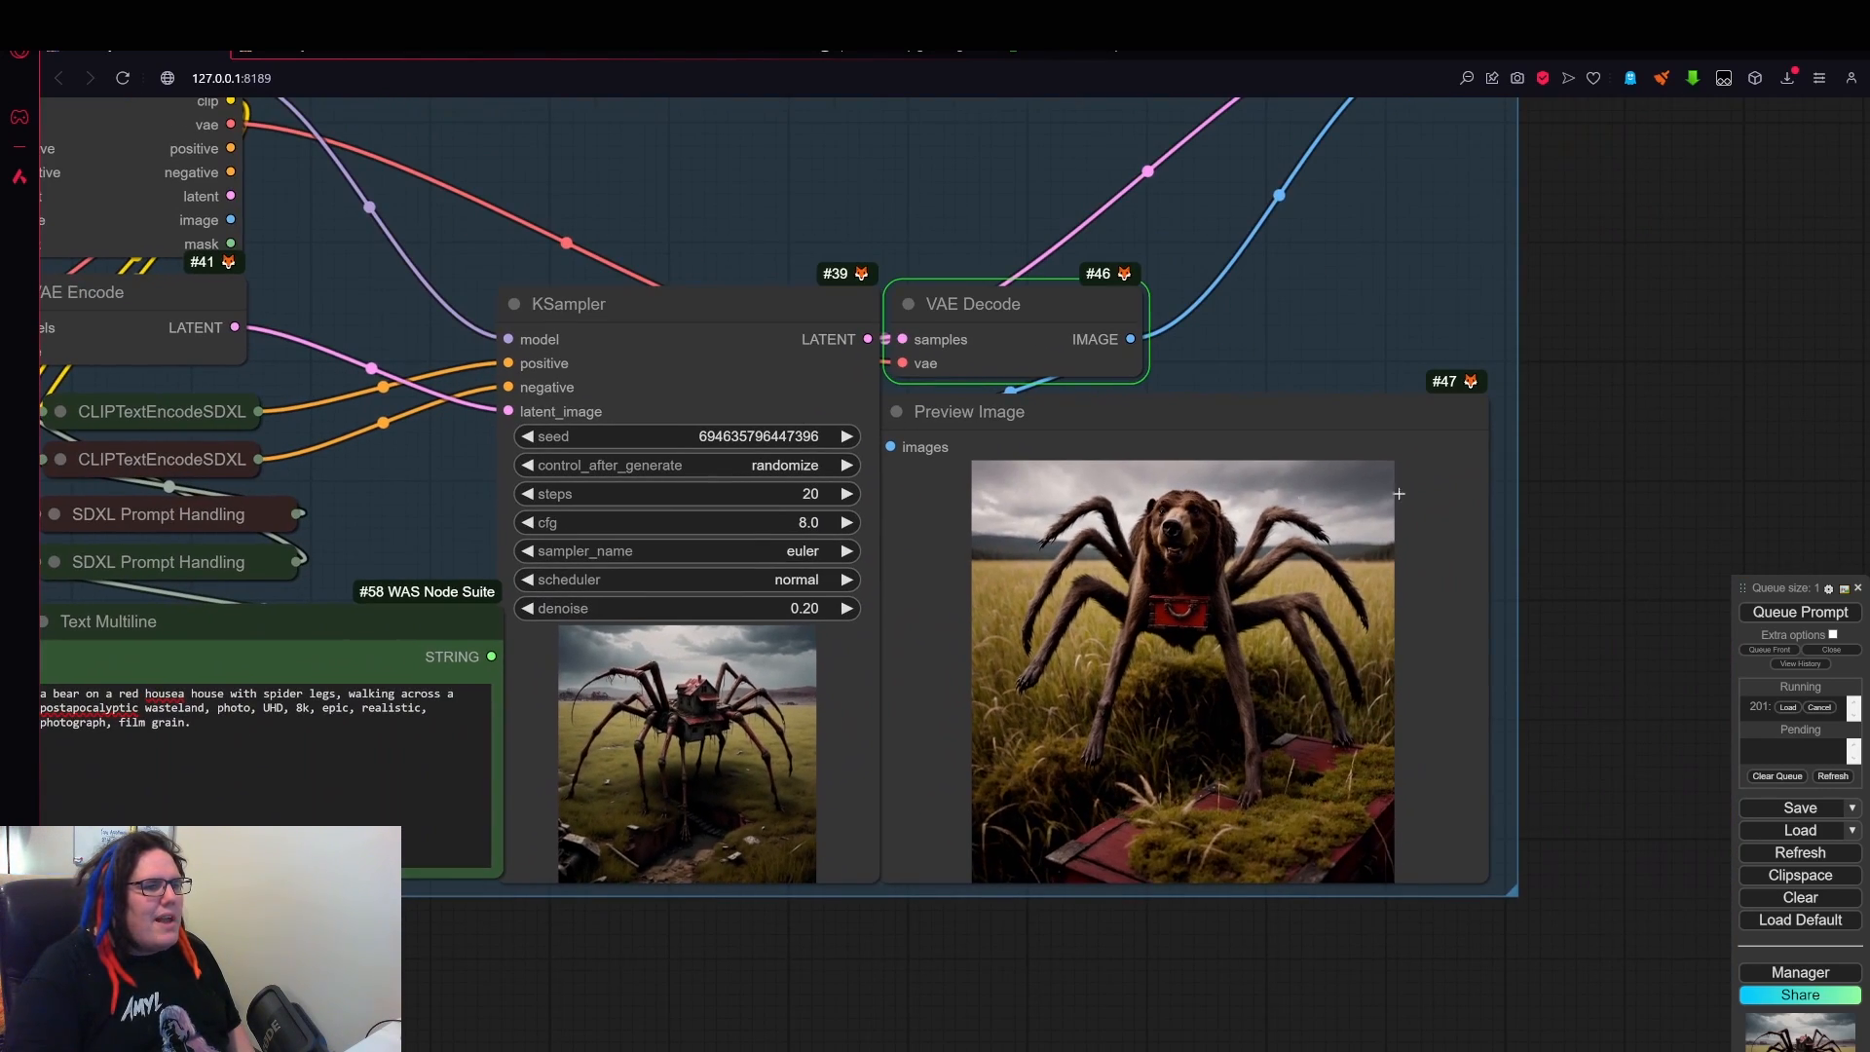
{"action": "left_click_drag", "start_coordinate": [1556, 495], "coordinate": [1424, 442]}
{"action": "scroll", "coordinate": [1126, 559], "scroll_direction": "up", "scroll_amount": 4}
{"action": "scroll", "coordinate": [1126, 559], "scroll_direction": "up", "scroll_amount": 7}
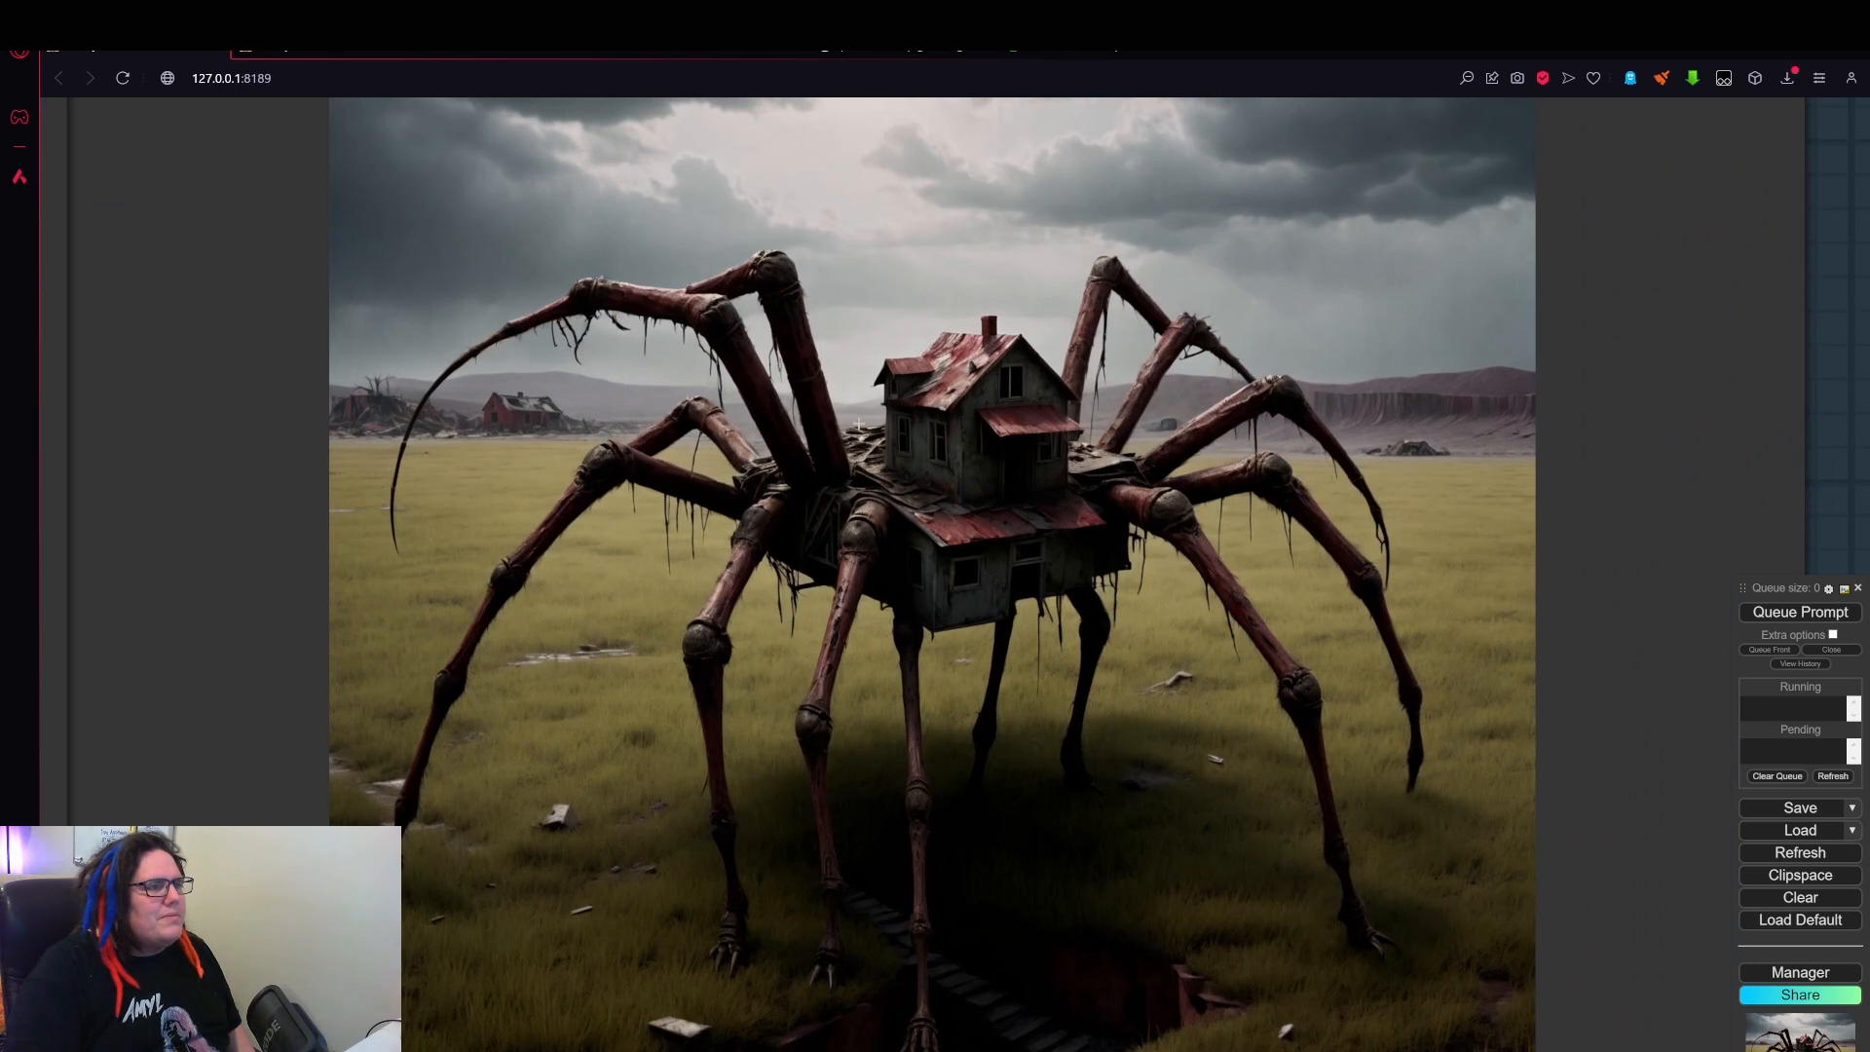
{"action": "scroll", "coordinate": [1055, 494], "scroll_direction": "up", "scroll_amount": 7}
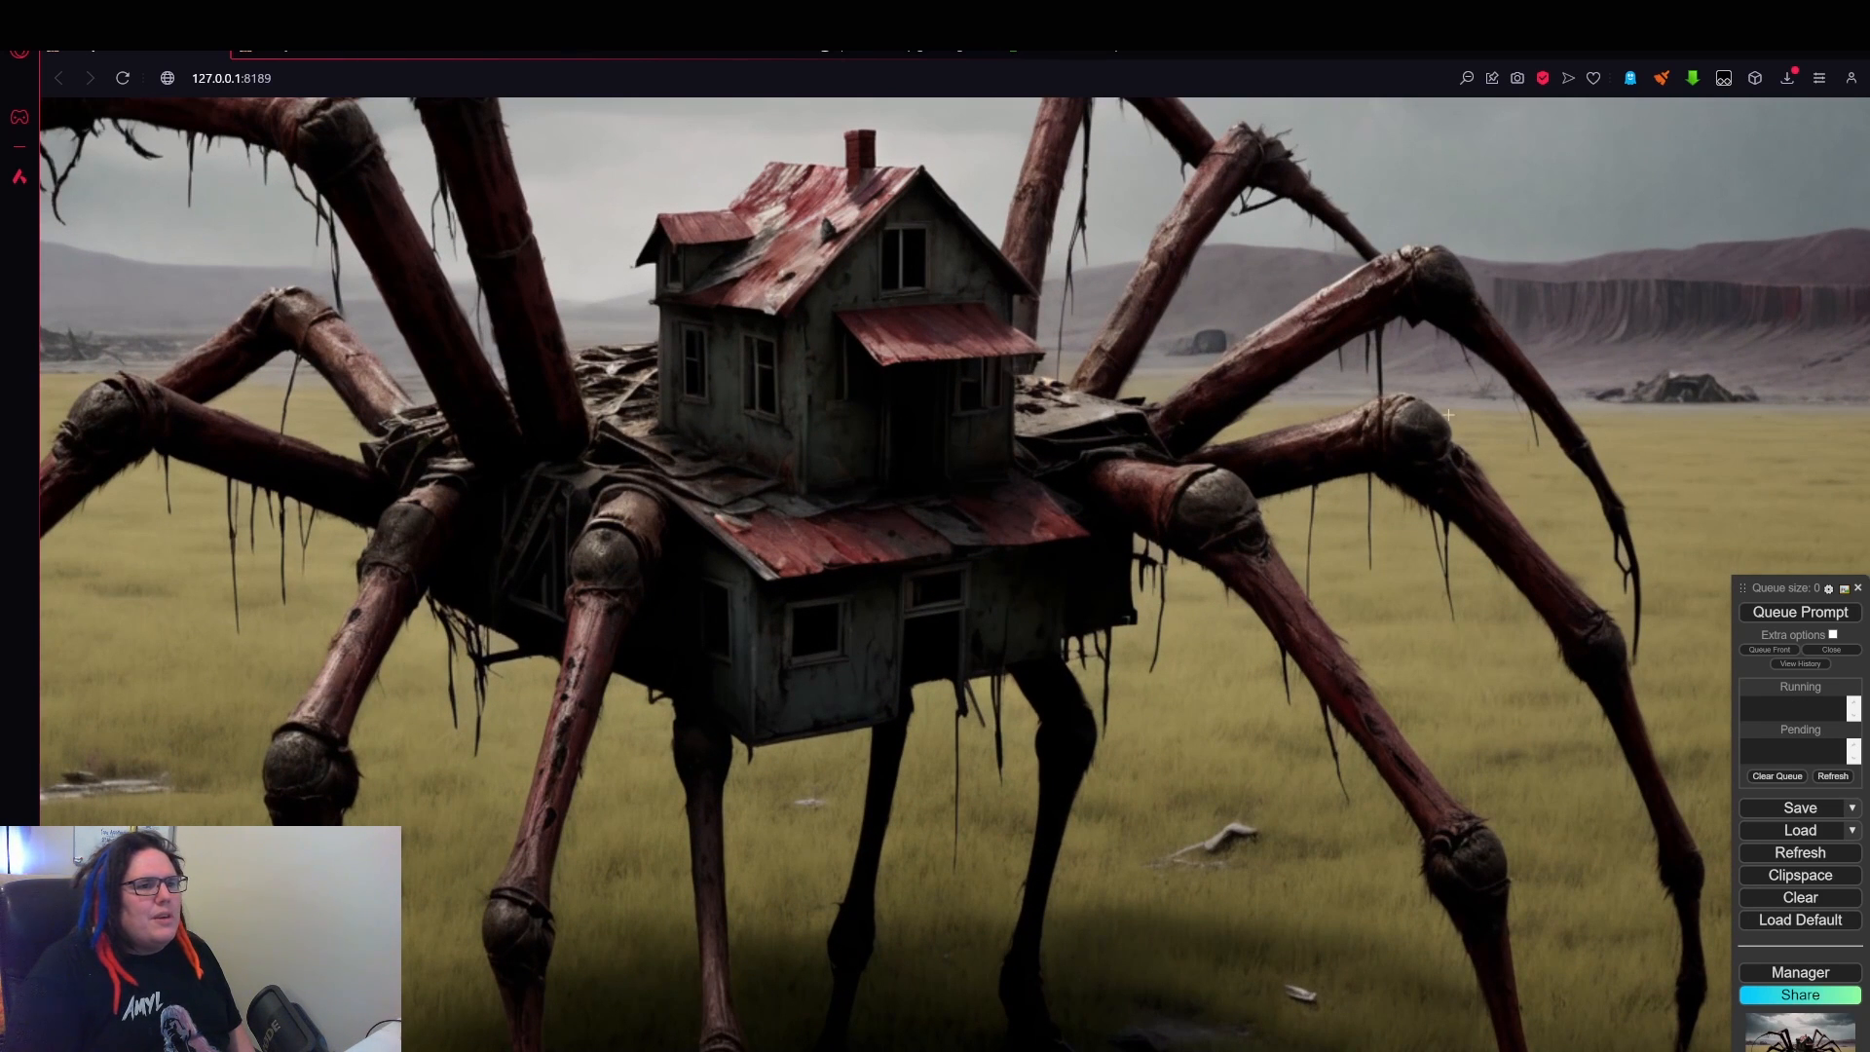
{"action": "scroll", "coordinate": [1449, 415], "scroll_direction": "down", "scroll_amount": 2}
{"action": "scroll", "coordinate": [702, 623], "scroll_direction": "down", "scroll_amount": 7}
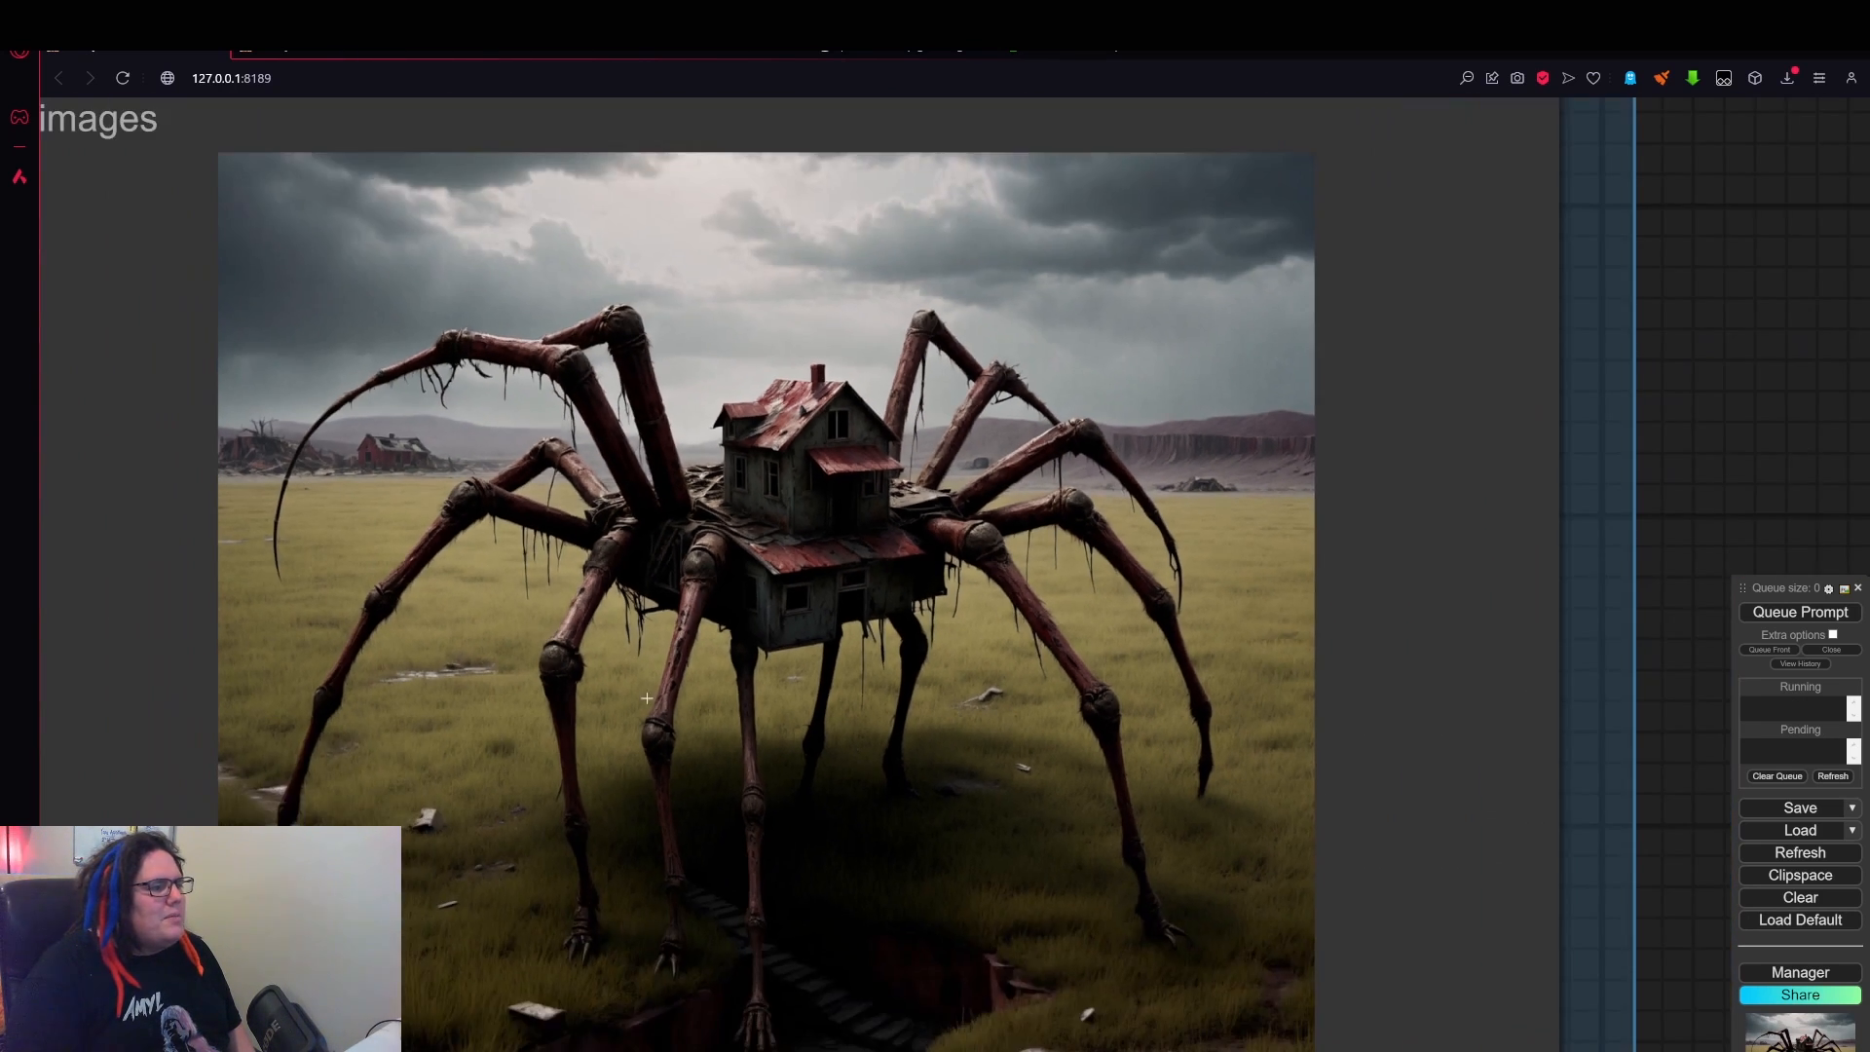
{"action": "left_click_drag", "start_coordinate": [1611, 569], "coordinate": [1644, 351]}
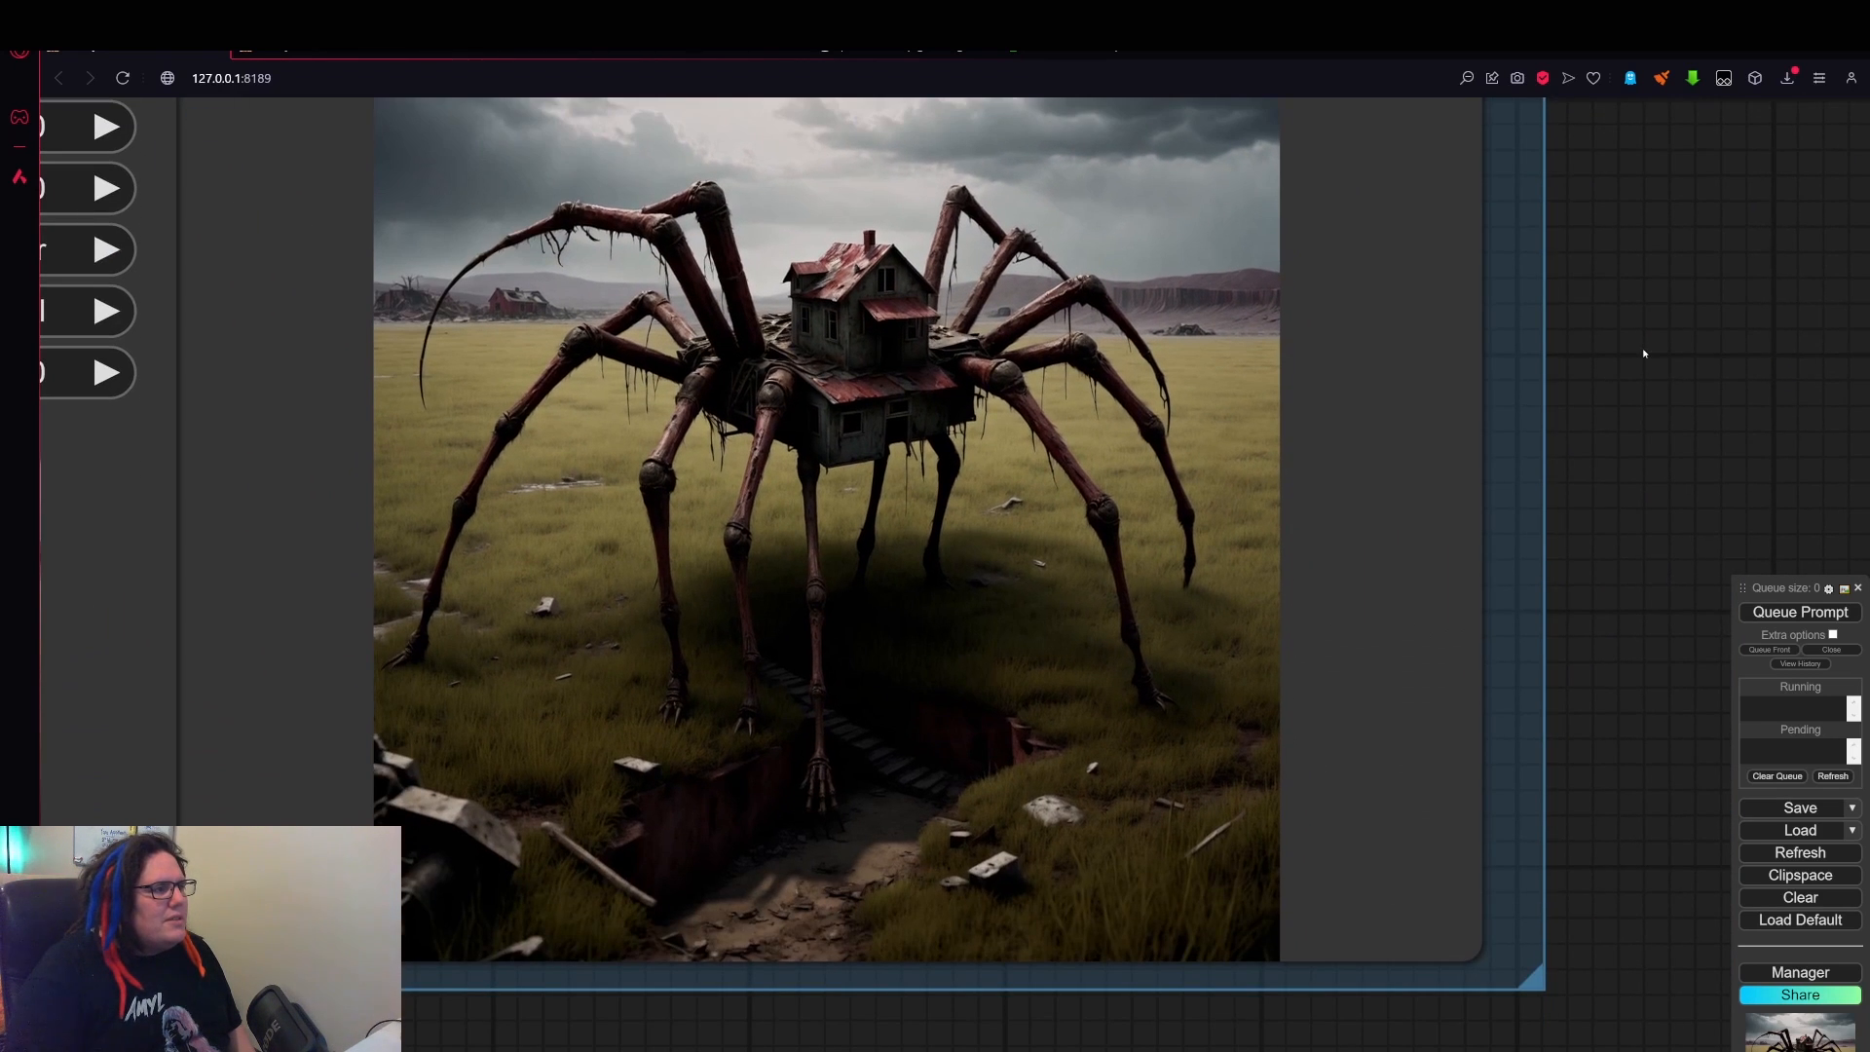
{"action": "scroll", "coordinate": [1643, 351], "scroll_direction": "down", "scroll_amount": 2}
{"action": "scroll", "coordinate": [1653, 334], "scroll_direction": "up", "scroll_amount": 2}
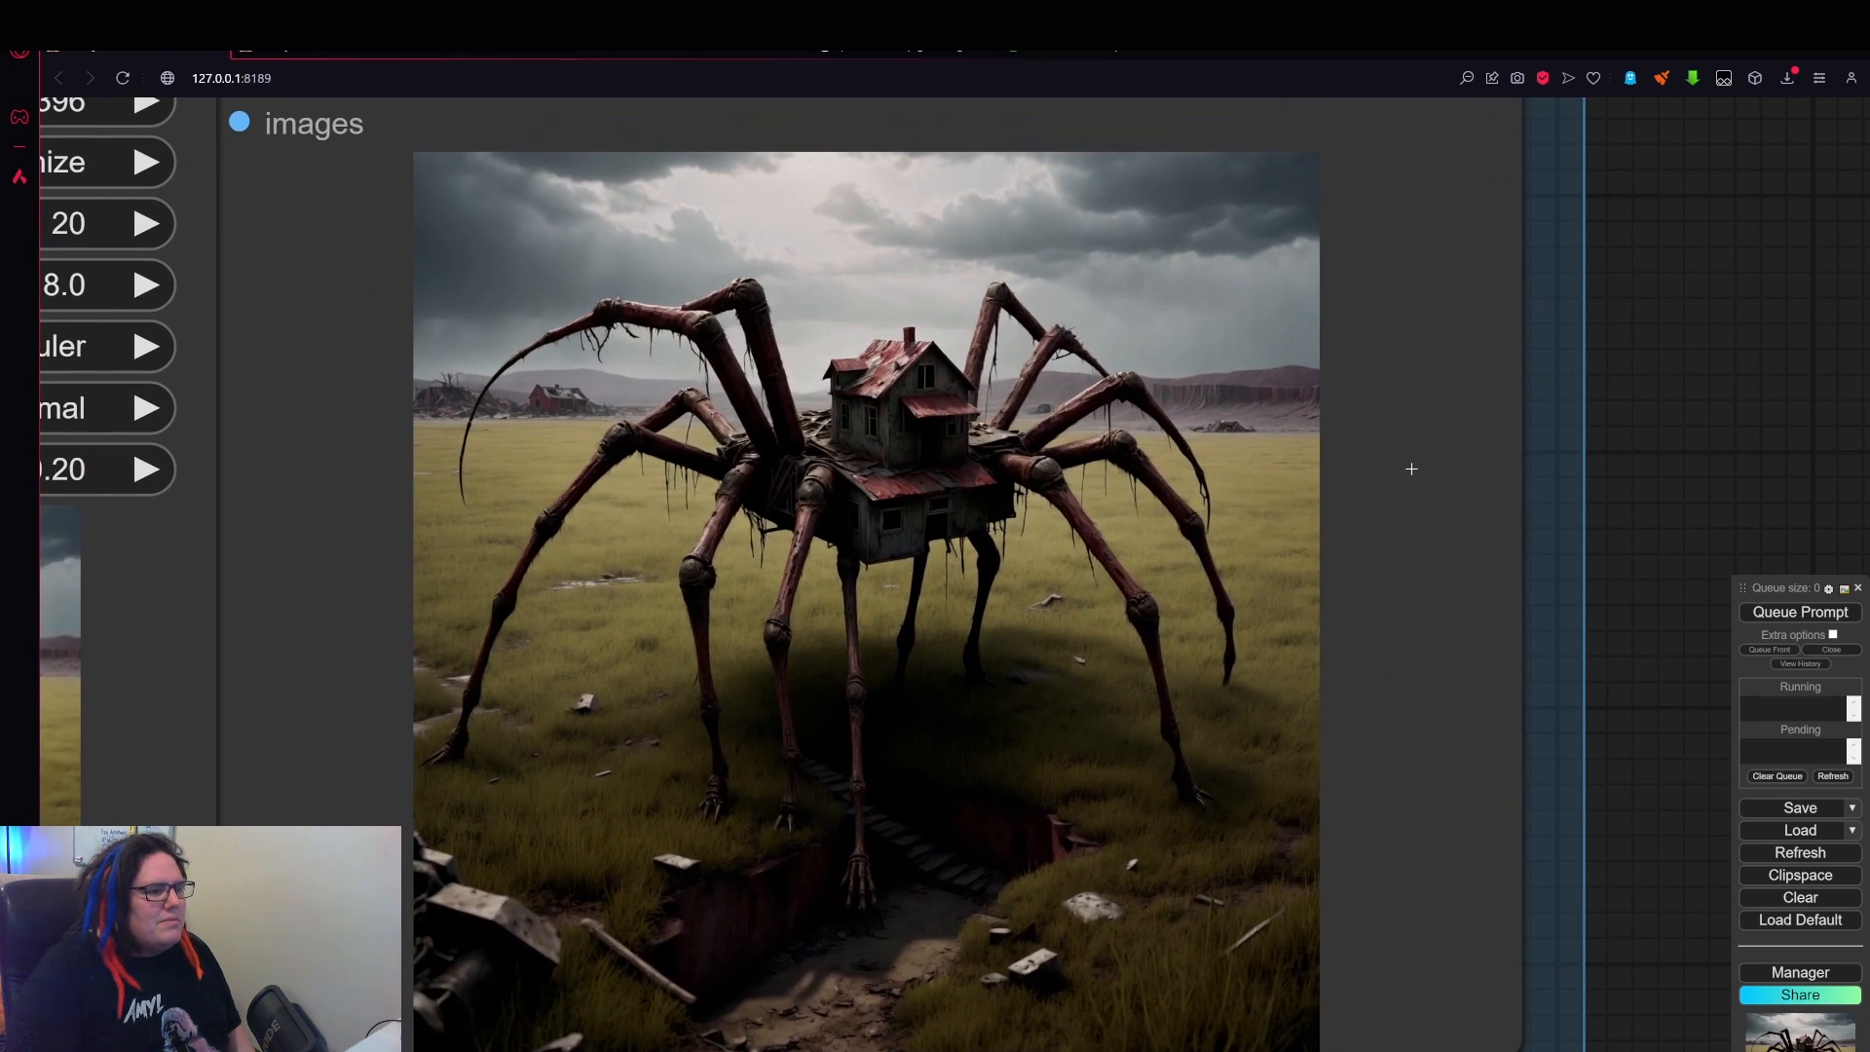